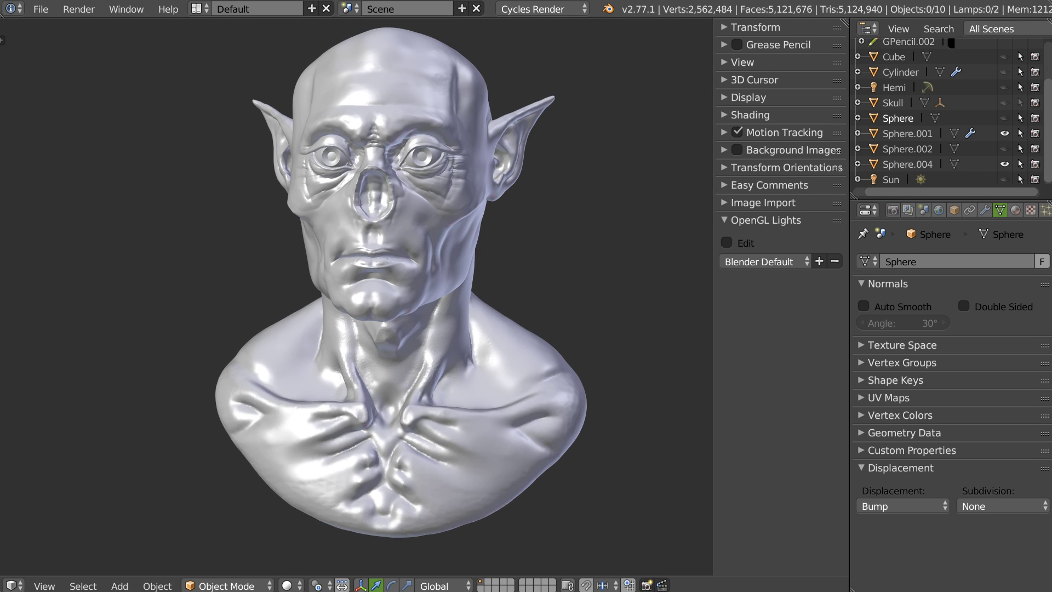
# - Orbit around the elf-eared bust to view its right, front and left sides and the ears from above
pyautogui.moveTo(415, 280); pyautogui.dragTo(382, 289, button='middle')
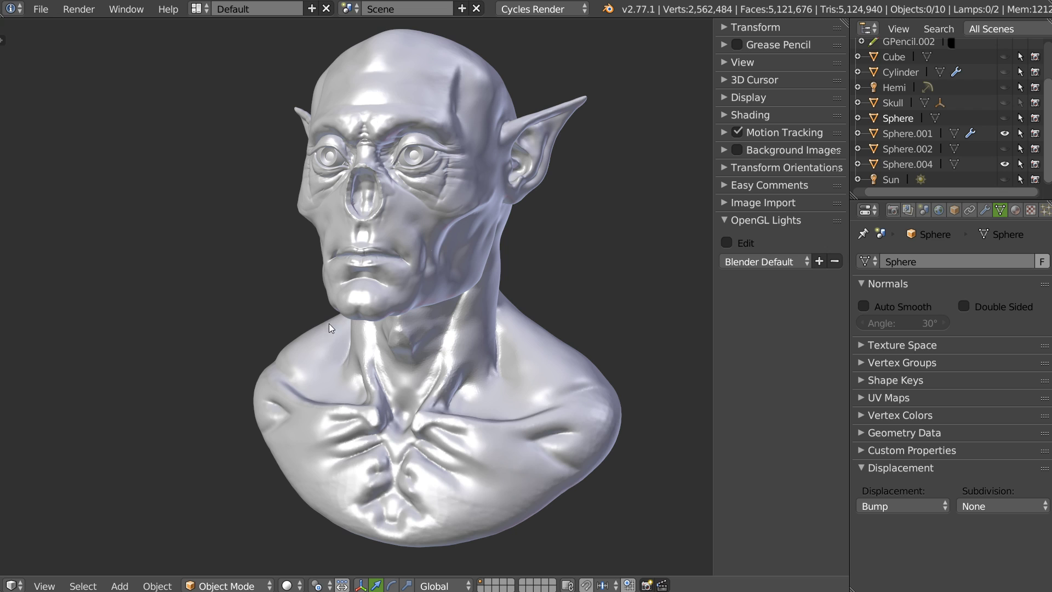
pyautogui.moveTo(438, 360)
pyautogui.mouseDown(button='middle')
pyautogui.moveTo(363, 315)
pyautogui.moveTo(390, 317)
pyautogui.mouseUp(button='middle')
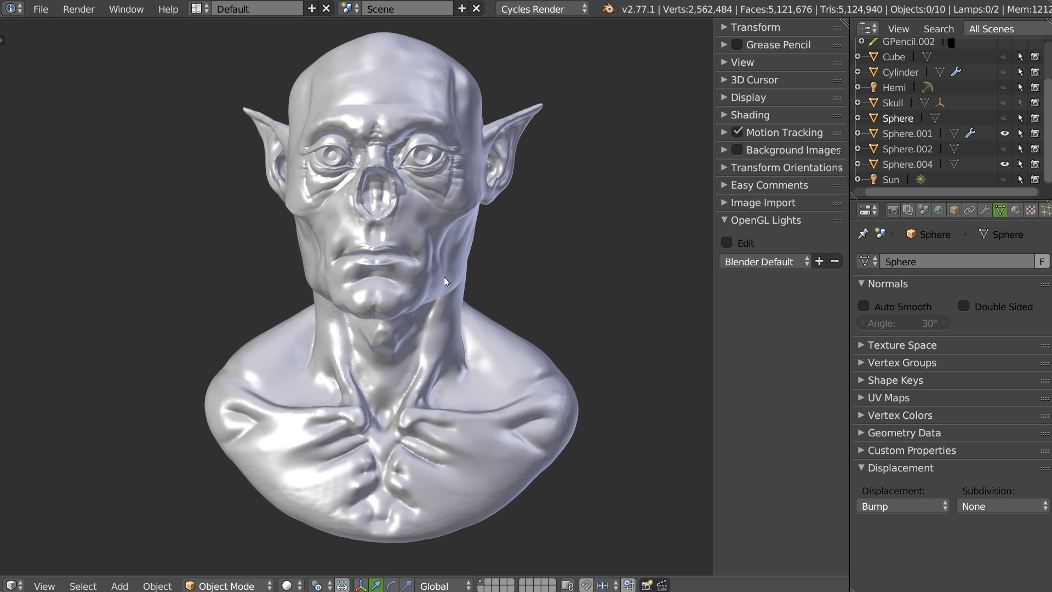
pyautogui.moveTo(442, 274); pyautogui.dragTo(513, 243, button='middle')
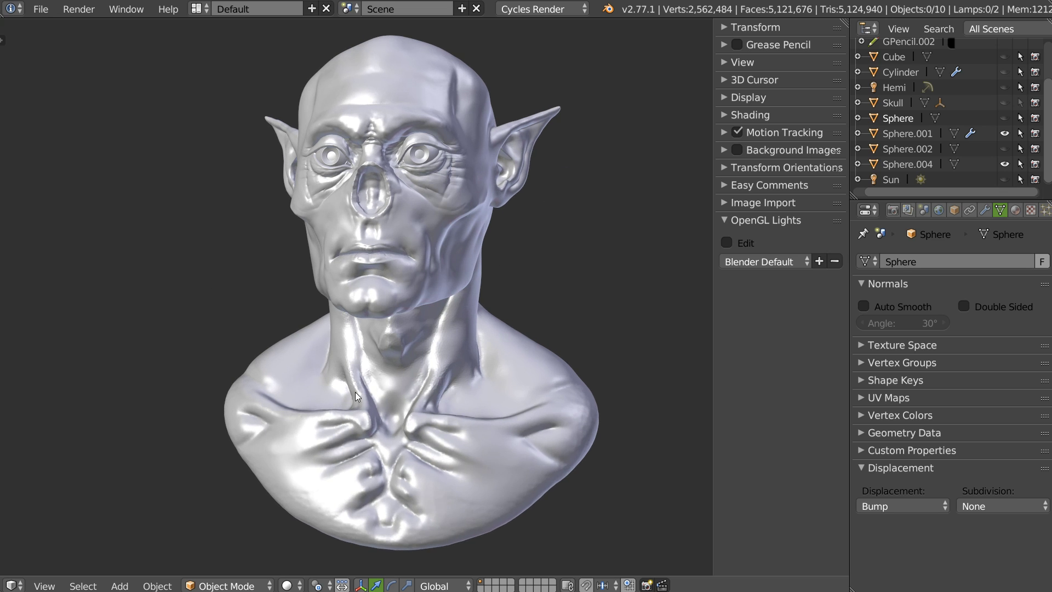
pyautogui.moveTo(355, 393); pyautogui.dragTo(387, 372, button='middle')
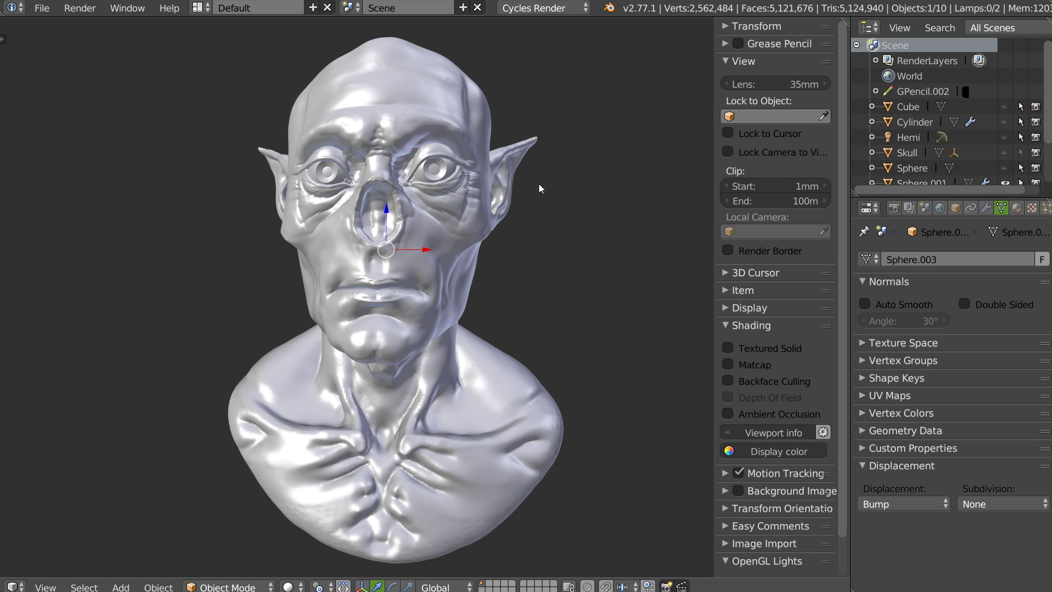
pyautogui.moveTo(459, 254); pyautogui.dragTo(447, 256, button='middle')
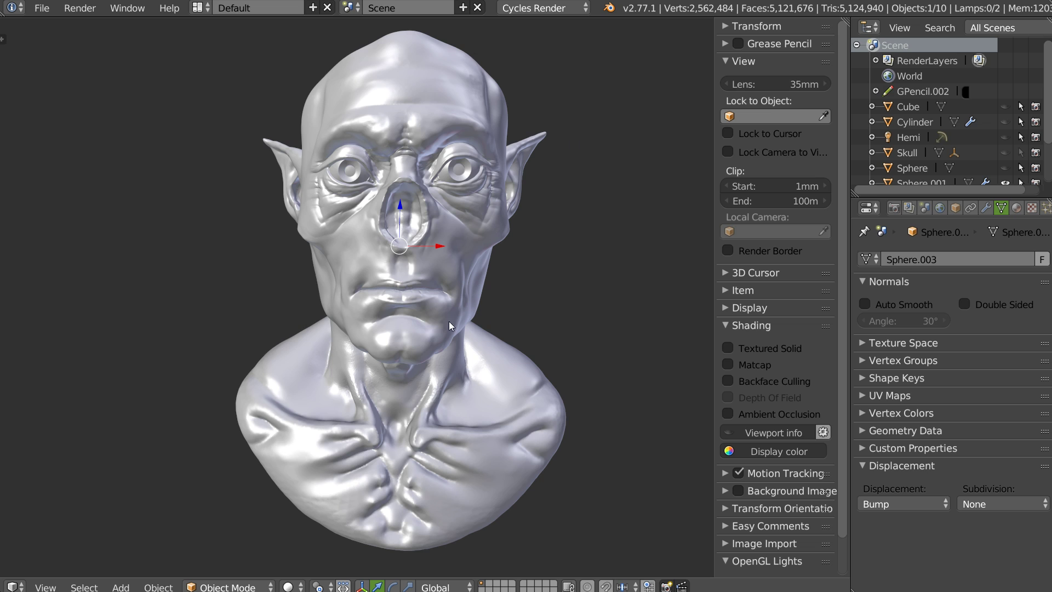
pyautogui.moveTo(502, 289)
pyautogui.mouseDown(button='middle')
pyautogui.moveTo(431, 274)
pyautogui.moveTo(454, 258)
pyautogui.mouseUp(button='middle')
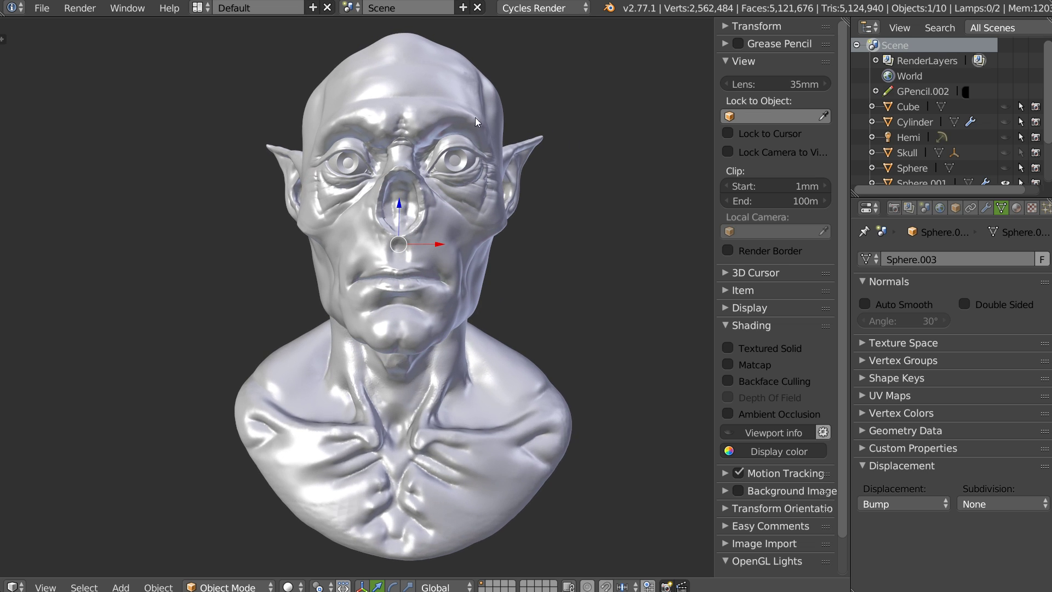
pyautogui.moveTo(492, 190)
pyautogui.mouseDown(button='middle')
pyautogui.moveTo(404, 216)
pyautogui.moveTo(421, 216)
pyautogui.moveTo(436, 194)
pyautogui.moveTo(369, 209)
pyautogui.moveTo(437, 269)
pyautogui.moveTo(412, 269)
pyautogui.moveTo(361, 299)
pyautogui.moveTo(405, 235)
pyautogui.mouseUp(button='middle')
pyautogui.scroll(-5, 412, 268)
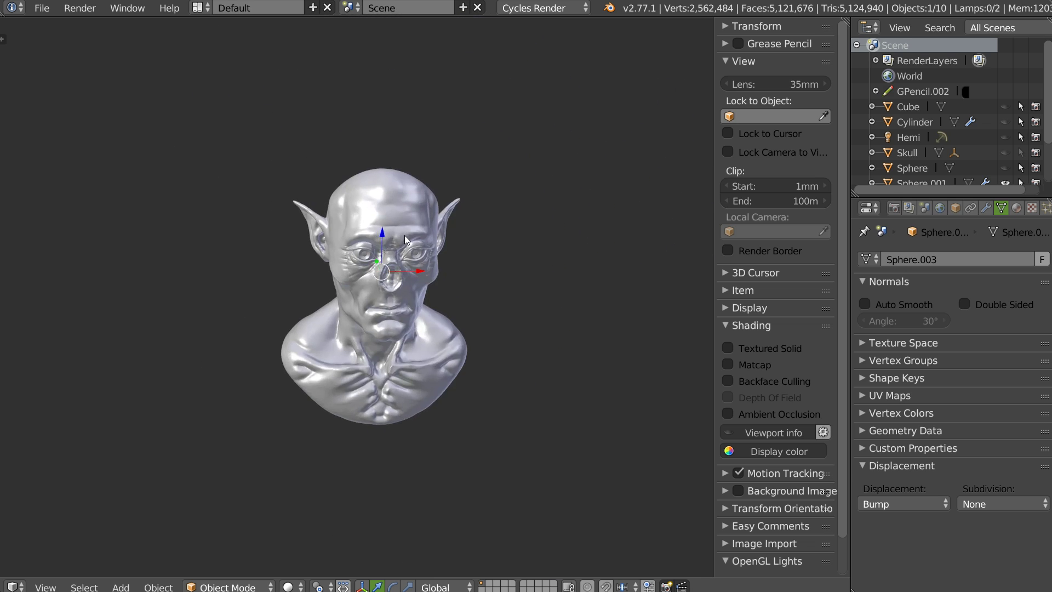
pyautogui.scroll(-2, 405, 235)
pyautogui.scroll(2, 402, 253)
pyautogui.scroll(3, 448, 231)
pyautogui.moveTo(524, 192)
pyautogui.mouseDown(button='middle')
pyautogui.moveTo(495, 173)
pyautogui.moveTo(409, 229)
pyautogui.moveTo(518, 181)
pyautogui.moveTo(438, 245)
pyautogui.moveTo(381, 268)
pyautogui.moveTo(402, 246)
pyautogui.moveTo(409, 210)
pyautogui.moveTo(433, 245)
pyautogui.mouseUp(button='middle')
pyautogui.scroll(-3, 518, 180)
pyautogui.scroll(-1, 439, 244)
pyautogui.scroll(1, 380, 267)
pyautogui.scroll(1, 403, 246)
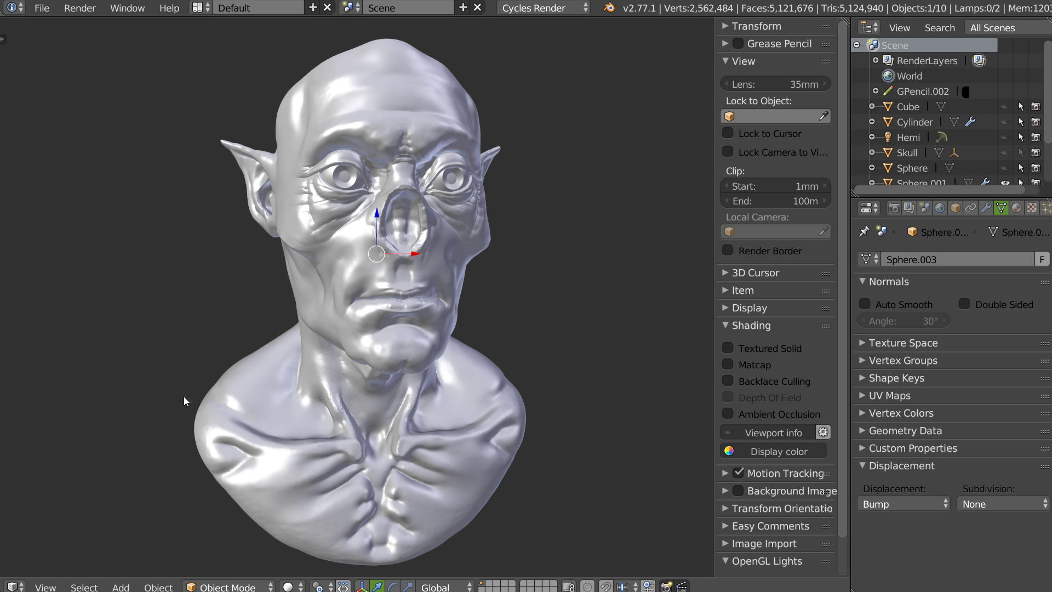
pyautogui.moveTo(445, 207)
pyautogui.mouseDown(button='middle')
pyautogui.moveTo(416, 216)
pyautogui.moveTo(396, 282)
pyautogui.mouseUp(button='middle')
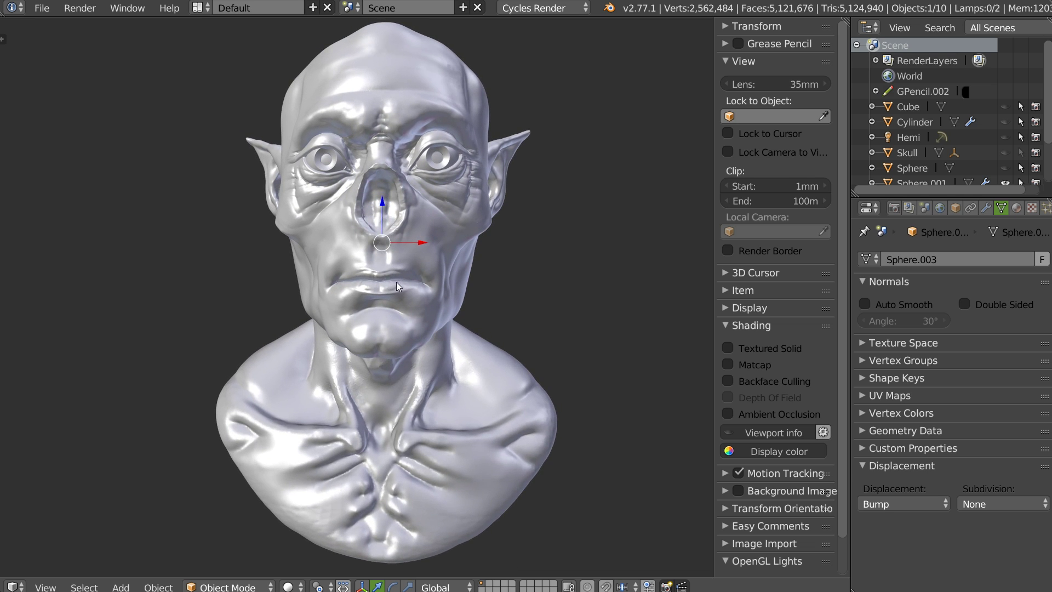
pyautogui.moveTo(351, 142); pyautogui.dragTo(377, 156, button='middle')
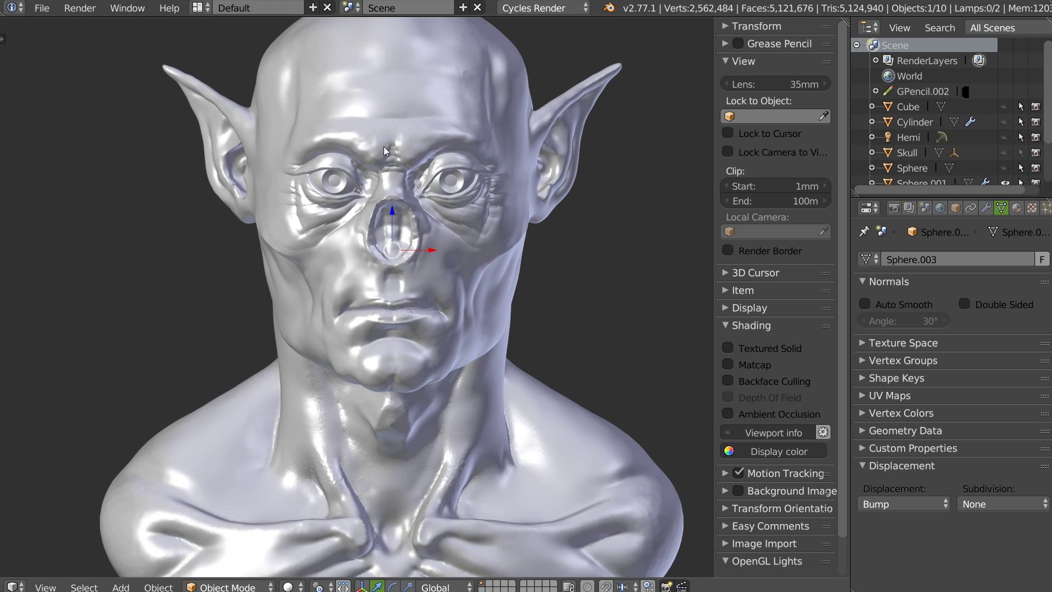
pyautogui.scroll(-2, 392, 202)
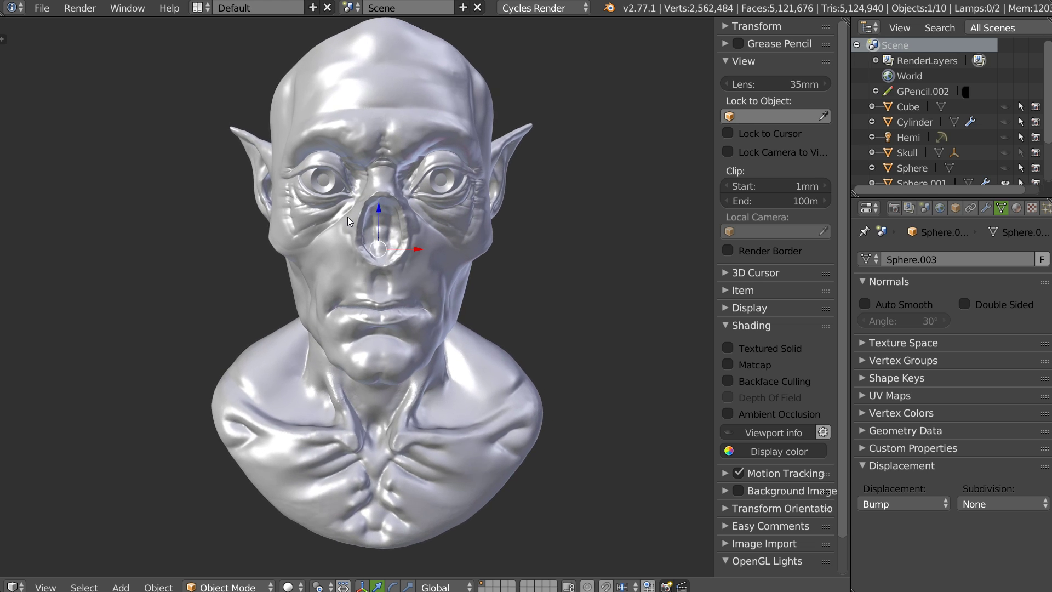
pyautogui.moveTo(371, 134)
pyautogui.mouseDown(button='middle')
pyautogui.moveTo(312, 291)
pyautogui.moveTo(252, 291)
pyautogui.moveTo(380, 272)
pyautogui.moveTo(391, 220)
pyautogui.moveTo(357, 285)
pyautogui.moveTo(420, 280)
pyautogui.moveTo(350, 274)
pyautogui.mouseUp(button='middle')
pyautogui.moveTo(417, 243)
pyautogui.mouseDown(button='middle')
pyautogui.moveTo(387, 219)
pyautogui.moveTo(393, 231)
pyautogui.moveTo(304, 238)
pyautogui.moveTo(409, 229)
pyautogui.moveTo(482, 334)
pyautogui.moveTo(400, 274)
pyautogui.moveTo(390, 223)
pyautogui.moveTo(493, 341)
pyautogui.moveTo(535, 357)
pyautogui.mouseUp(button='middle')
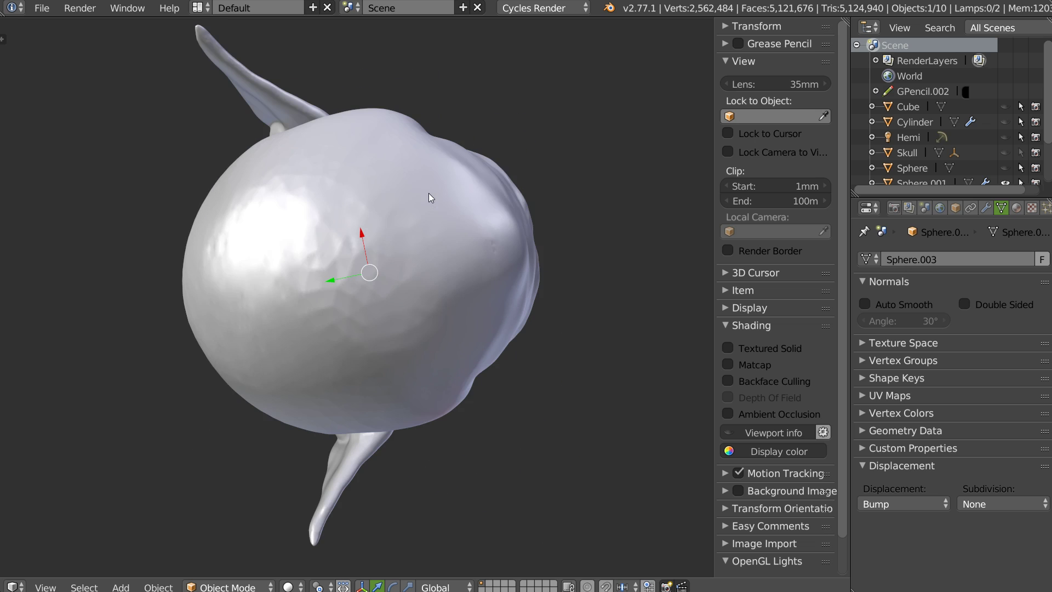
pyautogui.press('KP_7')
pyautogui.scroll(6, 407, 212)
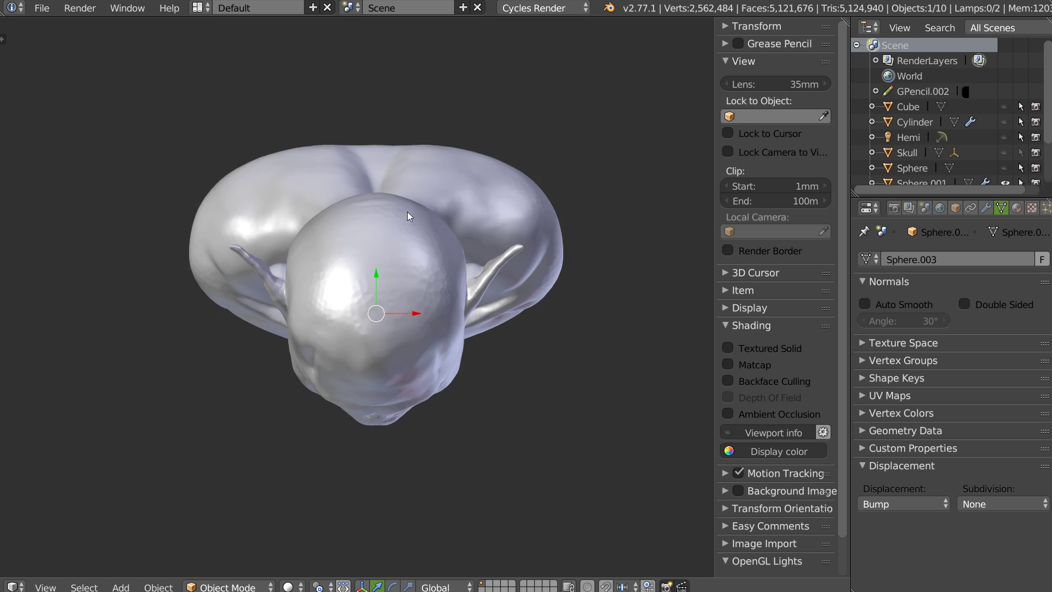
pyautogui.scroll(-1, 366, 258)
pyautogui.moveTo(409, 343); pyautogui.dragTo(399, 271, button='middle')
pyautogui.scroll(-2, 402, 273)
pyautogui.scroll(-1, 365, 305)
pyautogui.moveTo(349, 212)
pyautogui.mouseDown(button='middle')
pyautogui.moveTo(338, 132)
pyautogui.moveTo(440, 144)
pyautogui.moveTo(429, 130)
pyautogui.moveTo(312, 116)
pyautogui.moveTo(299, 253)
pyautogui.mouseUp(button='middle')
pyautogui.scroll(3, 308, 226)
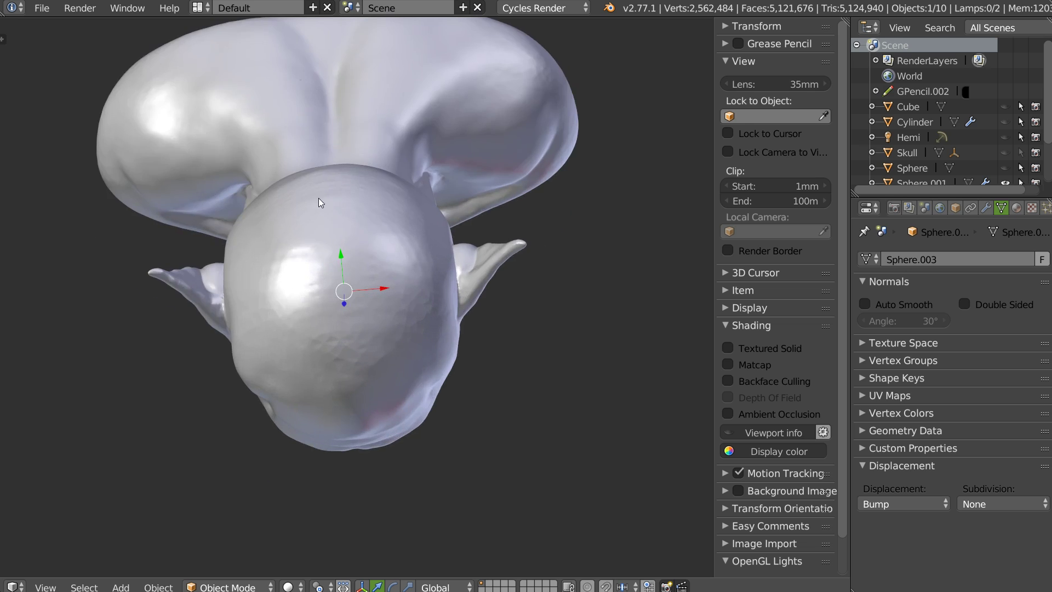
pyautogui.moveTo(318, 199); pyautogui.dragTo(324, 166, button='middle')
pyautogui.moveTo(281, 81)
pyautogui.mouseDown(button='middle')
pyautogui.moveTo(385, 172)
pyautogui.moveTo(354, 226)
pyautogui.moveTo(396, 224)
pyautogui.moveTo(358, 176)
pyautogui.moveTo(412, 226)
pyautogui.mouseUp(button='middle')
# - Set the viewport lens to 85mm and level to a slightly turned front view
pyautogui.click(767, 84)
pyautogui.write('8')
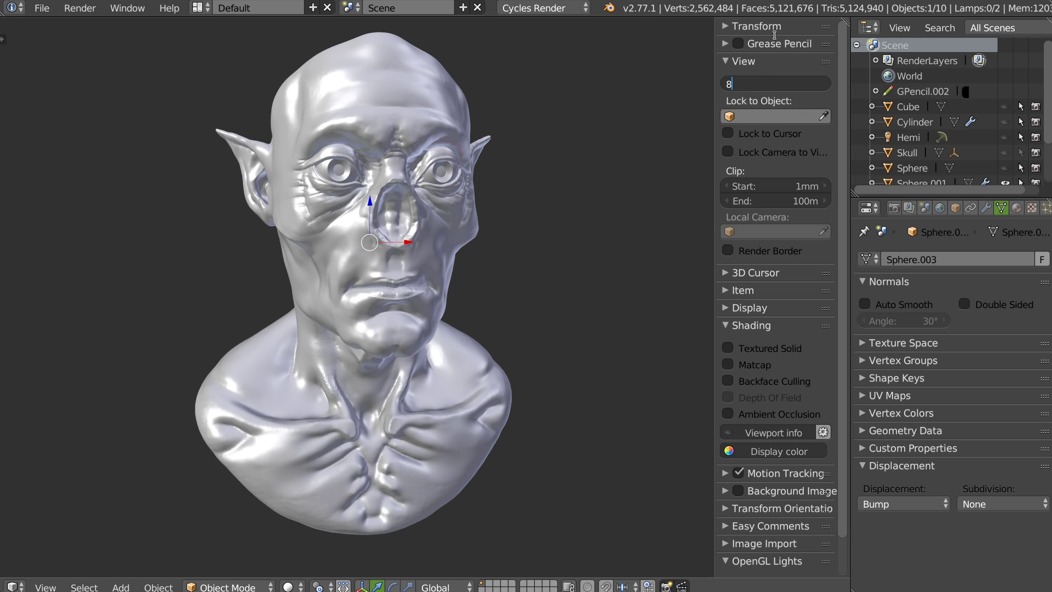
pyautogui.write('5')
pyautogui.press('Return')
pyautogui.moveTo(459, 222)
pyautogui.mouseDown(button='middle')
pyautogui.moveTo(416, 242)
pyautogui.moveTo(352, 177)
pyautogui.mouseUp(button='middle')
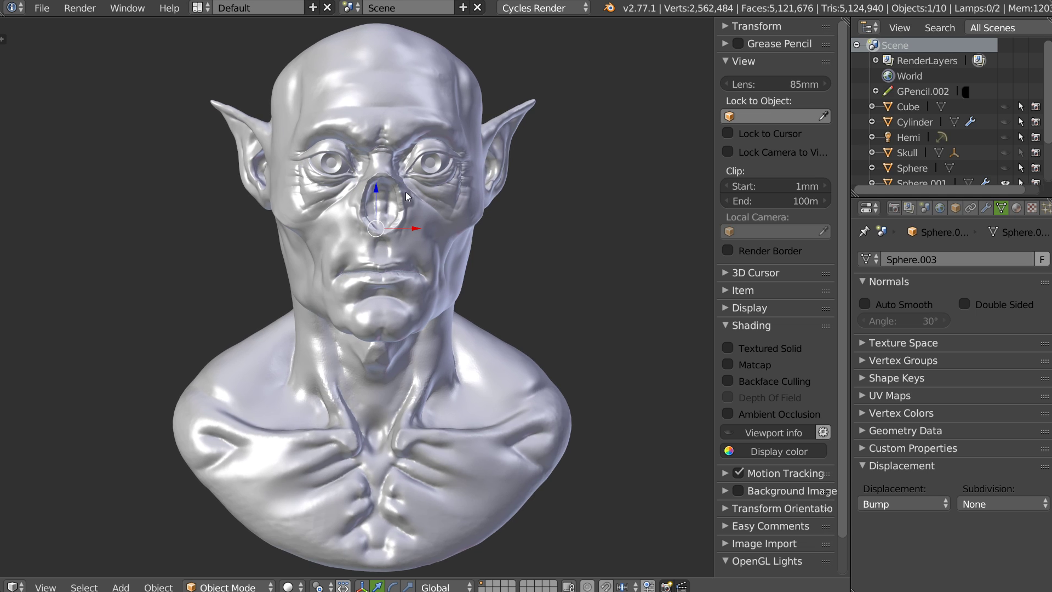
# - Try a 100mm lens, orbiting the bust through side, top and three-quarter views
pyautogui.click(766, 85)
pyautogui.write('100')
pyautogui.press('Return')
pyautogui.moveTo(293, 129)
pyautogui.mouseDown(button='middle')
pyautogui.moveTo(348, 229)
pyautogui.moveTo(294, 225)
pyautogui.moveTo(354, 247)
pyautogui.mouseUp(button='middle')
pyautogui.moveTo(576, 215)
pyautogui.mouseDown(button='middle')
pyautogui.moveTo(387, 274)
pyautogui.moveTo(432, 219)
pyautogui.moveTo(406, 166)
pyautogui.moveTo(384, 219)
pyautogui.mouseUp(button='middle')
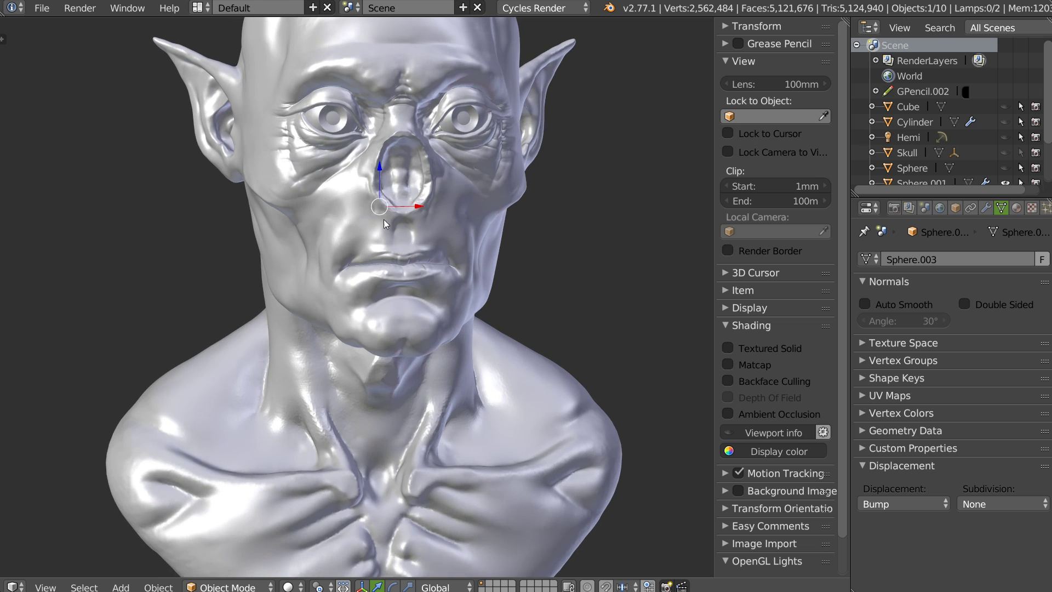
pyautogui.scroll(-3, 377, 248)
pyautogui.moveTo(431, 283)
pyautogui.mouseDown(button='middle')
pyautogui.moveTo(339, 203)
pyautogui.moveTo(394, 181)
pyautogui.mouseUp(button='middle')
# - Return the viewport lens to 85mm
pyautogui.click(785, 86)
pyautogui.write('85')
pyautogui.press('Return')
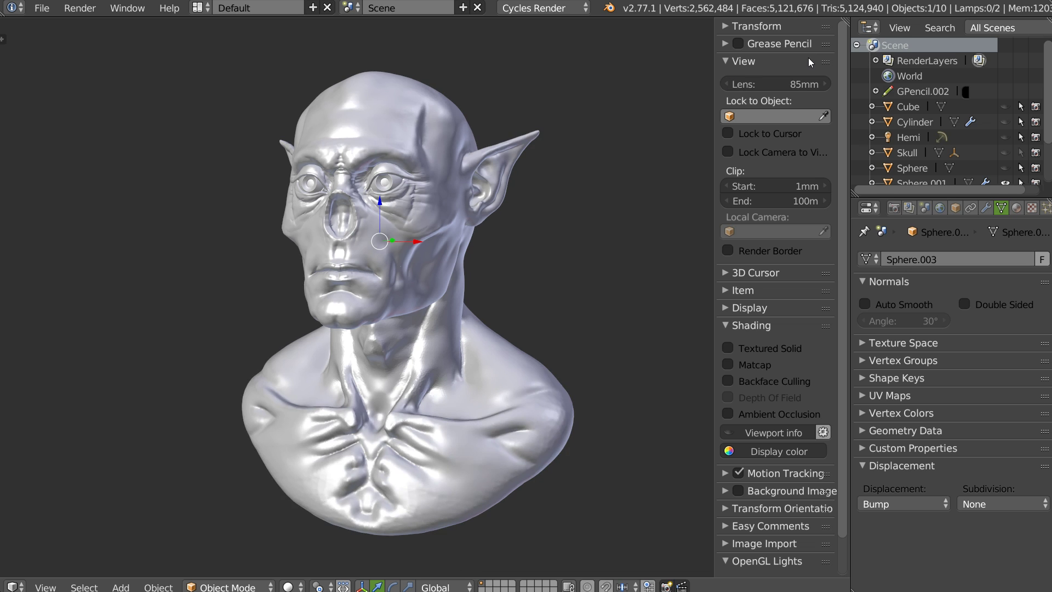
# - Zoom and pan around the frontal view of the bust
pyautogui.moveTo(383, 258); pyautogui.dragTo(373, 268, button='middle')
pyautogui.scroll(3, 420, 248)
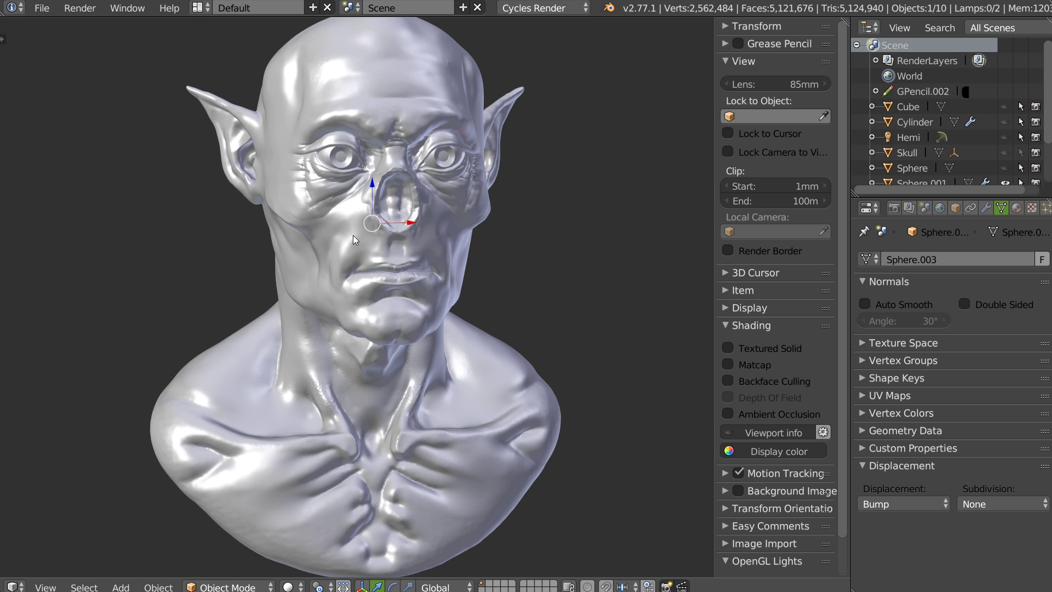
pyautogui.moveTo(353, 235)
pyautogui.mouseDown(button='middle')
pyautogui.moveTo(393, 209)
pyautogui.moveTo(430, 213)
pyautogui.mouseUp(button='middle')
pyautogui.scroll(-1, 436, 205)
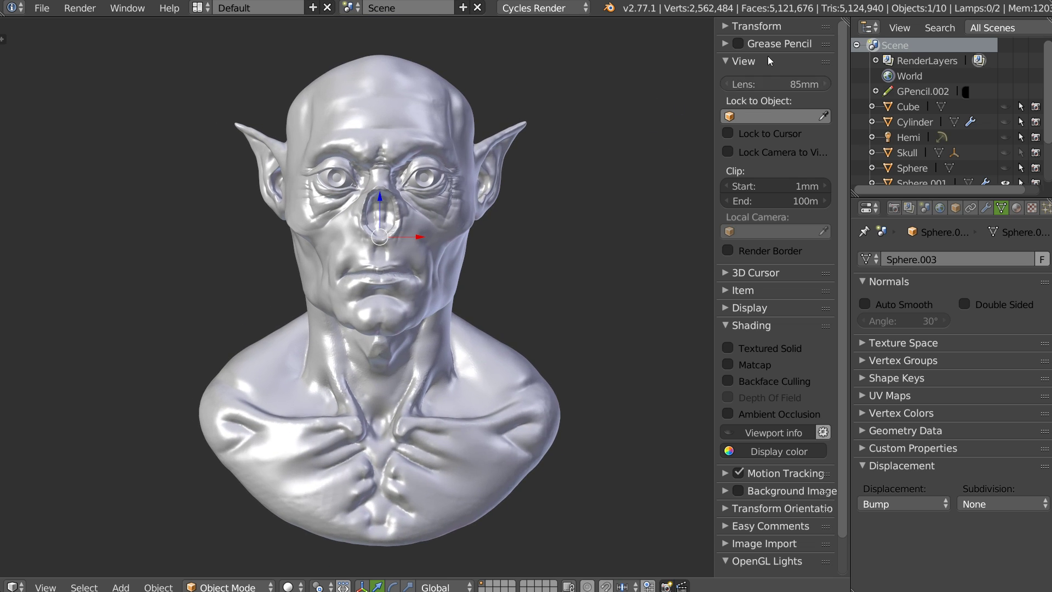
pyautogui.keyDown('shift'); pyautogui.moveTo(376, 256); pyautogui.dragTo(392, 246, button='middle'); pyautogui.keyUp('shift')
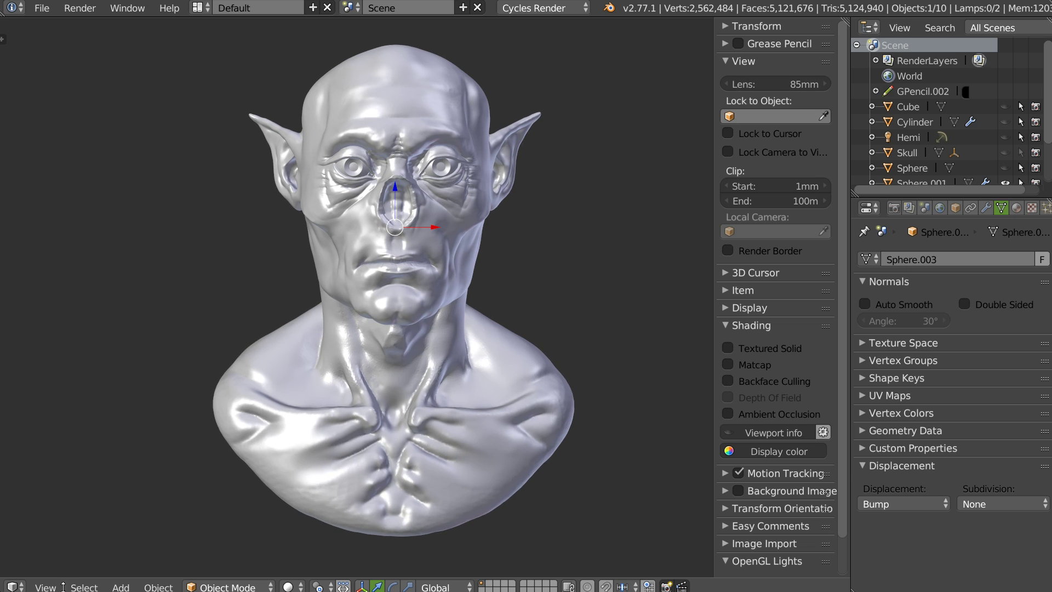
# - Orbit to the bust's left profile, three-quarter view and back
pyautogui.moveTo(425, 288)
pyautogui.mouseDown(button='middle')
pyautogui.moveTo(543, 298)
pyautogui.moveTo(429, 296)
pyautogui.mouseUp(button='middle')
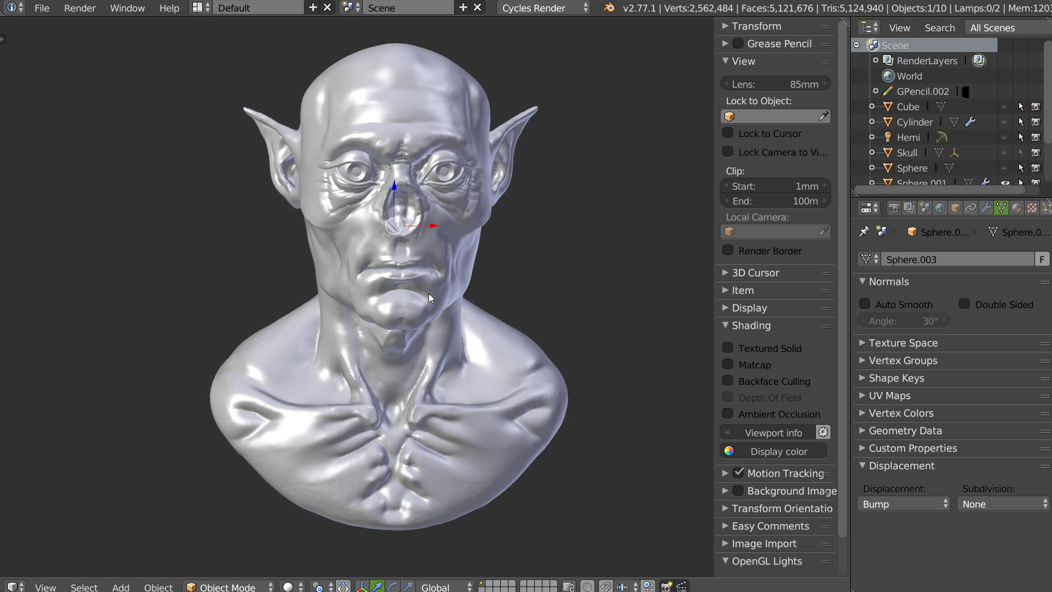
pyautogui.moveTo(347, 377); pyautogui.dragTo(363, 346, button='middle')
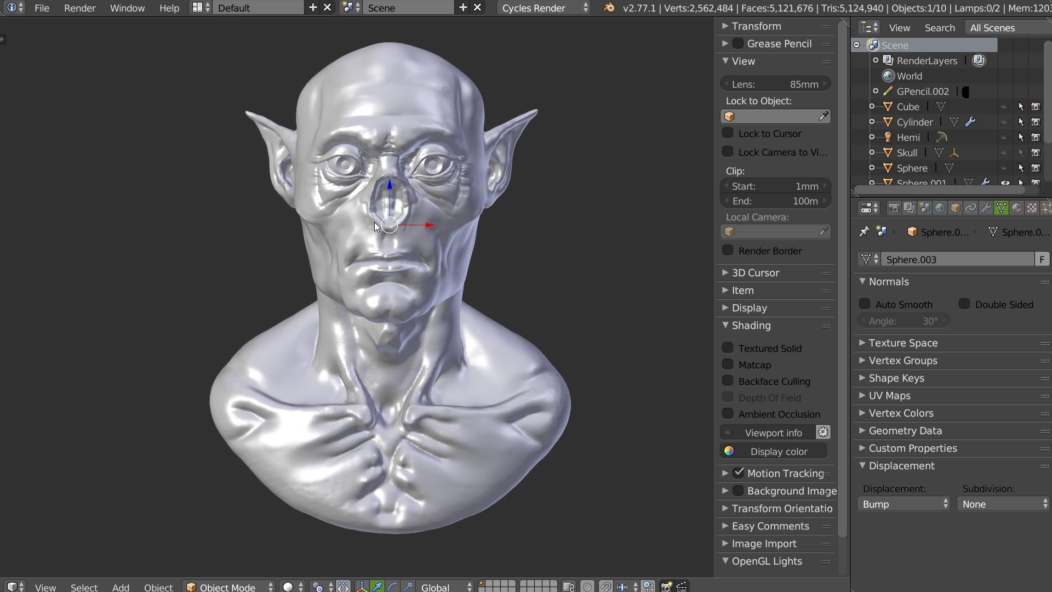
pyautogui.moveTo(387, 296); pyautogui.dragTo(404, 291, button='middle')
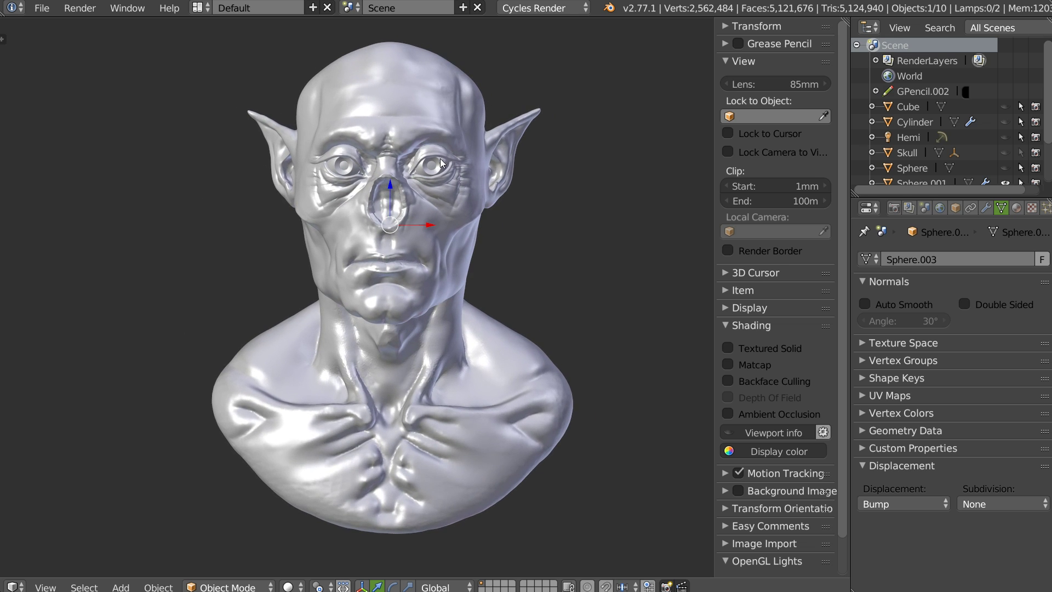
pyautogui.moveTo(462, 342)
pyautogui.mouseDown(button='middle')
pyautogui.moveTo(390, 337)
pyautogui.moveTo(445, 331)
pyautogui.mouseUp(button='middle')
pyautogui.moveTo(527, 376)
pyautogui.mouseDown(button='middle')
pyautogui.moveTo(456, 354)
pyautogui.moveTo(425, 363)
pyautogui.moveTo(463, 363)
pyautogui.moveTo(423, 366)
pyautogui.mouseUp(button='middle')
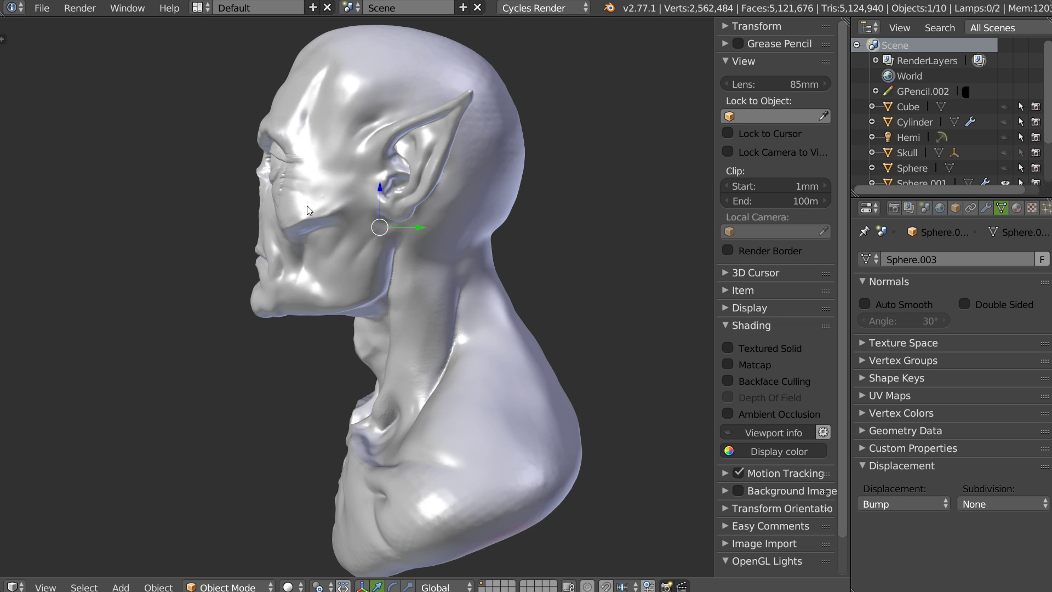
pyautogui.moveTo(307, 206); pyautogui.dragTo(448, 284, button='middle')
pyautogui.moveTo(453, 356)
pyautogui.mouseDown(button='middle')
pyautogui.moveTo(452, 282)
pyautogui.moveTo(314, 290)
pyautogui.moveTo(371, 291)
pyautogui.moveTo(394, 216)
pyautogui.moveTo(385, 199)
pyautogui.moveTo(591, 210)
pyautogui.moveTo(459, 228)
pyautogui.moveTo(404, 267)
pyautogui.moveTo(409, 252)
pyautogui.mouseUp(button='middle')
# - Reveal the OpenGL Lights presets and try the 3Ds Max lighting preset on the bust
pyautogui.click(734, 325)
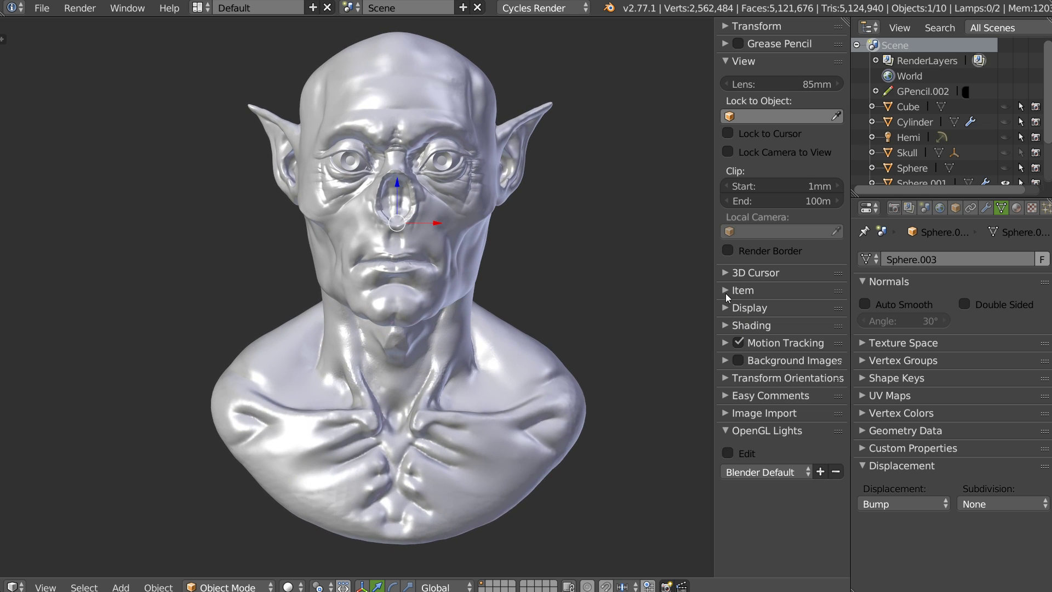
pyautogui.moveTo(544, 364)
pyautogui.mouseDown(button='middle')
pyautogui.moveTo(488, 337)
pyautogui.moveTo(471, 348)
pyautogui.moveTo(498, 346)
pyautogui.mouseUp(button='middle')
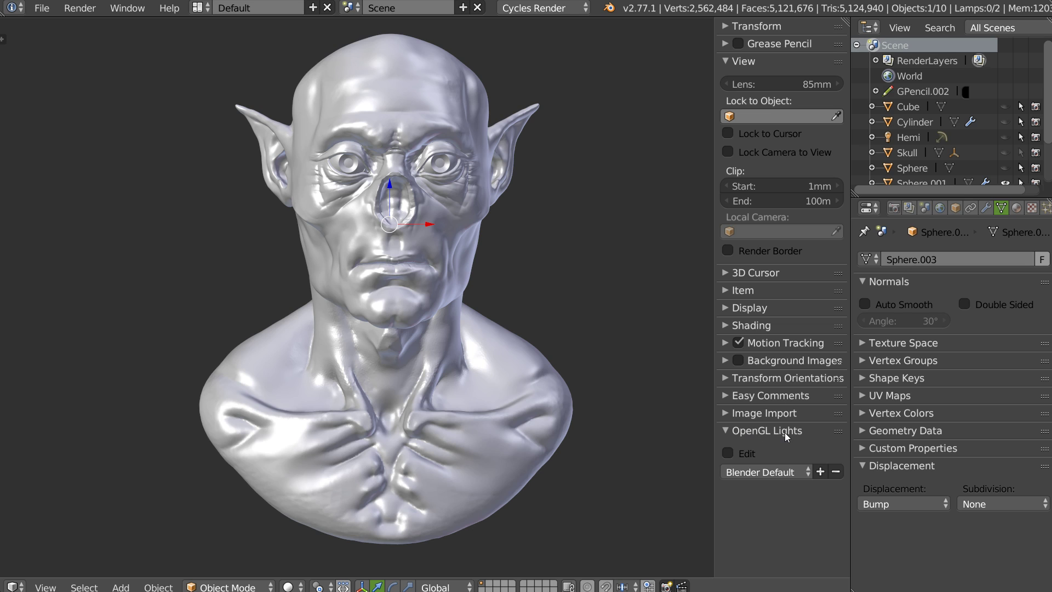
pyautogui.click(763, 472)
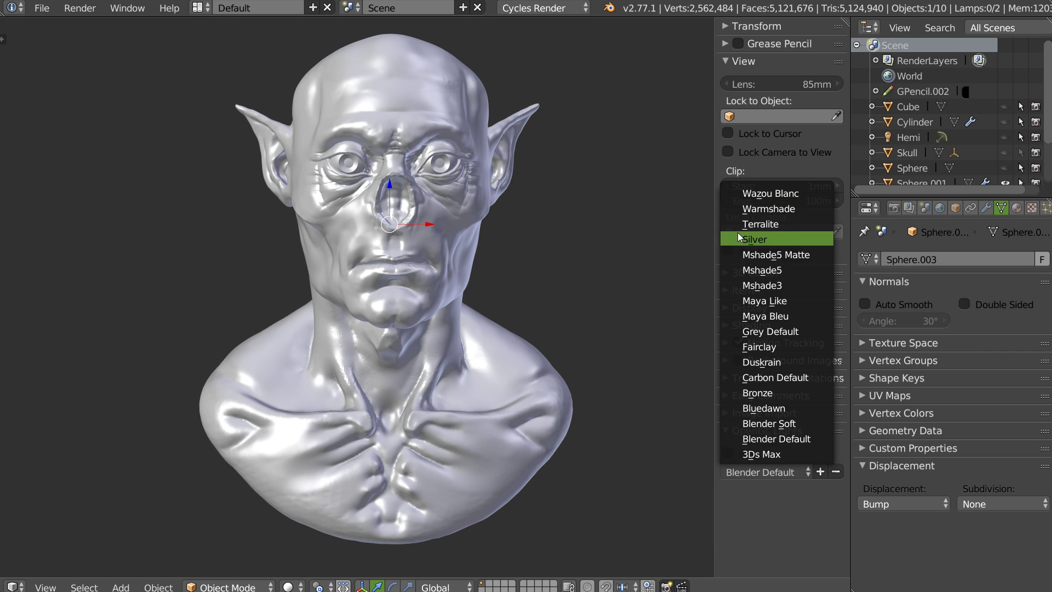
pyautogui.click(756, 455)
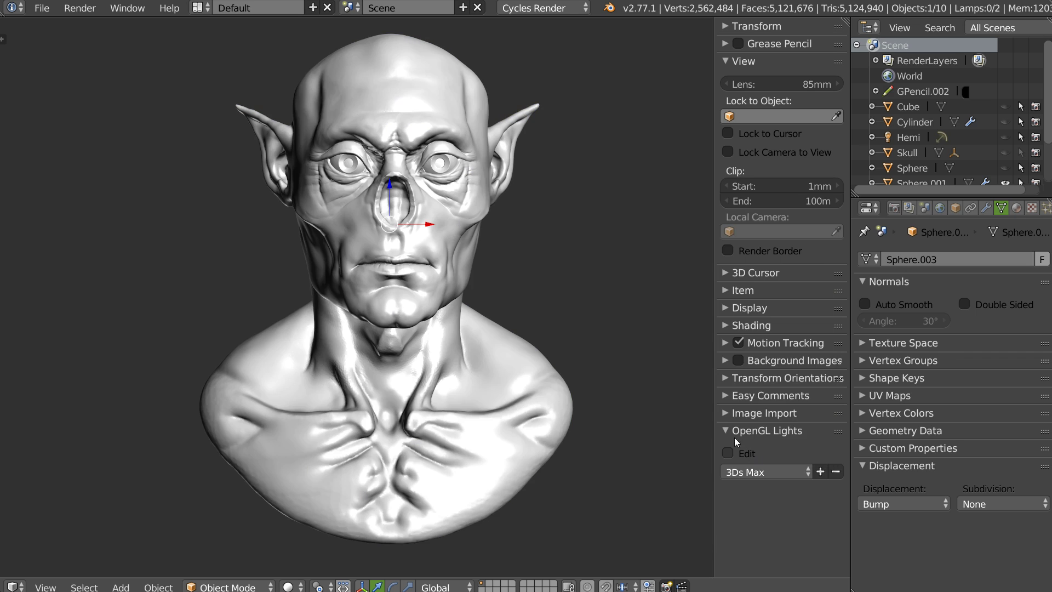
pyautogui.moveTo(406, 222)
pyautogui.mouseDown(button='middle')
pyautogui.moveTo(443, 125)
pyautogui.moveTo(286, 208)
pyautogui.mouseUp(button='middle')
pyautogui.moveTo(312, 323); pyautogui.dragTo(314, 300, button='middle')
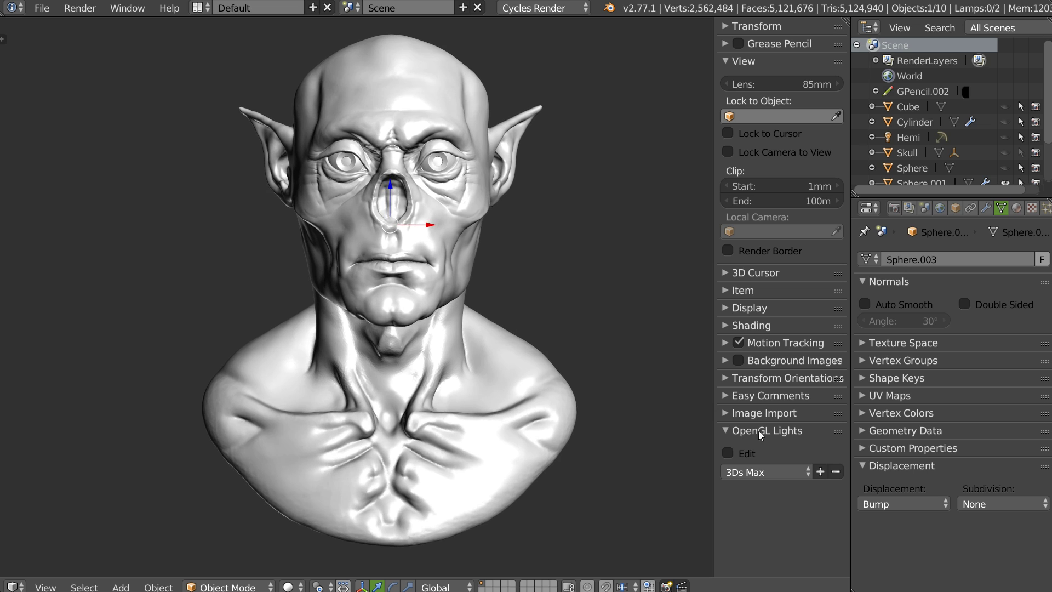
# - Switch the lighting preset through Blender Default and Blender Soft to Bluedawn
pyautogui.click(741, 472)
pyautogui.click(758, 439)
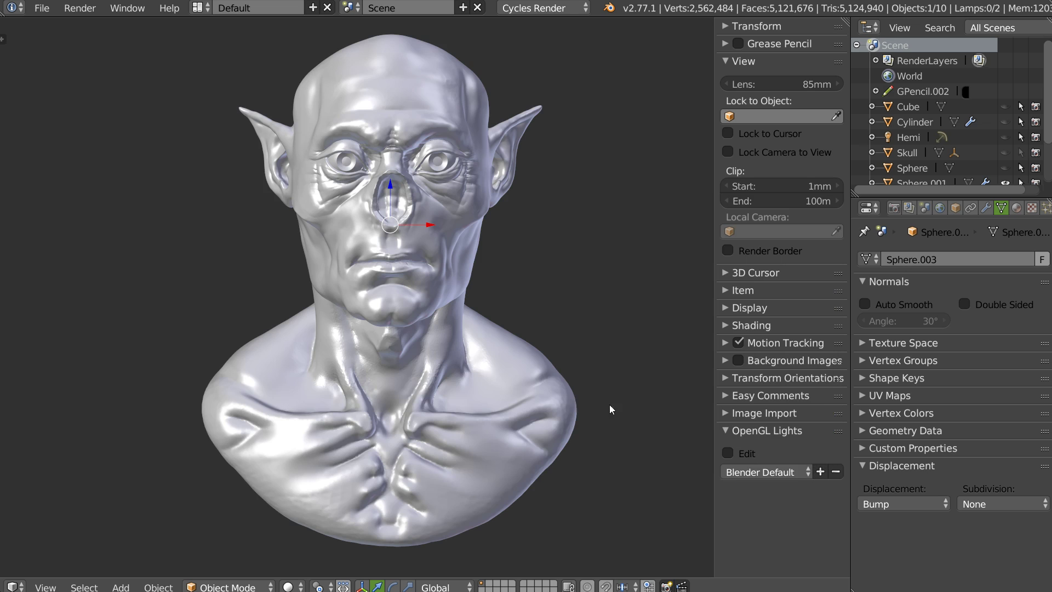
pyautogui.click(761, 472)
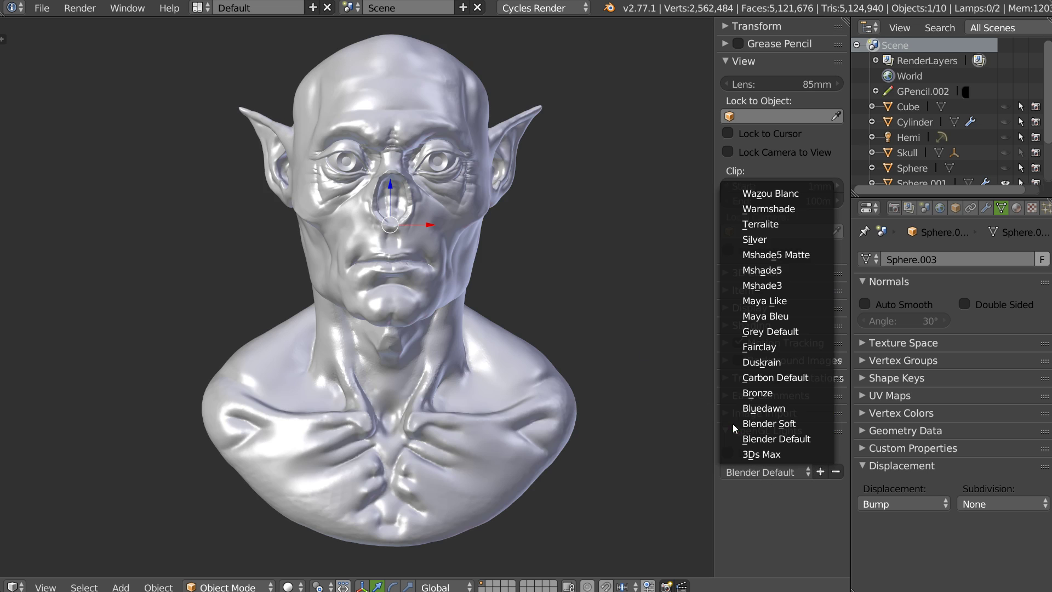
pyautogui.click(760, 424)
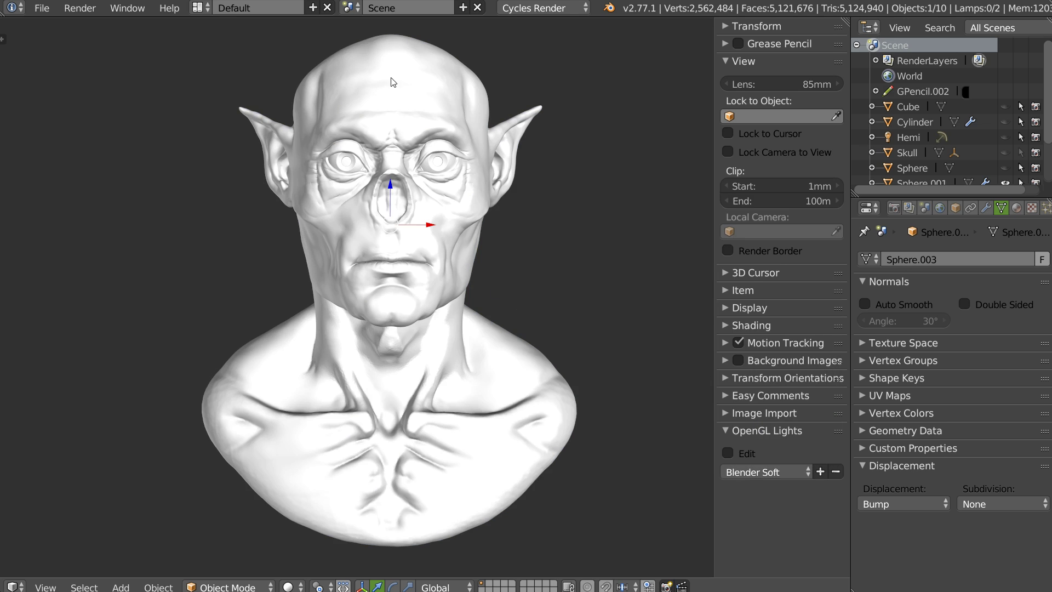
pyautogui.click(753, 472)
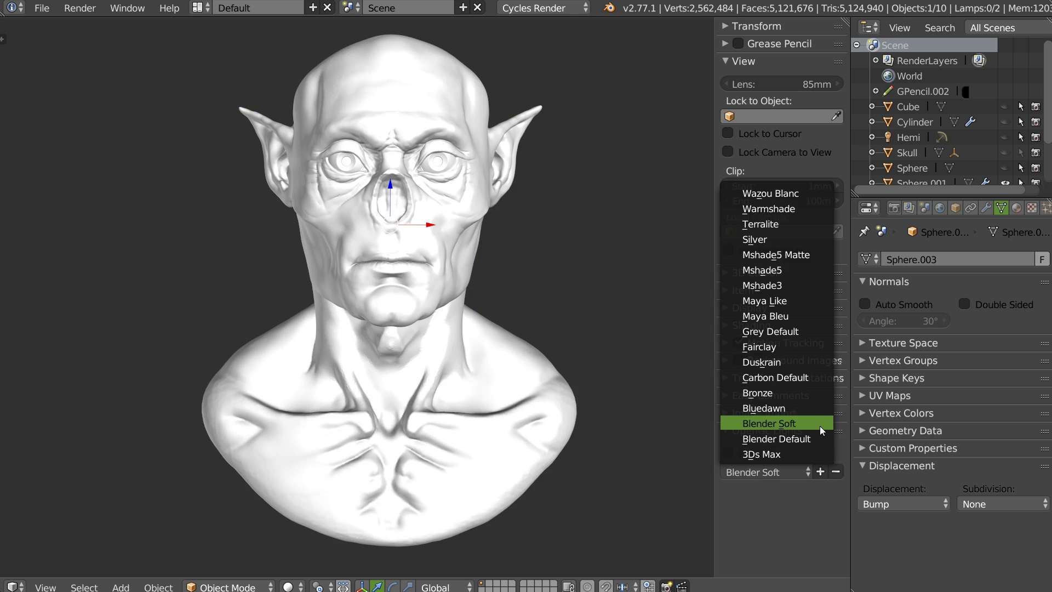
pyautogui.click(766, 408)
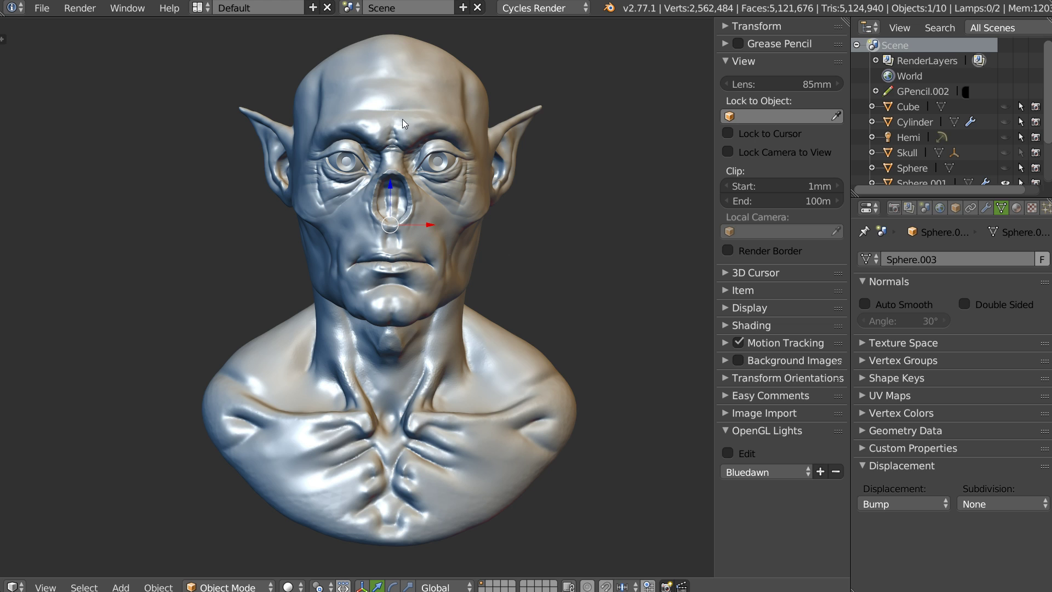
# - Try the Bronze, Carbon Default and Fairclay lighting presets on the bust
pyautogui.moveTo(375, 360)
pyautogui.mouseDown(button='middle')
pyautogui.moveTo(316, 352)
pyautogui.moveTo(399, 337)
pyautogui.moveTo(366, 356)
pyautogui.mouseUp(button='middle')
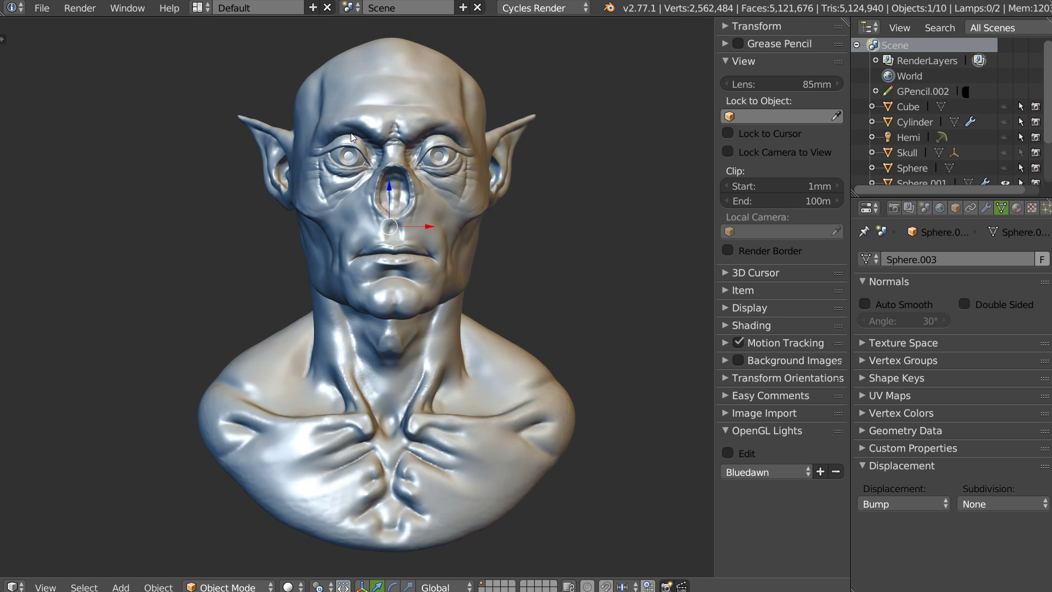
pyautogui.moveTo(351, 133); pyautogui.dragTo(373, 126, button='middle')
pyautogui.moveTo(364, 357)
pyautogui.mouseDown(button='middle')
pyautogui.moveTo(234, 352)
pyautogui.moveTo(319, 348)
pyautogui.moveTo(395, 261)
pyautogui.moveTo(397, 247)
pyautogui.moveTo(377, 254)
pyautogui.moveTo(397, 239)
pyautogui.mouseUp(button='middle')
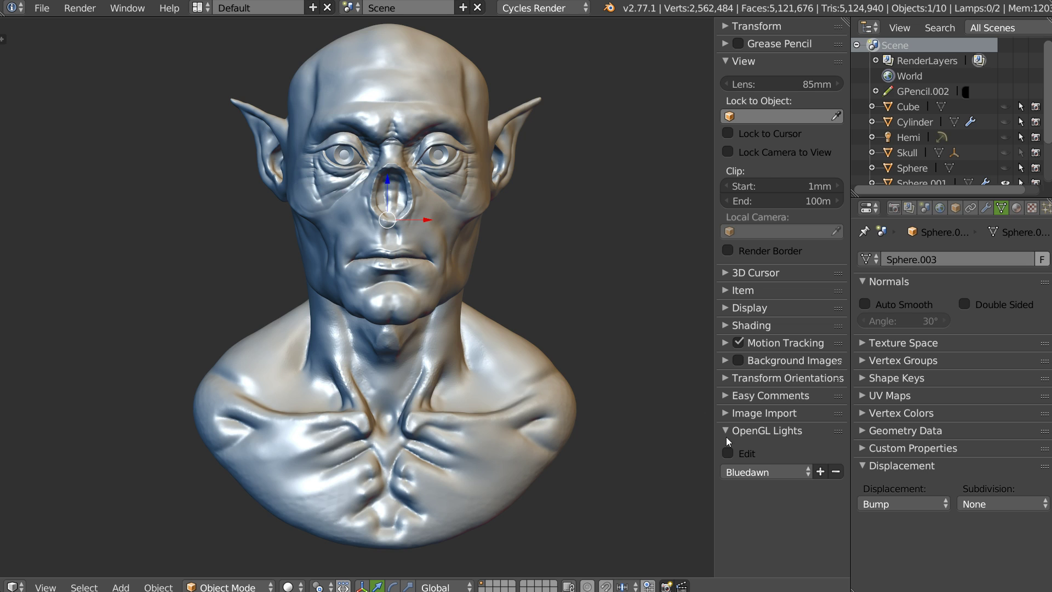
pyautogui.click(742, 474)
pyautogui.click(753, 393)
pyautogui.click(749, 471)
pyautogui.click(736, 377)
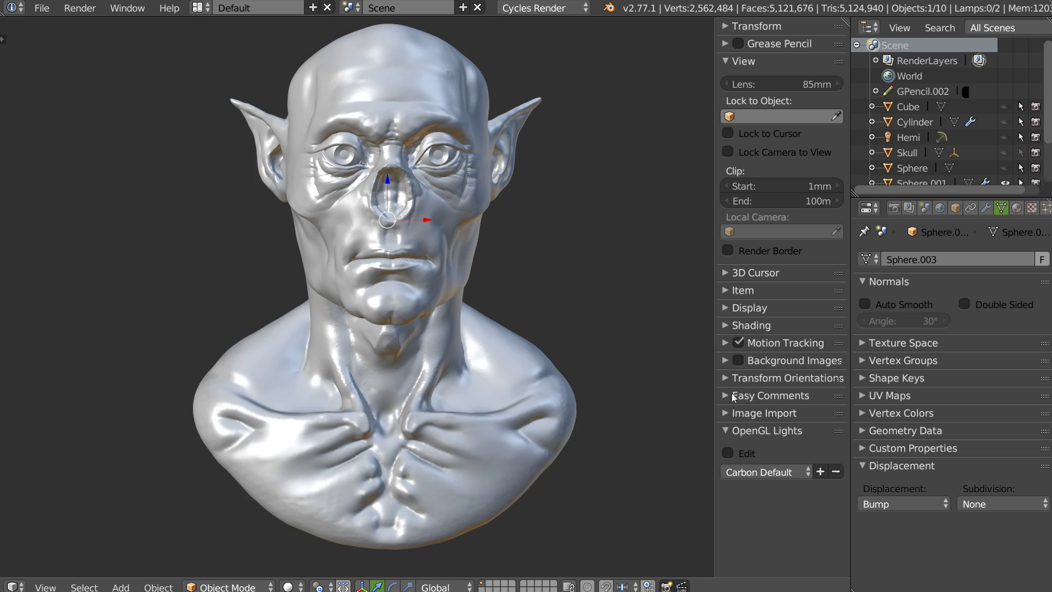
pyautogui.click(768, 472)
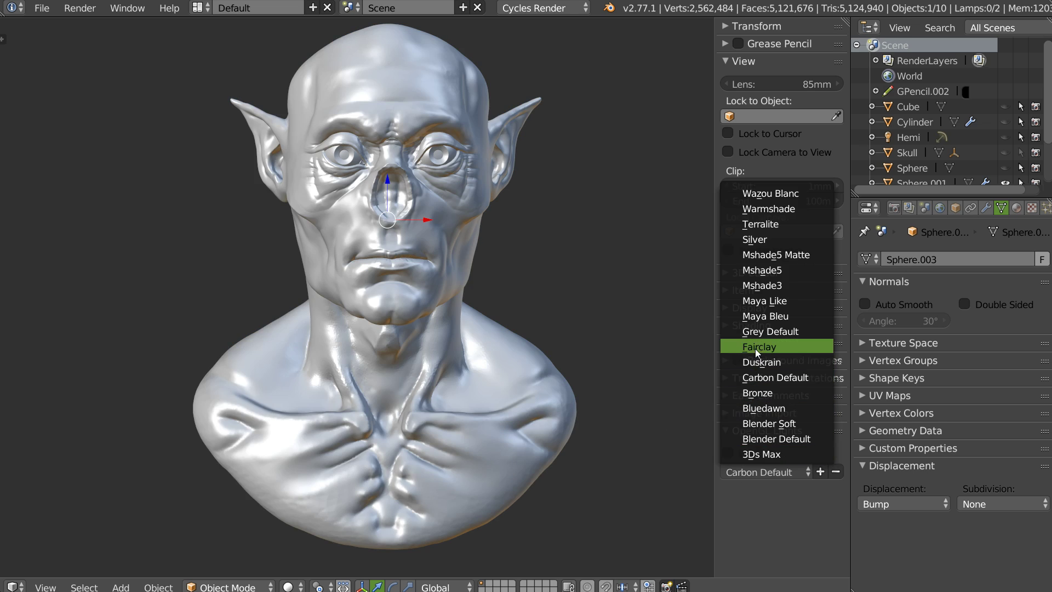
pyautogui.click(757, 345)
# - Reframe the bust and apply the Grey Default lighting preset
pyautogui.moveTo(322, 294)
pyautogui.mouseDown(button='middle')
pyautogui.moveTo(318, 111)
pyautogui.moveTo(340, 169)
pyautogui.moveTo(331, 127)
pyautogui.mouseUp(button='middle')
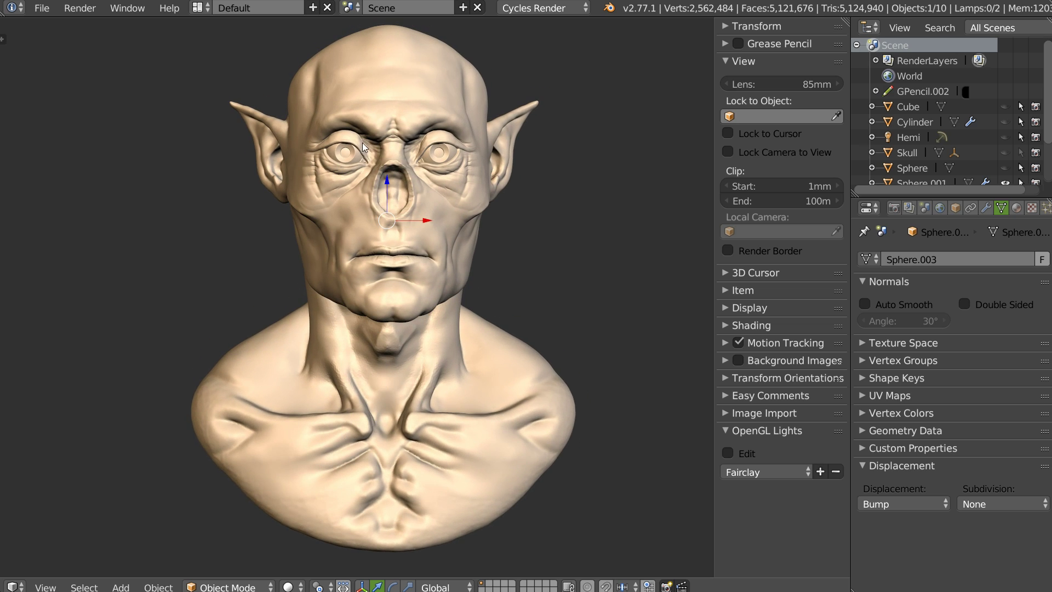
pyautogui.scroll(1, 415, 285)
pyautogui.scroll(2, 562, 238)
pyautogui.scroll(-1, 470, 308)
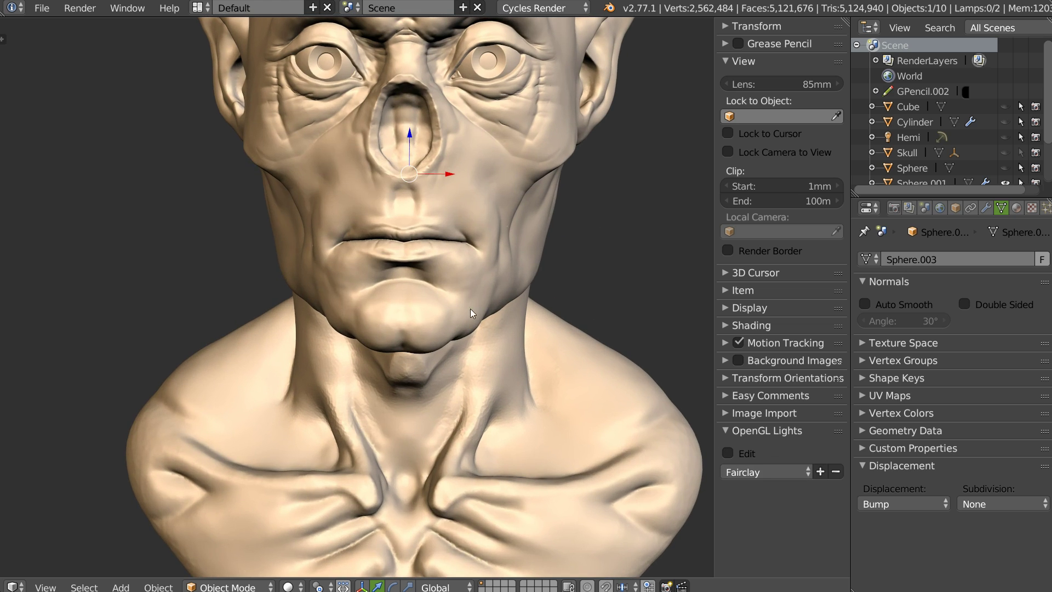
pyautogui.scroll(-2, 468, 323)
pyautogui.scroll(-1, 468, 294)
pyautogui.scroll(-1, 480, 281)
pyautogui.moveTo(480, 282); pyautogui.dragTo(474, 284, button='middle')
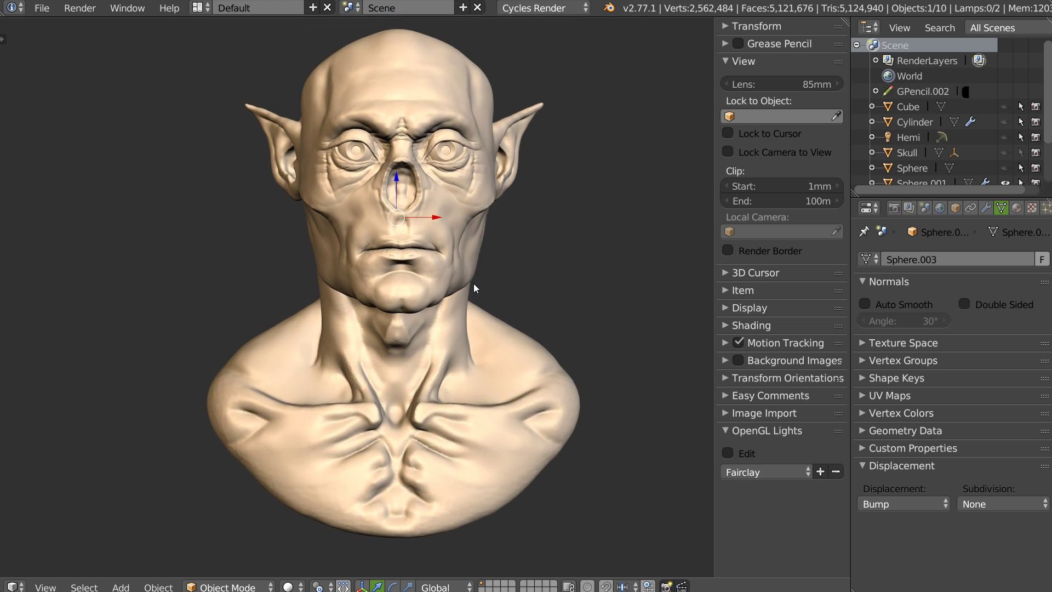
pyautogui.click(760, 471)
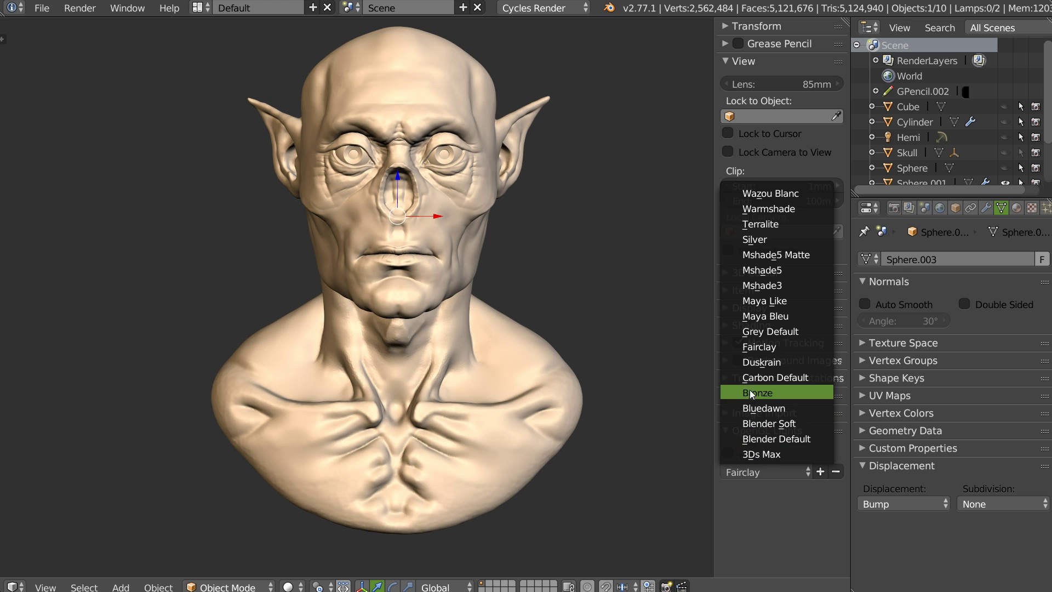
pyautogui.click(760, 329)
# - Inspect the Grey Default shading close up at the eyes and around the back of the head
pyautogui.moveTo(435, 265)
pyautogui.mouseDown(button='middle')
pyautogui.moveTo(487, 264)
pyautogui.moveTo(426, 266)
pyautogui.moveTo(448, 255)
pyautogui.mouseUp(button='middle')
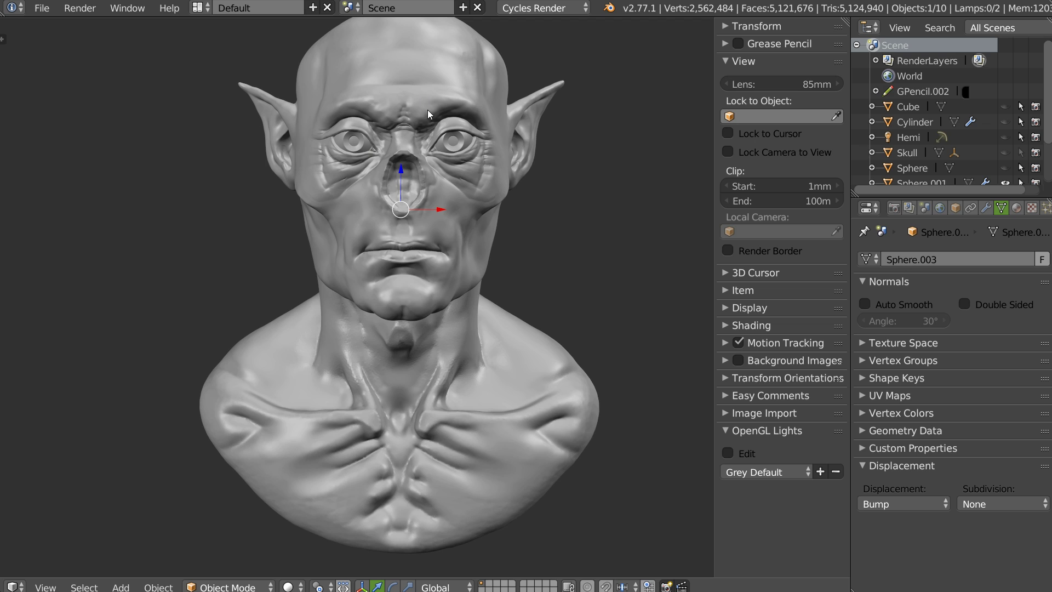
pyautogui.moveTo(432, 212)
pyautogui.mouseDown(button='middle')
pyautogui.moveTo(298, 212)
pyautogui.moveTo(414, 216)
pyautogui.mouseUp(button='middle')
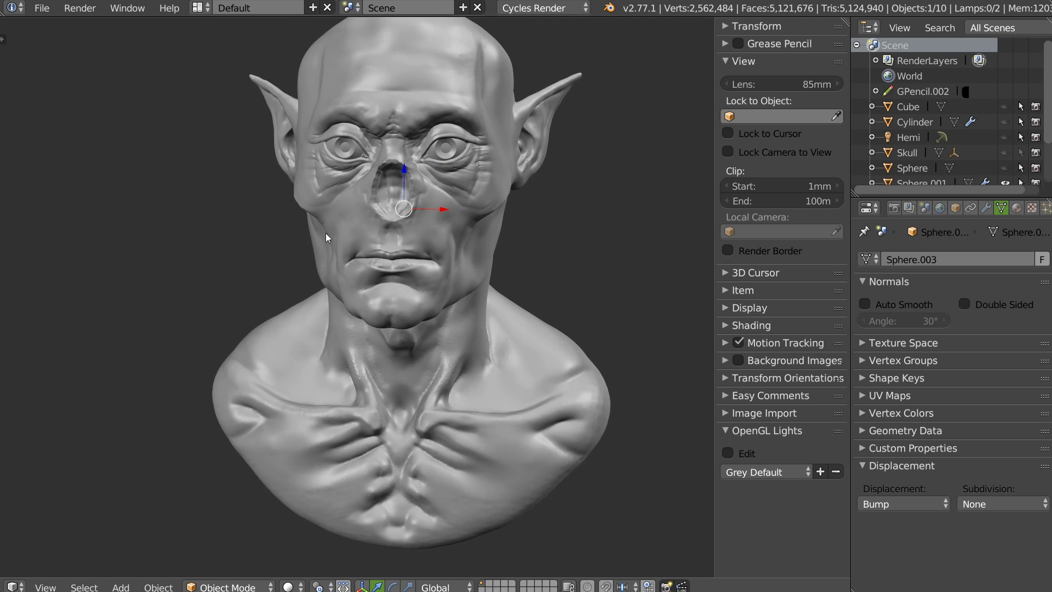
pyautogui.scroll(3, 444, 173)
pyautogui.scroll(2, 444, 173)
pyautogui.scroll(2, 409, 182)
pyautogui.moveTo(502, 120)
pyautogui.keyDown('shift'); pyautogui.mouseDown(button='middle')
pyautogui.moveTo(333, 270)
pyautogui.moveTo(443, 192)
pyautogui.moveTo(255, 114)
pyautogui.moveTo(245, 199)
pyautogui.moveTo(261, 165)
pyautogui.mouseUp(button='middle'); pyautogui.keyUp('shift')
pyautogui.scroll(2, 333, 271)
pyautogui.scroll(1, 244, 199)
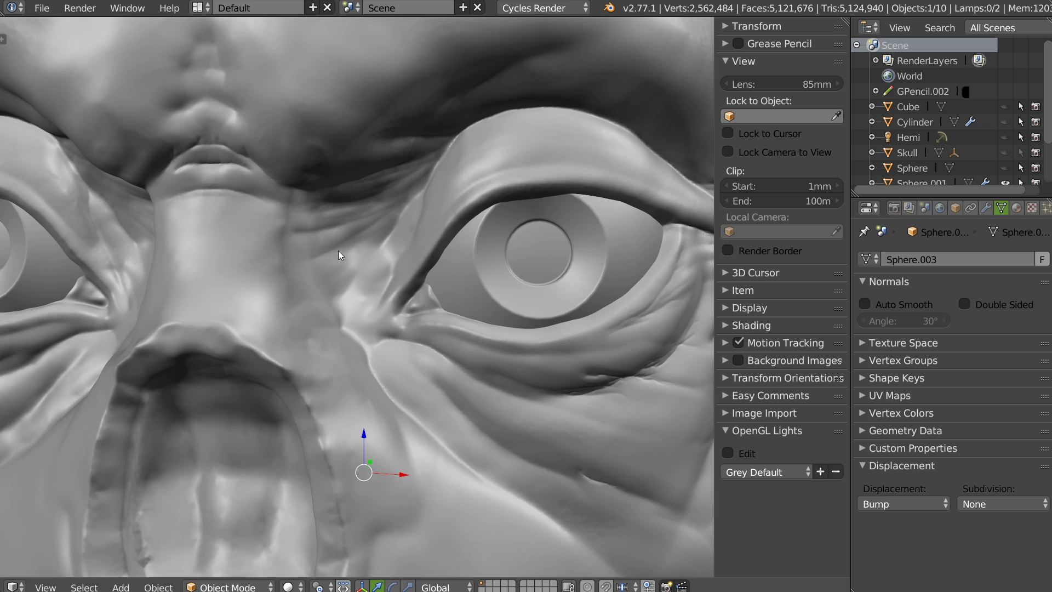
pyautogui.scroll(-3, 394, 169)
pyautogui.moveTo(379, 215)
pyautogui.mouseDown(button='middle')
pyautogui.moveTo(432, 191)
pyautogui.moveTo(538, 182)
pyautogui.moveTo(531, 176)
pyautogui.mouseUp(button='middle')
pyautogui.scroll(-3, 531, 176)
pyautogui.moveTo(496, 135); pyautogui.dragTo(484, 243, button='middle')
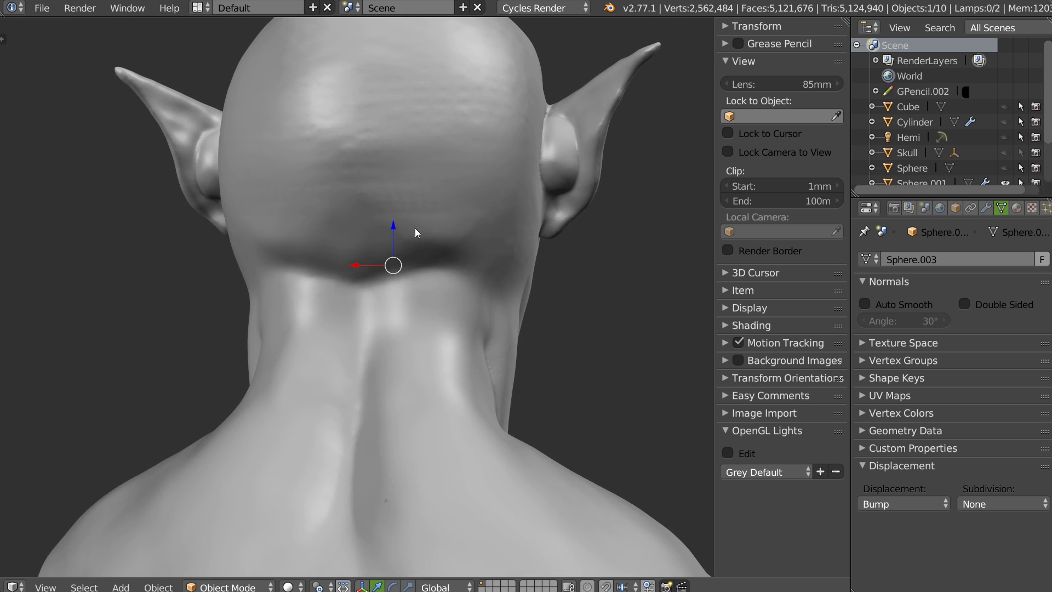
pyautogui.moveTo(415, 228); pyautogui.dragTo(537, 150, button='middle')
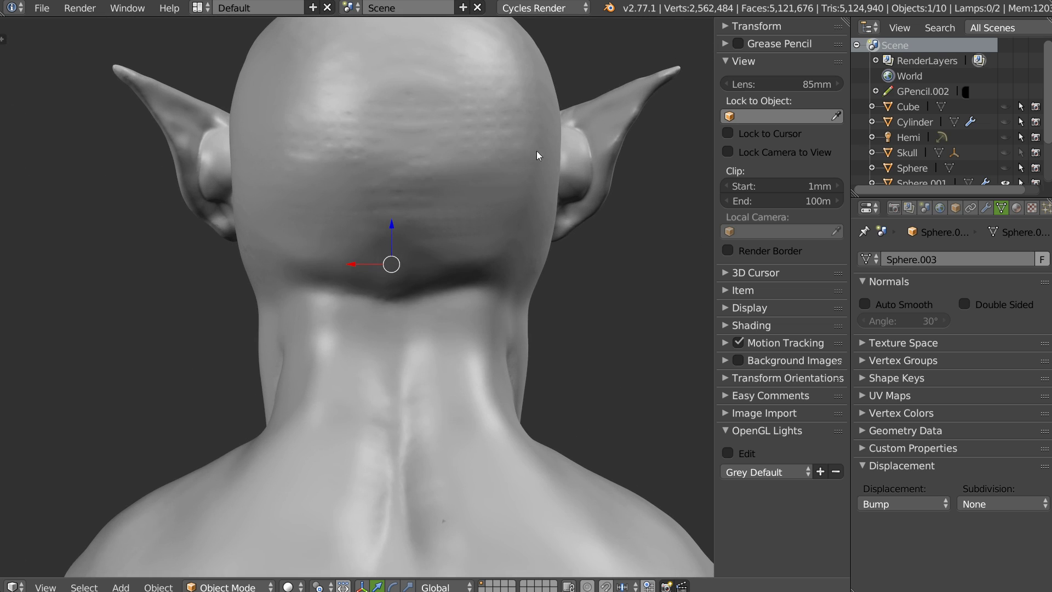
# - Compare Blender Default lighting from behind the head, then return to Grey Default
pyautogui.click(753, 475)
pyautogui.click(765, 440)
pyautogui.moveTo(576, 323)
pyautogui.mouseDown(button='middle')
pyautogui.moveTo(489, 251)
pyautogui.moveTo(419, 259)
pyautogui.mouseUp(button='middle')
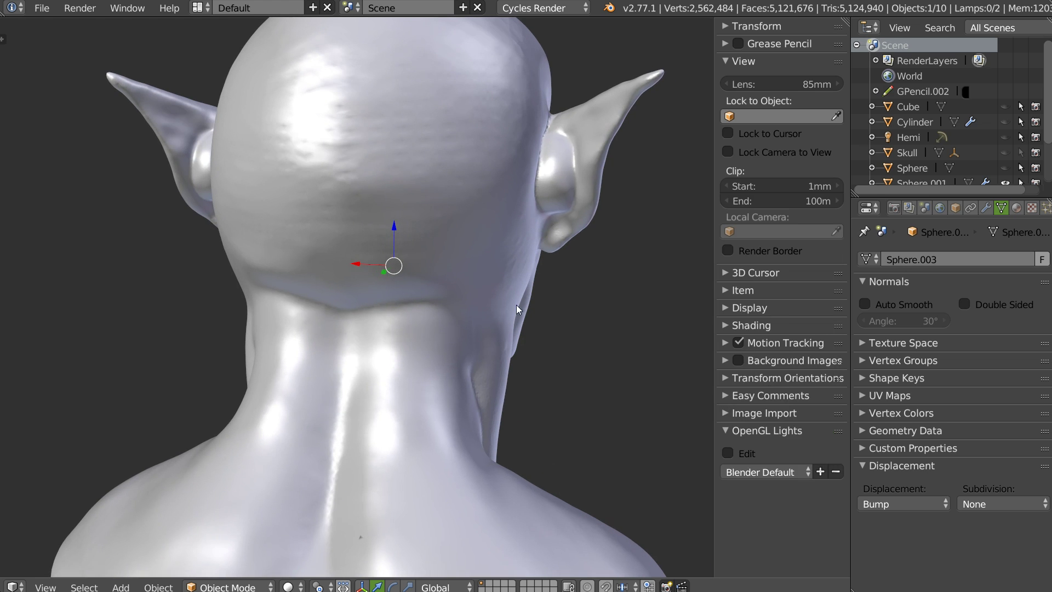
pyautogui.moveTo(507, 348)
pyautogui.mouseDown(button='middle')
pyautogui.moveTo(511, 281)
pyautogui.moveTo(496, 204)
pyautogui.mouseUp(button='middle')
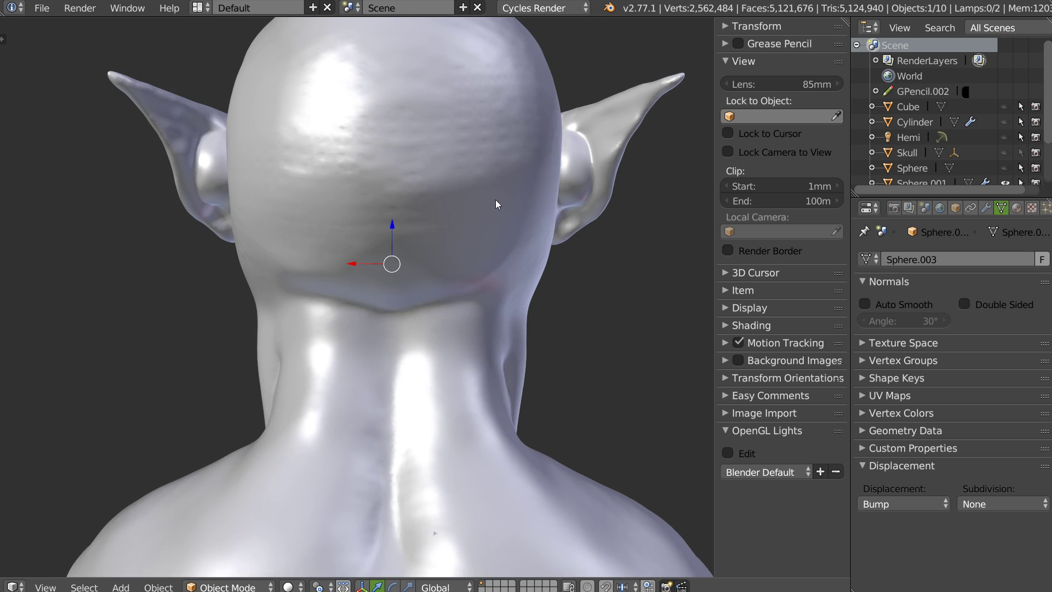
pyautogui.click(762, 474)
pyautogui.click(755, 332)
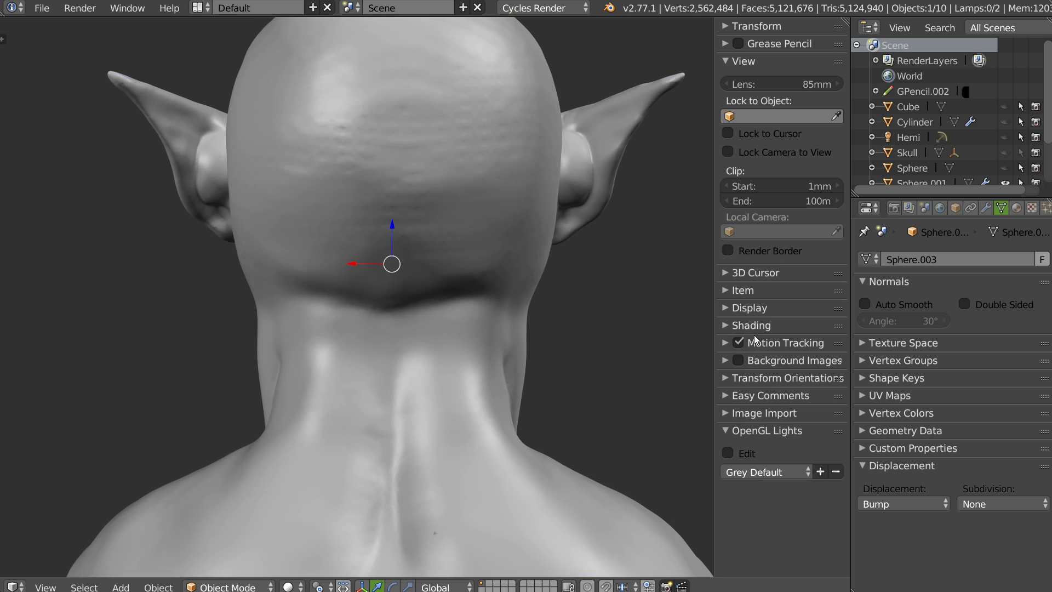
pyautogui.moveTo(507, 259)
pyautogui.mouseDown(button='middle')
pyautogui.moveTo(491, 260)
pyautogui.moveTo(546, 245)
pyautogui.moveTo(499, 257)
pyautogui.moveTo(269, 174)
pyautogui.moveTo(258, 200)
pyautogui.moveTo(210, 205)
pyautogui.moveTo(306, 229)
pyautogui.moveTo(251, 255)
pyautogui.moveTo(228, 245)
pyautogui.moveTo(345, 245)
pyautogui.moveTo(350, 232)
pyautogui.moveTo(357, 251)
pyautogui.moveTo(324, 276)
pyautogui.moveTo(347, 251)
pyautogui.moveTo(375, 310)
pyautogui.moveTo(429, 222)
pyautogui.mouseUp(button='middle')
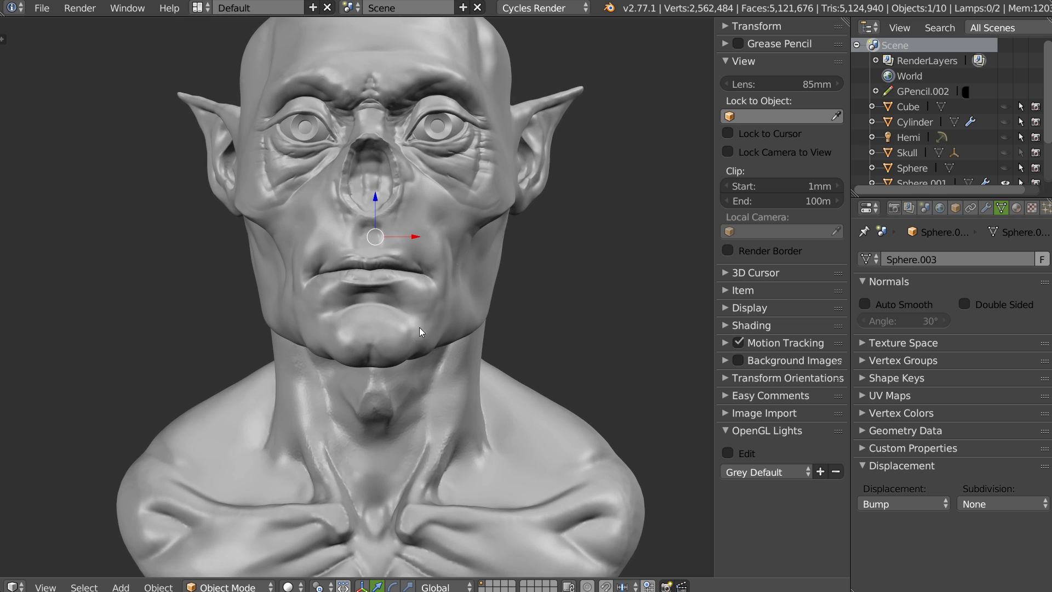
# - Alternate the lighting twice between glossy Blender Default and matte Grey Default to compare
pyautogui.moveTo(415, 324)
pyautogui.mouseDown(button='middle')
pyautogui.moveTo(454, 287)
pyautogui.moveTo(438, 236)
pyautogui.mouseUp(button='middle')
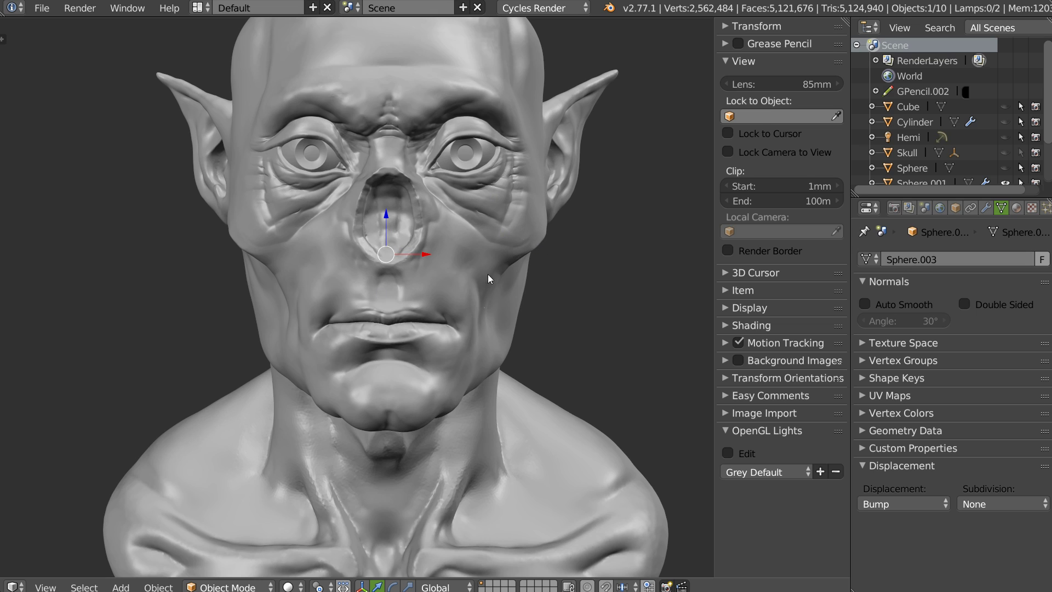
pyautogui.moveTo(496, 246); pyautogui.dragTo(488, 201, button='middle')
pyautogui.click(753, 470)
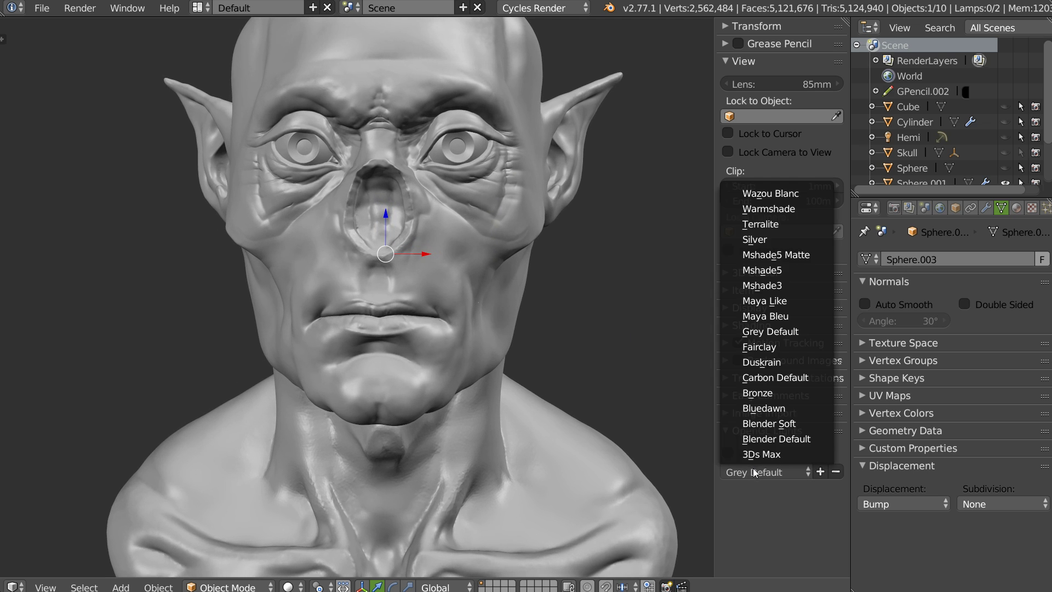
pyautogui.click(776, 441)
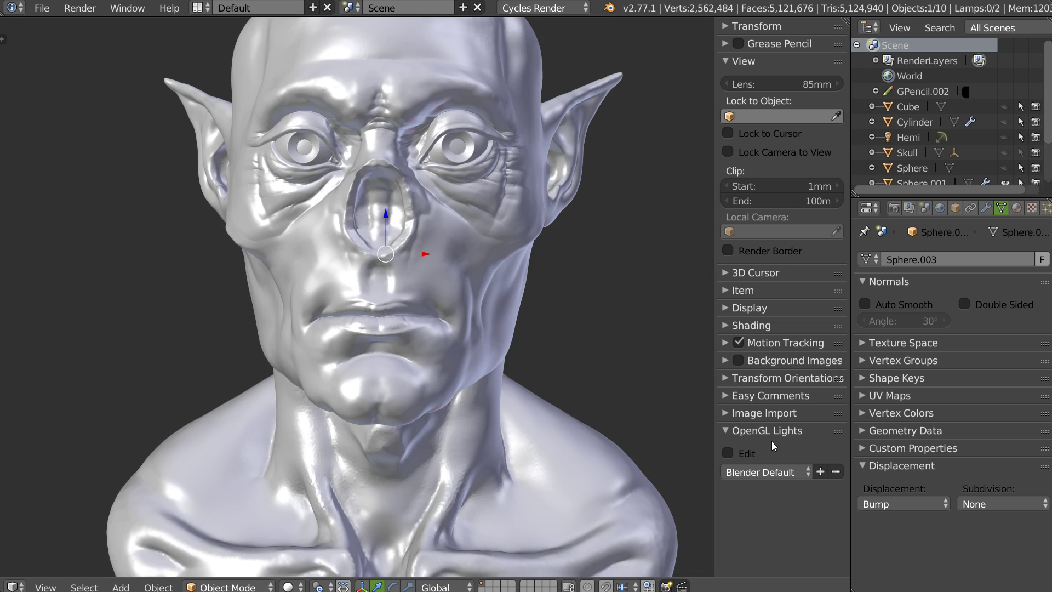
pyautogui.moveTo(642, 409); pyautogui.dragTo(536, 393, button='middle')
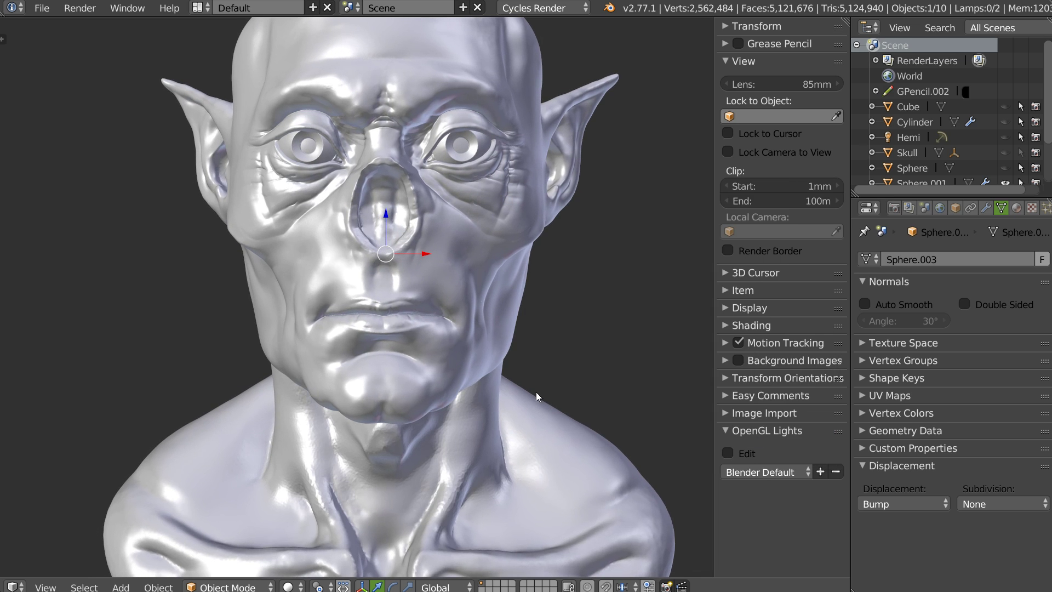
pyautogui.click(791, 470)
pyautogui.click(762, 332)
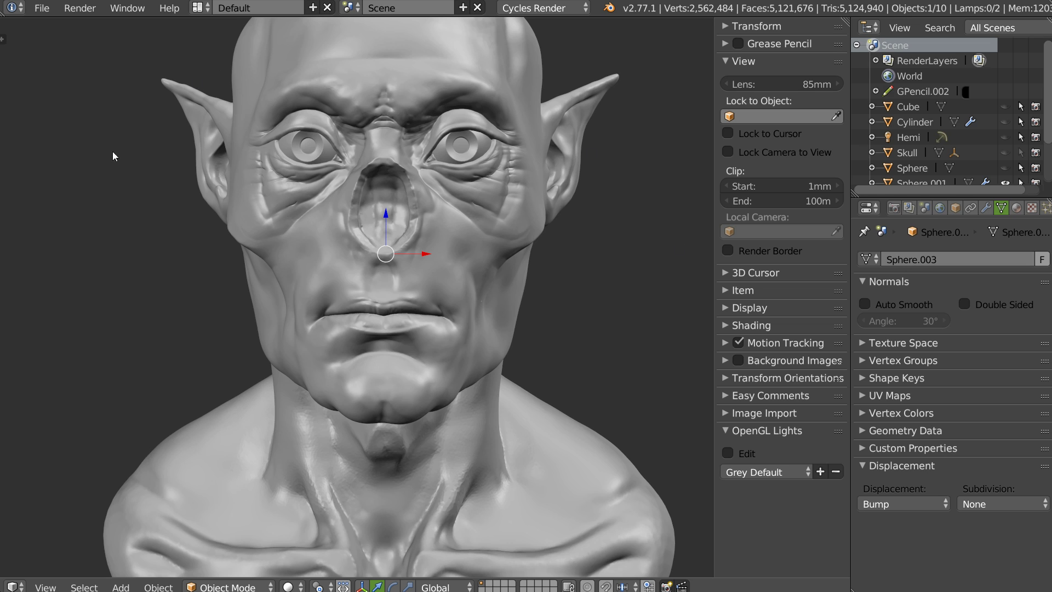
pyautogui.click(761, 472)
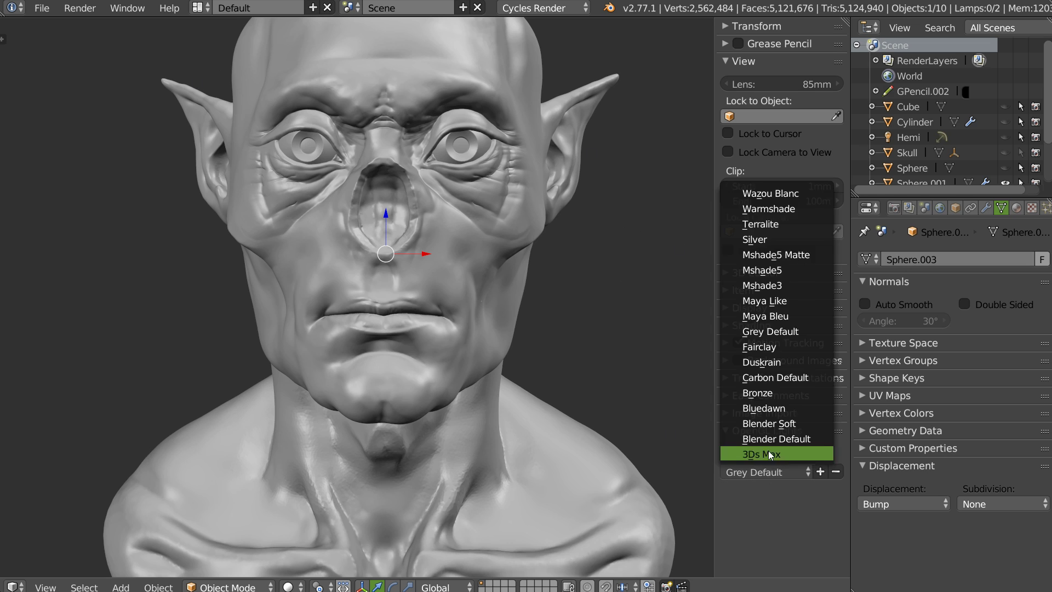
pyautogui.click(773, 445)
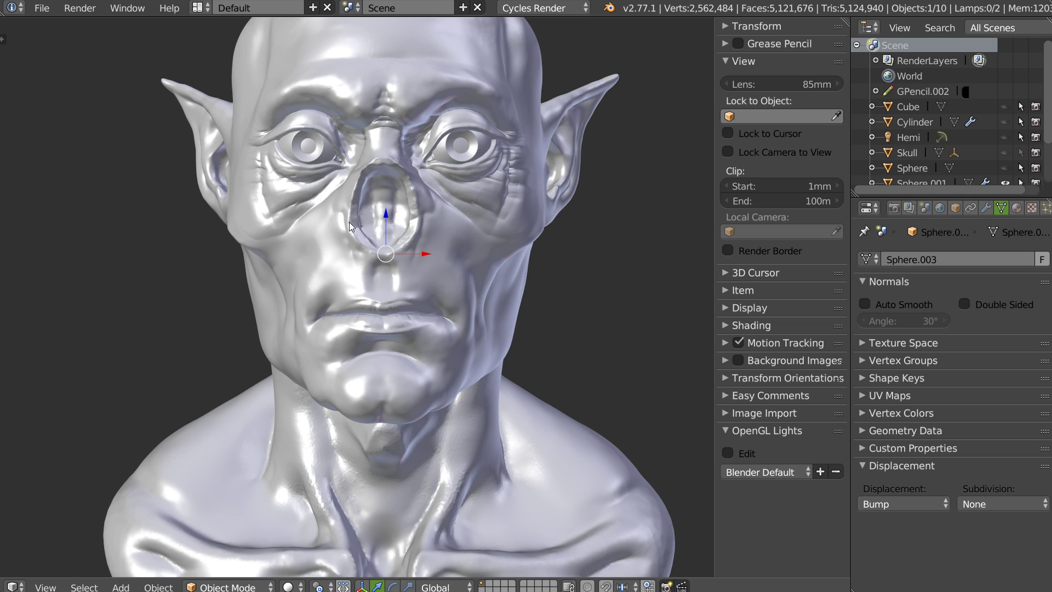
pyautogui.click(749, 472)
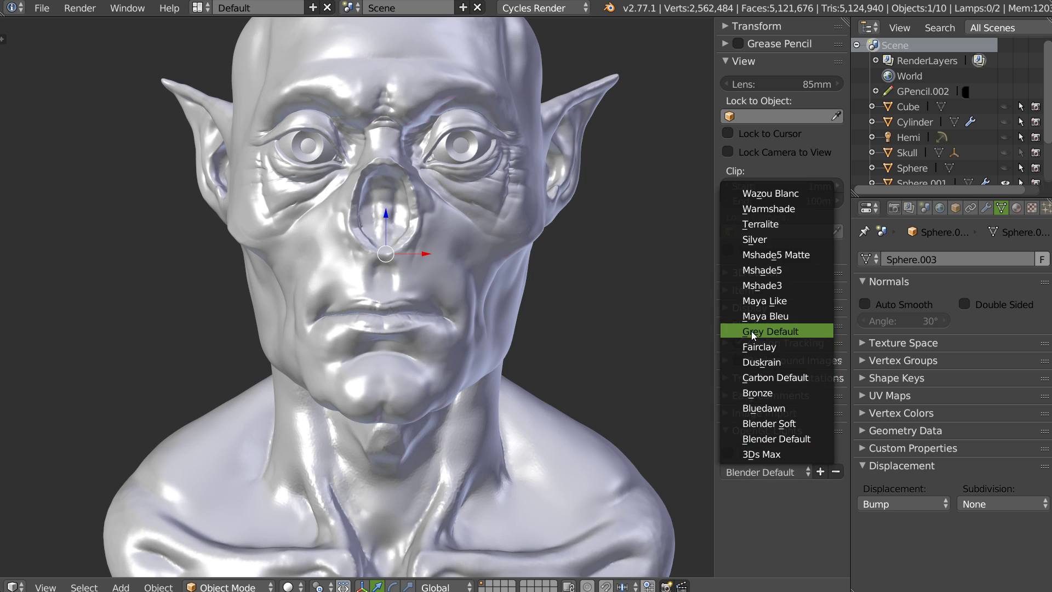
pyautogui.click(754, 330)
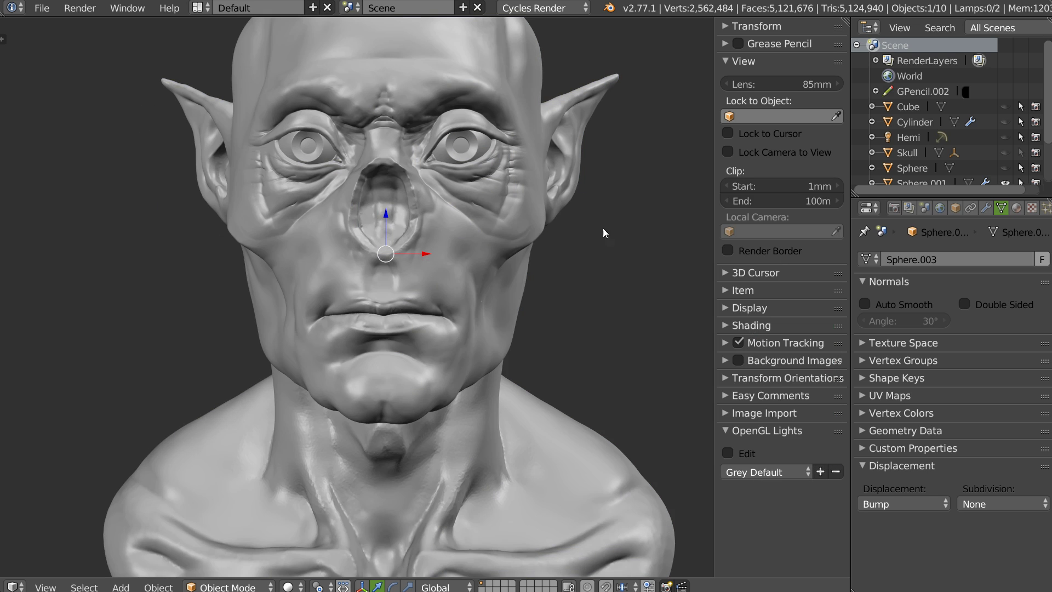
# - Apply the Maya Like lighting preset and check its shading from the side
pyautogui.moveTo(373, 259)
pyautogui.mouseDown(button='middle')
pyautogui.moveTo(400, 236)
pyautogui.moveTo(427, 242)
pyautogui.mouseUp(button='middle')
pyautogui.click(741, 471)
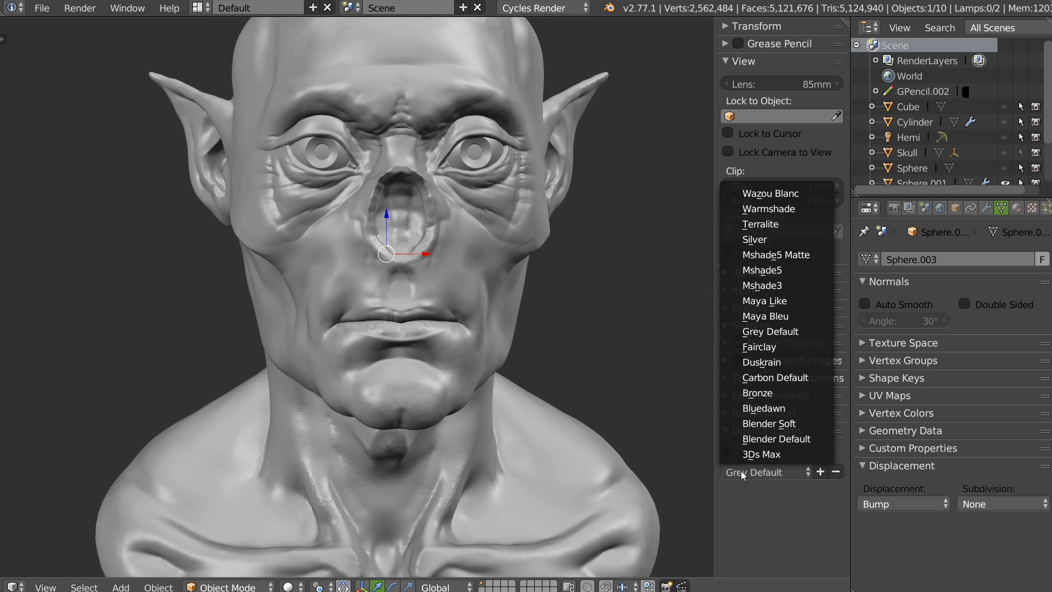
pyautogui.click(757, 300)
pyautogui.moveTo(478, 281); pyautogui.dragTo(495, 264, button='middle')
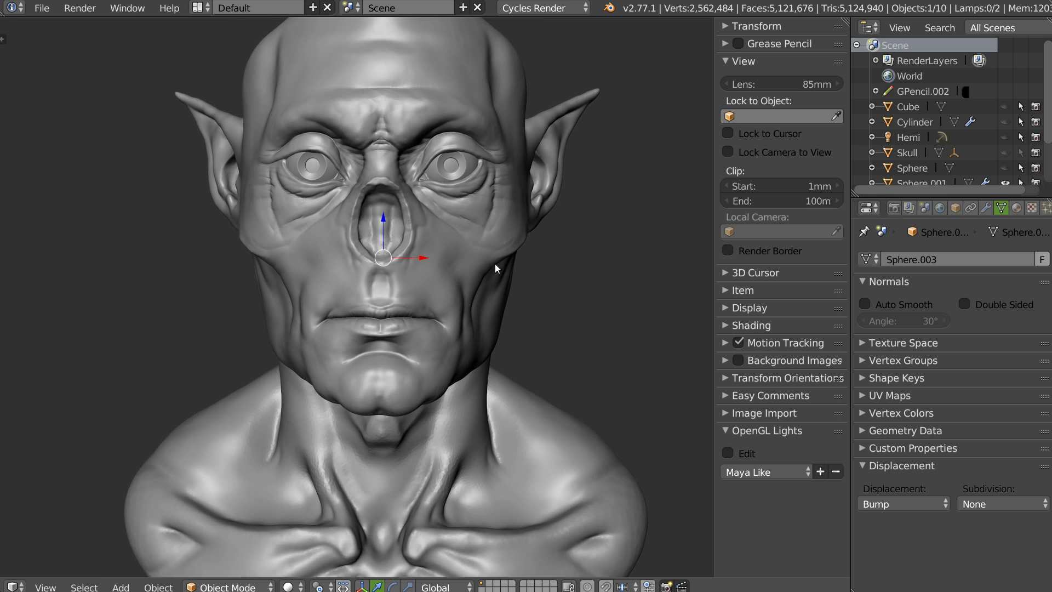
pyautogui.moveTo(453, 324)
pyautogui.mouseDown(button='middle')
pyautogui.moveTo(366, 312)
pyautogui.moveTo(384, 298)
pyautogui.mouseUp(button='middle')
pyautogui.moveTo(429, 252); pyautogui.dragTo(558, 301, button='middle')
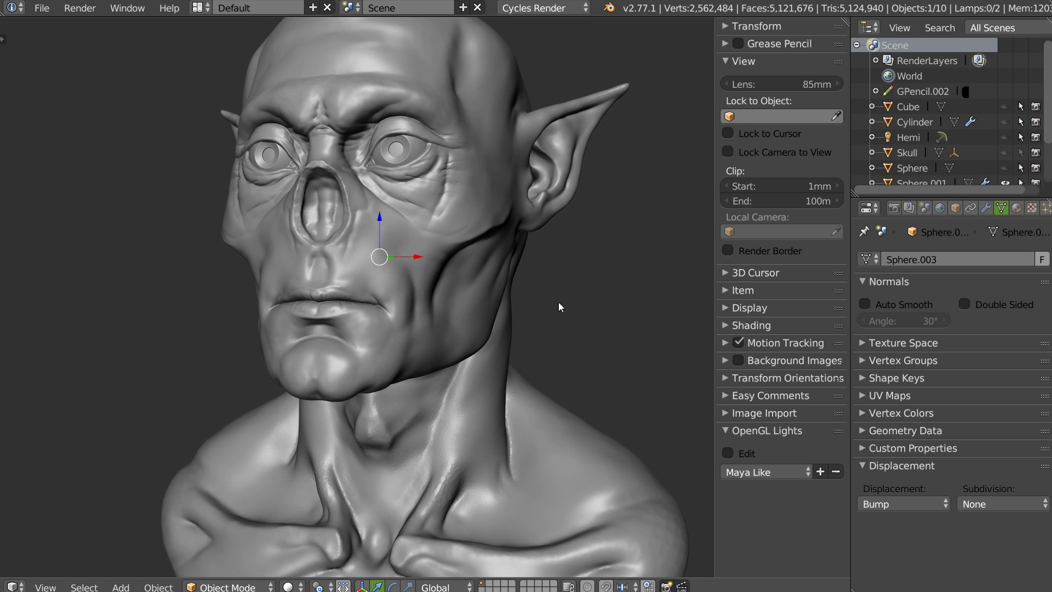
# - Enable light editing and brighten the third light's diffuse colour
pyautogui.click(730, 452)
pyautogui.scroll(-3, 734, 477)
pyautogui.scroll(-1, 738, 493)
pyautogui.click(725, 515)
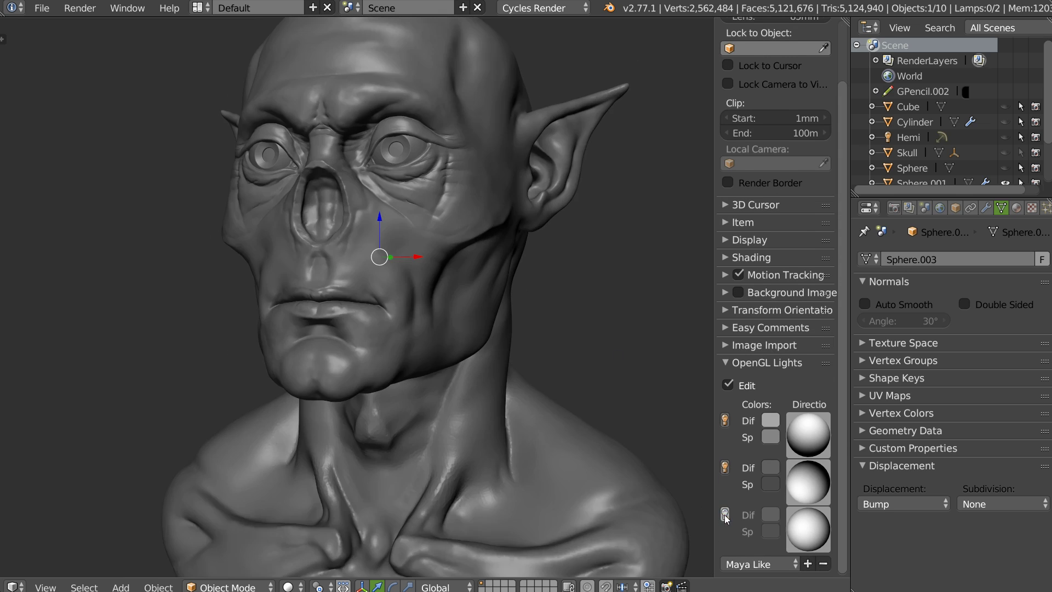
pyautogui.click(771, 515)
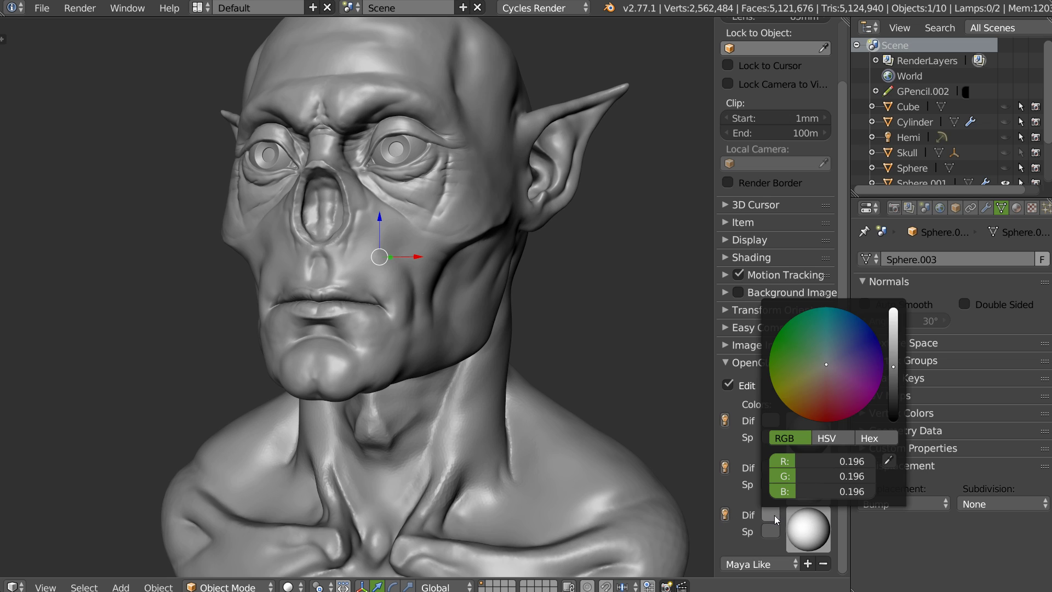
pyautogui.moveTo(894, 366); pyautogui.dragTo(894, 356)
pyautogui.click(725, 469)
pyautogui.click(726, 468)
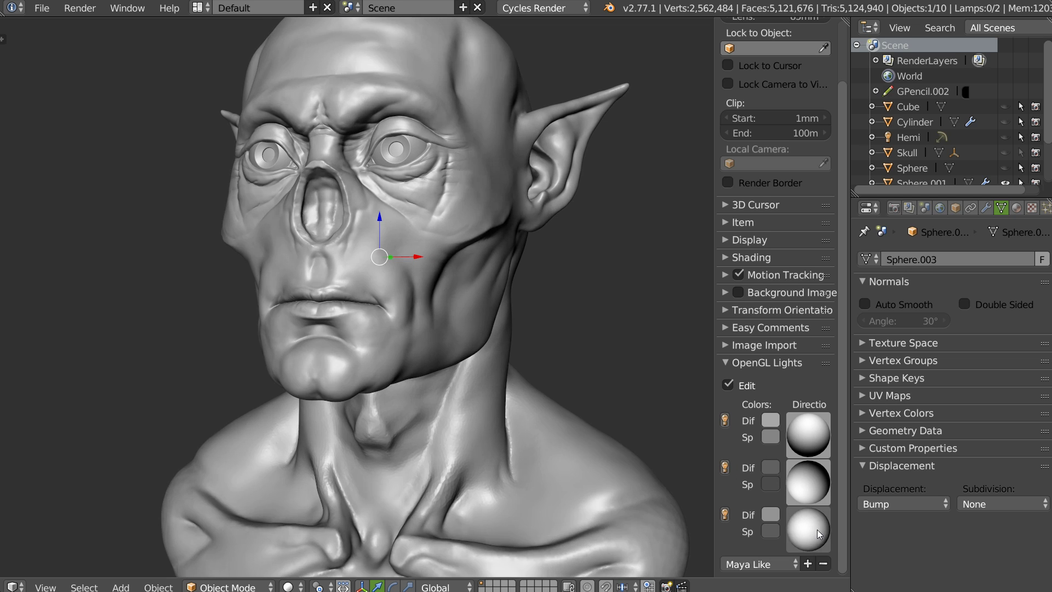
# - Move the third light's direction higher to relight the head from the front
pyautogui.moveTo(817, 529); pyautogui.dragTo(828, 531)
pyautogui.hotkey('alt', 'r')
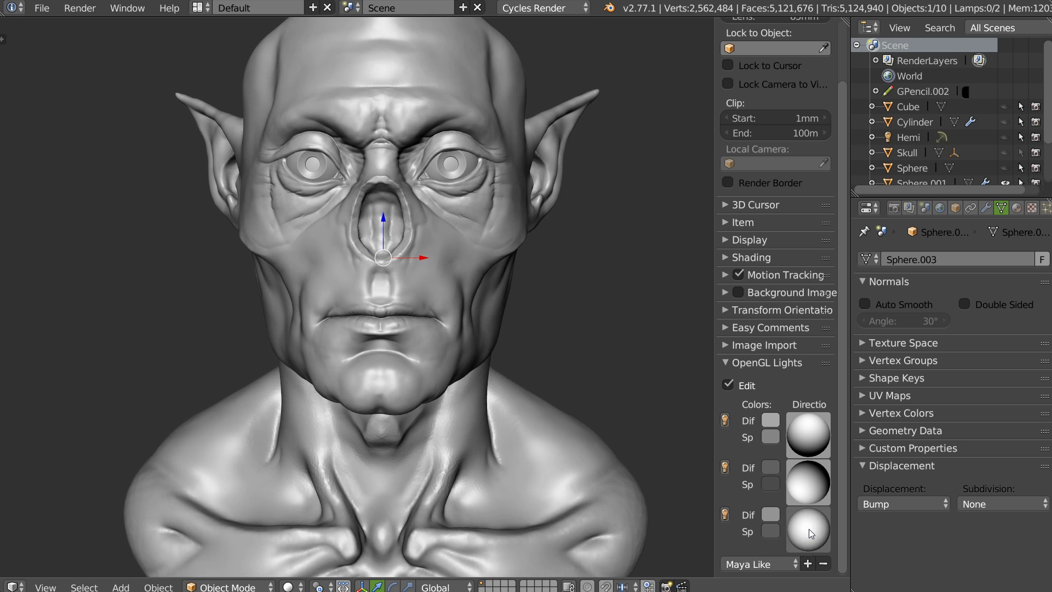
pyautogui.moveTo(810, 530); pyautogui.dragTo(820, 532)
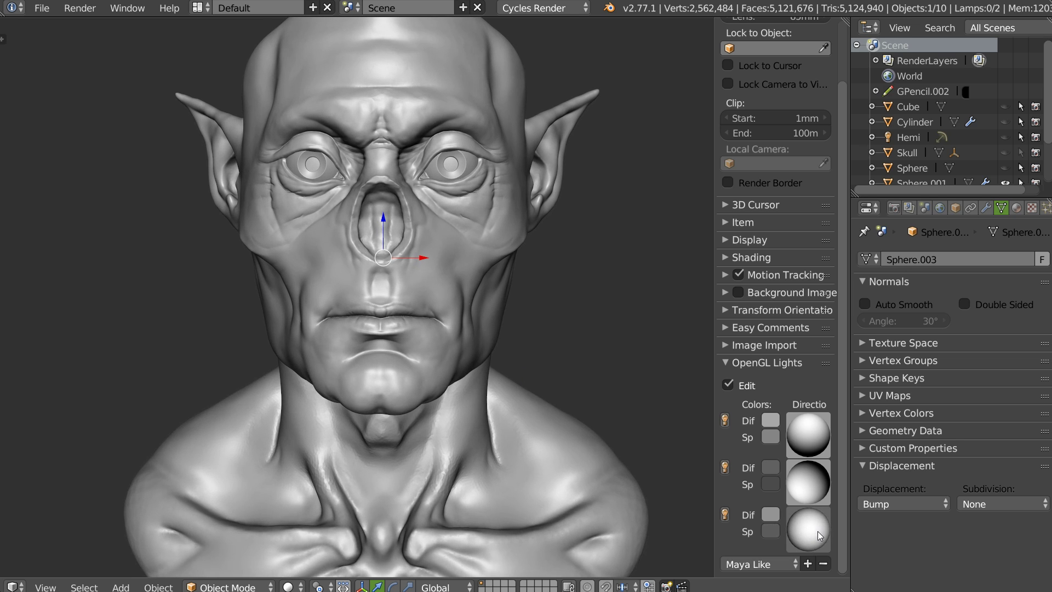
pyautogui.moveTo(582, 378)
pyautogui.mouseDown(button='middle')
pyautogui.moveTo(330, 368)
pyautogui.moveTo(579, 374)
pyautogui.mouseUp(button='middle')
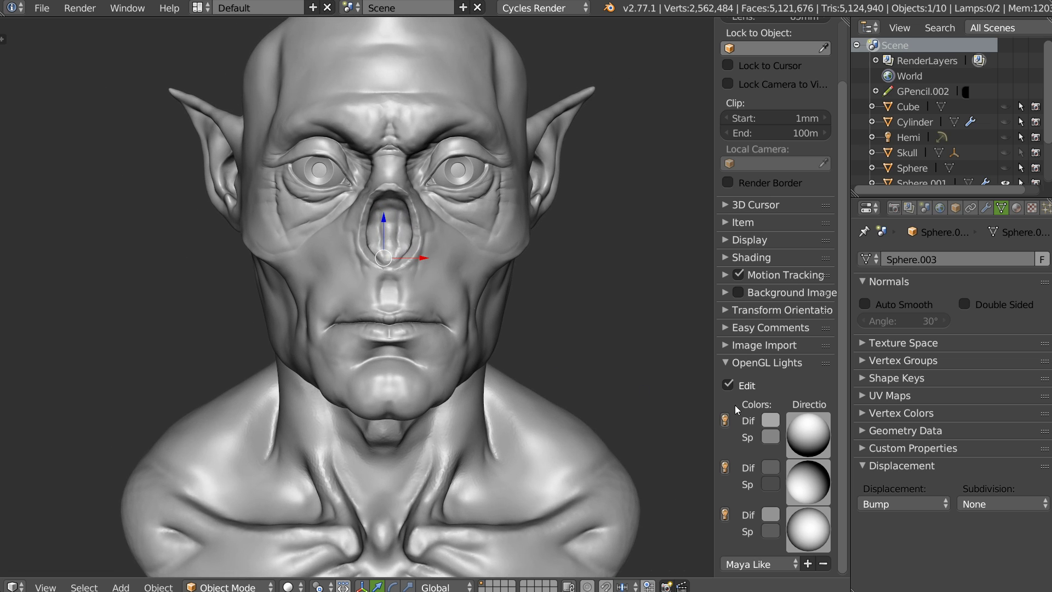
# - Turn light editing off to review the head's profile, then back on
pyautogui.click(736, 384)
pyautogui.scroll(-2, 453, 300)
pyautogui.scroll(-1, 432, 291)
pyautogui.moveTo(432, 291); pyautogui.dragTo(389, 301, button='middle')
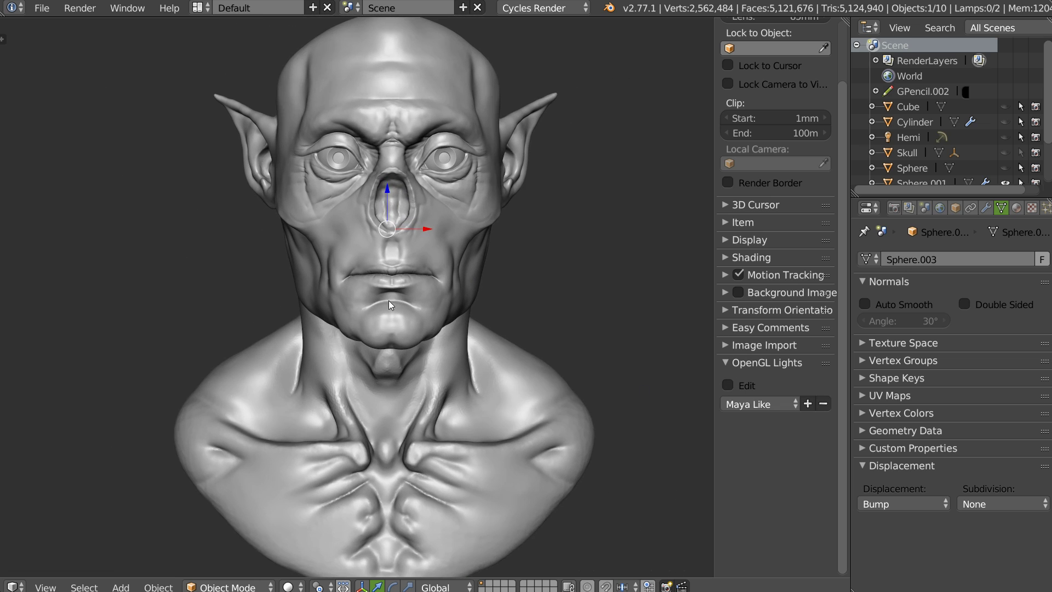
pyautogui.moveTo(463, 334)
pyautogui.mouseDown(button='middle')
pyautogui.moveTo(593, 324)
pyautogui.moveTo(464, 327)
pyautogui.moveTo(389, 268)
pyautogui.moveTo(390, 295)
pyautogui.mouseUp(button='middle')
pyautogui.scroll(1, 390, 295)
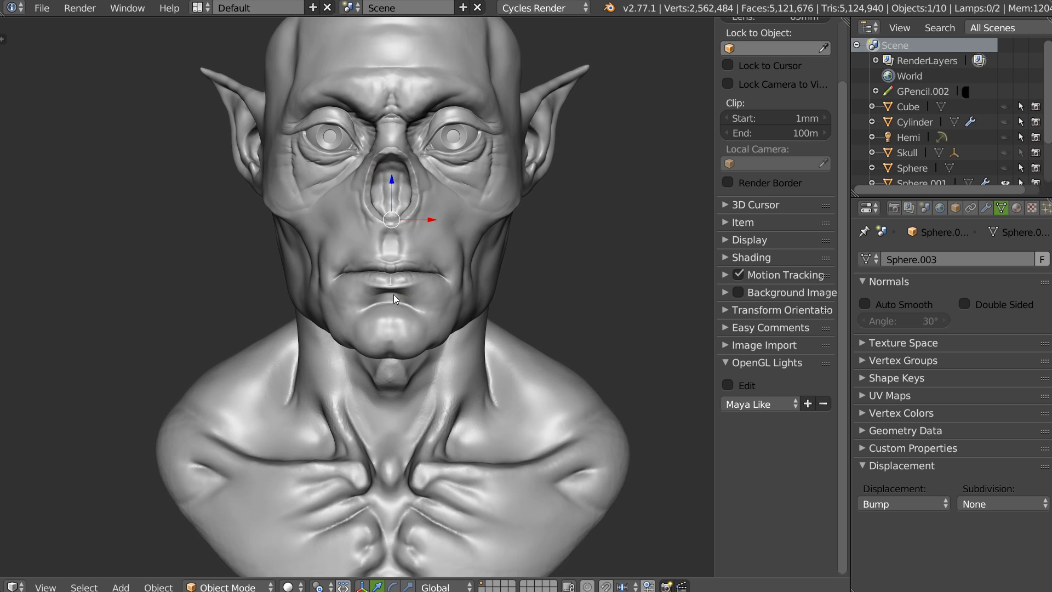
pyautogui.click(727, 384)
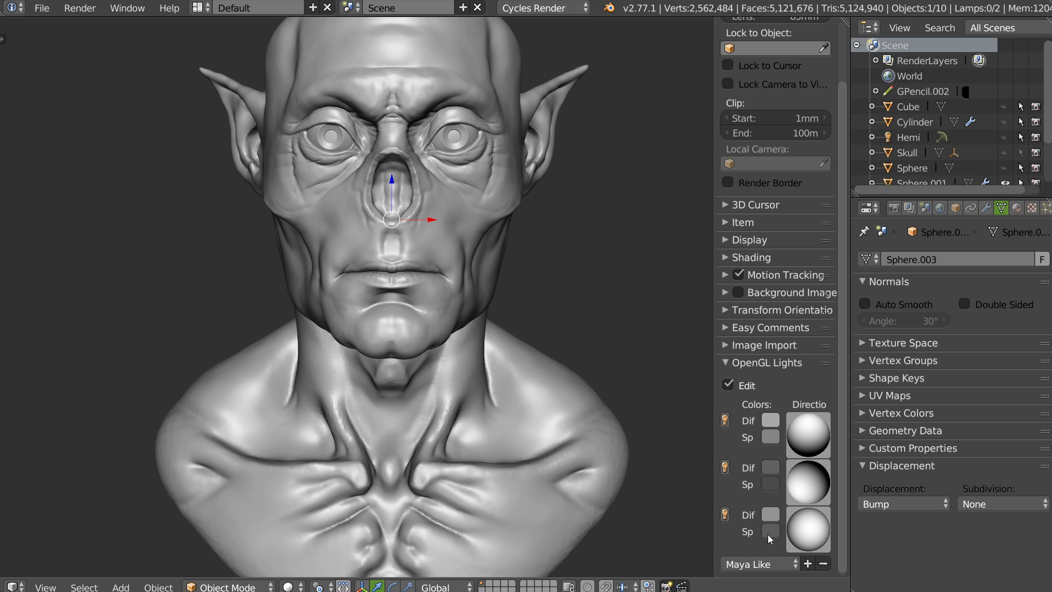
# - Give the first light a darkened, blue-tinted specular colour
pyautogui.click(726, 419)
pyautogui.click(768, 440)
pyautogui.moveTo(894, 285); pyautogui.dragTo(893, 291)
pyautogui.click(769, 436)
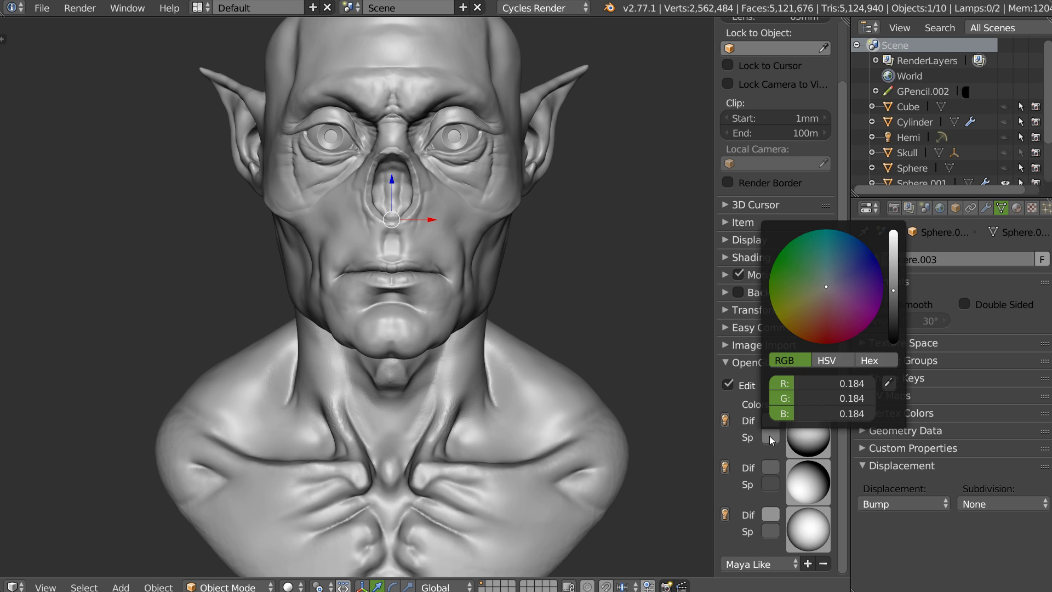
pyautogui.moveTo(820, 298); pyautogui.dragTo(835, 276)
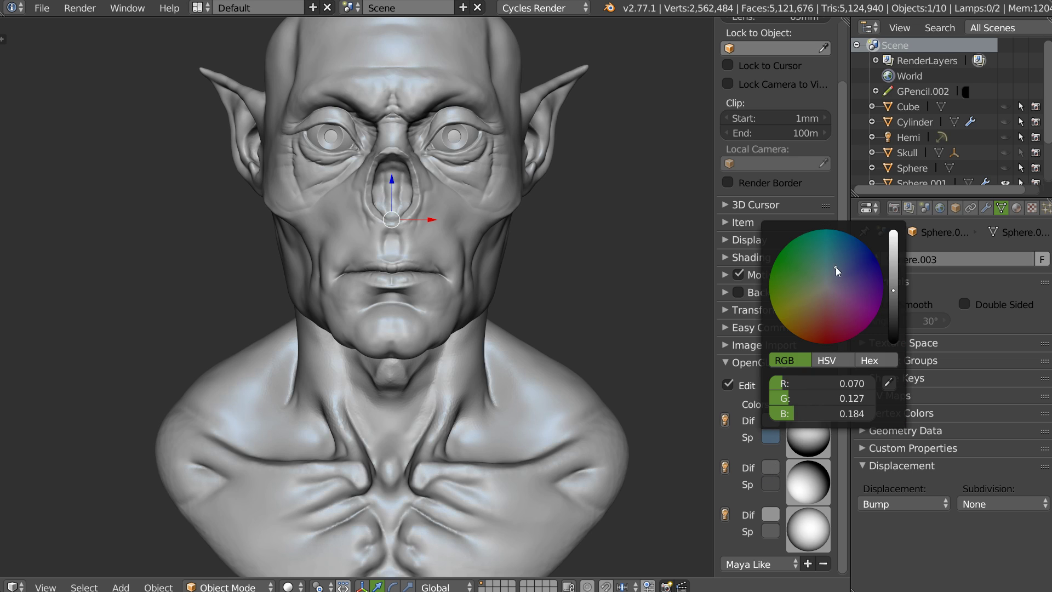
pyautogui.moveTo(834, 272); pyautogui.dragTo(832, 275)
pyautogui.moveTo(603, 266)
pyautogui.mouseDown(button='middle')
pyautogui.moveTo(386, 267)
pyautogui.moveTo(465, 257)
pyautogui.moveTo(564, 335)
pyautogui.mouseUp(button='middle')
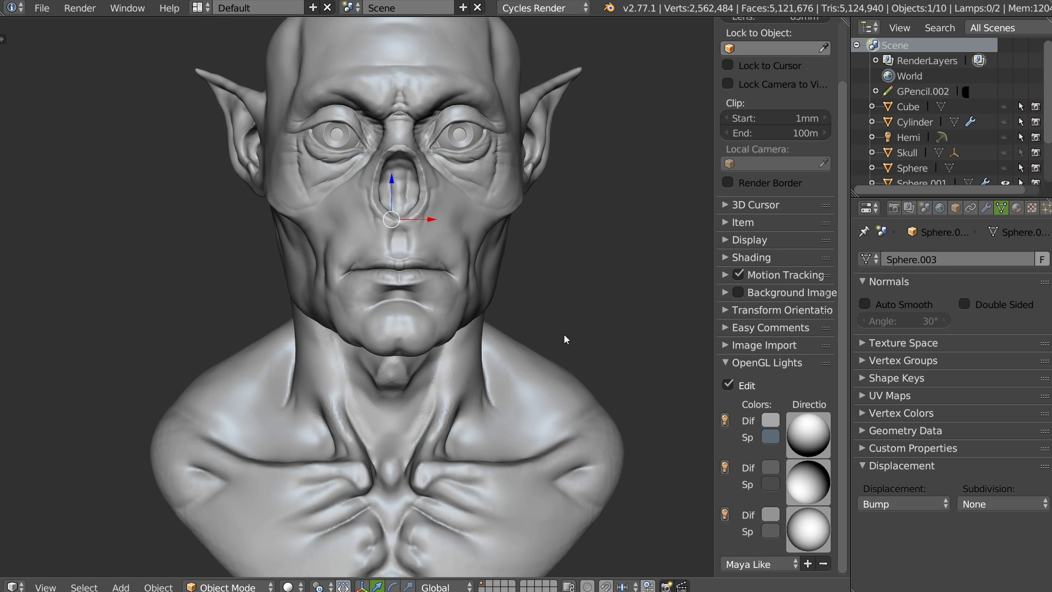
# - Set the first light's diffuse to a bright warm beige and review the head
pyautogui.click(771, 421)
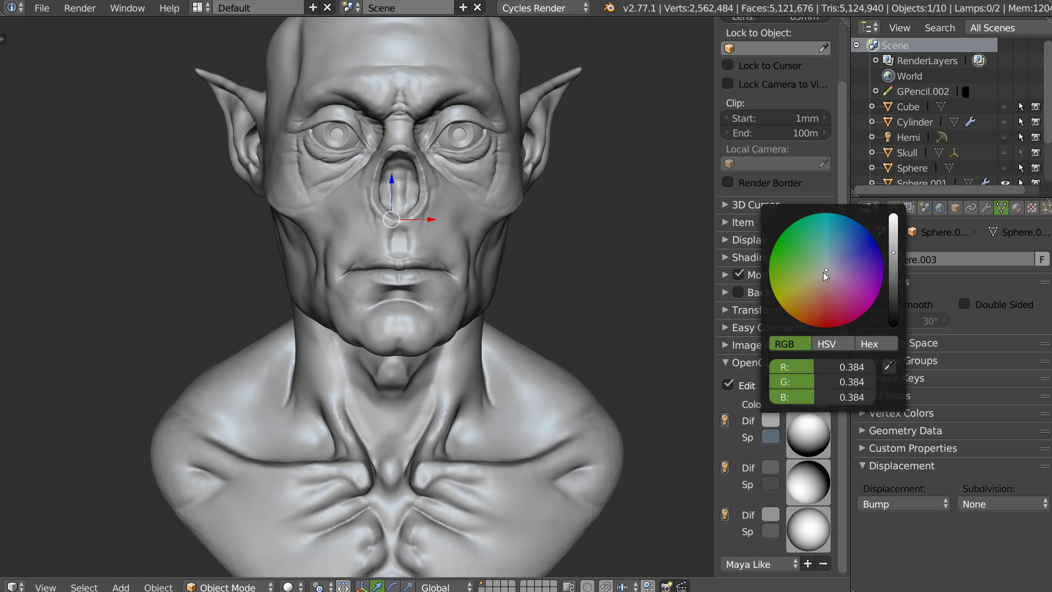
pyautogui.moveTo(826, 271); pyautogui.dragTo(819, 282)
pyautogui.moveTo(893, 252); pyautogui.dragTo(892, 245)
pyautogui.moveTo(523, 317)
pyautogui.mouseDown(button='middle')
pyautogui.moveTo(472, 329)
pyautogui.moveTo(546, 329)
pyautogui.moveTo(549, 318)
pyautogui.mouseUp(button='middle')
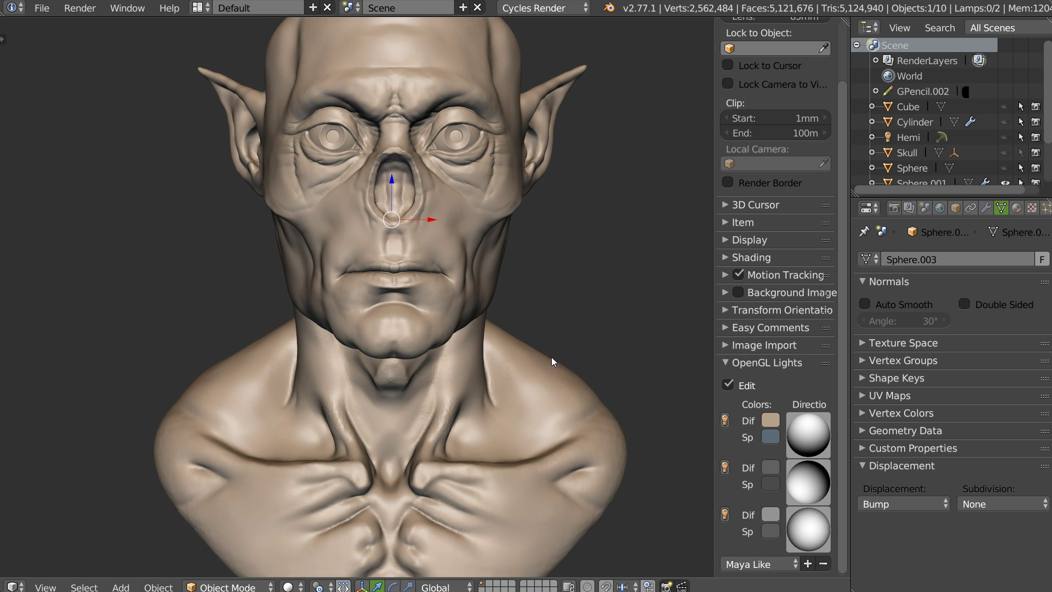
pyautogui.scroll(-2, 551, 361)
pyautogui.moveTo(483, 353)
pyautogui.mouseDown(button='middle')
pyautogui.moveTo(429, 356)
pyautogui.moveTo(491, 353)
pyautogui.moveTo(482, 334)
pyautogui.mouseUp(button='middle')
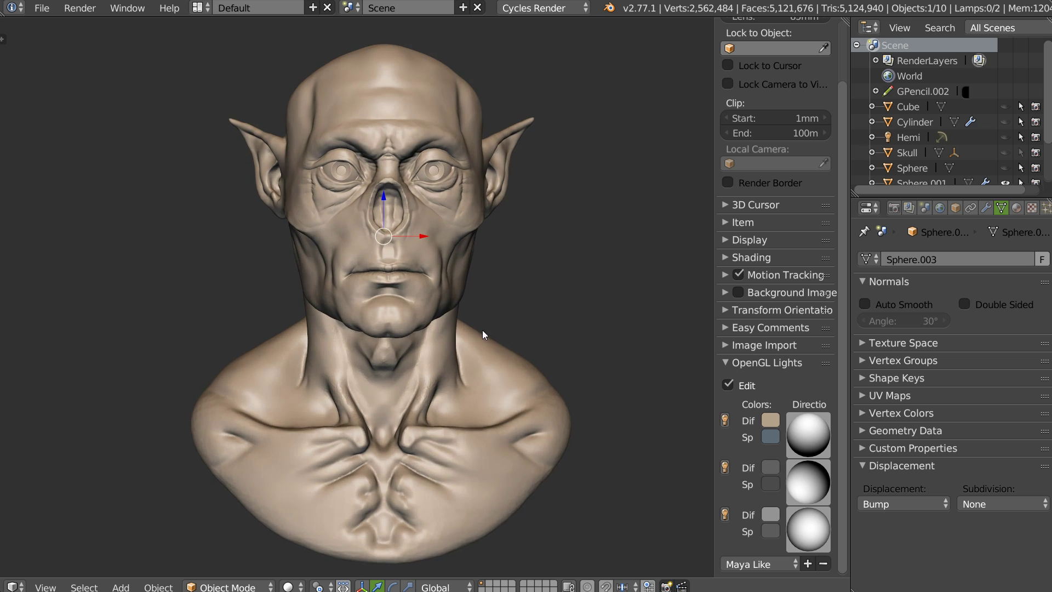
pyautogui.scroll(2, 484, 332)
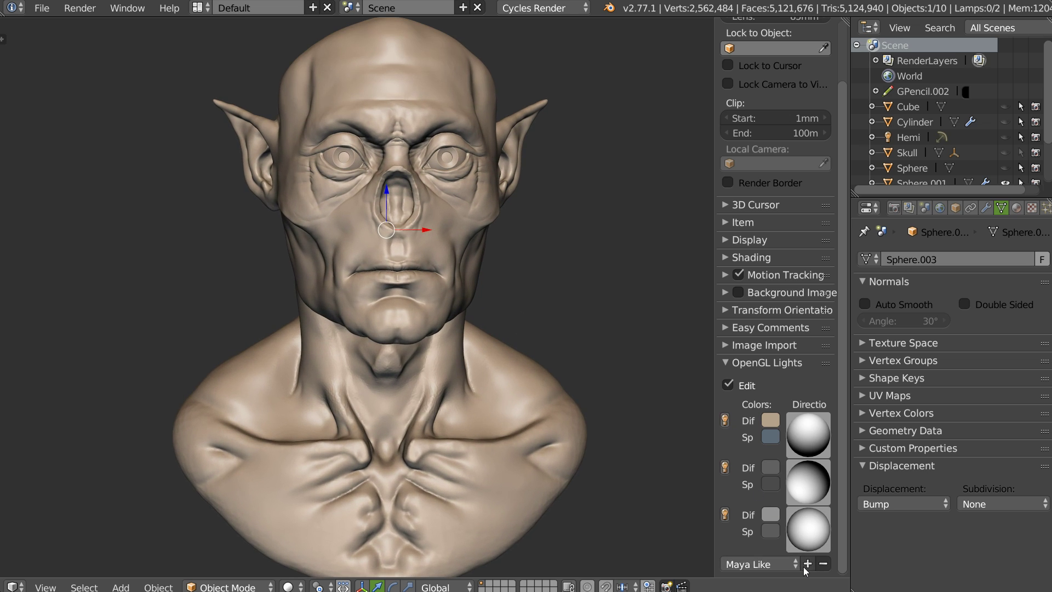
# - Save the current warm viewport lighting as a new preset named 002
pyautogui.click(808, 563)
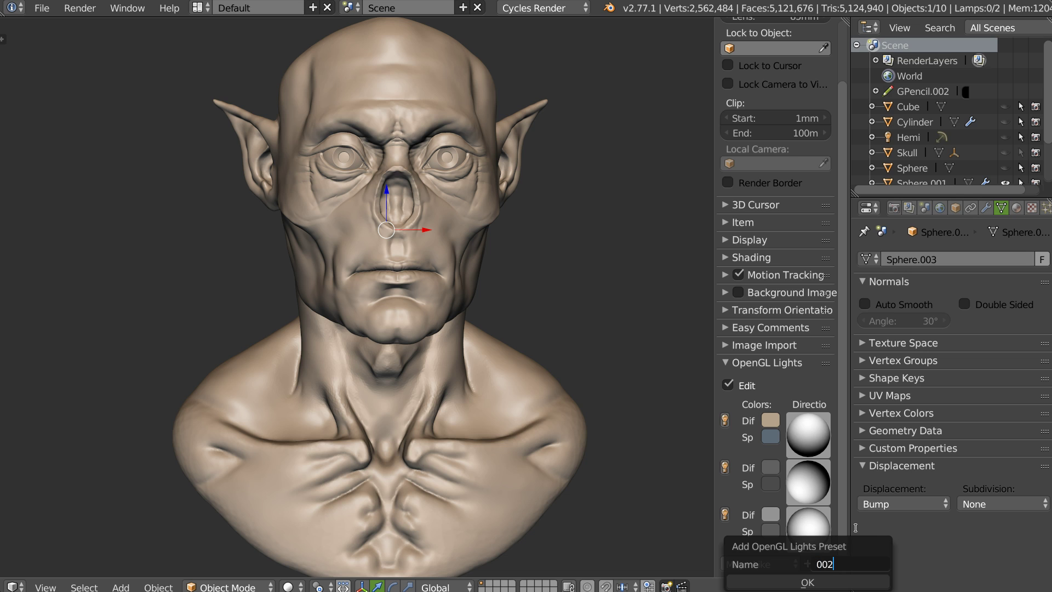
pyautogui.press('Return')
pyautogui.click(799, 584)
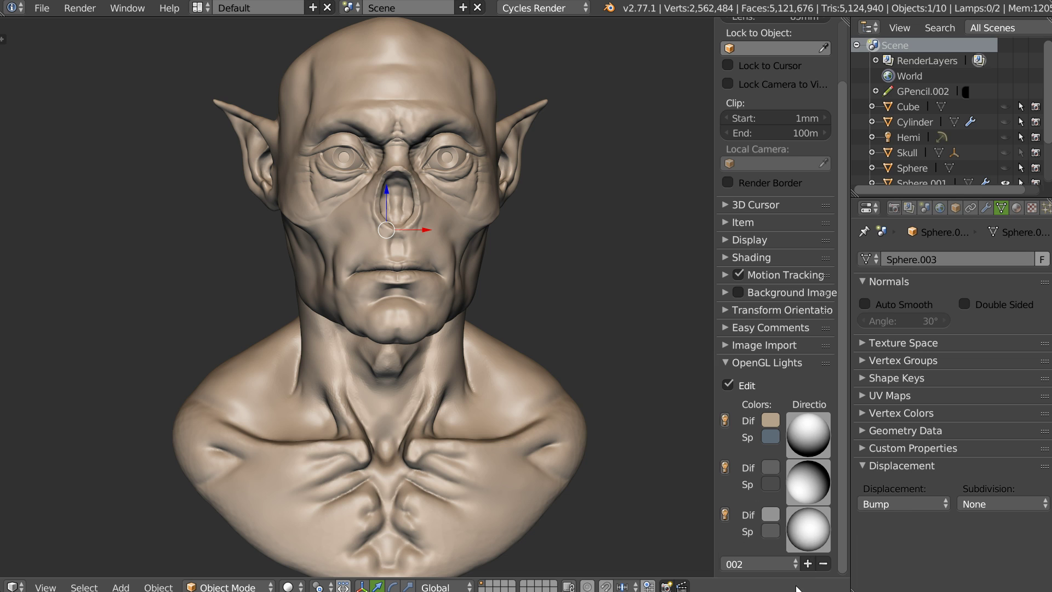
pyautogui.click(728, 385)
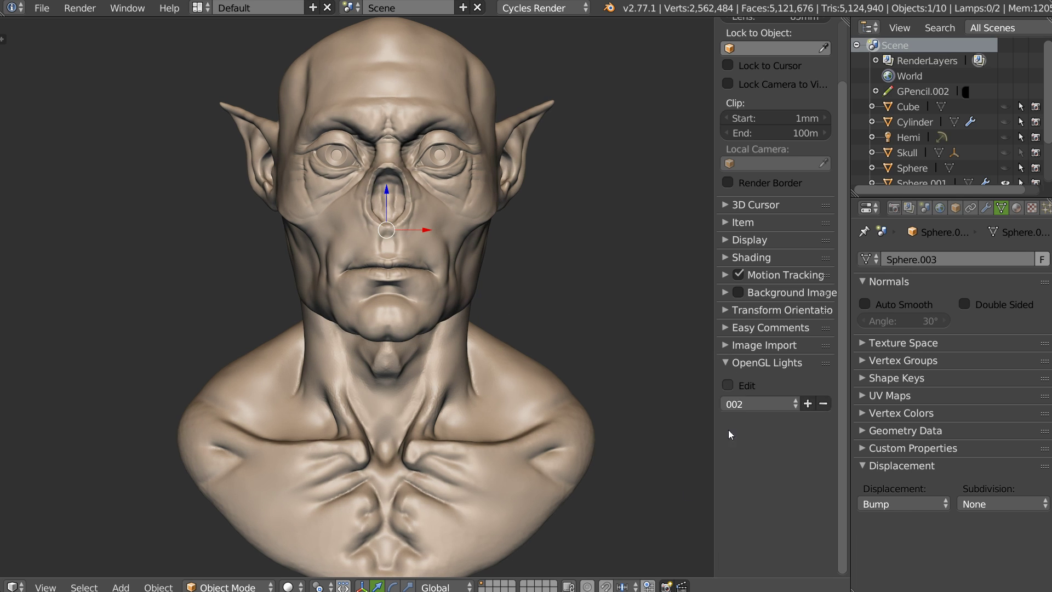
# - Compare the Blender Default lighting preset against 002, leaving 002 applied on the bust
pyautogui.click(764, 404)
pyautogui.click(764, 355)
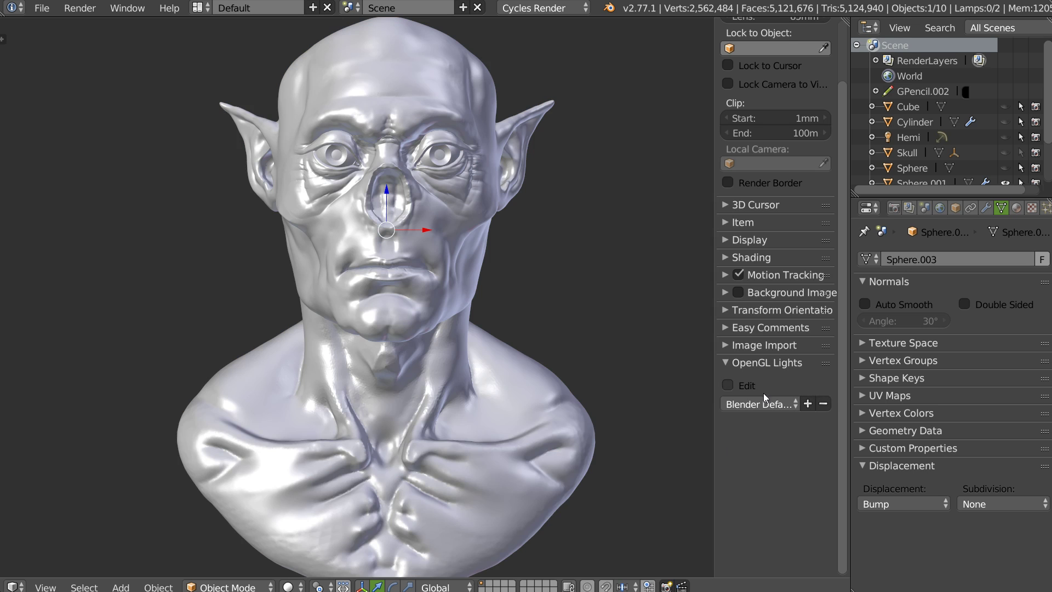
pyautogui.click(736, 402)
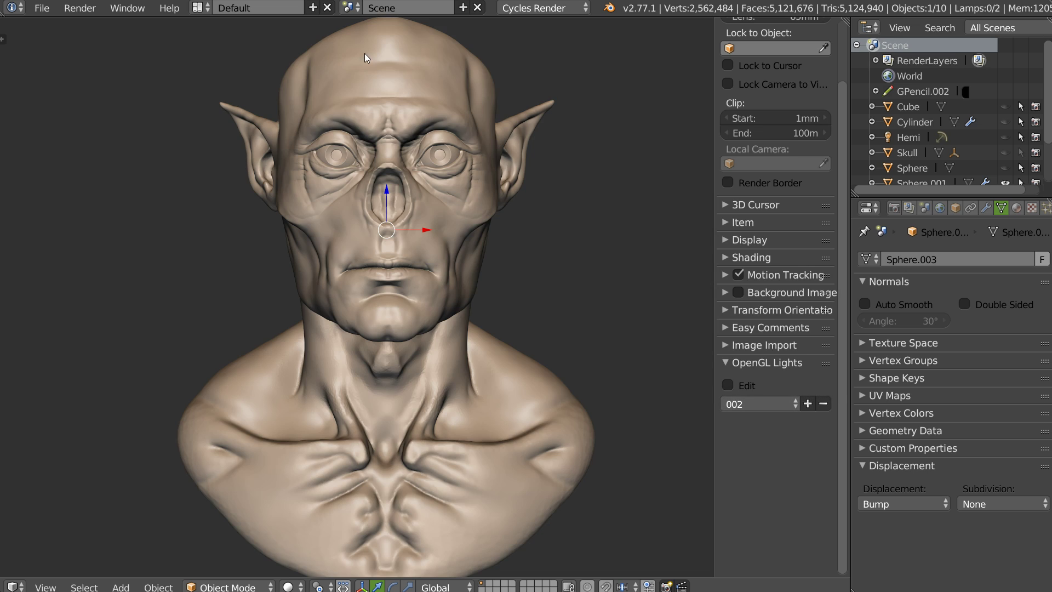
pyautogui.click(756, 405)
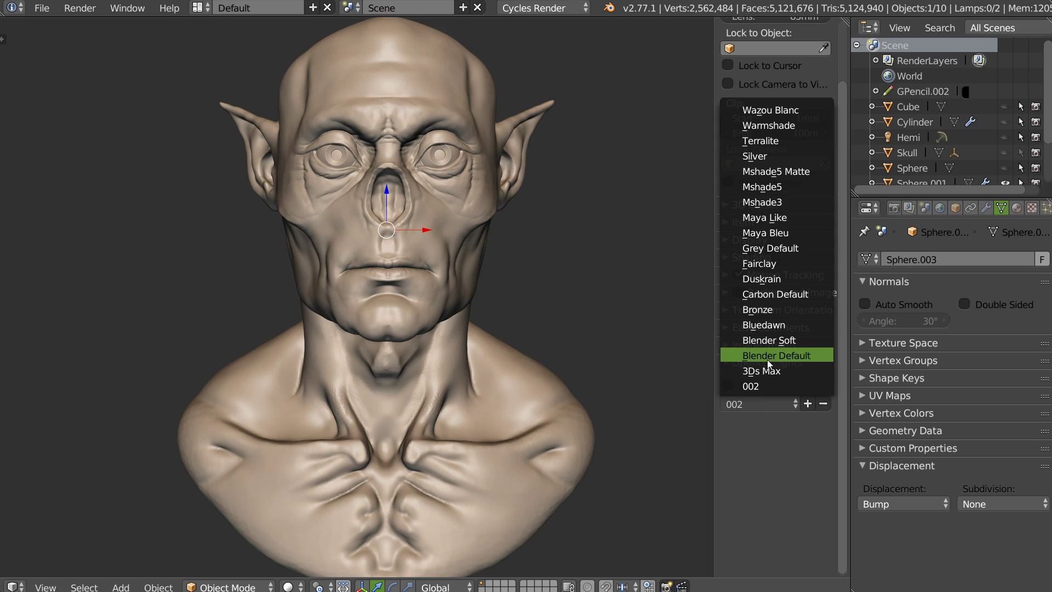
pyautogui.click(763, 356)
pyautogui.click(756, 404)
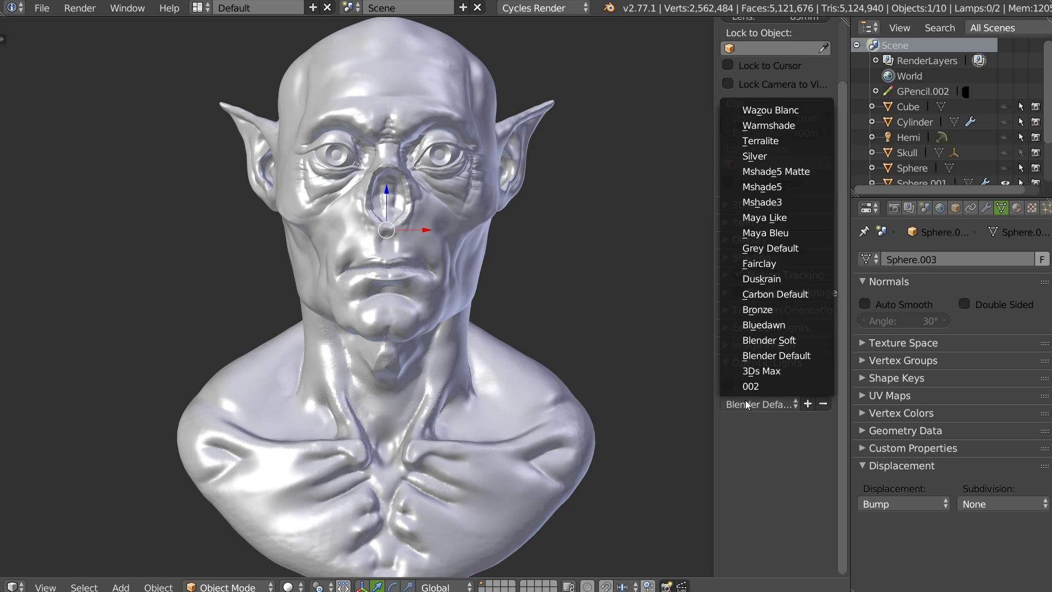
pyautogui.click(748, 389)
pyautogui.moveTo(619, 436)
pyautogui.mouseDown(button='middle')
pyautogui.moveTo(585, 305)
pyautogui.moveTo(566, 302)
pyautogui.moveTo(579, 297)
pyautogui.moveTo(442, 290)
pyautogui.moveTo(420, 302)
pyautogui.moveTo(433, 285)
pyautogui.mouseUp(button='middle')
pyautogui.scroll(5, 472, 229)
pyautogui.moveTo(472, 229); pyautogui.dragTo(478, 117, button='middle')
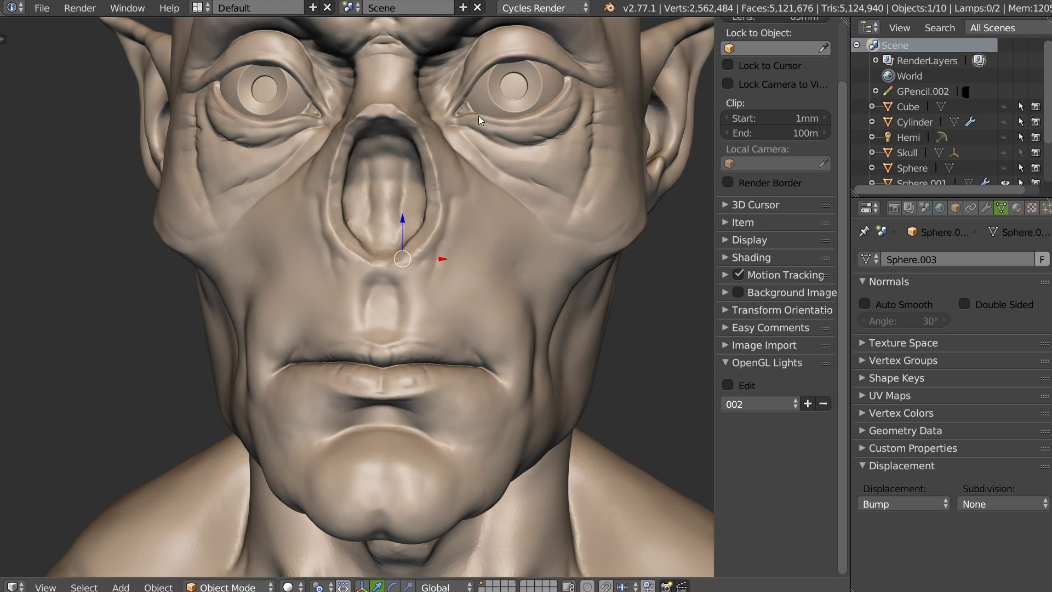
pyautogui.scroll(-5, 556, 242)
pyautogui.moveTo(470, 307); pyautogui.dragTo(462, 285, button='middle')
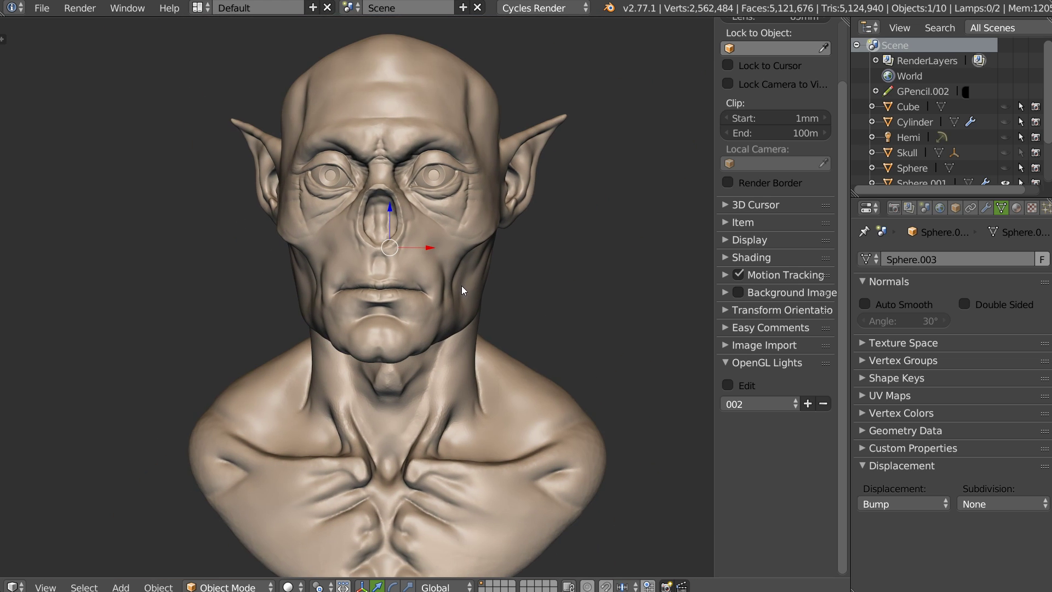
# - Turn on matcap shading and try the pink matcap on the bust
pyautogui.click(726, 258)
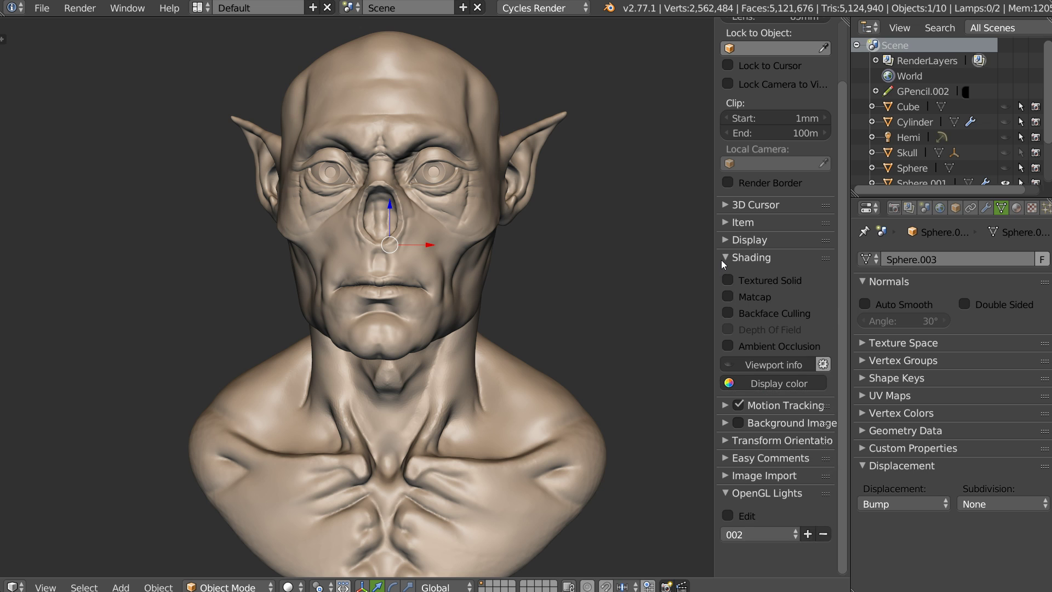
pyautogui.click(729, 296)
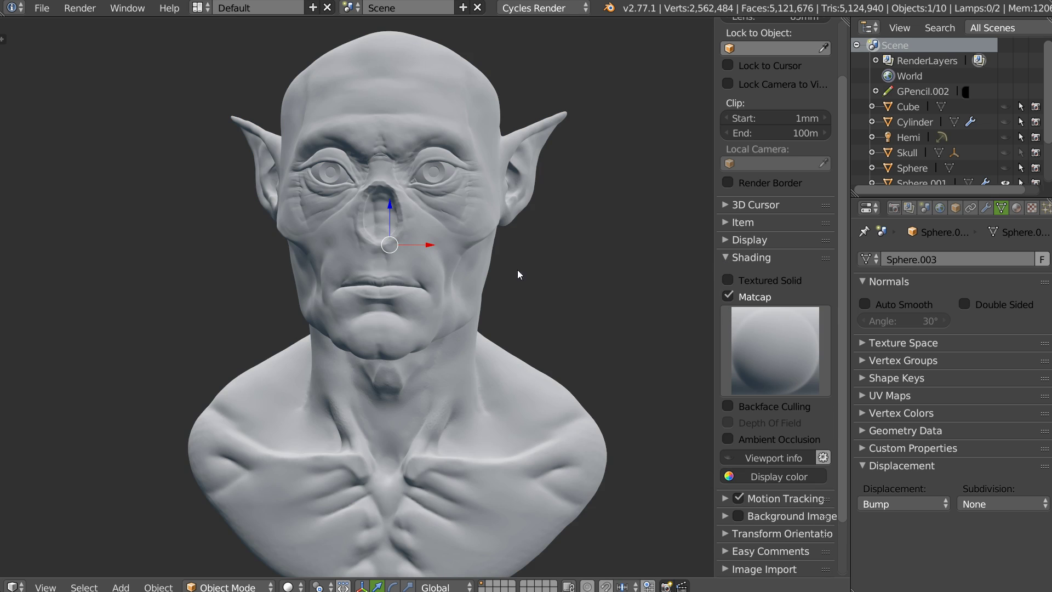
pyautogui.moveTo(517, 270); pyautogui.dragTo(510, 265, button='middle')
pyautogui.click(744, 352)
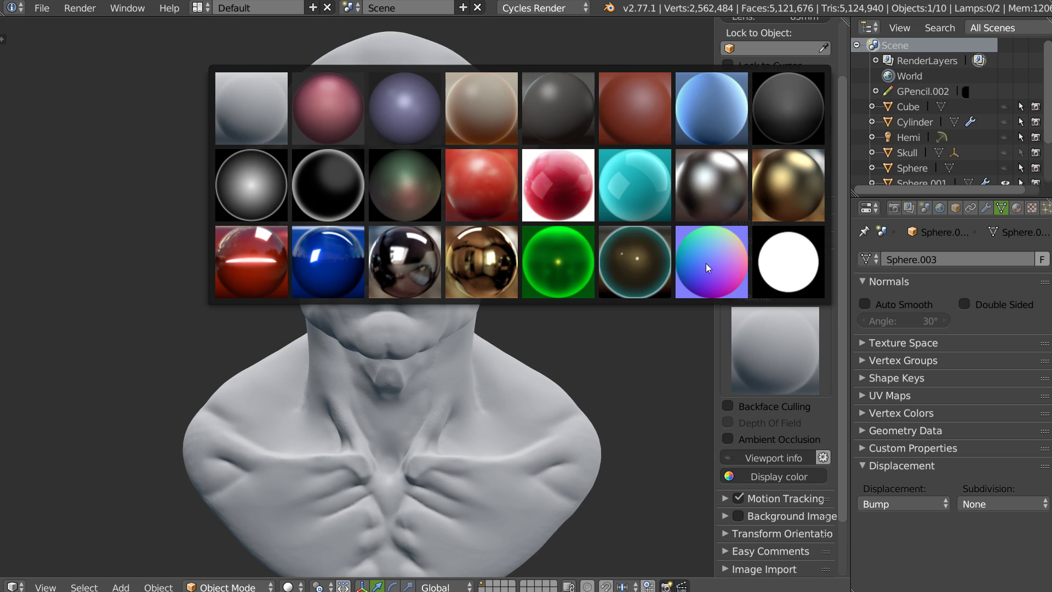
pyautogui.click(337, 118)
# - Switch the bust's matcap to the red clay sphere
pyautogui.scroll(3, 342, 189)
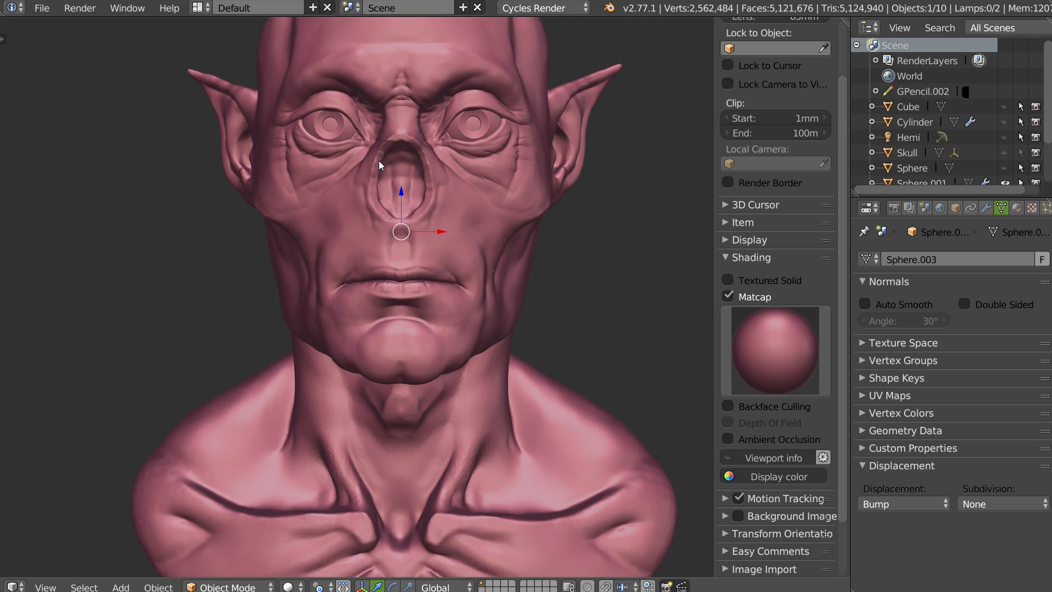
pyautogui.moveTo(379, 160); pyautogui.dragTo(382, 179, button='middle')
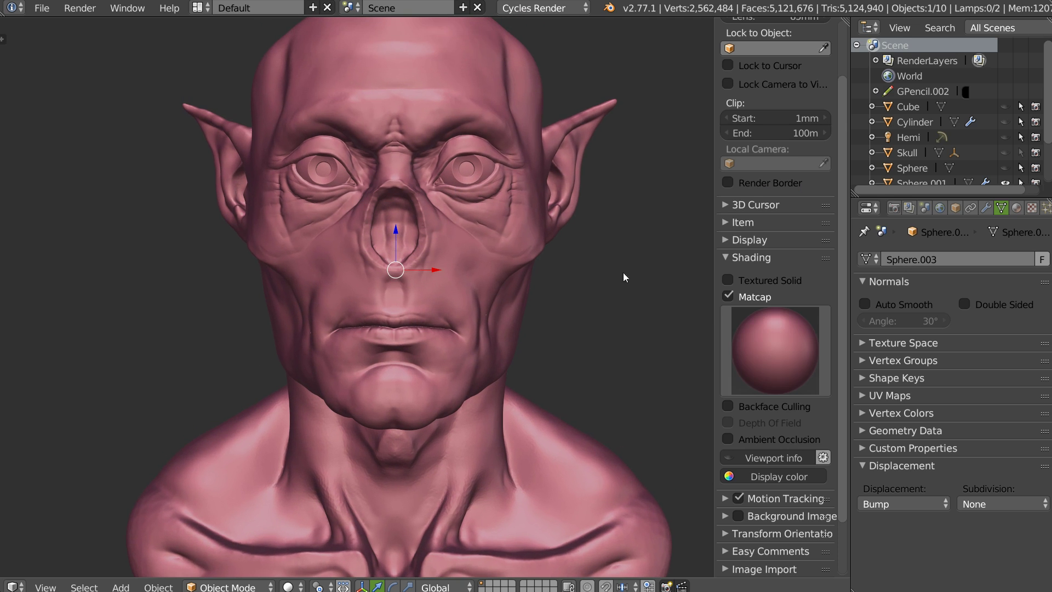
pyautogui.click(773, 340)
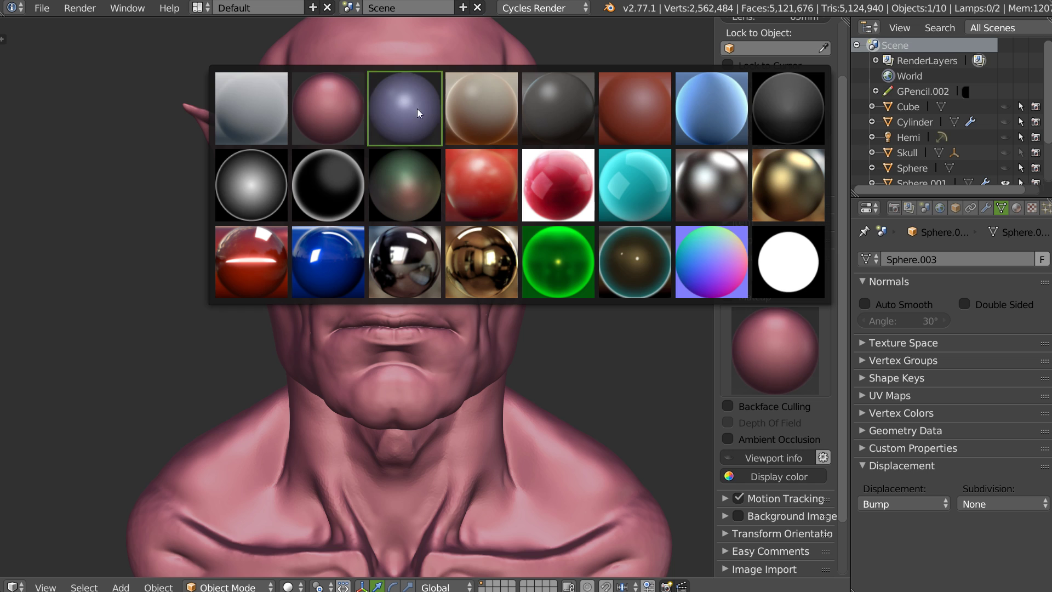
pyautogui.click(629, 120)
pyautogui.moveTo(379, 248); pyautogui.dragTo(428, 212, button='middle')
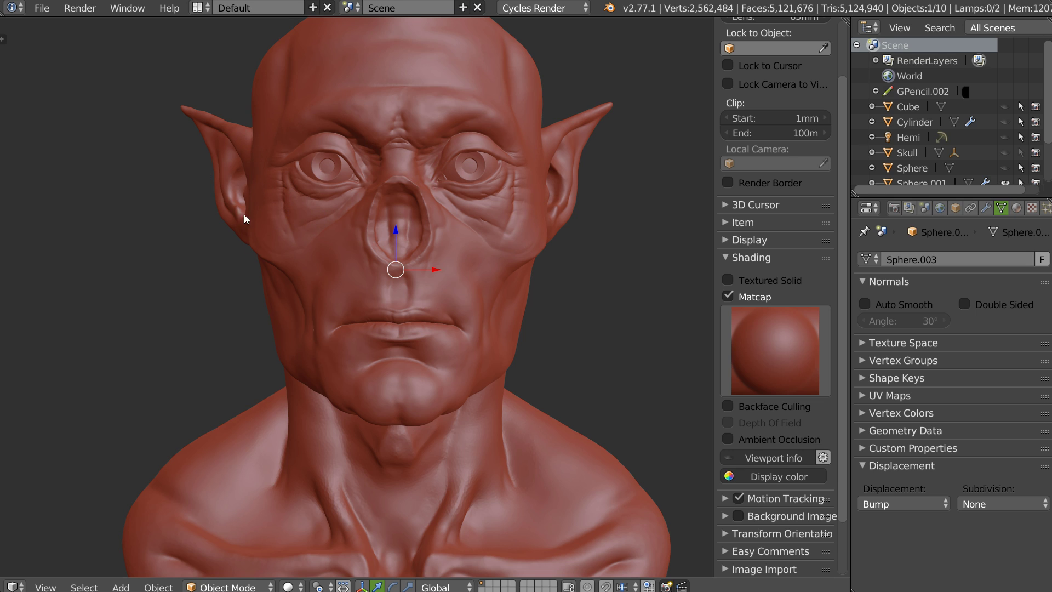
# - Toggle the red matcap off and on to compare, viewing the bust's right ear
pyautogui.click(728, 297)
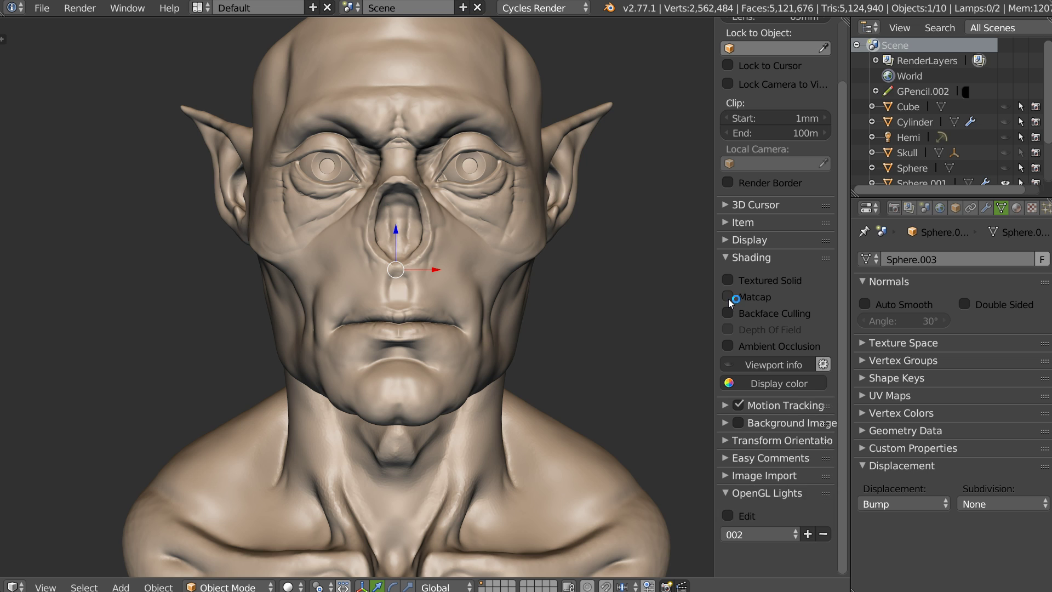
pyautogui.click(728, 298)
pyautogui.click(727, 298)
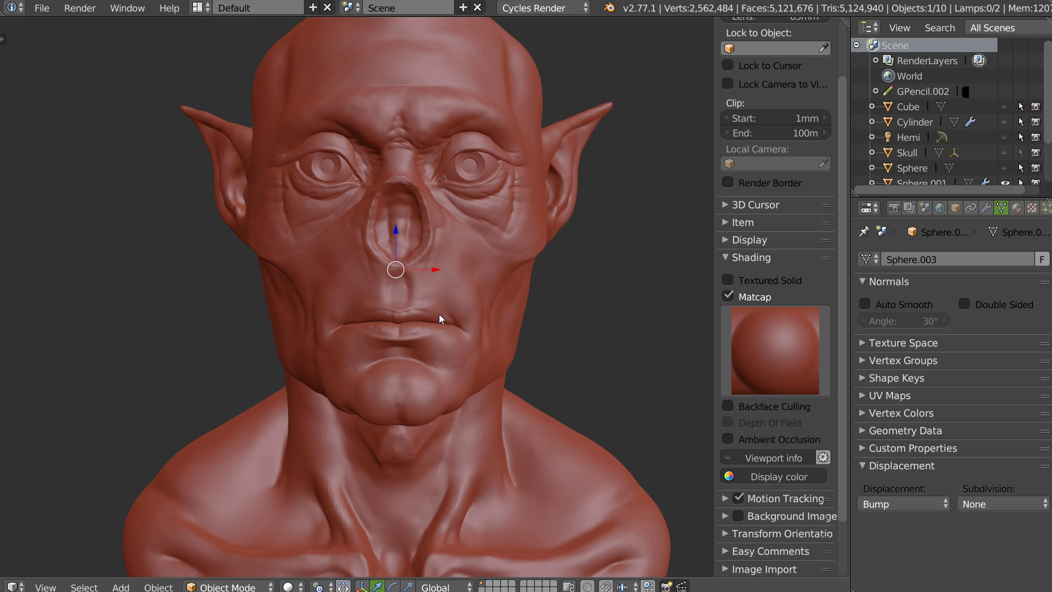
pyautogui.click(728, 297)
pyautogui.moveTo(335, 362)
pyautogui.mouseDown(button='middle')
pyautogui.moveTo(463, 361)
pyautogui.moveTo(331, 368)
pyautogui.moveTo(379, 346)
pyautogui.moveTo(363, 110)
pyautogui.moveTo(366, 284)
pyautogui.mouseUp(button='middle')
pyautogui.scroll(2, 367, 284)
pyautogui.moveTo(407, 218)
pyautogui.mouseDown(button='middle')
pyautogui.moveTo(446, 186)
pyautogui.moveTo(556, 175)
pyautogui.moveTo(488, 244)
pyautogui.moveTo(417, 247)
pyautogui.mouseUp(button='middle')
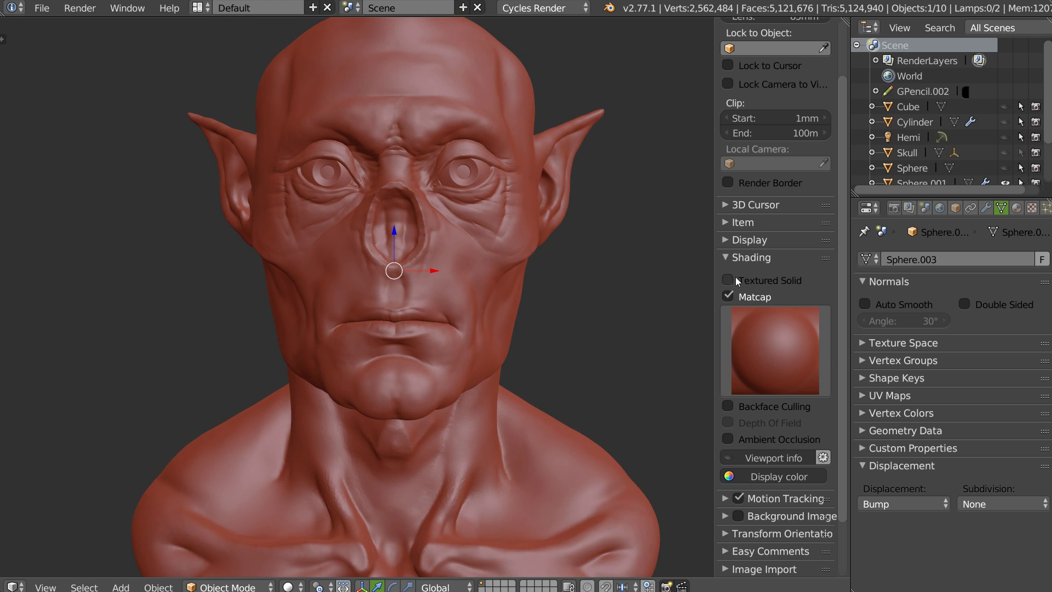
pyautogui.click(737, 257)
# - Enable viewport ambient occlusion and zoom in on the nose and eyes
pyautogui.click(729, 439)
pyautogui.moveTo(486, 301)
pyautogui.mouseDown(button='middle')
pyautogui.moveTo(455, 212)
pyautogui.moveTo(452, 137)
pyautogui.mouseUp(button='middle')
pyautogui.scroll(3, 439, 241)
pyautogui.scroll(4, 507, 194)
pyautogui.scroll(-4, 542, 185)
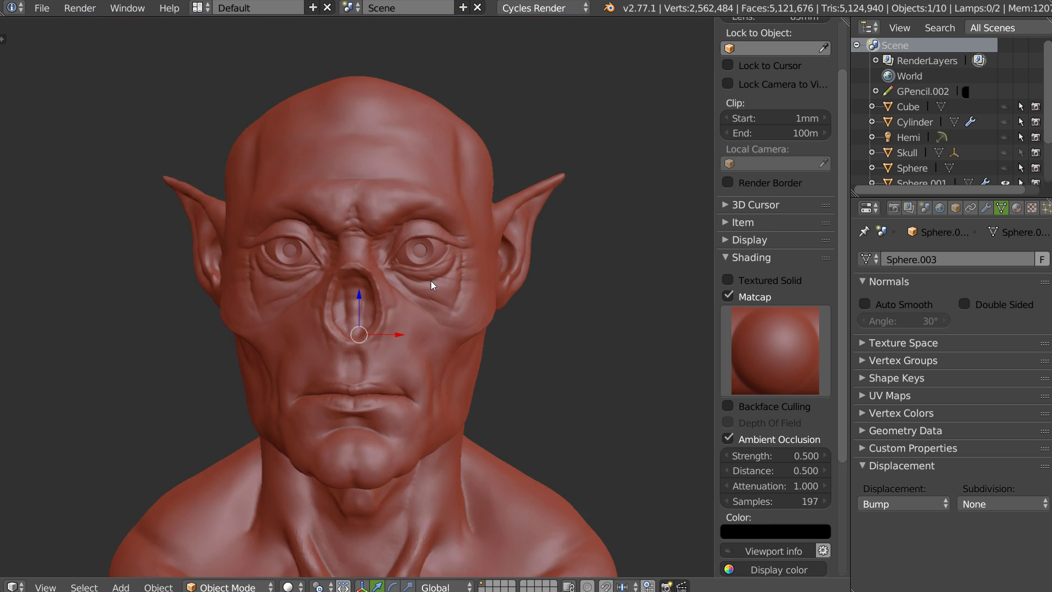
pyautogui.moveTo(431, 281); pyautogui.dragTo(472, 259, button='middle')
pyautogui.scroll(4, 548, 212)
pyautogui.scroll(2, 593, 163)
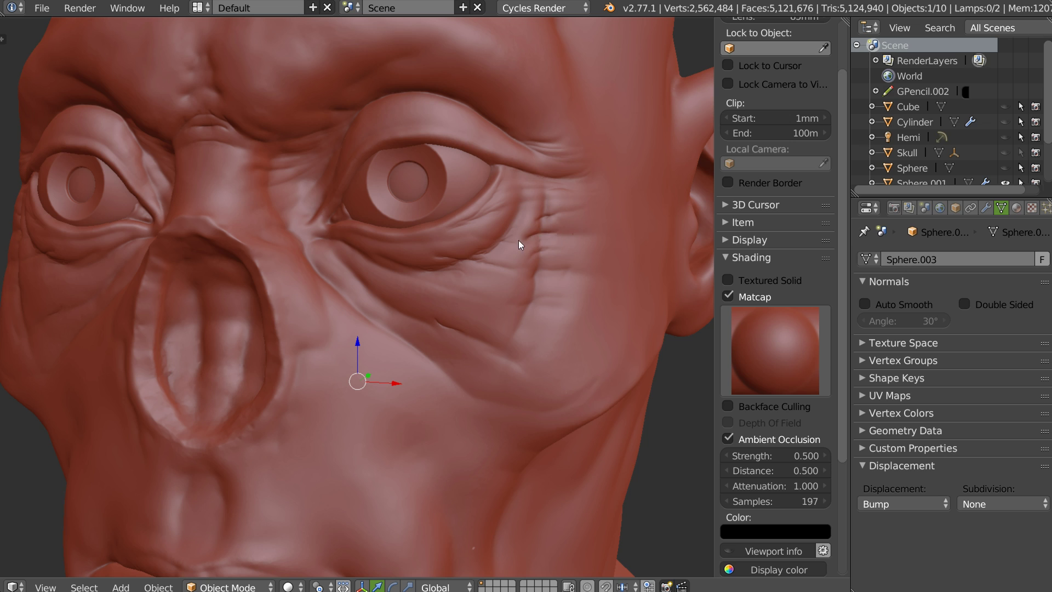
# - Compare the face with and without ambient occlusion and lower AO distance to 0.340
pyautogui.click(729, 439)
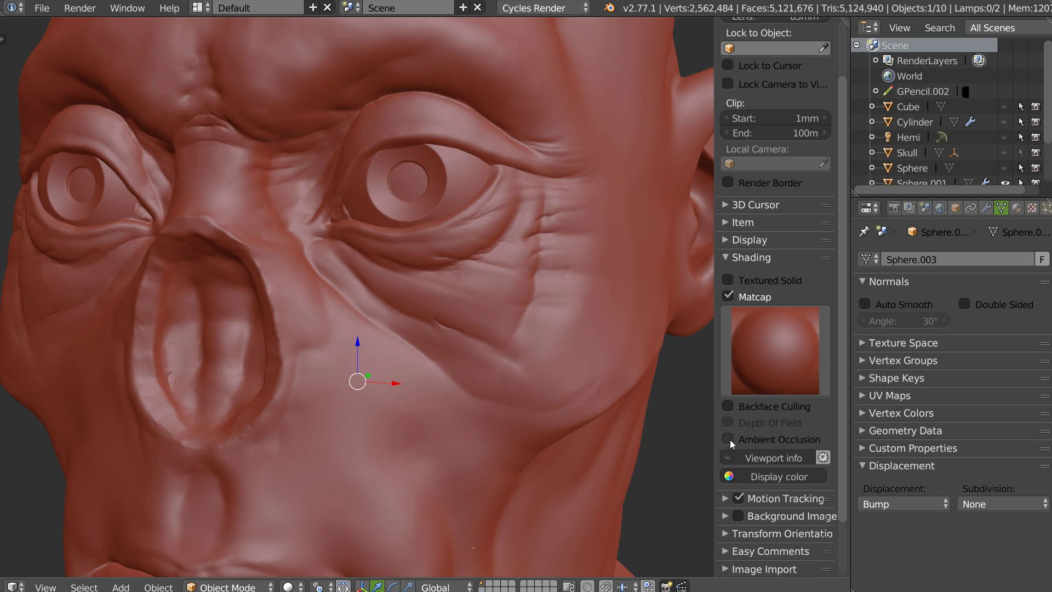
pyautogui.click(731, 437)
pyautogui.click(730, 437)
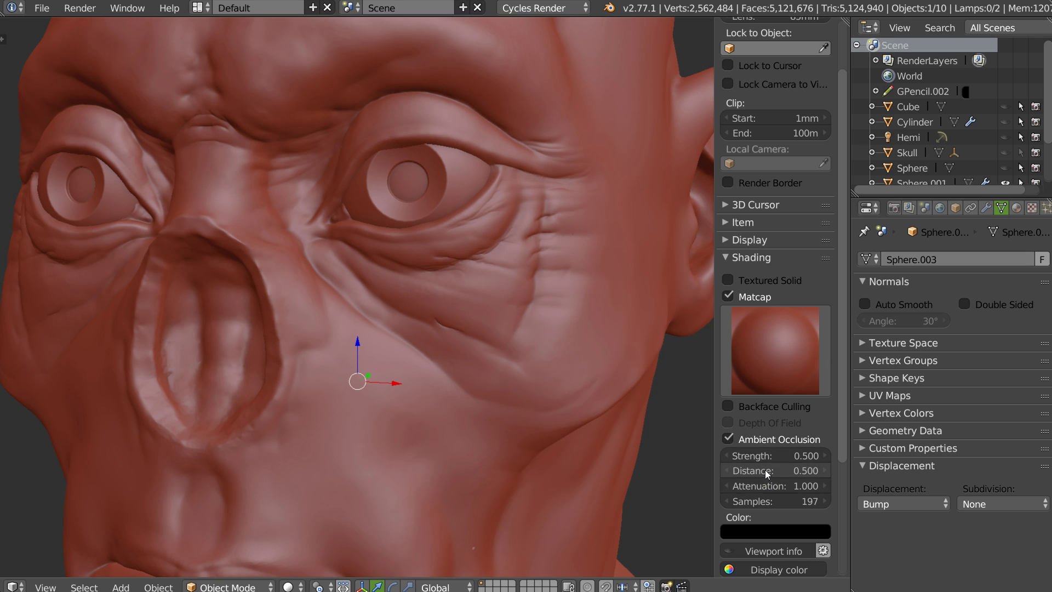
pyautogui.moveTo(776, 472)
pyautogui.mouseDown()
pyautogui.moveTo(763, 472)
pyautogui.moveTo(765, 486)
pyautogui.moveTo(763, 459)
pyautogui.mouseUp()
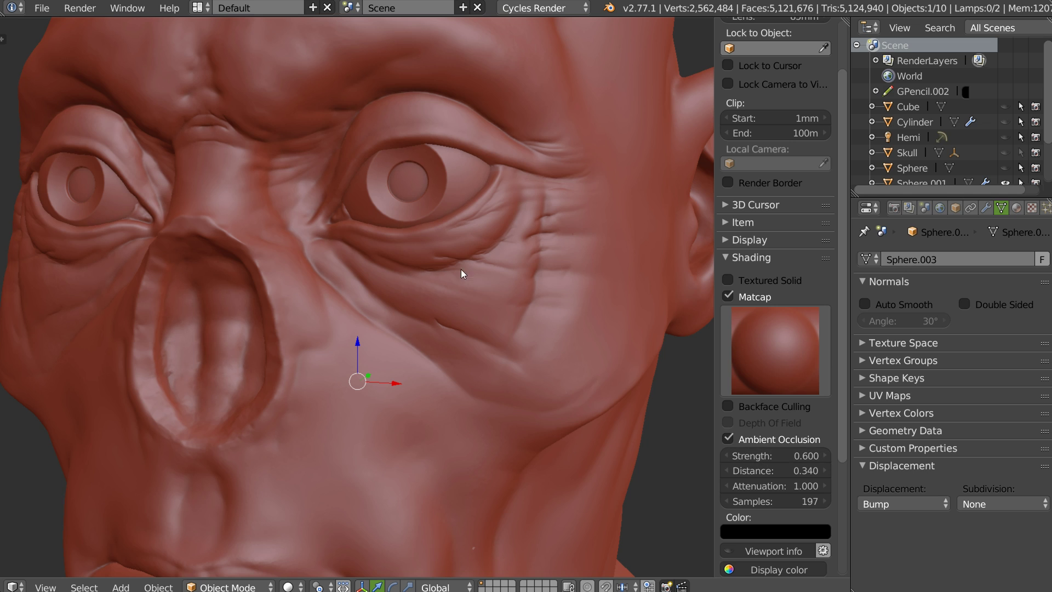
pyautogui.scroll(-3, 461, 268)
pyautogui.scroll(-3, 449, 232)
pyautogui.moveTo(404, 316); pyautogui.dragTo(458, 206, button='middle')
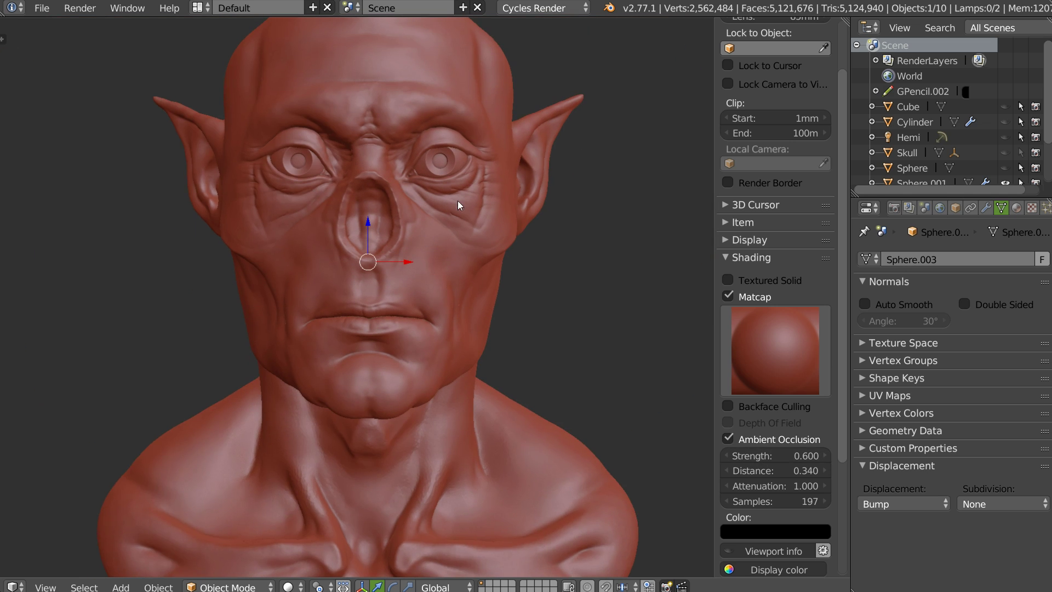
# - Toggle ambient occlusion off and on again, checking the face from the side
pyautogui.click(730, 438)
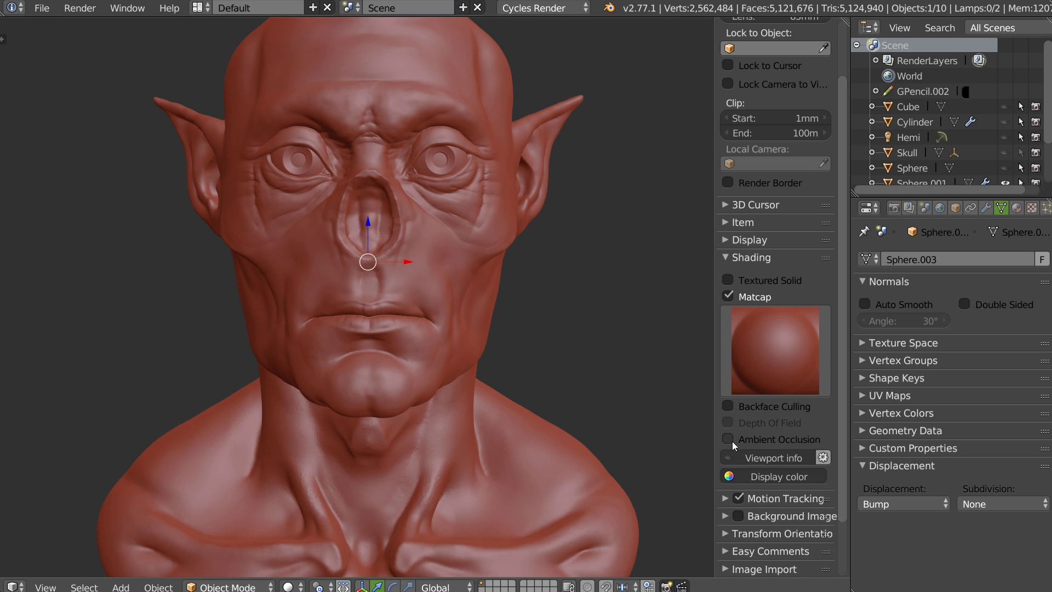
pyautogui.click(732, 442)
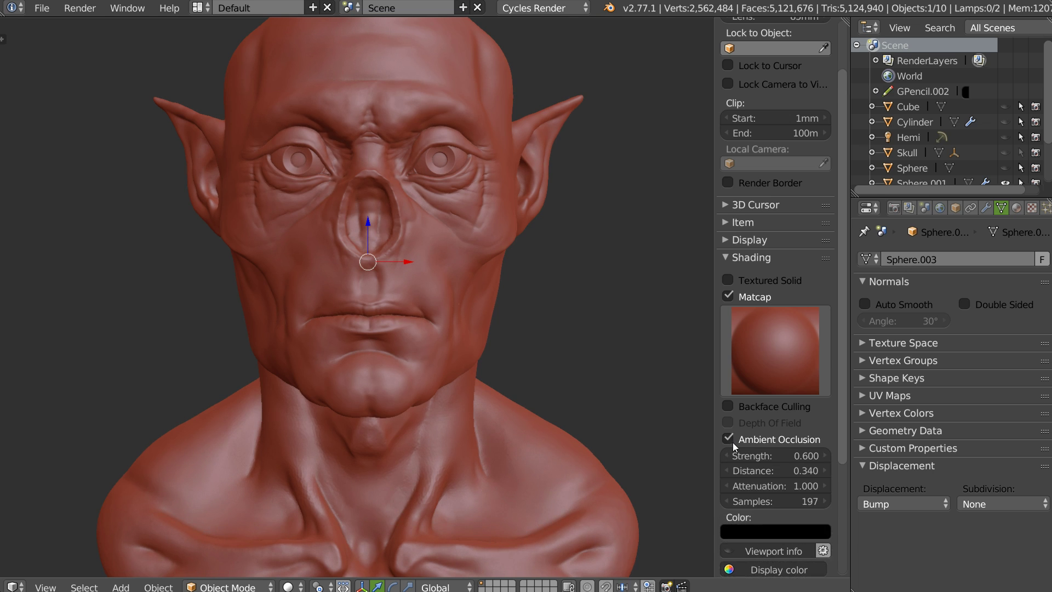
pyautogui.click(732, 443)
pyautogui.moveTo(334, 314)
pyautogui.mouseDown(button='middle')
pyautogui.moveTo(412, 314)
pyautogui.moveTo(316, 321)
pyautogui.moveTo(353, 298)
pyautogui.mouseUp(button='middle')
pyautogui.scroll(-1, 354, 303)
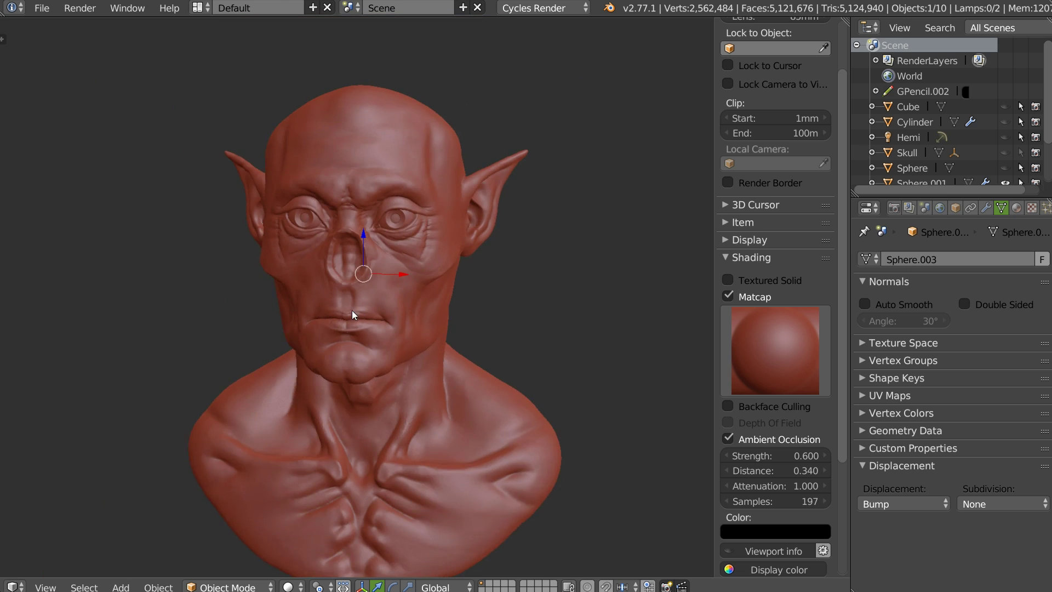
pyautogui.scroll(-2, 352, 310)
# - Turn off matcap for plain solid shading and try the Grey Default lighting preset
pyautogui.click(729, 297)
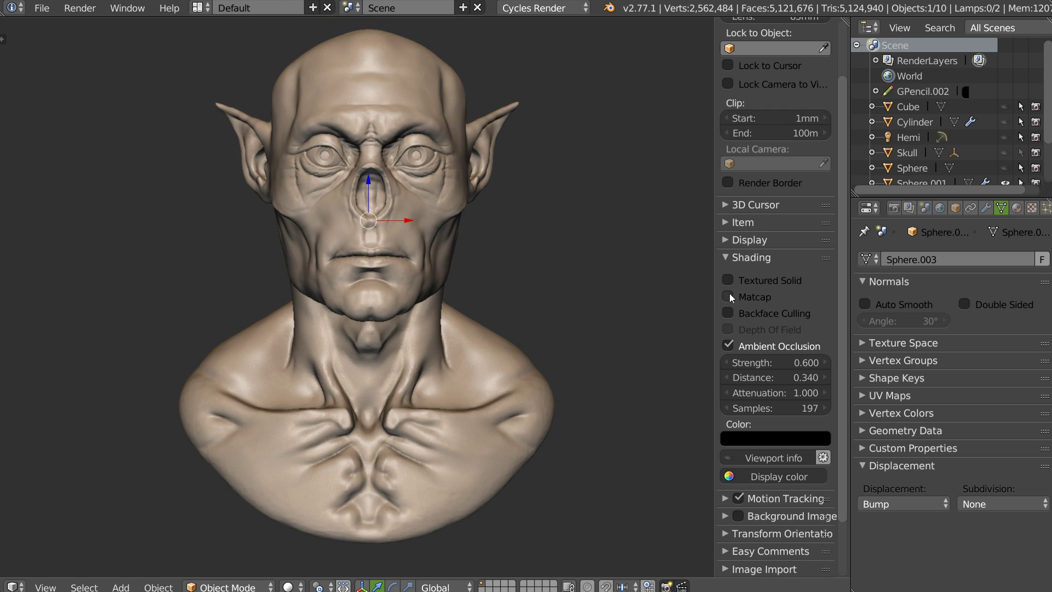
pyautogui.click(730, 349)
pyautogui.scroll(-3, 743, 454)
pyautogui.click(772, 563)
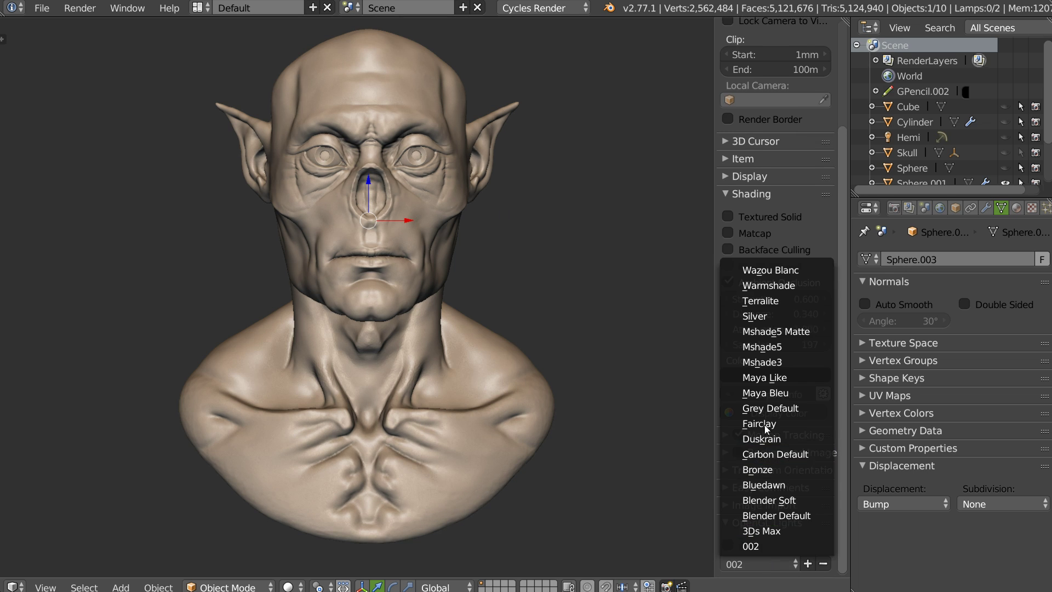
pyautogui.click(758, 407)
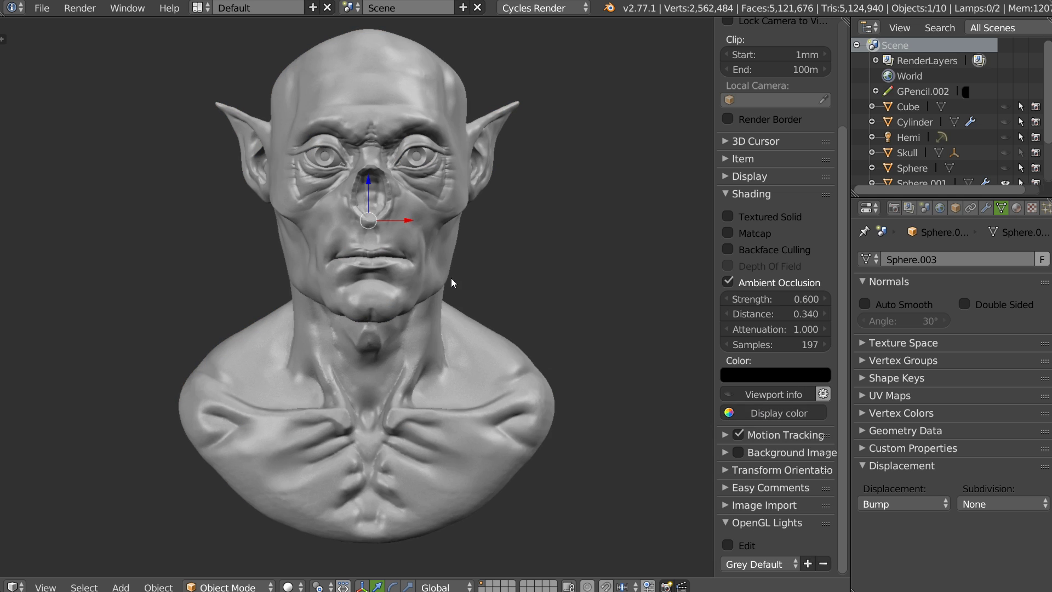
# - Apply the Maya Like lighting preset and inspect the bust with and without ambient occlusion
pyautogui.click(760, 564)
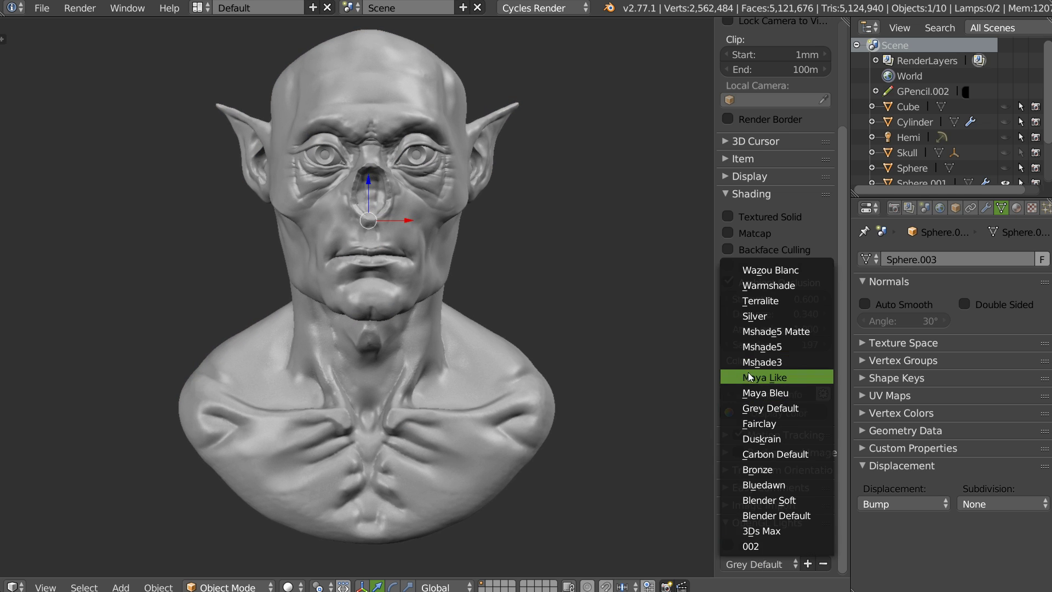
pyautogui.click(750, 377)
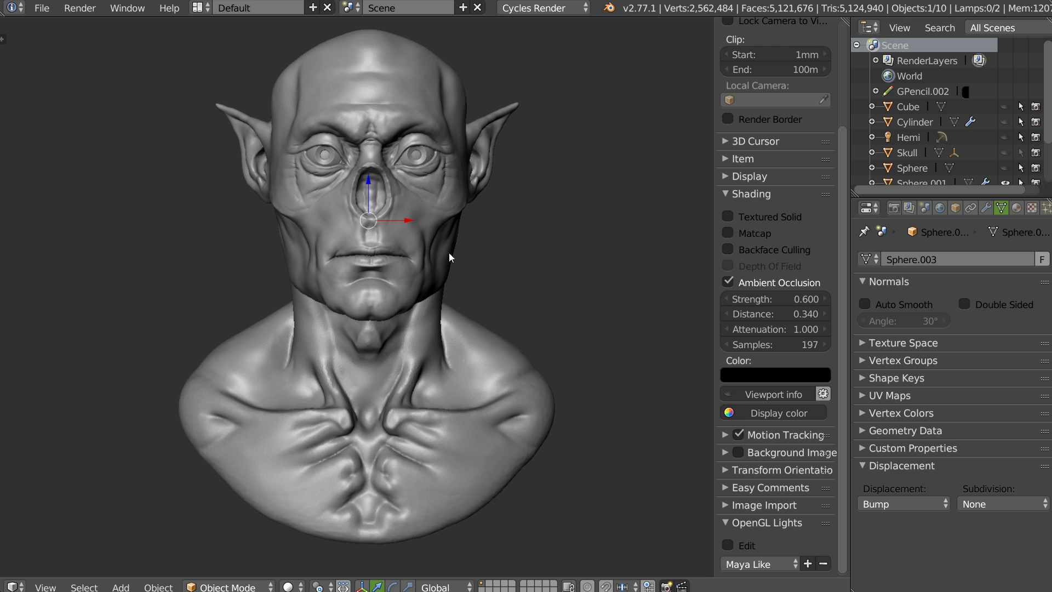
pyautogui.click(745, 285)
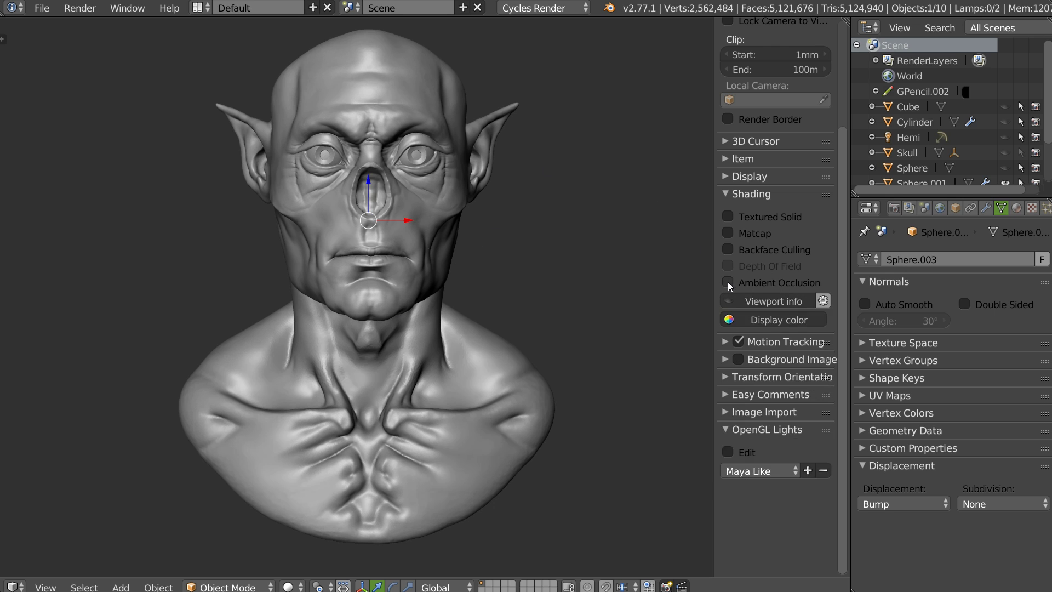
pyautogui.scroll(5, 732, 54)
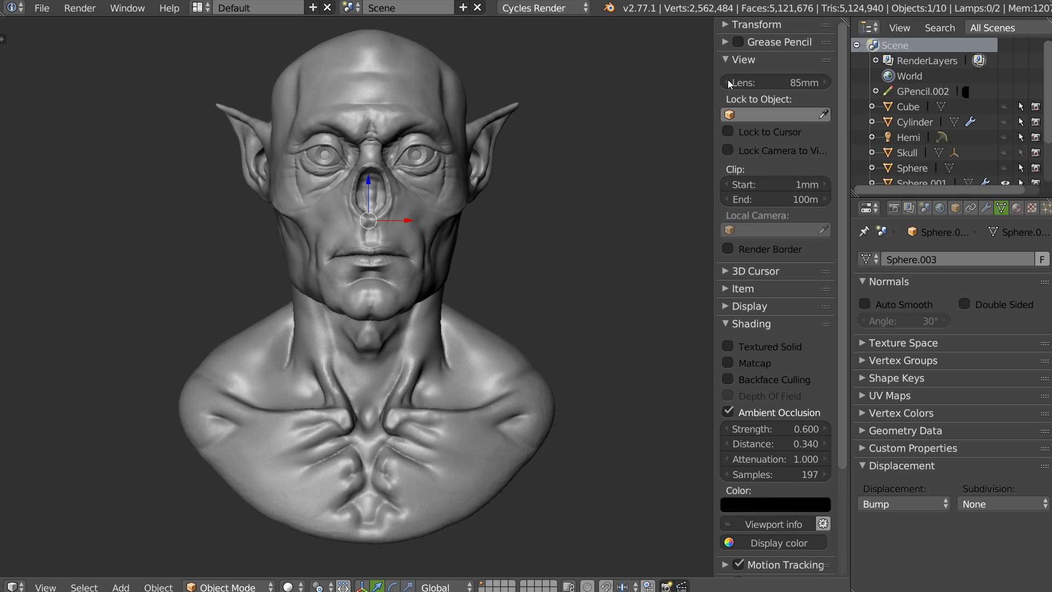
pyautogui.moveTo(400, 301)
pyautogui.mouseDown(button='middle')
pyautogui.moveTo(282, 301)
pyautogui.moveTo(361, 300)
pyautogui.moveTo(386, 271)
pyautogui.moveTo(418, 275)
pyautogui.moveTo(404, 265)
pyautogui.moveTo(433, 239)
pyautogui.mouseUp(button='middle')
pyautogui.scroll(2, 384, 284)
pyautogui.moveTo(447, 305); pyautogui.dragTo(390, 304, button='middle')
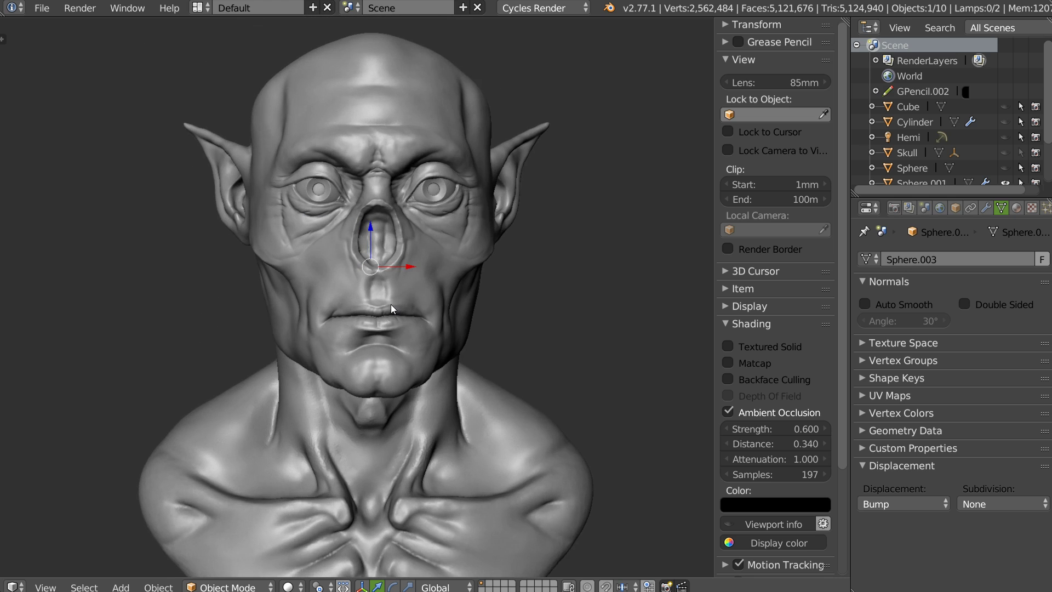
pyautogui.scroll(-3, 390, 304)
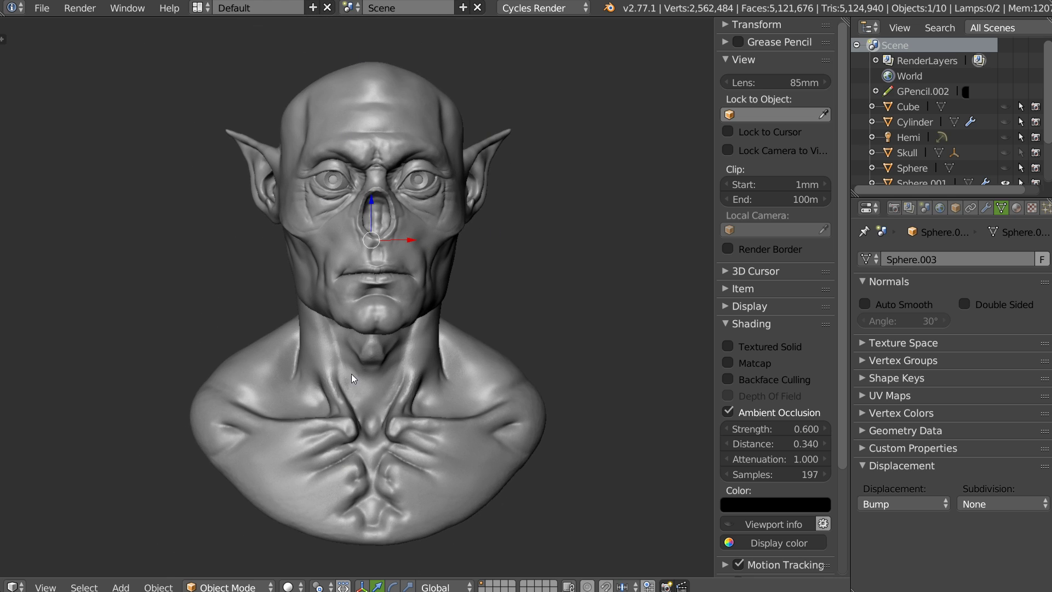
pyautogui.scroll(1, 351, 377)
pyautogui.scroll(1, 397, 346)
pyautogui.scroll(-3, 778, 493)
pyautogui.scroll(-2, 785, 533)
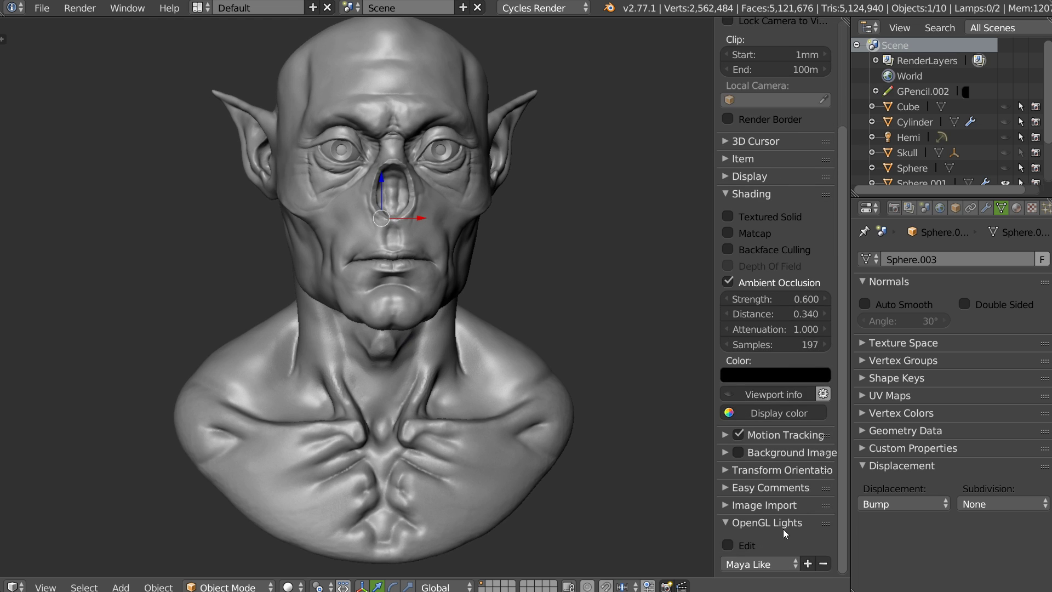
# - Compare Blender Default lighting, then reapply Maya Like and return to a front view
pyautogui.click(767, 566)
pyautogui.click(779, 523)
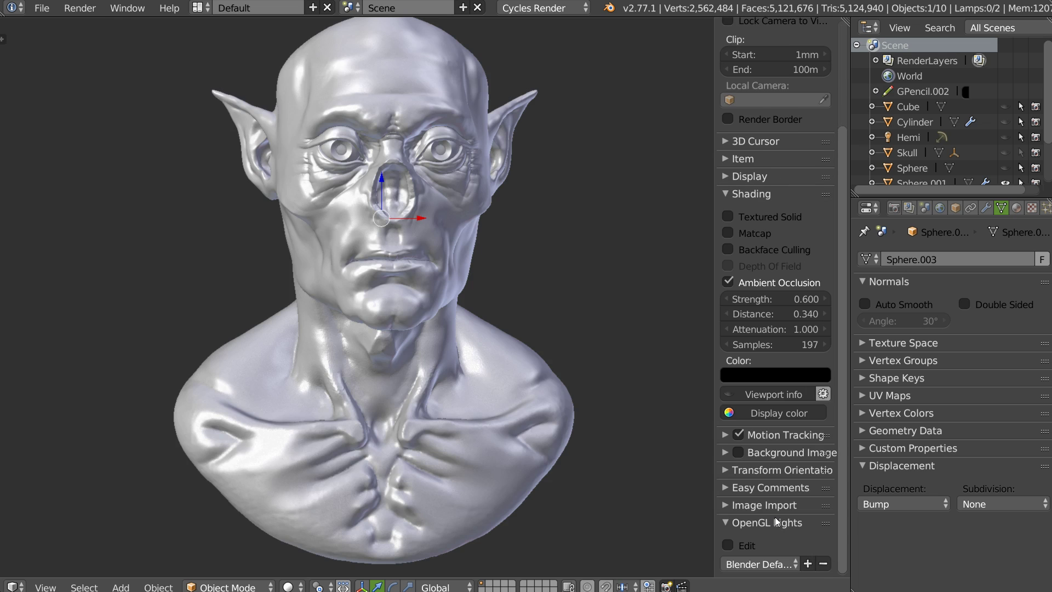
pyautogui.moveTo(482, 389)
pyautogui.mouseDown(button='middle')
pyautogui.moveTo(429, 327)
pyautogui.moveTo(542, 339)
pyautogui.moveTo(402, 348)
pyautogui.moveTo(376, 271)
pyautogui.moveTo(385, 262)
pyautogui.mouseUp(button='middle')
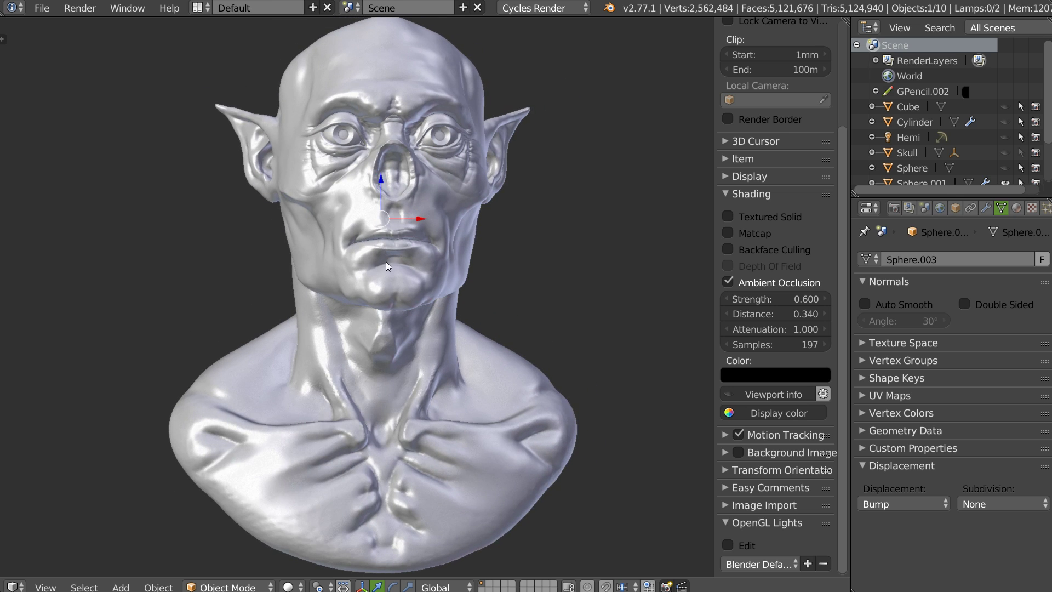
pyautogui.click(751, 564)
pyautogui.click(767, 377)
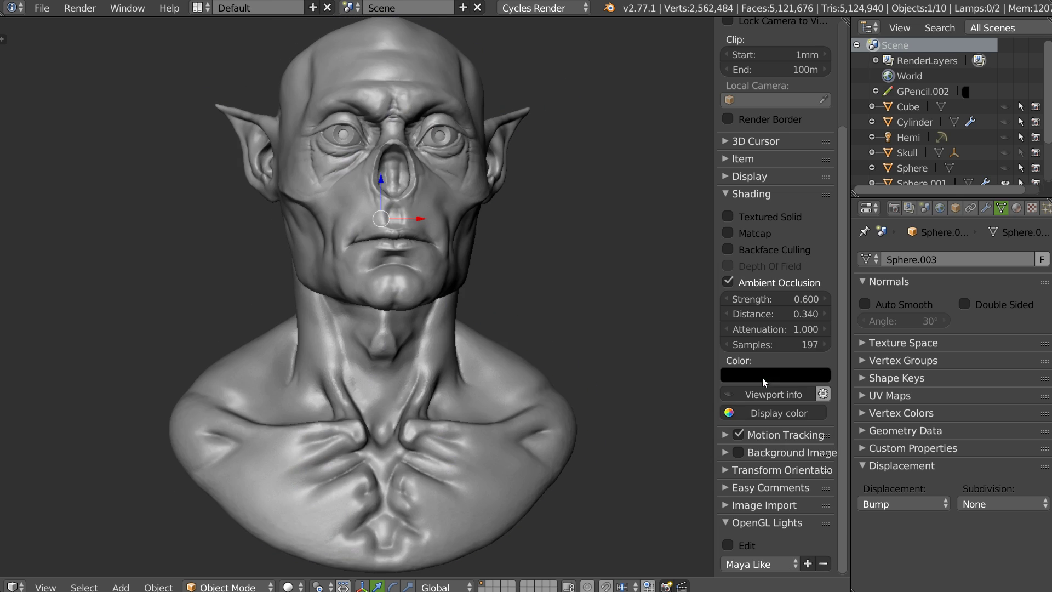
pyautogui.moveTo(468, 272); pyautogui.dragTo(471, 274, button='middle')
pyautogui.moveTo(388, 287)
pyautogui.mouseDown(button='middle')
pyautogui.moveTo(468, 255)
pyautogui.moveTo(308, 216)
pyautogui.moveTo(565, 218)
pyautogui.moveTo(325, 210)
pyautogui.moveTo(311, 223)
pyautogui.moveTo(408, 237)
pyautogui.mouseUp(button='middle')
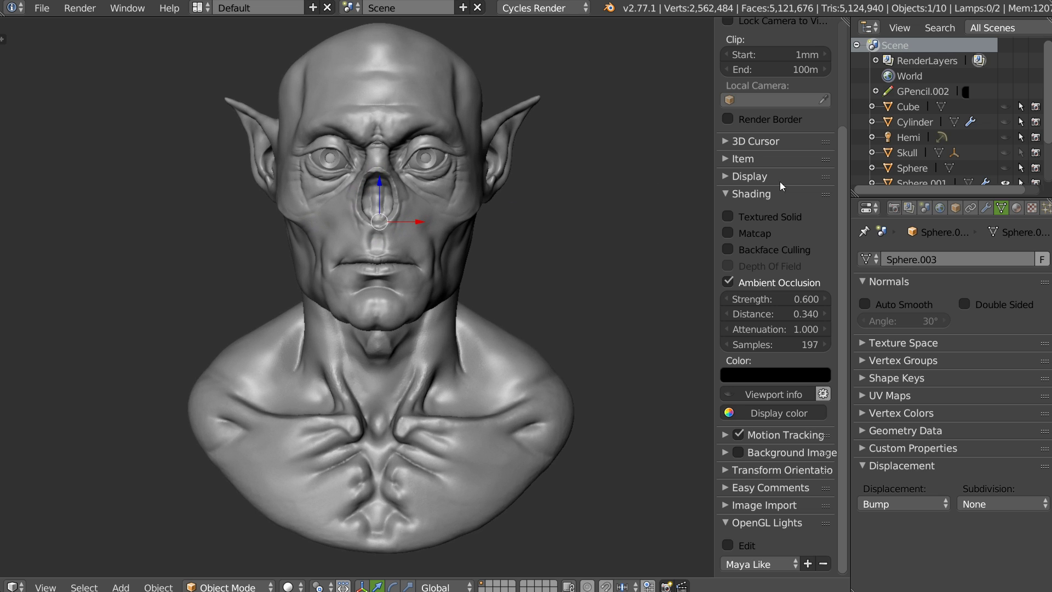
# - Open the Material tab and collapse the Material Library to view the bust's Cooper material
pyautogui.click(1016, 207)
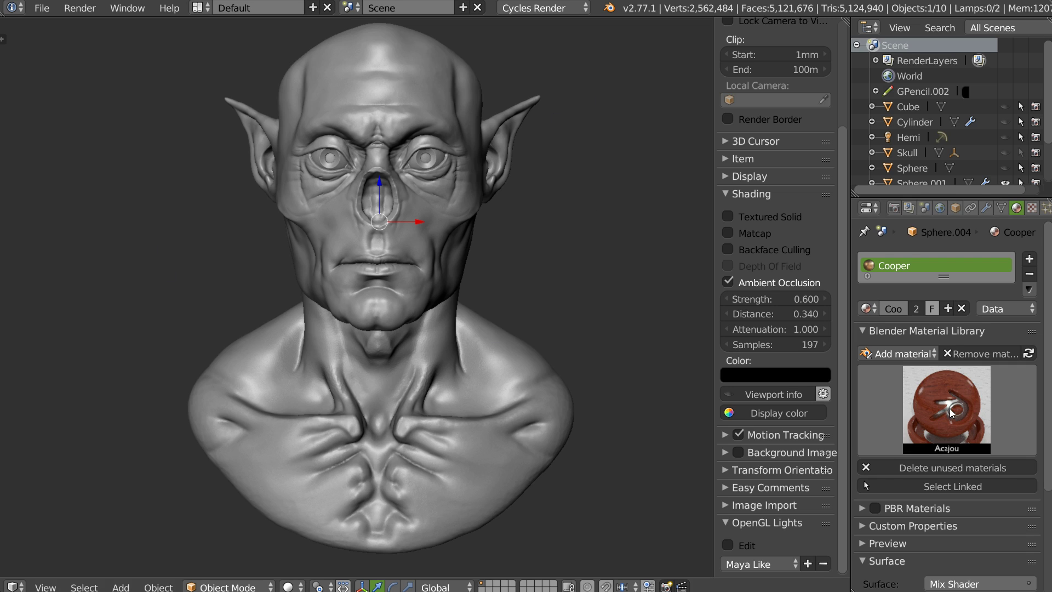
pyautogui.click(921, 331)
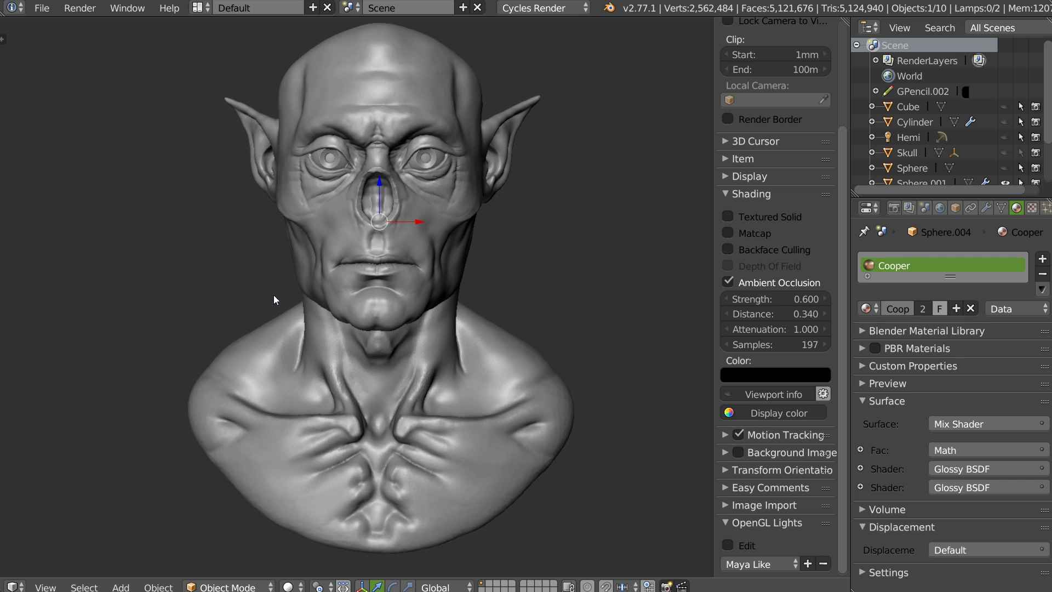
pyautogui.moveTo(418, 281); pyautogui.dragTo(412, 273, button='middle')
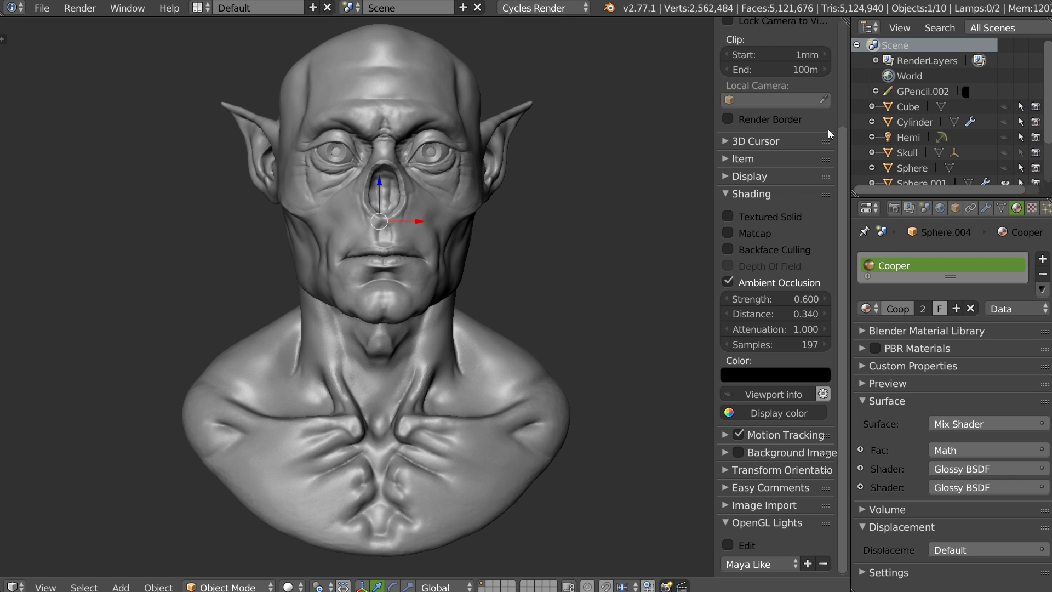
pyautogui.moveTo(412, 284)
pyautogui.mouseDown(button='middle')
pyautogui.moveTo(406, 271)
pyautogui.moveTo(404, 285)
pyautogui.mouseUp(button='middle')
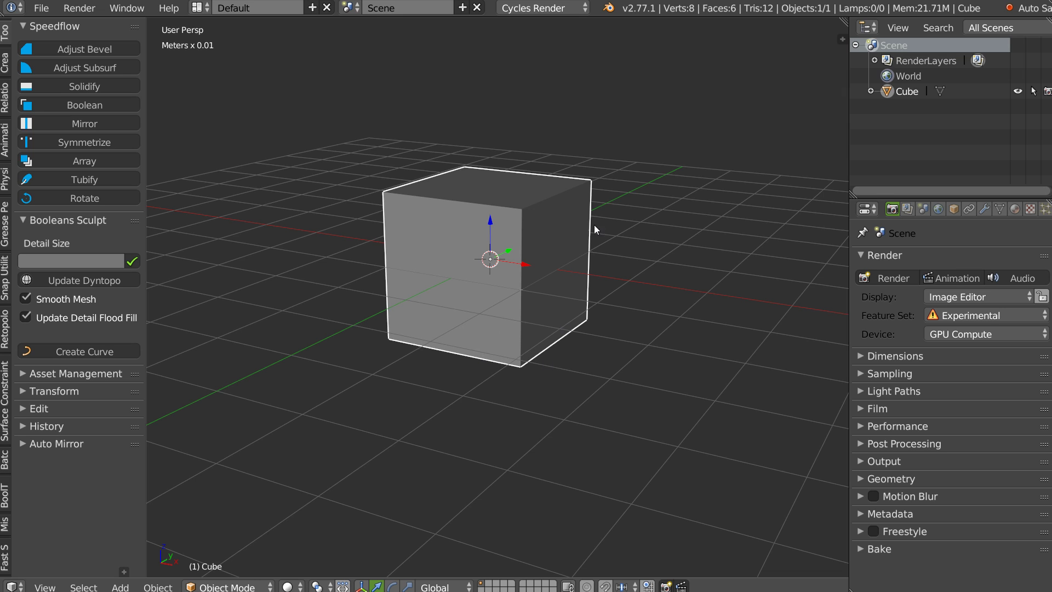
# - Delete the default cube, leaving an empty scene, and show the Fast Skin tools
pyautogui.moveTo(536, 290)
pyautogui.mouseDown(button='middle')
pyautogui.moveTo(506, 274)
pyautogui.moveTo(586, 194)
pyautogui.moveTo(522, 291)
pyautogui.mouseUp(button='middle')
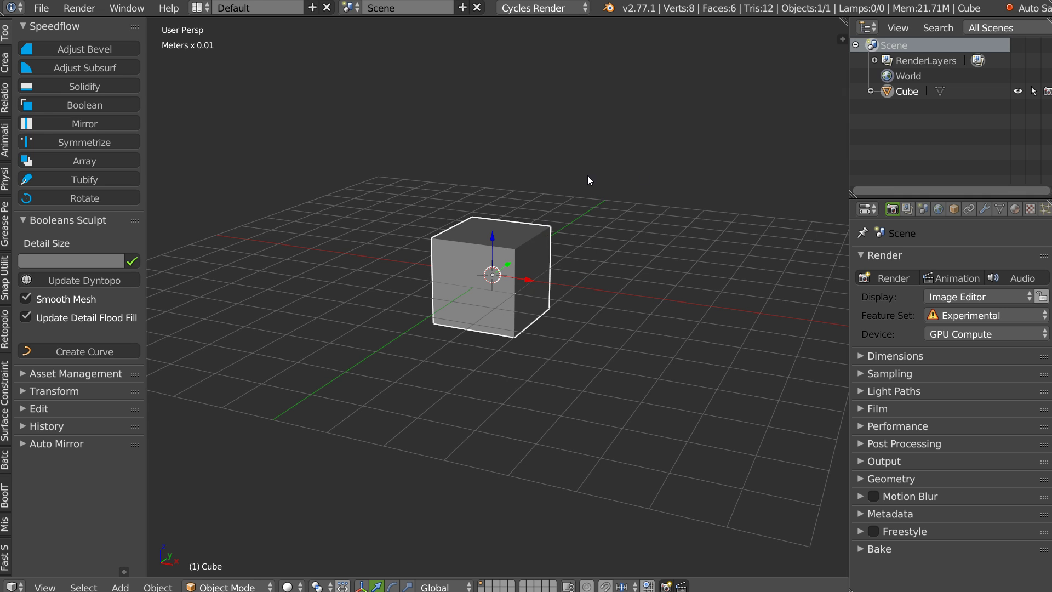
pyautogui.moveTo(509, 284); pyautogui.dragTo(517, 281, button='middle')
pyautogui.press('Delete')
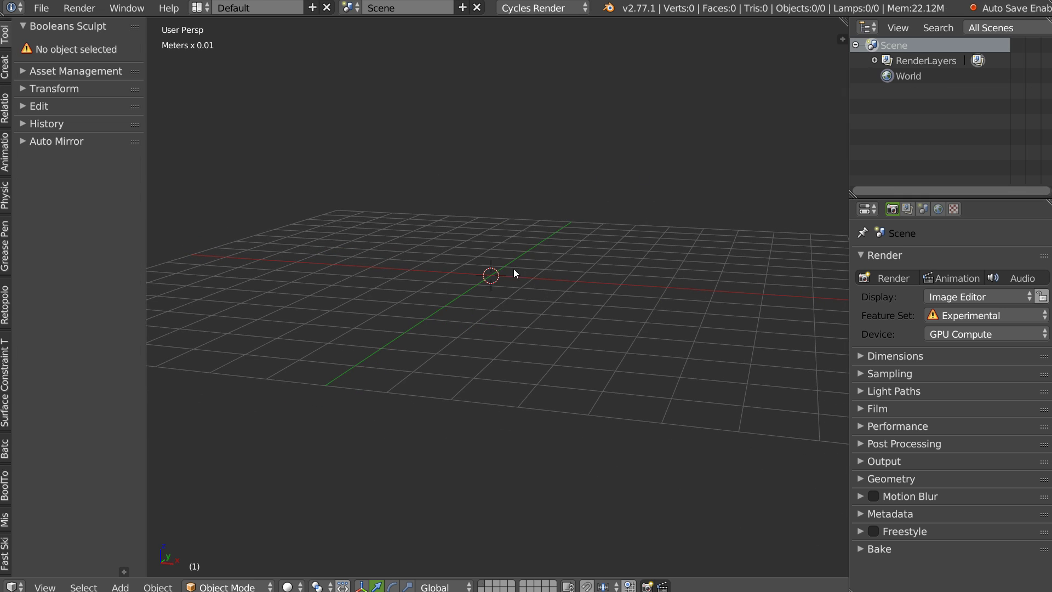
pyautogui.moveTo(514, 268); pyautogui.dragTo(508, 260, button='middle')
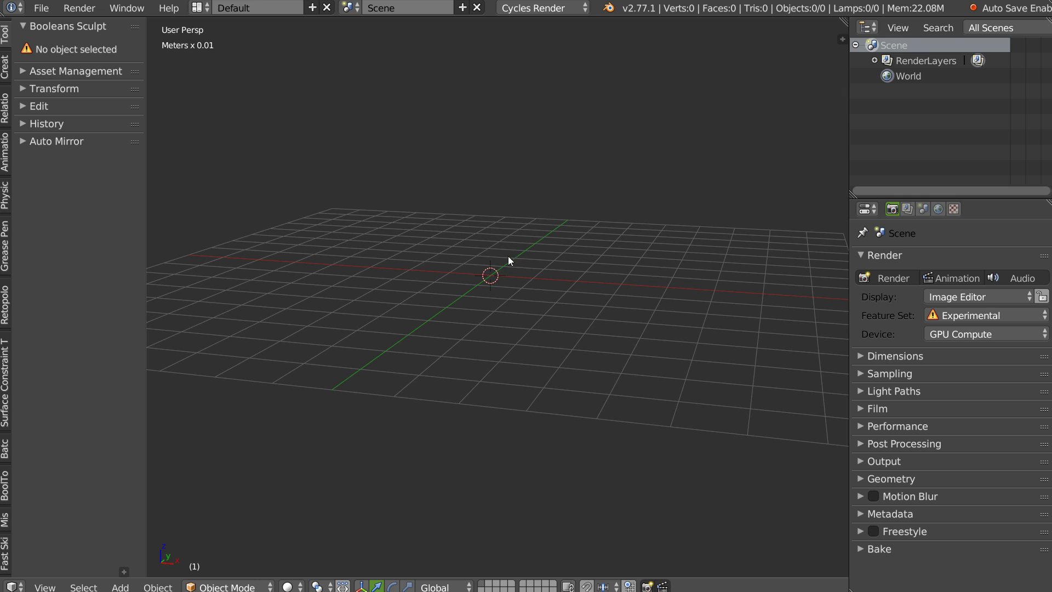
pyautogui.click(5, 552)
pyautogui.moveTo(329, 176)
pyautogui.mouseDown(button='middle')
pyautogui.moveTo(464, 251)
pyautogui.moveTo(545, 265)
pyautogui.mouseUp(button='middle')
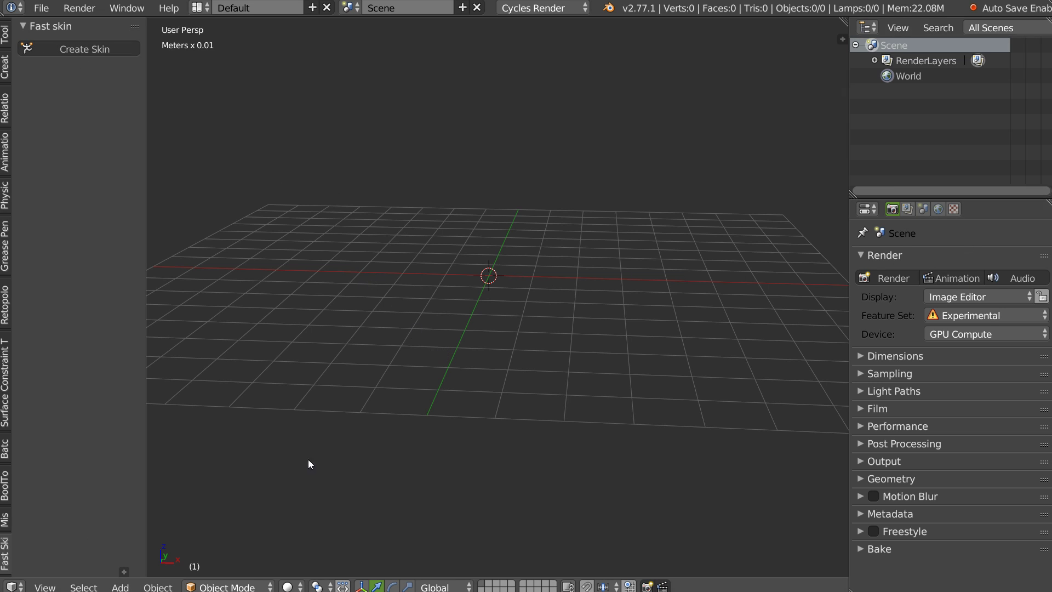
# - Create a Fast Skin object and stretch its capsule vertically along Z
pyautogui.scroll(1, 508, 282)
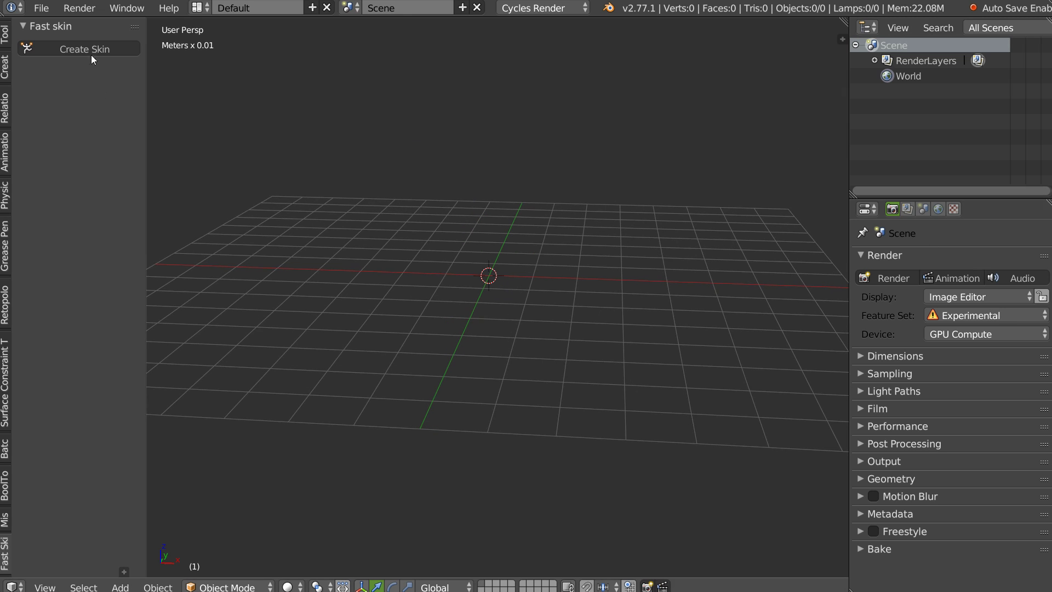
pyautogui.click(73, 50)
pyautogui.scroll(3, 502, 333)
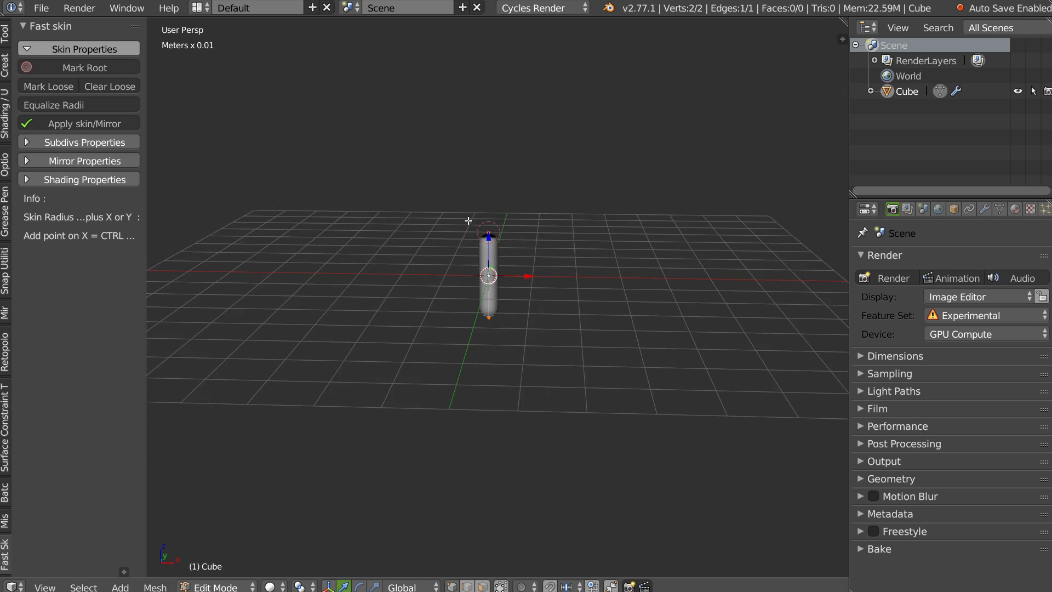
pyautogui.moveTo(488, 294); pyautogui.dragTo(490, 197)
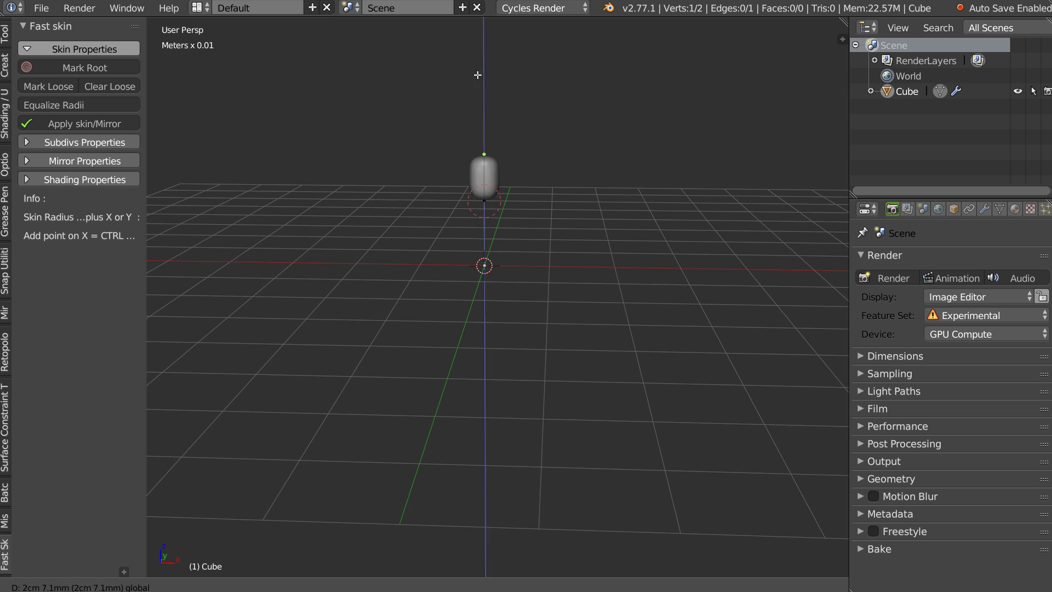
pyautogui.moveTo(509, 159); pyautogui.dragTo(493, 310, button='middle')
pyautogui.moveTo(497, 246)
pyautogui.mouseDown()
pyautogui.moveTo(496, 104)
pyautogui.moveTo(489, 218)
pyautogui.mouseUp()
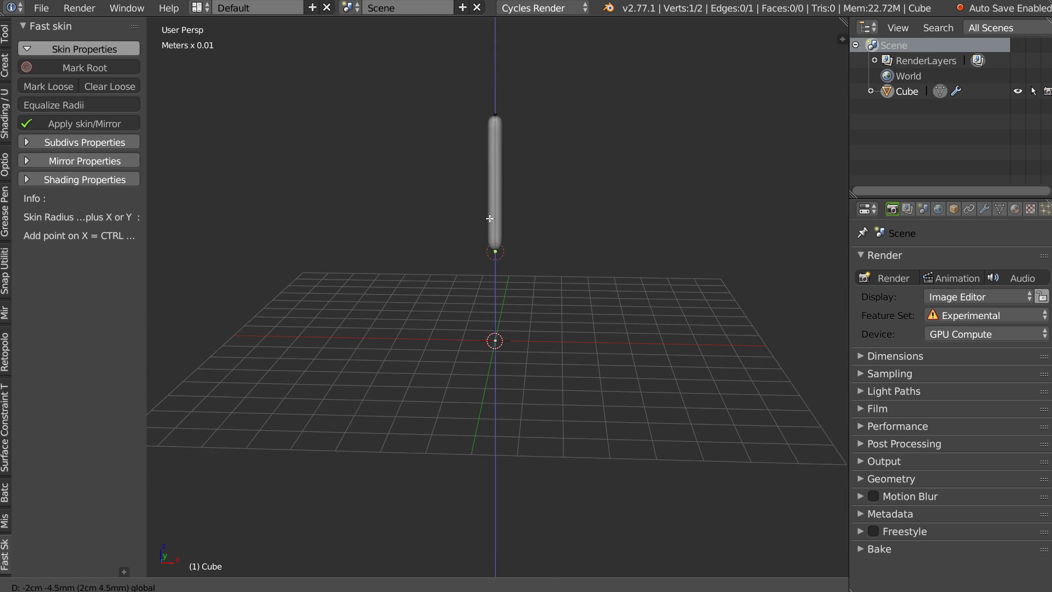
pyautogui.click(484, 232)
pyautogui.rightClick(495, 115)
pyautogui.press('g')
pyautogui.press('z')
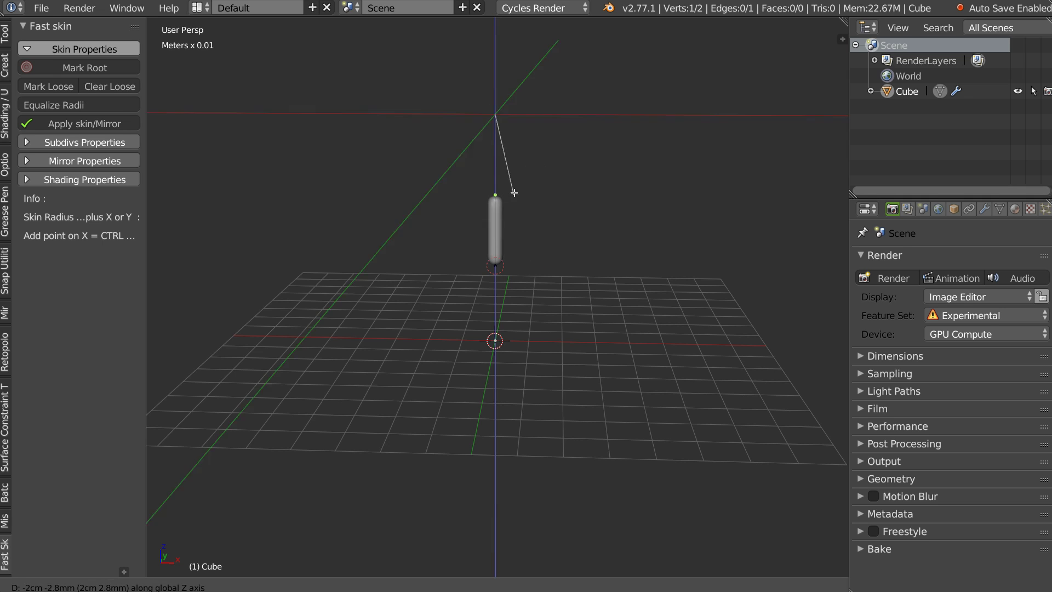
pyautogui.click(514, 198)
# - Show the modifier stack and switch to a straight front view of the capsule
pyautogui.scroll(1, 542, 189)
pyautogui.scroll(3, 566, 184)
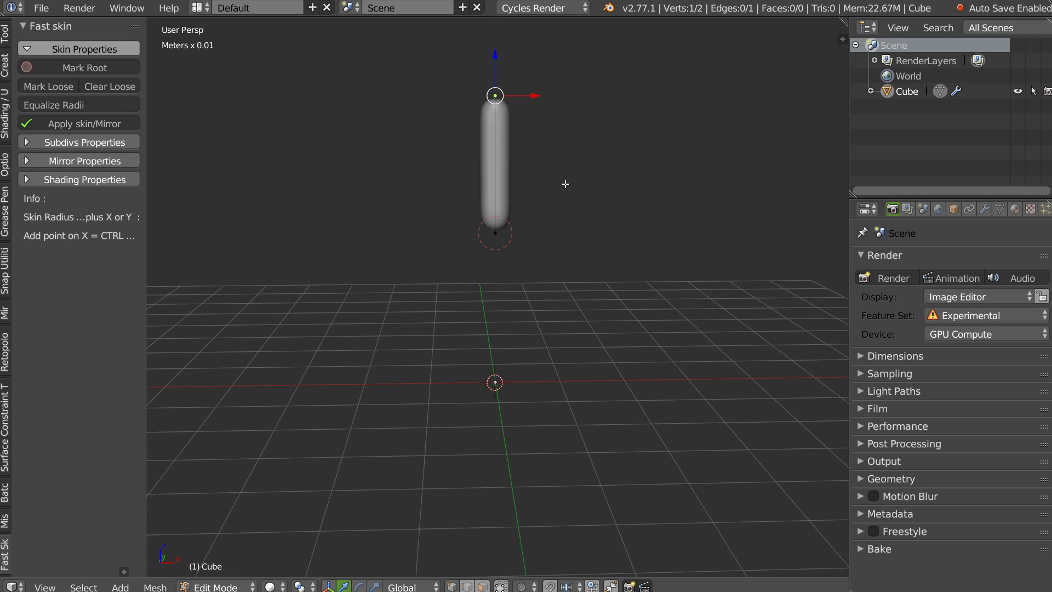
pyautogui.click(984, 208)
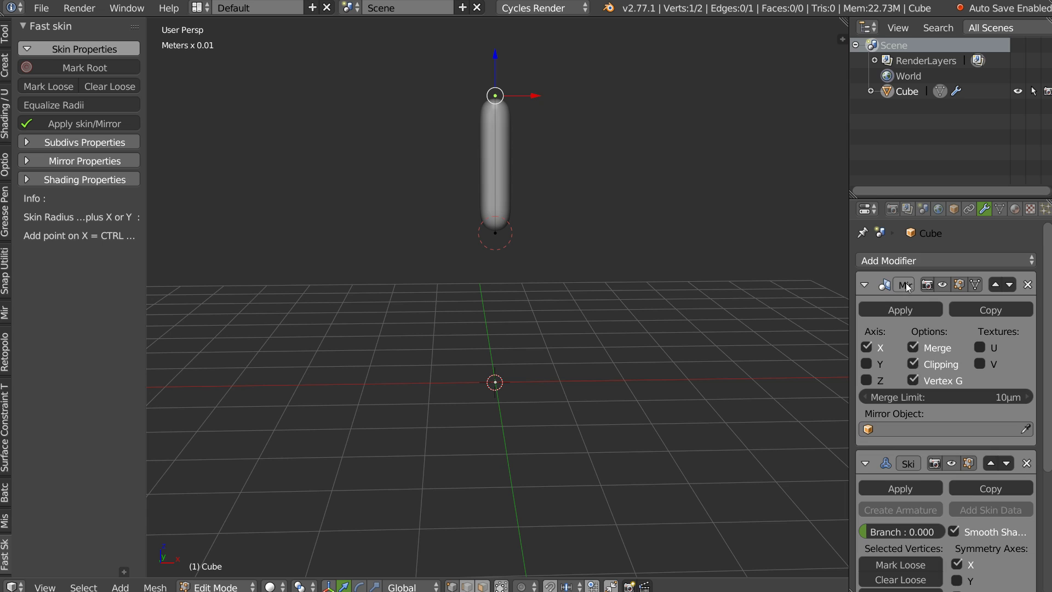
pyautogui.scroll(-7, 908, 287)
pyautogui.scroll(-1, 943, 288)
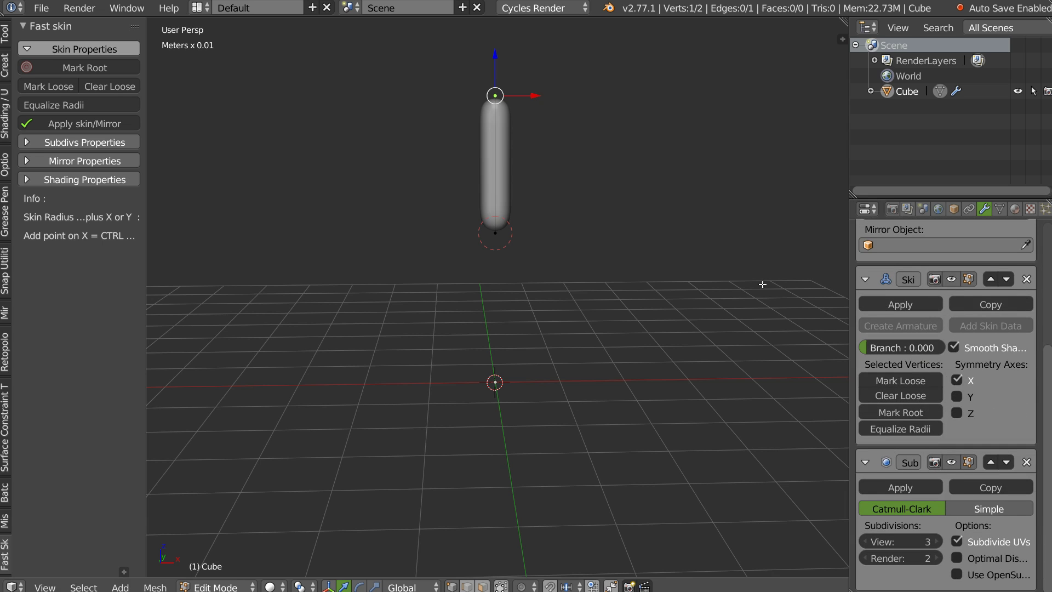
pyautogui.press('q')
pyautogui.click(483, 220)
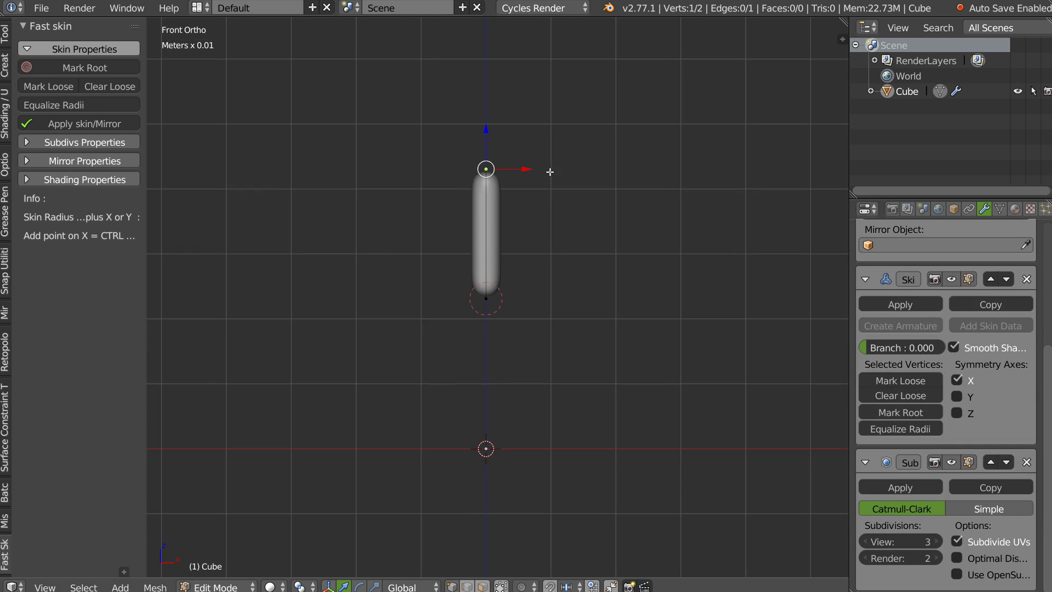
# - Extrude mirrored arms from the top vertex down to elbows and hands
pyautogui.keyDown('ctrl'); pyautogui.click(571, 139); pyautogui.keyUp('ctrl')
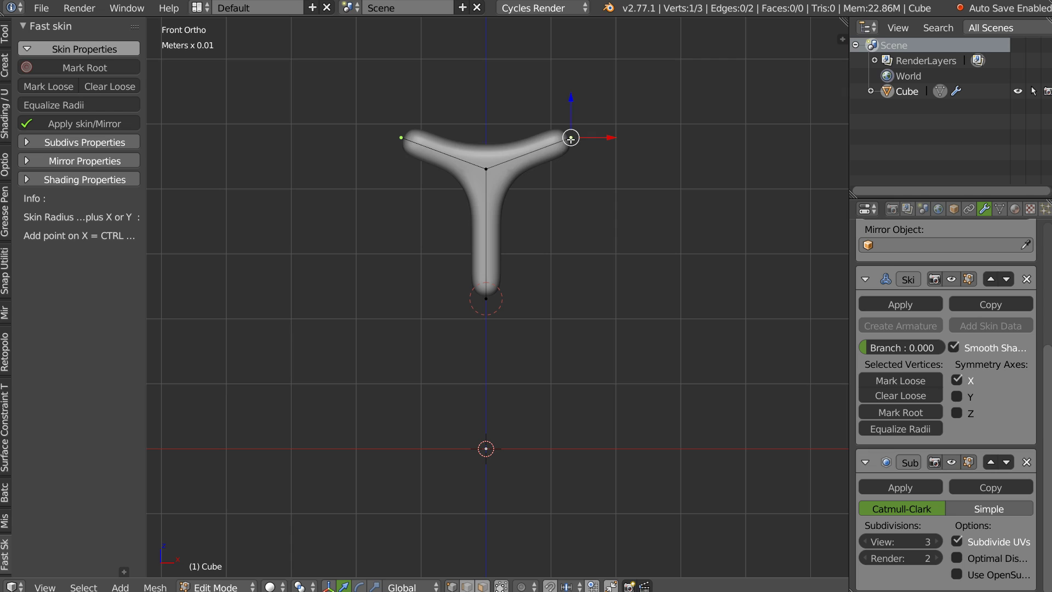
pyautogui.keyDown('ctrl'); pyautogui.click(618, 266); pyautogui.keyUp('ctrl')
pyautogui.keyDown('ctrl'); pyautogui.click(625, 416); pyautogui.keyUp('ctrl')
pyautogui.keyDown('shift'); pyautogui.scroll(-5, 564, 287); pyautogui.keyUp('shift')
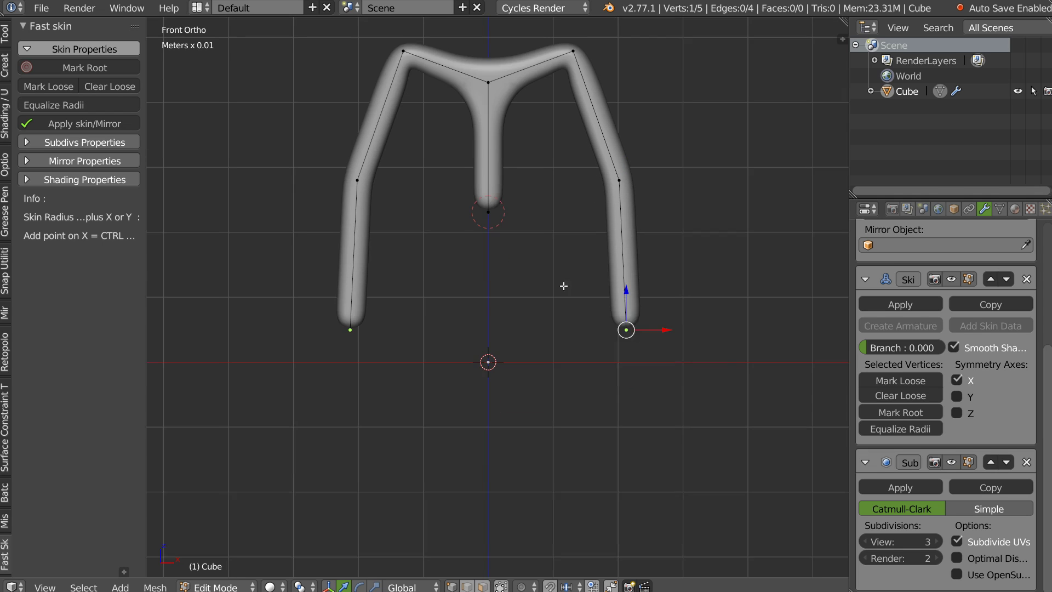
# - Lower the spine's bottom vertex and move the whole figure upward
pyautogui.rightClick(490, 206)
pyautogui.press('g')
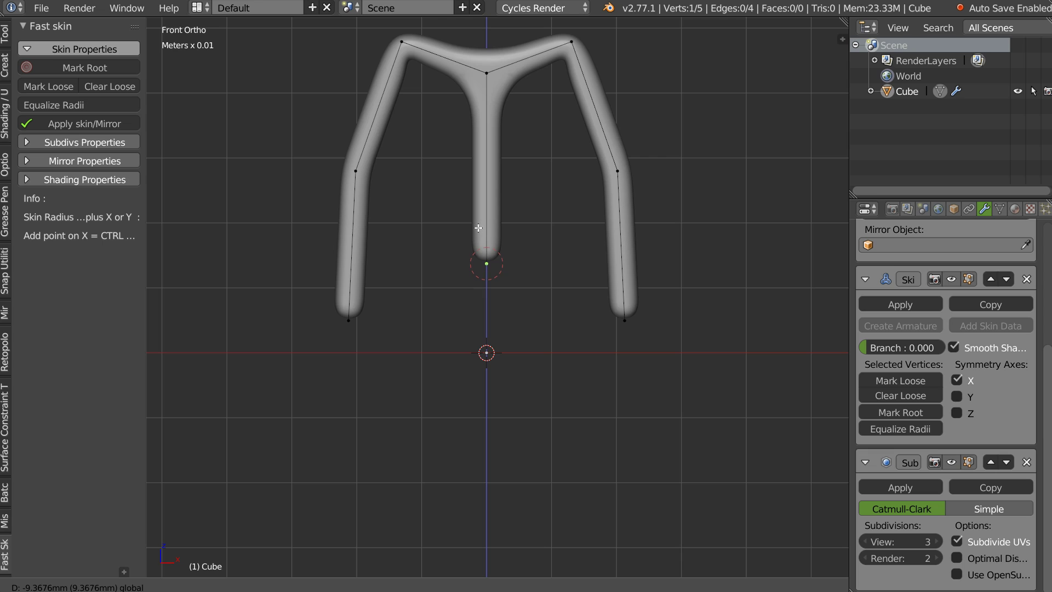
pyautogui.click(479, 227)
pyautogui.scroll(-3, 478, 227)
pyautogui.keyDown('shift'); pyautogui.scroll(2, 514, 295); pyautogui.keyUp('shift')
pyautogui.press('a')
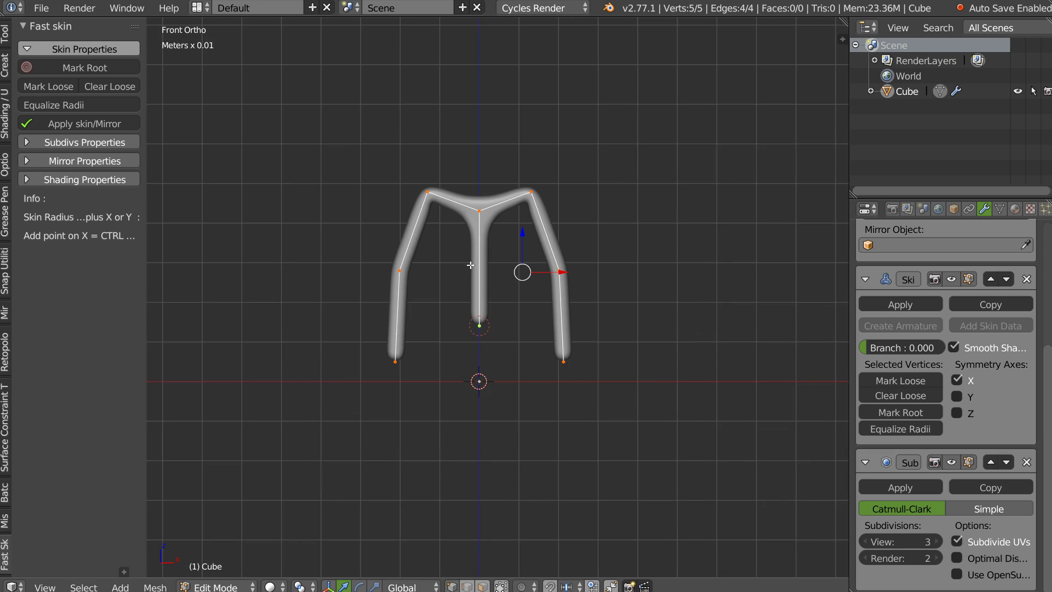
pyautogui.press('g')
pyautogui.click(522, 158)
# - Extrude mirrored legs from the spine base to knees and feet, placing the feet at ground level
pyautogui.rightClick(479, 256)
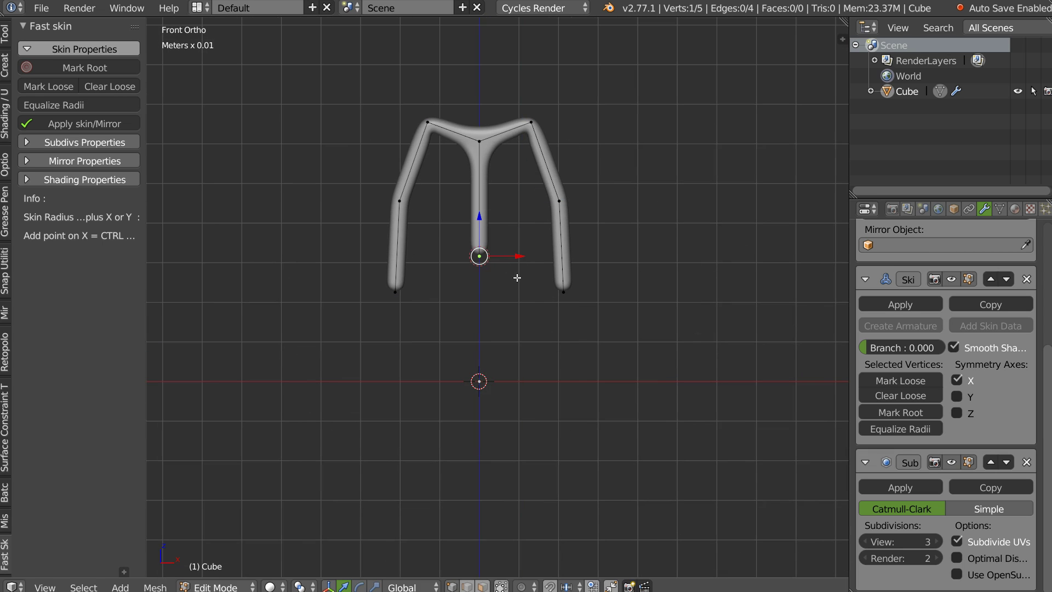
pyautogui.keyDown('ctrl'); pyautogui.click(515, 275); pyautogui.keyUp('ctrl')
pyautogui.keyDown('ctrl'); pyautogui.click(521, 338); pyautogui.keyUp('ctrl')
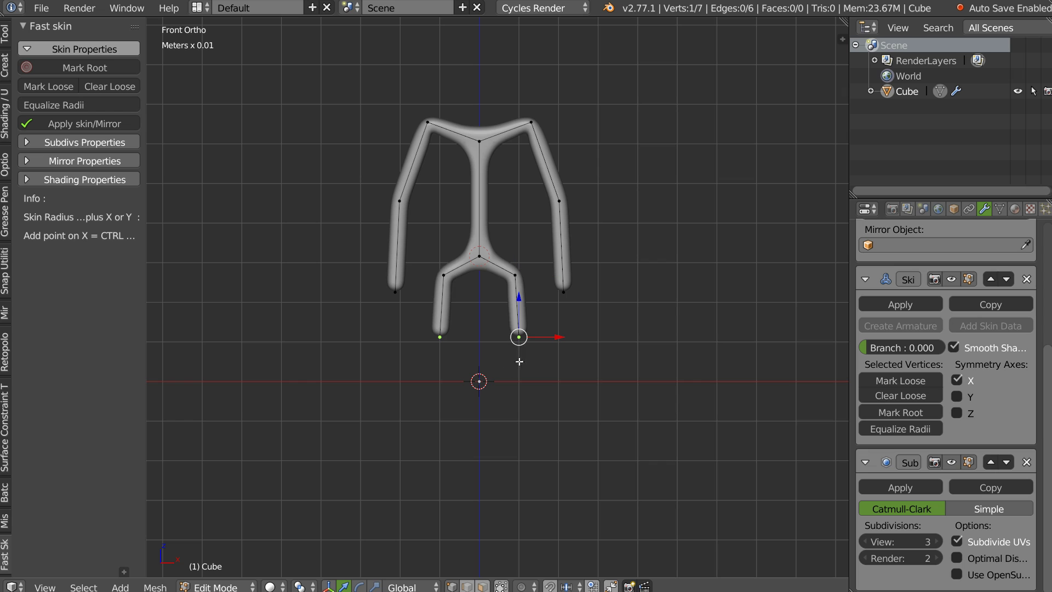
pyautogui.keyDown('ctrl'); pyautogui.click(520, 421); pyautogui.keyUp('ctrl')
pyautogui.press('a')
pyautogui.click(502, 226)
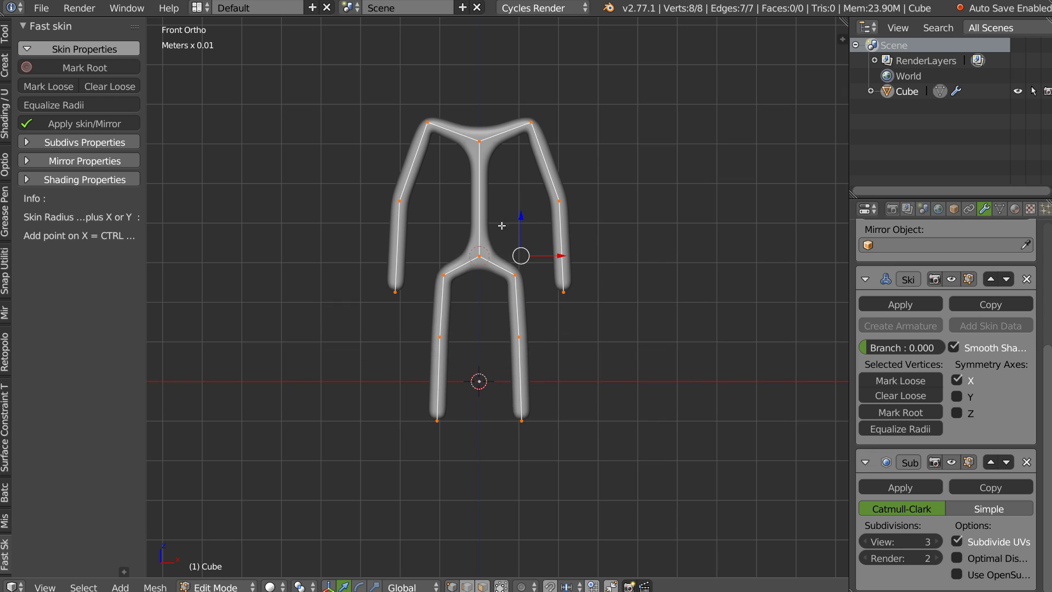
pyautogui.press('g')
pyautogui.click(531, 171)
pyautogui.moveTo(530, 171); pyautogui.dragTo(521, 274, button='middle')
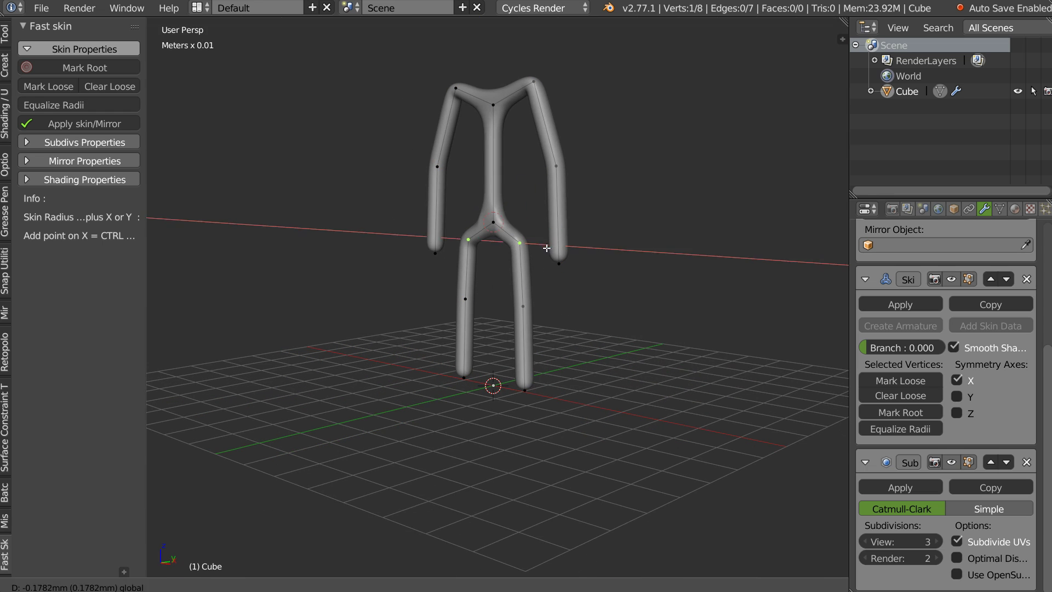
# - Shift a hip vertex sideways and pull the shoulders lower and inward
pyautogui.rightClick(512, 242)
pyautogui.moveTo(555, 312); pyautogui.dragTo(527, 386)
pyautogui.moveTo(547, 404); pyautogui.dragTo(532, 134, button='middle')
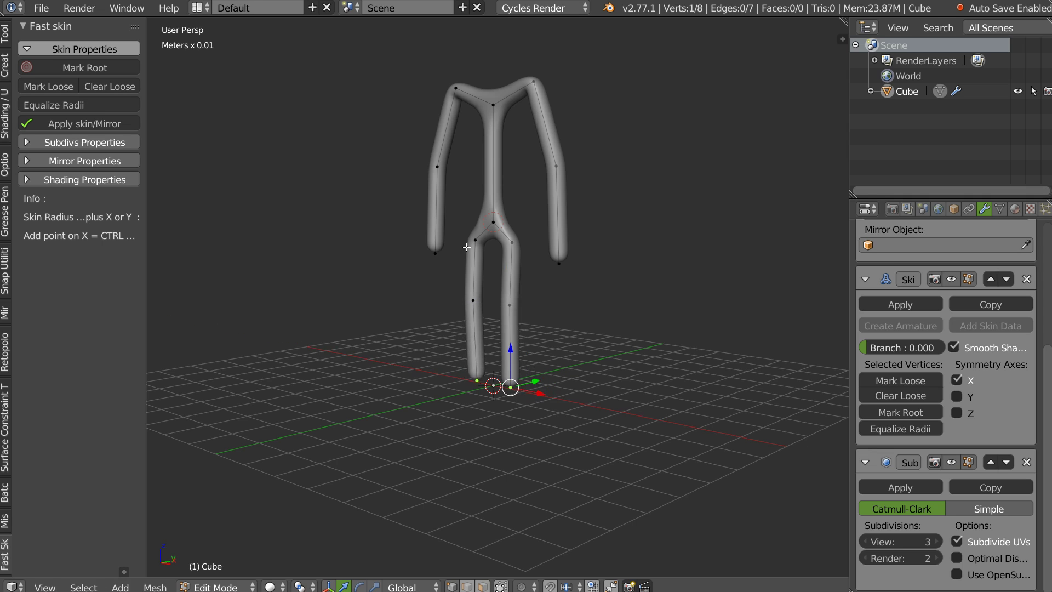
pyautogui.moveTo(528, 160); pyautogui.dragTo(473, 235)
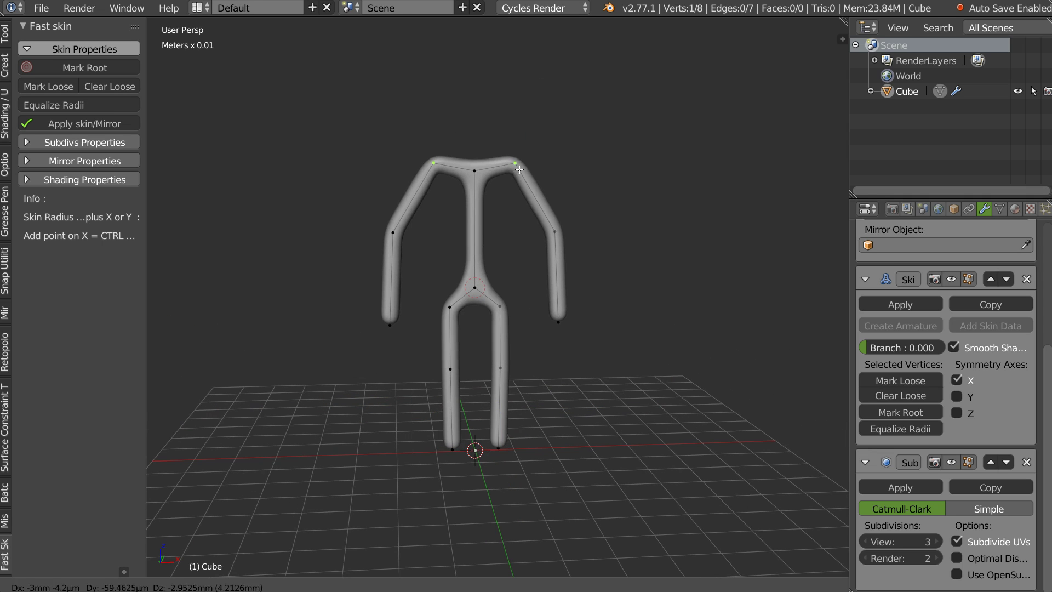
# - Subdivide the selected spine edges twice to add extra spine vertices
pyautogui.press('w')
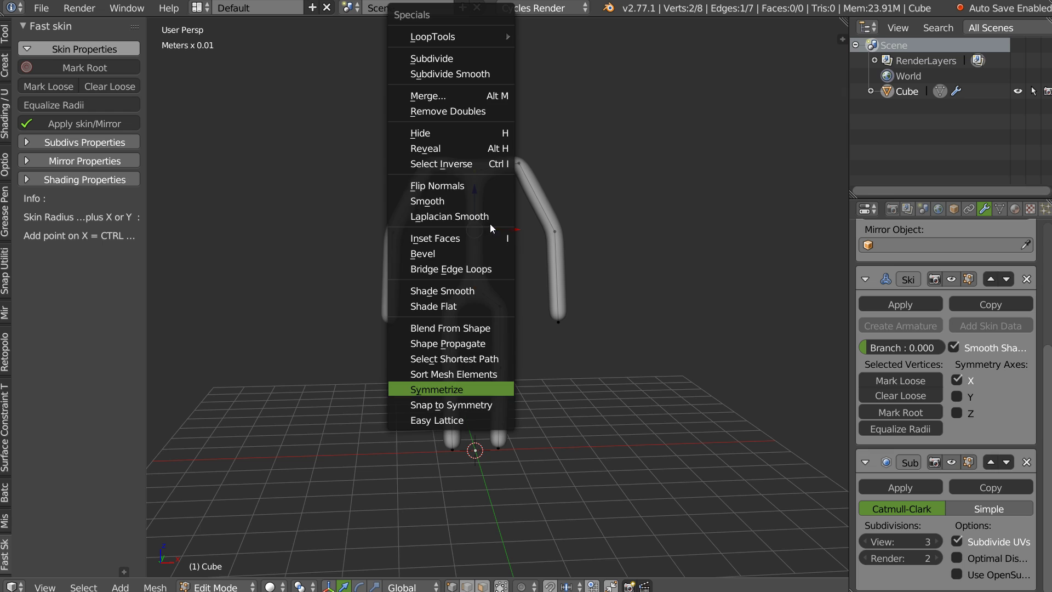
pyautogui.click(433, 58)
pyautogui.press('w')
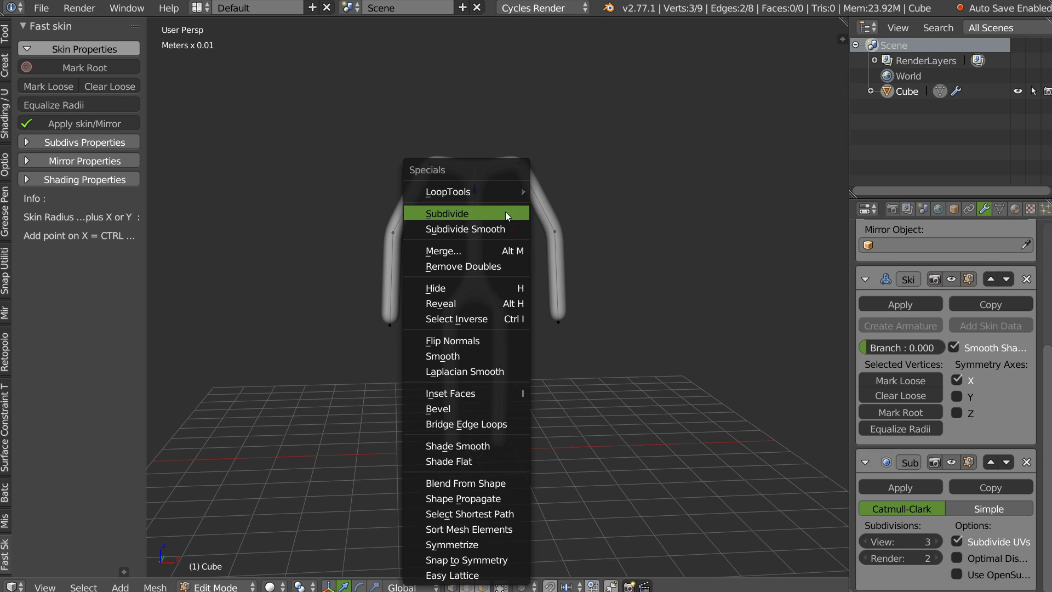
pyautogui.click(450, 213)
pyautogui.moveTo(449, 212); pyautogui.dragTo(454, 215, button='middle')
pyautogui.scroll(5, 454, 215)
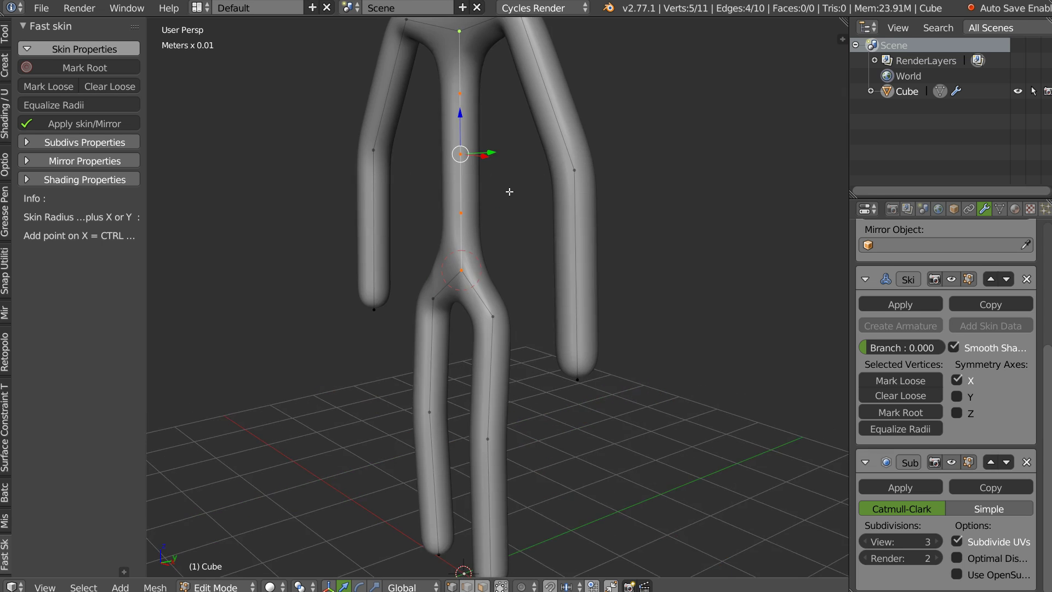
# - Nudge a middle spine vertex slightly sideways along the Y axis
pyautogui.rightClick(469, 230)
pyautogui.press('g')
pyautogui.press('y')
pyautogui.click(494, 176)
pyautogui.moveTo(498, 175)
pyautogui.mouseDown(button='middle')
pyautogui.moveTo(499, 208)
pyautogui.moveTo(552, 237)
pyautogui.mouseUp(button='middle')
pyautogui.scroll(-2, 499, 208)
pyautogui.scroll(2, 536, 102)
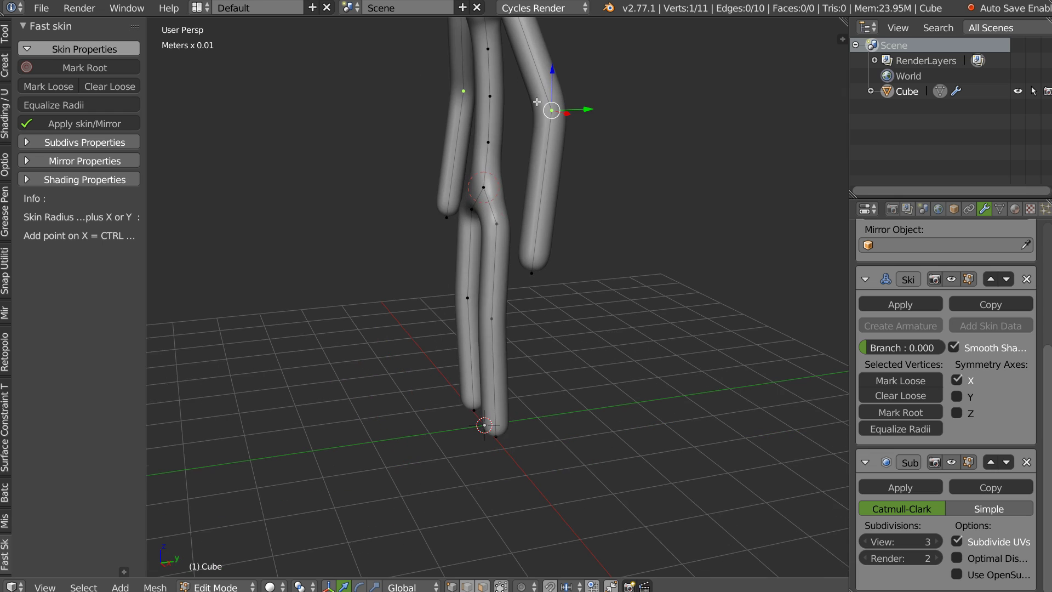
pyautogui.scroll(-2, 492, 325)
# - Move a skeleton vertex vertically along Z, then select the spine, neck and shoulder vertices
pyautogui.keyDown('ctrl'); pyautogui.moveTo(395, 285); pyautogui.dragTo(485, 117); pyautogui.keyUp('ctrl')
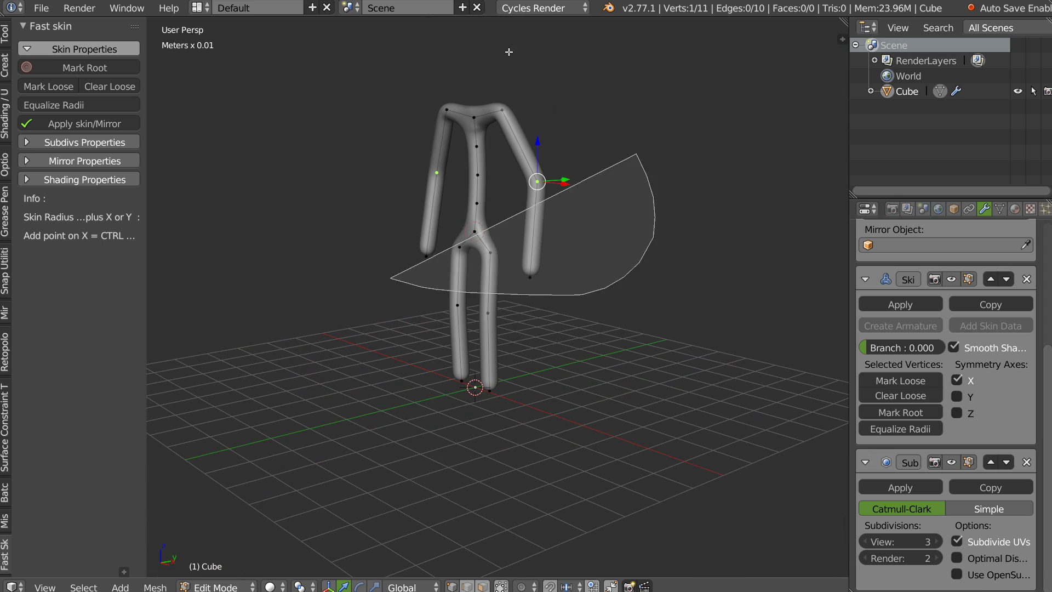
pyautogui.rightClick(493, 147)
pyautogui.moveTo(494, 169)
pyautogui.mouseDown(button='middle')
pyautogui.moveTo(494, 270)
pyautogui.moveTo(528, 393)
pyautogui.moveTo(629, 308)
pyautogui.moveTo(457, 284)
pyautogui.moveTo(479, 270)
pyautogui.moveTo(493, 214)
pyautogui.moveTo(484, 178)
pyautogui.mouseUp(button='middle')
pyautogui.press('g')
pyautogui.press('z')
pyautogui.click(494, 271)
pyautogui.scroll(1, 485, 178)
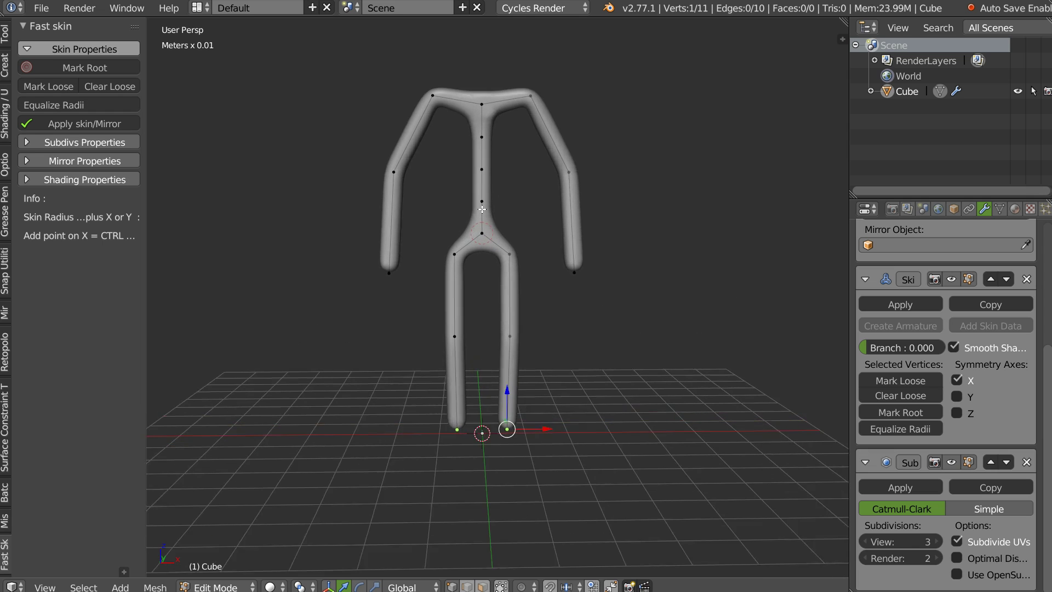
pyautogui.keyDown('ctrl'); pyautogui.moveTo(443, 246); pyautogui.dragTo(503, 143); pyautogui.keyUp('ctrl')
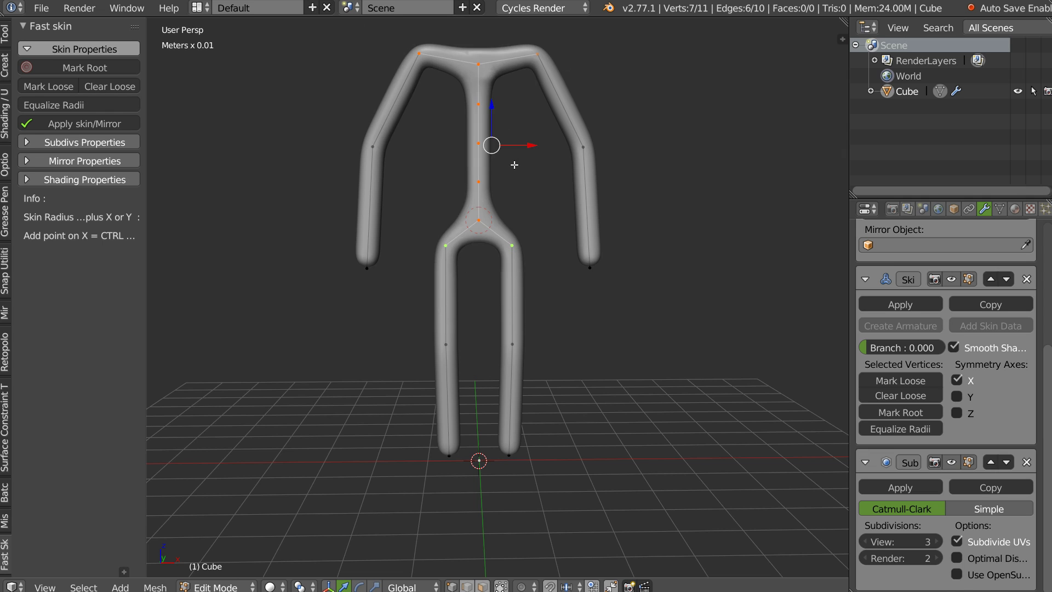
# - Enlarge the skin radius of the torso and pelvis vertices for thicker hips
pyautogui.hotkey('ctrl', 'a')
pyautogui.click(551, 171)
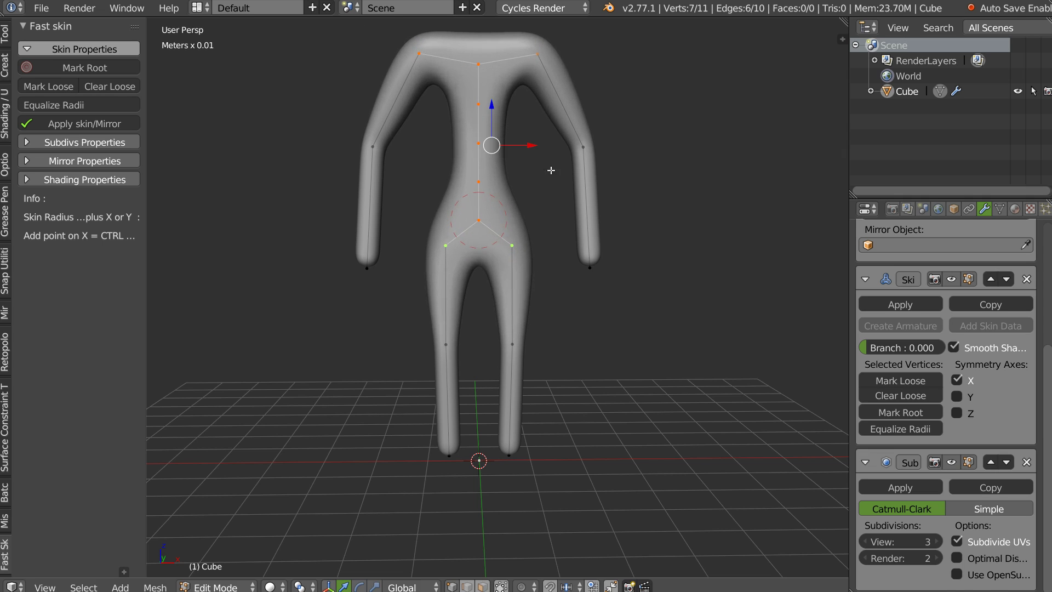
pyautogui.moveTo(551, 171); pyautogui.dragTo(492, 219, button='middle')
pyautogui.rightClick(481, 256)
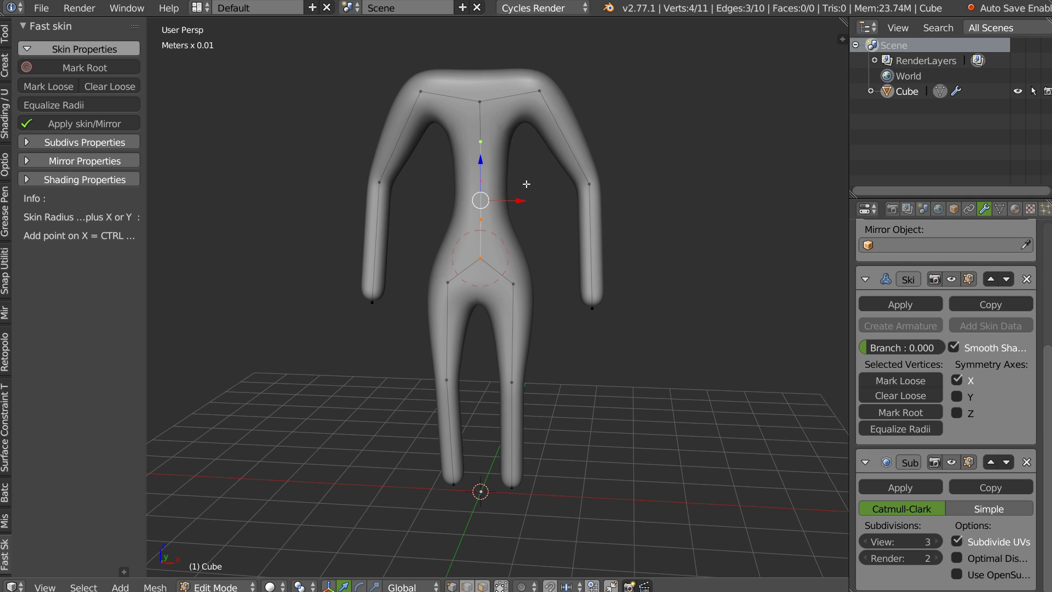
pyautogui.hotkey('ctrl', 'a')
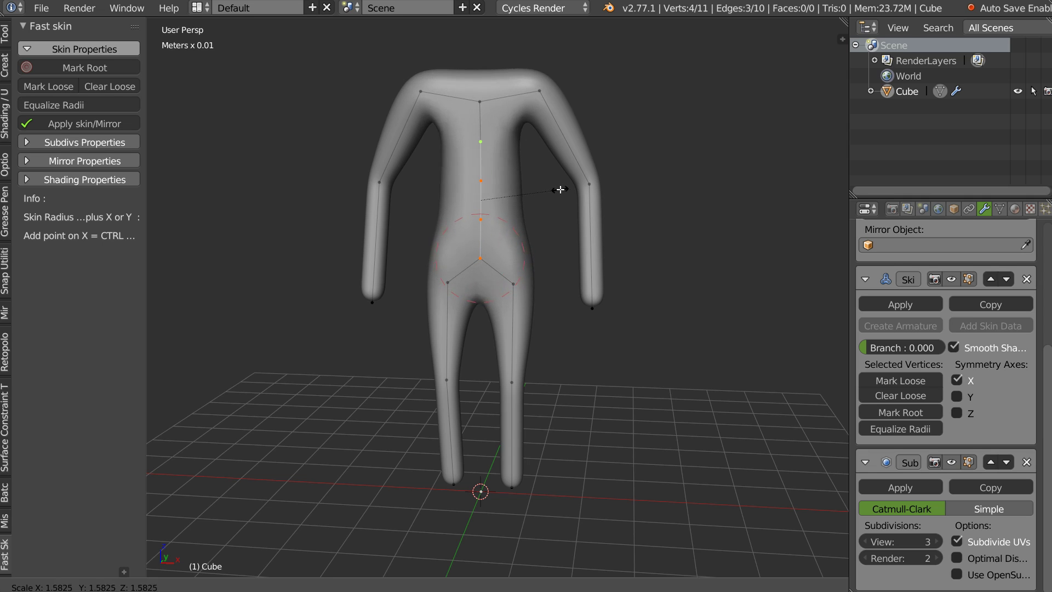
pyautogui.click(560, 190)
# - Move the shoulder vertices down and inward and narrow the neck's skin radius
pyautogui.moveTo(498, 171); pyautogui.dragTo(509, 148, button='middle')
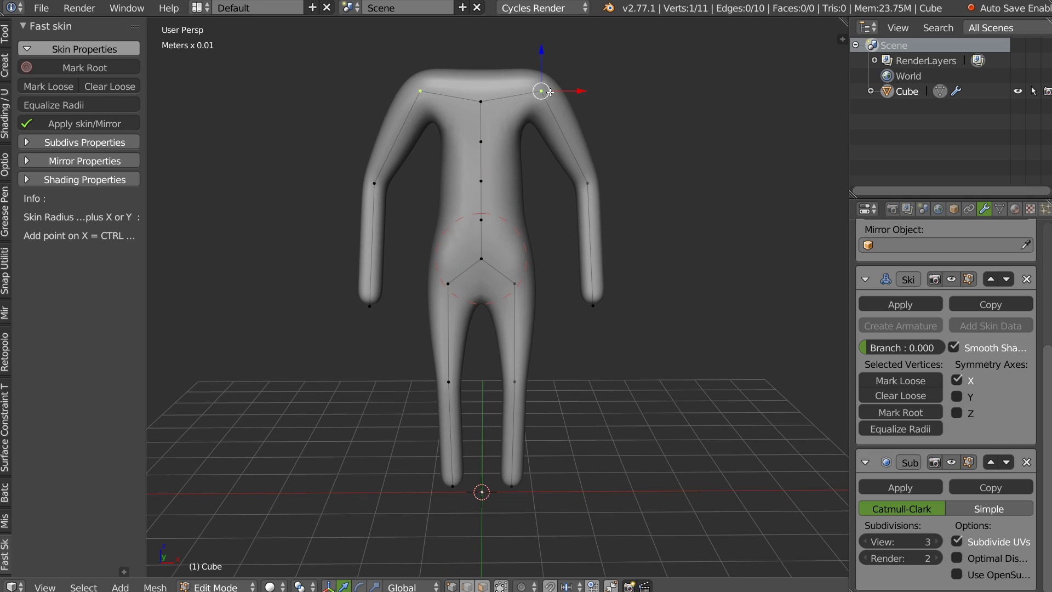
pyautogui.press('g')
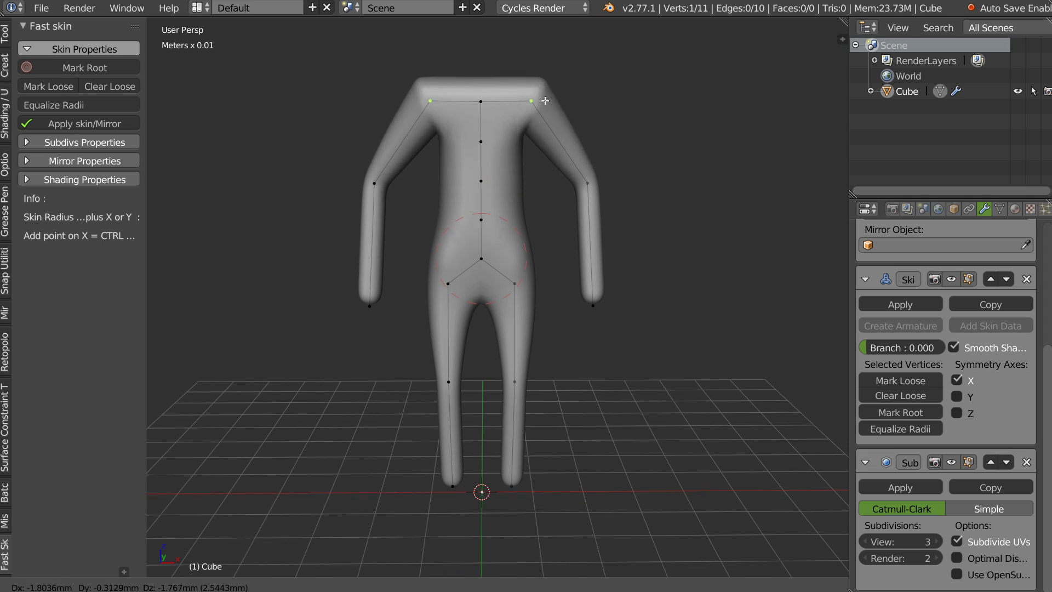
pyautogui.click(549, 108)
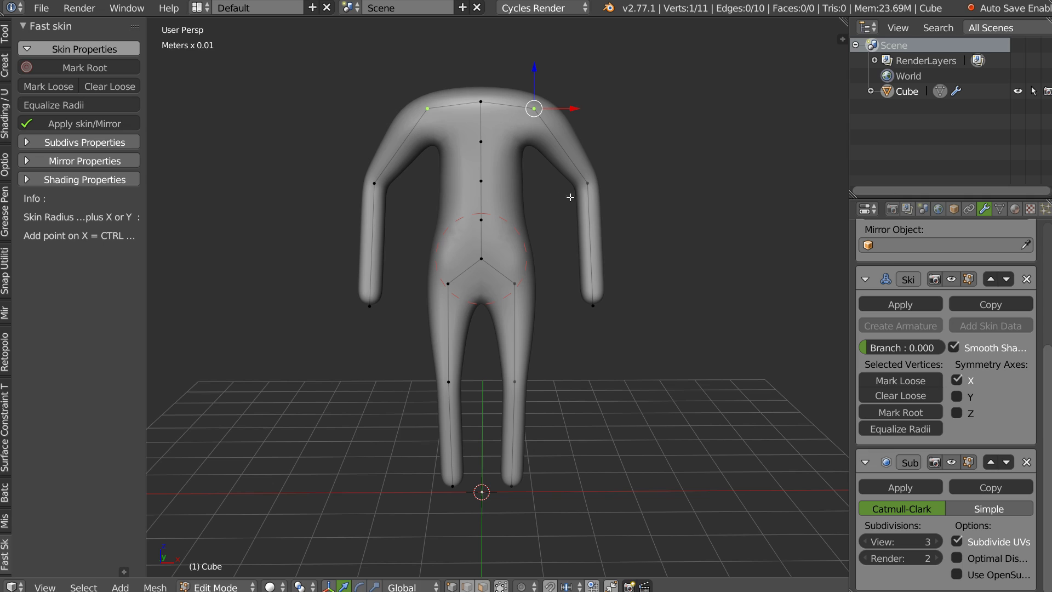
pyautogui.hotkey('ctrl', 'a')
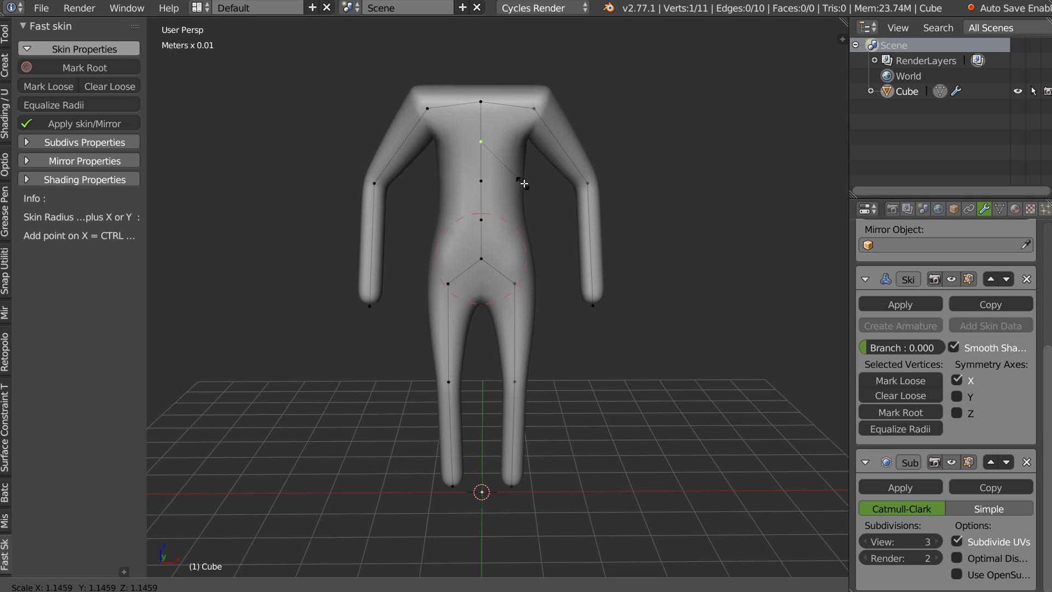
pyautogui.click(518, 176)
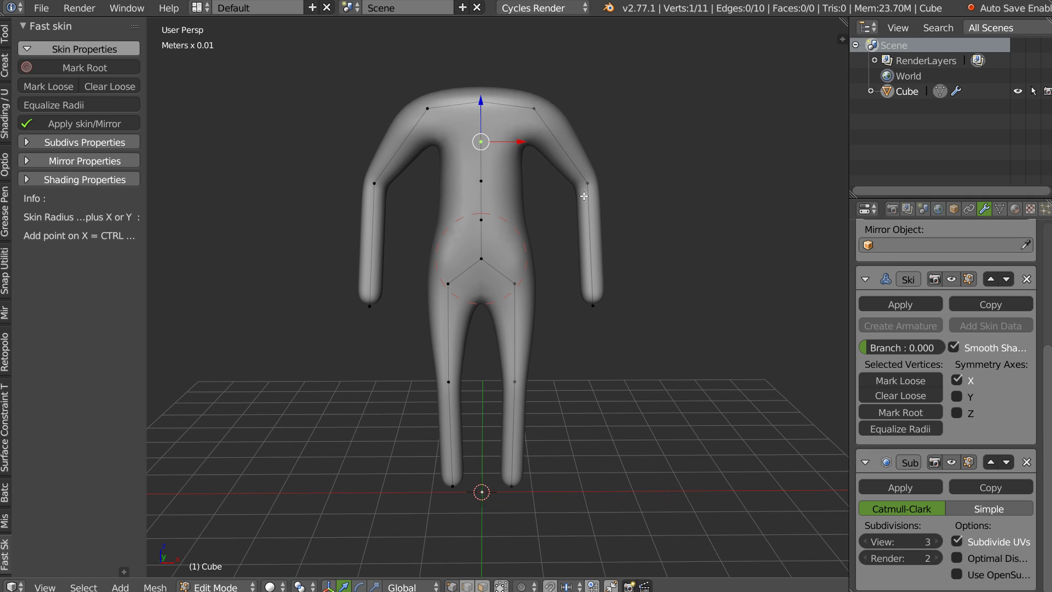
# - Select both elbow vertices and try thickening the arms, cancelling the change
pyautogui.moveTo(584, 196); pyautogui.dragTo(587, 204, button='right')
pyautogui.hotkey('ctrl', 'a')
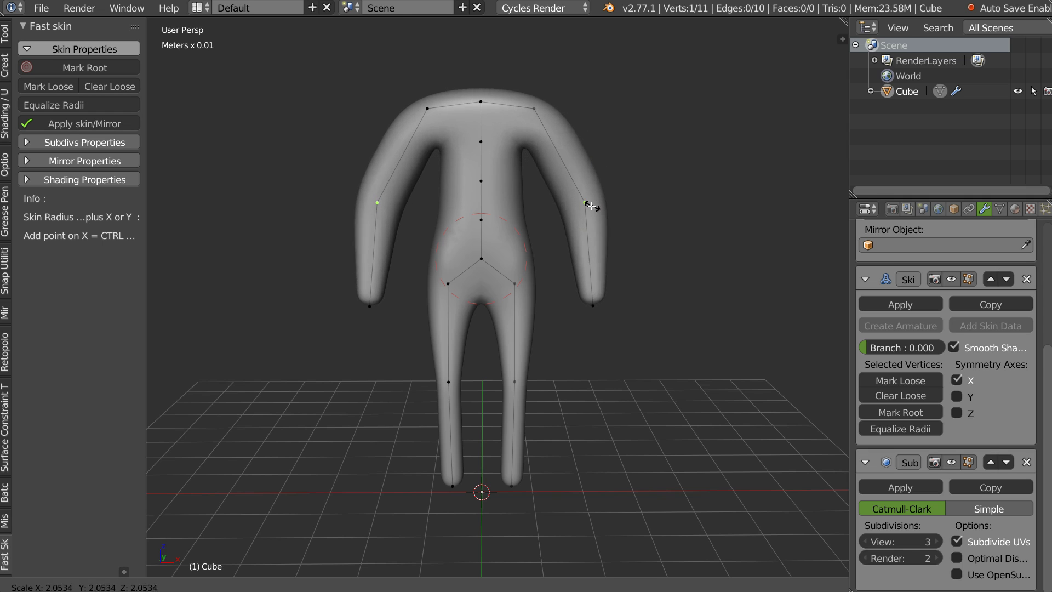
pyautogui.rightClick(591, 206)
pyautogui.moveTo(590, 208); pyautogui.dragTo(581, 252, button='middle')
# - Extrude two vertices straight up along Z from the neck to start the head
pyautogui.rightClick(487, 157)
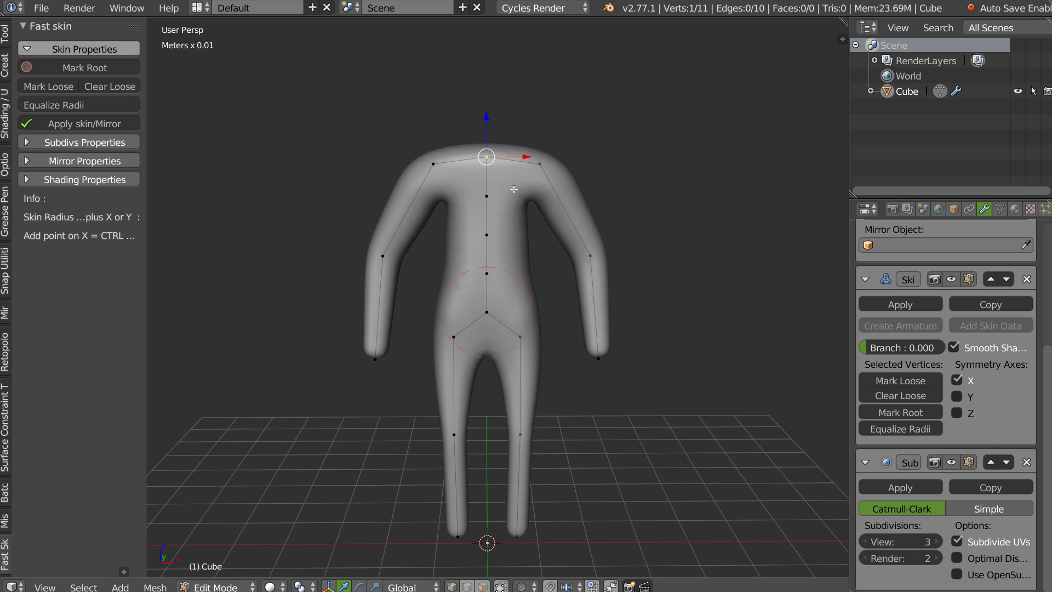
pyautogui.moveTo(513, 189); pyautogui.dragTo(493, 222, button='middle')
pyautogui.press('e')
pyautogui.press('z')
pyautogui.click(458, 118)
pyautogui.press('e')
pyautogui.press('z')
pyautogui.click(453, 65)
# - Lower the top head vertex, extrude more head vertices and enlarge the head's skin radius
pyautogui.moveTo(473, 110)
pyautogui.mouseDown(button='middle')
pyautogui.moveTo(509, 131)
pyautogui.moveTo(485, 91)
pyautogui.mouseUp(button='middle')
pyautogui.rightClick(487, 93)
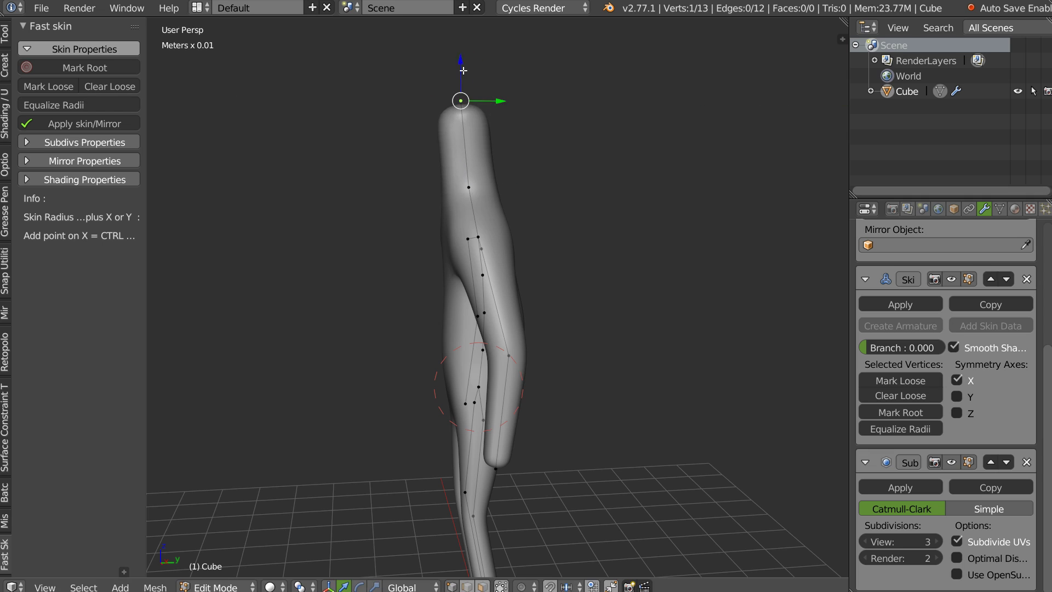
pyautogui.moveTo(463, 70); pyautogui.dragTo(458, 89)
pyautogui.press('e')
pyautogui.click(456, 83)
pyautogui.hotkey('ctrl', 'a')
pyautogui.click(539, 122)
pyautogui.moveTo(540, 122); pyautogui.dragTo(480, 180, button='middle')
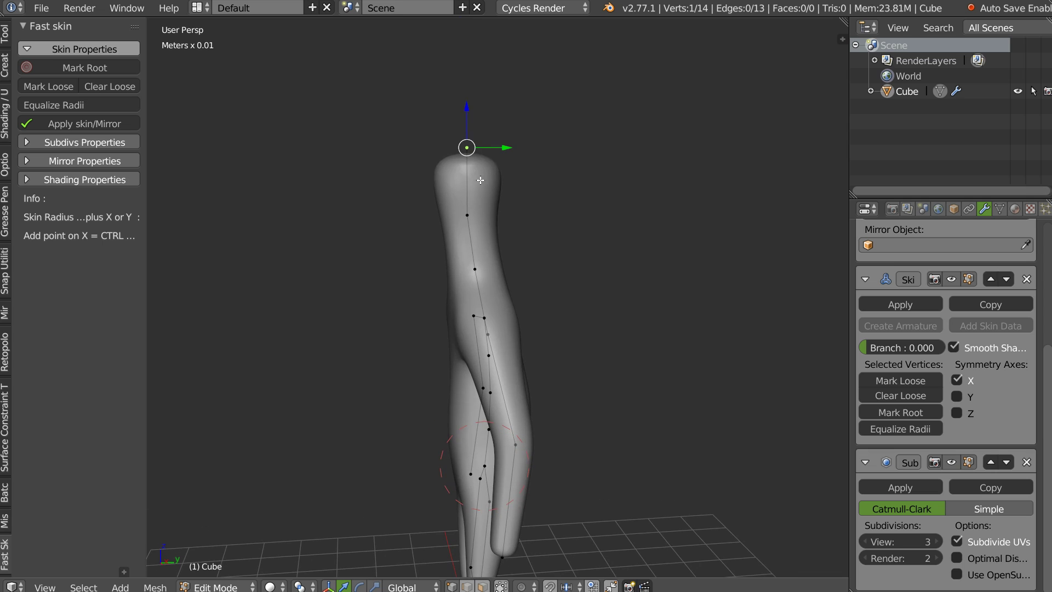
pyautogui.press('e')
pyautogui.click(478, 124)
# - Lower the top head vertices to shorten the head
pyautogui.moveTo(479, 123)
pyautogui.mouseDown(button='middle')
pyautogui.moveTo(531, 170)
pyautogui.moveTo(478, 182)
pyautogui.mouseUp(button='middle')
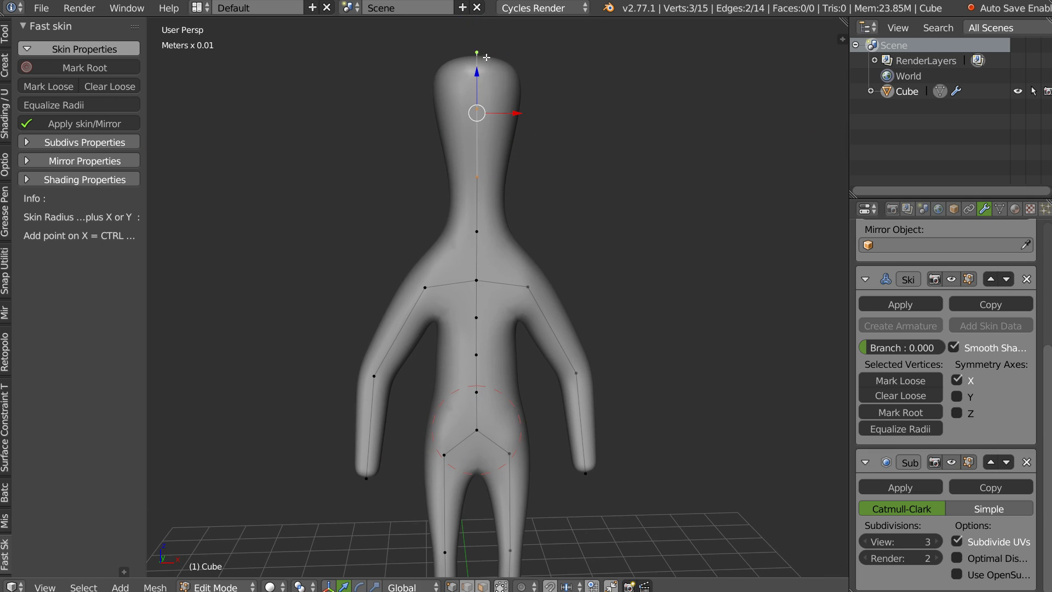
pyautogui.moveTo(476, 72); pyautogui.dragTo(477, 172)
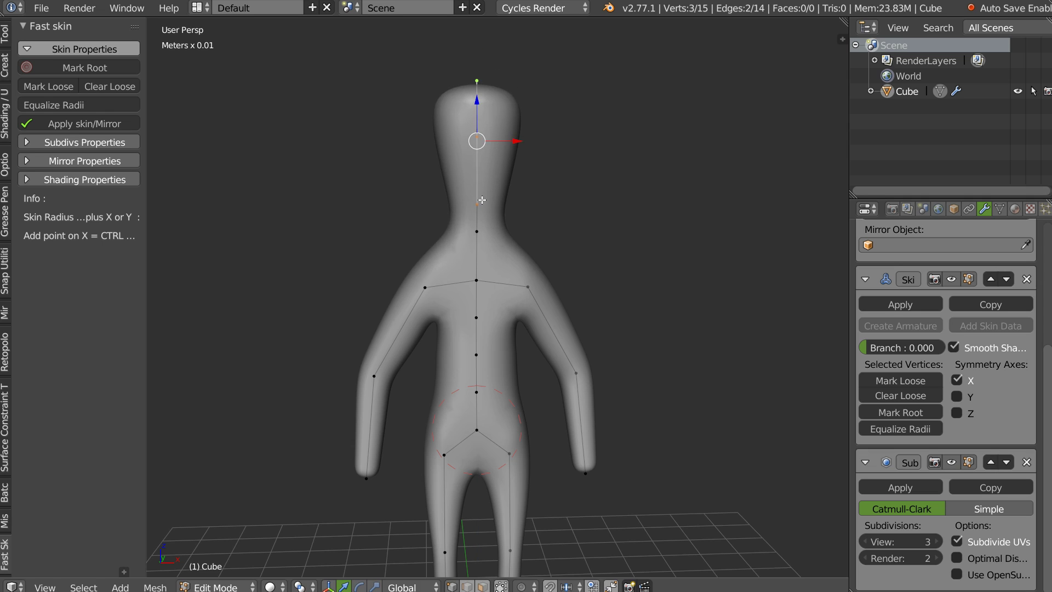
pyautogui.moveTo(476, 69)
pyautogui.mouseDown(button='middle')
pyautogui.moveTo(478, 178)
pyautogui.moveTo(341, 169)
pyautogui.moveTo(517, 169)
pyautogui.moveTo(411, 180)
pyautogui.mouseUp(button='middle')
pyautogui.scroll(4, 474, 156)
# - Reshape the shoulder and shift an arm vertex along the Y axis
pyautogui.rightClick(414, 158)
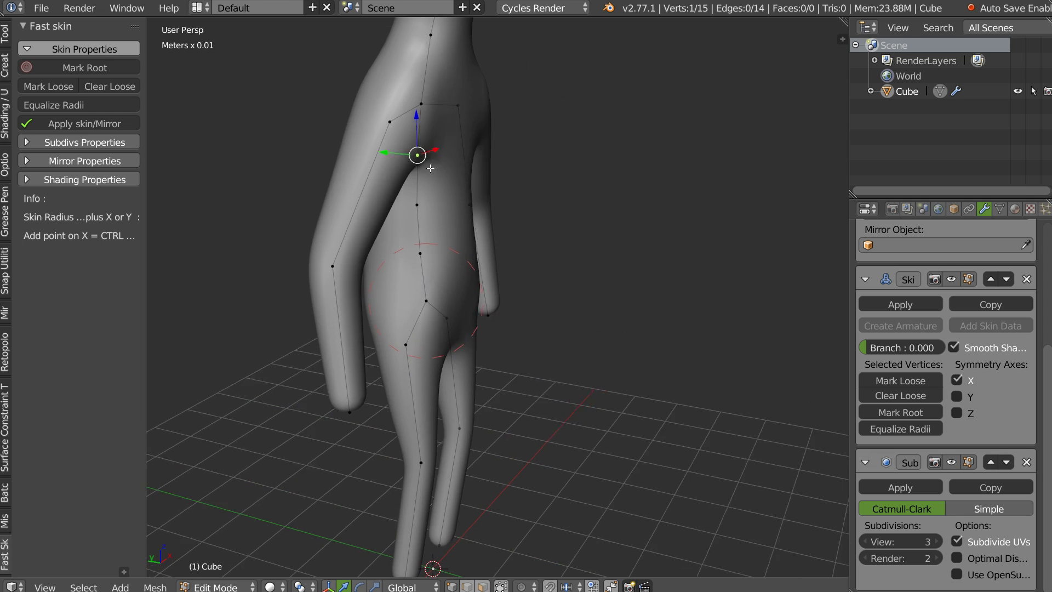
pyautogui.press('g')
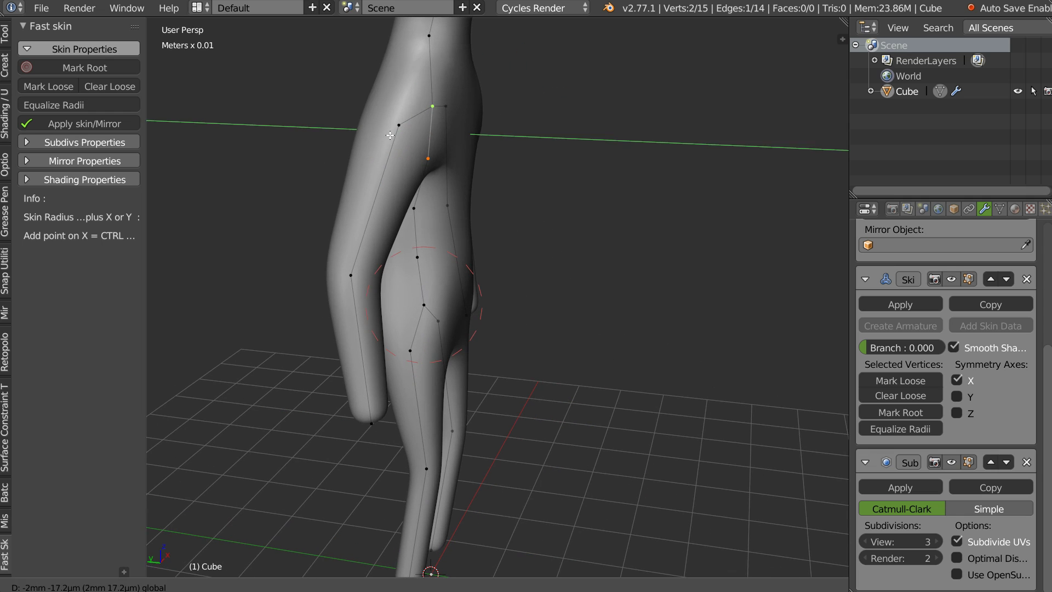
pyautogui.click(404, 141)
pyautogui.rightClick(437, 101)
pyautogui.moveTo(437, 101); pyautogui.dragTo(417, 104, button='middle')
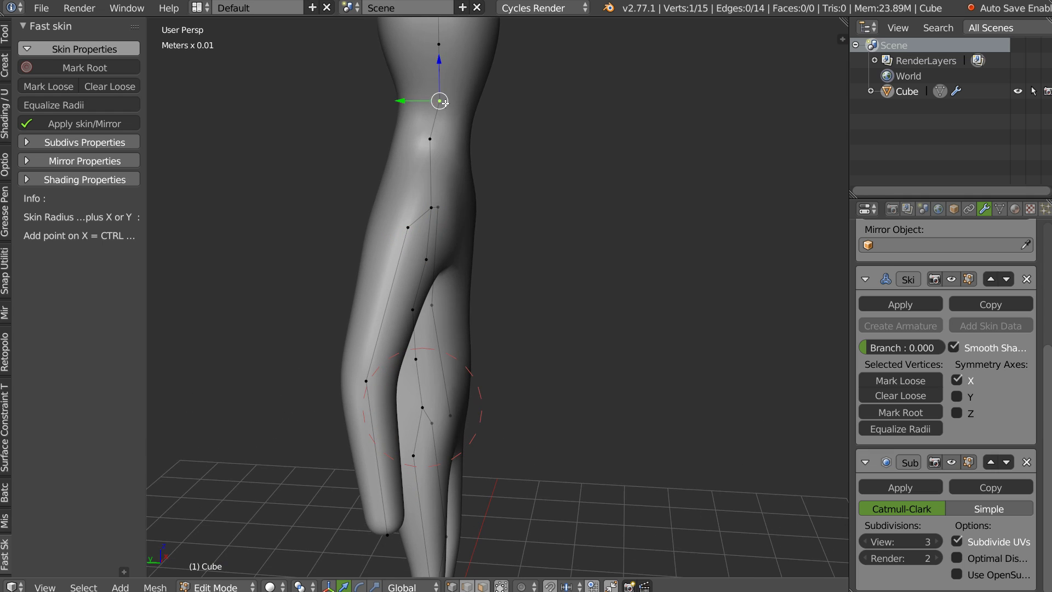
pyautogui.press('g')
pyautogui.press('y')
pyautogui.click(396, 103)
pyautogui.press('g')
pyautogui.click(422, 137)
# - Reposition the hand-end vertex of the arm
pyautogui.moveTo(422, 137)
pyautogui.mouseDown(button='middle')
pyautogui.moveTo(499, 115)
pyautogui.moveTo(587, 215)
pyautogui.moveTo(584, 314)
pyautogui.moveTo(577, 253)
pyautogui.mouseUp(button='middle')
pyautogui.scroll(-5, 499, 115)
pyautogui.scroll(2, 587, 215)
pyautogui.scroll(2, 586, 215)
pyautogui.rightClick(584, 318)
pyautogui.press('g')
pyautogui.click(578, 314)
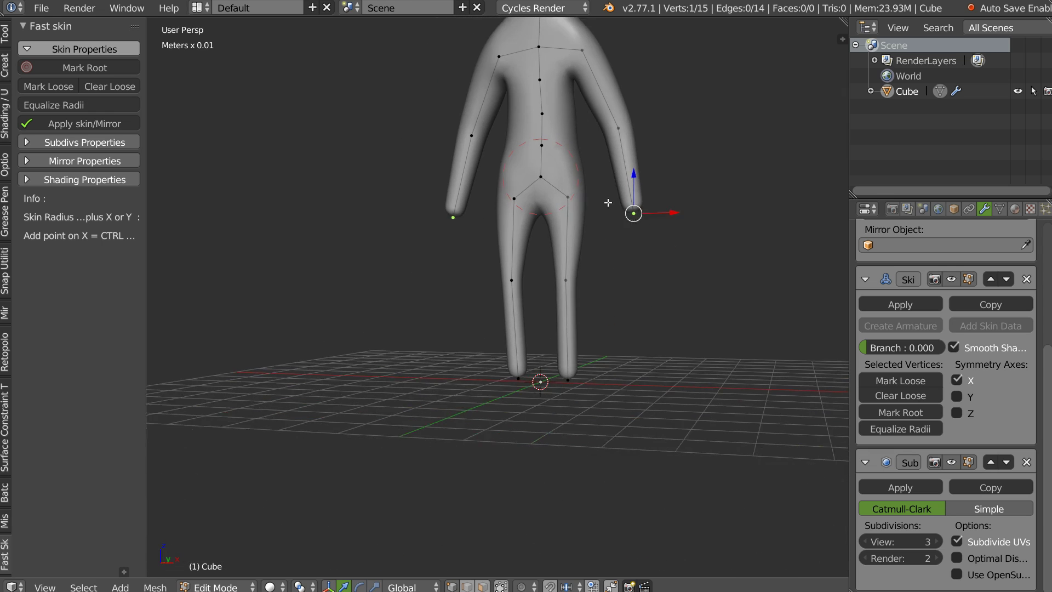
# - Switch from edit mode to object mode to view the smooth humanoid
pyautogui.scroll(3, 576, 254)
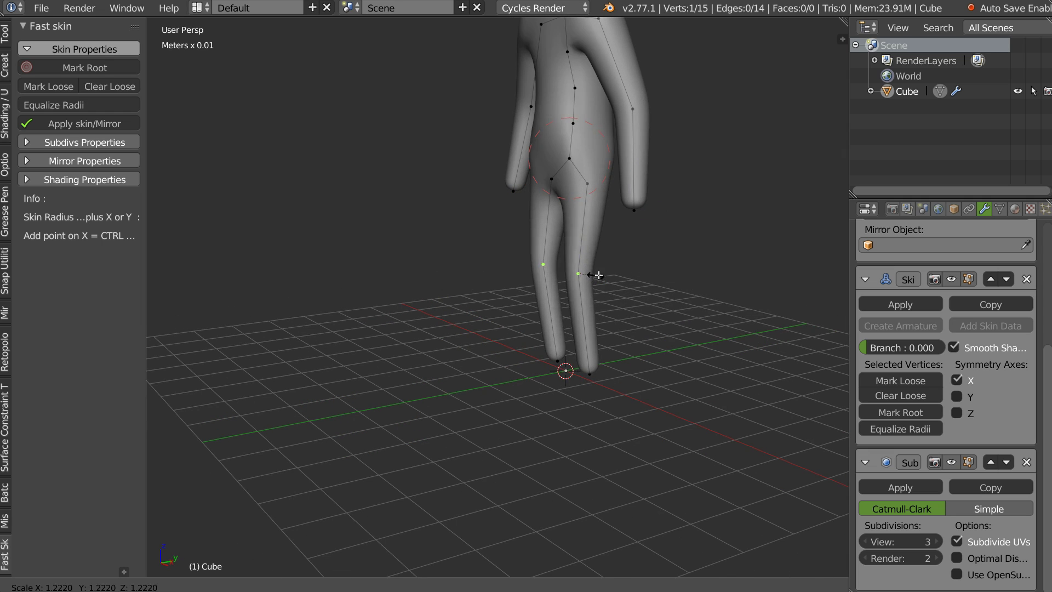
pyautogui.moveTo(604, 256)
pyautogui.mouseDown(button='middle')
pyautogui.moveTo(596, 309)
pyautogui.moveTo(546, 284)
pyautogui.mouseUp(button='middle')
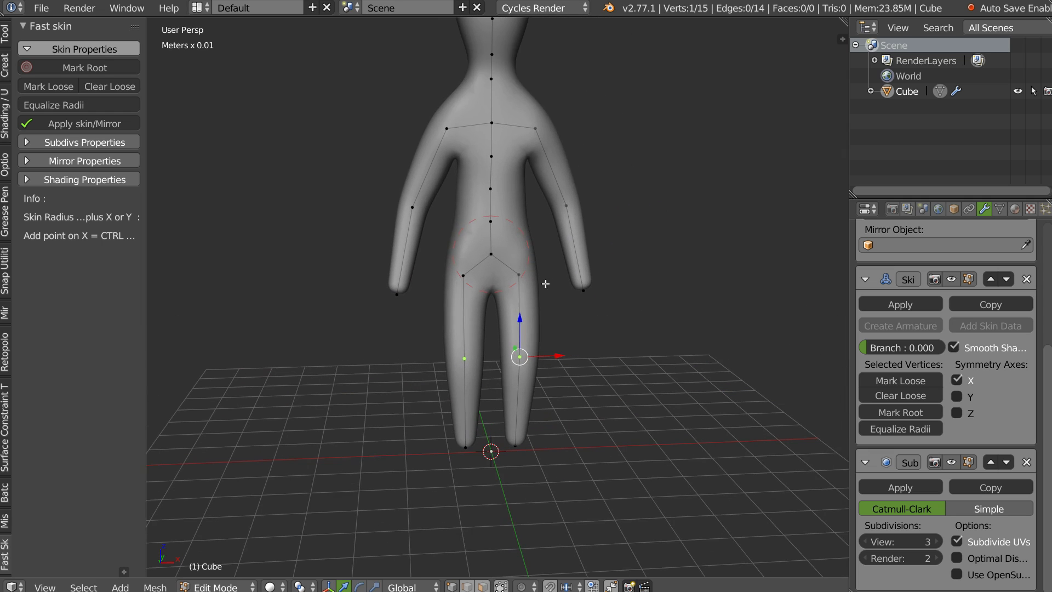
pyautogui.moveTo(562, 231); pyautogui.dragTo(561, 257, button='middle')
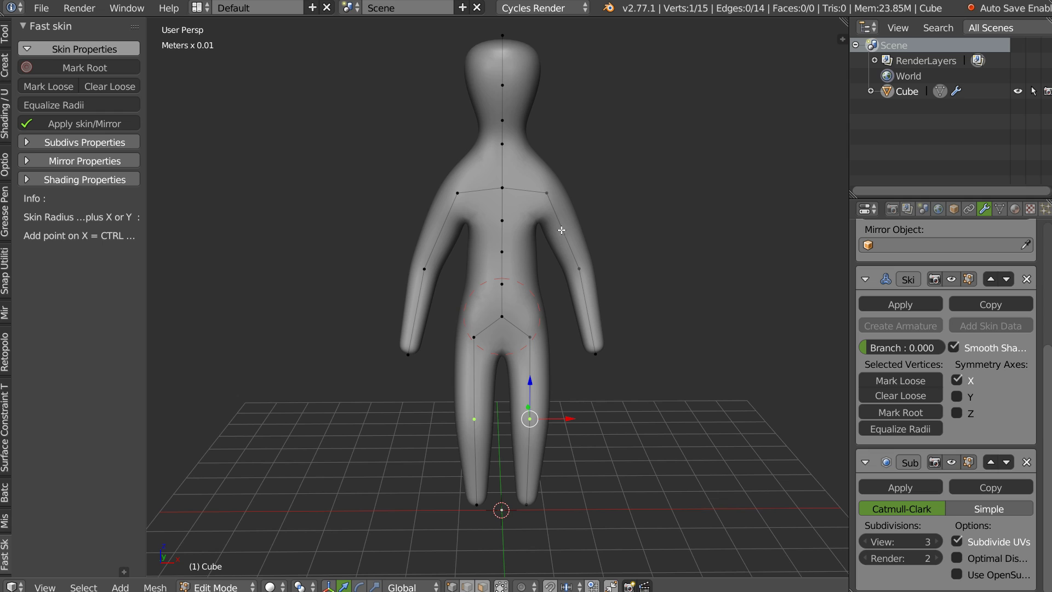
pyautogui.press('Tab')
pyautogui.click(551, 170)
pyautogui.moveTo(548, 172)
pyautogui.mouseDown(button='middle')
pyautogui.moveTo(473, 226)
pyautogui.moveTo(537, 235)
pyautogui.moveTo(498, 149)
pyautogui.mouseUp(button='middle')
# - Turn on wireframe shading and inspect the legs from a close side view
pyautogui.press('z')
pyautogui.click(581, 231)
pyautogui.scroll(3, 522, 200)
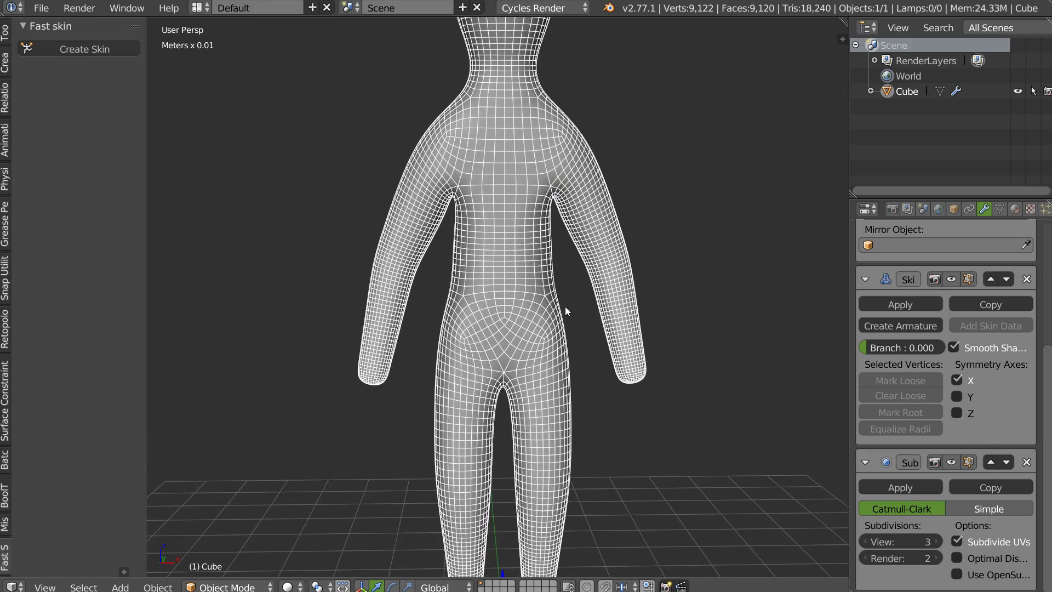
pyautogui.scroll(-2, 565, 310)
pyautogui.moveTo(564, 310)
pyautogui.mouseDown(button='middle')
pyautogui.moveTo(347, 228)
pyautogui.moveTo(509, 238)
pyautogui.moveTo(527, 235)
pyautogui.moveTo(482, 240)
pyautogui.moveTo(608, 196)
pyautogui.moveTo(541, 235)
pyautogui.moveTo(554, 223)
pyautogui.moveTo(500, 229)
pyautogui.moveTo(592, 148)
pyautogui.mouseUp(button='middle')
pyautogui.scroll(2, 347, 228)
pyautogui.scroll(-2, 482, 240)
pyautogui.scroll(1, 552, 222)
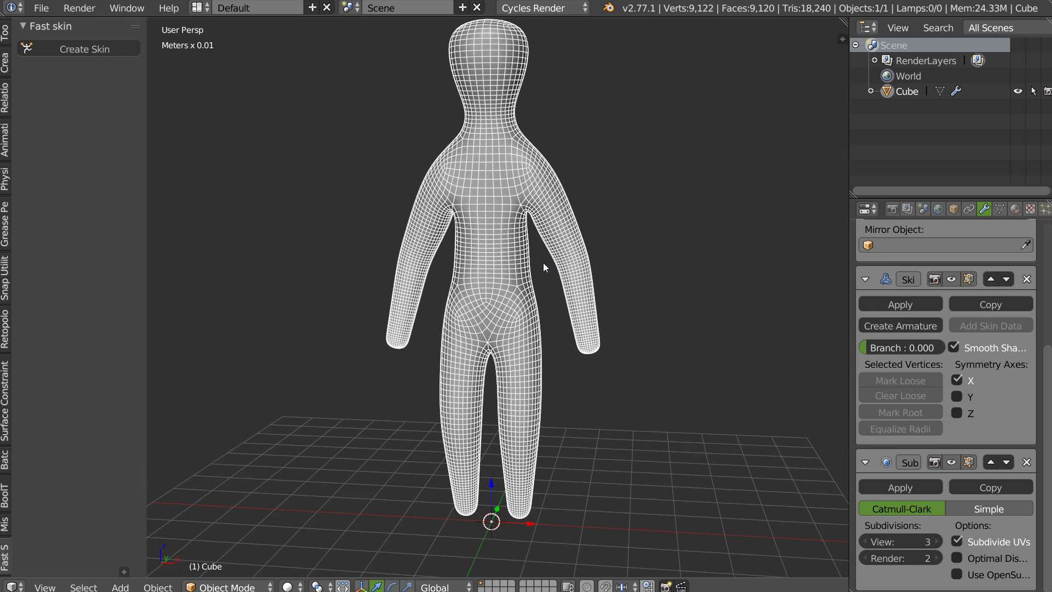
# - Apply Skin/Mirror from the Fast Skin panel and return to object mode to inspect the mesh
pyautogui.press('Tab')
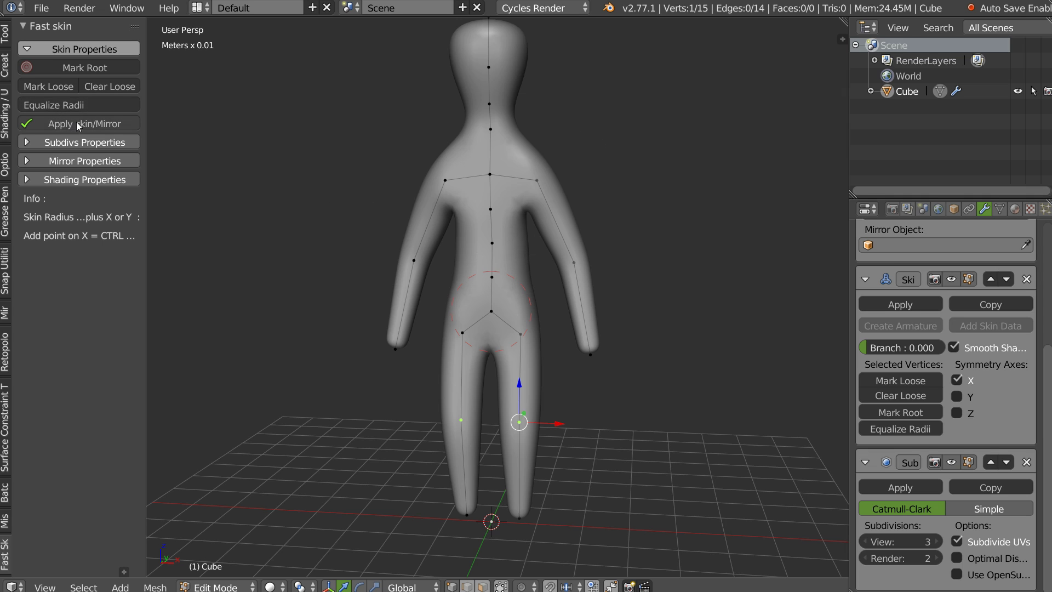
pyautogui.click(86, 124)
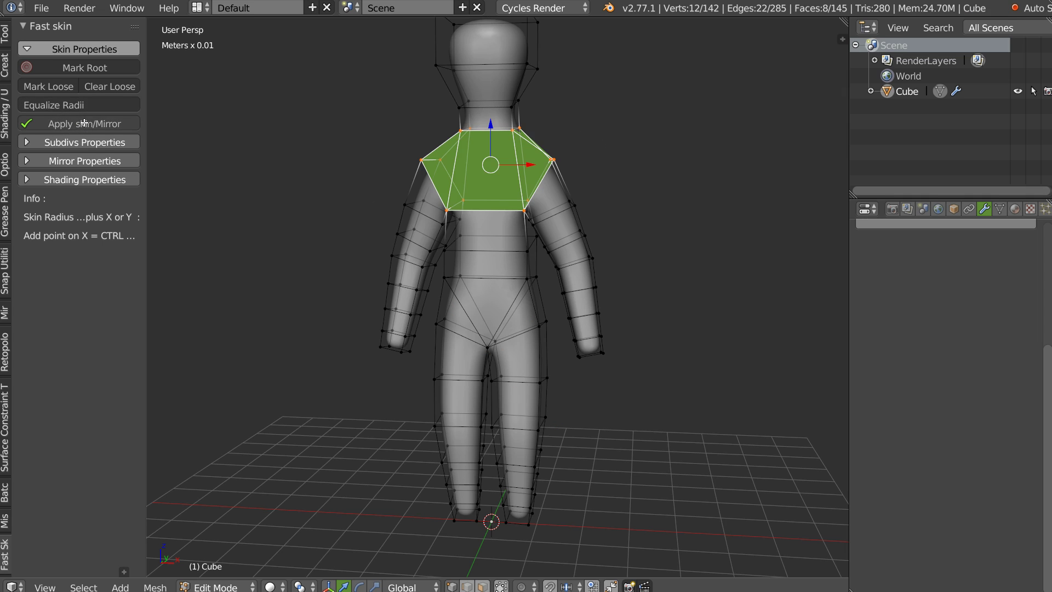
pyautogui.moveTo(483, 299); pyautogui.dragTo(487, 301, button='middle')
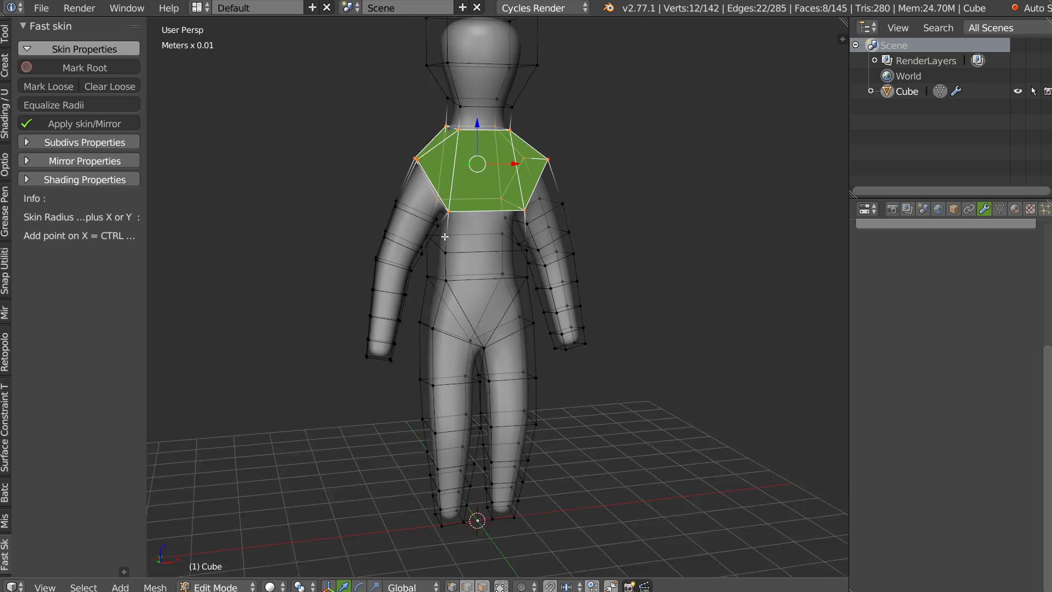
pyautogui.press('Tab')
pyautogui.moveTo(487, 215); pyautogui.dragTo(490, 254, button='middle')
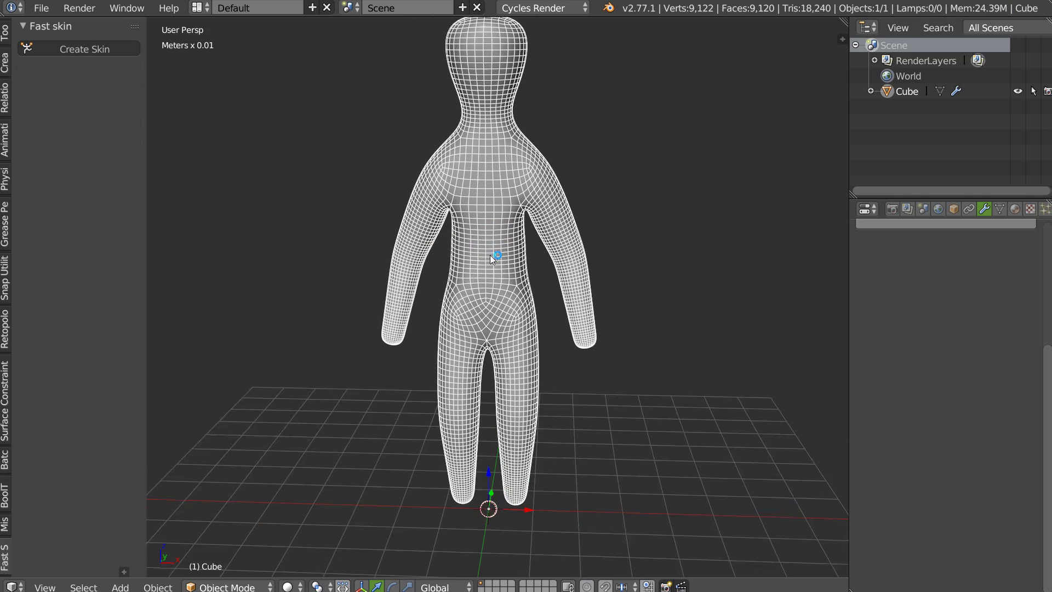
pyautogui.scroll(5, 931, 354)
pyautogui.moveTo(585, 234)
pyautogui.mouseDown(button='middle')
pyautogui.moveTo(437, 233)
pyautogui.moveTo(543, 248)
pyautogui.moveTo(501, 236)
pyautogui.moveTo(481, 259)
pyautogui.mouseUp(button='middle')
pyautogui.scroll(2, 502, 234)
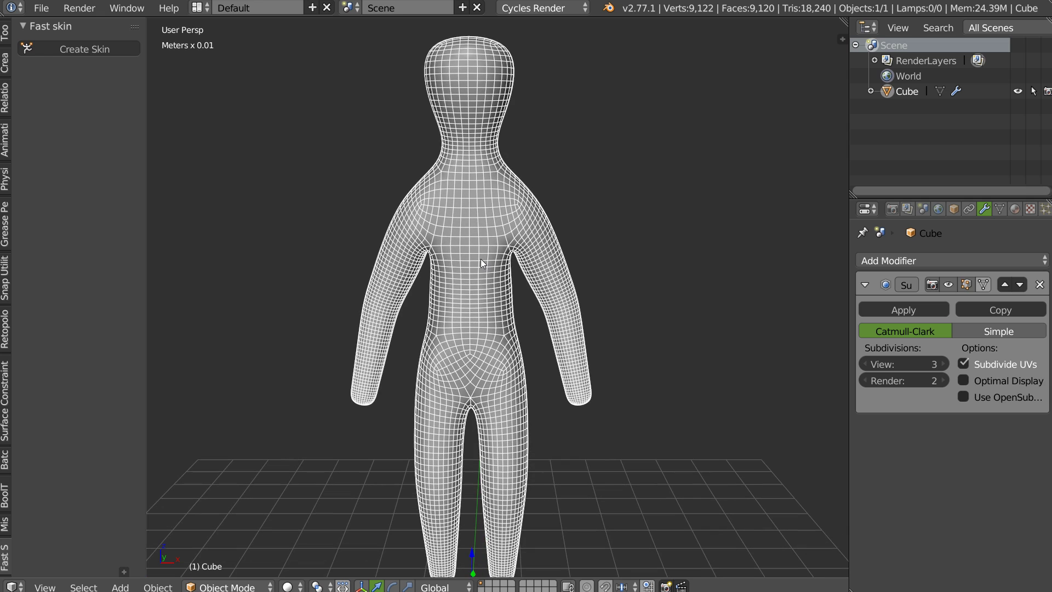
# - Enter Sculpt Mode and switch dynamic topology on, then off again
pyautogui.press('Tab')
pyautogui.click(581, 201)
pyautogui.press('w')
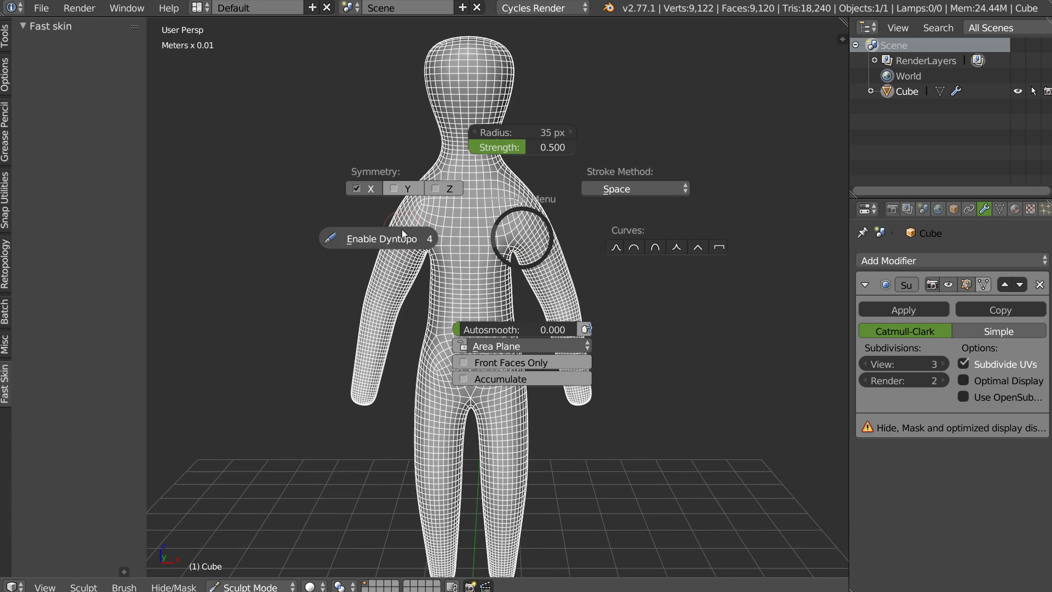
pyautogui.click(405, 239)
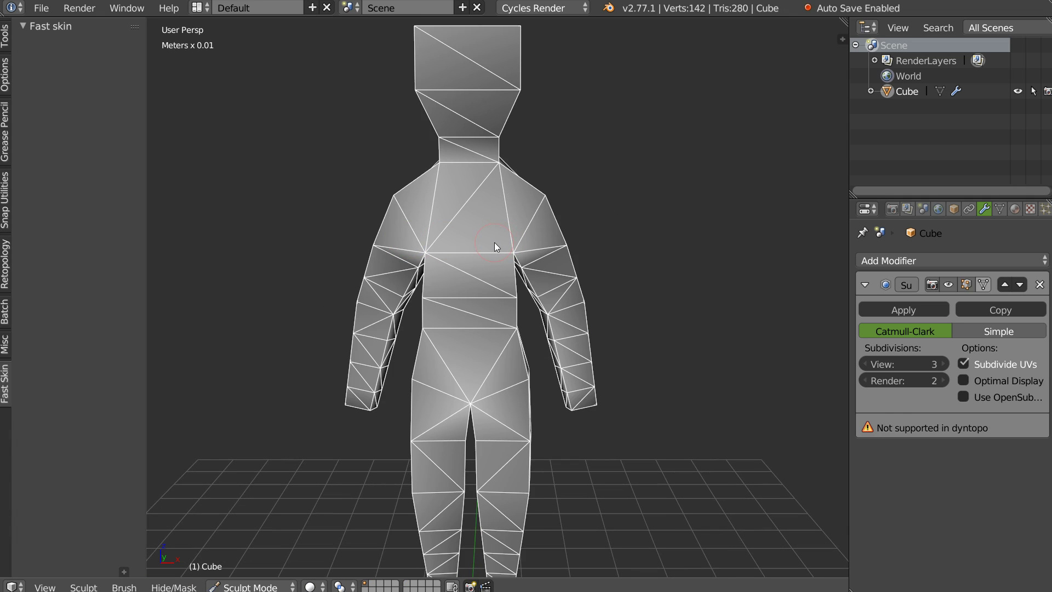
pyautogui.hotkey('ctrl', 'd')
pyautogui.moveTo(521, 252); pyautogui.dragTo(503, 235, button='middle')
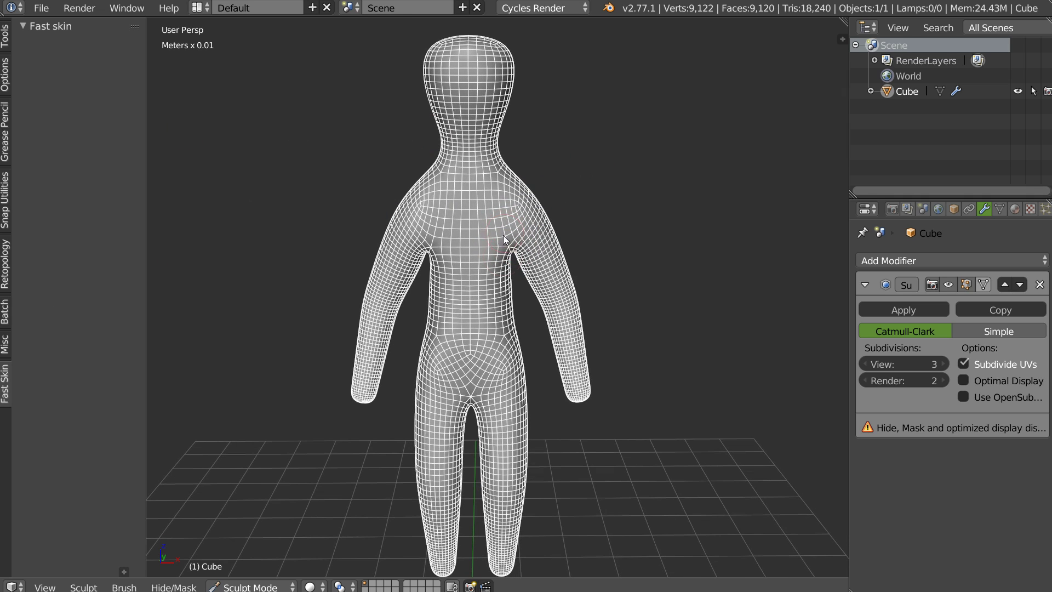
# - Toggle Dyntopo on and off twice more, keeping 30% detail size and ending disabled
pyautogui.press('w')
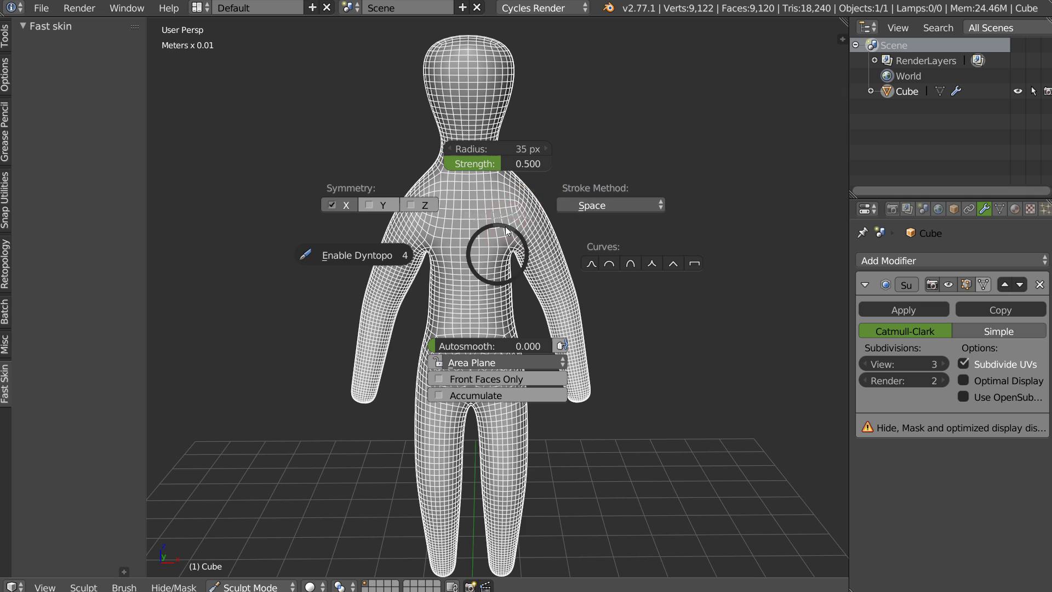
pyautogui.click(363, 250)
pyautogui.press('w')
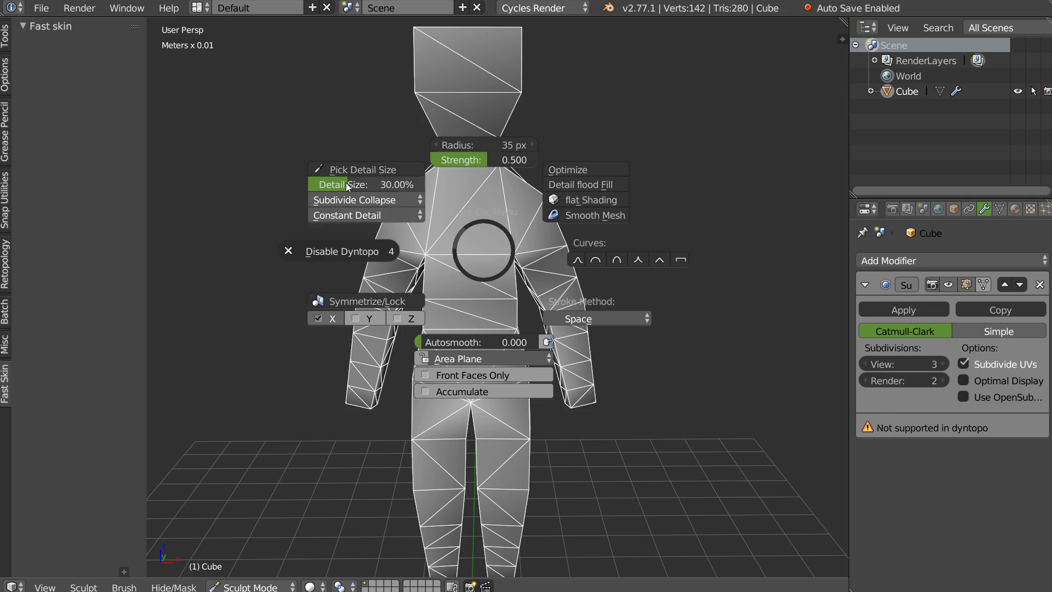
pyautogui.press('Return')
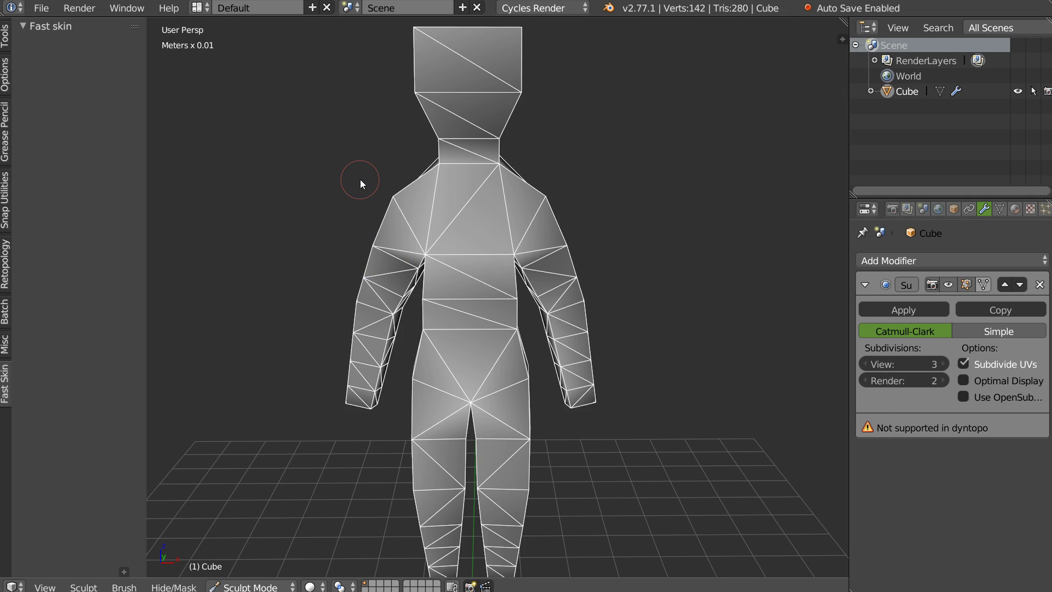
pyautogui.hotkey('ctrl', 'd')
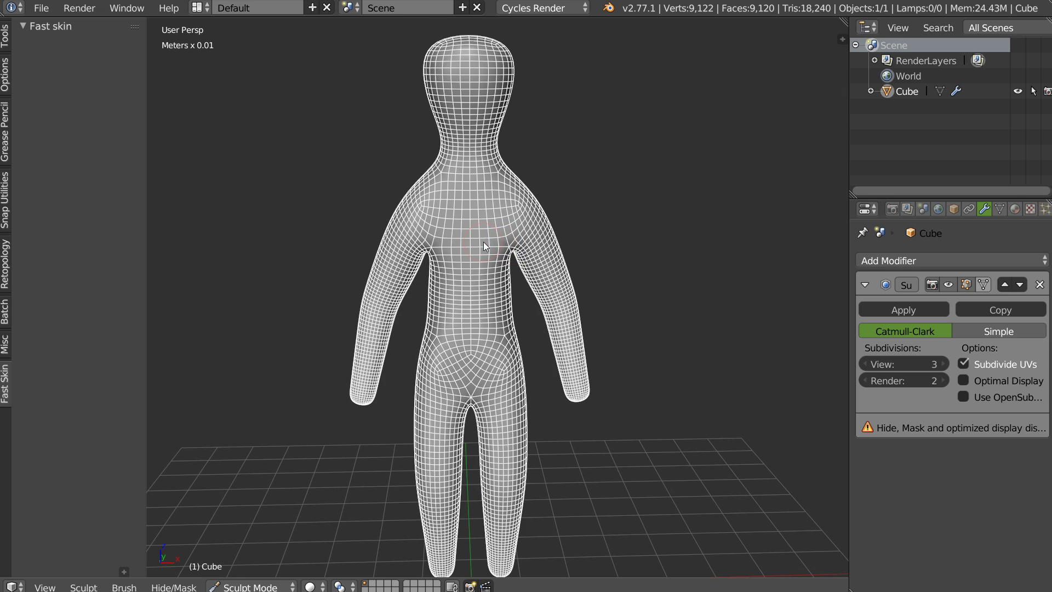
pyautogui.press('w')
pyautogui.click(365, 242)
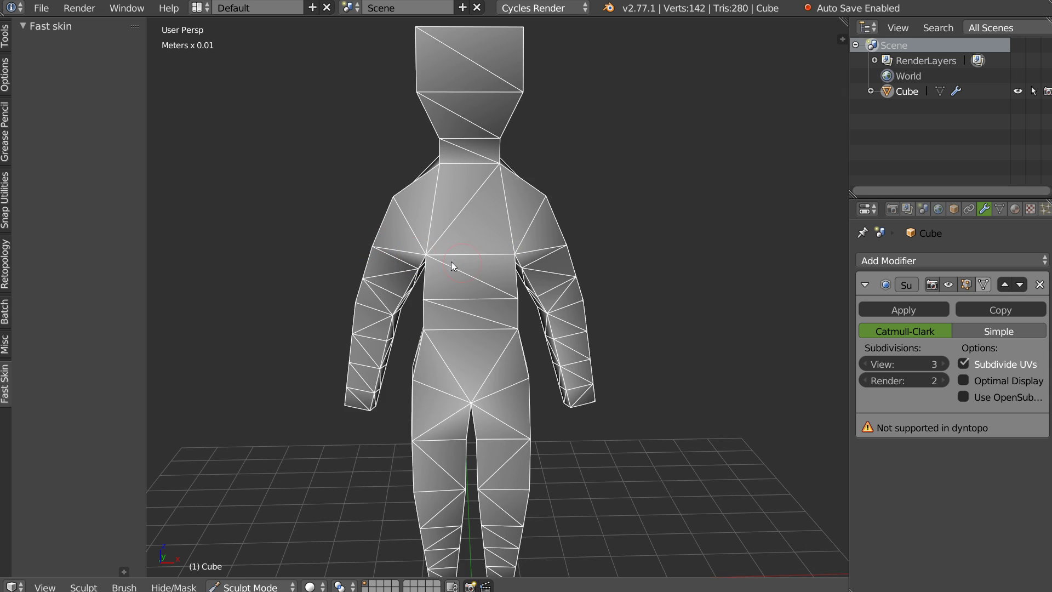
pyautogui.hotkey('ctrl', 'd')
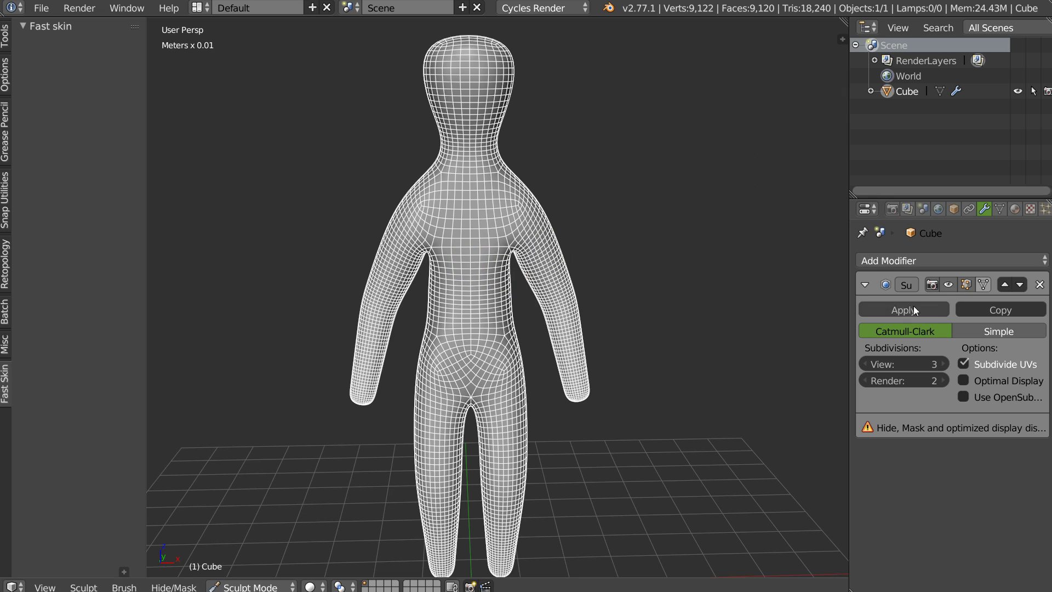
# - Apply the Subdivision Surface modifier and enable dynamic topology
pyautogui.click(904, 308)
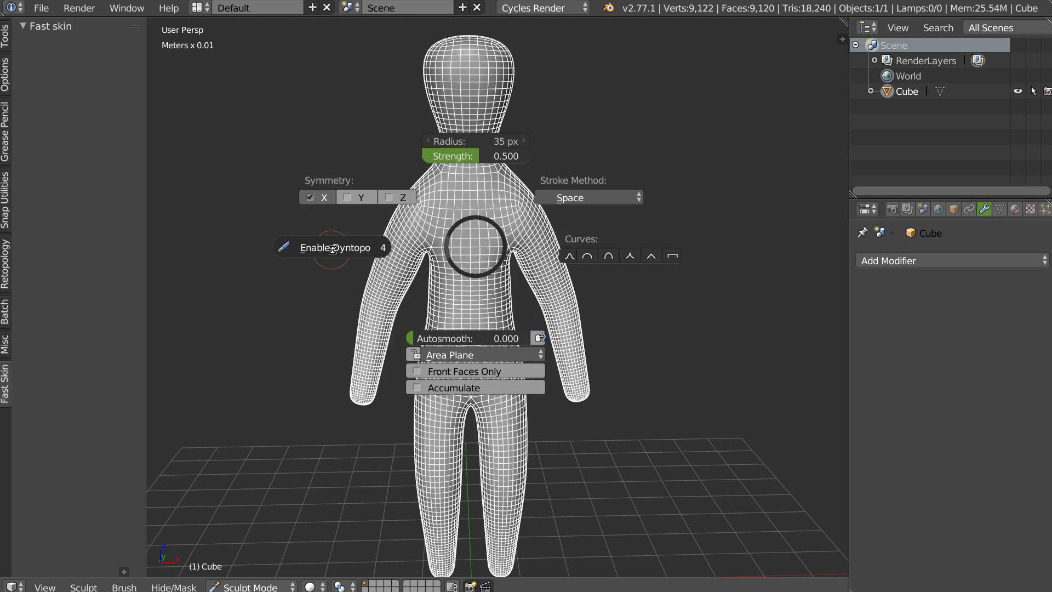
pyautogui.click(348, 252)
pyautogui.moveTo(384, 247); pyautogui.dragTo(464, 235, button='middle')
# - Set the dynamic topology Detail Size to 20.06%
pyautogui.press('w')
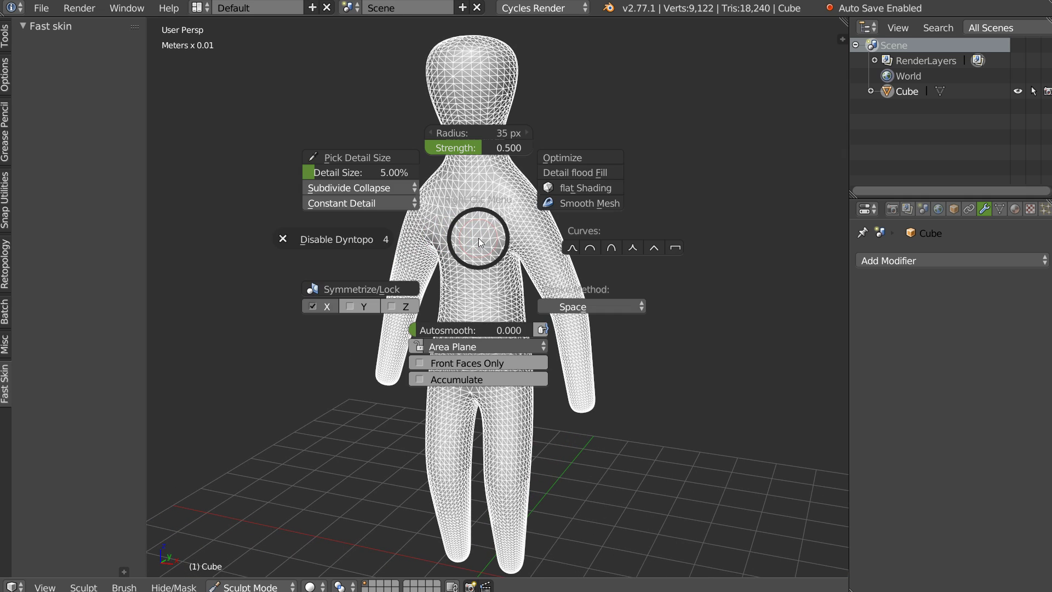
pyautogui.press('w')
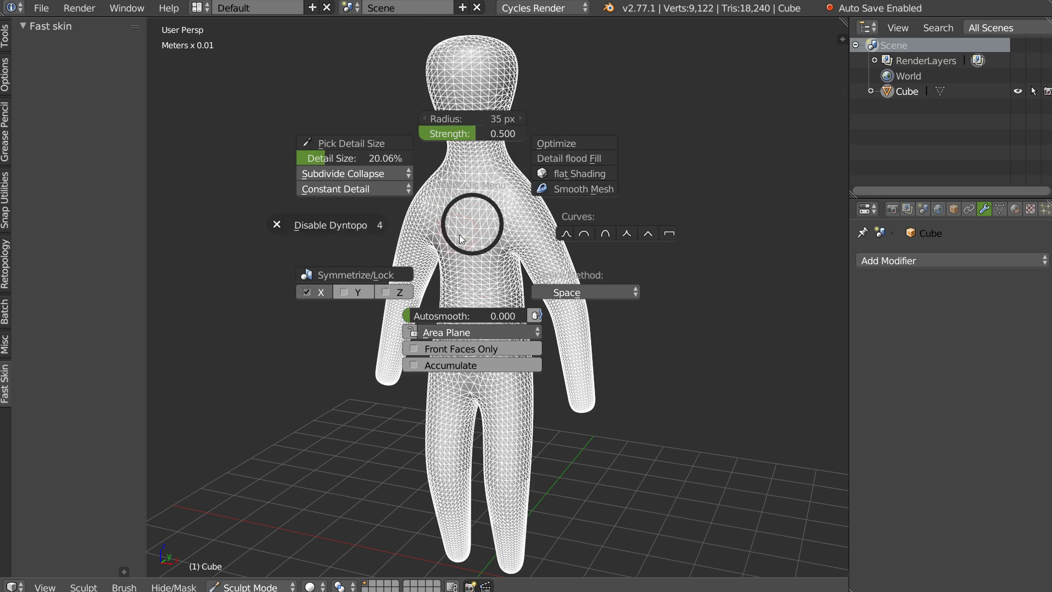
pyautogui.click(459, 235)
pyautogui.scroll(3, 487, 234)
pyautogui.scroll(2, 485, 214)
pyautogui.scroll(-3, 486, 200)
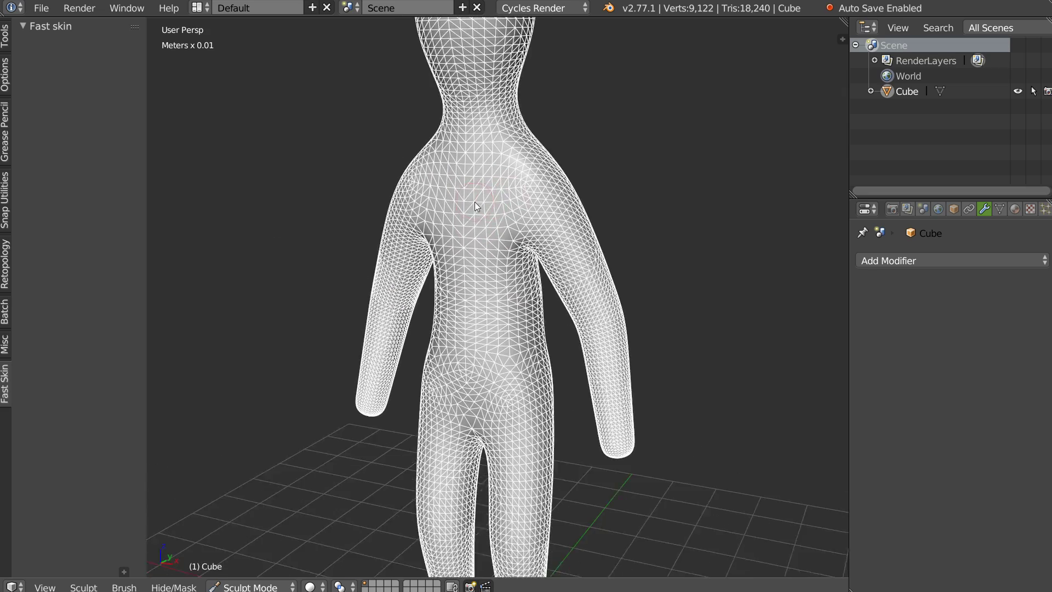
pyautogui.scroll(-3, 494, 225)
pyautogui.press('w')
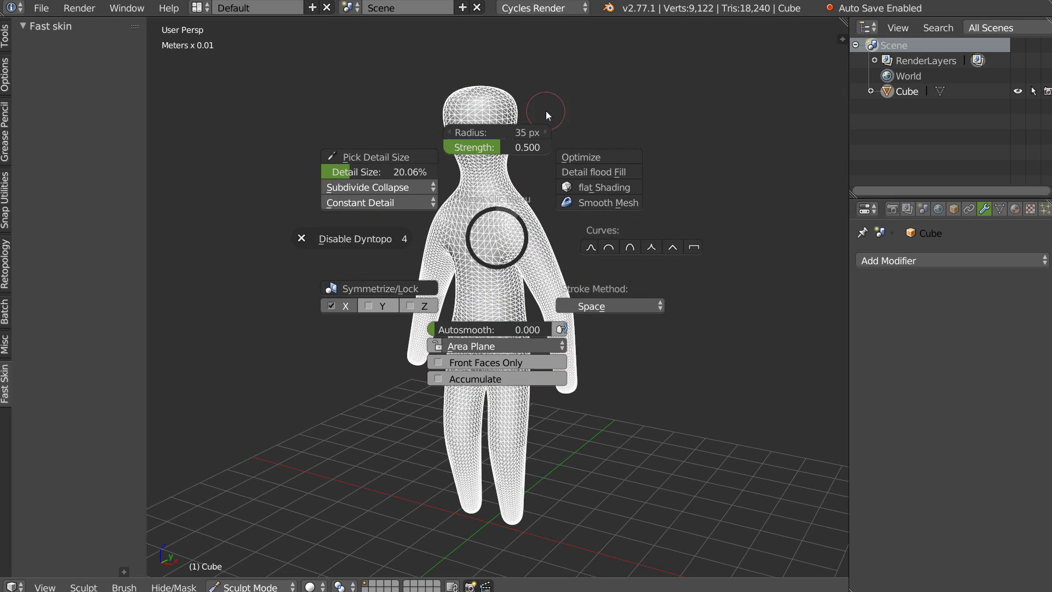
# - Close the dynamic topology settings, pick a sculpt brush and set its strength to 0.575
pyautogui.press('Escape')
pyautogui.moveTo(528, 162)
pyautogui.mouseDown(button='middle')
pyautogui.moveTo(477, 213)
pyautogui.moveTo(412, 212)
pyautogui.moveTo(445, 228)
pyautogui.moveTo(498, 192)
pyautogui.mouseUp(button='middle')
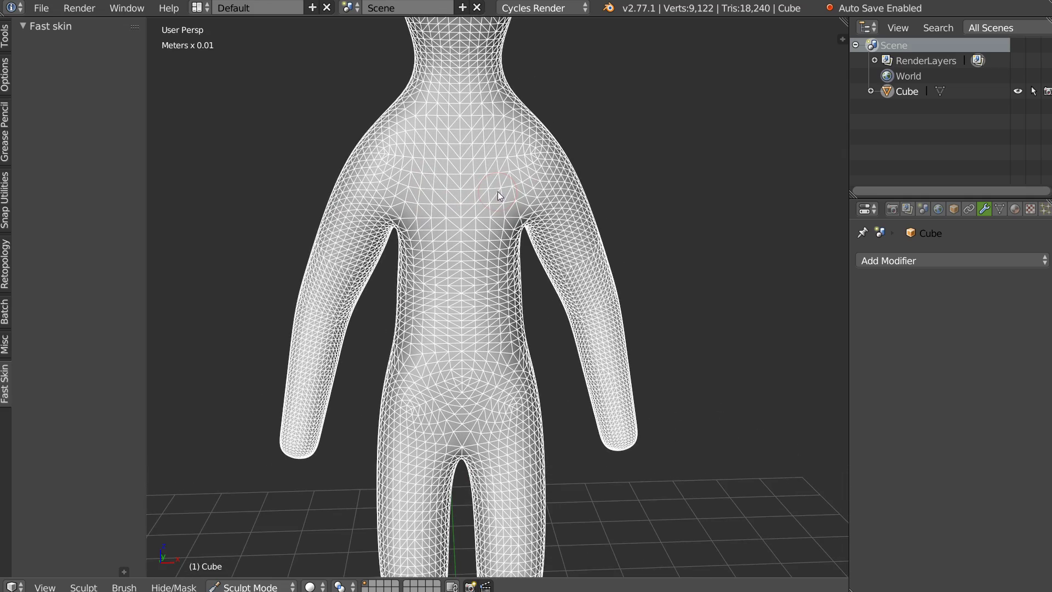
pyautogui.press('w')
pyautogui.click(414, 180)
pyautogui.moveTo(415, 186); pyautogui.dragTo(488, 210, button='middle')
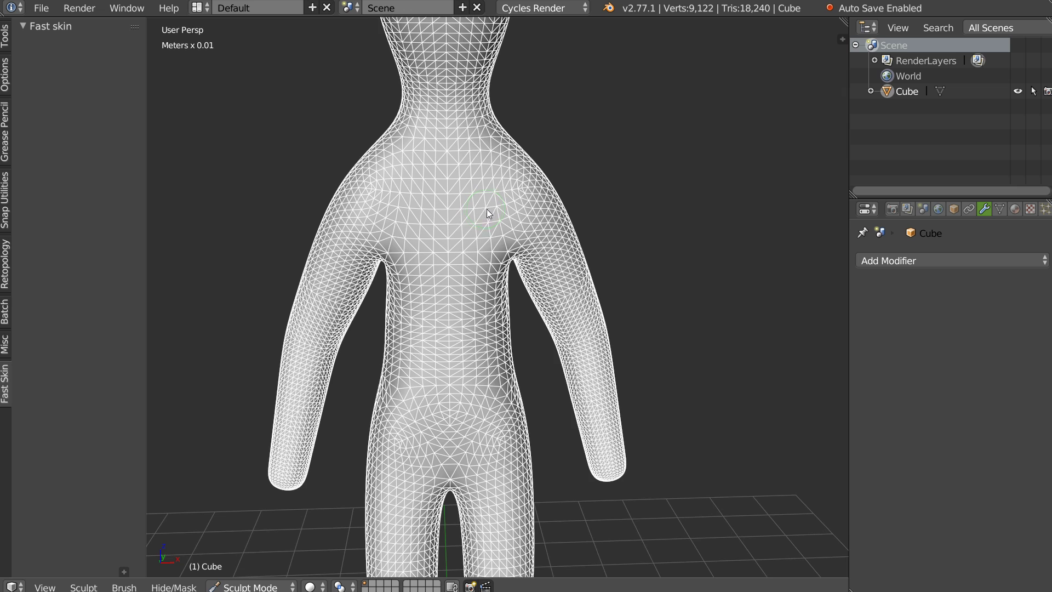
pyautogui.hotkey('shift', 'f')
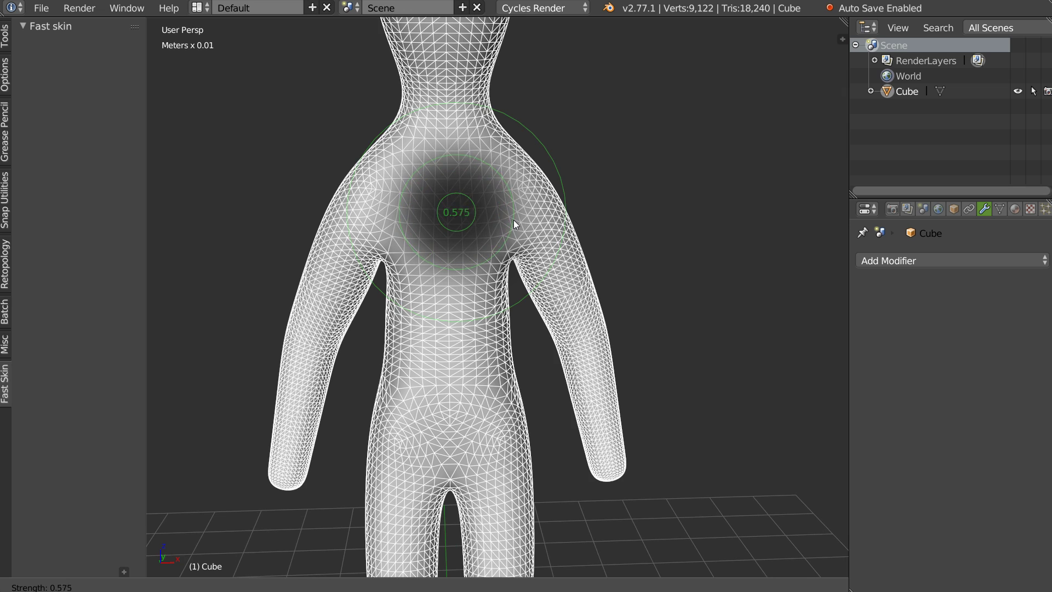
pyautogui.click(519, 214)
pyautogui.hotkey('shift', 'f')
pyautogui.click(505, 214)
# - Symmetrize the mesh across the body and sculpt the shoulders symmetrically
pyautogui.moveTo(532, 209); pyautogui.dragTo(525, 202, button='middle')
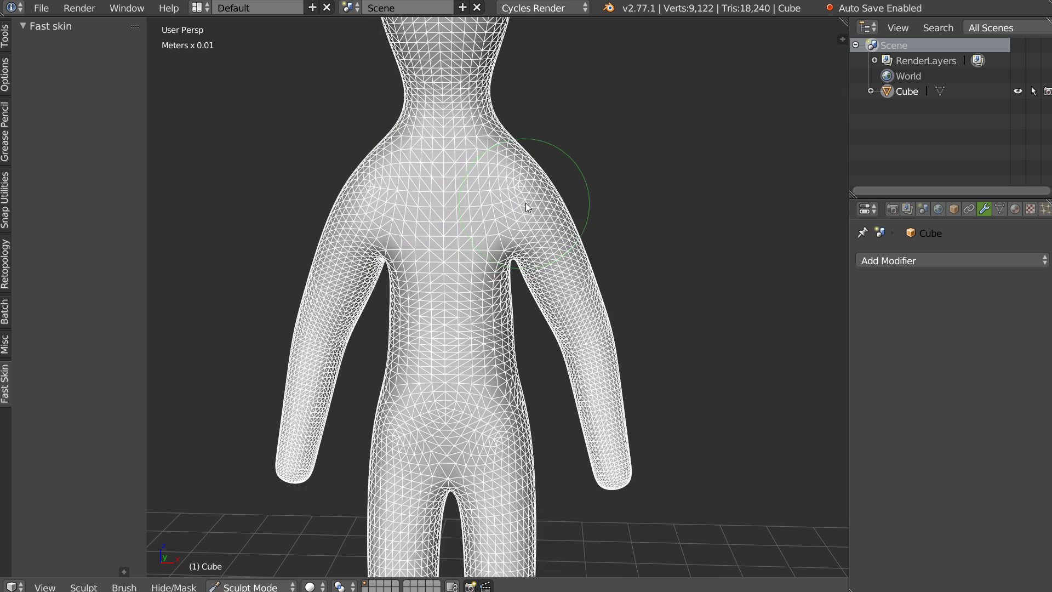
pyautogui.rightClick(524, 206)
pyautogui.click(410, 257)
pyautogui.moveTo(545, 178)
pyautogui.mouseDown()
pyautogui.moveTo(570, 195)
pyautogui.moveTo(597, 186)
pyautogui.mouseUp()
pyautogui.moveTo(597, 186)
pyautogui.mouseDown(button='middle')
pyautogui.moveTo(482, 203)
pyautogui.moveTo(451, 236)
pyautogui.mouseUp(button='middle')
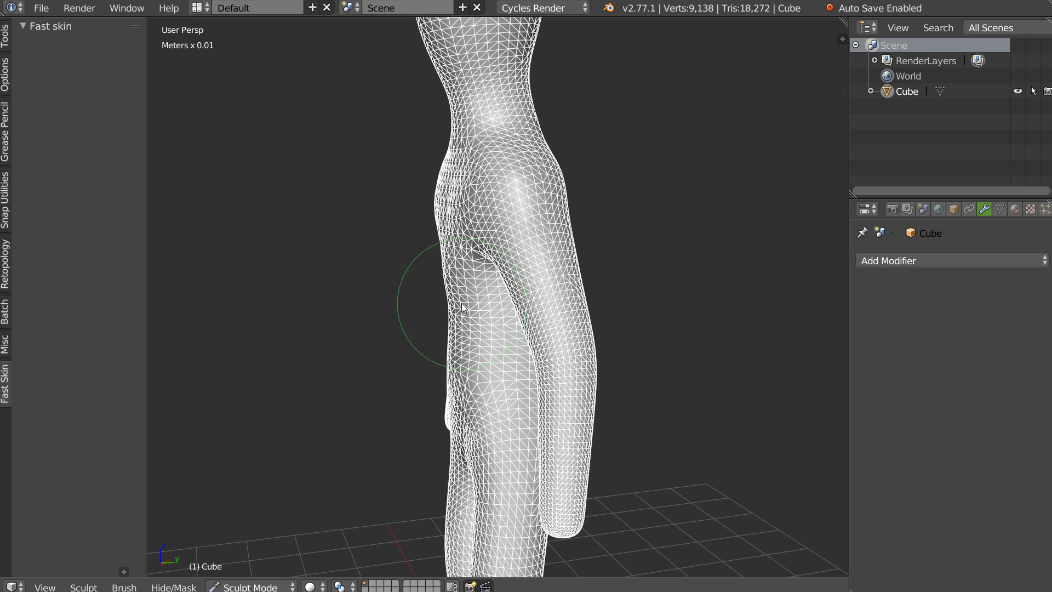
# - Sculpt strokes along the leg, hip and thigh to reshape the lower body
pyautogui.moveTo(461, 348); pyautogui.dragTo(433, 433)
pyautogui.moveTo(422, 538)
pyautogui.mouseDown(button='middle')
pyautogui.moveTo(473, 342)
pyautogui.moveTo(551, 211)
pyautogui.mouseUp(button='middle')
pyautogui.moveTo(551, 211); pyautogui.dragTo(532, 181)
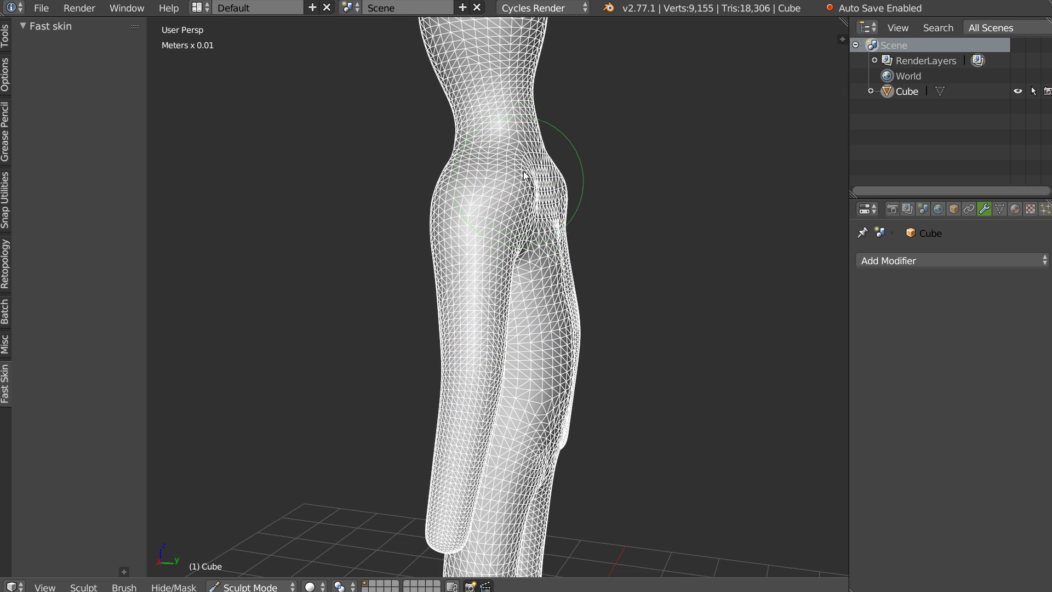
pyautogui.moveTo(532, 181); pyautogui.dragTo(493, 311, button='middle')
pyautogui.moveTo(493, 311)
pyautogui.mouseDown()
pyautogui.moveTo(387, 247)
pyautogui.moveTo(422, 306)
pyautogui.moveTo(502, 292)
pyautogui.mouseUp()
pyautogui.moveTo(502, 292); pyautogui.dragTo(559, 266, button='middle')
pyautogui.moveTo(615, 375); pyautogui.dragTo(505, 288, button='middle')
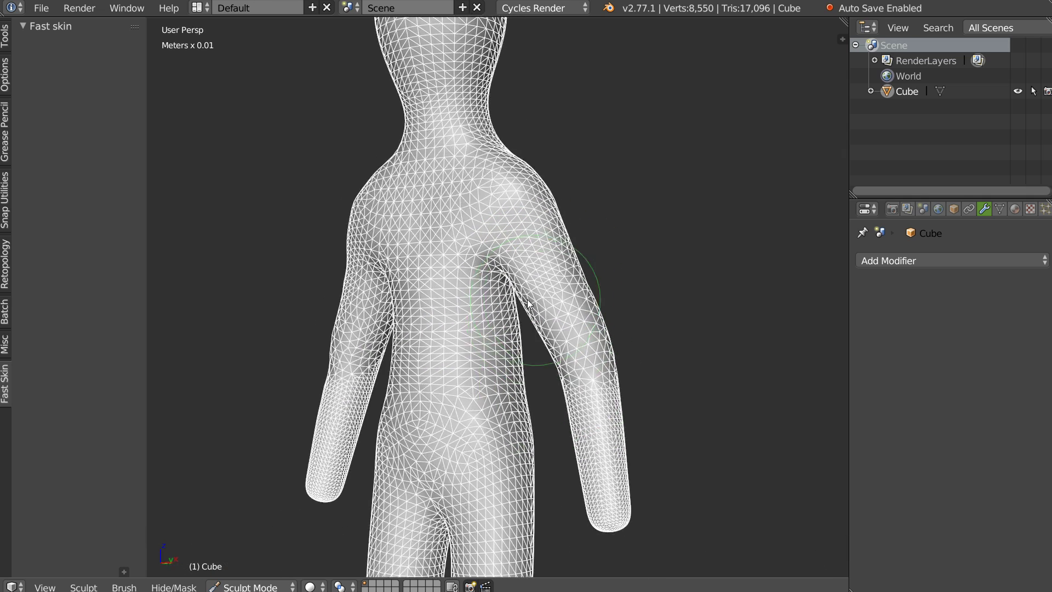
# - Try a whole-body Detail Flood Fill at the current detail, then undo it
pyautogui.rightClick(506, 288)
pyautogui.click(603, 224)
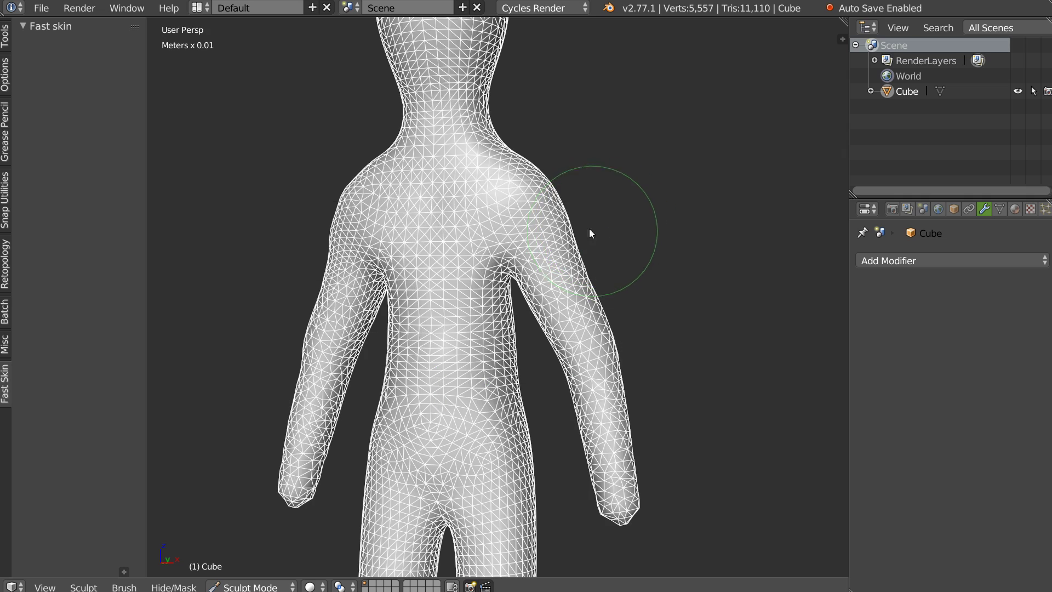
pyautogui.moveTo(601, 344)
pyautogui.mouseDown(button='middle')
pyautogui.moveTo(522, 350)
pyautogui.moveTo(564, 342)
pyautogui.mouseUp(button='middle')
pyautogui.hotkey('ctrl', 'z')
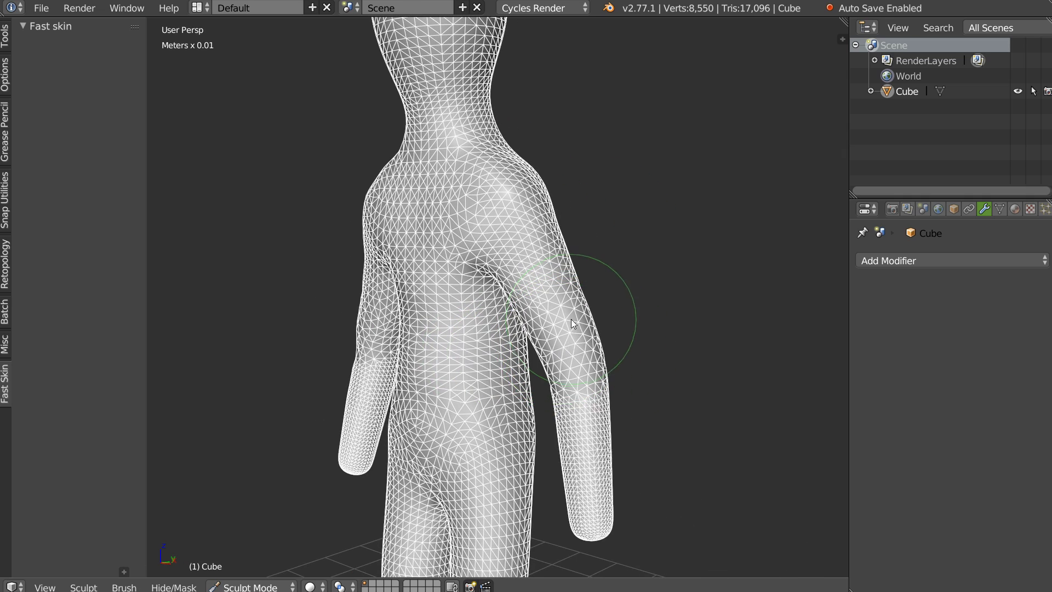
# - Pick the detail size (8.84%) from the arm, flood-fill the body, and show solid shading
pyautogui.rightClick(573, 320)
pyautogui.click(450, 239)
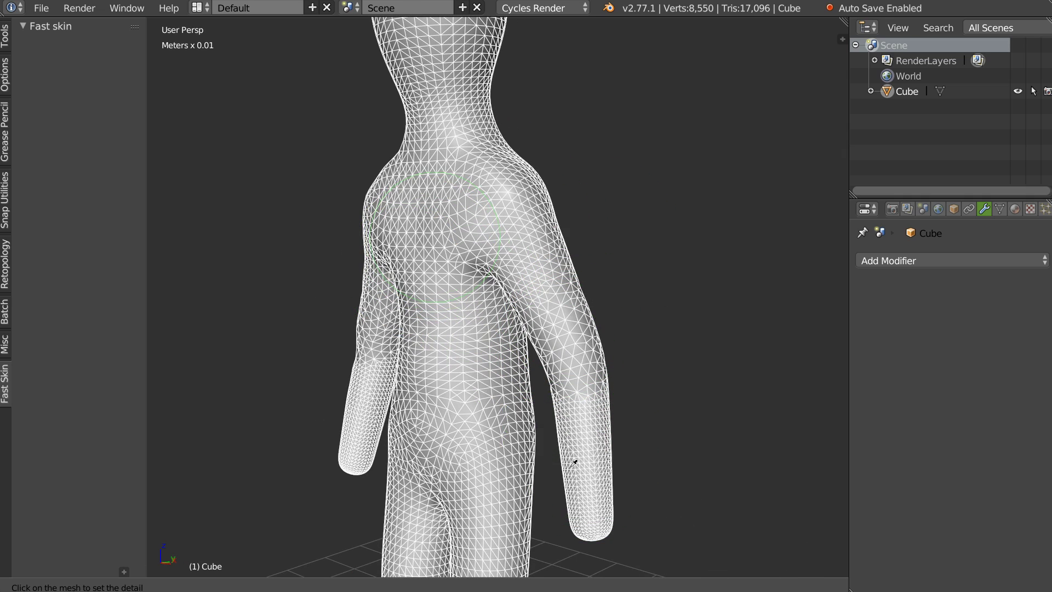
pyautogui.click(589, 438)
pyautogui.rightClick(573, 366)
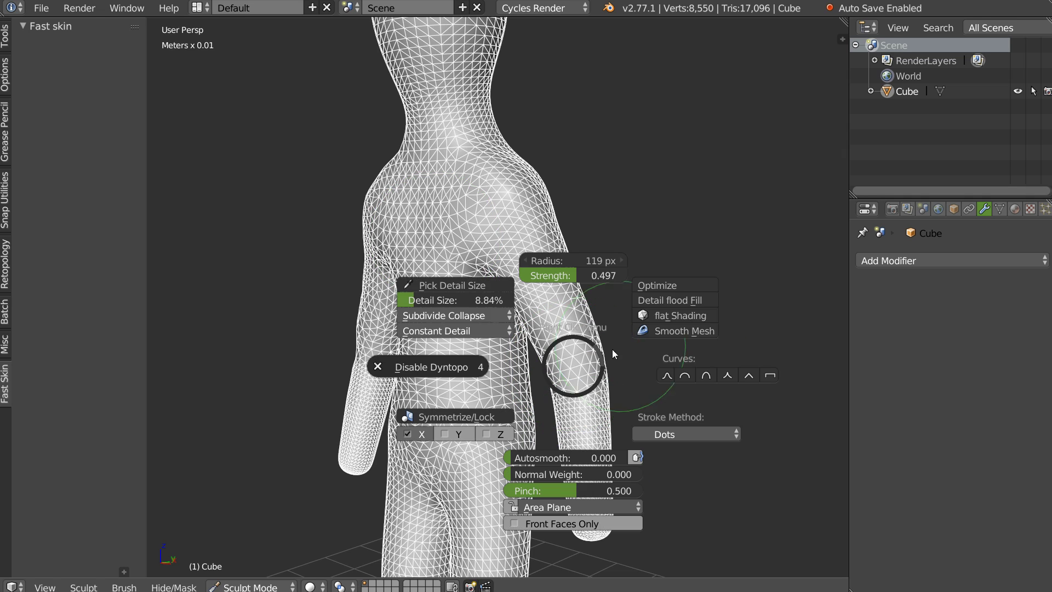
pyautogui.click(692, 302)
pyautogui.moveTo(425, 222)
pyautogui.mouseDown(button='middle')
pyautogui.moveTo(518, 222)
pyautogui.moveTo(467, 231)
pyautogui.moveTo(484, 232)
pyautogui.moveTo(521, 216)
pyautogui.moveTo(421, 181)
pyautogui.mouseUp(button='middle')
pyautogui.press('z')
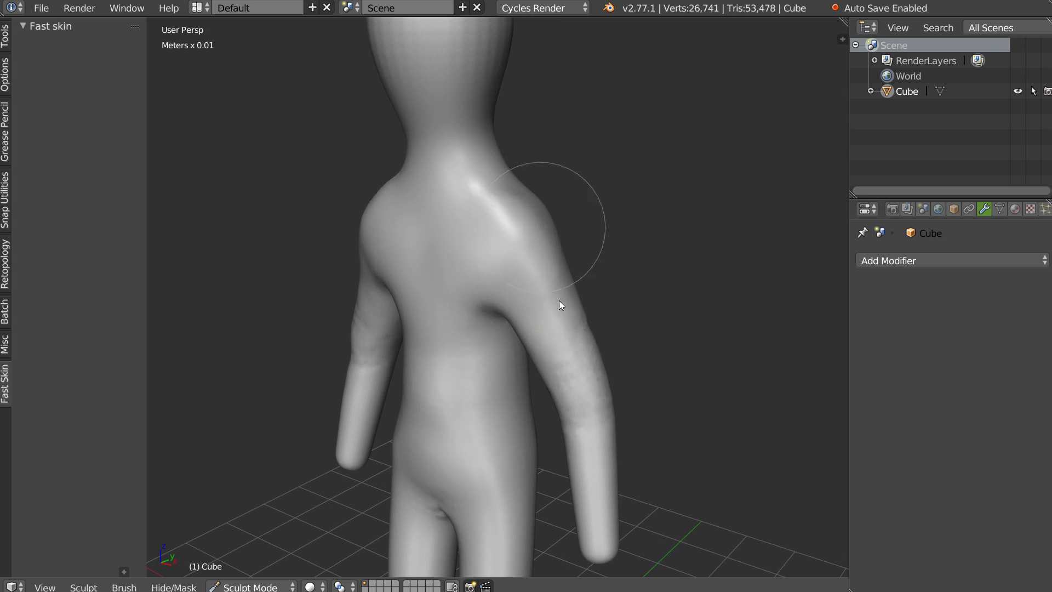
# - Sculpt the cheek and eye area, build up the head and flatten its top
pyautogui.moveTo(605, 469)
pyautogui.mouseDown(button='middle')
pyautogui.moveTo(512, 289)
pyautogui.moveTo(397, 193)
pyautogui.mouseUp(button='middle')
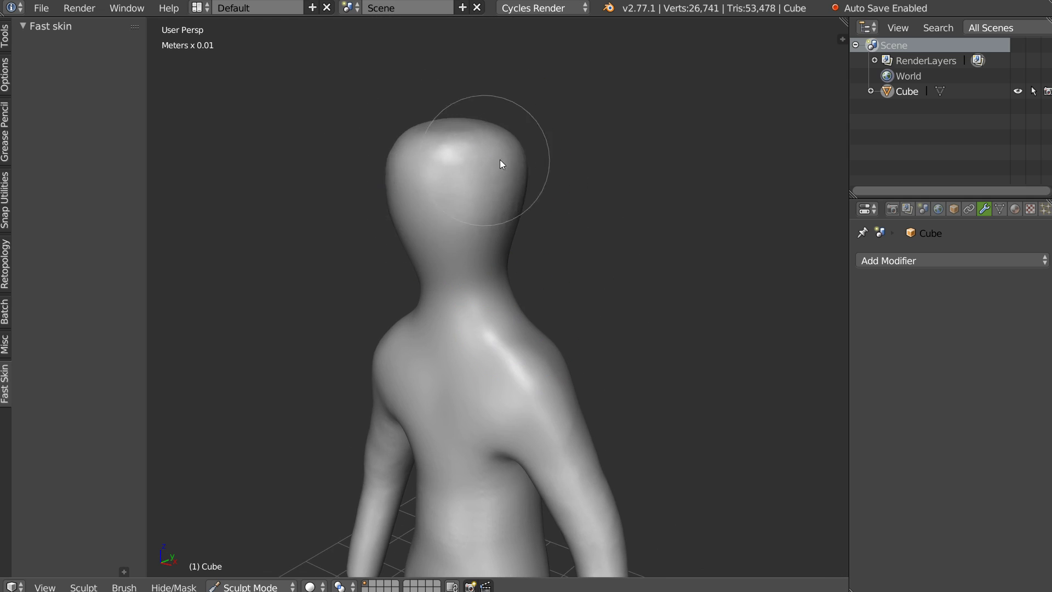
pyautogui.moveTo(464, 225)
pyautogui.mouseDown(button='middle')
pyautogui.moveTo(458, 214)
pyautogui.moveTo(400, 232)
pyautogui.mouseUp(button='middle')
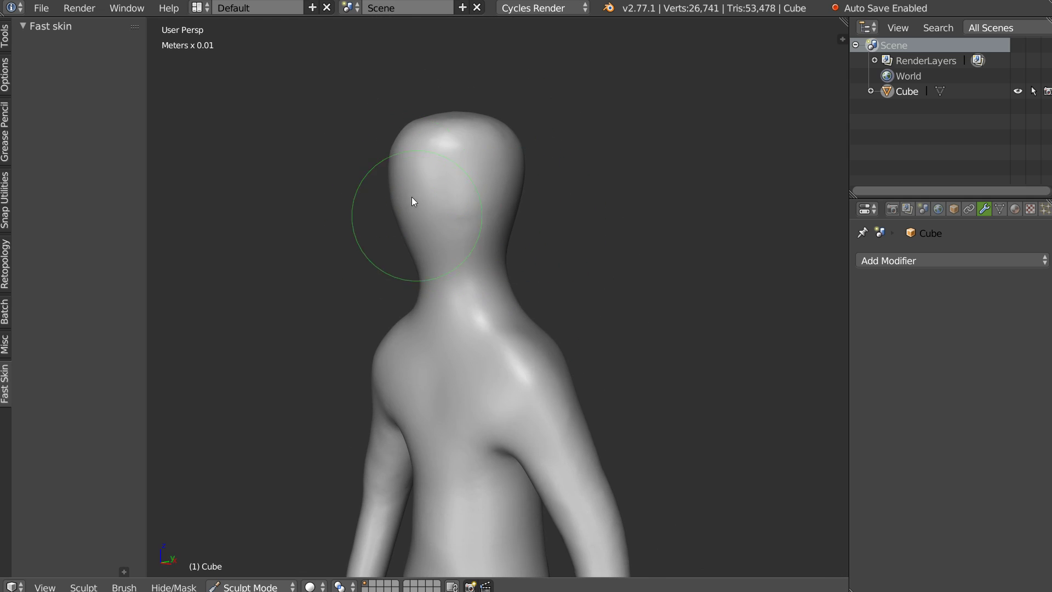
pyautogui.moveTo(421, 218)
pyautogui.mouseDown()
pyautogui.moveTo(410, 225)
pyautogui.moveTo(407, 204)
pyautogui.moveTo(413, 235)
pyautogui.moveTo(441, 199)
pyautogui.moveTo(411, 164)
pyautogui.moveTo(440, 143)
pyautogui.mouseUp()
pyautogui.moveTo(439, 144); pyautogui.dragTo(439, 131, button='middle')
pyautogui.moveTo(439, 132); pyautogui.dragTo(496, 152)
pyautogui.moveTo(494, 152)
pyautogui.mouseDown(button='middle')
pyautogui.moveTo(442, 124)
pyautogui.moveTo(512, 155)
pyautogui.mouseUp(button='middle')
pyautogui.moveTo(512, 155)
pyautogui.mouseDown()
pyautogui.moveTo(491, 148)
pyautogui.moveTo(523, 151)
pyautogui.mouseUp()
pyautogui.moveTo(523, 152); pyautogui.dragTo(471, 131, button='middle')
# - Pull an elongated ear from the head top and curl it downward, smoothing the neck
pyautogui.moveTo(472, 132)
pyautogui.mouseDown()
pyautogui.moveTo(531, 100)
pyautogui.moveTo(557, 129)
pyautogui.mouseUp()
pyautogui.moveTo(557, 129); pyautogui.dragTo(523, 113, button='middle')
pyautogui.moveTo(523, 113)
pyautogui.mouseDown()
pyautogui.moveTo(537, 122)
pyautogui.moveTo(545, 167)
pyautogui.mouseUp()
pyautogui.moveTo(544, 167); pyautogui.dragTo(469, 219, button='middle')
pyautogui.moveTo(468, 219)
pyautogui.mouseDown()
pyautogui.moveTo(452, 242)
pyautogui.moveTo(457, 235)
pyautogui.mouseUp()
pyautogui.moveTo(457, 234)
pyautogui.mouseDown(button='middle')
pyautogui.moveTo(439, 186)
pyautogui.moveTo(434, 227)
pyautogui.mouseUp(button='middle')
pyautogui.moveTo(434, 227)
pyautogui.mouseDown()
pyautogui.moveTo(459, 223)
pyautogui.moveTo(449, 220)
pyautogui.mouseUp()
# - Lightly sculpt the chin and smooth the neck from a front view
pyautogui.moveTo(449, 220)
pyautogui.mouseDown(button='middle')
pyautogui.moveTo(513, 170)
pyautogui.moveTo(601, 175)
pyautogui.mouseUp(button='middle')
pyautogui.moveTo(600, 176); pyautogui.dragTo(568, 148)
pyautogui.moveTo(567, 148); pyautogui.dragTo(533, 215, button='middle')
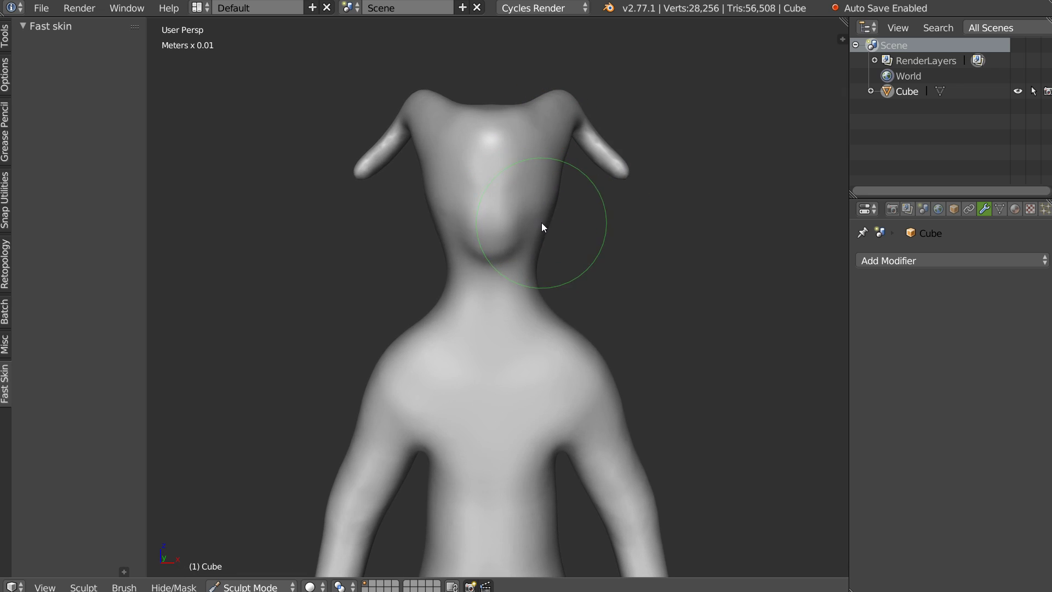
pyautogui.scroll(3, 500, 252)
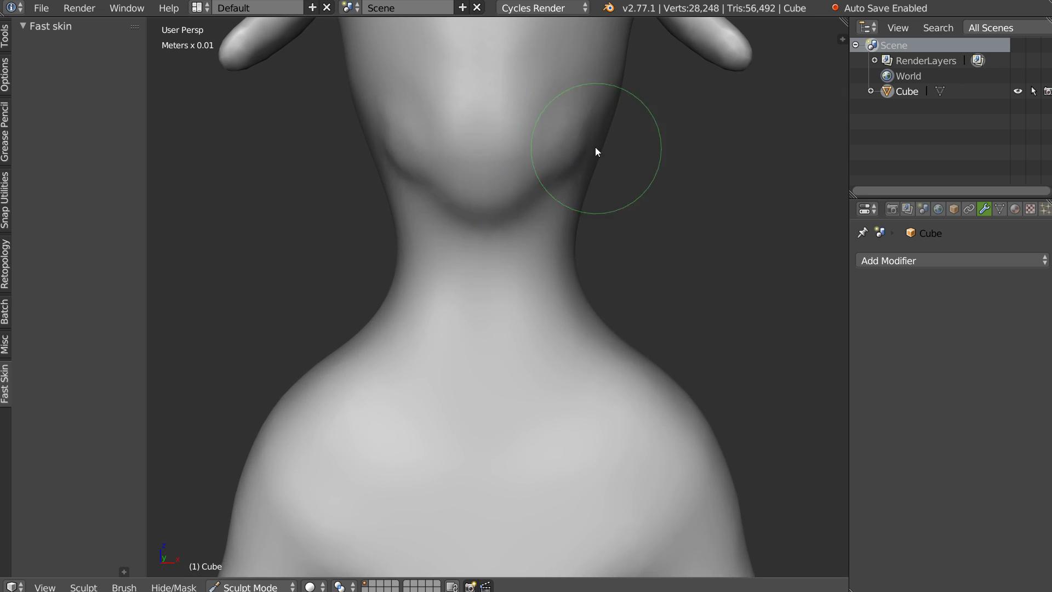
pyautogui.scroll(-3, 596, 147)
pyautogui.moveTo(595, 147); pyautogui.dragTo(480, 233, button='middle')
pyautogui.scroll(-4, 478, 229)
pyautogui.moveTo(482, 277)
pyautogui.mouseDown(button='middle')
pyautogui.moveTo(492, 188)
pyautogui.moveTo(591, 231)
pyautogui.moveTo(498, 264)
pyautogui.moveTo(465, 357)
pyautogui.moveTo(465, 251)
pyautogui.moveTo(449, 254)
pyautogui.mouseUp(button='middle')
# - Smooth the torso, sculpt the right shoulder, arm and side, then return to Object Mode
pyautogui.moveTo(448, 254)
pyautogui.mouseDown()
pyautogui.moveTo(455, 299)
pyautogui.moveTo(498, 238)
pyautogui.mouseUp()
pyautogui.moveTo(498, 238)
pyautogui.mouseDown(button='middle')
pyautogui.moveTo(483, 229)
pyautogui.moveTo(462, 237)
pyautogui.moveTo(552, 195)
pyautogui.mouseUp(button='middle')
pyautogui.moveTo(551, 195)
pyautogui.mouseDown()
pyautogui.moveTo(548, 183)
pyautogui.moveTo(573, 235)
pyautogui.mouseUp()
pyautogui.moveTo(574, 235)
pyautogui.mouseDown(button='middle')
pyautogui.moveTo(522, 234)
pyautogui.moveTo(545, 202)
pyautogui.moveTo(520, 218)
pyautogui.mouseUp(button='middle')
pyautogui.moveTo(521, 218); pyautogui.dragTo(521, 246)
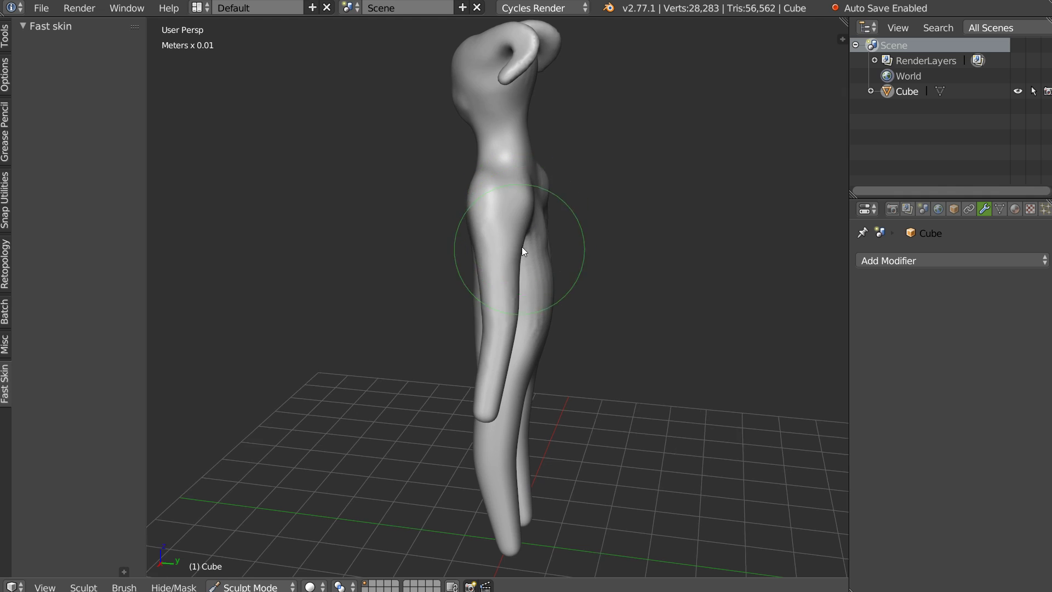
pyautogui.moveTo(522, 246); pyautogui.dragTo(492, 254, button='middle')
pyautogui.moveTo(492, 255)
pyautogui.mouseDown()
pyautogui.moveTo(518, 278)
pyautogui.moveTo(515, 323)
pyautogui.mouseUp()
pyautogui.moveTo(515, 324)
pyautogui.mouseDown(button='middle')
pyautogui.moveTo(574, 275)
pyautogui.moveTo(485, 268)
pyautogui.moveTo(530, 298)
pyautogui.mouseUp(button='middle')
pyautogui.press('Tab')
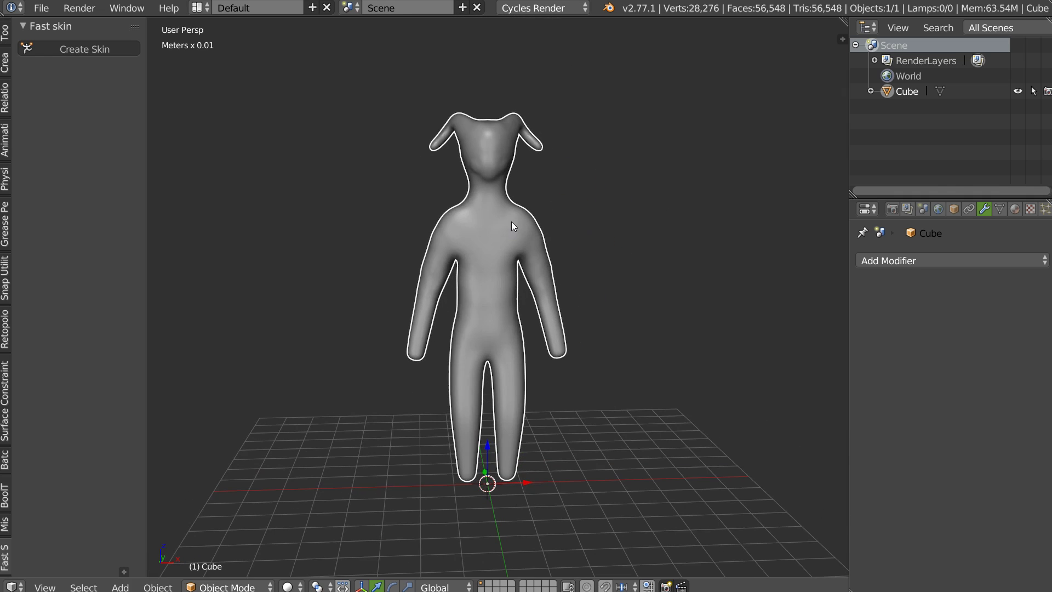
# - Hide the humanoid and add a UV sphere raised high above the grid as the head
pyautogui.press('h')
pyautogui.rightClick(525, 275)
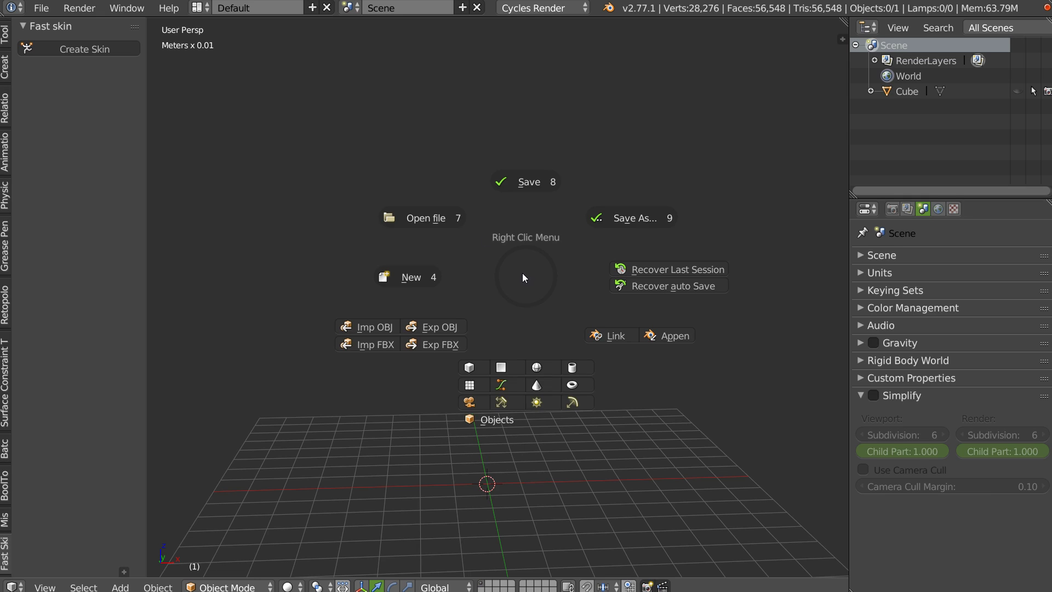
pyautogui.click(541, 369)
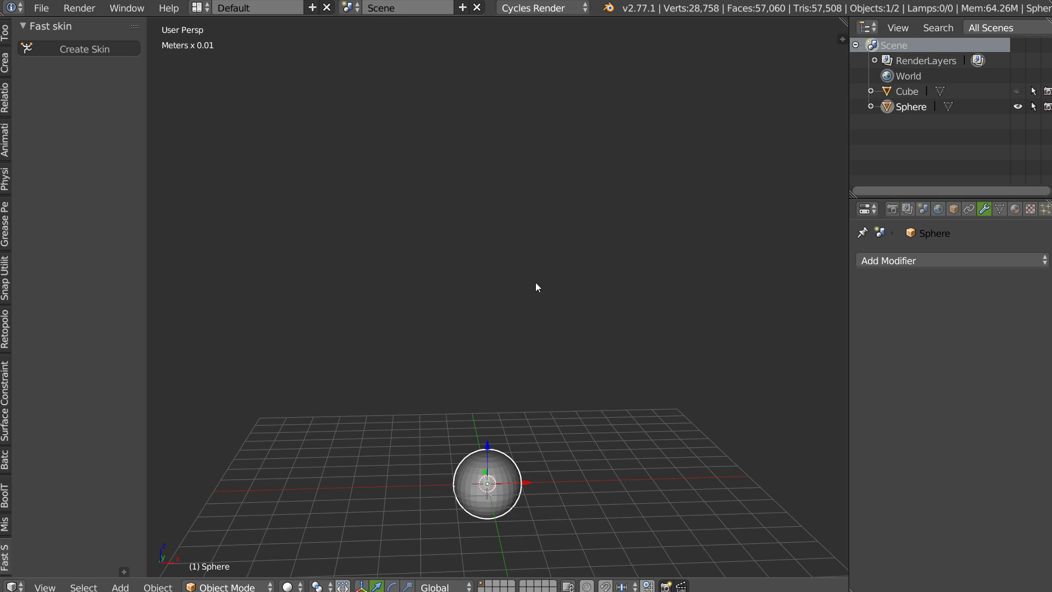
pyautogui.moveTo(536, 288); pyautogui.dragTo(516, 307, button='middle')
pyautogui.moveTo(494, 320); pyautogui.dragTo(494, 105)
pyautogui.moveTo(494, 105)
pyautogui.mouseDown(button='middle')
pyautogui.moveTo(451, 182)
pyautogui.moveTo(555, 153)
pyautogui.moveTo(539, 168)
pyautogui.mouseUp(button='middle')
# - In right orthographic view, place a duplicate sphere under the head, shrunk to about two-thirds
pyautogui.hotkey('shift', 'd')
pyautogui.press('x')
pyautogui.click(530, 179)
pyautogui.press('q')
pyautogui.click(545, 195)
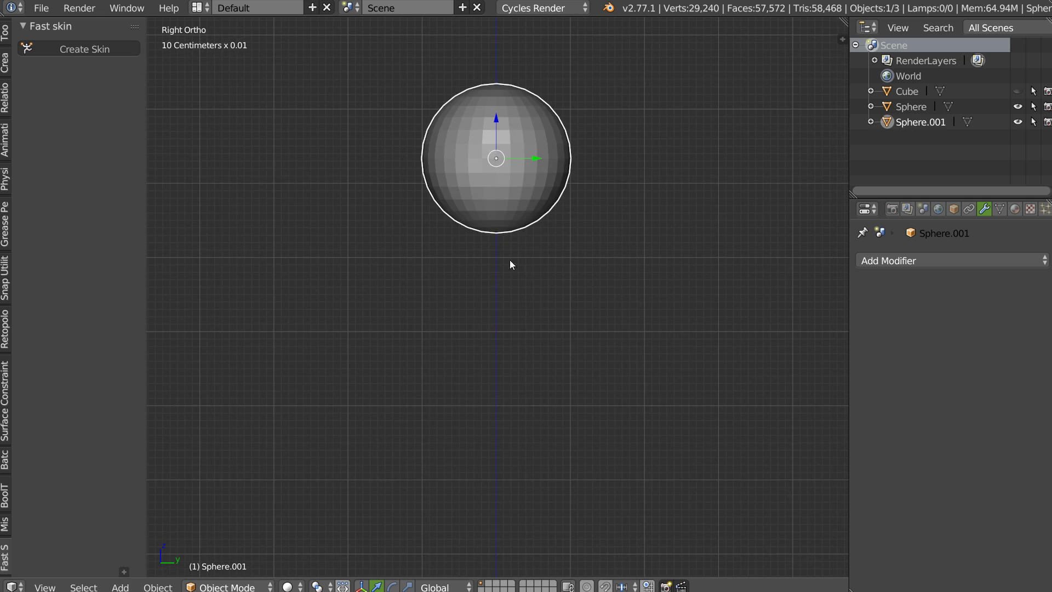
pyautogui.hotkey('shift', 'd')
pyautogui.click(552, 280)
pyautogui.press('s')
pyautogui.click(536, 282)
# - Stretch the lower sphere vertically into a tilted neck ellipsoid placed under the head
pyautogui.press('s')
pyautogui.press('z')
pyautogui.click(534, 142)
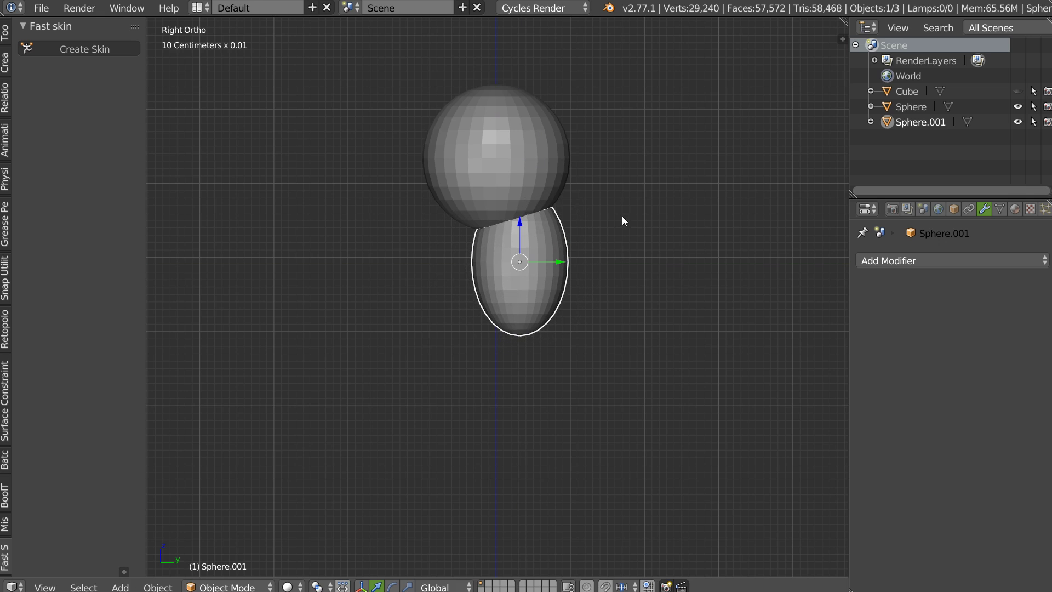
pyautogui.press('r')
pyautogui.click(534, 251)
pyautogui.press('g')
pyautogui.click(527, 253)
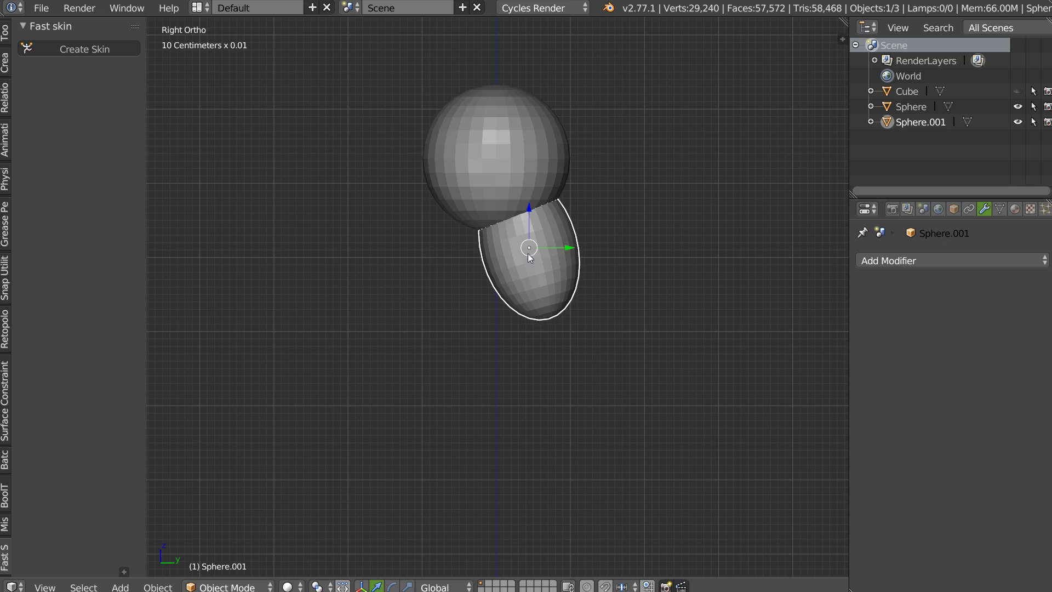
# - Duplicate the neck into a lower, rotated body piece scaled into a wide, rounded ellipsoid
pyautogui.hotkey('shift', 'd')
pyautogui.click(535, 310)
pyautogui.press('r')
pyautogui.click(587, 250)
pyautogui.moveTo(464, 285); pyautogui.dragTo(611, 301, button='middle')
pyautogui.press('s')
pyautogui.click(800, 320)
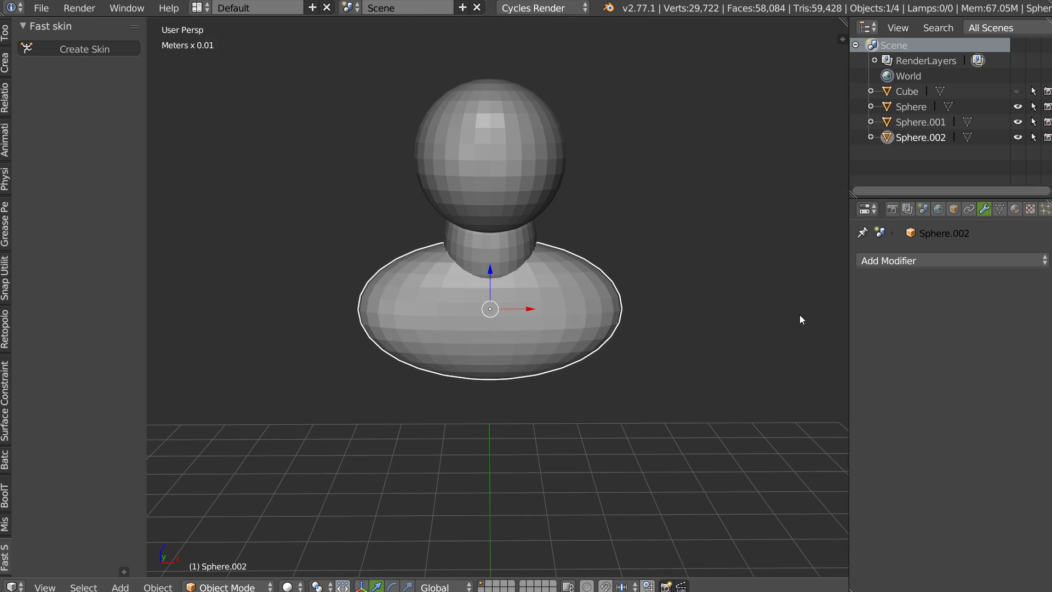
pyautogui.moveTo(800, 315); pyautogui.dragTo(509, 295, button='middle')
pyautogui.press('s')
pyautogui.press('y')
pyautogui.click(646, 311)
# - Sculpt the body piece (Sphere.002) around the neck with a brush radius of 190
pyautogui.hotkey('ctrl', 'Tab')
pyautogui.click(578, 284)
pyautogui.moveTo(578, 284); pyautogui.dragTo(564, 241, button='middle')
pyautogui.moveTo(547, 258)
pyautogui.mouseDown()
pyautogui.moveTo(557, 221)
pyautogui.moveTo(558, 263)
pyautogui.moveTo(544, 258)
pyautogui.mouseUp()
pyautogui.press('f')
pyautogui.click(581, 255)
pyautogui.moveTo(581, 255); pyautogui.dragTo(535, 239, button='middle')
pyautogui.moveTo(535, 239); pyautogui.dragTo(538, 235)
# - Sculpt the body lobe further into a pear shape, then return to Object Mode
pyautogui.moveTo(539, 234); pyautogui.dragTo(479, 266, button='middle')
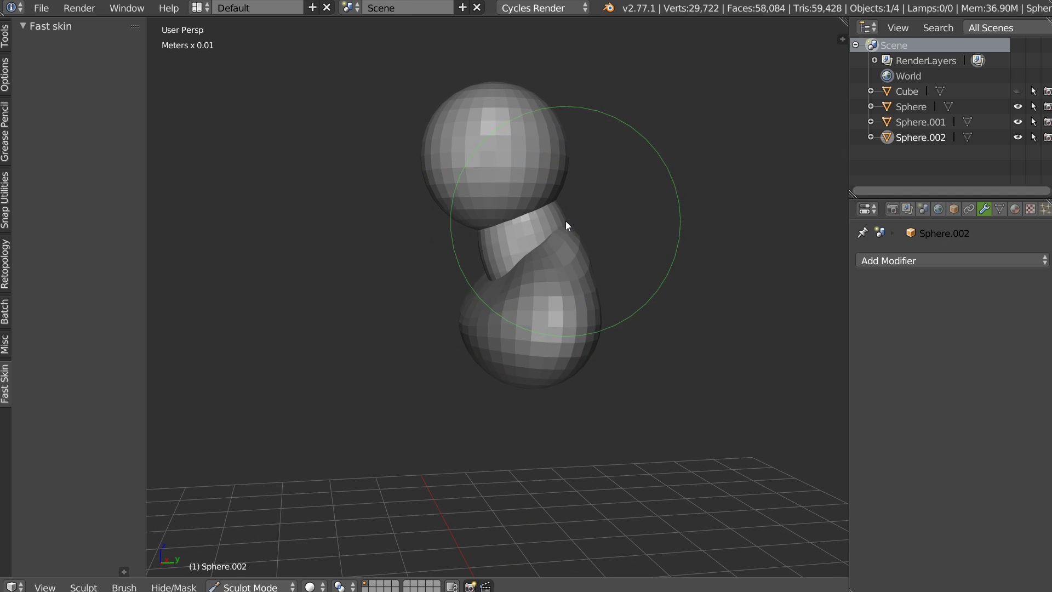
pyautogui.moveTo(440, 197)
pyautogui.mouseDown(button='middle')
pyautogui.moveTo(533, 265)
pyautogui.moveTo(546, 301)
pyautogui.mouseUp(button='middle')
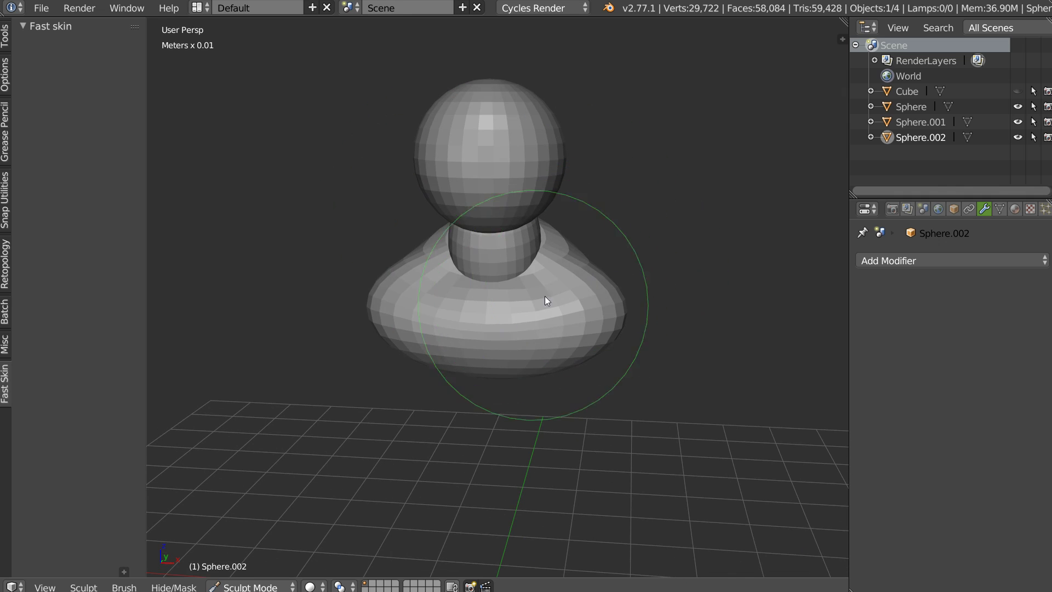
pyautogui.moveTo(576, 265)
pyautogui.mouseDown(button='middle')
pyautogui.moveTo(447, 252)
pyautogui.moveTo(577, 265)
pyautogui.moveTo(494, 271)
pyautogui.mouseUp(button='middle')
pyautogui.press('Tab')
pyautogui.click(487, 186)
# - Select the head sphere and sculpt it into a lopsided egg shape
pyautogui.rightClick(503, 204)
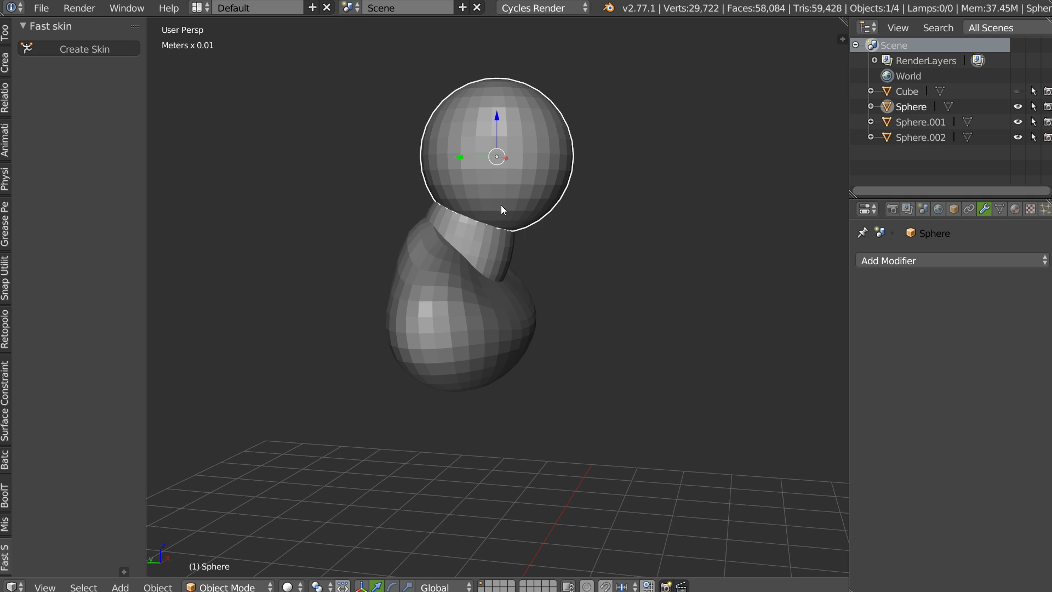
pyautogui.moveTo(420, 196)
pyautogui.mouseDown(button='middle')
pyautogui.moveTo(496, 203)
pyautogui.moveTo(568, 166)
pyautogui.mouseUp(button='middle')
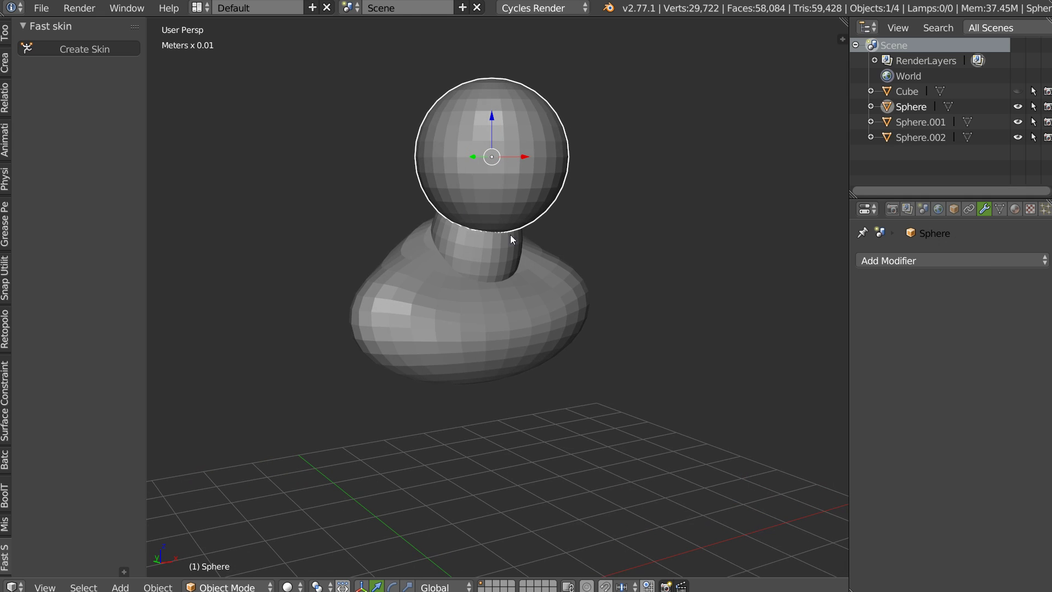
pyautogui.moveTo(526, 242)
pyautogui.mouseDown(button='middle')
pyautogui.moveTo(489, 245)
pyautogui.moveTo(512, 228)
pyautogui.moveTo(495, 214)
pyautogui.moveTo(515, 228)
pyautogui.mouseUp(button='middle')
pyautogui.press('Tab')
pyautogui.click(603, 177)
pyautogui.moveTo(603, 177)
pyautogui.mouseDown(button='middle')
pyautogui.moveTo(456, 208)
pyautogui.moveTo(429, 227)
pyautogui.mouseUp(button='middle')
pyautogui.moveTo(428, 227); pyautogui.dragTo(460, 147)
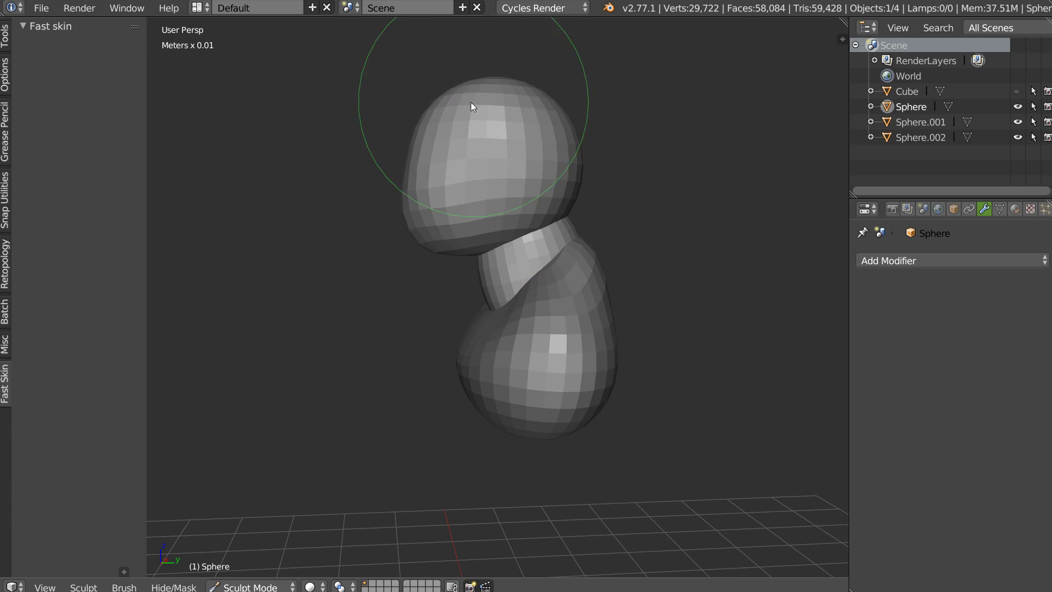
pyautogui.press('Tab')
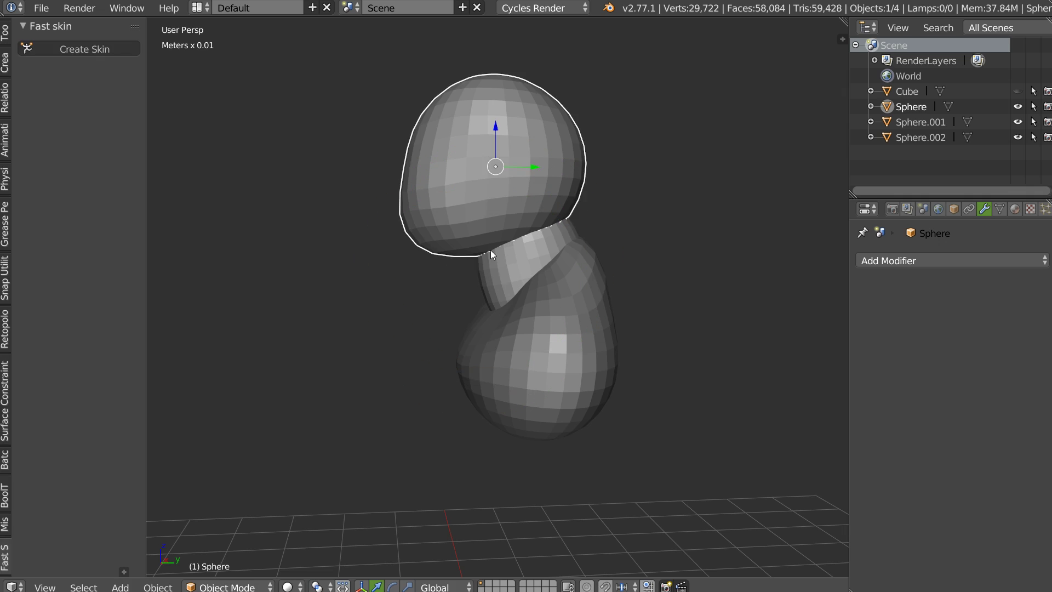
# - Sculpt the neck piece to bulge left, then select the neck and head spheres
pyautogui.rightClick(484, 281)
pyautogui.press('Tab')
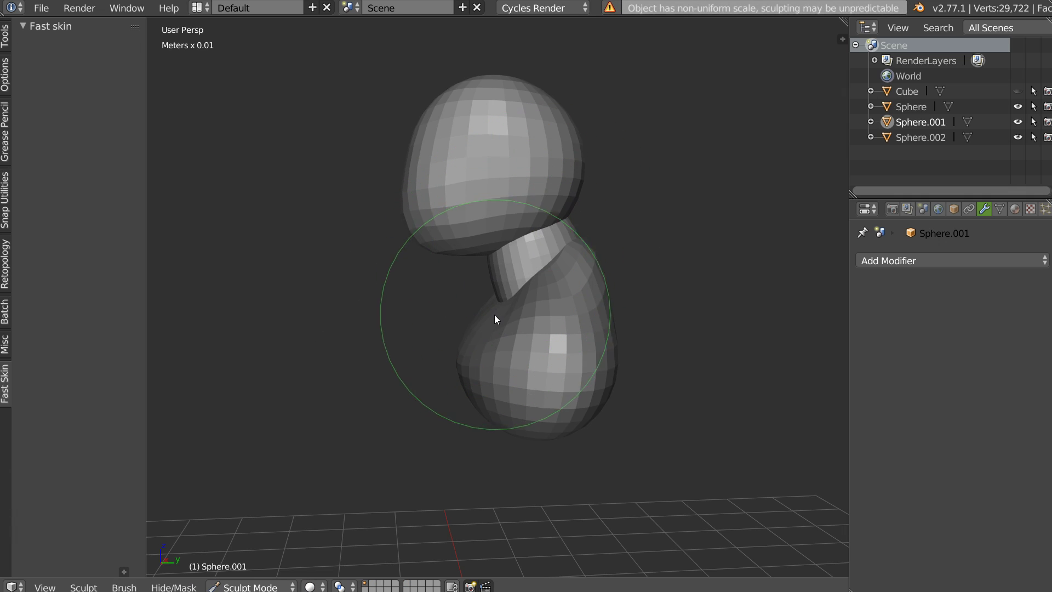
pyautogui.moveTo(517, 298)
pyautogui.mouseDown()
pyautogui.moveTo(481, 263)
pyautogui.moveTo(500, 242)
pyautogui.moveTo(478, 344)
pyautogui.moveTo(492, 290)
pyautogui.moveTo(482, 289)
pyautogui.moveTo(492, 327)
pyautogui.mouseUp()
pyautogui.moveTo(491, 337); pyautogui.dragTo(563, 239, button='middle')
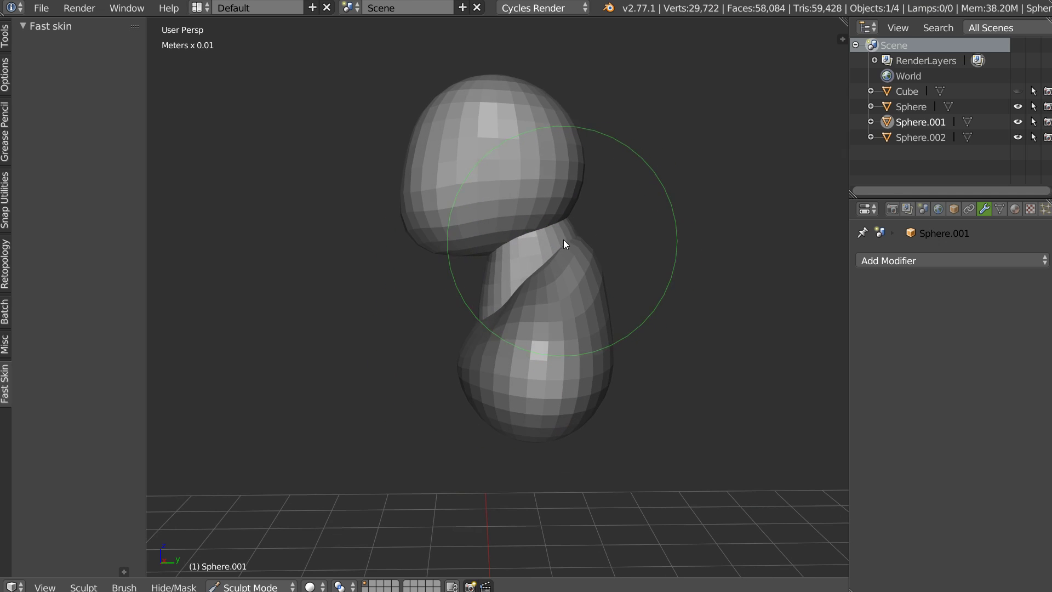
pyautogui.moveTo(419, 232)
pyautogui.mouseDown(button='middle')
pyautogui.moveTo(507, 273)
pyautogui.moveTo(505, 178)
pyautogui.mouseUp(button='middle')
pyautogui.press('Tab')
pyautogui.moveTo(504, 232)
pyautogui.mouseDown(button='middle')
pyautogui.moveTo(357, 233)
pyautogui.moveTo(510, 242)
pyautogui.moveTo(501, 231)
pyautogui.moveTo(531, 282)
pyautogui.moveTo(546, 228)
pyautogui.mouseUp(button='middle')
pyautogui.keyDown('shift'); pyautogui.rightClick(557, 239); pyautogui.keyUp('shift')
# - Give the body sphere BoolTool Booleans: difference with Sphere.001 and union with the head Sphere
pyautogui.keyDown('shift'); pyautogui.rightClick(597, 304); pyautogui.keyUp('shift')
pyautogui.moveTo(596, 303); pyautogui.dragTo(559, 278, button='middle')
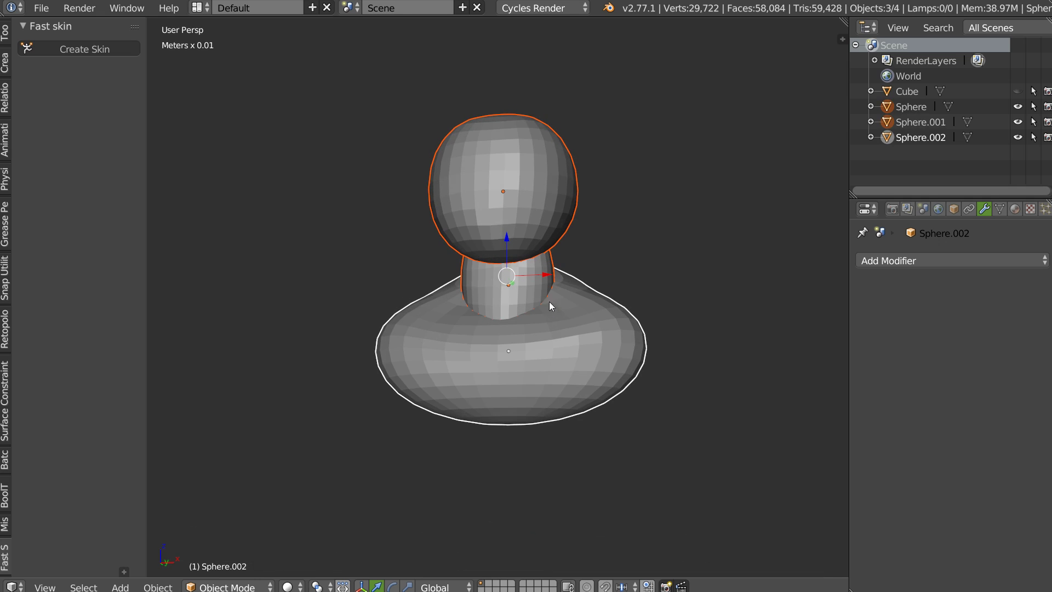
pyautogui.hotkey('shift', 'space')
pyautogui.click(634, 215)
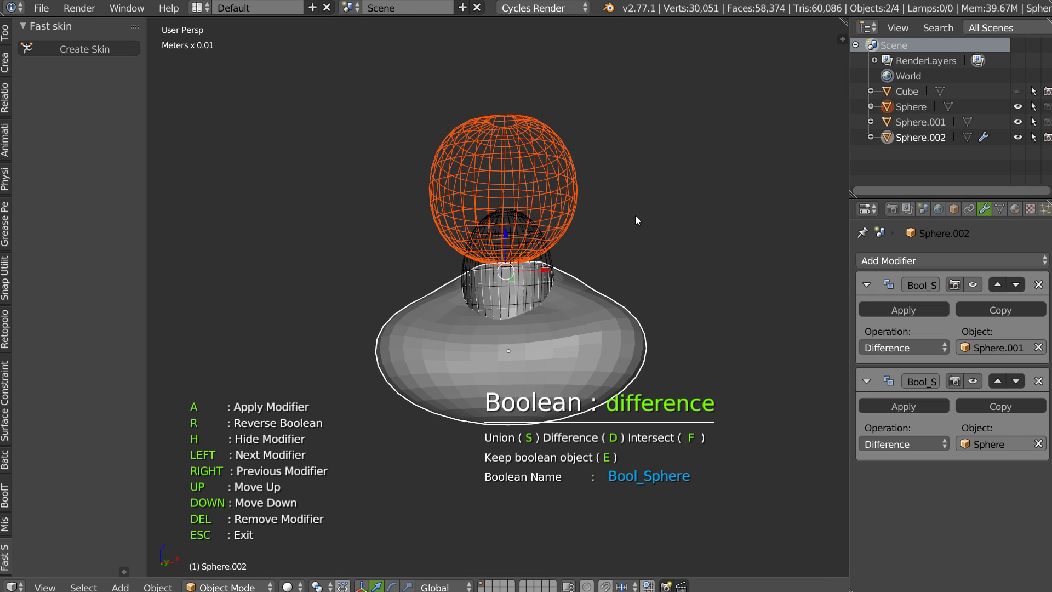
pyautogui.moveTo(569, 247)
pyautogui.mouseDown(button='middle')
pyautogui.moveTo(489, 277)
pyautogui.moveTo(503, 288)
pyautogui.moveTo(535, 284)
pyautogui.mouseUp(button='middle')
pyautogui.press('s')
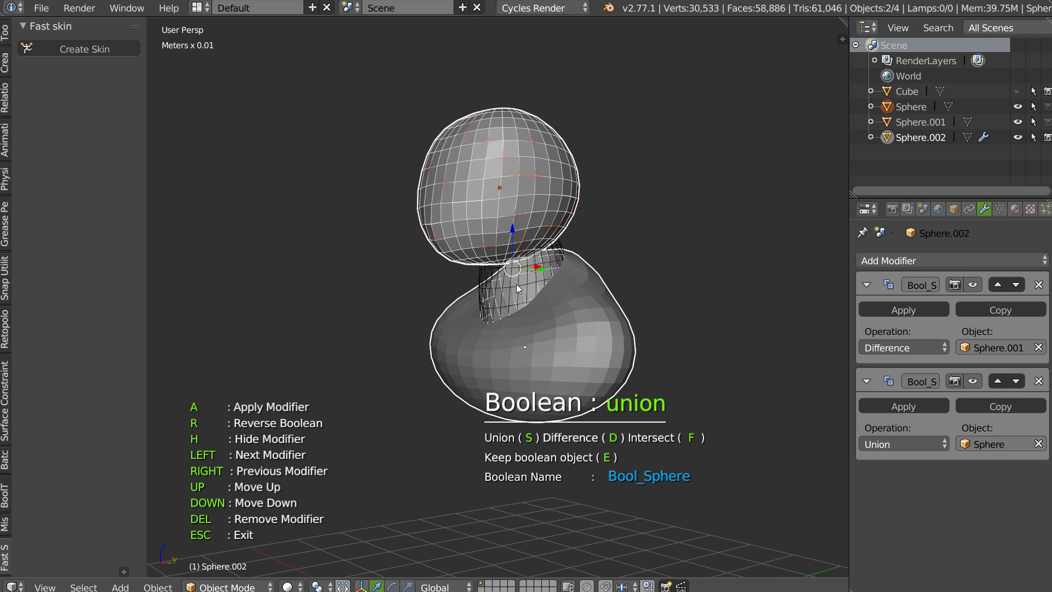
# - Switch Bool_Sphere.001 from Difference to Union and apply both boolean modifiers
pyautogui.press('Left')
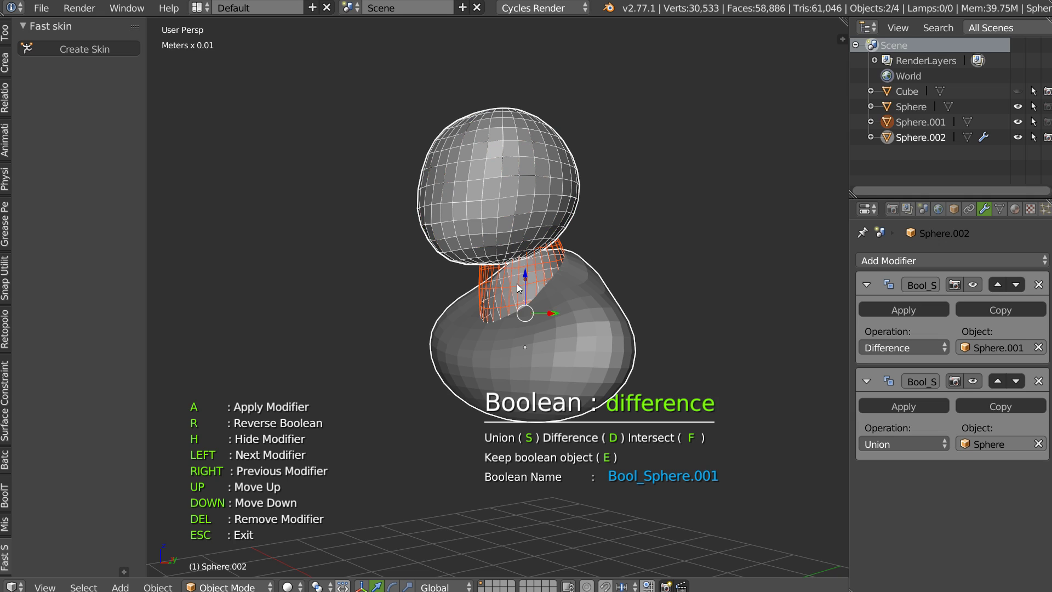
pyautogui.press('s')
pyautogui.moveTo(500, 281); pyautogui.dragTo(563, 290, button='middle')
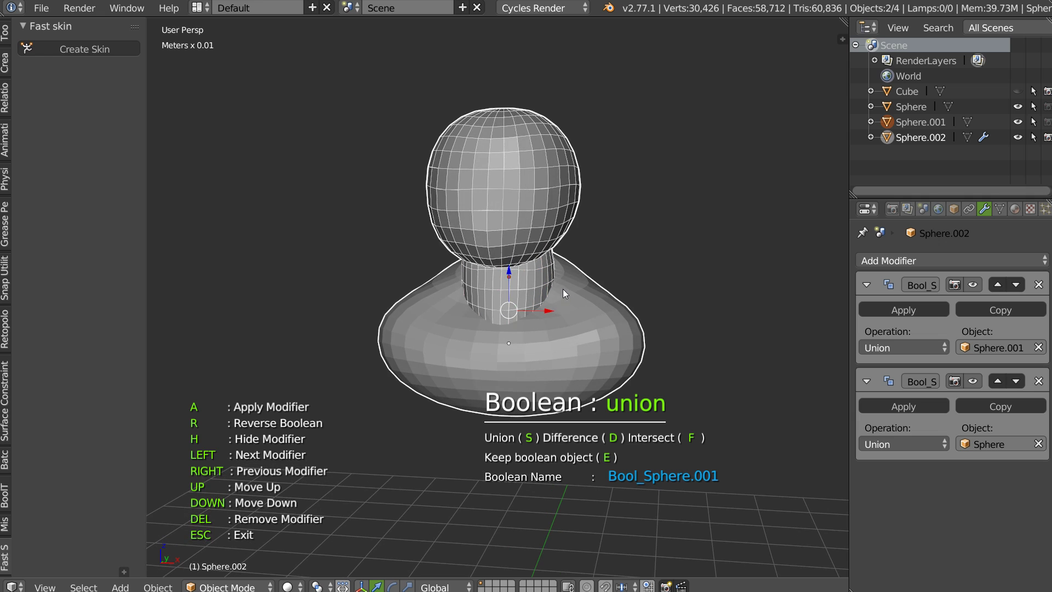
pyautogui.press('a')
pyautogui.press('a')
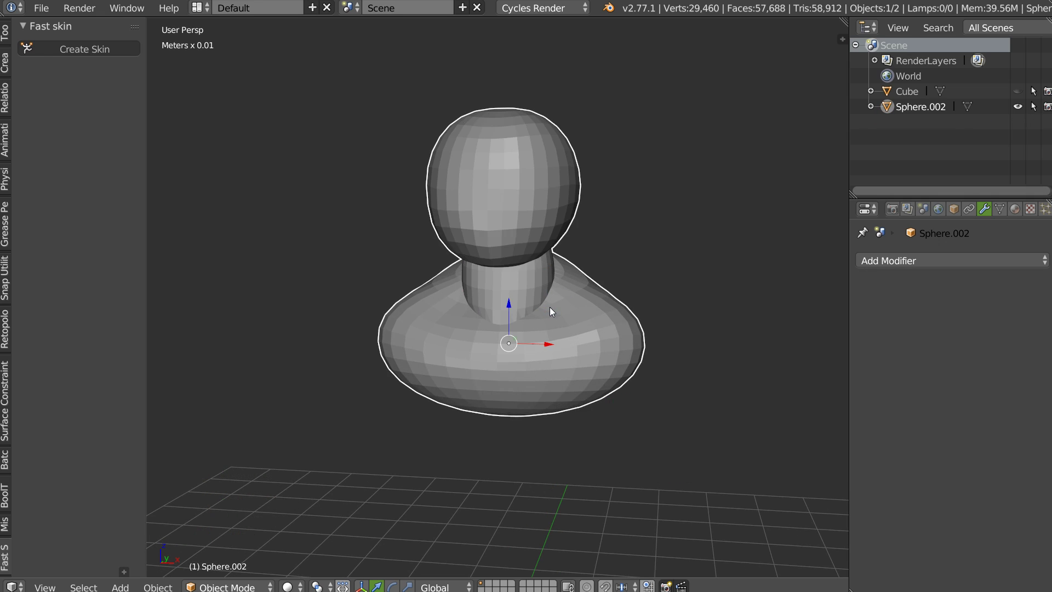
# - Inspect the merged sphere mesh in wireframe and Edit Mode from several angles
pyautogui.moveTo(521, 281)
pyautogui.mouseDown(button='middle')
pyautogui.moveTo(487, 284)
pyautogui.moveTo(528, 298)
pyautogui.mouseUp(button='middle')
pyautogui.press('z')
pyautogui.press('Tab')
pyautogui.press('Tab')
pyautogui.moveTo(521, 188); pyautogui.dragTo(525, 263, button='middle')
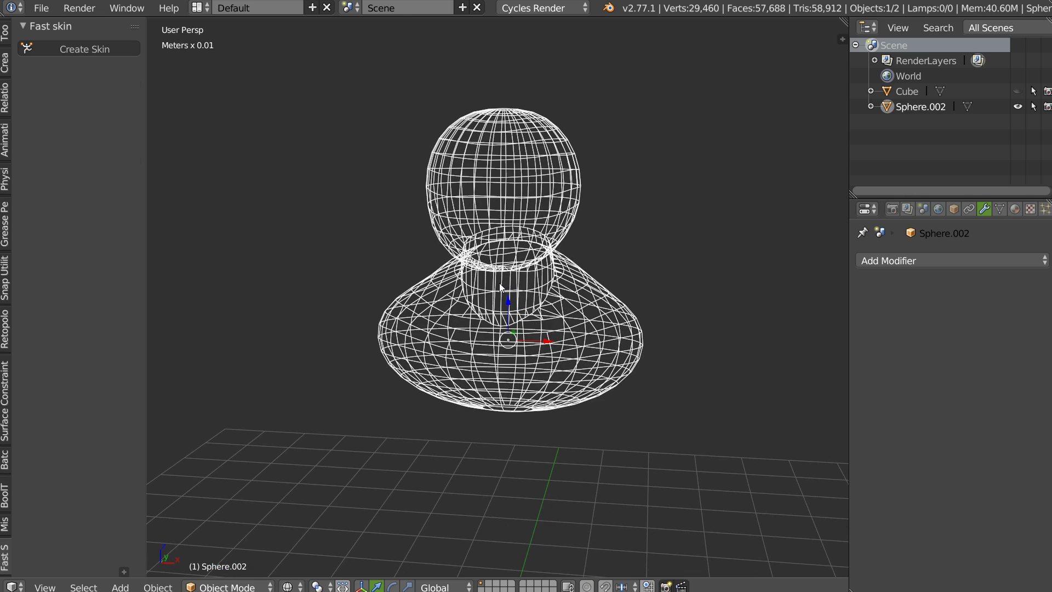
# - Return to solid shading and enter Sculpt Mode with Dyntopo enabled
pyautogui.press('z')
pyautogui.press('Tab')
pyautogui.click(591, 225)
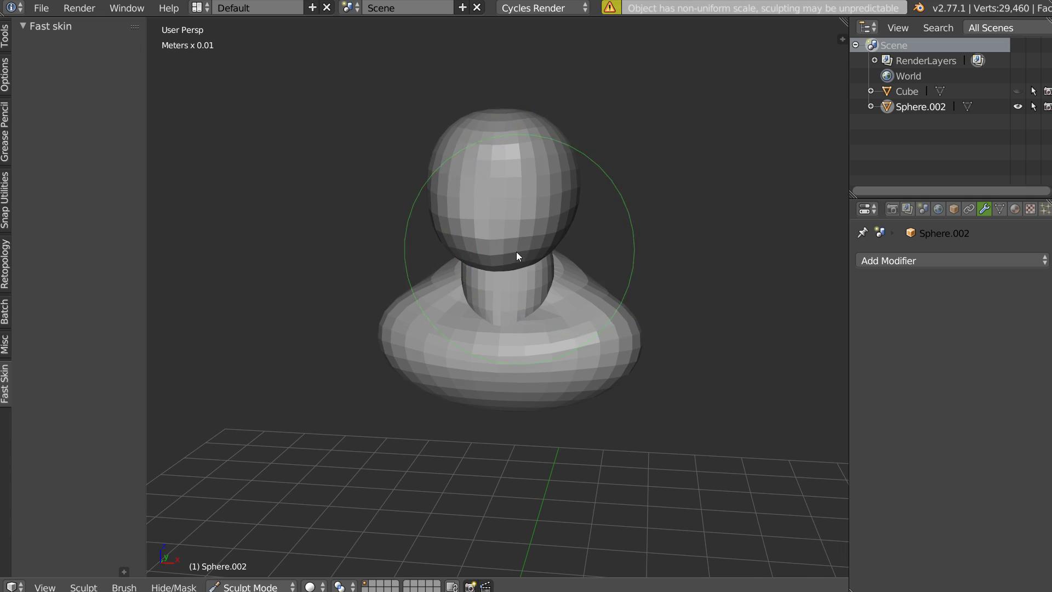
pyautogui.rightClick(529, 285)
pyautogui.click(396, 289)
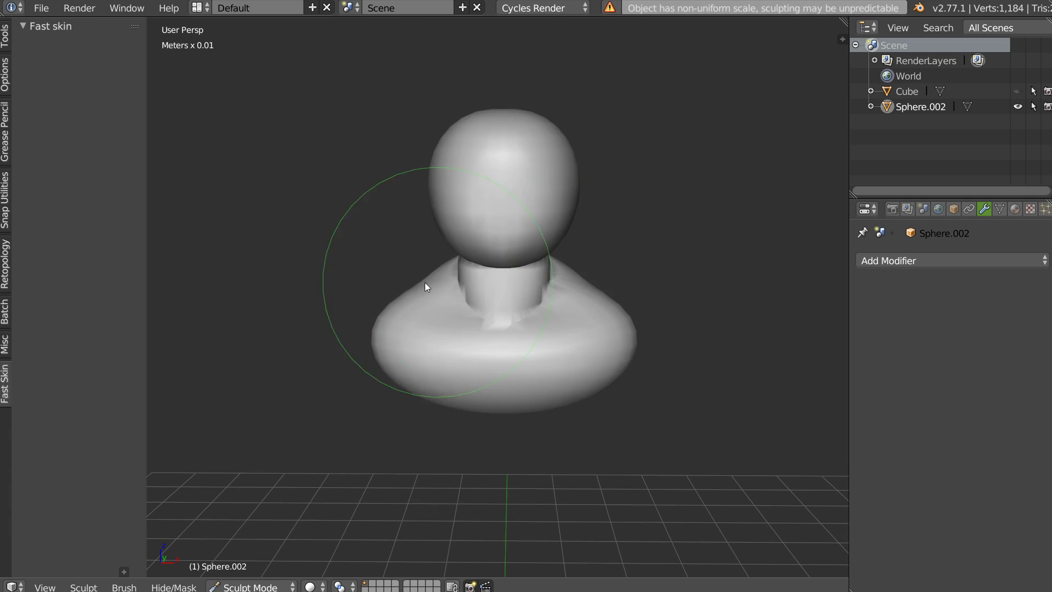
# - Sculpt the neck of the bust and shape it from several angles
pyautogui.moveTo(425, 282); pyautogui.dragTo(495, 287, button='middle')
pyautogui.moveTo(494, 287)
pyautogui.mouseDown()
pyautogui.moveTo(560, 258)
pyautogui.moveTo(506, 272)
pyautogui.mouseUp()
pyautogui.moveTo(506, 271)
pyautogui.mouseDown(button='middle')
pyautogui.moveTo(478, 267)
pyautogui.moveTo(656, 273)
pyautogui.moveTo(676, 249)
pyautogui.mouseUp(button='middle')
pyautogui.moveTo(467, 201)
pyautogui.mouseDown(button='middle')
pyautogui.moveTo(506, 231)
pyautogui.moveTo(595, 263)
pyautogui.mouseUp(button='middle')
pyautogui.moveTo(455, 118)
pyautogui.mouseDown(button='middle')
pyautogui.moveTo(544, 180)
pyautogui.moveTo(419, 221)
pyautogui.mouseUp(button='middle')
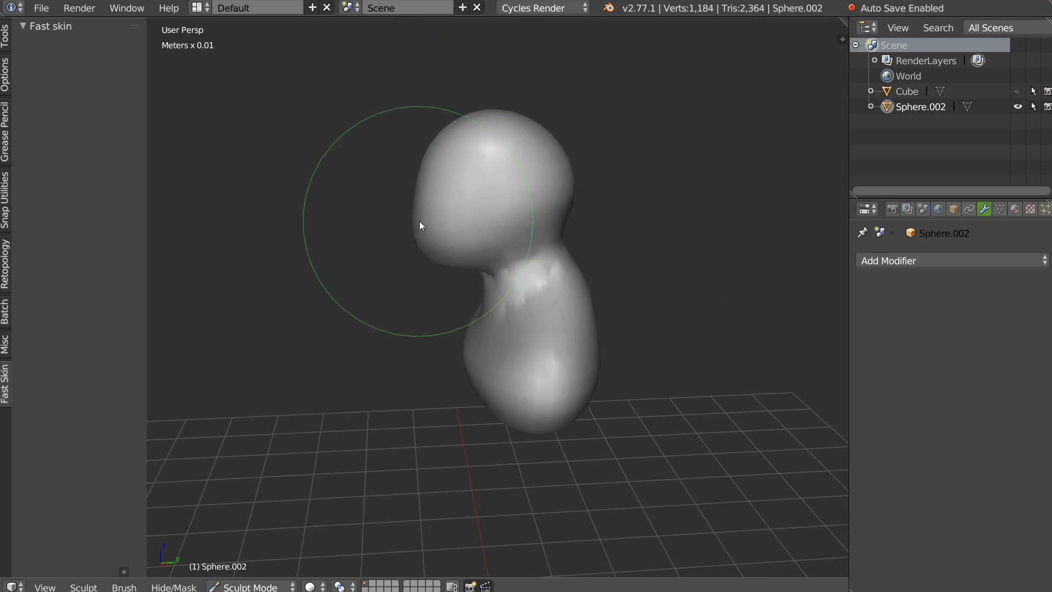
pyautogui.moveTo(419, 221); pyautogui.dragTo(441, 170)
# - Pull the head and neck into a new shape with the Snakehook brush
pyautogui.rightClick(477, 201)
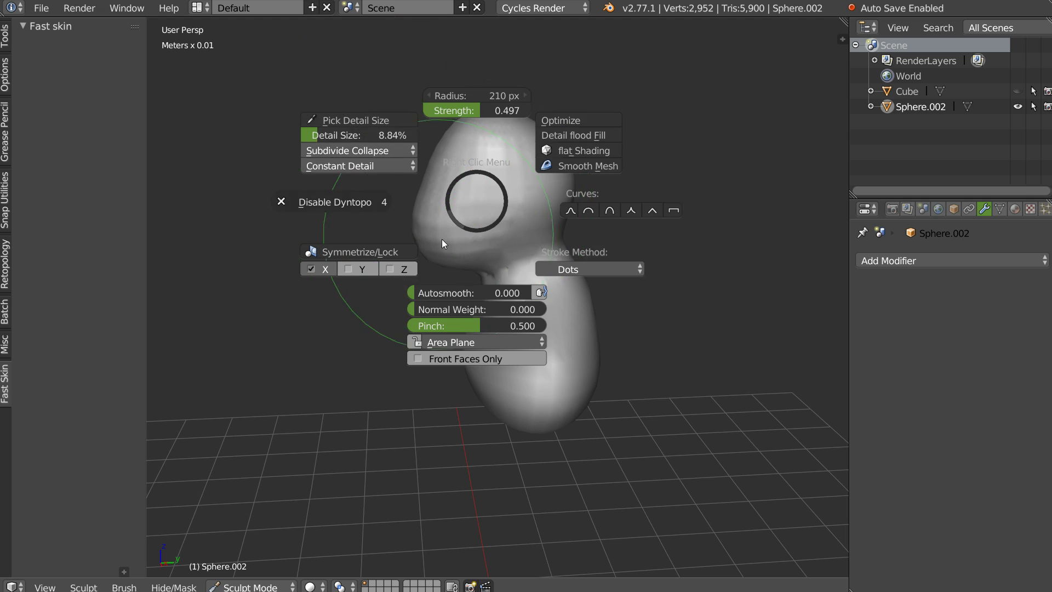
pyautogui.press('Escape')
pyautogui.press('w')
pyautogui.click(386, 165)
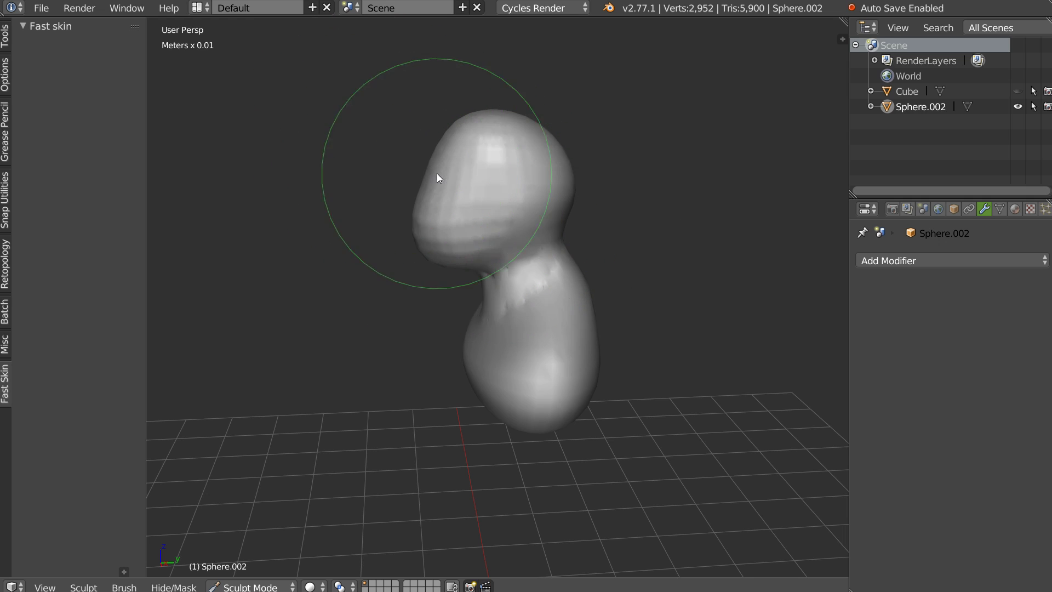
pyautogui.moveTo(436, 173); pyautogui.dragTo(493, 116, button='middle')
pyautogui.moveTo(493, 115); pyautogui.dragTo(535, 131)
pyautogui.moveTo(421, 236)
pyautogui.mouseDown()
pyautogui.moveTo(484, 250)
pyautogui.moveTo(544, 231)
pyautogui.moveTo(525, 258)
pyautogui.moveTo(481, 242)
pyautogui.moveTo(481, 261)
pyautogui.moveTo(465, 223)
pyautogui.mouseUp()
# - Sculpt the lower bust and the body below the neck
pyautogui.moveTo(466, 224); pyautogui.dragTo(551, 218, button='middle')
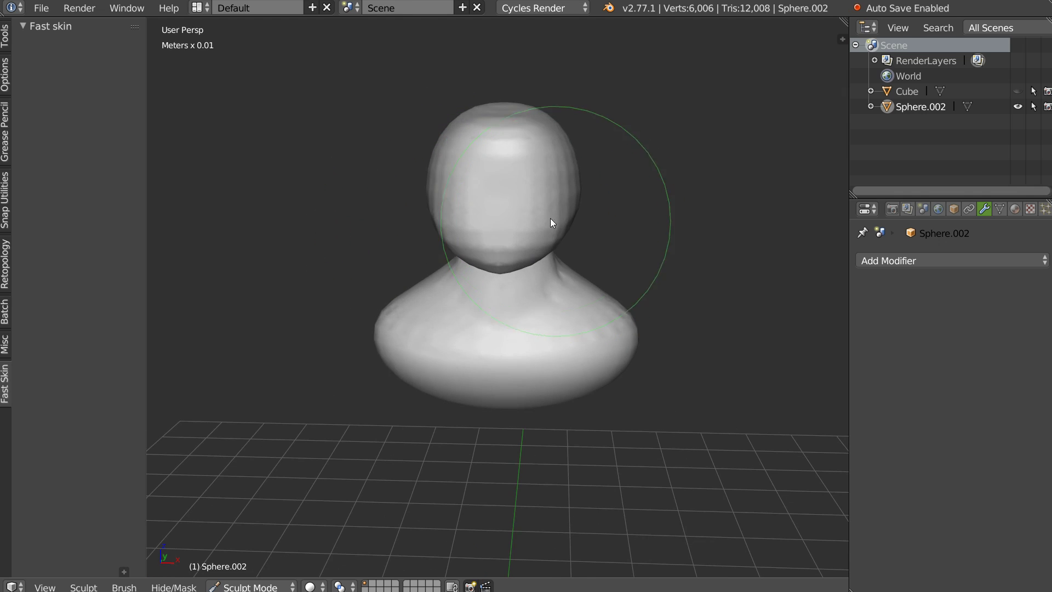
pyautogui.moveTo(573, 265)
pyautogui.mouseDown()
pyautogui.moveTo(504, 348)
pyautogui.moveTo(566, 326)
pyautogui.moveTo(638, 323)
pyautogui.mouseUp()
pyautogui.moveTo(635, 356); pyautogui.dragTo(553, 349, button='middle')
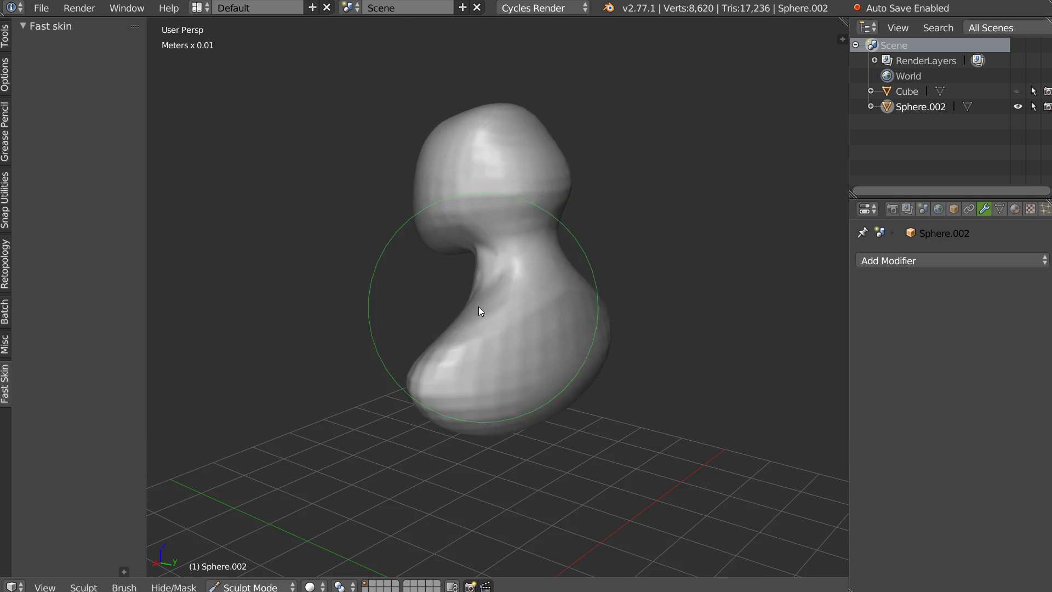
pyautogui.moveTo(554, 349)
pyautogui.mouseDown()
pyautogui.moveTo(453, 395)
pyautogui.moveTo(485, 365)
pyautogui.mouseUp()
pyautogui.moveTo(484, 365)
pyautogui.mouseDown(button='middle')
pyautogui.moveTo(566, 377)
pyautogui.moveTo(516, 300)
pyautogui.moveTo(564, 230)
pyautogui.mouseUp(button='middle')
# - Smooth the neck and lower body, then return to Object Mode
pyautogui.press('w')
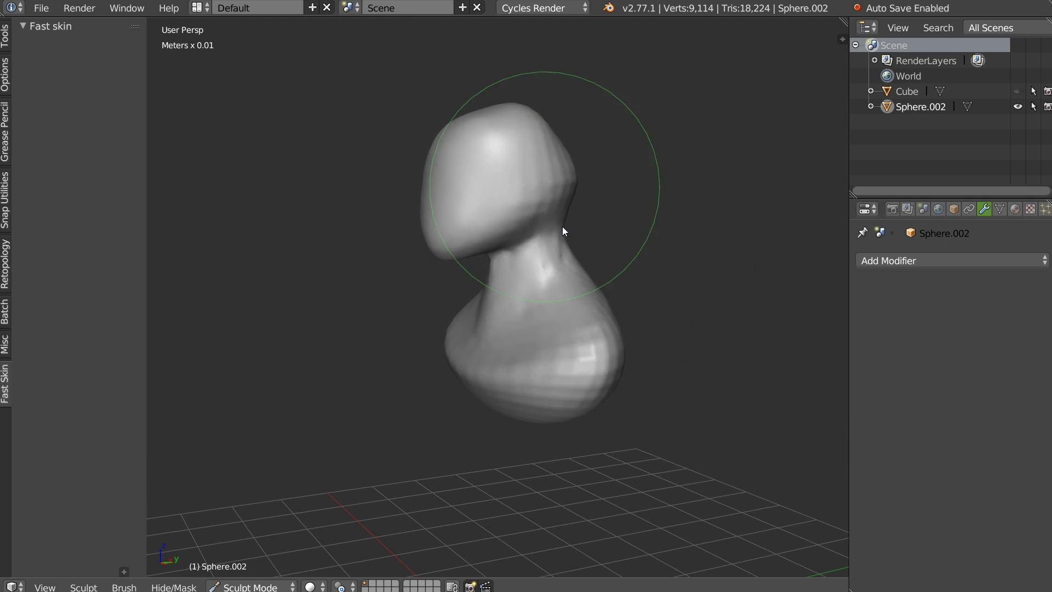
pyautogui.moveTo(572, 216); pyautogui.dragTo(444, 388)
pyautogui.moveTo(584, 345); pyautogui.dragTo(582, 315, button='middle')
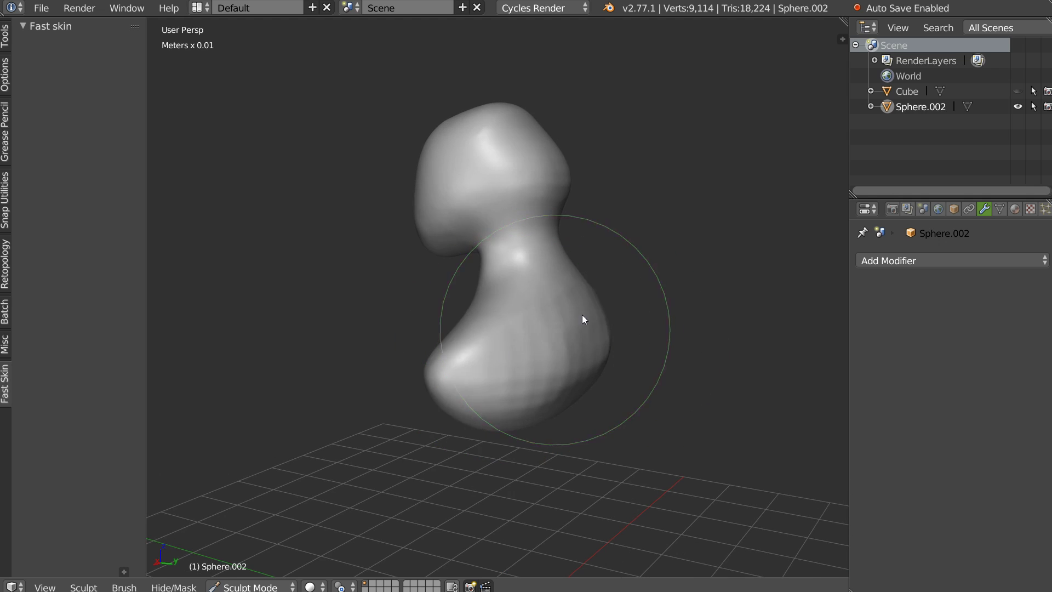
pyautogui.moveTo(540, 371)
pyautogui.mouseDown(button='middle')
pyautogui.moveTo(587, 235)
pyautogui.moveTo(684, 238)
pyautogui.moveTo(521, 265)
pyautogui.moveTo(515, 244)
pyautogui.moveTo(509, 272)
pyautogui.mouseUp(button='middle')
pyautogui.hotkey('ctrl', 'Tab')
# - Delete the sculpted bust and add a new cube raised above the grid
pyautogui.press('Delete')
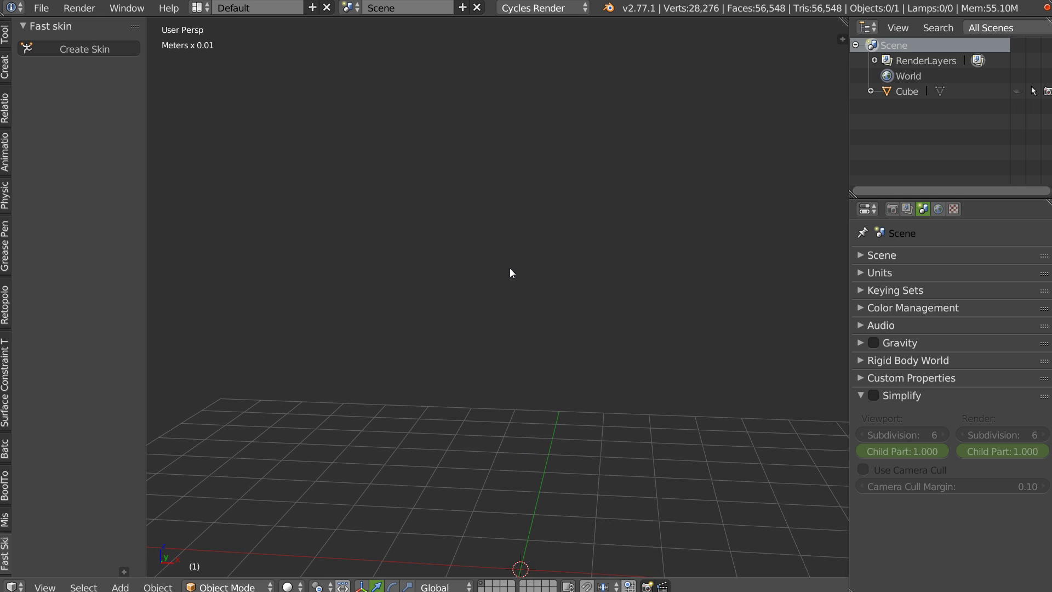
pyautogui.moveTo(601, 308); pyautogui.dragTo(521, 271, button='middle')
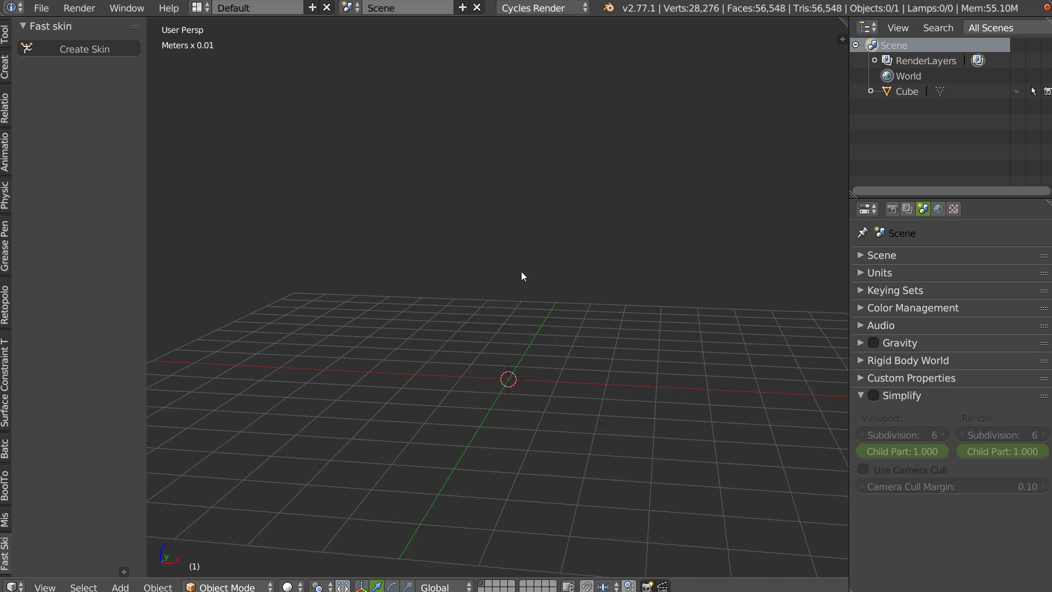
pyautogui.rightClick(496, 389)
pyautogui.click(441, 482)
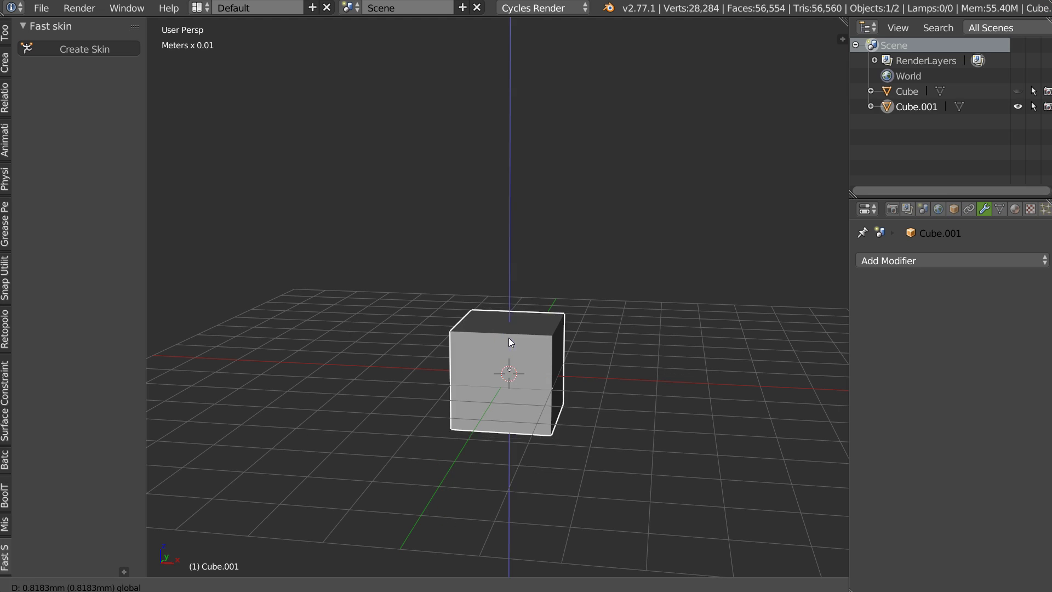
pyautogui.moveTo(508, 338); pyautogui.dragTo(508, 113)
pyautogui.moveTo(507, 113); pyautogui.dragTo(468, 157, button='middle')
# - Inset the cube's bottom face and extrude a short neck and a torso downward
pyautogui.press('Tab')
pyautogui.rightClick(528, 201)
pyautogui.moveTo(528, 200)
pyautogui.mouseDown(button='middle')
pyautogui.moveTo(604, 218)
pyautogui.moveTo(621, 210)
pyautogui.moveTo(610, 206)
pyautogui.mouseUp(button='middle')
pyautogui.press('i')
pyautogui.click(607, 210)
pyautogui.press('e')
pyautogui.click(554, 252)
pyautogui.press('e')
pyautogui.click(548, 281)
# - Extrude the torso's right side face outward into an arm
pyautogui.rightClick(520, 301)
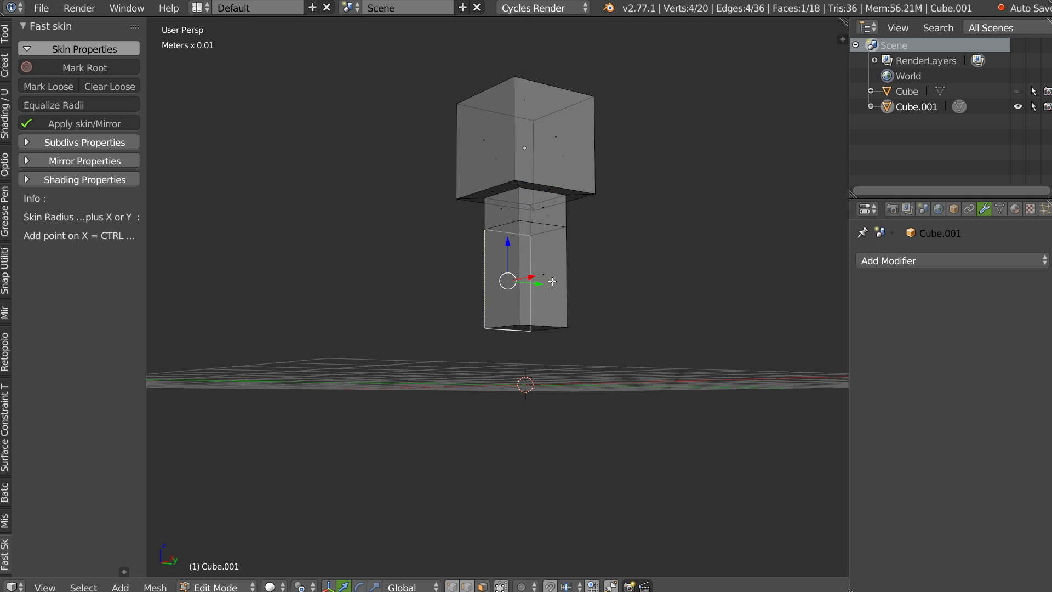
pyautogui.rightClick(549, 263)
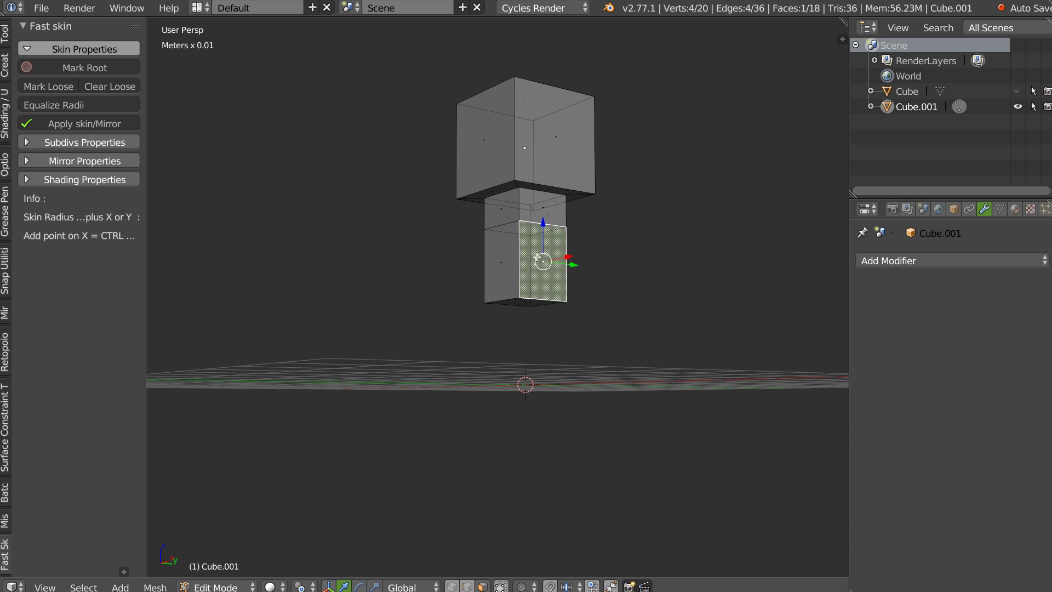
pyautogui.moveTo(549, 263); pyautogui.dragTo(562, 253, button='middle')
pyautogui.press('e')
pyautogui.click(620, 282)
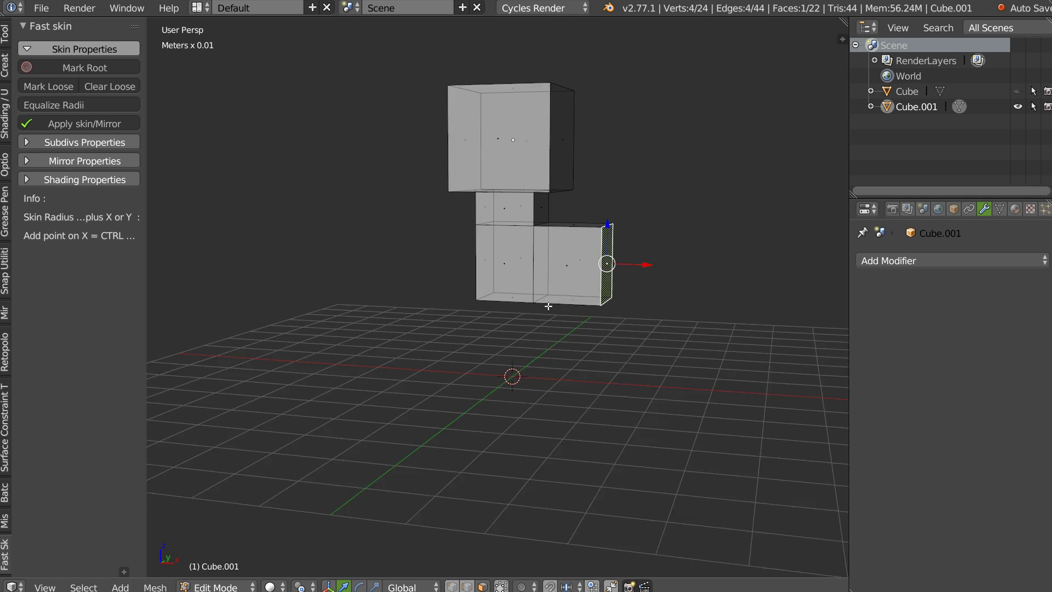
pyautogui.moveTo(620, 283); pyautogui.dragTo(603, 246, button='middle')
# - Extrude the torso's bottom face downward into a lower block
pyautogui.rightClick(516, 306)
pyautogui.press('e')
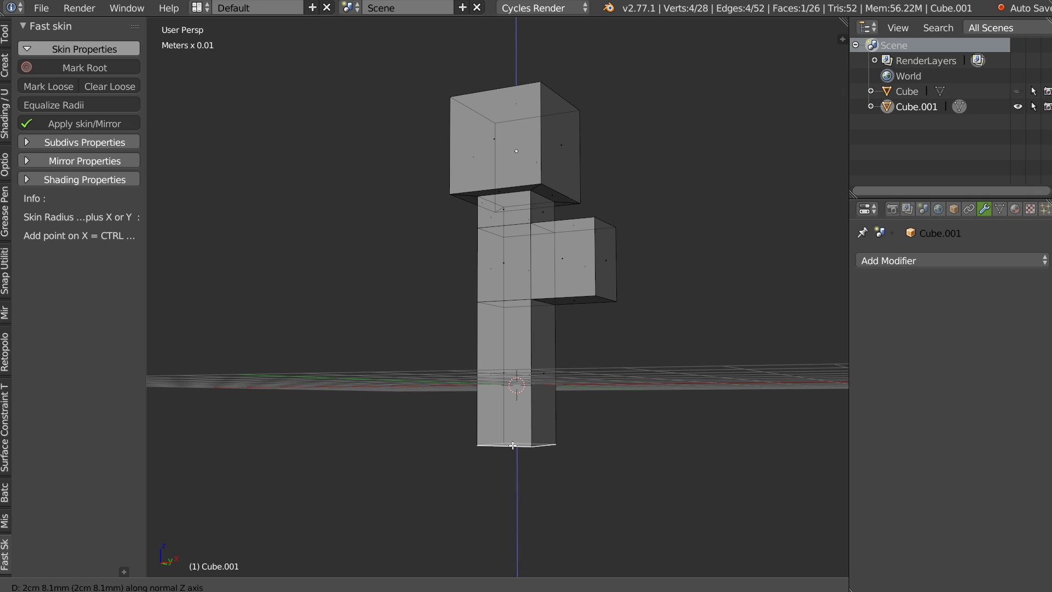
pyautogui.click(511, 432)
pyautogui.moveTo(510, 432); pyautogui.dragTo(506, 305, button='middle')
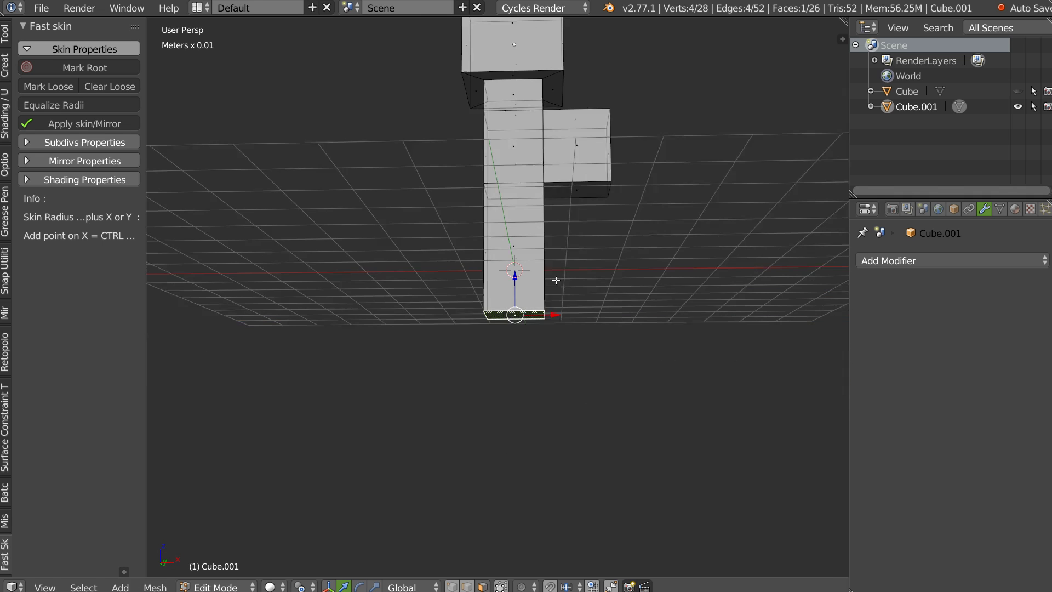
# - Loop-cut the lower block vertically and pull its middle bottom edge down to a point
pyautogui.hotkey('ctrl', 'e')
pyautogui.press('Escape')
pyautogui.hotkey('ctrl', 'r')
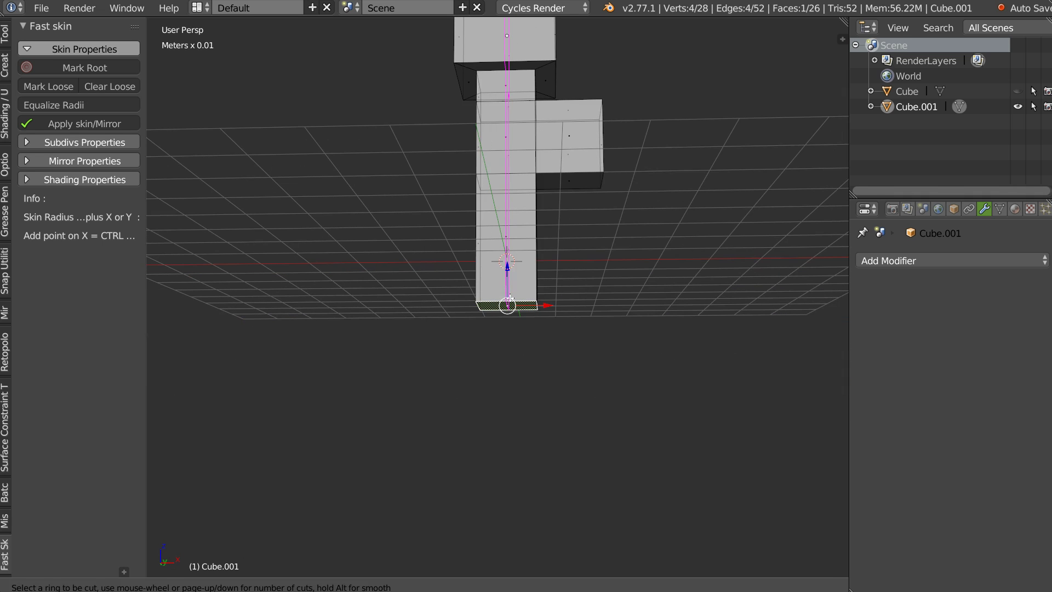
pyautogui.click(512, 305)
pyautogui.rightClick(511, 305)
pyautogui.rightClick(504, 310)
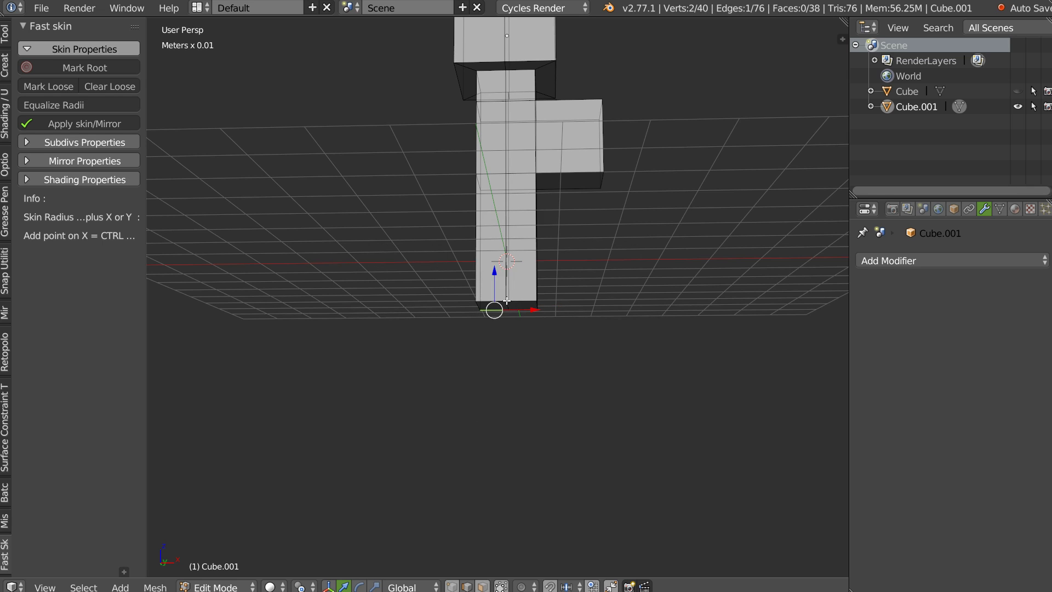
pyautogui.moveTo(510, 269); pyautogui.dragTo(534, 310)
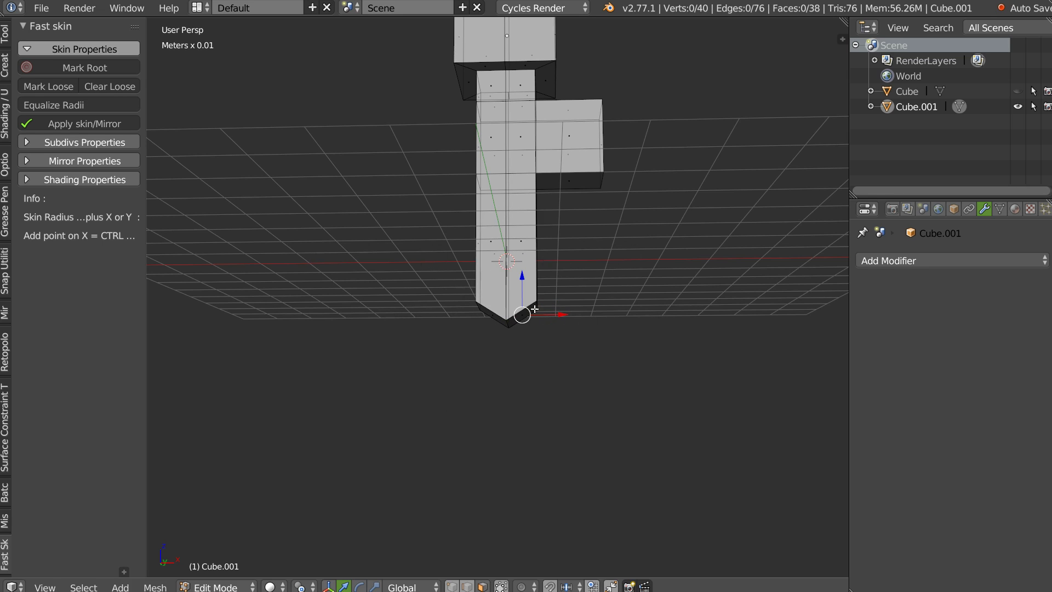
pyautogui.moveTo(578, 278)
pyautogui.mouseDown(button='middle')
pyautogui.moveTo(572, 326)
pyautogui.moveTo(483, 301)
pyautogui.mouseUp(button='middle')
pyautogui.rightClick(571, 326)
pyautogui.hotkey('ctrl', 'Tab')
pyautogui.click(578, 302)
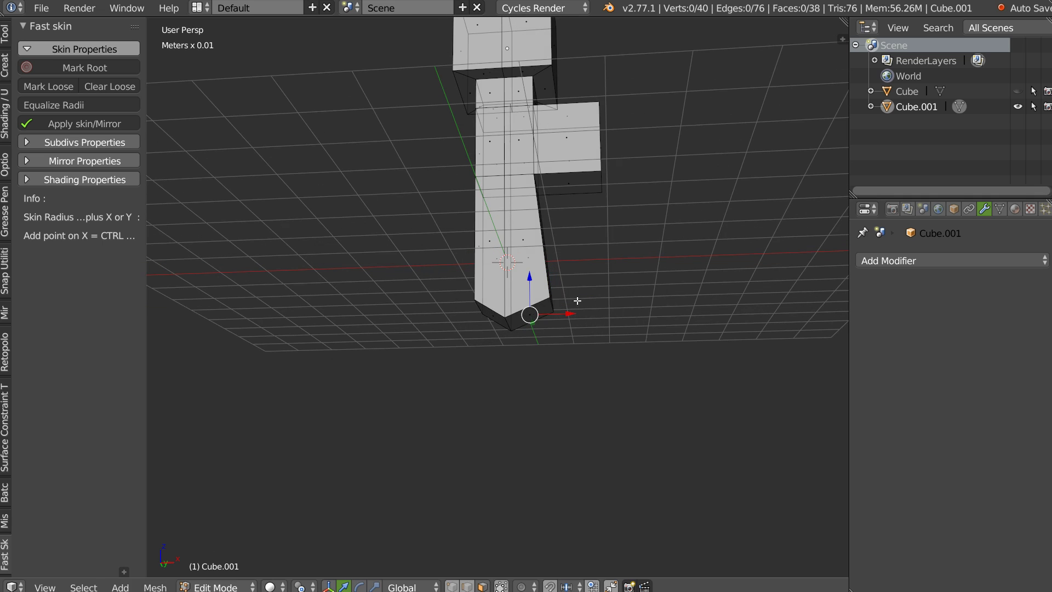
# - Mirror the half body, extrude the bottom face down, and turn off mirror merging
pyautogui.press('w')
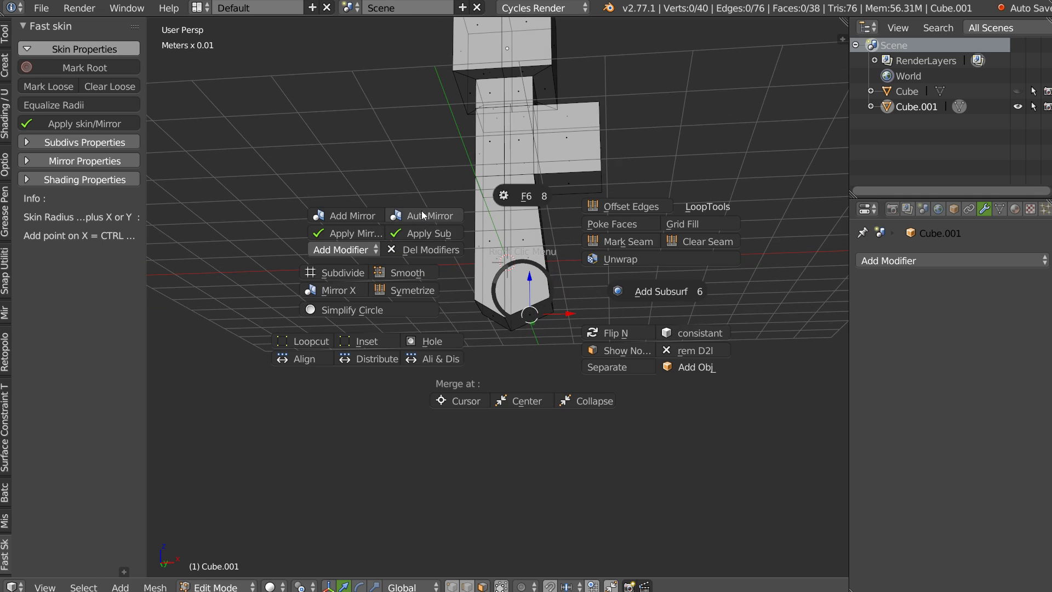
pyautogui.click(422, 215)
pyautogui.moveTo(422, 214)
pyautogui.mouseDown(button='middle')
pyautogui.moveTo(533, 327)
pyautogui.moveTo(553, 256)
pyautogui.mouseUp(button='middle')
pyautogui.rightClick(533, 327)
pyautogui.press('e')
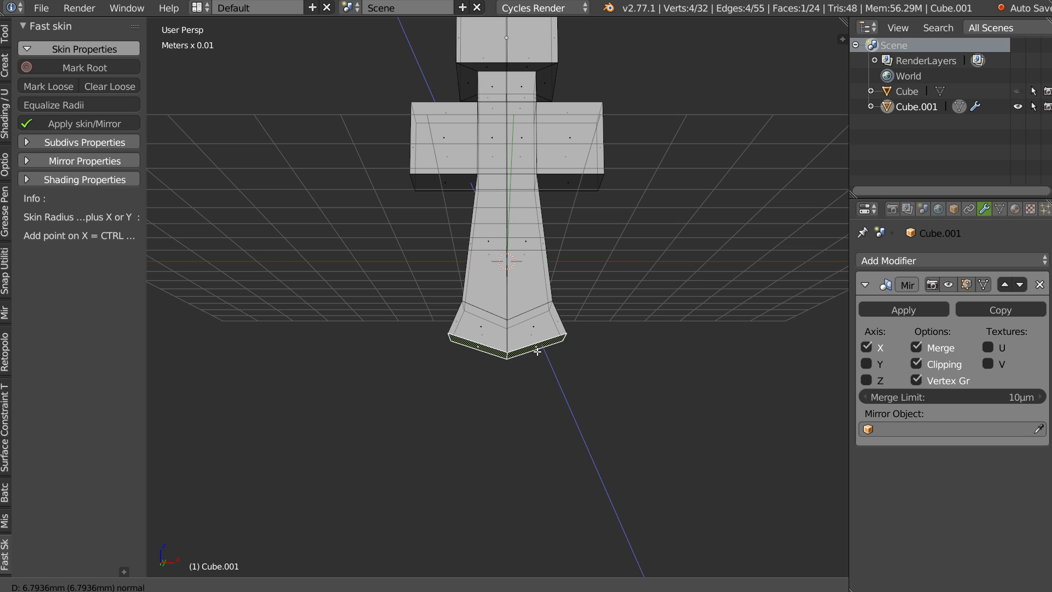
pyautogui.click(536, 349)
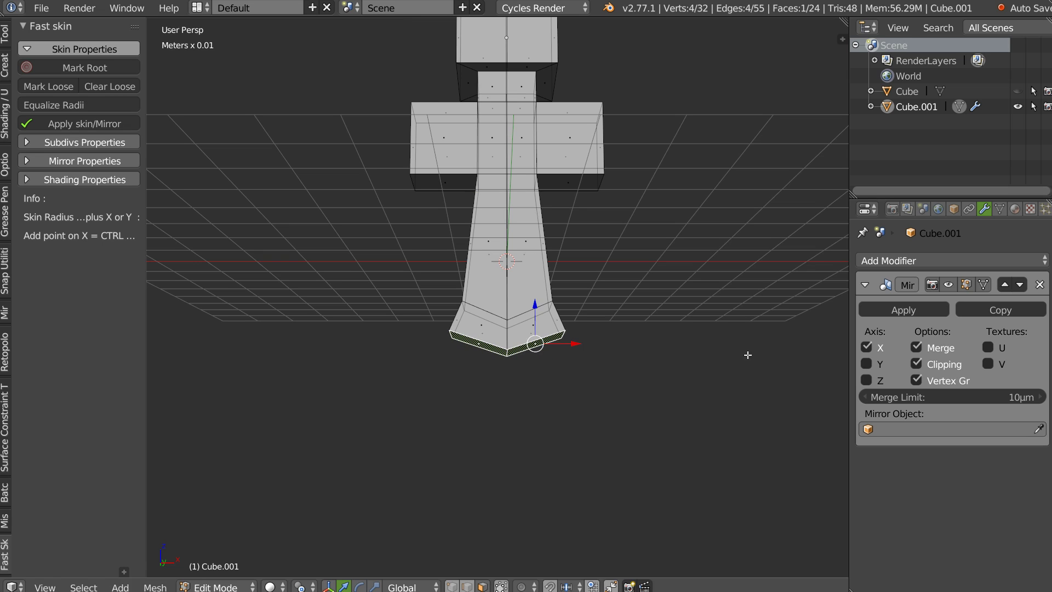
pyautogui.click(917, 348)
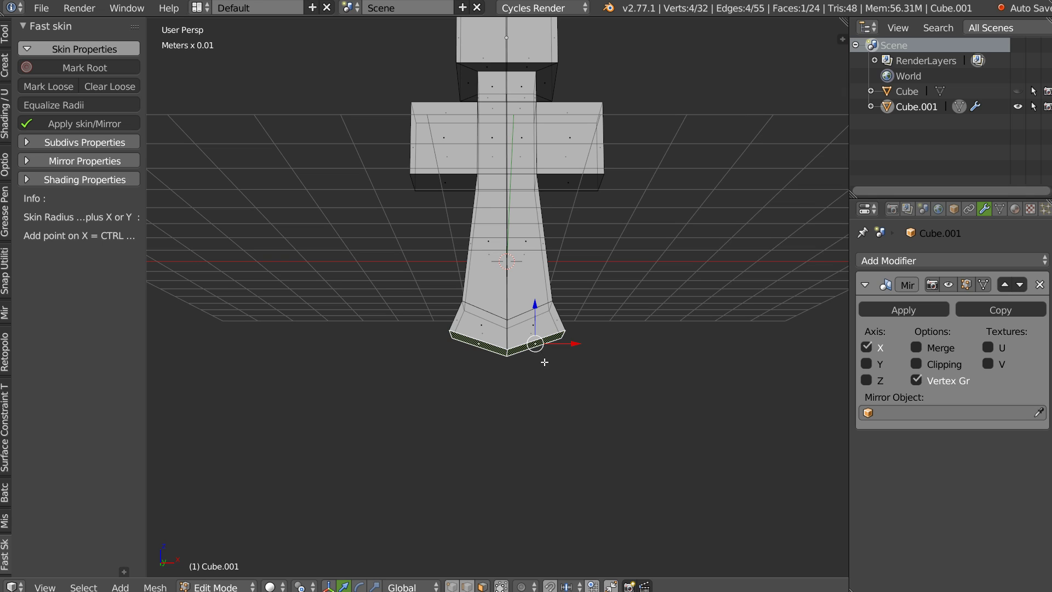
# - Extrude and lengthen both legs downward in front orthographic view
pyautogui.press('e')
pyautogui.click(541, 403)
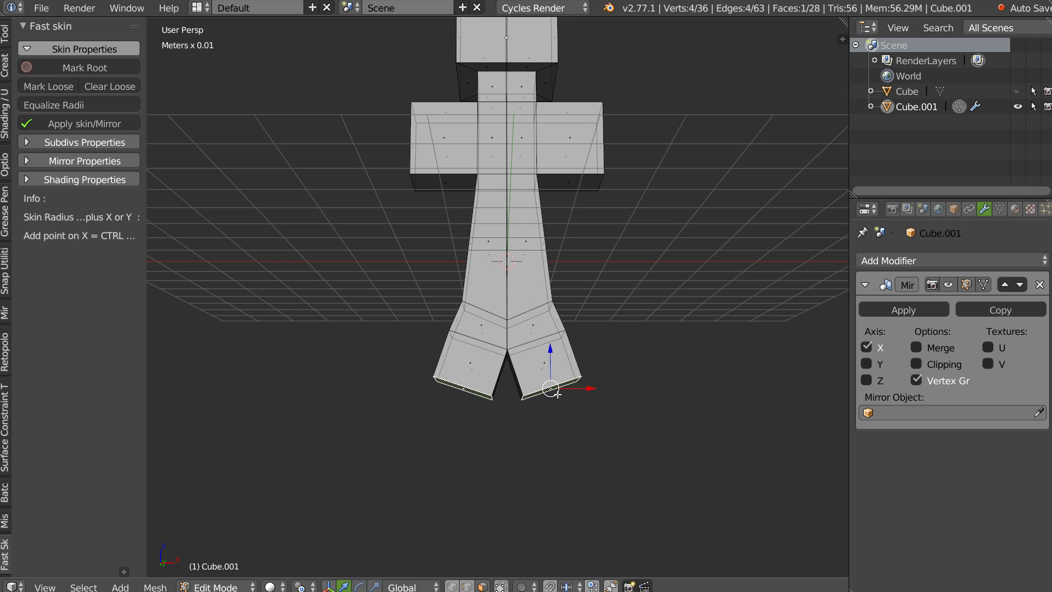
pyautogui.moveTo(557, 394); pyautogui.dragTo(556, 448)
pyautogui.press('q')
pyautogui.click(482, 361)
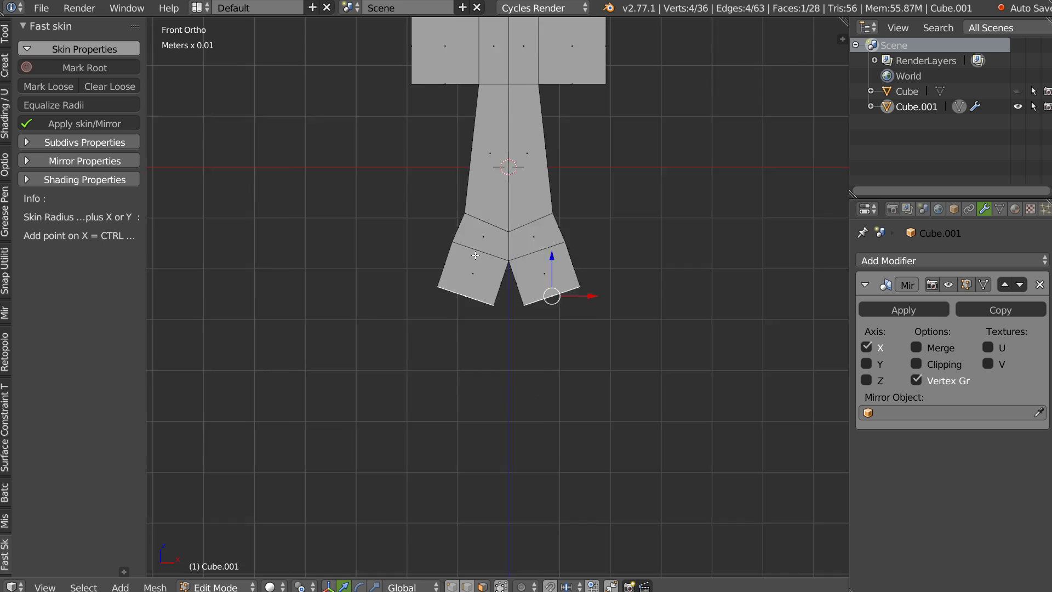
pyautogui.press('g')
pyautogui.click(534, 325)
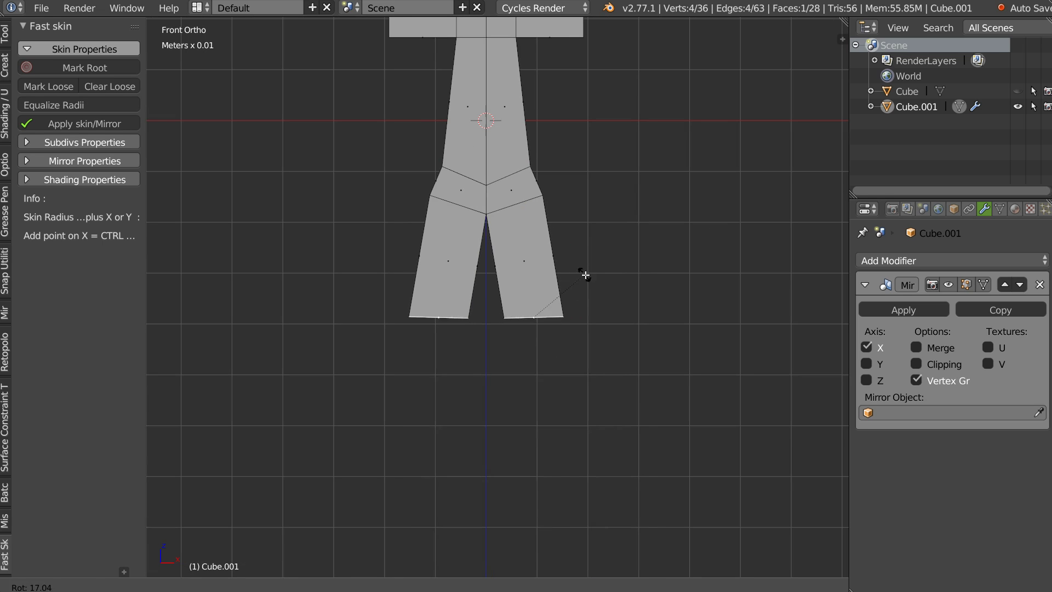
pyautogui.press('e')
pyautogui.click(501, 429)
# - Widen the torso by moving its outer edge along X
pyautogui.moveTo(500, 430)
pyautogui.mouseDown(button='middle')
pyautogui.moveTo(507, 320)
pyautogui.moveTo(543, 206)
pyautogui.mouseUp(button='middle')
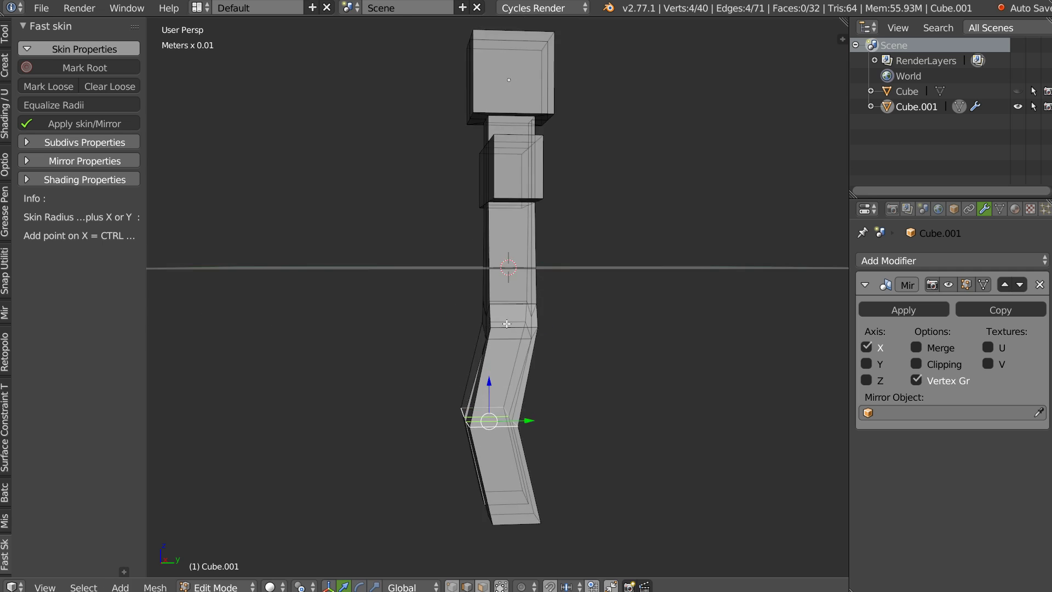
pyautogui.moveTo(531, 181)
pyautogui.mouseDown(button='middle')
pyautogui.moveTo(553, 175)
pyautogui.moveTo(564, 254)
pyautogui.moveTo(522, 235)
pyautogui.mouseUp(button='middle')
pyautogui.keyDown('shift'); pyautogui.click(521, 171); pyautogui.keyUp('shift')
pyautogui.press('g')
pyautogui.press('x')
pyautogui.click(568, 176)
# - Scale and rotate the arm end face, then extrude a new arm segment
pyautogui.hotkey('ctrl', 'Tab')
pyautogui.click(610, 175)
pyautogui.press('KP_1')
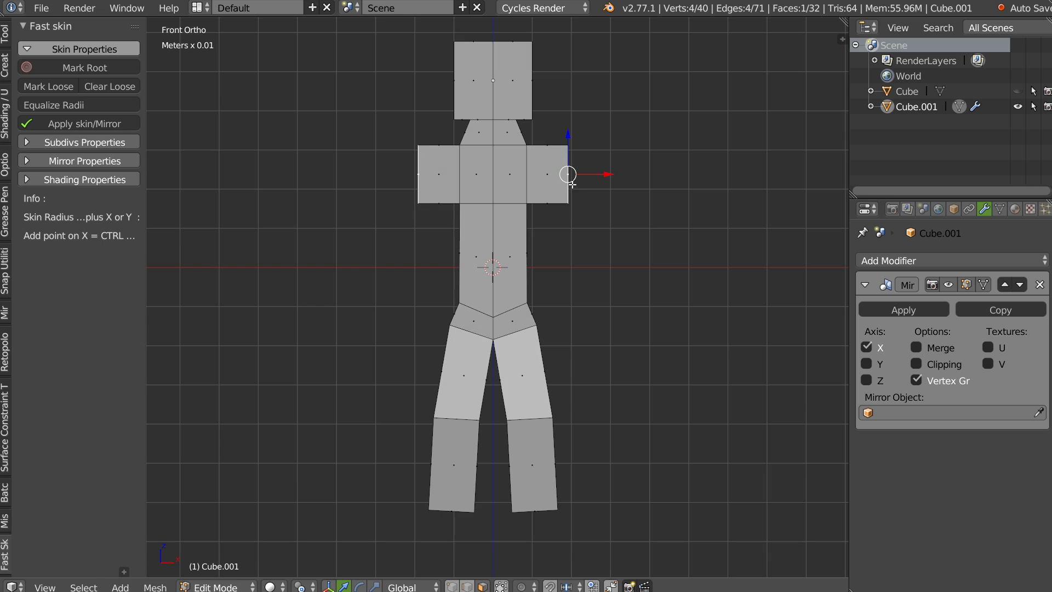
pyautogui.press('s')
pyautogui.click(619, 161)
pyautogui.press('r')
pyautogui.click(579, 218)
pyautogui.press('e')
pyautogui.click(598, 220)
# - Position and angle the arm segment, then extrude a forearm downward
pyautogui.press('g')
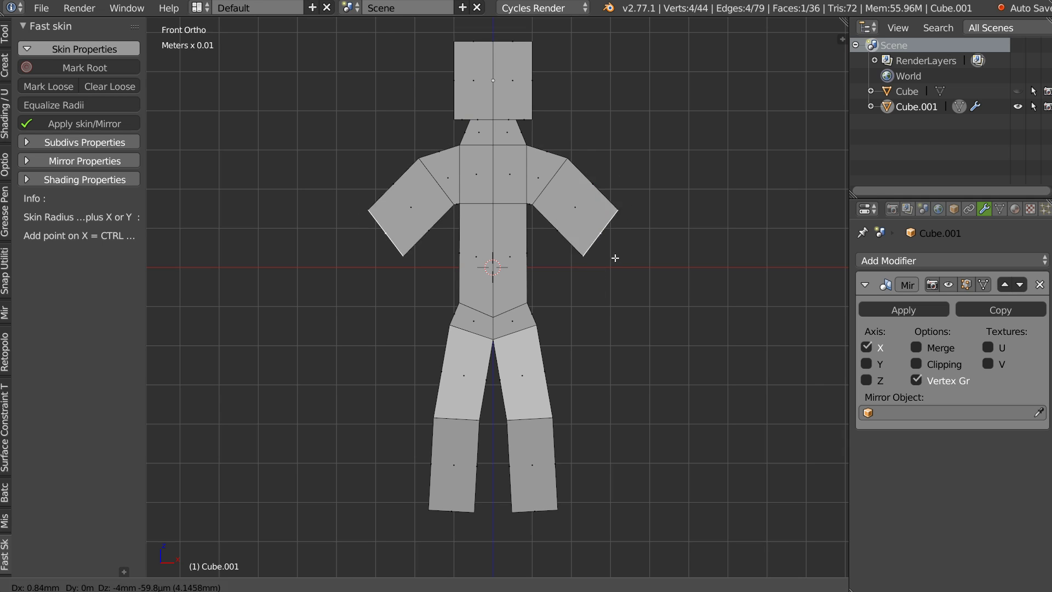
pyautogui.click(630, 253)
pyautogui.press('r')
pyautogui.click(669, 227)
pyautogui.press('r')
pyautogui.click(650, 259)
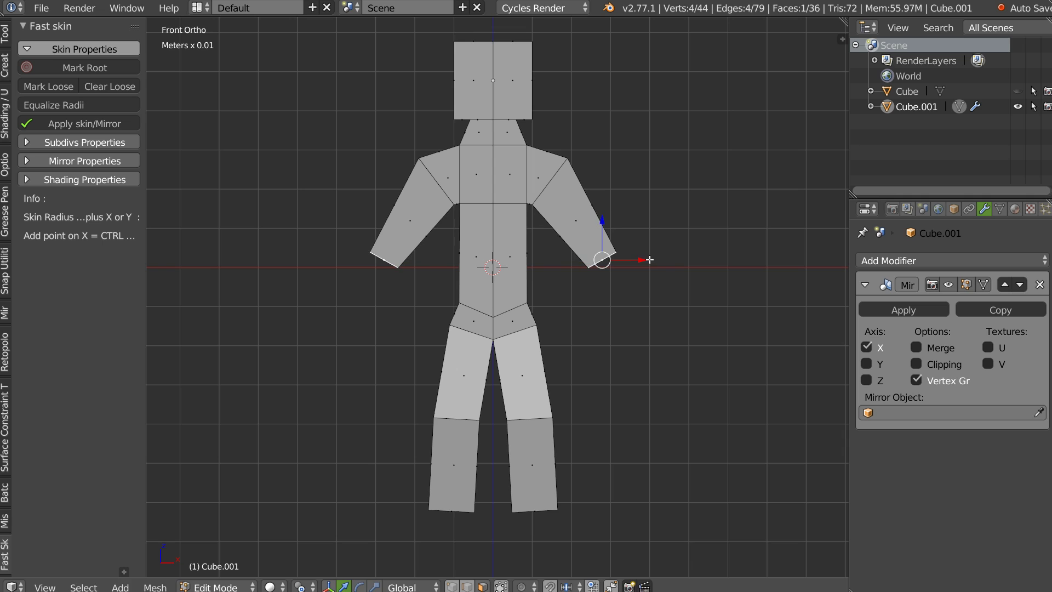
pyautogui.press('e')
pyautogui.click(645, 356)
# - Move the knee edge loop to bend the leg and check it from the side
pyautogui.moveTo(646, 351)
pyautogui.mouseDown(button='middle')
pyautogui.moveTo(662, 316)
pyautogui.moveTo(545, 288)
pyautogui.mouseUp(button='middle')
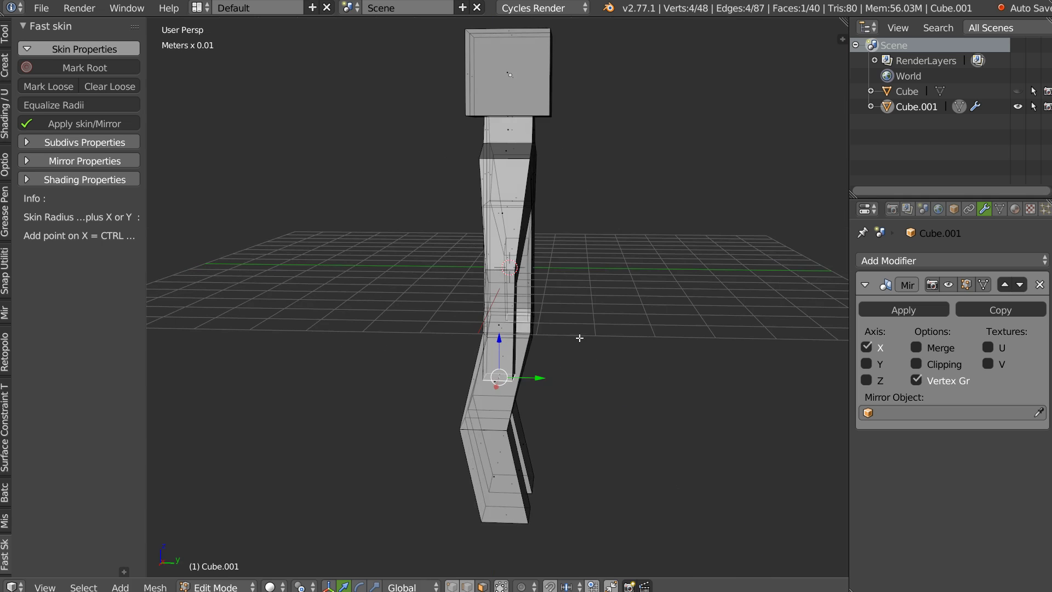
pyautogui.keyDown('alt'); pyautogui.rightClick(547, 283); pyautogui.keyUp('alt')
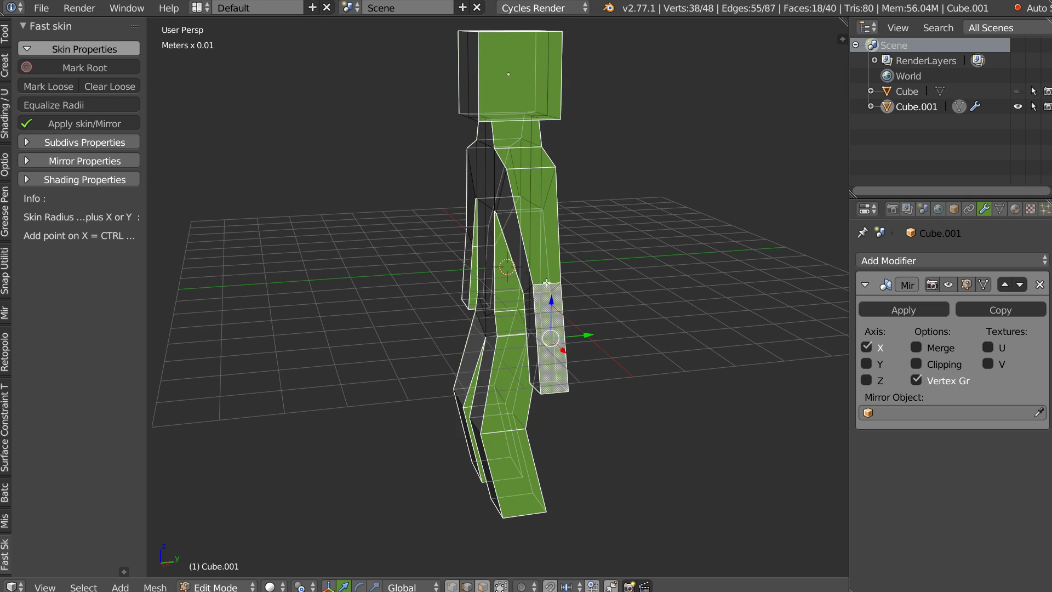
pyautogui.press('g')
pyautogui.click(598, 282)
pyautogui.keyDown('alt'); pyautogui.rightClick(553, 390); pyautogui.keyUp('alt')
pyautogui.hotkey('ctrl', 'Tab')
pyautogui.click(577, 384)
pyautogui.moveTo(607, 359); pyautogui.dragTo(576, 330, button='middle')
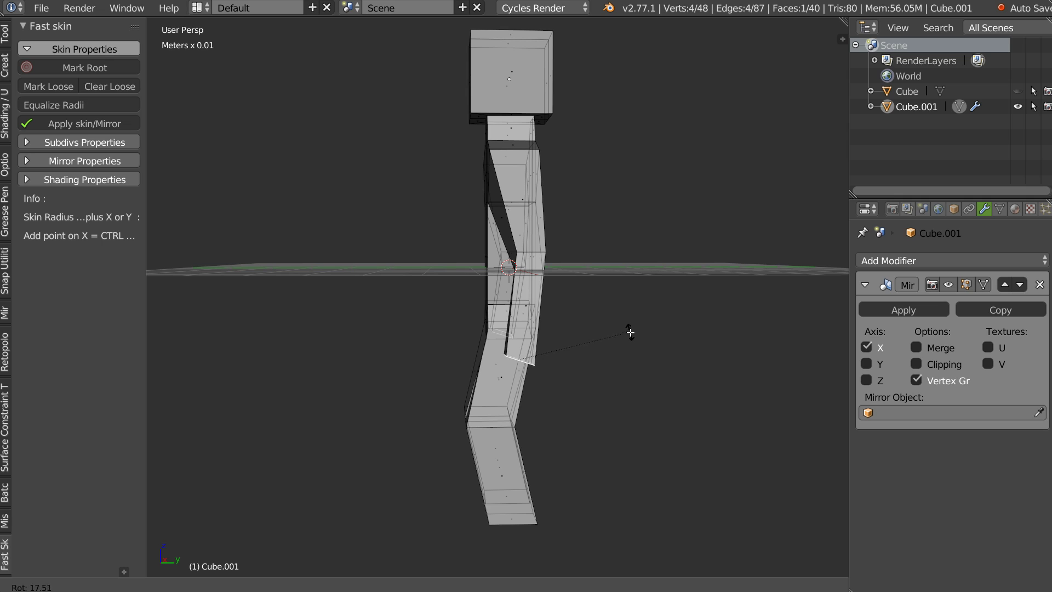
pyautogui.moveTo(551, 370)
pyautogui.mouseDown(button='middle')
pyautogui.moveTo(560, 316)
pyautogui.moveTo(591, 297)
pyautogui.mouseUp(button='middle')
# - Create the skin mesh, apply the Mirror, and add and apply level-2 Subsurf
pyautogui.click(80, 124)
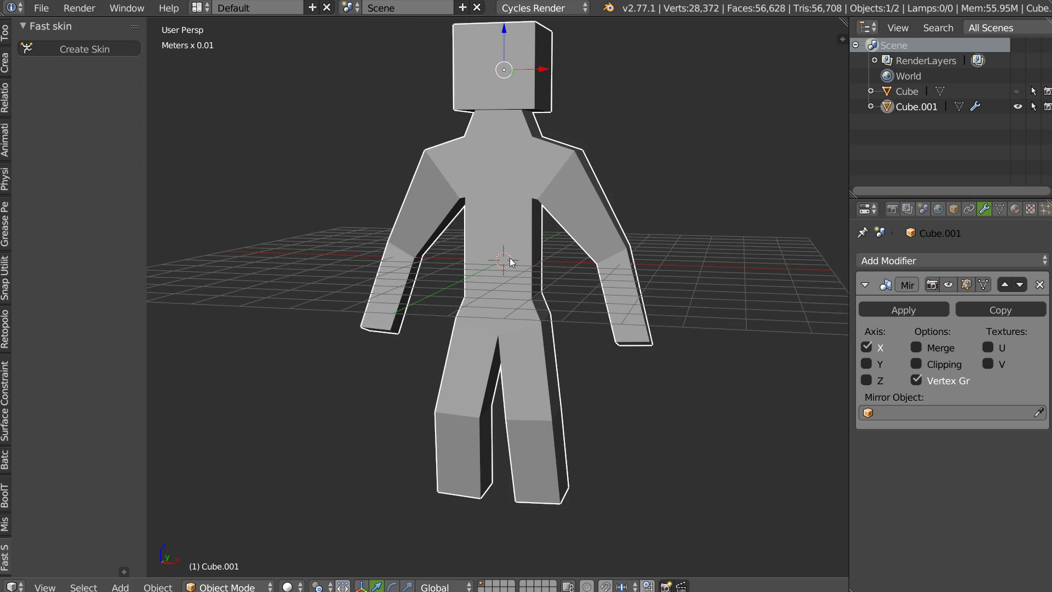
pyautogui.click(897, 310)
pyautogui.moveTo(509, 216); pyautogui.dragTo(511, 254, button='middle')
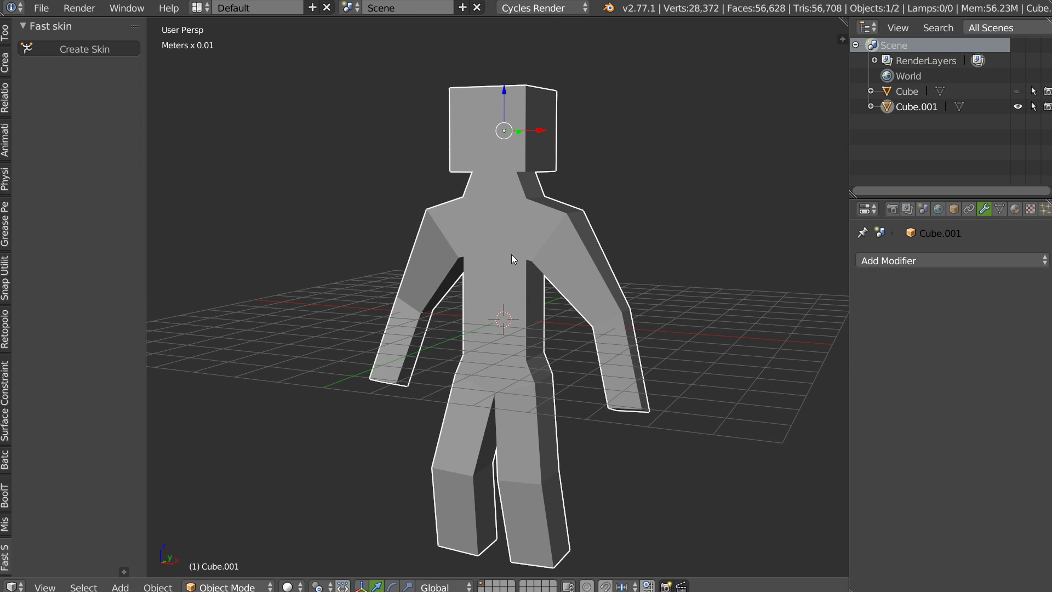
pyautogui.press('q')
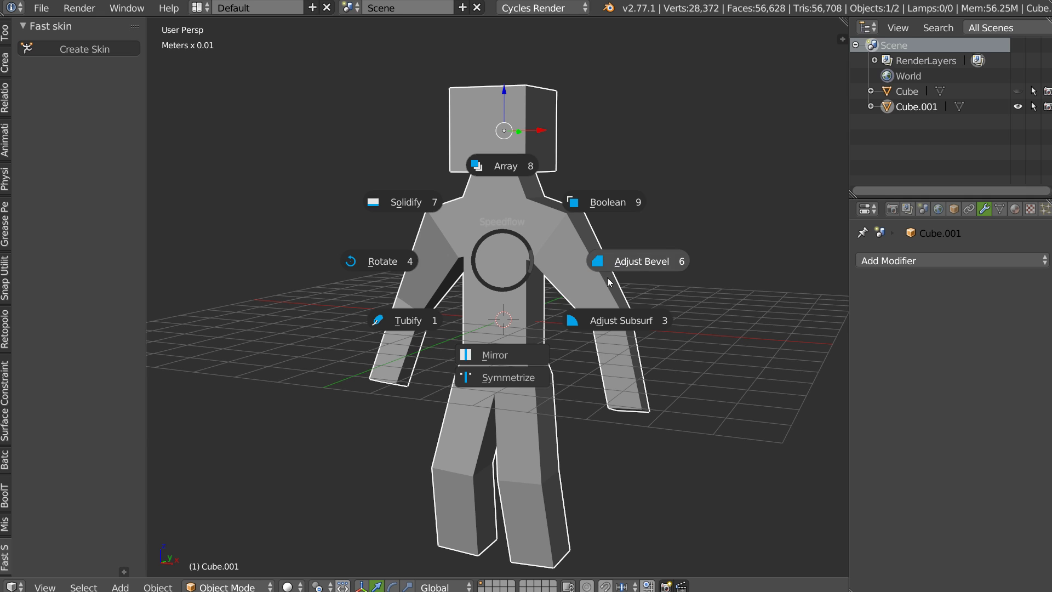
pyautogui.click(689, 322)
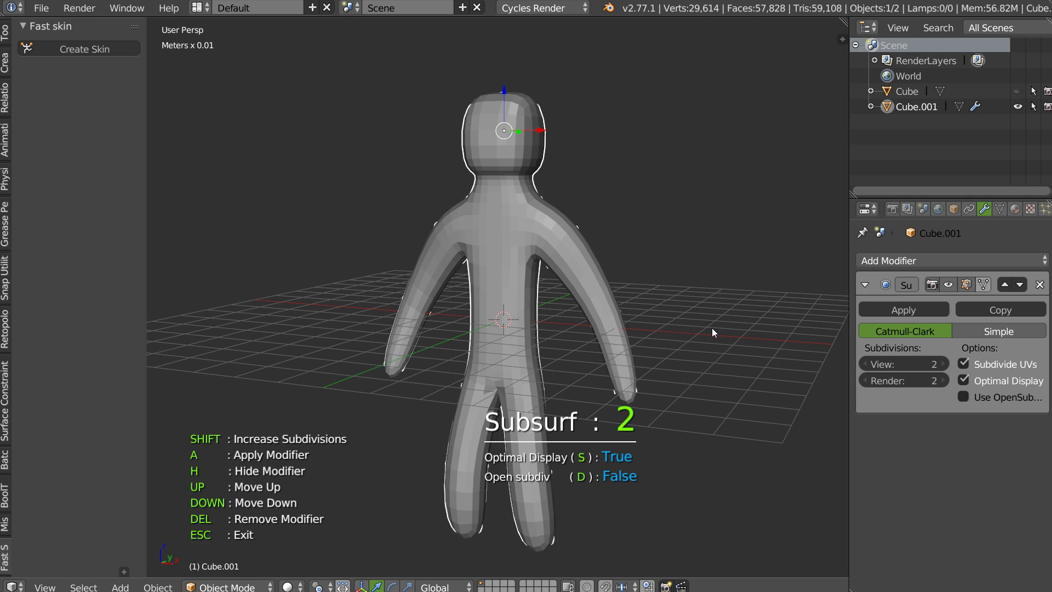
pyautogui.press('a')
pyautogui.moveTo(712, 329); pyautogui.dragTo(521, 248, button='middle')
# - Test a sculpted groove in Sculpt Mode, undo it, and switch to Edit Mode
pyautogui.press('Tab')
pyautogui.click(630, 196)
pyautogui.press('w')
pyautogui.click(395, 223)
pyautogui.scroll(3, 452, 237)
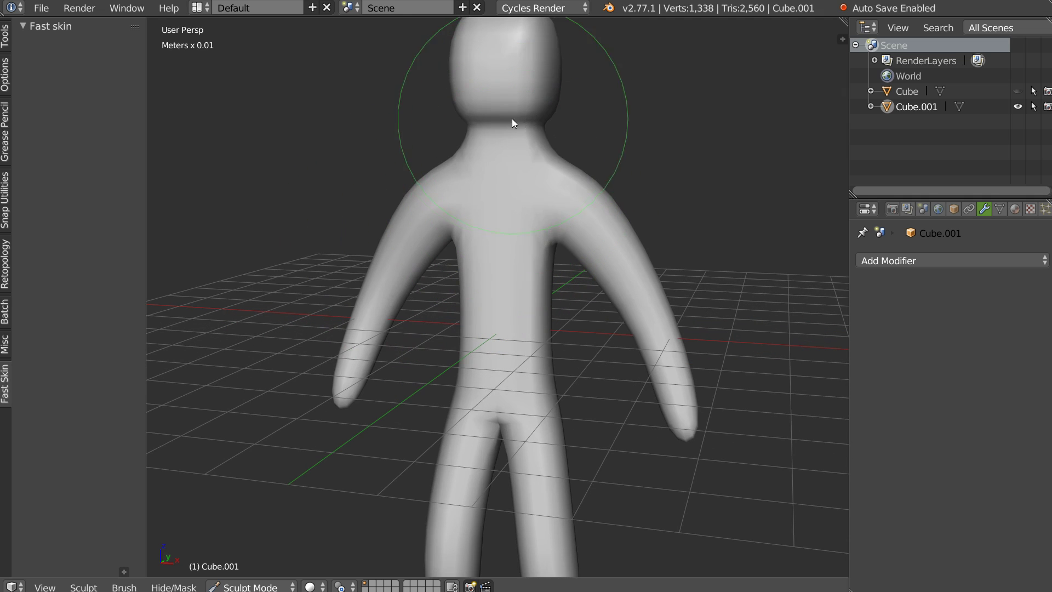
pyautogui.moveTo(513, 118); pyautogui.dragTo(527, 172)
pyautogui.hotkey('ctrl', 'z')
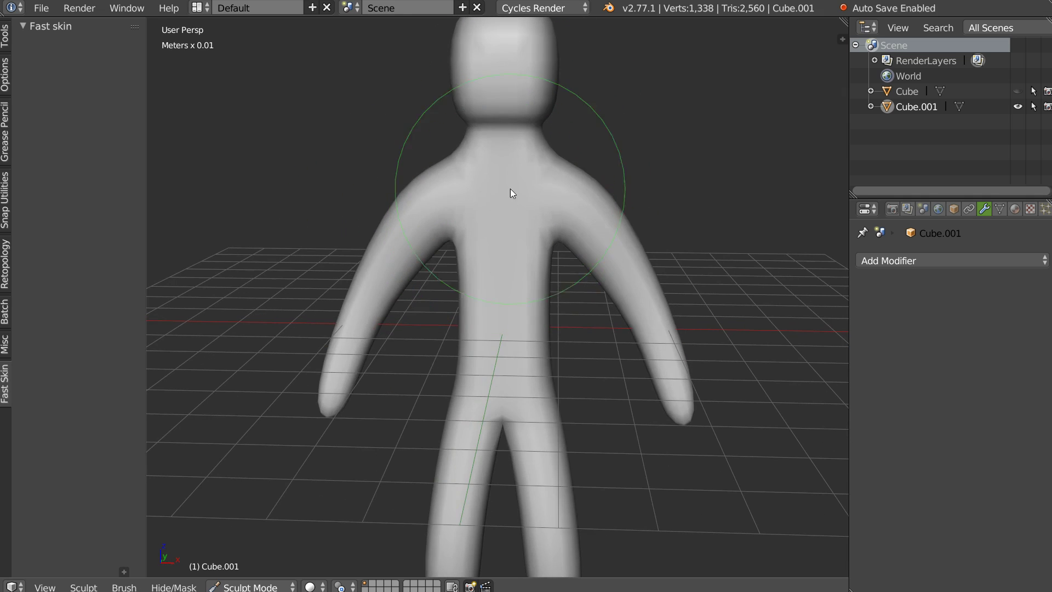
pyautogui.press('Tab')
# - Select all vertices, remove the 56 duplicates with Remove Doubles, and return to Object Mode
pyautogui.press('a')
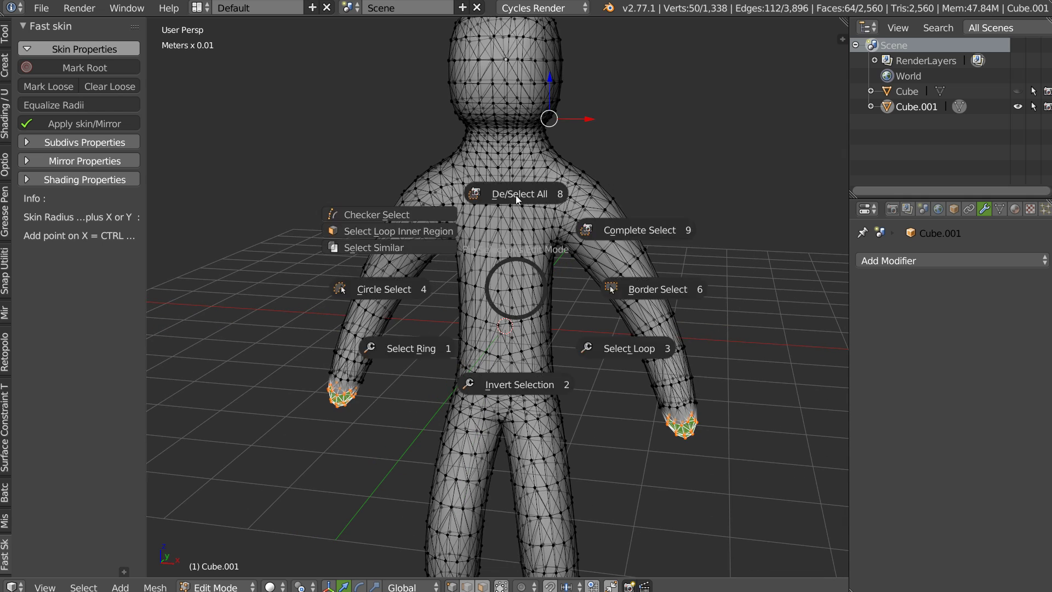
pyautogui.click(516, 187)
pyautogui.press('w')
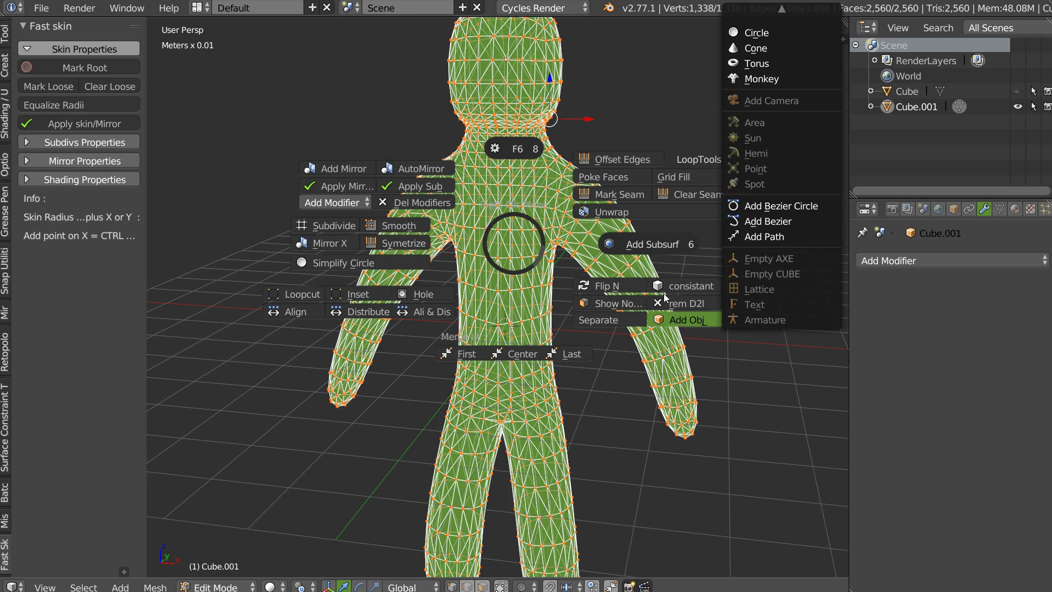
pyautogui.click(682, 303)
pyautogui.press('Tab')
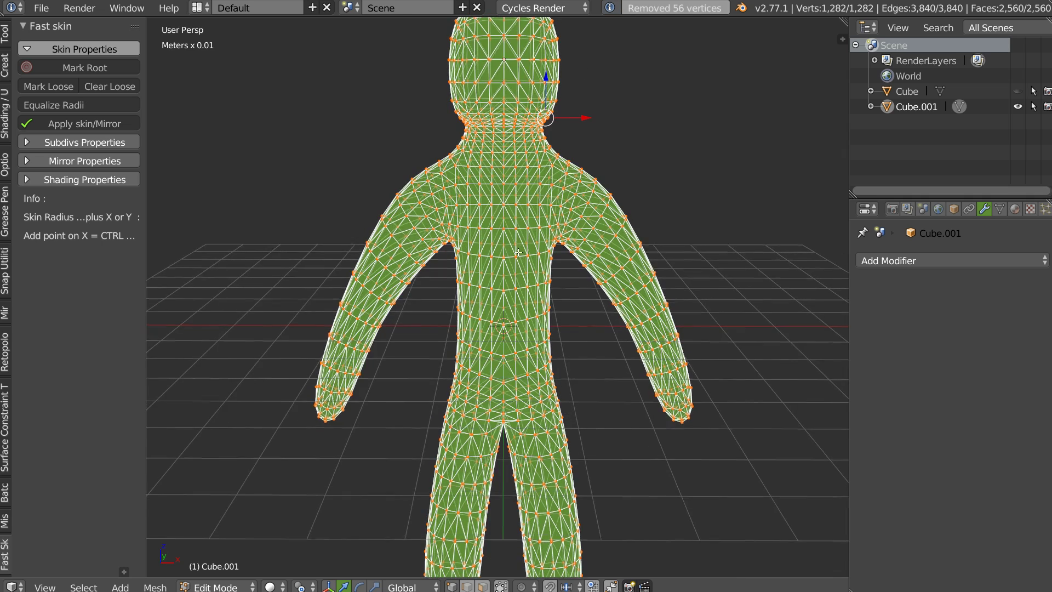
# - Enter Sculpt Mode with Dyntopo enabled and sculpt a first stroke down the torso
pyautogui.moveTo(500, 182)
pyautogui.mouseDown(button='middle')
pyautogui.moveTo(525, 240)
pyautogui.moveTo(517, 254)
pyautogui.mouseUp(button='middle')
pyautogui.press('Tab')
pyautogui.click(599, 208)
pyautogui.rightClick(516, 268)
pyautogui.click(375, 271)
pyautogui.rightClick(516, 267)
pyautogui.click(401, 274)
pyautogui.scroll(2, 547, 227)
pyautogui.moveTo(548, 228)
pyautogui.mouseDown()
pyautogui.moveTo(539, 218)
pyautogui.moveTo(523, 269)
pyautogui.moveTo(518, 342)
pyautogui.mouseUp()
# - Flood-fill the mesh with uniform dynamic-topology detail and show the wireframe overlay
pyautogui.rightClick(509, 284)
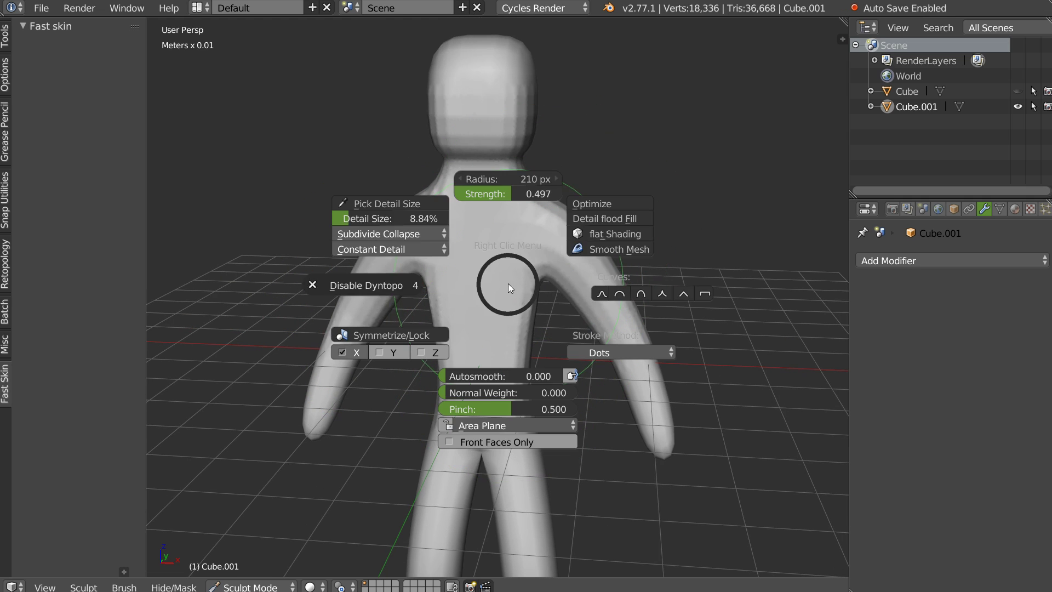
pyautogui.click(358, 222)
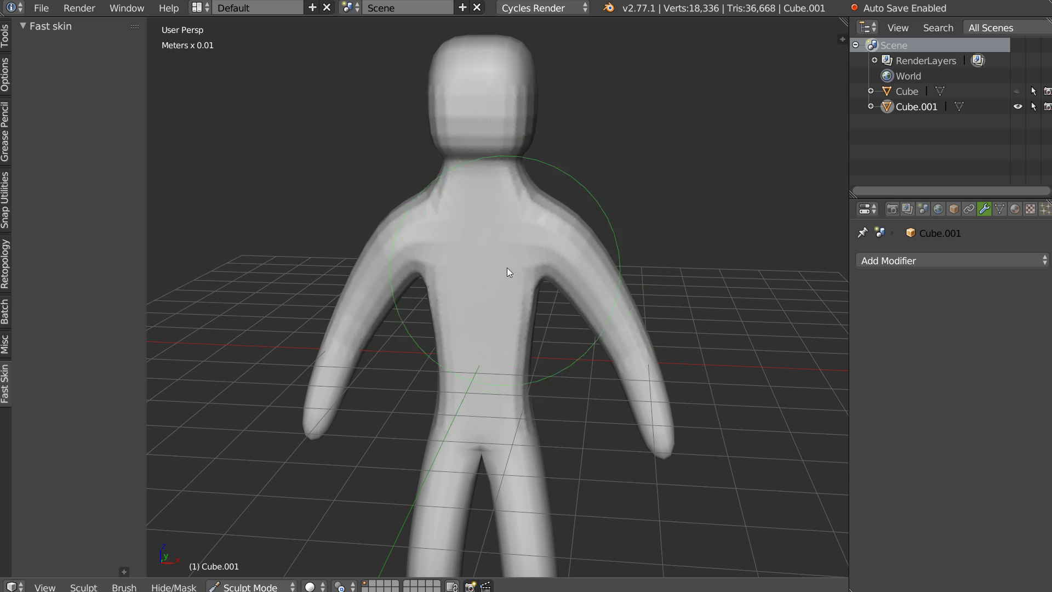
pyautogui.rightClick(507, 269)
pyautogui.click(599, 211)
pyautogui.press('z')
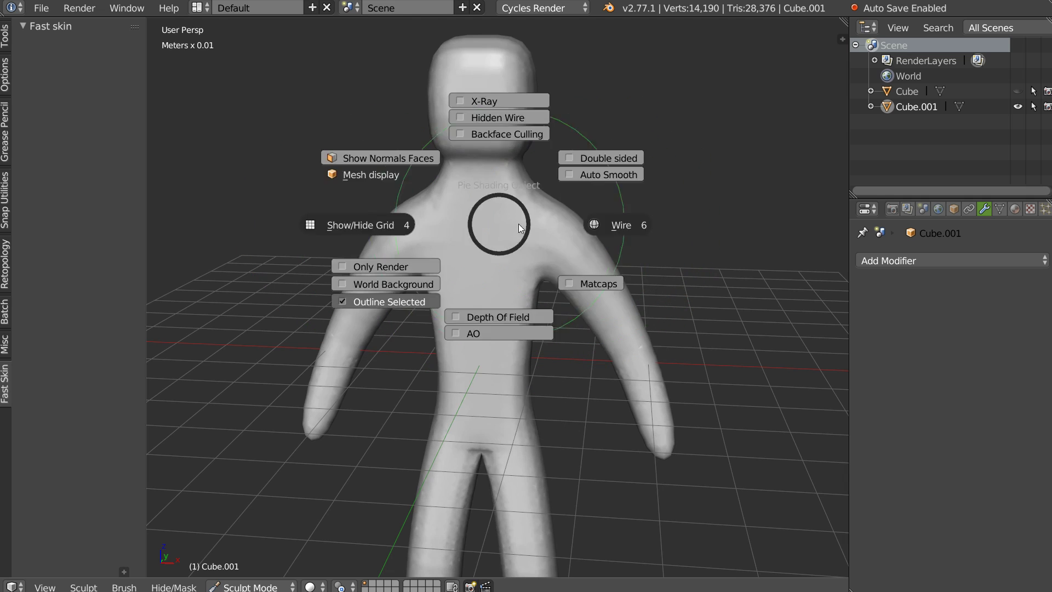
pyautogui.click(544, 225)
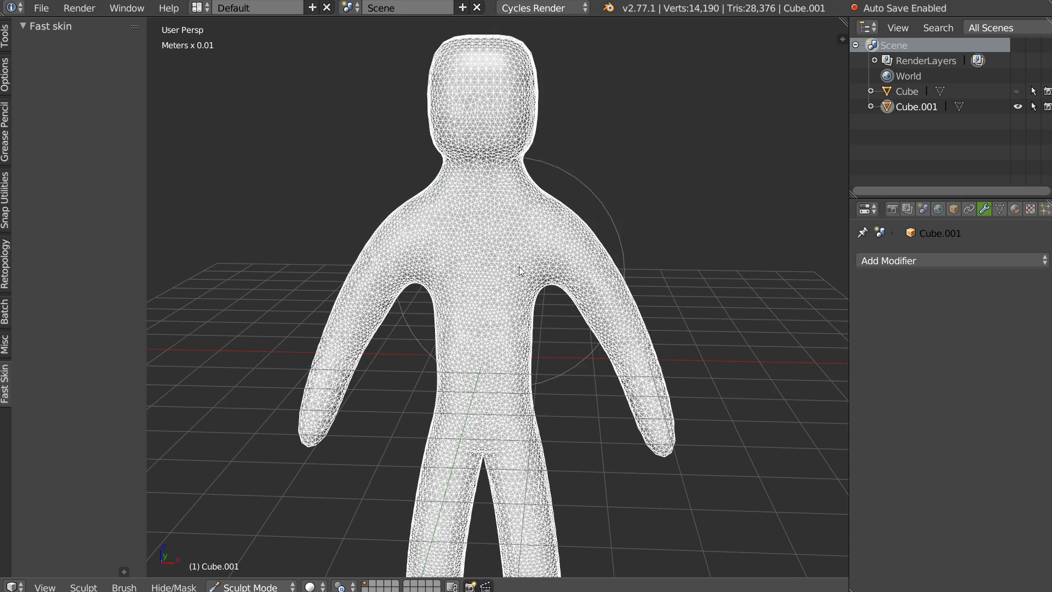
# - Sculpt strokes on the body's side, the hip and the arm near the hand
pyautogui.moveTo(519, 266); pyautogui.dragTo(495, 225, button='middle')
pyautogui.moveTo(531, 292); pyautogui.dragTo(553, 277)
pyautogui.moveTo(553, 277); pyautogui.dragTo(546, 309, button='middle')
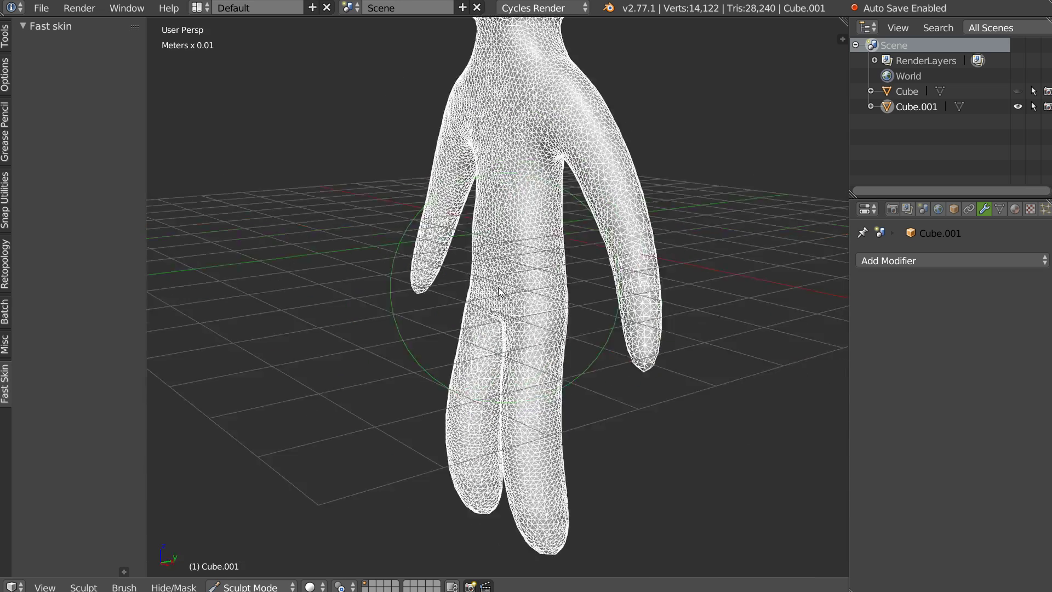
pyautogui.moveTo(546, 309); pyautogui.dragTo(548, 230)
pyautogui.moveTo(549, 230); pyautogui.dragTo(537, 256, button='middle')
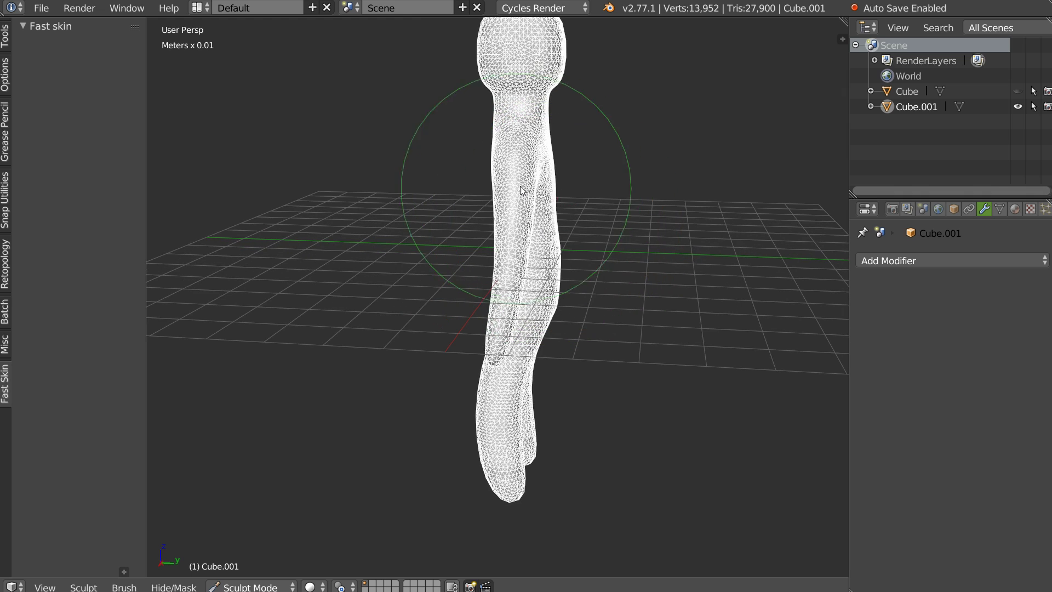
pyautogui.moveTo(542, 263); pyautogui.dragTo(541, 275)
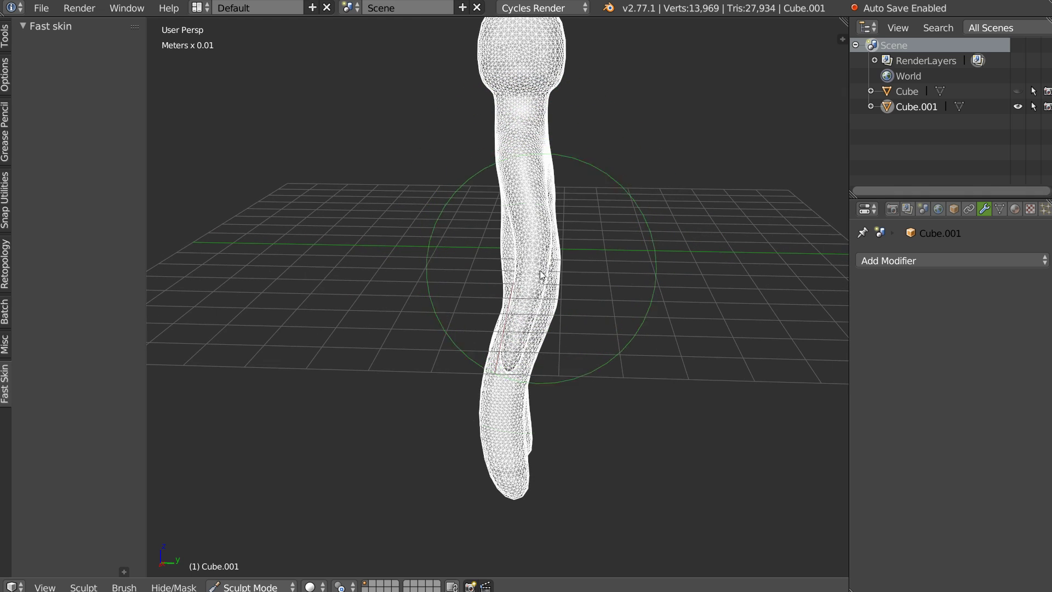
pyautogui.moveTo(517, 361); pyautogui.dragTo(518, 359)
pyautogui.moveTo(518, 359); pyautogui.dragTo(522, 359, button='middle')
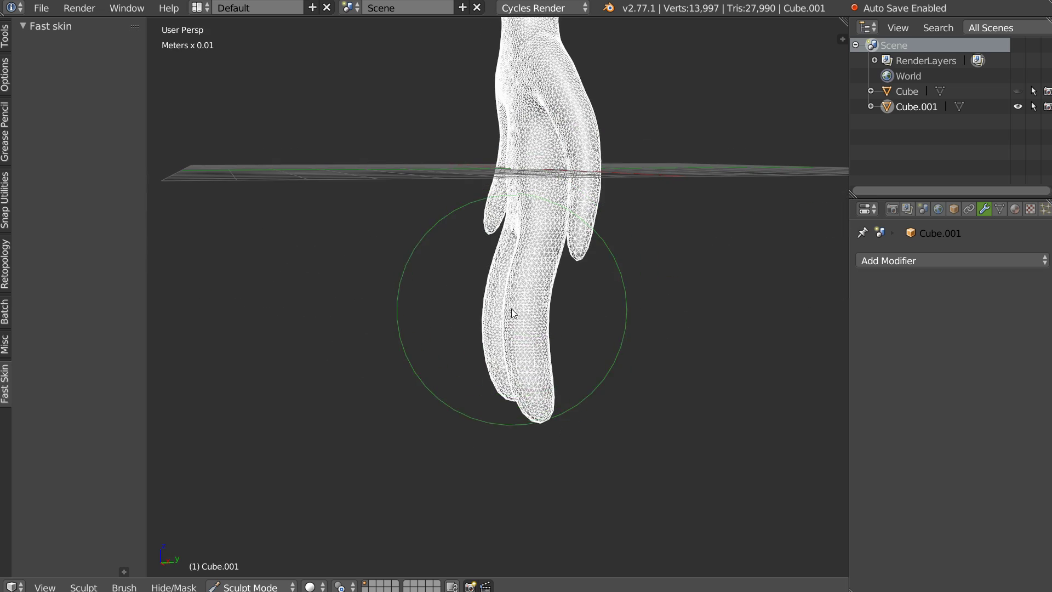
# - Sculpt the legs, then the shoulders and neck area
pyautogui.moveTo(523, 316); pyautogui.dragTo(483, 255)
pyautogui.moveTo(482, 255)
pyautogui.mouseDown(button='middle')
pyautogui.moveTo(594, 260)
pyautogui.moveTo(526, 310)
pyautogui.mouseUp(button='middle')
pyautogui.moveTo(518, 436); pyautogui.dragTo(535, 353)
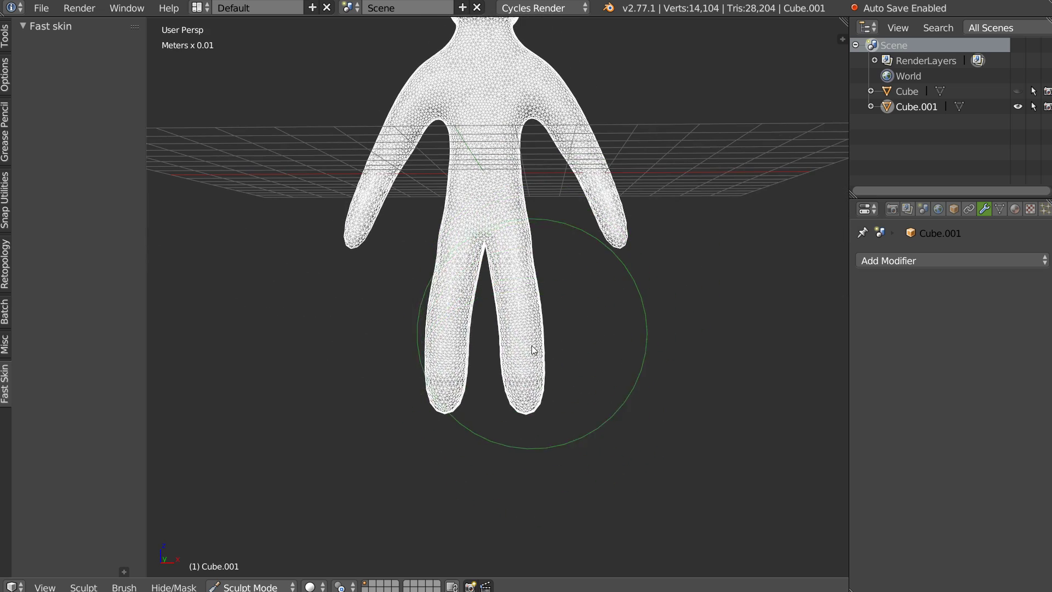
pyautogui.moveTo(535, 353); pyautogui.dragTo(473, 296, button='middle')
pyautogui.scroll(2, 471, 292)
pyautogui.moveTo(468, 218); pyautogui.dragTo(486, 270, button='middle')
pyautogui.scroll(2, 486, 270)
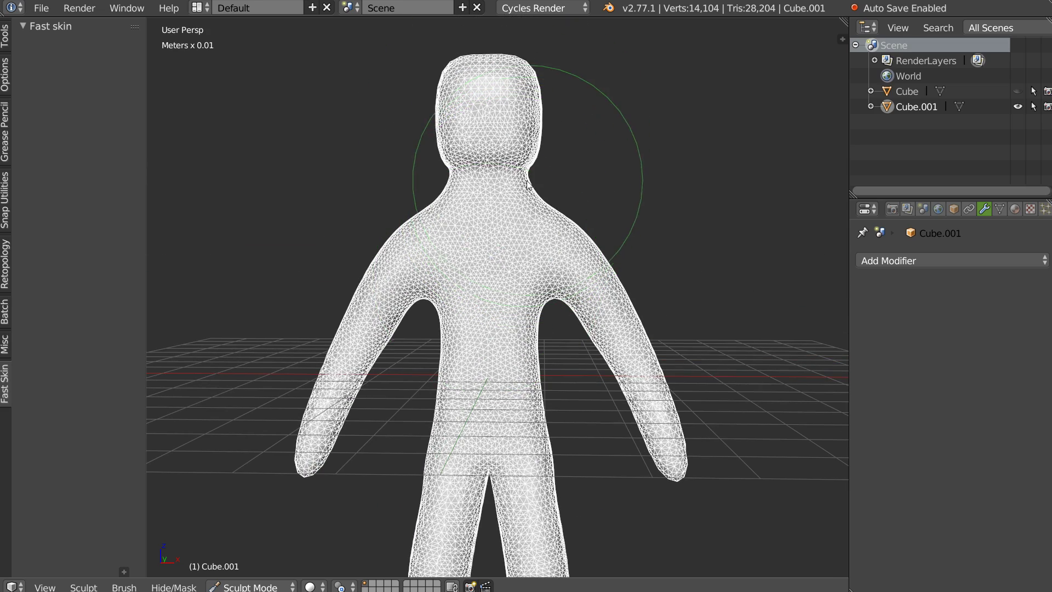
pyautogui.moveTo(514, 192); pyautogui.dragTo(510, 182)
pyautogui.scroll(-2, 510, 181)
# - Reshape the upper body, head, neck, back and chest from side views
pyautogui.moveTo(474, 137); pyautogui.dragTo(485, 132)
pyautogui.moveTo(484, 132)
pyautogui.mouseDown(button='middle')
pyautogui.moveTo(513, 179)
pyautogui.moveTo(482, 145)
pyautogui.mouseUp(button='middle')
pyautogui.moveTo(482, 147); pyautogui.dragTo(491, 166)
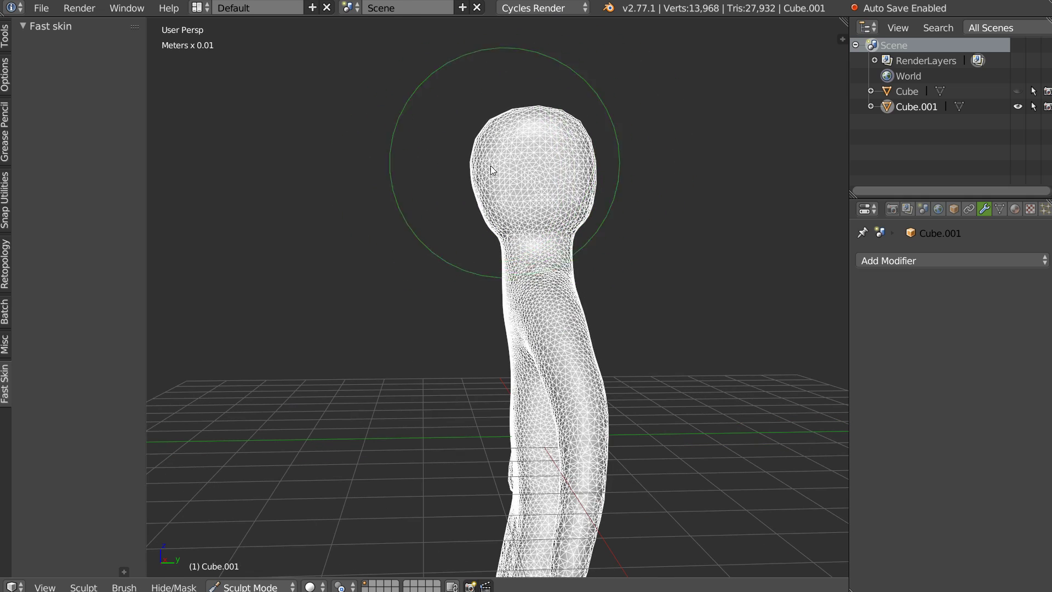
pyautogui.scroll(2, 584, 201)
pyautogui.moveTo(583, 201)
pyautogui.mouseDown()
pyautogui.moveTo(546, 222)
pyautogui.moveTo(539, 205)
pyautogui.mouseUp()
pyautogui.moveTo(539, 205); pyautogui.dragTo(502, 351, button='middle')
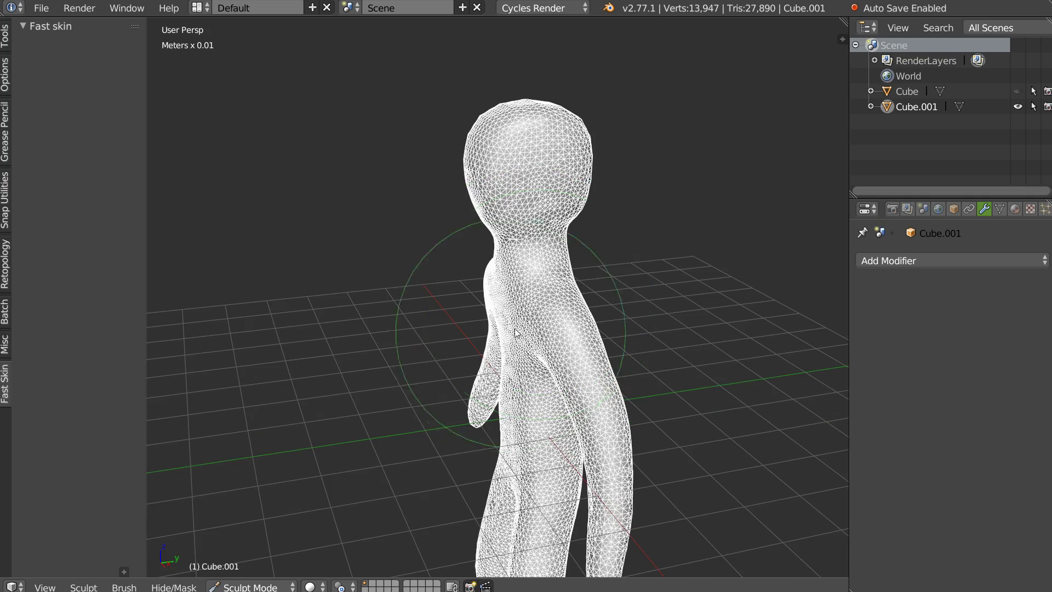
pyautogui.moveTo(502, 351); pyautogui.dragTo(597, 314)
pyautogui.moveTo(597, 315); pyautogui.dragTo(578, 331, button='middle')
pyautogui.moveTo(578, 331); pyautogui.dragTo(587, 340)
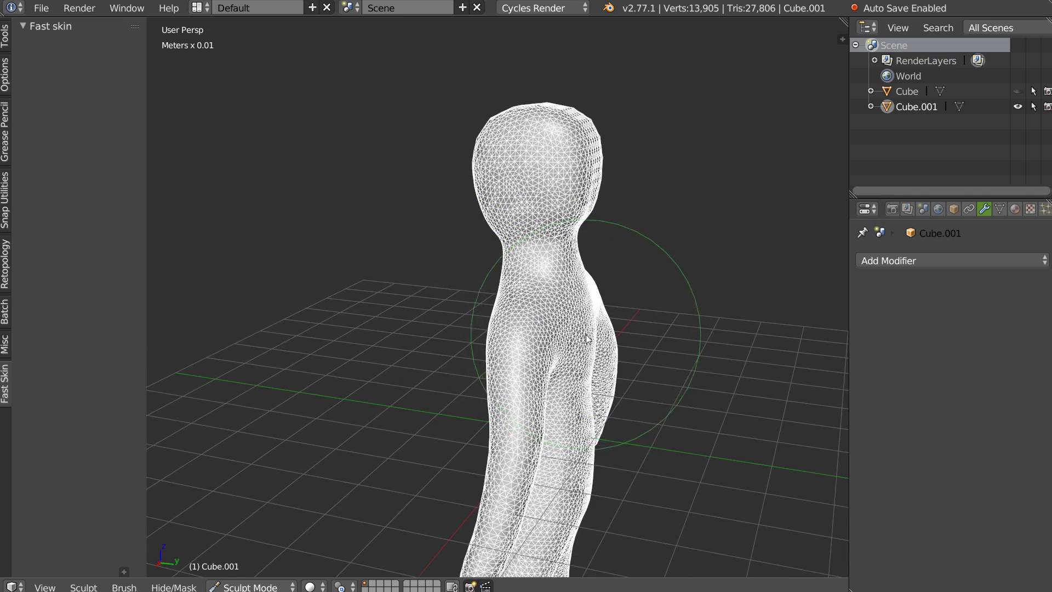
# - Sculpt the torso and arms from a zoomed-in front view
pyautogui.moveTo(544, 313); pyautogui.dragTo(548, 295, button='middle')
pyautogui.scroll(2, 534, 263)
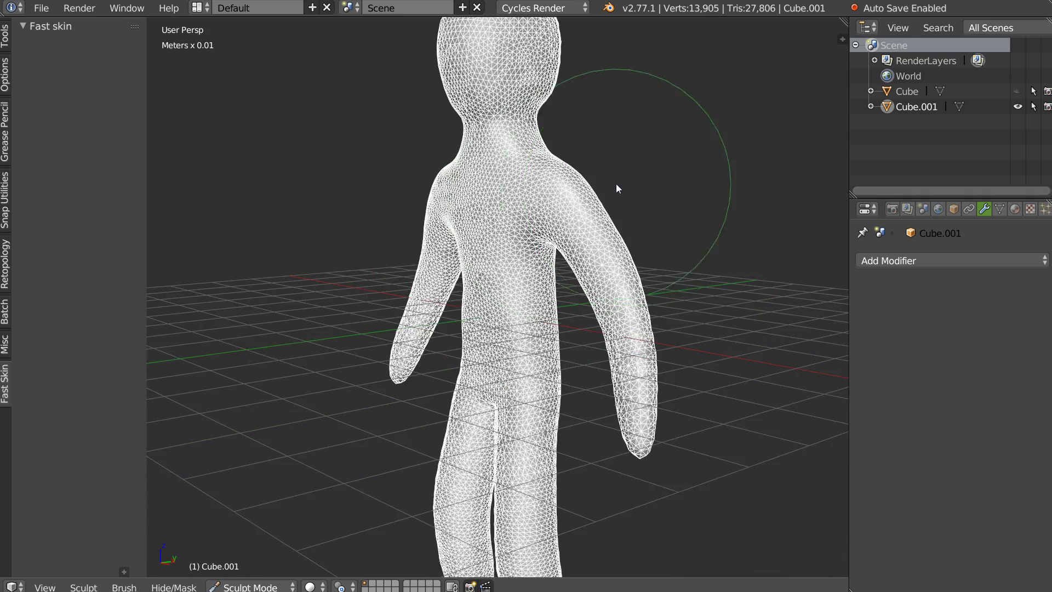
pyautogui.scroll(2, 468, 294)
pyautogui.scroll(2, 470, 295)
pyautogui.moveTo(485, 357)
pyautogui.mouseDown()
pyautogui.moveTo(478, 382)
pyautogui.moveTo(494, 351)
pyautogui.mouseUp()
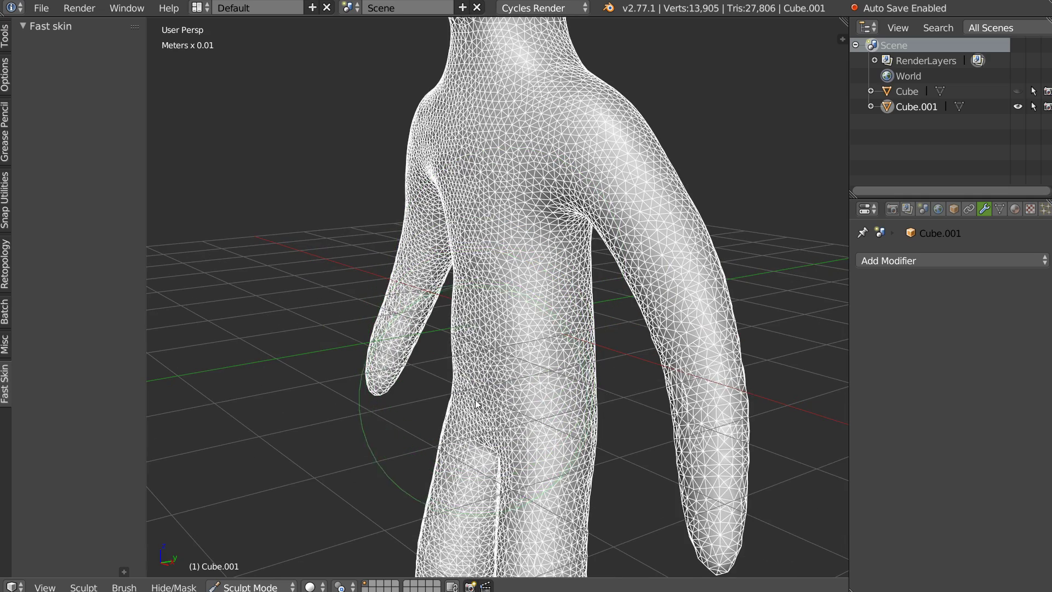
pyautogui.scroll(-2, 522, 316)
pyautogui.moveTo(522, 317); pyautogui.dragTo(534, 307, button='middle')
# - Darken the 3D View theme's Active Object colour from white to mid grey in User Preferences
pyautogui.click(41, 8)
pyautogui.click(75, 191)
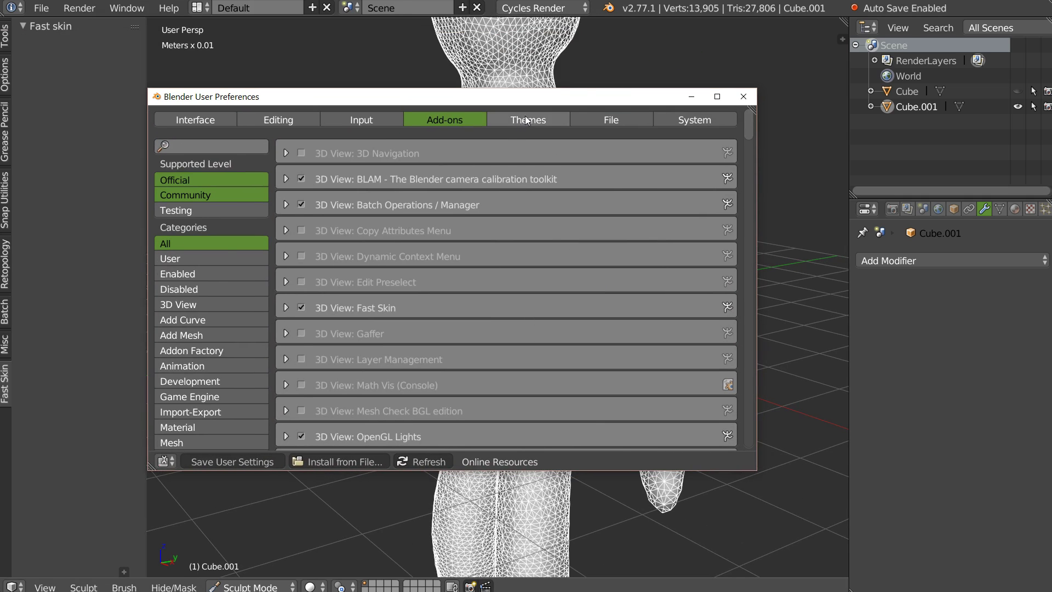
pyautogui.click(525, 120)
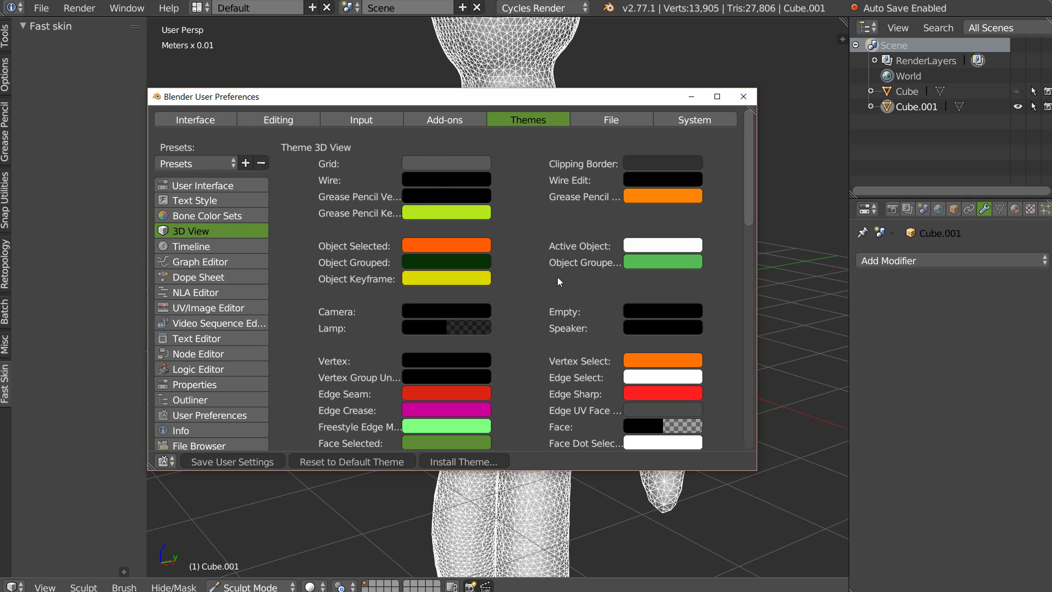
pyautogui.click(655, 254)
pyautogui.moveTo(693, 272)
pyautogui.mouseDown()
pyautogui.moveTo(690, 316)
pyautogui.moveTo(693, 257)
pyautogui.moveTo(693, 316)
pyautogui.mouseUp()
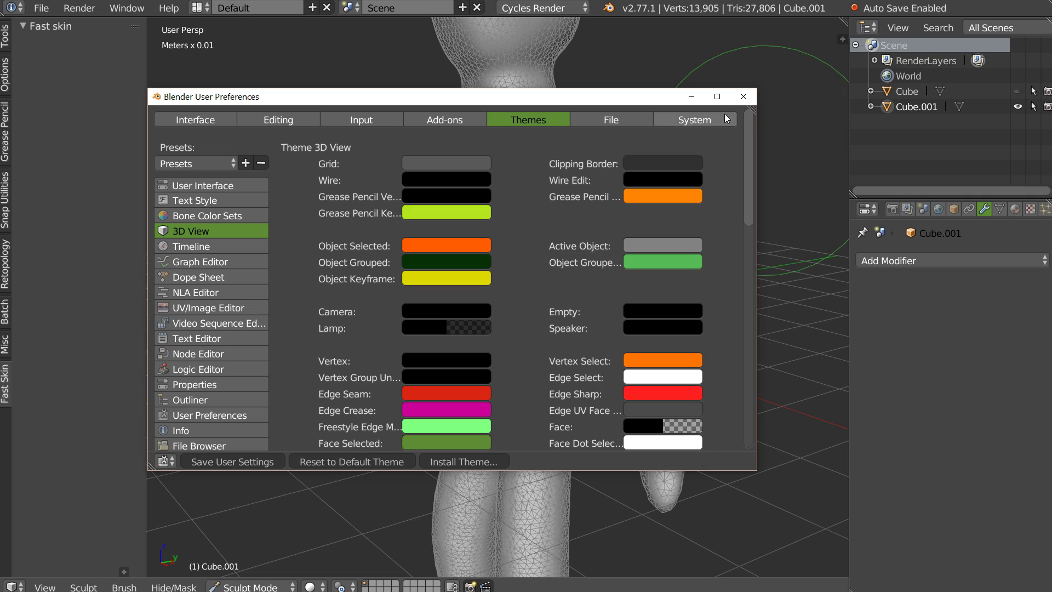
pyautogui.click(744, 97)
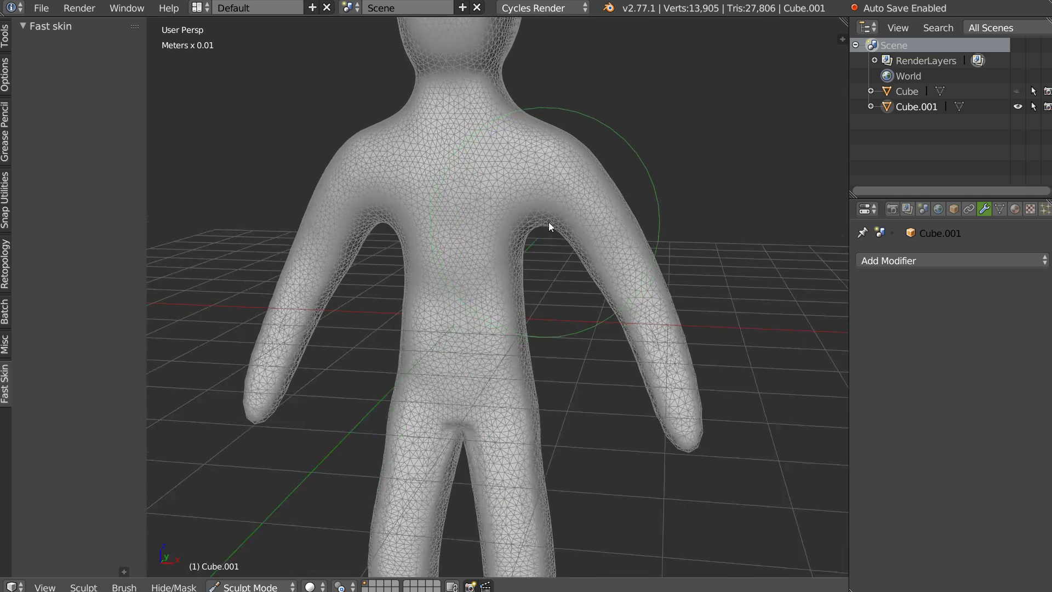
# - From a side view, bulge out the left side of the head with one brush stroke
pyautogui.moveTo(532, 438)
pyautogui.mouseDown(button='middle')
pyautogui.moveTo(540, 259)
pyautogui.moveTo(436, 287)
pyautogui.moveTo(255, 279)
pyautogui.moveTo(524, 260)
pyautogui.moveTo(471, 272)
pyautogui.moveTo(493, 209)
pyautogui.mouseUp(button='middle')
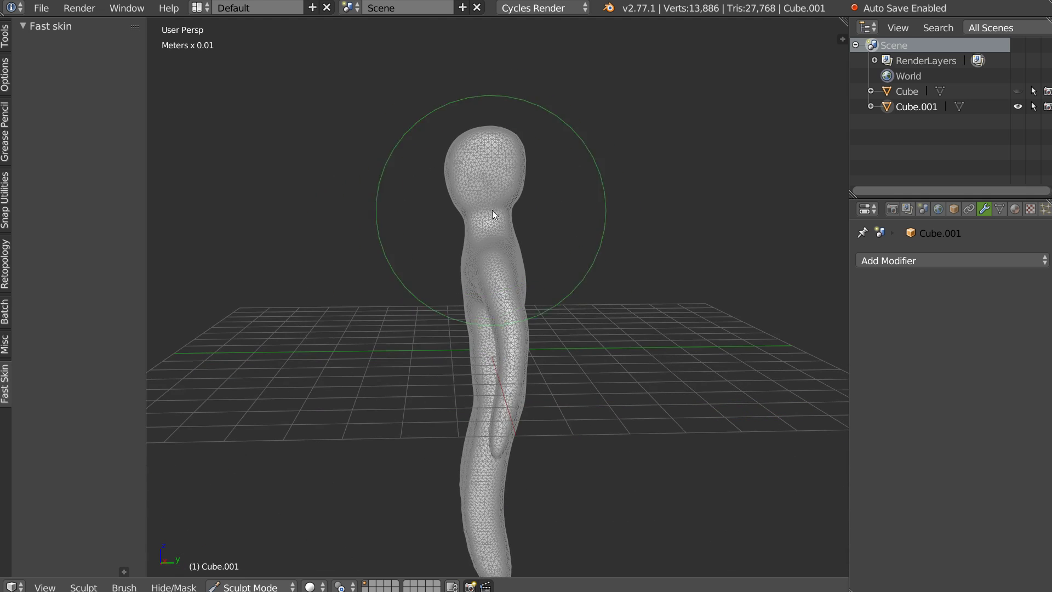
pyautogui.scroll(3, 516, 135)
pyautogui.moveTo(445, 164)
pyautogui.mouseDown()
pyautogui.moveTo(421, 115)
pyautogui.moveTo(402, 114)
pyautogui.mouseUp()
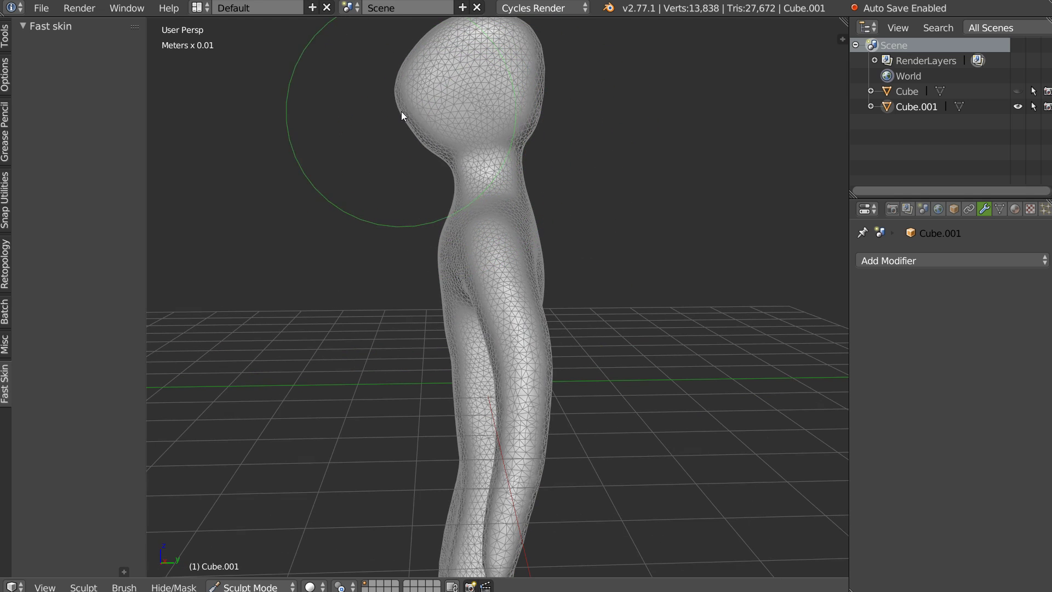
pyautogui.moveTo(406, 164)
pyautogui.mouseDown(button='middle')
pyautogui.moveTo(425, 257)
pyautogui.moveTo(461, 283)
pyautogui.moveTo(471, 237)
pyautogui.mouseUp(button='middle')
# - Orbit around the figure's profile and back to a near-front view
pyautogui.scroll(2, 426, 263)
pyautogui.scroll(2, 489, 278)
pyautogui.moveTo(519, 287)
pyautogui.mouseDown(button='middle')
pyautogui.moveTo(490, 272)
pyautogui.moveTo(479, 295)
pyautogui.moveTo(387, 294)
pyautogui.moveTo(410, 282)
pyautogui.moveTo(506, 290)
pyautogui.moveTo(540, 265)
pyautogui.moveTo(511, 277)
pyautogui.moveTo(481, 267)
pyautogui.moveTo(499, 260)
pyautogui.moveTo(441, 286)
pyautogui.moveTo(504, 274)
pyautogui.moveTo(510, 299)
pyautogui.mouseUp(button='middle')
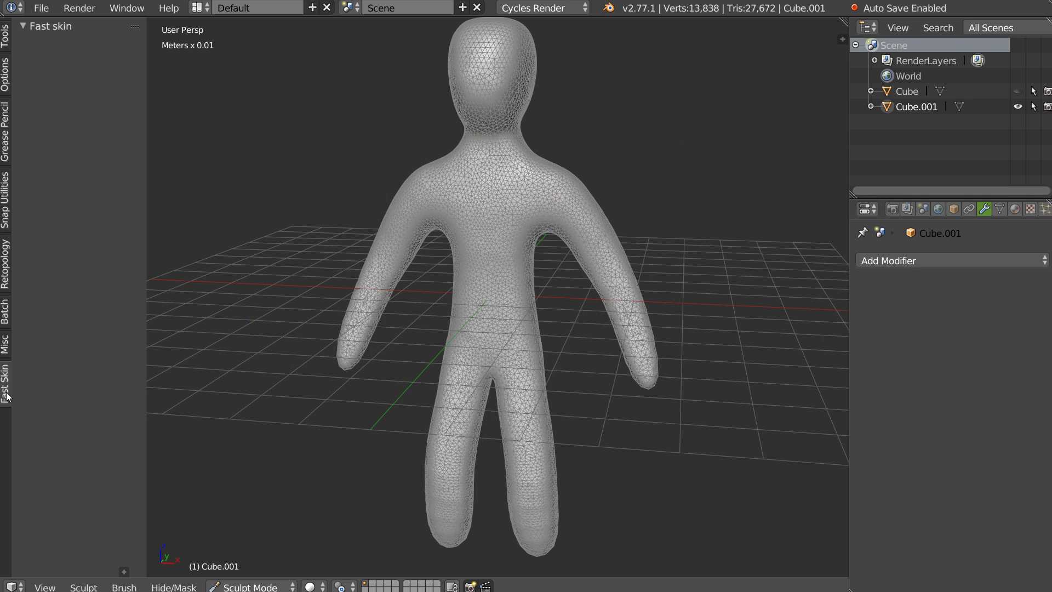
pyautogui.moveTo(544, 309)
pyautogui.mouseDown(button='middle')
pyautogui.moveTo(468, 311)
pyautogui.moveTo(461, 285)
pyautogui.mouseUp(button='middle')
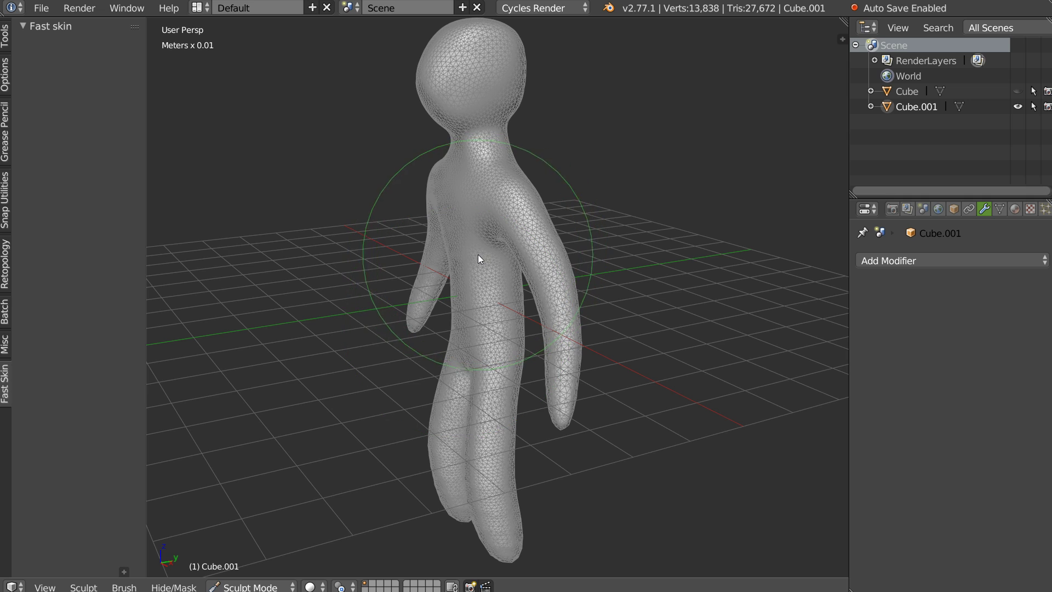
pyautogui.moveTo(438, 279); pyautogui.dragTo(422, 237, button='middle')
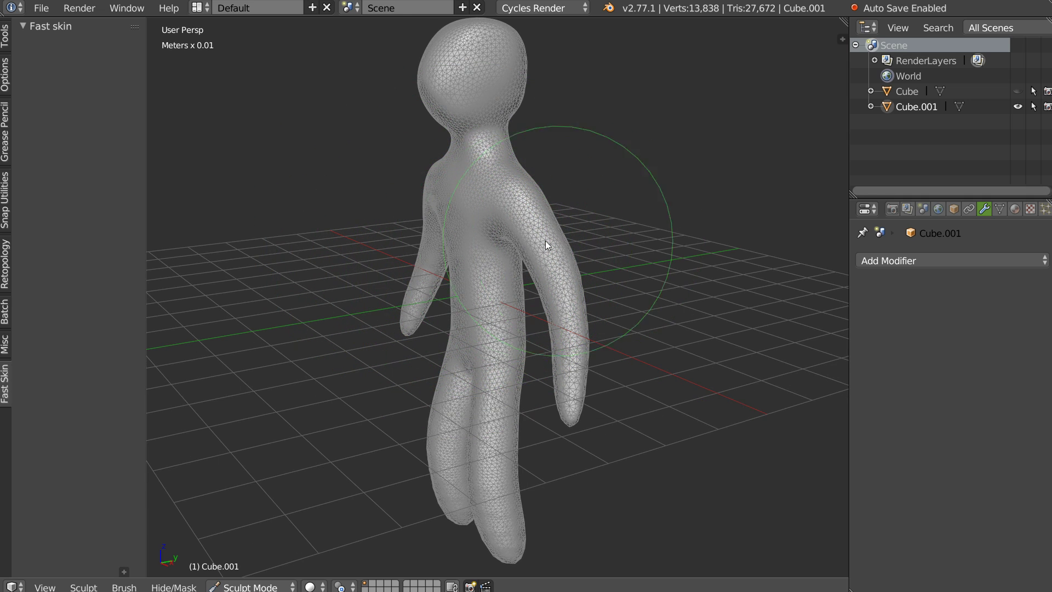
pyautogui.moveTo(407, 316); pyautogui.dragTo(511, 68, button='middle')
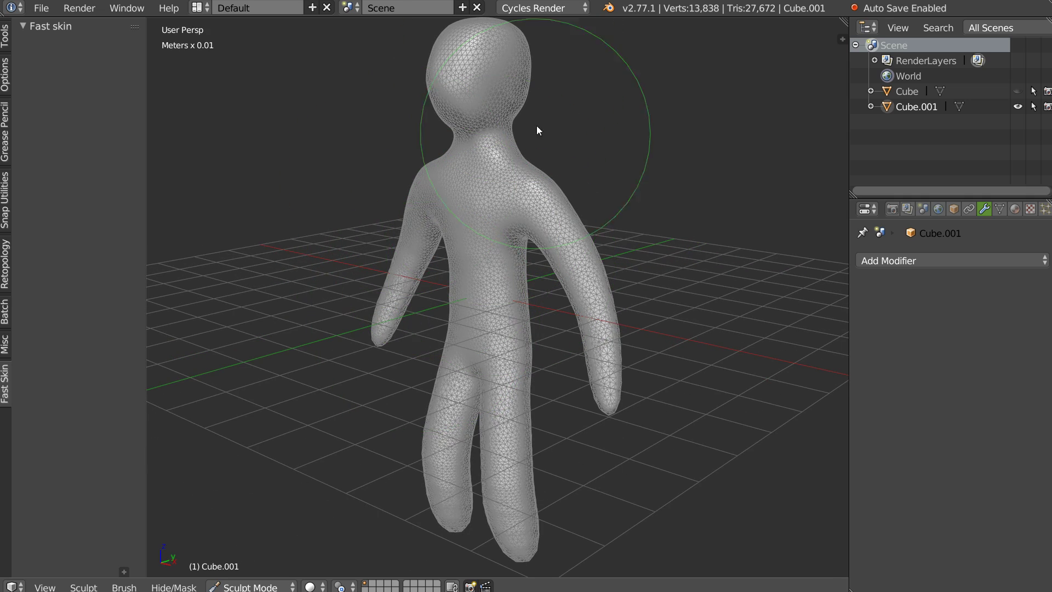
pyautogui.moveTo(426, 277)
pyautogui.mouseDown(button='middle')
pyautogui.moveTo(539, 215)
pyautogui.moveTo(494, 230)
pyautogui.moveTo(476, 285)
pyautogui.mouseUp(button='middle')
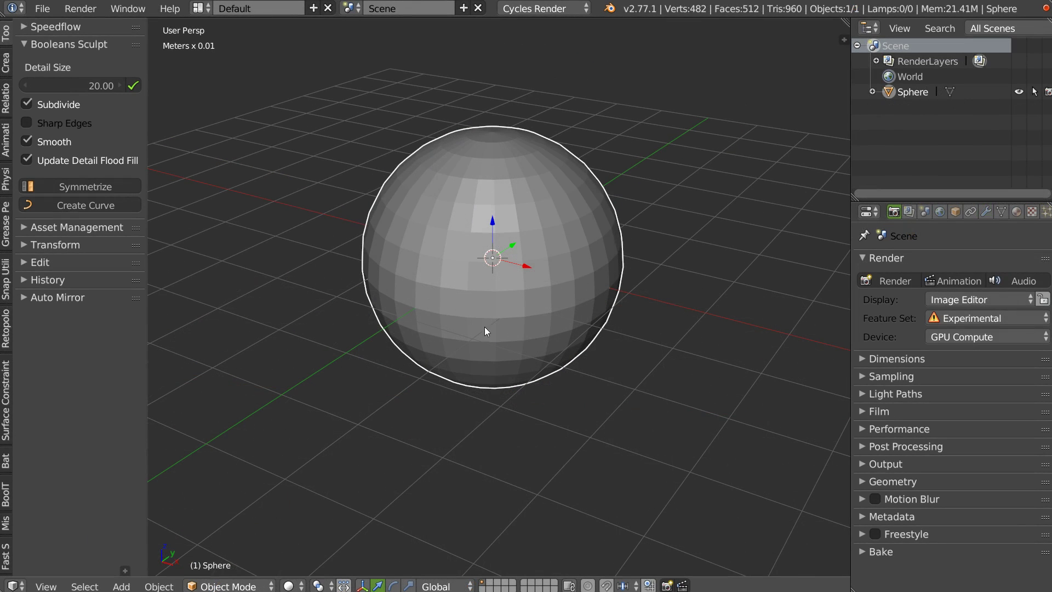
# - Duplicate the sphere twice, placing copies to the upper right and lower right
pyautogui.scroll(1, 409, 328)
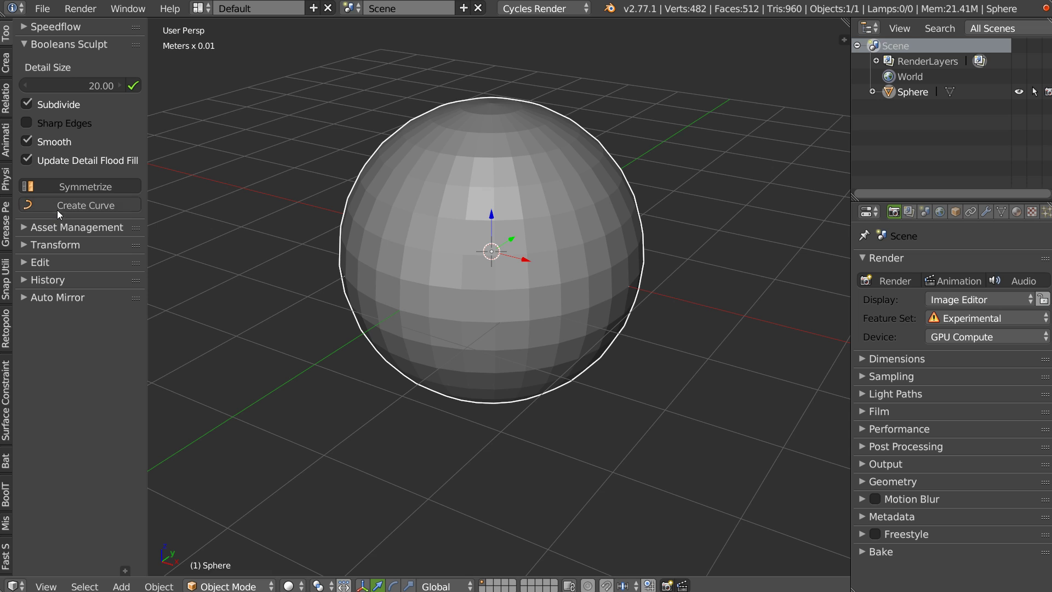
pyautogui.moveTo(421, 240)
pyautogui.mouseDown(button='middle')
pyautogui.moveTo(439, 233)
pyautogui.moveTo(280, 149)
pyautogui.mouseUp(button='middle')
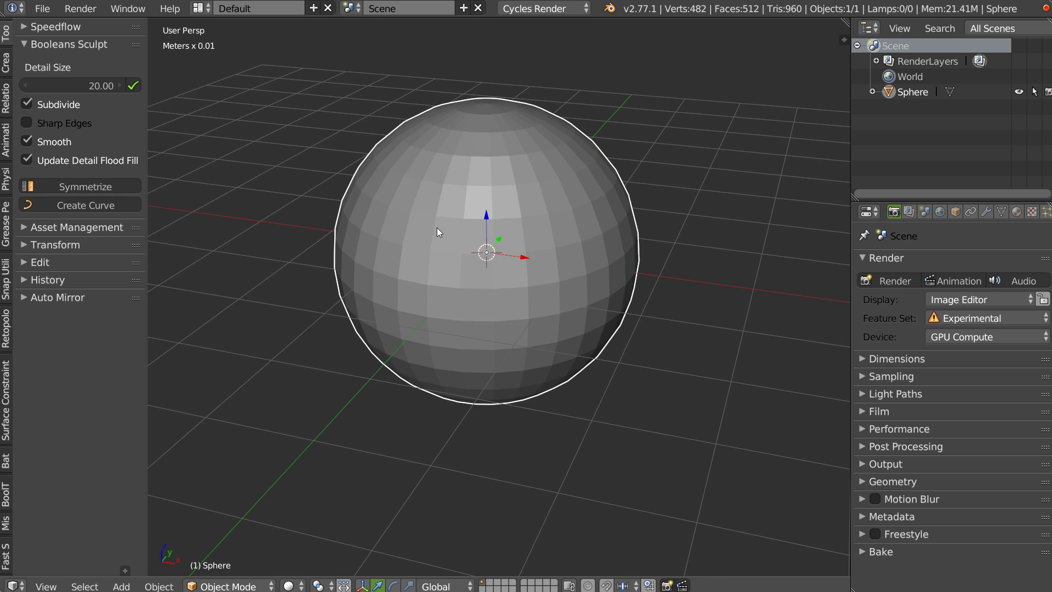
pyautogui.scroll(-2, 436, 228)
pyautogui.hotkey('shift', 'd')
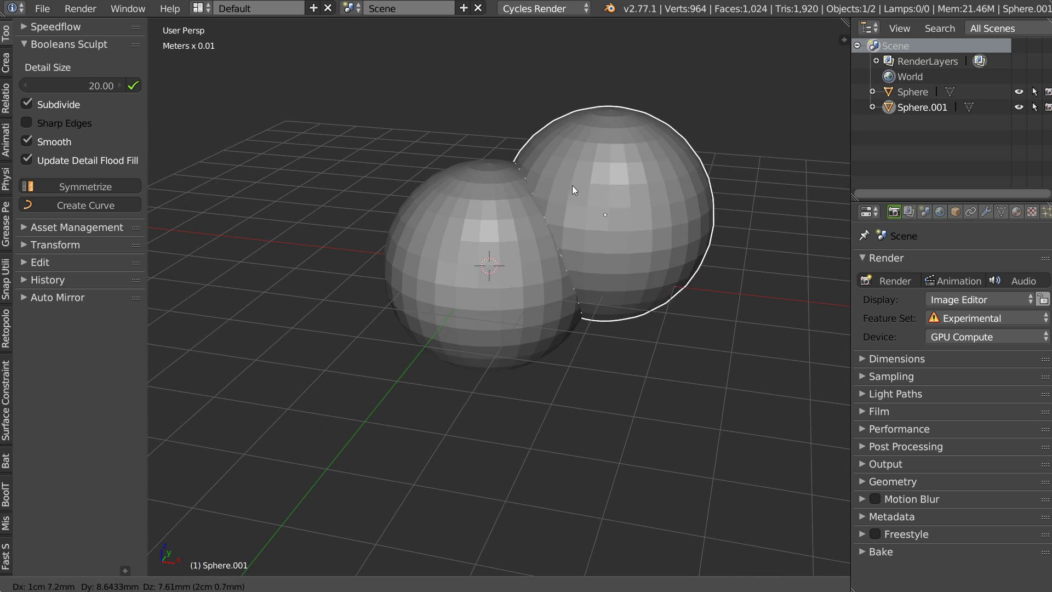
pyautogui.click(614, 191)
pyautogui.hotkey('shift', 'd')
pyautogui.click(692, 235)
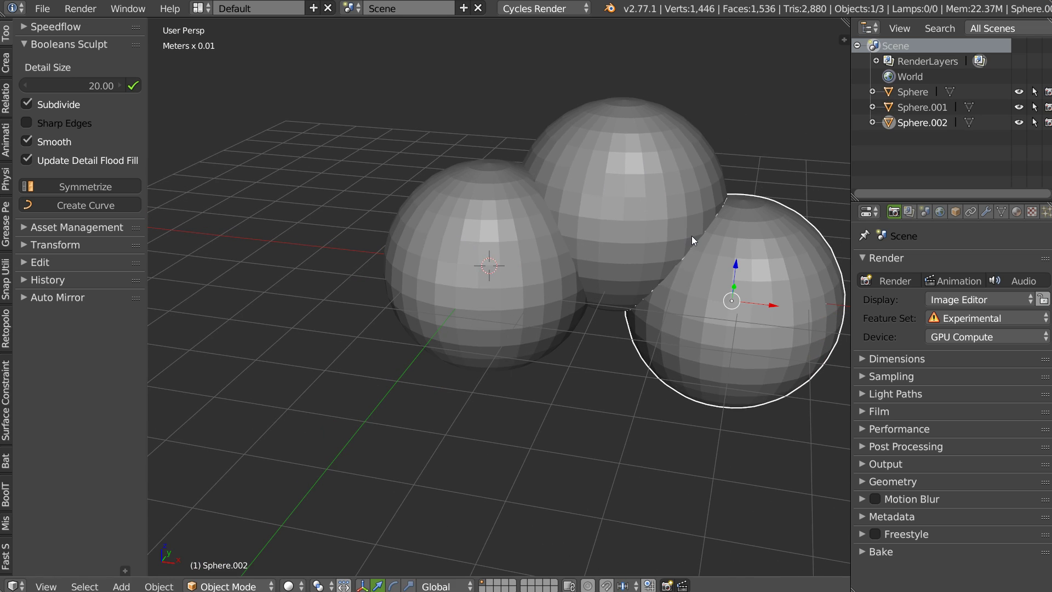
# - Add Sphere.001 and the original Sphere to the selection, Sphere active
pyautogui.moveTo(537, 294)
pyautogui.mouseDown(button='middle')
pyautogui.moveTo(470, 289)
pyautogui.moveTo(536, 275)
pyautogui.moveTo(495, 273)
pyautogui.mouseUp(button='middle')
pyautogui.keyDown('shift'); pyautogui.rightClick(535, 275); pyautogui.keyUp('shift')
pyautogui.keyDown('shift'); pyautogui.rightClick(479, 290); pyautogui.keyUp('shift')
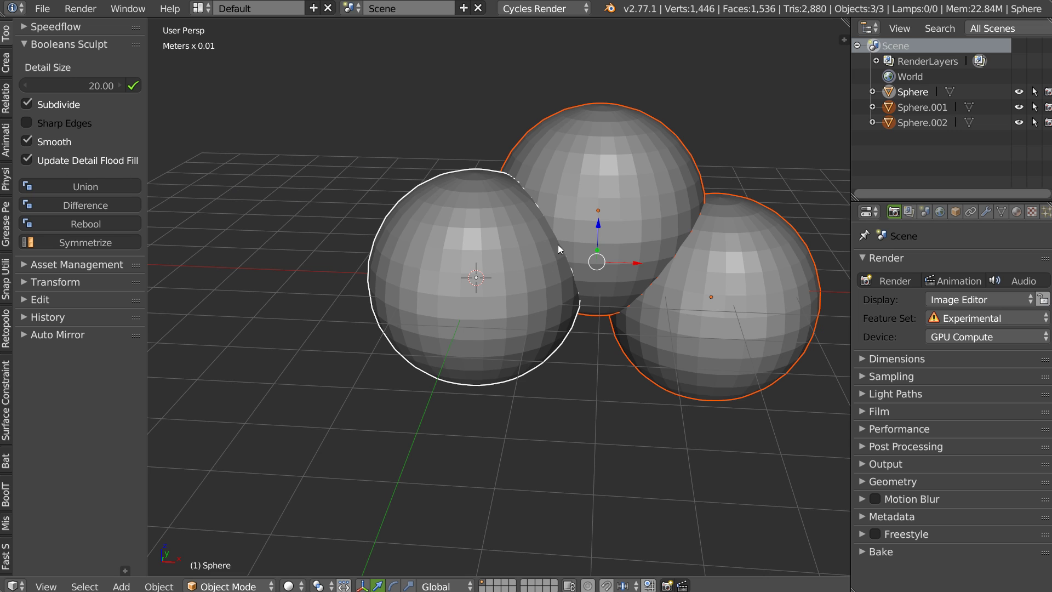
# - Try a detail-size-20 remesh, undo it, then Union the three spheres into one mesh
pyautogui.moveTo(539, 322)
pyautogui.mouseDown(button='middle')
pyautogui.moveTo(566, 253)
pyautogui.moveTo(491, 238)
pyautogui.moveTo(246, 116)
pyautogui.mouseUp(button='middle')
pyautogui.click(133, 86)
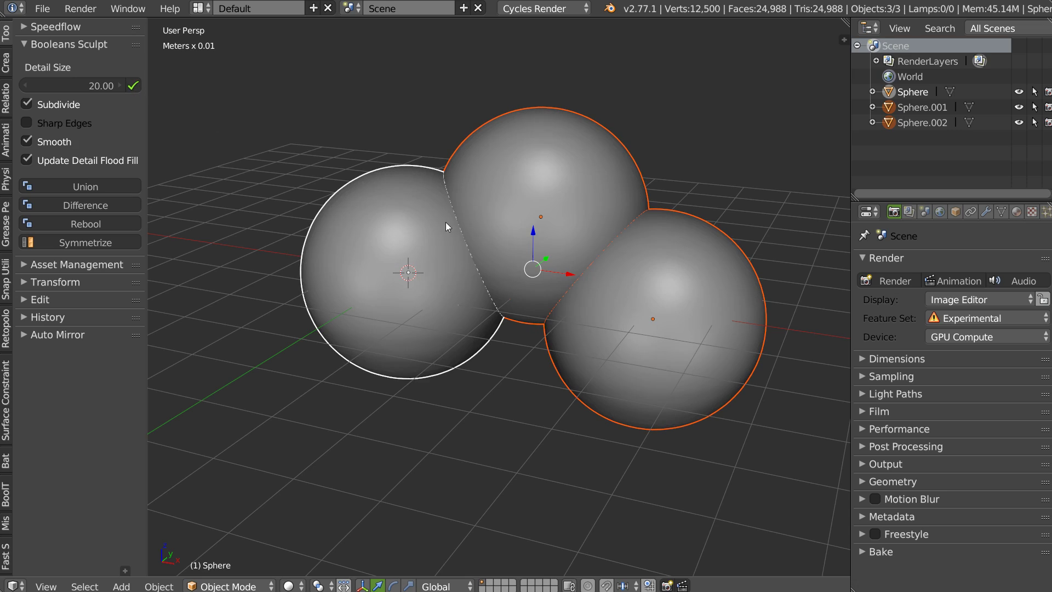
pyautogui.hotkey('shift', 'w')
pyautogui.scroll(2, 552, 198)
pyautogui.scroll(-3, 552, 198)
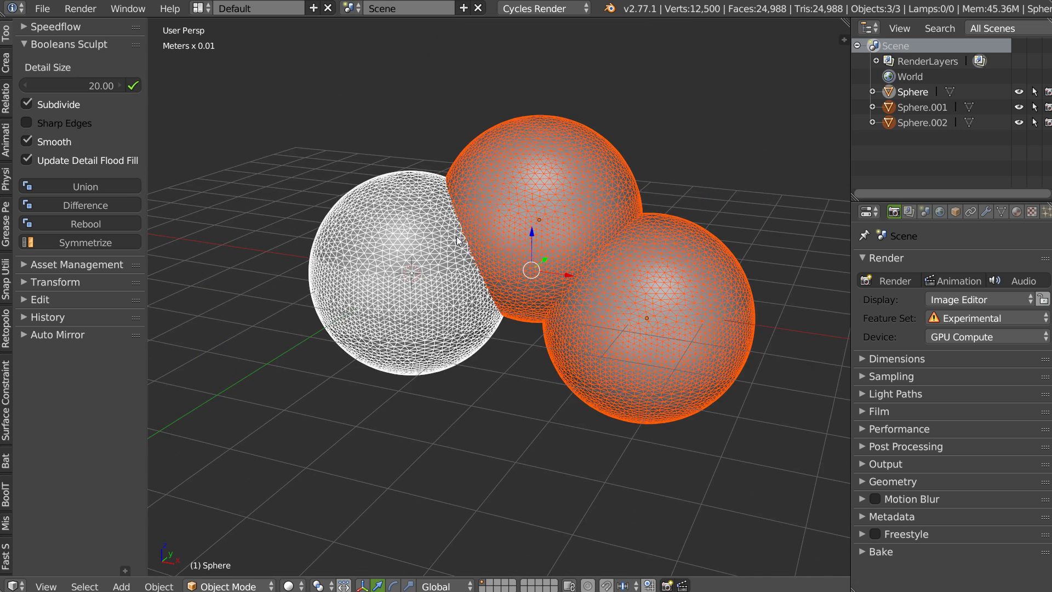
pyautogui.press('z')
pyautogui.hotkey('ctrl', 'z')
pyautogui.hotkey('ctrl', 'z')
pyautogui.hotkey('ctrl', 'z')
pyautogui.moveTo(449, 244); pyautogui.dragTo(444, 244, button='middle')
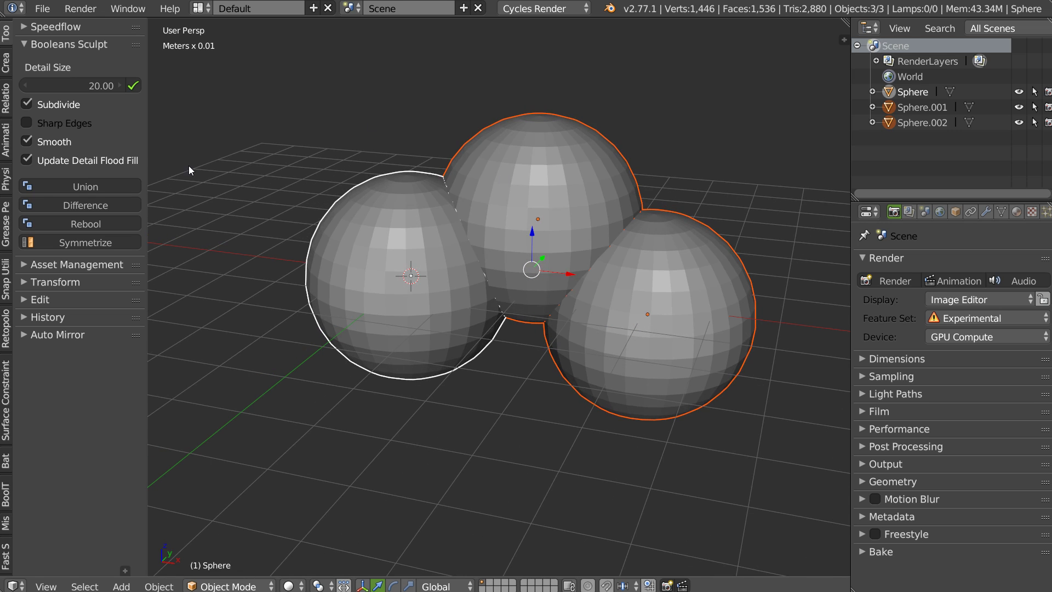
pyautogui.click(83, 185)
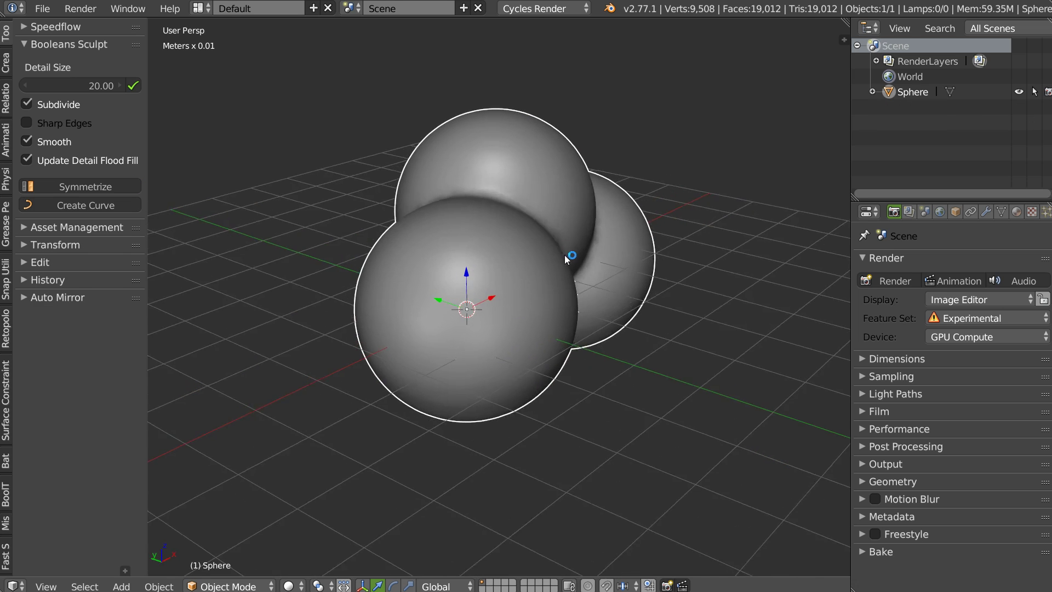
# - Turn off subdivision and repeatedly remesh the blob at detail size 20, hiding the wireframe
pyautogui.scroll(3, 588, 263)
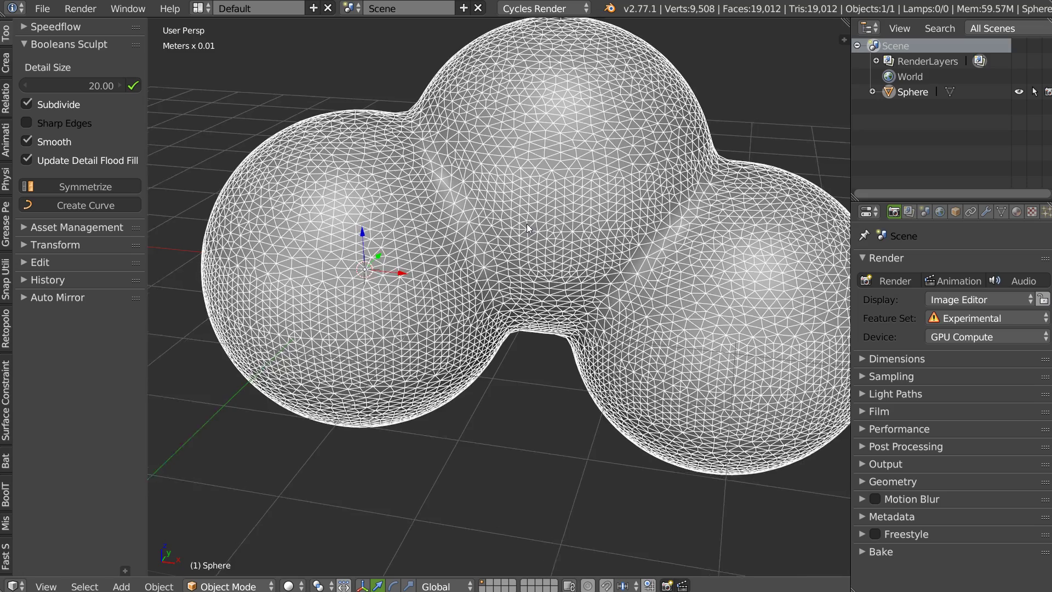
pyautogui.moveTo(527, 223); pyautogui.dragTo(365, 117, button='middle')
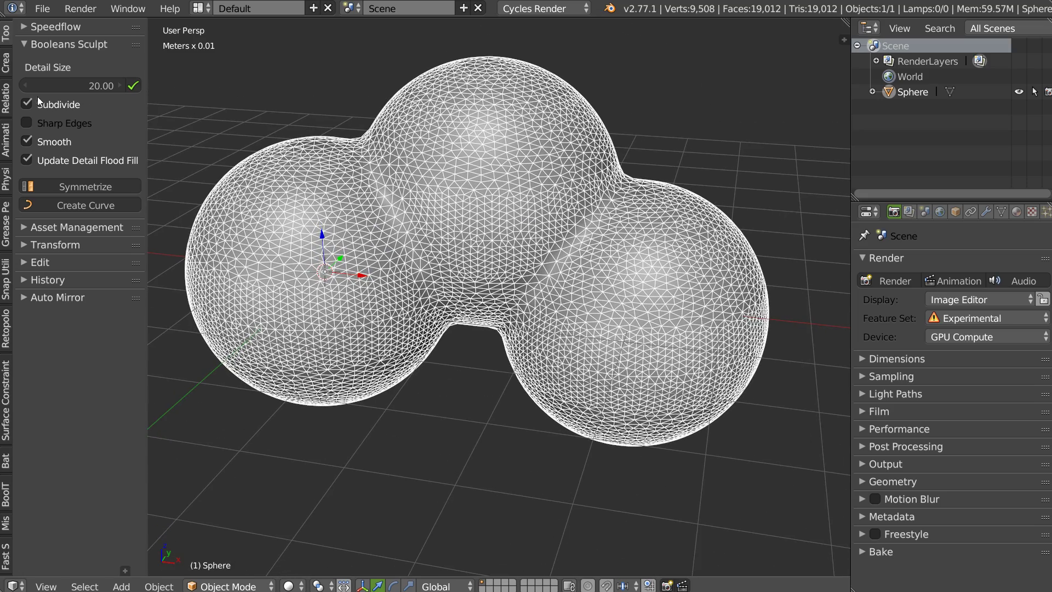
pyautogui.click(27, 103)
pyautogui.scroll(2, 427, 172)
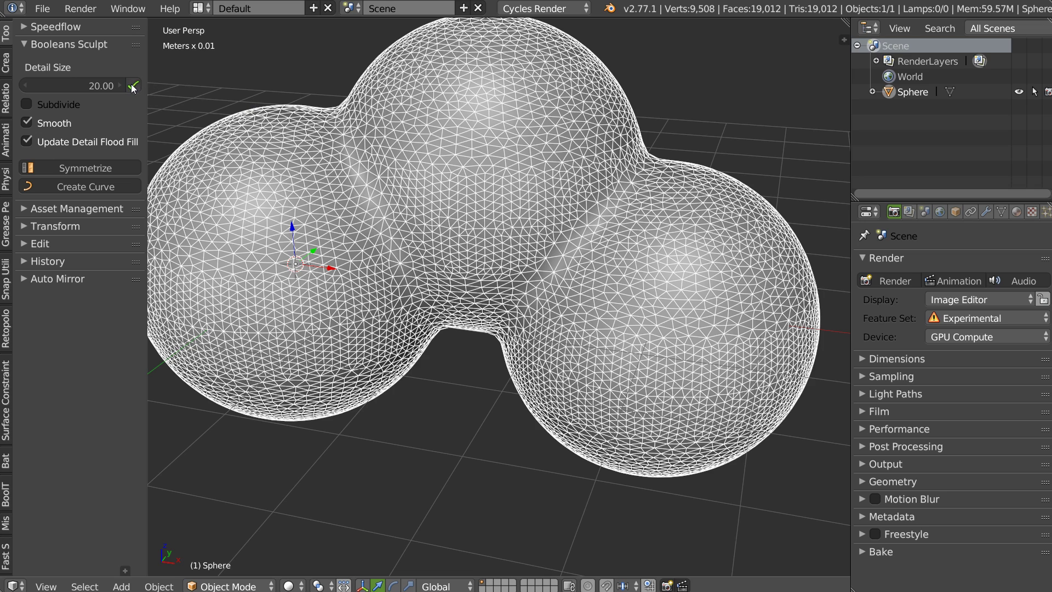
pyautogui.click(133, 87)
pyautogui.click(135, 86)
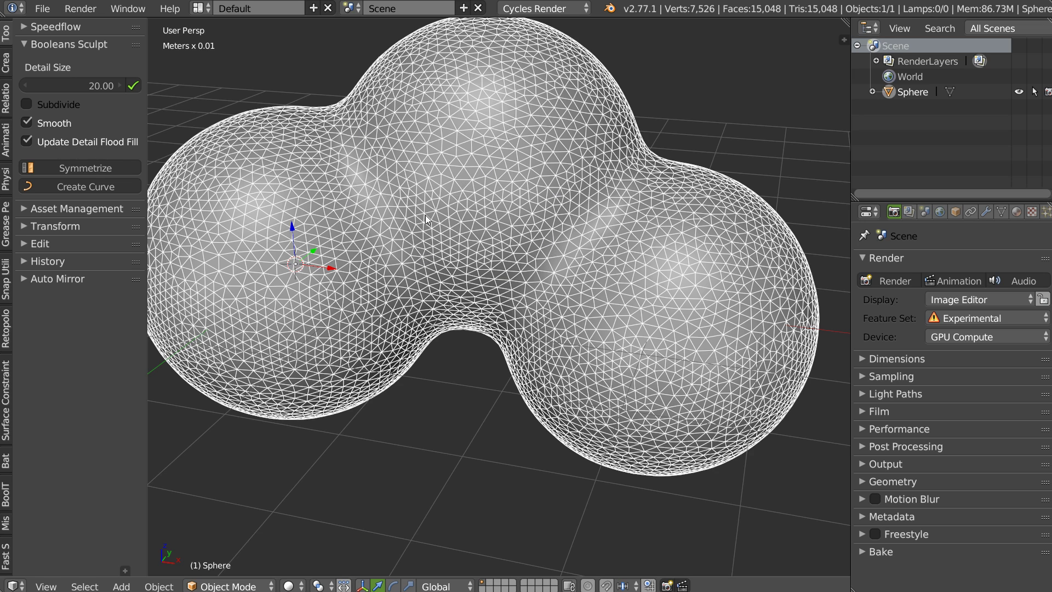
pyautogui.press('z')
pyautogui.click(670, 214)
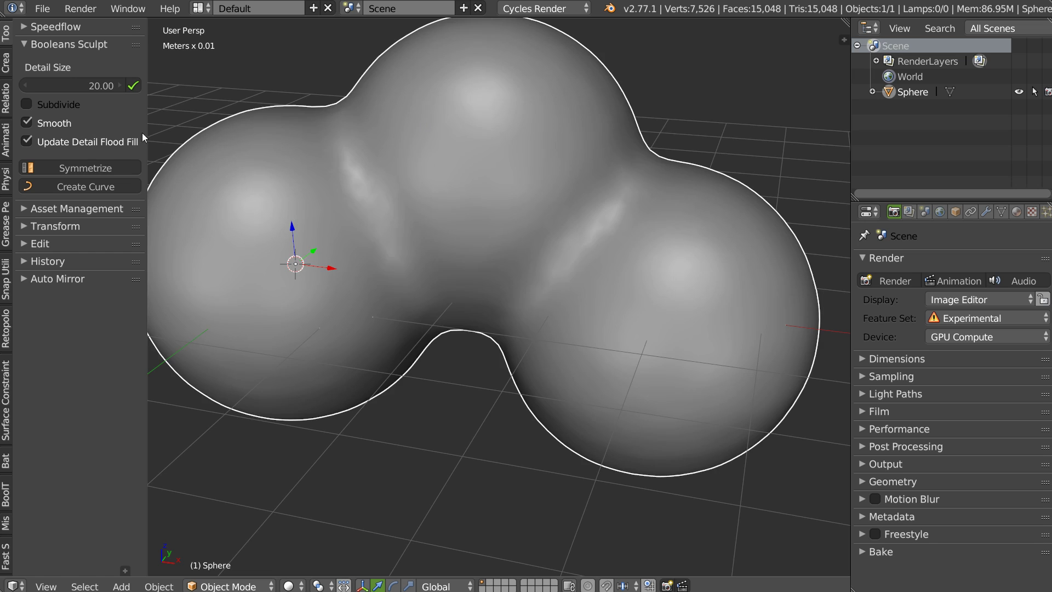
pyautogui.click(134, 86)
pyautogui.click(136, 86)
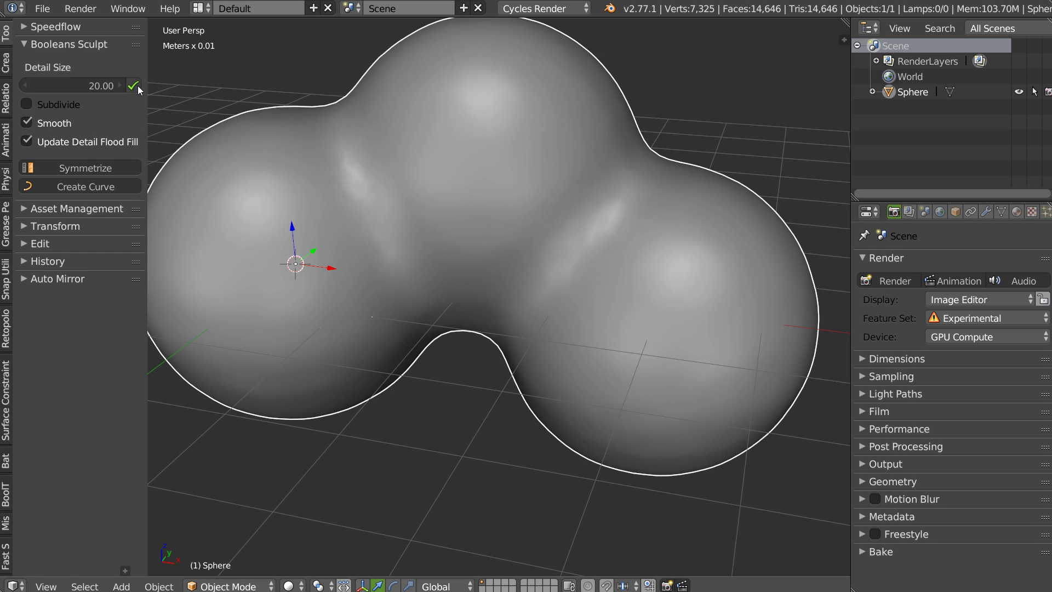
# - Orbit to a higher view of the blob and turn the wireframe display back on
pyautogui.moveTo(527, 225)
pyautogui.mouseDown(button='middle')
pyautogui.moveTo(368, 227)
pyautogui.moveTo(308, 177)
pyautogui.moveTo(359, 173)
pyautogui.moveTo(485, 201)
pyautogui.moveTo(574, 206)
pyautogui.moveTo(578, 189)
pyautogui.mouseUp(button='middle')
pyautogui.moveTo(487, 287)
pyautogui.mouseDown(button='middle')
pyautogui.moveTo(514, 196)
pyautogui.moveTo(459, 233)
pyautogui.moveTo(353, 247)
pyautogui.moveTo(438, 227)
pyautogui.moveTo(454, 204)
pyautogui.mouseUp(button='middle')
pyautogui.press('z')
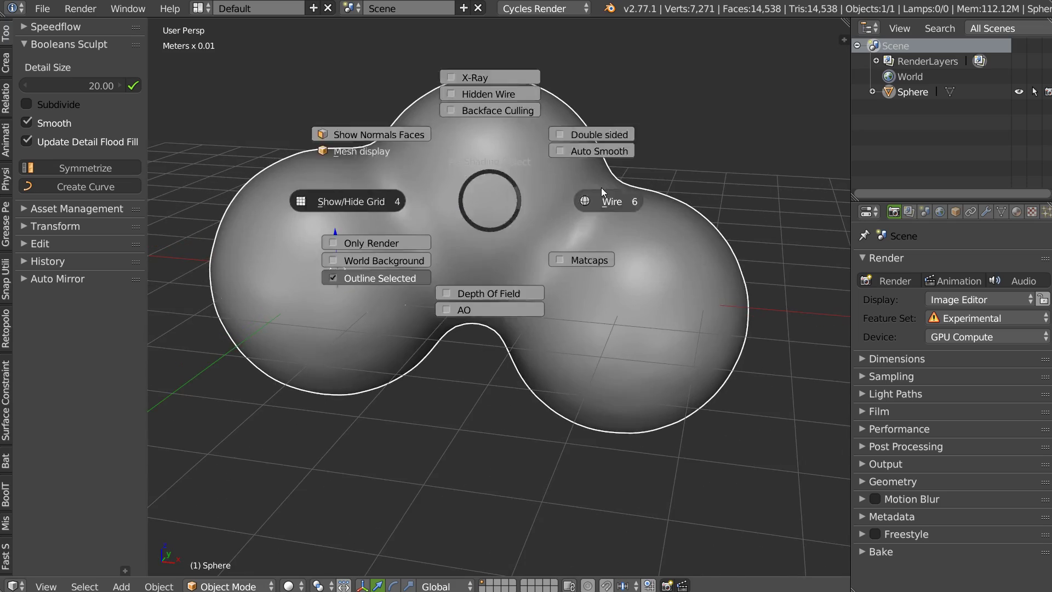
pyautogui.click(570, 201)
pyautogui.scroll(3, 481, 208)
pyautogui.scroll(1, 480, 208)
# - Set Detail Size to 50 and remesh the blob several times
pyautogui.click(75, 86)
pyautogui.write('50')
pyautogui.press('Return')
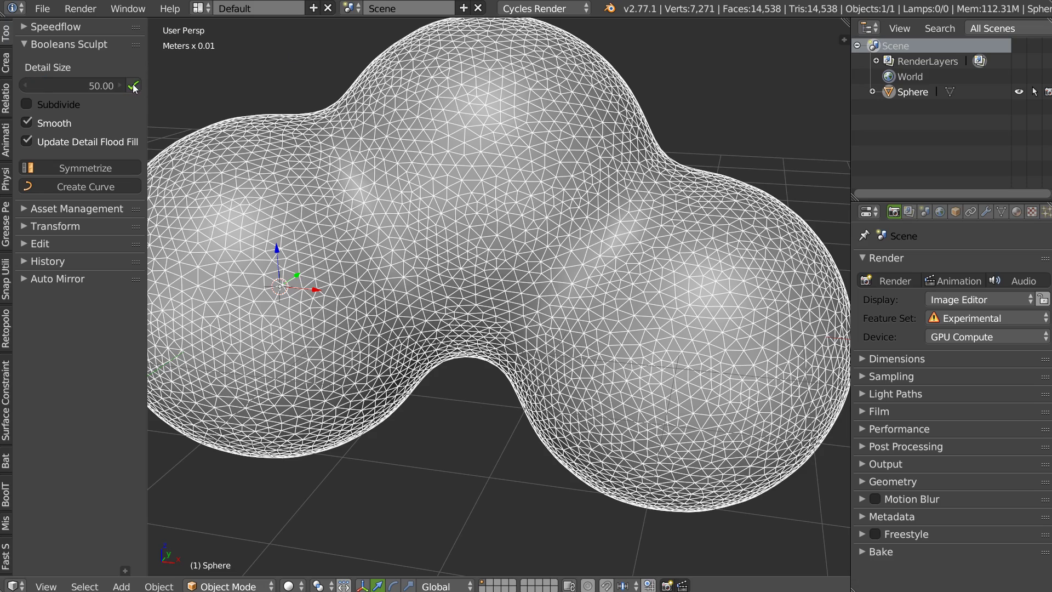
pyautogui.click(134, 86)
pyautogui.moveTo(480, 157)
pyautogui.mouseDown(button='middle')
pyautogui.moveTo(475, 178)
pyautogui.moveTo(442, 151)
pyautogui.mouseUp(button='middle')
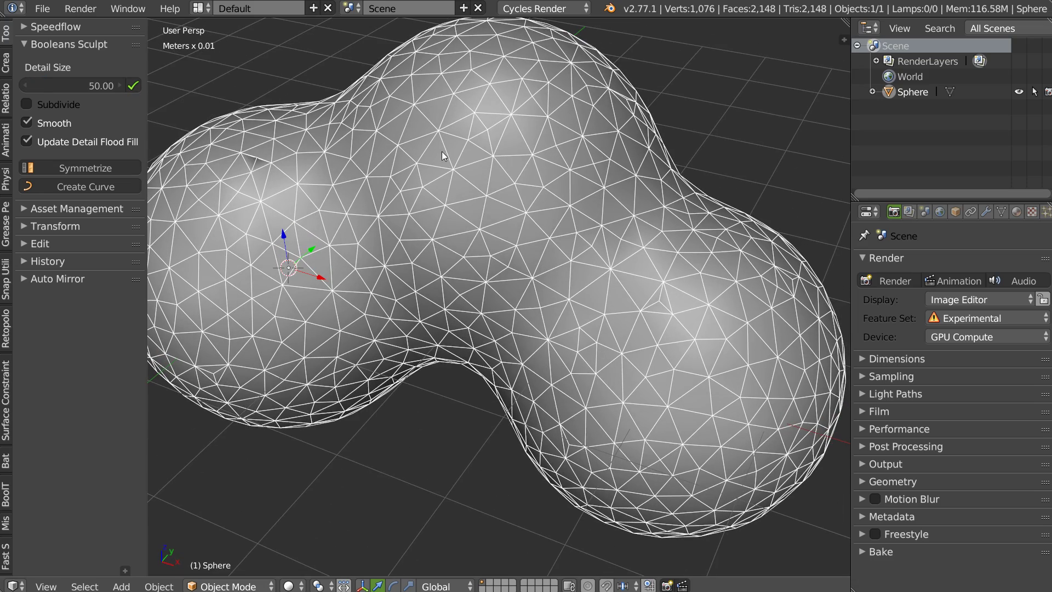
pyautogui.click(137, 88)
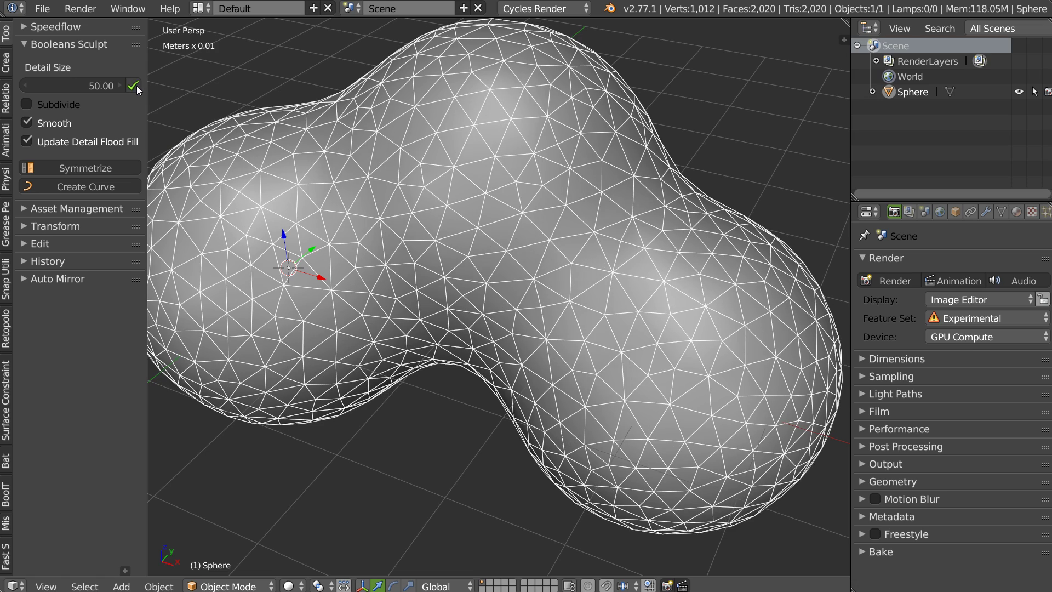
pyautogui.click(134, 86)
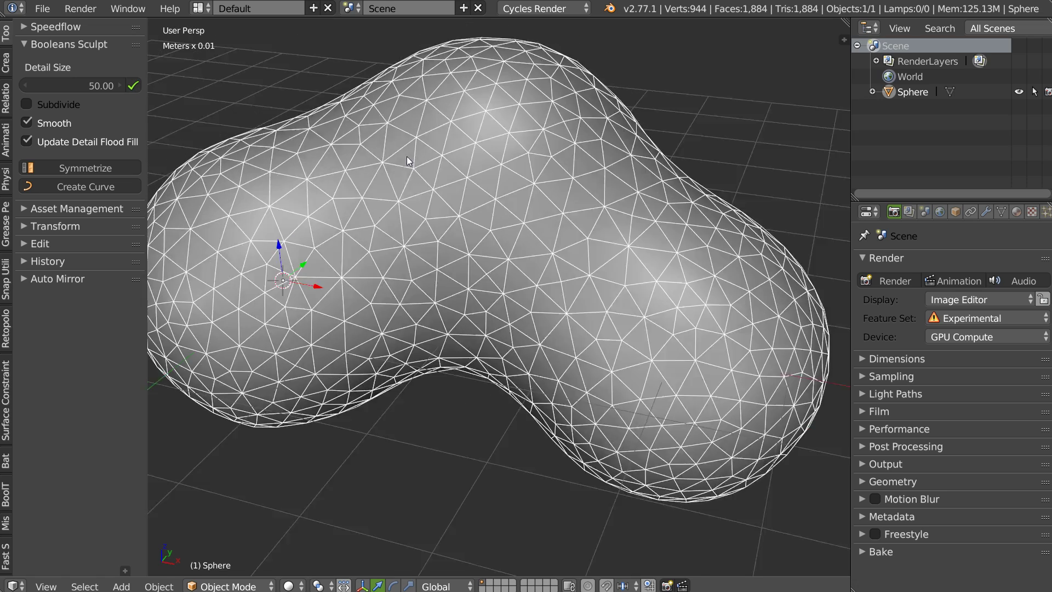
# - Set Detail Size back to 20 and remesh the blob repeatedly to smooth it
pyautogui.moveTo(351, 165); pyautogui.dragTo(320, 125, button='middle')
pyautogui.click(135, 85)
pyautogui.click(72, 85)
pyautogui.write('20')
pyautogui.press('Return')
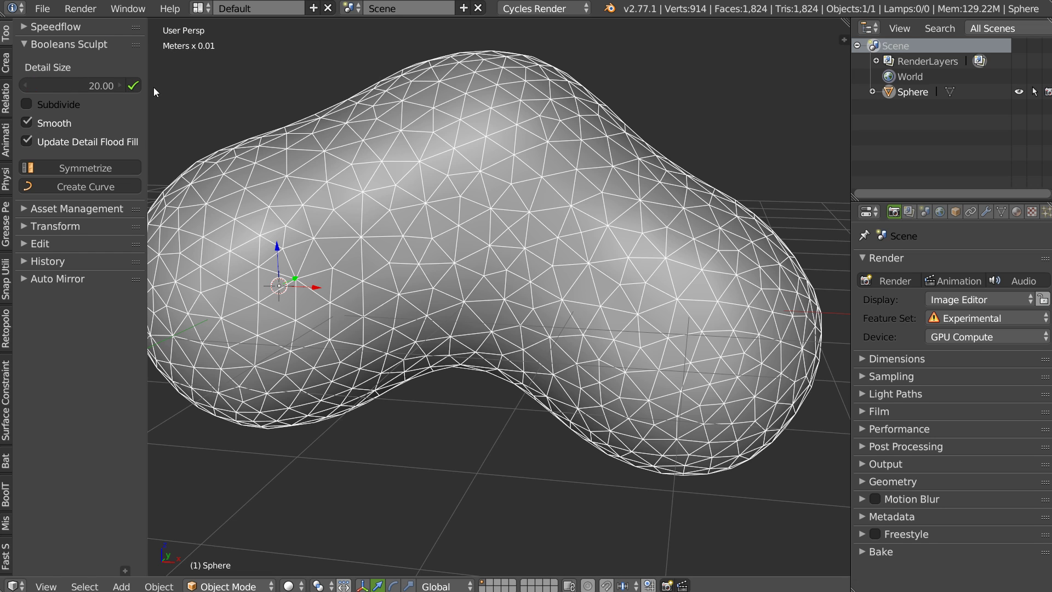
pyautogui.click(134, 86)
pyautogui.moveTo(293, 175)
pyautogui.mouseDown(button='middle')
pyautogui.moveTo(303, 186)
pyautogui.moveTo(405, 186)
pyautogui.mouseUp(button='middle')
pyautogui.click(135, 83)
pyautogui.click(138, 84)
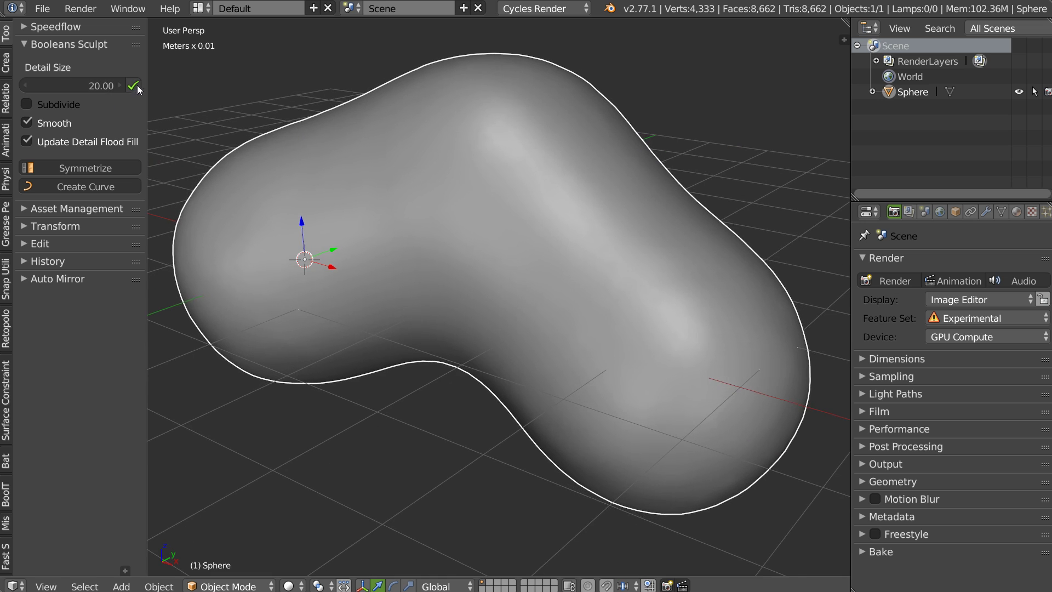
pyautogui.click(138, 85)
pyautogui.moveTo(460, 217)
pyautogui.mouseDown(button='middle')
pyautogui.moveTo(431, 221)
pyautogui.moveTo(428, 245)
pyautogui.mouseUp(button='middle')
# - Put the blob in Sculpt Mode, remesh it at detail size 20, and show its wireframe
pyautogui.press('Tab')
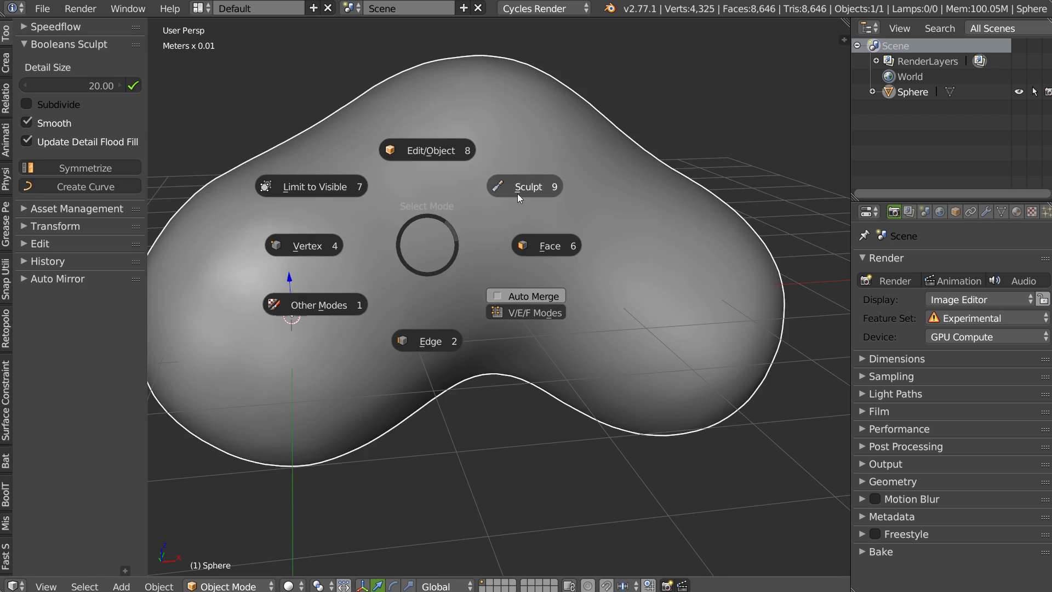
pyautogui.click(517, 193)
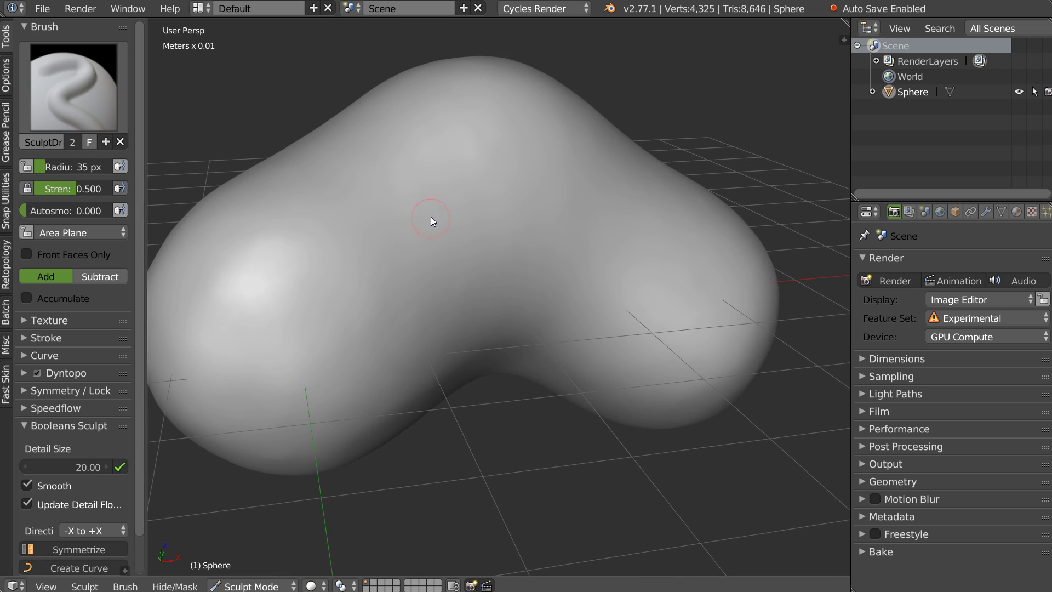
pyautogui.click(120, 468)
pyautogui.moveTo(528, 250)
pyautogui.mouseDown(button='middle')
pyautogui.moveTo(458, 253)
pyautogui.moveTo(482, 286)
pyautogui.moveTo(476, 236)
pyautogui.moveTo(464, 250)
pyautogui.mouseUp(button='middle')
pyautogui.press('z')
# - Set Detail Size to 10 and remesh the blob to about 16,800 vertices
pyautogui.scroll(-4, 481, 239)
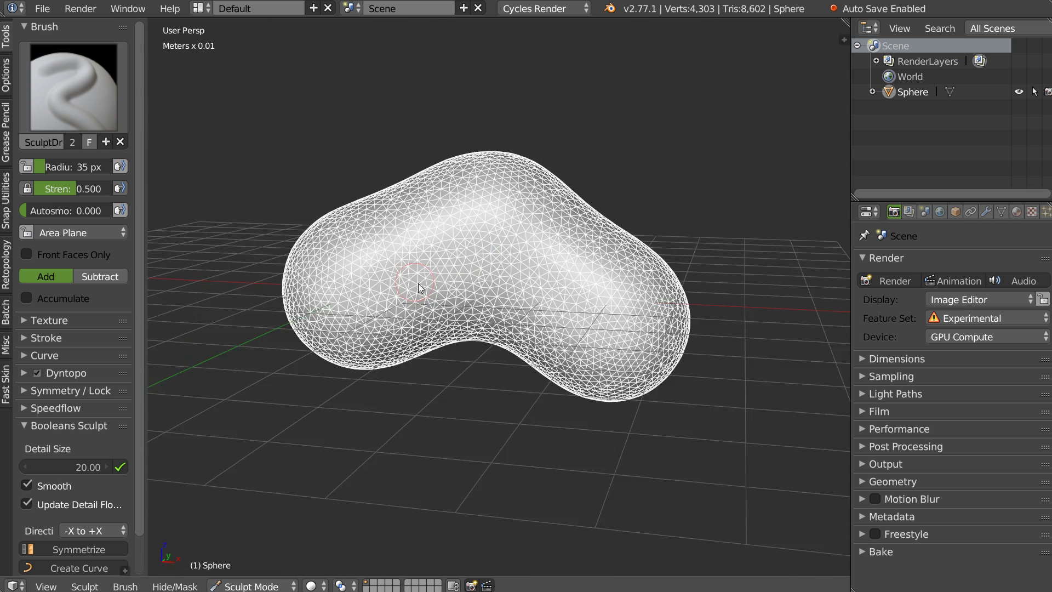
pyautogui.click(62, 467)
pyautogui.write('10')
pyautogui.press('Return')
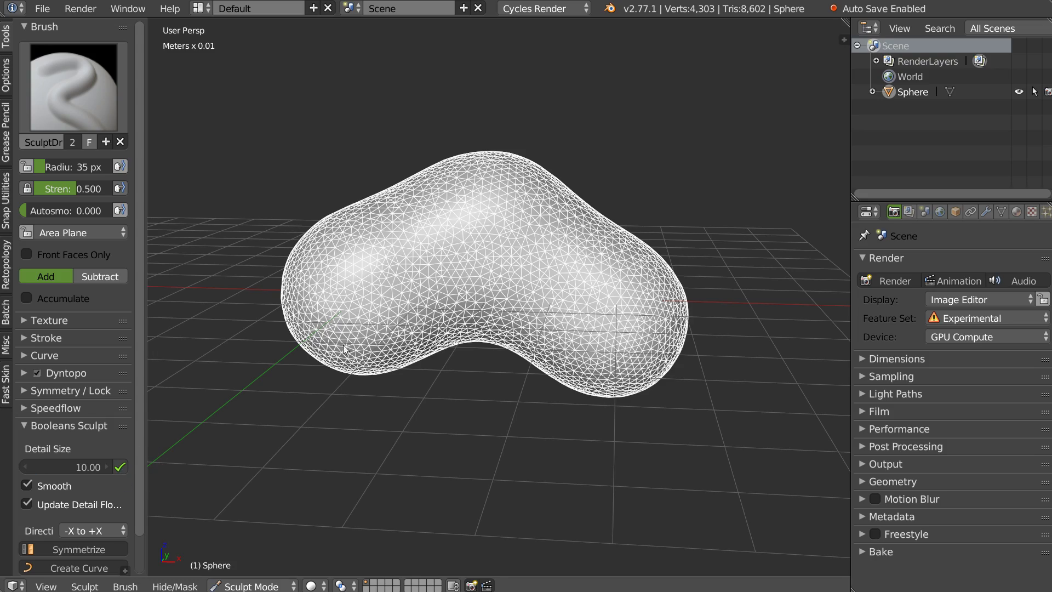
pyautogui.scroll(1, 455, 257)
pyautogui.scroll(3, 437, 251)
pyautogui.scroll(2, 395, 266)
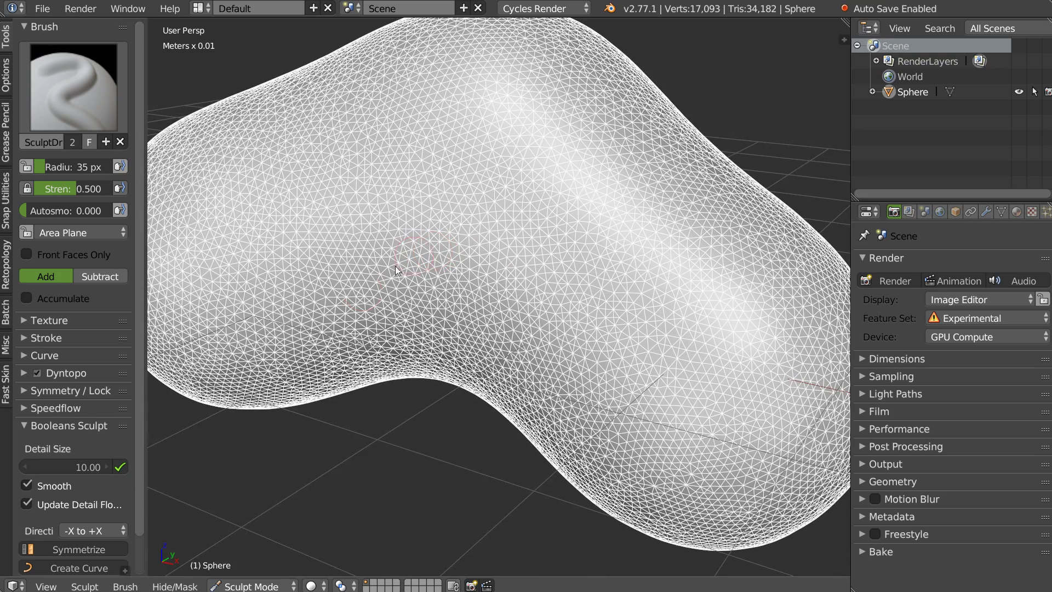
pyautogui.click(121, 467)
# - Return the denser blob to Object Mode with solid shading
pyautogui.moveTo(511, 246); pyautogui.dragTo(507, 214, button='middle')
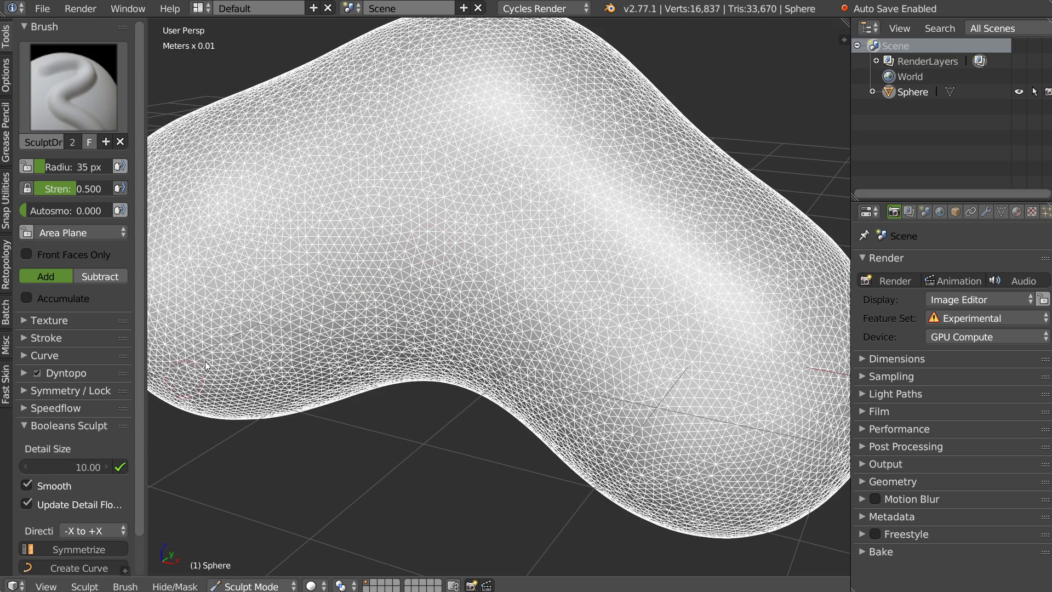
pyautogui.moveTo(208, 366); pyautogui.dragTo(504, 224, button='middle')
pyautogui.scroll(-3, 504, 225)
pyautogui.moveTo(459, 257)
pyautogui.mouseDown(button='middle')
pyautogui.moveTo(452, 239)
pyautogui.moveTo(351, 235)
pyautogui.moveTo(500, 237)
pyautogui.moveTo(494, 160)
pyautogui.moveTo(407, 254)
pyautogui.moveTo(468, 244)
pyautogui.moveTo(429, 256)
pyautogui.mouseUp(button='middle')
pyautogui.scroll(2, 451, 240)
pyautogui.hotkey('ctrl', 'Tab')
pyautogui.scroll(-3, 468, 244)
pyautogui.press('z')
pyautogui.click(493, 164)
pyautogui.moveTo(494, 165)
pyautogui.mouseDown(button='middle')
pyautogui.moveTo(427, 253)
pyautogui.moveTo(397, 251)
pyautogui.moveTo(501, 228)
pyautogui.mouseUp(button='middle')
# - Add a UV sphere and move it onto the top of the blob's left end
pyautogui.scroll(-2, 500, 227)
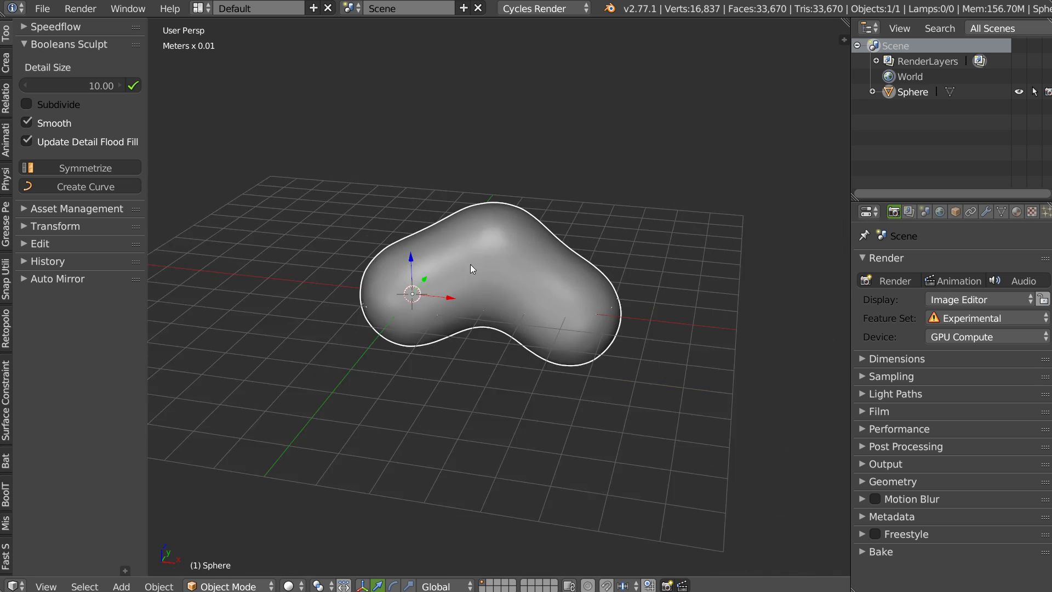
pyautogui.moveTo(471, 264); pyautogui.dragTo(476, 244, button='middle')
pyautogui.hotkey('shift', 'a')
pyautogui.click(494, 338)
pyautogui.moveTo(493, 339); pyautogui.dragTo(414, 260, button='middle')
pyautogui.moveTo(413, 261); pyautogui.dragTo(433, 220)
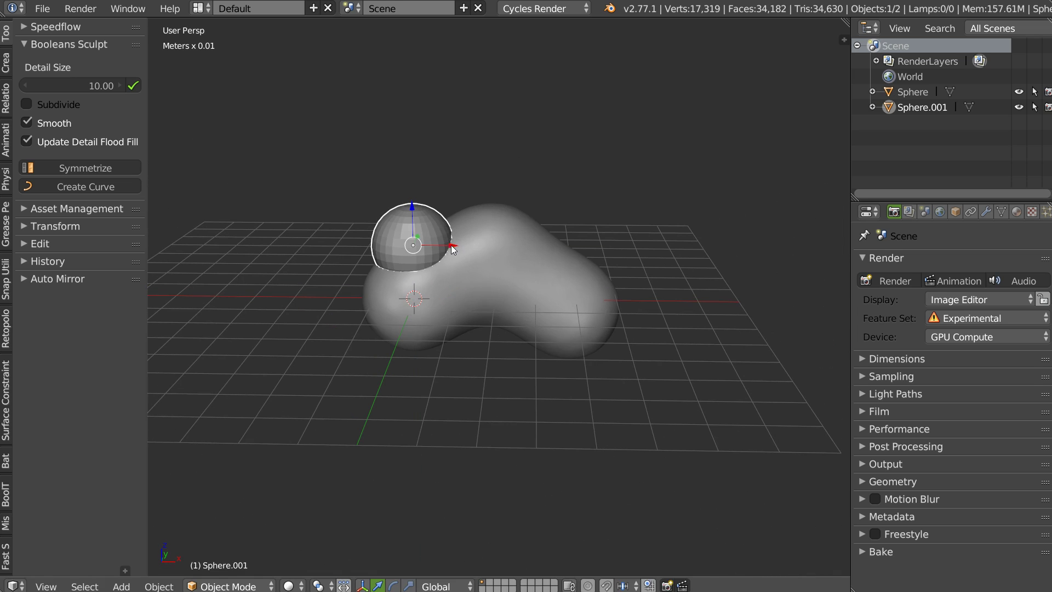
pyautogui.press('g')
pyautogui.click(495, 249)
# - Remesh the new sphere smooth at the current detail size
pyautogui.scroll(3, 435, 257)
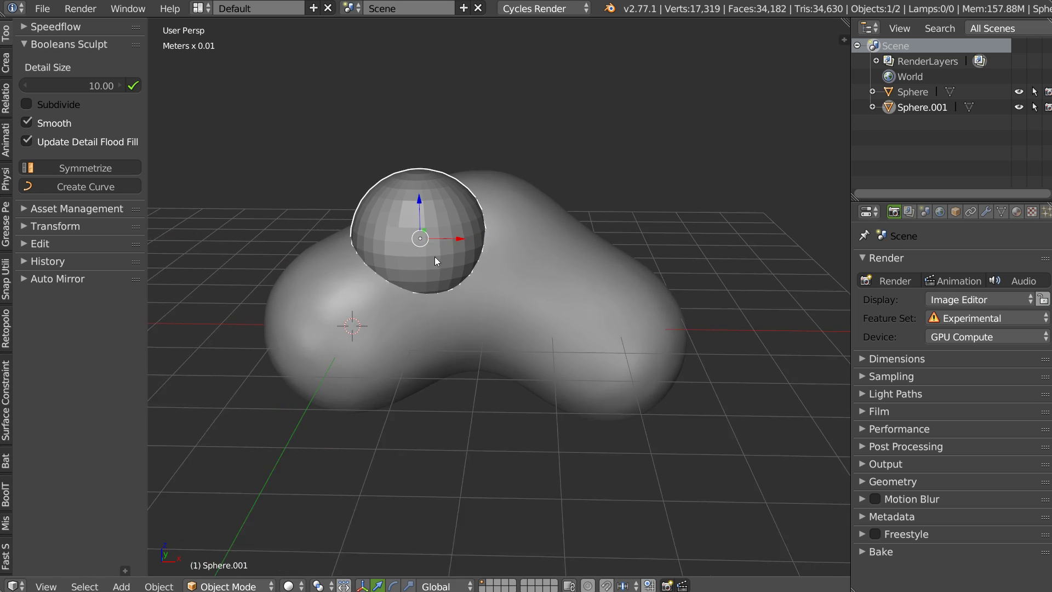
pyautogui.click(52, 108)
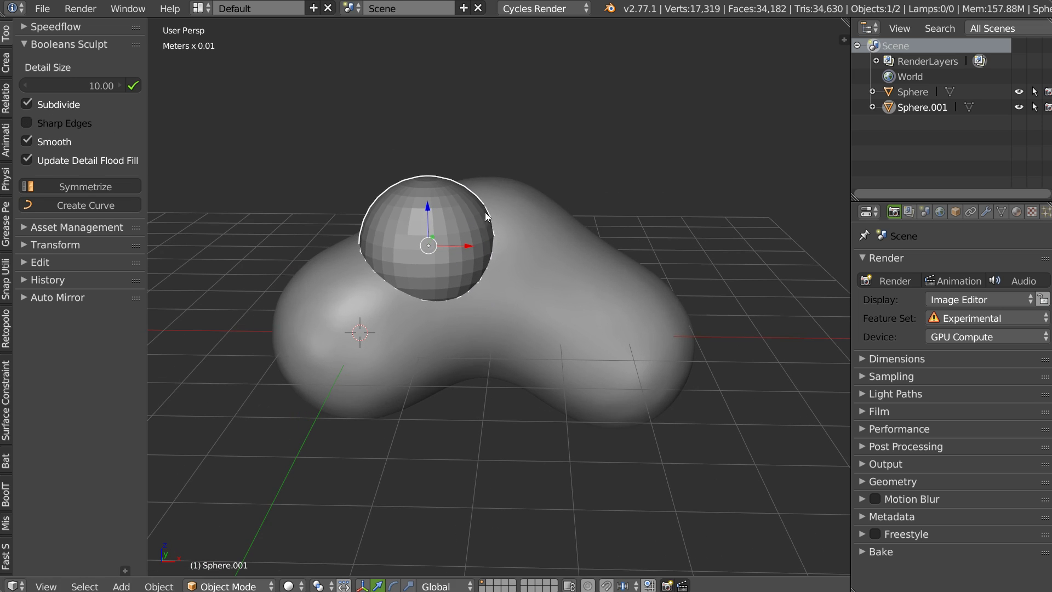
pyautogui.scroll(3, 451, 215)
pyautogui.click(36, 105)
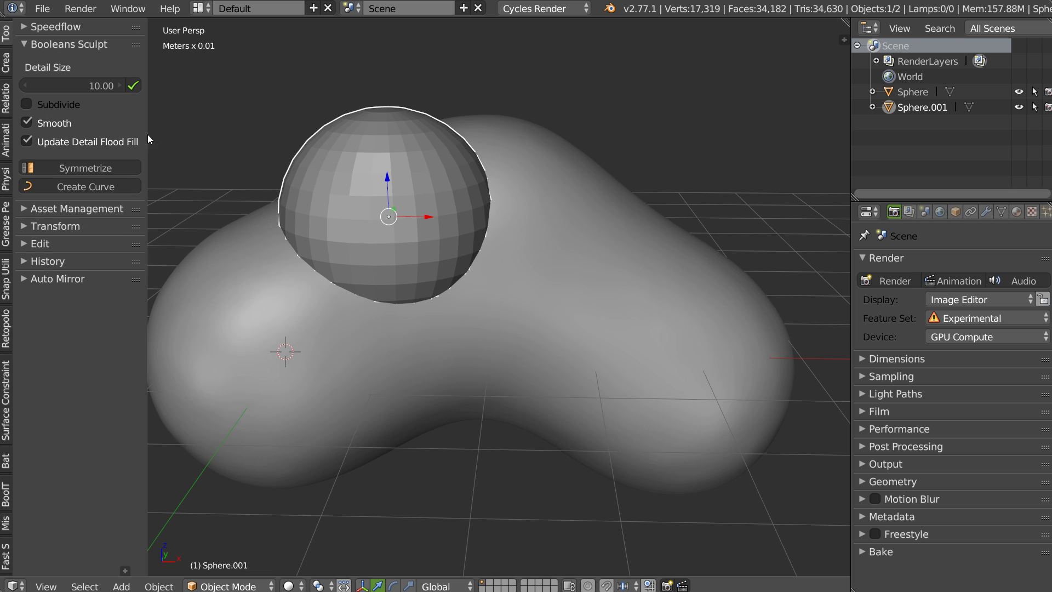
pyautogui.click(143, 85)
pyautogui.moveTo(397, 183)
pyautogui.mouseDown(button='middle')
pyautogui.moveTo(370, 193)
pyautogui.moveTo(423, 200)
pyautogui.mouseUp(button='middle')
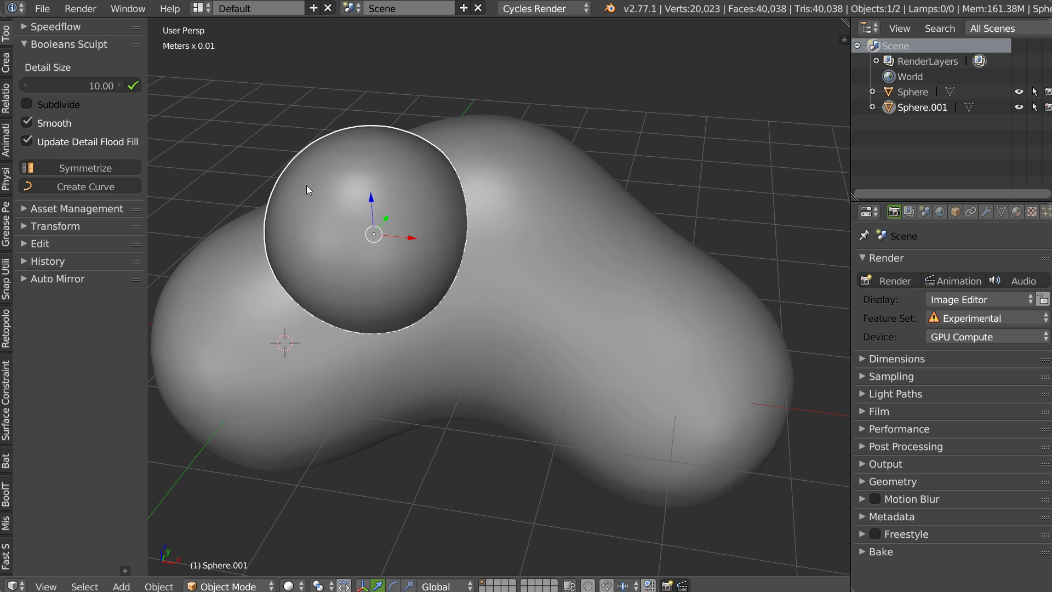
# - Preview the sphere as wireframe, undo it, and remesh the sphere smooth again
pyautogui.hotkey('shift', 'w')
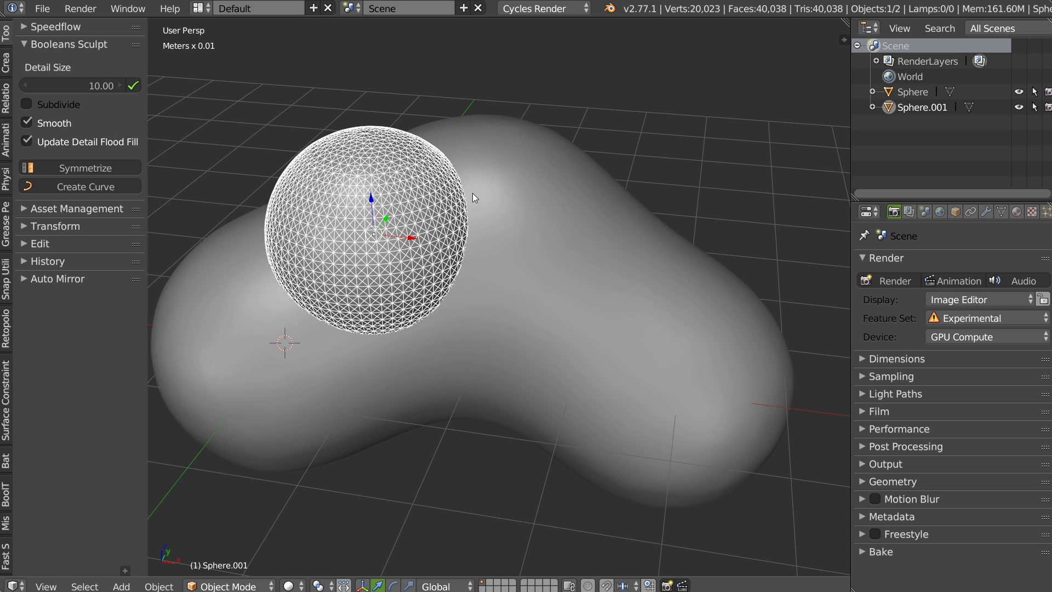
pyautogui.press('z')
pyautogui.click(419, 203)
pyautogui.scroll(2, 345, 188)
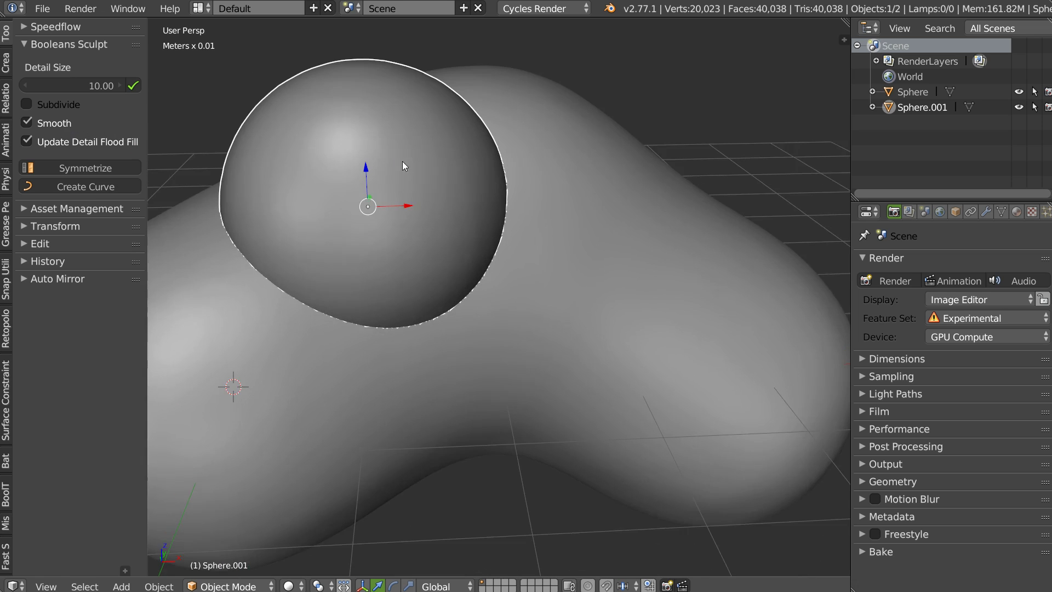
pyautogui.scroll(1, 402, 161)
pyautogui.hotkey('ctrl', 'z')
pyautogui.hotkey('ctrl', 'z')
pyautogui.click(52, 105)
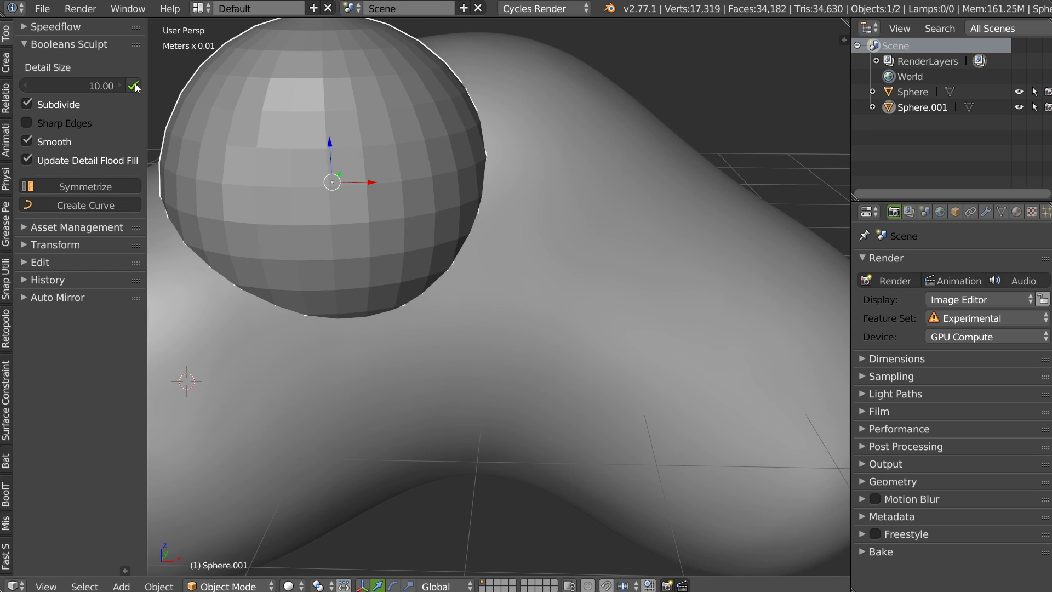
pyautogui.click(133, 85)
pyautogui.moveTo(351, 138); pyautogui.dragTo(302, 160, button='middle')
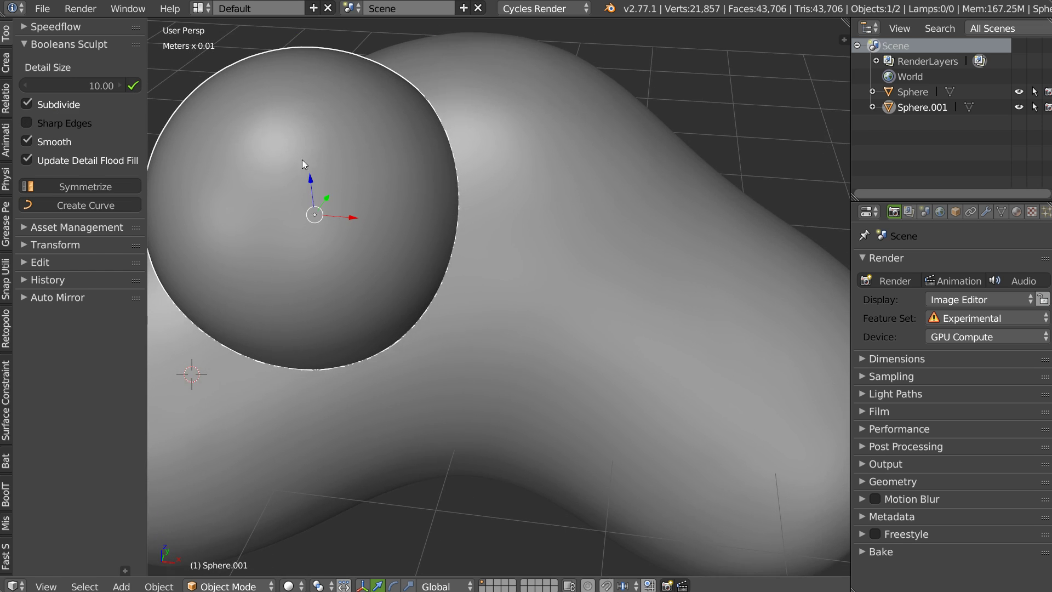
pyautogui.scroll(-3, 394, 133)
pyautogui.click(44, 104)
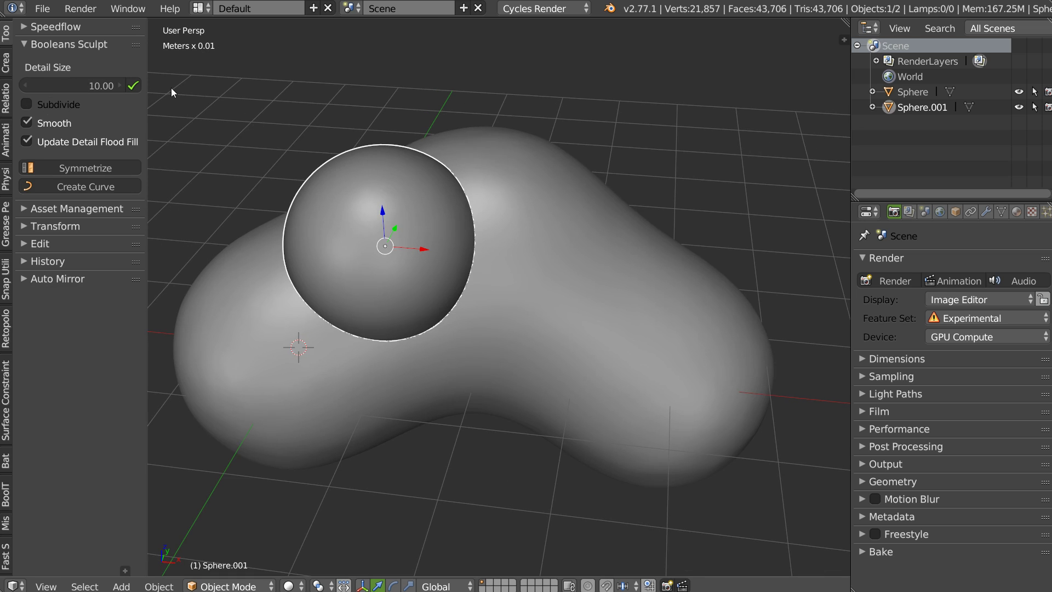
# - Select the blob together with the sphere and duplicate the top sphere
pyautogui.keyDown('shift'); pyautogui.rightClick(234, 293); pyautogui.keyUp('shift')
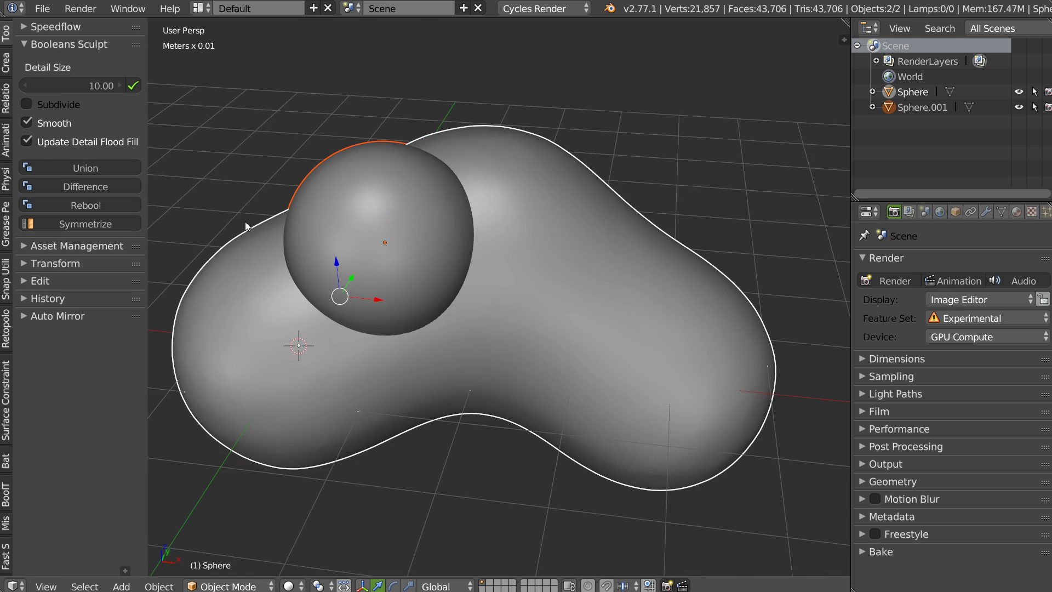
pyautogui.click(72, 166)
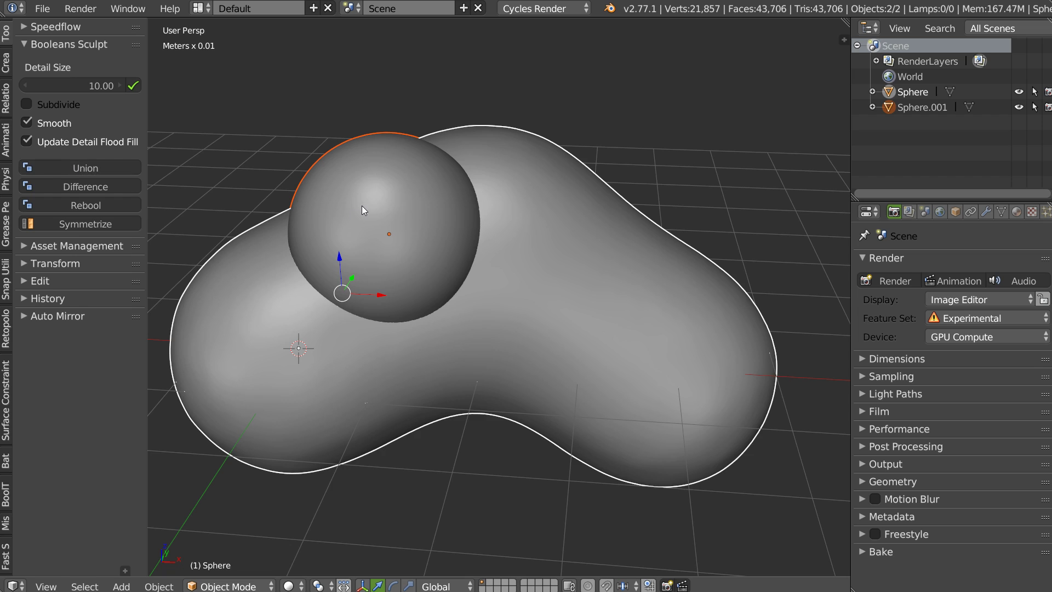
pyautogui.hotkey('shift', 'd')
# - Drop the copied sphere at the blob's right end and display the top sphere and blob as wireframe
pyautogui.click(639, 297)
pyautogui.moveTo(639, 297)
pyautogui.mouseDown(button='middle')
pyautogui.moveTo(546, 299)
pyautogui.moveTo(407, 347)
pyautogui.moveTo(476, 353)
pyautogui.moveTo(466, 280)
pyautogui.mouseUp(button='middle')
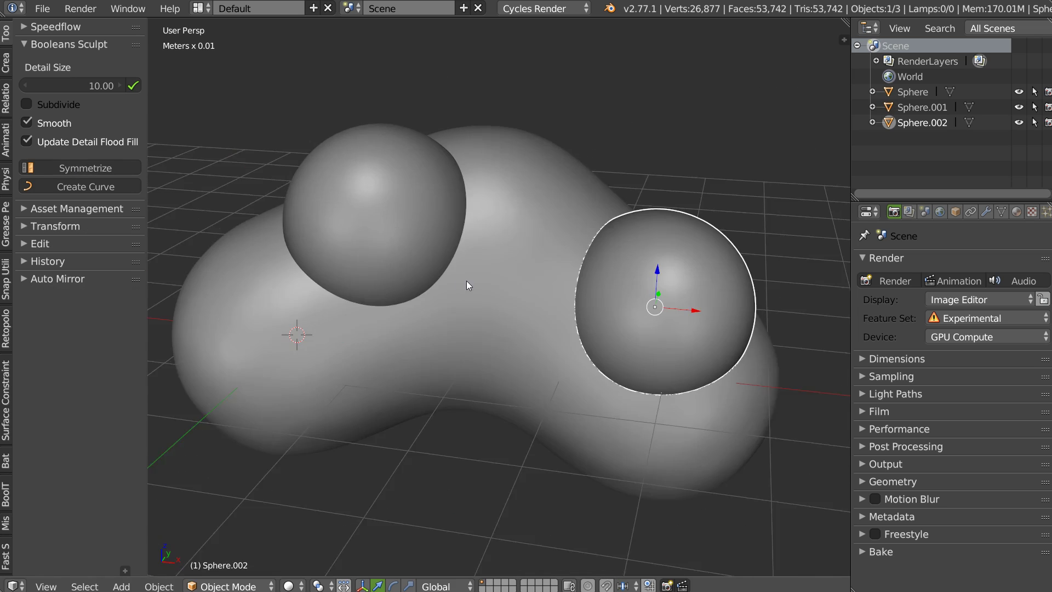
pyautogui.rightClick(386, 250)
pyautogui.press('z')
pyautogui.click(465, 285)
pyautogui.rightClick(465, 285)
pyautogui.press('z')
pyautogui.click(543, 297)
pyautogui.scroll(1, 420, 265)
pyautogui.scroll(3, 429, 263)
# - Remesh the top sphere and the blob at detail size 10, applying the blob's transforms
pyautogui.rightClick(387, 258)
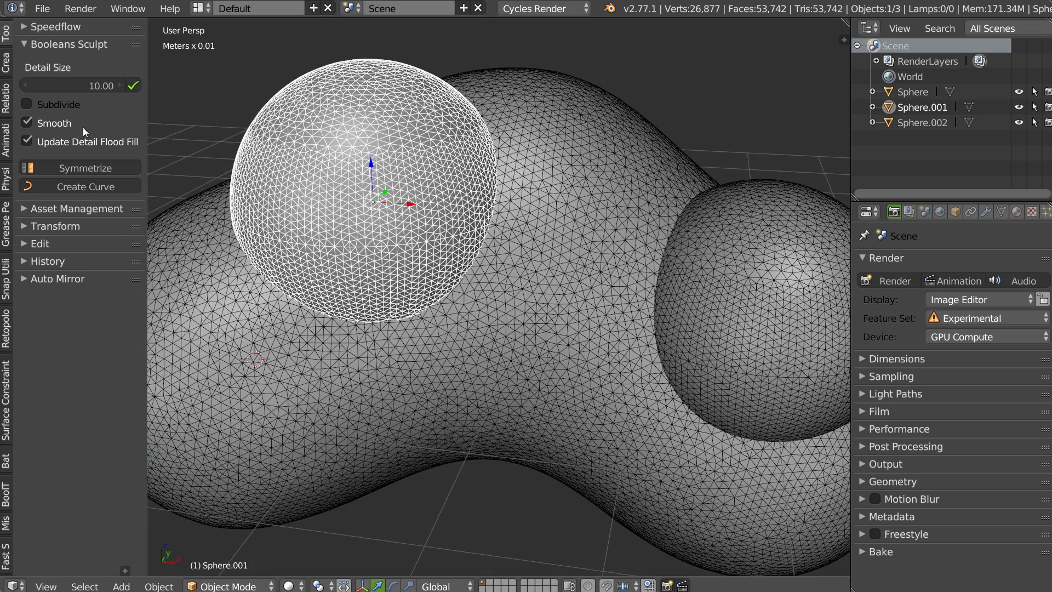
pyautogui.click(134, 87)
pyautogui.rightClick(549, 221)
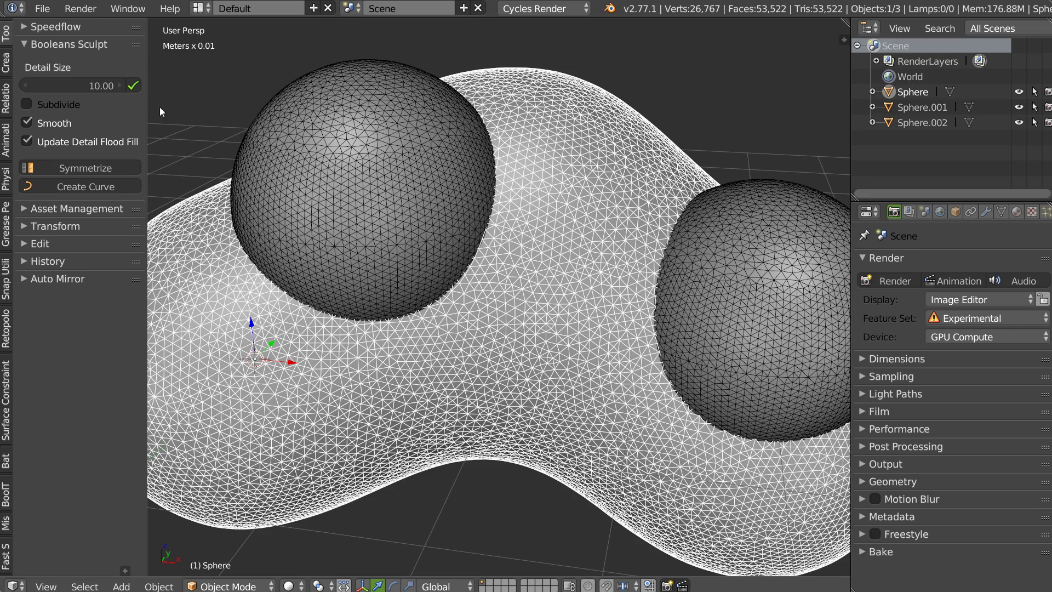
pyautogui.click(137, 89)
pyautogui.hotkey('ctrl', 'a')
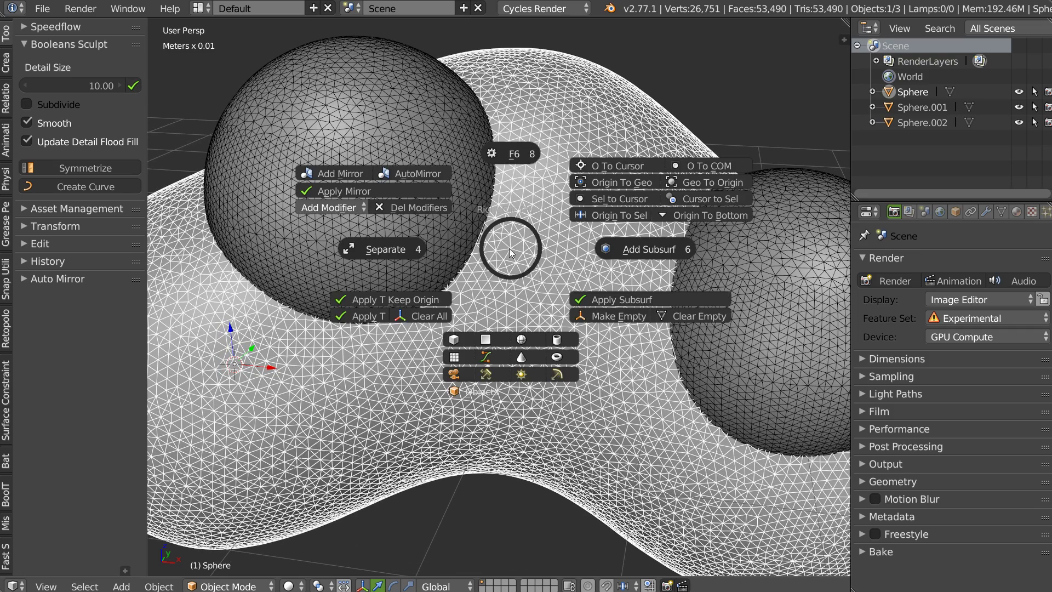
pyautogui.click(385, 300)
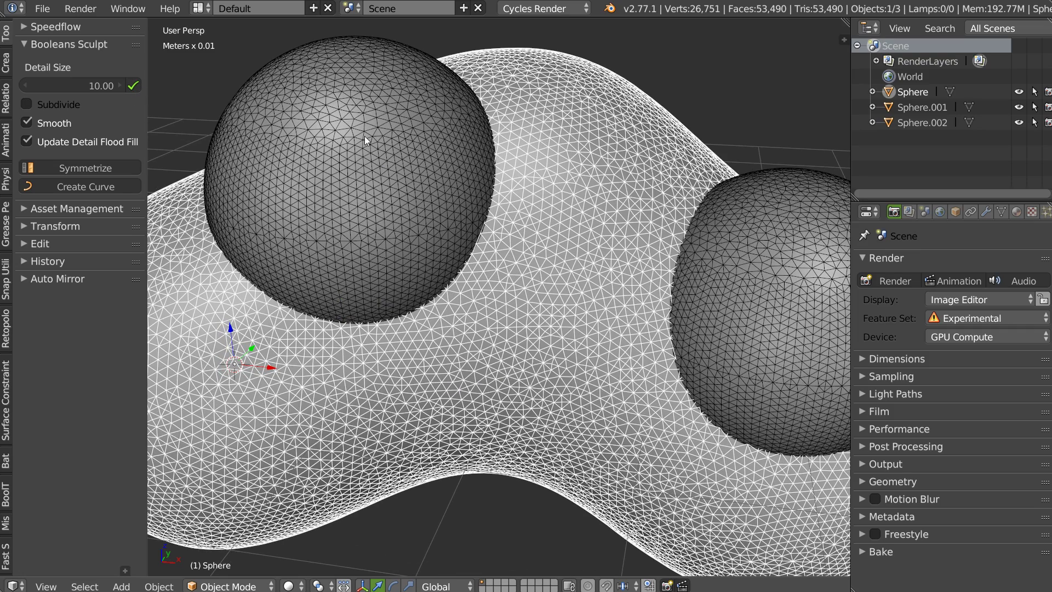
pyautogui.click(134, 87)
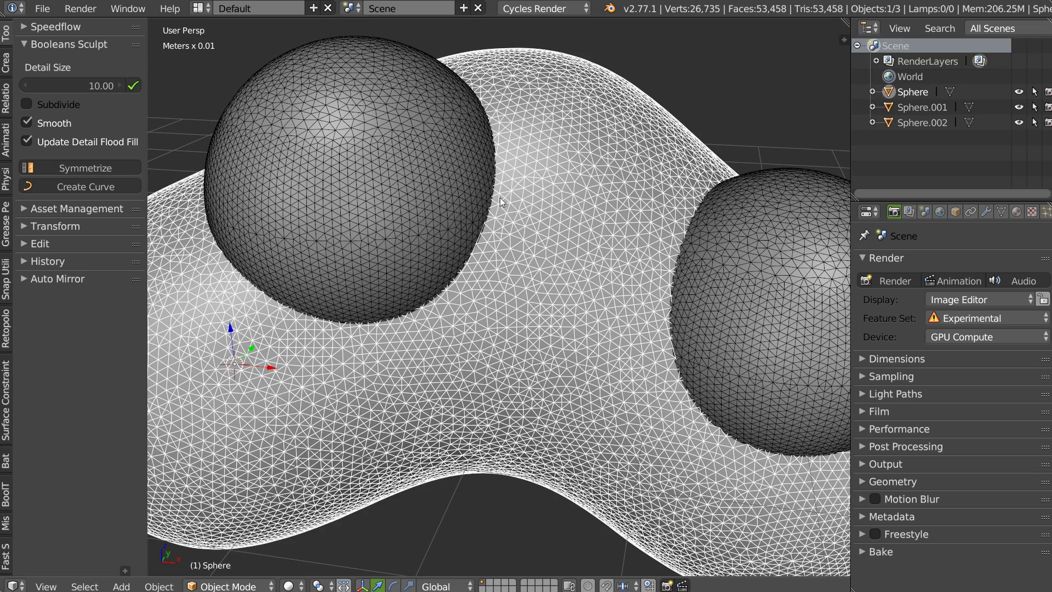
pyautogui.scroll(-2, 501, 197)
# - Remesh the right-hand sphere at detail size 10, then select the top sphere and blob
pyautogui.rightClick(695, 276)
pyautogui.click(133, 86)
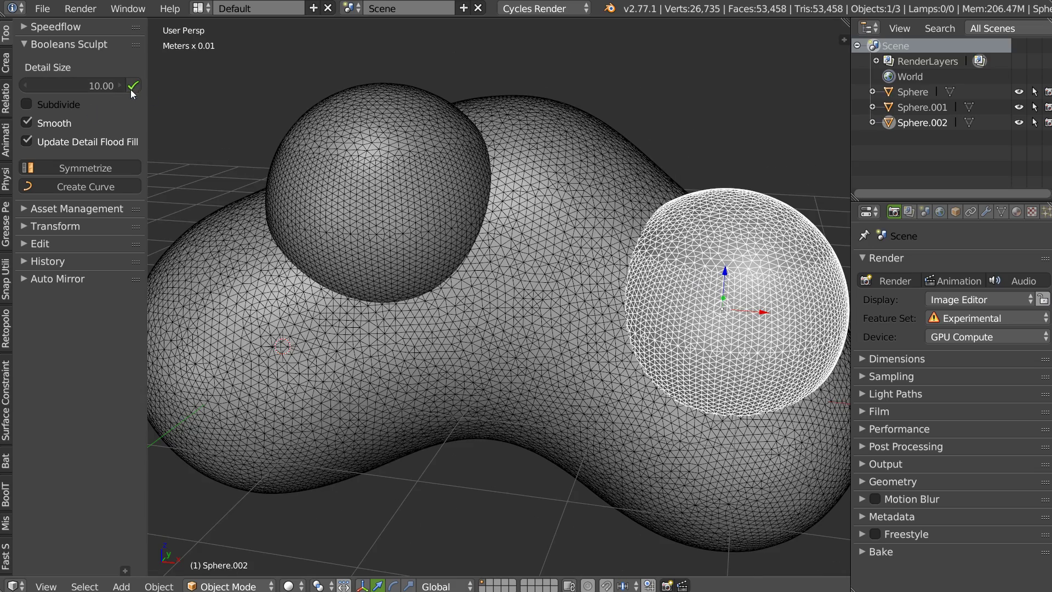
pyautogui.rightClick(379, 188)
pyautogui.keyDown('shift'); pyautogui.rightClick(287, 323); pyautogui.keyUp('shift')
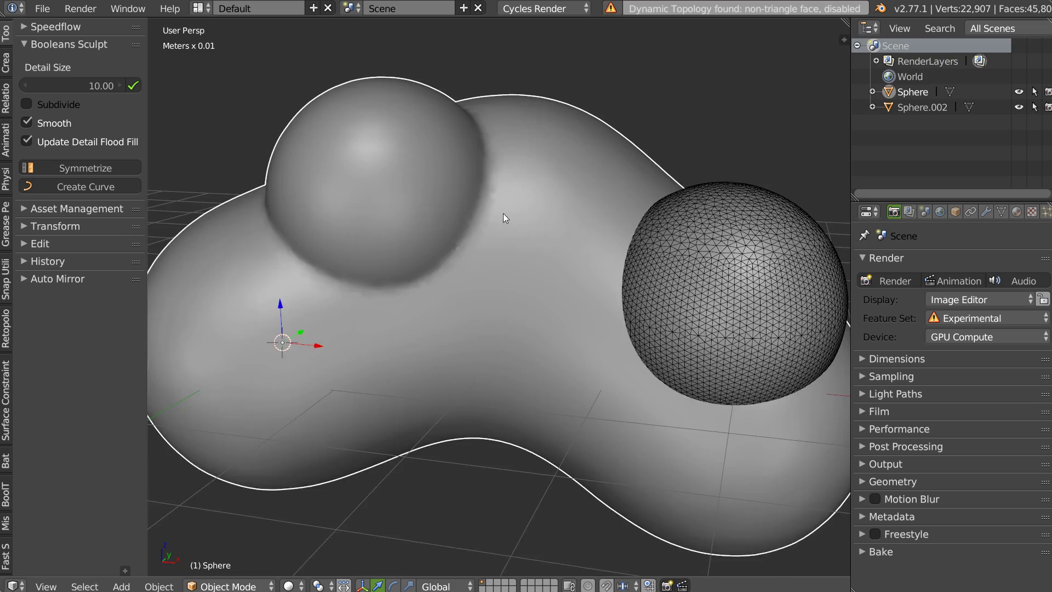
# - Remesh the blob, then select the small sphere with the blob as active
pyautogui.moveTo(504, 214); pyautogui.dragTo(437, 211, button='middle')
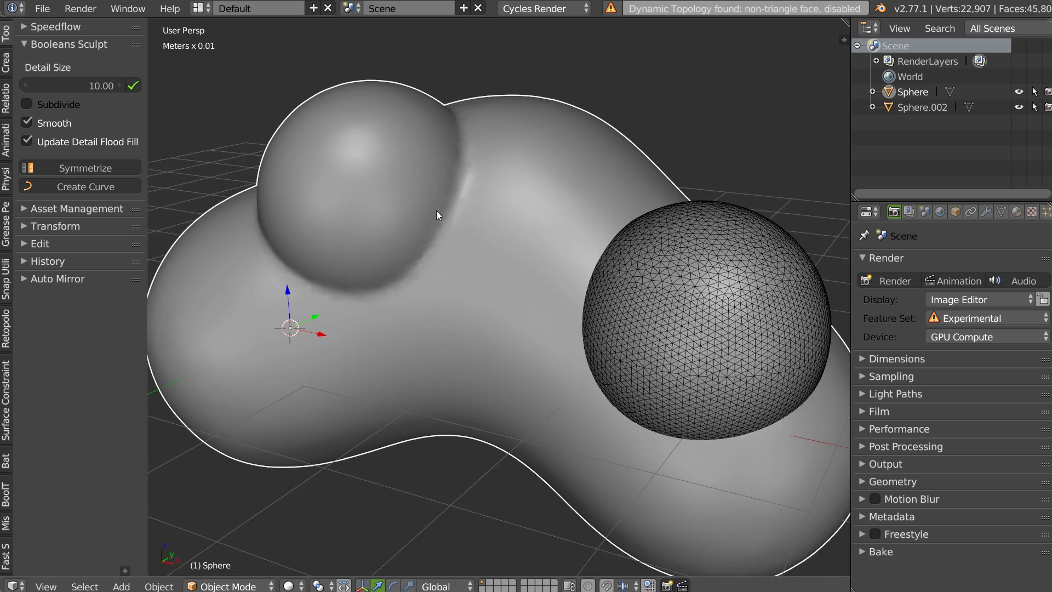
pyautogui.click(137, 86)
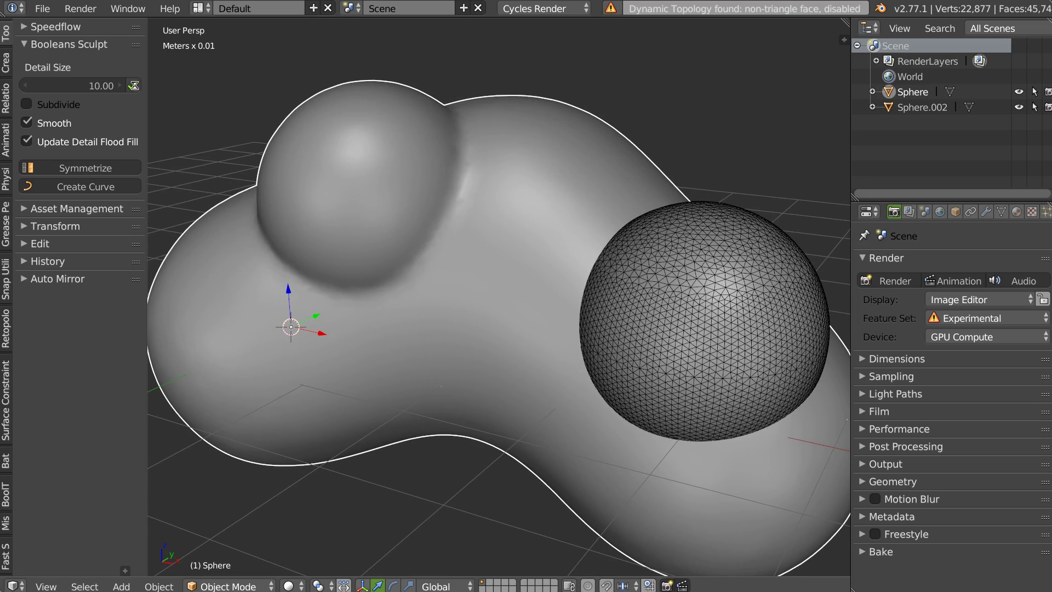
pyautogui.moveTo(326, 187)
pyautogui.mouseDown(button='middle')
pyautogui.moveTo(514, 205)
pyautogui.moveTo(566, 171)
pyautogui.moveTo(434, 215)
pyautogui.moveTo(459, 230)
pyautogui.mouseUp(button='middle')
pyautogui.rightClick(460, 231)
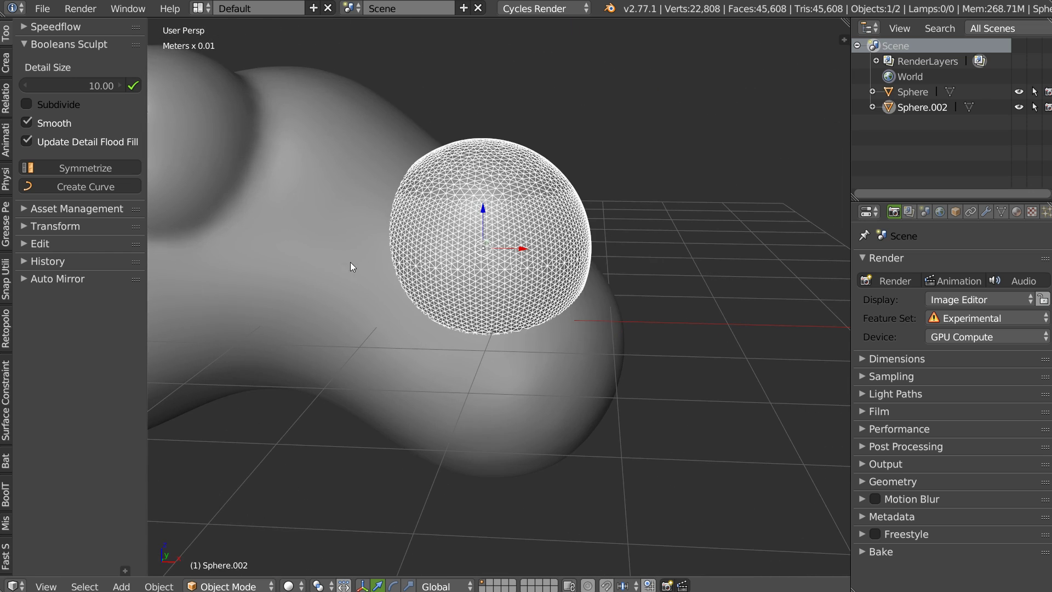
pyautogui.keyDown('shift'); pyautogui.rightClick(350, 262); pyautogui.keyUp('shift')
pyautogui.moveTo(388, 245); pyautogui.dragTo(410, 210, button='middle')
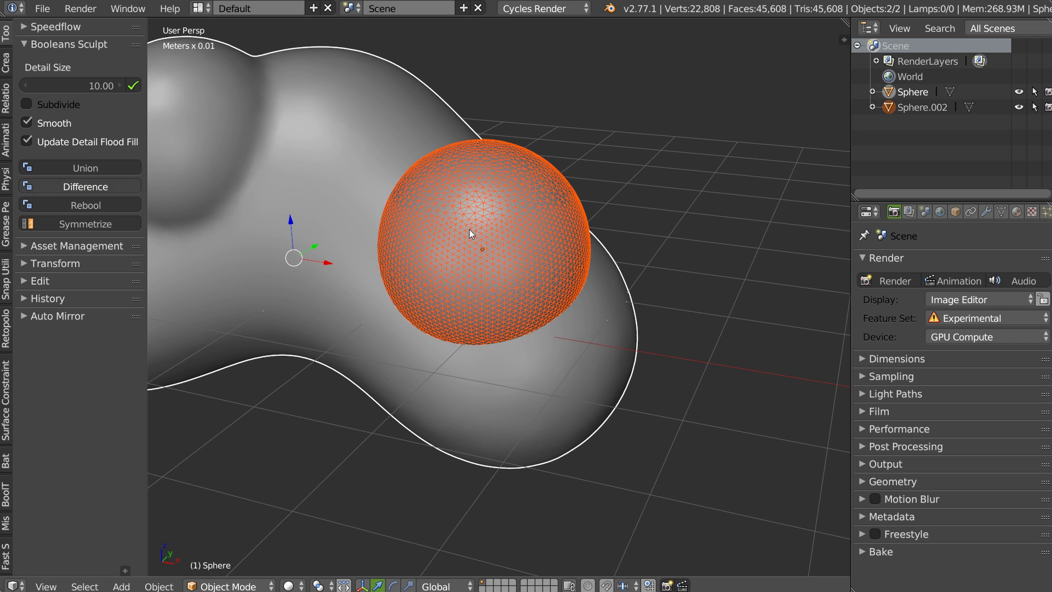
# - Subtract the small sphere from the blob with Boolean Difference, remesh, and inspect the hollow
pyautogui.moveTo(467, 232)
pyautogui.mouseDown(button='middle')
pyautogui.moveTo(412, 229)
pyautogui.moveTo(477, 181)
pyautogui.mouseUp(button='middle')
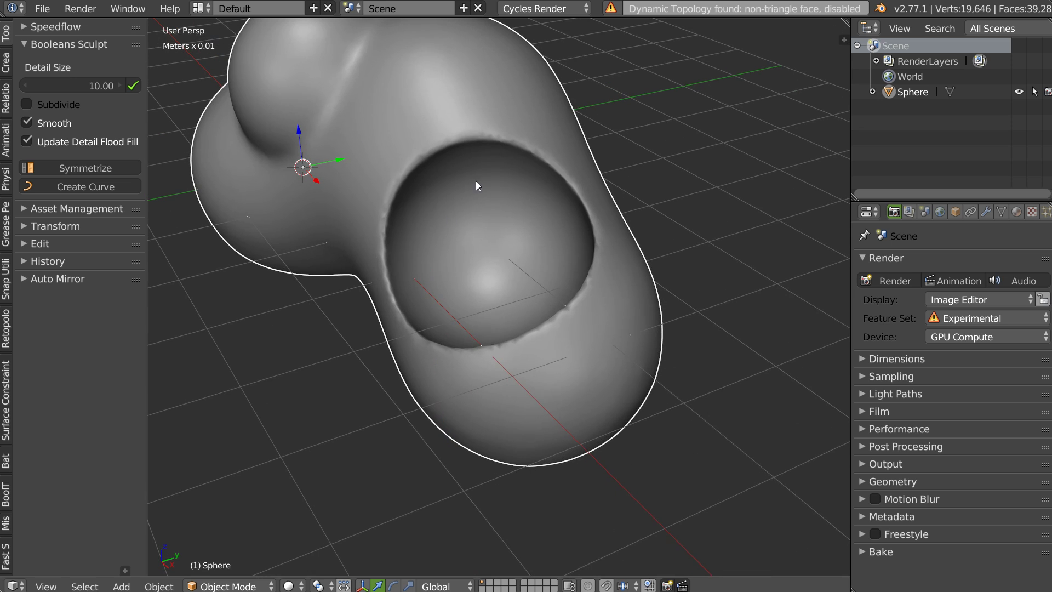
pyautogui.click(133, 86)
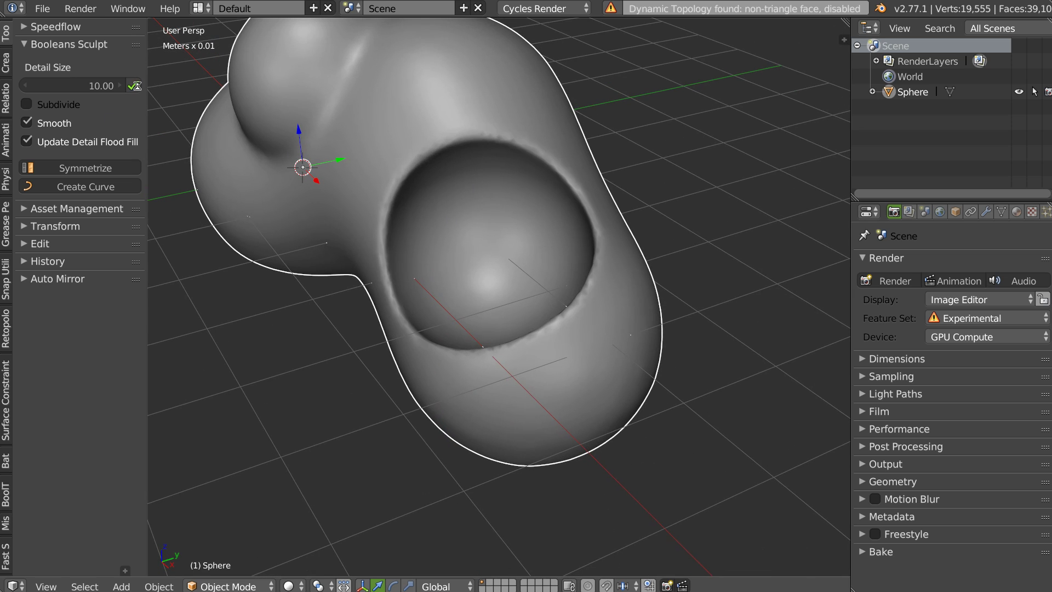
pyautogui.moveTo(438, 231)
pyautogui.mouseDown(button='middle')
pyautogui.moveTo(490, 224)
pyautogui.moveTo(456, 241)
pyautogui.moveTo(469, 280)
pyautogui.mouseUp(button='middle')
pyautogui.scroll(-5, 489, 225)
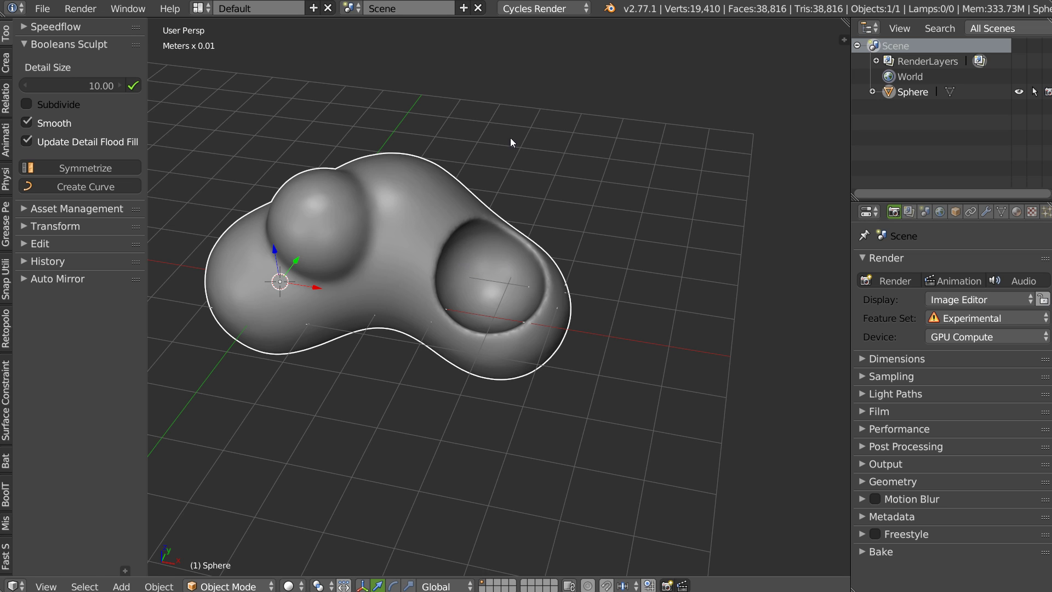
pyautogui.moveTo(511, 142); pyautogui.dragTo(459, 275, button='middle')
pyautogui.scroll(4, 493, 252)
pyautogui.moveTo(525, 230)
pyautogui.mouseDown(button='middle')
pyautogui.moveTo(386, 219)
pyautogui.moveTo(470, 216)
pyautogui.moveTo(501, 183)
pyautogui.moveTo(411, 230)
pyautogui.moveTo(488, 181)
pyautogui.mouseUp(button='middle')
pyautogui.scroll(-3, 500, 183)
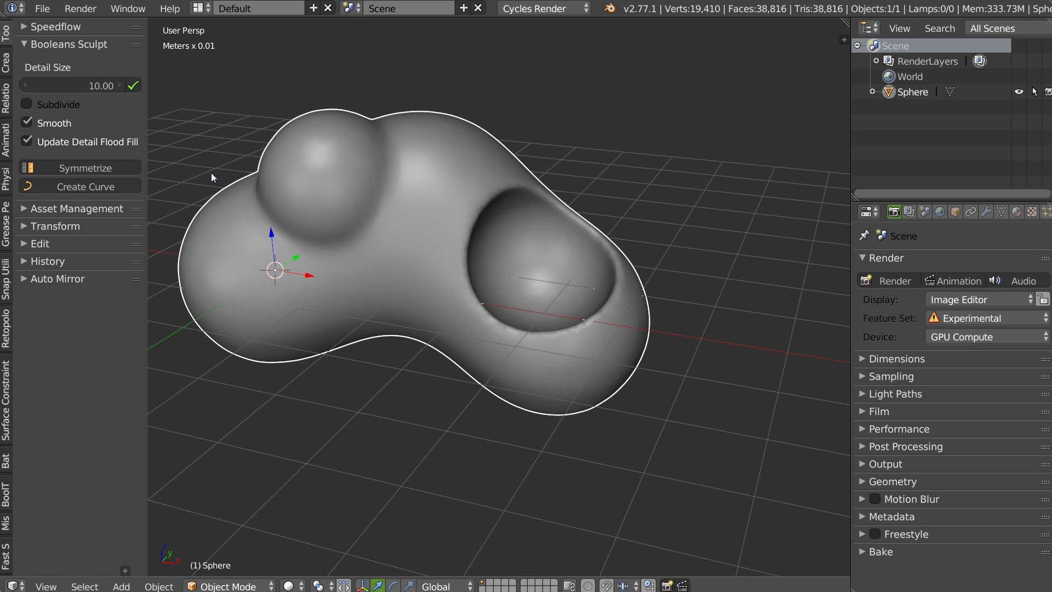
pyautogui.moveTo(361, 201); pyautogui.dragTo(330, 192, button='middle')
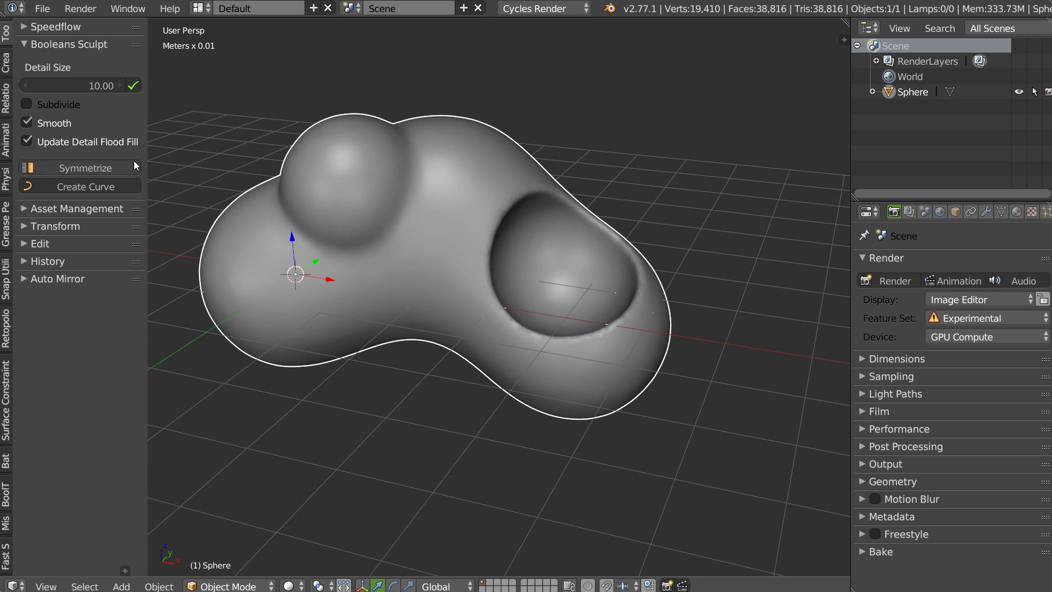
pyautogui.scroll(-2, 271, 195)
pyautogui.moveTo(297, 196); pyautogui.dragTo(360, 98, button='middle')
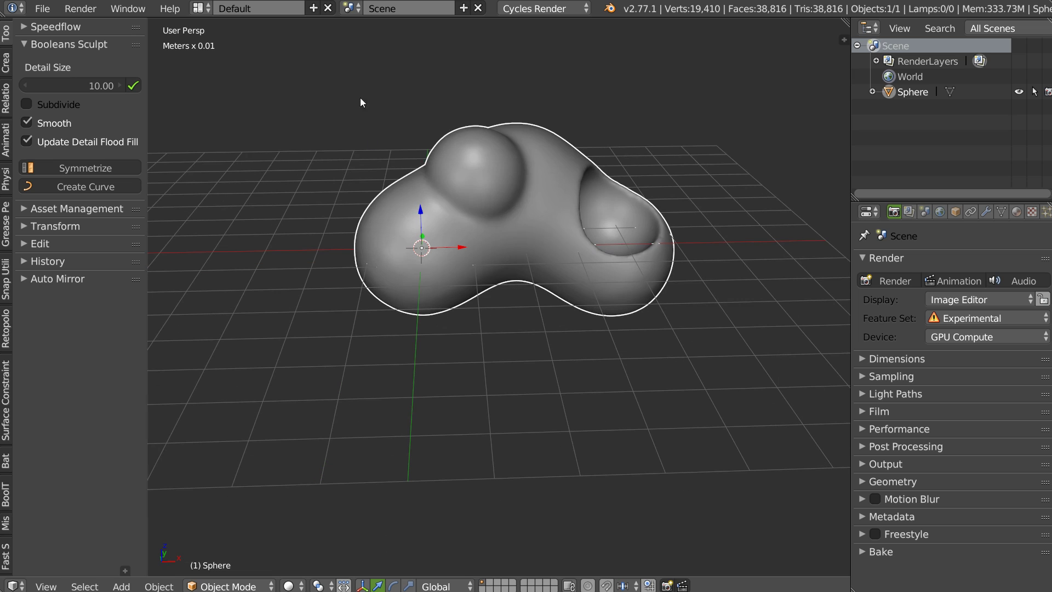
# - Symmetrize the blob so both ends get hollows, then remesh it
pyautogui.click(122, 171)
pyautogui.moveTo(484, 216)
pyautogui.mouseDown(button='middle')
pyautogui.moveTo(650, 215)
pyautogui.moveTo(658, 227)
pyautogui.moveTo(593, 220)
pyautogui.mouseUp(button='middle')
pyautogui.scroll(2, 659, 228)
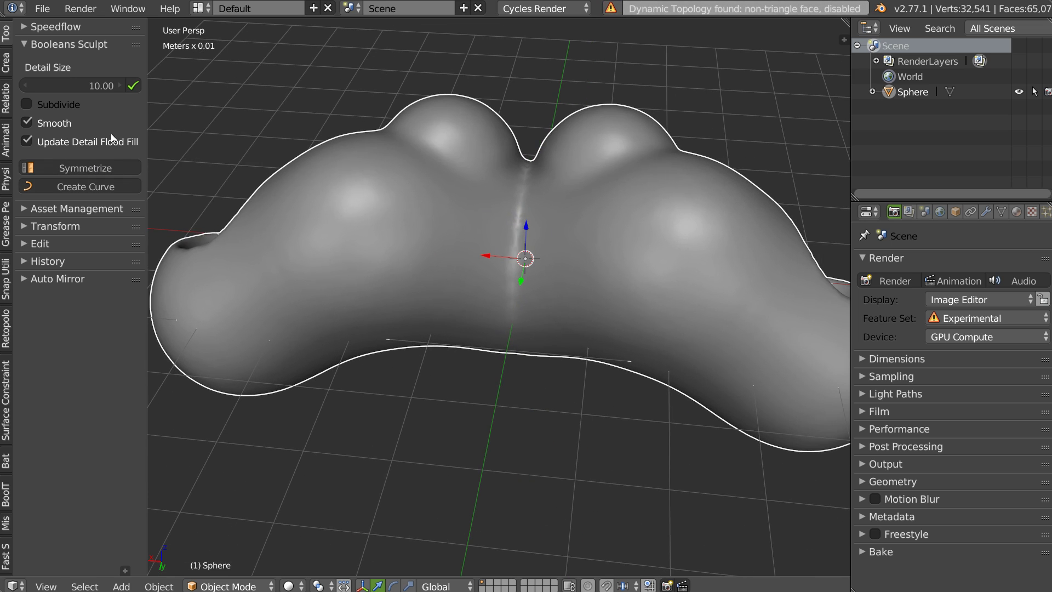
pyautogui.click(134, 85)
pyautogui.moveTo(209, 146)
pyautogui.mouseDown(button='middle')
pyautogui.moveTo(434, 249)
pyautogui.moveTo(657, 238)
pyautogui.moveTo(489, 235)
pyautogui.moveTo(472, 275)
pyautogui.mouseUp(button='middle')
# - In Sculpt Mode, crease a groove between the two upper spheres with an 86 px Crease brush
pyautogui.press('Tab')
pyautogui.click(547, 183)
pyautogui.hotkey('shift', 'c')
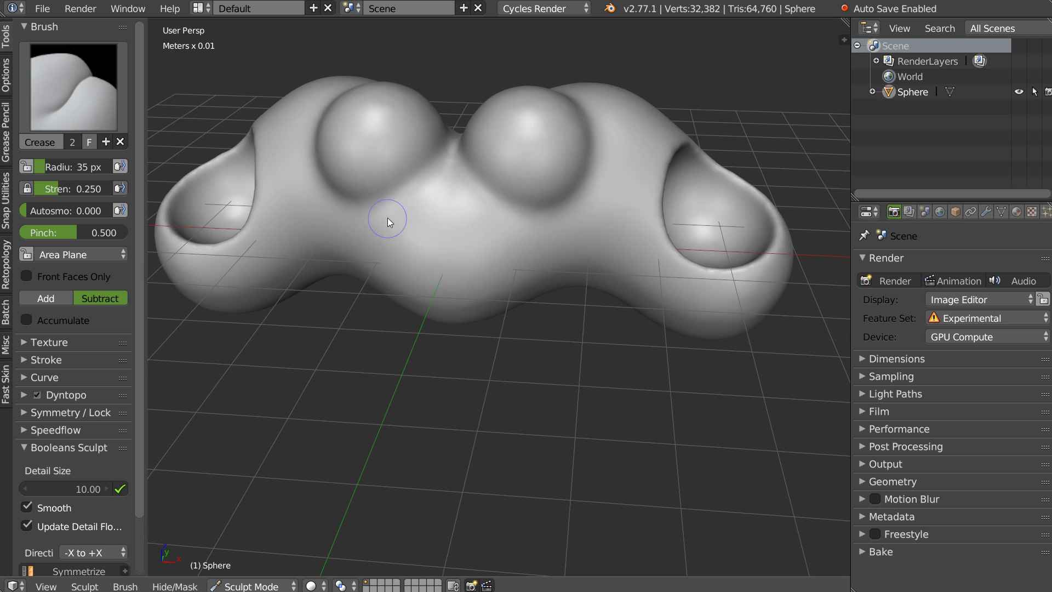
pyautogui.scroll(3, 387, 218)
pyautogui.moveTo(480, 207); pyautogui.dragTo(460, 251, button='middle')
pyautogui.press('f')
pyautogui.click(466, 242)
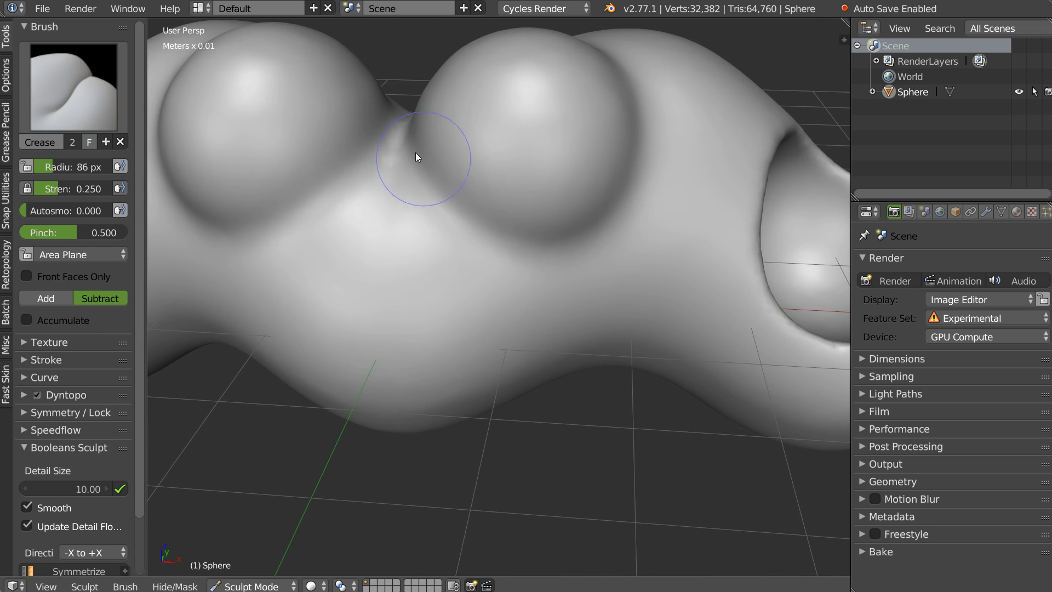
pyautogui.moveTo(601, 236); pyautogui.dragTo(449, 222)
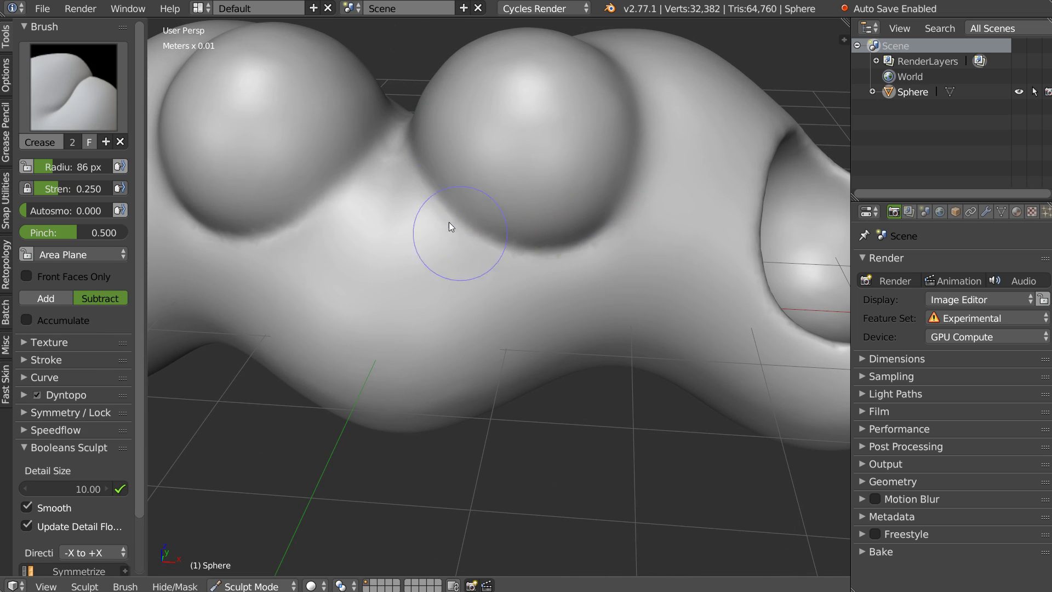
pyautogui.moveTo(584, 150)
pyautogui.mouseDown(button='middle')
pyautogui.moveTo(520, 240)
pyautogui.moveTo(508, 219)
pyautogui.mouseUp(button='middle')
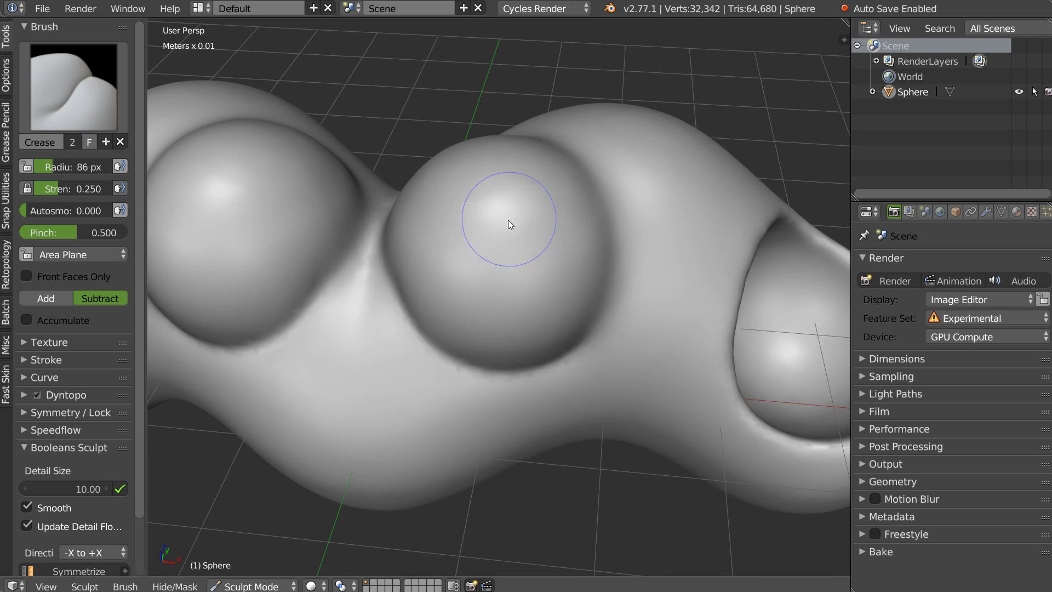
# - Switch to the Draw brush with a falloff preset and Anchored stroke method
pyautogui.press('w')
pyautogui.click(507, 141)
pyautogui.press('w')
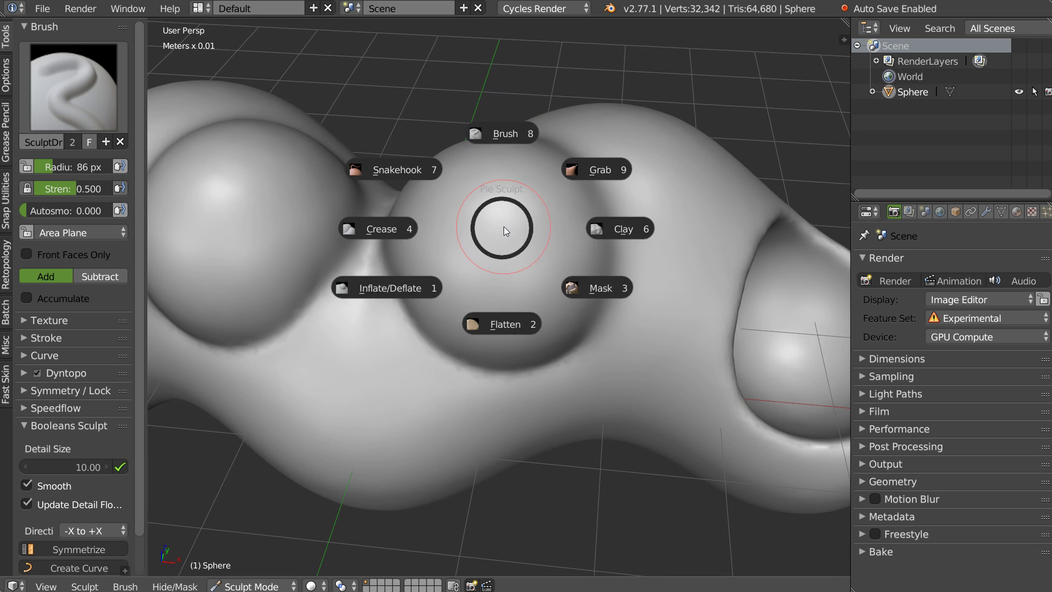
pyautogui.press('Escape')
pyautogui.rightClick(501, 221)
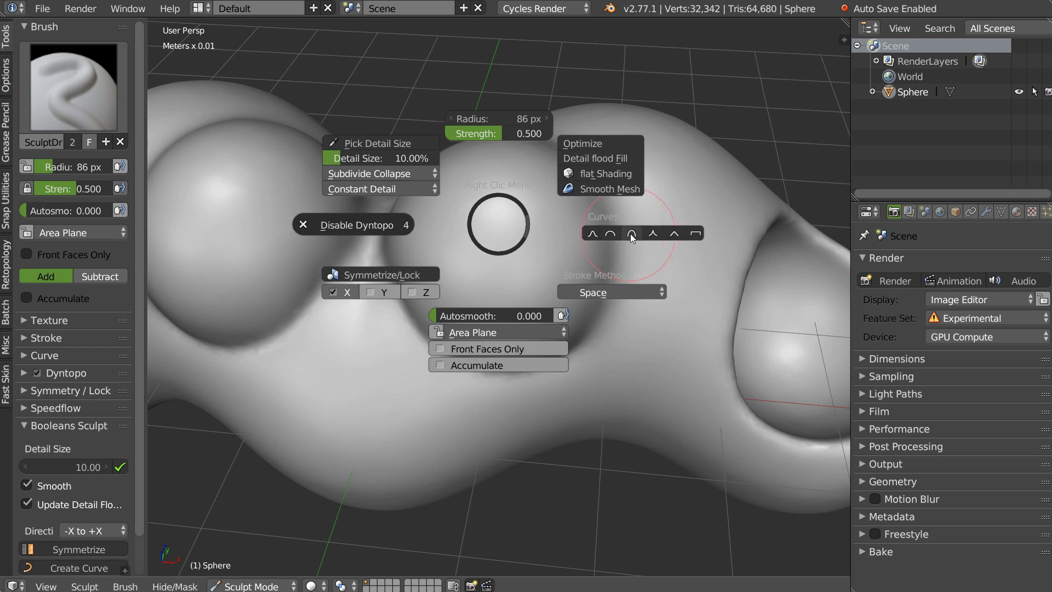
pyautogui.click(632, 234)
pyautogui.rightClick(532, 224)
pyautogui.click(627, 292)
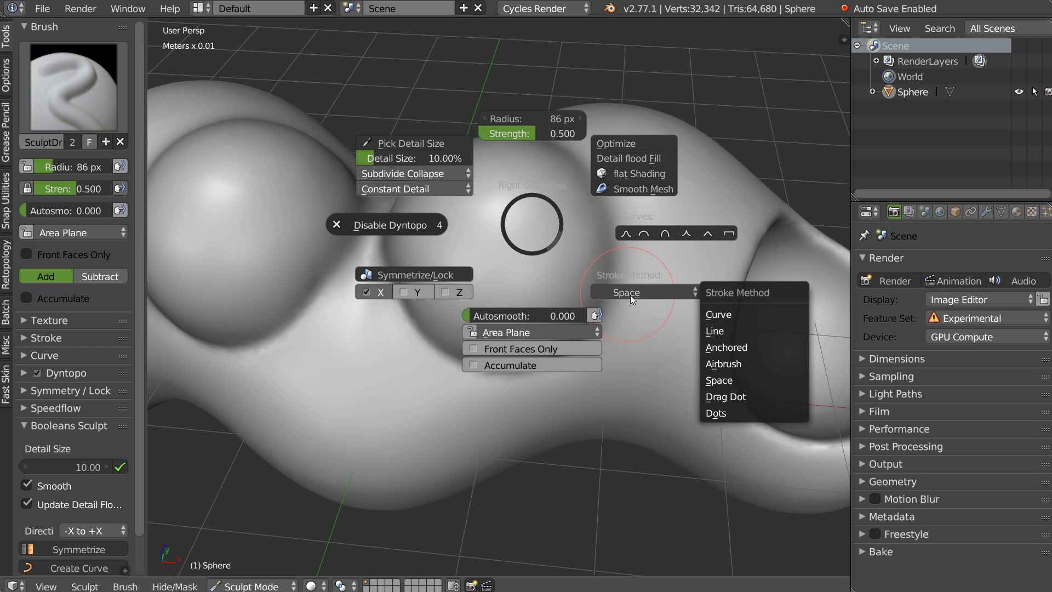
pyautogui.click(738, 346)
pyautogui.scroll(3, 494, 223)
# - Sculpt an anchored ringed crater on the upper bump and smooth its rough edges
pyautogui.moveTo(510, 216); pyautogui.dragTo(548, 245)
pyautogui.moveTo(491, 213); pyautogui.dragTo(549, 248)
pyautogui.moveTo(558, 226)
pyautogui.mouseDown(button='middle')
pyautogui.moveTo(517, 247)
pyautogui.moveTo(501, 228)
pyautogui.moveTo(551, 189)
pyautogui.mouseUp(button='middle')
pyautogui.hotkey('shift', 's')
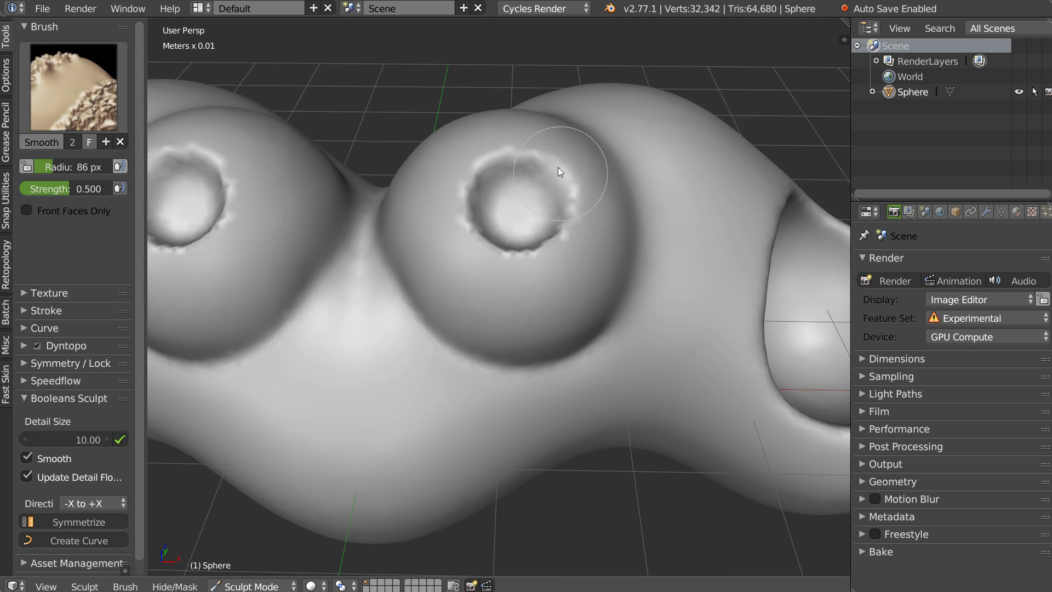
pyautogui.keyDown('shift'); pyautogui.moveTo(559, 167); pyautogui.dragTo(500, 247); pyautogui.keyUp('shift')
pyautogui.moveTo(625, 180); pyautogui.dragTo(540, 188, button='middle')
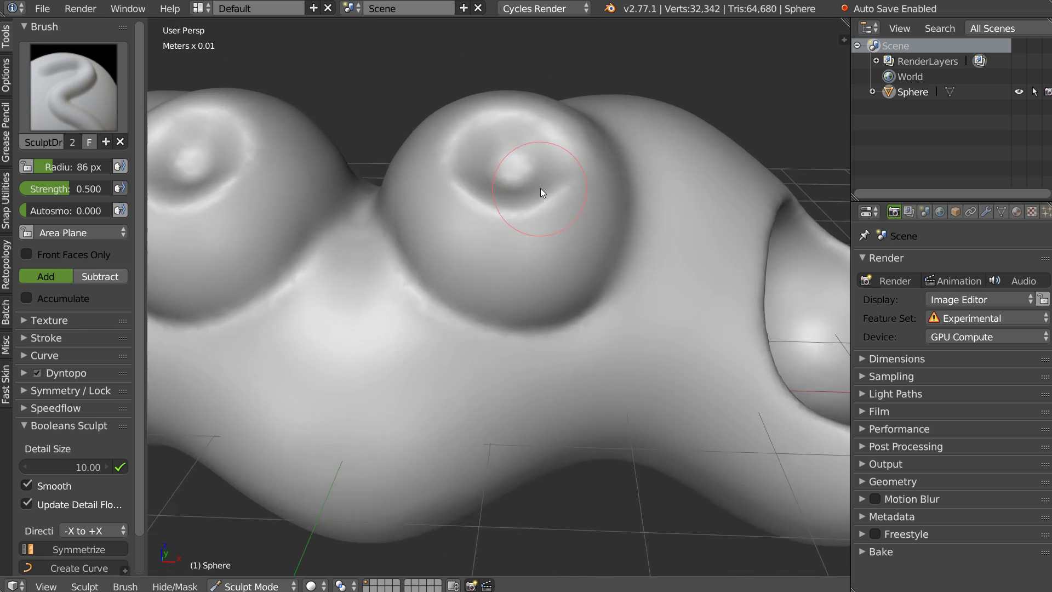
pyautogui.scroll(-3, 541, 188)
pyautogui.moveTo(516, 249); pyautogui.dragTo(472, 255, button='middle')
# - Inspect the bumps in wireframe, return to solid shading, and exit to Object Mode
pyautogui.press('z')
pyautogui.scroll(3, 460, 253)
pyautogui.moveTo(603, 202); pyautogui.dragTo(478, 155, button='middle')
pyautogui.scroll(3, 504, 160)
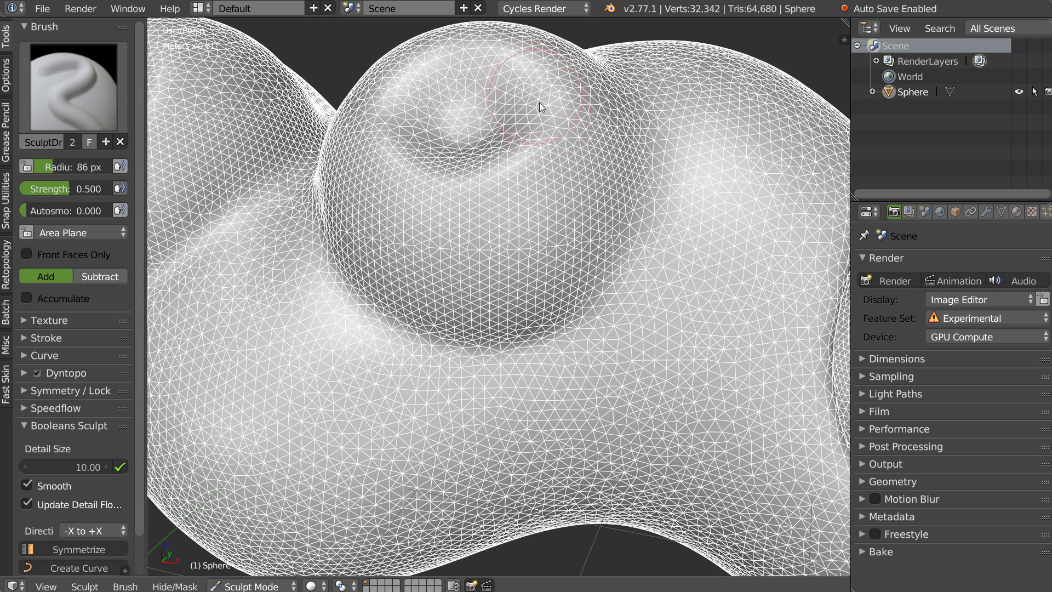
pyautogui.moveTo(434, 171); pyautogui.dragTo(530, 162, button='middle')
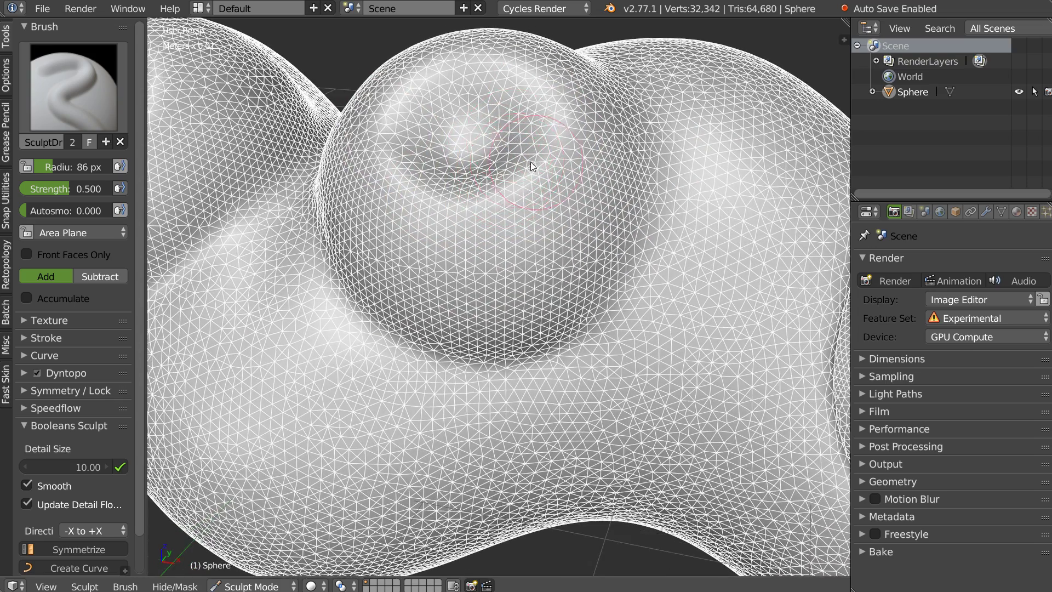
pyautogui.scroll(-5, 531, 162)
pyautogui.press('z')
pyautogui.scroll(2, 485, 222)
pyautogui.scroll(-2, 544, 208)
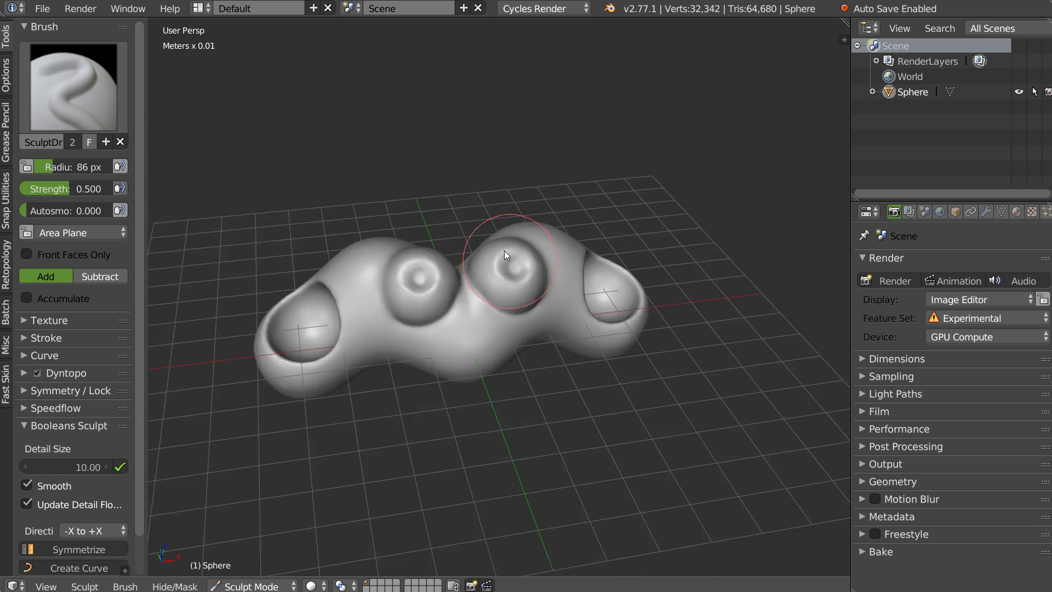
pyautogui.moveTo(504, 251); pyautogui.dragTo(477, 176, button='middle')
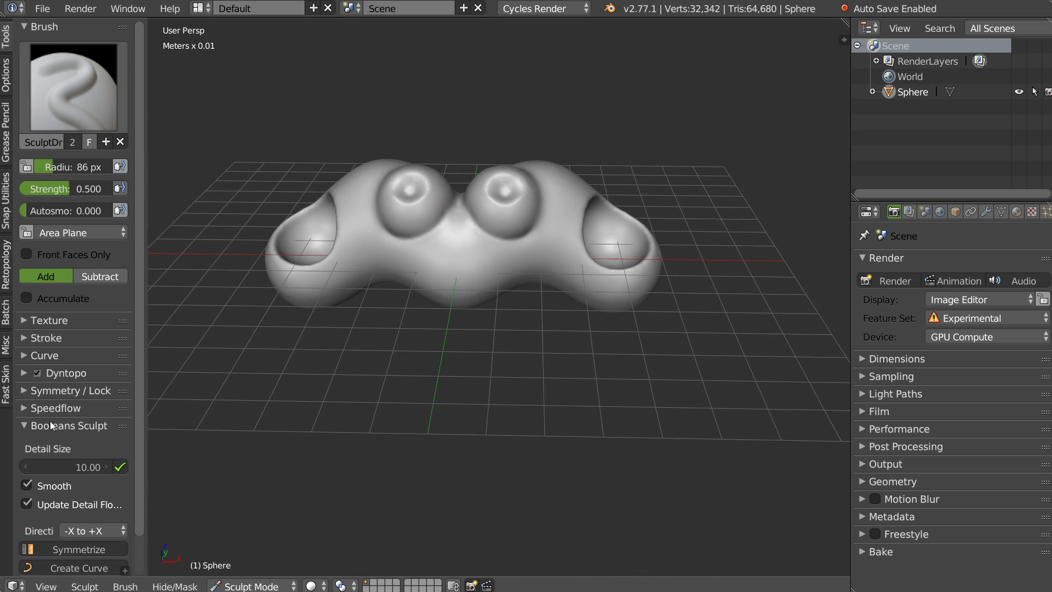
pyautogui.scroll(-3, 50, 425)
pyautogui.moveTo(457, 230)
pyautogui.mouseDown(button='middle')
pyautogui.moveTo(411, 231)
pyautogui.moveTo(452, 271)
pyautogui.mouseUp(button='middle')
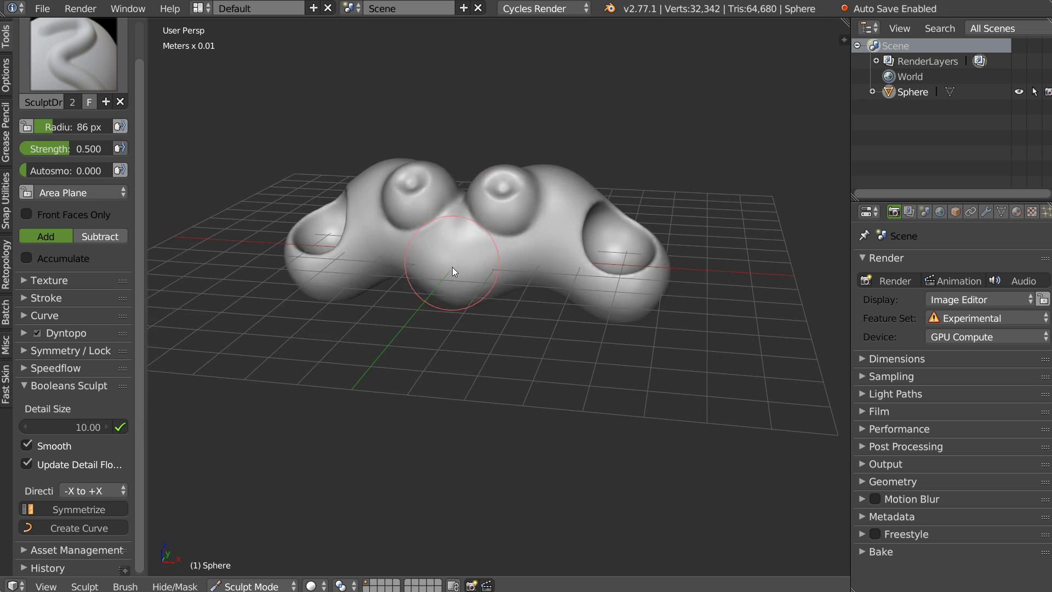
pyautogui.press('Tab')
# - Add a new sphere, scale it up, and stretch it along Z into an egg
pyautogui.scroll(1, 447, 235)
pyautogui.rightClick(477, 271)
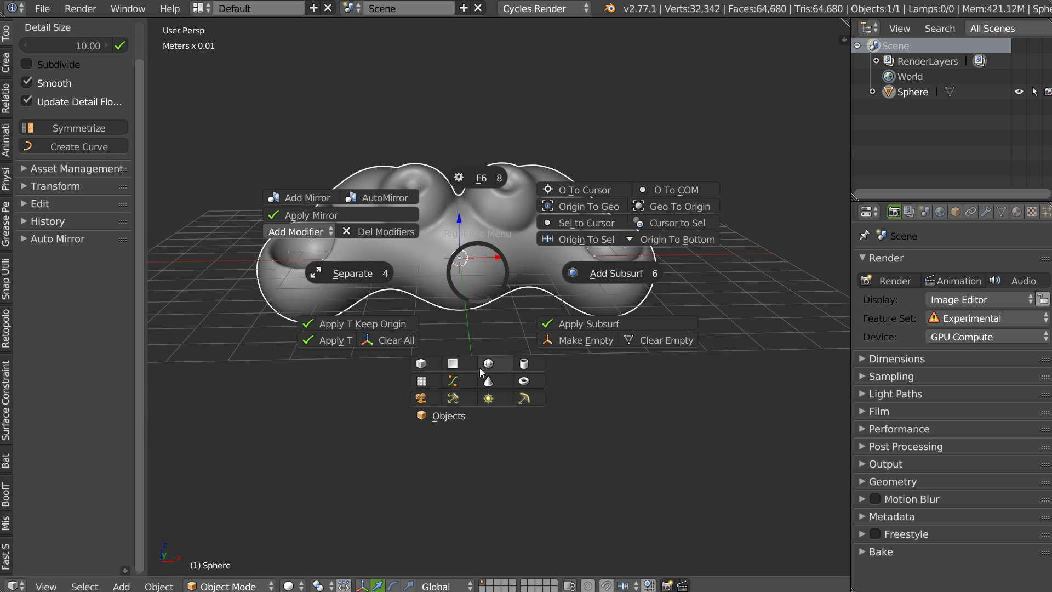
pyautogui.click(481, 368)
pyautogui.press('s')
pyautogui.click(557, 352)
pyautogui.press('s')
pyautogui.press('z')
pyautogui.click(440, 163)
pyautogui.moveTo(440, 163); pyautogui.dragTo(647, 347, button='middle')
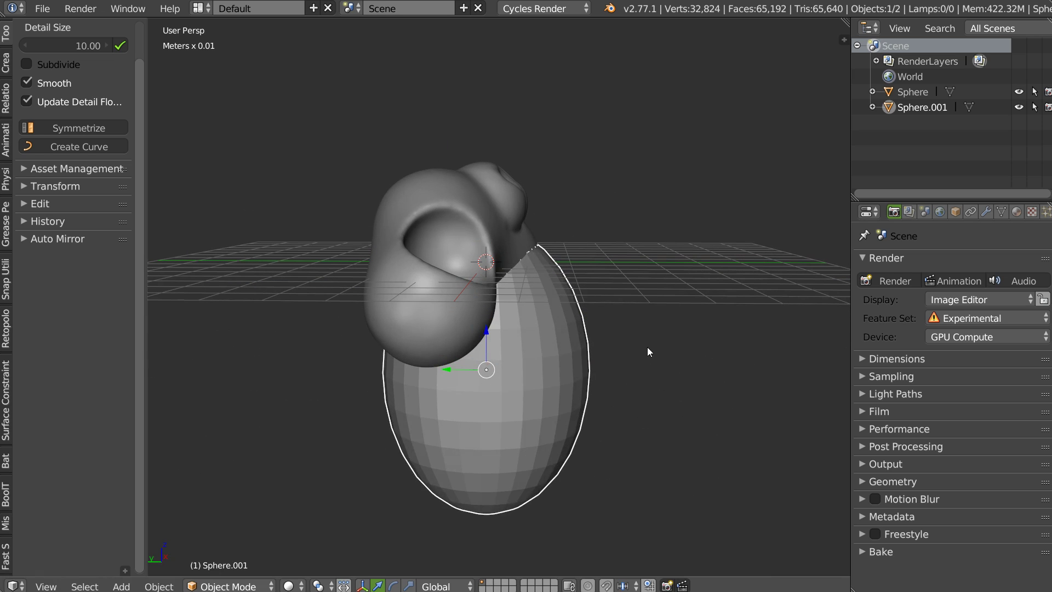
pyautogui.moveTo(462, 363)
pyautogui.mouseDown(button='middle')
pyautogui.moveTo(568, 316)
pyautogui.moveTo(563, 329)
pyautogui.moveTo(573, 256)
pyautogui.mouseUp(button='middle')
# - Remesh the egg into a smooth subdivided mesh with Ctrl+3, then turn subdivision off
pyautogui.press('Tab')
pyautogui.click(574, 261)
pyautogui.press('Tab')
pyautogui.moveTo(479, 301); pyautogui.dragTo(384, 286, button='middle')
pyautogui.scroll(3, 88, 100)
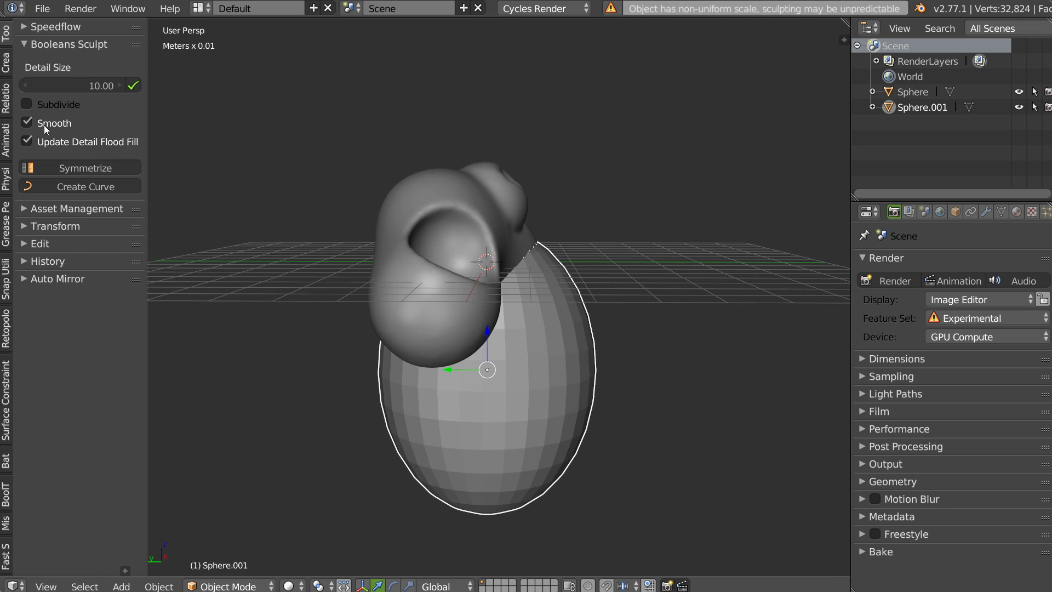
pyautogui.click(27, 105)
pyautogui.hotkey('ctrl', '3')
pyautogui.moveTo(526, 310); pyautogui.dragTo(322, 170, button='middle')
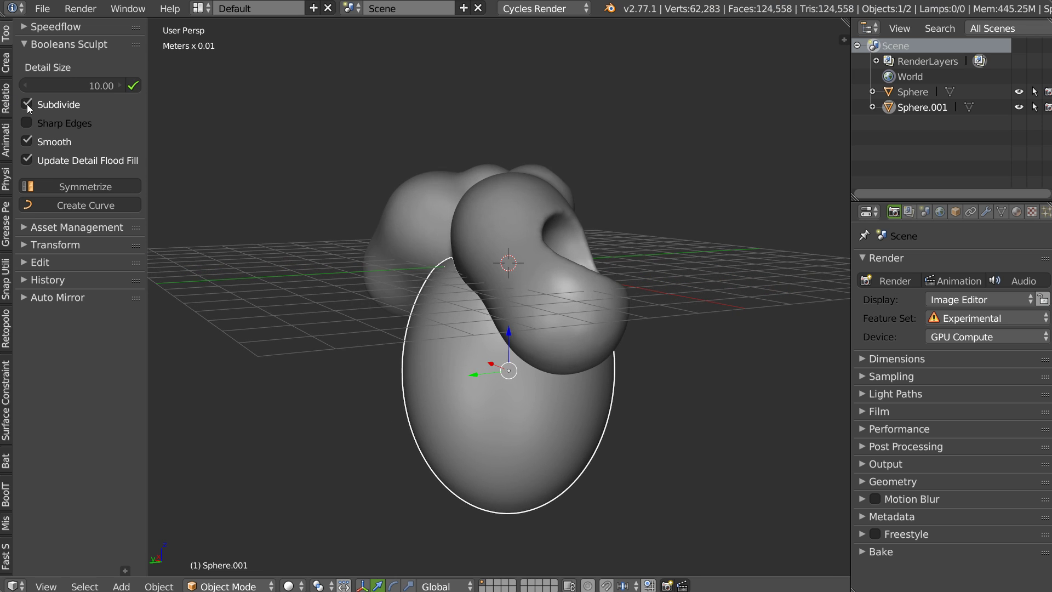
pyautogui.click(27, 105)
# - Sculpt with a 212 px Snake Hook brush, pulling up the central and left lobes
pyautogui.press('Tab')
pyautogui.click(518, 233)
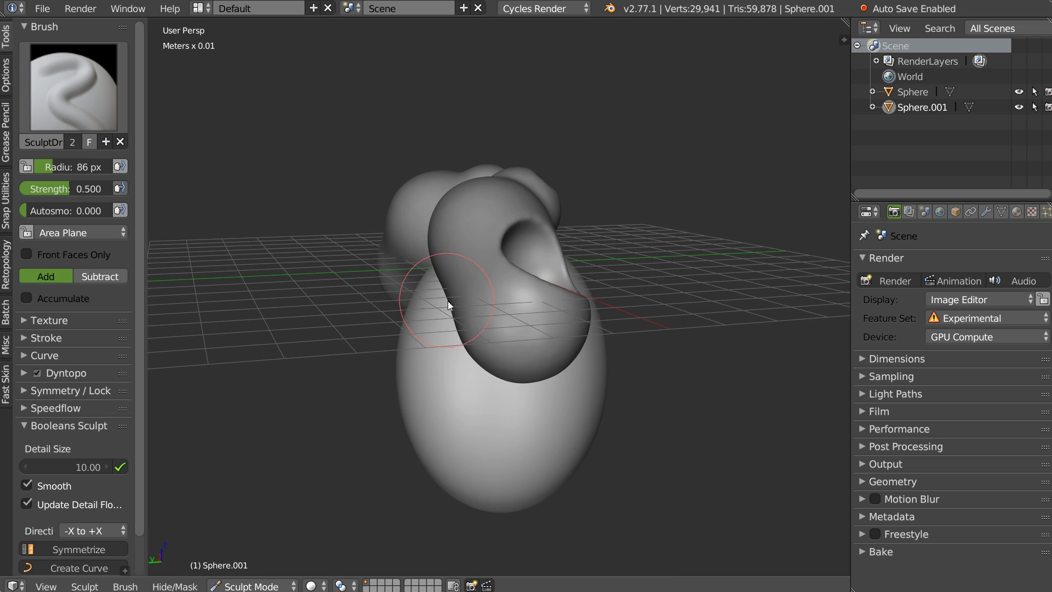
pyautogui.press('k')
pyautogui.press('f')
pyautogui.click(481, 229)
pyautogui.moveTo(482, 230); pyautogui.dragTo(511, 264, button='middle')
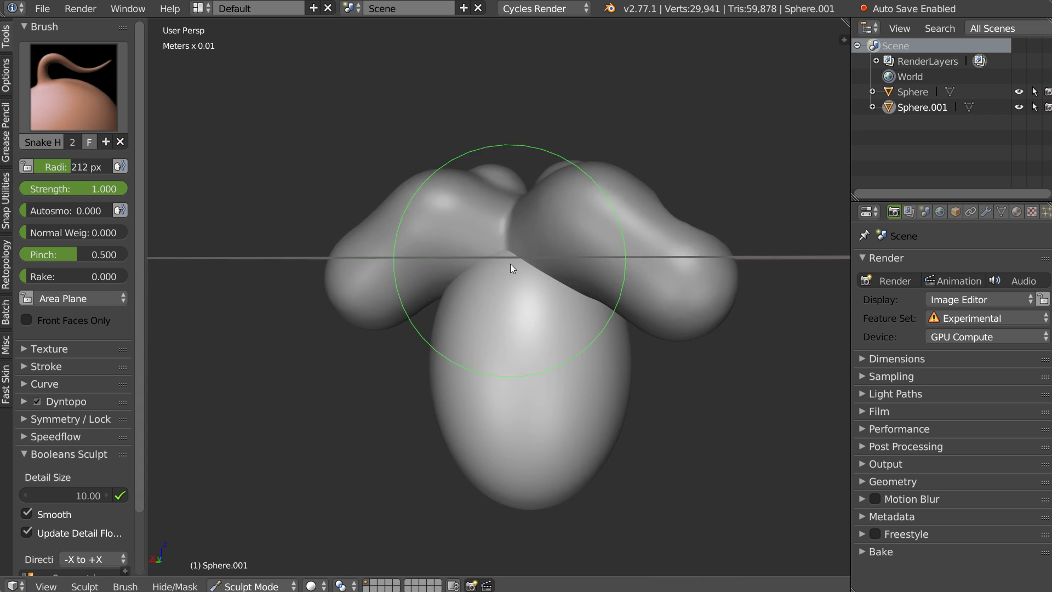
pyautogui.moveTo(510, 264); pyautogui.dragTo(509, 209)
pyautogui.moveTo(456, 232); pyautogui.dragTo(472, 247)
pyautogui.moveTo(471, 246)
pyautogui.mouseDown(button='middle')
pyautogui.moveTo(489, 262)
pyautogui.moveTo(478, 275)
pyautogui.mouseUp(button='middle')
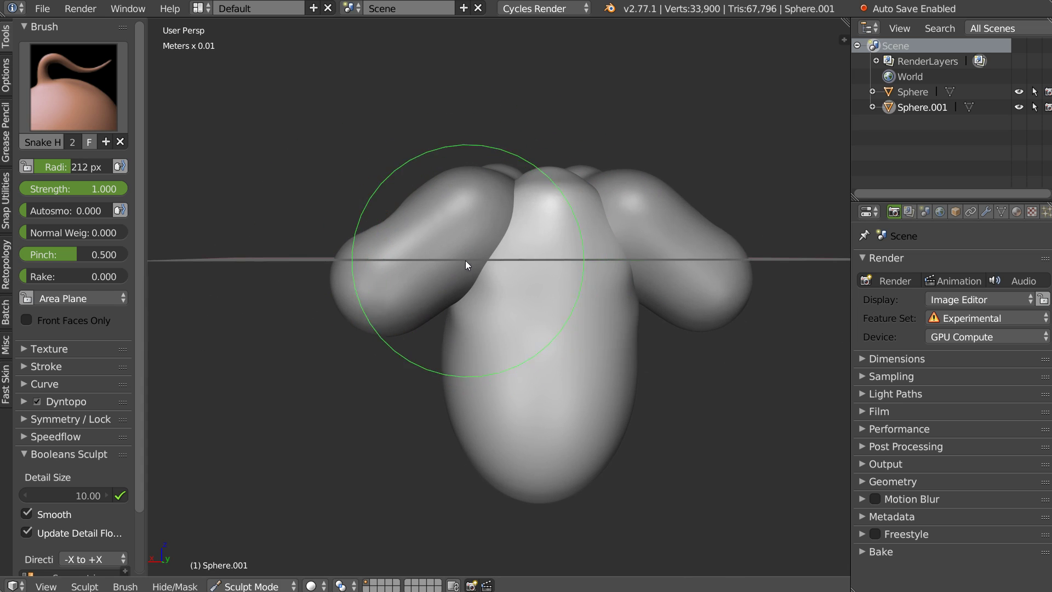
# - Smooth the torso blob, pull its upper-left upward, and return to Object Mode
pyautogui.press('s')
pyautogui.moveTo(542, 252); pyautogui.dragTo(516, 272)
pyautogui.press('k')
pyautogui.moveTo(479, 311)
pyautogui.mouseDown(button='middle')
pyautogui.moveTo(548, 284)
pyautogui.moveTo(485, 269)
pyautogui.mouseUp(button='middle')
pyautogui.moveTo(442, 256)
pyautogui.mouseDown()
pyautogui.moveTo(410, 351)
pyautogui.moveTo(412, 270)
pyautogui.mouseUp()
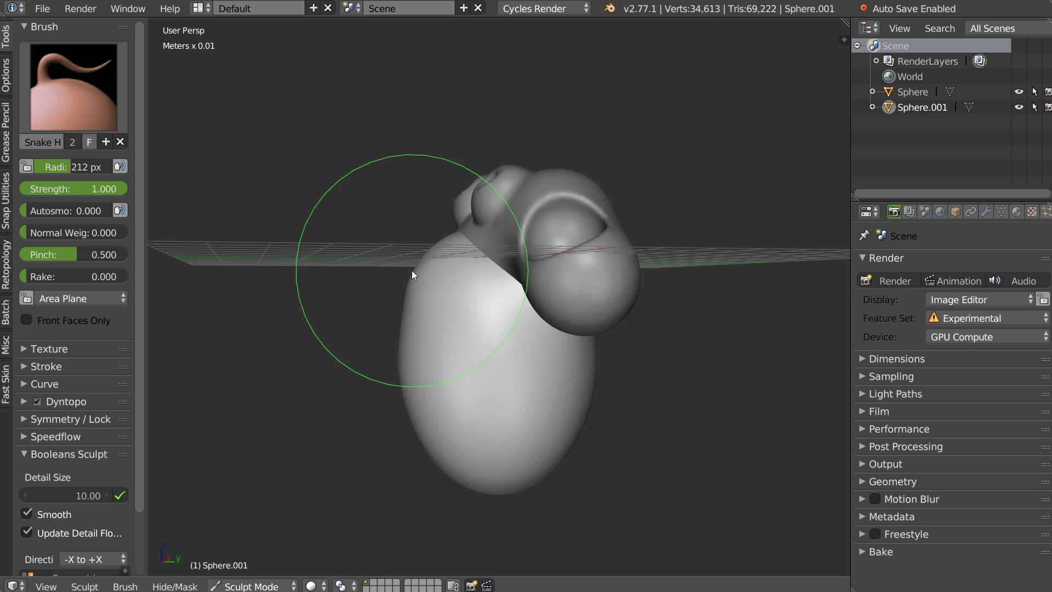
pyautogui.moveTo(412, 290)
pyautogui.mouseDown(button='middle')
pyautogui.moveTo(500, 292)
pyautogui.moveTo(524, 281)
pyautogui.moveTo(475, 287)
pyautogui.mouseUp(button='middle')
pyautogui.hotkey('ctrl', 'Tab')
# - Select the head Sphere with the egg and union them into one 55,425-vertex mesh
pyautogui.moveTo(475, 204); pyautogui.dragTo(582, 256, button='middle')
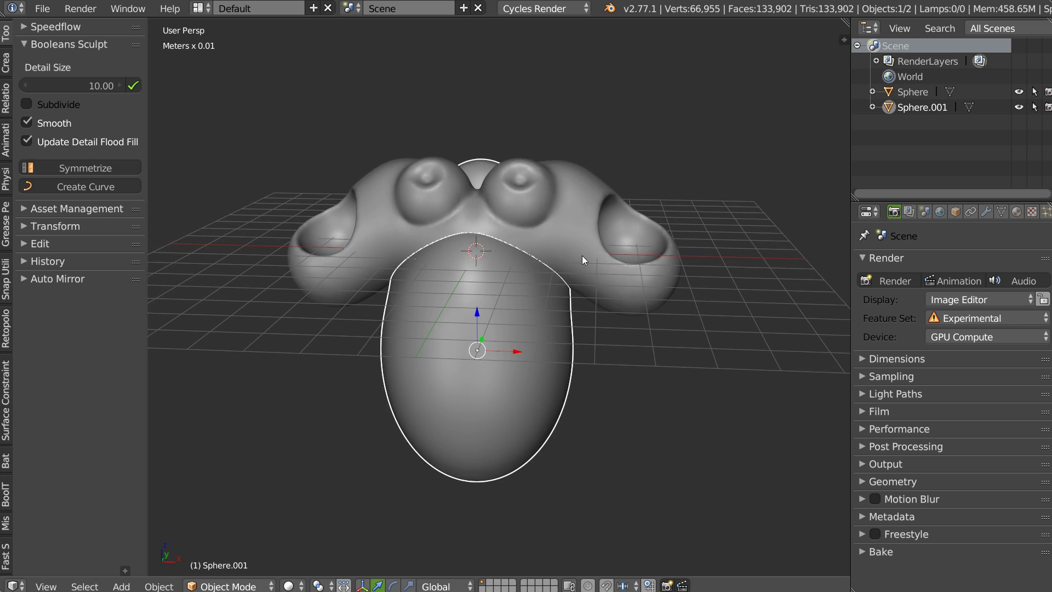
pyautogui.keyDown('shift'); pyautogui.rightClick(586, 256); pyautogui.keyUp('shift')
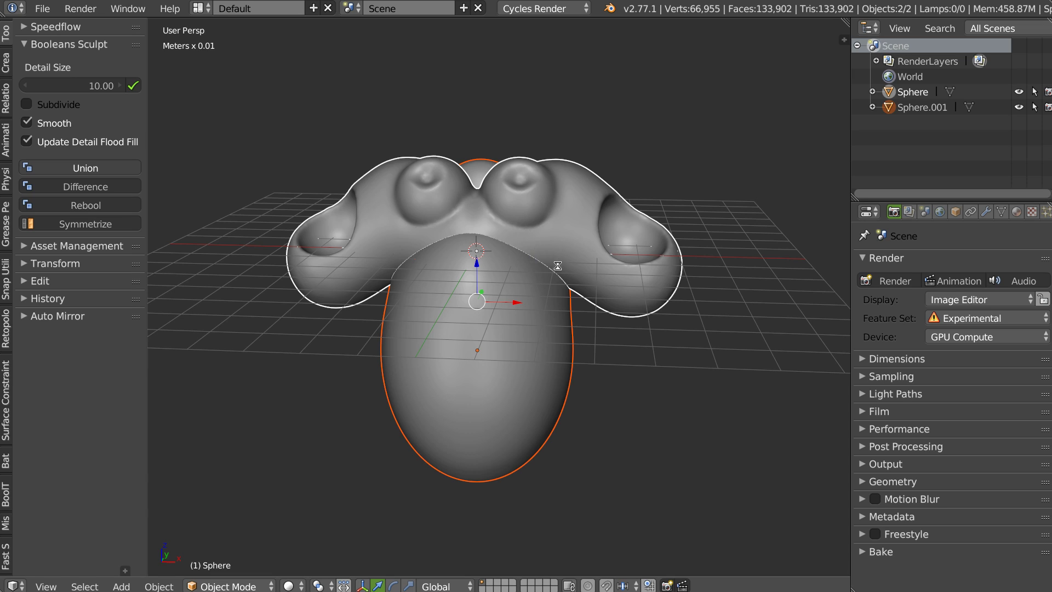
pyautogui.moveTo(503, 231)
pyautogui.mouseDown(button='middle')
pyautogui.moveTo(440, 238)
pyautogui.moveTo(738, 251)
pyautogui.moveTo(549, 251)
pyautogui.moveTo(640, 215)
pyautogui.moveTo(576, 238)
pyautogui.moveTo(483, 243)
pyautogui.moveTo(421, 227)
pyautogui.moveTo(466, 200)
pyautogui.moveTo(491, 251)
pyautogui.moveTo(524, 228)
pyautogui.moveTo(488, 227)
pyautogui.moveTo(494, 236)
pyautogui.mouseUp(button='middle')
# - Add a UV sphere at the top of the head and stretch it vertically
pyautogui.rightClick(497, 240)
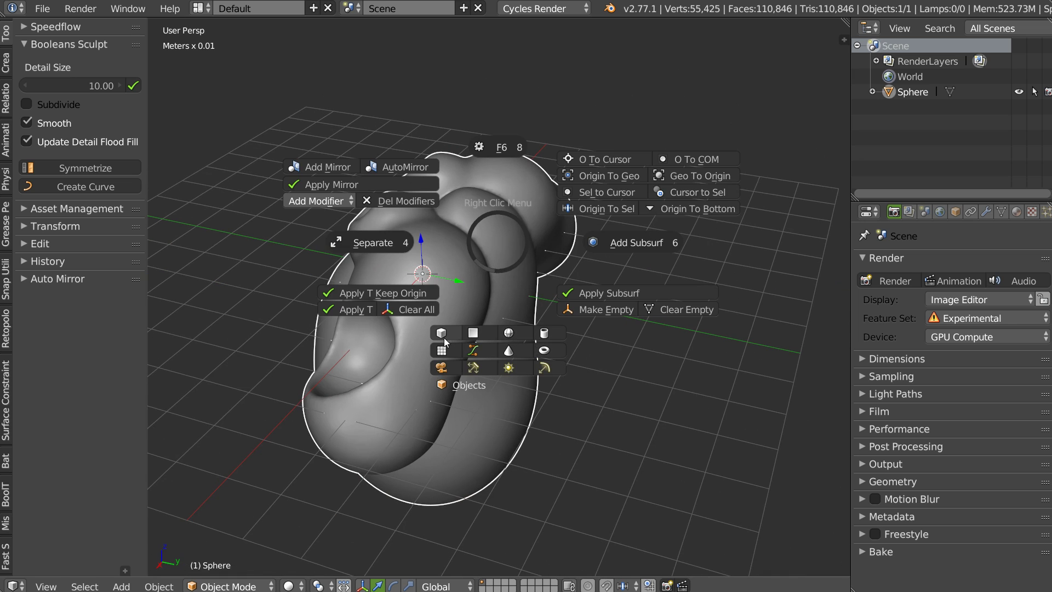
pyautogui.click(509, 334)
pyautogui.press('g')
pyautogui.click(420, 159)
pyautogui.press('g')
pyautogui.click(489, 203)
pyautogui.press('s')
pyautogui.press('z')
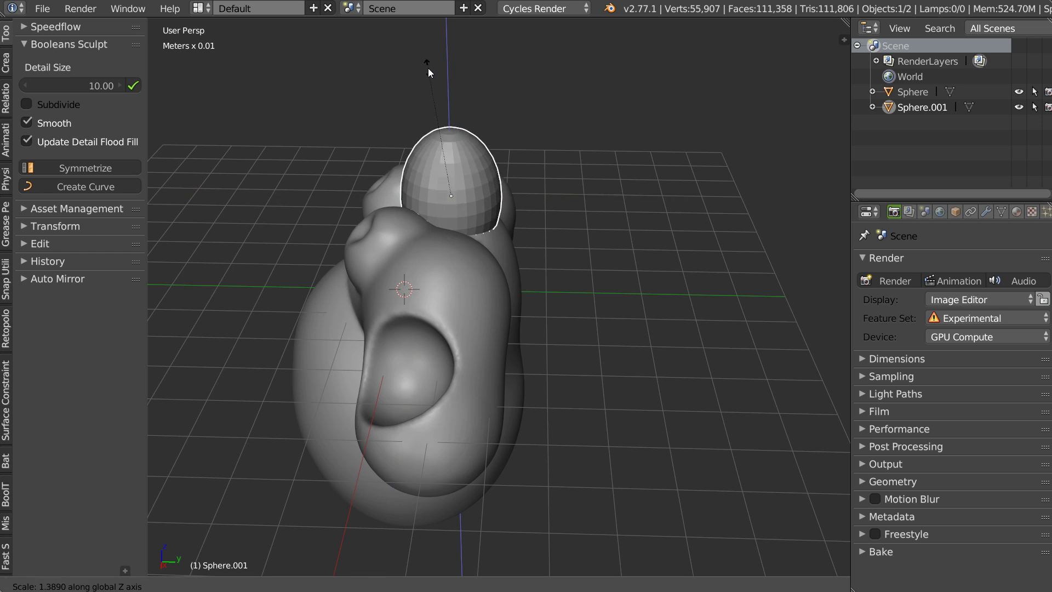
pyautogui.click(432, 50)
pyautogui.moveTo(432, 50); pyautogui.dragTo(394, 137, button='middle')
# - Enlarge the egg, raise it along Z, and tilt it around the X axis
pyautogui.press('s')
pyautogui.click(623, 210)
pyautogui.press('g')
pyautogui.press('z')
pyautogui.click(515, 191)
pyautogui.moveTo(516, 190); pyautogui.dragTo(607, 199, button='middle')
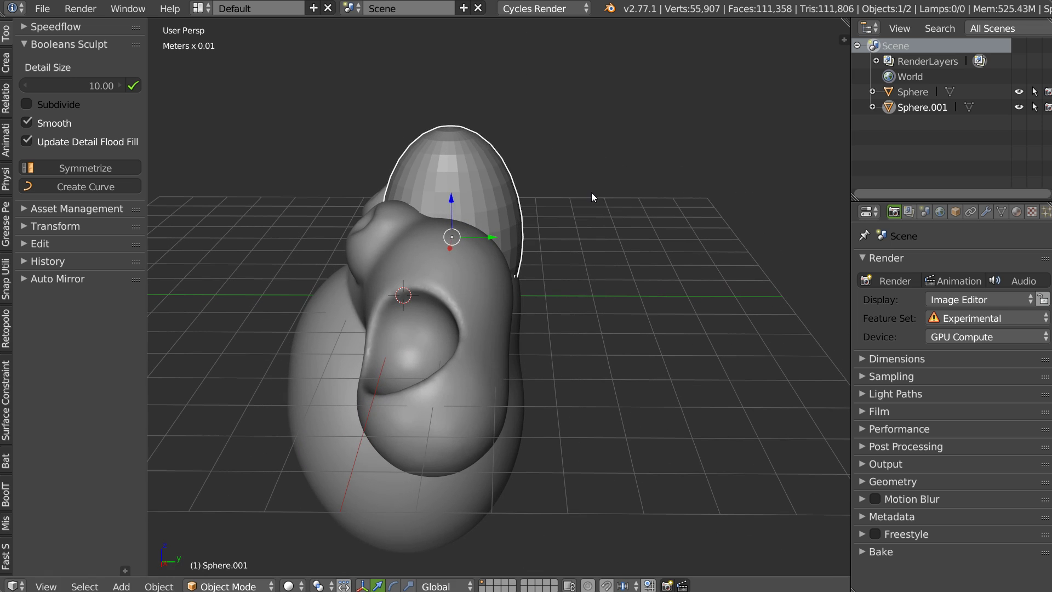
pyautogui.press('r')
pyautogui.press('x')
pyautogui.click(626, 229)
# - Reposition the egg on top of the head and adjust its height along Z
pyautogui.moveTo(626, 229)
pyautogui.mouseDown(button='middle')
pyautogui.moveTo(508, 232)
pyautogui.moveTo(487, 204)
pyautogui.moveTo(510, 267)
pyautogui.moveTo(505, 255)
pyautogui.mouseUp(button='middle')
pyautogui.press('g')
pyautogui.click(511, 240)
pyautogui.press('g')
pyautogui.press('z')
pyautogui.click(470, 213)
# - Sculpt the egg's top into a tall spike with the Snake Hook brush
pyautogui.hotkey('ctrl', 'Tab')
pyautogui.moveTo(551, 225)
pyautogui.mouseDown(button='middle')
pyautogui.moveTo(557, 247)
pyautogui.moveTo(545, 247)
pyautogui.mouseUp(button='middle')
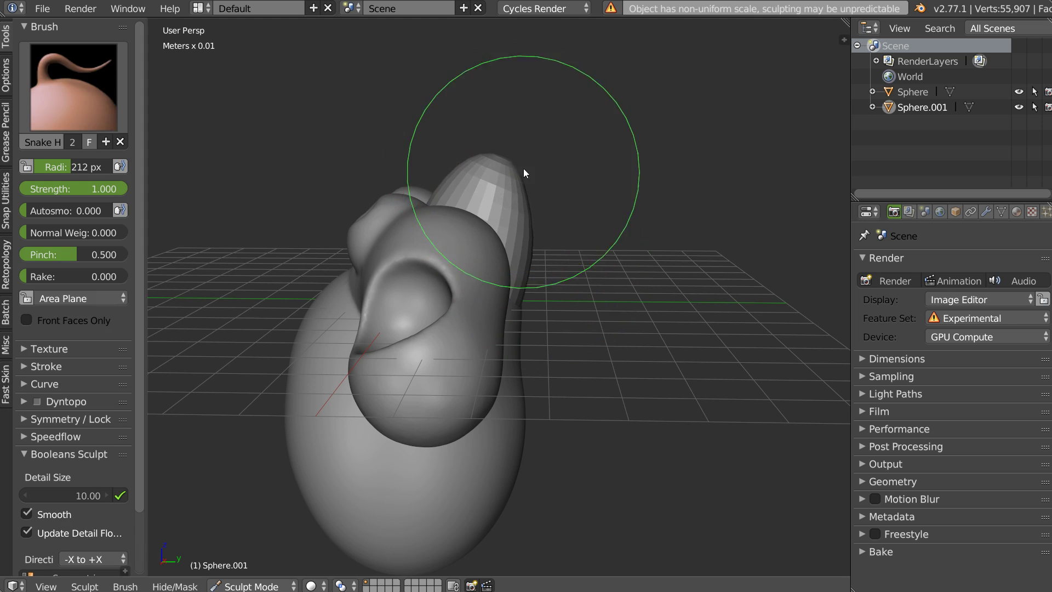
pyautogui.moveTo(578, 231)
pyautogui.mouseDown(button='middle')
pyautogui.moveTo(467, 247)
pyautogui.moveTo(520, 286)
pyautogui.moveTo(583, 256)
pyautogui.moveTo(522, 211)
pyautogui.moveTo(384, 252)
pyautogui.mouseUp(button='middle')
pyautogui.press('s')
pyautogui.press('k')
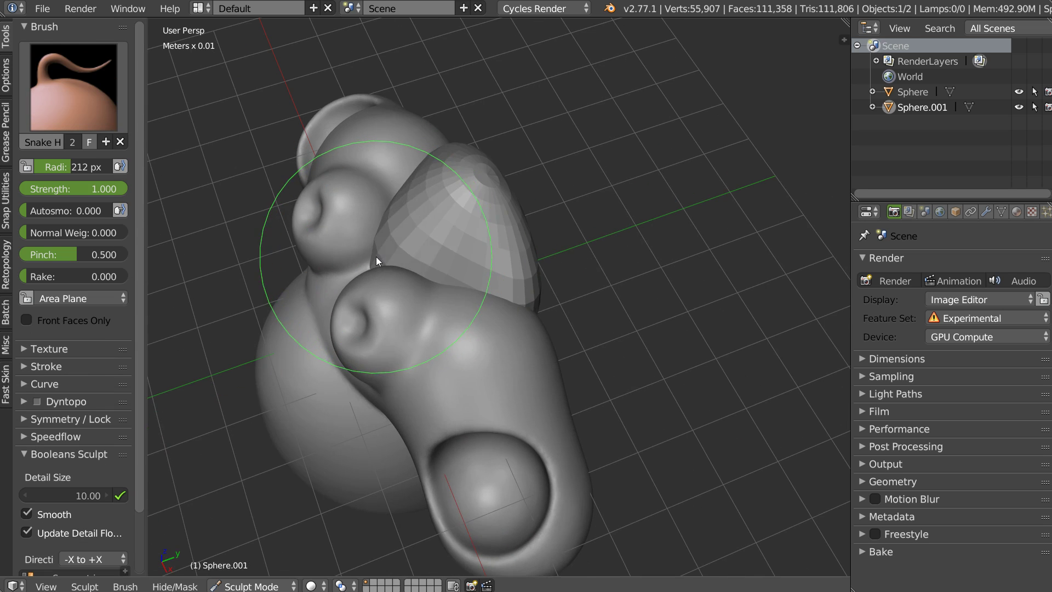
pyautogui.moveTo(420, 189); pyautogui.dragTo(483, 152, button='middle')
pyautogui.moveTo(464, 125); pyautogui.dragTo(459, 136)
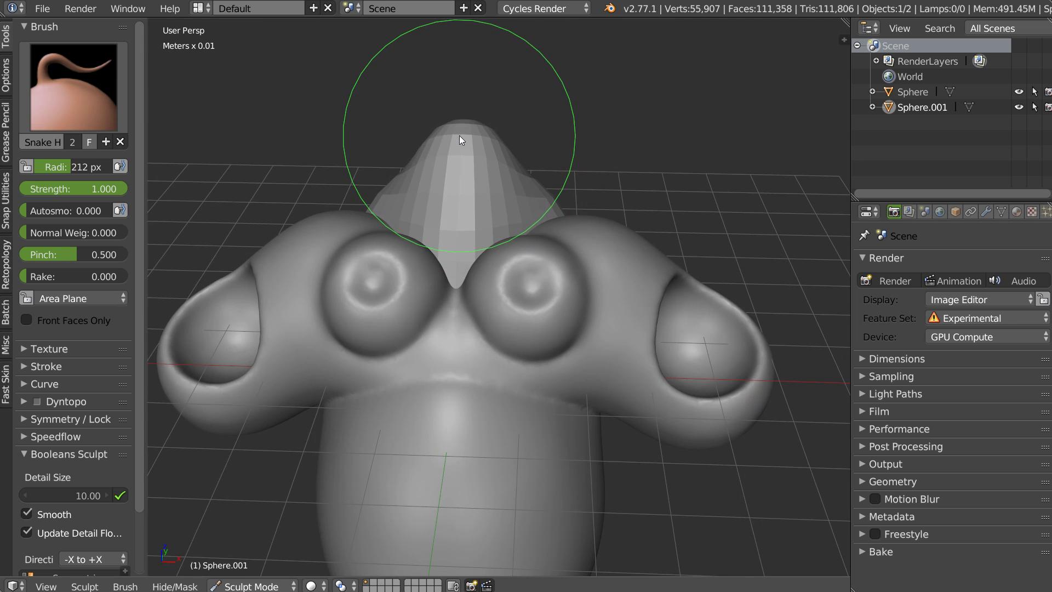
pyautogui.moveTo(376, 207)
pyautogui.mouseDown(button='middle')
pyautogui.moveTo(323, 202)
pyautogui.moveTo(423, 214)
pyautogui.mouseUp(button='middle')
pyautogui.hotkey('ctrl', 'Tab')
# - Remesh the cone with subdivision, then union it with the body into one 57,276-vertex mesh
pyautogui.moveTo(438, 129)
pyautogui.mouseDown(button='middle')
pyautogui.moveTo(486, 171)
pyautogui.moveTo(477, 195)
pyautogui.moveTo(418, 188)
pyautogui.mouseUp(button='middle')
pyautogui.click(84, 101)
pyautogui.click(134, 86)
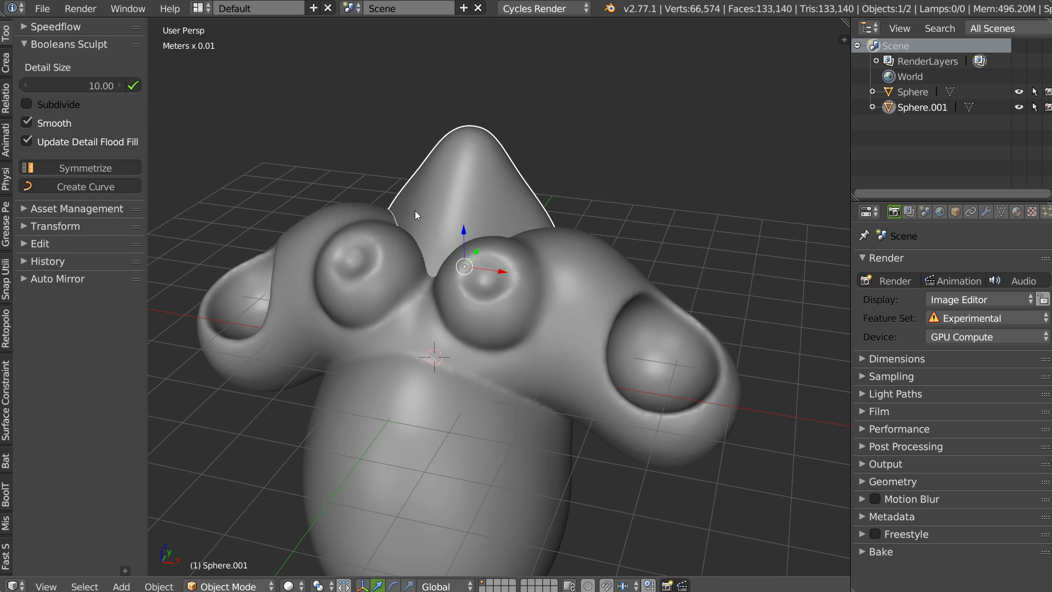
pyautogui.keyDown('shift'); pyautogui.click(328, 245); pyautogui.keyUp('shift')
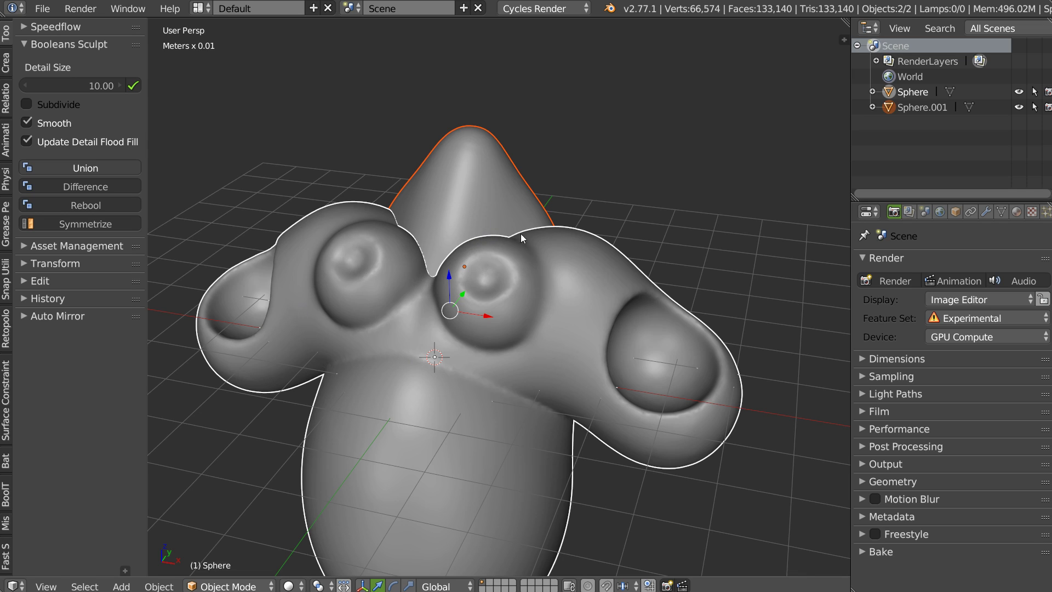
pyautogui.press('ctrl+shift+KP_Add')
pyautogui.moveTo(521, 234)
pyautogui.mouseDown(button='middle')
pyautogui.moveTo(476, 249)
pyautogui.moveTo(356, 227)
pyautogui.moveTo(606, 240)
pyautogui.moveTo(345, 230)
pyautogui.moveTo(462, 248)
pyautogui.moveTo(379, 238)
pyautogui.moveTo(588, 247)
pyautogui.moveTo(407, 230)
pyautogui.moveTo(460, 236)
pyautogui.moveTo(460, 245)
pyautogui.mouseUp(button='middle')
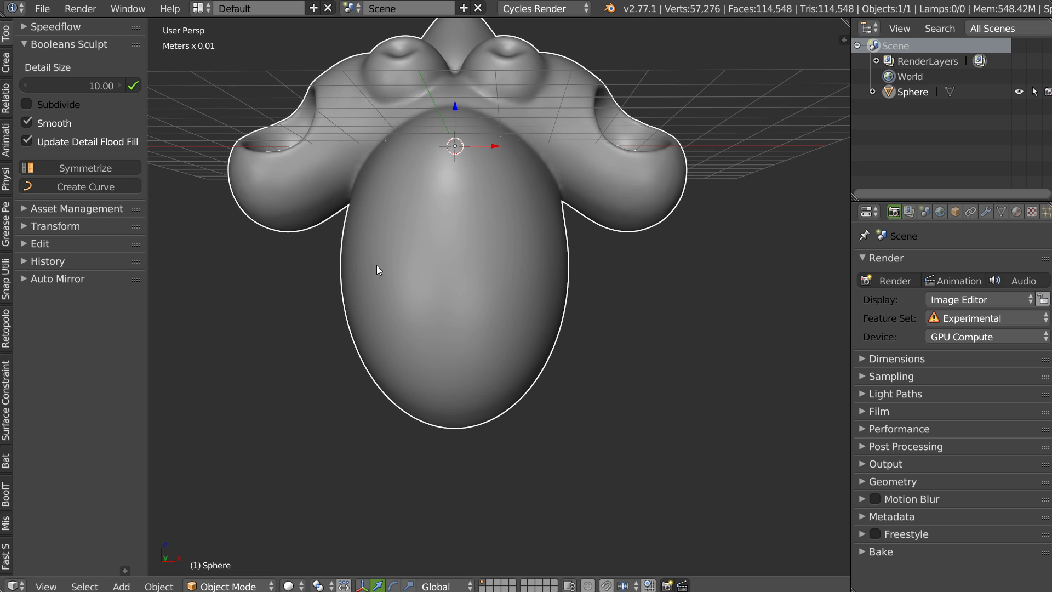
# - Add a new sphere and place it against the front of the lower body
pyautogui.moveTo(448, 281)
pyautogui.mouseDown(button='middle')
pyautogui.moveTo(362, 218)
pyautogui.moveTo(457, 290)
pyautogui.mouseUp(button='middle')
pyautogui.hotkey('shift', 'a')
pyautogui.click(479, 387)
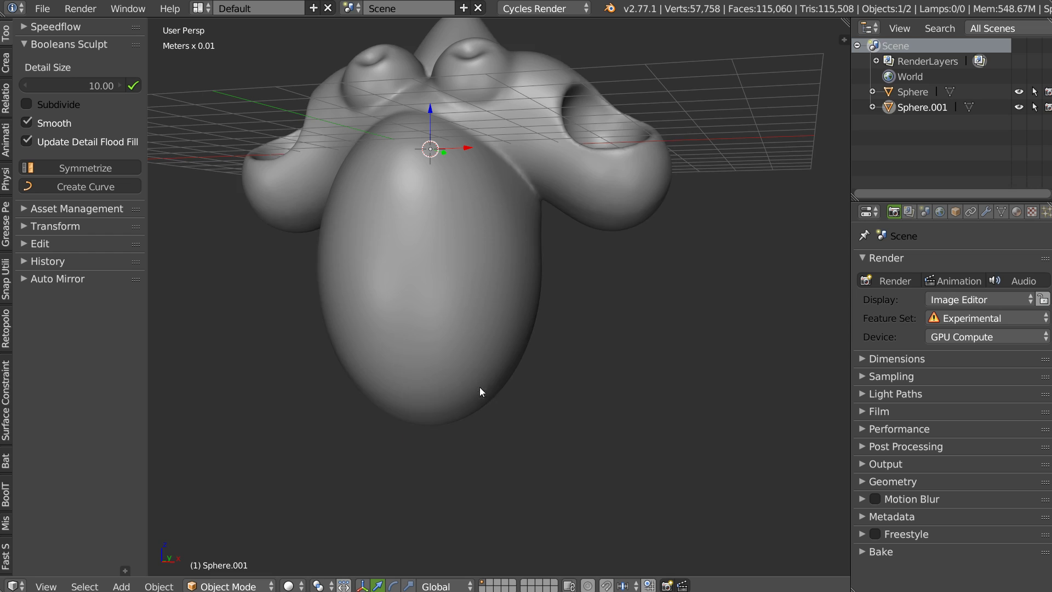
pyautogui.moveTo(480, 391); pyautogui.dragTo(428, 383, button='middle')
pyautogui.press('g')
pyautogui.click(412, 274)
pyautogui.press('g')
pyautogui.click(373, 306)
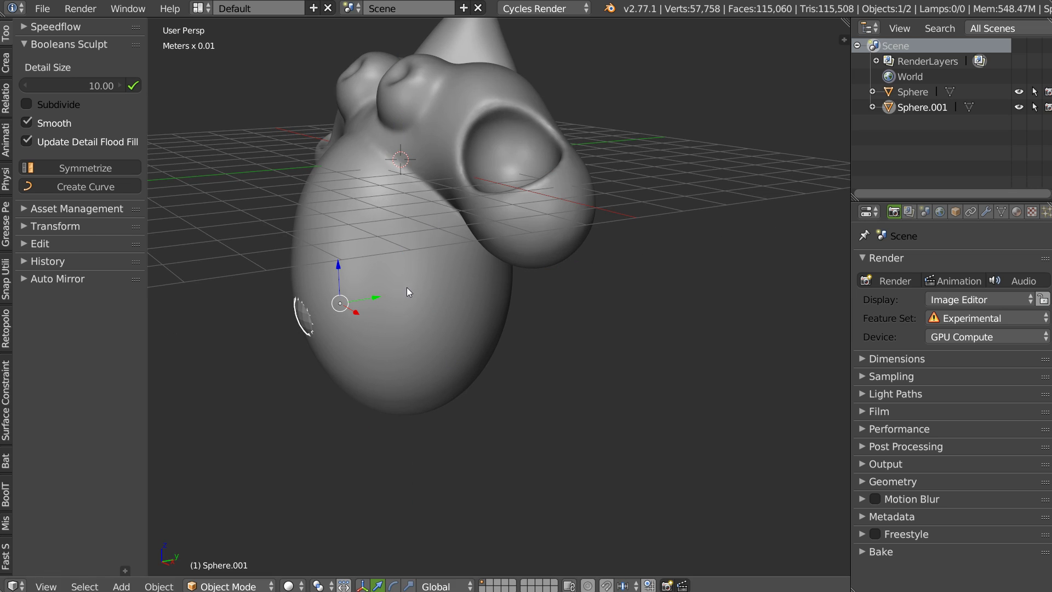
# - Stretch the sphere along Z, rescale it, and flatten its depth along Y
pyautogui.press('s')
pyautogui.press('z')
pyautogui.click(316, 180)
pyautogui.press('s')
pyautogui.click(412, 289)
pyautogui.moveTo(412, 289); pyautogui.dragTo(437, 273, button='middle')
pyautogui.press('s')
pyautogui.press('y')
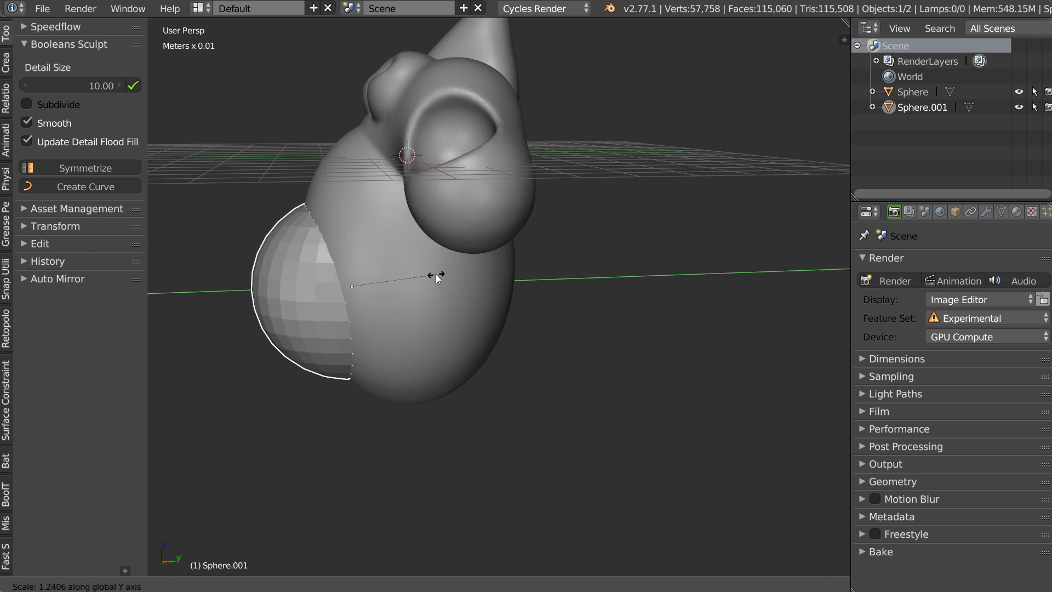
pyautogui.click(441, 272)
# - Move the flattened sphere into the egg's front
pyautogui.press('g')
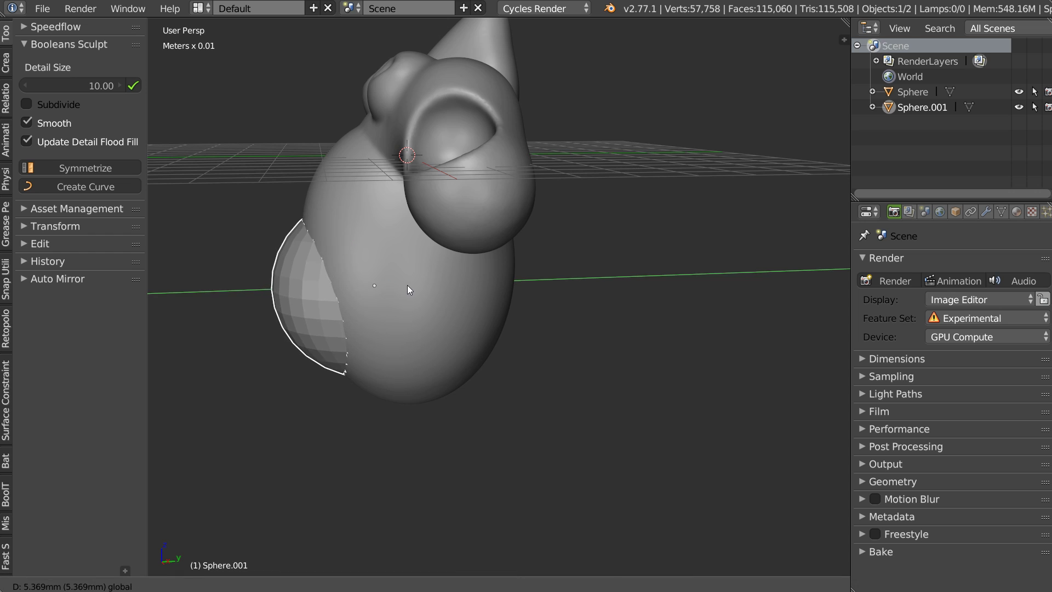
pyautogui.click(406, 285)
pyautogui.moveTo(417, 264); pyautogui.dragTo(382, 250, button='middle')
pyautogui.press('g')
pyautogui.click(378, 236)
# - Subtract the sphere from the body with Difference, then remesh the carved Sphere
pyautogui.click(83, 104)
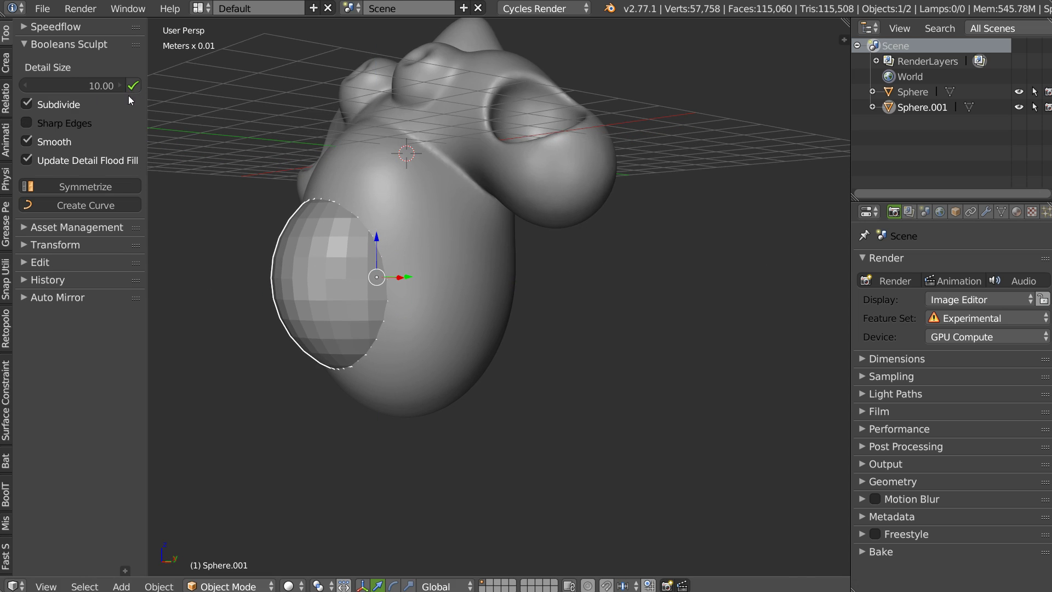
pyautogui.click(42, 104)
pyautogui.keyDown('shift'); pyautogui.rightClick(458, 213); pyautogui.keyUp('shift')
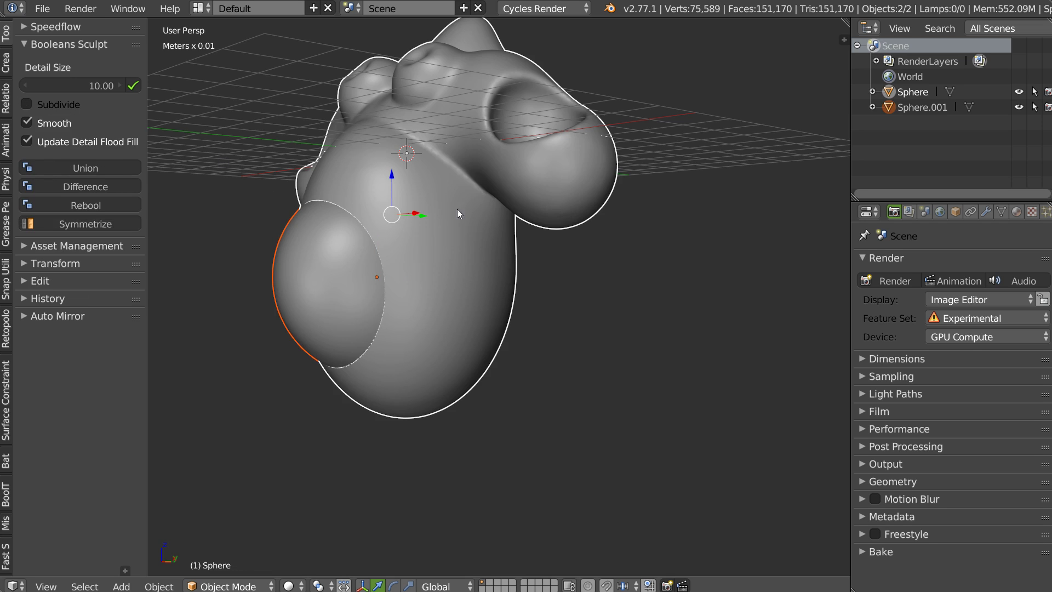
pyautogui.click(90, 187)
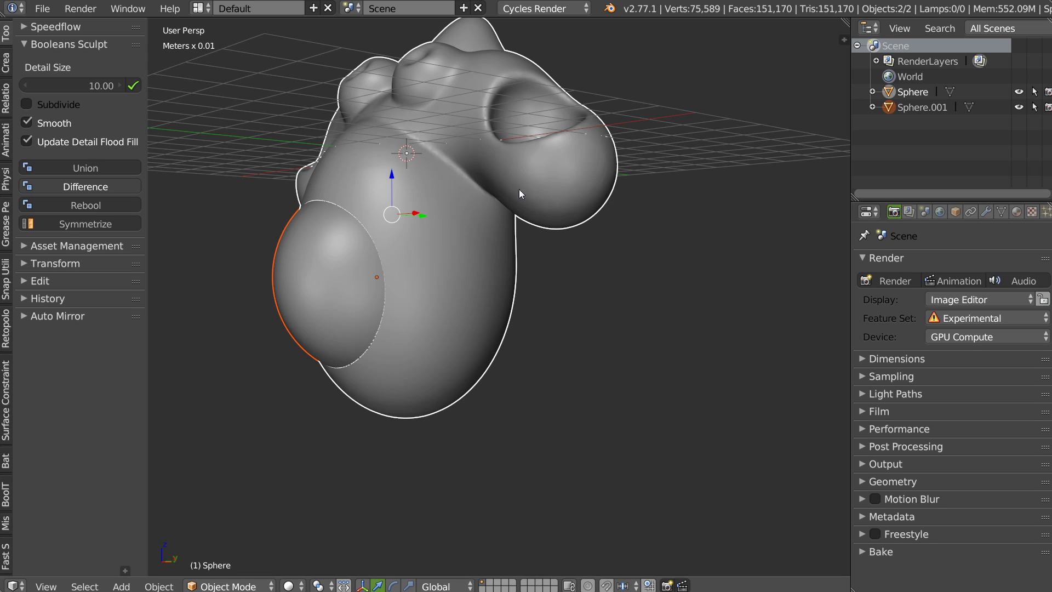
pyautogui.hotkey('ctrl', 'shift', '-')
pyautogui.moveTo(441, 157)
pyautogui.mouseDown(button='middle')
pyautogui.moveTo(455, 172)
pyautogui.moveTo(417, 168)
pyautogui.moveTo(384, 184)
pyautogui.moveTo(153, 93)
pyautogui.mouseUp(button='middle')
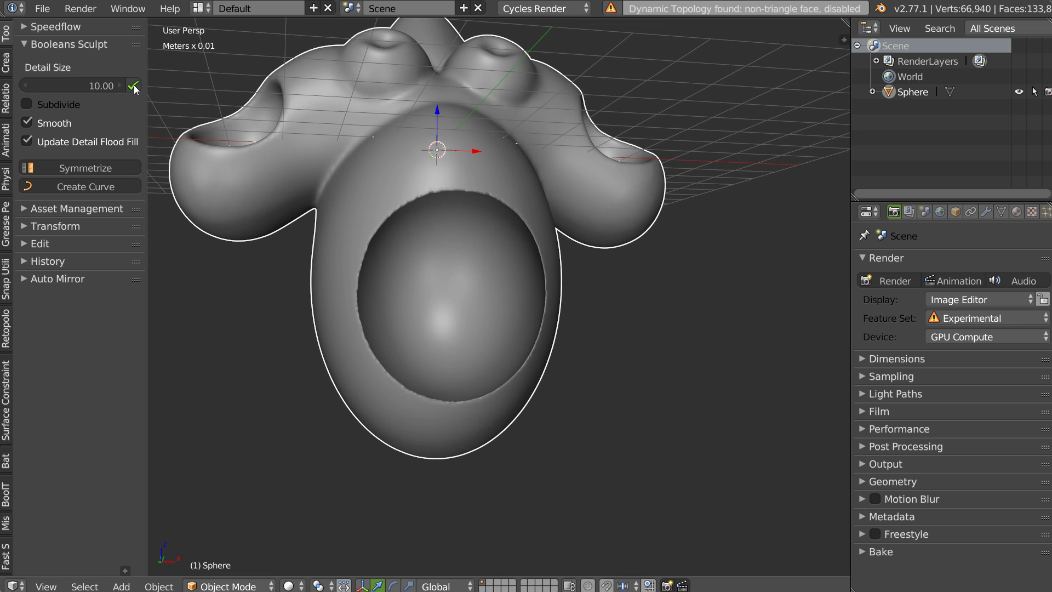
pyautogui.click(135, 86)
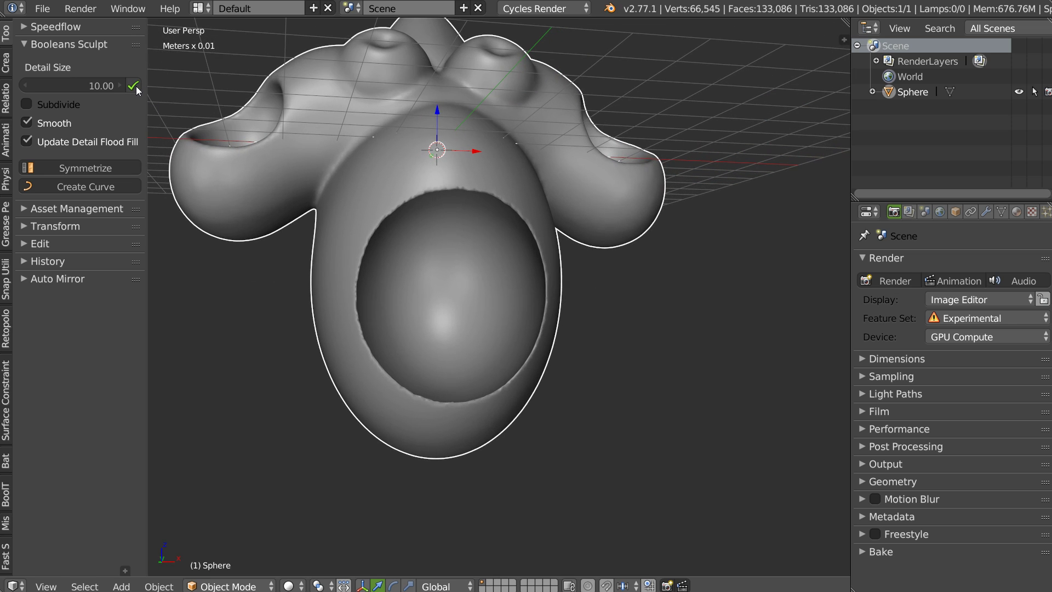
# - Remesh the body again and switch the Sphere into Sculpt Mode
pyautogui.click(137, 87)
pyautogui.moveTo(307, 231)
pyautogui.mouseDown(button='middle')
pyautogui.moveTo(379, 267)
pyautogui.moveTo(373, 279)
pyautogui.mouseUp(button='middle')
pyautogui.scroll(2, 483, 253)
pyautogui.press('w')
pyautogui.press('Escape')
pyautogui.press('Tab')
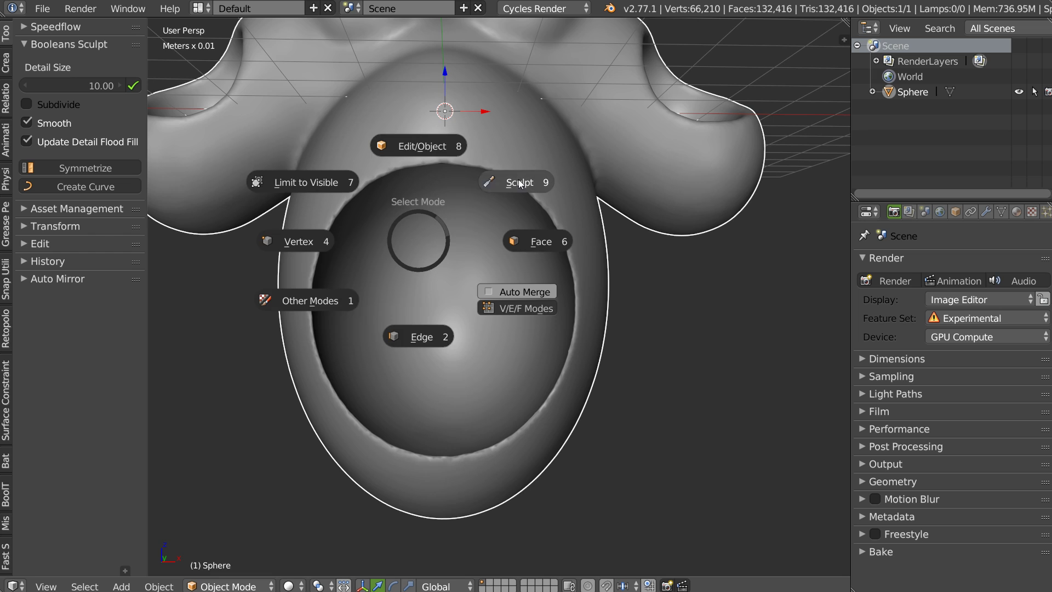
pyautogui.click(482, 202)
pyautogui.rightClick(477, 205)
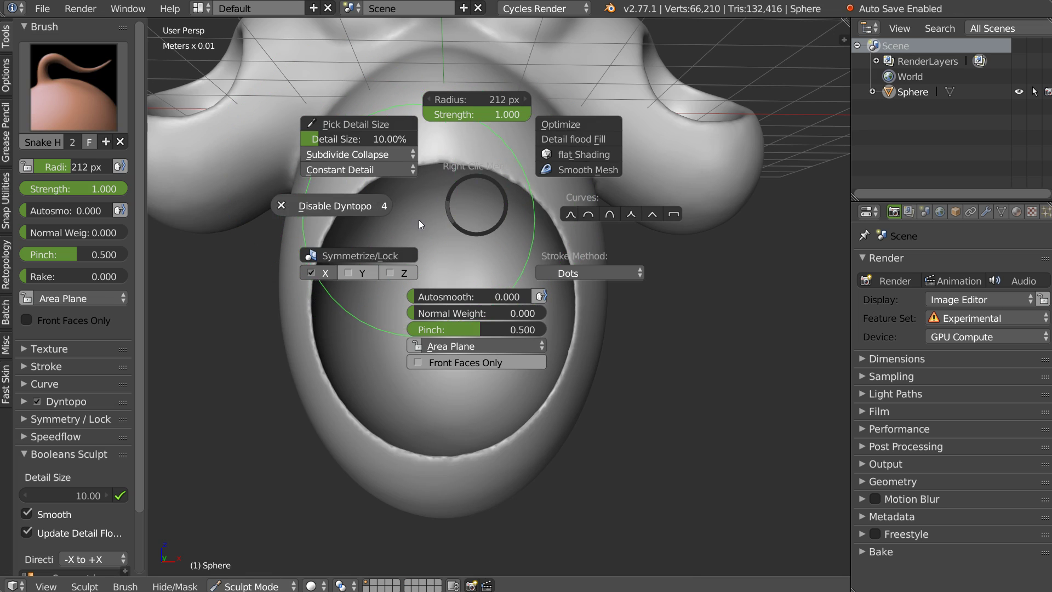
pyautogui.press('Escape')
# - Inflate the mouth rim into a thick lip with the Inflate brush at radius 71 px
pyautogui.press('w')
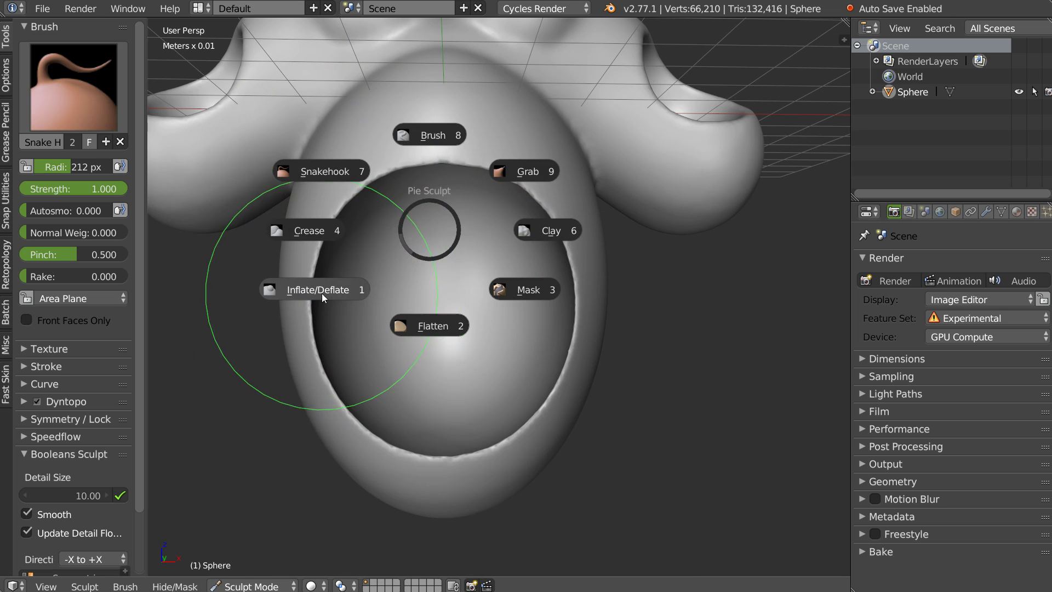
pyautogui.click(323, 297)
pyautogui.scroll(2, 339, 232)
pyautogui.scroll(2, 367, 183)
pyautogui.press('f')
pyautogui.click(352, 228)
pyautogui.moveTo(351, 228)
pyautogui.mouseDown(button='middle')
pyautogui.moveTo(455, 147)
pyautogui.moveTo(423, 174)
pyautogui.mouseUp(button='middle')
pyautogui.moveTo(392, 171)
pyautogui.mouseDown()
pyautogui.moveTo(466, 188)
pyautogui.moveTo(422, 171)
pyautogui.moveTo(495, 202)
pyautogui.moveTo(529, 237)
pyautogui.moveTo(557, 315)
pyautogui.moveTo(556, 438)
pyautogui.mouseUp()
pyautogui.moveTo(557, 438)
pyautogui.mouseDown(button='middle')
pyautogui.moveTo(523, 302)
pyautogui.moveTo(408, 457)
pyautogui.moveTo(416, 402)
pyautogui.mouseUp(button='middle')
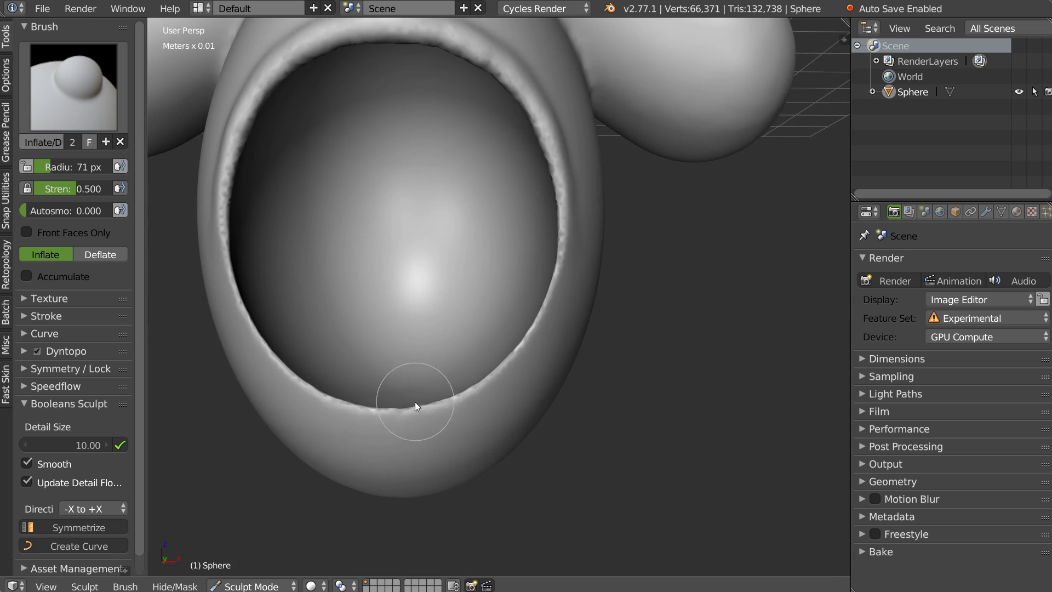
pyautogui.moveTo(365, 414)
pyautogui.mouseDown()
pyautogui.moveTo(463, 406)
pyautogui.moveTo(498, 382)
pyautogui.moveTo(540, 304)
pyautogui.moveTo(539, 333)
pyautogui.moveTo(555, 294)
pyautogui.moveTo(500, 381)
pyautogui.moveTo(362, 409)
pyautogui.moveTo(440, 413)
pyautogui.moveTo(351, 408)
pyautogui.moveTo(264, 336)
pyautogui.moveTo(260, 355)
pyautogui.moveTo(434, 403)
pyautogui.moveTo(496, 386)
pyautogui.moveTo(543, 330)
pyautogui.moveTo(503, 324)
pyautogui.mouseUp()
pyautogui.moveTo(503, 323)
pyautogui.mouseDown(button='middle')
pyautogui.moveTo(407, 348)
pyautogui.moveTo(433, 298)
pyautogui.moveTo(411, 288)
pyautogui.mouseUp(button='middle')
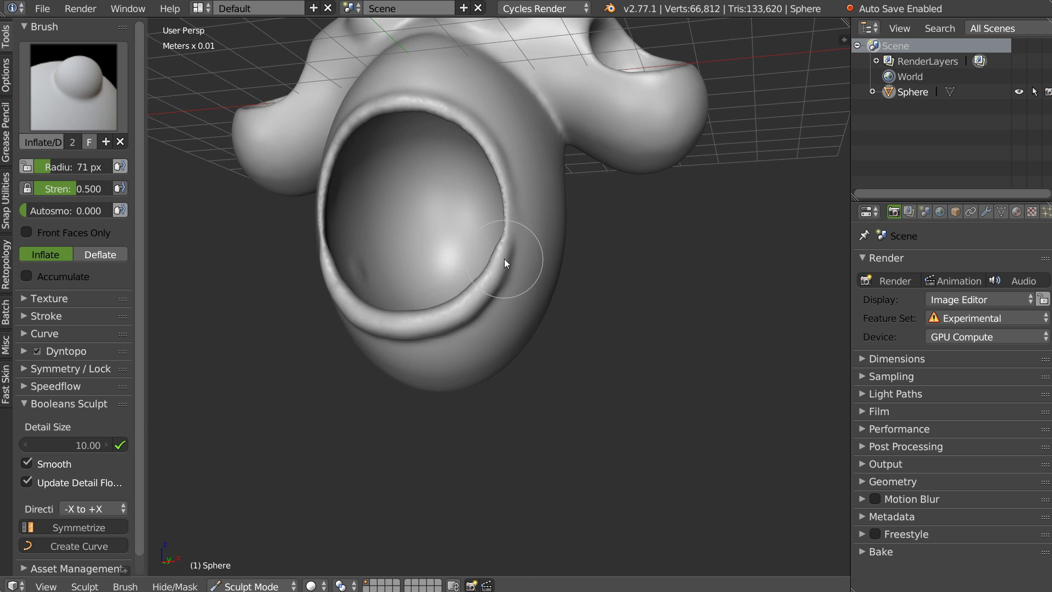
# - Smooth the bumpy lip, then carve a groove and a dent along the rim with Crease
pyautogui.scroll(3, 493, 227)
pyautogui.press('s')
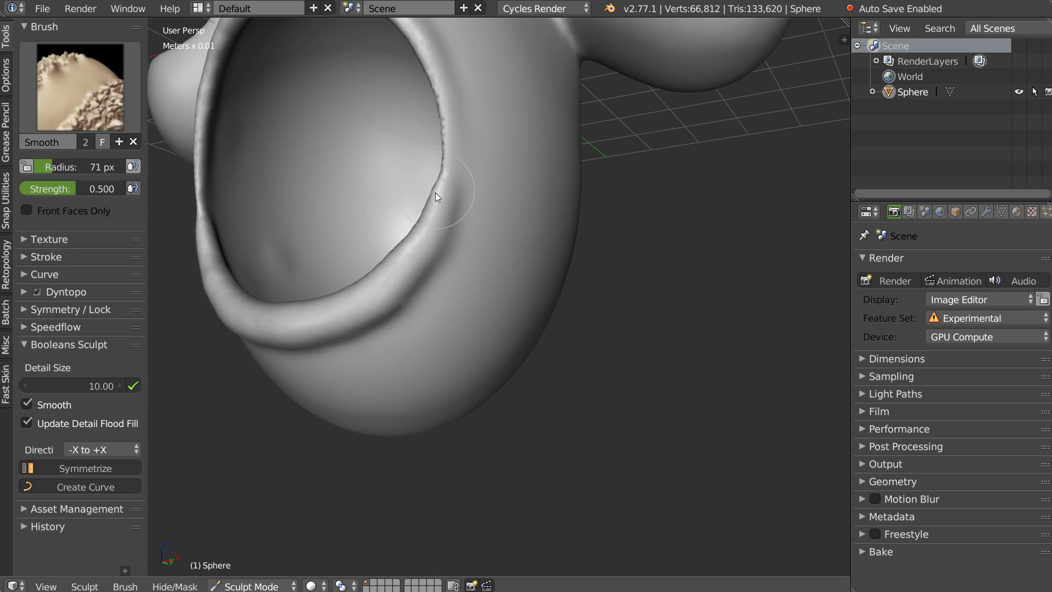
pyautogui.moveTo(420, 240)
pyautogui.mouseDown()
pyautogui.moveTo(393, 248)
pyautogui.moveTo(458, 220)
pyautogui.mouseUp()
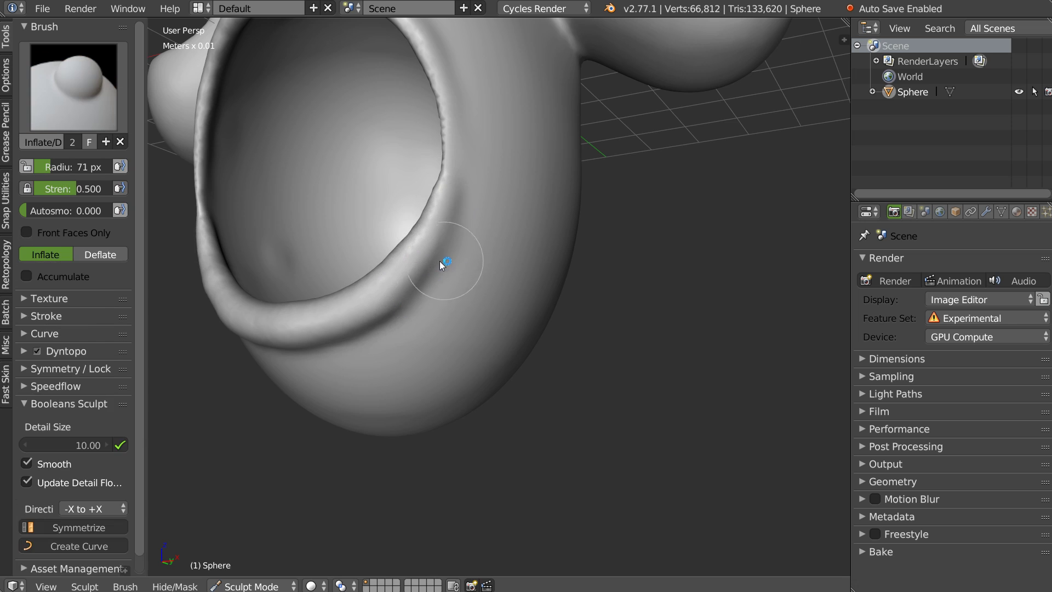
pyautogui.hotkey('shift', 'c')
pyautogui.moveTo(356, 283); pyautogui.dragTo(308, 208, button='middle')
pyautogui.moveTo(372, 196)
pyautogui.mouseDown()
pyautogui.moveTo(479, 116)
pyautogui.moveTo(503, 63)
pyautogui.moveTo(489, 63)
pyautogui.moveTo(463, 123)
pyautogui.moveTo(368, 184)
pyautogui.moveTo(451, 147)
pyautogui.moveTo(476, 101)
pyautogui.mouseUp()
pyautogui.moveTo(477, 101)
pyautogui.mouseDown(button='middle')
pyautogui.moveTo(494, 192)
pyautogui.moveTo(430, 210)
pyautogui.mouseUp(button='middle')
pyautogui.moveTo(408, 183)
pyautogui.mouseDown()
pyautogui.moveTo(411, 195)
pyautogui.moveTo(414, 165)
pyautogui.moveTo(438, 199)
pyautogui.moveTo(423, 195)
pyautogui.moveTo(412, 210)
pyautogui.moveTo(438, 211)
pyautogui.moveTo(408, 182)
pyautogui.moveTo(415, 168)
pyautogui.moveTo(433, 167)
pyautogui.moveTo(420, 195)
pyautogui.mouseUp()
# - Switch between the Smooth and Crease brushes while orbiting to a higher angled view
pyautogui.scroll(-6, 567, 168)
pyautogui.moveTo(459, 229)
pyautogui.mouseDown(button='middle')
pyautogui.moveTo(425, 235)
pyautogui.moveTo(613, 231)
pyautogui.moveTo(528, 241)
pyautogui.moveTo(411, 222)
pyautogui.moveTo(447, 241)
pyautogui.moveTo(591, 204)
pyautogui.moveTo(637, 210)
pyautogui.moveTo(572, 313)
pyautogui.moveTo(532, 279)
pyautogui.moveTo(481, 289)
pyautogui.moveTo(526, 200)
pyautogui.mouseUp(button='middle')
pyautogui.scroll(3, 411, 221)
pyautogui.press('s')
pyautogui.hotkey('shift', 'c')
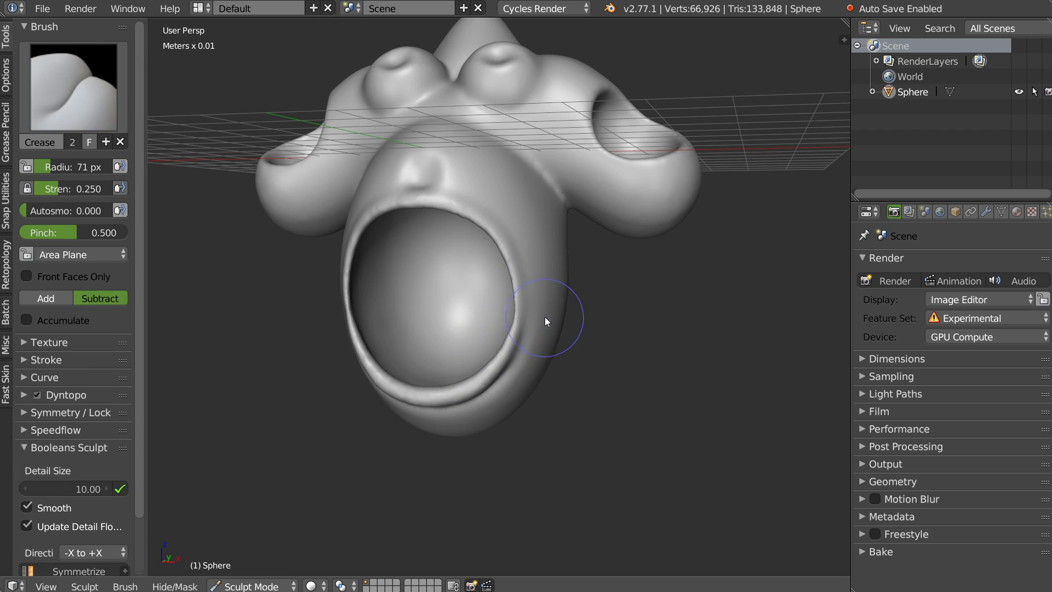
pyautogui.moveTo(545, 316)
pyautogui.mouseDown(button='middle')
pyautogui.moveTo(432, 320)
pyautogui.moveTo(402, 332)
pyautogui.moveTo(687, 350)
pyautogui.moveTo(525, 336)
pyautogui.mouseUp(button='middle')
# - Delete the sculpted Sphere in Object Mode and expand Background Images in front view
pyautogui.press('Tab')
pyautogui.click(475, 262)
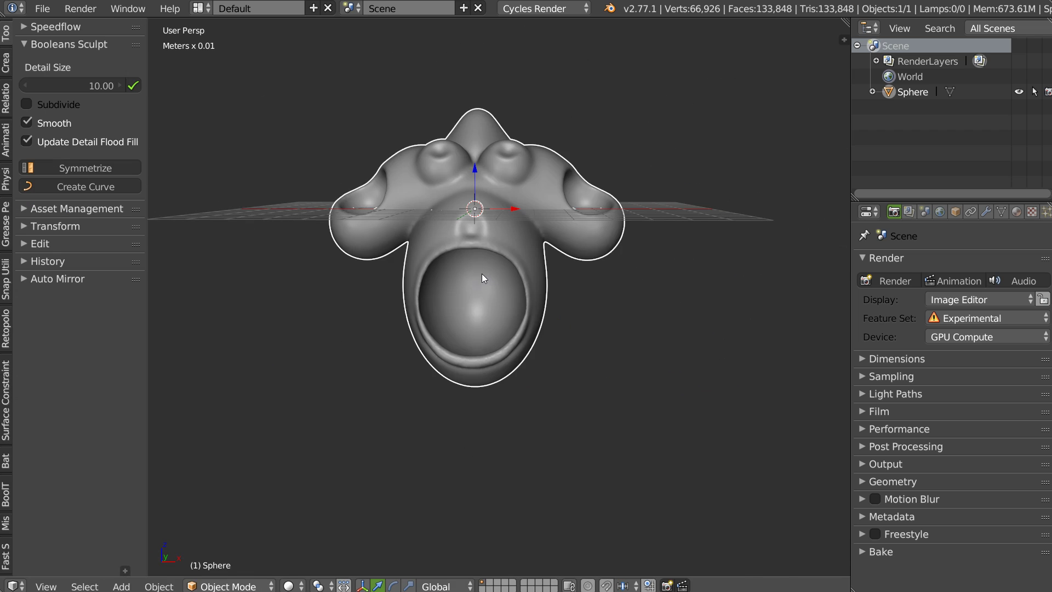
pyautogui.press('Delete')
pyautogui.moveTo(476, 274); pyautogui.dragTo(482, 289, button='middle')
pyautogui.moveTo(539, 341)
pyautogui.mouseDown(button='middle')
pyautogui.moveTo(496, 267)
pyautogui.moveTo(524, 251)
pyautogui.mouseUp(button='middle')
pyautogui.press('KP_1')
pyautogui.press('n')
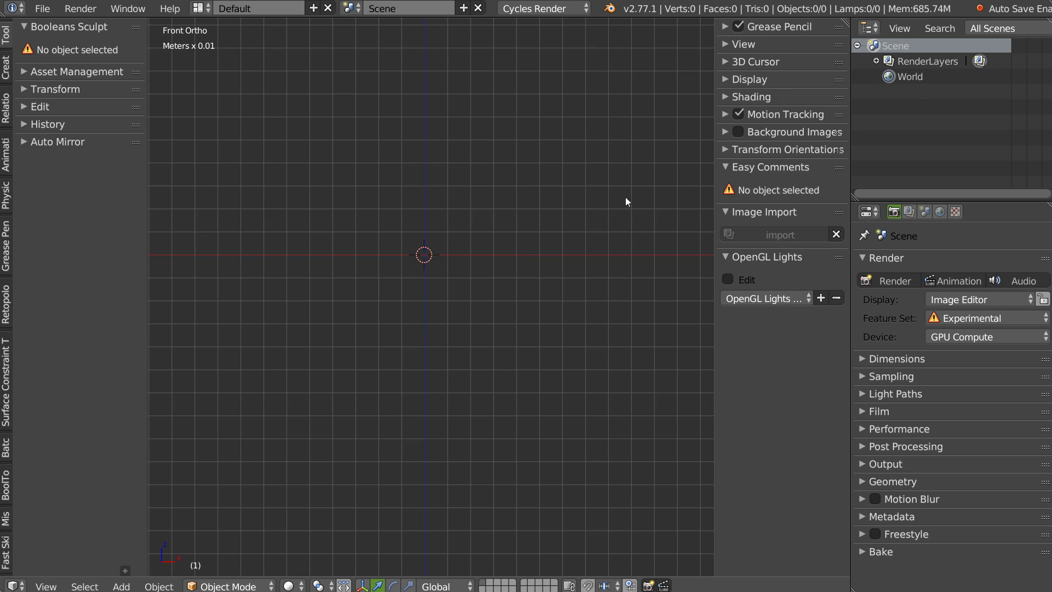
pyautogui.click(727, 132)
# - Open orc_001.blend from the file browser
pyautogui.click(42, 8)
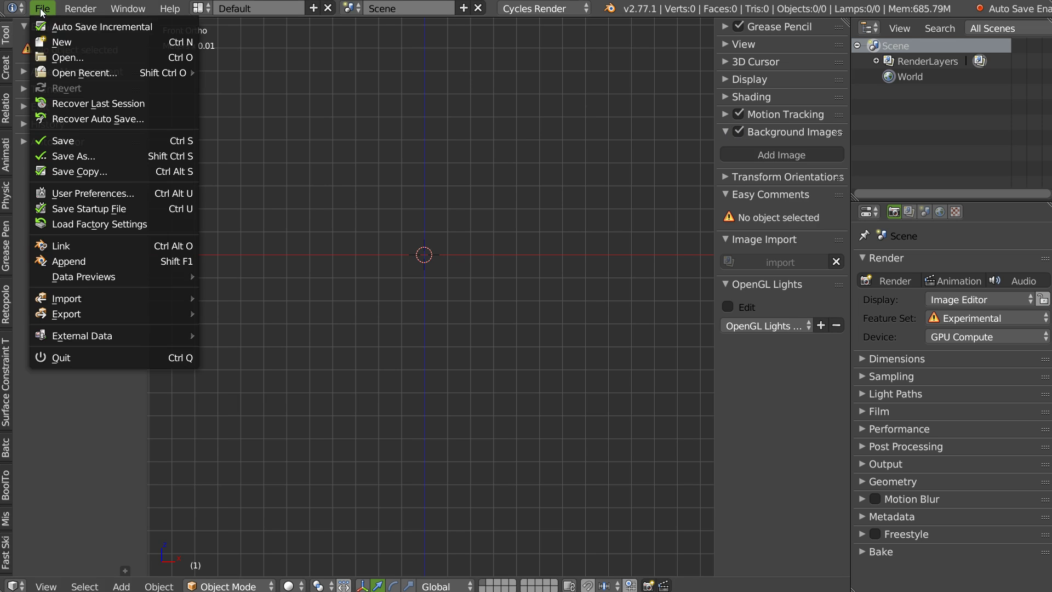
pyautogui.click(51, 60)
pyautogui.doubleClick(258, 100)
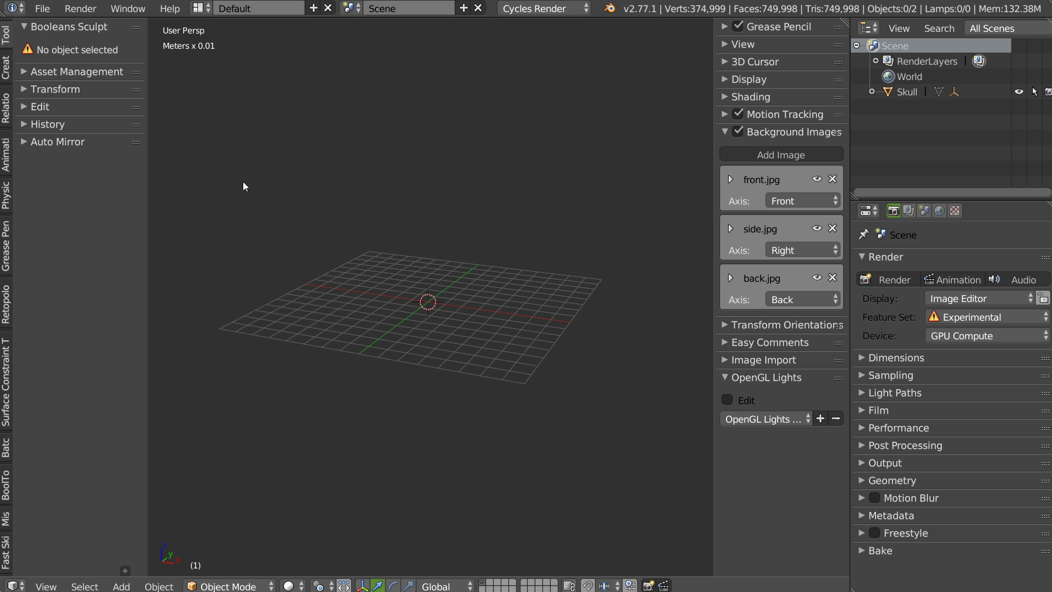
# - Compare the skull against the front, right-side and back references, ending on the front view
pyautogui.press('KP_1')
pyautogui.scroll(-2, 430, 235)
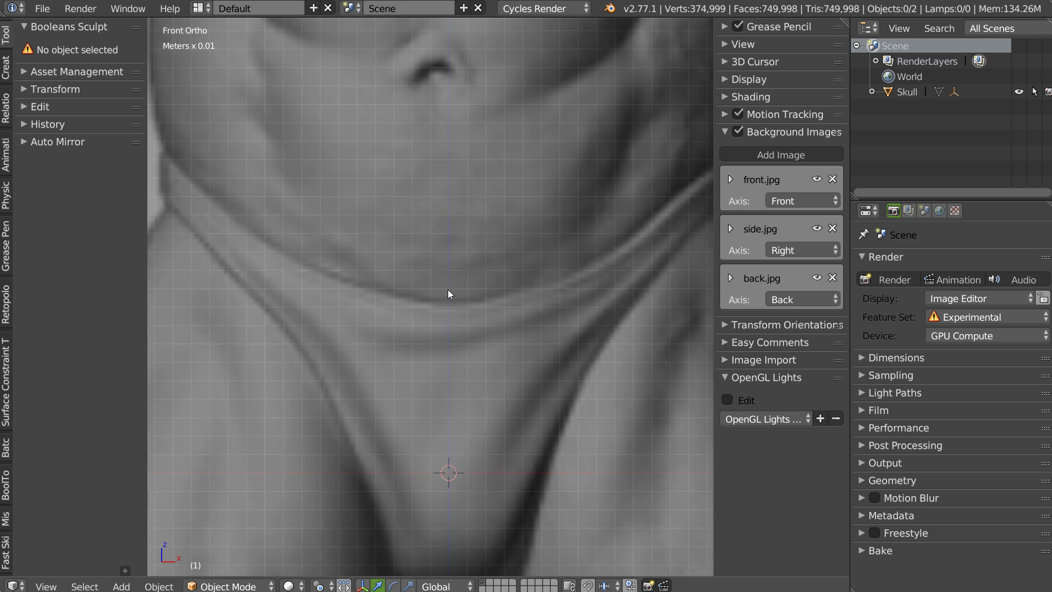
pyautogui.scroll(-2, 417, 313)
pyautogui.keyDown('shift'); pyautogui.scroll(1, 396, 315); pyautogui.keyUp('shift')
pyautogui.keyDown('shift'); pyautogui.scroll(3, 428, 263); pyautogui.keyUp('shift')
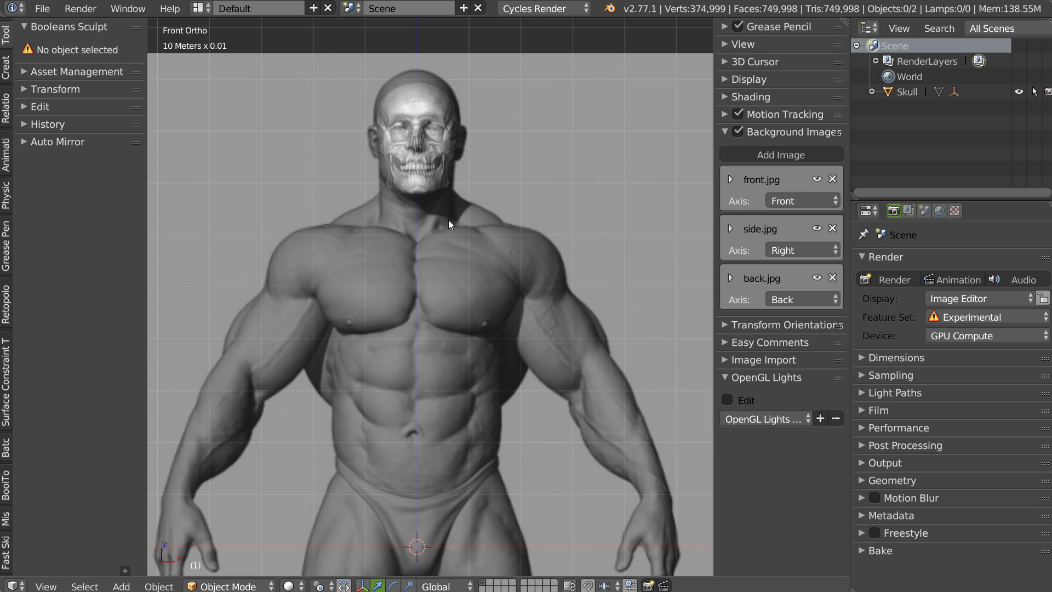
pyautogui.press('KP_3')
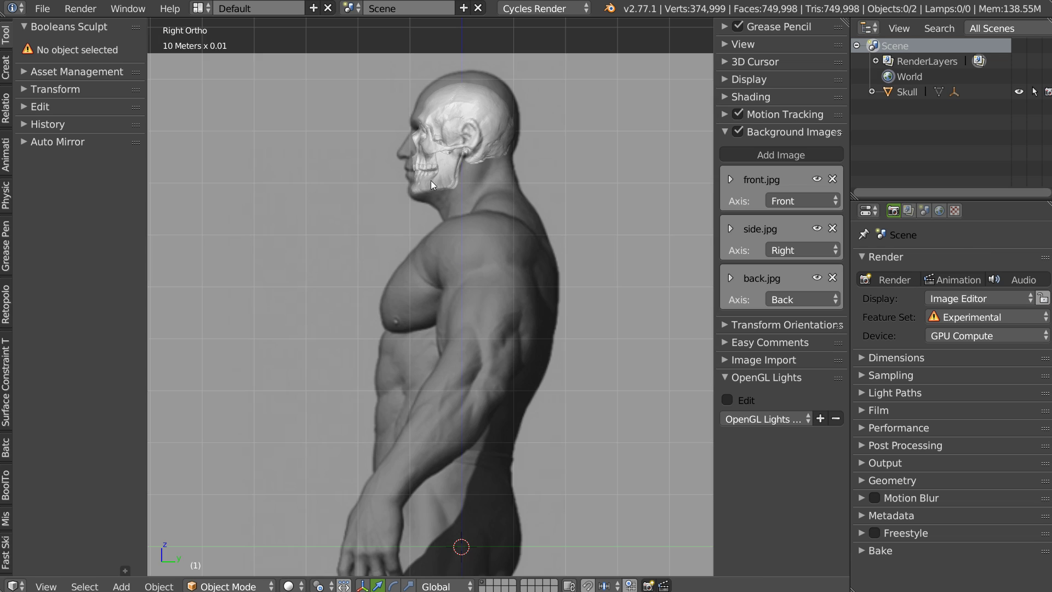
pyautogui.press('ctrl+KP_1')
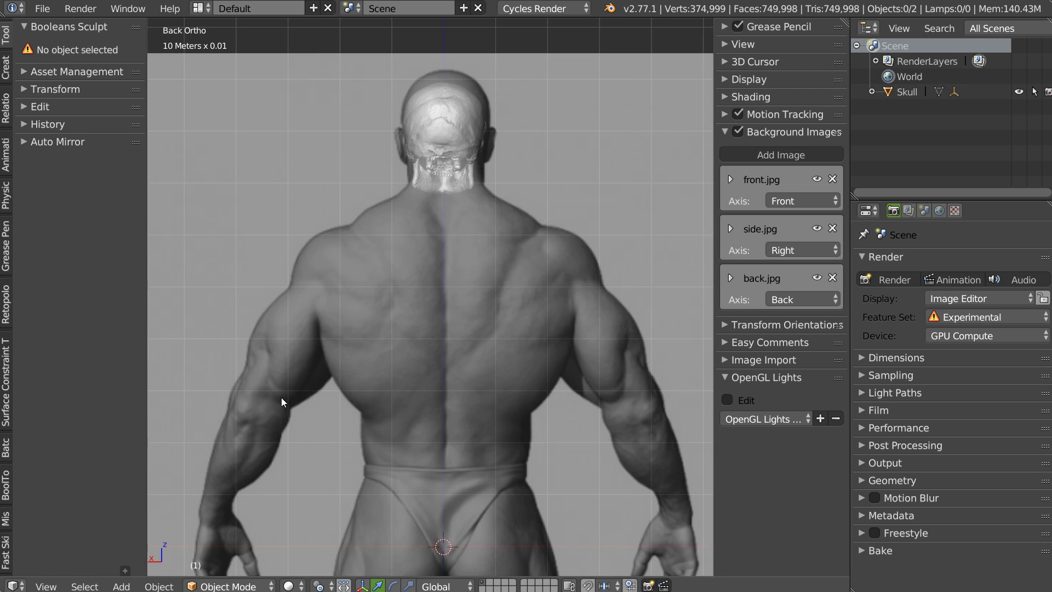
pyautogui.press('KP_1')
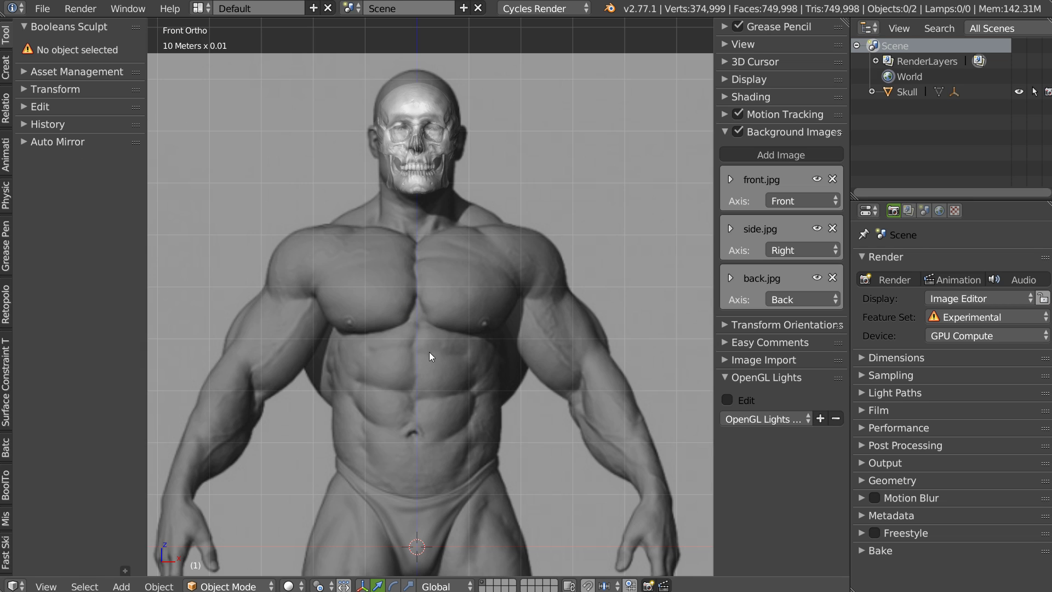
pyautogui.keyDown('shift'); pyautogui.scroll(-3, 430, 353); pyautogui.keyUp('shift')
# - Add a UV Sphere, raise it to the head and enlarge it to surround the head
pyautogui.rightClick(480, 347)
pyautogui.click(492, 436)
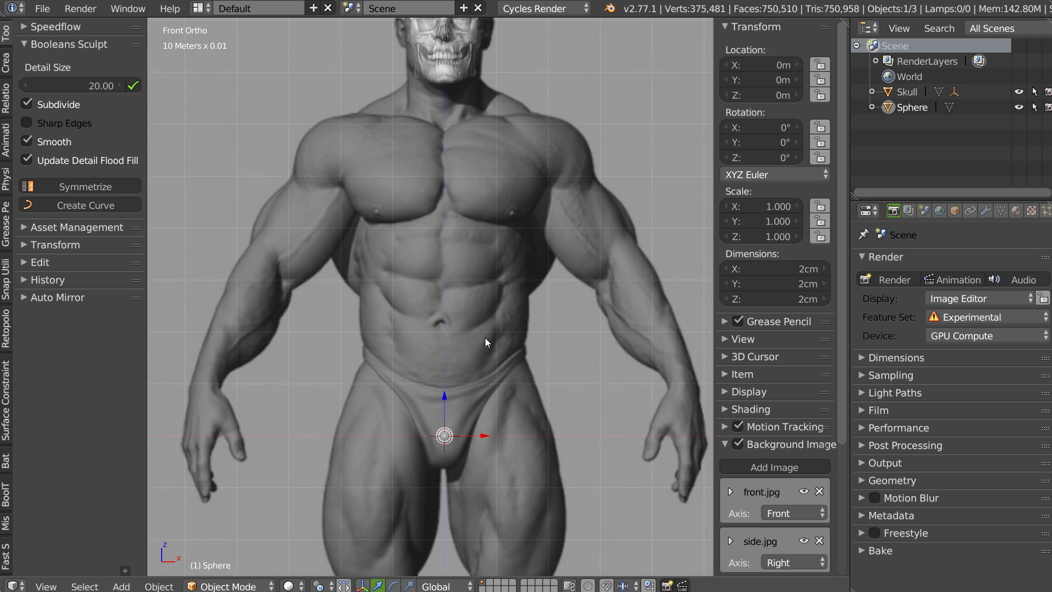
pyautogui.keyDown('shift'); pyautogui.moveTo(485, 339); pyautogui.dragTo(422, 420, button='middle'); pyautogui.keyUp('shift')
pyautogui.keyDown('shift'); pyautogui.moveTo(470, 84); pyautogui.dragTo(394, 235, button='middle'); pyautogui.keyUp('shift')
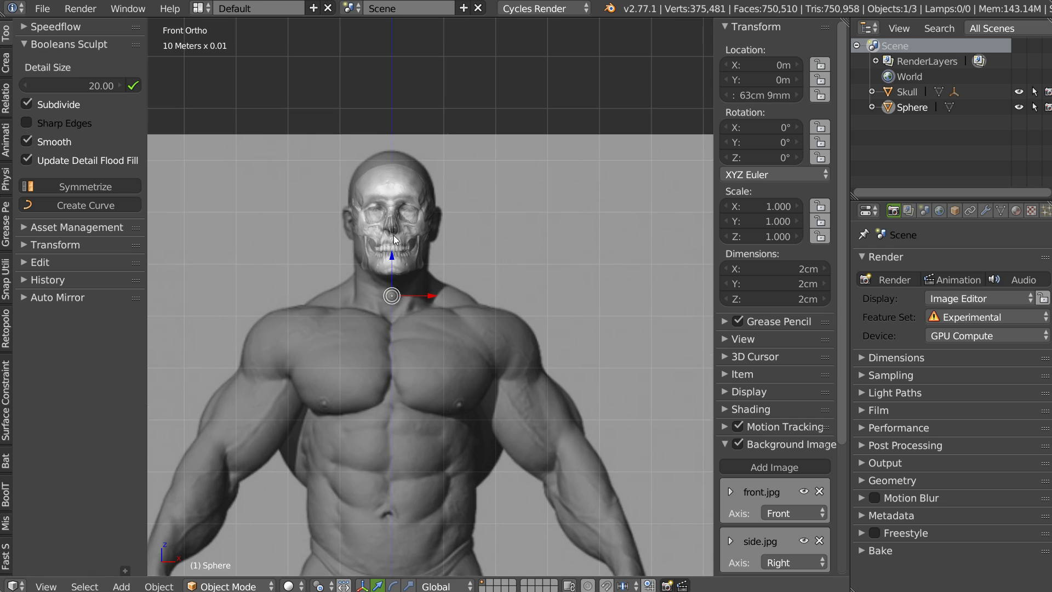
pyautogui.moveTo(391, 257); pyautogui.dragTo(394, 193)
pyautogui.press('s')
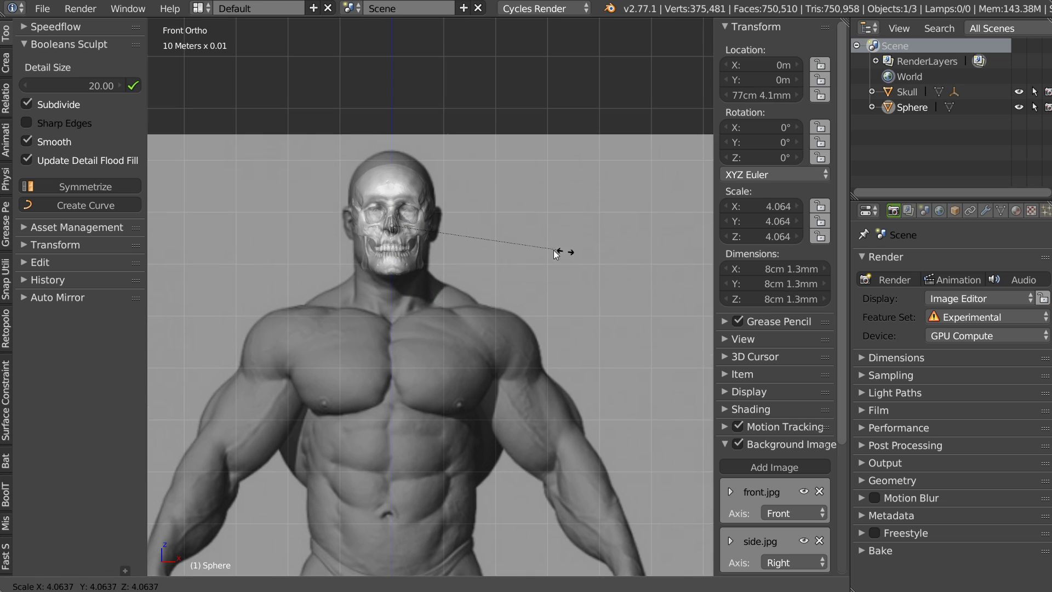
pyautogui.click(405, 152)
# - Stretch the sphere vertically, tilt it -28.246° on X over the head, and enter Sculpt Mode
pyautogui.press('s')
pyautogui.press('z')
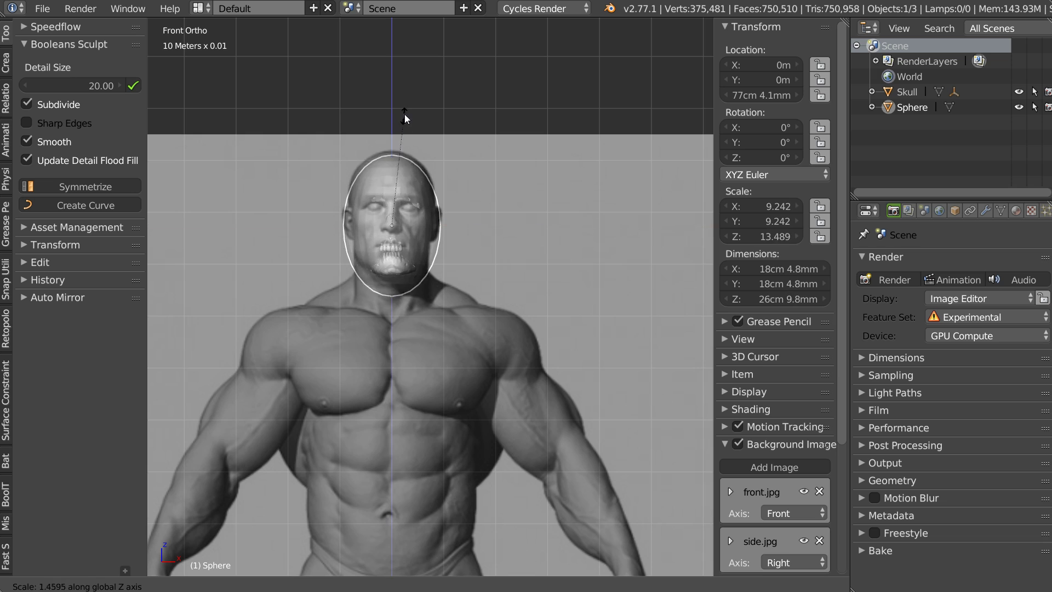
pyautogui.click(404, 119)
pyautogui.press('KP_3')
pyautogui.scroll(3, 454, 233)
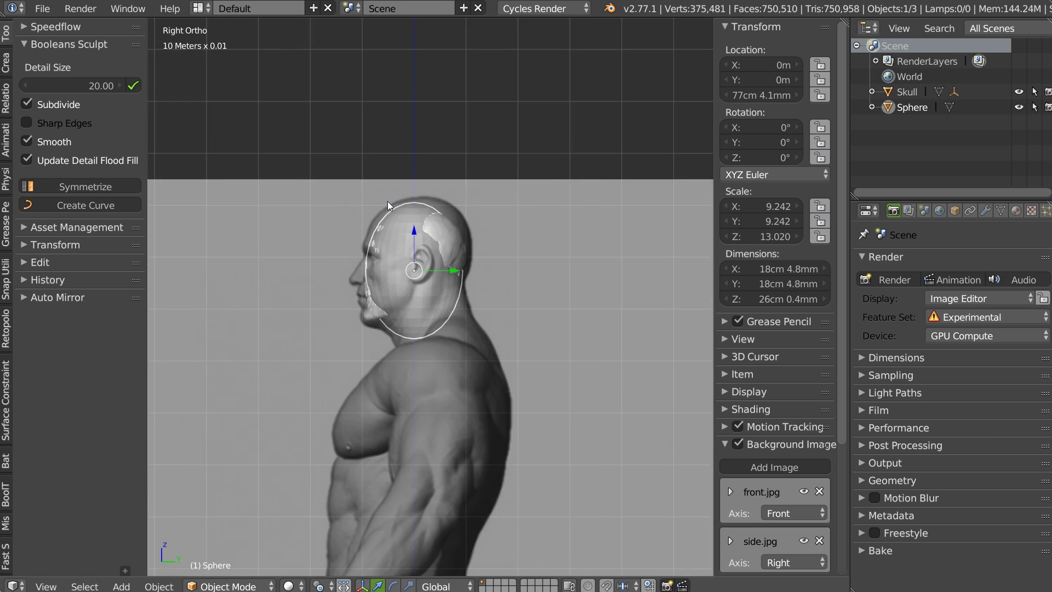
pyautogui.press('r')
pyautogui.press('x')
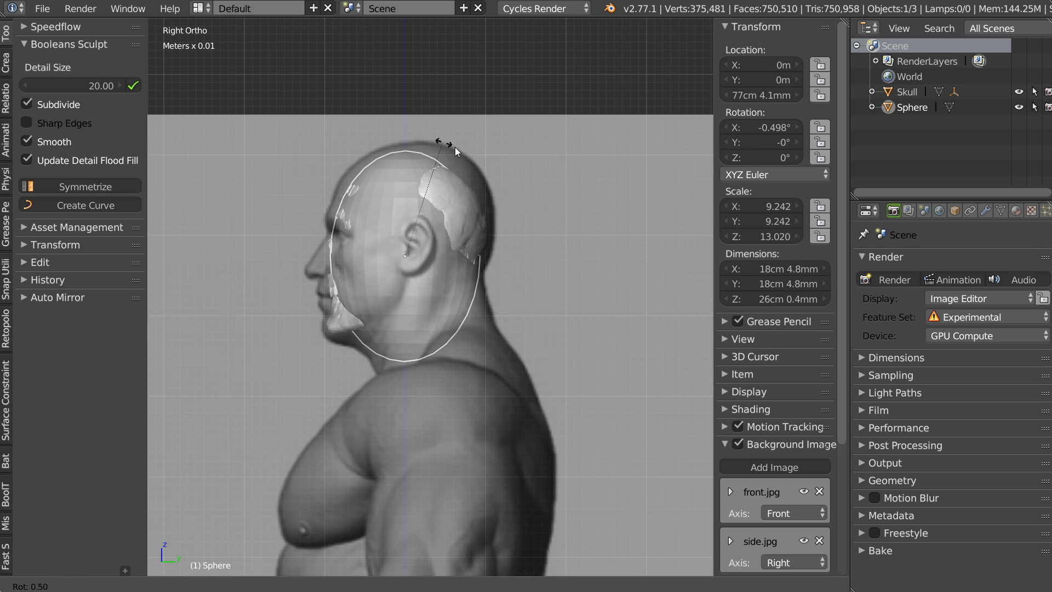
pyautogui.click(448, 224)
pyautogui.press('g')
pyautogui.click(411, 218)
pyautogui.hotkey('ctrl', 'Tab')
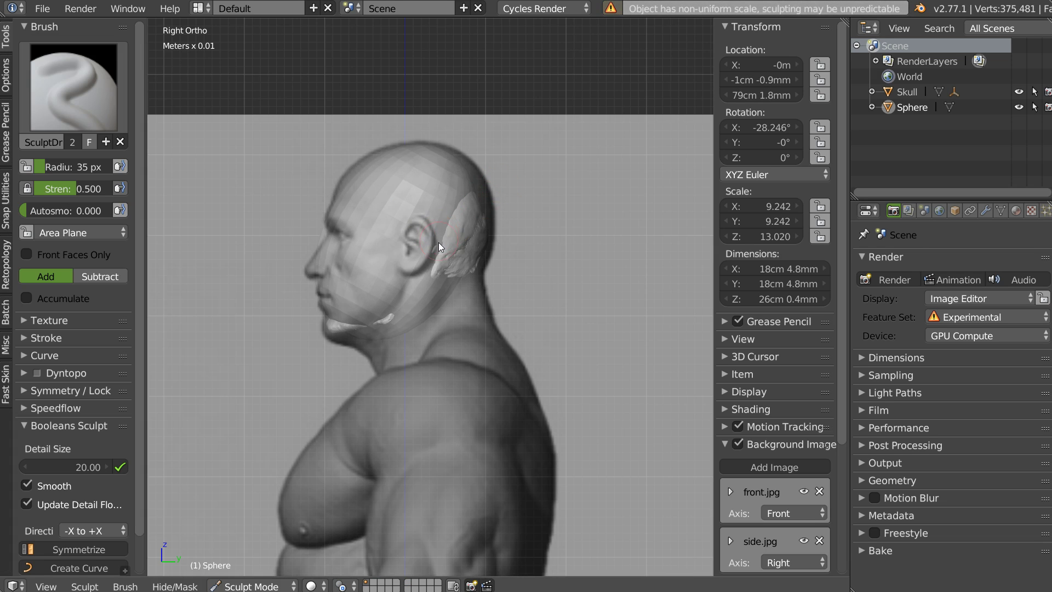
# - Pull out the back of the skull with the Grab brush at radius 191 px, strength 0.529
pyautogui.press('w')
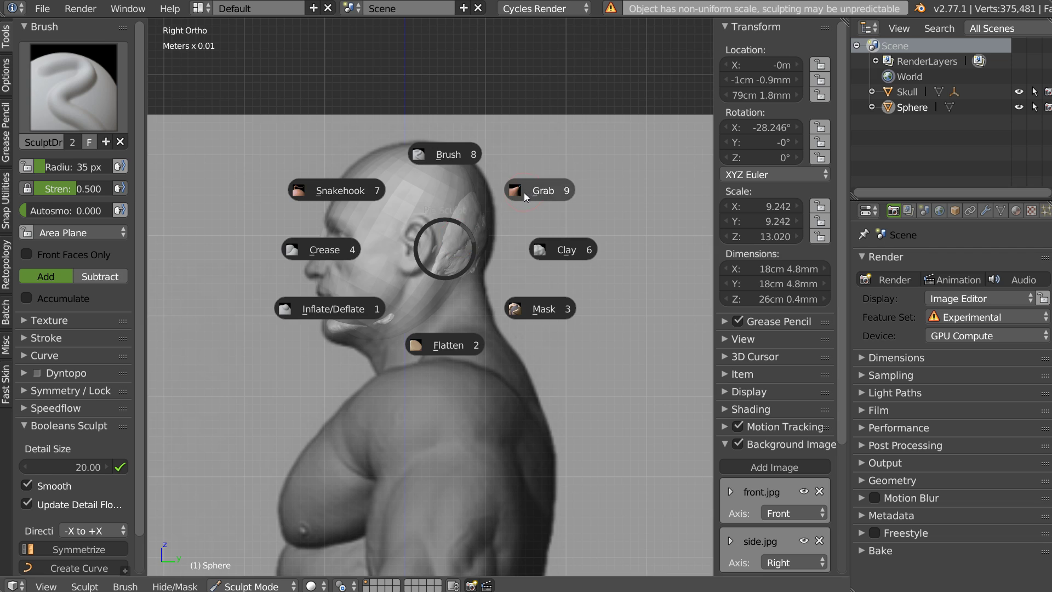
pyautogui.click(524, 192)
pyautogui.press('f')
pyautogui.click(546, 212)
pyautogui.moveTo(478, 211); pyautogui.dragTo(467, 180)
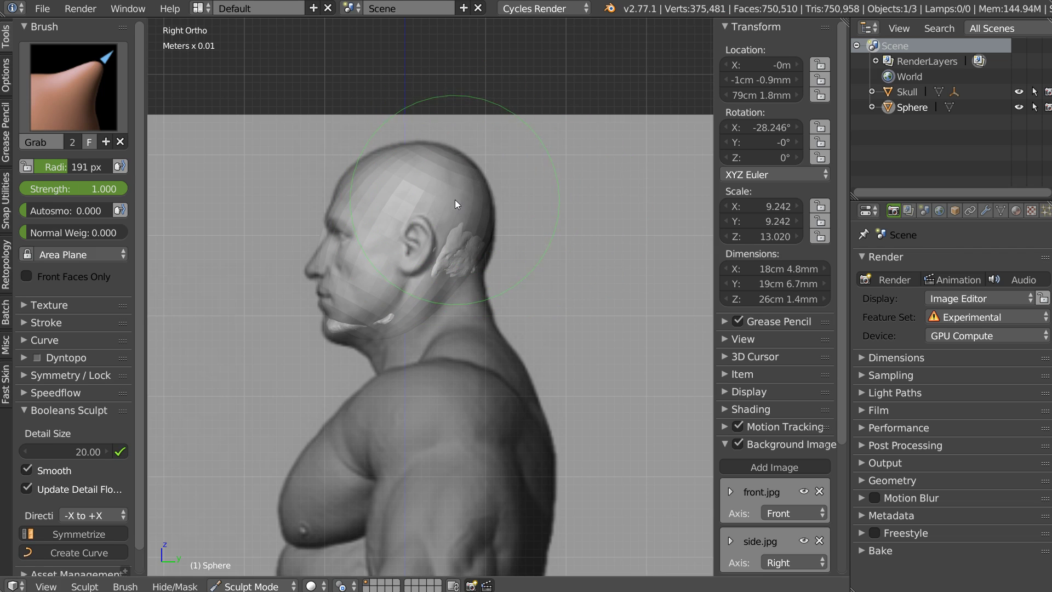
pyautogui.hotkey('shift', 'f')
pyautogui.click(495, 215)
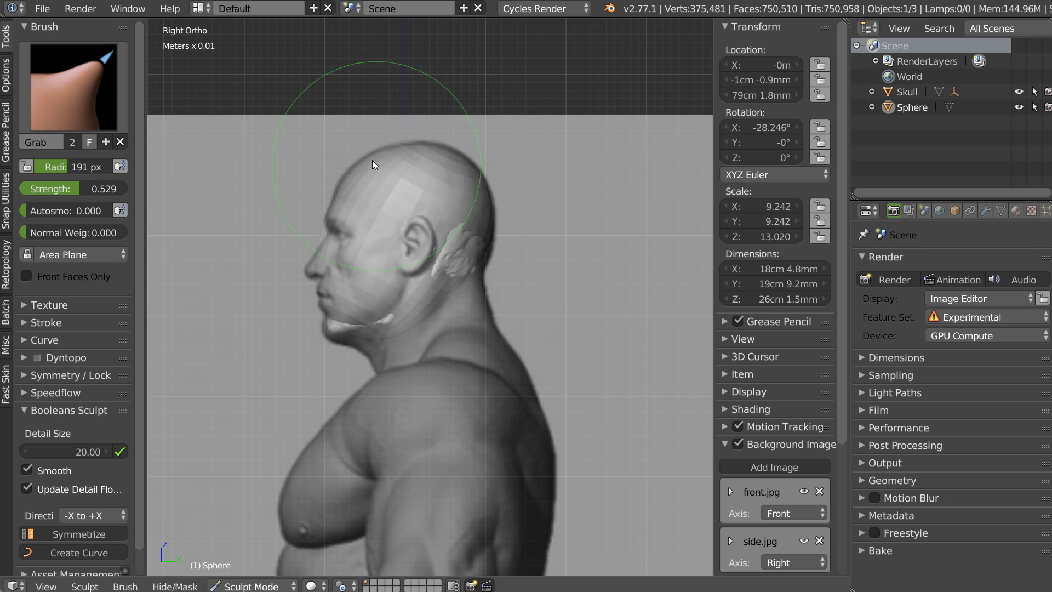
# - Drag the chin down and the jaw back toward the ear to match the side profile
pyautogui.moveTo(328, 328); pyautogui.dragTo(272, 295)
pyautogui.scroll(2, 271, 294)
pyautogui.scroll(1, 326, 236)
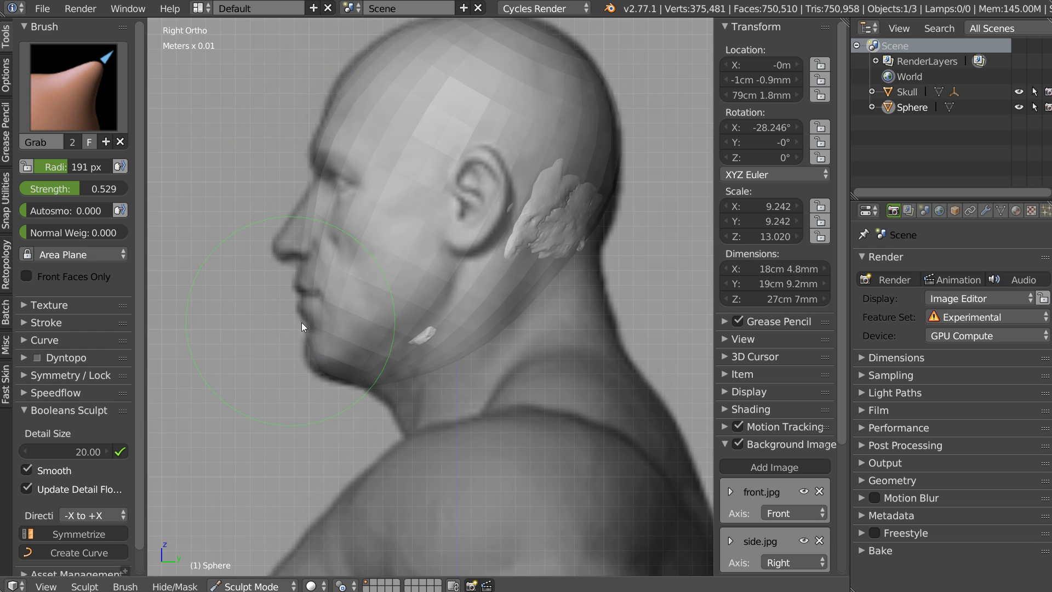
pyautogui.moveTo(401, 352); pyautogui.dragTo(491, 300)
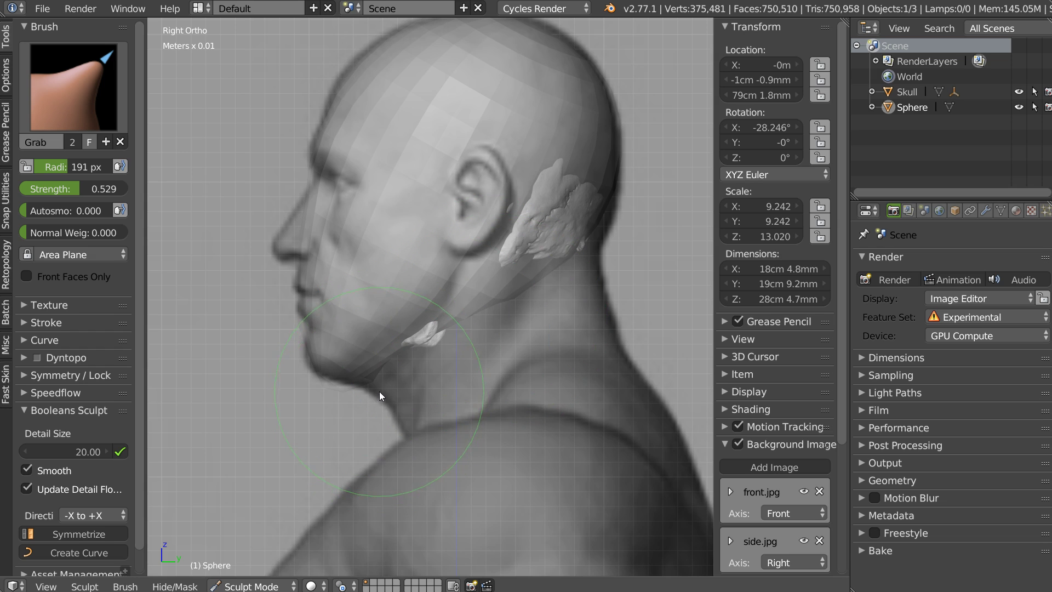
pyautogui.moveTo(351, 356); pyautogui.dragTo(391, 315)
pyautogui.moveTo(544, 182)
pyautogui.mouseDown(button='middle')
pyautogui.moveTo(363, 345)
pyautogui.moveTo(487, 218)
pyautogui.mouseUp(button='middle')
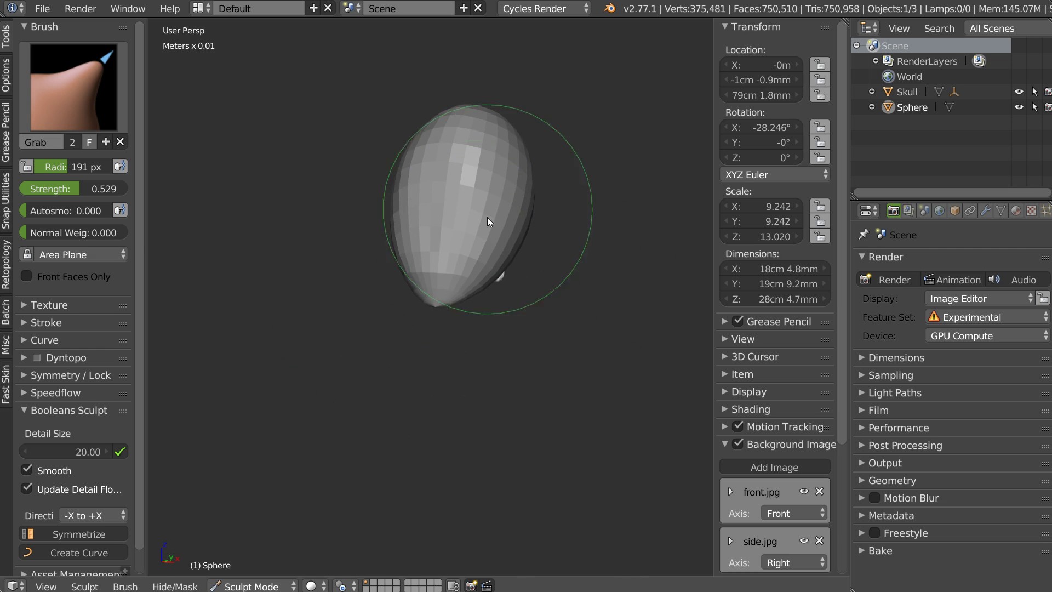
# - In Object Mode, turn off Subdivide and set the remesh detail size to 50
pyautogui.press('Tab')
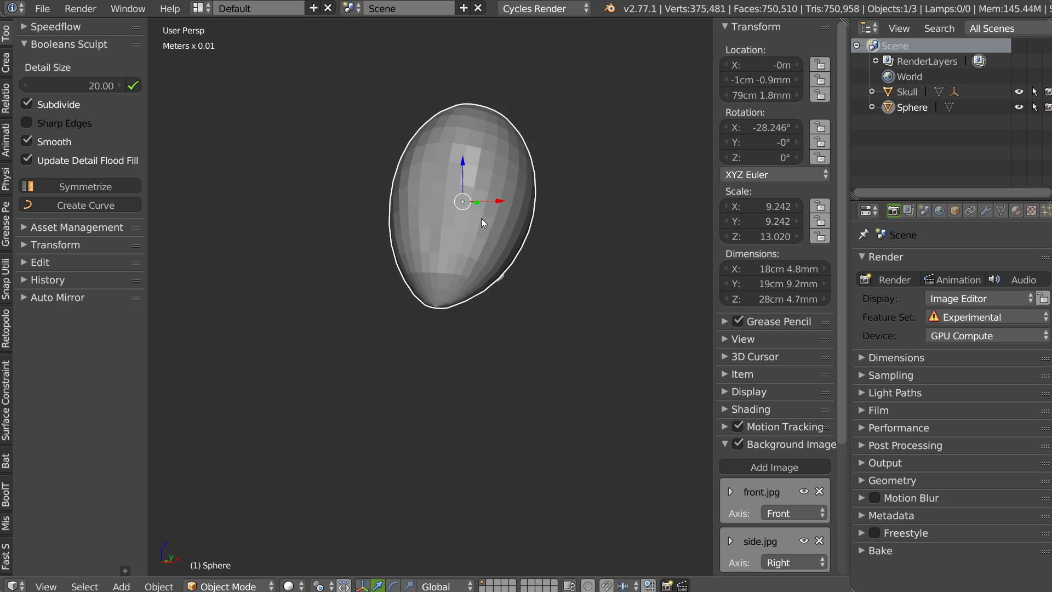
pyautogui.moveTo(432, 245); pyautogui.dragTo(451, 246, button='middle')
pyautogui.moveTo(427, 297); pyautogui.dragTo(362, 278, button='middle')
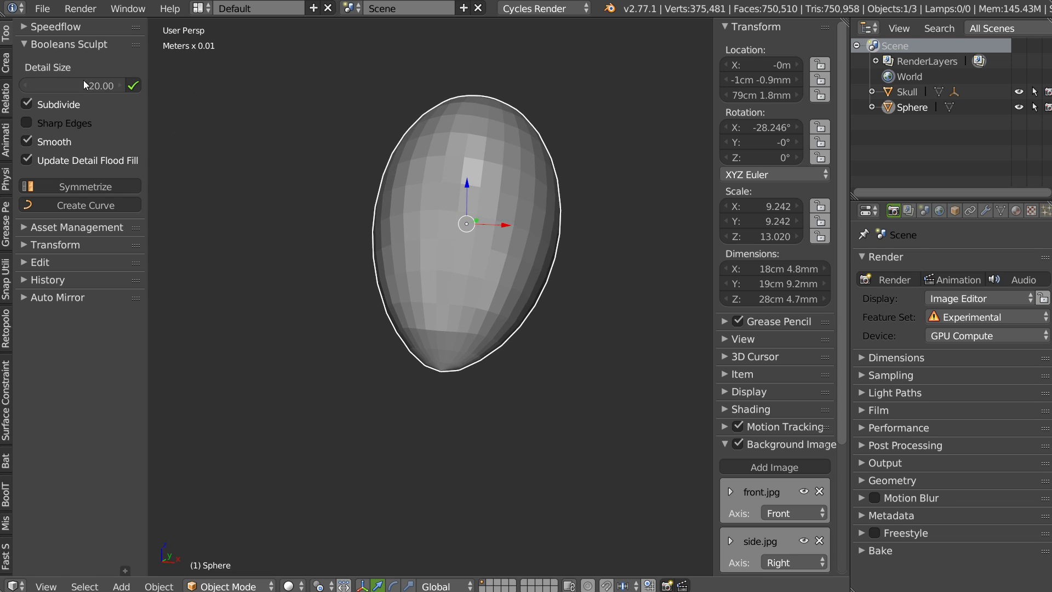
pyautogui.click(43, 109)
pyautogui.click(79, 85)
pyautogui.write('50')
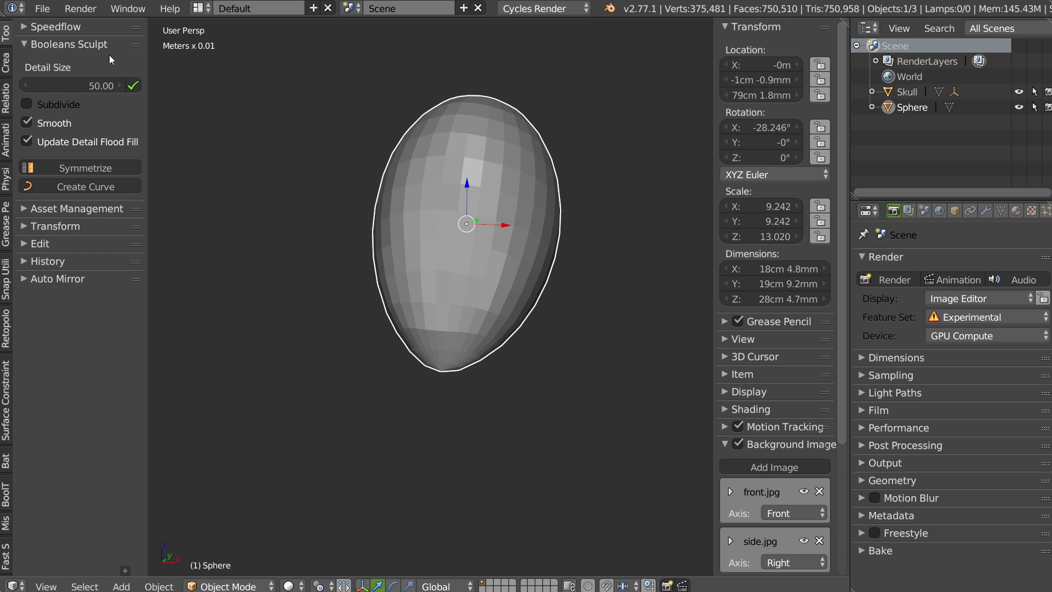
pyautogui.moveTo(445, 224)
pyautogui.mouseDown(button='middle')
pyautogui.moveTo(455, 225)
pyautogui.moveTo(429, 254)
pyautogui.mouseUp(button='middle')
# - Remesh the head blob with scale applied, then return to the front reference view
pyautogui.press('q')
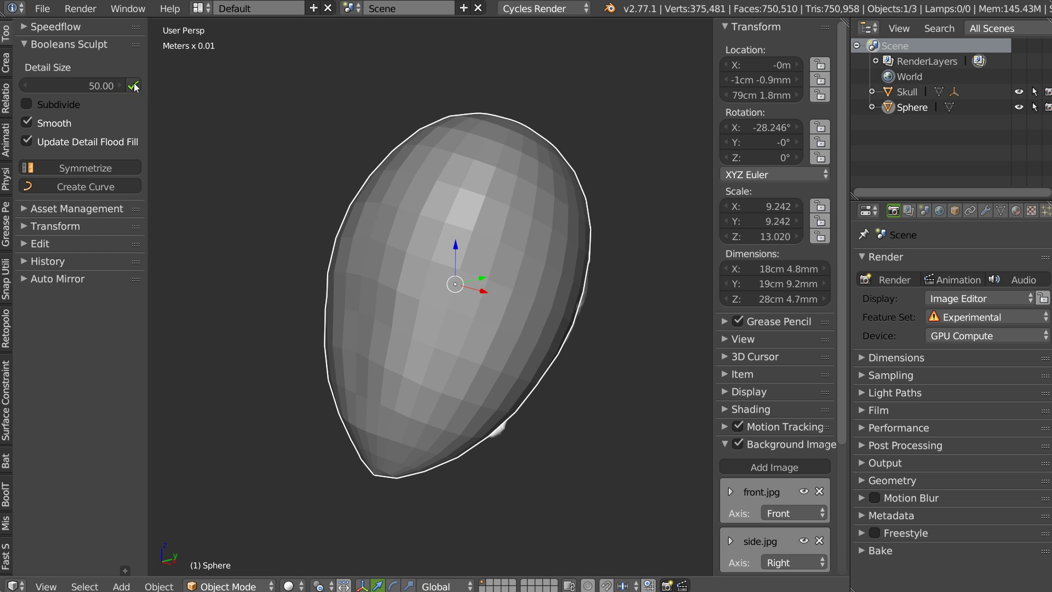
pyautogui.hotkey('ctrl', 'a')
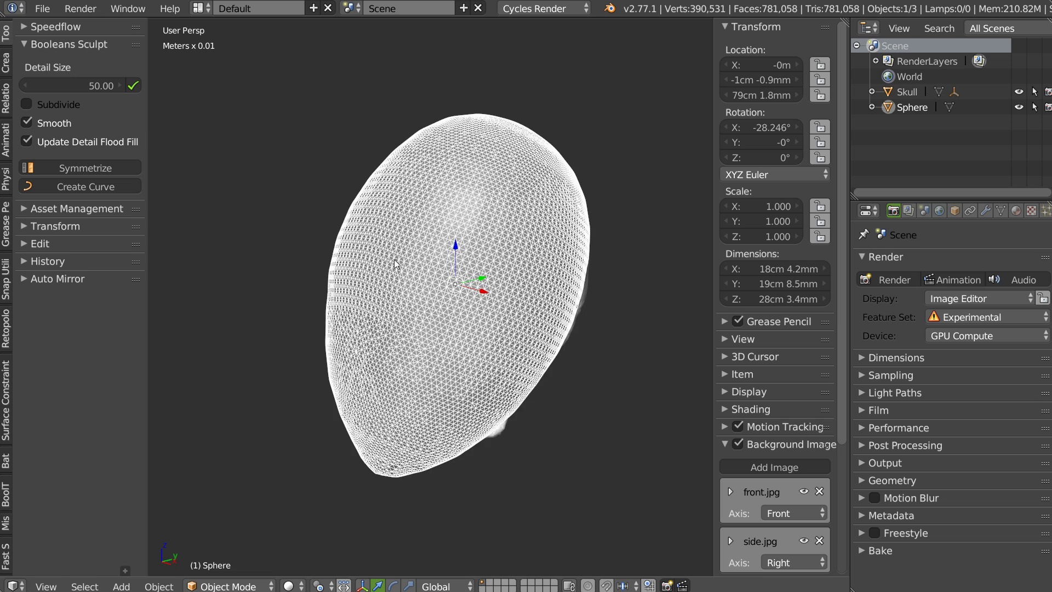
pyautogui.scroll(2, 394, 259)
pyautogui.scroll(-2, 378, 300)
pyautogui.scroll(-4, 377, 300)
pyautogui.press('KP_1')
pyautogui.keyDown('shift'); pyautogui.scroll(-6, 434, 296); pyautogui.keyUp('shift')
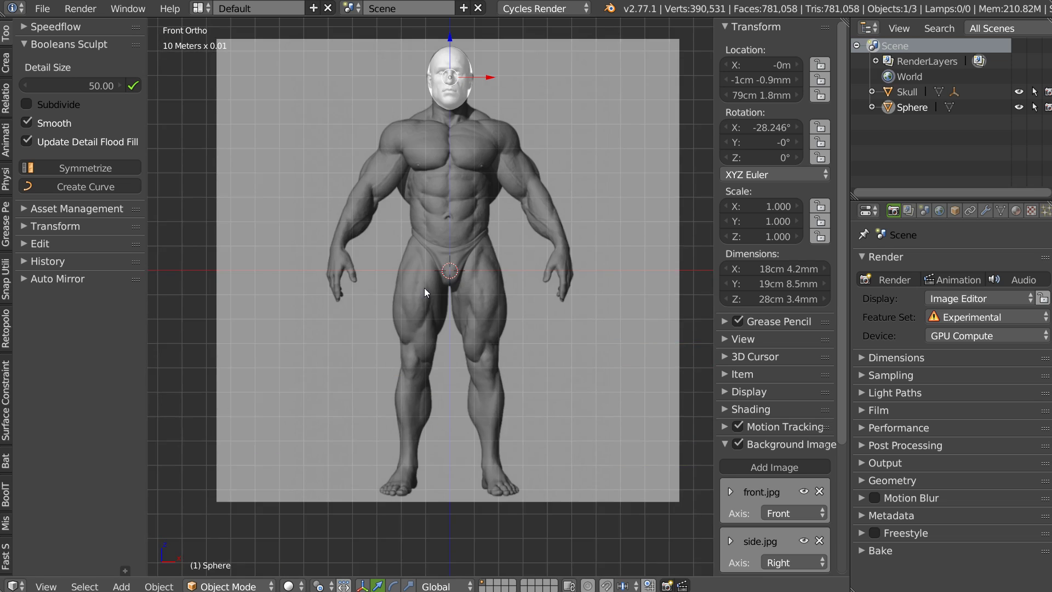
# - Add a new sphere for the torso and move it up beside the head
pyautogui.press('q')
pyautogui.click(467, 447)
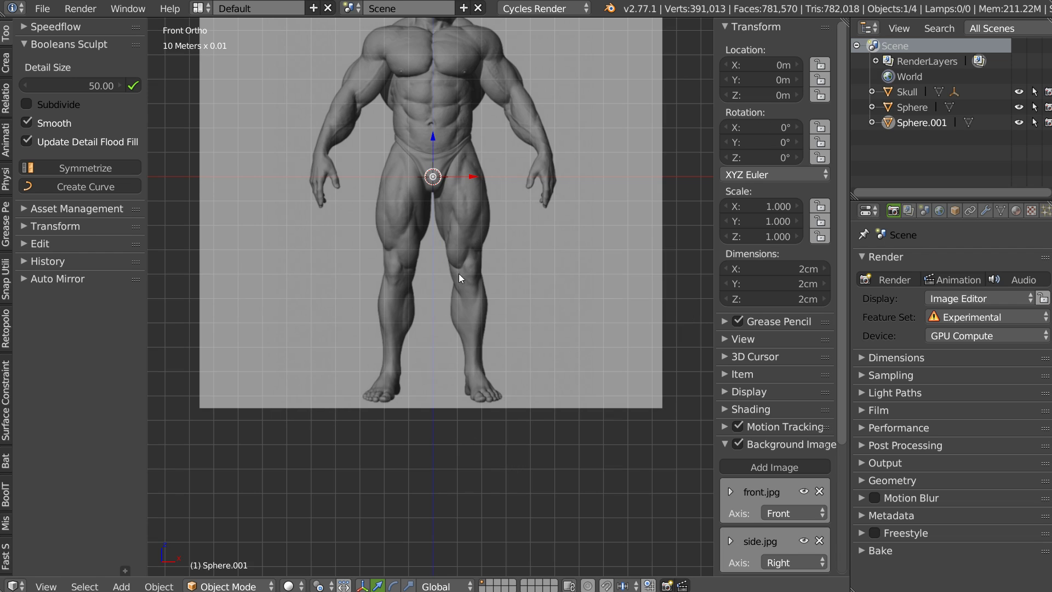
pyautogui.keyDown('shift'); pyautogui.moveTo(459, 274); pyautogui.dragTo(397, 396, button='middle'); pyautogui.keyUp('shift')
pyautogui.press('g')
pyautogui.press('z')
pyautogui.click(402, 173)
pyautogui.press('g')
pyautogui.press('x')
pyautogui.click(451, 245)
# - Remesh the small Sphere.001 at the set detail size
pyautogui.moveTo(450, 244)
pyautogui.mouseDown(button='middle')
pyautogui.moveTo(434, 242)
pyautogui.moveTo(421, 261)
pyautogui.mouseUp(button='middle')
pyautogui.scroll(5, 420, 173)
pyautogui.keyDown('shift'); pyautogui.moveTo(467, 166); pyautogui.dragTo(433, 307, button='middle'); pyautogui.keyUp('shift')
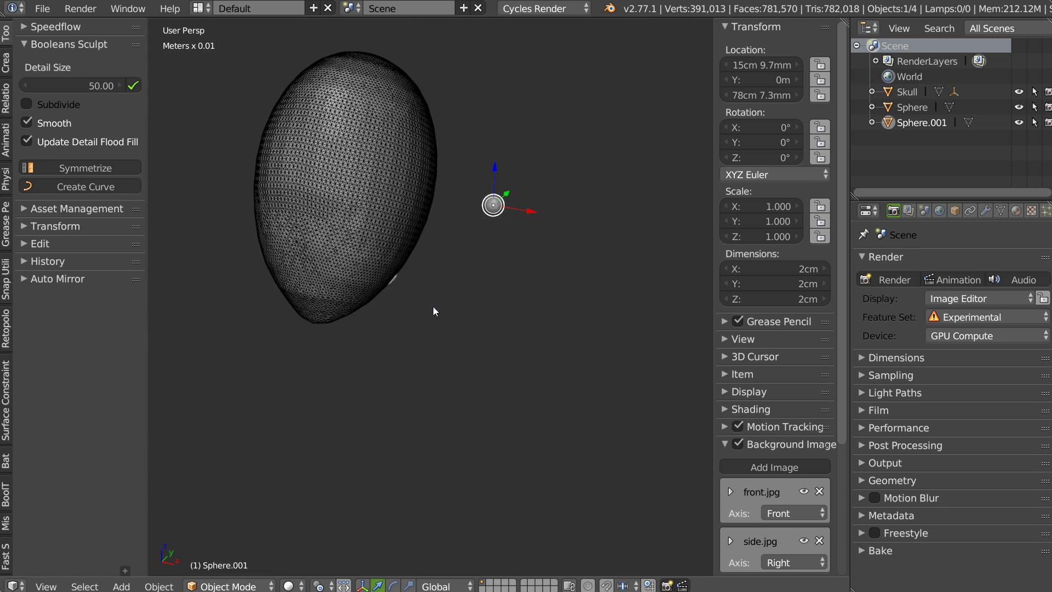
pyautogui.scroll(1, 433, 307)
pyautogui.scroll(1, 436, 252)
pyautogui.scroll(2, 394, 198)
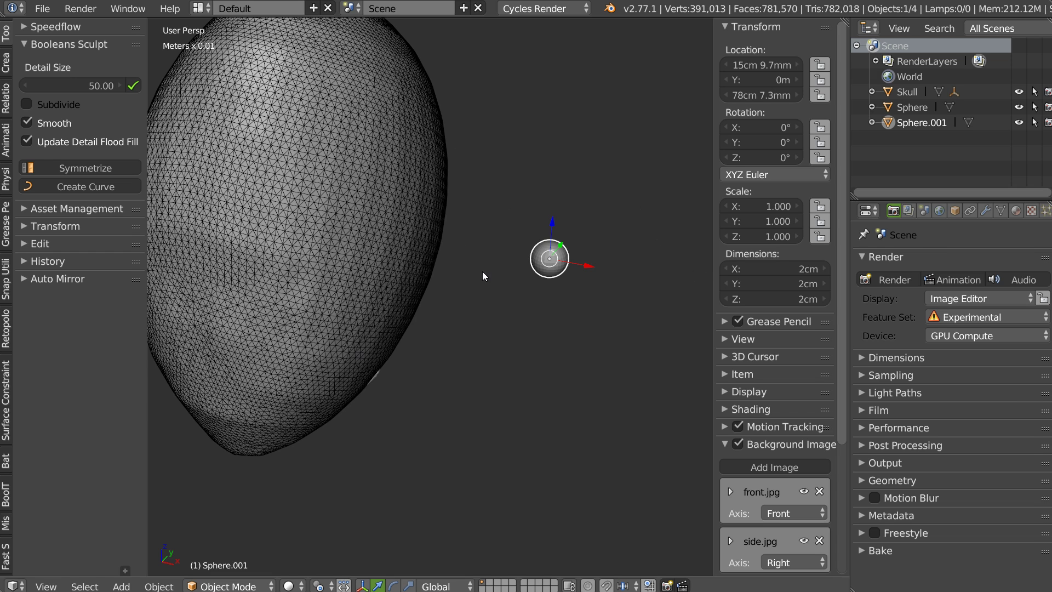
pyautogui.keyDown('shift'); pyautogui.moveTo(482, 272); pyautogui.dragTo(439, 247, button='middle'); pyautogui.keyUp('shift')
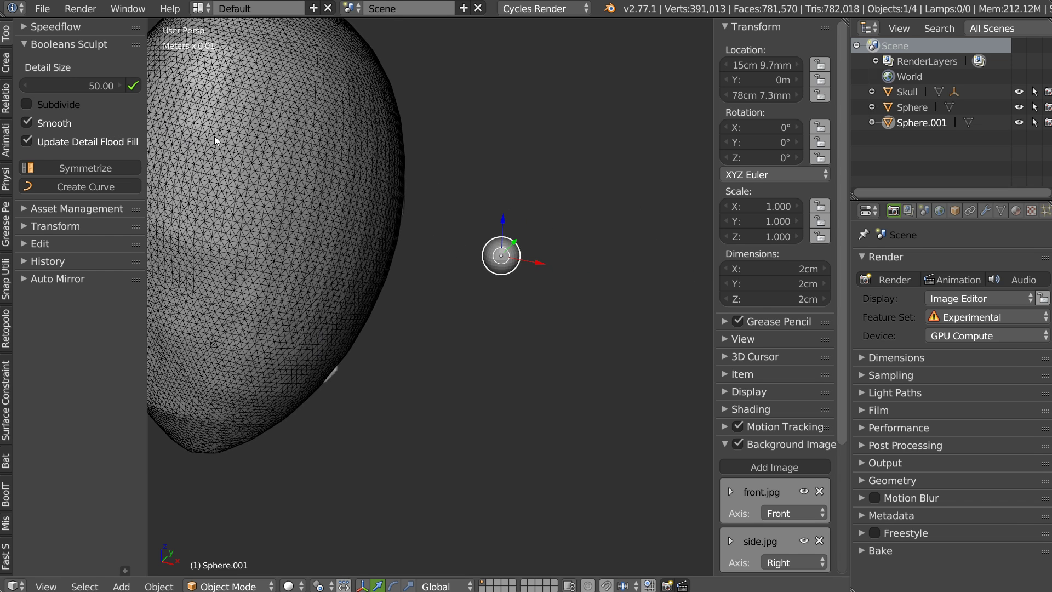
pyautogui.click(134, 86)
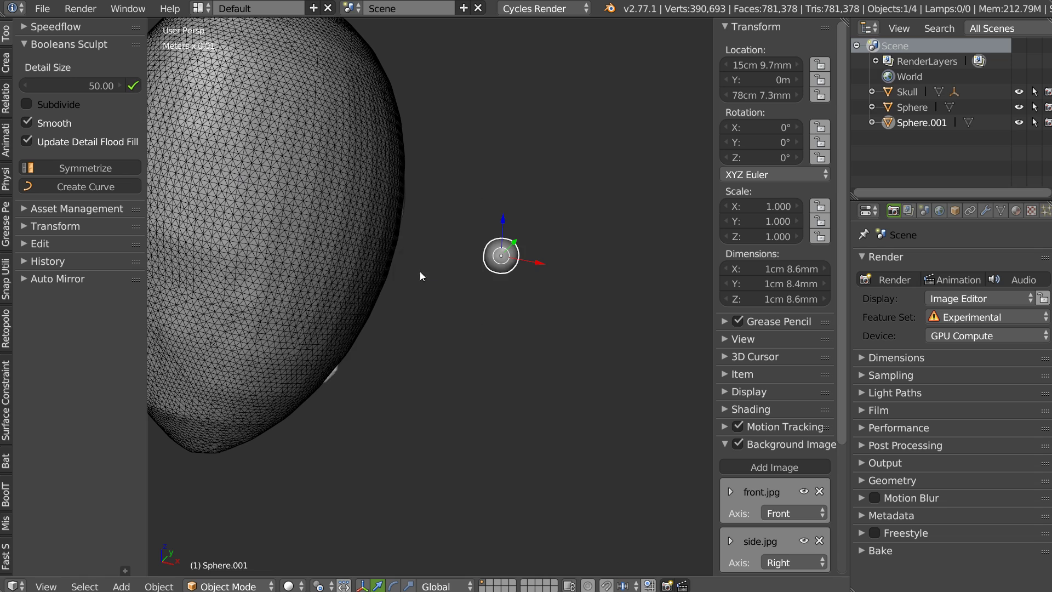
# - Scale Sphere.001 up about 7.5 times to roughly 13 cm and remesh it densely
pyautogui.scroll(3, 526, 275)
pyautogui.scroll(3, 527, 274)
pyautogui.keyDown('shift'); pyautogui.moveTo(613, 219); pyautogui.dragTo(508, 254, button='middle'); pyautogui.keyUp('shift')
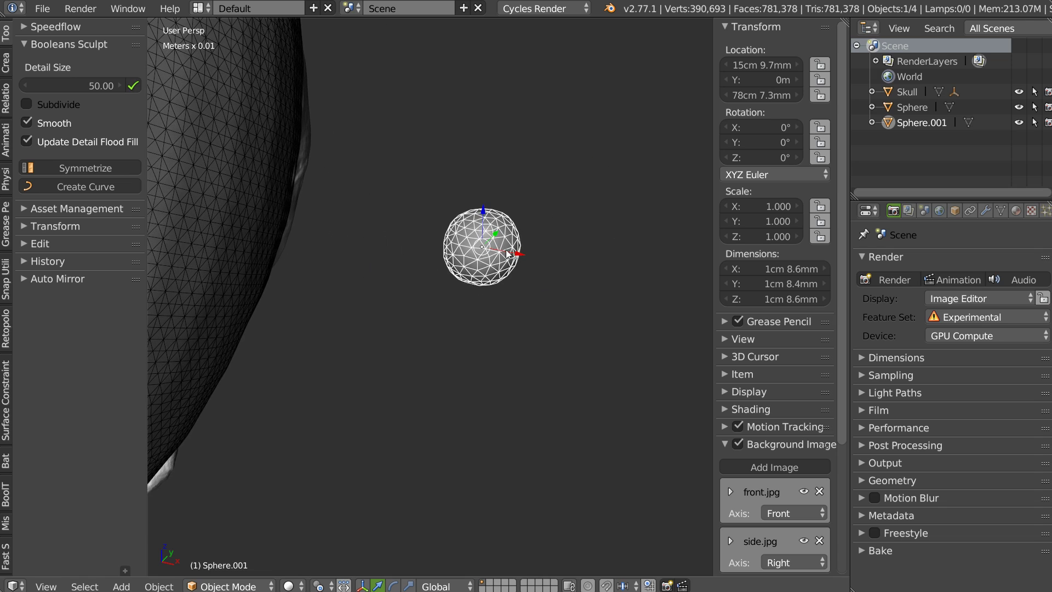
pyautogui.scroll(-4, 503, 254)
pyautogui.press('s')
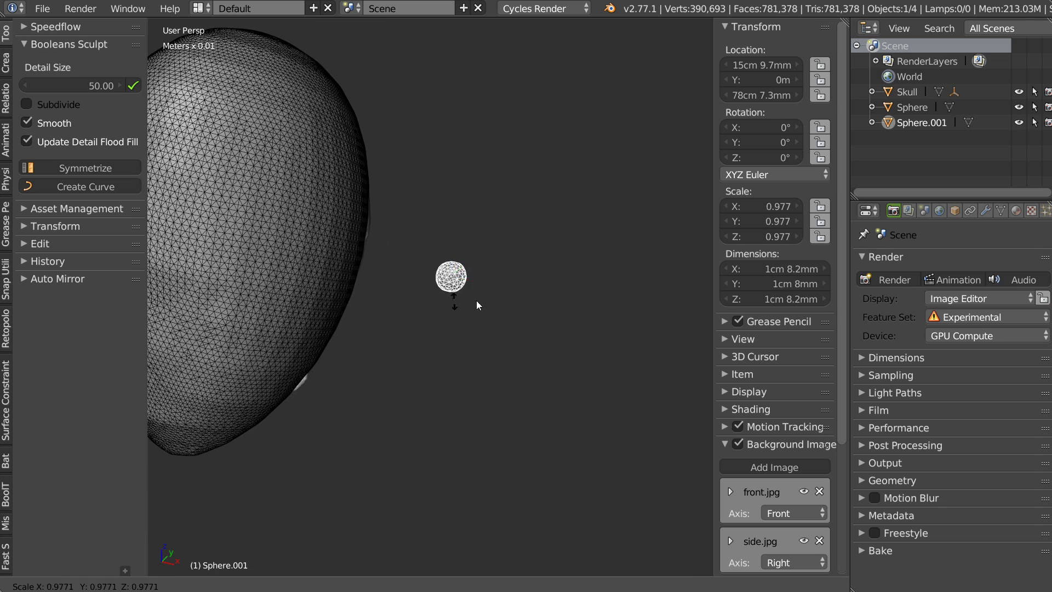
pyautogui.click(644, 305)
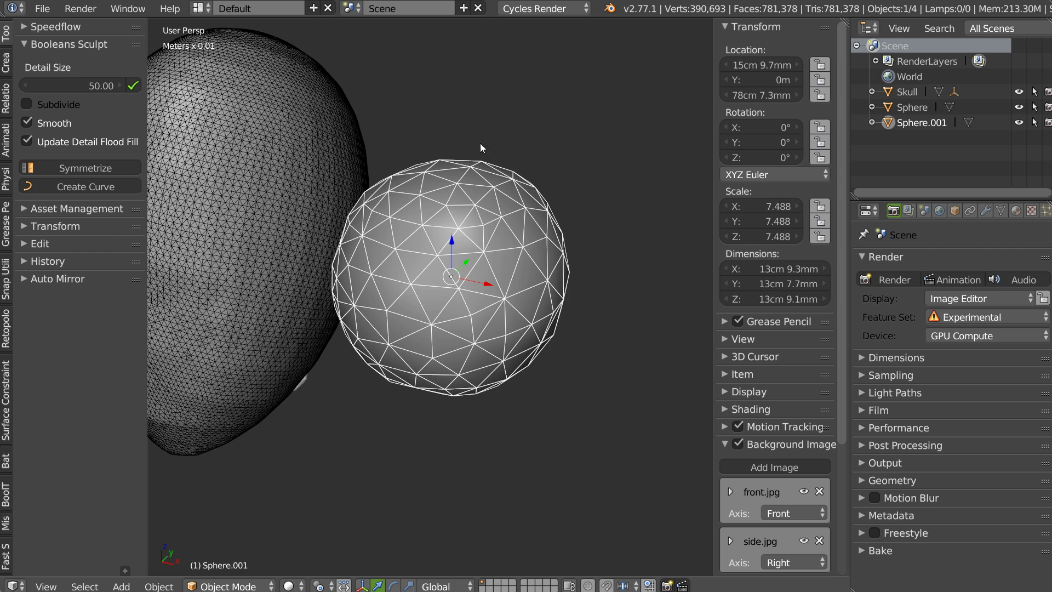
pyautogui.click(134, 86)
pyautogui.scroll(-1, 430, 251)
pyautogui.scroll(-2, 382, 221)
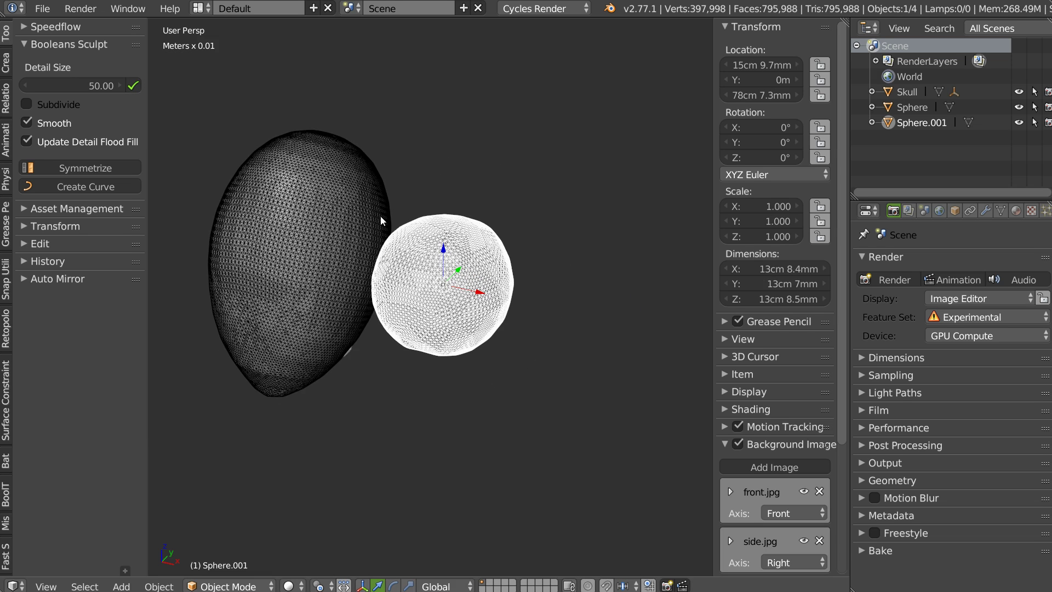
pyautogui.moveTo(463, 298)
pyautogui.mouseDown(button='middle')
pyautogui.moveTo(428, 275)
pyautogui.moveTo(399, 284)
pyautogui.moveTo(360, 223)
pyautogui.moveTo(387, 117)
pyautogui.mouseUp(button='middle')
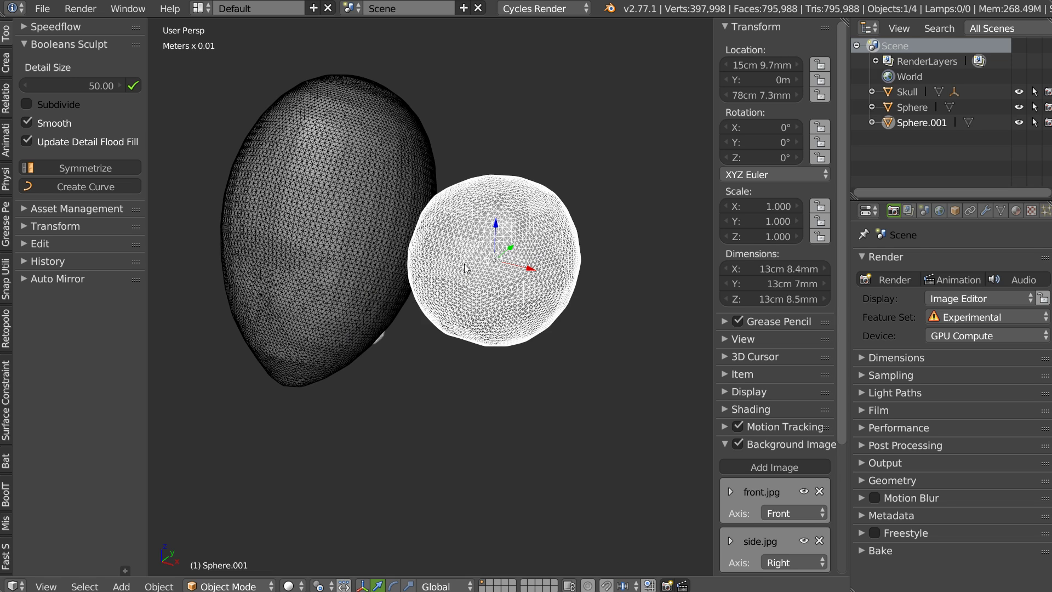
# - Inspect both objects, delete Sphere.001, and select the egg-shaped head Sphere
pyautogui.moveTo(468, 296); pyautogui.dragTo(445, 281, button='middle')
pyautogui.scroll(-2, 278, 188)
pyautogui.scroll(-2, 448, 366)
pyautogui.keyDown('shift'); pyautogui.moveTo(448, 365); pyautogui.dragTo(451, 257, button='middle'); pyautogui.keyUp('shift')
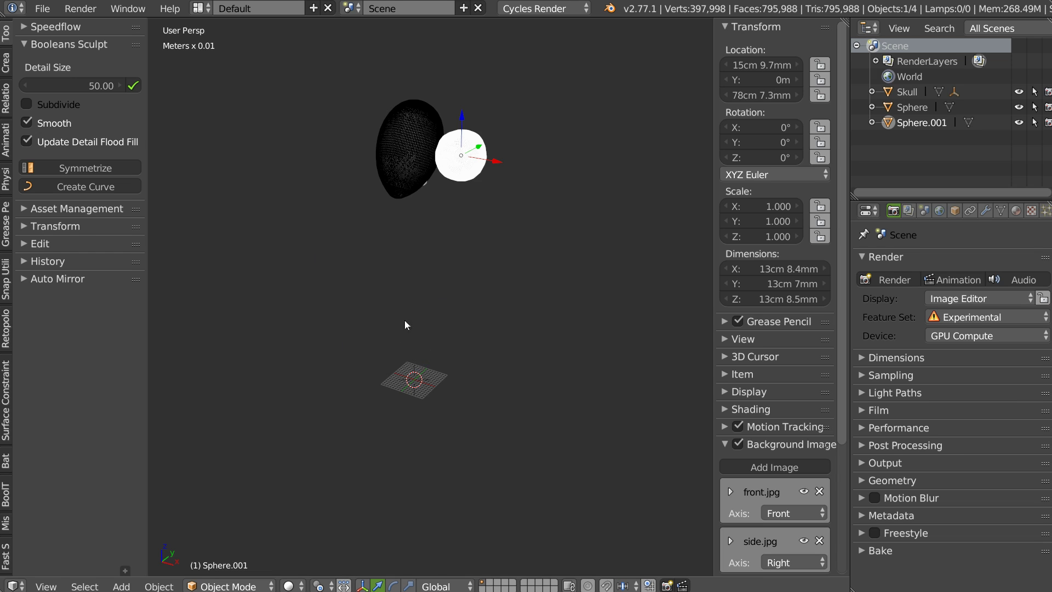
pyautogui.scroll(3, 404, 323)
pyautogui.keyDown('shift'); pyautogui.moveTo(405, 323); pyautogui.dragTo(280, 365, button='middle'); pyautogui.keyUp('shift')
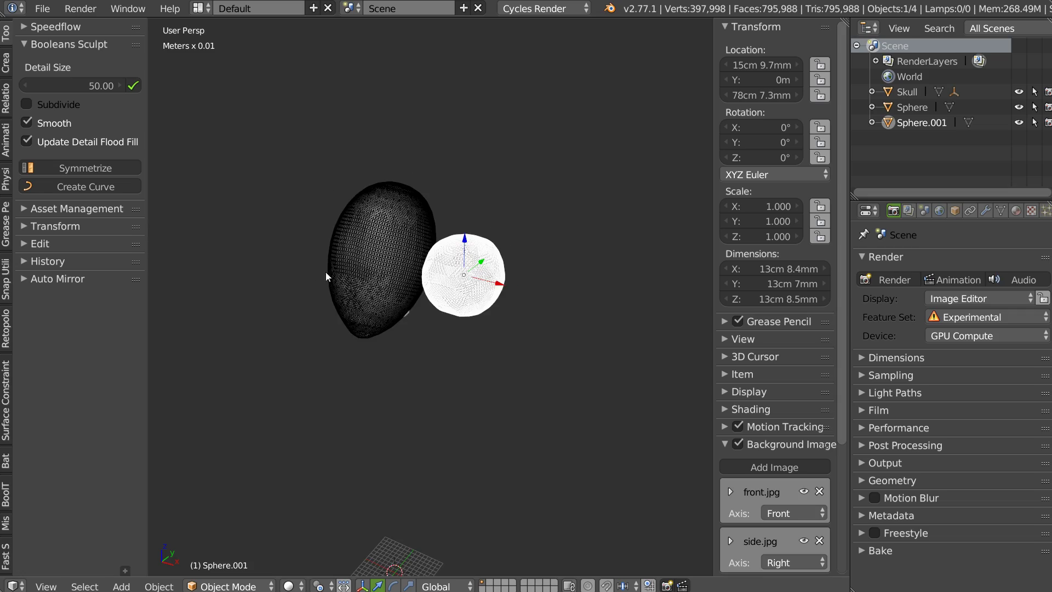
pyautogui.scroll(4, 326, 271)
pyautogui.scroll(2, 467, 253)
pyautogui.scroll(2, 388, 296)
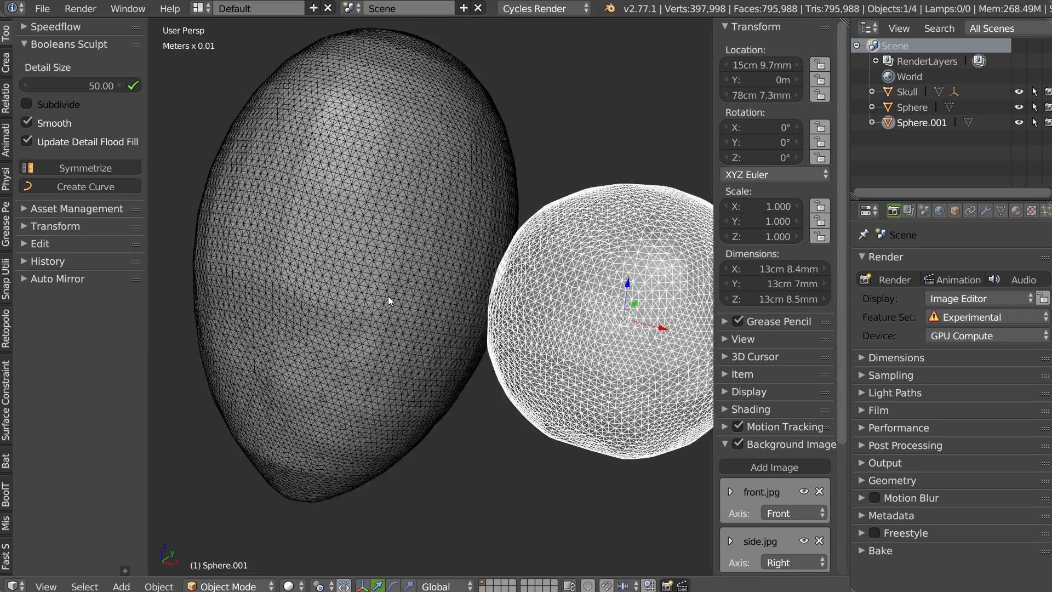
pyautogui.scroll(-3, 535, 326)
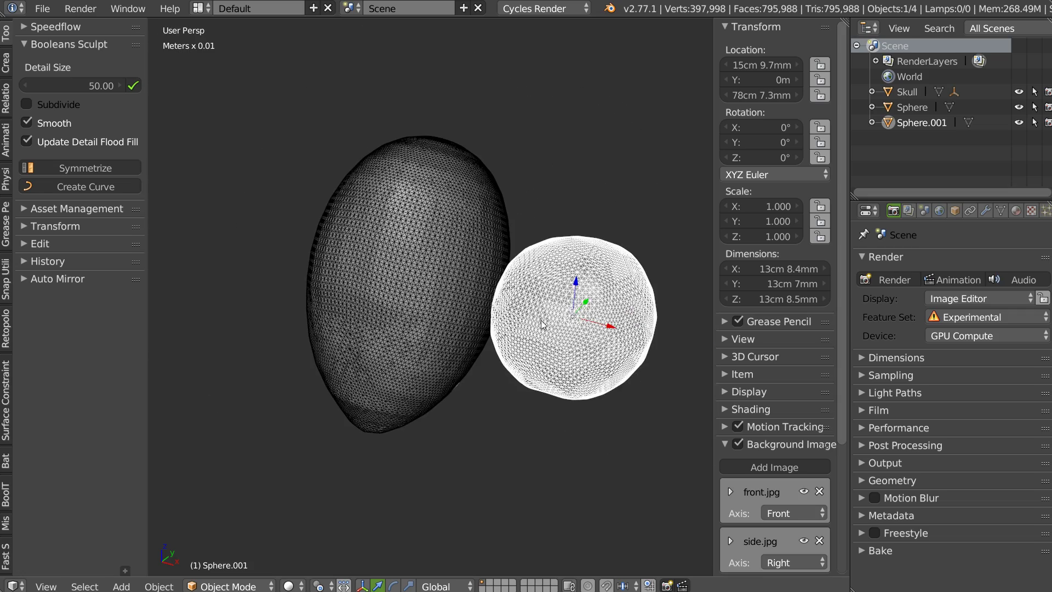
pyautogui.press('Delete')
pyautogui.rightClick(420, 328)
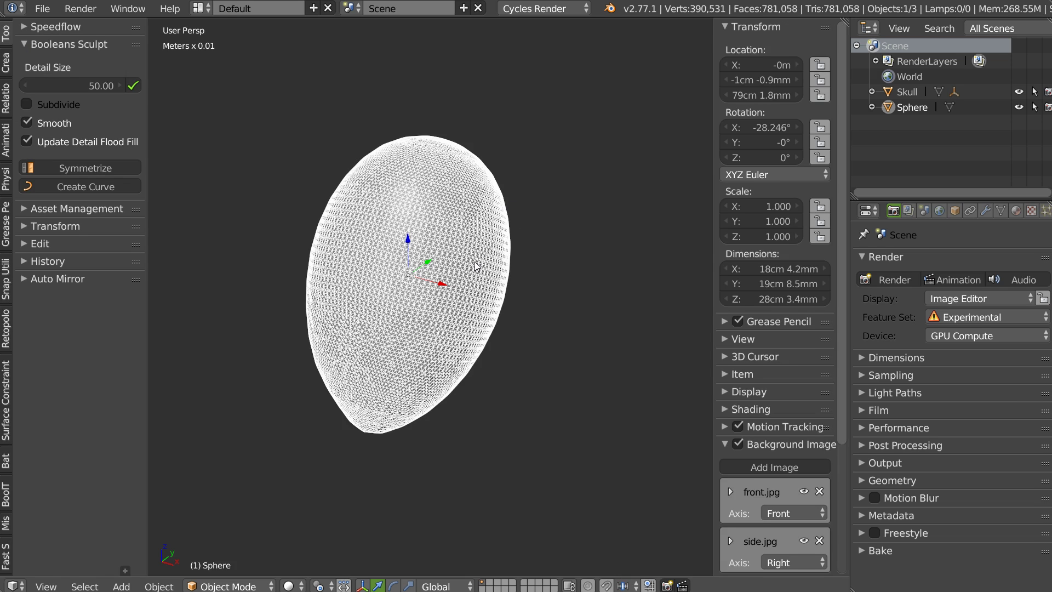
# - Remesh the egg sphere at detail size 80, then coarser at 100 (5,461 vertices)
pyautogui.click(133, 86)
pyautogui.click(65, 83)
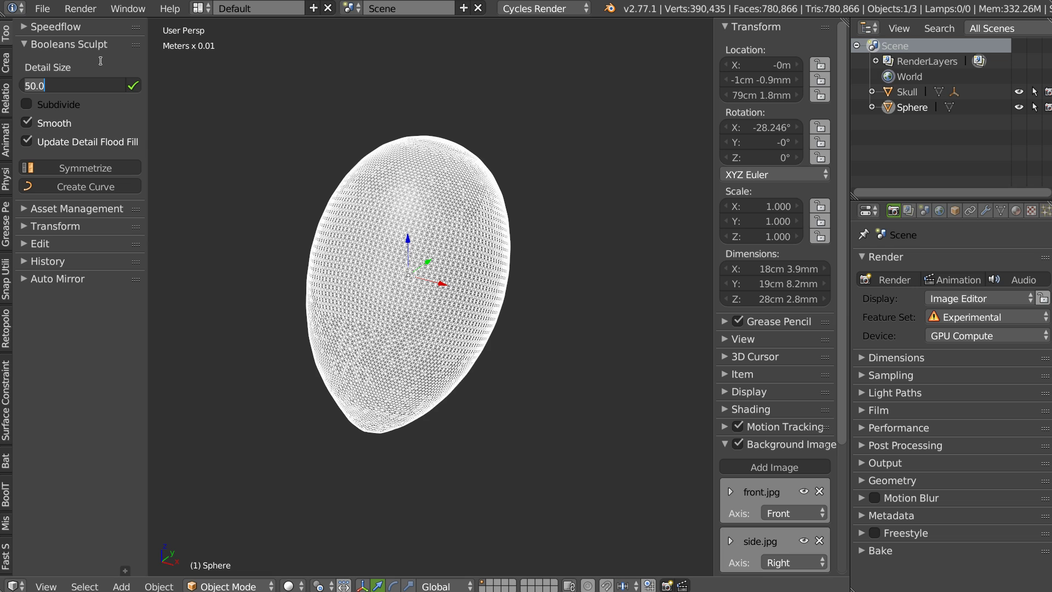
pyautogui.click(136, 87)
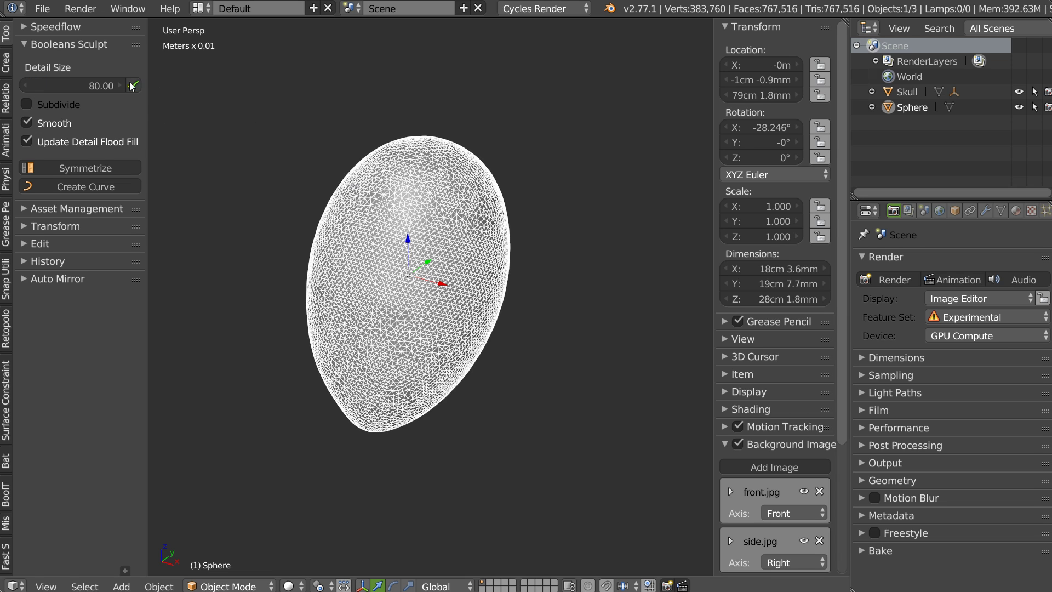
pyautogui.click(136, 86)
pyautogui.click(82, 86)
pyautogui.write('100')
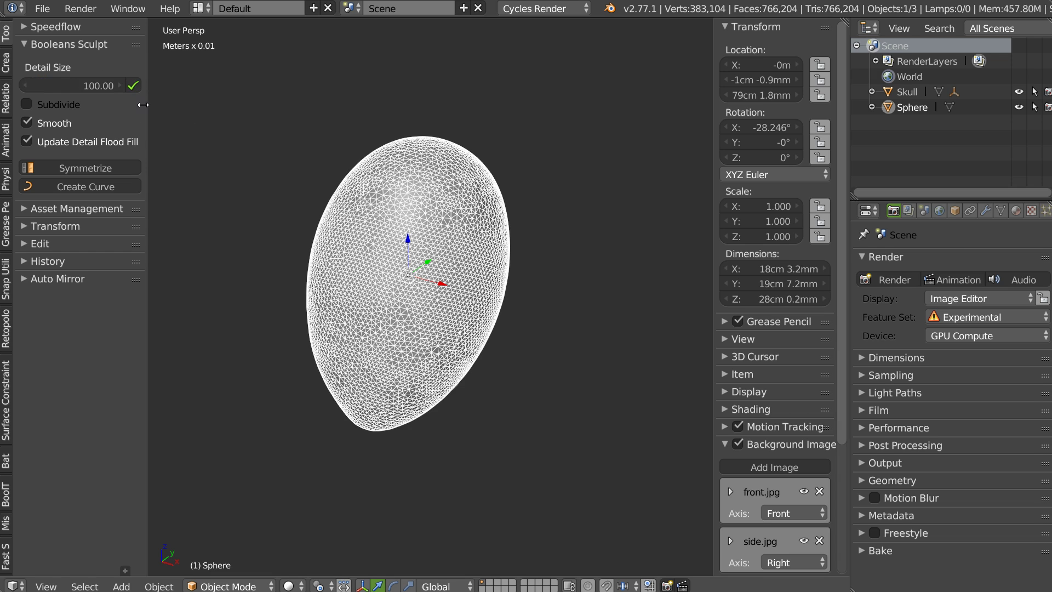
pyautogui.click(136, 86)
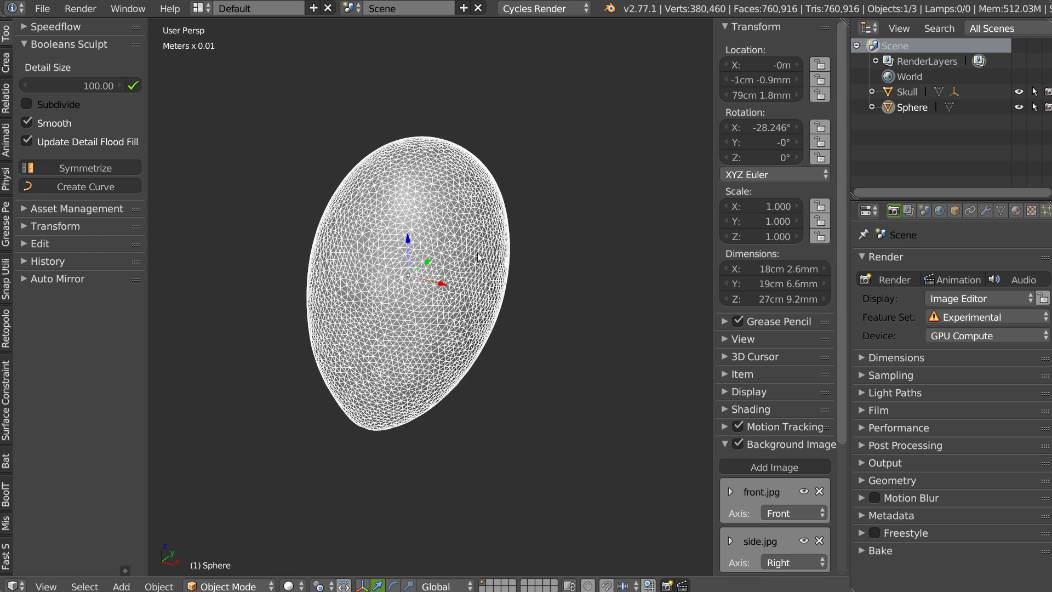
# - Switch to solid shading and orbit the egg upright
pyautogui.press('z')
pyautogui.moveTo(508, 239); pyautogui.dragTo(419, 259, button='middle')
pyautogui.press('Tab')
# - Enter Sculpt Mode and grab-pull the sphere's outline into a rough head shape
pyautogui.click(517, 210)
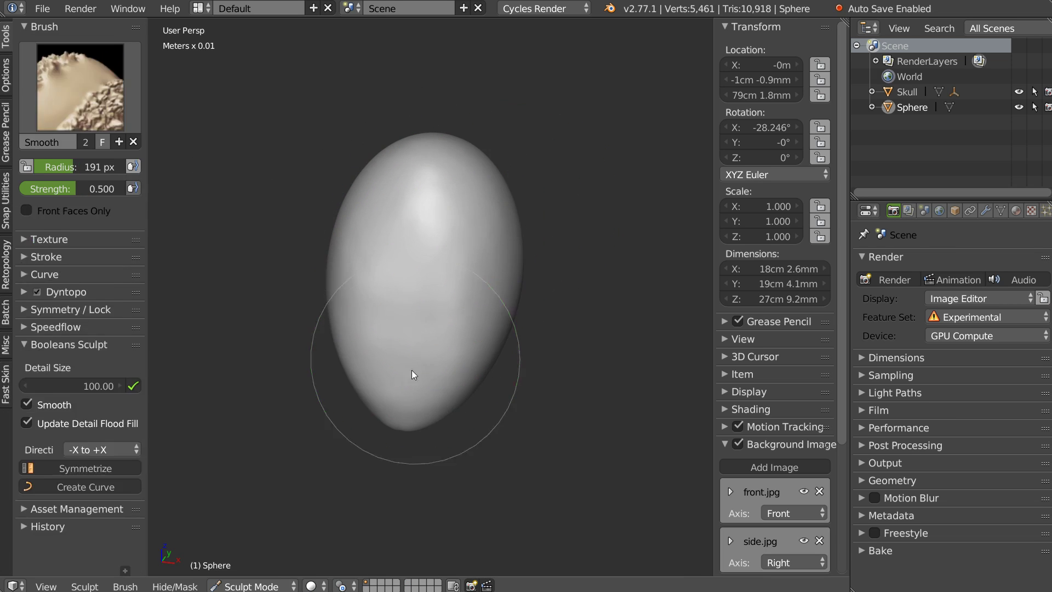
pyautogui.moveTo(472, 377)
pyautogui.mouseDown(button='middle')
pyautogui.moveTo(314, 315)
pyautogui.moveTo(393, 234)
pyautogui.moveTo(362, 233)
pyautogui.mouseUp(button='middle')
pyautogui.moveTo(370, 185)
pyautogui.mouseDown()
pyautogui.moveTo(350, 270)
pyautogui.moveTo(406, 286)
pyautogui.moveTo(463, 274)
pyautogui.mouseUp()
pyautogui.press('s')
pyautogui.press('g')
pyautogui.moveTo(458, 297)
pyautogui.mouseDown(button='middle')
pyautogui.moveTo(548, 281)
pyautogui.moveTo(510, 262)
pyautogui.moveTo(472, 181)
pyautogui.moveTo(366, 250)
pyautogui.moveTo(327, 317)
pyautogui.moveTo(421, 260)
pyautogui.mouseUp(button='middle')
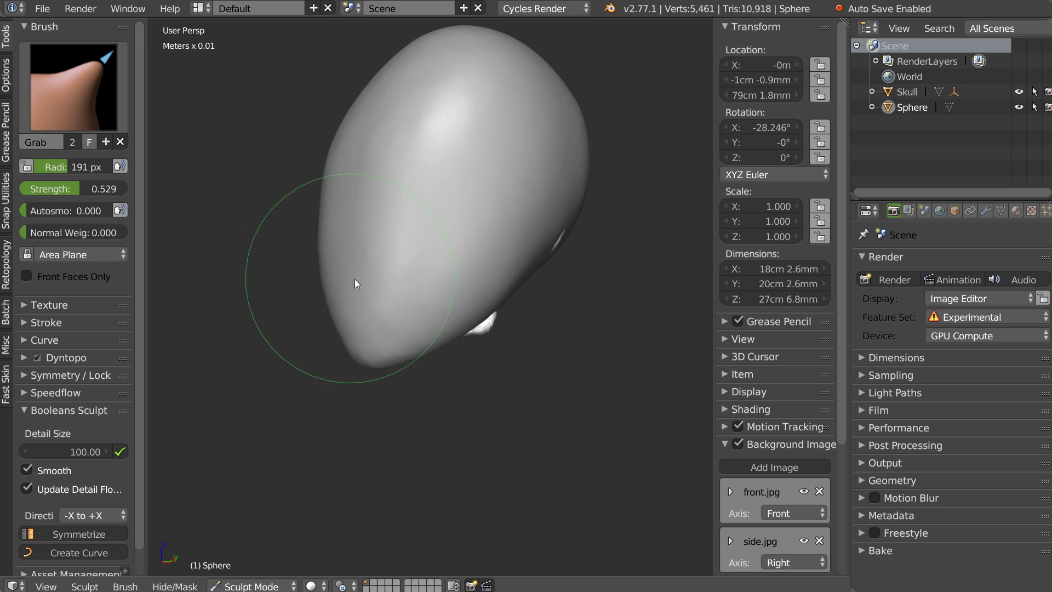
pyautogui.moveTo(355, 279); pyautogui.dragTo(343, 197, button='middle')
pyautogui.moveTo(330, 295); pyautogui.dragTo(381, 254)
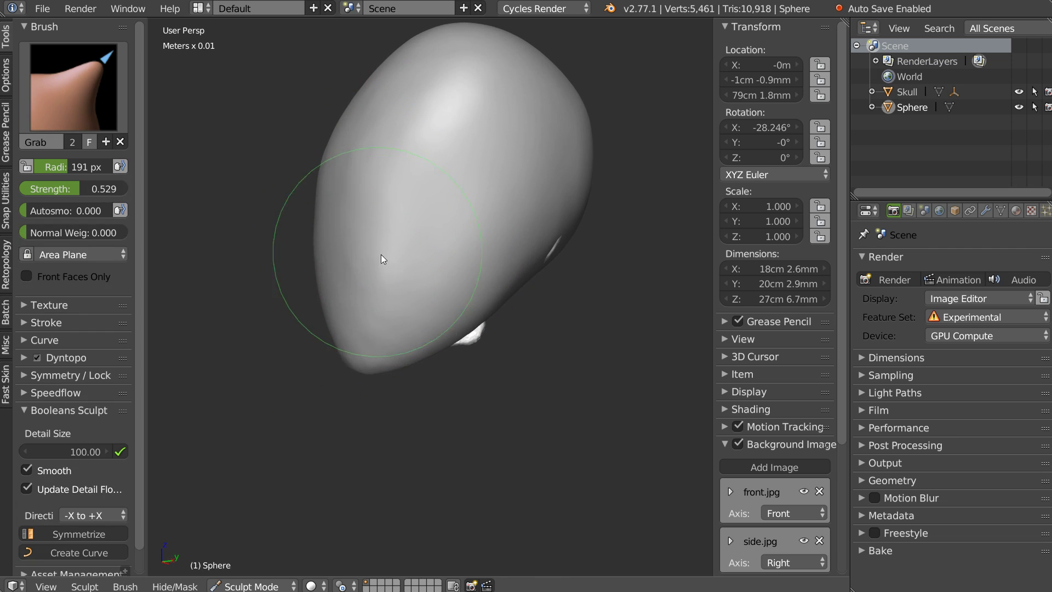
pyautogui.moveTo(382, 264); pyautogui.dragTo(455, 253, button='middle')
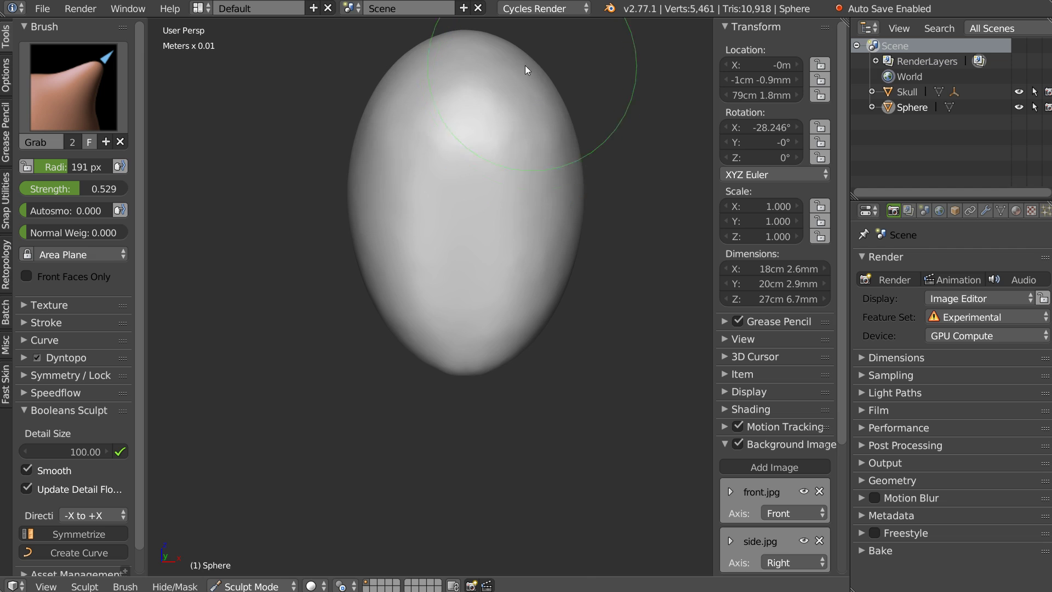
# - In front view, pull the head's top upward and bring the sides and cheek toward the ears
pyautogui.press('KP_1')
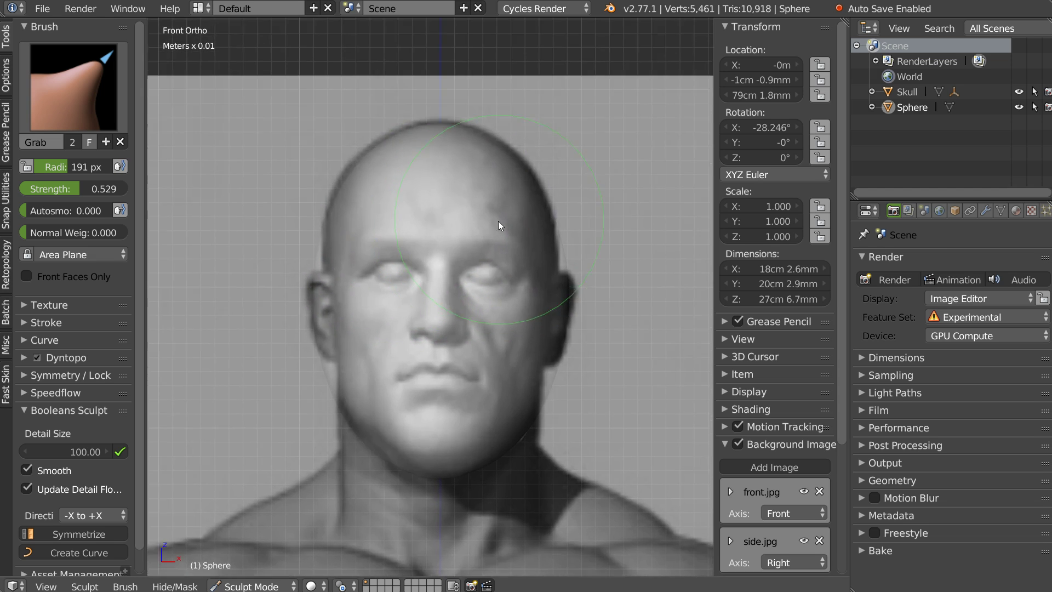
pyautogui.scroll(2, 342, 202)
pyautogui.moveTo(362, 190); pyautogui.dragTo(420, 117)
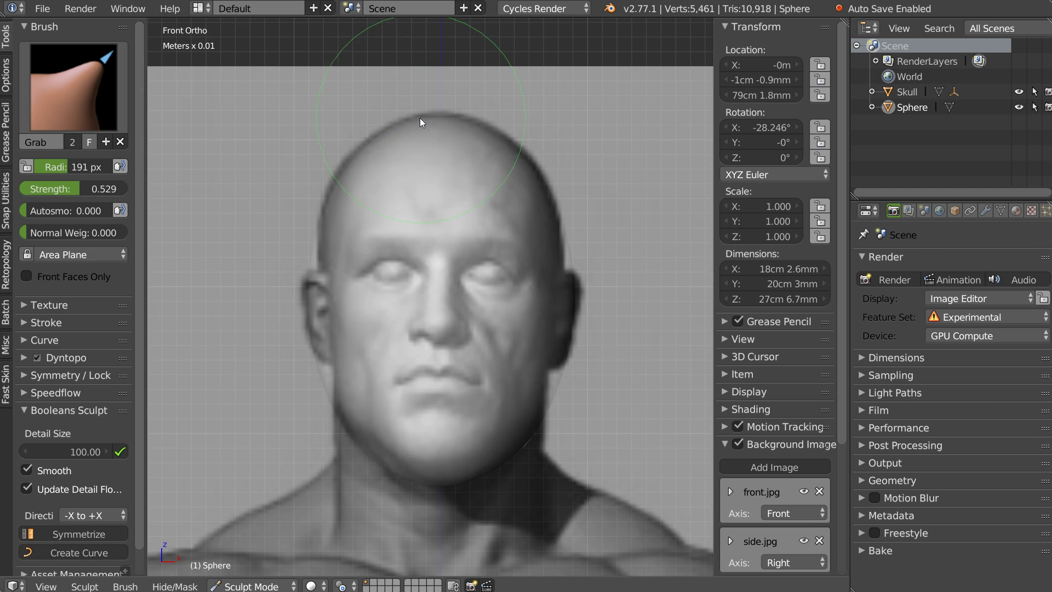
pyautogui.moveTo(313, 353); pyautogui.dragTo(323, 295)
pyautogui.moveTo(565, 314); pyautogui.dragTo(550, 371)
pyautogui.moveTo(554, 333)
pyautogui.mouseDown(button='middle')
pyautogui.moveTo(444, 360)
pyautogui.moveTo(431, 342)
pyautogui.moveTo(356, 321)
pyautogui.moveTo(382, 278)
pyautogui.mouseUp(button='middle')
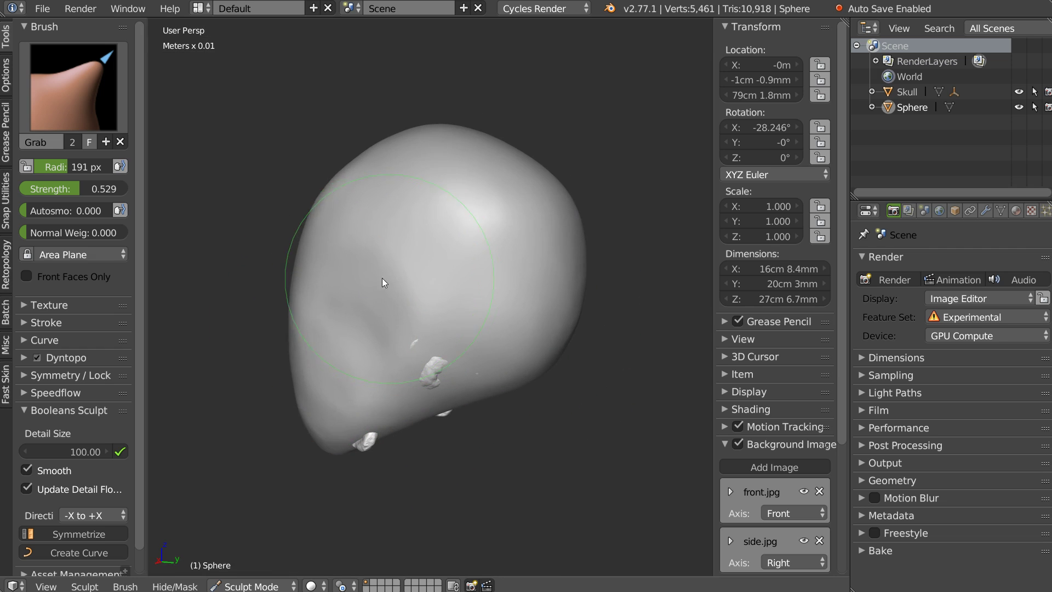
# - Smooth the bumps on both sides of the head and nudge its height
pyautogui.keyDown('shift'); pyautogui.moveTo(329, 336); pyautogui.dragTo(427, 251); pyautogui.keyUp('shift')
pyautogui.moveTo(428, 251)
pyautogui.mouseDown(button='middle')
pyautogui.moveTo(469, 302)
pyautogui.moveTo(586, 343)
pyautogui.moveTo(538, 285)
pyautogui.mouseUp(button='middle')
pyautogui.moveTo(538, 286)
pyautogui.keyDown('shift'); pyautogui.mouseDown()
pyautogui.moveTo(532, 211)
pyautogui.moveTo(498, 227)
pyautogui.mouseUp(); pyautogui.keyUp('shift')
pyautogui.moveTo(498, 227)
pyautogui.mouseDown(button='middle')
pyautogui.moveTo(667, 251)
pyautogui.moveTo(435, 210)
pyautogui.mouseUp(button='middle')
pyautogui.keyDown('shift'); pyautogui.moveTo(435, 210); pyautogui.dragTo(338, 153); pyautogui.keyUp('shift')
pyautogui.moveTo(338, 153)
pyautogui.mouseDown(button='middle')
pyautogui.moveTo(351, 222)
pyautogui.moveTo(539, 279)
pyautogui.mouseUp(button='middle')
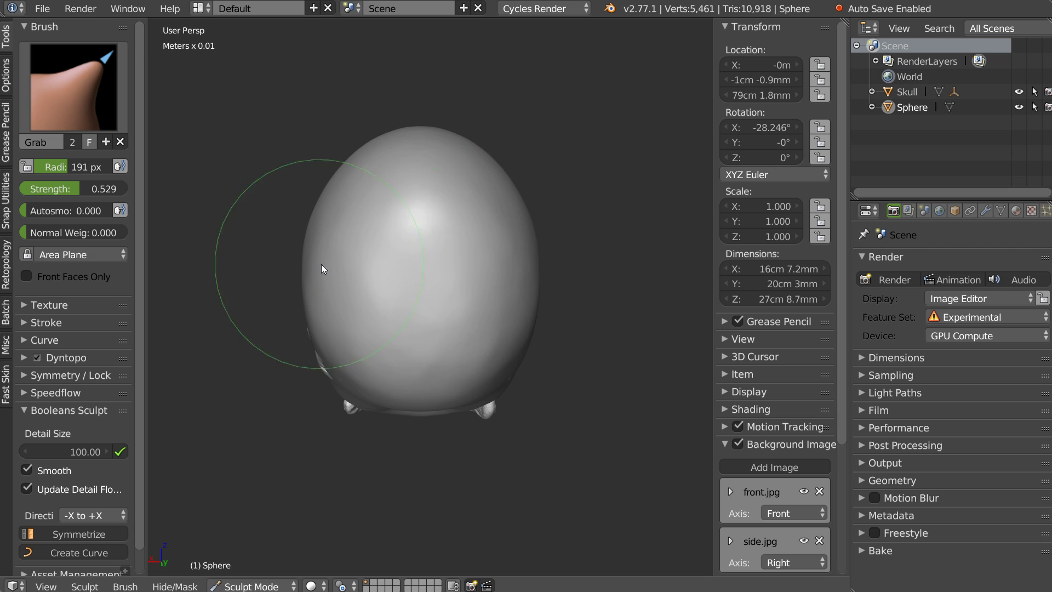
# - Set the brush radius to 257 px and make the head more upright and narrower
pyautogui.press('f')
pyautogui.click(422, 280)
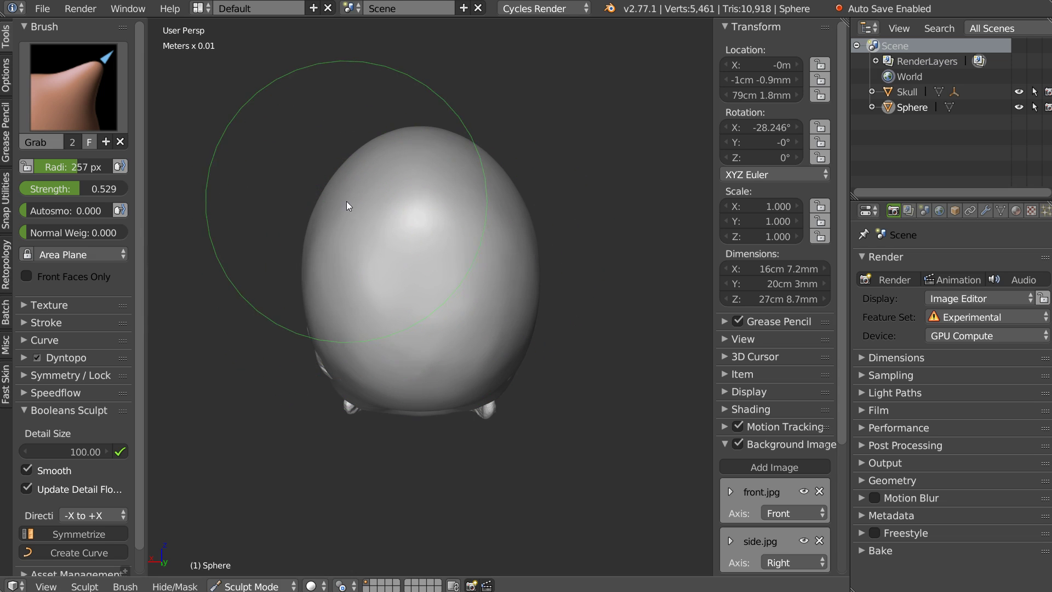
pyautogui.moveTo(332, 316)
pyautogui.mouseDown(button='middle')
pyautogui.moveTo(475, 312)
pyautogui.moveTo(552, 259)
pyautogui.mouseUp(button='middle')
pyautogui.moveTo(548, 214)
pyautogui.mouseDown(button='middle')
pyautogui.moveTo(634, 218)
pyautogui.moveTo(376, 217)
pyautogui.mouseUp(button='middle')
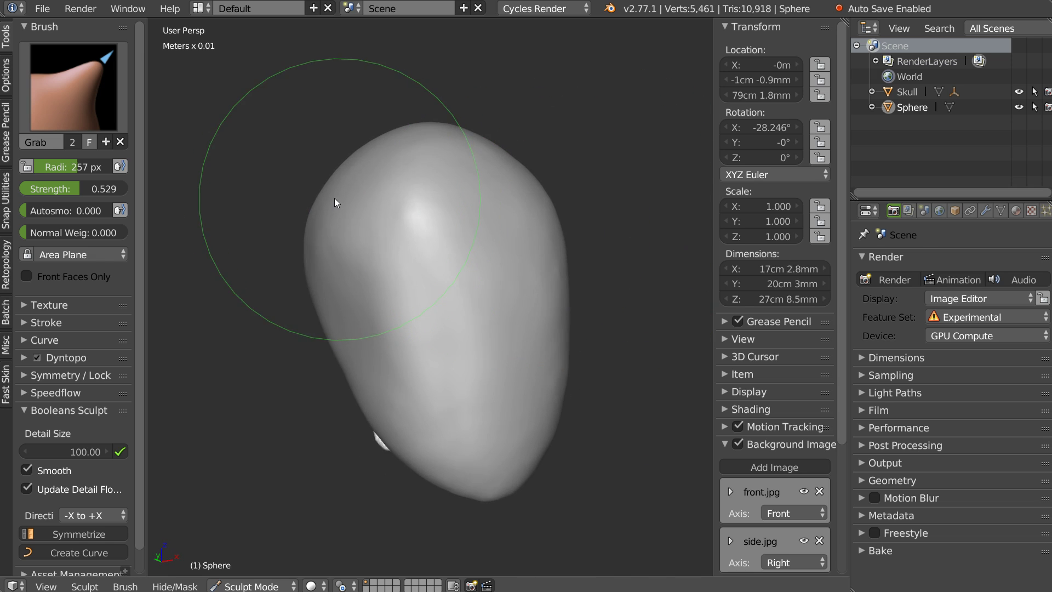
pyautogui.moveTo(339, 253)
pyautogui.mouseDown()
pyautogui.moveTo(340, 231)
pyautogui.moveTo(368, 303)
pyautogui.mouseUp()
pyautogui.moveTo(368, 303)
pyautogui.mouseDown(button='middle')
pyautogui.moveTo(471, 277)
pyautogui.moveTo(520, 289)
pyautogui.mouseUp(button='middle')
pyautogui.scroll(-3, 547, 251)
pyautogui.moveTo(547, 252)
pyautogui.mouseDown(button='middle')
pyautogui.moveTo(428, 283)
pyautogui.moveTo(482, 329)
pyautogui.mouseUp(button='middle')
pyautogui.scroll(3, 442, 270)
pyautogui.scroll(-3, 441, 271)
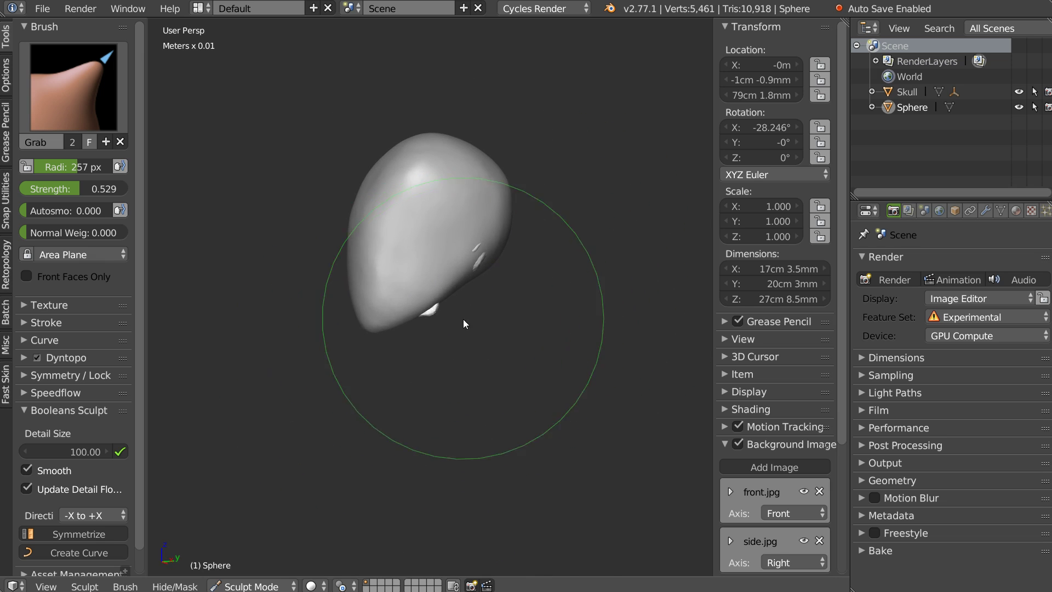
# - Return to Object Mode in Front Ortho view over the reference head
pyautogui.hotkey('ctrl', 'Tab')
pyautogui.press('KP_5')
pyautogui.press('KP_1')
# - Push the head's right edge slightly inward in Sculpt Mode, then return to Object Mode
pyautogui.keyDown('shift'); pyautogui.moveTo(421, 339); pyautogui.dragTo(490, 258, button='middle'); pyautogui.keyUp('shift')
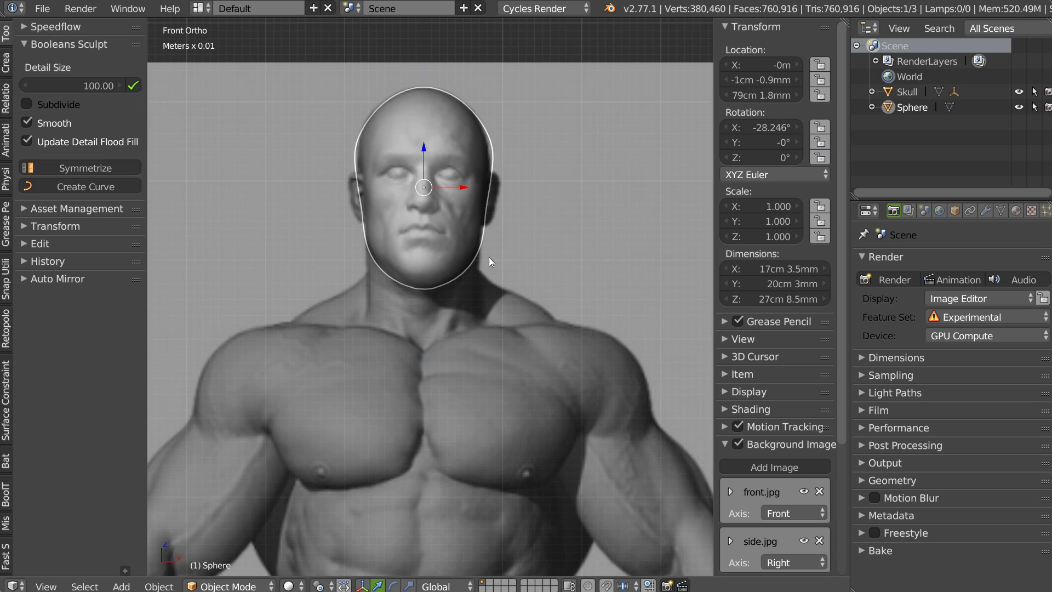
pyautogui.scroll(2, 477, 173)
pyautogui.keyDown('shift'); pyautogui.moveTo(477, 173); pyautogui.dragTo(434, 279, button='middle'); pyautogui.keyUp('shift')
pyautogui.hotkey('ctrl', 'Tab')
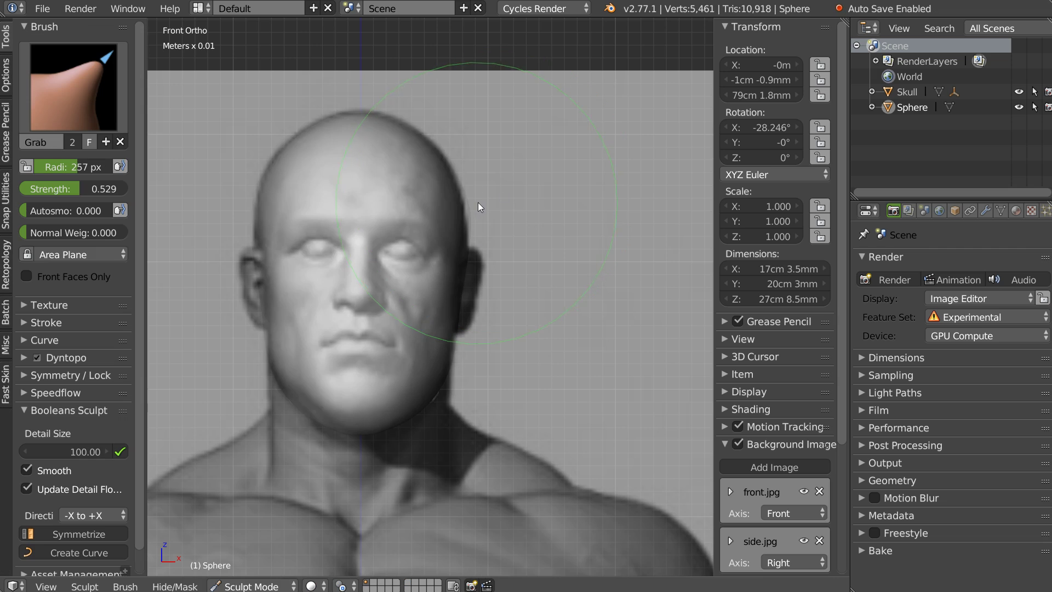
pyautogui.moveTo(464, 209); pyautogui.dragTo(465, 211)
pyautogui.hotkey('ctrl', 'Tab')
# - Add a new UV sphere and move it vertically to the reference torso's navel
pyautogui.scroll(-2, 446, 174)
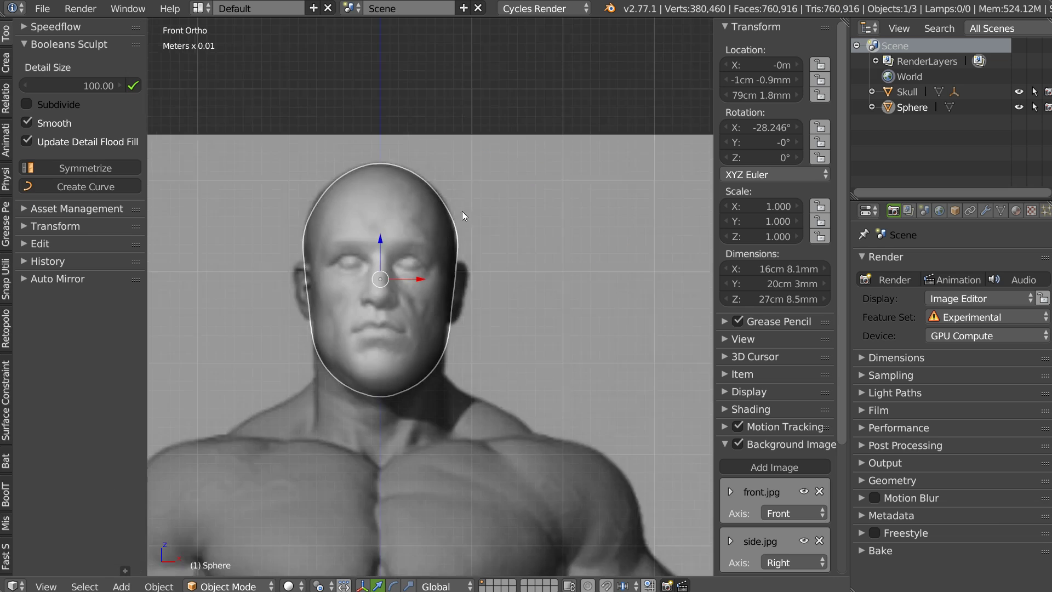
pyautogui.scroll(-2, 462, 211)
pyautogui.keyDown('shift'); pyautogui.moveTo(432, 250); pyautogui.dragTo(362, 330, button='middle'); pyautogui.keyUp('shift')
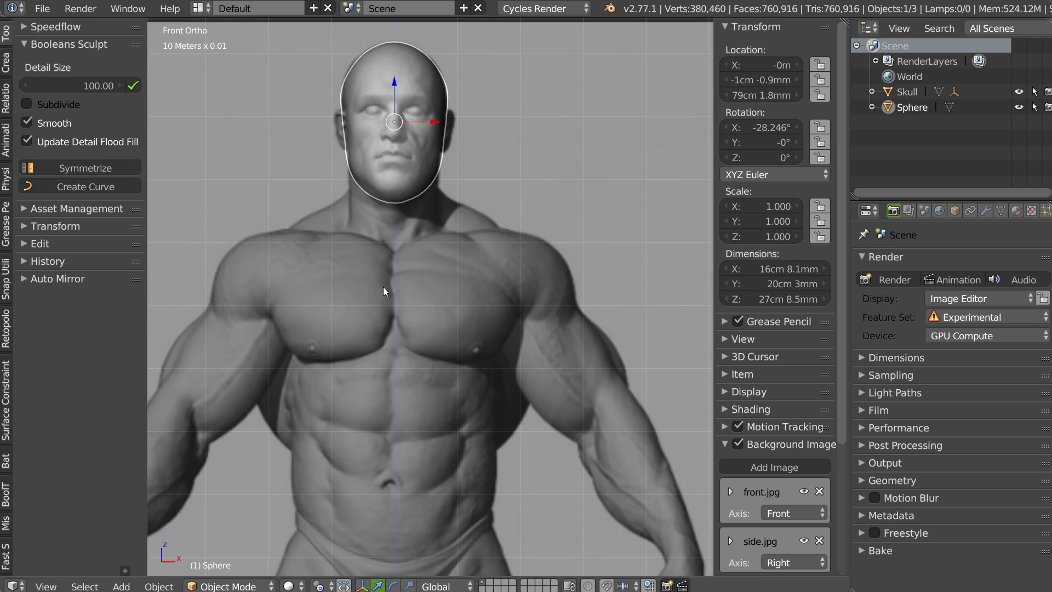
pyautogui.keyDown('shift'); pyautogui.moveTo(384, 287); pyautogui.dragTo(386, 181, button='middle'); pyautogui.keyUp('shift')
pyautogui.keyDown('shift'); pyautogui.moveTo(378, 427); pyautogui.dragTo(422, 287, button='middle'); pyautogui.keyUp('shift')
pyautogui.rightClick(422, 304)
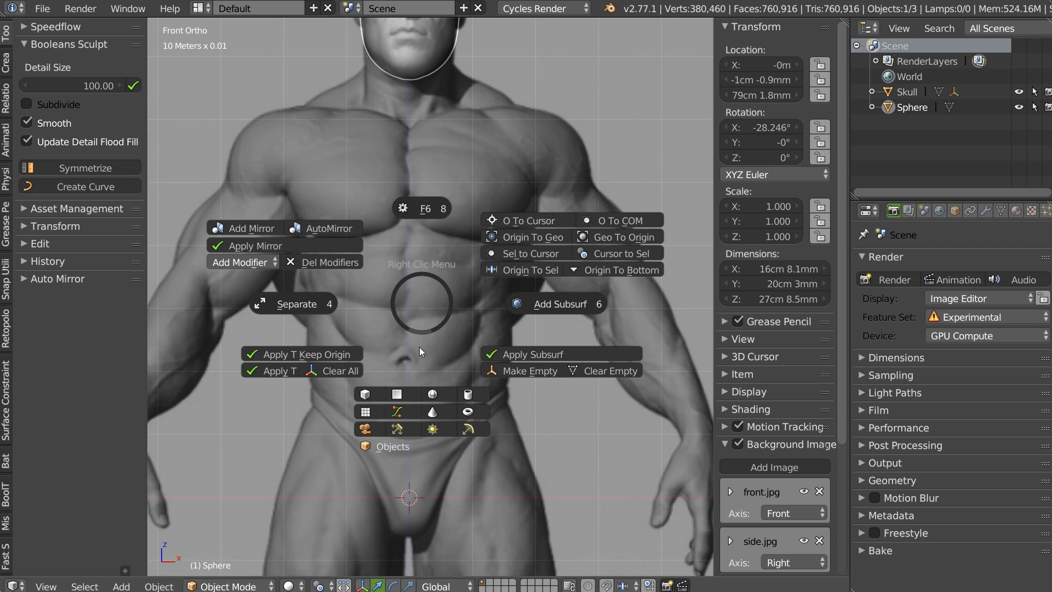
pyautogui.click(436, 393)
pyautogui.press('g')
pyautogui.press('z')
pyautogui.click(417, 296)
# - Scale the new sphere up and widen it along the X axis
pyautogui.press('s')
pyautogui.click(603, 321)
pyautogui.press('s')
pyautogui.click(580, 322)
pyautogui.press('s')
pyautogui.press('x')
pyautogui.click(596, 319)
# - Stretch the sphere along Z into a tall oval with Z scale 23.950
pyautogui.press('s')
pyautogui.press('z')
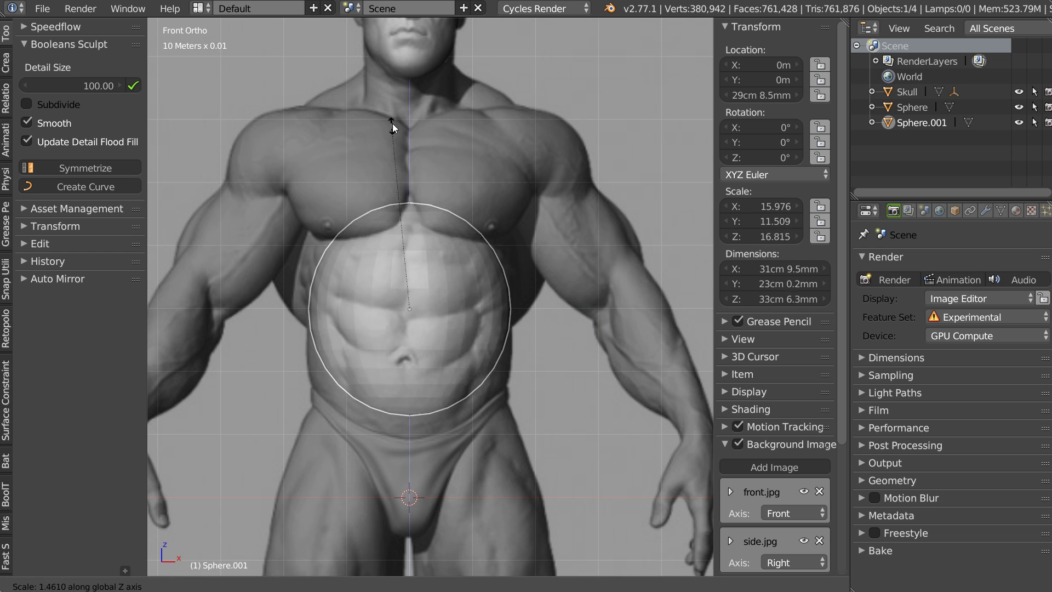
pyautogui.click(418, 66)
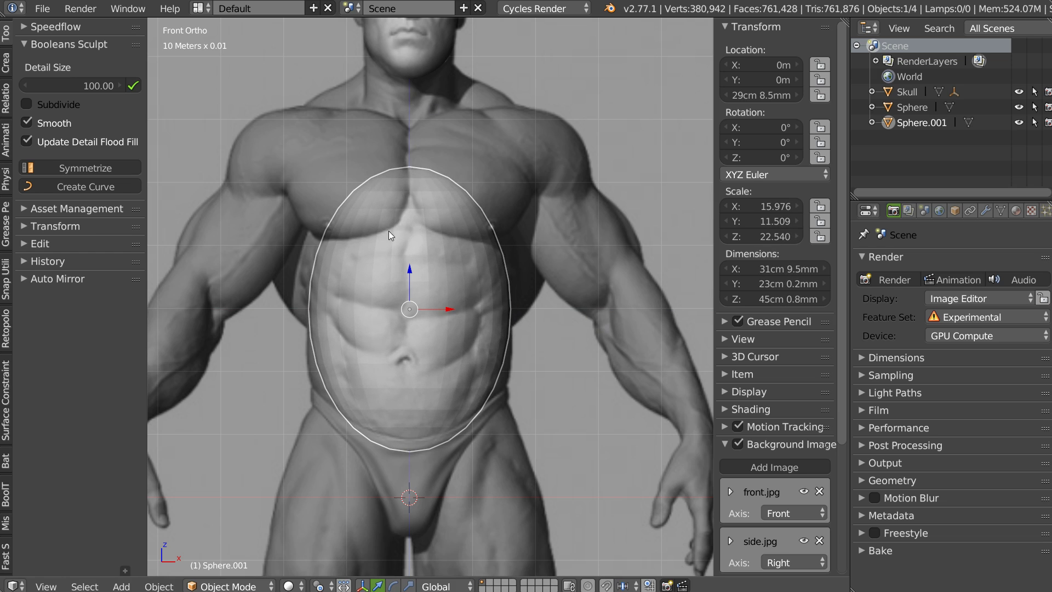
pyautogui.press('s')
pyautogui.press('z')
pyautogui.click(425, 164)
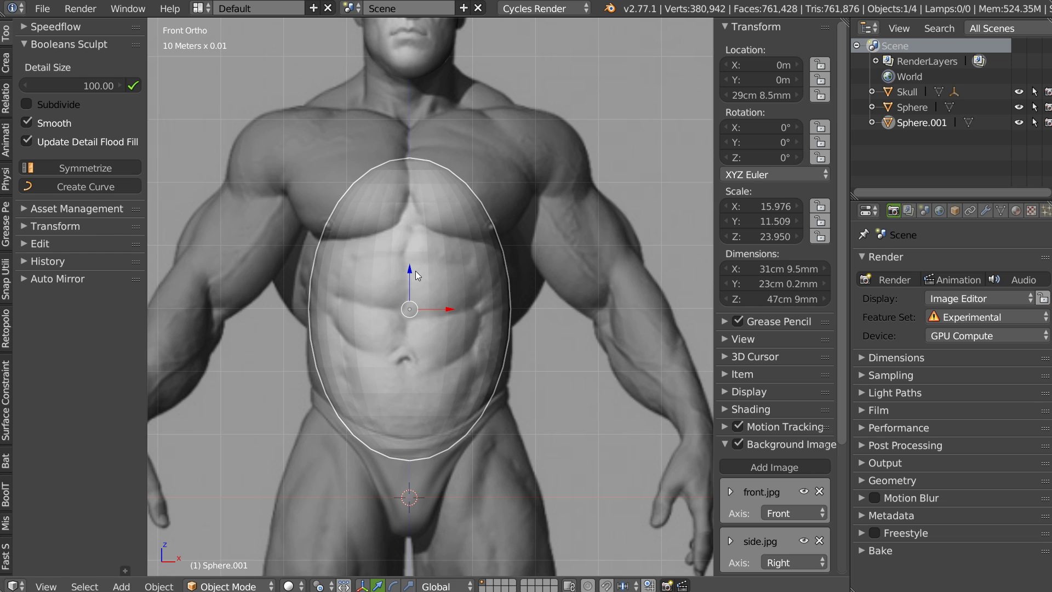
pyautogui.hotkey('ctrl', 'Tab')
# - Grab the oval to fit the front torso outline and enable Dyntopo
pyautogui.moveTo(495, 206)
pyautogui.mouseDown()
pyautogui.moveTo(474, 199)
pyautogui.moveTo(487, 195)
pyautogui.moveTo(510, 226)
pyautogui.mouseUp()
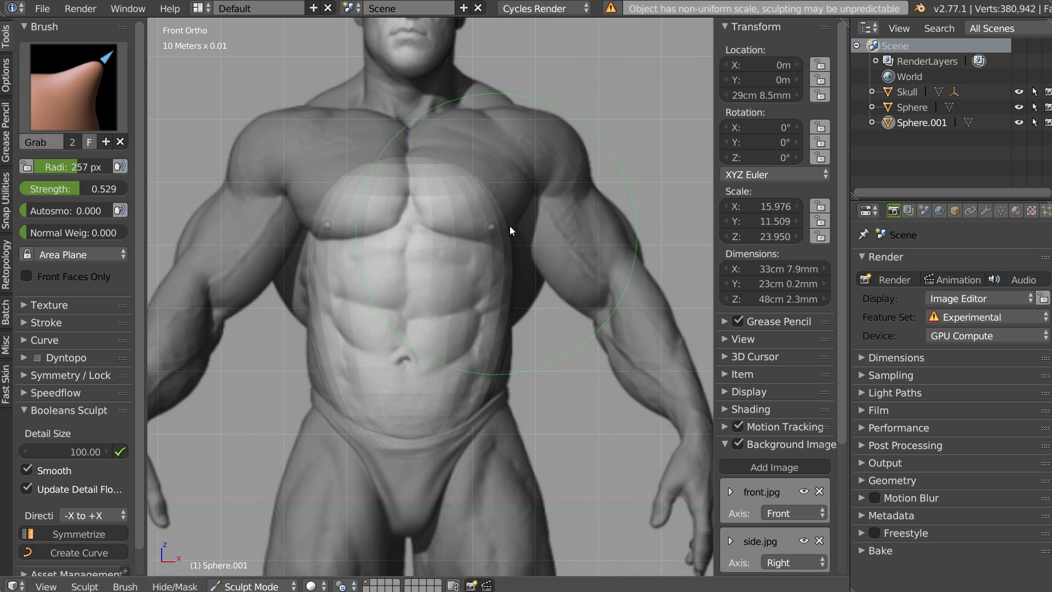
pyautogui.moveTo(516, 297)
pyautogui.mouseDown()
pyautogui.moveTo(484, 421)
pyautogui.moveTo(495, 422)
pyautogui.moveTo(489, 403)
pyautogui.mouseUp()
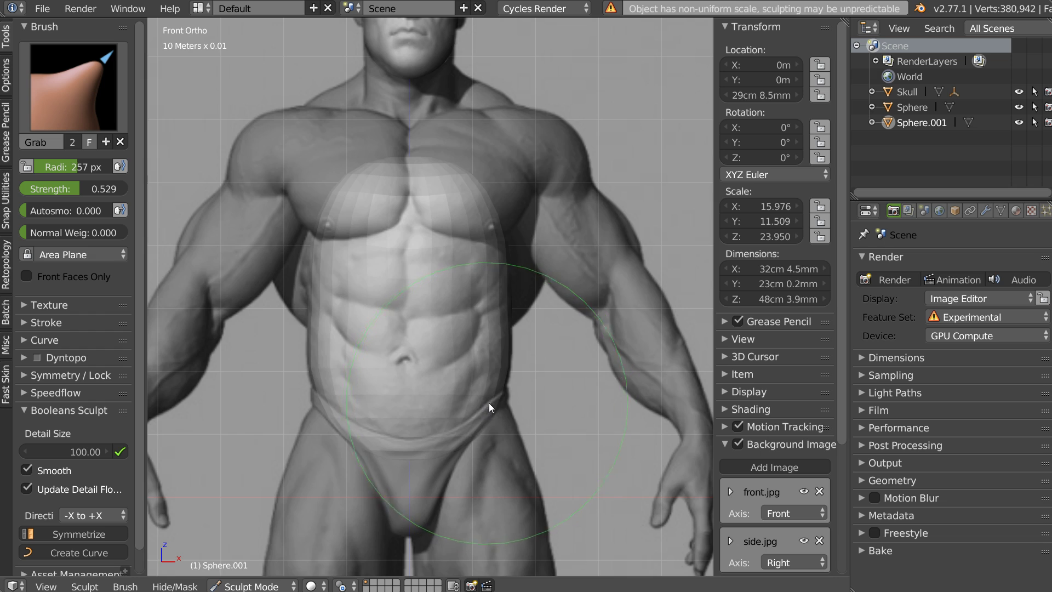
pyautogui.press('KP_3')
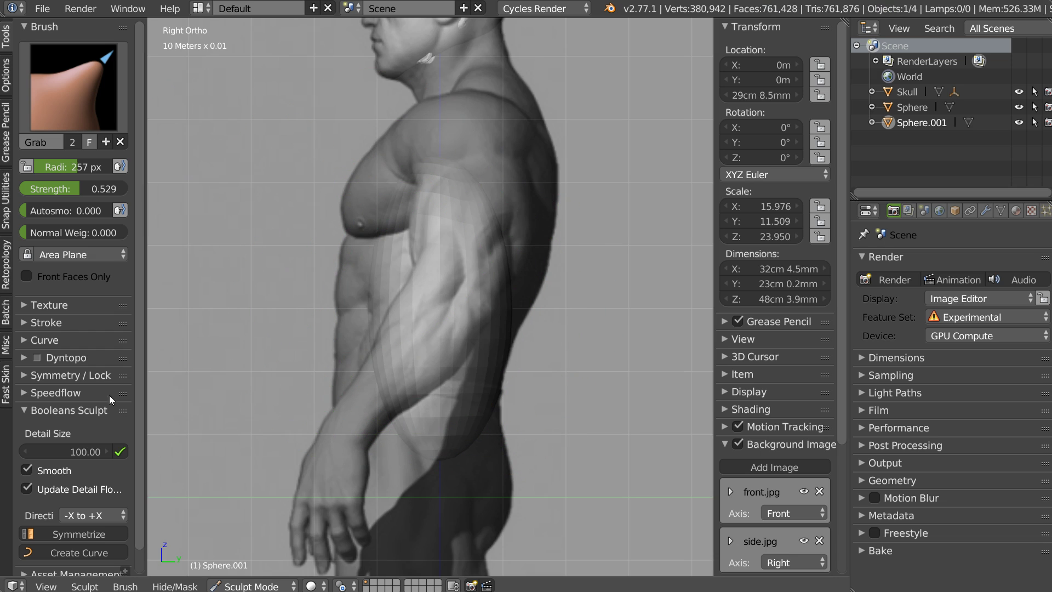
pyautogui.click(122, 452)
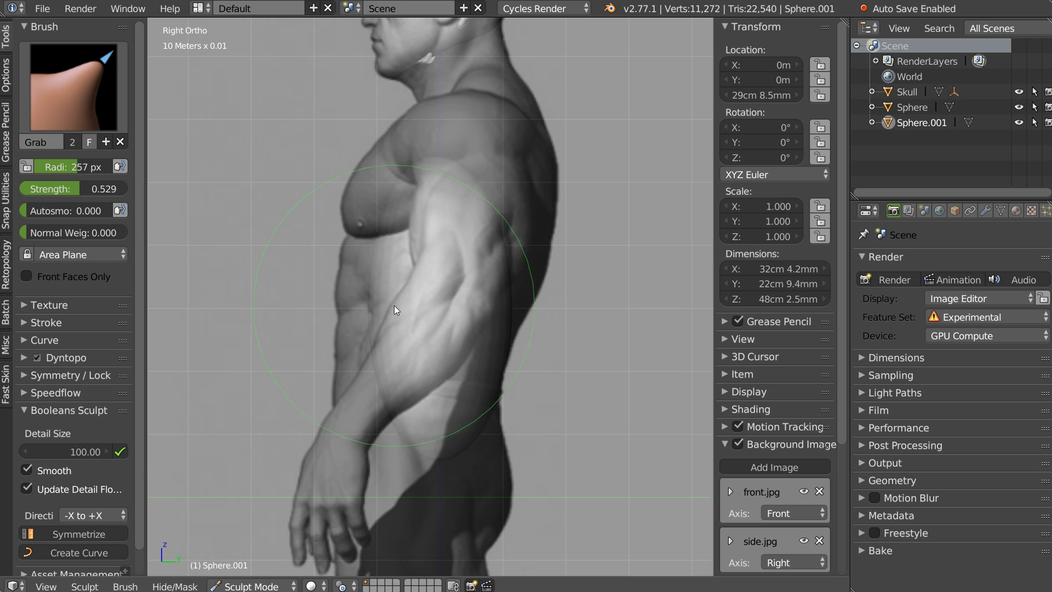
# - Smooth the faceted blob into a rounder capsule
pyautogui.moveTo(393, 305); pyautogui.dragTo(417, 319, button='middle')
pyautogui.keyDown('shift'); pyautogui.moveTo(377, 360); pyautogui.dragTo(484, 216); pyautogui.keyUp('shift')
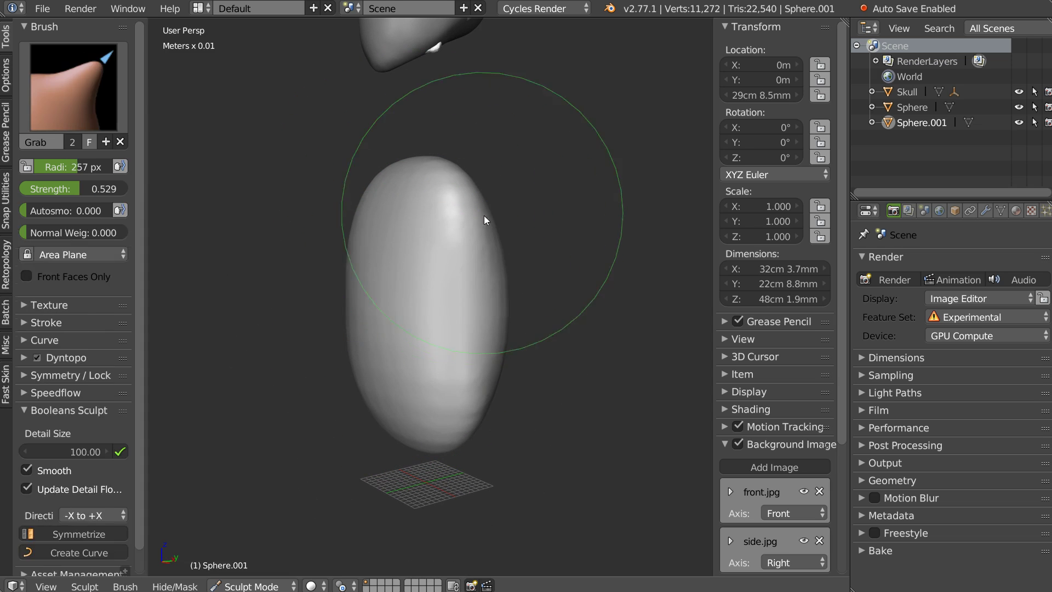
pyautogui.moveTo(430, 330)
pyautogui.keyDown('shift'); pyautogui.mouseDown()
pyautogui.moveTo(401, 358)
pyautogui.moveTo(480, 395)
pyautogui.mouseUp(); pyautogui.keyUp('shift')
pyautogui.moveTo(479, 395); pyautogui.dragTo(450, 312, button='middle')
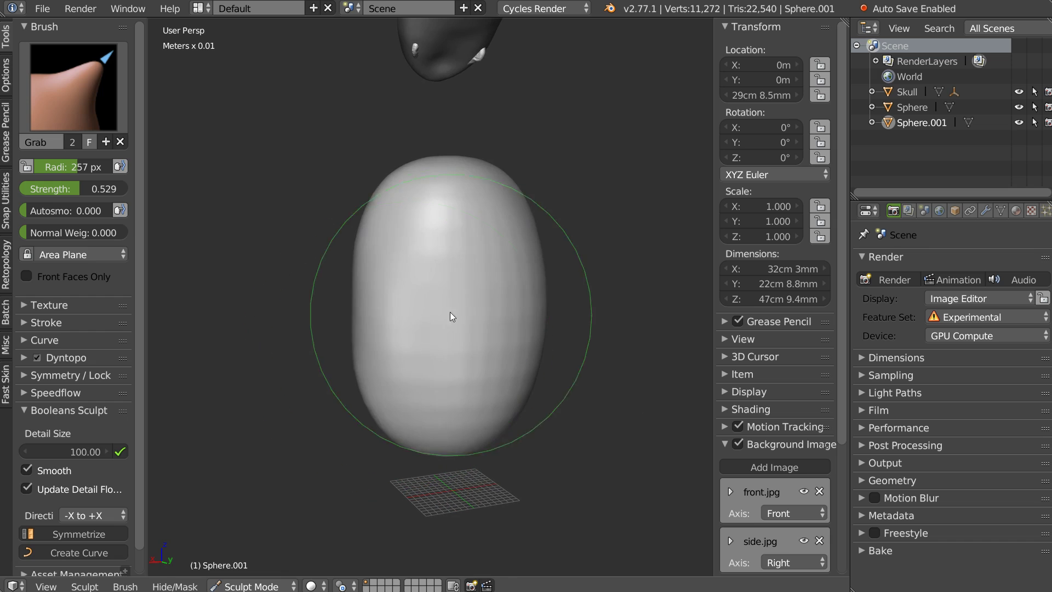
pyautogui.press('q')
pyautogui.click(418, 323)
pyautogui.press('q')
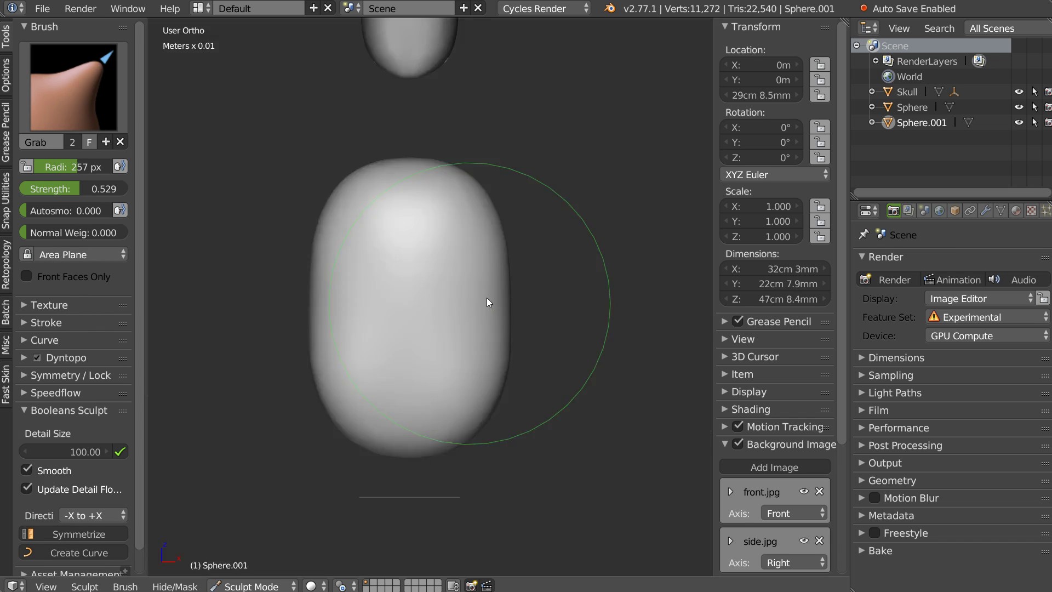
# - Grab the blob's depth out to match the side reference profile, about 33cm 9.3mm
pyautogui.scroll(-2, 415, 266)
pyautogui.scroll(1, 394, 281)
pyautogui.moveTo(405, 251); pyautogui.dragTo(379, 247)
pyautogui.moveTo(402, 393)
pyautogui.mouseDown()
pyautogui.moveTo(382, 354)
pyautogui.moveTo(379, 259)
pyautogui.moveTo(389, 217)
pyautogui.moveTo(411, 198)
pyautogui.moveTo(465, 219)
pyautogui.moveTo(485, 207)
pyautogui.moveTo(512, 280)
pyautogui.moveTo(520, 265)
pyautogui.moveTo(507, 352)
pyautogui.mouseUp()
pyautogui.scroll(2, 499, 339)
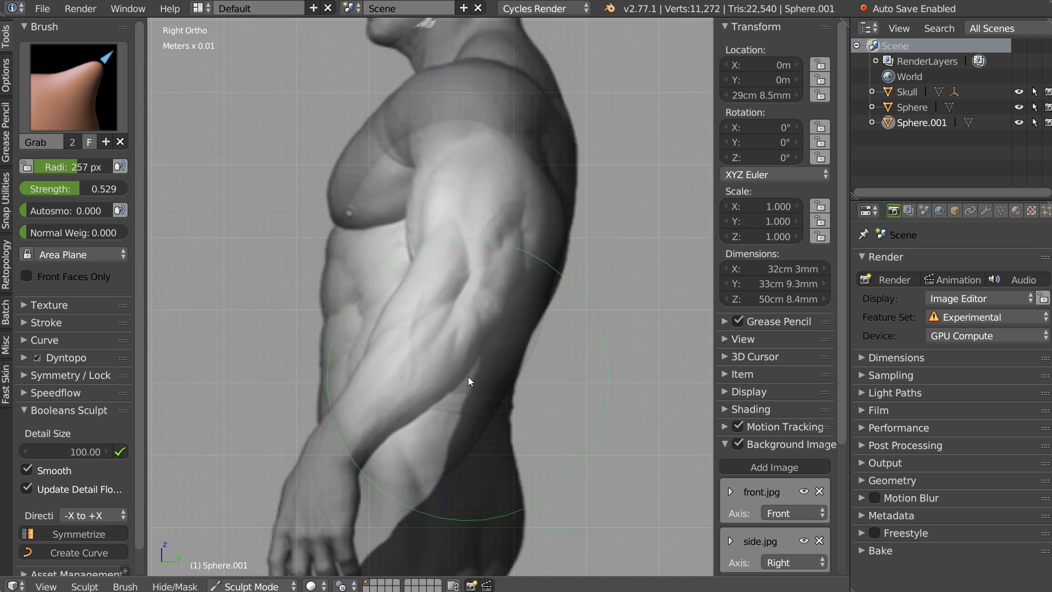
pyautogui.keyDown('shift'); pyautogui.moveTo(468, 376); pyautogui.dragTo(435, 334, button='middle'); pyautogui.keyUp('shift')
# - With Snake Hook, pull the back and shoulder out along the side profile
pyautogui.press('w')
pyautogui.click(353, 312)
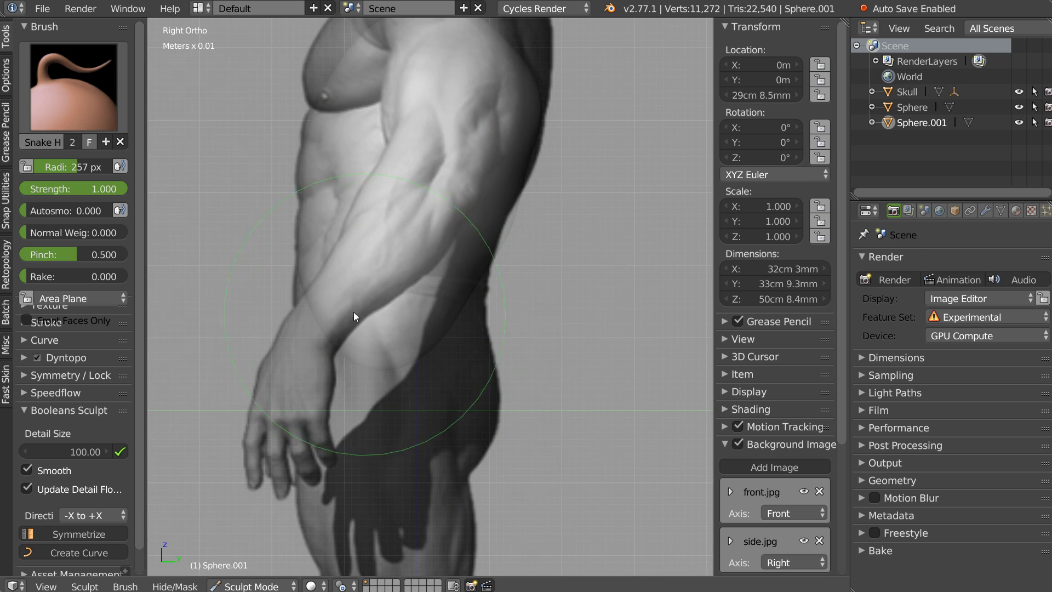
pyautogui.moveTo(444, 329)
pyautogui.mouseDown()
pyautogui.moveTo(455, 336)
pyautogui.moveTo(408, 353)
pyautogui.moveTo(313, 336)
pyautogui.moveTo(331, 330)
pyautogui.moveTo(321, 343)
pyautogui.moveTo(333, 346)
pyautogui.mouseUp()
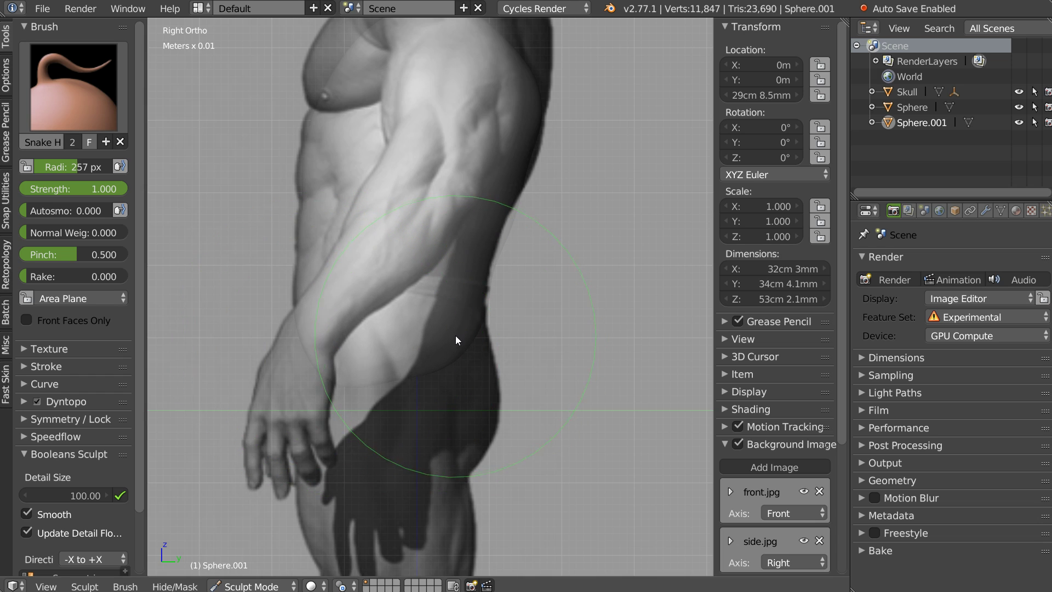
pyautogui.moveTo(516, 273); pyautogui.dragTo(506, 227)
pyautogui.scroll(2, 478, 248)
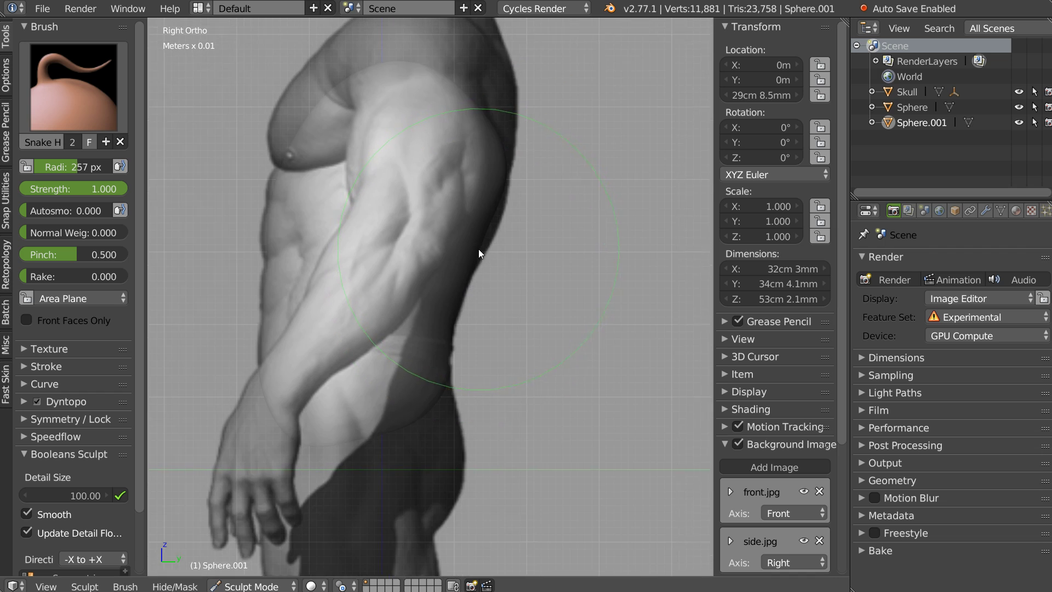
pyautogui.moveTo(490, 225)
pyautogui.mouseDown()
pyautogui.moveTo(495, 173)
pyautogui.moveTo(468, 120)
pyautogui.moveTo(470, 83)
pyautogui.mouseUp()
pyautogui.keyDown('shift'); pyautogui.moveTo(348, 91); pyautogui.dragTo(360, 177, button='middle'); pyautogui.keyUp('shift')
pyautogui.moveTo(371, 139)
pyautogui.mouseDown()
pyautogui.moveTo(414, 141)
pyautogui.moveTo(499, 207)
pyautogui.moveTo(489, 301)
pyautogui.moveTo(502, 227)
pyautogui.mouseUp()
pyautogui.moveTo(502, 228)
pyautogui.mouseDown(button='middle')
pyautogui.moveTo(460, 286)
pyautogui.moveTo(383, 235)
pyautogui.mouseUp(button='middle')
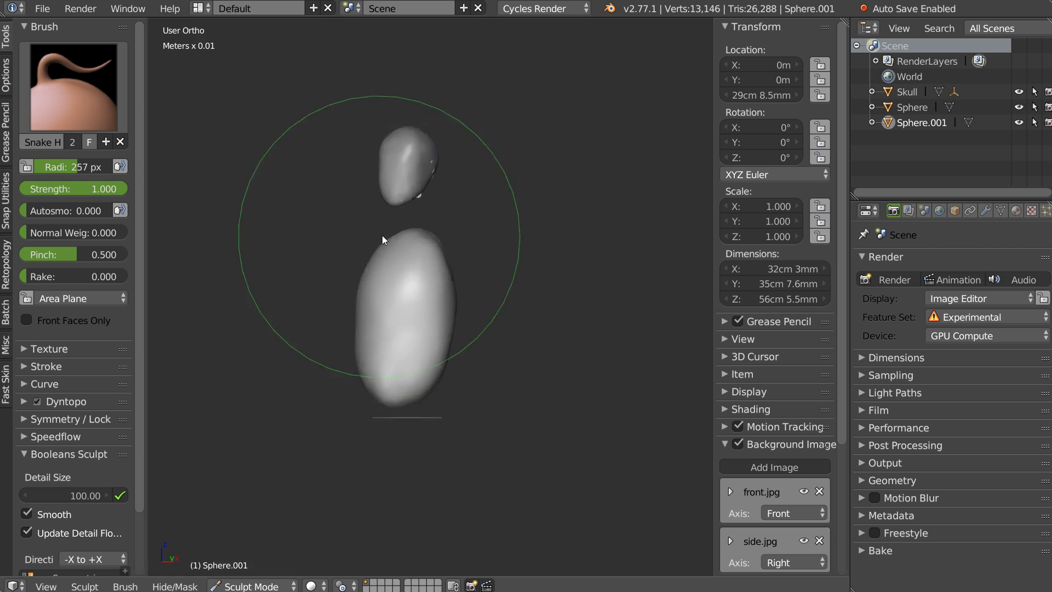
# - In front view, push the flanks and chest out to the reference outline
pyautogui.press('KP_1')
pyautogui.scroll(4, 433, 292)
pyautogui.scroll(2, 271, 276)
pyautogui.moveTo(271, 277)
pyautogui.mouseDown()
pyautogui.moveTo(276, 211)
pyautogui.moveTo(276, 340)
pyautogui.mouseUp()
pyautogui.scroll(2, 276, 339)
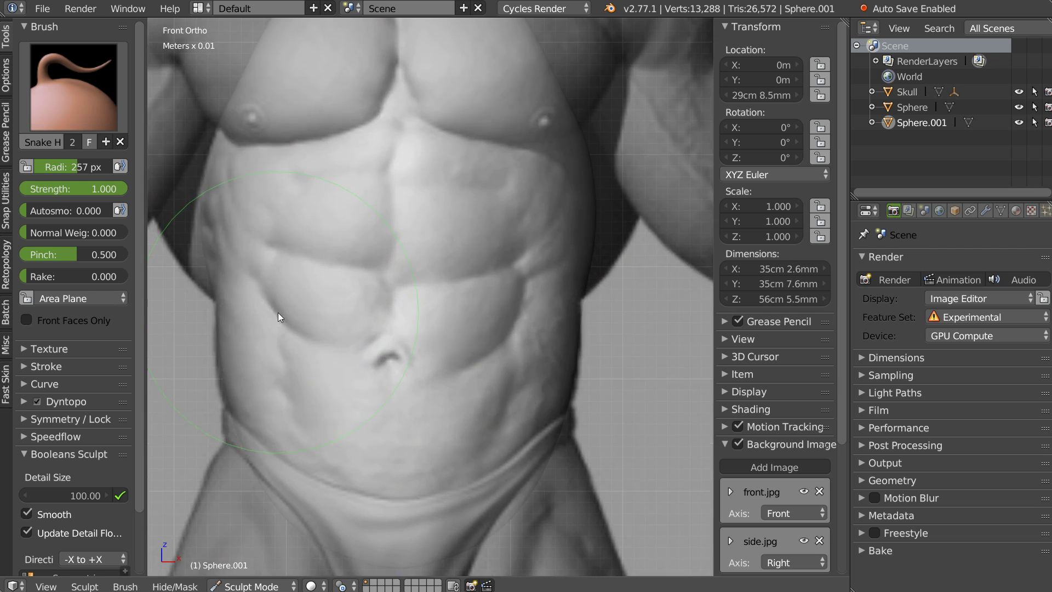
pyautogui.moveTo(222, 277); pyautogui.dragTo(227, 279)
pyautogui.moveTo(228, 121); pyautogui.dragTo(220, 112)
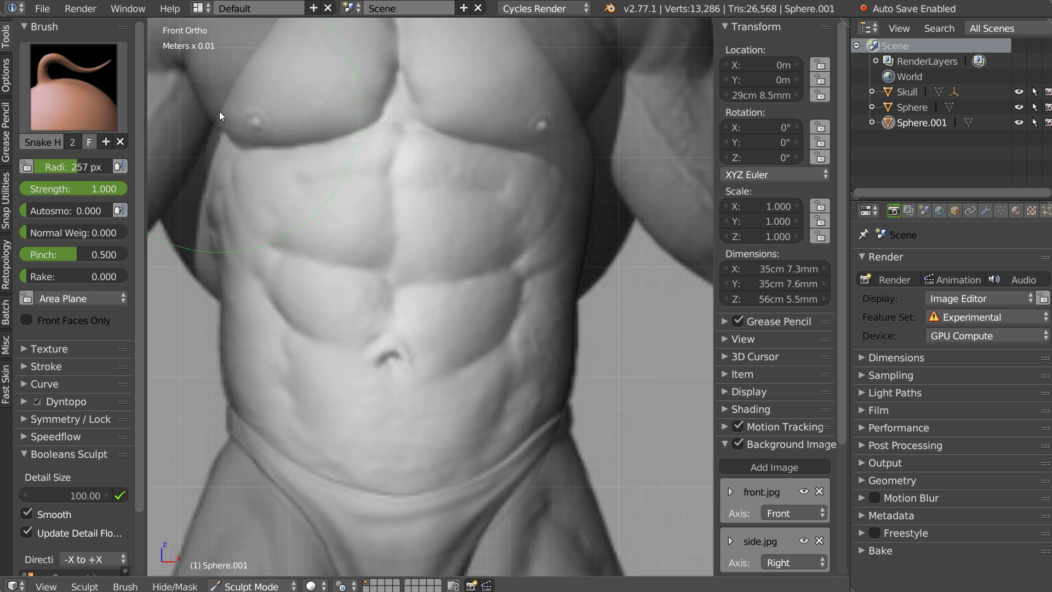
pyautogui.keyDown('shift'); pyautogui.moveTo(220, 111); pyautogui.dragTo(294, 170, button='middle'); pyautogui.keyUp('shift')
# - Refine the pectoral shape and pull out the hip beside the groin
pyautogui.moveTo(280, 73); pyautogui.dragTo(267, 67)
pyautogui.scroll(-2, 267, 70)
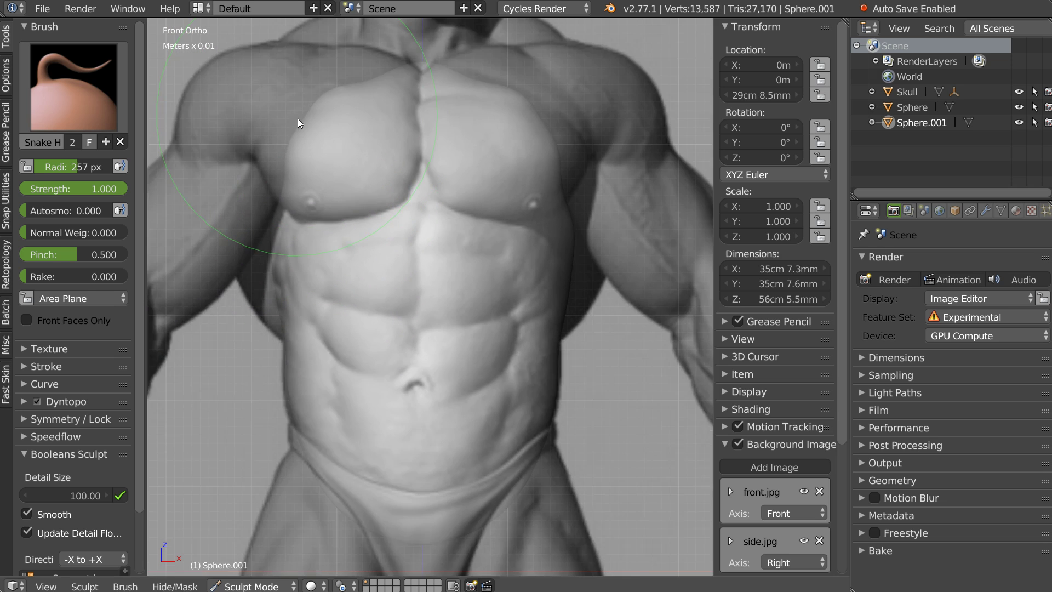
pyautogui.moveTo(351, 148)
pyautogui.mouseDown()
pyautogui.moveTo(330, 137)
pyautogui.moveTo(367, 114)
pyautogui.mouseUp()
pyautogui.moveTo(307, 167); pyautogui.dragTo(316, 167)
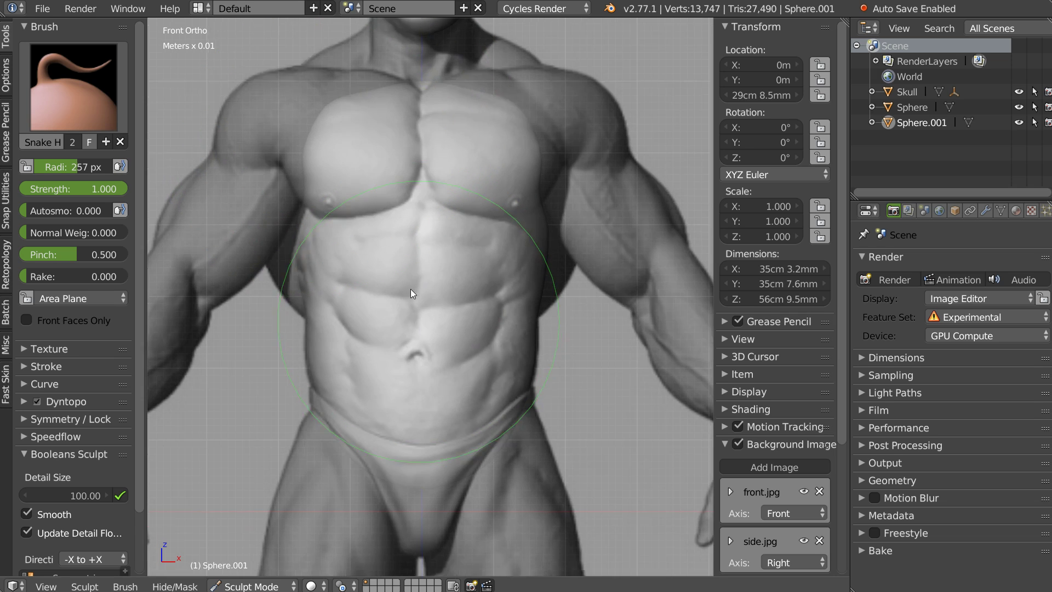
pyautogui.keyDown('shift'); pyautogui.moveTo(410, 289); pyautogui.dragTo(432, 278, button='middle'); pyautogui.keyUp('shift')
pyautogui.scroll(2, 431, 277)
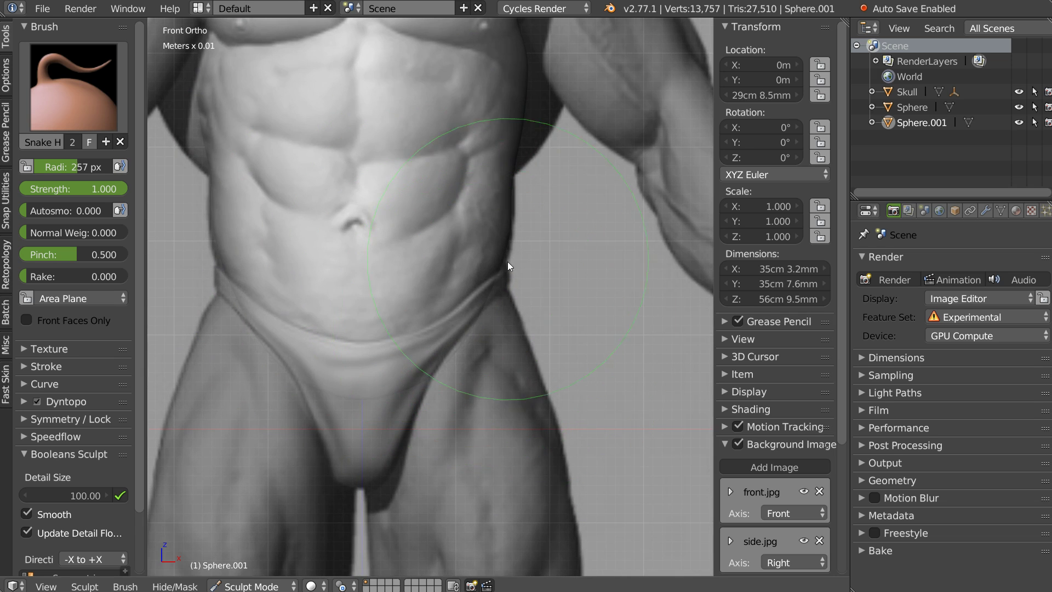
pyautogui.scroll(2, 508, 262)
pyautogui.moveTo(535, 233); pyautogui.dragTo(531, 233)
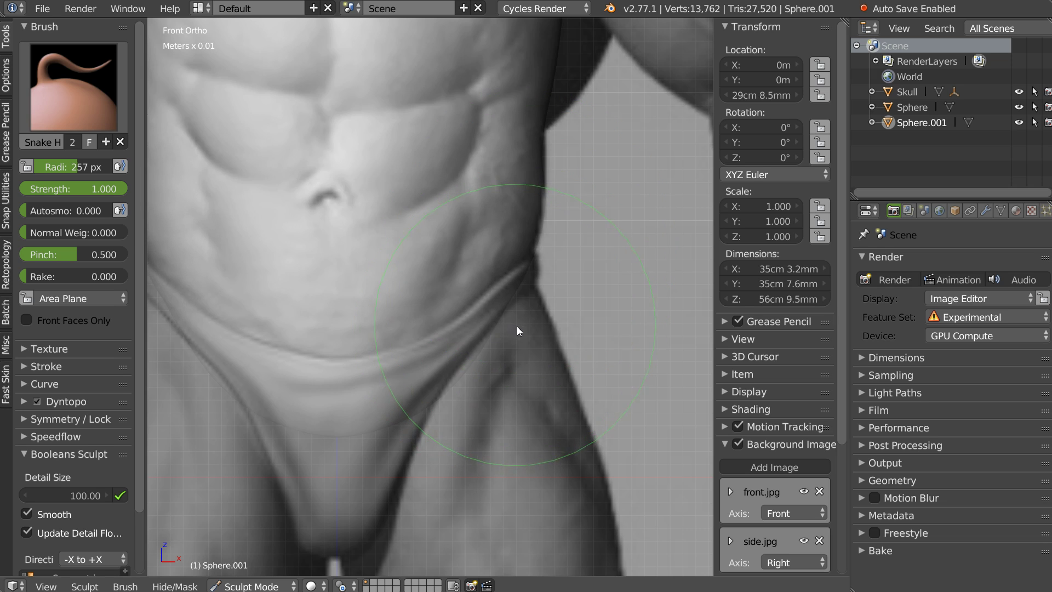
# - Switch to the Crease brush and orbit around the torso blob
pyautogui.hotkey('shift', 'c')
pyautogui.moveTo(521, 287); pyautogui.dragTo(544, 277)
pyautogui.moveTo(544, 277)
pyautogui.mouseDown(button='middle')
pyautogui.moveTo(416, 302)
pyautogui.moveTo(474, 298)
pyautogui.mouseUp(button='middle')
pyautogui.moveTo(382, 320)
pyautogui.mouseDown(button='middle')
pyautogui.moveTo(412, 219)
pyautogui.moveTo(365, 240)
pyautogui.moveTo(318, 204)
pyautogui.mouseUp(button='middle')
# - Set the Clay brush radius to 205 px and build up clay on the blob's surface
pyautogui.press('c')
pyautogui.moveTo(451, 272); pyautogui.dragTo(374, 271, button='middle')
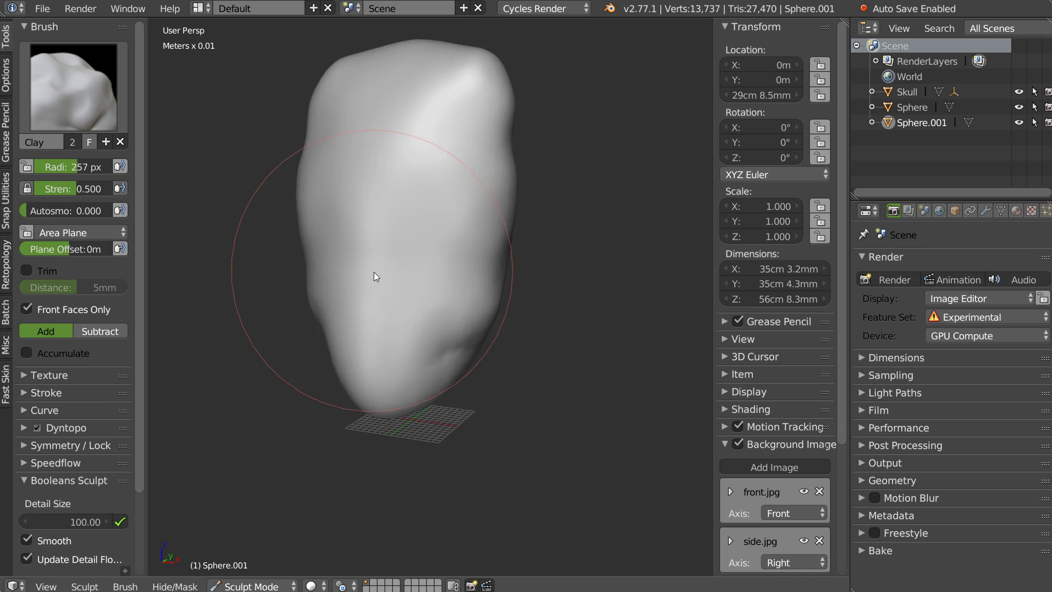
pyautogui.scroll(2, 454, 269)
pyautogui.press('f')
pyautogui.click(421, 241)
pyautogui.moveTo(411, 224); pyautogui.dragTo(455, 188)
pyautogui.moveTo(487, 256)
pyautogui.mouseDown()
pyautogui.moveTo(437, 188)
pyautogui.moveTo(394, 381)
pyautogui.moveTo(474, 211)
pyautogui.moveTo(386, 68)
pyautogui.moveTo(413, 253)
pyautogui.moveTo(368, 224)
pyautogui.mouseUp()
# - Smooth the clay-built surface, then return to the Clay brush
pyautogui.press('s')
pyautogui.moveTo(420, 163); pyautogui.dragTo(420, 231)
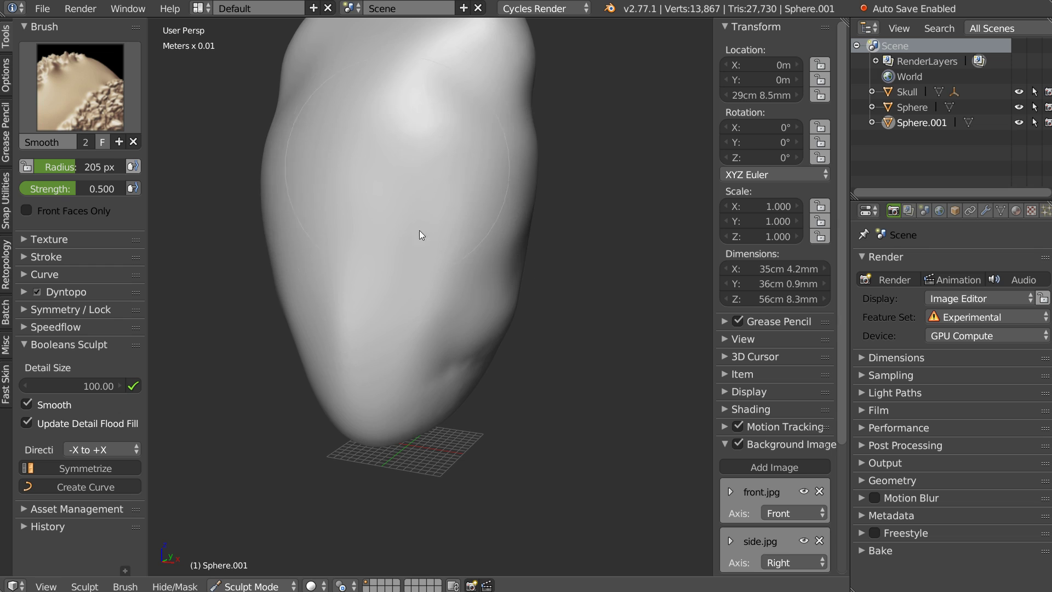
pyautogui.press('c')
pyautogui.moveTo(515, 104); pyautogui.dragTo(425, 210, button='middle')
# - Check the torso against the side and front reference views
pyautogui.press('KP_3')
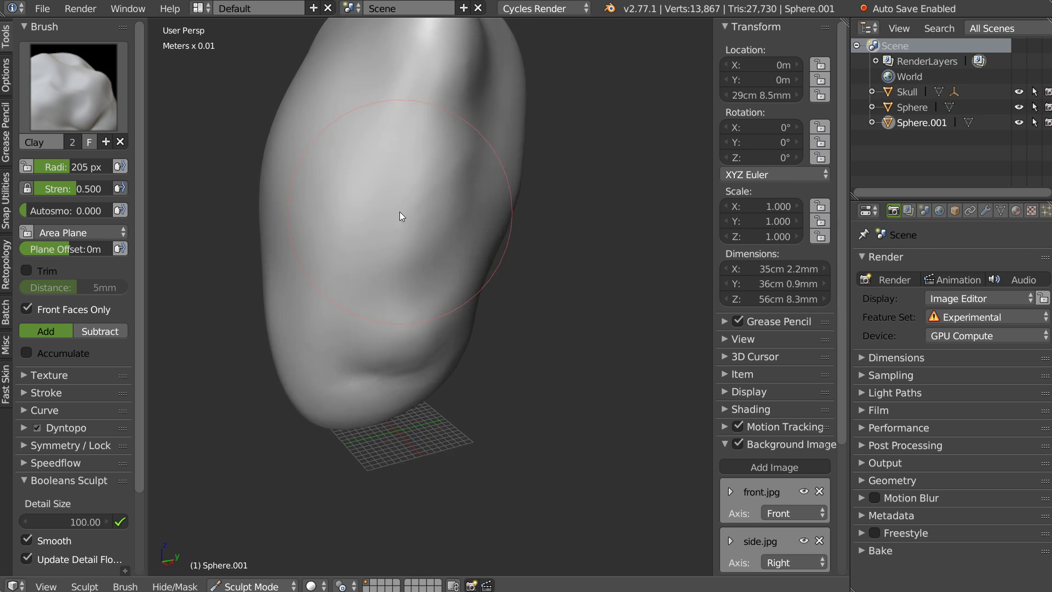
pyautogui.scroll(2, 394, 219)
pyautogui.scroll(2, 317, 194)
pyautogui.moveTo(317, 196)
pyautogui.mouseDown(button='middle')
pyautogui.moveTo(350, 171)
pyautogui.moveTo(385, 206)
pyautogui.mouseUp(button='middle')
pyautogui.press('KP_1')
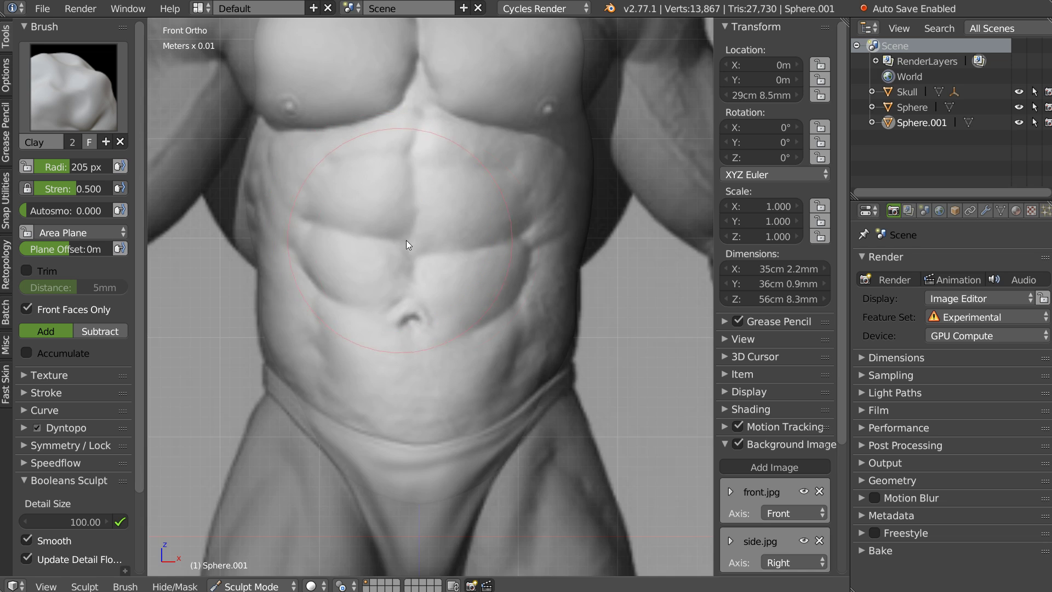
pyautogui.scroll(1, 418, 223)
pyautogui.scroll(1, 433, 233)
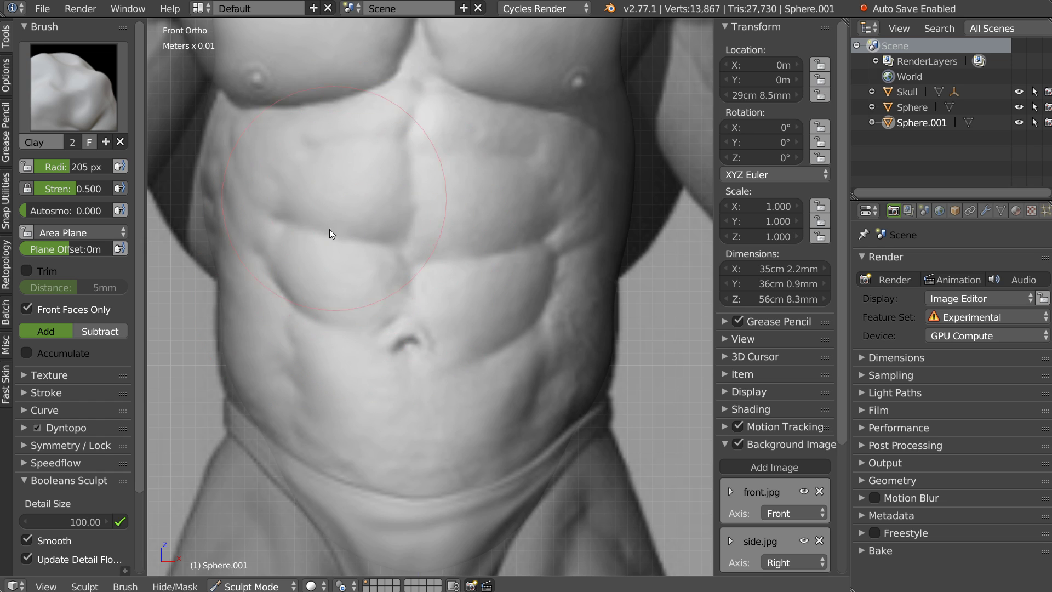
# - Carve the ab grooves and midline above the navel with the Crease brush at 56 px radius
pyautogui.hotkey('shift', 'c')
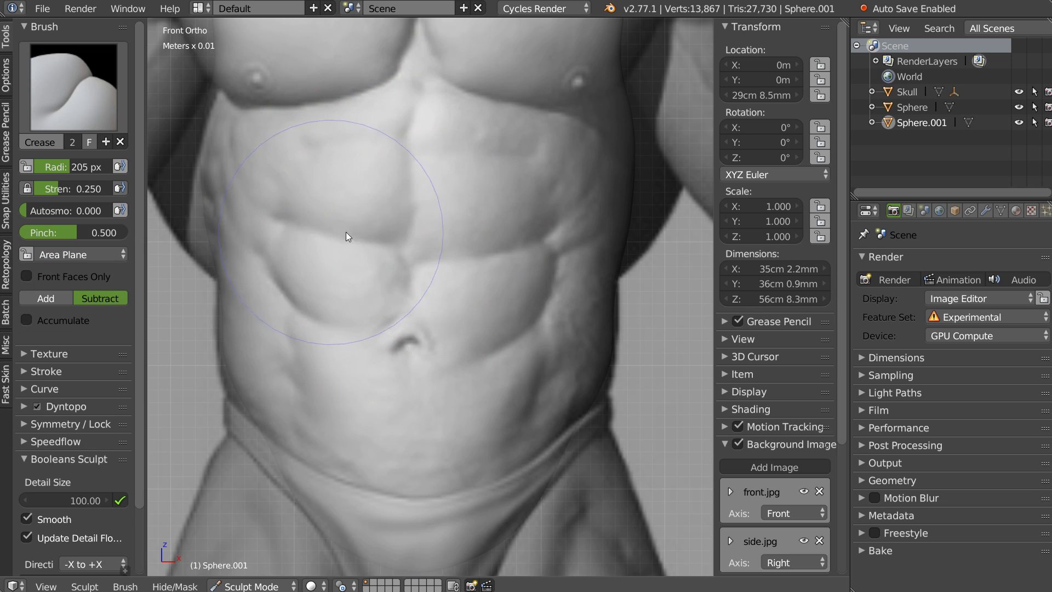
pyautogui.rightClick(451, 228)
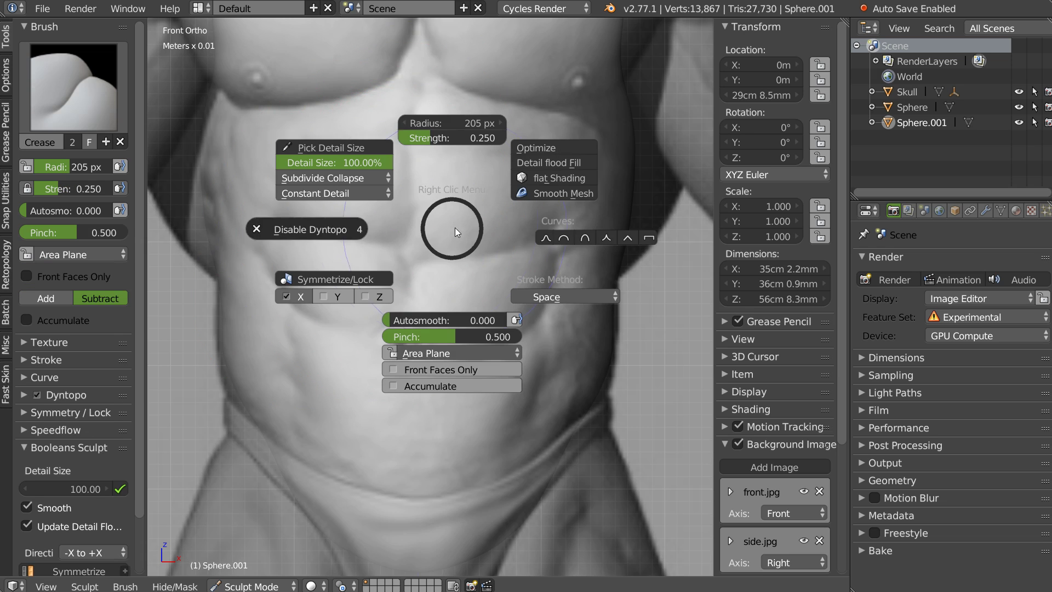
pyautogui.click(290, 294)
pyautogui.press('f')
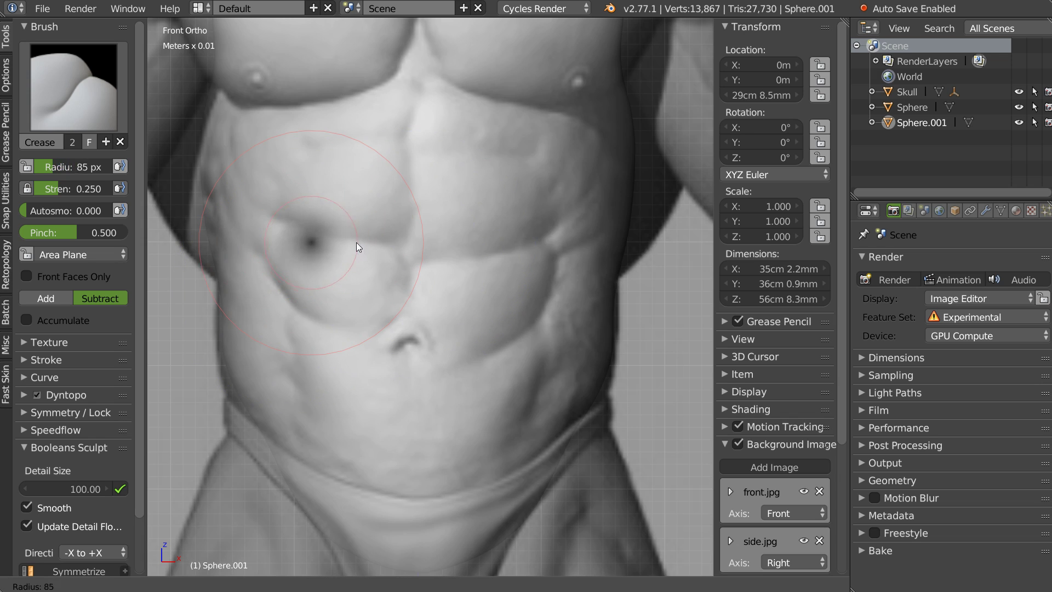
pyautogui.click(342, 242)
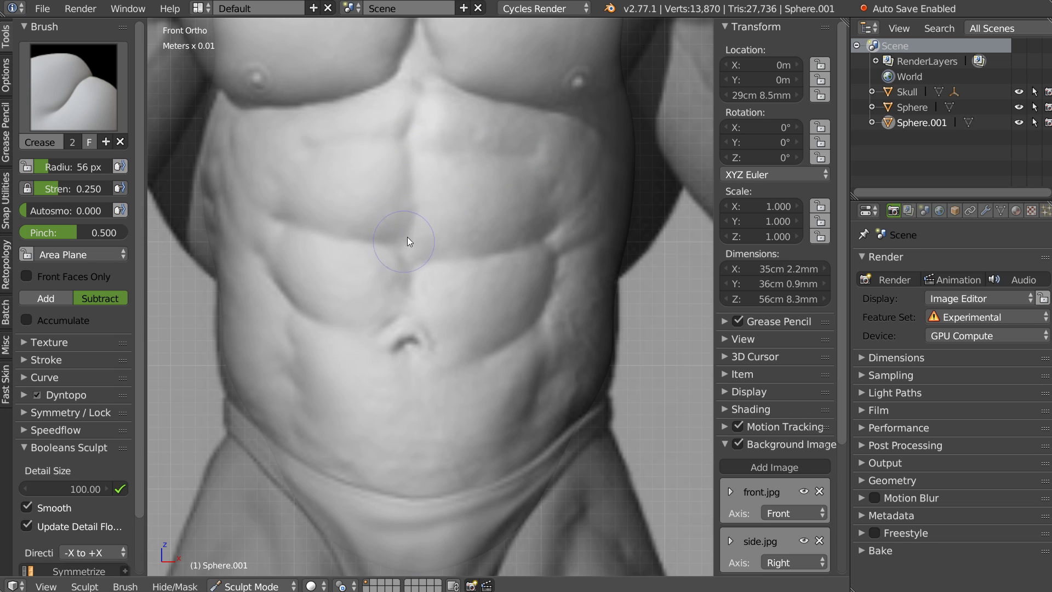
pyautogui.moveTo(541, 227); pyautogui.dragTo(554, 250)
pyautogui.moveTo(419, 313)
pyautogui.mouseDown()
pyautogui.moveTo(406, 266)
pyautogui.moveTo(269, 263)
pyautogui.mouseUp()
pyautogui.moveTo(621, 297)
pyautogui.mouseDown(button='middle')
pyautogui.moveTo(446, 353)
pyautogui.moveTo(502, 349)
pyautogui.mouseUp(button='middle')
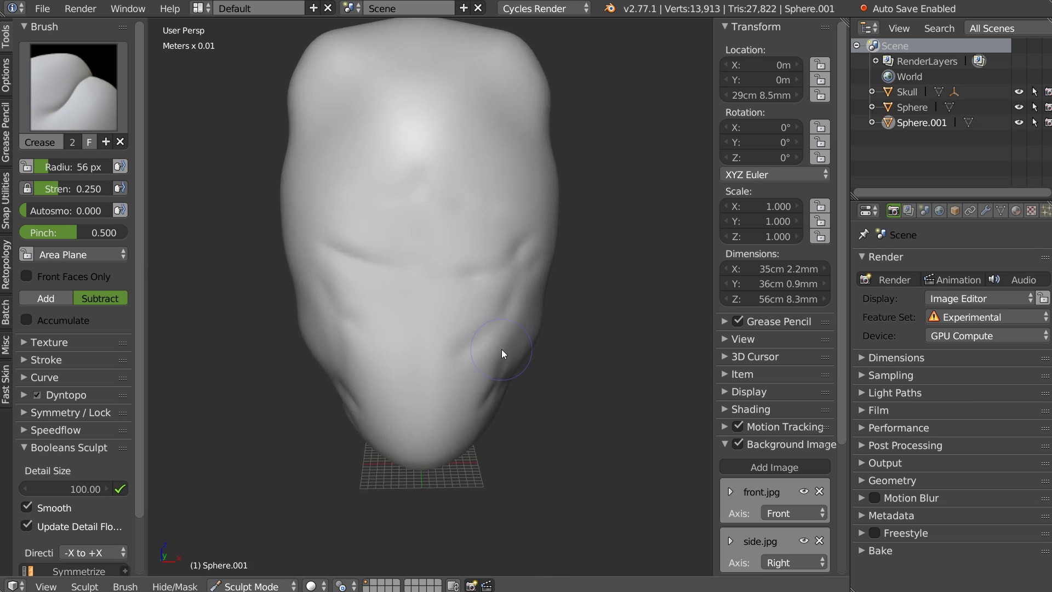
pyautogui.scroll(3, 482, 277)
pyautogui.scroll(2, 408, 226)
pyautogui.moveTo(409, 226)
pyautogui.mouseDown(button='middle')
pyautogui.moveTo(414, 192)
pyautogui.moveTo(443, 203)
pyautogui.mouseUp(button='middle')
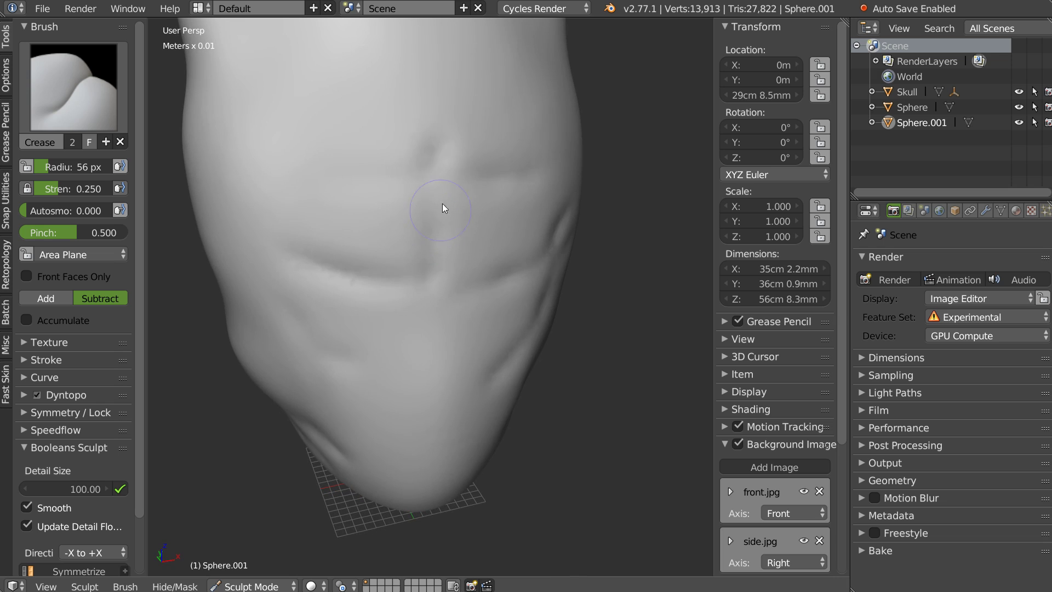
# - Deepen the creases across the abdomen and touch up around the navel
pyautogui.moveTo(422, 175); pyautogui.dragTo(448, 176)
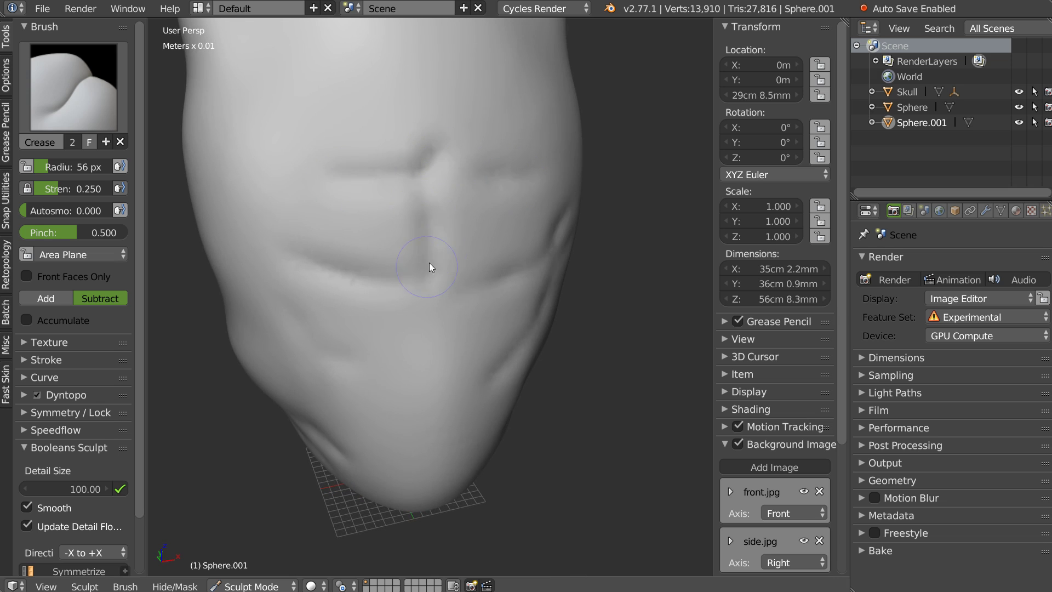
pyautogui.moveTo(342, 283); pyautogui.dragTo(445, 277, button='middle')
pyautogui.click(434, 327)
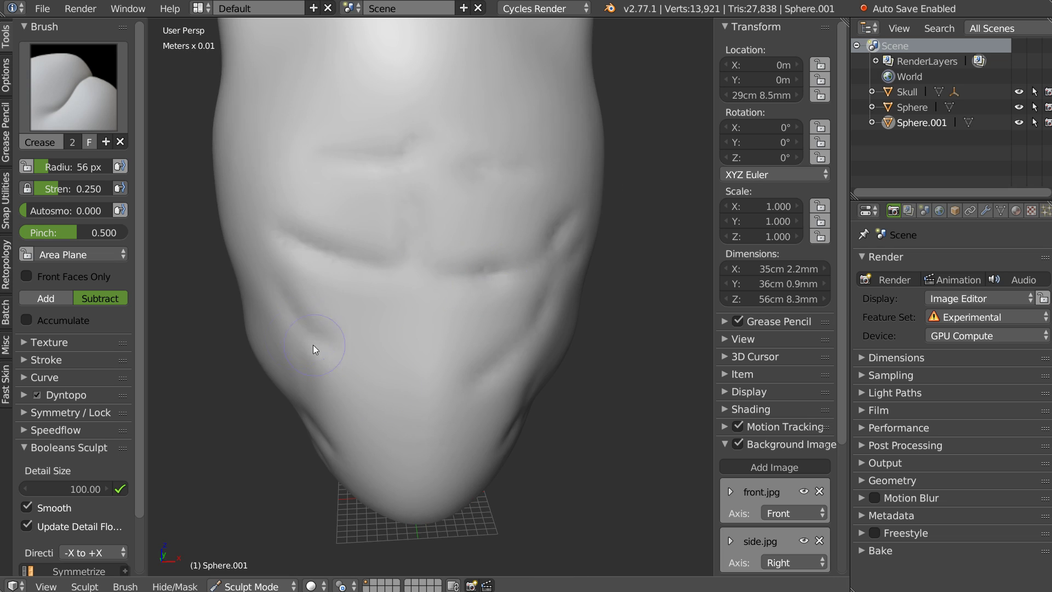
pyautogui.moveTo(389, 370); pyautogui.dragTo(500, 364)
pyautogui.press('KP_1')
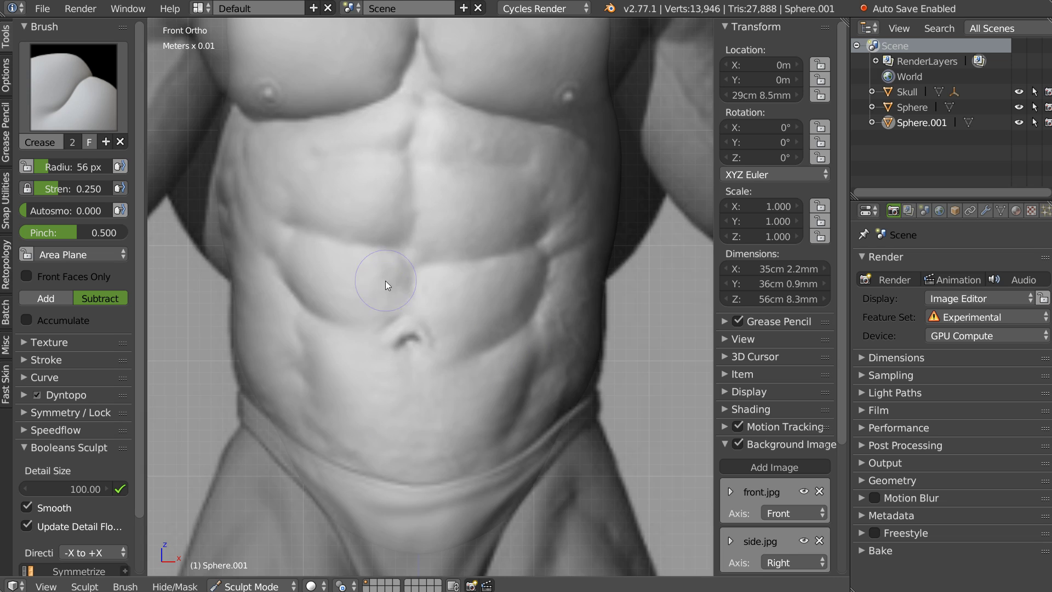
pyautogui.click(407, 348)
pyautogui.click(525, 393)
pyautogui.moveTo(425, 333); pyautogui.dragTo(447, 289, button='middle')
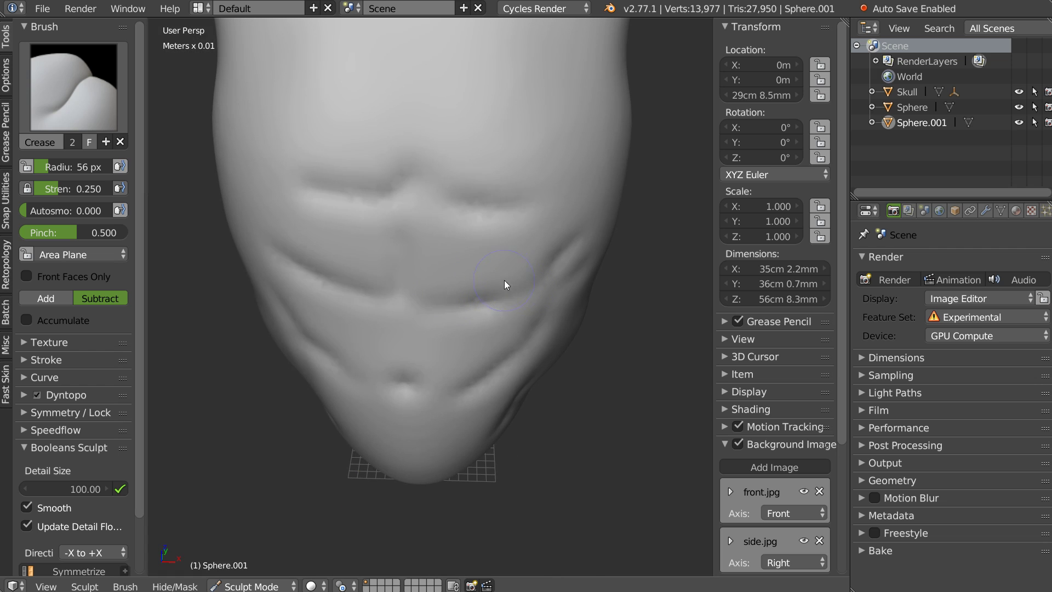
# - Build up the ab blocks and lower abdomen with the Clay brush at 107 px radius
pyautogui.press('w')
pyautogui.click(588, 265)
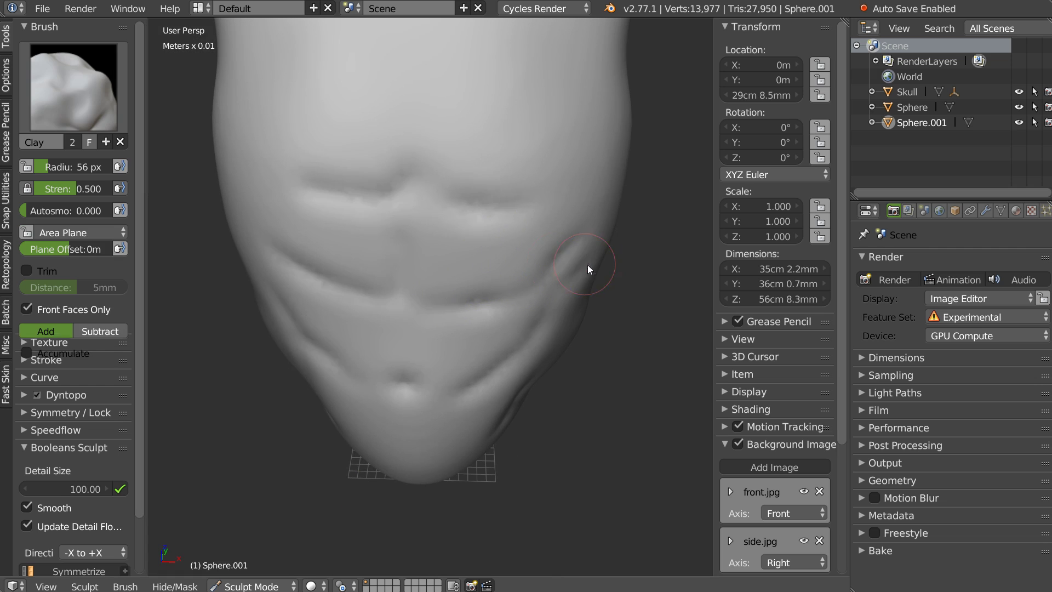
pyautogui.press('f')
pyautogui.click(498, 256)
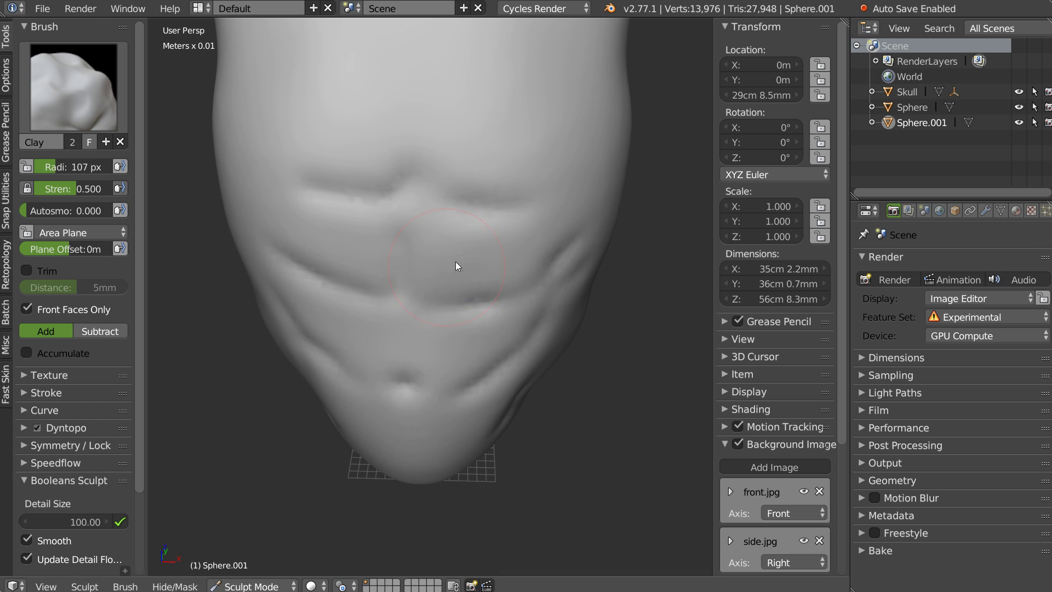
pyautogui.moveTo(497, 261); pyautogui.dragTo(347, 216)
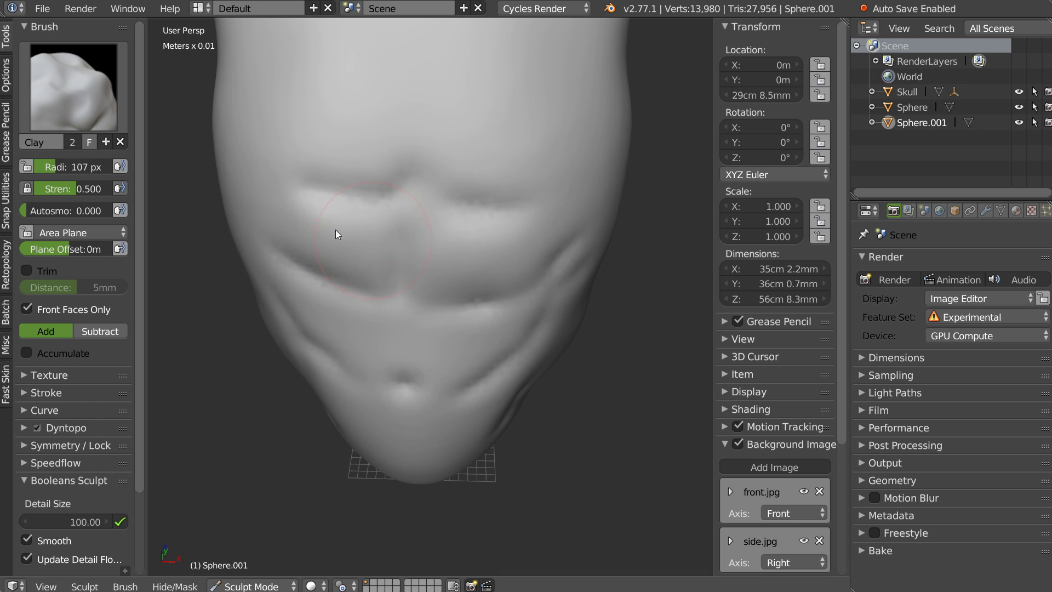
pyautogui.moveTo(336, 231); pyautogui.dragTo(340, 300, button='middle')
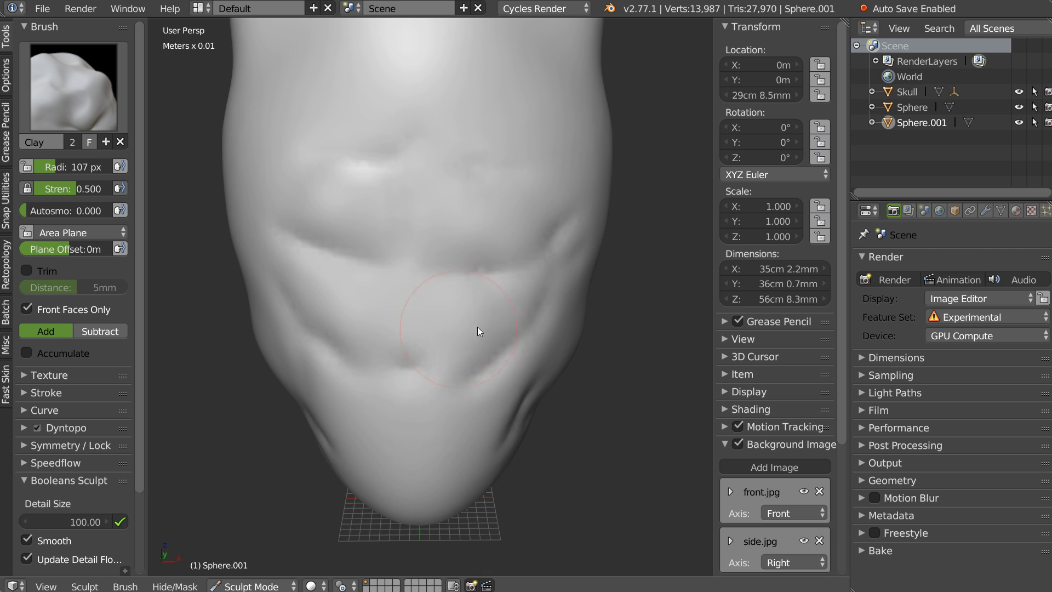
pyautogui.moveTo(426, 363); pyautogui.dragTo(330, 380, button='middle')
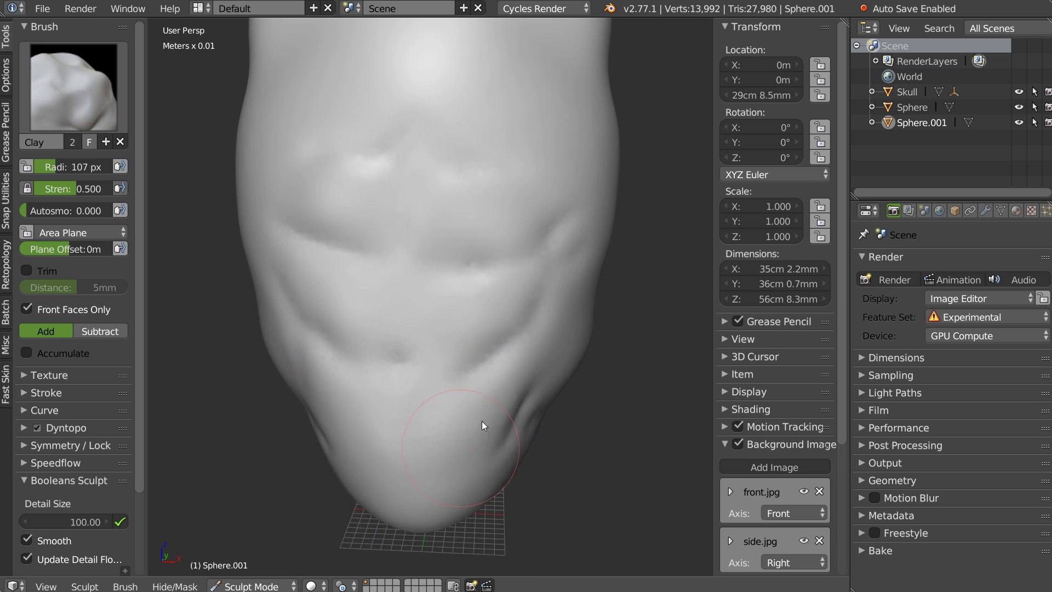
pyautogui.moveTo(453, 483); pyautogui.dragTo(511, 356)
pyautogui.moveTo(511, 357)
pyautogui.mouseDown(button='middle')
pyautogui.moveTo(534, 346)
pyautogui.moveTo(461, 314)
pyautogui.moveTo(588, 298)
pyautogui.moveTo(533, 266)
pyautogui.moveTo(388, 290)
pyautogui.moveTo(444, 290)
pyautogui.mouseUp(button='middle')
# - Return to Object Mode in front view and add a new UV sphere
pyautogui.rightClick(445, 271)
pyautogui.rightClick(460, 305)
pyautogui.press('Tab')
pyautogui.press('KP_1')
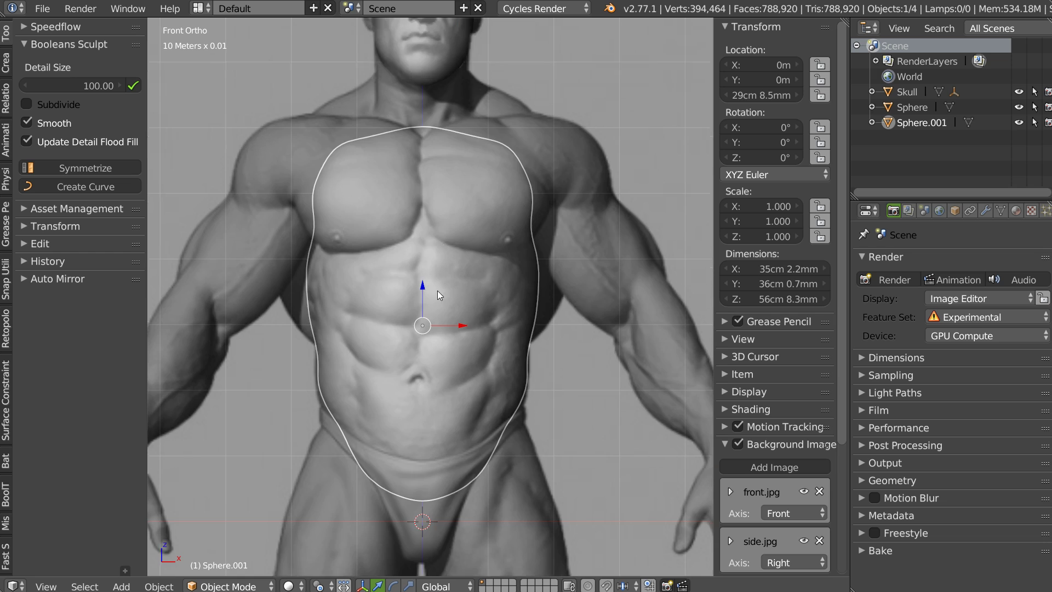
pyautogui.rightClick(442, 273)
pyautogui.click(451, 366)
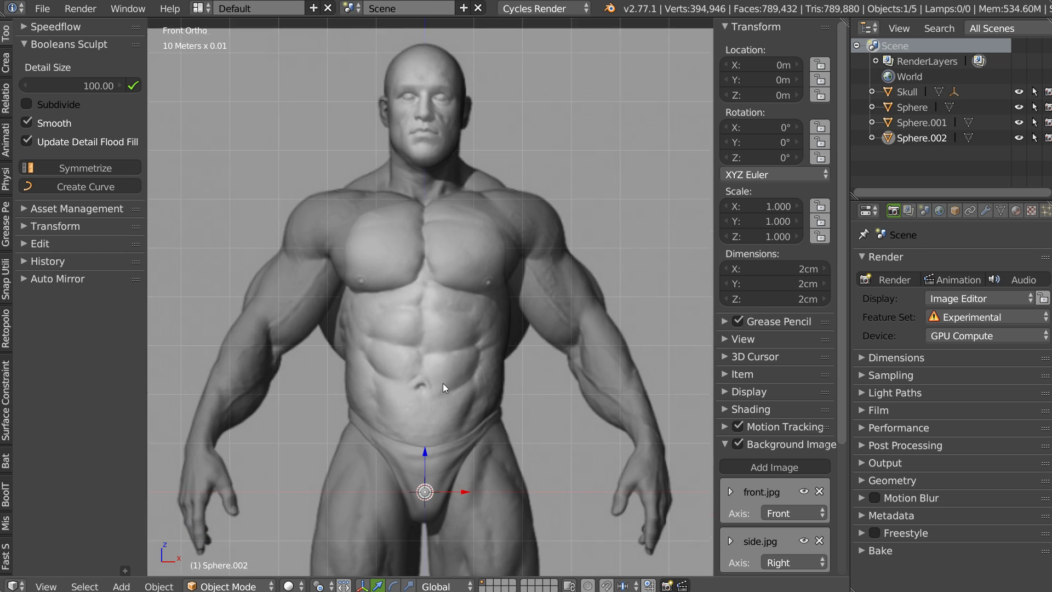
# - Move the sphere over one pectoral and scale it up to pectoral size
pyautogui.moveTo(423, 447); pyautogui.dragTo(443, 244)
pyautogui.scroll(2, 455, 209)
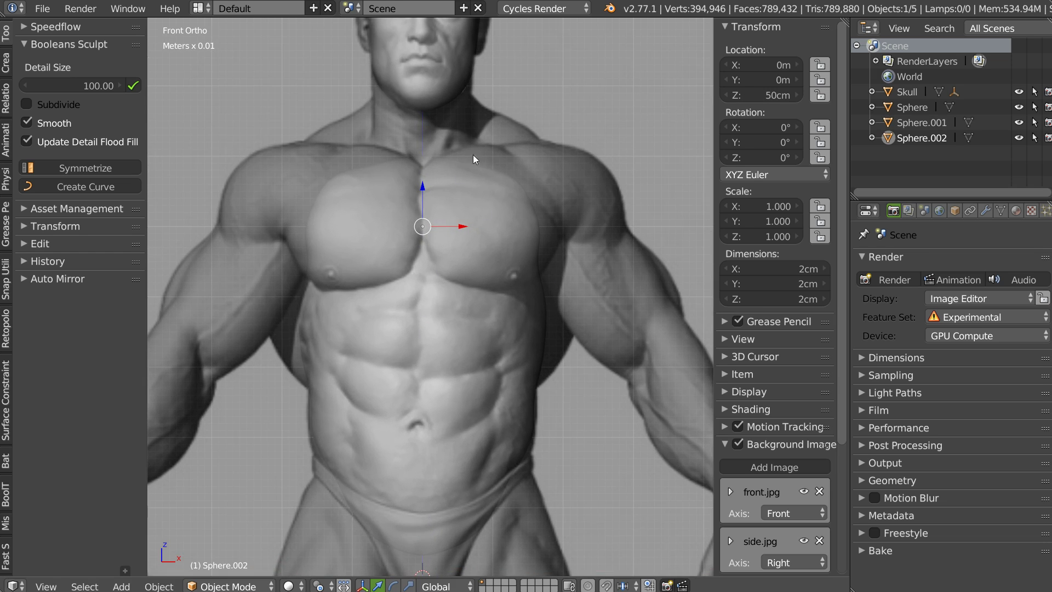
pyautogui.press('g')
pyautogui.click(488, 219)
pyautogui.press('s')
pyautogui.click(592, 232)
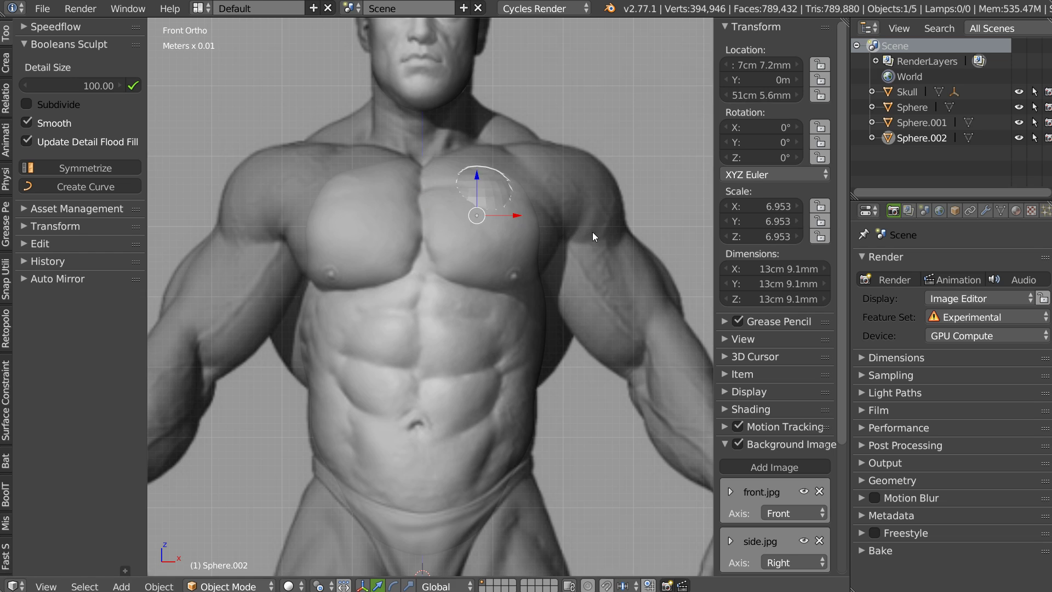
pyautogui.moveTo(593, 232); pyautogui.dragTo(451, 232, button='middle')
# - In right side view, move the sphere onto the chest profile
pyautogui.press('q')
pyautogui.click(530, 241)
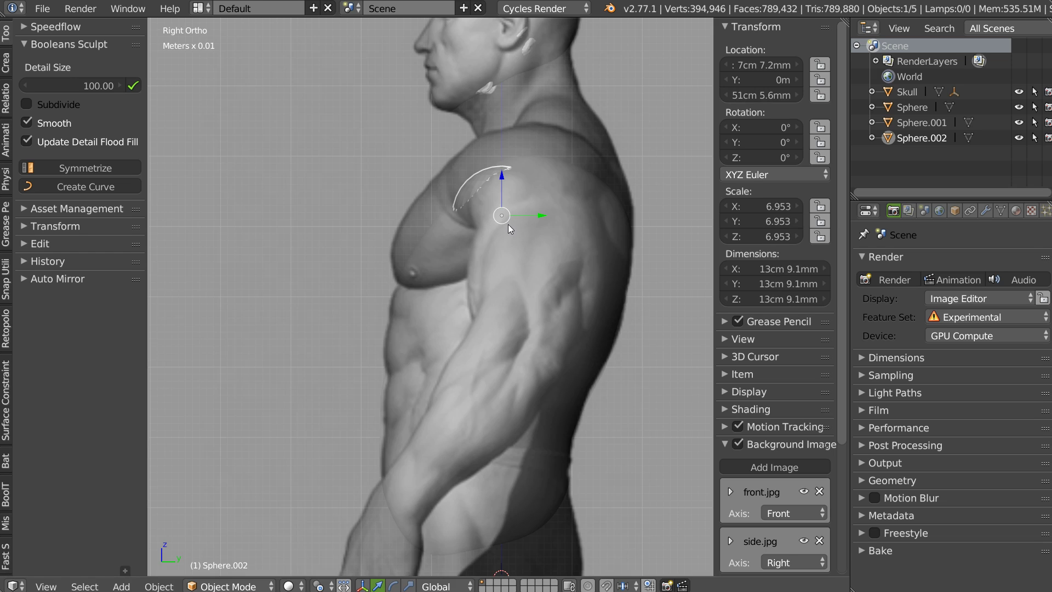
pyautogui.press('g')
pyautogui.click(452, 230)
pyautogui.hotkey('ctrl', 'q')
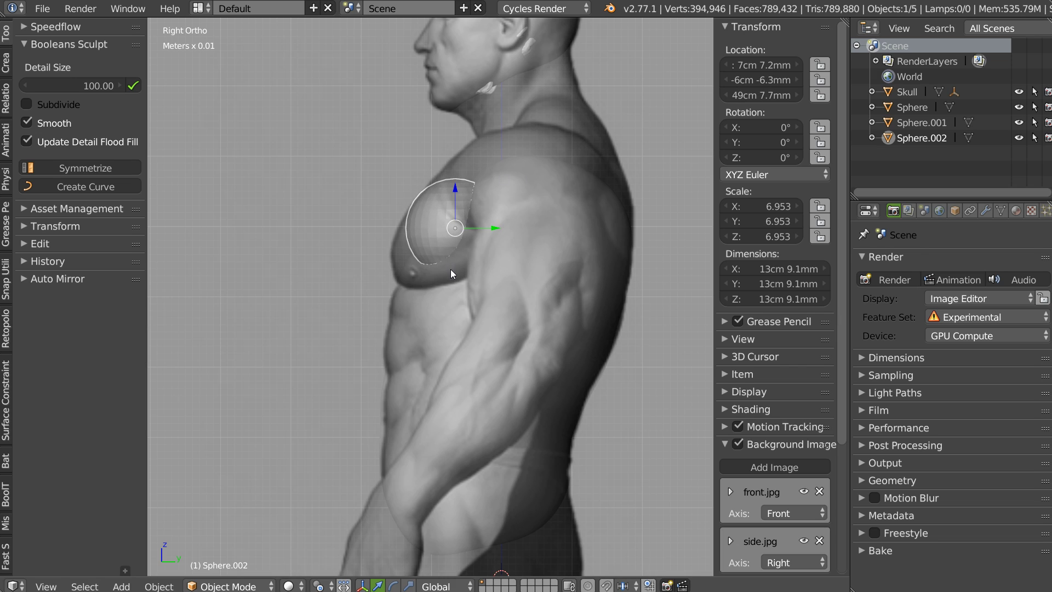
# - Save the file, overwriting the existing one
pyautogui.hotkey('ctrl', 's')
pyautogui.click(448, 175)
pyautogui.click(442, 171)
# - Enable Subdivide and put the new sphere into Sculpt Mode
pyautogui.scroll(1, 450, 229)
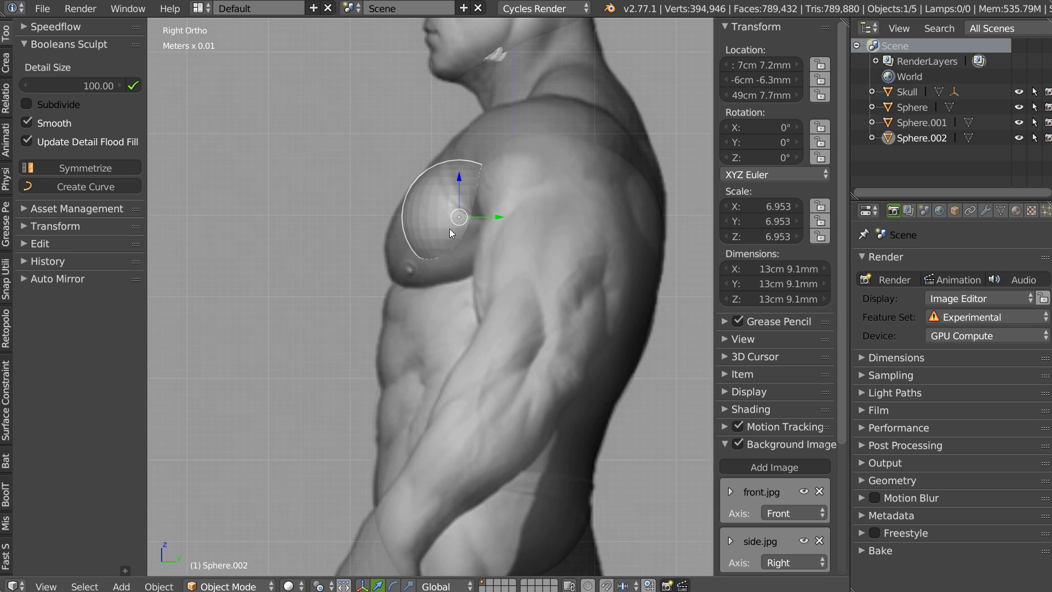
pyautogui.click(48, 103)
pyautogui.press('Tab')
pyautogui.click(518, 187)
# - Pull the sphere into a pectoral shape with the Snake Hook brush at 179 px
pyautogui.press('w')
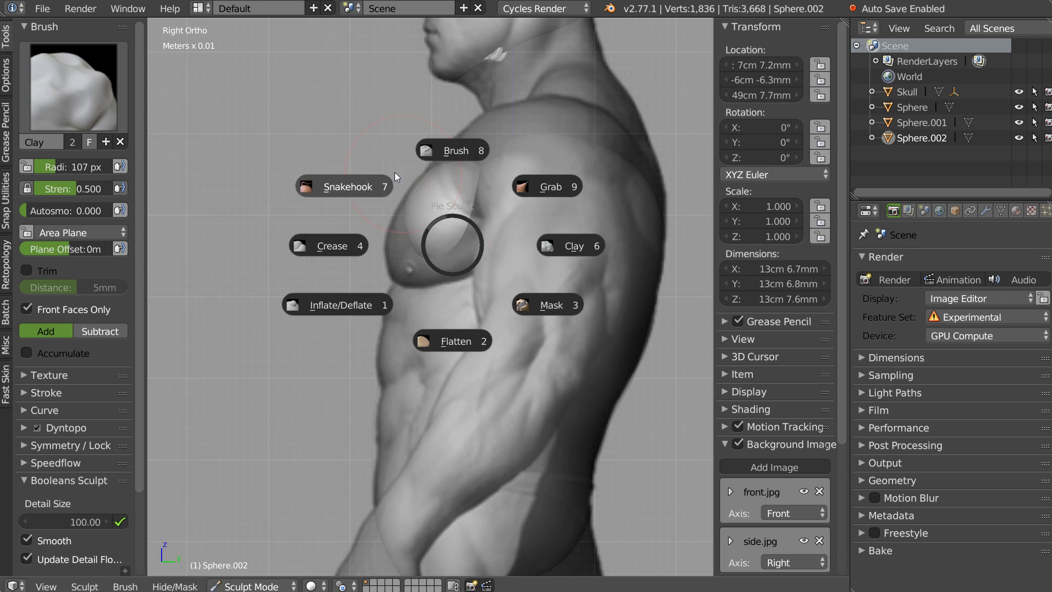
pyautogui.click(395, 172)
pyautogui.press('f')
pyautogui.click(461, 236)
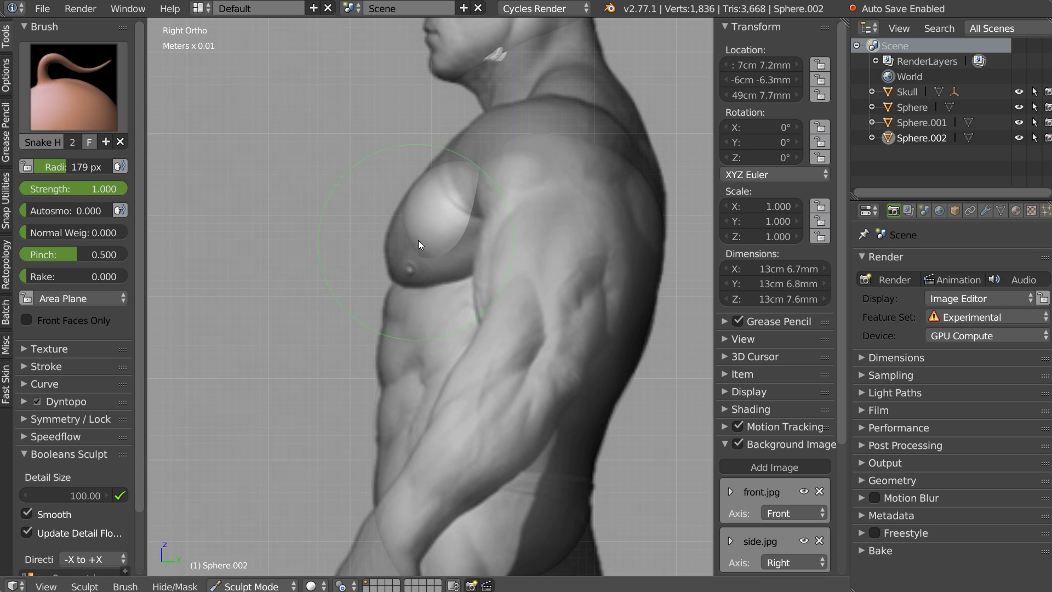
pyautogui.moveTo(419, 241); pyautogui.dragTo(398, 267)
pyautogui.moveTo(458, 251); pyautogui.dragTo(449, 228)
pyautogui.moveTo(450, 228); pyautogui.dragTo(484, 221, button='middle')
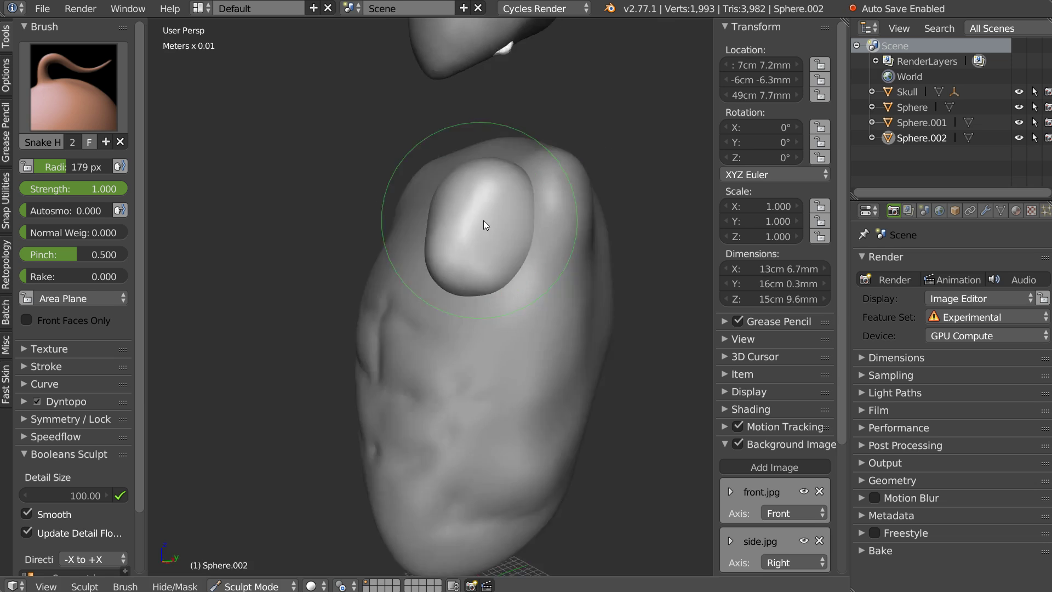
pyautogui.press('q')
pyautogui.click(461, 200)
# - Pull the pectoral toward the collarbone and shoulder, shaping it from front and side
pyautogui.moveTo(460, 232)
pyautogui.mouseDown()
pyautogui.moveTo(441, 119)
pyautogui.moveTo(505, 134)
pyautogui.moveTo(518, 109)
pyautogui.moveTo(557, 165)
pyautogui.moveTo(575, 243)
pyautogui.moveTo(594, 210)
pyautogui.moveTo(598, 159)
pyautogui.moveTo(522, 100)
pyautogui.moveTo(458, 116)
pyautogui.moveTo(445, 99)
pyautogui.moveTo(418, 155)
pyautogui.mouseUp()
pyautogui.moveTo(454, 258)
pyautogui.mouseDown()
pyautogui.moveTo(548, 269)
pyautogui.moveTo(603, 209)
pyautogui.moveTo(621, 233)
pyautogui.moveTo(628, 180)
pyautogui.moveTo(597, 135)
pyautogui.mouseUp()
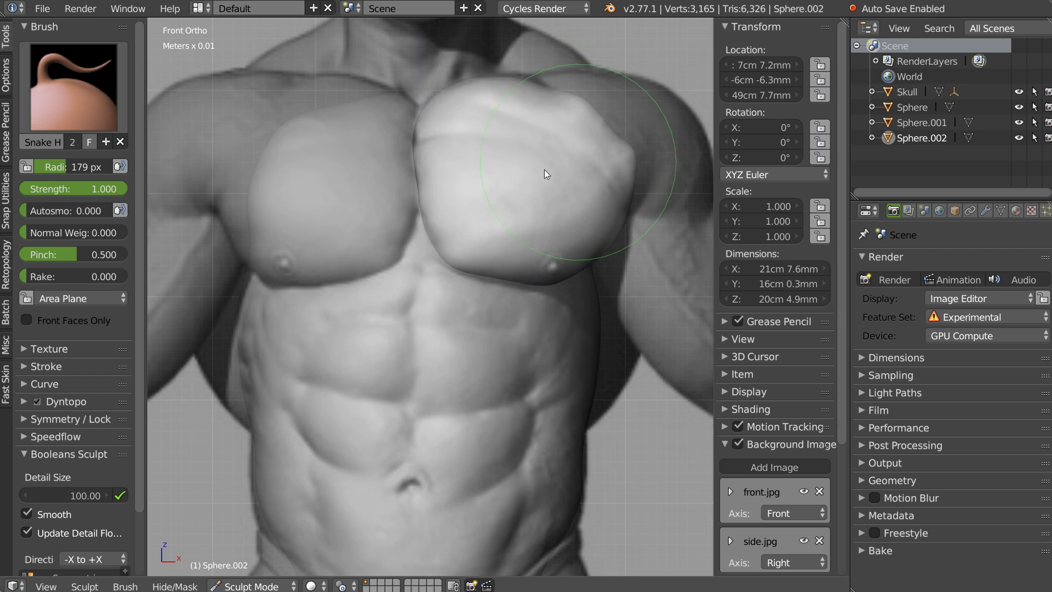
pyautogui.press('KP_3')
pyautogui.moveTo(540, 117)
pyautogui.mouseDown()
pyautogui.moveTo(443, 131)
pyautogui.moveTo(433, 73)
pyautogui.moveTo(481, 96)
pyautogui.mouseUp()
pyautogui.moveTo(404, 132)
pyautogui.mouseDown()
pyautogui.moveTo(482, 130)
pyautogui.moveTo(483, 176)
pyautogui.moveTo(519, 188)
pyautogui.moveTo(483, 93)
pyautogui.moveTo(428, 83)
pyautogui.moveTo(439, 82)
pyautogui.moveTo(410, 153)
pyautogui.moveTo(429, 111)
pyautogui.moveTo(469, 82)
pyautogui.moveTo(430, 110)
pyautogui.moveTo(410, 150)
pyautogui.moveTo(424, 181)
pyautogui.mouseUp()
pyautogui.moveTo(423, 182)
pyautogui.mouseDown(button='middle')
pyautogui.moveTo(471, 164)
pyautogui.moveTo(499, 166)
pyautogui.moveTo(459, 128)
pyautogui.moveTo(549, 157)
pyautogui.moveTo(466, 245)
pyautogui.mouseUp(button='middle')
pyautogui.moveTo(466, 246)
pyautogui.mouseDown()
pyautogui.moveTo(492, 241)
pyautogui.moveTo(509, 201)
pyautogui.moveTo(474, 270)
pyautogui.moveTo(443, 292)
pyautogui.mouseUp()
pyautogui.moveTo(443, 292)
pyautogui.mouseDown(button='middle')
pyautogui.moveTo(485, 248)
pyautogui.moveTo(496, 199)
pyautogui.mouseUp(button='middle')
pyautogui.moveTo(497, 198)
pyautogui.mouseDown()
pyautogui.moveTo(543, 222)
pyautogui.moveTo(513, 274)
pyautogui.moveTo(543, 256)
pyautogui.moveTo(554, 206)
pyautogui.mouseUp()
pyautogui.moveTo(553, 207)
pyautogui.mouseDown(button='middle')
pyautogui.moveTo(510, 255)
pyautogui.moveTo(463, 213)
pyautogui.mouseUp(button='middle')
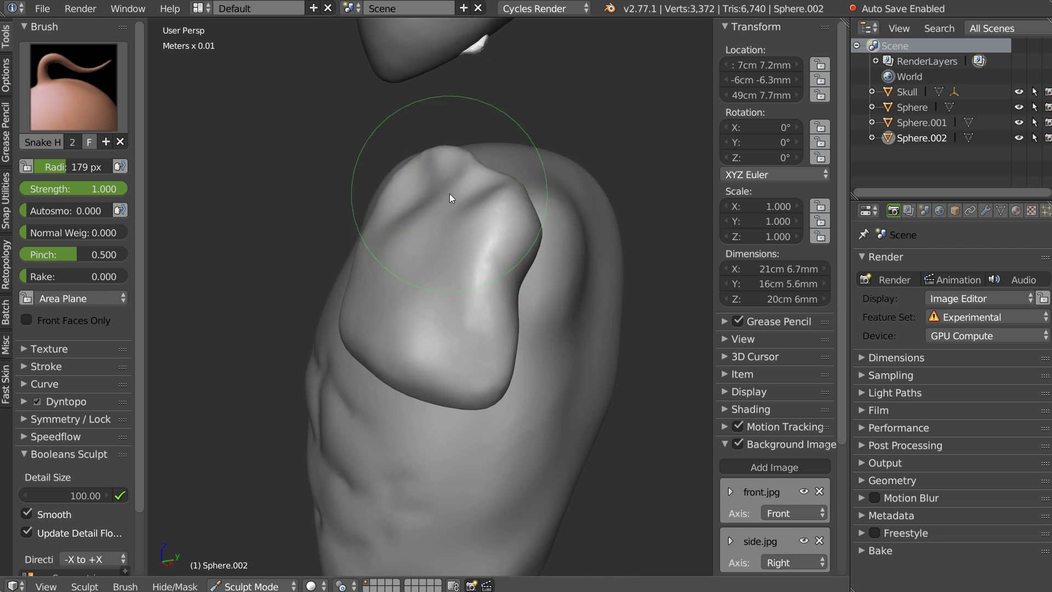
# - Alternate Smooth and Snake Hook strokes to even out the shoulder mass
pyautogui.hotkey('shift', 's')
pyautogui.moveTo(442, 188)
pyautogui.mouseDown()
pyautogui.moveTo(474, 214)
pyautogui.moveTo(517, 328)
pyautogui.mouseUp()
pyautogui.press('k')
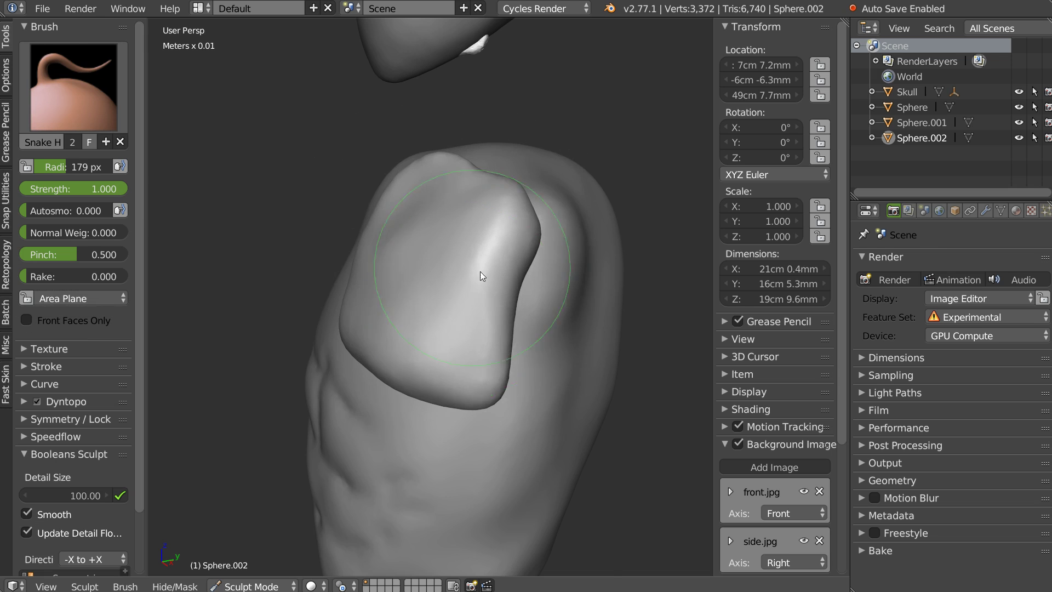
pyautogui.moveTo(481, 271); pyautogui.dragTo(445, 209, button='middle')
pyautogui.moveTo(445, 209)
pyautogui.mouseDown()
pyautogui.moveTo(459, 210)
pyautogui.moveTo(447, 199)
pyautogui.moveTo(423, 265)
pyautogui.mouseUp()
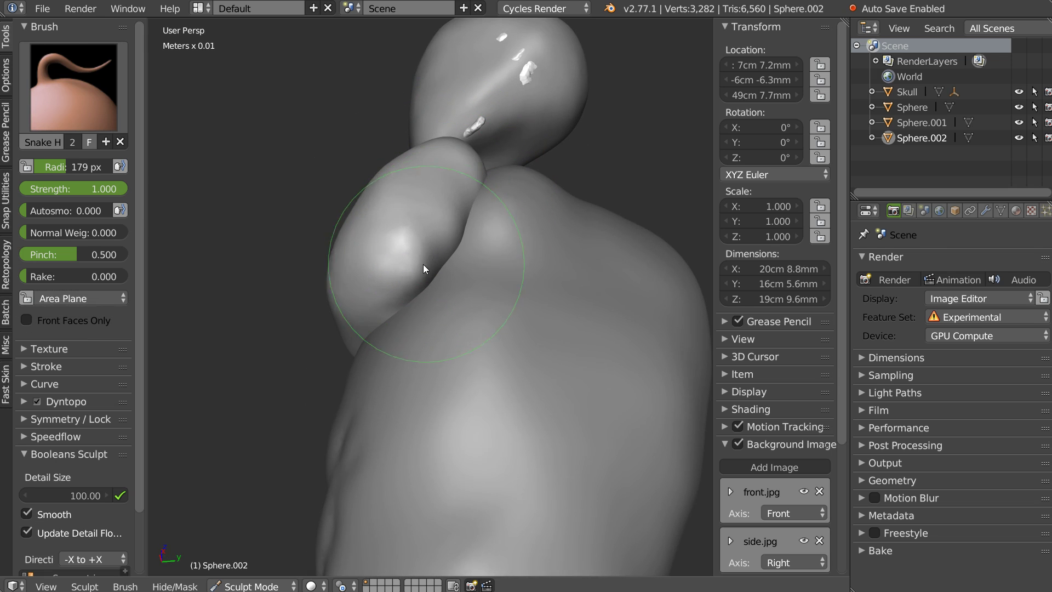
pyautogui.hotkey('shift', 's')
pyautogui.moveTo(401, 192); pyautogui.dragTo(383, 185)
pyautogui.press('k')
pyautogui.moveTo(382, 184); pyautogui.dragTo(482, 239, button='middle')
pyautogui.scroll(-3, 482, 240)
pyautogui.hotkey('shift', 's')
pyautogui.moveTo(476, 245); pyautogui.dragTo(422, 236)
pyautogui.press('k')
pyautogui.scroll(3, 498, 145)
# - Refine the top of the shoulder block, then return Sphere.002 to Object Mode
pyautogui.moveTo(498, 145); pyautogui.dragTo(456, 160, button='middle')
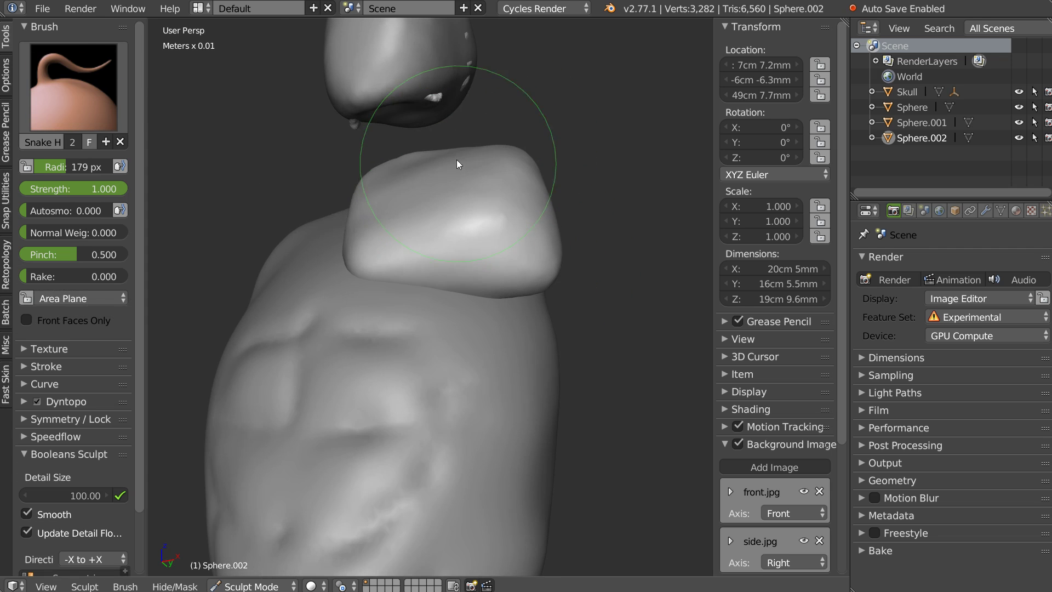
pyautogui.moveTo(407, 166); pyautogui.dragTo(408, 157)
pyautogui.moveTo(397, 198); pyautogui.dragTo(438, 255, button='middle')
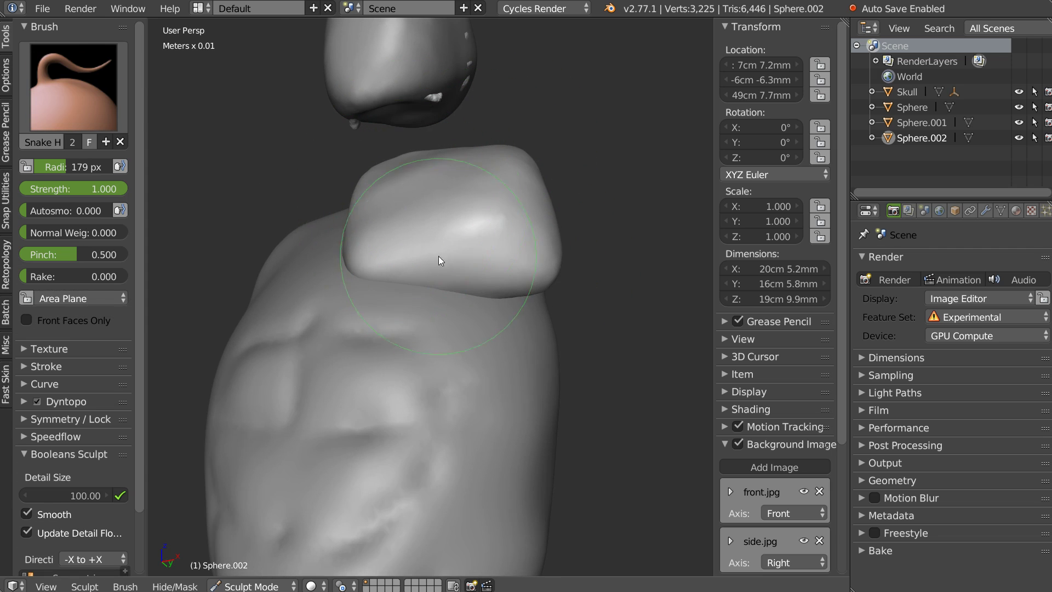
pyautogui.hotkey('ctrl', 'Tab')
pyautogui.moveTo(425, 193); pyautogui.dragTo(370, 336, button='middle')
pyautogui.scroll(-3, 494, 236)
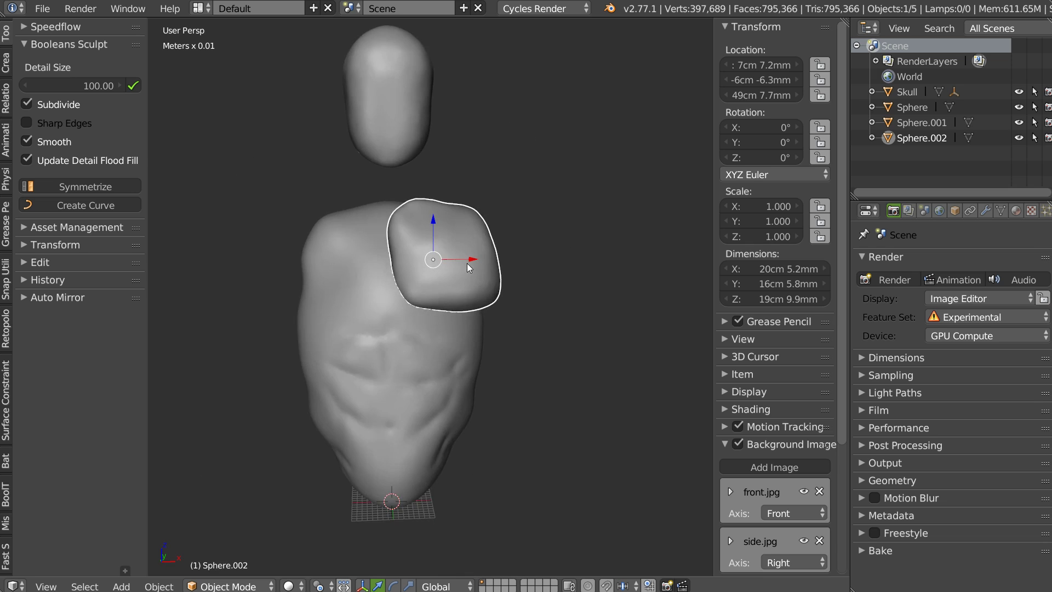
pyautogui.scroll(2, 453, 409)
# - Add an enlarged Empty at the origin and Speedflow-mirror the chest block across it
pyautogui.rightClick(447, 416)
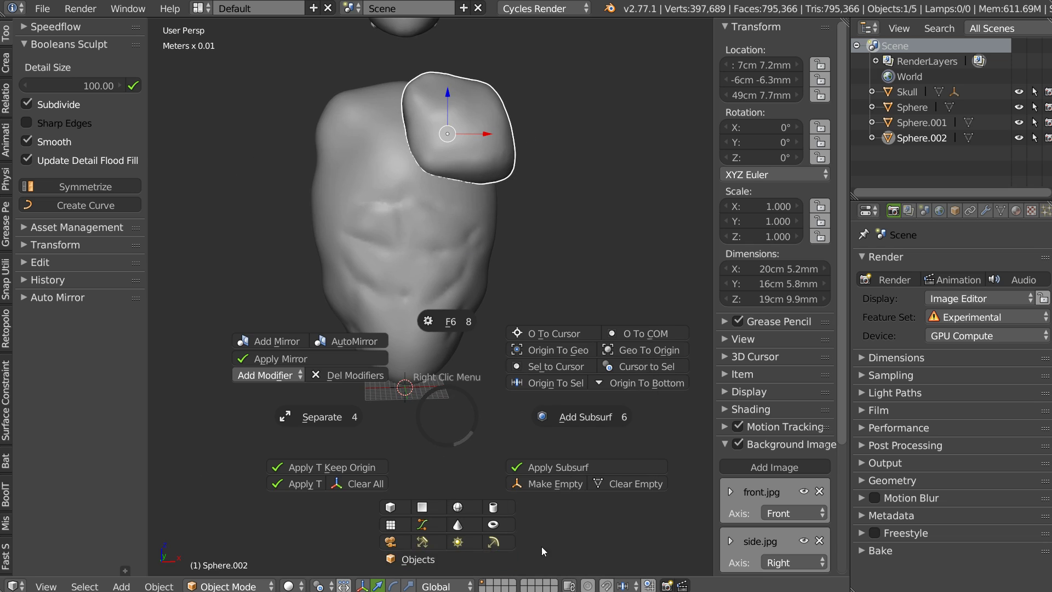
pyautogui.moveTo(412, 559)
pyautogui.click(555, 499)
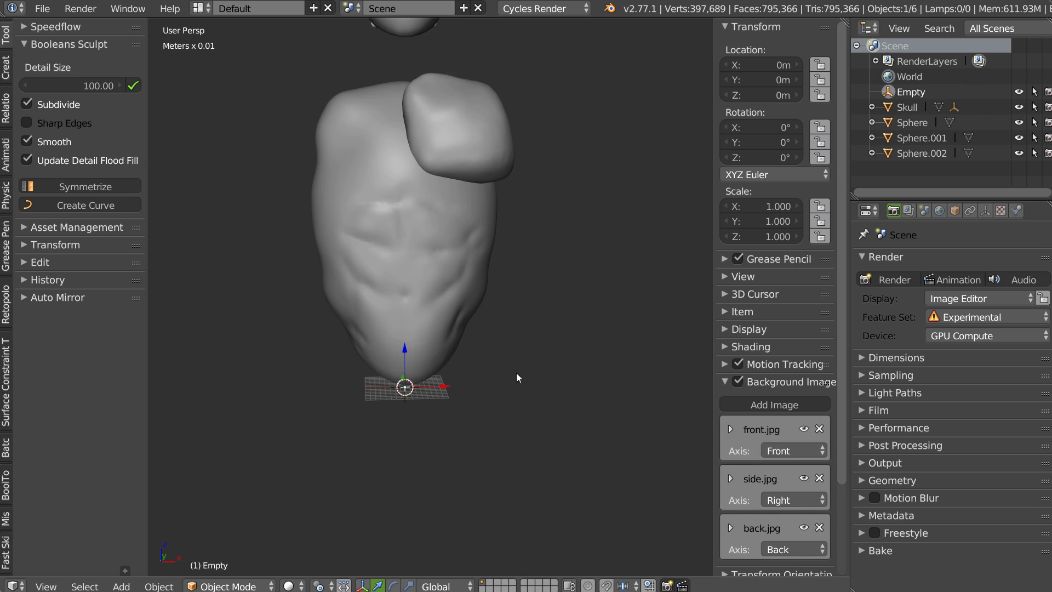
pyautogui.press('s')
pyautogui.click(565, 460)
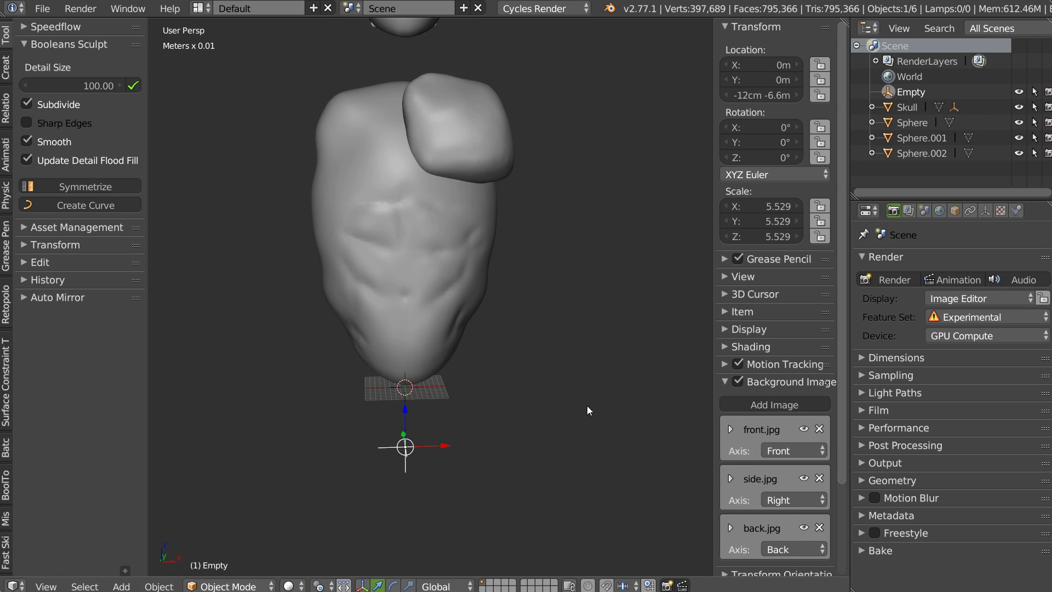
pyautogui.keyDown('shift'); pyautogui.click(509, 160); pyautogui.keyUp('shift')
pyautogui.press('space')
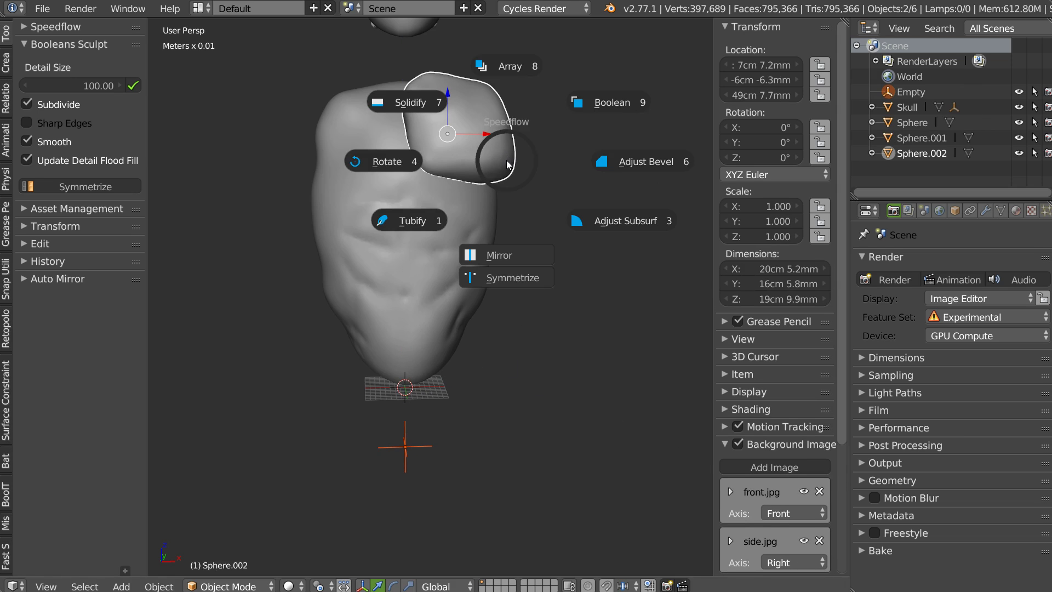
pyautogui.click(504, 253)
pyautogui.press('Escape')
# - Sculpt the chest block with a 228 px Snake Hook brush, pulling out the chest mass
pyautogui.moveTo(510, 259); pyautogui.dragTo(501, 188, button='middle')
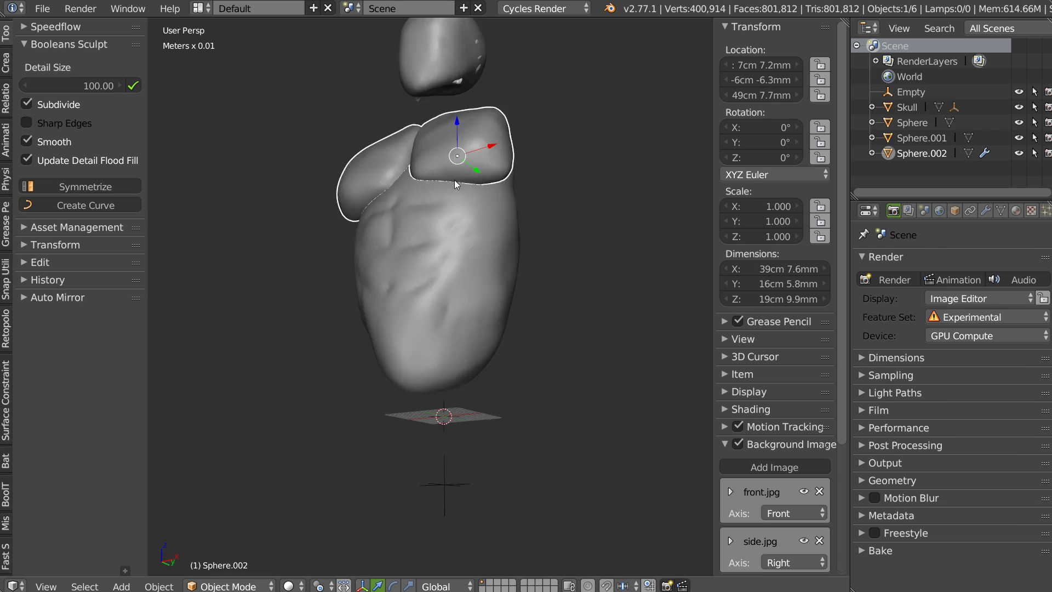
pyautogui.press('Tab')
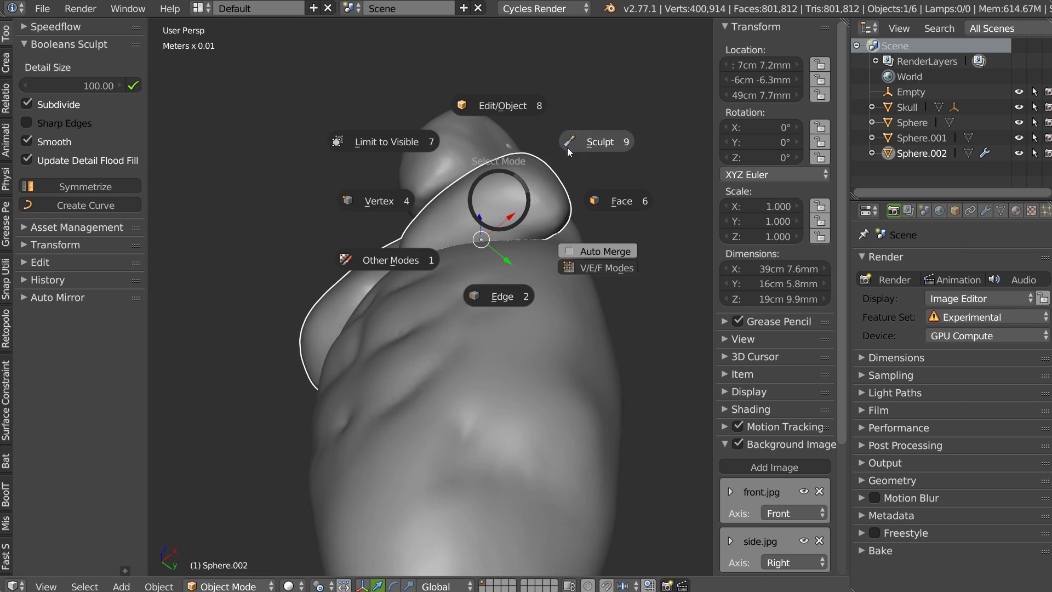
pyautogui.click(567, 147)
pyautogui.moveTo(595, 142)
pyautogui.mouseDown(button='middle')
pyautogui.moveTo(493, 188)
pyautogui.moveTo(520, 203)
pyautogui.moveTo(429, 223)
pyautogui.moveTo(446, 237)
pyautogui.mouseUp(button='middle')
pyautogui.press('f')
pyautogui.click(511, 220)
pyautogui.moveTo(446, 238)
pyautogui.mouseDown()
pyautogui.moveTo(417, 246)
pyautogui.moveTo(491, 214)
pyautogui.moveTo(571, 244)
pyautogui.moveTo(571, 230)
pyautogui.mouseUp()
pyautogui.moveTo(571, 230); pyautogui.dragTo(490, 301, button='middle')
pyautogui.moveTo(506, 232); pyautogui.dragTo(404, 313, button='middle')
pyautogui.moveTo(403, 312)
pyautogui.mouseDown()
pyautogui.moveTo(388, 321)
pyautogui.moveTo(449, 285)
pyautogui.moveTo(507, 286)
pyautogui.moveTo(563, 202)
pyautogui.moveTo(587, 215)
pyautogui.mouseUp()
pyautogui.scroll(2, 506, 286)
pyautogui.scroll(1, 521, 255)
# - Round the chest mass with Smooth and widen it with Snake Hook
pyautogui.press('s')
pyautogui.moveTo(474, 280)
pyautogui.mouseDown()
pyautogui.moveTo(470, 320)
pyautogui.moveTo(483, 345)
pyautogui.moveTo(537, 298)
pyautogui.mouseUp()
pyautogui.moveTo(602, 225); pyautogui.dragTo(594, 211)
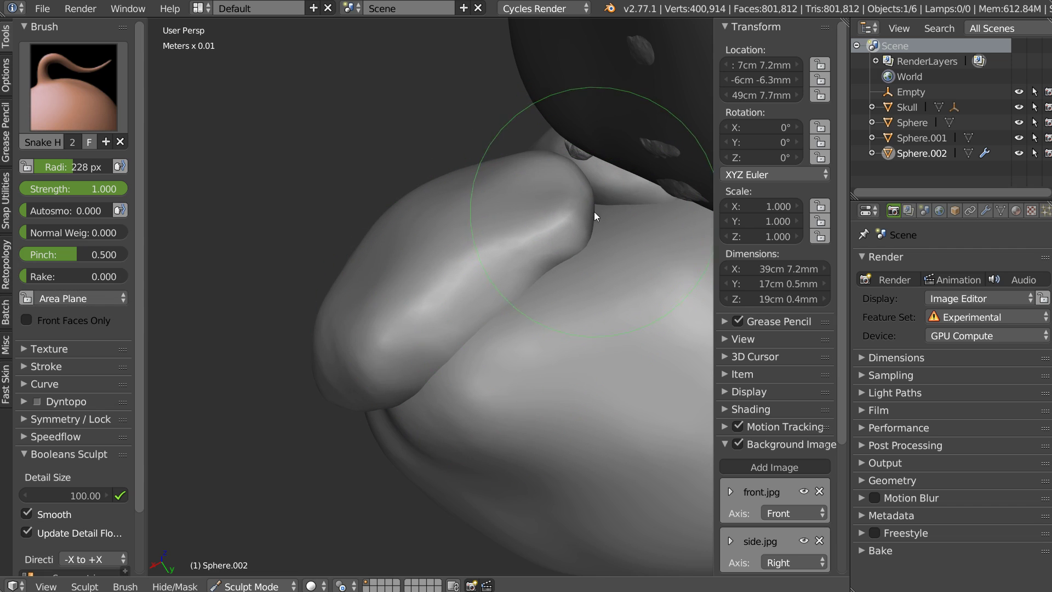
pyautogui.press('s')
pyautogui.press('k')
pyautogui.moveTo(369, 240)
pyautogui.mouseDown(button='middle')
pyautogui.moveTo(493, 168)
pyautogui.moveTo(498, 127)
pyautogui.moveTo(519, 98)
pyautogui.moveTo(428, 204)
pyautogui.moveTo(413, 180)
pyautogui.mouseUp(button='middle')
pyautogui.moveTo(418, 188)
pyautogui.mouseDown()
pyautogui.moveTo(506, 186)
pyautogui.moveTo(613, 213)
pyautogui.moveTo(624, 261)
pyautogui.mouseUp()
# - In front view, match the pectoral edge and shoulder contour to the reference
pyautogui.press('KP_1')
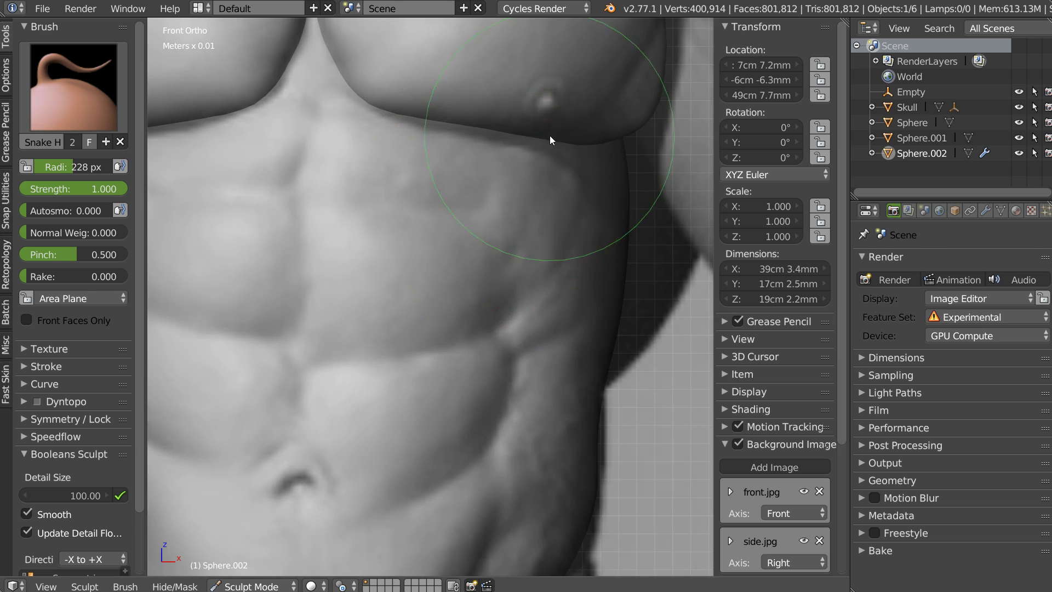
pyautogui.keyDown('shift'); pyautogui.moveTo(550, 136); pyautogui.dragTo(574, 242, button='middle'); pyautogui.keyUp('shift')
pyautogui.moveTo(575, 243)
pyautogui.mouseDown()
pyautogui.moveTo(558, 239)
pyautogui.moveTo(570, 185)
pyautogui.mouseUp()
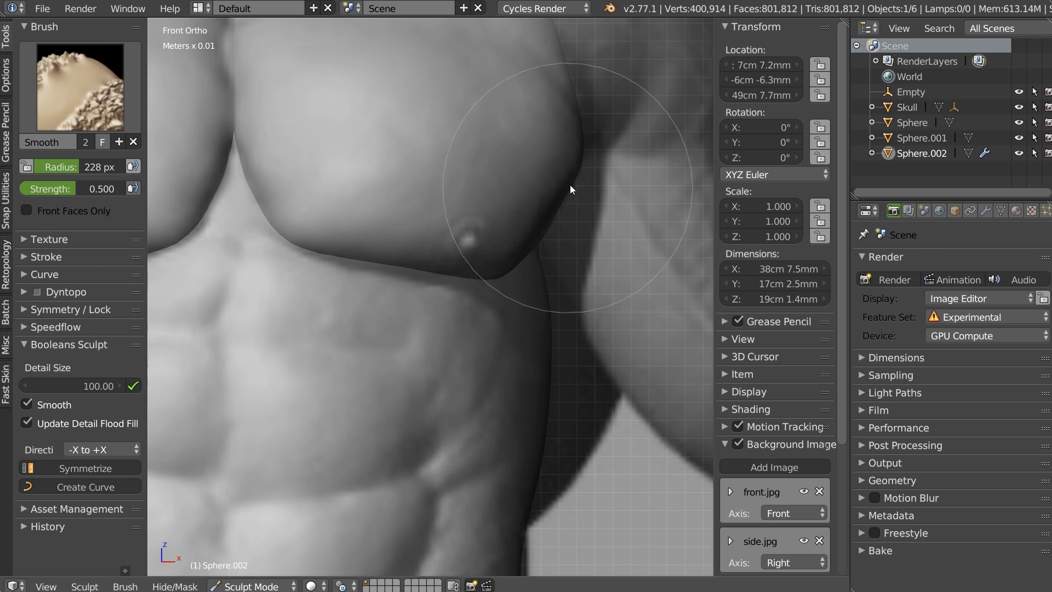
pyautogui.keyDown('shift'); pyautogui.moveTo(587, 141); pyautogui.dragTo(535, 213, button='middle'); pyautogui.keyUp('shift')
pyautogui.moveTo(543, 206)
pyautogui.mouseDown()
pyautogui.moveTo(522, 142)
pyautogui.moveTo(496, 109)
pyautogui.mouseUp()
pyautogui.scroll(-2, 498, 126)
pyautogui.scroll(-2, 499, 147)
# - Refine the upper pecs and collarbone area of the chest
pyautogui.moveTo(396, 154); pyautogui.dragTo(427, 141)
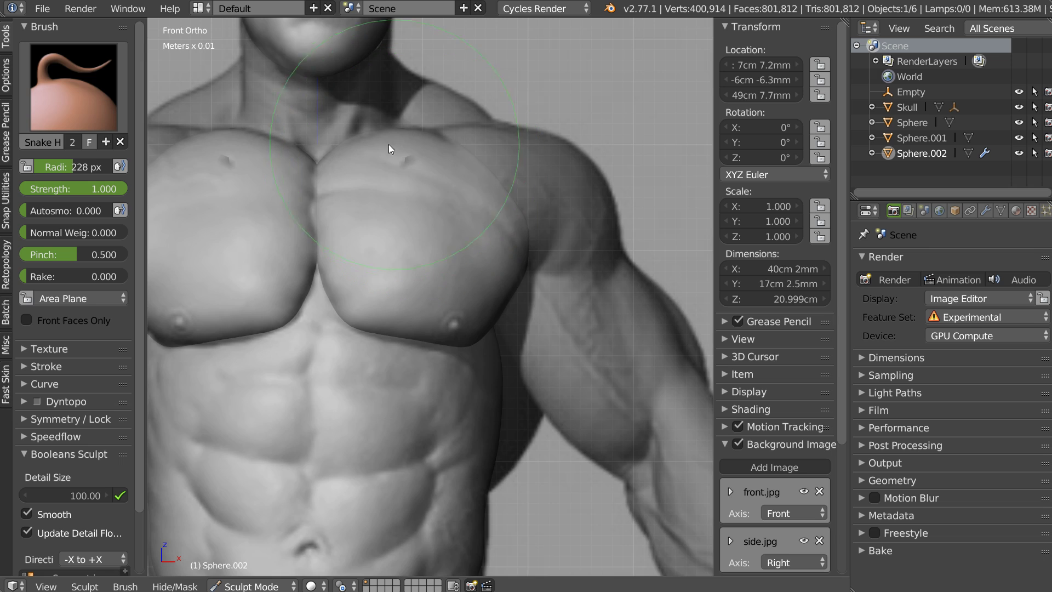
pyautogui.keyDown('shift'); pyautogui.moveTo(389, 143); pyautogui.dragTo(436, 189, button='middle'); pyautogui.keyUp('shift')
pyautogui.moveTo(436, 189); pyautogui.dragTo(451, 189)
pyautogui.moveTo(451, 190); pyautogui.dragTo(411, 205, button='middle')
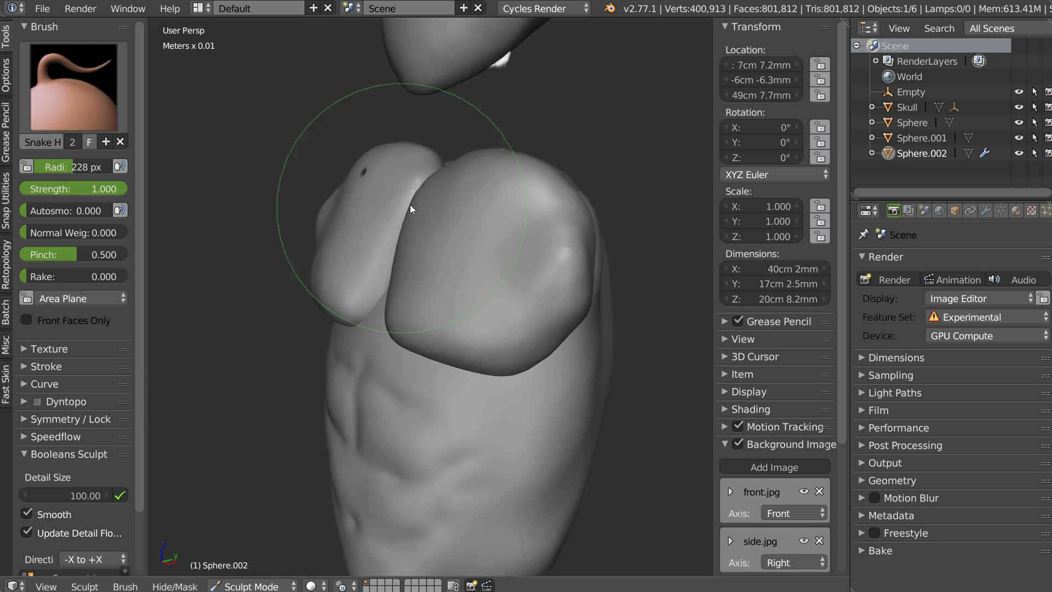
pyautogui.scroll(2, 465, 180)
pyautogui.scroll(2, 465, 180)
pyautogui.scroll(2, 457, 207)
# - Smooth the dent on the right pec and remesh the chest block at detail 100
pyautogui.keyDown('shift'); pyautogui.moveTo(462, 98); pyautogui.dragTo(468, 107); pyautogui.keyUp('shift')
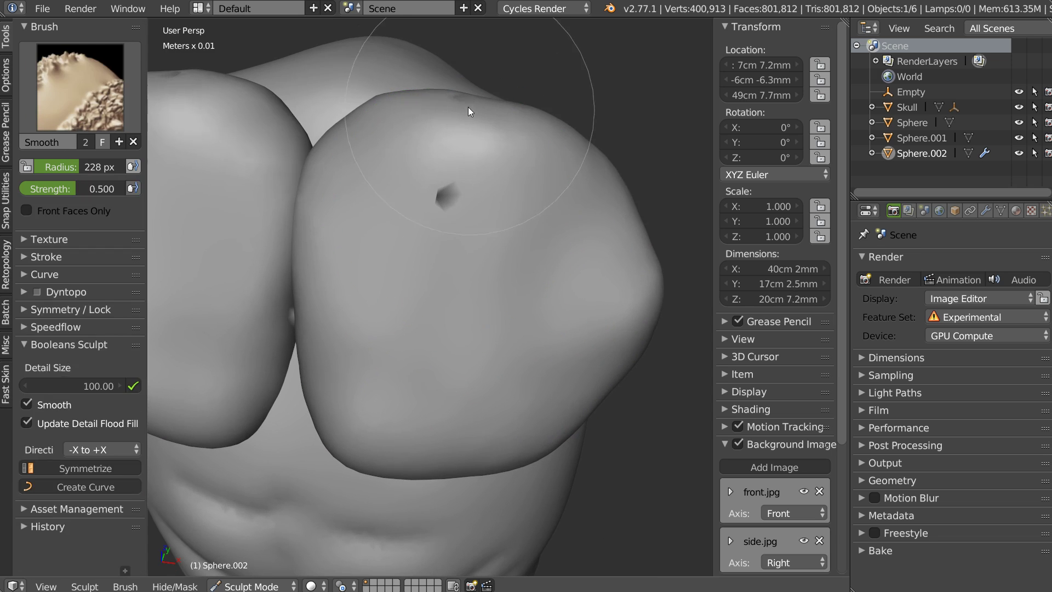
pyautogui.click(121, 496)
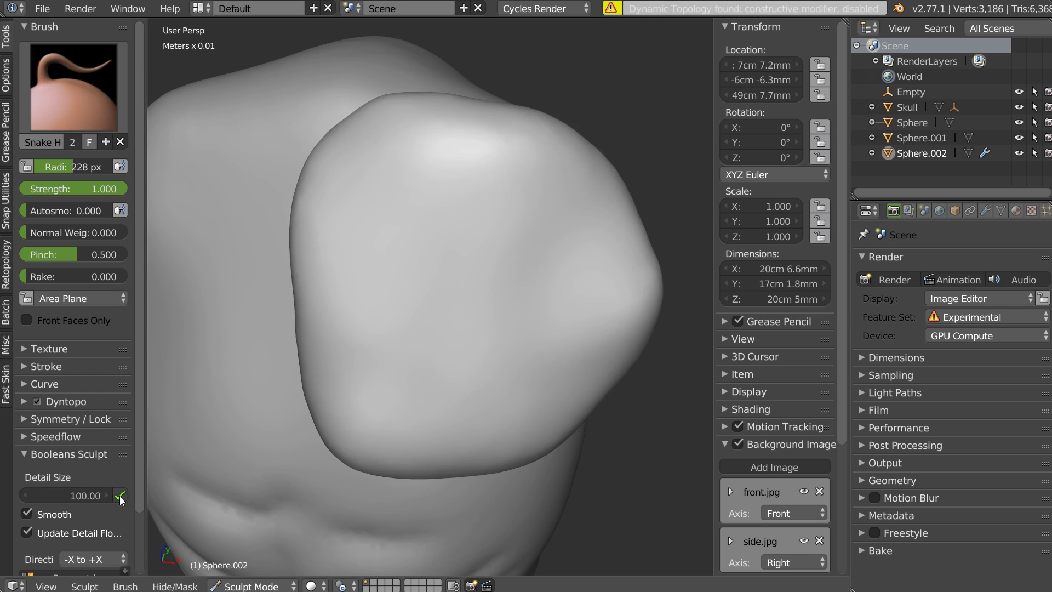
pyautogui.scroll(-3, 433, 256)
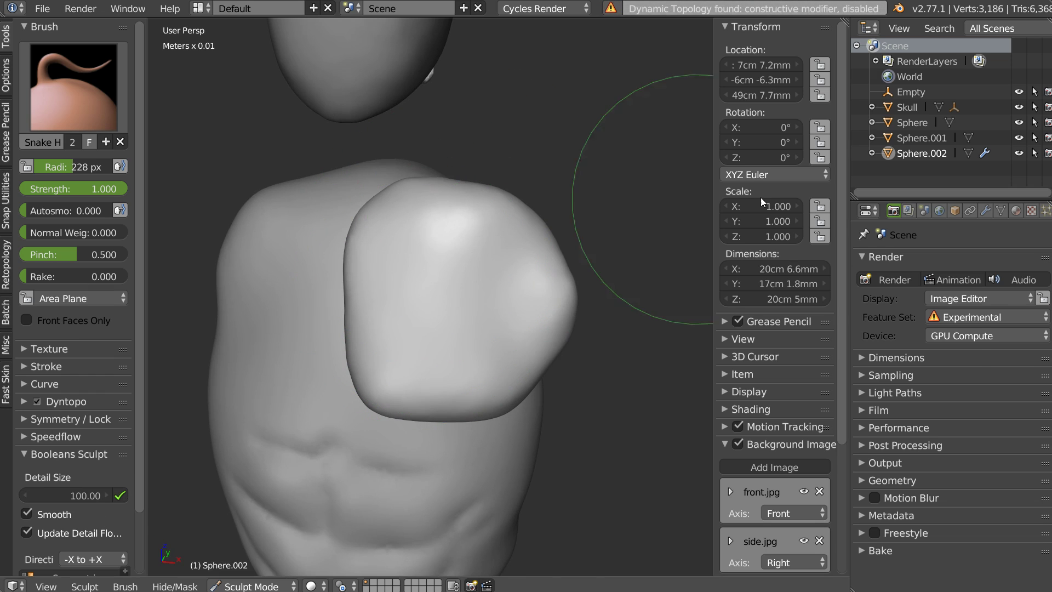
pyautogui.click(985, 211)
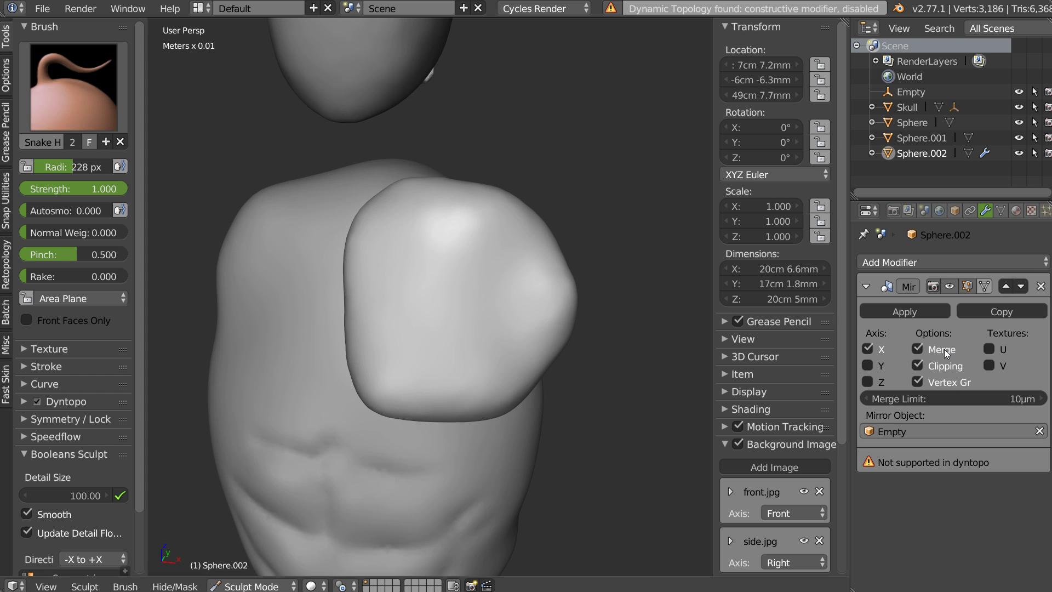
pyautogui.keyDown('shift'); pyautogui.moveTo(416, 307); pyautogui.dragTo(442, 288, button='middle'); pyautogui.keyUp('shift')
pyautogui.press('Tab')
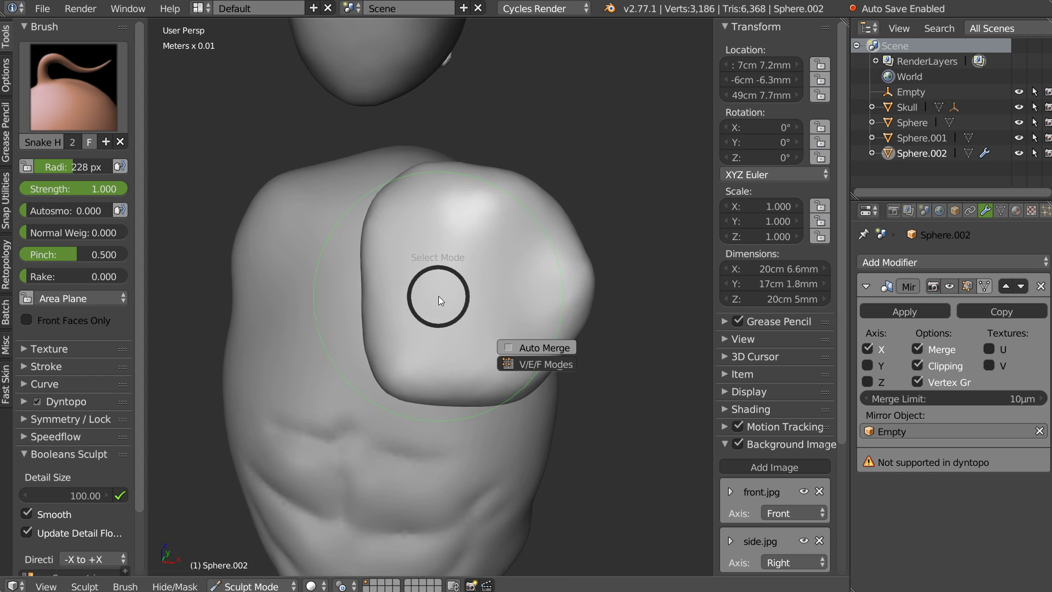
pyautogui.press('Tab')
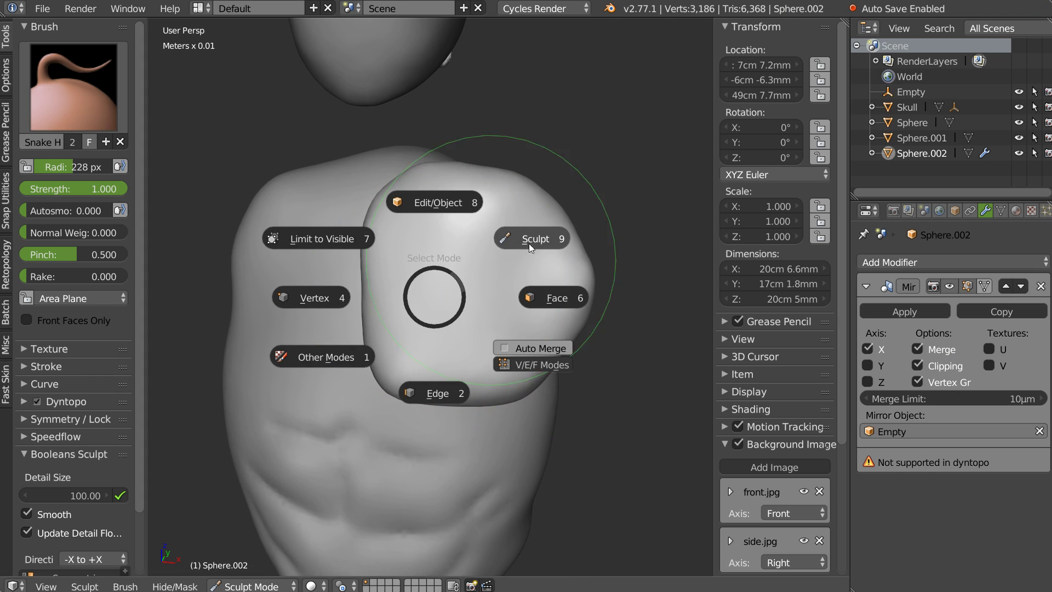
pyautogui.click(531, 239)
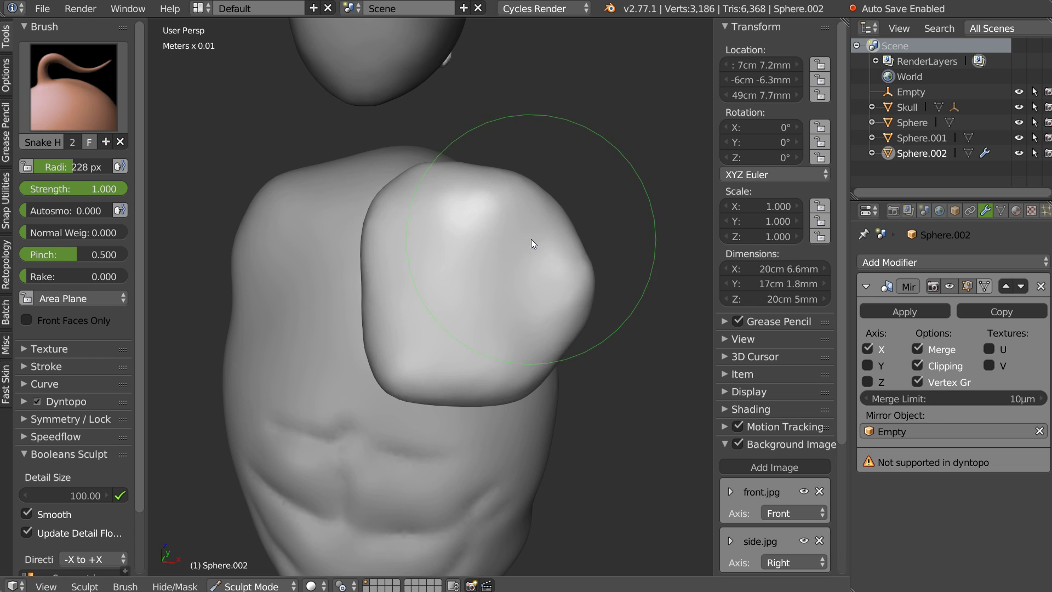
pyautogui.press('Tab')
pyautogui.press('Tab')
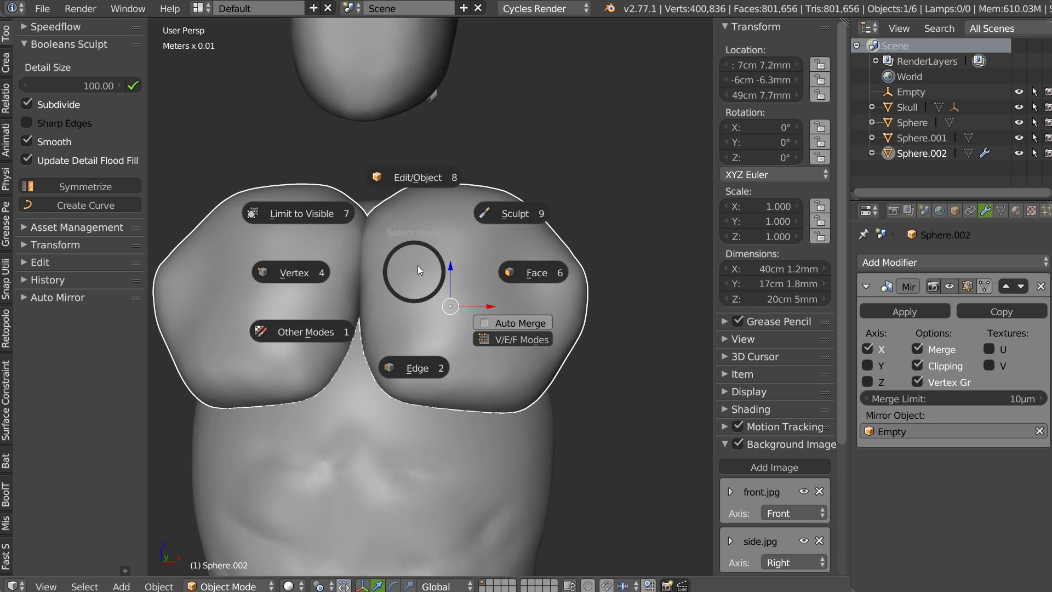
pyautogui.click(492, 214)
pyautogui.scroll(-3, 446, 280)
pyautogui.moveTo(457, 259)
pyautogui.mouseDown(button='middle')
pyautogui.moveTo(455, 212)
pyautogui.moveTo(535, 274)
pyautogui.moveTo(525, 254)
pyautogui.mouseUp(button='middle')
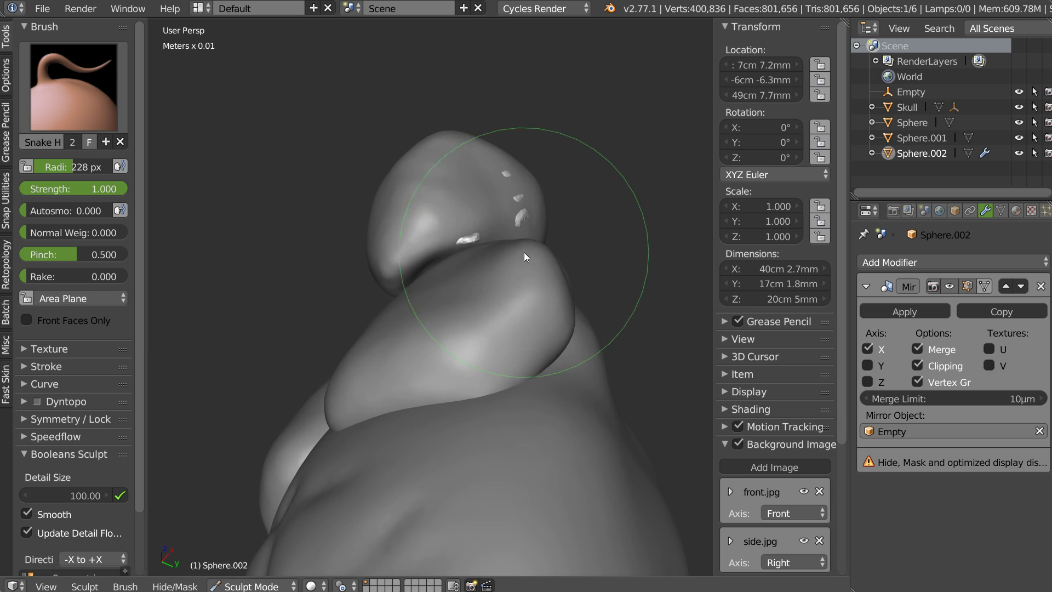
# - Nudge the lower chest blob, then return to Object Mode in front view
pyautogui.moveTo(524, 253); pyautogui.dragTo(533, 252)
pyautogui.press('s')
pyautogui.press('k')
pyautogui.moveTo(511, 278)
pyautogui.mouseDown(button='middle')
pyautogui.moveTo(502, 348)
pyautogui.moveTo(486, 275)
pyautogui.moveTo(451, 291)
pyautogui.moveTo(463, 206)
pyautogui.moveTo(403, 263)
pyautogui.moveTo(539, 290)
pyautogui.mouseUp(button='middle')
pyautogui.press('s')
pyautogui.press('k')
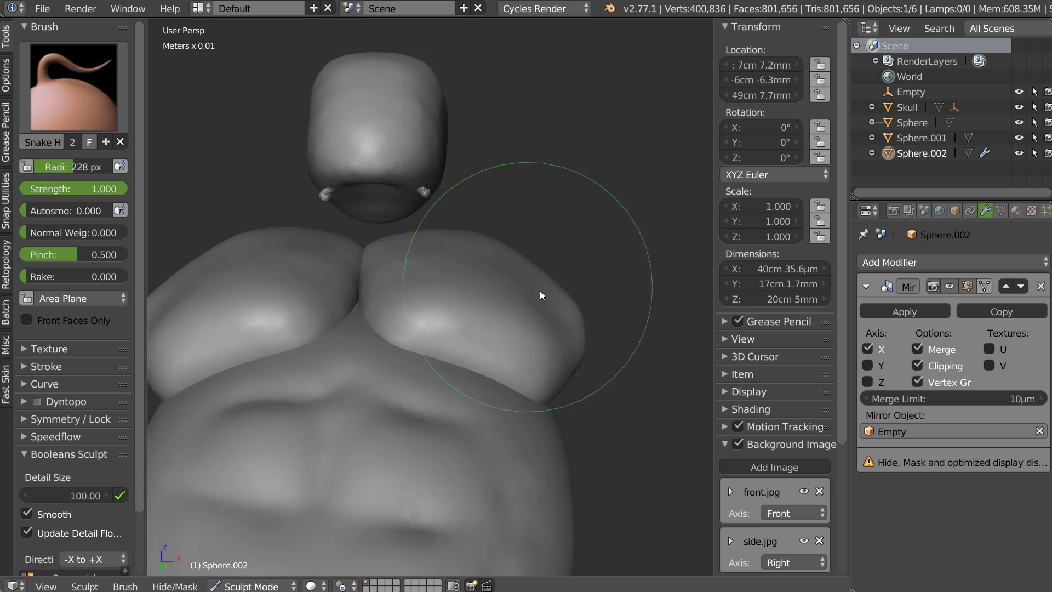
pyautogui.scroll(-3, 362, 367)
pyautogui.moveTo(362, 367)
pyautogui.mouseDown(button='middle')
pyautogui.moveTo(462, 369)
pyautogui.moveTo(520, 344)
pyautogui.moveTo(488, 344)
pyautogui.mouseUp(button='middle')
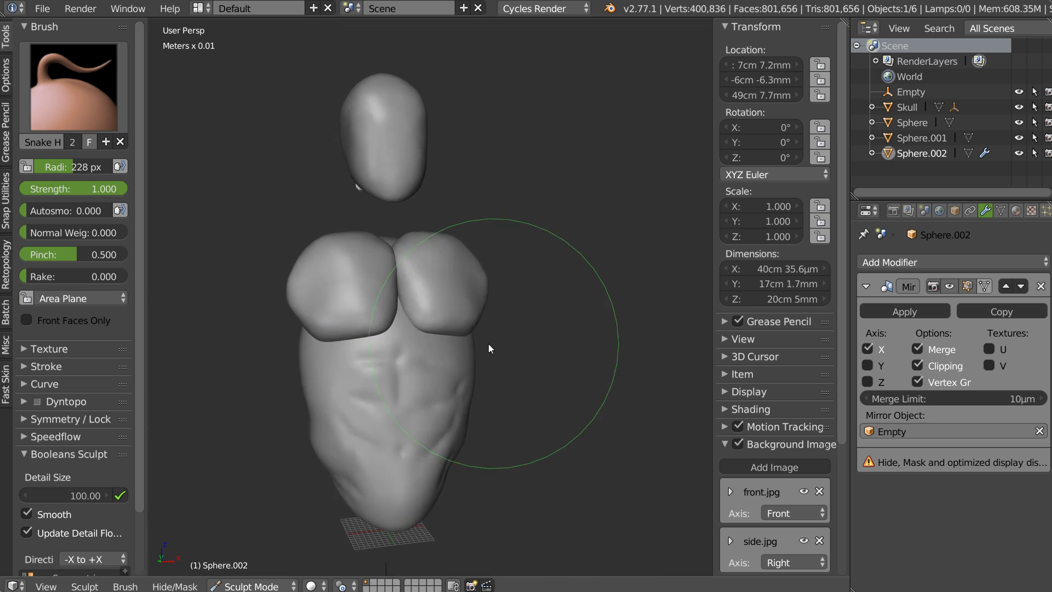
pyautogui.hotkey('ctrl', 'Tab')
pyautogui.press('KP_1')
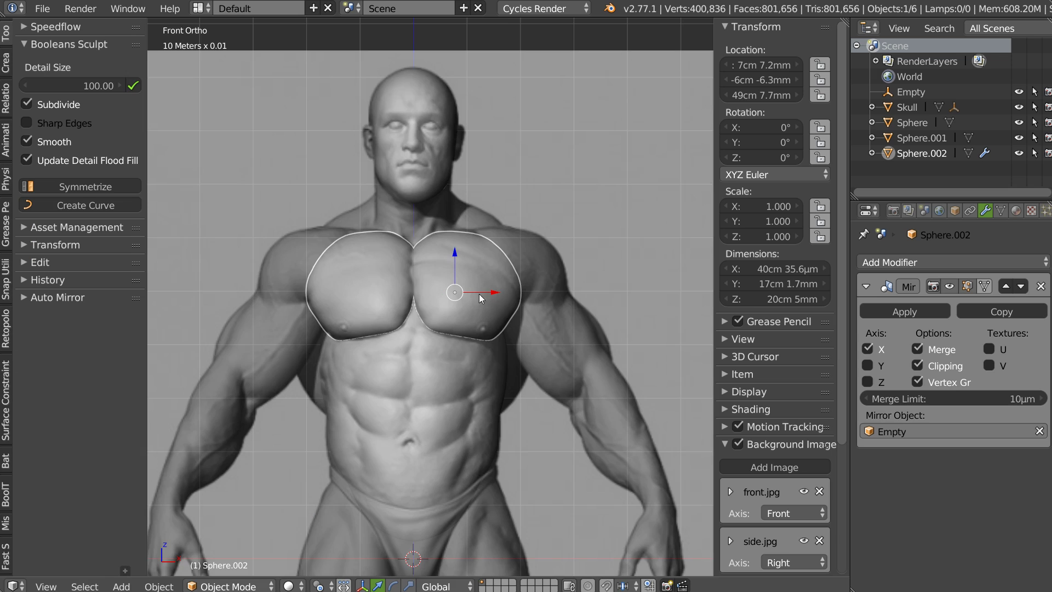
pyautogui.scroll(1, 480, 299)
pyautogui.scroll(1, 489, 263)
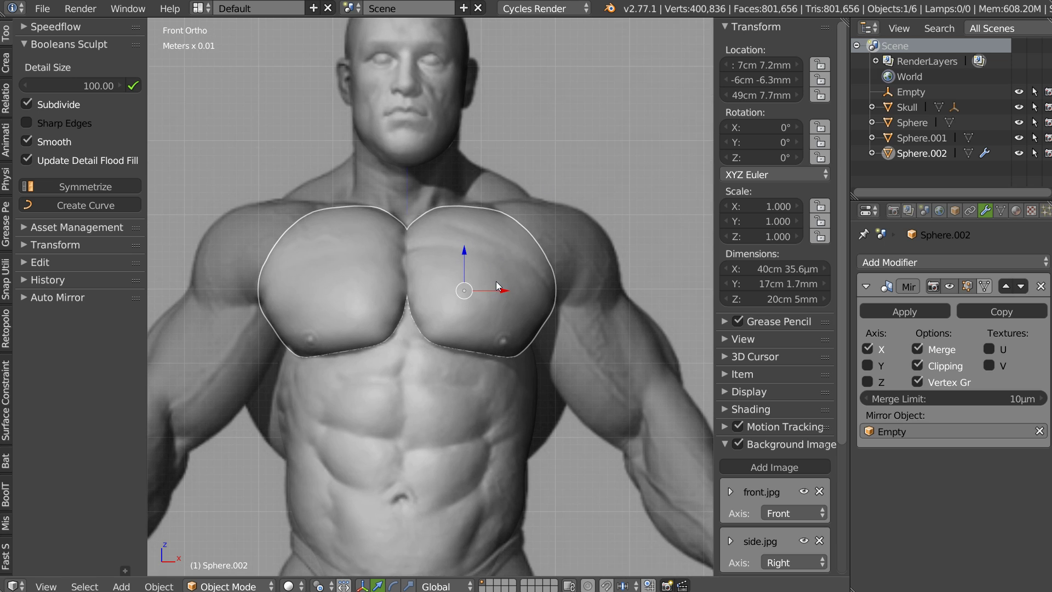
# - Add a UV sphere, move it up to the neck position and scale it
pyautogui.press('q')
pyautogui.click(512, 373)
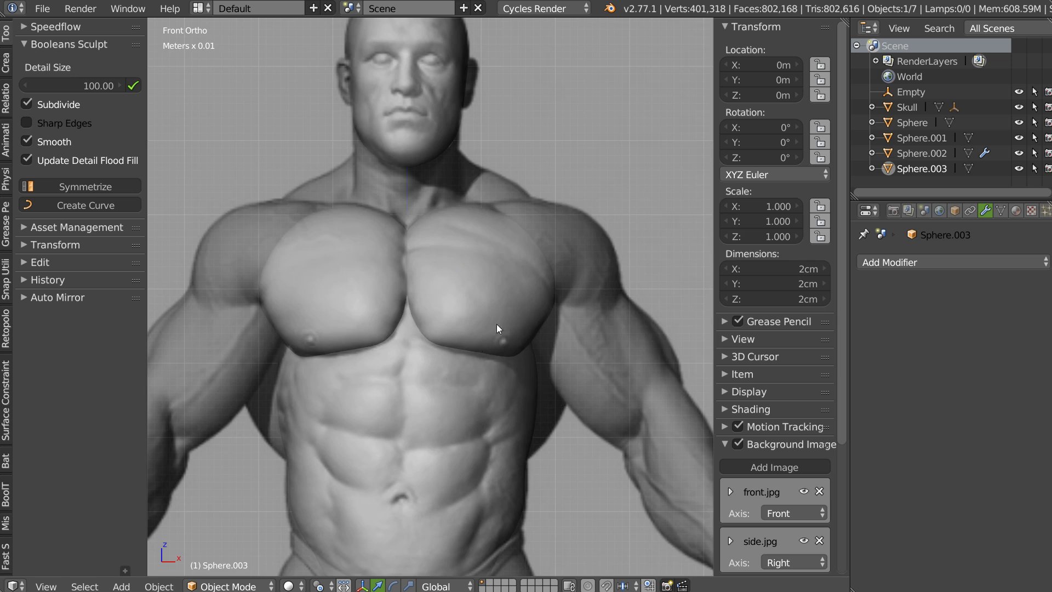
pyautogui.scroll(-3, 497, 325)
pyautogui.moveTo(420, 450); pyautogui.dragTo(446, 189)
pyautogui.press('s')
pyautogui.click(658, 207)
pyautogui.scroll(3, 417, 220)
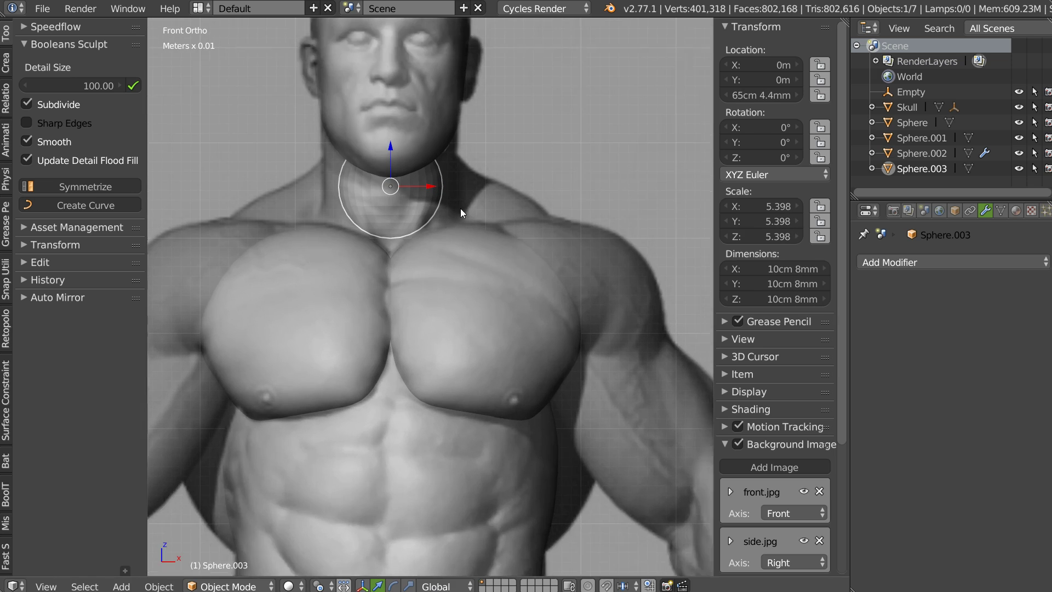
pyautogui.scroll(2, 461, 208)
# - Stretch the sphere taller on Z, widen it, and set its X width to 7.689
pyautogui.press('s')
pyautogui.press('z')
pyautogui.click(417, 74)
pyautogui.press('s')
pyautogui.click(533, 244)
pyautogui.moveTo(398, 229); pyautogui.dragTo(397, 218)
pyautogui.press('s')
pyautogui.press('x')
pyautogui.click(497, 244)
# - Seat the neck under the head in side view, Detail Flood Fill it, and enter Sculpt Mode
pyautogui.press('KP_3')
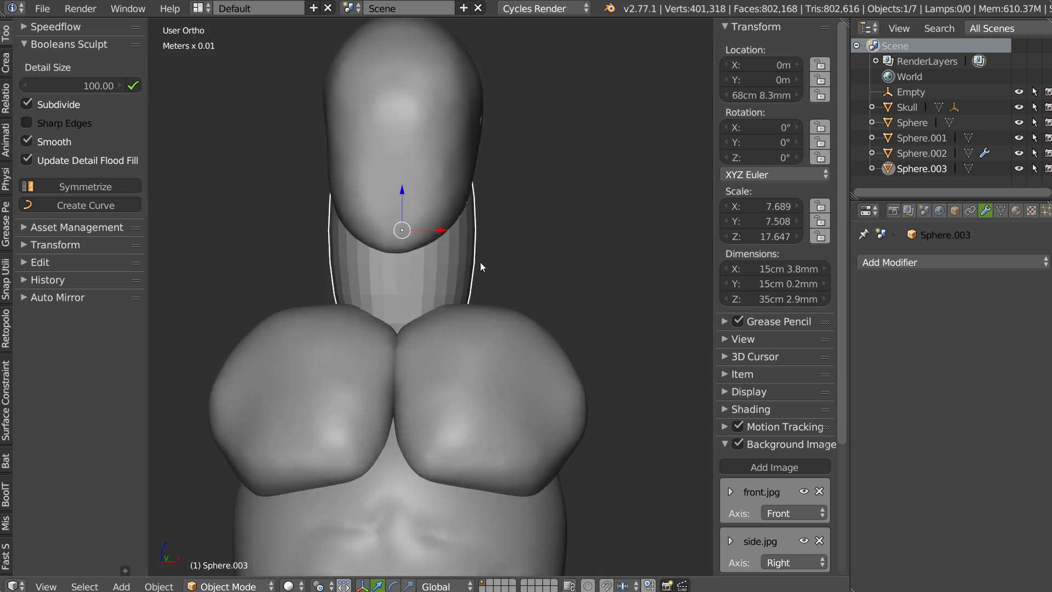
pyautogui.scroll(1, 505, 217)
pyautogui.scroll(1, 509, 230)
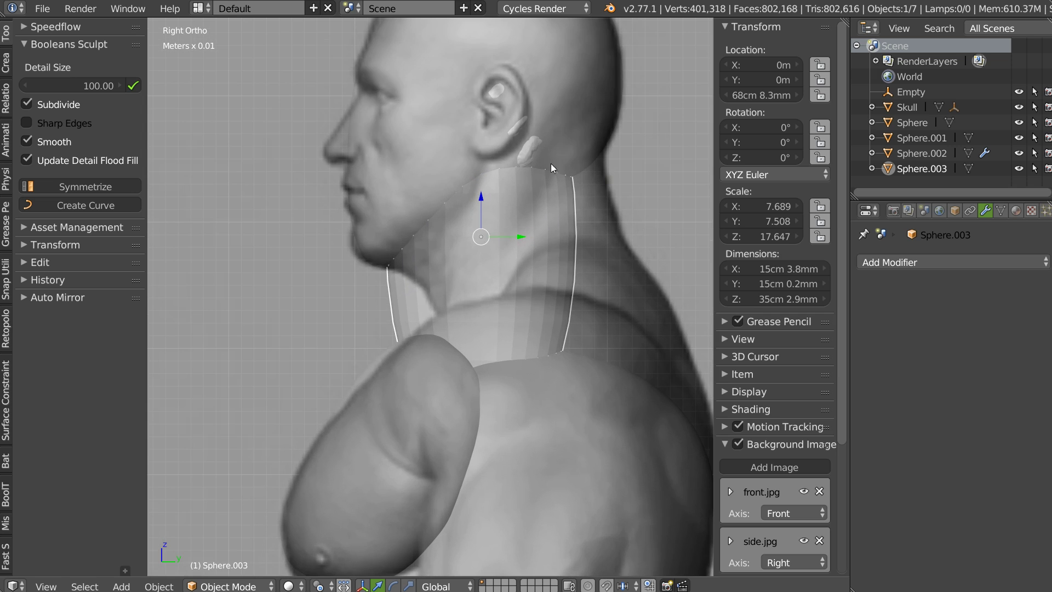
pyautogui.moveTo(487, 238); pyautogui.dragTo(515, 197)
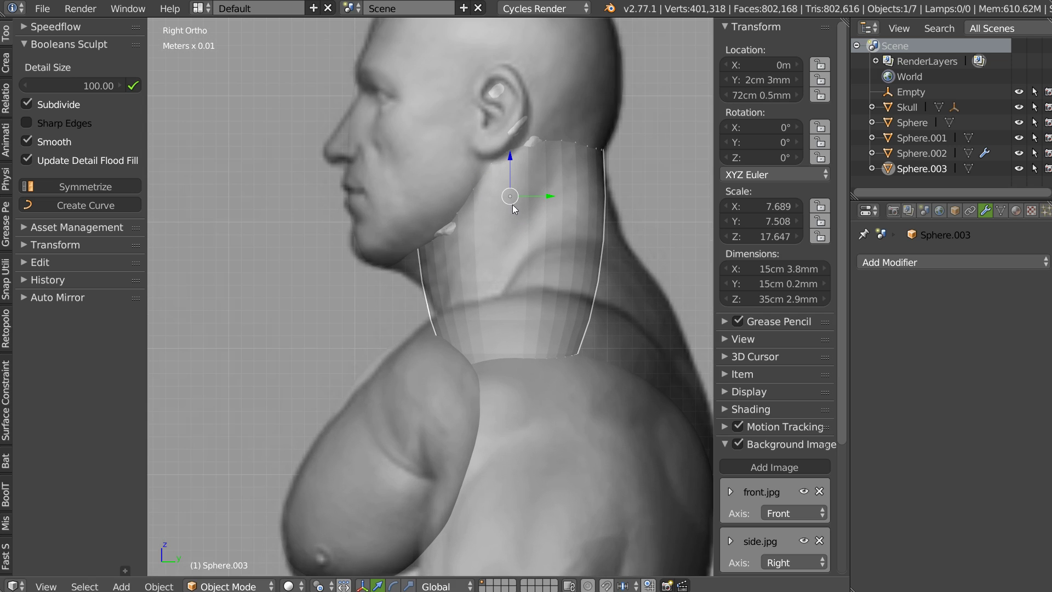
pyautogui.press('Tab')
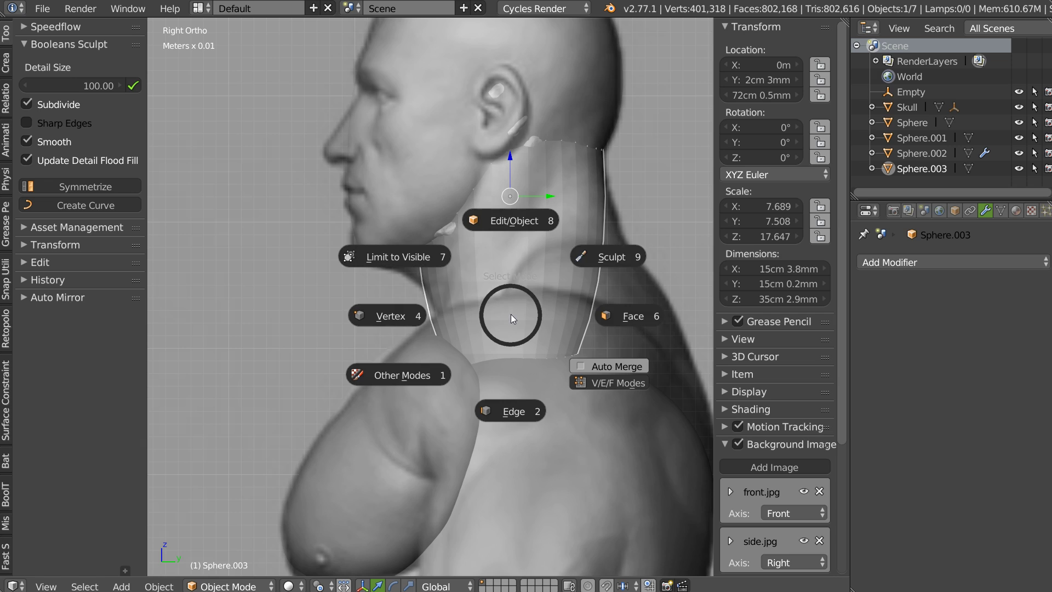
pyautogui.click(133, 86)
pyautogui.press('Tab')
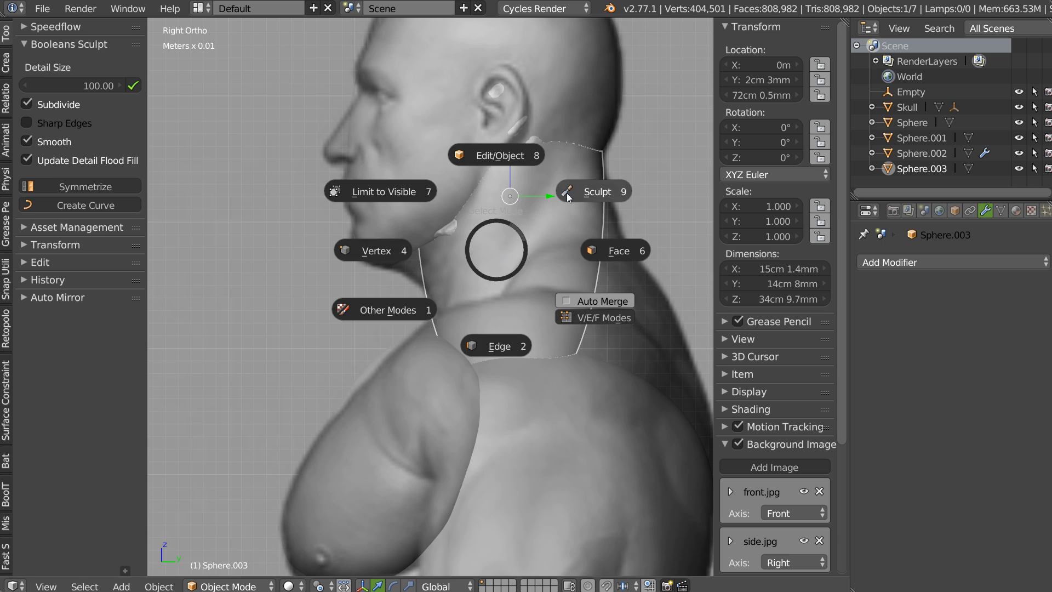
pyautogui.click(510, 220)
# - Pull the neck out under the jaw and at the back
pyautogui.moveTo(415, 249); pyautogui.dragTo(445, 297)
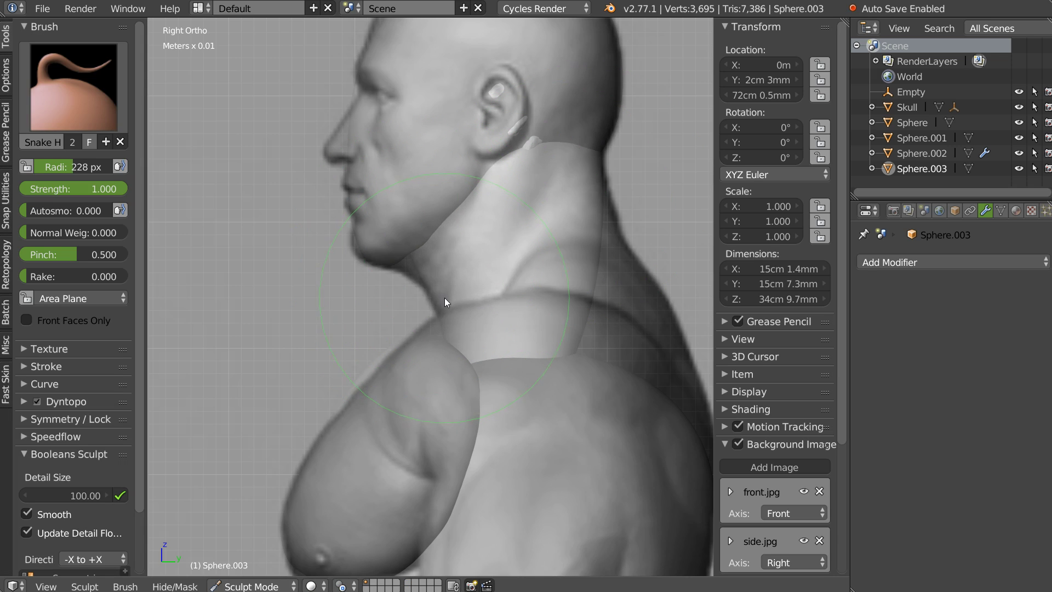
pyautogui.moveTo(397, 224)
pyautogui.mouseDown()
pyautogui.moveTo(391, 238)
pyautogui.moveTo(414, 275)
pyautogui.mouseUp()
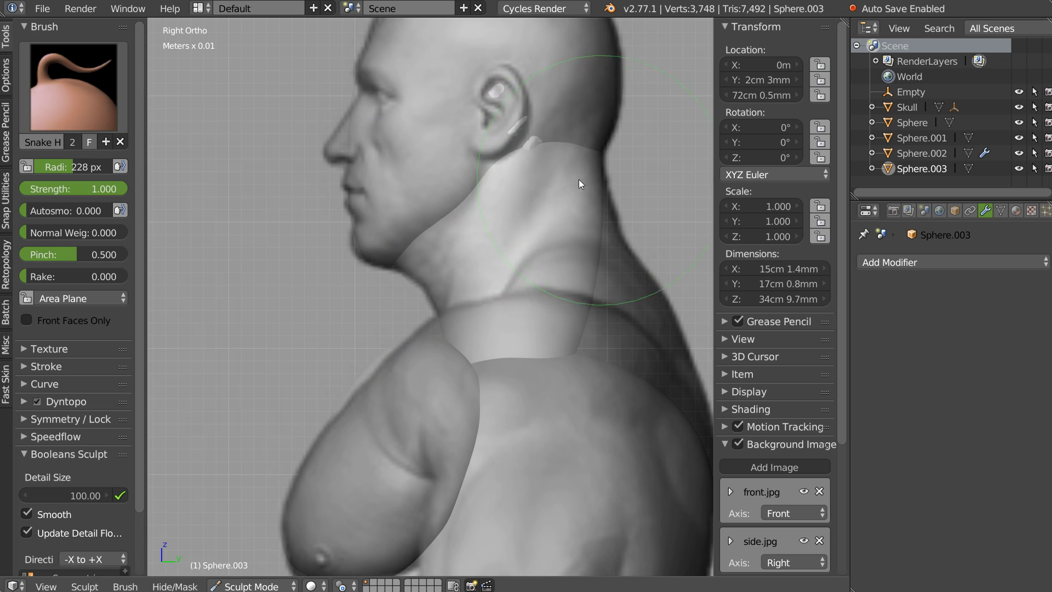
pyautogui.moveTo(588, 301)
pyautogui.mouseDown()
pyautogui.moveTo(603, 244)
pyautogui.moveTo(604, 300)
pyautogui.mouseUp()
pyautogui.moveTo(578, 341); pyautogui.dragTo(619, 292)
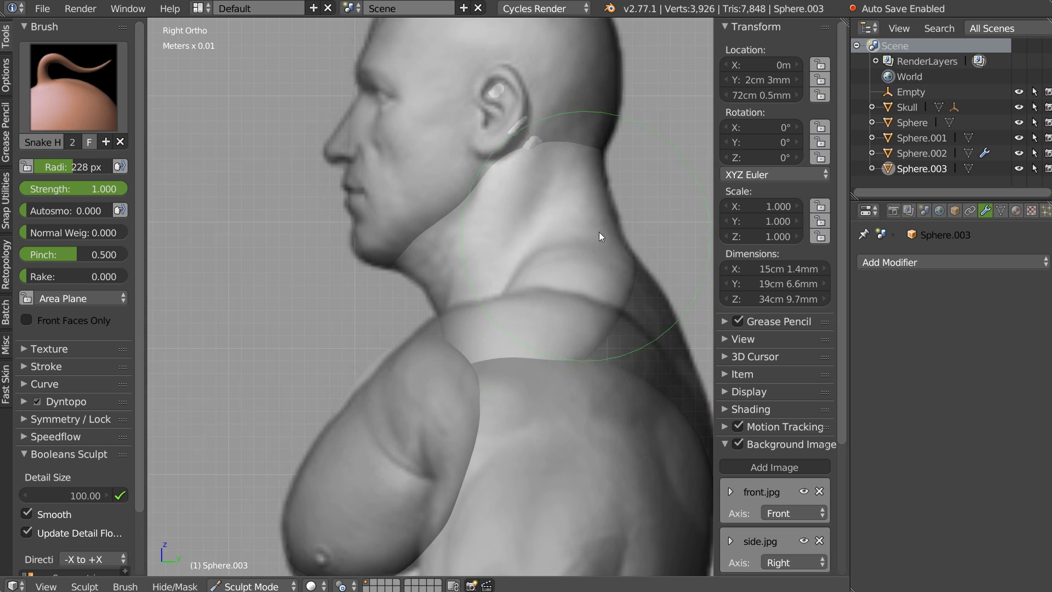
pyautogui.moveTo(599, 232); pyautogui.dragTo(615, 302, button='middle')
# - In front view, reshape the neck sides below the chin and build up the trapezius
pyautogui.press('KP_1')
pyautogui.scroll(3, 458, 284)
pyautogui.scroll(3, 458, 284)
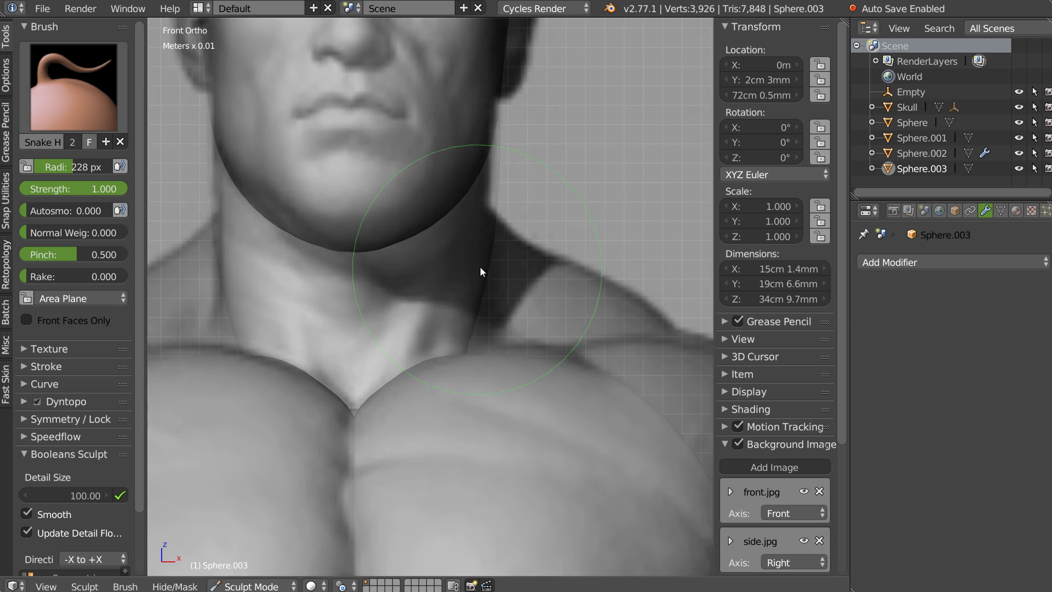
pyautogui.moveTo(485, 310)
pyautogui.mouseDown()
pyautogui.moveTo(507, 216)
pyautogui.moveTo(491, 141)
pyautogui.mouseUp()
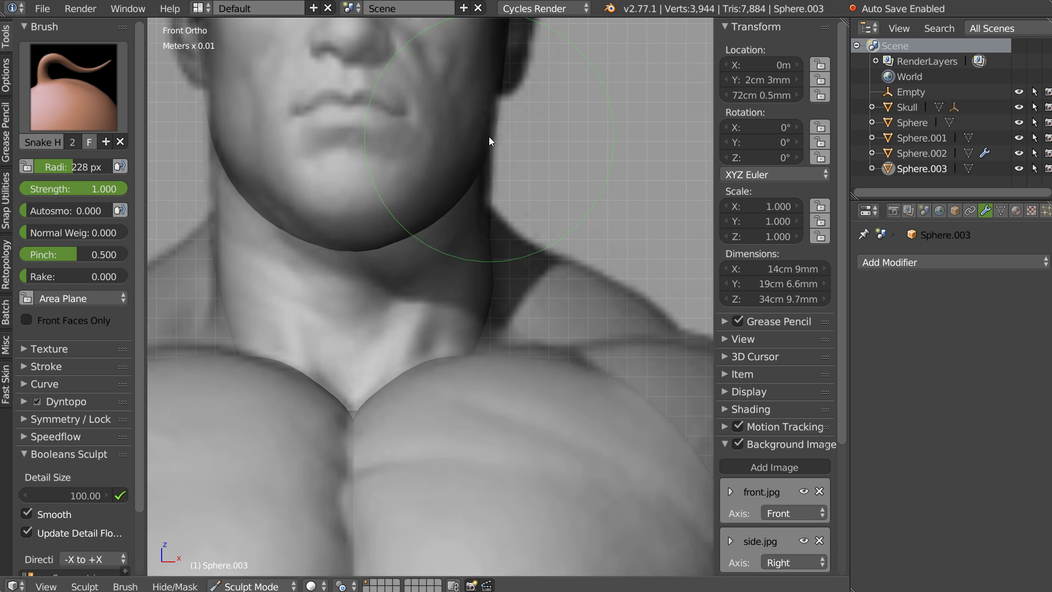
pyautogui.keyDown('shift'); pyautogui.moveTo(419, 230); pyautogui.dragTo(455, 232, button='middle'); pyautogui.keyUp('shift')
pyautogui.moveTo(527, 234)
pyautogui.mouseDown()
pyautogui.moveTo(505, 365)
pyautogui.moveTo(564, 376)
pyautogui.moveTo(527, 312)
pyautogui.moveTo(558, 346)
pyautogui.moveTo(452, 327)
pyautogui.mouseUp()
# - In side view, reshape and smooth the chin-neck bulge
pyautogui.press('KP_3')
pyautogui.moveTo(461, 395); pyautogui.dragTo(447, 399)
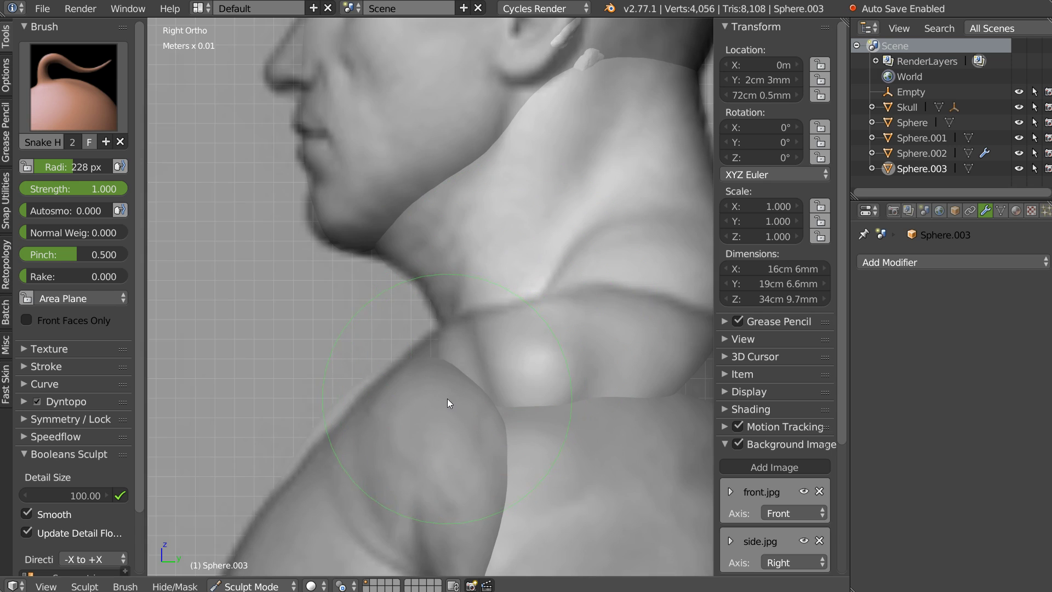
pyautogui.scroll(-5, 434, 303)
pyautogui.scroll(6, 435, 304)
pyautogui.moveTo(435, 303)
pyautogui.mouseDown(button='middle')
pyautogui.moveTo(449, 340)
pyautogui.moveTo(456, 316)
pyautogui.mouseUp(button='middle')
pyautogui.moveTo(457, 317)
pyautogui.mouseDown()
pyautogui.moveTo(504, 388)
pyautogui.moveTo(468, 385)
pyautogui.moveTo(458, 374)
pyautogui.mouseUp()
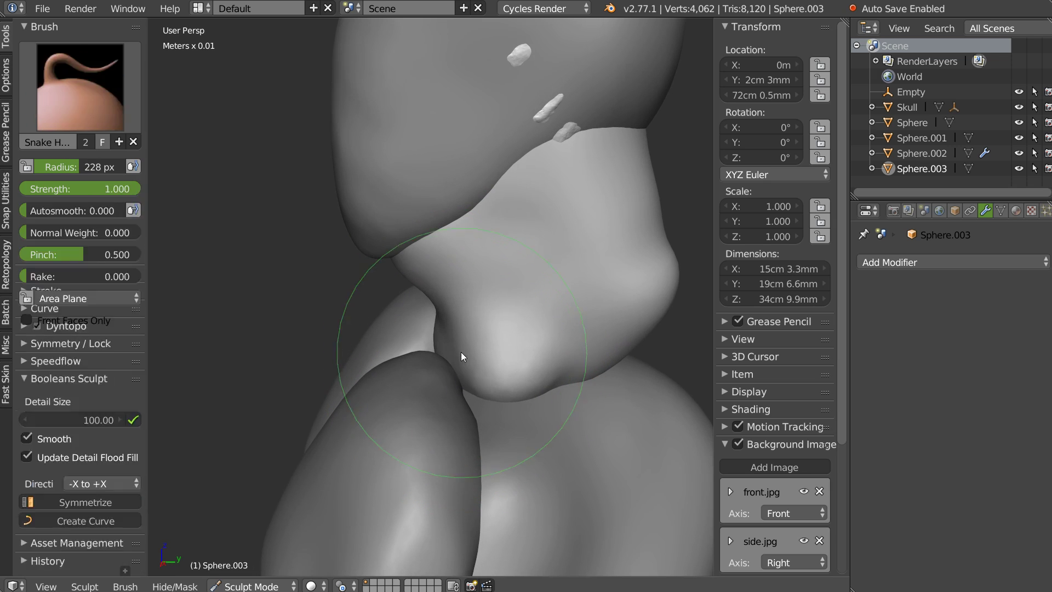
pyautogui.moveTo(451, 327)
pyautogui.mouseDown()
pyautogui.moveTo(572, 366)
pyautogui.moveTo(592, 357)
pyautogui.mouseUp()
pyautogui.moveTo(592, 356)
pyautogui.mouseDown(button='middle')
pyautogui.moveTo(626, 333)
pyautogui.moveTo(548, 312)
pyautogui.moveTo(585, 336)
pyautogui.moveTo(485, 322)
pyautogui.moveTo(505, 291)
pyautogui.moveTo(491, 269)
pyautogui.moveTo(466, 264)
pyautogui.mouseUp(button='middle')
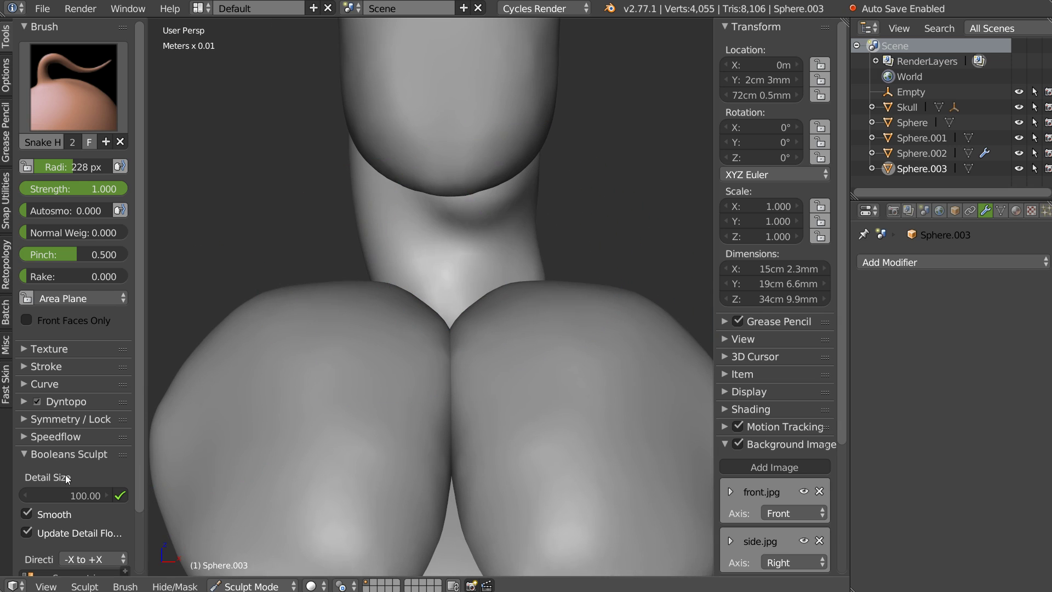
pyautogui.scroll(-3, 93, 352)
# - Symmetrize the neck from +X to -X, then resculpt its sides and throat
pyautogui.click(84, 489)
pyautogui.click(77, 455)
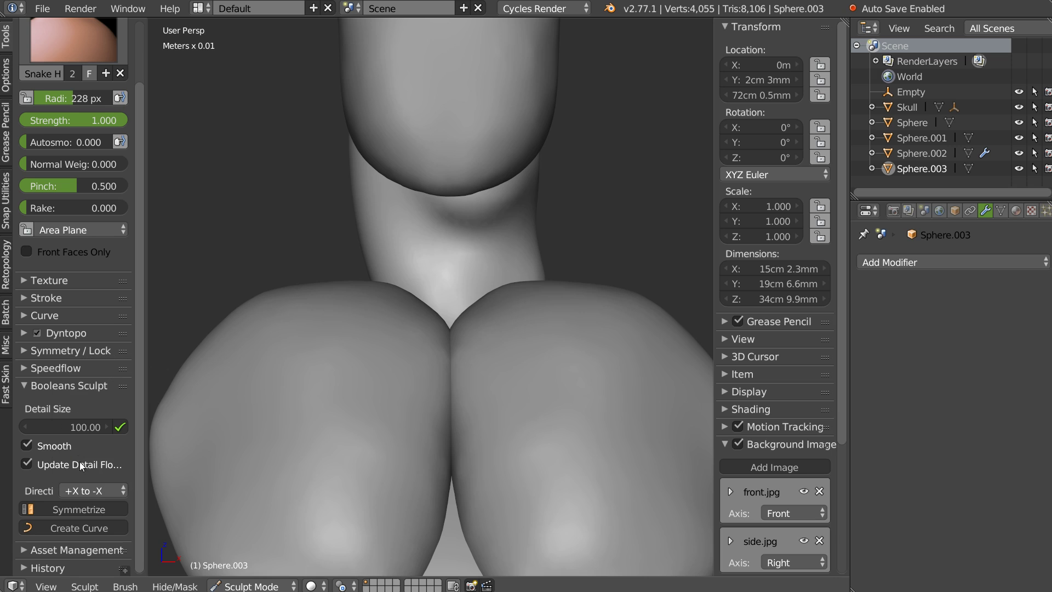
pyautogui.click(70, 509)
pyautogui.moveTo(485, 207)
pyautogui.mouseDown(button='middle')
pyautogui.moveTo(477, 202)
pyautogui.moveTo(438, 224)
pyautogui.moveTo(523, 186)
pyautogui.moveTo(539, 157)
pyautogui.mouseUp(button='middle')
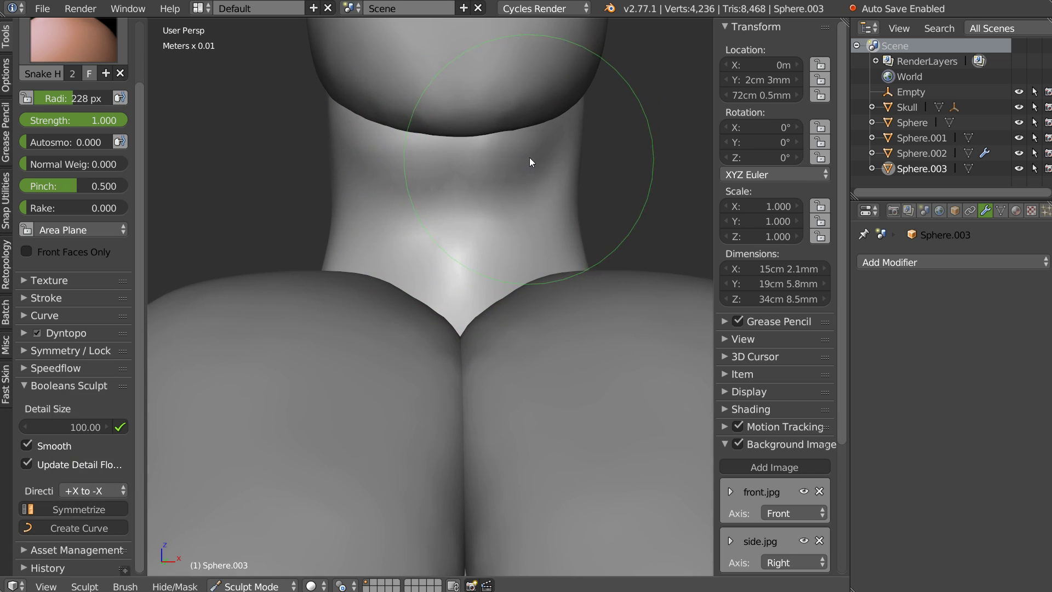
pyautogui.rightClick(520, 190)
pyautogui.click(356, 259)
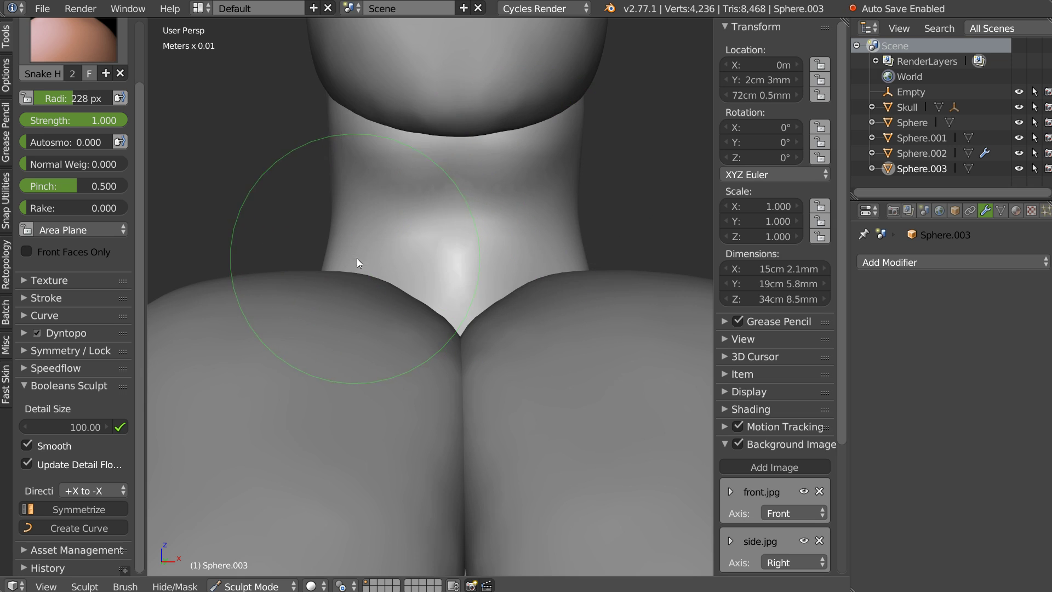
pyautogui.moveTo(530, 155)
pyautogui.mouseDown()
pyautogui.moveTo(450, 163)
pyautogui.moveTo(533, 164)
pyautogui.moveTo(516, 162)
pyautogui.mouseUp()
pyautogui.moveTo(480, 241); pyautogui.dragTo(416, 264, button='middle')
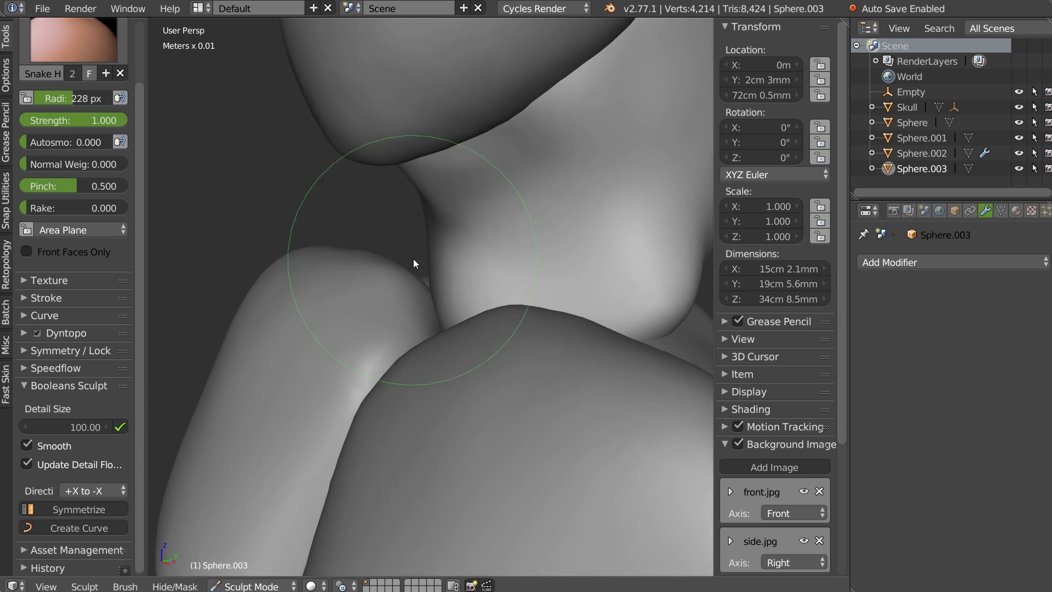
pyautogui.moveTo(438, 329)
pyautogui.mouseDown()
pyautogui.moveTo(494, 182)
pyautogui.moveTo(514, 220)
pyautogui.mouseUp()
pyautogui.moveTo(514, 221)
pyautogui.mouseDown(button='middle')
pyautogui.moveTo(474, 243)
pyautogui.moveTo(582, 178)
pyautogui.moveTo(517, 236)
pyautogui.moveTo(321, 252)
pyautogui.moveTo(412, 270)
pyautogui.mouseUp(button='middle')
# - From the back view, bulge the back of the neck out into the trapezius
pyautogui.press('ctrl+KP_1')
pyautogui.scroll(1, 424, 230)
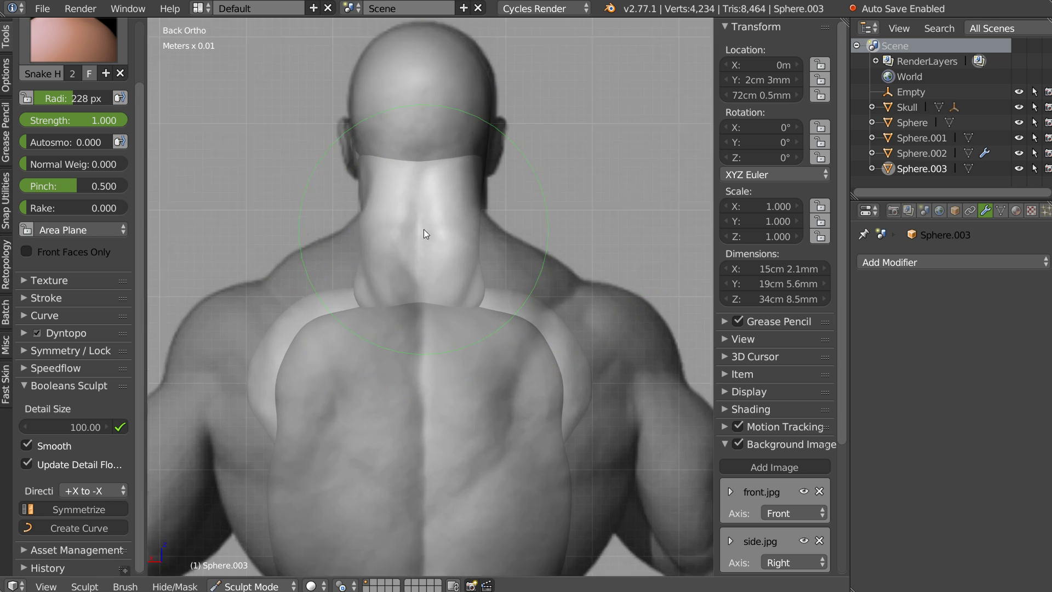
pyautogui.scroll(1, 395, 197)
pyautogui.moveTo(361, 155)
pyautogui.mouseDown()
pyautogui.moveTo(373, 151)
pyautogui.moveTo(357, 304)
pyautogui.moveTo(328, 280)
pyautogui.moveTo(359, 262)
pyautogui.moveTo(348, 301)
pyautogui.mouseUp()
pyautogui.moveTo(348, 300)
pyautogui.mouseDown(button='middle')
pyautogui.moveTo(402, 263)
pyautogui.moveTo(571, 272)
pyautogui.moveTo(533, 223)
pyautogui.moveTo(552, 186)
pyautogui.mouseUp(button='middle')
pyautogui.moveTo(551, 187); pyautogui.dragTo(547, 191)
pyautogui.moveTo(548, 192)
pyautogui.mouseDown(button='middle')
pyautogui.moveTo(459, 242)
pyautogui.moveTo(471, 223)
pyautogui.moveTo(512, 224)
pyautogui.moveTo(480, 209)
pyautogui.moveTo(481, 257)
pyautogui.mouseUp(button='middle')
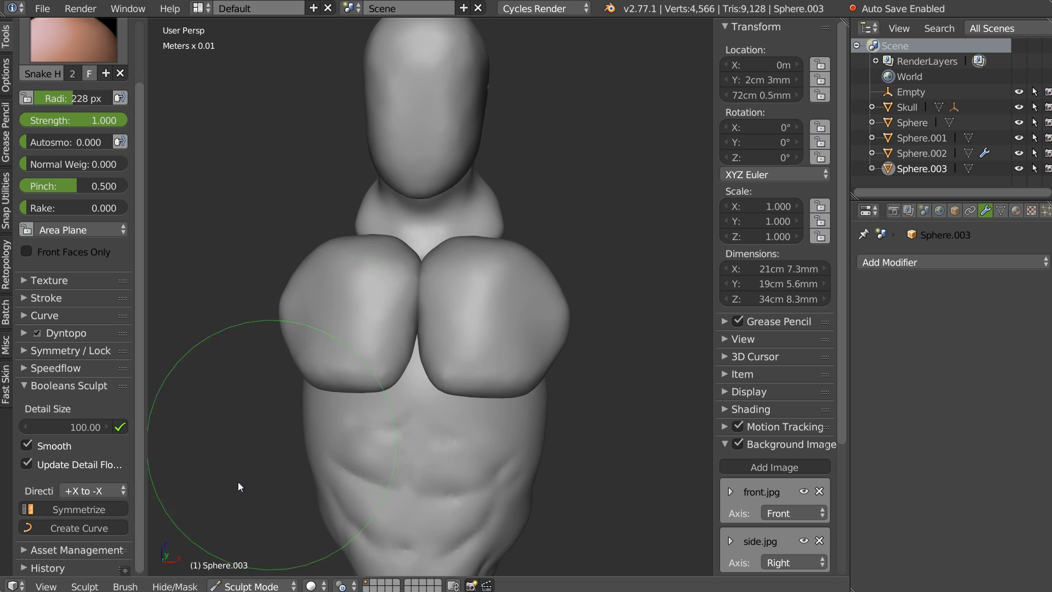
pyautogui.click(126, 586)
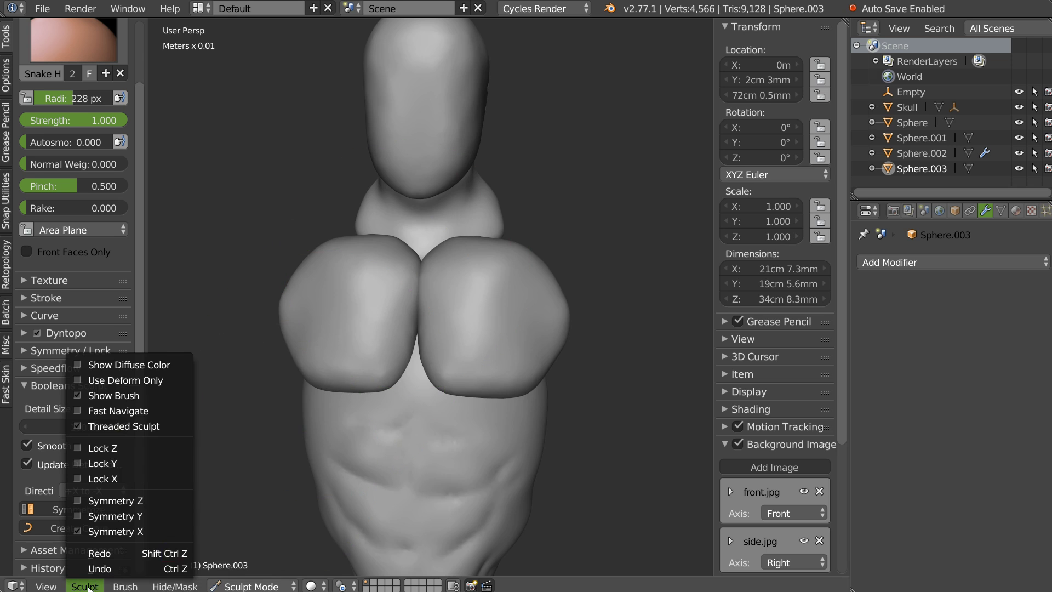
# - Enable Show Diffuse Color and give the neck Material.001 with a pale cream viewport color
pyautogui.click(78, 364)
pyautogui.moveTo(417, 277)
pyautogui.mouseDown(button='middle')
pyautogui.moveTo(544, 236)
pyautogui.moveTo(495, 232)
pyautogui.moveTo(685, 225)
pyautogui.mouseUp(button='middle')
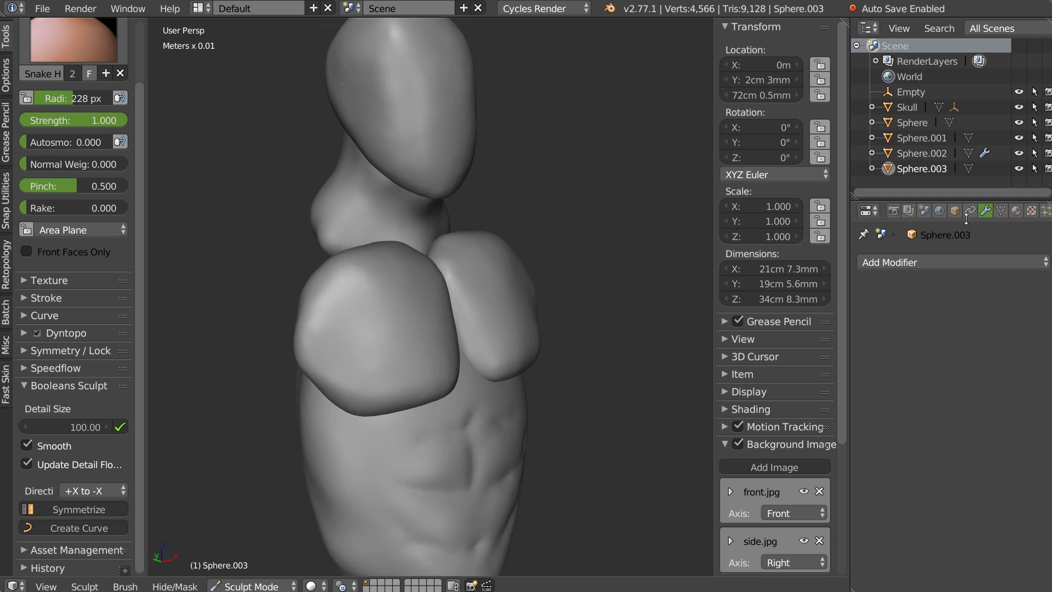
pyautogui.click(1017, 211)
pyautogui.click(863, 334)
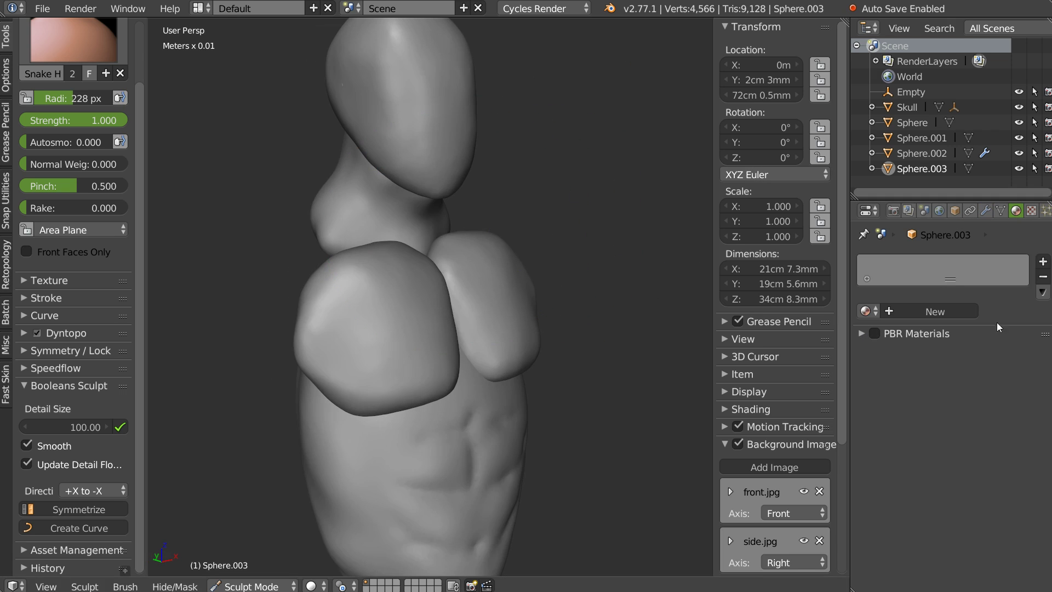
pyautogui.click(924, 312)
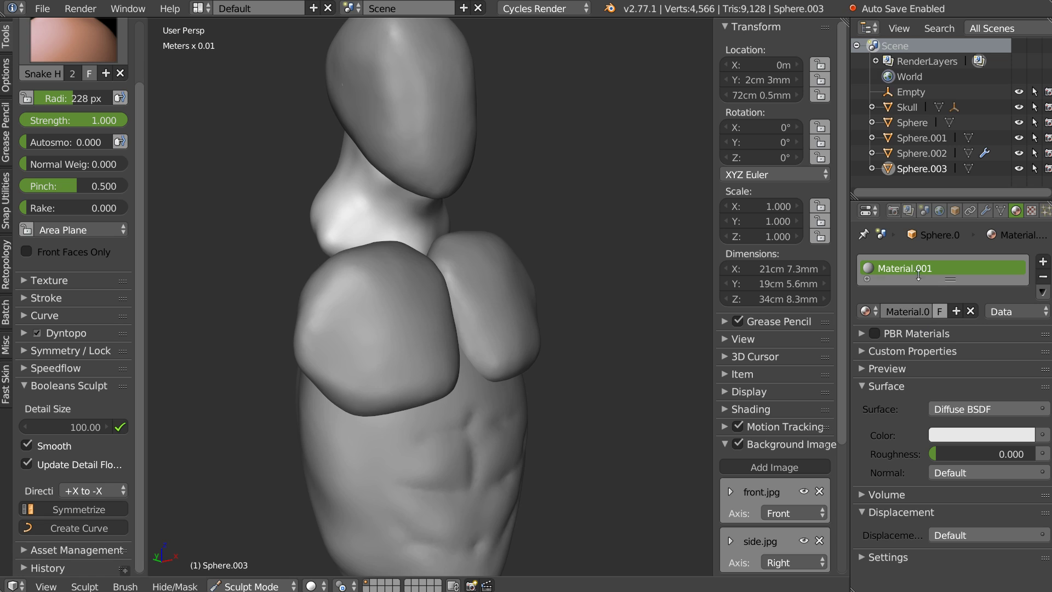
pyautogui.scroll(-5, 907, 429)
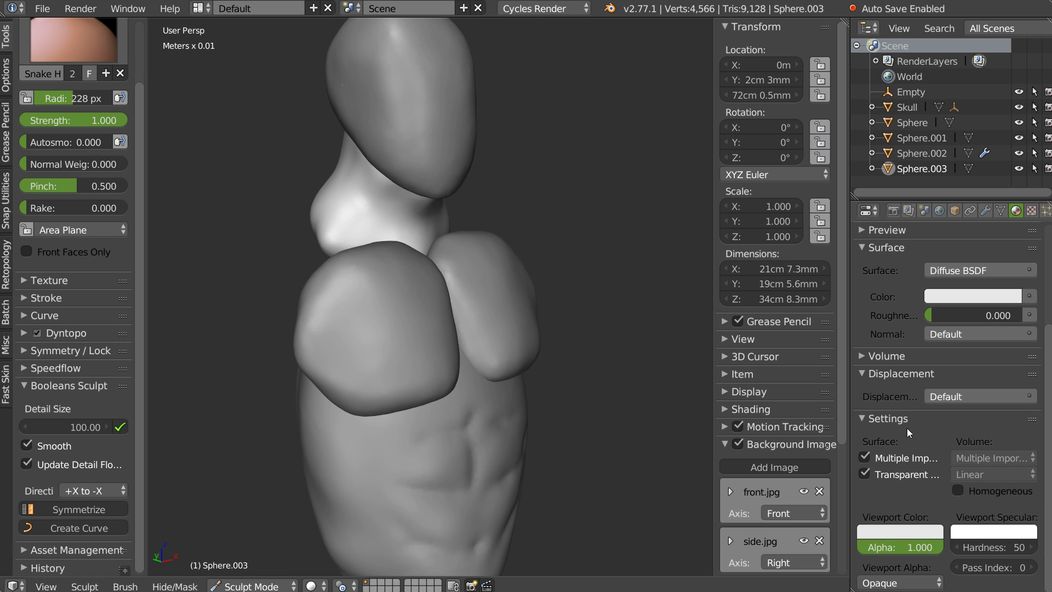
pyautogui.click(943, 297)
pyautogui.moveTo(853, 400); pyautogui.dragTo(859, 394)
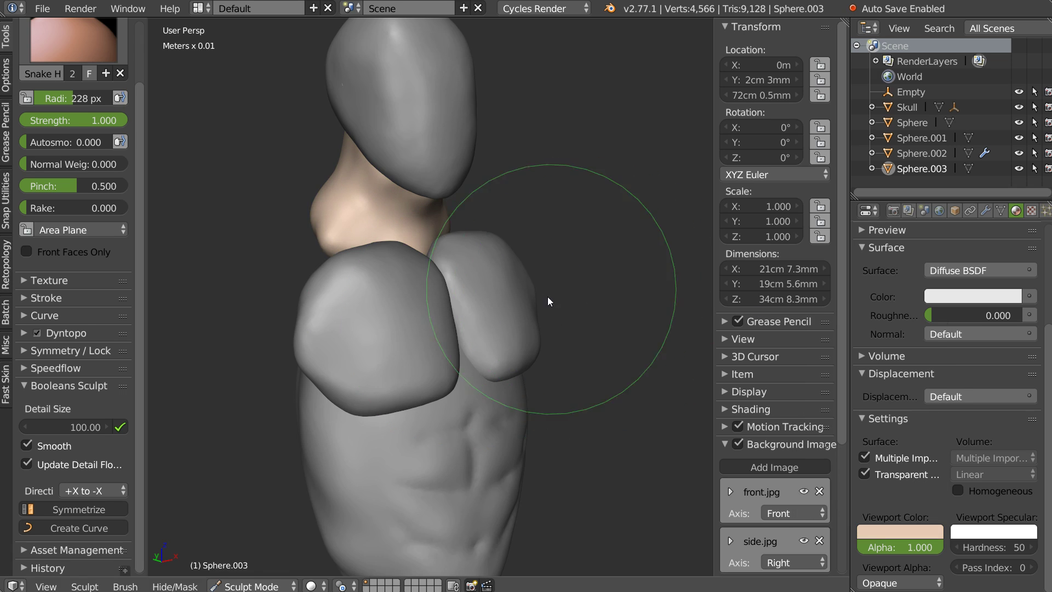
pyautogui.press('Tab')
# - Link the neck's material to the head, shoulder and torso pieces with Ctrl+L
pyautogui.rightClick(466, 148)
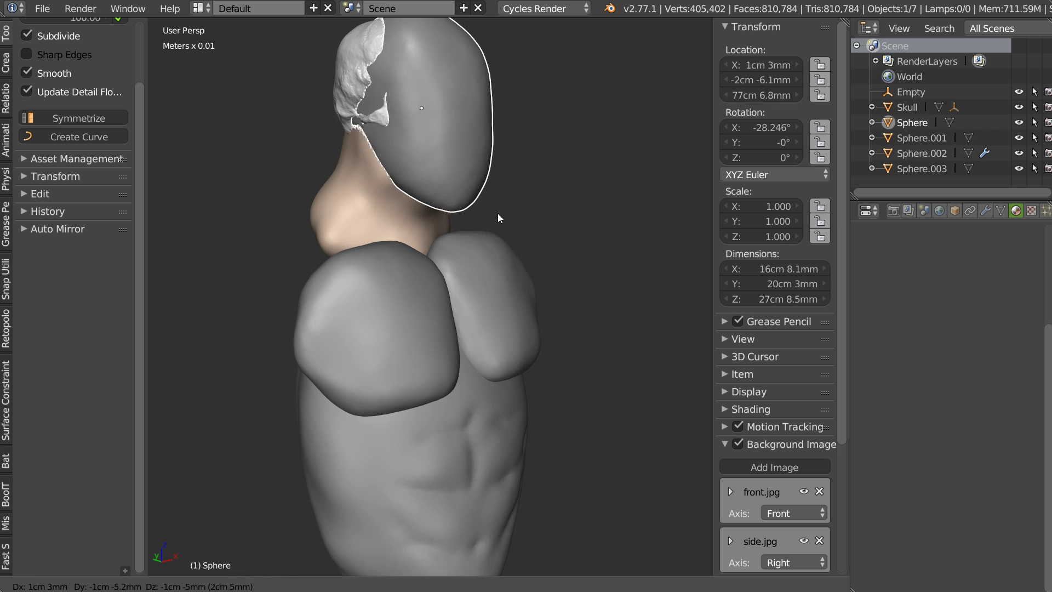
pyautogui.keyDown('shift'); pyautogui.rightClick(494, 269); pyautogui.keyUp('shift')
pyautogui.keyDown('shift'); pyautogui.rightClick(461, 452); pyautogui.keyUp('shift')
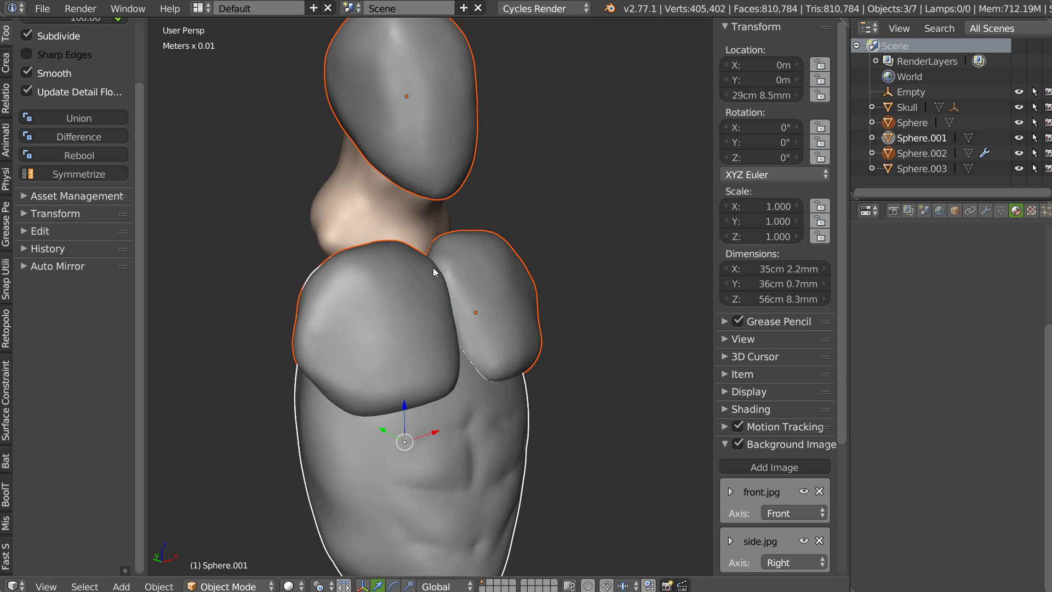
pyautogui.keyDown('shift'); pyautogui.rightClick(412, 205); pyautogui.keyUp('shift')
pyautogui.hotkey('ctrl', 'l')
pyautogui.press('Down')
pyautogui.press('Down')
pyautogui.press('Return')
# - Make the skin display colour less saturated and darker, and raise specular hardness
pyautogui.moveTo(419, 177); pyautogui.dragTo(442, 278, button='middle')
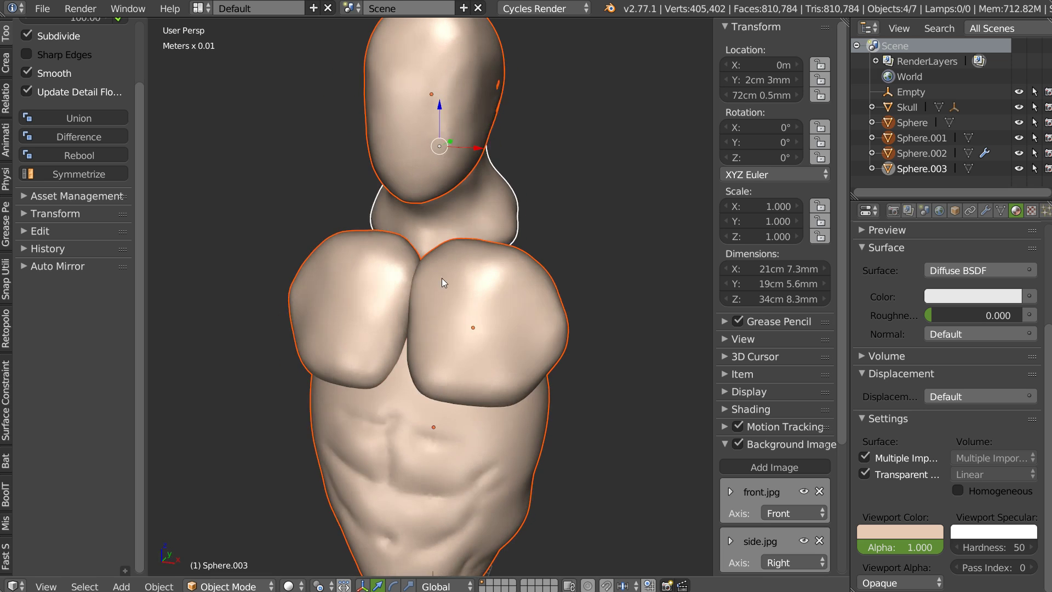
pyautogui.click(909, 536)
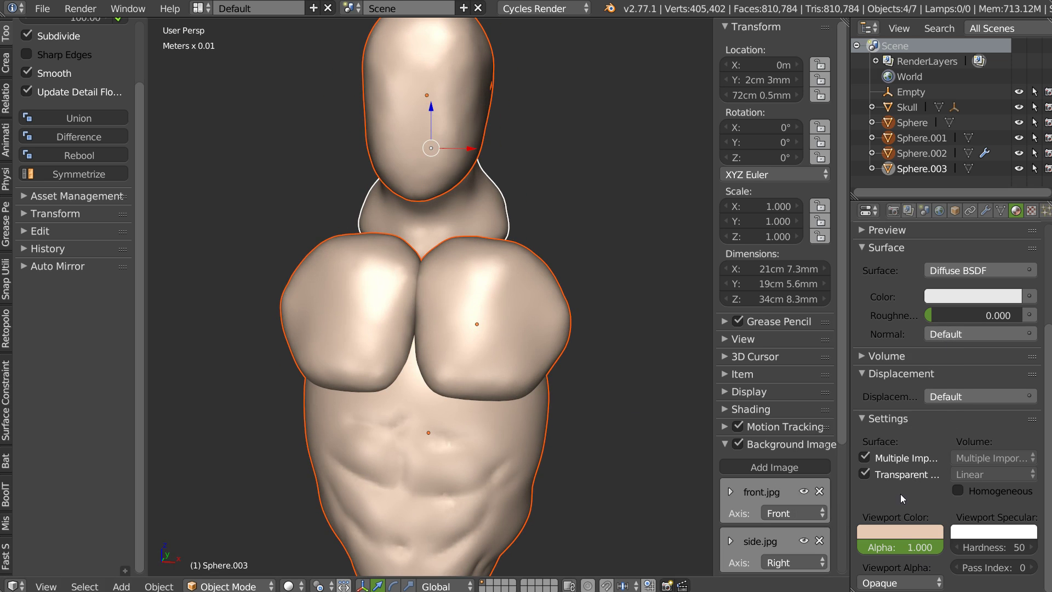
pyautogui.click(907, 533)
pyautogui.click(871, 457)
pyautogui.moveTo(846, 499); pyautogui.dragTo(826, 494)
pyautogui.moveTo(933, 350); pyautogui.dragTo(935, 356)
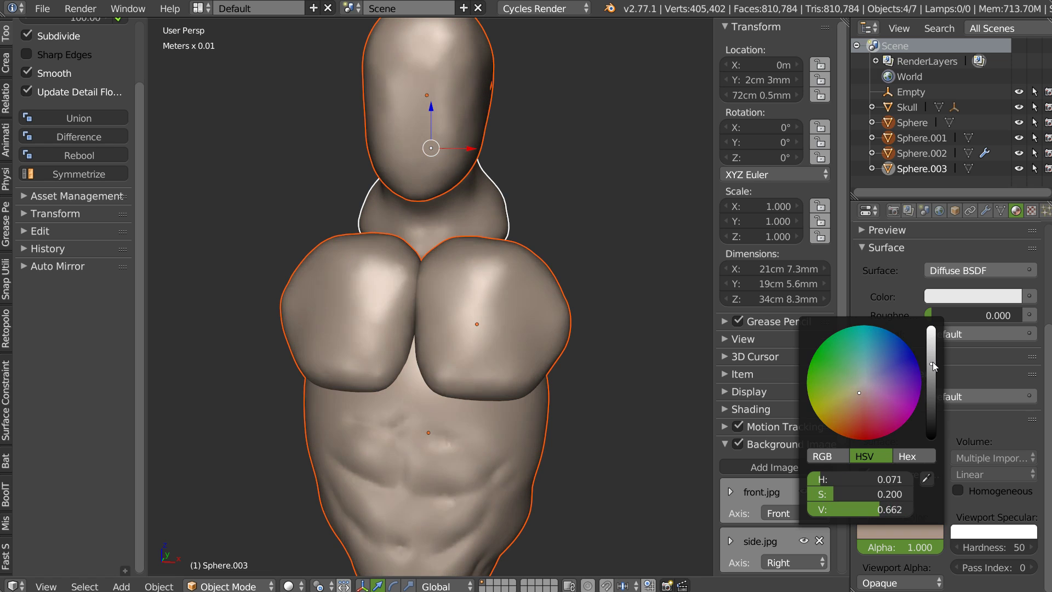
pyautogui.moveTo(992, 547)
pyautogui.mouseDown()
pyautogui.moveTo(1019, 554)
pyautogui.moveTo(995, 550)
pyautogui.mouseUp()
# - Give the skin material a darker light-blue specular tint
pyautogui.click(1005, 532)
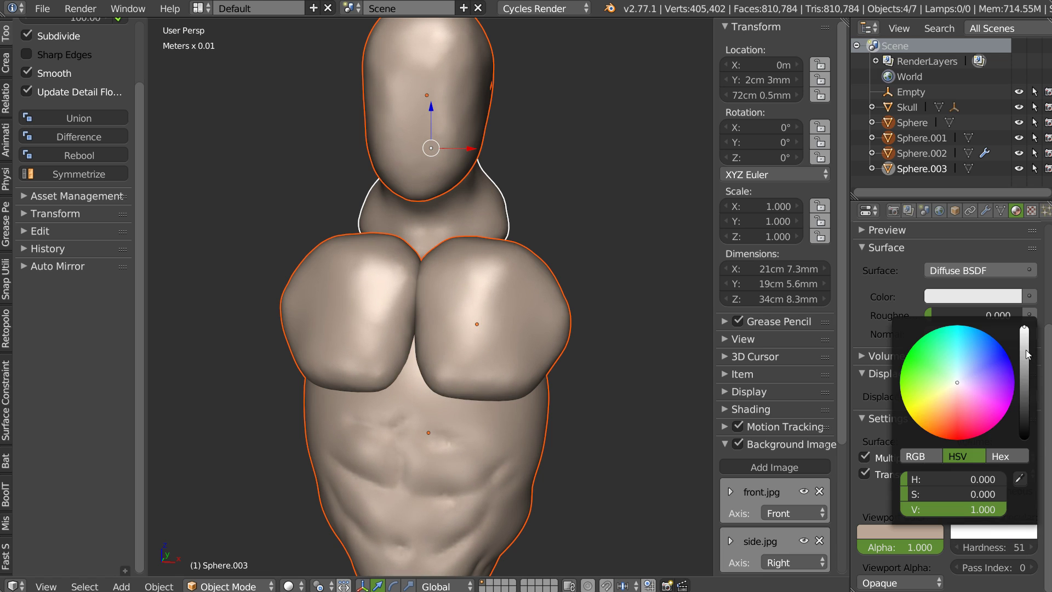
pyautogui.click(962, 371)
pyautogui.moveTo(963, 373); pyautogui.dragTo(969, 369)
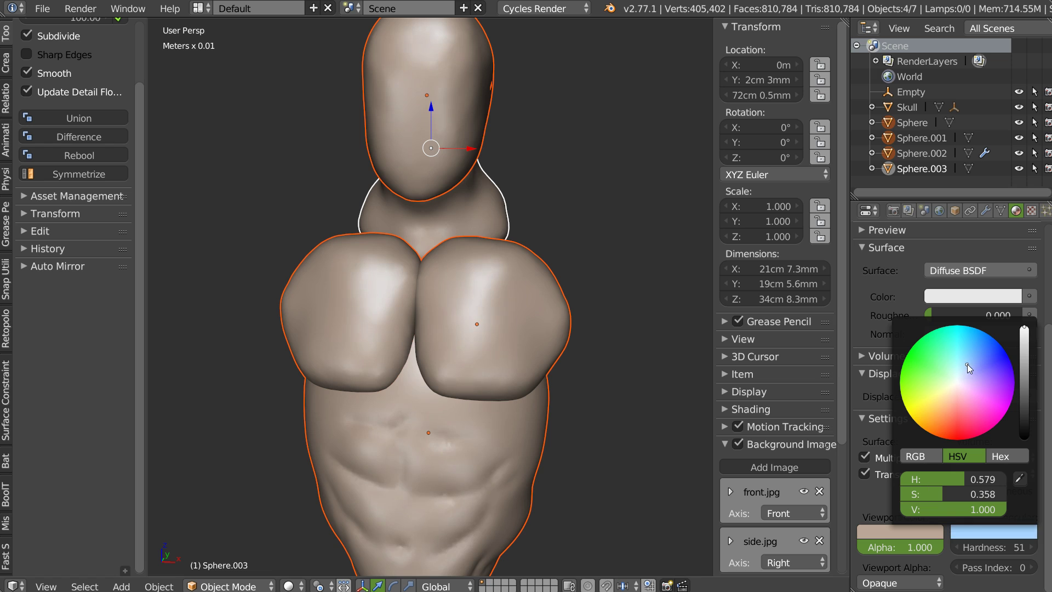
pyautogui.click(1025, 341)
pyautogui.moveTo(1027, 343); pyautogui.dragTo(1025, 378)
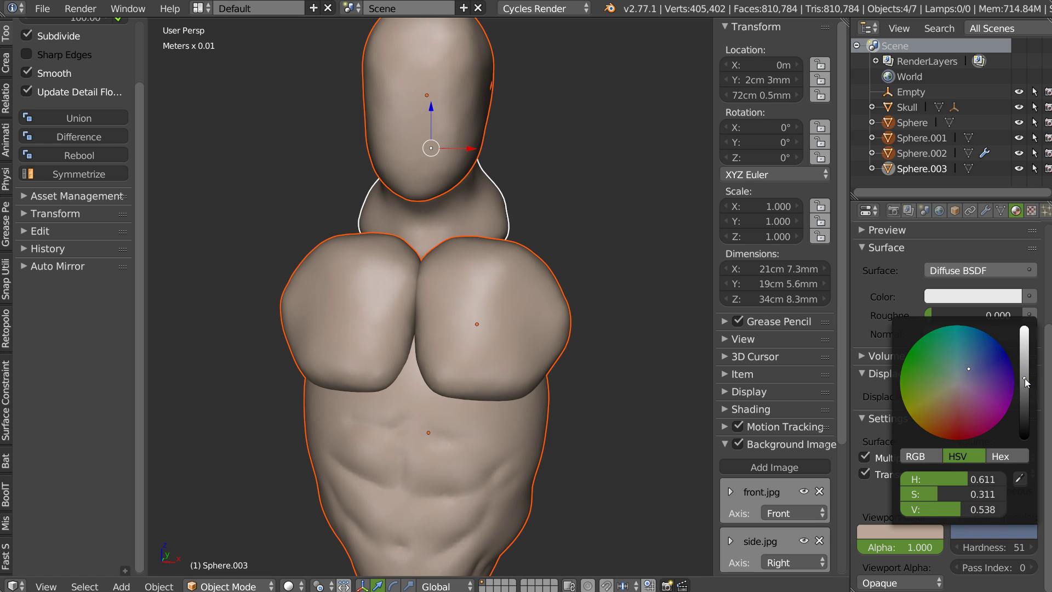
# - Deselect all pieces and cycle through Right, Top, then Front Ortho views
pyautogui.moveTo(482, 303)
pyautogui.mouseDown(button='middle')
pyautogui.moveTo(460, 288)
pyautogui.moveTo(492, 325)
pyautogui.mouseUp(button='middle')
pyautogui.press('a')
pyautogui.click(500, 249)
pyautogui.moveTo(499, 250)
pyautogui.mouseDown(button='middle')
pyautogui.moveTo(557, 320)
pyautogui.moveTo(678, 313)
pyautogui.moveTo(456, 318)
pyautogui.moveTo(538, 282)
pyautogui.moveTo(513, 232)
pyautogui.moveTo(484, 316)
pyautogui.moveTo(491, 293)
pyautogui.moveTo(477, 302)
pyautogui.moveTo(506, 315)
pyautogui.moveTo(446, 286)
pyautogui.moveTo(407, 291)
pyautogui.moveTo(439, 232)
pyautogui.moveTo(547, 318)
pyautogui.moveTo(492, 323)
pyautogui.moveTo(508, 235)
pyautogui.moveTo(582, 284)
pyautogui.moveTo(656, 312)
pyautogui.mouseUp(button='middle')
pyautogui.moveTo(507, 323); pyautogui.dragTo(410, 314, button='middle')
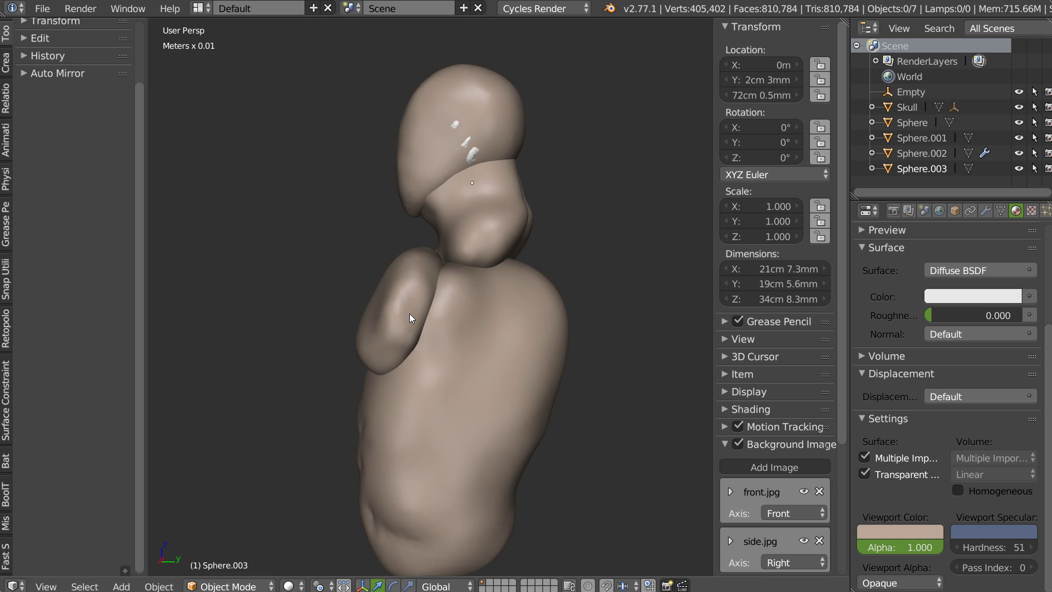
pyautogui.press('q')
pyautogui.click(485, 333)
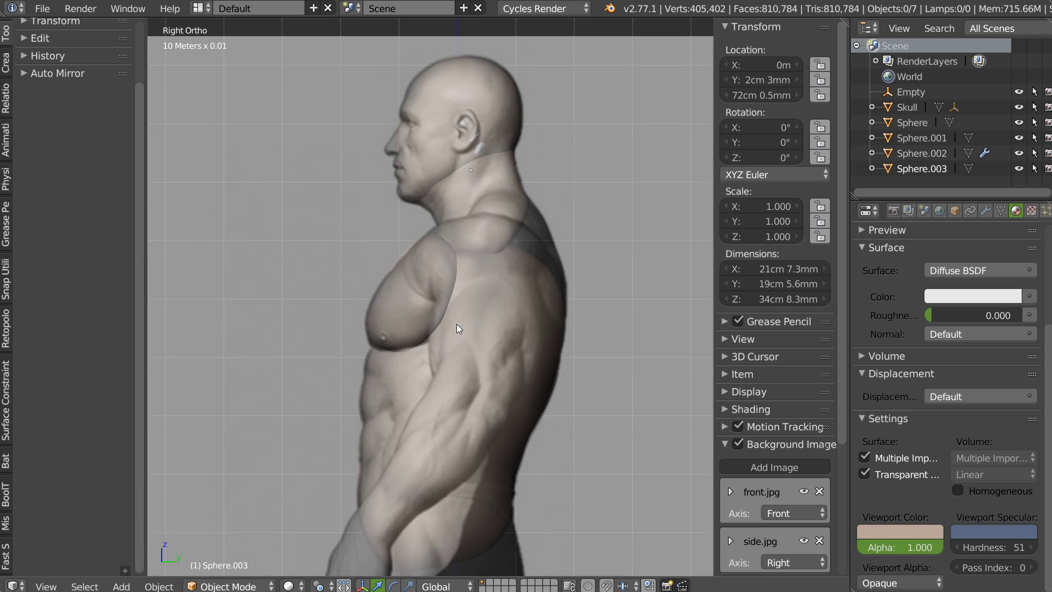
pyautogui.press('KP_7')
pyautogui.press('KP_1')
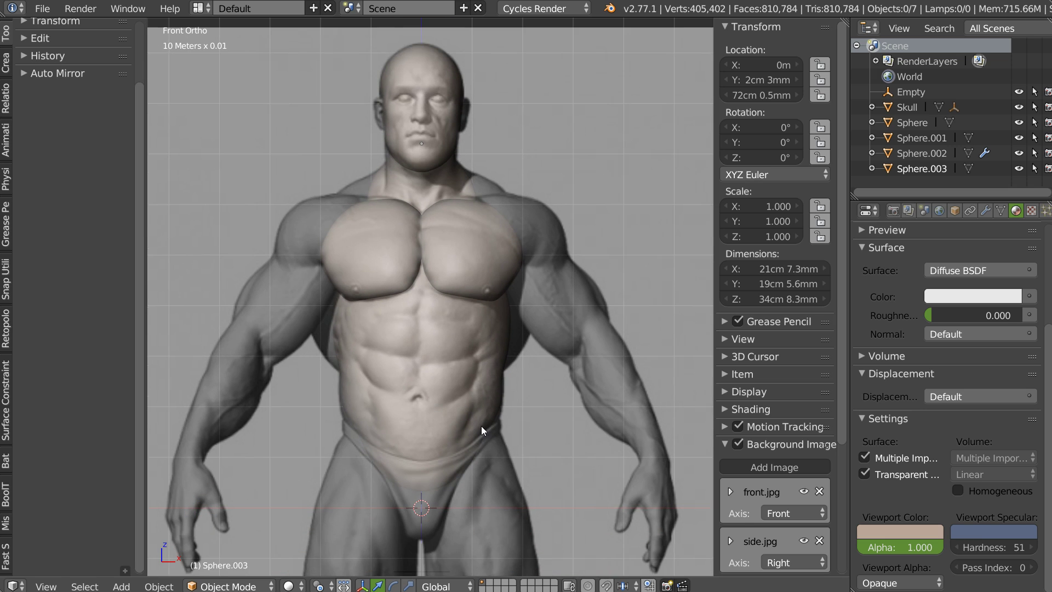
pyautogui.hotkey('shift', 's')
# - Add a UV sphere and move it onto the right shoulder
pyautogui.click(493, 520)
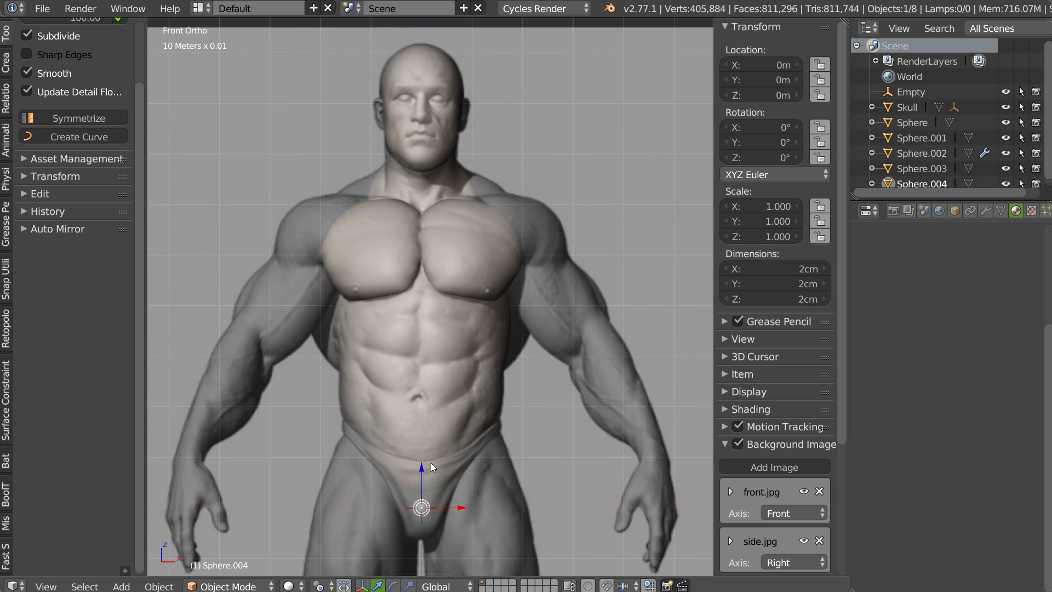
pyautogui.press('g')
pyautogui.click(547, 171)
pyautogui.keyDown('shift'); pyautogui.scroll(-3, 460, 272); pyautogui.keyUp('shift')
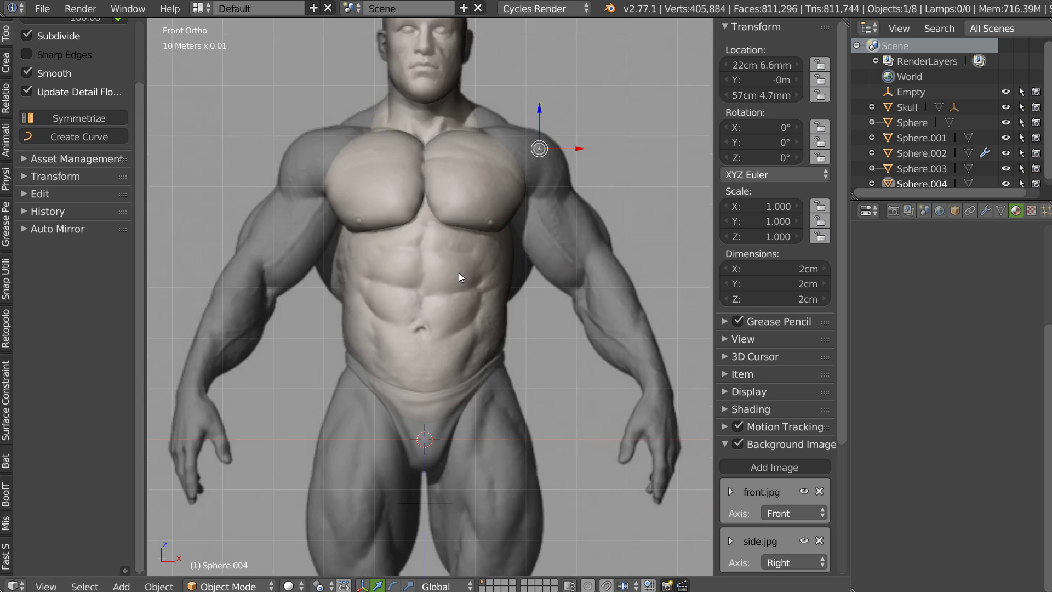
pyautogui.keyDown('shift'); pyautogui.scroll(-4, 436, 422); pyautogui.keyUp('shift')
# - Give the shoulder sphere a Mirror modifier across the central Empty
pyautogui.rightClick(461, 362)
pyautogui.keyDown('shift'); pyautogui.scroll(4, 518, 139); pyautogui.keyUp('shift')
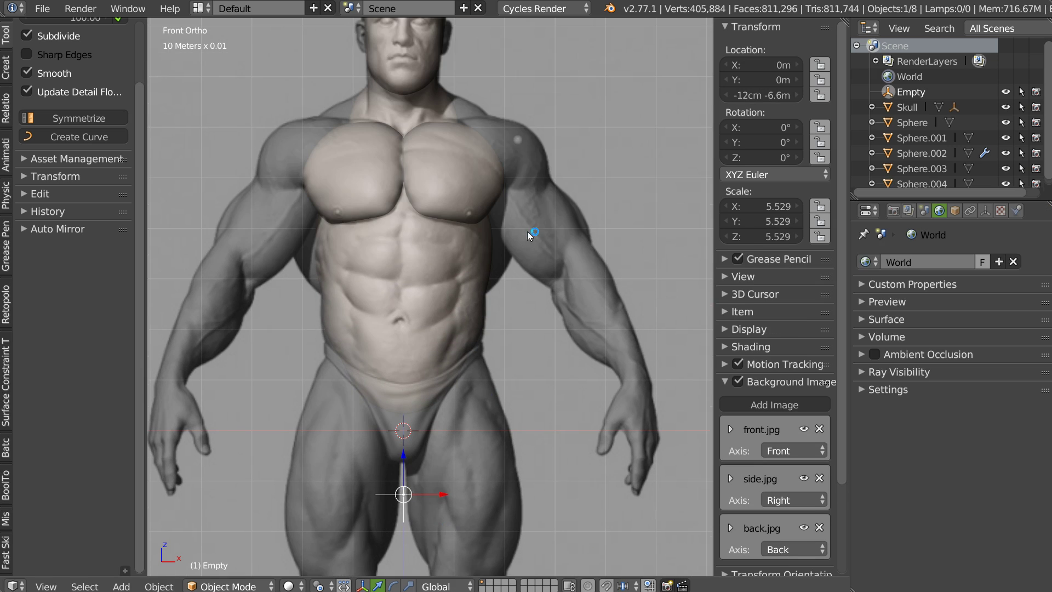
pyautogui.keyDown('shift'); pyautogui.rightClick(519, 139); pyautogui.keyUp('shift')
pyautogui.hotkey('shift', 'q')
pyautogui.click(523, 254)
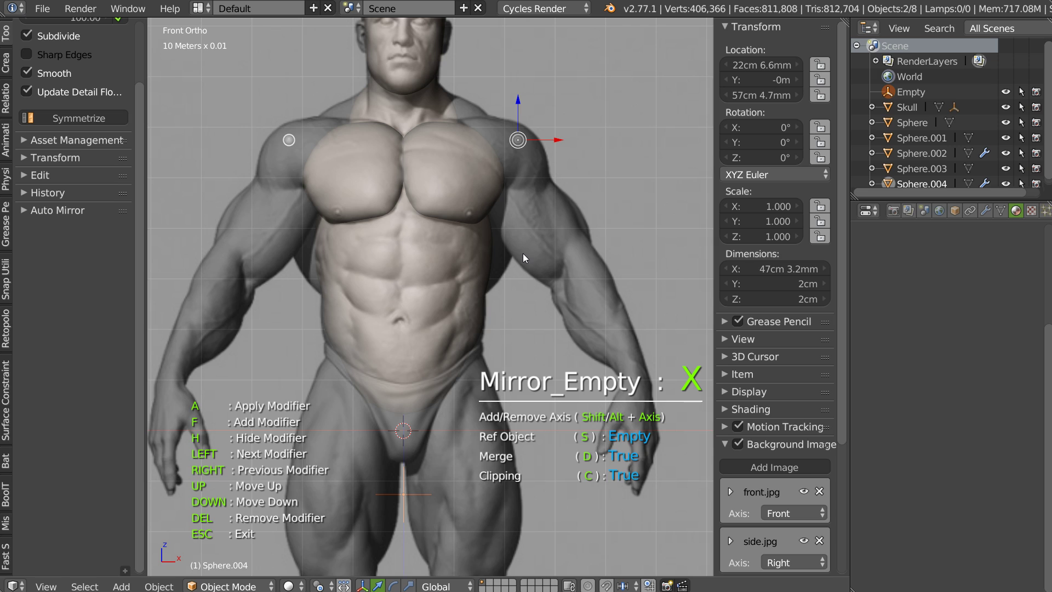
pyautogui.press('Escape')
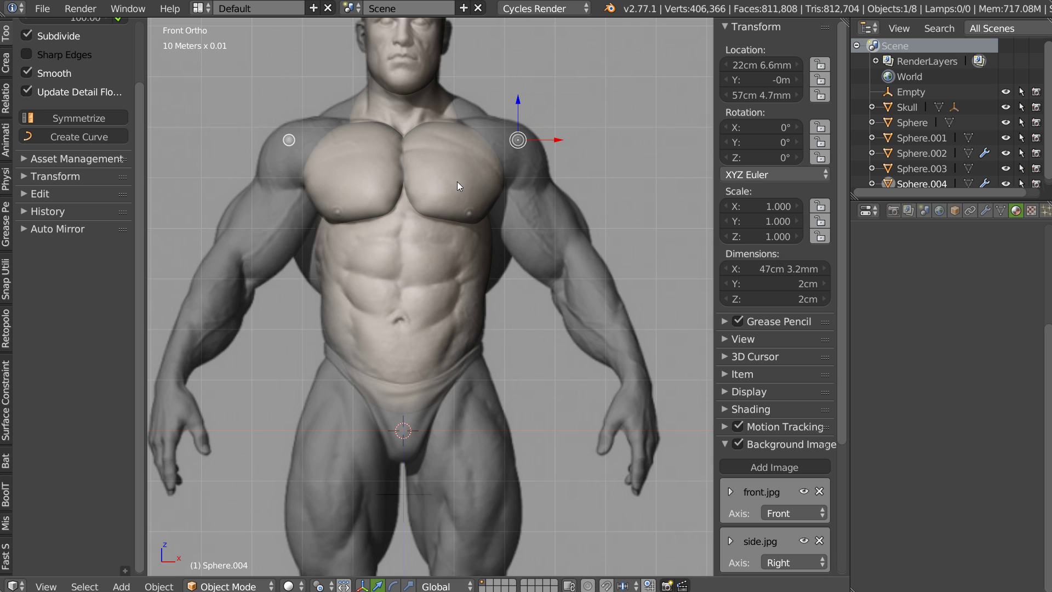
# - Enlarge the sphere to cover the shoulder, apply its scale, and enter Sculpt Mode
pyautogui.scroll(2, 510, 157)
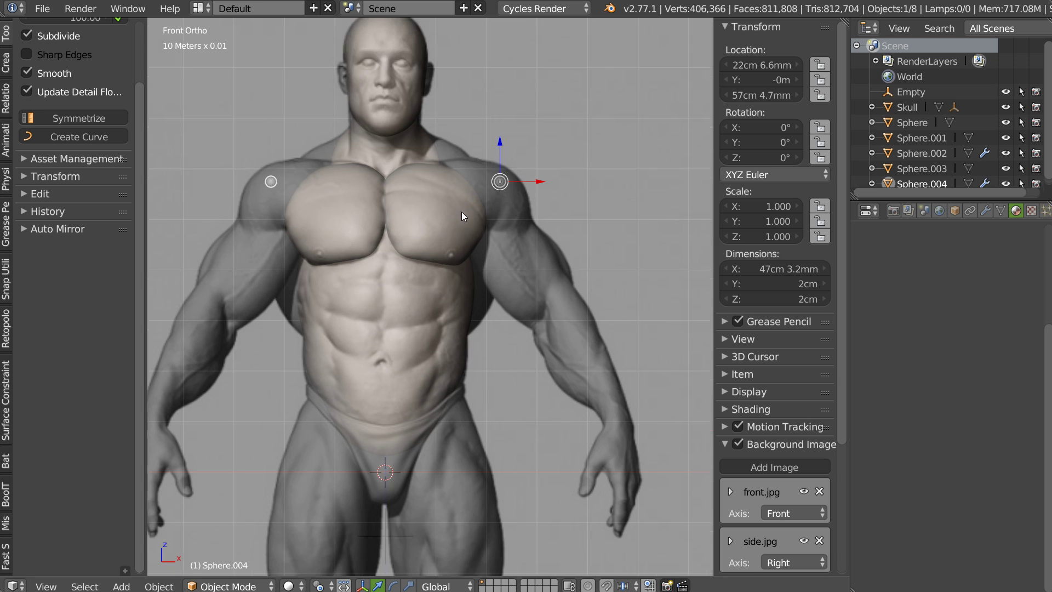
pyautogui.scroll(3, 548, 166)
pyautogui.press('s')
pyautogui.click(600, 170)
pyautogui.press('s')
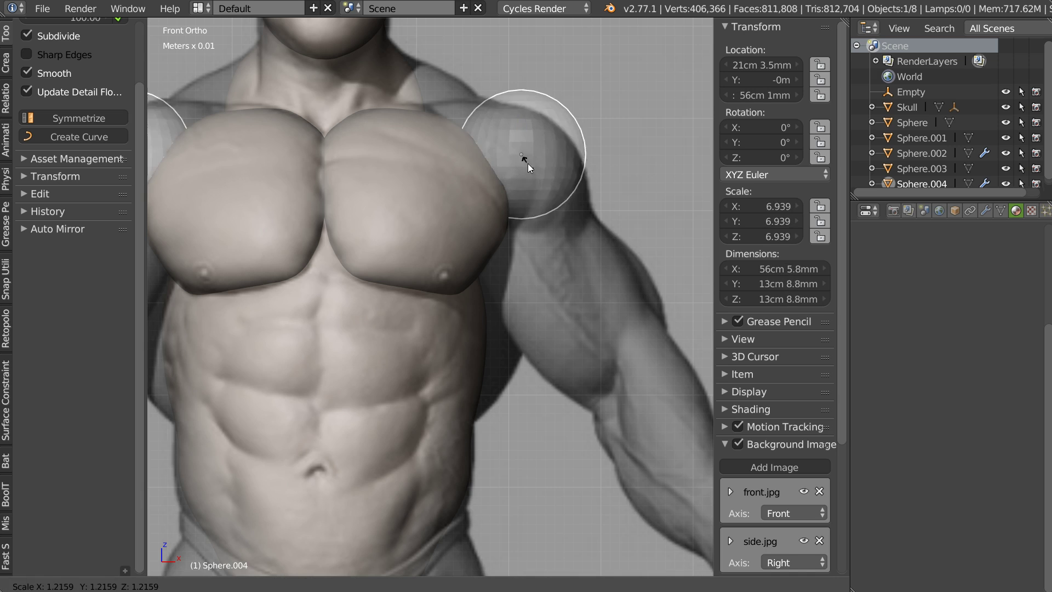
pyautogui.click(530, 165)
pyautogui.scroll(3, 119, 160)
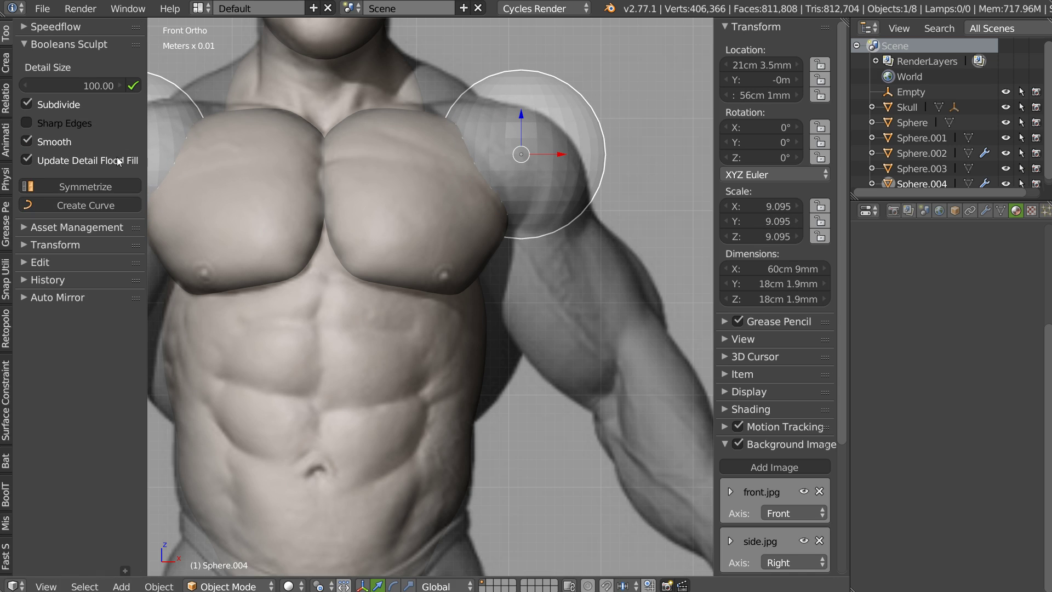
pyautogui.hotkey('ctrl', 'a')
pyautogui.keyDown('shift'); pyautogui.moveTo(524, 136); pyautogui.dragTo(514, 158, button='middle'); pyautogui.keyUp('shift')
pyautogui.press('Tab')
pyautogui.press('9')
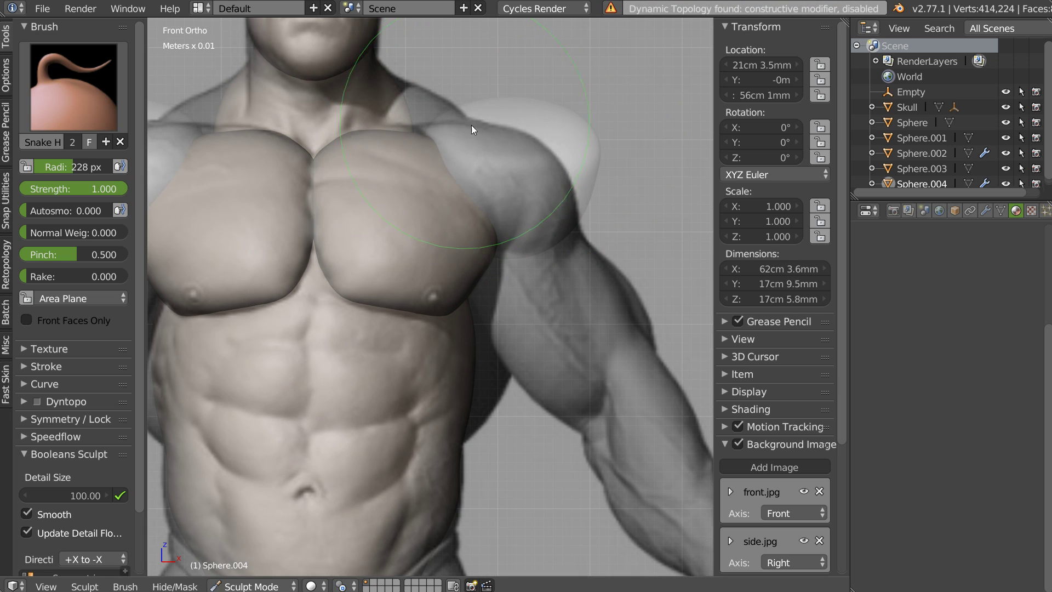
# - Turn off X symmetry and enable Dyntopo for sculpting the shoulder sphere
pyautogui.rightClick(530, 166)
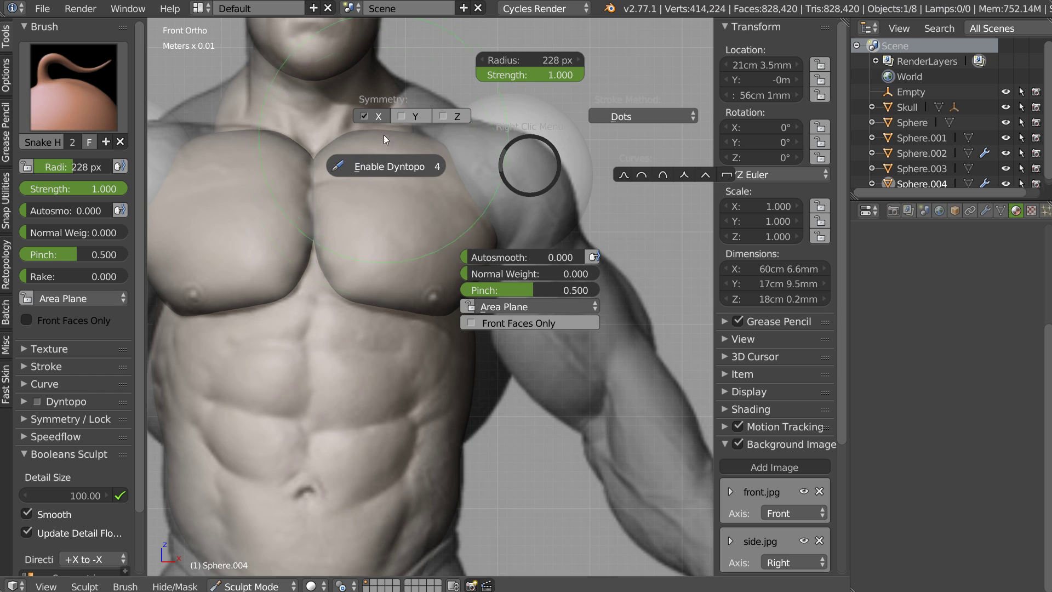
pyautogui.click(365, 116)
pyautogui.rightClick(509, 197)
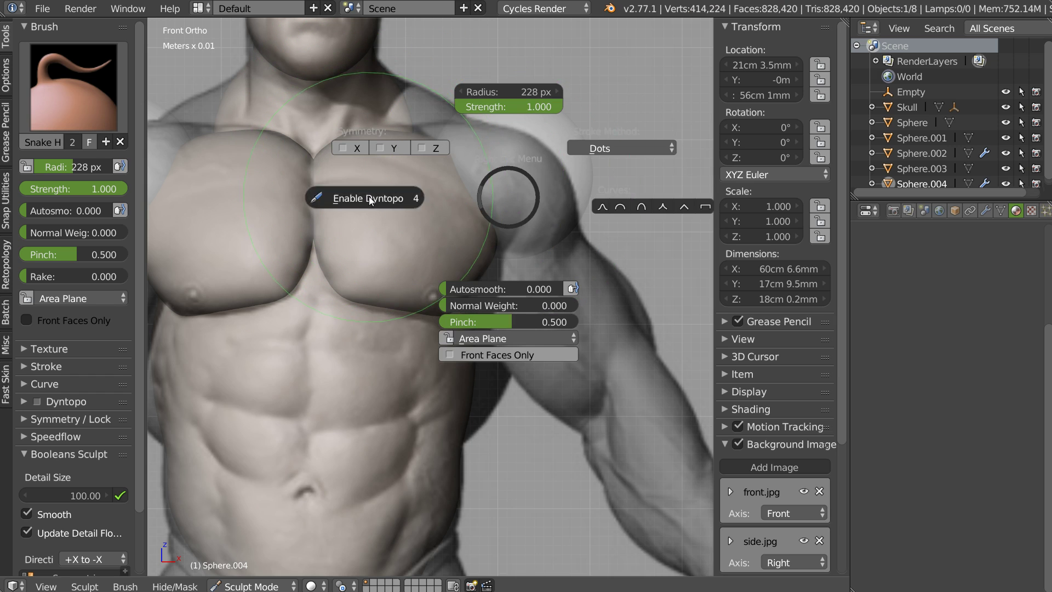
pyautogui.click(369, 196)
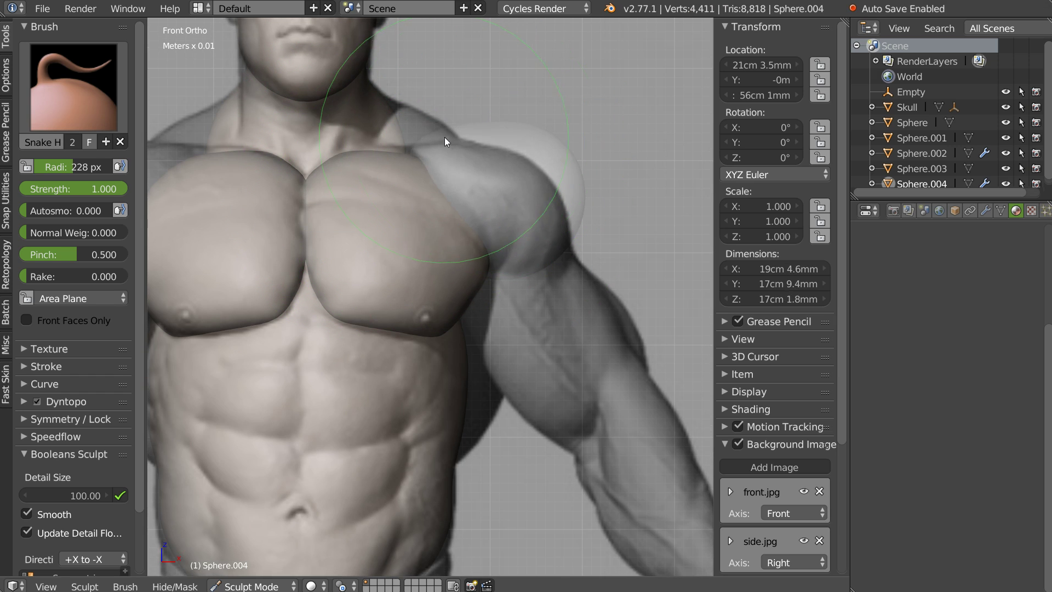
# - Pull the sphere's surface with Snake Hook and smooth it with the Smooth brush
pyautogui.moveTo(445, 142); pyautogui.dragTo(519, 151)
pyautogui.press('w')
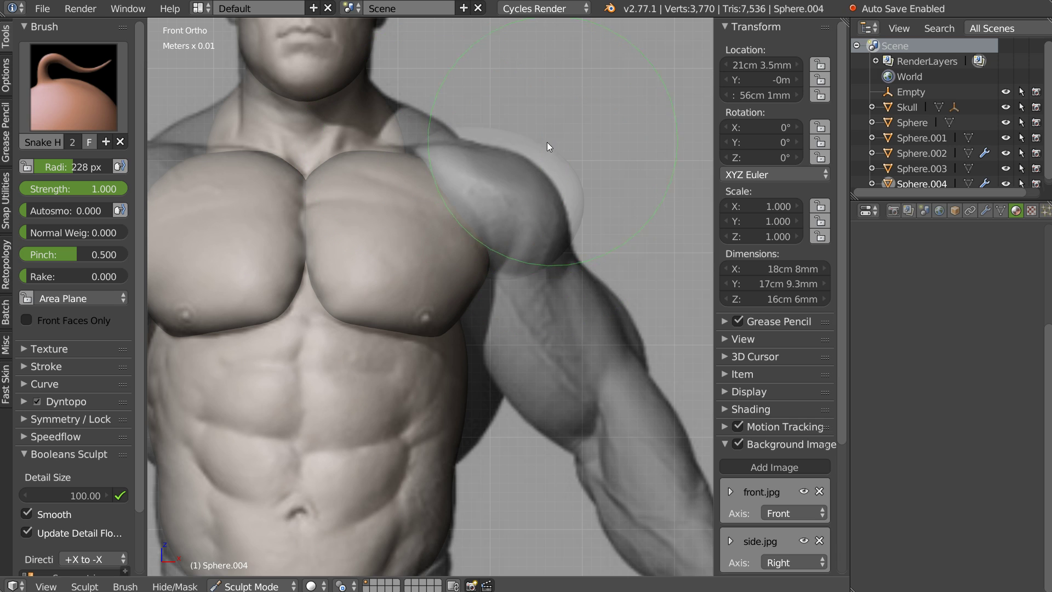
pyautogui.press('s')
pyautogui.moveTo(510, 156)
pyautogui.mouseDown()
pyautogui.moveTo(576, 172)
pyautogui.moveTo(503, 145)
pyautogui.moveTo(444, 154)
pyautogui.moveTo(569, 192)
pyautogui.moveTo(559, 276)
pyautogui.moveTo(607, 250)
pyautogui.moveTo(644, 180)
pyautogui.moveTo(564, 274)
pyautogui.moveTo(495, 299)
pyautogui.mouseUp()
pyautogui.press('k')
pyautogui.press('s')
pyautogui.press('k')
pyautogui.scroll(1, 538, 274)
pyautogui.scroll(2, 538, 274)
pyautogui.moveTo(495, 299)
pyautogui.mouseDown(button='middle')
pyautogui.moveTo(455, 260)
pyautogui.moveTo(518, 238)
pyautogui.moveTo(510, 200)
pyautogui.moveTo(412, 241)
pyautogui.mouseUp(button='middle')
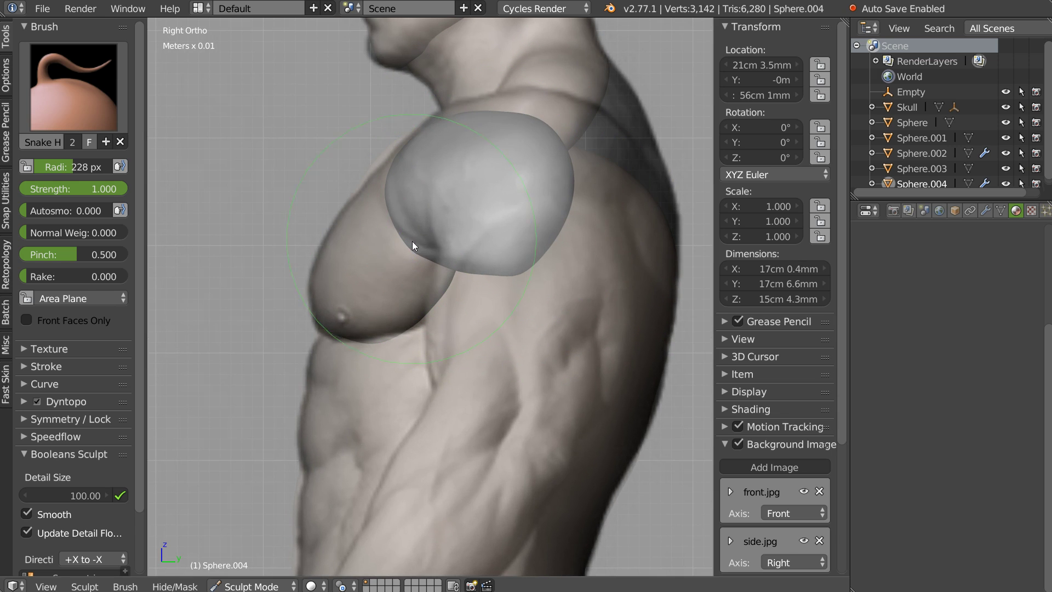
# - Raise, then smooth and lower the top of the shoulder block
pyautogui.moveTo(515, 113)
pyautogui.mouseDown()
pyautogui.moveTo(514, 102)
pyautogui.moveTo(564, 137)
pyautogui.moveTo(592, 130)
pyautogui.moveTo(565, 119)
pyautogui.mouseUp()
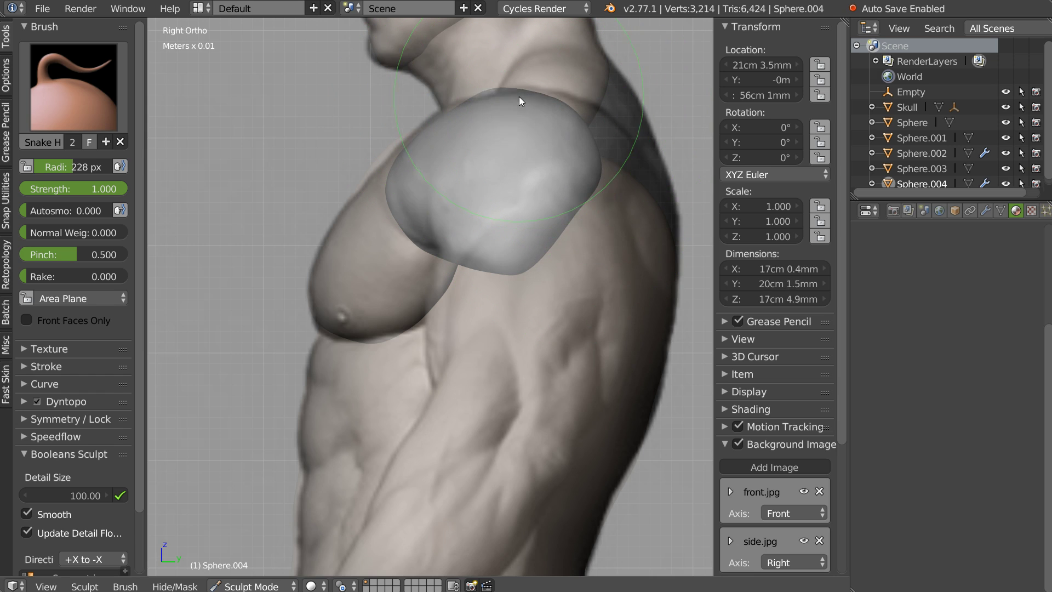
pyautogui.moveTo(483, 97); pyautogui.dragTo(564, 109)
pyautogui.scroll(-2, 440, 112)
pyautogui.scroll(-2, 456, 186)
pyautogui.moveTo(459, 189)
pyautogui.mouseDown(button='middle')
pyautogui.moveTo(463, 217)
pyautogui.moveTo(535, 151)
pyautogui.moveTo(580, 180)
pyautogui.moveTo(487, 149)
pyautogui.moveTo(486, 166)
pyautogui.moveTo(441, 110)
pyautogui.moveTo(418, 138)
pyautogui.mouseUp(button='middle')
pyautogui.keyDown('shift'); pyautogui.moveTo(497, 114); pyautogui.dragTo(514, 193); pyautogui.keyUp('shift')
# - Smooth the shoulder block's outer edge and refine its outline with Snake Hook
pyautogui.scroll(-2, 503, 210)
pyautogui.moveTo(504, 215)
pyautogui.mouseDown(button='middle')
pyautogui.moveTo(521, 261)
pyautogui.moveTo(507, 202)
pyautogui.moveTo(589, 247)
pyautogui.mouseUp(button='middle')
pyautogui.moveTo(589, 247)
pyautogui.keyDown('shift'); pyautogui.mouseDown()
pyautogui.moveTo(588, 181)
pyautogui.moveTo(598, 231)
pyautogui.mouseUp(); pyautogui.keyUp('shift')
pyautogui.press('k')
pyautogui.moveTo(547, 190)
pyautogui.mouseDown(button='middle')
pyautogui.moveTo(688, 195)
pyautogui.moveTo(462, 125)
pyautogui.moveTo(485, 128)
pyautogui.mouseUp(button='middle')
pyautogui.moveTo(439, 132); pyautogui.dragTo(417, 139)
pyautogui.scroll(-3, 417, 139)
pyautogui.moveTo(416, 138)
pyautogui.mouseDown(button='middle')
pyautogui.moveTo(372, 127)
pyautogui.moveTo(522, 211)
pyautogui.mouseUp(button='middle')
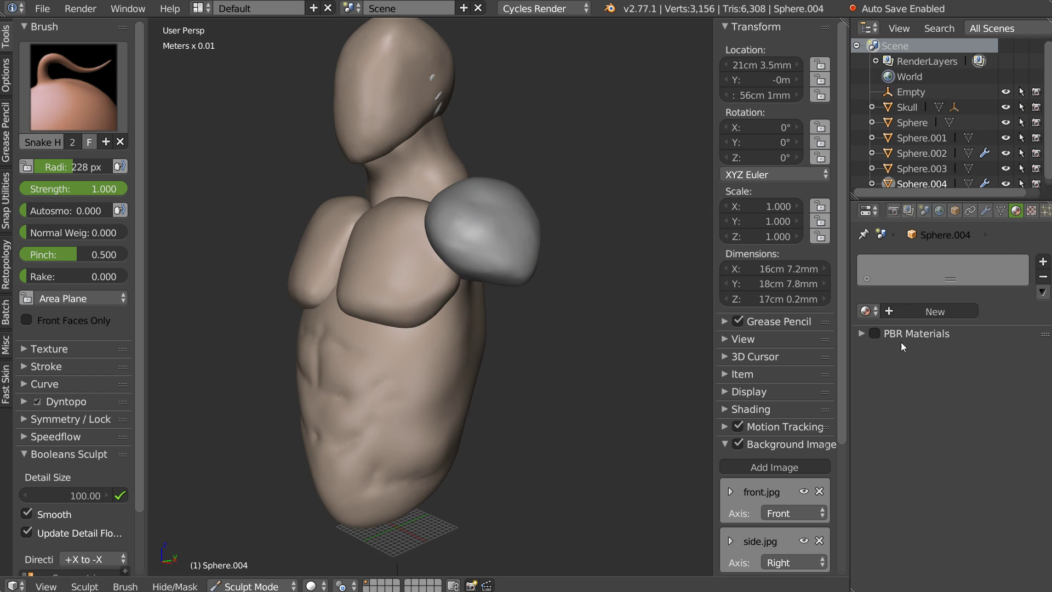
# - Assign Material.001 to the shoulder block and return to Object Mode
pyautogui.click(866, 312)
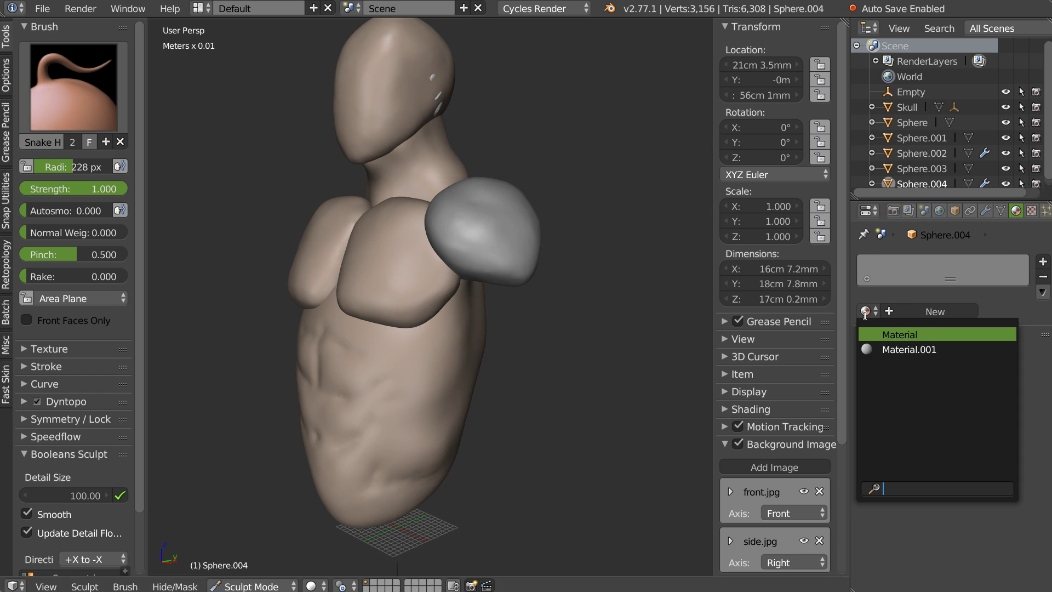
pyautogui.click(898, 350)
pyautogui.moveTo(602, 264); pyautogui.dragTo(489, 257, button='middle')
pyautogui.hotkey('ctrl', 'Tab')
pyautogui.moveTo(489, 184)
pyautogui.mouseDown(button='middle')
pyautogui.moveTo(515, 234)
pyautogui.moveTo(605, 239)
pyautogui.moveTo(355, 241)
pyautogui.moveTo(598, 248)
pyautogui.moveTo(461, 251)
pyautogui.moveTo(503, 248)
pyautogui.moveTo(479, 298)
pyautogui.mouseUp(button='middle')
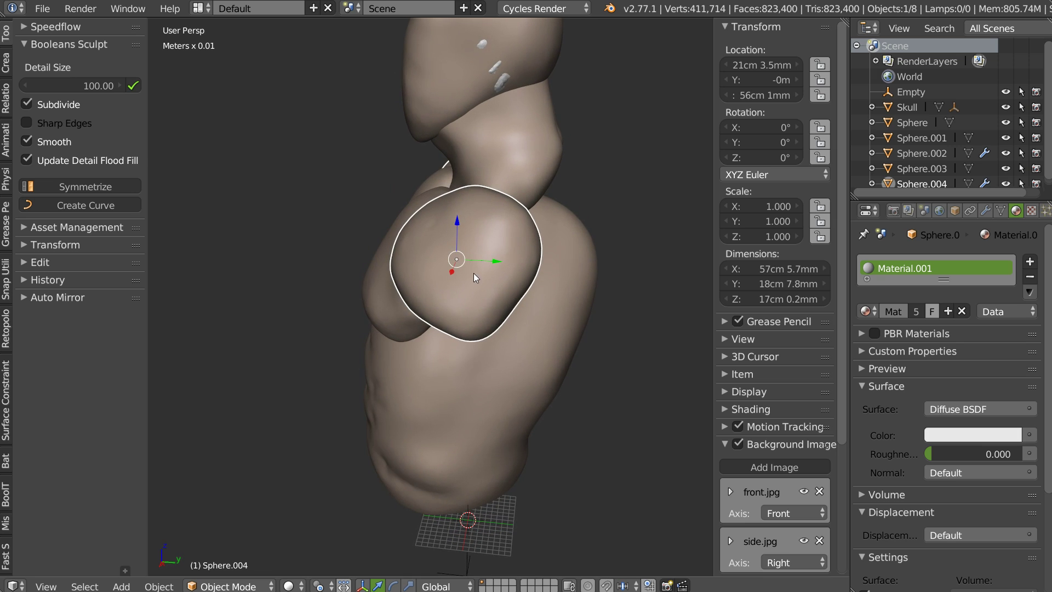
# - Duplicate the shoulder block along Y, flatten it to 0.831 in Y, and tilt it
pyautogui.hotkey('shift', 'd')
pyautogui.press('y')
pyautogui.click(542, 277)
pyautogui.press('s')
pyautogui.press('y')
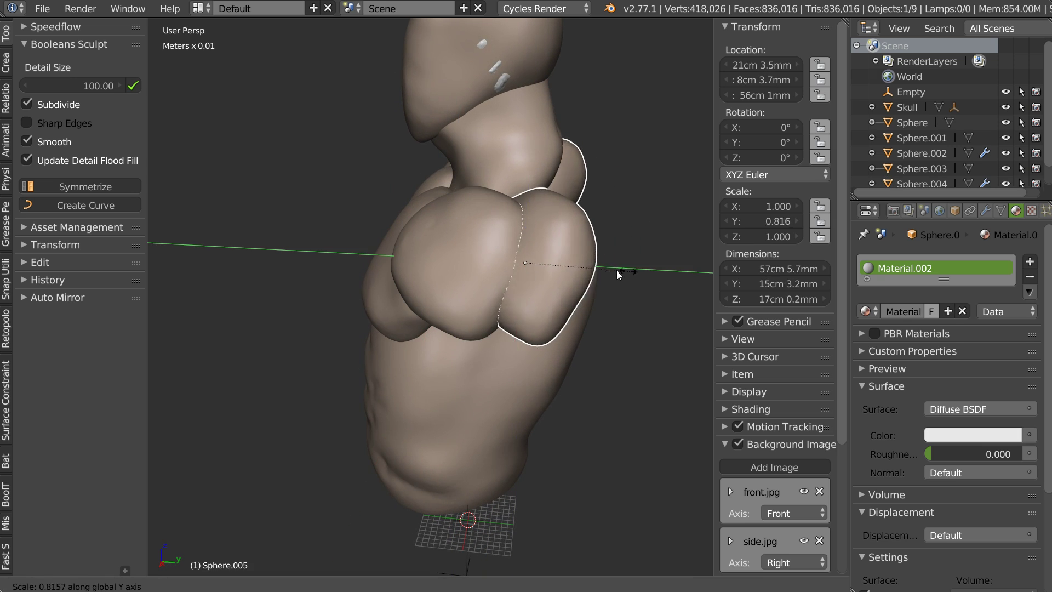
pyautogui.click(633, 276)
pyautogui.moveTo(632, 276); pyautogui.dragTo(551, 279, button='middle')
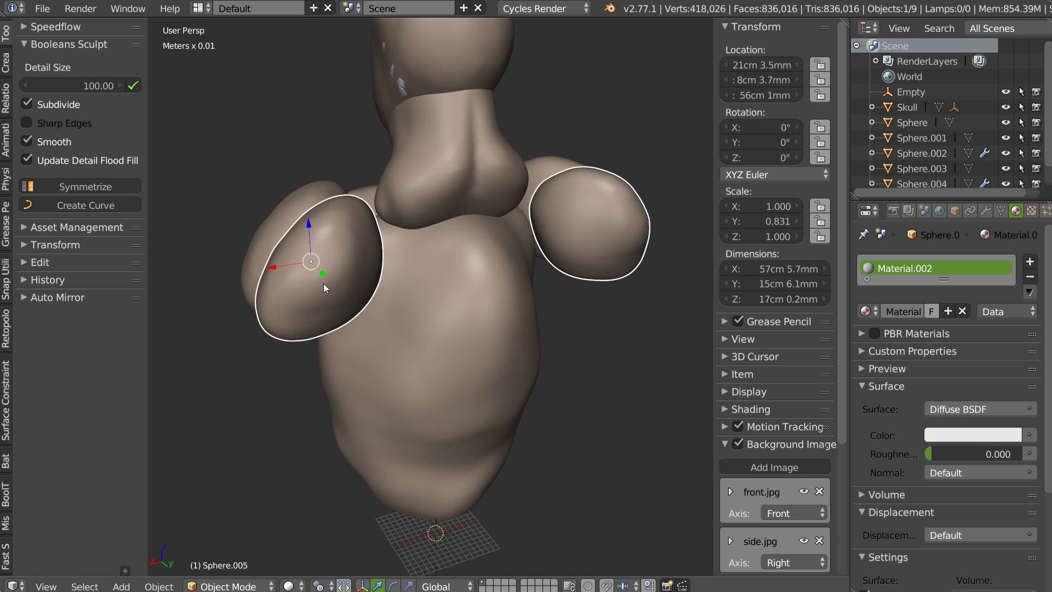
pyautogui.press('r')
pyautogui.press('r')
pyautogui.click(370, 313)
pyautogui.moveTo(371, 314)
pyautogui.mouseDown(button='middle')
pyautogui.moveTo(491, 279)
pyautogui.moveTo(496, 287)
pyautogui.mouseUp(button='middle')
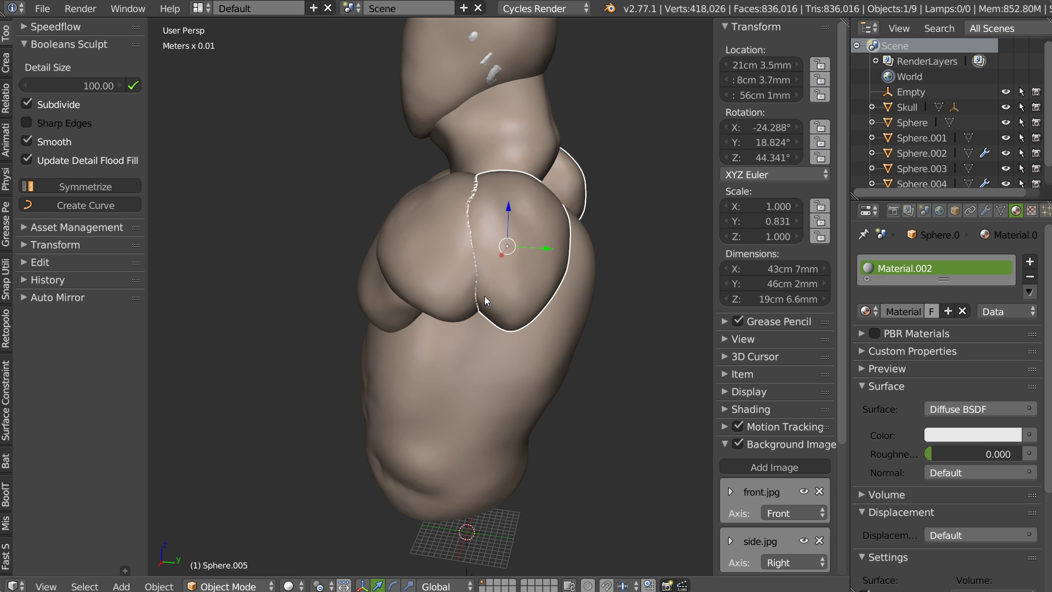
# - Switch the copy into Sculpt Mode and bring up its quick sculpt settings
pyautogui.press('Tab')
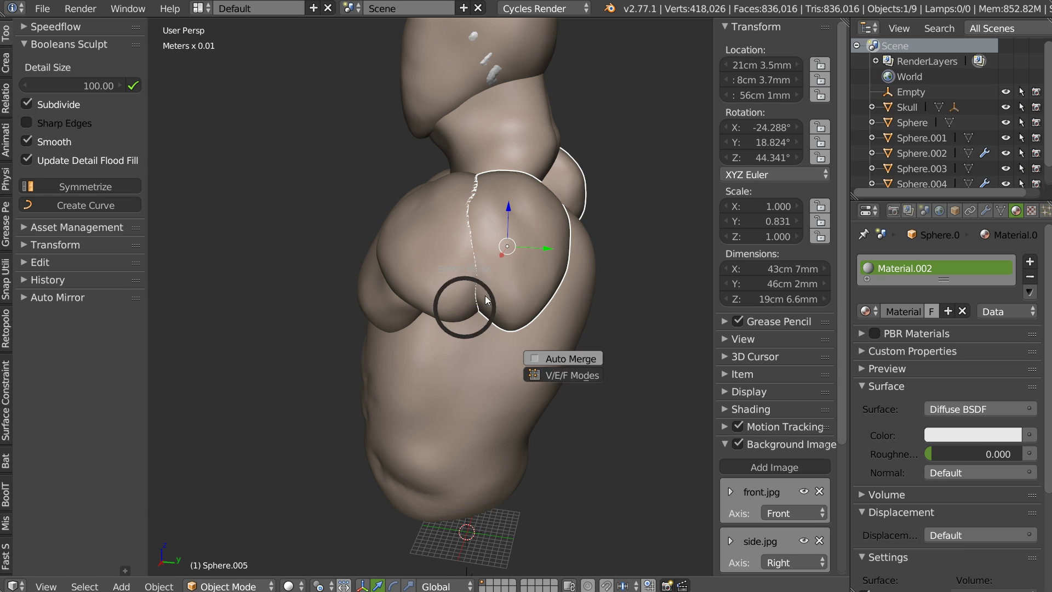
pyautogui.click(549, 423)
pyautogui.rightClick(538, 301)
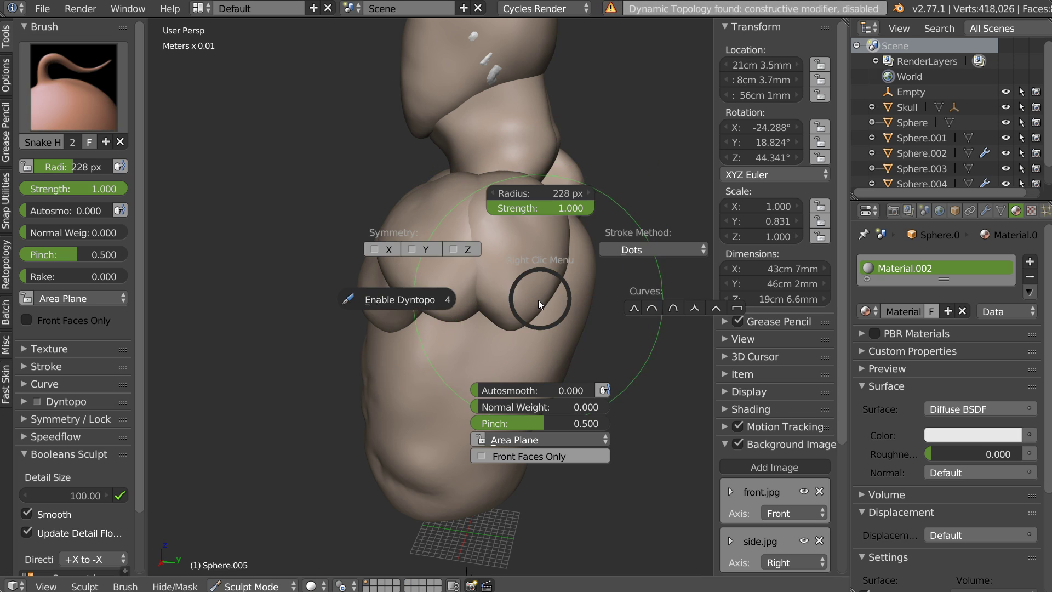
# - Enable Dyntopo and reshape the copy near the shoulder in Front Ortho view
pyautogui.click(406, 300)
pyautogui.moveTo(541, 239); pyautogui.dragTo(470, 242, button='middle')
pyautogui.press('KP_5')
pyautogui.press('KP_1')
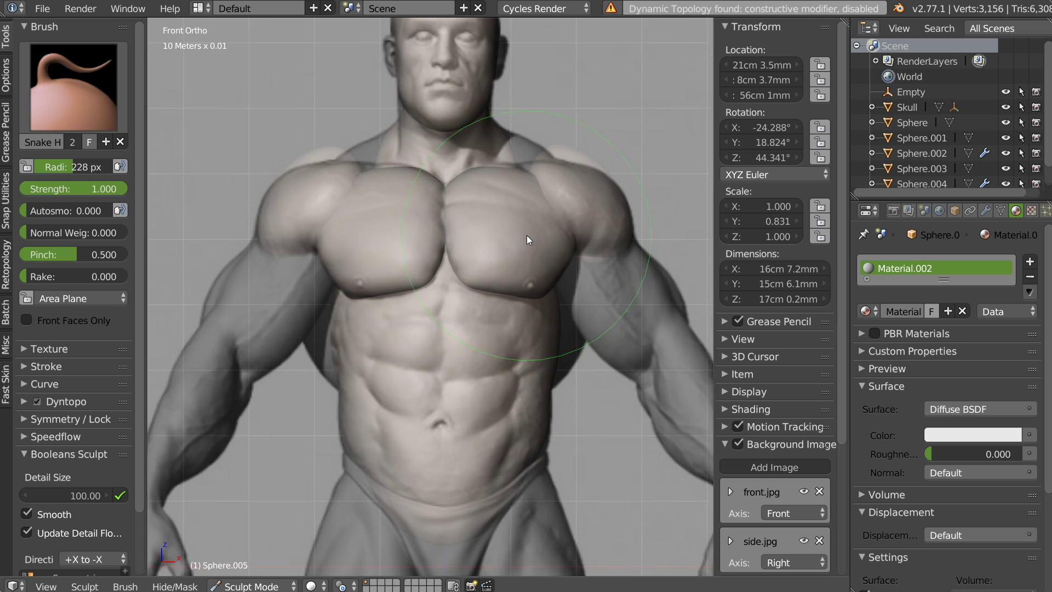
pyautogui.moveTo(546, 152); pyautogui.dragTo(571, 150)
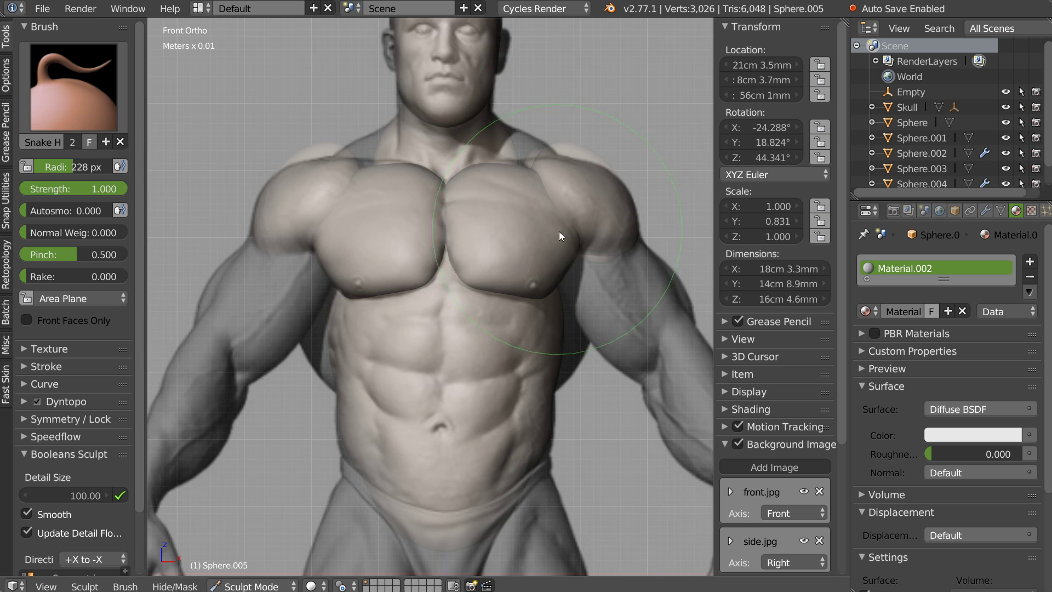
# - Match the block to the right-side profile with Snake Hook, then smooth it
pyautogui.moveTo(560, 231); pyautogui.dragTo(630, 226, button='middle')
pyautogui.press('KP_3')
pyautogui.scroll(2, 476, 254)
pyautogui.moveTo(502, 287)
pyautogui.mouseDown()
pyautogui.moveTo(521, 274)
pyautogui.moveTo(453, 306)
pyautogui.mouseUp()
pyautogui.press('s')
pyautogui.keyDown('shift'); pyautogui.moveTo(481, 228); pyautogui.dragTo(472, 285); pyautogui.keyUp('shift')
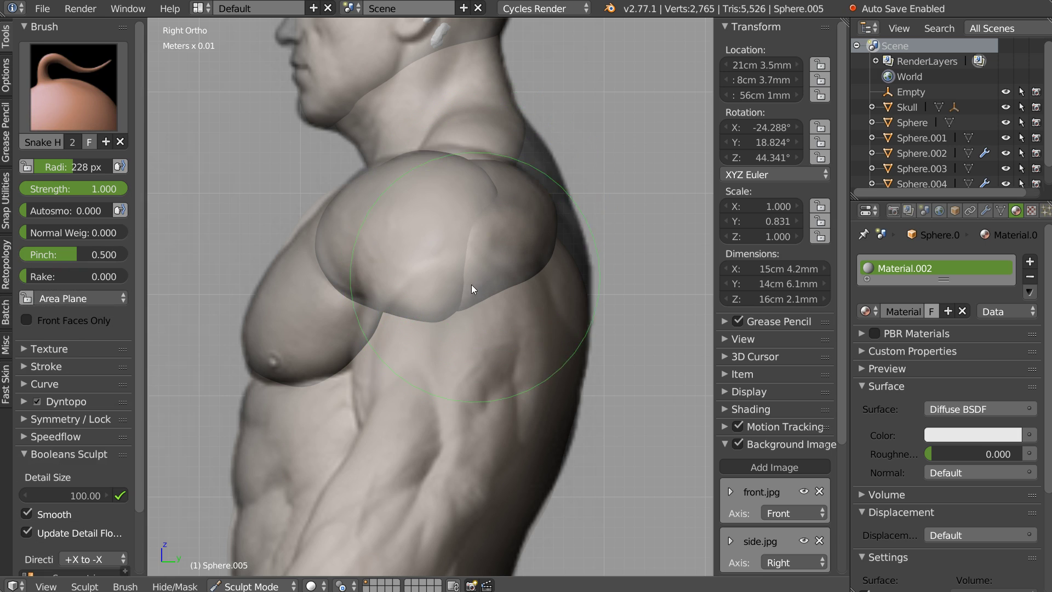
pyautogui.moveTo(470, 285); pyautogui.dragTo(458, 276, button='middle')
pyautogui.press('ctrl+KP_1')
# - Shape and smooth the front lobe from several perspective angles until it wraps the upper chest
pyautogui.moveTo(536, 217)
pyautogui.mouseDown(button='middle')
pyautogui.moveTo(647, 188)
pyautogui.moveTo(423, 196)
pyautogui.moveTo(452, 230)
pyautogui.moveTo(544, 200)
pyautogui.moveTo(522, 221)
pyautogui.mouseUp(button='middle')
pyautogui.moveTo(521, 221)
pyautogui.mouseDown()
pyautogui.moveTo(478, 300)
pyautogui.moveTo(422, 324)
pyautogui.mouseUp()
pyautogui.moveTo(538, 239); pyautogui.dragTo(542, 196)
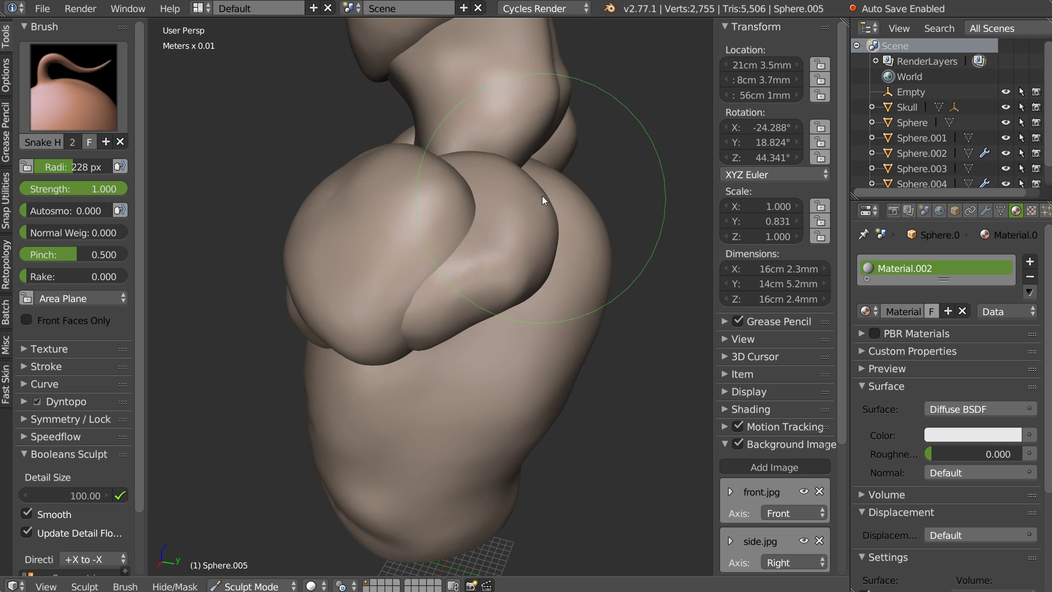
pyautogui.moveTo(542, 196); pyautogui.dragTo(477, 228, button='middle')
pyautogui.moveTo(476, 227); pyautogui.dragTo(452, 307)
pyautogui.moveTo(452, 307)
pyautogui.mouseDown(button='middle')
pyautogui.moveTo(416, 196)
pyautogui.moveTo(371, 195)
pyautogui.mouseUp(button='middle')
pyautogui.moveTo(370, 195)
pyautogui.mouseDown()
pyautogui.moveTo(389, 171)
pyautogui.moveTo(293, 249)
pyautogui.mouseUp()
pyautogui.moveTo(294, 249); pyautogui.dragTo(346, 178, button='middle')
pyautogui.moveTo(346, 177)
pyautogui.keyDown('shift'); pyautogui.mouseDown()
pyautogui.moveTo(275, 276)
pyautogui.moveTo(389, 222)
pyautogui.mouseUp(); pyautogui.keyUp('shift')
pyautogui.moveTo(389, 222)
pyautogui.mouseDown(button='middle')
pyautogui.moveTo(416, 162)
pyautogui.moveTo(509, 212)
pyautogui.moveTo(583, 224)
pyautogui.moveTo(669, 219)
pyautogui.moveTo(601, 229)
pyautogui.moveTo(446, 218)
pyautogui.moveTo(423, 150)
pyautogui.mouseUp(button='middle')
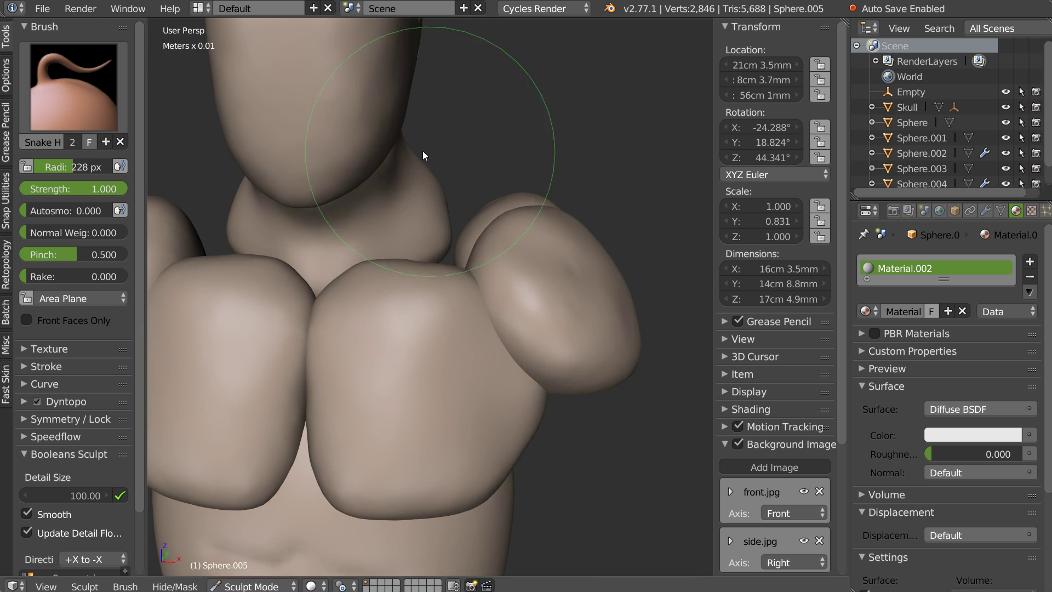
pyautogui.moveTo(506, 208)
pyautogui.mouseDown(button='middle')
pyautogui.moveTo(470, 84)
pyautogui.moveTo(454, 188)
pyautogui.moveTo(376, 227)
pyautogui.moveTo(428, 216)
pyautogui.moveTo(547, 287)
pyautogui.moveTo(567, 198)
pyautogui.moveTo(515, 255)
pyautogui.moveTo(455, 268)
pyautogui.moveTo(473, 290)
pyautogui.mouseUp(button='middle')
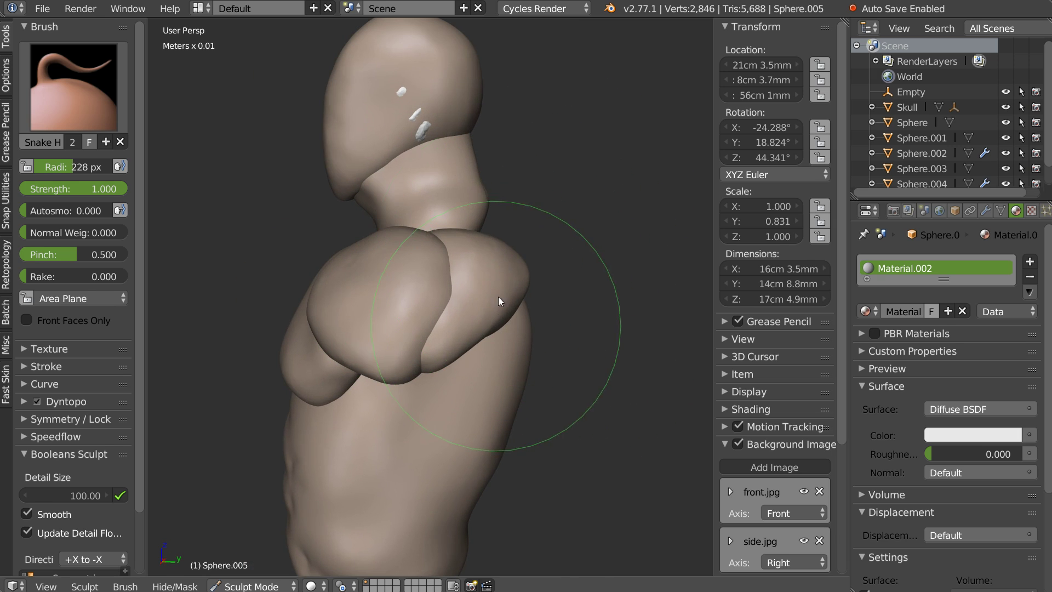
pyautogui.hotkey('ctrl', 'Tab')
# - Select the chest lobe Sphere.004, re-enter Sculpt Mode and zoom in on the front view
pyautogui.rightClick(406, 300)
pyautogui.hotkey('ctrl', 'Tab')
pyautogui.press('KP_1')
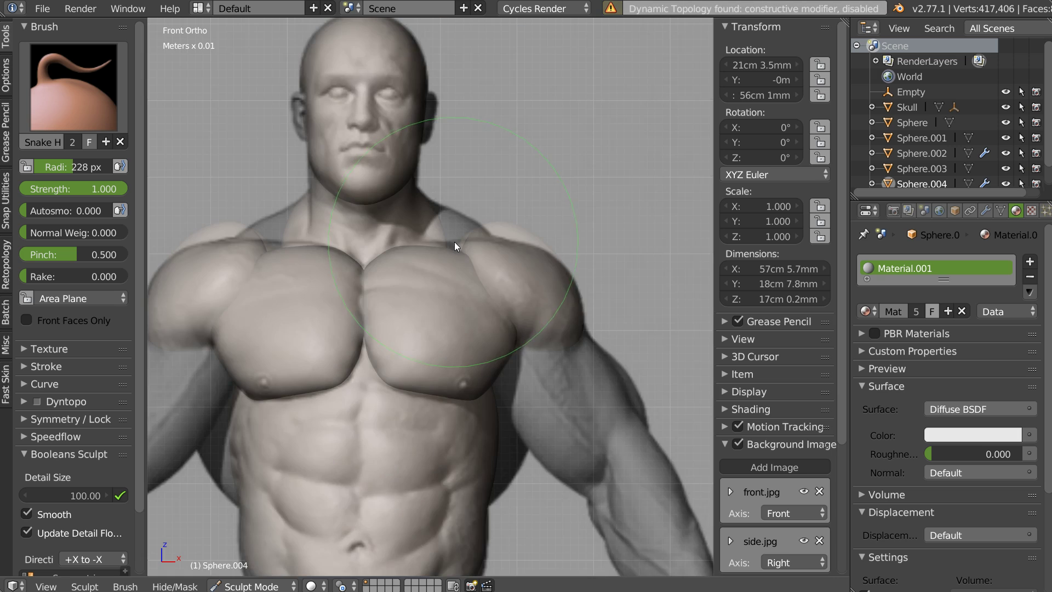
pyautogui.scroll(3, 455, 242)
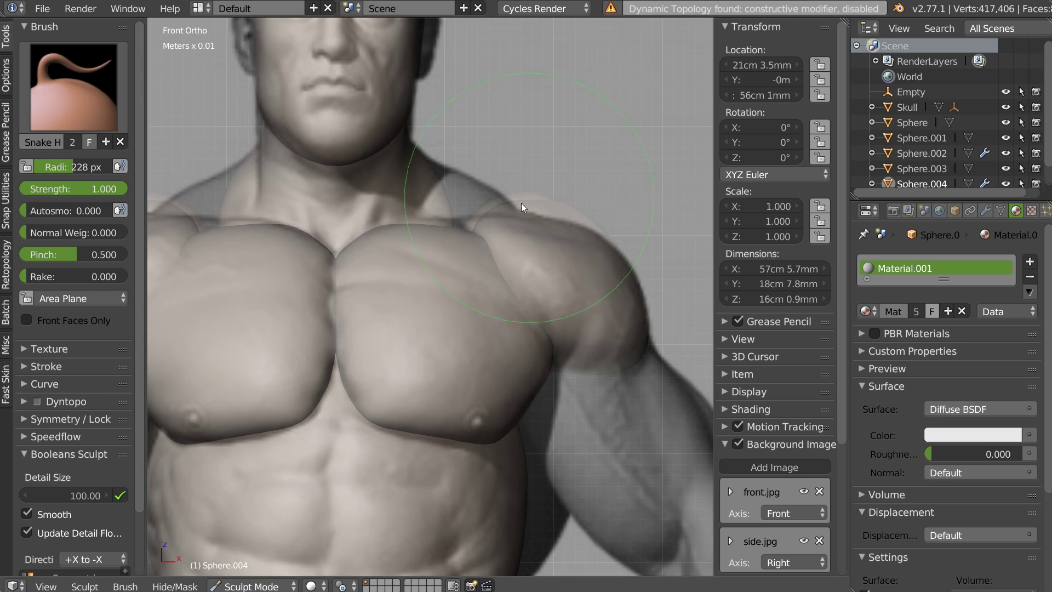
pyautogui.press('s')
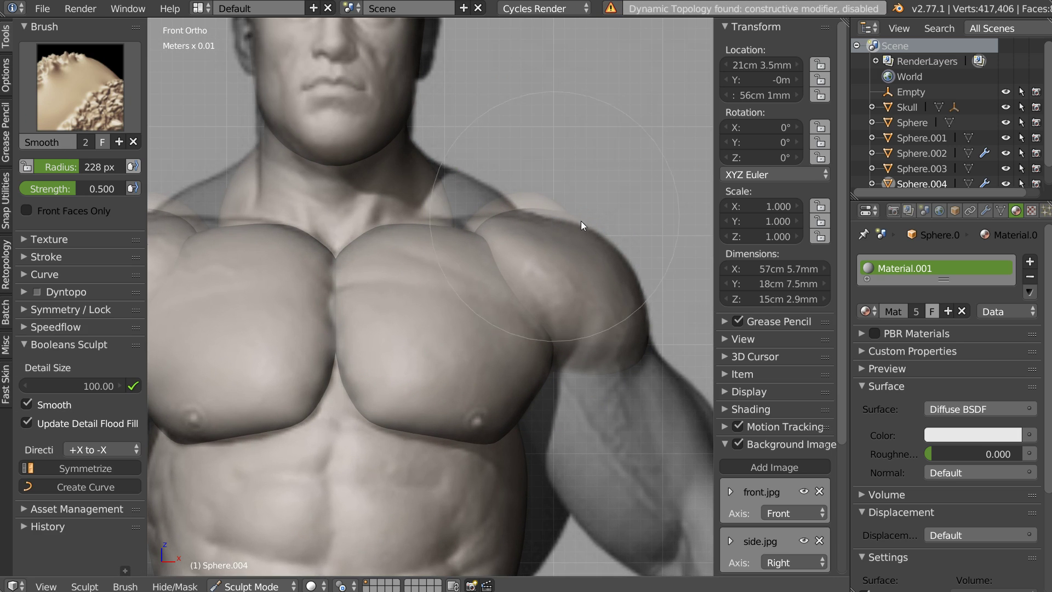
pyautogui.press('k')
pyautogui.scroll(3, 447, 251)
# - Pull the chest lobe's shoulder ridge outward with Snake Hook
pyautogui.moveTo(485, 182)
pyautogui.mouseDown()
pyautogui.moveTo(681, 178)
pyautogui.moveTo(590, 160)
pyautogui.mouseUp()
pyautogui.press('s')
pyautogui.press('k')
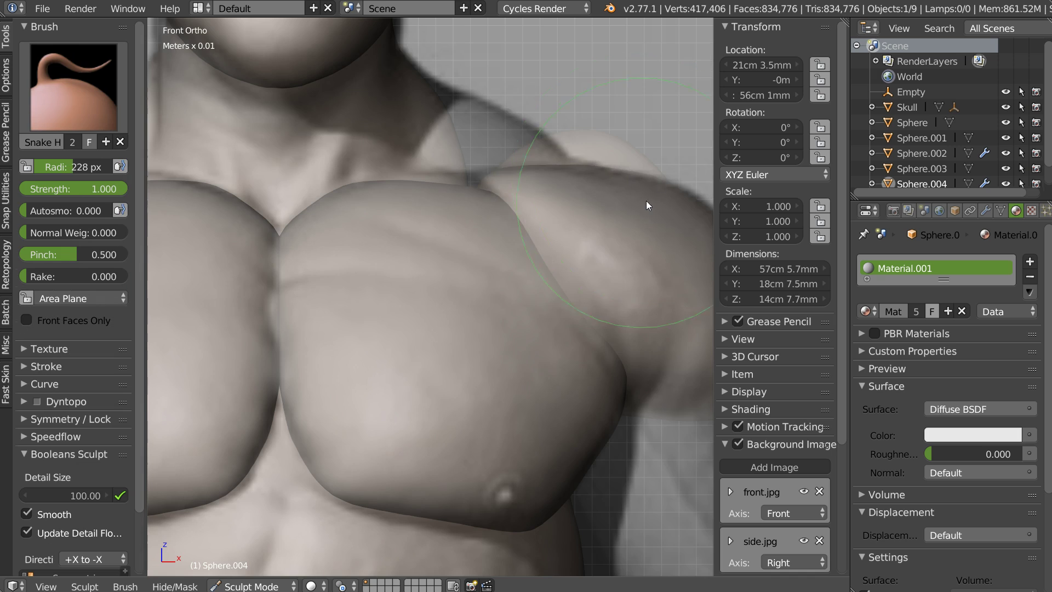
pyautogui.scroll(-5, 646, 200)
pyautogui.moveTo(573, 232)
pyautogui.mouseDown(button='middle')
pyautogui.moveTo(480, 250)
pyautogui.moveTo(424, 245)
pyautogui.moveTo(497, 228)
pyautogui.moveTo(491, 210)
pyautogui.moveTo(510, 170)
pyautogui.moveTo(553, 181)
pyautogui.mouseUp(button='middle')
pyautogui.scroll(2, 550, 177)
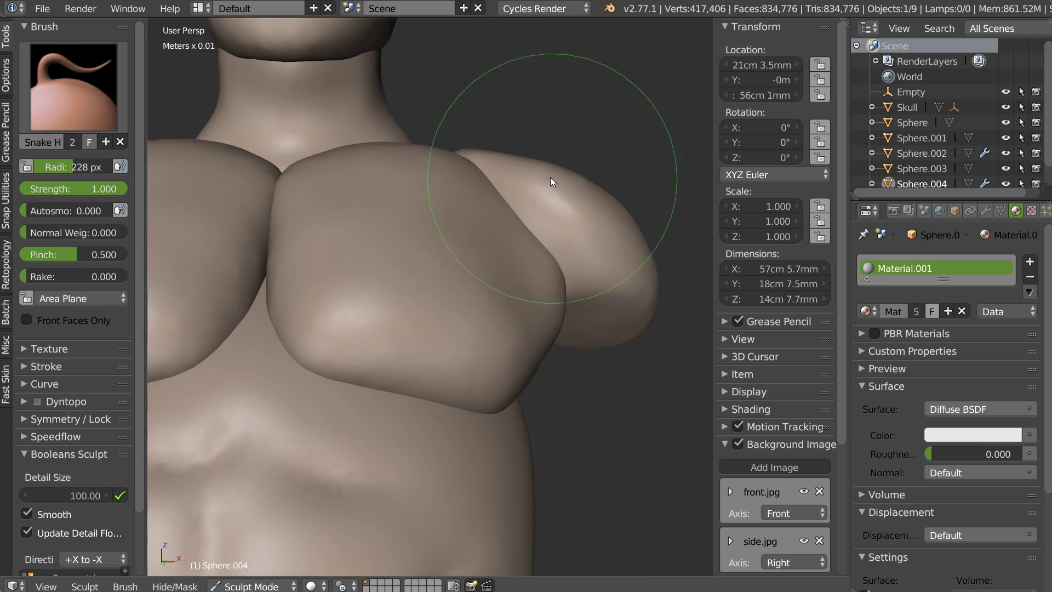
pyautogui.scroll(1, 550, 174)
# - Smooth the shoulder surface of the chest lobe into a cleaner curve
pyautogui.press('s')
pyautogui.moveTo(550, 170)
pyautogui.mouseDown()
pyautogui.moveTo(607, 195)
pyautogui.moveTo(588, 211)
pyautogui.mouseUp()
pyautogui.press('k')
pyautogui.moveTo(588, 211)
pyautogui.mouseDown(button='middle')
pyautogui.moveTo(620, 199)
pyautogui.moveTo(472, 261)
pyautogui.moveTo(496, 249)
pyautogui.mouseUp(button='middle')
pyautogui.hotkey('ctrl', 'Tab')
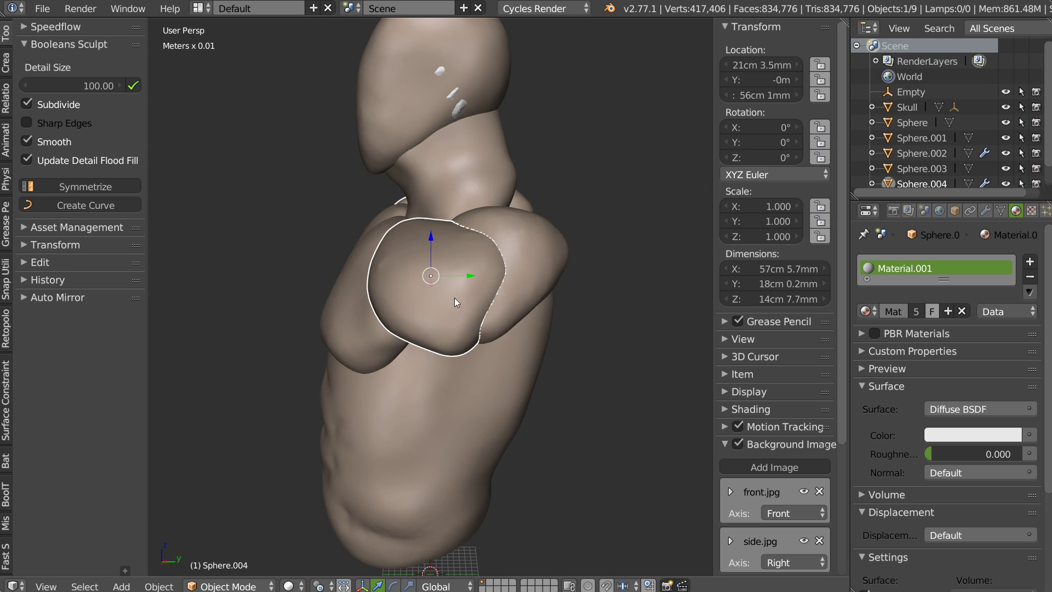
pyautogui.hotkey('ctrl', 'Tab')
# - Smooth the remaining crease where the chest lobe meets the shoulder
pyautogui.scroll(3, 476, 273)
pyautogui.moveTo(560, 233)
pyautogui.mouseDown()
pyautogui.moveTo(576, 224)
pyautogui.moveTo(530, 285)
pyautogui.moveTo(545, 198)
pyautogui.mouseUp()
pyautogui.press('s')
pyautogui.press('k')
pyautogui.scroll(-3, 545, 198)
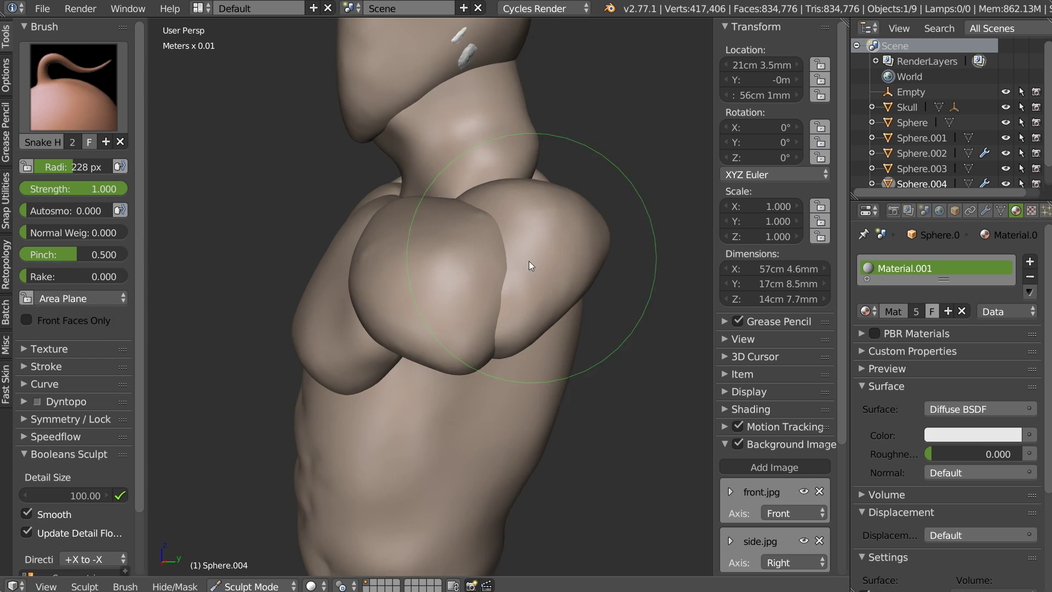
pyautogui.hotkey('ctrl', 'Tab')
# - Select the shoulder lump Sphere.005 and pull it outward with Snake Hook strokes
pyautogui.rightClick(527, 263)
pyautogui.hotkey('ctrl', 'Tab')
pyautogui.moveTo(598, 166)
pyautogui.mouseDown(button='middle')
pyautogui.moveTo(569, 241)
pyautogui.moveTo(662, 272)
pyautogui.moveTo(590, 267)
pyautogui.mouseUp(button='middle')
pyautogui.moveTo(589, 267); pyautogui.dragTo(598, 297)
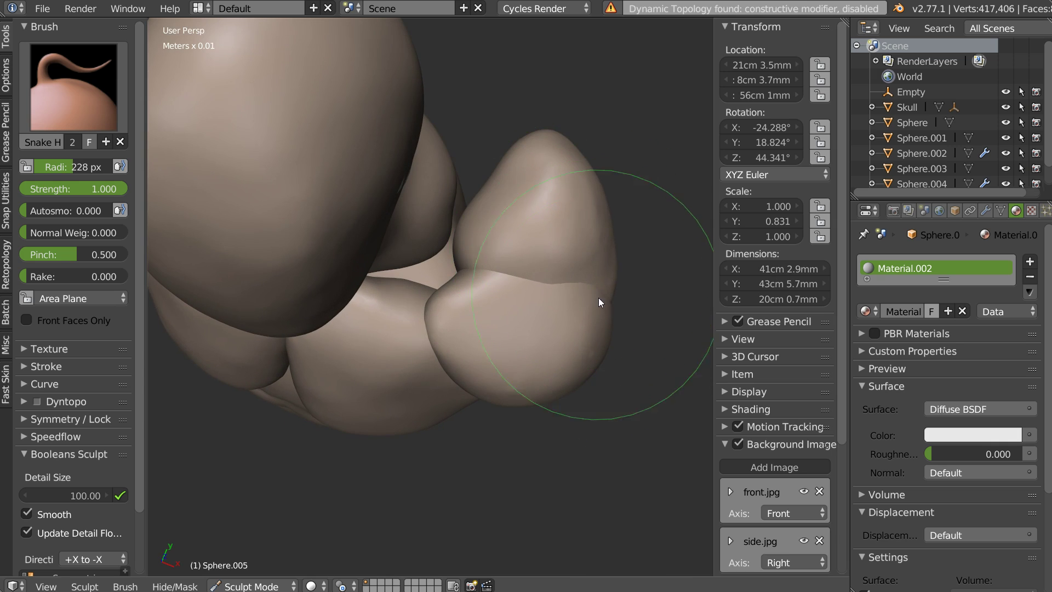
pyautogui.moveTo(599, 299); pyautogui.dragTo(525, 246, button='middle')
pyautogui.moveTo(525, 246)
pyautogui.mouseDown()
pyautogui.moveTo(487, 324)
pyautogui.moveTo(483, 365)
pyautogui.mouseUp()
pyautogui.moveTo(483, 366); pyautogui.dragTo(452, 322, button='middle')
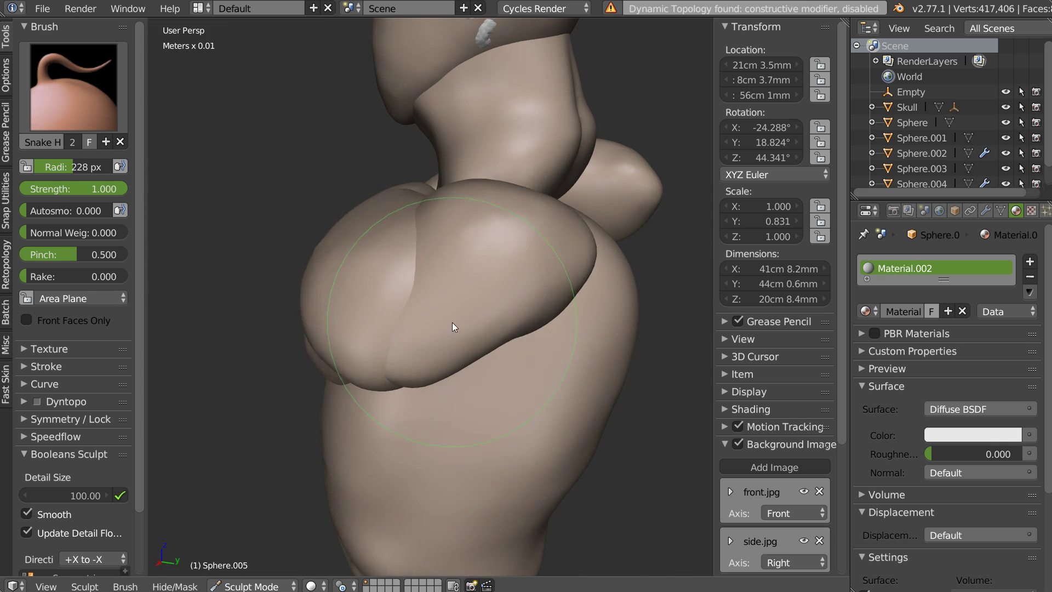
pyautogui.moveTo(396, 277)
pyautogui.mouseDown()
pyautogui.moveTo(396, 355)
pyautogui.moveTo(377, 378)
pyautogui.moveTo(352, 335)
pyautogui.moveTo(373, 328)
pyautogui.mouseUp()
# - Smooth the lump's surface, then pull its crease and lower-right side outward
pyautogui.press('s')
pyautogui.moveTo(374, 328)
pyautogui.mouseDown(button='middle')
pyautogui.moveTo(495, 279)
pyautogui.moveTo(529, 208)
pyautogui.mouseUp(button='middle')
pyautogui.moveTo(529, 269); pyautogui.dragTo(475, 204)
pyautogui.press('k')
pyautogui.moveTo(596, 225)
pyautogui.mouseDown(button='middle')
pyautogui.moveTo(470, 301)
pyautogui.moveTo(459, 294)
pyautogui.mouseUp(button='middle')
pyautogui.moveTo(459, 294)
pyautogui.mouseDown()
pyautogui.moveTo(413, 309)
pyautogui.moveTo(442, 347)
pyautogui.mouseUp()
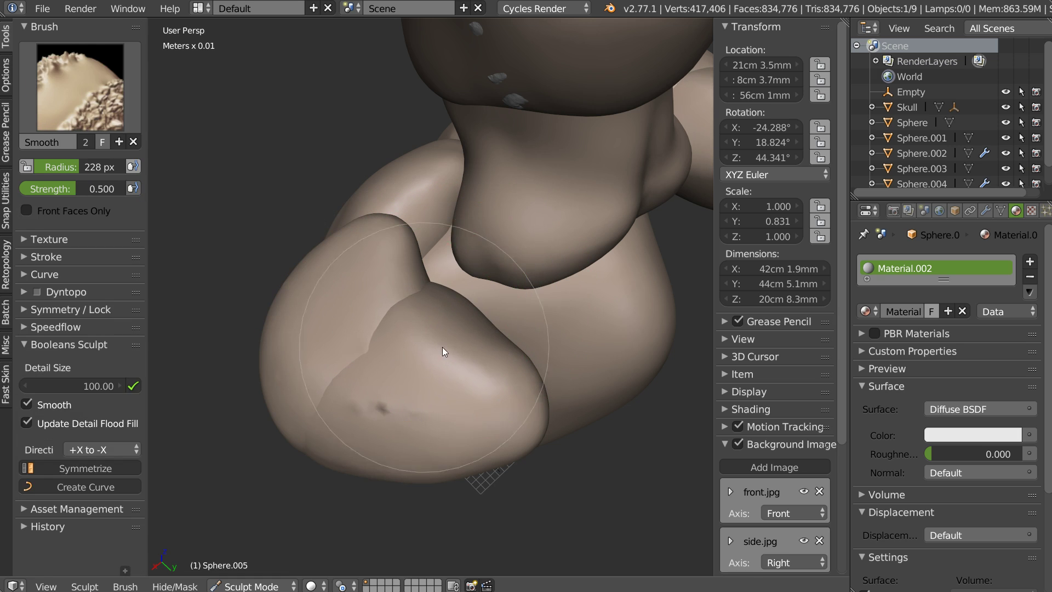
pyautogui.moveTo(506, 376)
pyautogui.mouseDown()
pyautogui.moveTo(540, 405)
pyautogui.moveTo(563, 378)
pyautogui.moveTo(560, 362)
pyautogui.moveTo(572, 387)
pyautogui.mouseUp()
# - Enable Dyntopo from the right-click menu and reshape the lump with dynamic detail
pyautogui.rightClick(569, 392)
pyautogui.rightClick(573, 385)
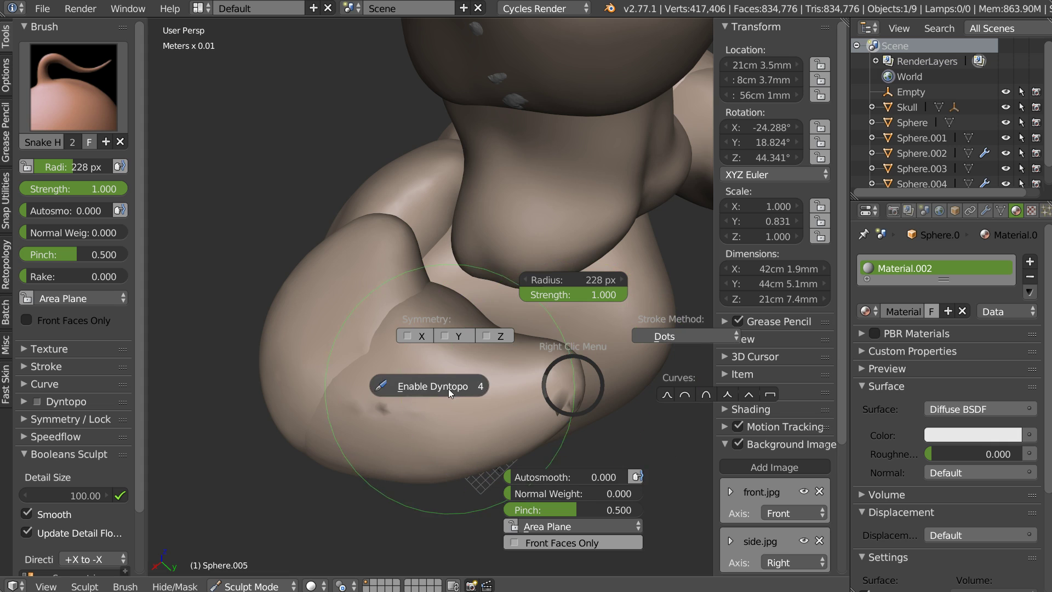
pyautogui.click(448, 389)
pyautogui.moveTo(484, 336); pyautogui.dragTo(450, 249, button='middle')
pyautogui.moveTo(449, 248)
pyautogui.mouseDown()
pyautogui.moveTo(392, 237)
pyautogui.moveTo(302, 255)
pyautogui.moveTo(492, 180)
pyautogui.moveTo(304, 318)
pyautogui.moveTo(389, 241)
pyautogui.mouseUp()
# - Orbit around the torso to check the chest and shoulders, then return to Object Mode
pyautogui.moveTo(389, 241)
pyautogui.mouseDown(button='middle')
pyautogui.moveTo(451, 313)
pyautogui.moveTo(683, 286)
pyautogui.moveTo(659, 269)
pyautogui.mouseUp(button='middle')
pyautogui.scroll(-5, 620, 299)
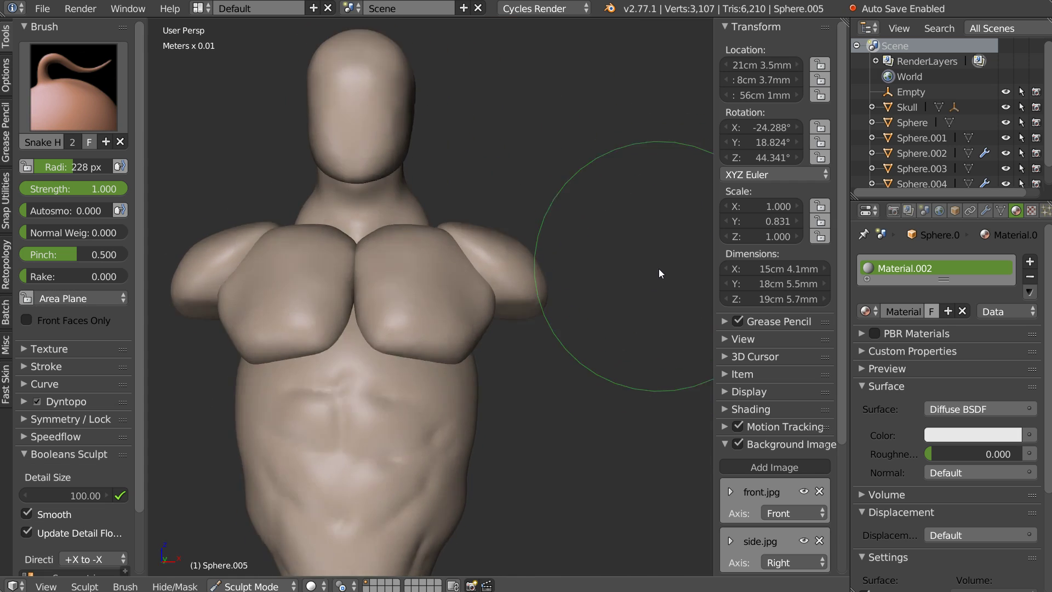
pyautogui.scroll(-3, 658, 269)
pyautogui.moveTo(494, 310)
pyautogui.mouseDown(button='middle')
pyautogui.moveTo(554, 258)
pyautogui.moveTo(429, 256)
pyautogui.moveTo(527, 262)
pyautogui.mouseUp(button='middle')
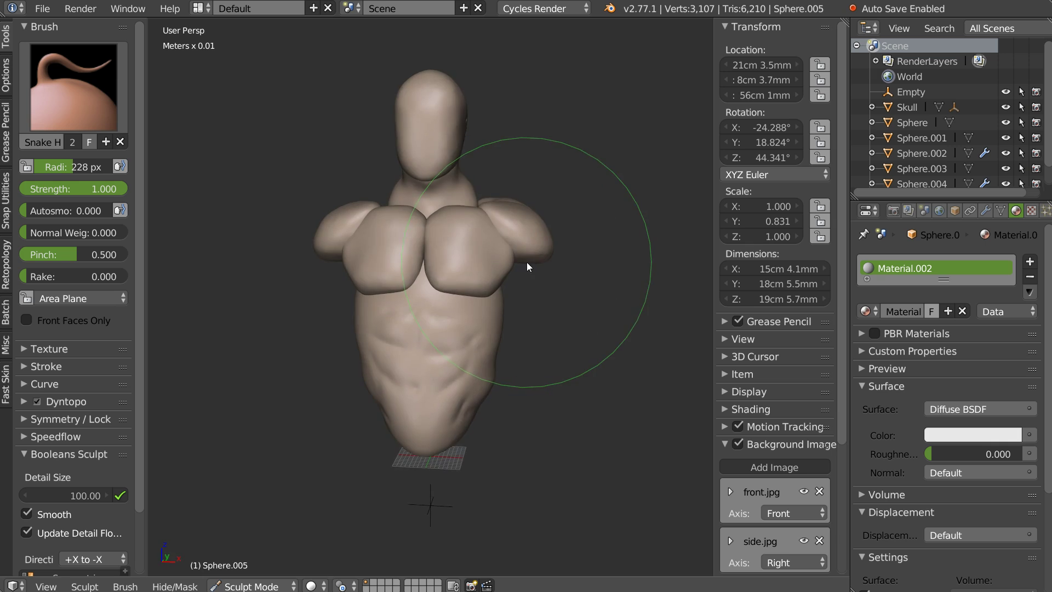
pyautogui.moveTo(531, 219)
pyautogui.mouseDown(button='middle')
pyautogui.moveTo(442, 272)
pyautogui.moveTo(455, 255)
pyautogui.moveTo(587, 248)
pyautogui.moveTo(493, 261)
pyautogui.moveTo(552, 224)
pyautogui.mouseUp(button='middle')
pyautogui.scroll(2, 552, 224)
pyautogui.moveTo(531, 147)
pyautogui.mouseDown(button='middle')
pyautogui.moveTo(512, 265)
pyautogui.moveTo(465, 248)
pyautogui.moveTo(380, 253)
pyautogui.moveTo(490, 309)
pyautogui.mouseUp(button='middle')
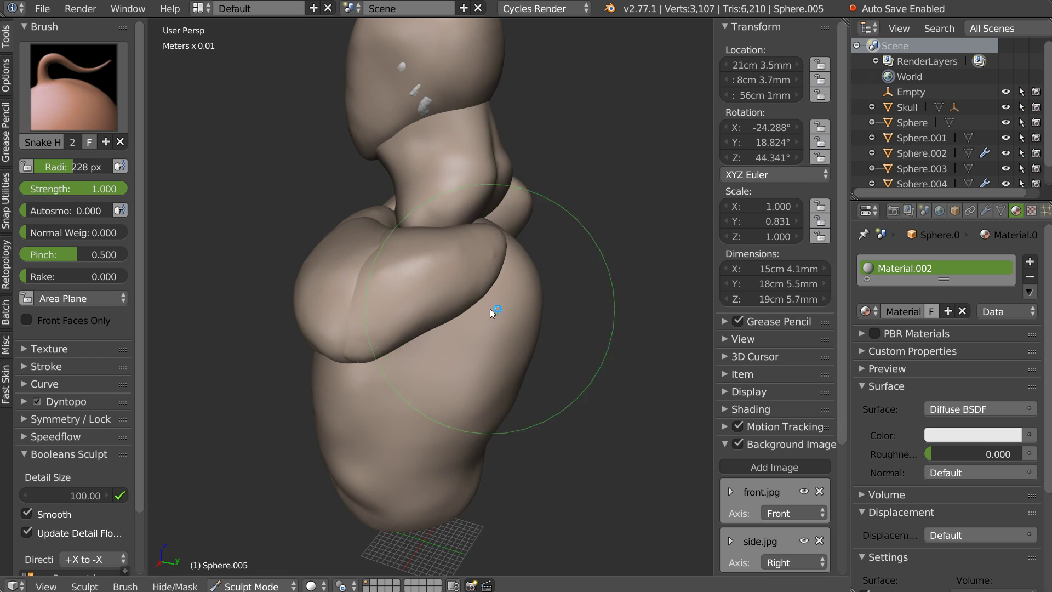
pyautogui.press('Tab')
# - Add a UV sphere, move it behind the neck, scale it to about 17cm and apply scale
pyautogui.rightClick(528, 308)
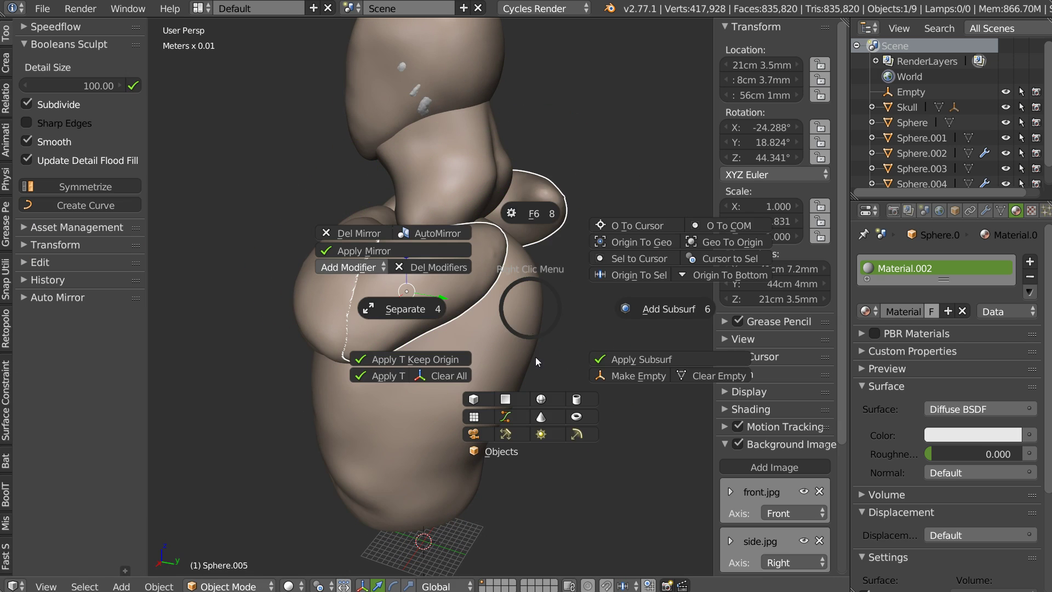
pyautogui.click(543, 399)
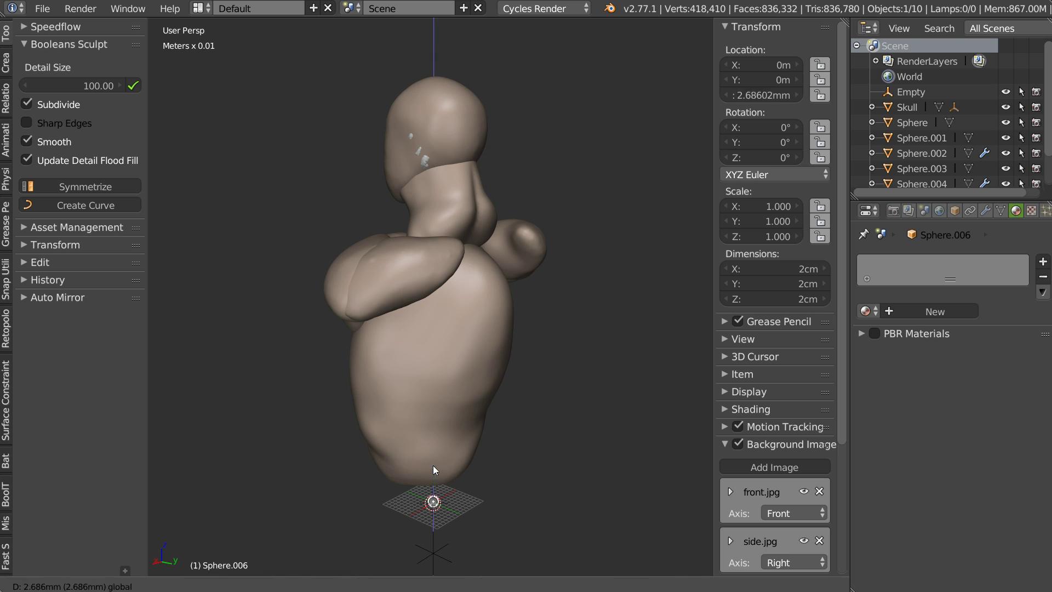
pyautogui.click(463, 241)
pyautogui.press('g')
pyautogui.click(519, 233)
pyautogui.press('s')
pyautogui.click(543, 246)
pyautogui.press('s')
pyautogui.click(588, 258)
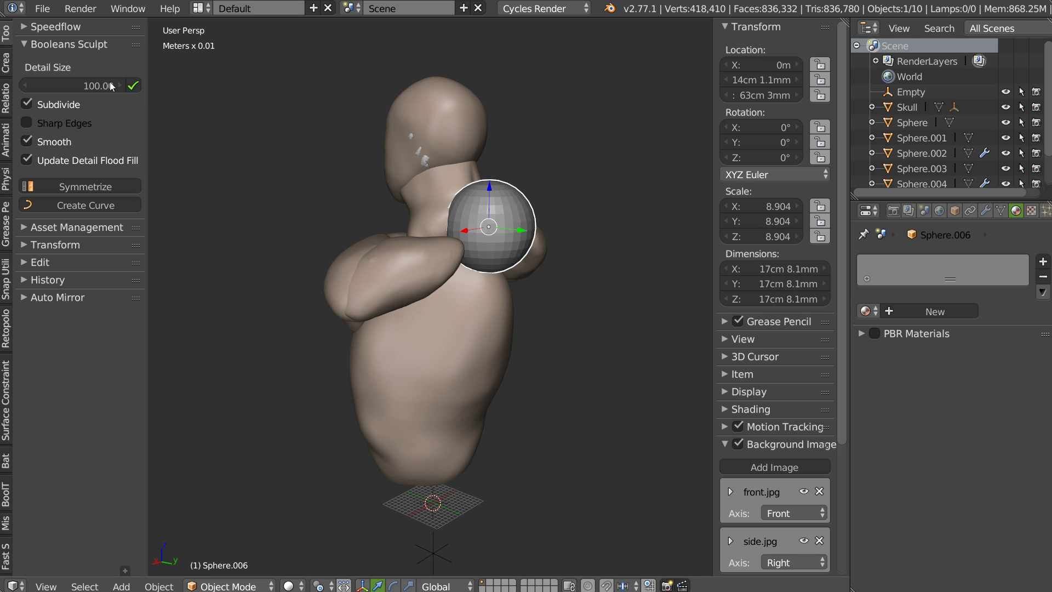
# - Assign Material.001 to the new sphere and enter Sculpt Mode on it
pyautogui.moveTo(491, 218); pyautogui.dragTo(515, 225, button='middle')
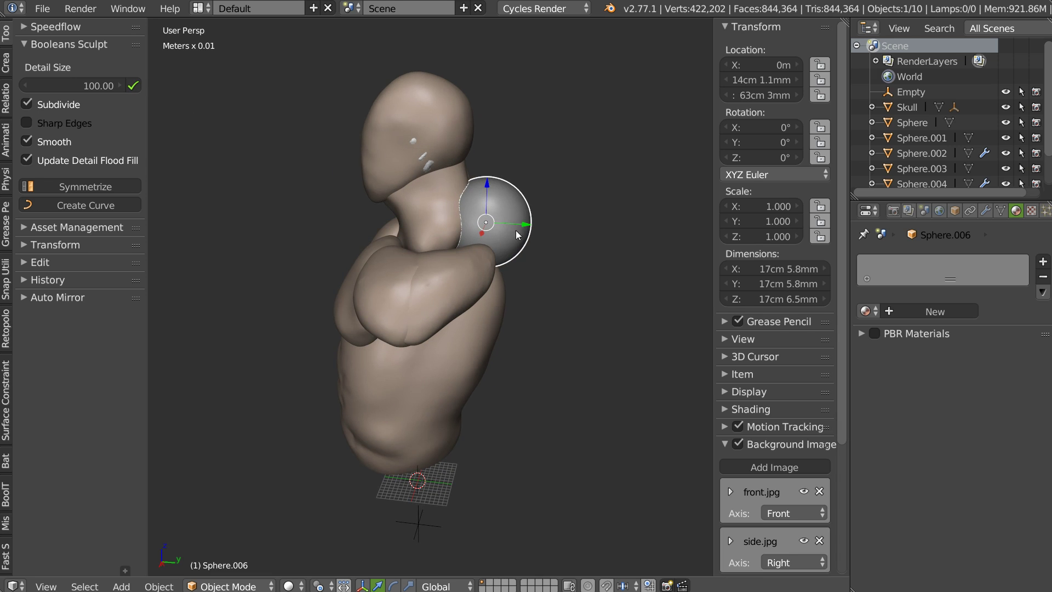
pyautogui.click(865, 311)
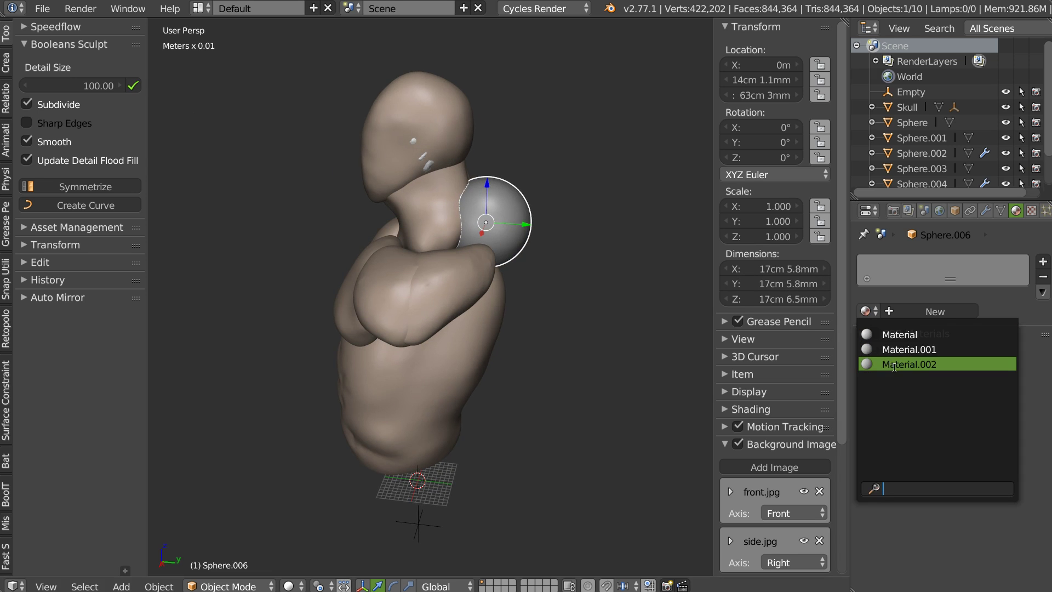
pyautogui.click(905, 350)
pyautogui.moveTo(483, 235)
pyautogui.mouseDown(button='middle')
pyautogui.moveTo(459, 229)
pyautogui.moveTo(461, 220)
pyautogui.moveTo(469, 243)
pyautogui.moveTo(437, 198)
pyautogui.moveTo(536, 207)
pyautogui.mouseUp(button='middle')
pyautogui.hotkey('ctrl', 'Tab')
pyautogui.scroll(3, 496, 239)
# - In Right Ortho, stretch Sphere.006 along the back of the neck and out into the shoulders
pyautogui.press('KP_3')
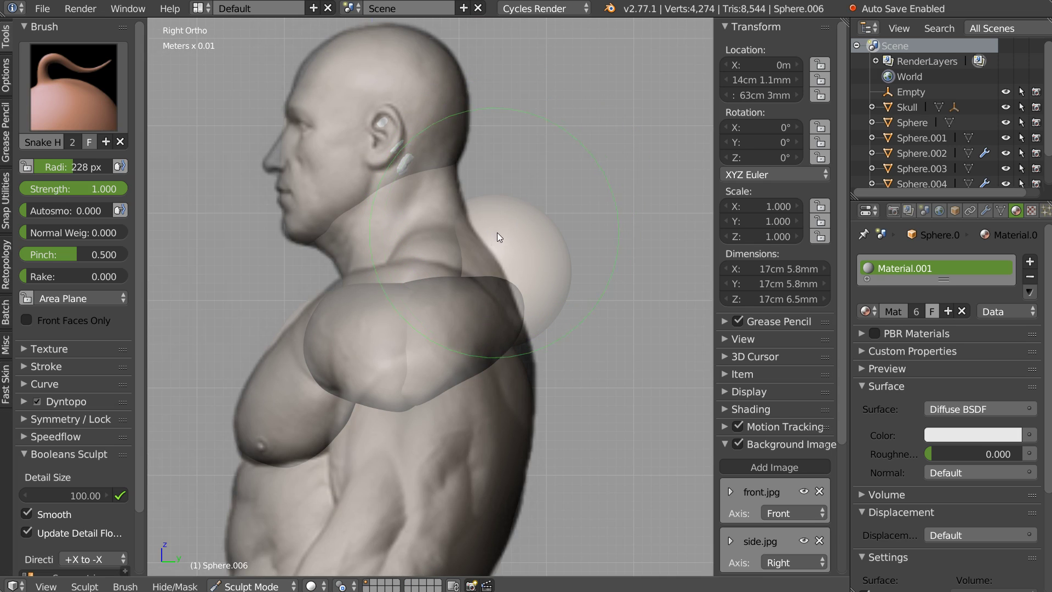
pyautogui.rightClick(503, 259)
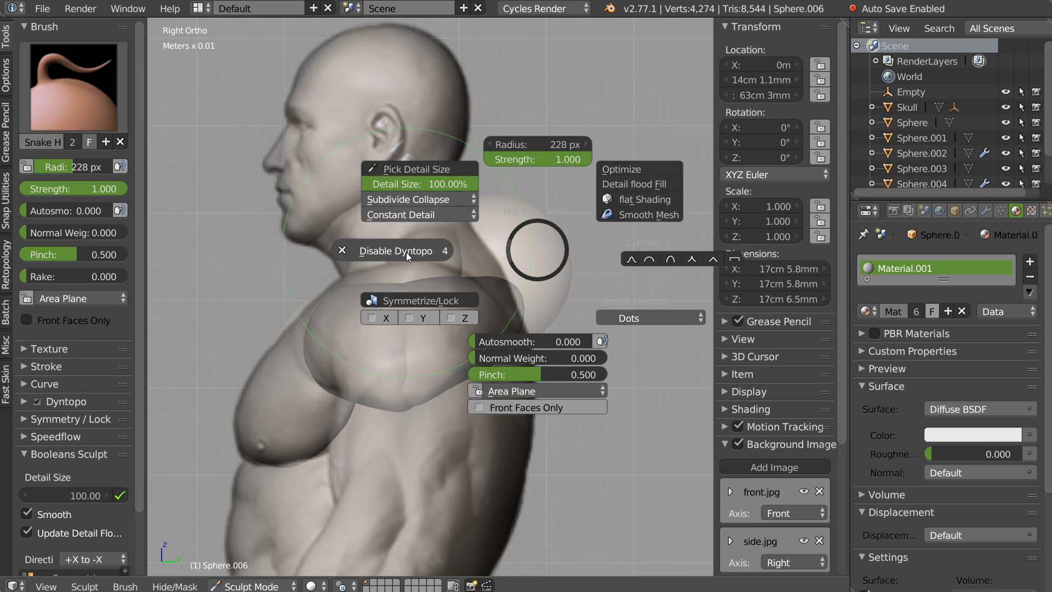
pyautogui.press('Escape')
pyautogui.moveTo(515, 220)
pyautogui.mouseDown()
pyautogui.moveTo(466, 183)
pyautogui.moveTo(520, 224)
pyautogui.moveTo(465, 267)
pyautogui.moveTo(444, 266)
pyautogui.moveTo(477, 306)
pyautogui.moveTo(519, 305)
pyautogui.moveTo(539, 358)
pyautogui.moveTo(532, 417)
pyautogui.moveTo(499, 236)
pyautogui.moveTo(461, 180)
pyautogui.moveTo(492, 247)
pyautogui.moveTo(450, 217)
pyautogui.moveTo(446, 195)
pyautogui.mouseUp()
pyautogui.moveTo(445, 195); pyautogui.dragTo(387, 269, button='middle')
pyautogui.moveTo(386, 270)
pyautogui.mouseDown()
pyautogui.moveTo(358, 292)
pyautogui.moveTo(307, 296)
pyautogui.mouseUp()
pyautogui.moveTo(411, 351); pyautogui.dragTo(395, 353)
# - Build up the trapezius slope from neck to shoulder with Snake Hook
pyautogui.moveTo(394, 353)
pyautogui.mouseDown(button='middle')
pyautogui.moveTo(485, 309)
pyautogui.moveTo(486, 261)
pyautogui.moveTo(554, 311)
pyautogui.moveTo(607, 306)
pyautogui.moveTo(490, 312)
pyautogui.moveTo(429, 348)
pyautogui.moveTo(462, 329)
pyautogui.mouseUp(button='middle')
pyautogui.moveTo(462, 329)
pyautogui.mouseDown()
pyautogui.moveTo(437, 369)
pyautogui.moveTo(429, 344)
pyautogui.mouseUp()
pyautogui.moveTo(429, 345); pyautogui.dragTo(458, 253, button='middle')
pyautogui.moveTo(458, 253)
pyautogui.mouseDown()
pyautogui.moveTo(439, 273)
pyautogui.moveTo(459, 198)
pyautogui.moveTo(442, 200)
pyautogui.mouseUp()
pyautogui.moveTo(442, 200); pyautogui.dragTo(481, 198, button='middle')
pyautogui.moveTo(480, 198); pyautogui.dragTo(526, 242)
# - Pull the trapezius out further and smooth its ridge along the neck
pyautogui.hotkey('shift', 's')
pyautogui.moveTo(501, 151)
pyautogui.mouseDown(button='middle')
pyautogui.moveTo(436, 177)
pyautogui.moveTo(521, 247)
pyautogui.moveTo(529, 274)
pyautogui.moveTo(579, 259)
pyautogui.moveTo(418, 308)
pyautogui.moveTo(438, 288)
pyautogui.mouseUp(button='middle')
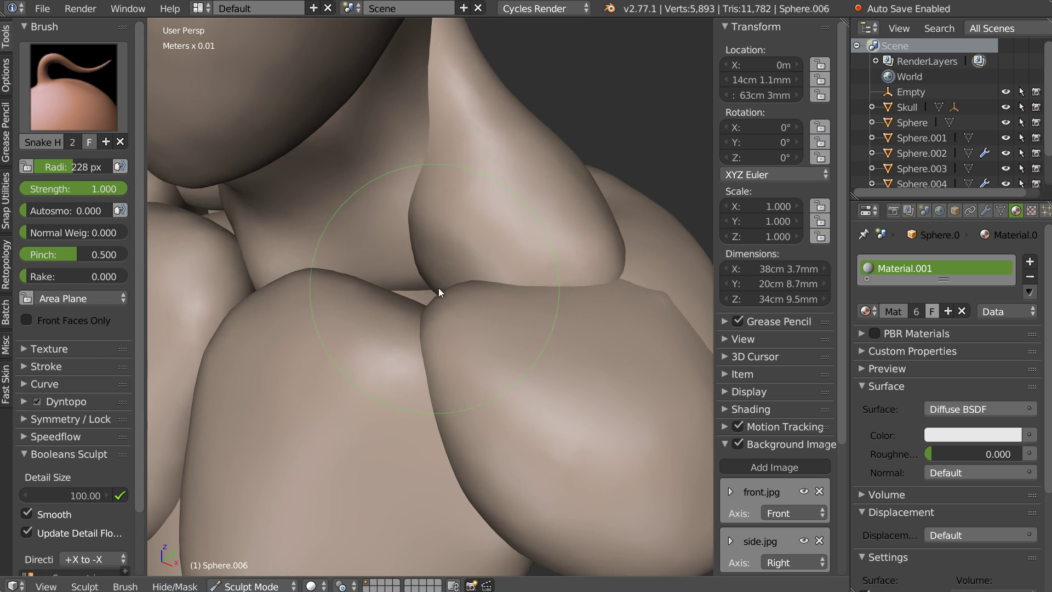
pyautogui.moveTo(438, 288); pyautogui.dragTo(402, 307)
pyautogui.moveTo(401, 307)
pyautogui.mouseDown(button='middle')
pyautogui.moveTo(418, 275)
pyautogui.moveTo(367, 239)
pyautogui.mouseUp(button='middle')
pyautogui.moveTo(368, 238)
pyautogui.keyDown('shift'); pyautogui.mouseDown()
pyautogui.moveTo(402, 152)
pyautogui.moveTo(376, 248)
pyautogui.mouseUp(); pyautogui.keyUp('shift')
pyautogui.keyDown('shift'); pyautogui.moveTo(507, 264); pyautogui.dragTo(512, 108); pyautogui.keyUp('shift')
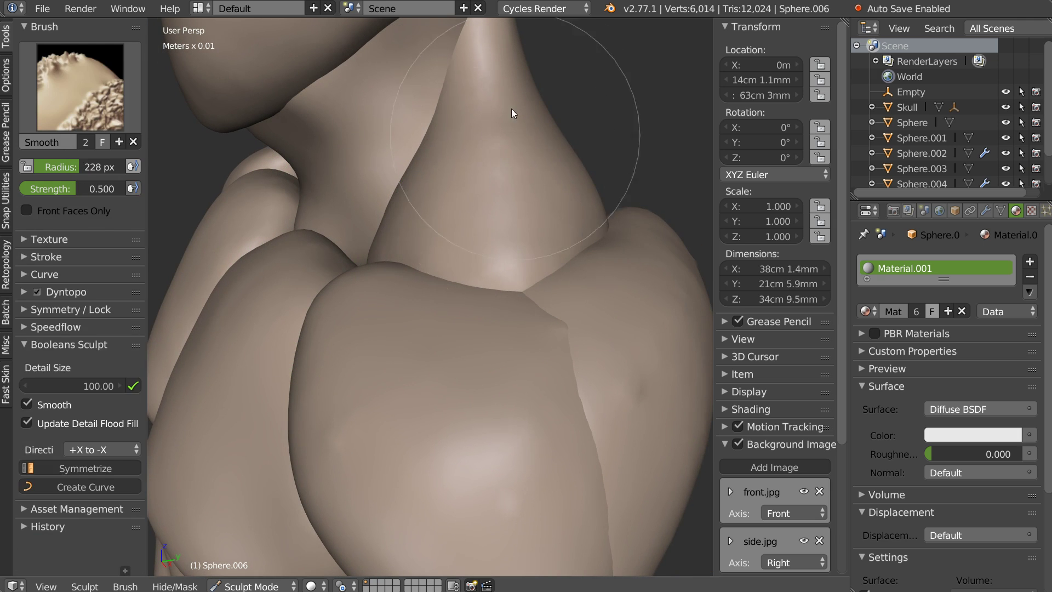
# - Reshape the trapezius ridge on both sides in Front Ortho view
pyautogui.moveTo(512, 108); pyautogui.dragTo(460, 256, button='middle')
pyautogui.press('q')
pyautogui.click(450, 224)
pyautogui.moveTo(458, 161)
pyautogui.keyDown('shift'); pyautogui.mouseDown()
pyautogui.moveTo(451, 178)
pyautogui.moveTo(545, 232)
pyautogui.mouseUp(); pyautogui.keyUp('shift')
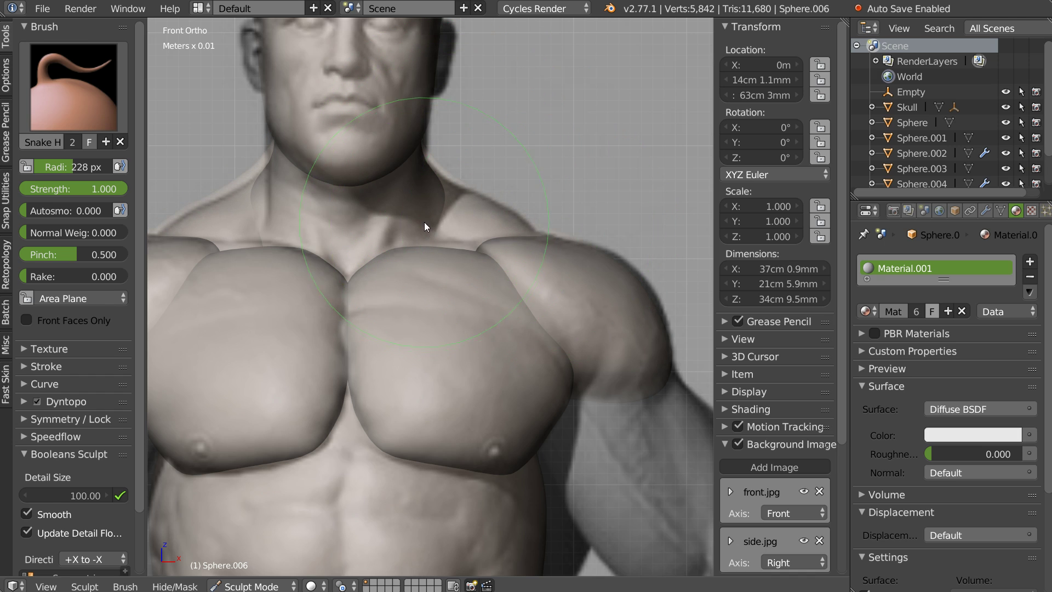
pyautogui.press('Tab')
# - Select the neck piece Sphere.003, resume sculpting and smooth the neck contour
pyautogui.rightClick(428, 201)
pyautogui.press('Tab')
pyautogui.scroll(1, 461, 196)
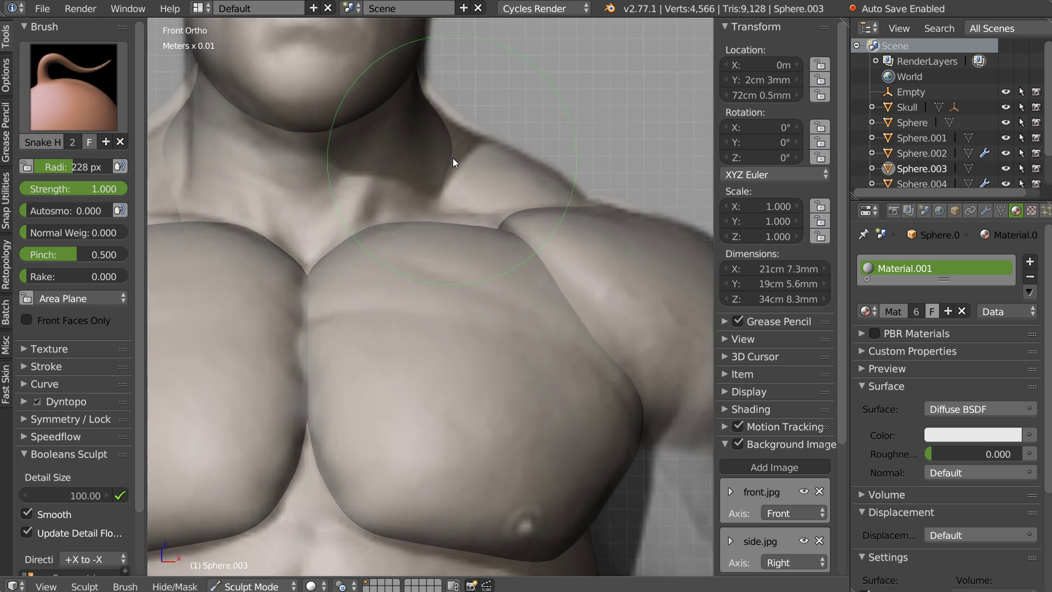
pyautogui.scroll(2, 454, 158)
pyautogui.scroll(1, 459, 173)
pyautogui.keyDown('shift'); pyautogui.moveTo(445, 153); pyautogui.dragTo(424, 210); pyautogui.keyUp('shift')
pyautogui.keyDown('shift'); pyautogui.moveTo(427, 162); pyautogui.dragTo(426, 219); pyautogui.keyUp('shift')
pyautogui.scroll(-4, 426, 237)
# - Reshape the side of the neck in Right Ortho view
pyautogui.moveTo(426, 236)
pyautogui.mouseDown(button='middle')
pyautogui.moveTo(335, 225)
pyautogui.moveTo(232, 235)
pyautogui.moveTo(410, 230)
pyautogui.moveTo(481, 257)
pyautogui.moveTo(486, 220)
pyautogui.moveTo(480, 268)
pyautogui.moveTo(461, 264)
pyautogui.mouseUp(button='middle')
pyautogui.press('KP_3')
pyautogui.scroll(3, 493, 251)
pyautogui.moveTo(515, 205); pyautogui.dragTo(499, 180)
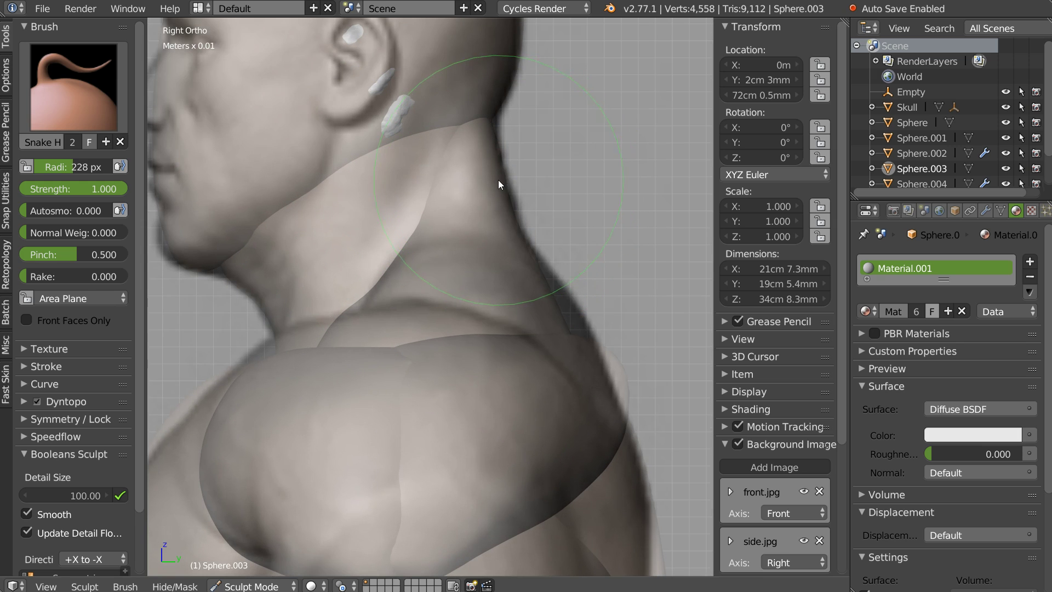
pyautogui.moveTo(431, 218)
pyautogui.mouseDown(button='middle')
pyautogui.moveTo(342, 258)
pyautogui.moveTo(401, 247)
pyautogui.moveTo(376, 307)
pyautogui.mouseUp(button='middle')
# - Switch to the Clay brush at about half size and add a small clay stroke to the neck
pyautogui.press('w')
pyautogui.click(252, 301)
pyautogui.moveTo(467, 245); pyautogui.dragTo(456, 249, button='middle')
pyautogui.press('f')
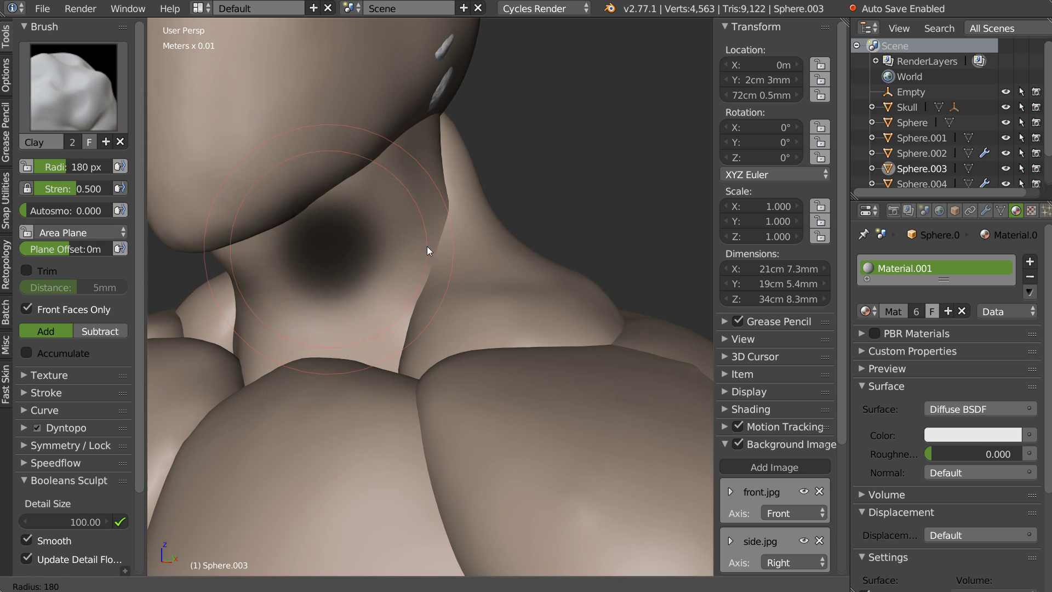
pyautogui.click(390, 251)
pyautogui.moveTo(390, 251)
pyautogui.mouseDown(button='middle')
pyautogui.moveTo(367, 255)
pyautogui.moveTo(425, 138)
pyautogui.mouseUp(button='middle')
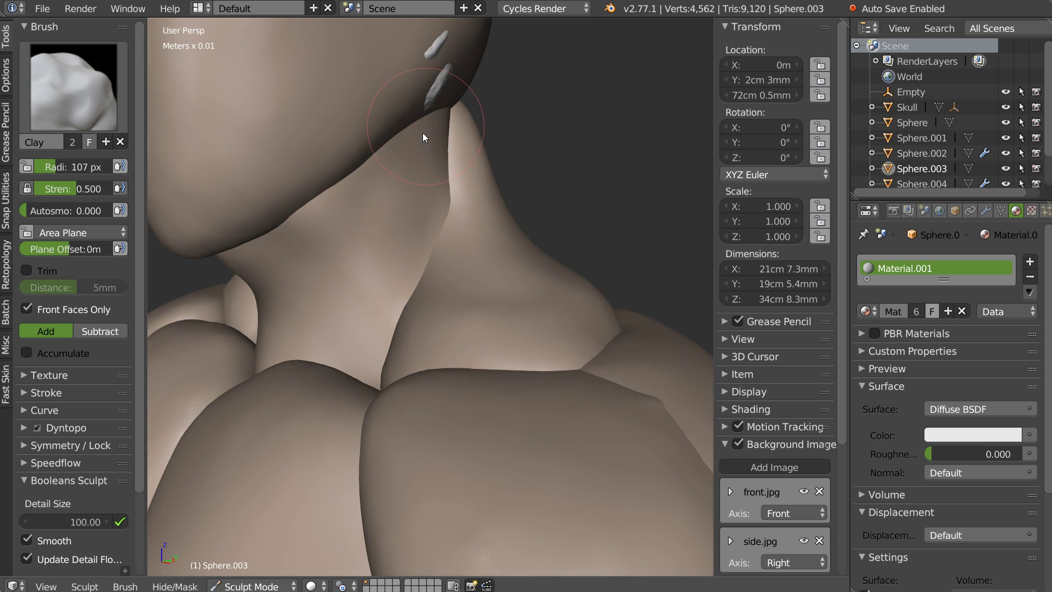
pyautogui.moveTo(350, 330); pyautogui.dragTo(371, 290)
pyautogui.moveTo(371, 290)
pyautogui.mouseDown(button='middle')
pyautogui.moveTo(415, 267)
pyautogui.moveTo(389, 351)
pyautogui.mouseUp(button='middle')
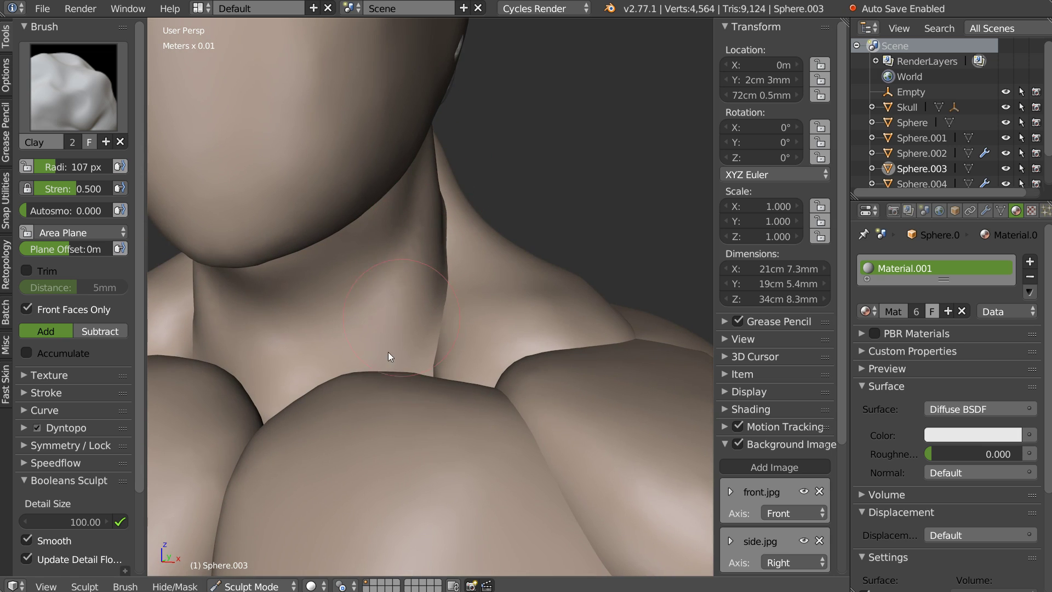
pyautogui.moveTo(392, 308)
pyautogui.mouseDown(button='middle')
pyautogui.moveTo(441, 207)
pyautogui.moveTo(423, 217)
pyautogui.mouseUp(button='middle')
# - Carve crease lines into the neck below the chin with the Crease brush, hiding the Skull
pyautogui.press('w')
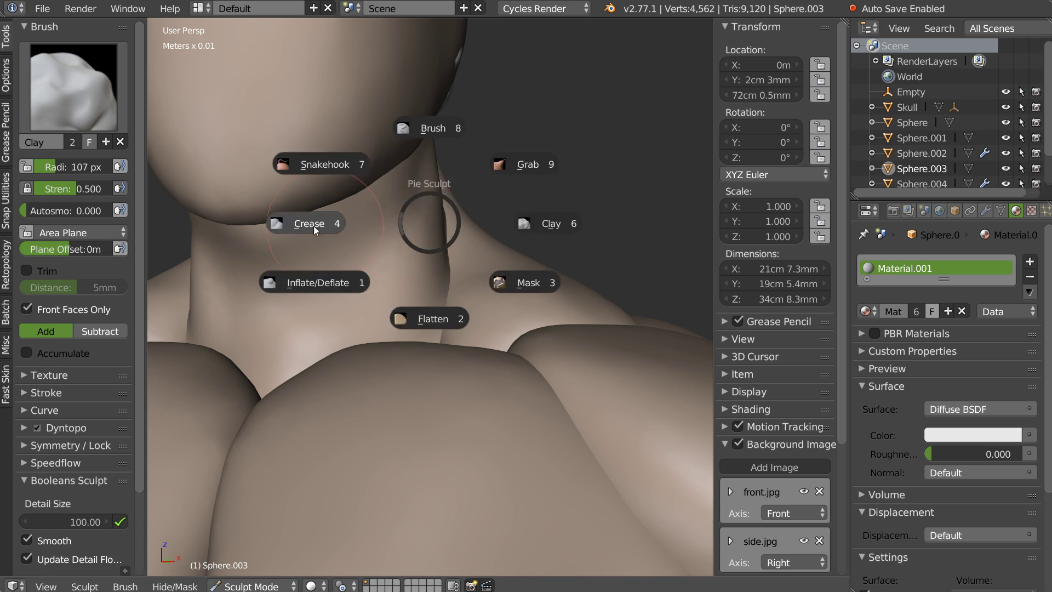
pyautogui.click(313, 226)
pyautogui.moveTo(392, 217); pyautogui.dragTo(395, 217)
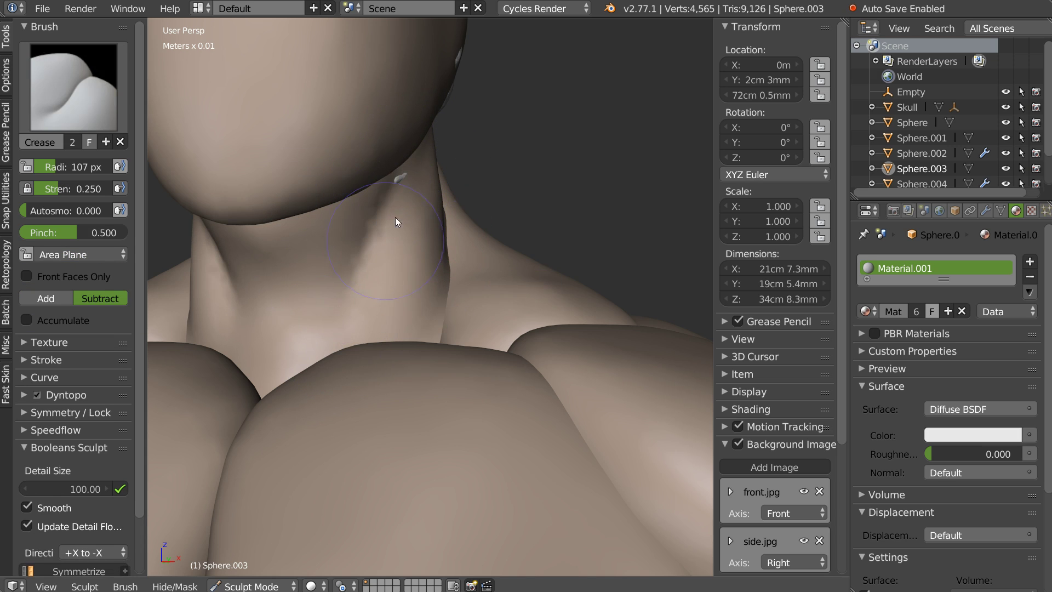
pyautogui.click(1006, 107)
pyautogui.moveTo(450, 231)
pyautogui.mouseDown(button='middle')
pyautogui.moveTo(411, 211)
pyautogui.moveTo(442, 193)
pyautogui.mouseUp(button='middle')
pyautogui.moveTo(441, 192); pyautogui.dragTo(429, 246)
pyautogui.moveTo(429, 246)
pyautogui.mouseDown(button='middle')
pyautogui.moveTo(370, 282)
pyautogui.moveTo(382, 264)
pyautogui.moveTo(346, 299)
pyautogui.mouseUp(button='middle')
pyautogui.moveTo(347, 299); pyautogui.dragTo(351, 279)
pyautogui.moveTo(352, 280); pyautogui.dragTo(403, 265, button='middle')
# - Orbit the torso to a three-quarter view of the neck's side
pyautogui.click(498, 164)
pyautogui.scroll(-8, 549, 203)
pyautogui.scroll(-2, 494, 253)
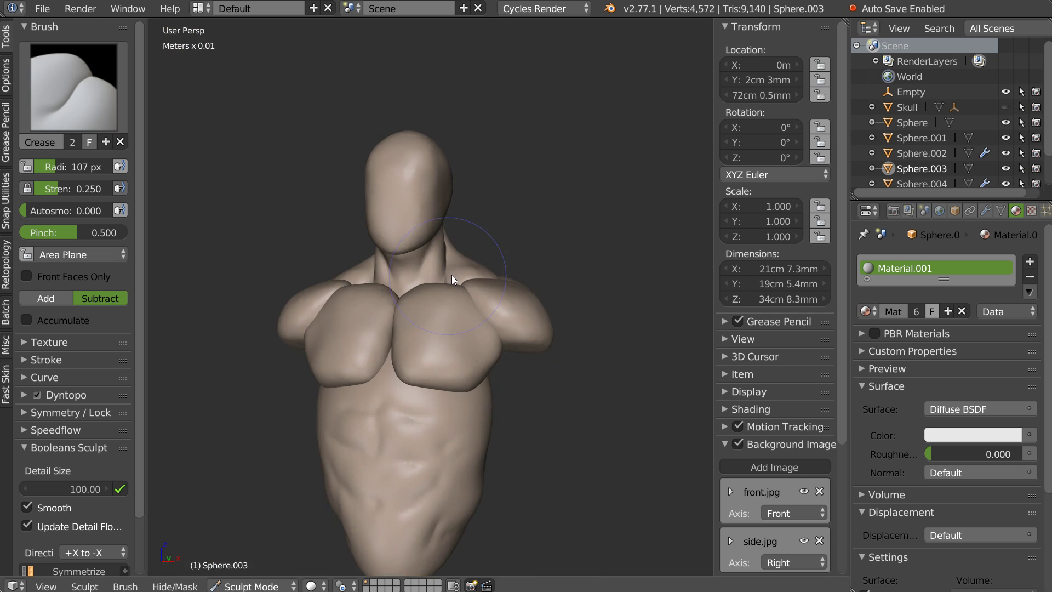
pyautogui.moveTo(620, 137)
pyautogui.mouseDown(button='middle')
pyautogui.moveTo(678, 280)
pyautogui.moveTo(461, 301)
pyautogui.moveTo(625, 304)
pyautogui.moveTo(505, 306)
pyautogui.moveTo(519, 258)
pyautogui.mouseUp(button='middle')
pyautogui.scroll(3, 508, 215)
pyautogui.scroll(2, 494, 122)
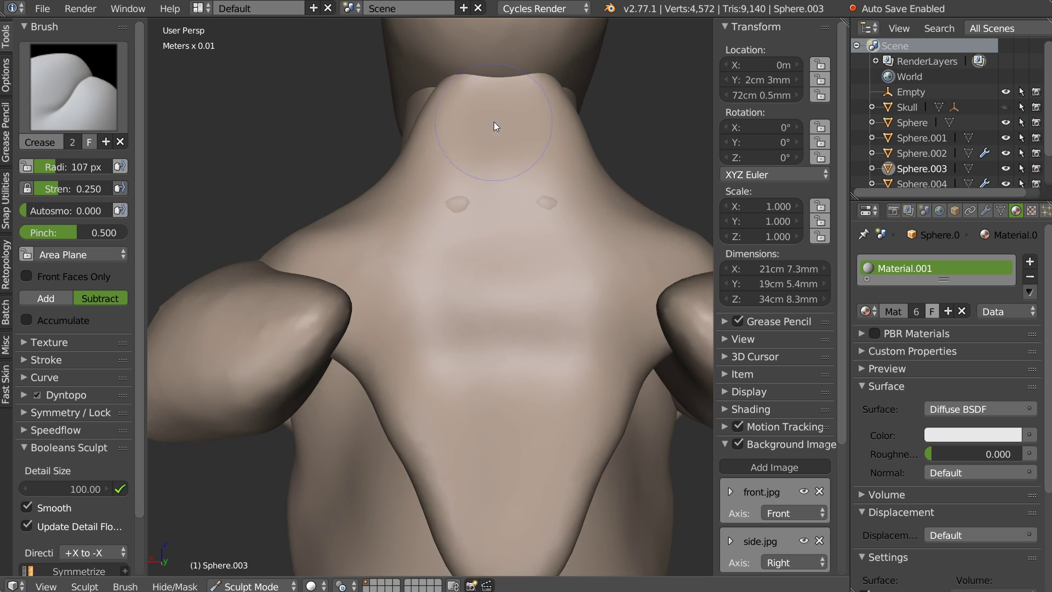
pyautogui.moveTo(495, 122); pyautogui.dragTo(586, 225, button='middle')
# - Toggle out of and back into Sculpt Mode to reach the trapezius piece
pyautogui.press('s')
pyautogui.moveTo(568, 193); pyautogui.dragTo(585, 197)
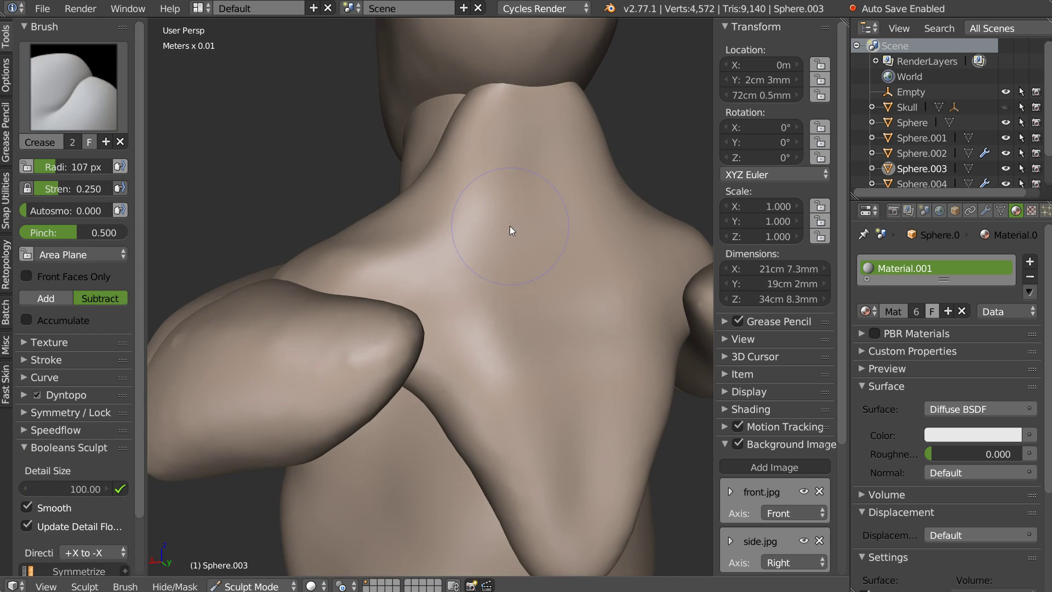
pyautogui.press('Tab')
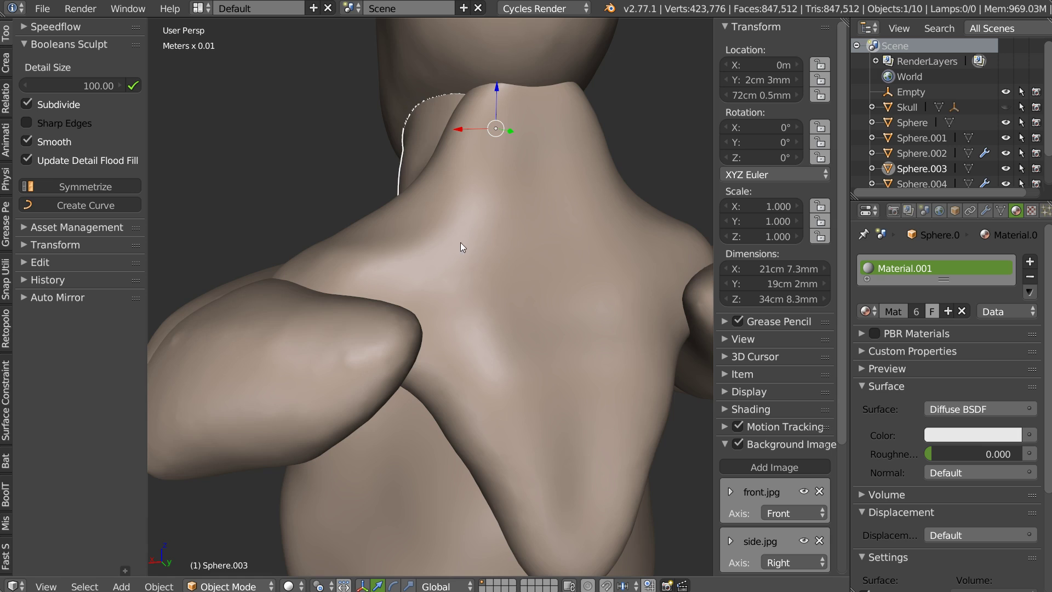
pyautogui.press('Tab')
pyautogui.click(569, 169)
pyautogui.press('Tab')
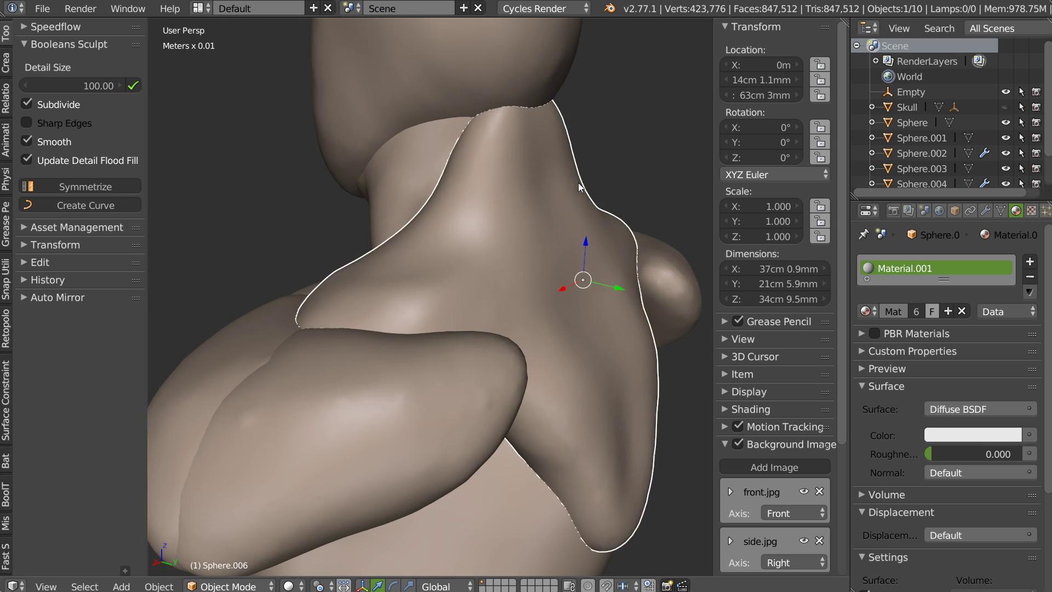
pyautogui.press('Tab')
pyautogui.click(521, 214)
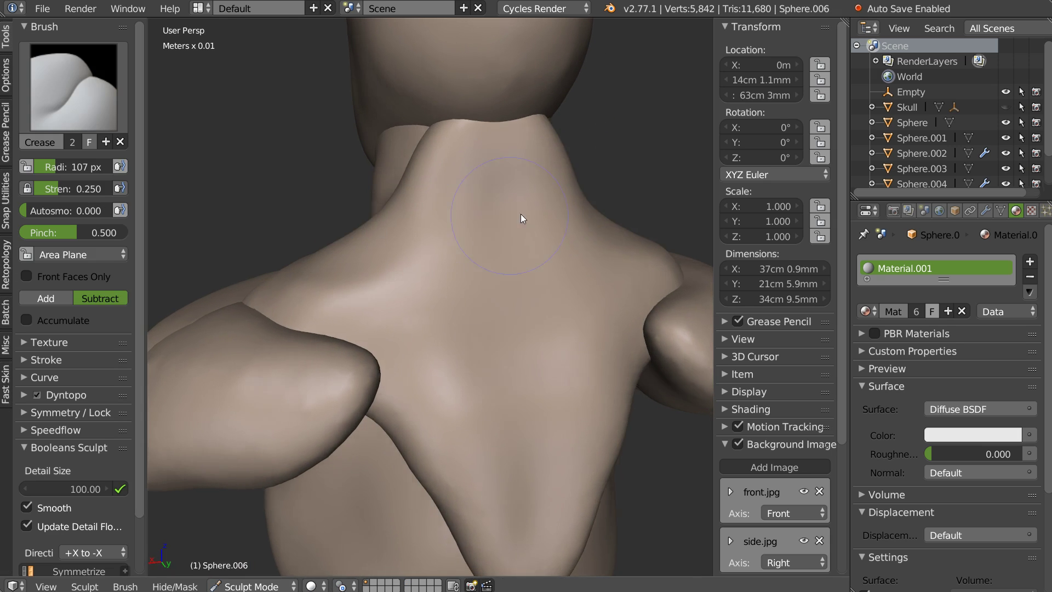
# - Make Sphere.006, the trapezius block, the piece being sculpted
pyautogui.press('Tab')
pyautogui.click(420, 179)
pyautogui.press('Tab')
pyautogui.click(417, 177)
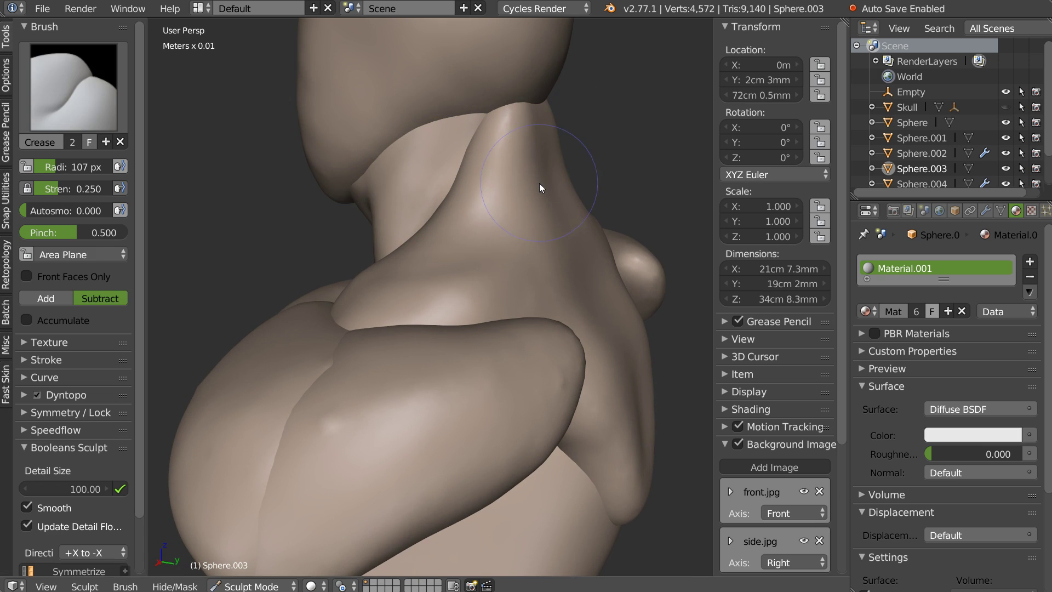
pyautogui.scroll(-2, 929, 144)
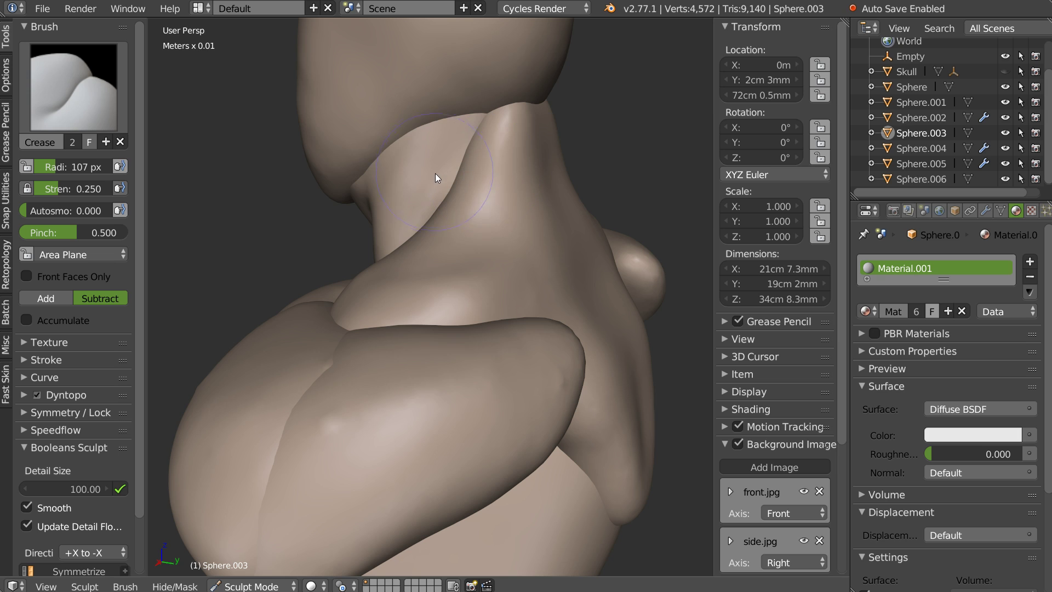
pyautogui.click(562, 182)
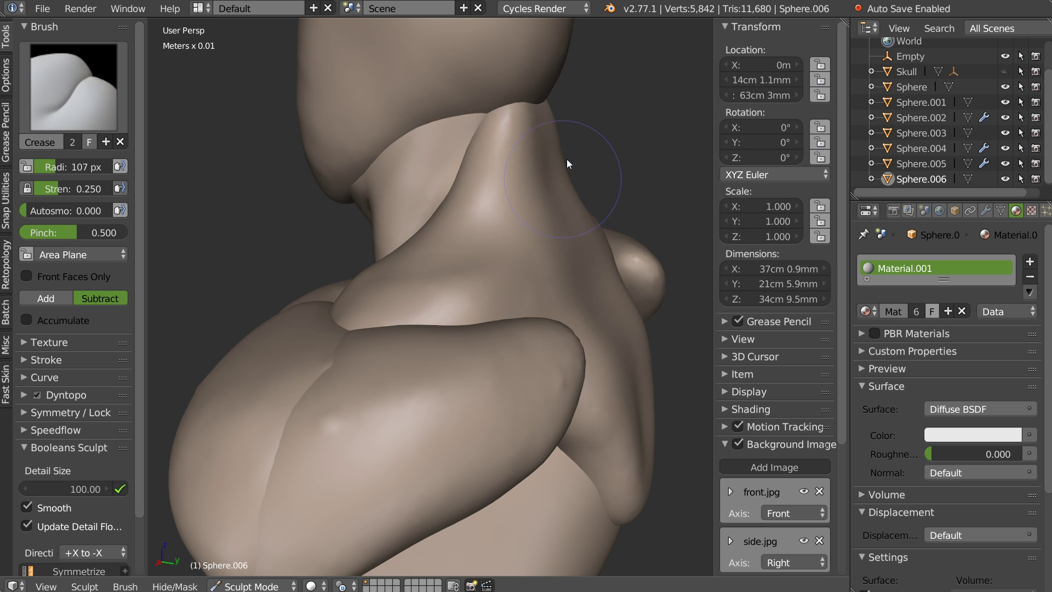
# - Crease a groove down the spine from the neck, then view it in Back Ortho
pyautogui.moveTo(567, 184)
pyautogui.mouseDown(button='middle')
pyautogui.moveTo(467, 187)
pyautogui.moveTo(498, 193)
pyautogui.moveTo(492, 152)
pyautogui.mouseUp(button='middle')
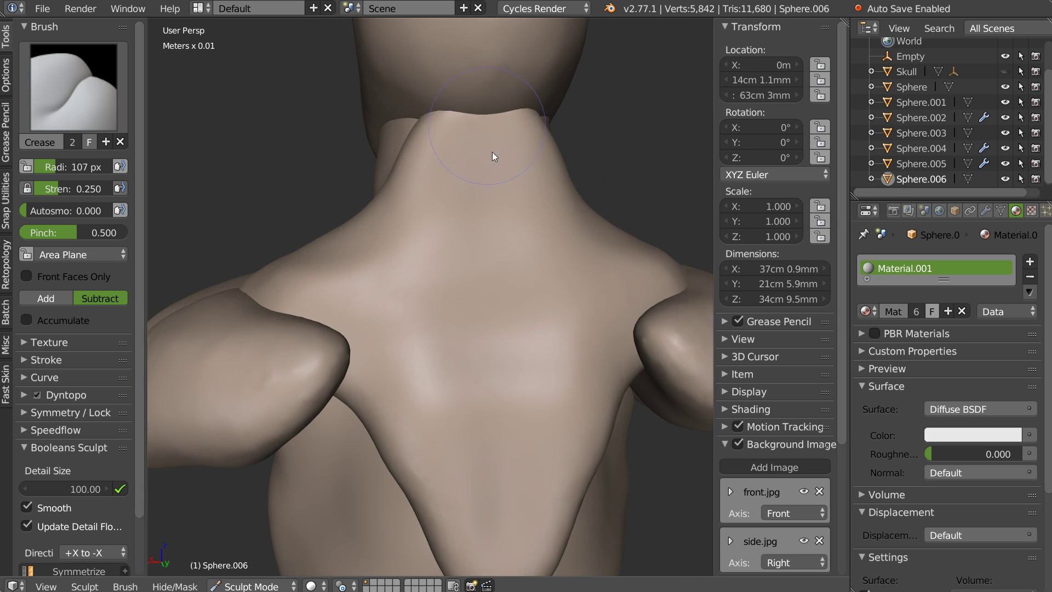
pyautogui.moveTo(489, 117); pyautogui.dragTo(486, 264)
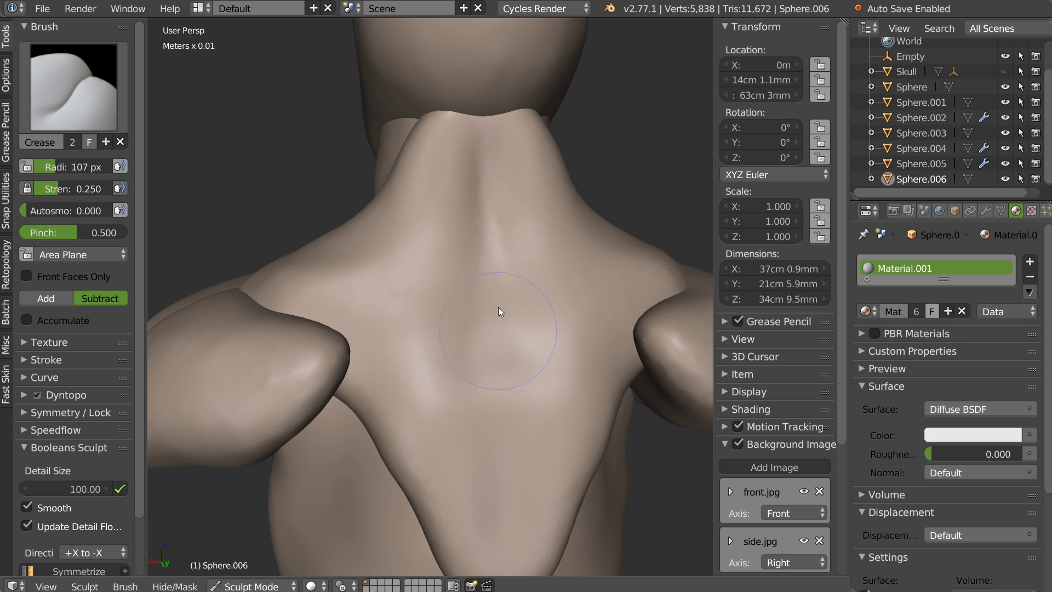
pyautogui.moveTo(490, 416); pyautogui.dragTo(478, 403)
pyautogui.press('KP_5')
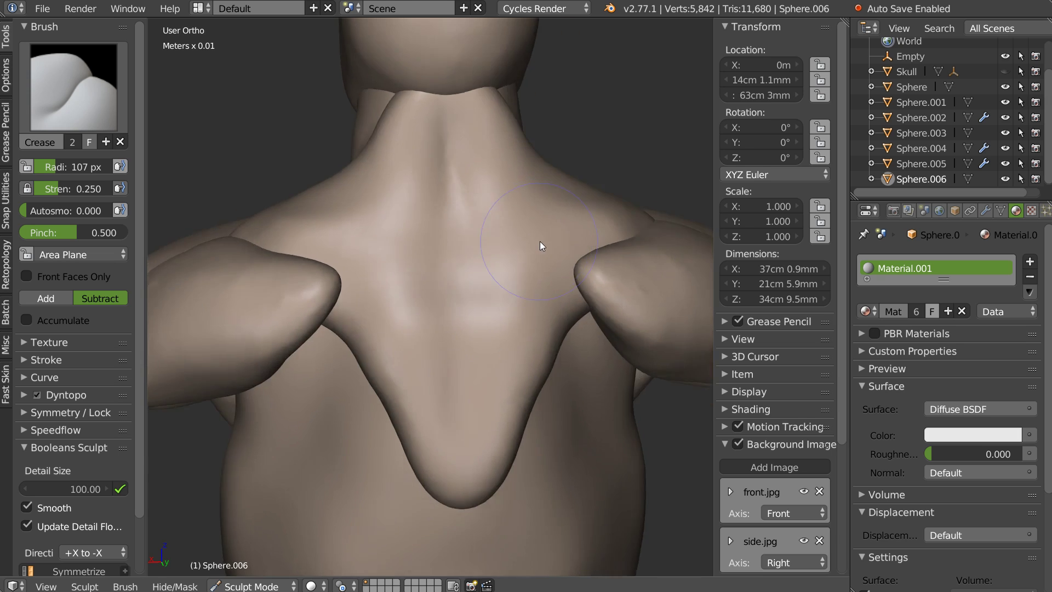
pyautogui.press('ctrl+KP_1')
pyautogui.scroll(-1, 467, 259)
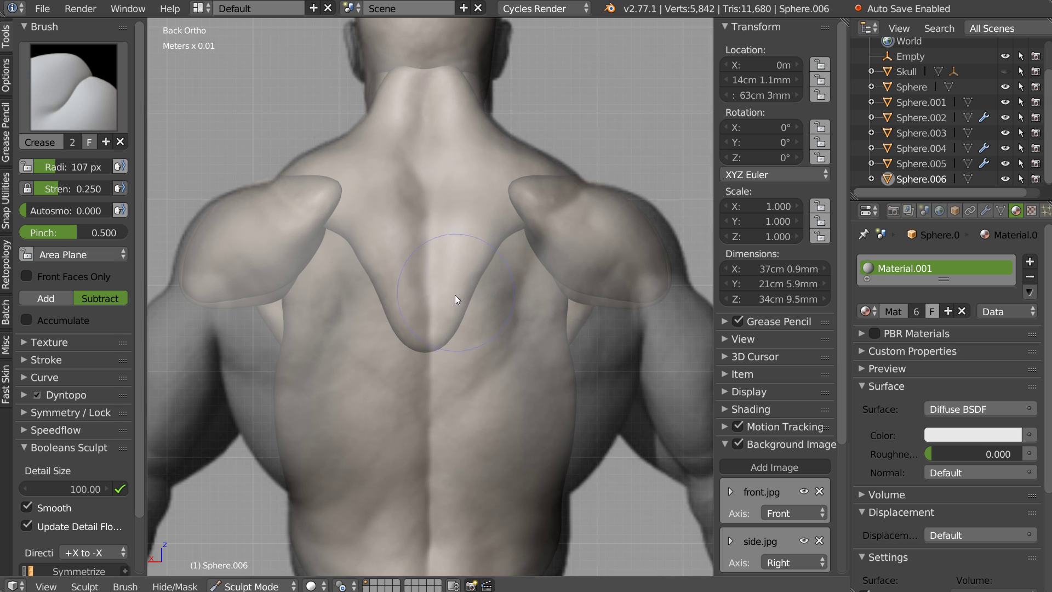
# - Return to sculpting the trapezius with the Snake Hook brush at 180 px radius
pyautogui.press('Tab')
pyautogui.press('Escape')
pyautogui.press('Tab')
pyautogui.press('Tab')
pyautogui.click(486, 283)
pyautogui.rightClick(457, 287)
pyautogui.click(435, 347)
pyautogui.press('w')
pyautogui.click(335, 280)
pyautogui.press('f')
pyautogui.click(406, 274)
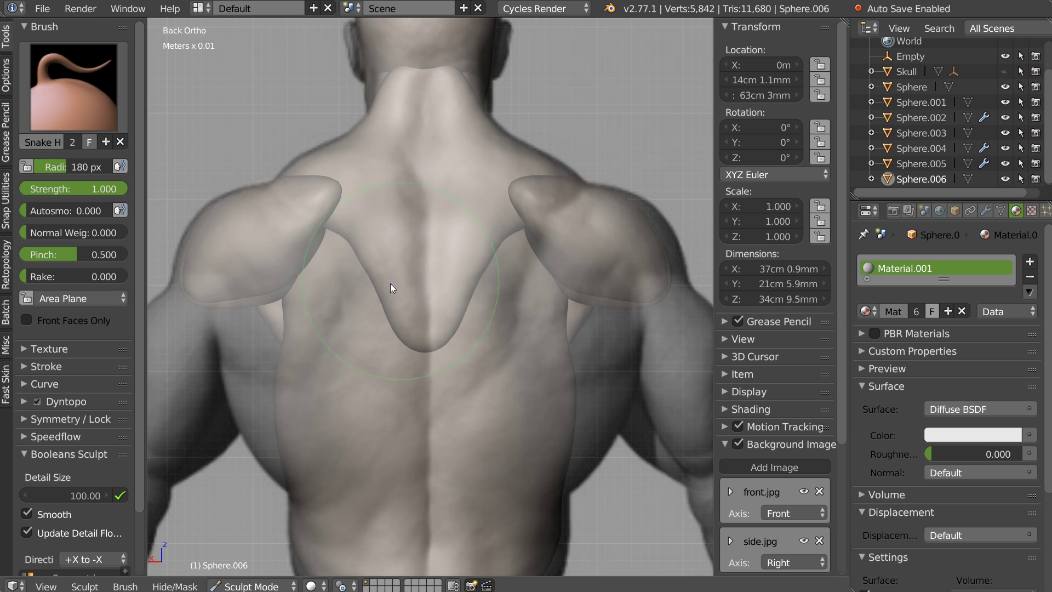
# - Expand the back.jpg entry in Background Images to show its settings
pyautogui.moveTo(728, 536); pyautogui.dragTo(729, 367, button='middle')
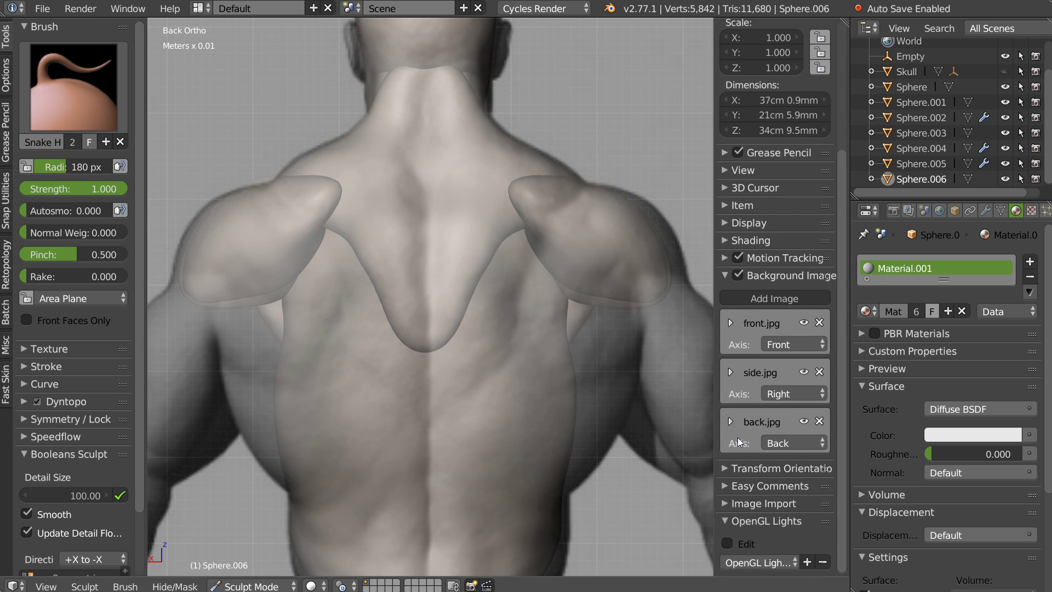
pyautogui.click(730, 422)
pyautogui.scroll(-5, 766, 458)
pyautogui.moveTo(785, 445)
pyautogui.mouseDown()
pyautogui.moveTo(825, 451)
pyautogui.moveTo(812, 451)
pyautogui.mouseUp()
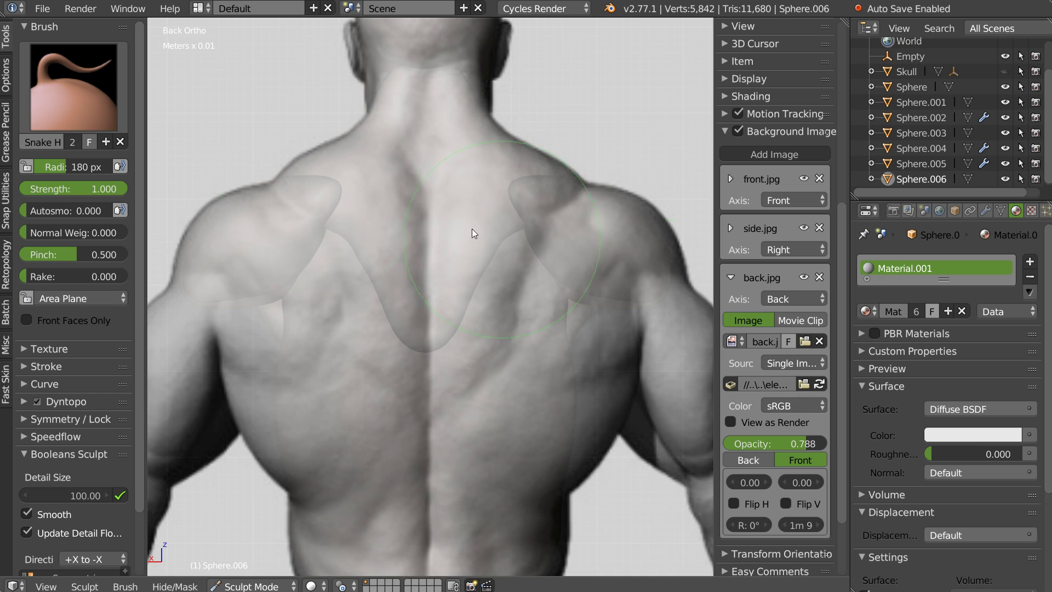
# - Snake Hook the trapezius down and wider over the back, then smooth it
pyautogui.moveTo(299, 202); pyautogui.dragTo(379, 325)
pyautogui.moveTo(432, 351); pyautogui.dragTo(432, 382)
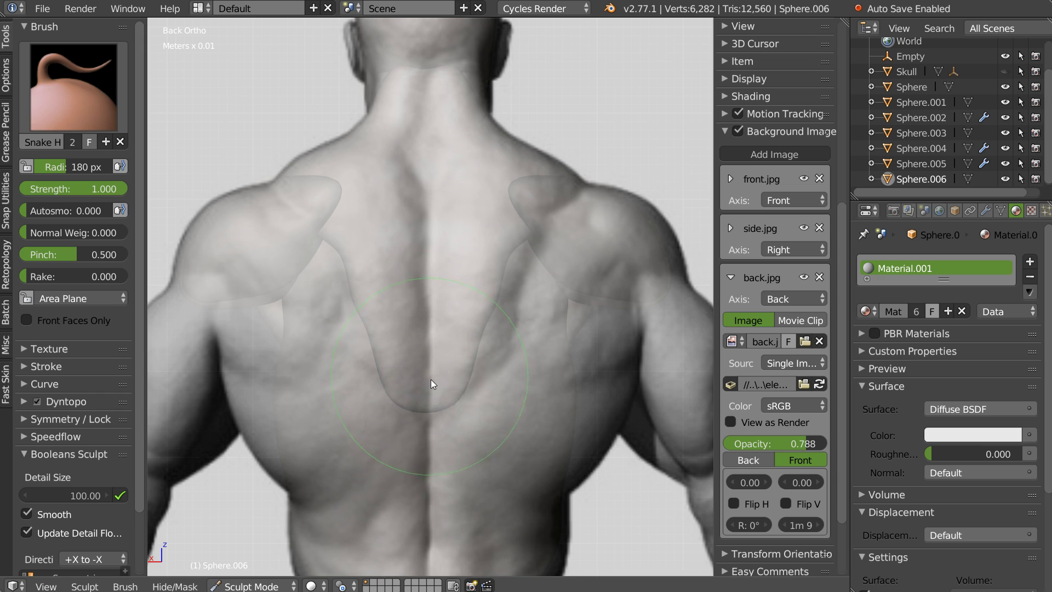
pyautogui.moveTo(494, 331)
pyautogui.mouseDown()
pyautogui.moveTo(506, 275)
pyautogui.moveTo(494, 353)
pyautogui.mouseUp()
pyautogui.scroll(1, 305, 347)
pyautogui.keyDown('shift'); pyautogui.moveTo(318, 339); pyautogui.dragTo(314, 315); pyautogui.keyUp('shift')
pyautogui.keyDown('shift'); pyautogui.moveTo(365, 438); pyautogui.dragTo(370, 417); pyautogui.keyUp('shift')
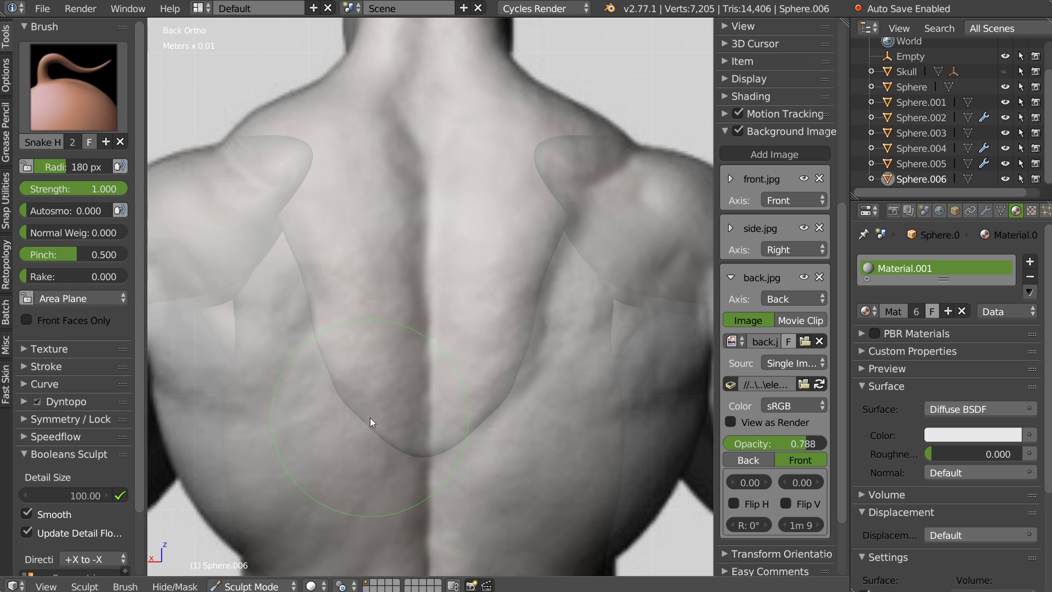
# - Apply a falloff curve preset and tweak the trapezius lower tip, checking in 3D
pyautogui.rightClick(464, 404)
pyautogui.click(630, 414)
pyautogui.moveTo(424, 460); pyautogui.dragTo(431, 464)
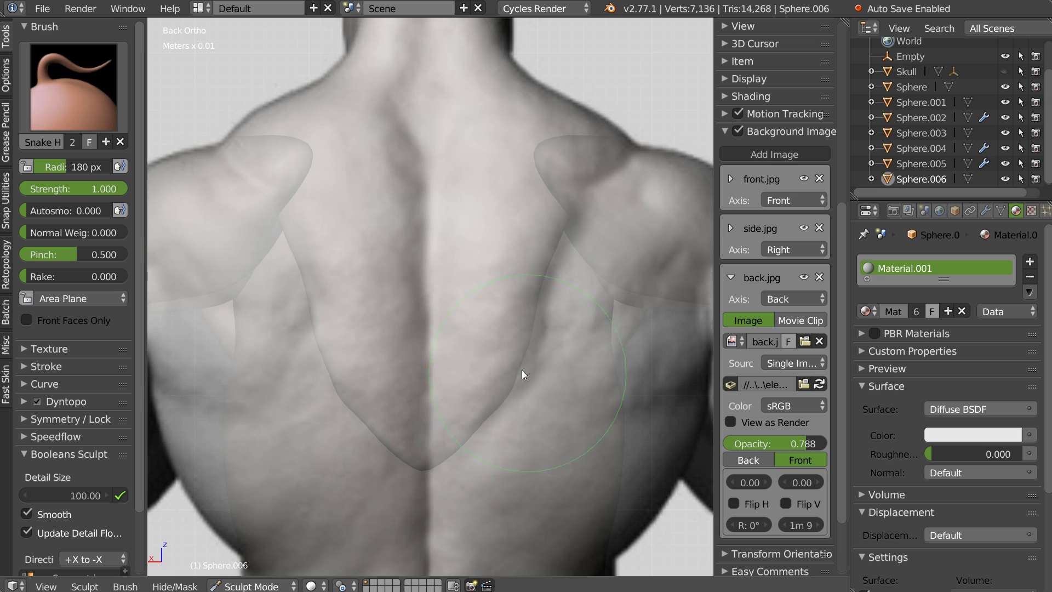
pyautogui.keyDown('shift'); pyautogui.moveTo(333, 388); pyautogui.dragTo(468, 297); pyautogui.keyUp('shift')
pyautogui.moveTo(467, 296)
pyautogui.mouseDown(button='middle')
pyautogui.moveTo(491, 345)
pyautogui.moveTo(446, 345)
pyautogui.moveTo(624, 341)
pyautogui.moveTo(476, 356)
pyautogui.mouseUp(button='middle')
# - Shape the trapezius against the Right Ortho side profile and tweak its shoulder edge
pyautogui.press('KP_3')
pyautogui.press('w')
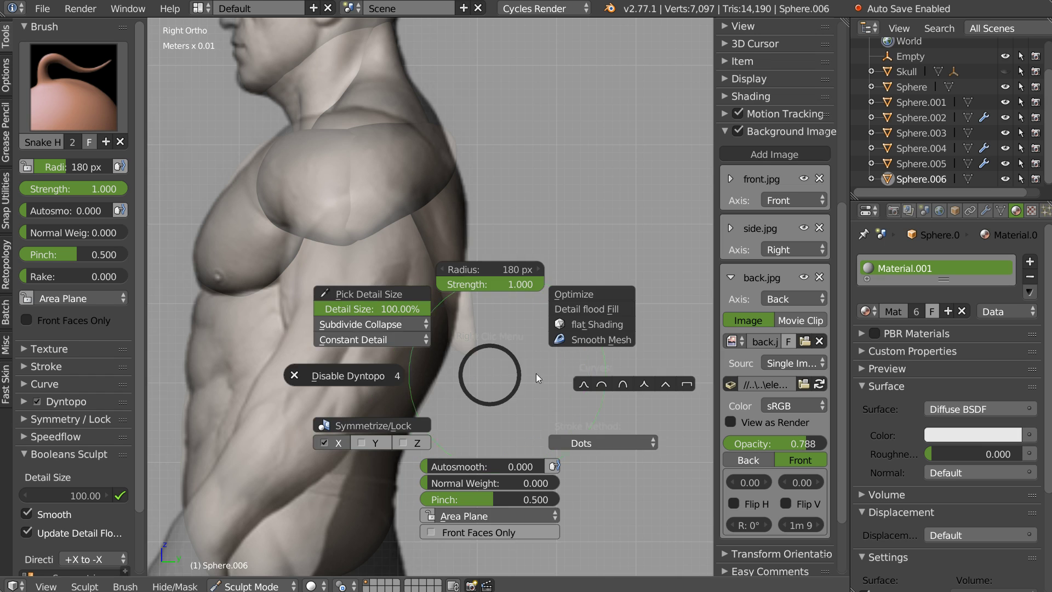
pyautogui.scroll(1, 458, 355)
pyautogui.moveTo(477, 345)
pyautogui.mouseDown()
pyautogui.moveTo(465, 343)
pyautogui.moveTo(465, 366)
pyautogui.moveTo(449, 362)
pyautogui.moveTo(468, 282)
pyautogui.mouseUp()
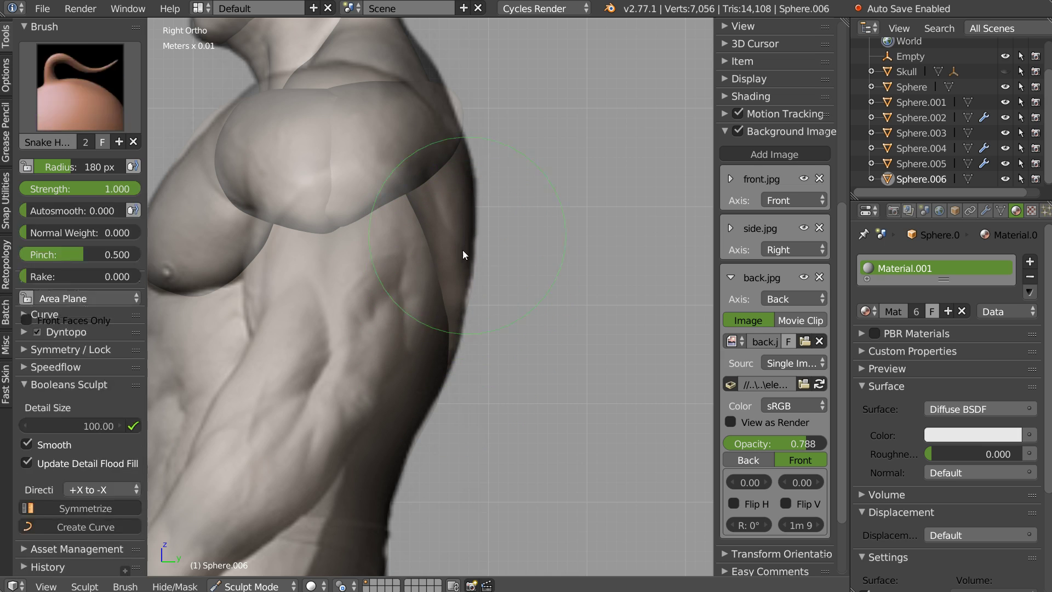
pyautogui.moveTo(426, 199); pyautogui.dragTo(443, 255)
pyautogui.moveTo(444, 262)
pyautogui.mouseDown(button='middle')
pyautogui.moveTo(430, 263)
pyautogui.moveTo(470, 271)
pyautogui.mouseUp(button='middle')
# - Select the Sphere.001 body piece and sculpt it with Smooth and Snake Hook brushes
pyautogui.scroll(3, 470, 296)
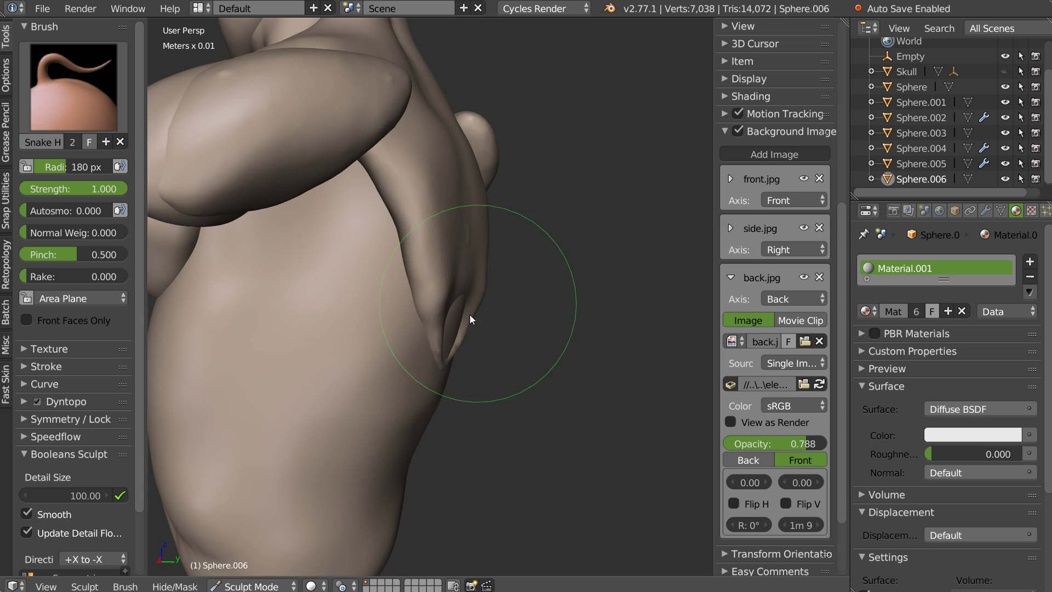
pyautogui.press('Tab')
pyautogui.rightClick(397, 369)
pyautogui.press('Tab')
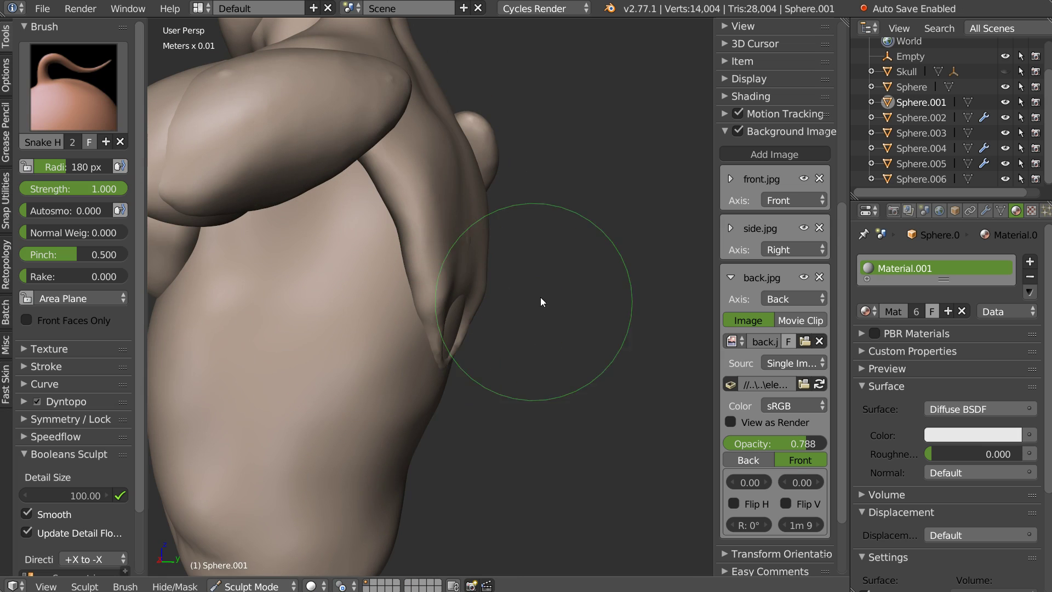
pyautogui.rightClick(403, 356)
pyautogui.press('Escape')
pyautogui.press('s')
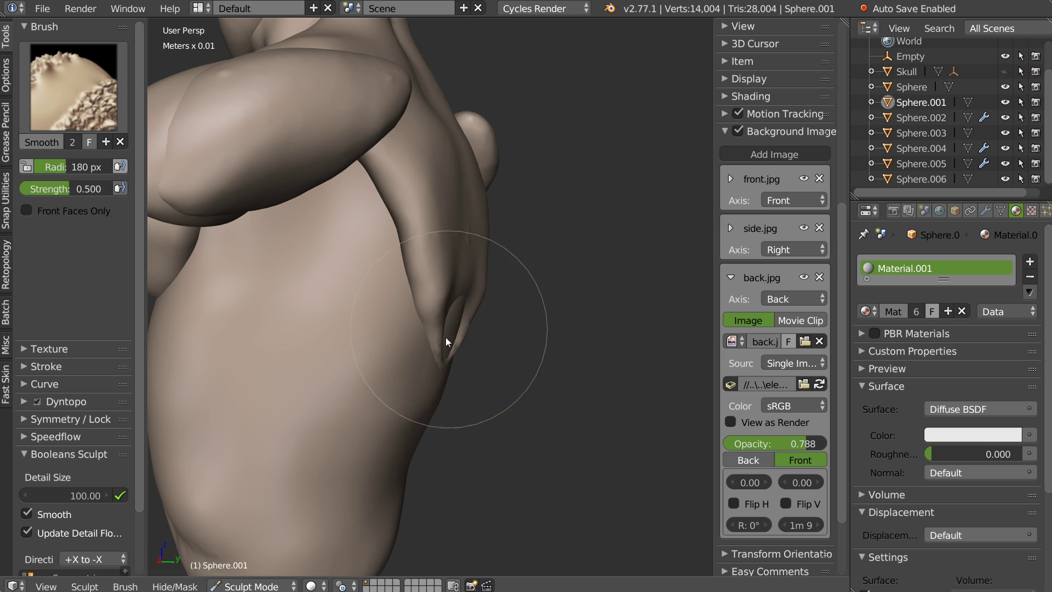
pyautogui.press('k')
# - Pull out and reshape the pointed fold on the body, smoothing beside it
pyautogui.moveTo(421, 374)
pyautogui.mouseDown(button='middle')
pyautogui.moveTo(444, 327)
pyautogui.moveTo(464, 353)
pyautogui.mouseUp(button='middle')
pyautogui.scroll(3, 460, 314)
pyautogui.moveTo(464, 354)
pyautogui.mouseDown()
pyautogui.moveTo(438, 352)
pyautogui.moveTo(434, 367)
pyautogui.moveTo(441, 280)
pyautogui.moveTo(424, 322)
pyautogui.mouseUp()
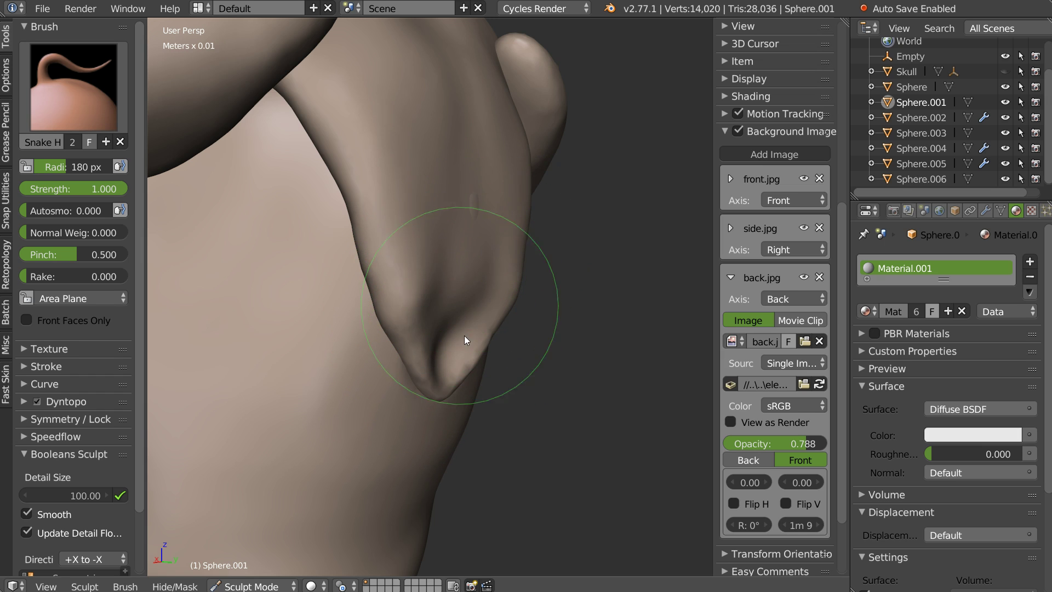
pyautogui.press('q')
pyautogui.moveTo(516, 271)
pyautogui.mouseDown()
pyautogui.moveTo(450, 342)
pyautogui.moveTo(481, 253)
pyautogui.moveTo(402, 317)
pyautogui.mouseUp()
pyautogui.moveTo(402, 317); pyautogui.dragTo(411, 329, button='middle')
pyautogui.moveTo(411, 328)
pyautogui.mouseDown()
pyautogui.moveTo(373, 337)
pyautogui.moveTo(427, 388)
pyautogui.mouseUp()
pyautogui.moveTo(425, 244)
pyautogui.mouseDown(button='middle')
pyautogui.moveTo(493, 266)
pyautogui.moveTo(388, 378)
pyautogui.mouseUp(button='middle')
pyautogui.moveTo(471, 277)
pyautogui.keyDown('shift'); pyautogui.mouseDown()
pyautogui.moveTo(449, 240)
pyautogui.moveTo(427, 312)
pyautogui.mouseUp(); pyautogui.keyUp('shift')
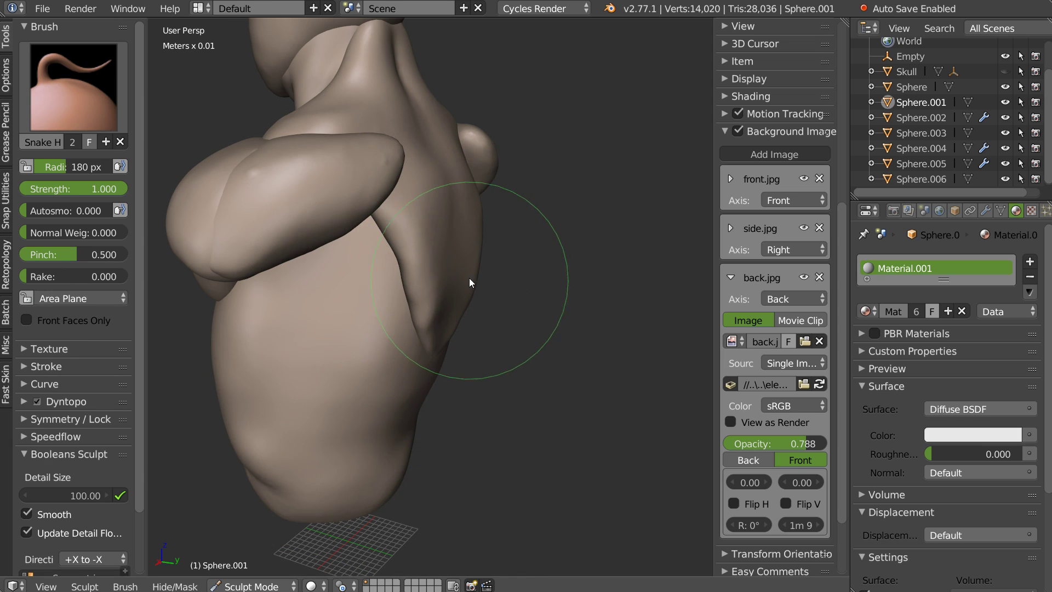
# - Undo the last stroke and reshape the trapezius tip against the photo in Back Ortho
pyautogui.hotkey('ctrl', 'z')
pyautogui.moveTo(423, 287)
pyautogui.mouseDown(button='middle')
pyautogui.moveTo(401, 251)
pyautogui.moveTo(399, 331)
pyautogui.mouseUp(button='middle')
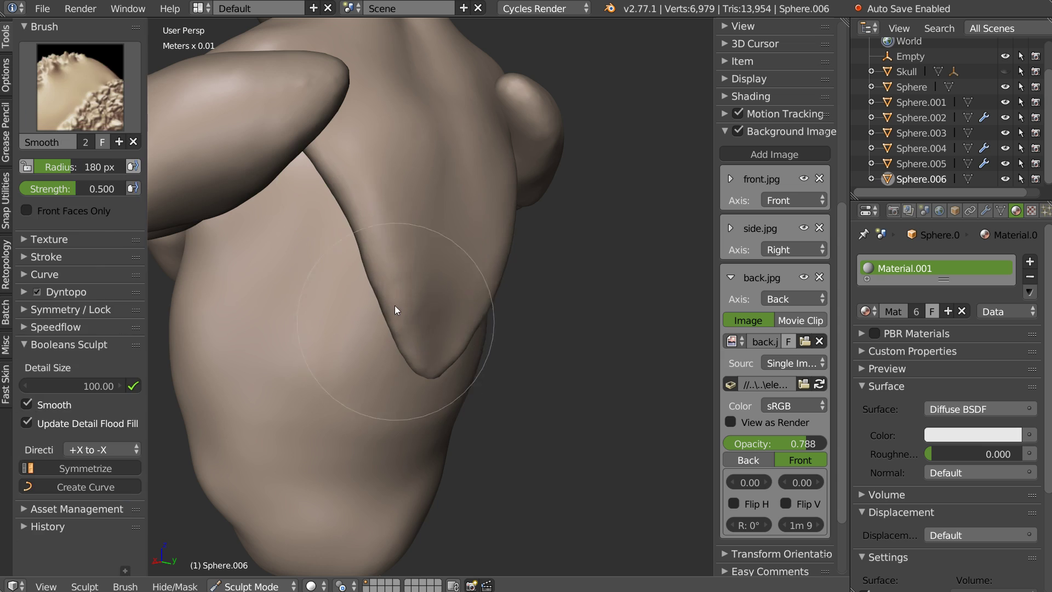
pyautogui.moveTo(417, 261); pyautogui.dragTo(382, 325, button='middle')
pyautogui.press('ctrl+KP_1')
pyautogui.scroll(2, 385, 309)
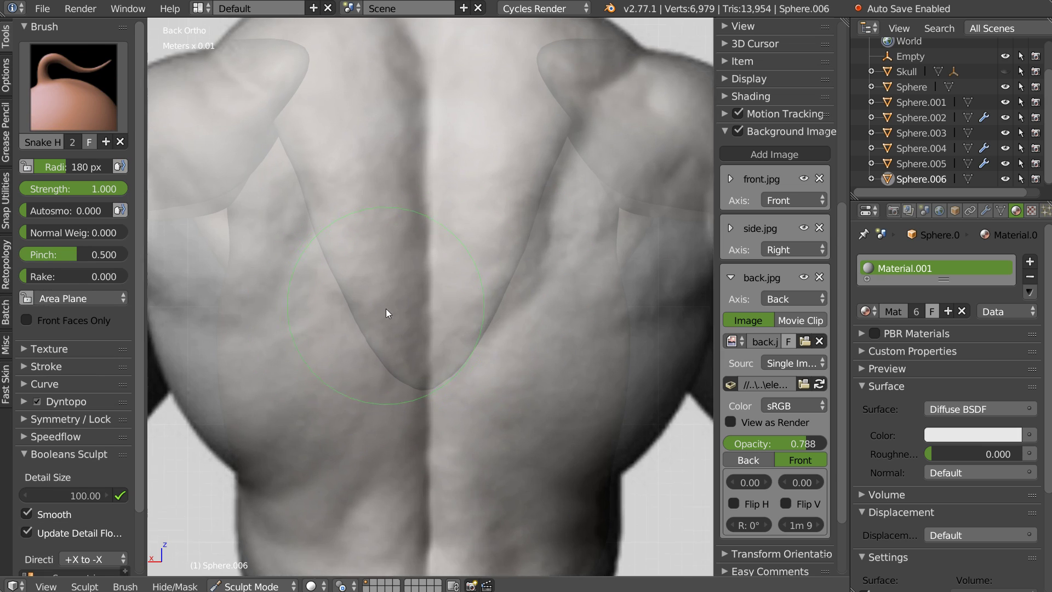
pyautogui.moveTo(524, 286)
pyautogui.mouseDown()
pyautogui.moveTo(528, 218)
pyautogui.moveTo(541, 197)
pyautogui.moveTo(510, 313)
pyautogui.mouseUp()
# - Toggle Smooth and Snake Hook, return to Back Ortho and bring the left shoulder into view
pyautogui.press('s')
pyautogui.press('k')
pyautogui.press('s')
pyautogui.press('k')
pyautogui.scroll(-2, 439, 351)
pyautogui.moveTo(435, 312); pyautogui.dragTo(451, 299, button='middle')
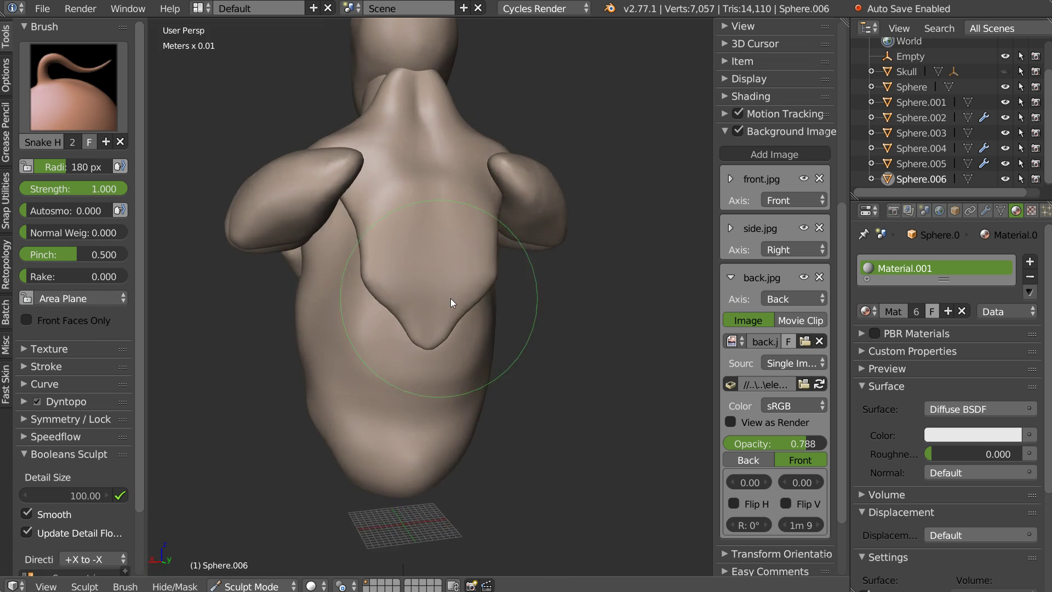
pyautogui.press('ctrl+KP_1')
pyautogui.keyDown('shift'); pyautogui.moveTo(462, 222); pyautogui.dragTo(534, 229, button='middle'); pyautogui.keyUp('shift')
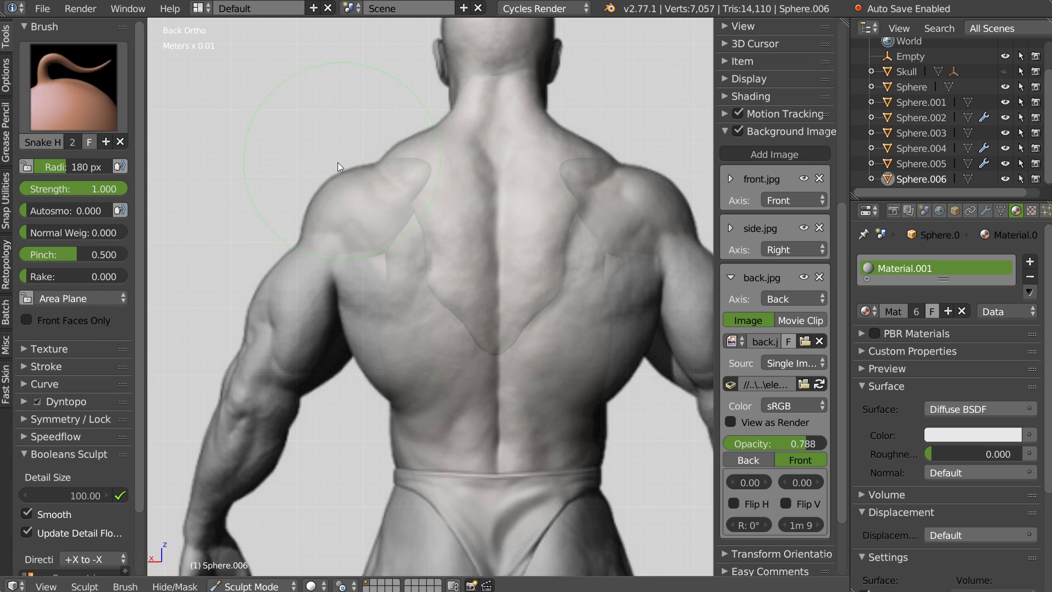
# - Select the Sphere.005 shoulder piece and put it into Sculpt Mode
pyautogui.hotkey('ctrl', 'Tab')
pyautogui.rightClick(387, 195)
pyautogui.rightClick(392, 182)
pyautogui.press('Tab')
pyautogui.click(429, 178)
pyautogui.scroll(2, 406, 164)
# - Snake Hook the deltoid edges outward to match back.jpg, then orbit into perspective
pyautogui.moveTo(418, 144); pyautogui.dragTo(406, 166)
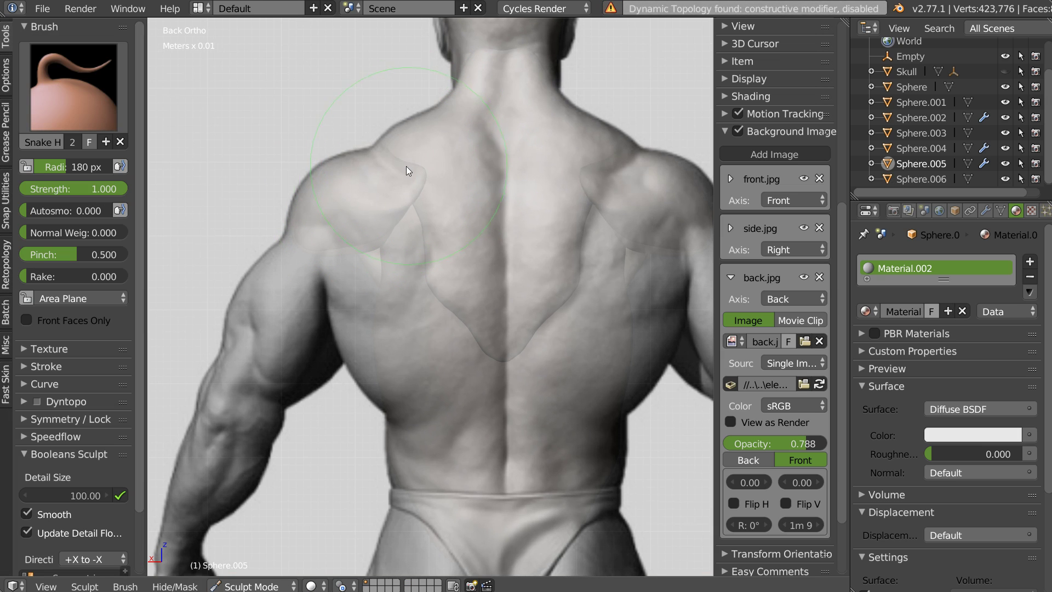
pyautogui.press('s')
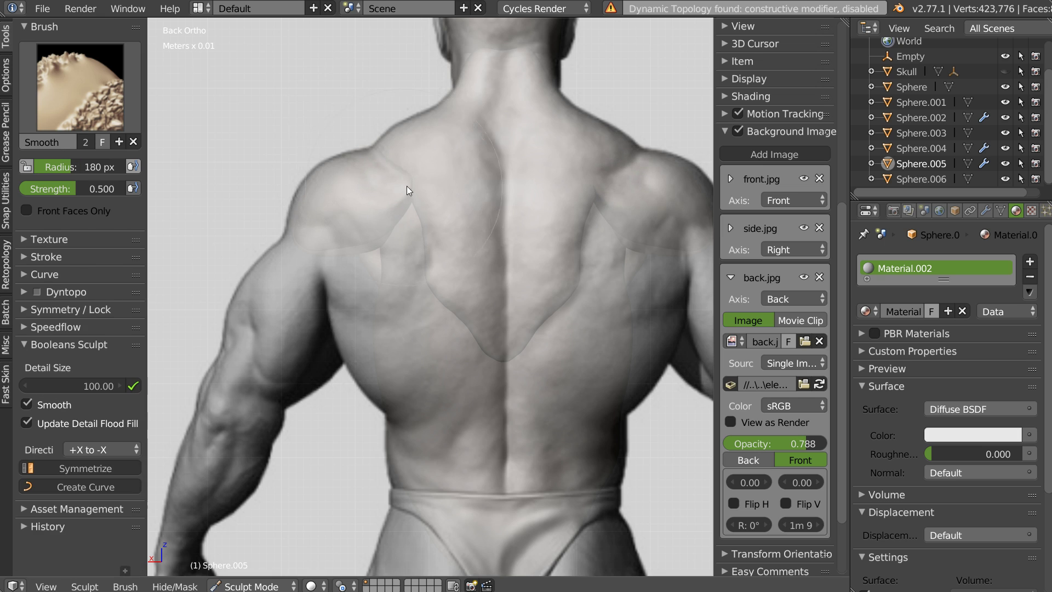
pyautogui.press('k')
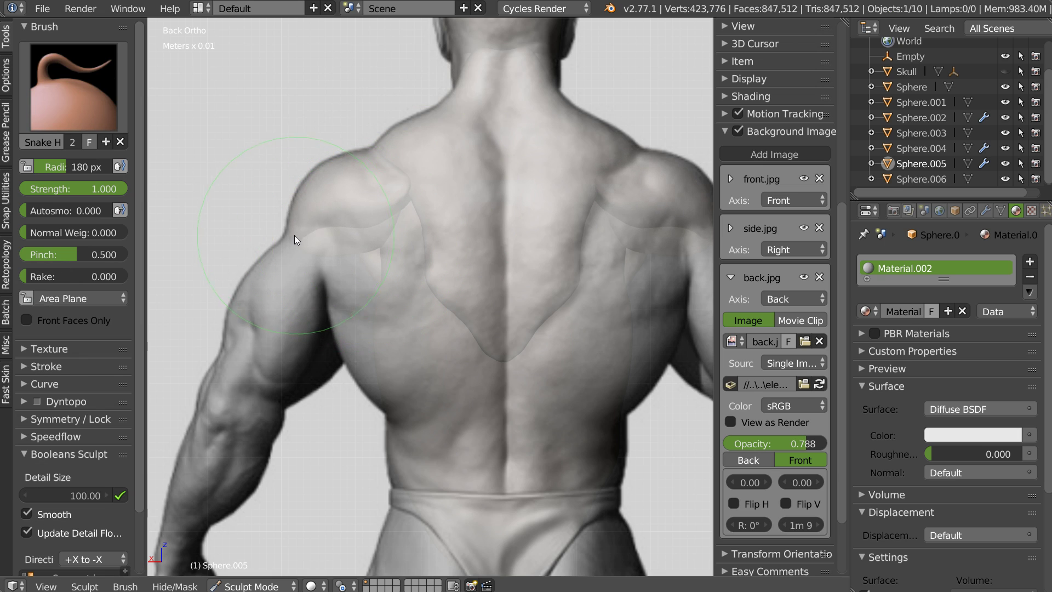
pyautogui.moveTo(348, 225); pyautogui.dragTo(354, 235)
pyautogui.scroll(1, 352, 236)
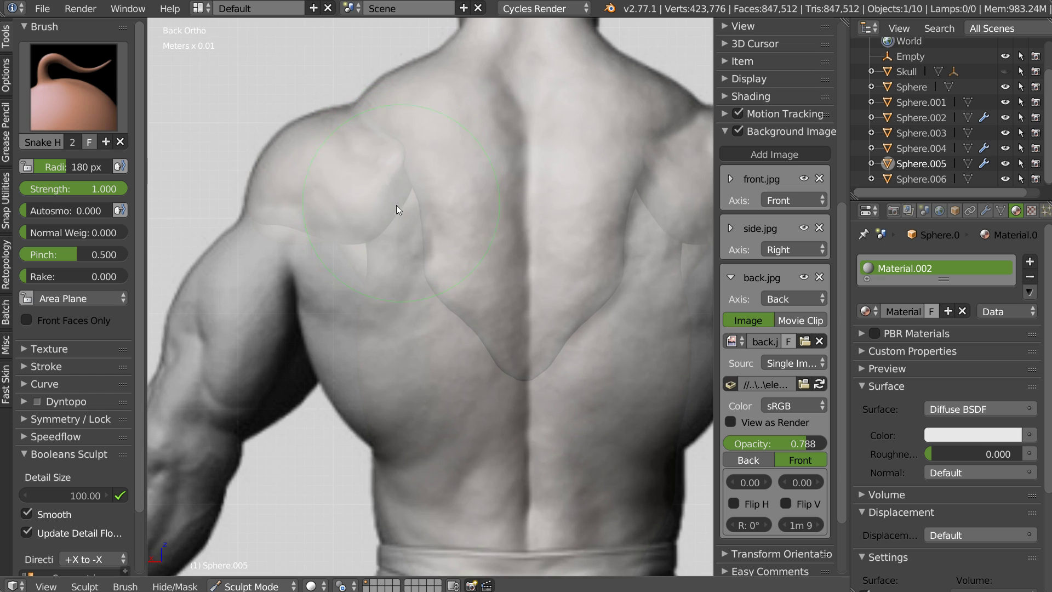
pyautogui.moveTo(344, 221); pyautogui.dragTo(411, 252)
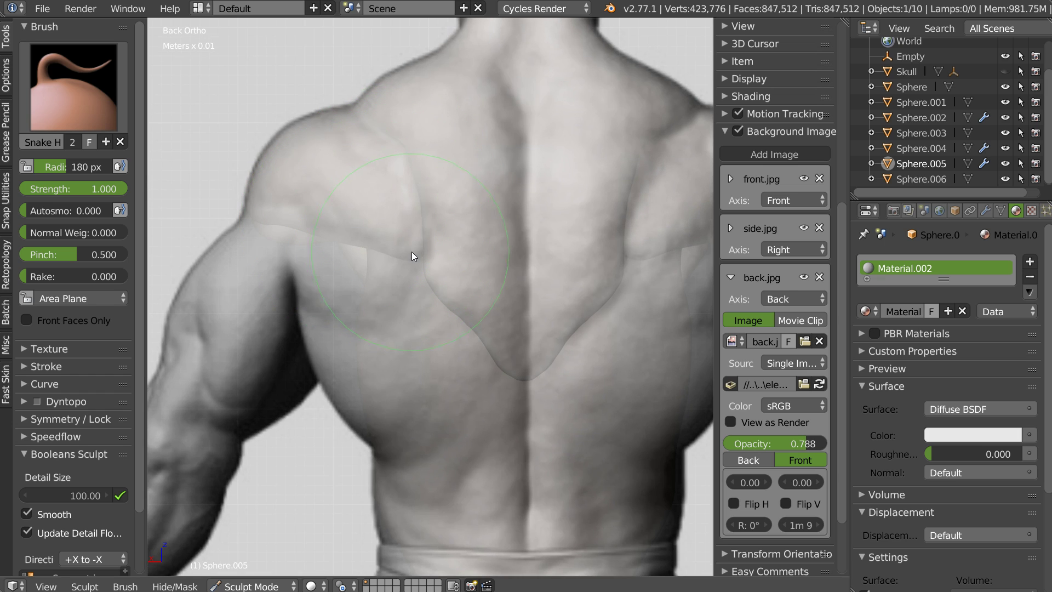
pyautogui.moveTo(255, 213); pyautogui.dragTo(297, 206)
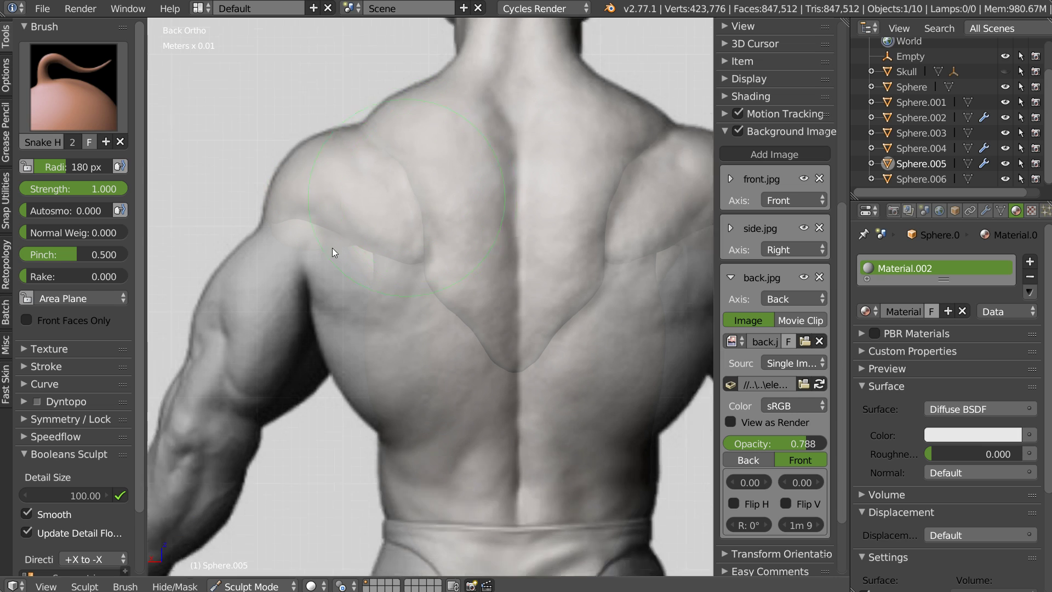
pyautogui.moveTo(332, 247); pyautogui.dragTo(458, 253, button='middle')
pyautogui.scroll(4, 463, 185)
pyautogui.moveTo(463, 185); pyautogui.dragTo(397, 157, button='middle')
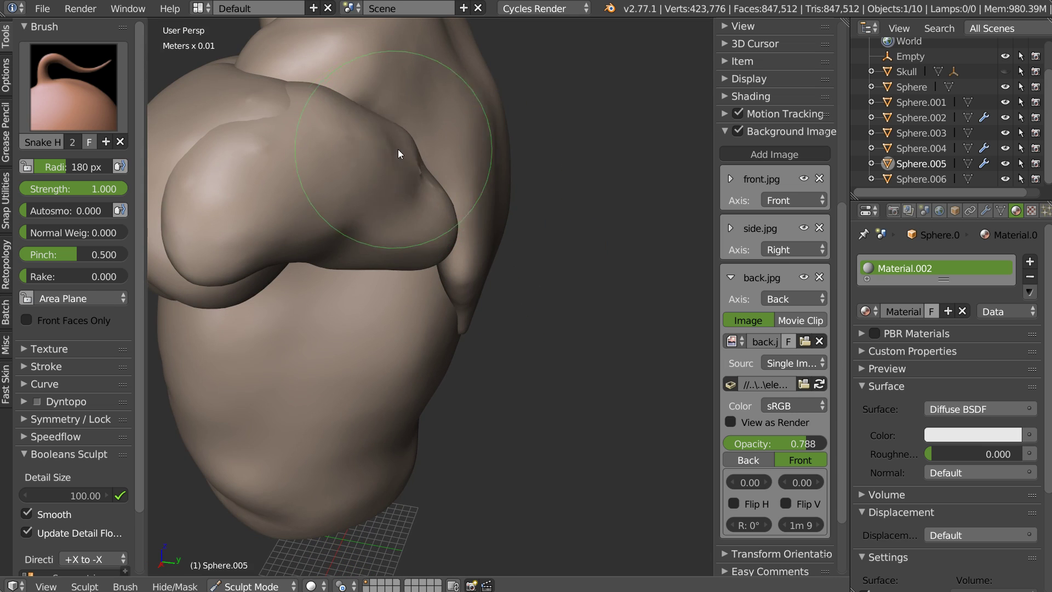
# - Enable Dyntopo on the Sphere.005 shoulder block
pyautogui.press('s')
pyautogui.press('k')
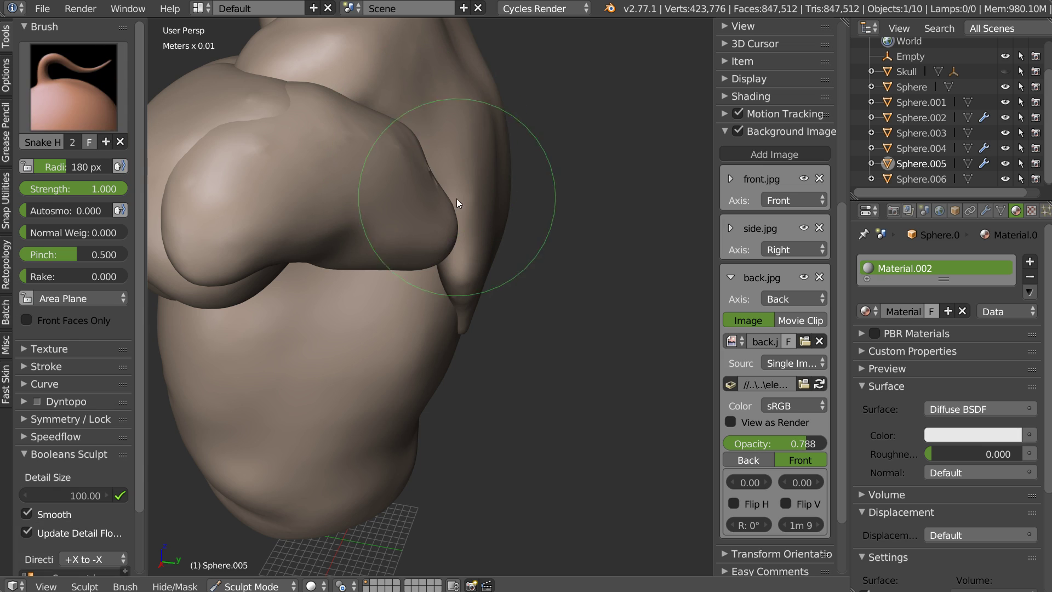
pyautogui.press('w')
pyautogui.click(318, 203)
pyautogui.moveTo(377, 186); pyautogui.dragTo(346, 134, button='middle')
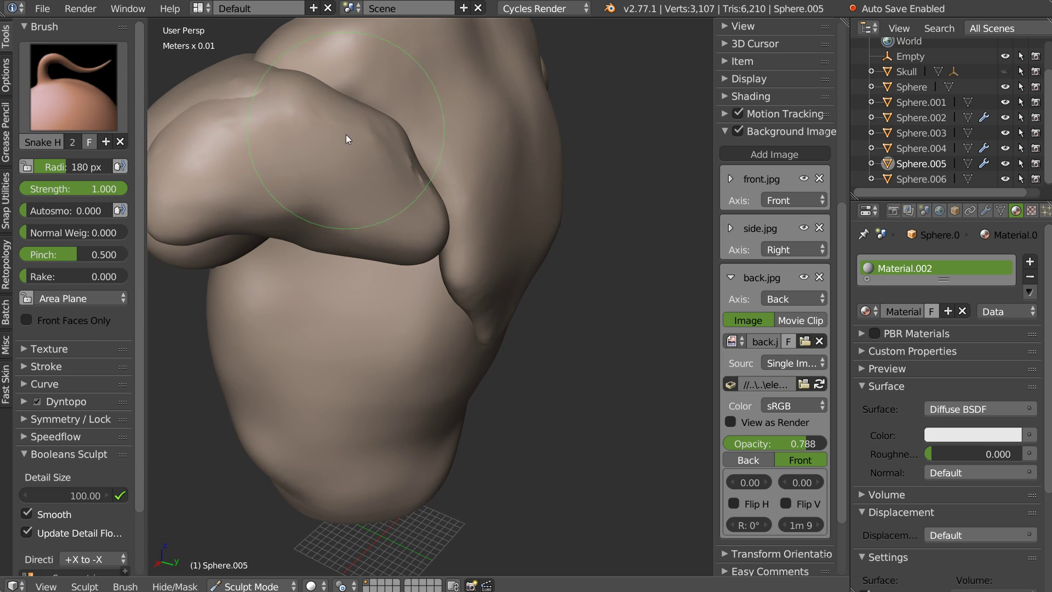
pyautogui.press('s')
pyautogui.press('k')
pyautogui.moveTo(441, 203)
pyautogui.mouseDown(button='middle')
pyautogui.moveTo(457, 188)
pyautogui.moveTo(461, 211)
pyautogui.moveTo(412, 220)
pyautogui.mouseUp(button='middle')
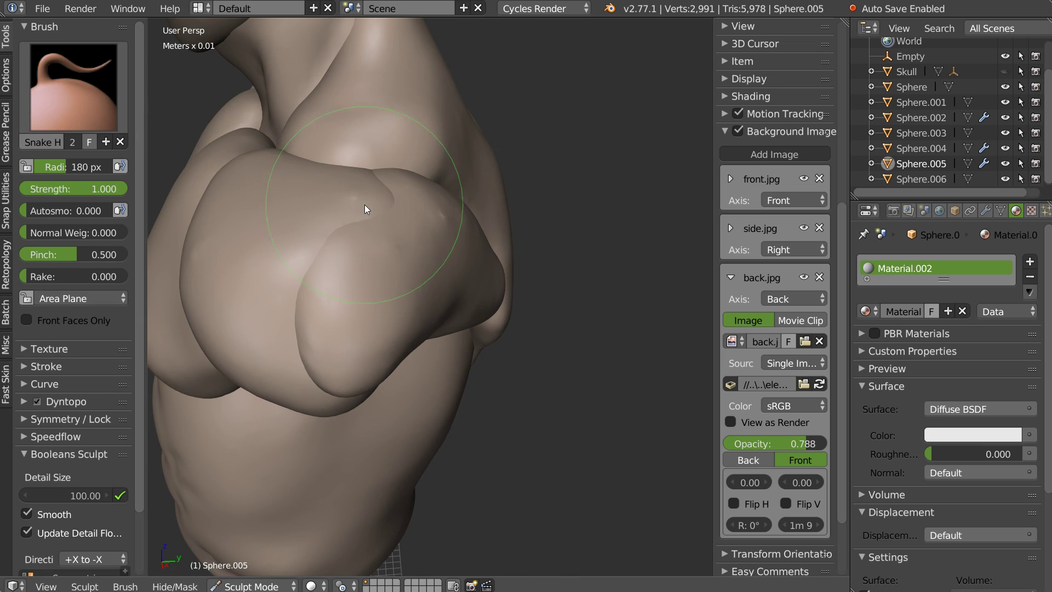
# - Make Sphere.001 the sculpt target and make a small chest adjustment
pyautogui.press('q')
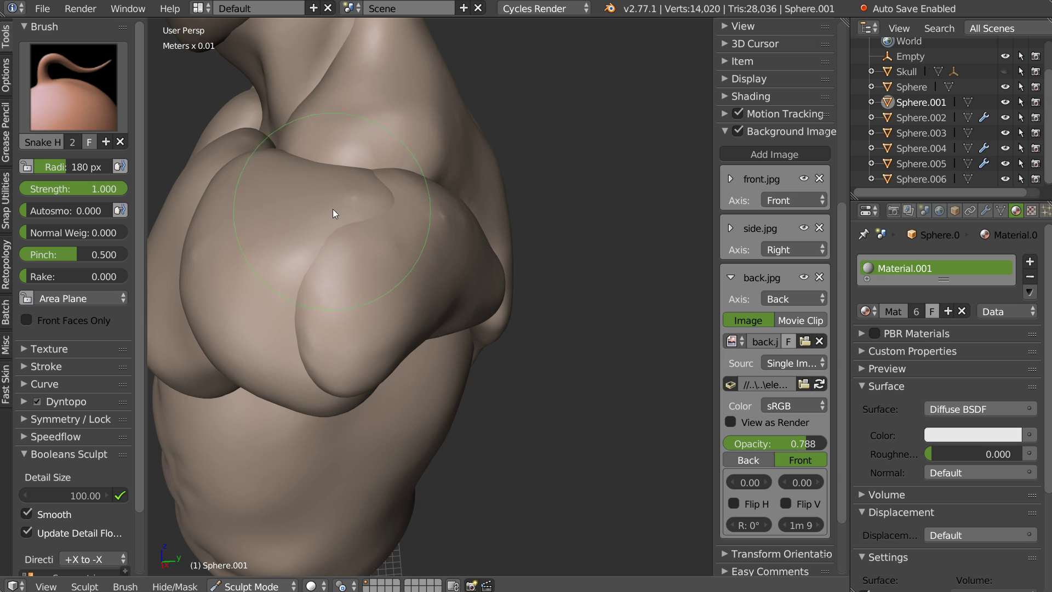
pyautogui.moveTo(368, 204); pyautogui.dragTo(365, 203)
pyautogui.keyDown('alt'); pyautogui.rightClick(352, 206); pyautogui.keyUp('alt')
pyautogui.click(344, 206)
pyautogui.moveTo(349, 206); pyautogui.dragTo(471, 236, button='middle')
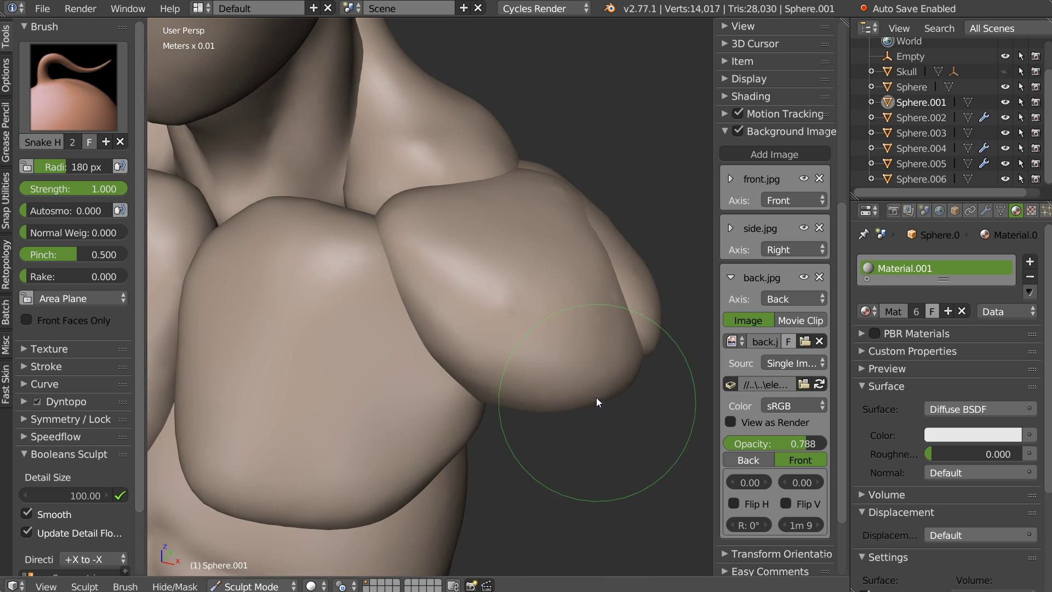
# - Sculpt the Sphere.004 shoulder block with Dyntopo enabled, shifting its surface crease
pyautogui.rightClick(598, 365)
pyautogui.moveTo(597, 366)
pyautogui.mouseDown(button='middle')
pyautogui.moveTo(547, 320)
pyautogui.moveTo(508, 304)
pyautogui.mouseUp(button='middle')
pyautogui.press('Tab')
pyautogui.click(531, 290)
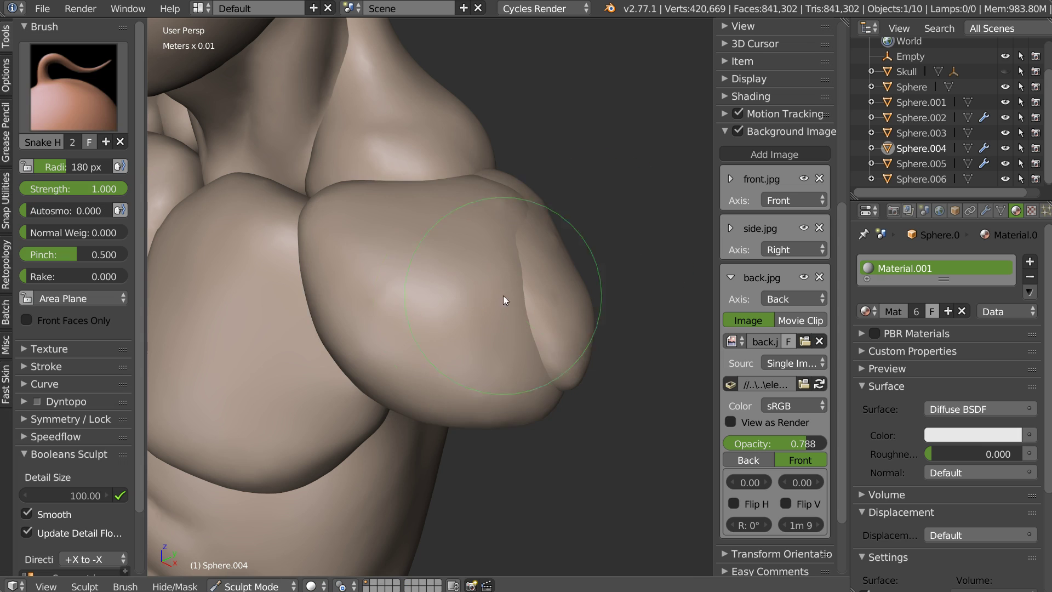
pyautogui.press('w')
pyautogui.click(342, 307)
pyautogui.moveTo(506, 218); pyautogui.dragTo(509, 205)
# - Switch sculpt targets to Sphere.001 and Sphere.005 and refine the arm block surface
pyautogui.moveTo(525, 269)
pyautogui.mouseDown(button='middle')
pyautogui.moveTo(489, 276)
pyautogui.moveTo(531, 249)
pyautogui.moveTo(419, 249)
pyautogui.moveTo(440, 251)
pyautogui.moveTo(462, 223)
pyautogui.moveTo(426, 264)
pyautogui.mouseUp(button='middle')
pyautogui.click(425, 263)
pyautogui.moveTo(463, 214); pyautogui.dragTo(500, 181, button='middle')
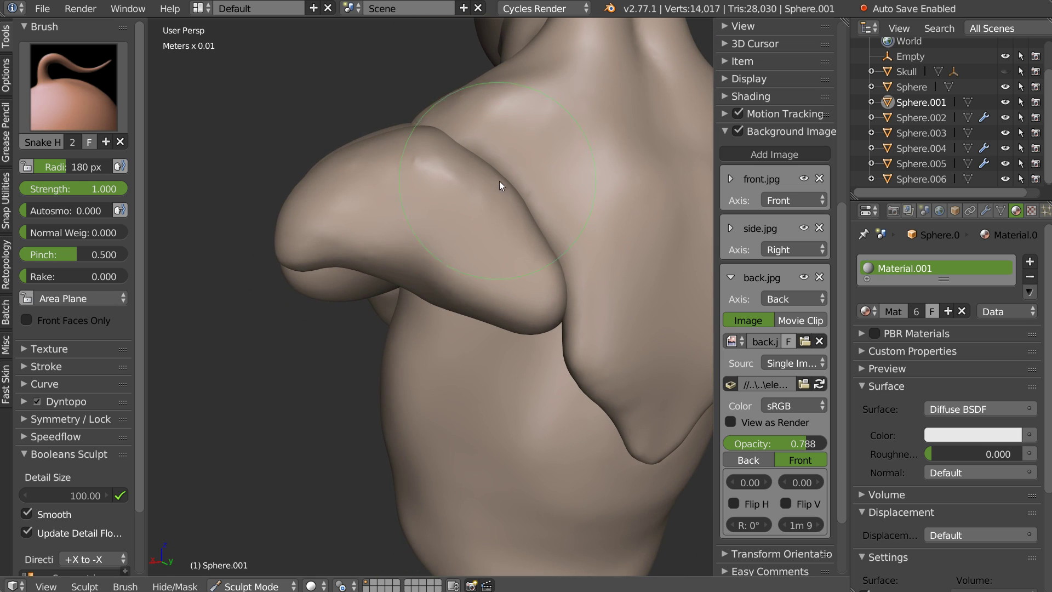
pyautogui.click(306, 239)
pyautogui.moveTo(310, 239)
pyautogui.mouseDown(button='middle')
pyautogui.moveTo(308, 223)
pyautogui.moveTo(387, 240)
pyautogui.moveTo(530, 190)
pyautogui.mouseUp(button='middle')
pyautogui.moveTo(530, 191)
pyautogui.mouseDown()
pyautogui.moveTo(555, 232)
pyautogui.moveTo(566, 207)
pyautogui.mouseUp()
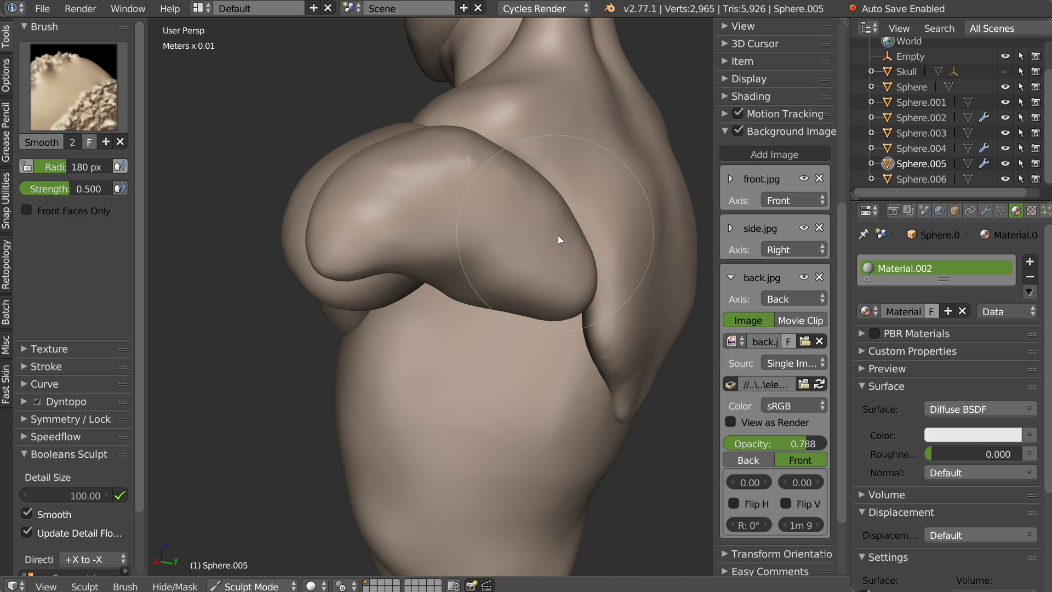
pyautogui.moveTo(548, 281)
pyautogui.mouseDown(button='middle')
pyautogui.moveTo(577, 253)
pyautogui.moveTo(490, 246)
pyautogui.mouseUp(button='middle')
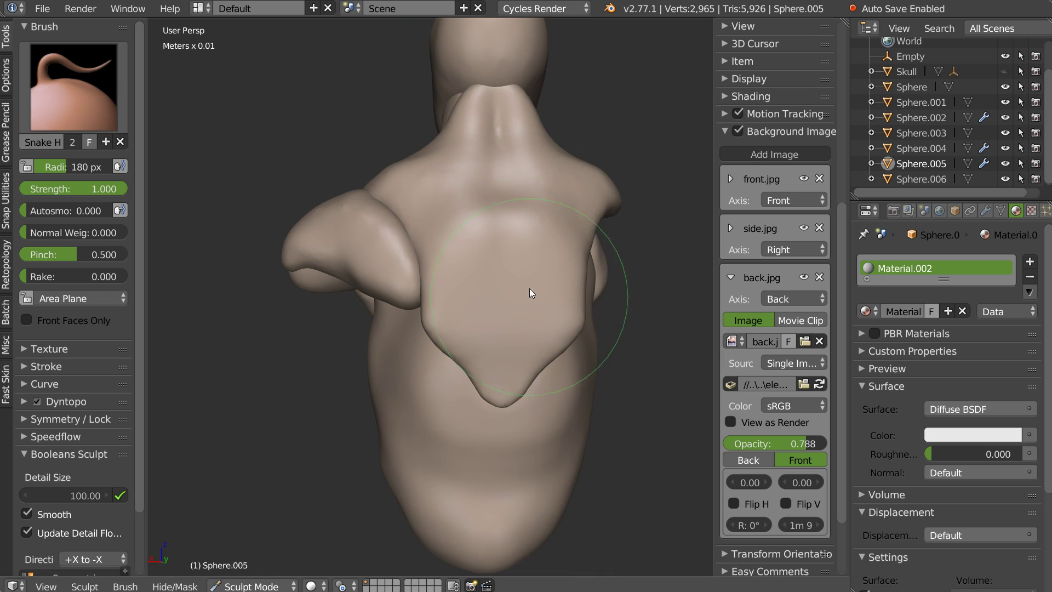
# - Select Sphere.006 and crease its back surface near the neck
pyautogui.click(496, 232)
pyautogui.scroll(3, 565, 221)
pyautogui.hotkey('shift', 'c')
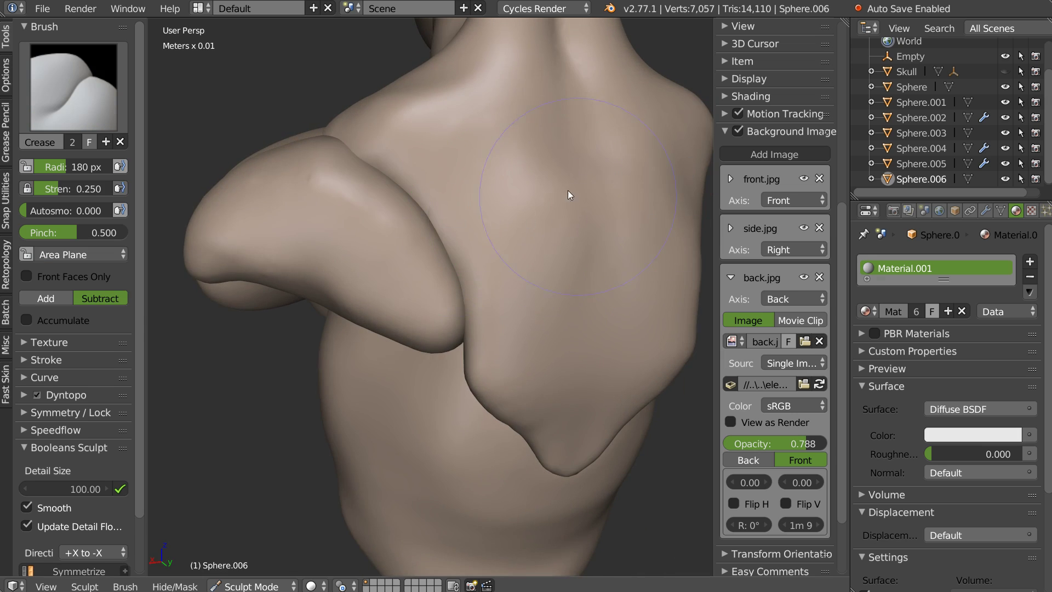
pyautogui.moveTo(568, 190); pyautogui.dragTo(473, 223, button='middle')
pyautogui.moveTo(498, 125)
pyautogui.mouseDown()
pyautogui.moveTo(494, 114)
pyautogui.moveTo(516, 305)
pyautogui.moveTo(510, 381)
pyautogui.mouseUp()
pyautogui.moveTo(444, 318); pyautogui.dragTo(501, 353, button='middle')
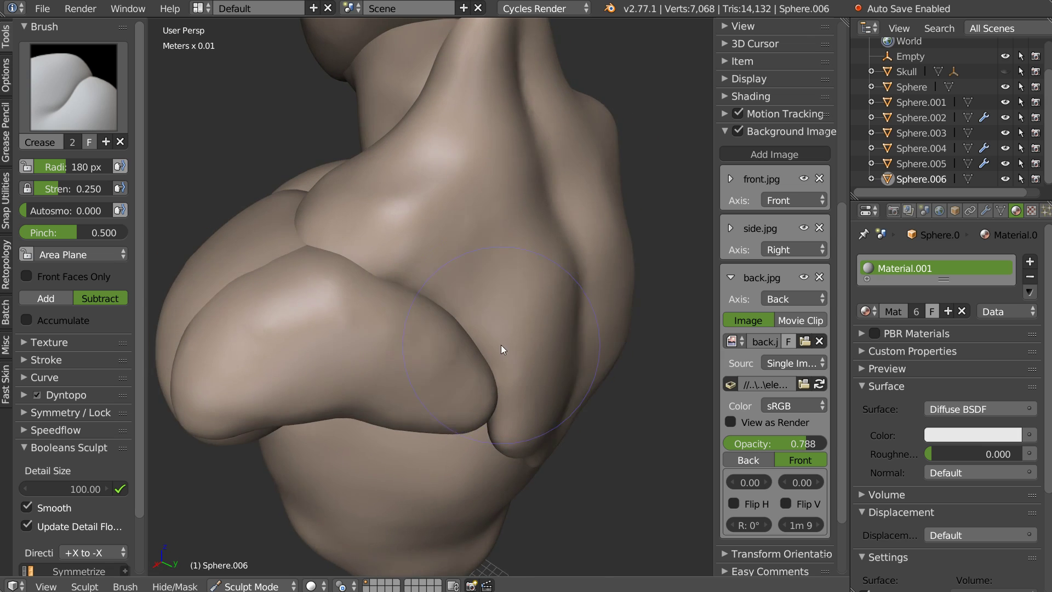
# - Build up the back of the shoulder and upper back with the Clay brush
pyautogui.press('w')
pyautogui.click(535, 306)
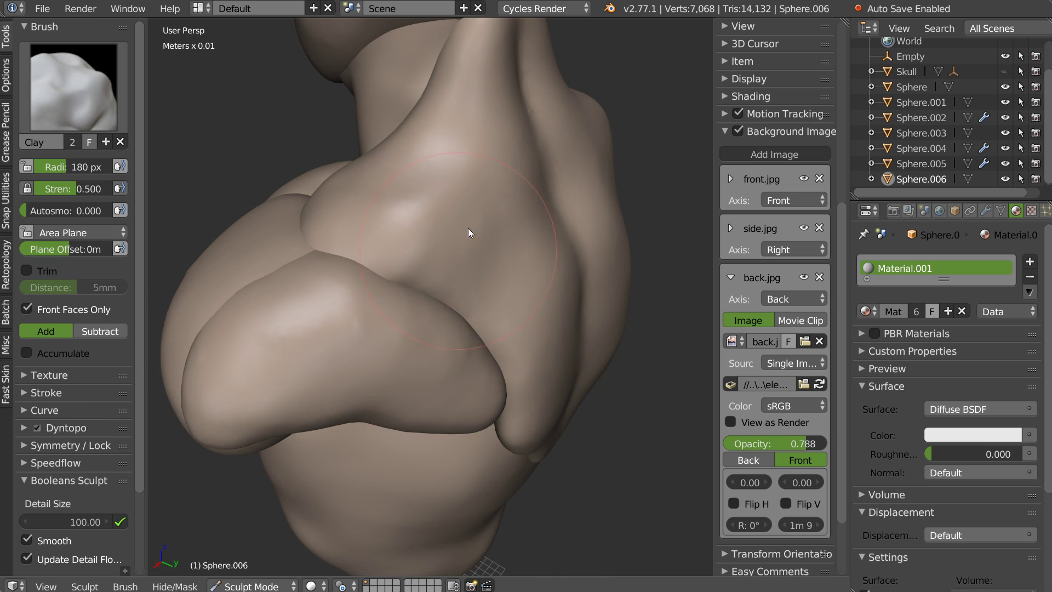
pyautogui.moveTo(493, 278); pyautogui.dragTo(478, 173)
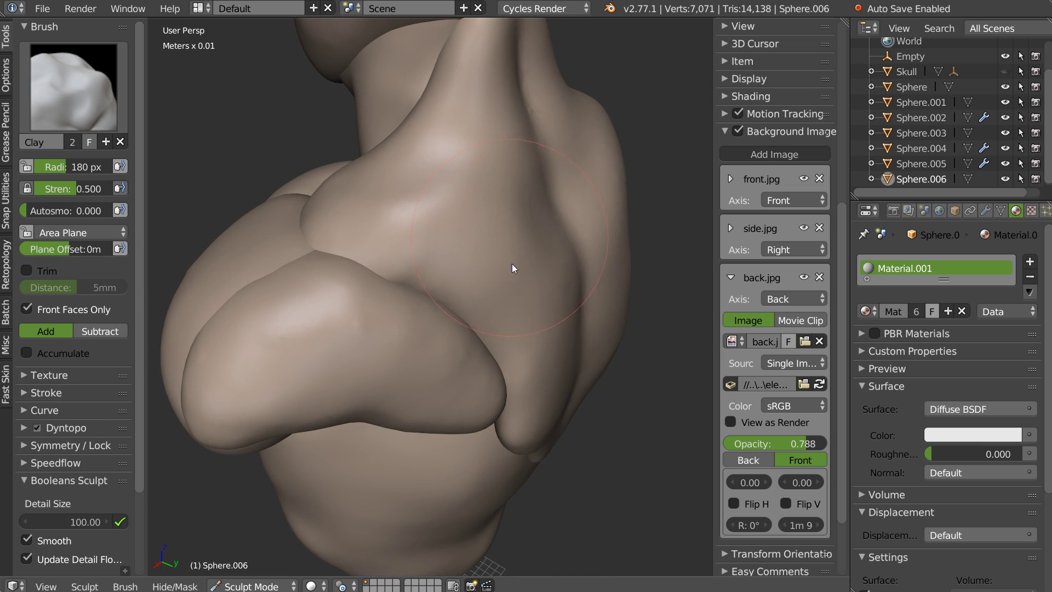
pyautogui.moveTo(523, 313); pyautogui.dragTo(398, 252)
pyautogui.moveTo(398, 252)
pyautogui.mouseDown(button='middle')
pyautogui.moveTo(461, 267)
pyautogui.moveTo(444, 311)
pyautogui.moveTo(445, 286)
pyautogui.moveTo(511, 275)
pyautogui.mouseUp(button='middle')
# - Pull the back block's lower ridge downward with Snake Hook
pyautogui.press('g')
pyautogui.press('w')
pyautogui.click(385, 233)
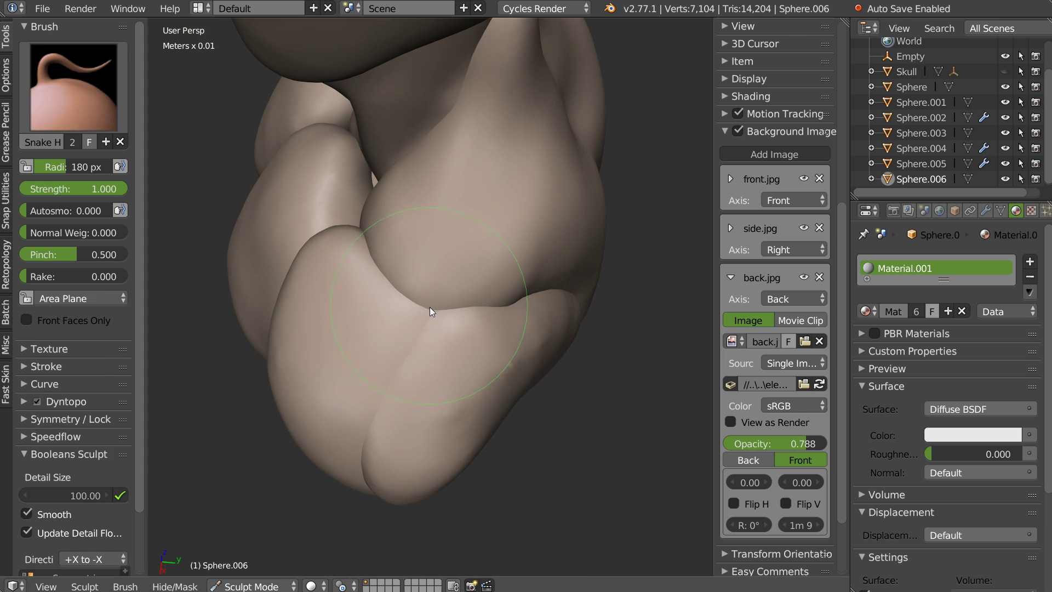
pyautogui.moveTo(429, 307); pyautogui.dragTo(420, 327)
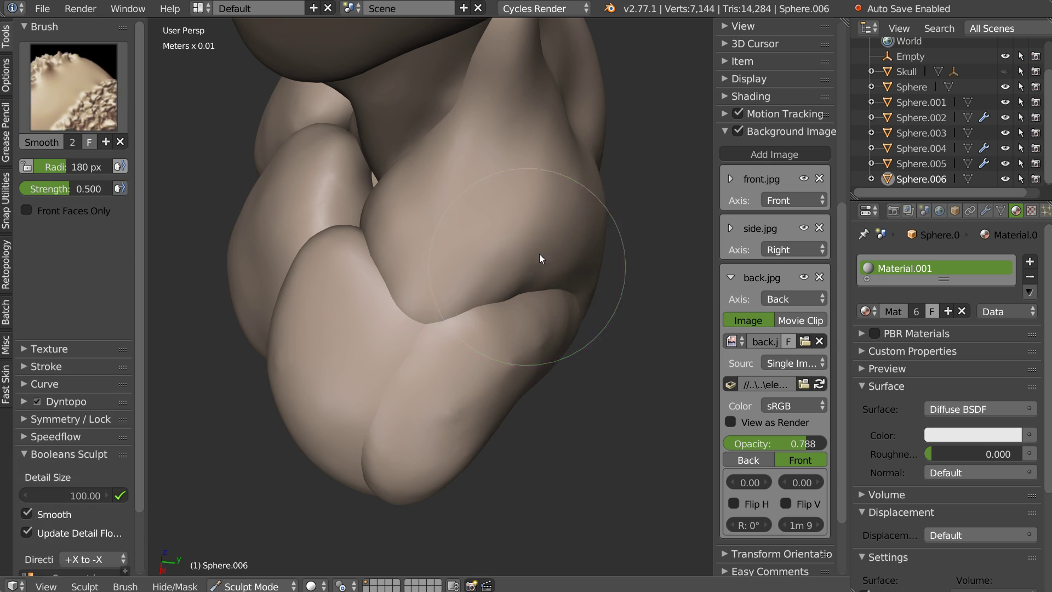
pyautogui.moveTo(489, 253)
pyautogui.mouseDown(button='middle')
pyautogui.moveTo(440, 199)
pyautogui.moveTo(483, 255)
pyautogui.mouseUp(button='middle')
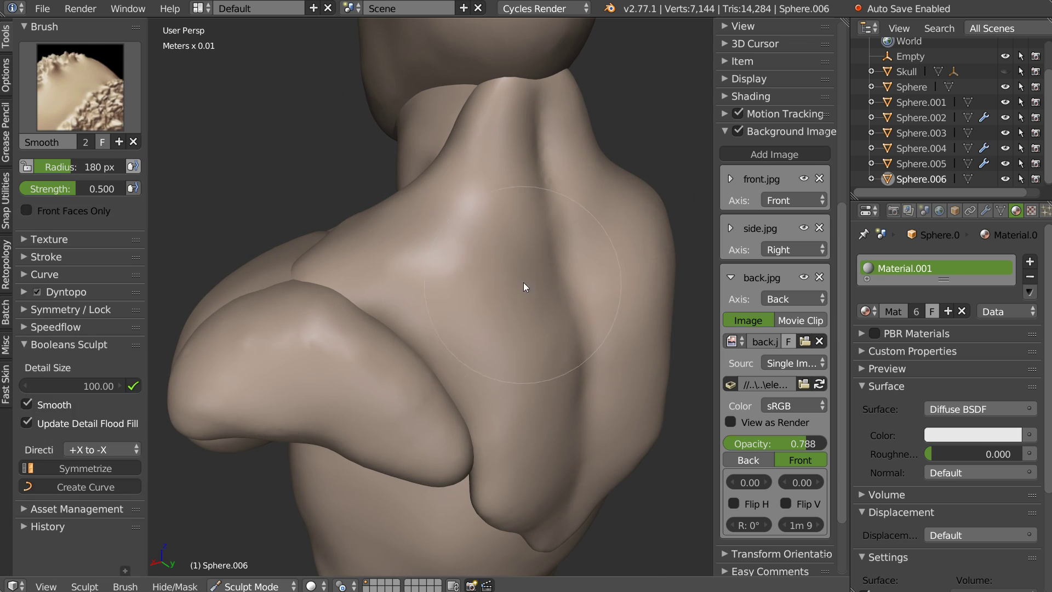
pyautogui.moveTo(584, 455)
pyautogui.mouseDown(button='middle')
pyautogui.moveTo(535, 259)
pyautogui.moveTo(518, 262)
pyautogui.moveTo(526, 325)
pyautogui.moveTo(473, 347)
pyautogui.mouseUp(button='middle')
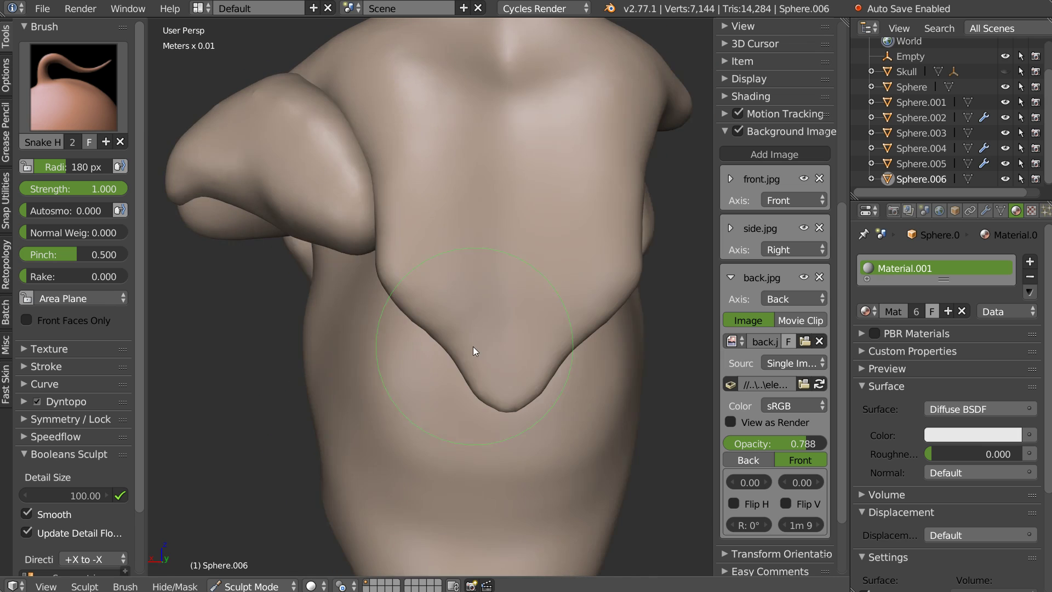
# - Refine the back block's fold with the Clay brush, smoothing a small spot
pyautogui.press('c')
pyautogui.scroll(2, 460, 329)
pyautogui.moveTo(427, 313)
pyautogui.mouseDown()
pyautogui.moveTo(446, 259)
pyautogui.moveTo(483, 409)
pyautogui.mouseUp()
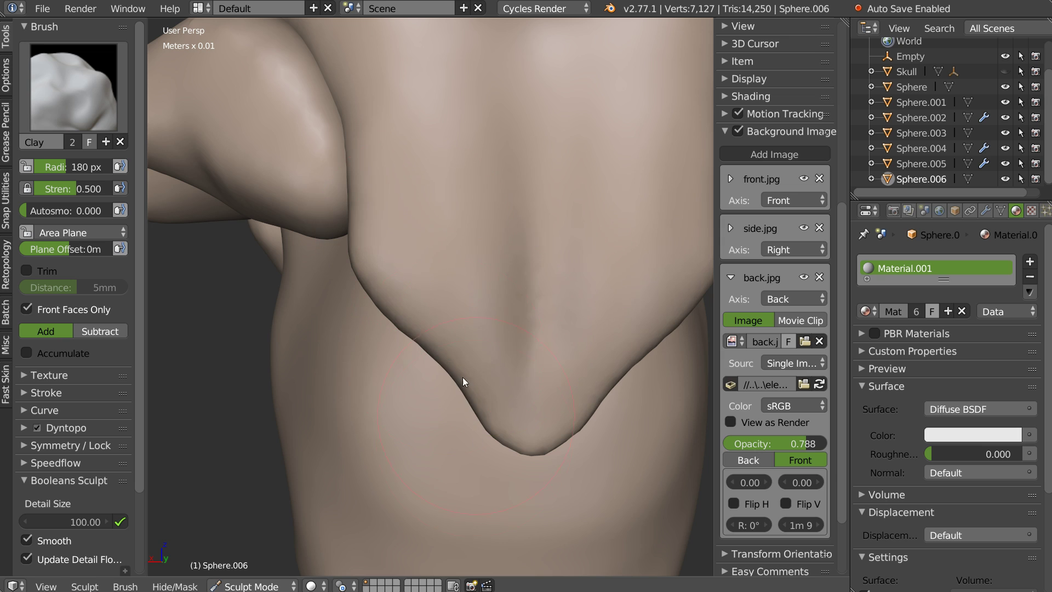
pyautogui.moveTo(436, 360)
pyautogui.mouseDown(button='middle')
pyautogui.moveTo(517, 325)
pyautogui.moveTo(564, 275)
pyautogui.mouseUp(button='middle')
pyautogui.keyDown('shift'); pyautogui.moveTo(552, 298); pyautogui.dragTo(585, 298); pyautogui.keyUp('shift')
pyautogui.moveTo(580, 290)
pyautogui.mouseDown(button='middle')
pyautogui.moveTo(489, 314)
pyautogui.moveTo(494, 351)
pyautogui.mouseUp(button='middle')
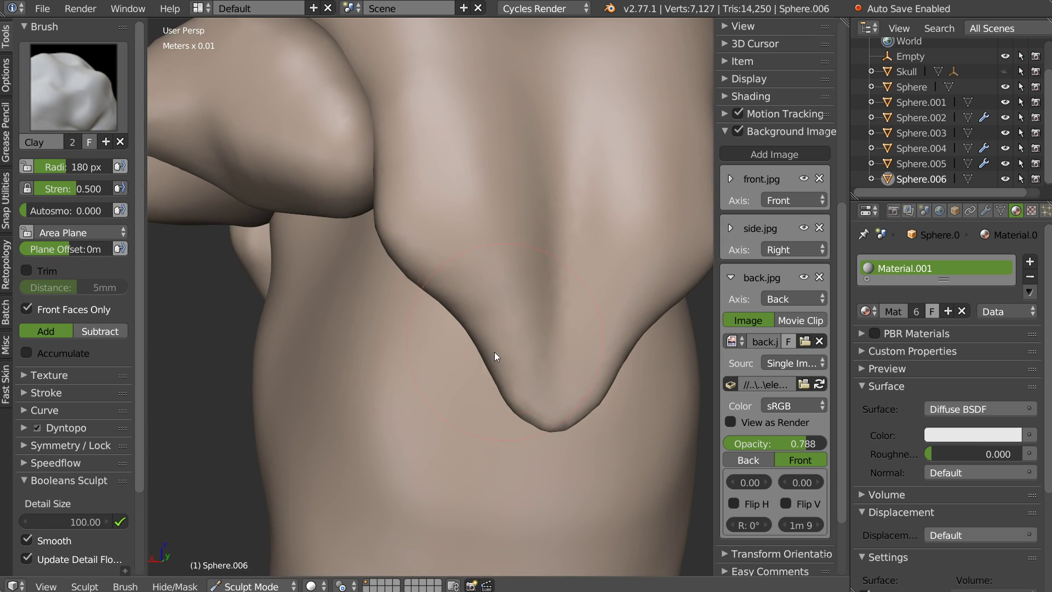
# - Reshape the back block's lower tip with Snake Hook at 0.600 strength
pyautogui.press('k')
pyautogui.moveTo(469, 316)
pyautogui.mouseDown()
pyautogui.moveTo(459, 323)
pyautogui.moveTo(489, 360)
pyautogui.mouseUp()
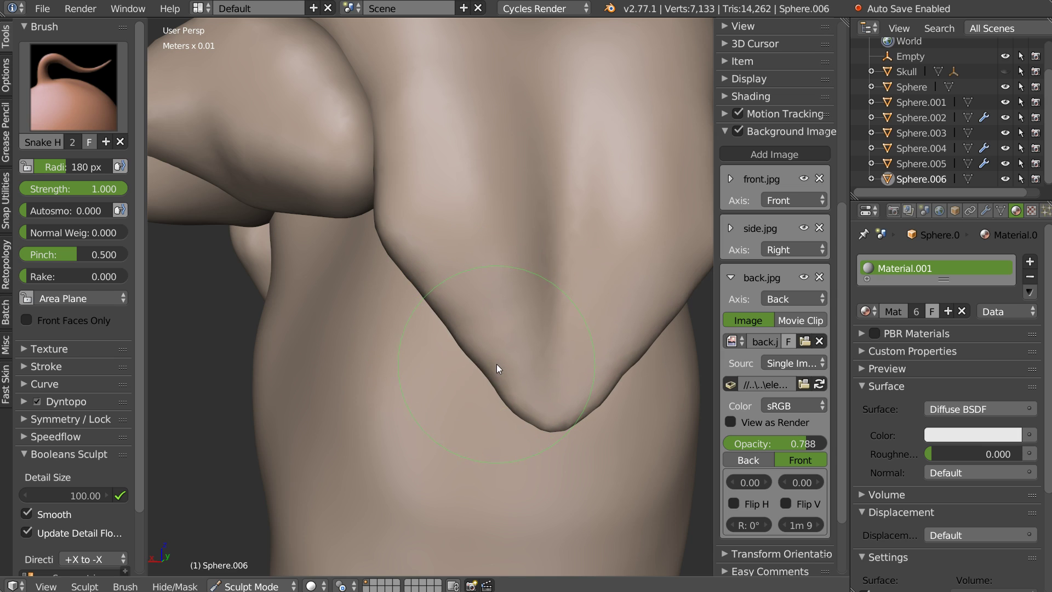
pyautogui.hotkey('shift', 'f')
pyautogui.click(527, 367)
pyautogui.click(424, 290)
pyautogui.moveTo(425, 291)
pyautogui.mouseDown(button='middle')
pyautogui.moveTo(404, 386)
pyautogui.moveTo(541, 358)
pyautogui.moveTo(689, 377)
pyautogui.mouseUp(button='middle')
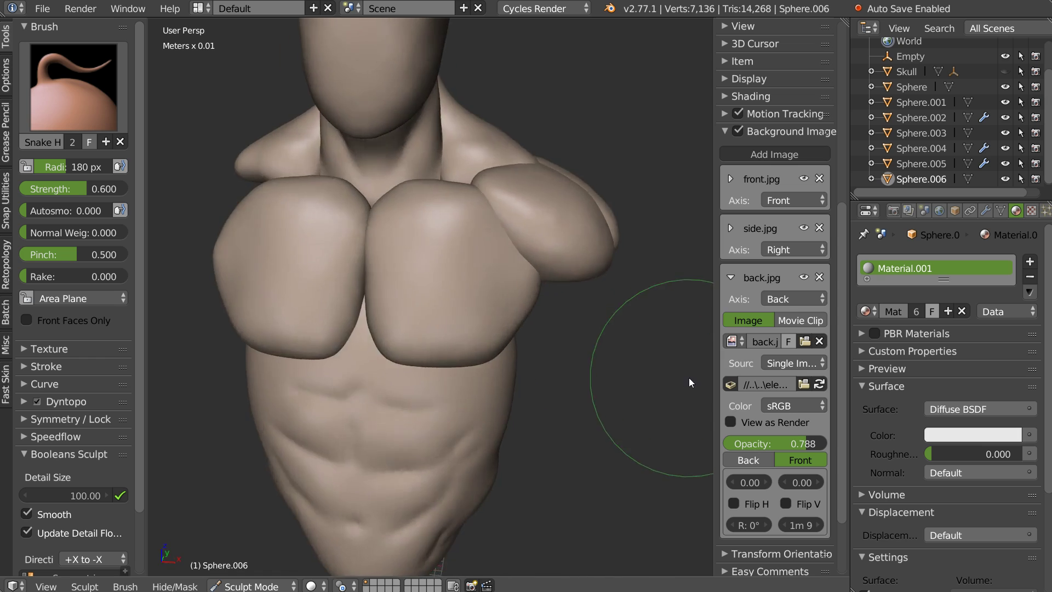
# - Return to Object Mode and select the Empty, then the Sphere.004 shoulder block
pyautogui.scroll(-4, 505, 346)
pyautogui.moveTo(505, 346)
pyautogui.mouseDown(button='middle')
pyautogui.moveTo(524, 354)
pyautogui.moveTo(507, 302)
pyautogui.mouseUp(button='middle')
pyautogui.scroll(2, 544, 308)
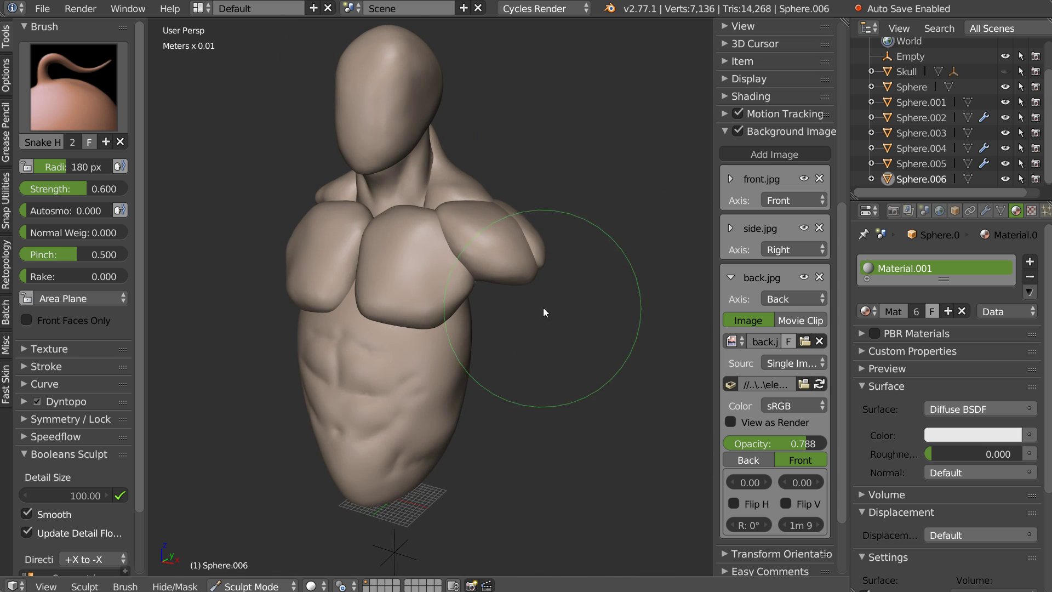
pyautogui.press('Tab')
pyautogui.moveTo(517, 219)
pyautogui.mouseDown(button='middle')
pyautogui.moveTo(530, 221)
pyautogui.moveTo(494, 329)
pyautogui.mouseUp(button='middle')
pyautogui.rightClick(407, 551)
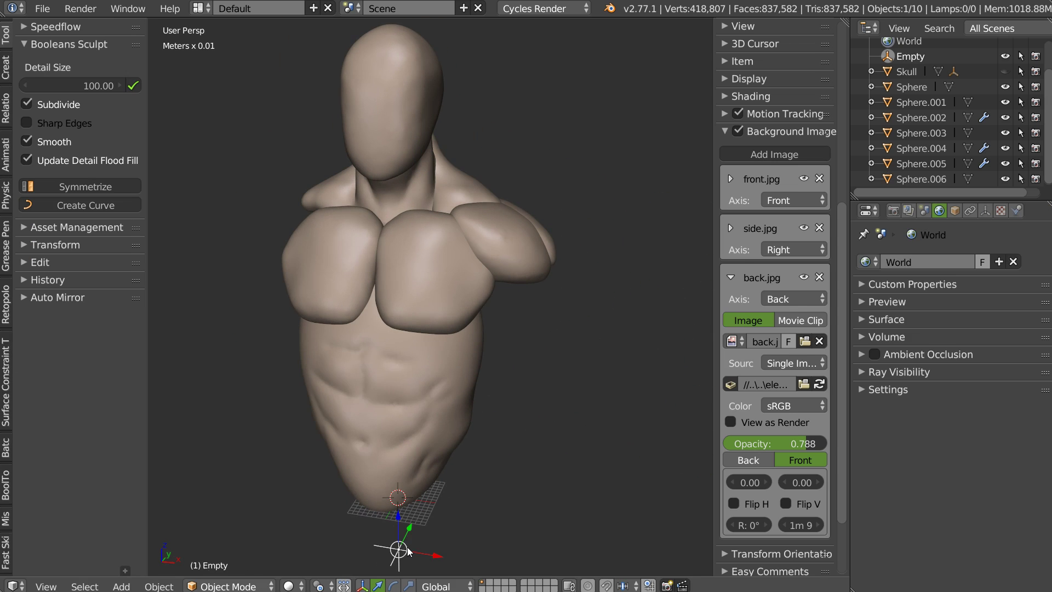
pyautogui.rightClick(527, 254)
pyautogui.press('Tab')
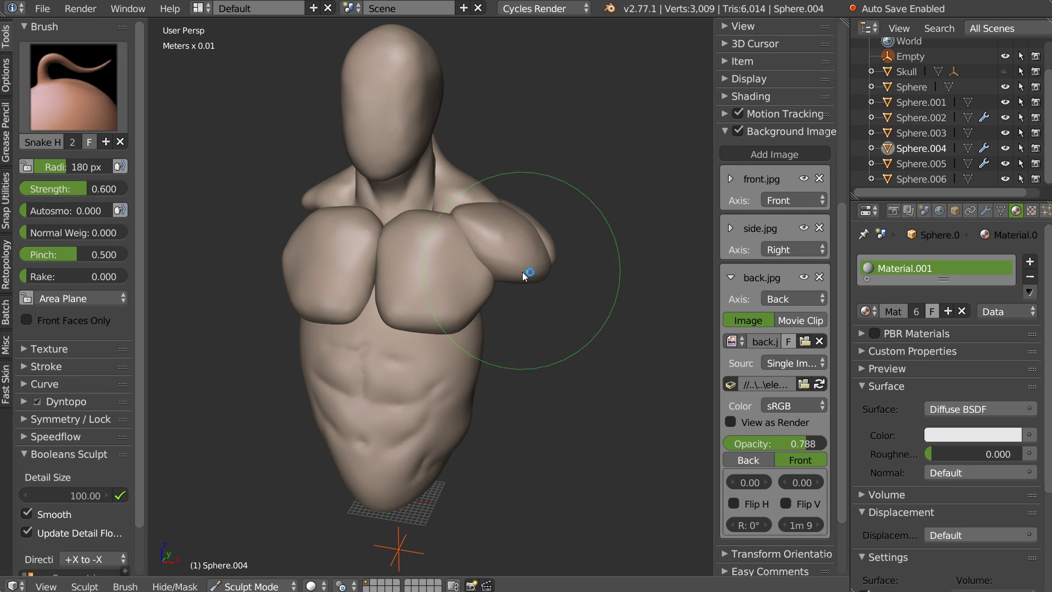
pyautogui.press('Tab')
# - Check Sphere.005 briefly in Sculpt Mode, then reselect Sphere.004
pyautogui.rightClick(526, 269)
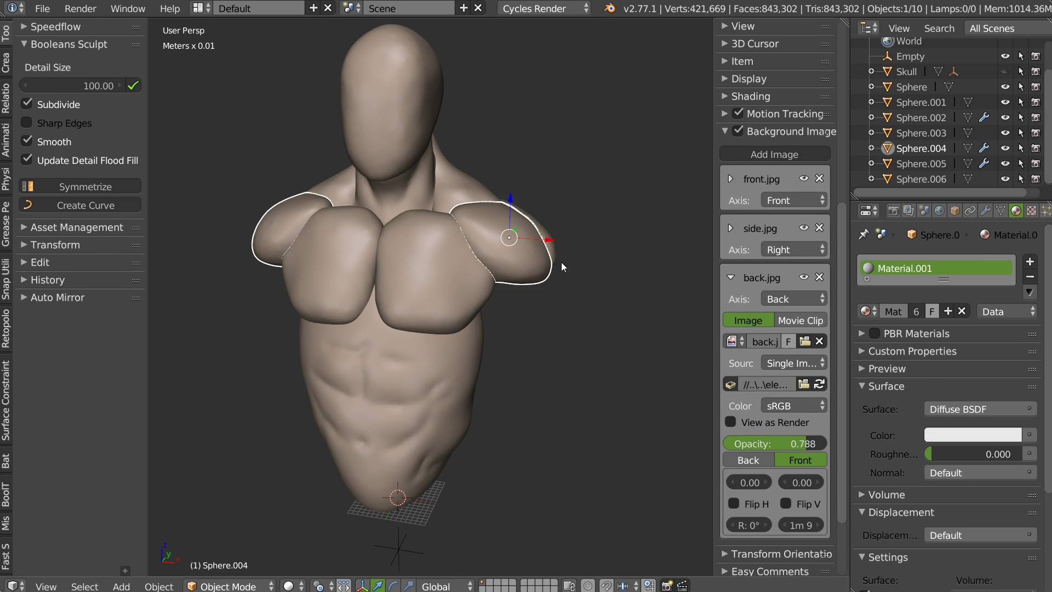
pyautogui.press('Tab')
pyautogui.moveTo(564, 257)
pyautogui.mouseDown(button='middle')
pyautogui.moveTo(337, 276)
pyautogui.moveTo(279, 260)
pyautogui.moveTo(414, 253)
pyautogui.moveTo(596, 272)
pyautogui.moveTo(550, 266)
pyautogui.moveTo(427, 287)
pyautogui.moveTo(457, 251)
pyautogui.moveTo(517, 276)
pyautogui.moveTo(516, 229)
pyautogui.moveTo(417, 232)
pyautogui.moveTo(472, 246)
pyautogui.mouseUp(button='middle')
pyautogui.press('Tab')
pyautogui.rightClick(522, 277)
# - Sculpt Sphere.006 with the Clay brush to smooth the neck surface
pyautogui.rightClick(470, 247)
pyautogui.hotkey('ctrl', 'Tab')
pyautogui.moveTo(541, 197)
pyautogui.mouseDown(button='middle')
pyautogui.moveTo(486, 226)
pyautogui.moveTo(459, 192)
pyautogui.mouseUp(button='middle')
pyautogui.press('c')
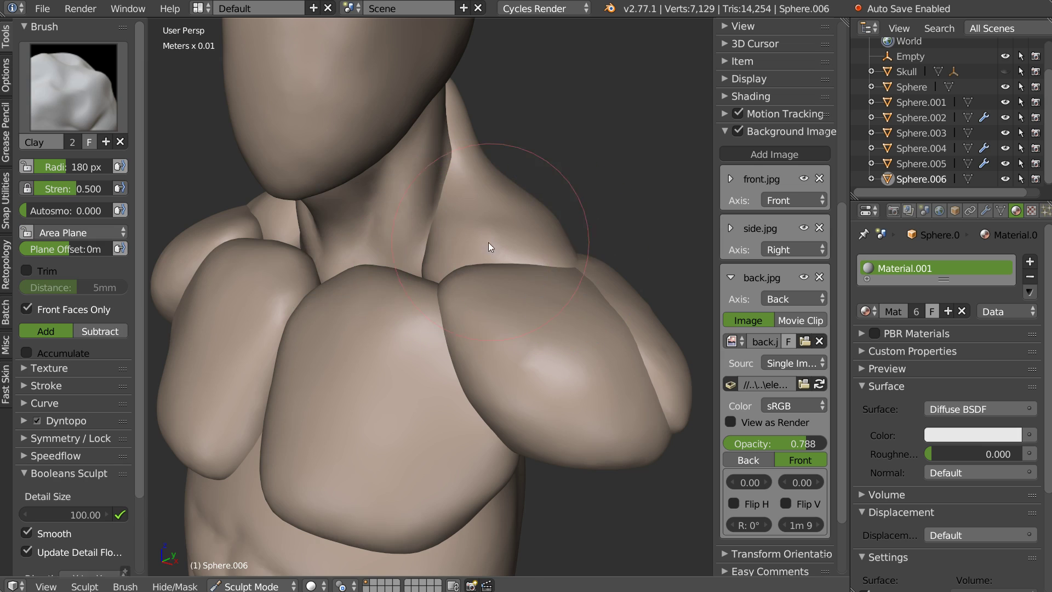
pyautogui.moveTo(489, 243); pyautogui.dragTo(492, 193, button='middle')
pyautogui.moveTo(500, 186)
pyautogui.keyDown('shift'); pyautogui.mouseDown()
pyautogui.moveTo(503, 226)
pyautogui.moveTo(504, 213)
pyautogui.mouseUp(); pyautogui.keyUp('shift')
# - Inspect the torso from front, side and back, then return to Object Mode
pyautogui.moveTo(504, 212)
pyautogui.mouseDown(button='middle')
pyautogui.moveTo(520, 231)
pyautogui.moveTo(496, 220)
pyautogui.moveTo(399, 255)
pyautogui.moveTo(349, 252)
pyautogui.moveTo(420, 273)
pyautogui.moveTo(528, 272)
pyautogui.moveTo(469, 248)
pyautogui.moveTo(567, 284)
pyautogui.mouseUp(button='middle')
pyautogui.scroll(-3, 566, 283)
pyautogui.moveTo(464, 288)
pyautogui.mouseDown(button='middle')
pyautogui.moveTo(349, 271)
pyautogui.moveTo(622, 286)
pyautogui.moveTo(445, 268)
pyautogui.moveTo(294, 270)
pyautogui.moveTo(410, 280)
pyautogui.mouseUp(button='middle')
pyautogui.moveTo(387, 324); pyautogui.dragTo(431, 276, button='middle')
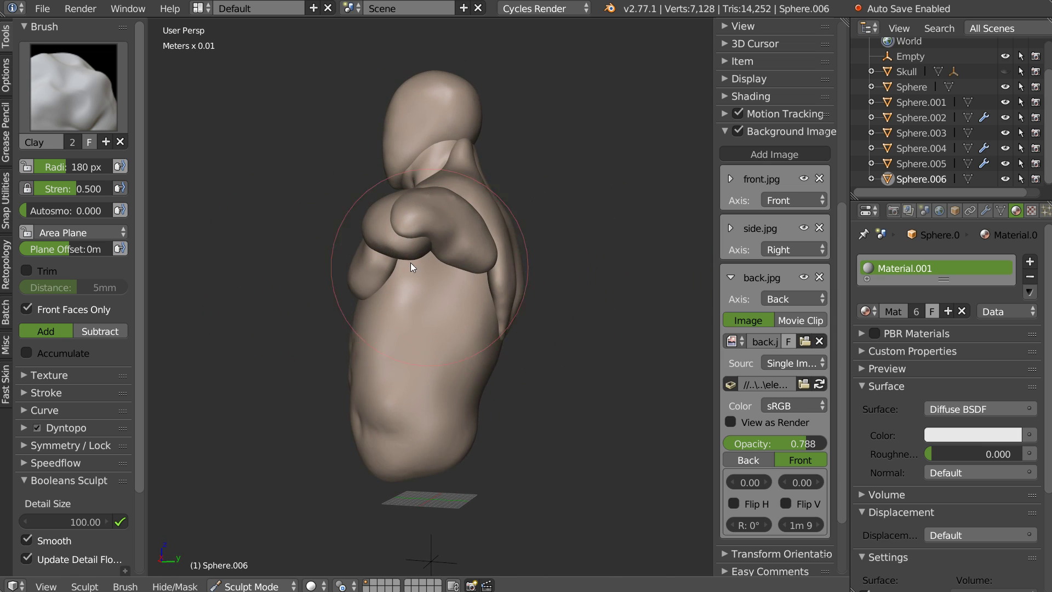
pyautogui.moveTo(464, 326)
pyautogui.mouseDown(button='middle')
pyautogui.moveTo(471, 272)
pyautogui.moveTo(426, 365)
pyautogui.moveTo(404, 294)
pyautogui.moveTo(541, 318)
pyautogui.moveTo(488, 262)
pyautogui.mouseUp(button='middle')
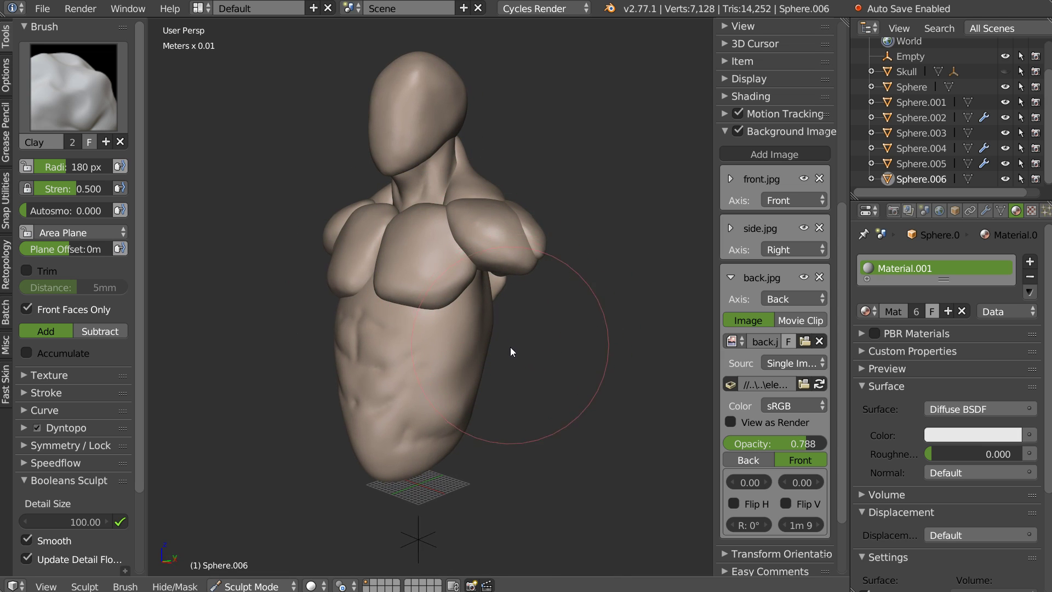
pyautogui.press('Tab')
# - Add a UV sphere and save over orc_001.blend
pyautogui.rightClick(509, 328)
pyautogui.click(524, 418)
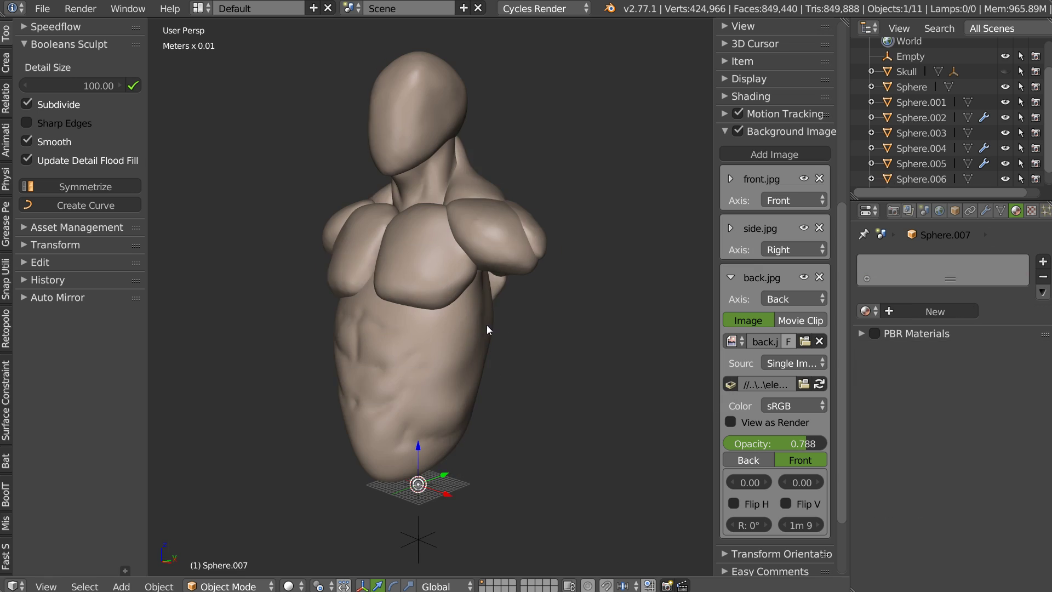
pyautogui.hotkey('ctrl', 's')
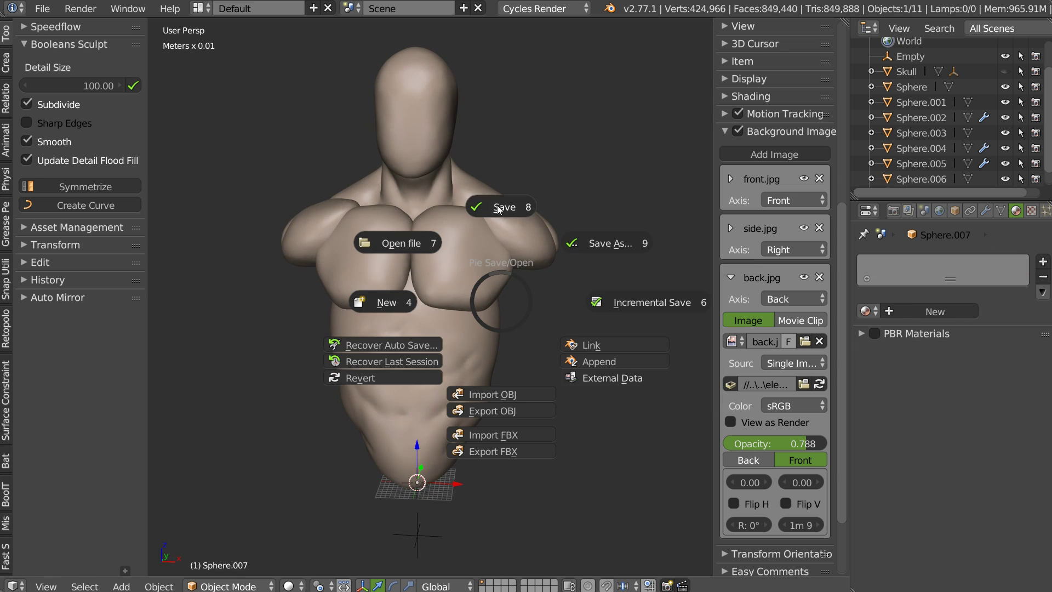
pyautogui.click(499, 206)
pyautogui.click(498, 204)
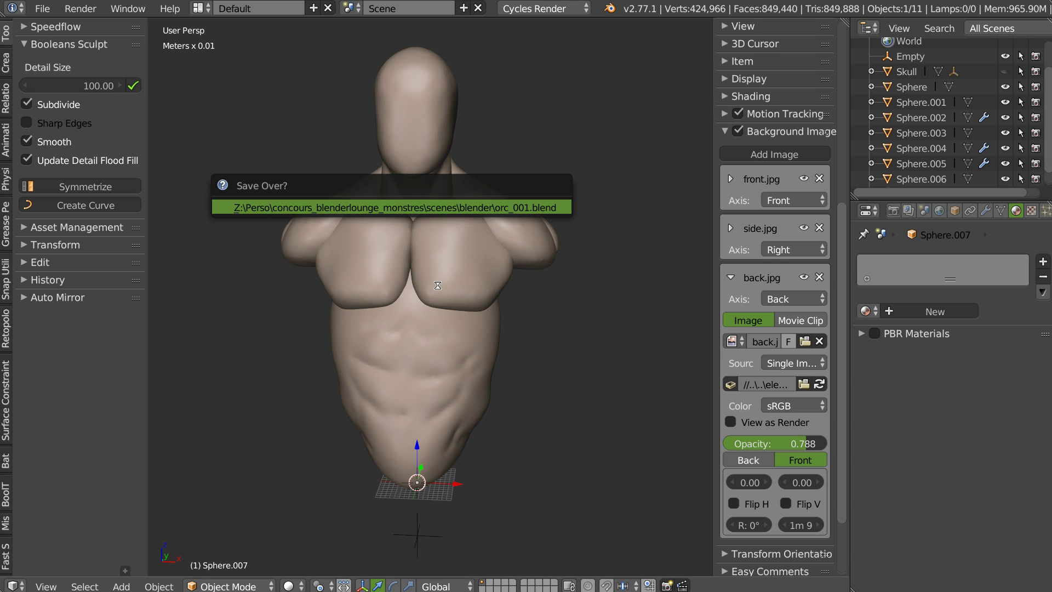
# - Move the new sphere beside the shoulder and stretch it along Z
pyautogui.moveTo(450, 314); pyautogui.dragTo(426, 426, button='middle')
pyautogui.moveTo(420, 448); pyautogui.dragTo(419, 273)
pyautogui.moveTo(454, 312); pyautogui.dragTo(586, 322)
pyautogui.press('s')
pyautogui.press('z')
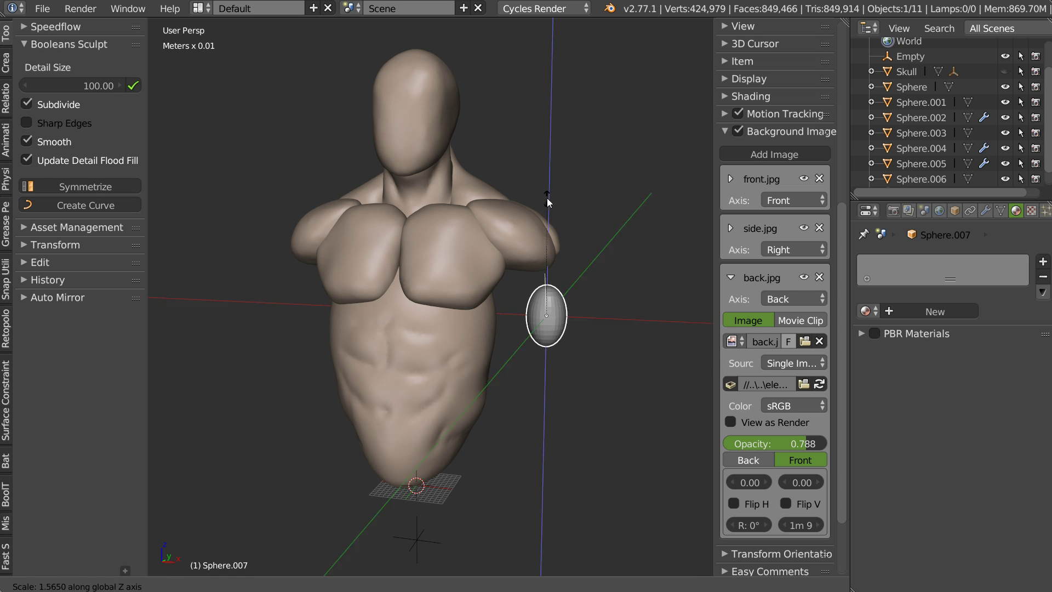
pyautogui.click(554, 167)
# - In Front view, tilt the sphere to follow the reference arm
pyautogui.press('KP_1')
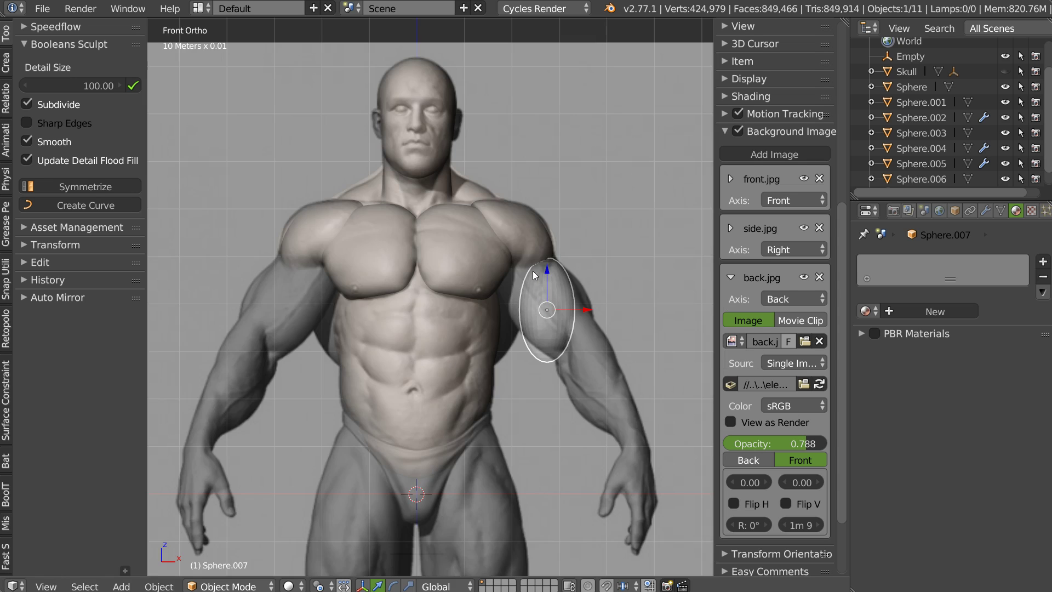
pyautogui.scroll(2, 526, 274)
pyautogui.scroll(2, 510, 263)
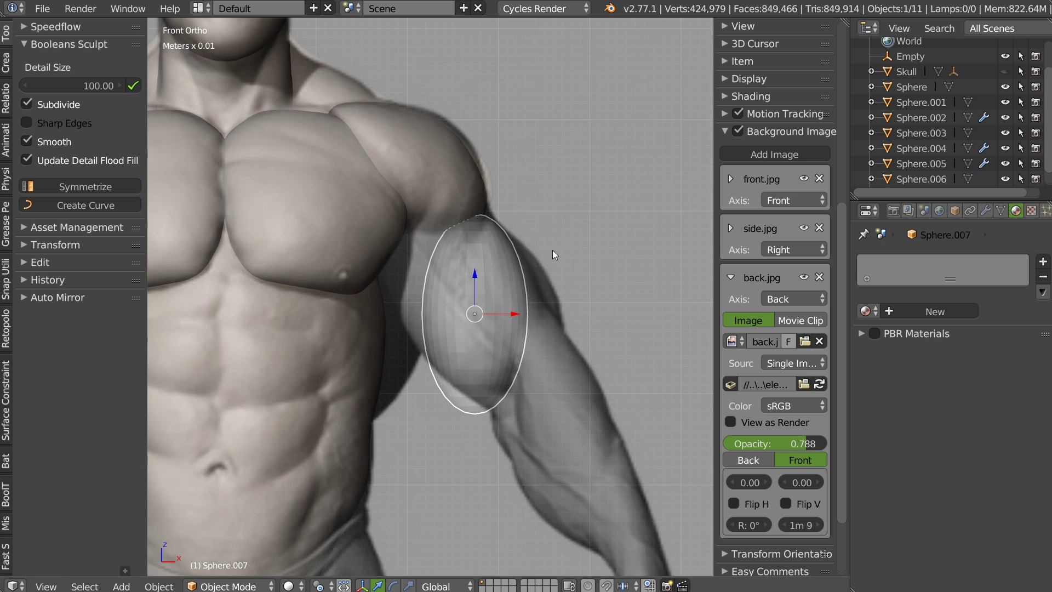
pyautogui.press('r')
pyautogui.press('r')
pyautogui.click(489, 218)
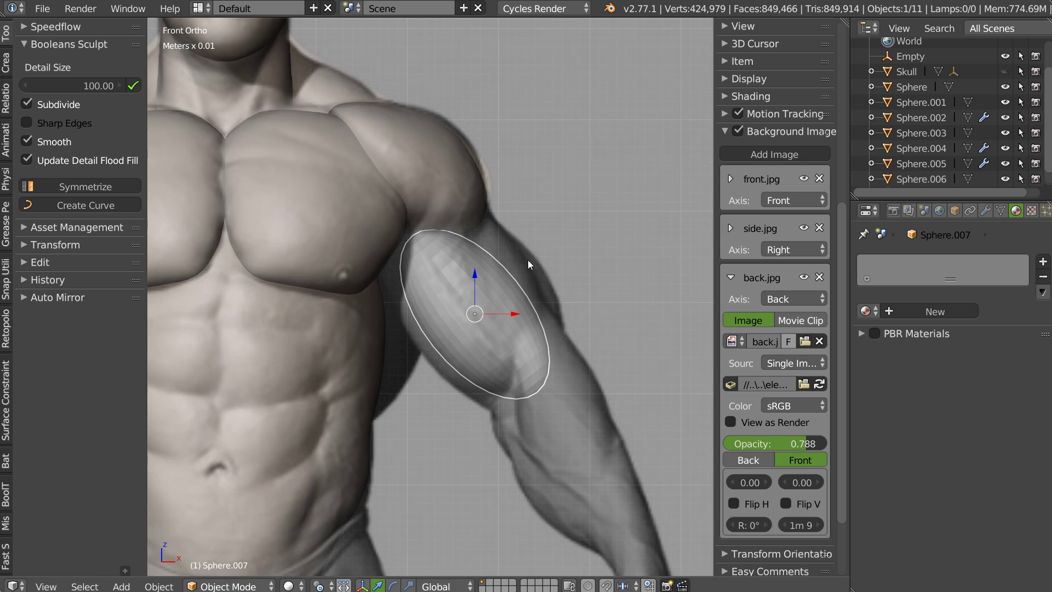
pyautogui.press('r')
pyautogui.press('r')
pyautogui.click(518, 277)
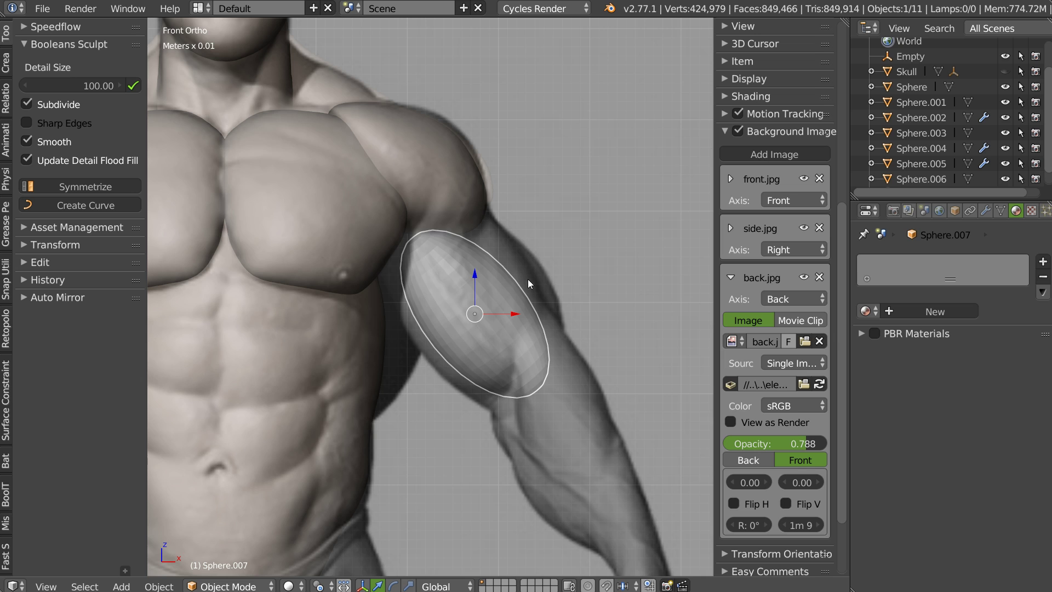
# - Flatten the sphere along Y, re-tilt it and place it over the reference biceps
pyautogui.moveTo(539, 267)
pyautogui.mouseDown(button='middle')
pyautogui.moveTo(489, 300)
pyautogui.moveTo(516, 308)
pyautogui.moveTo(536, 232)
pyautogui.moveTo(540, 270)
pyautogui.mouseUp(button='middle')
pyautogui.press('s')
pyautogui.press('y')
pyautogui.click(542, 310)
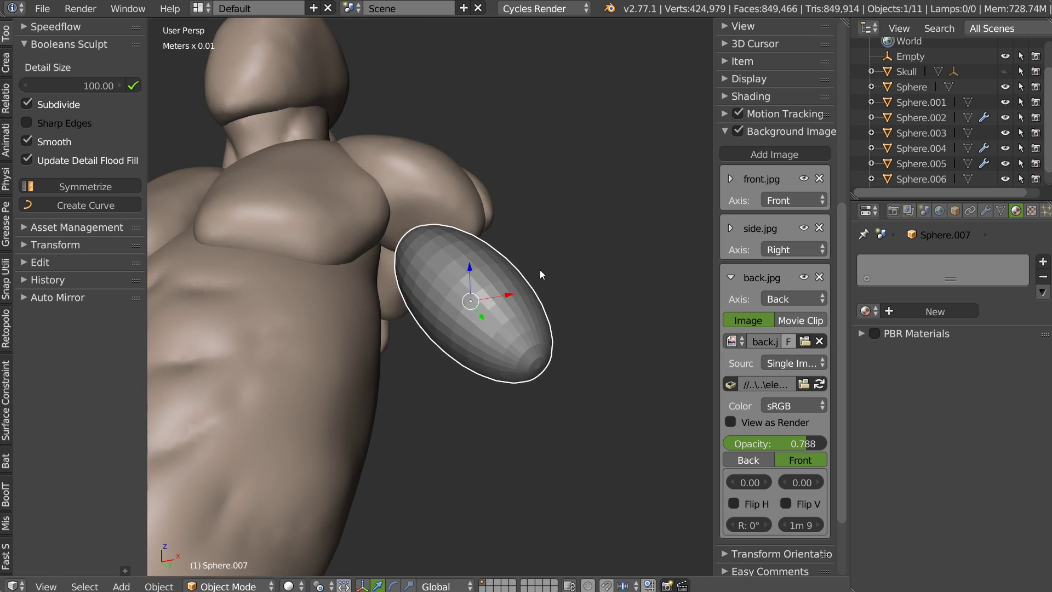
pyautogui.press('KP_1')
pyautogui.press('r')
pyautogui.press('r')
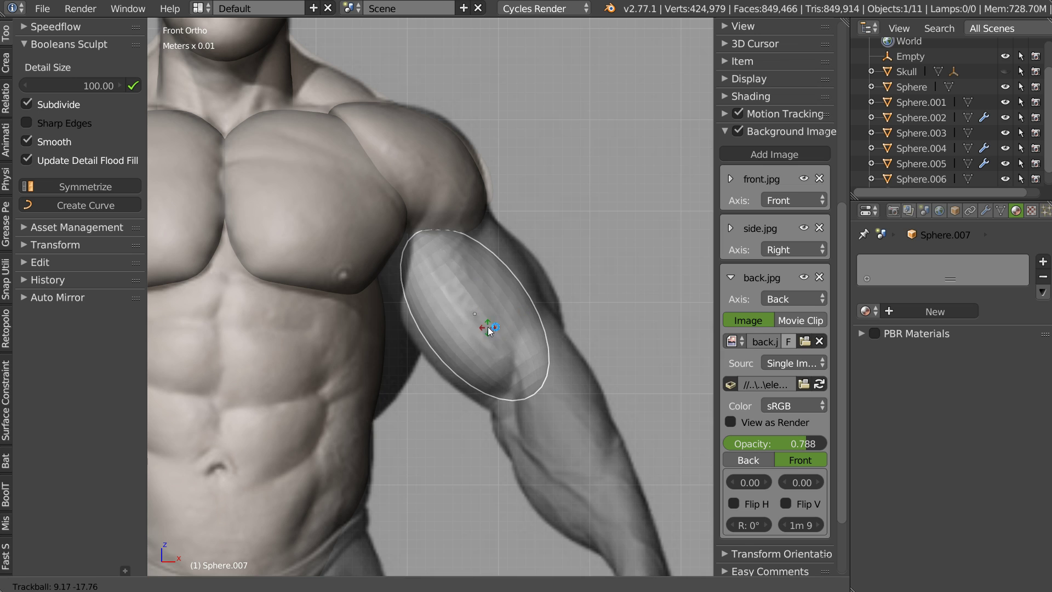
pyautogui.click(484, 335)
pyautogui.press('g')
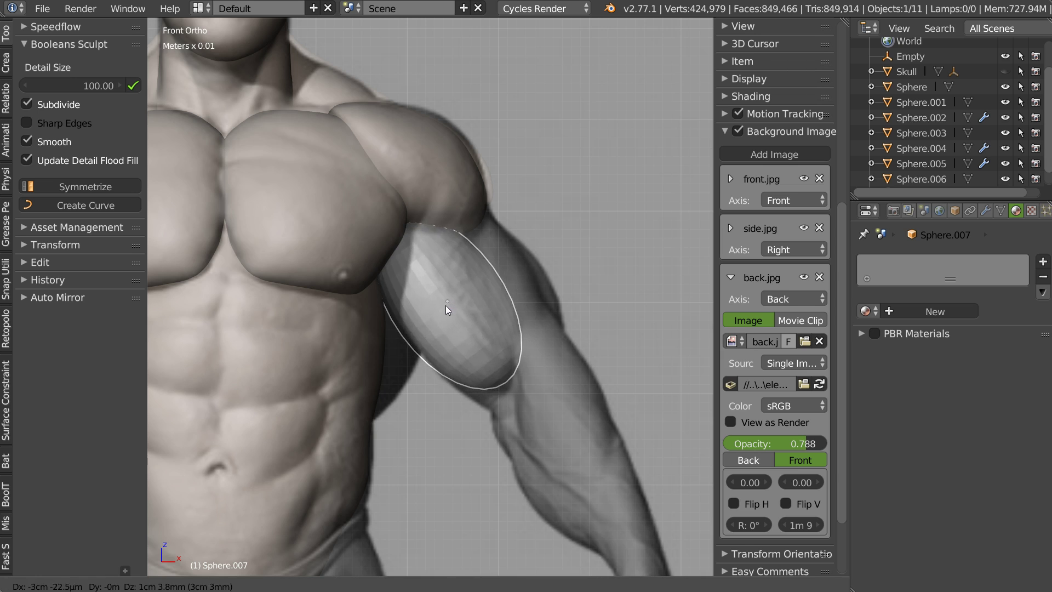
pyautogui.click(452, 311)
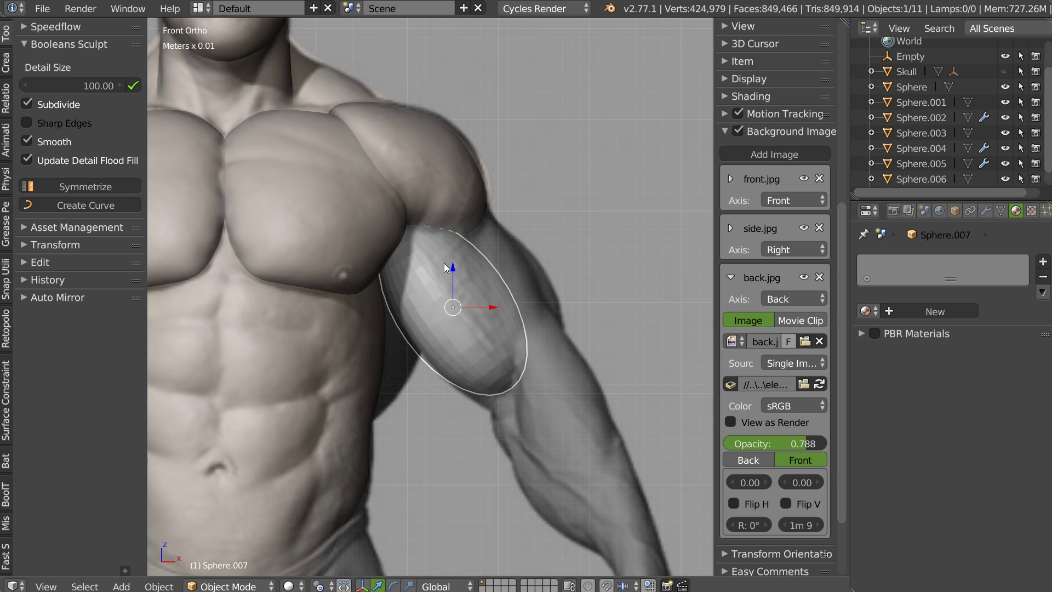
# - Detail Flood Fill the sphere and build up the biceps surface in Sculpt Mode
pyautogui.click(134, 86)
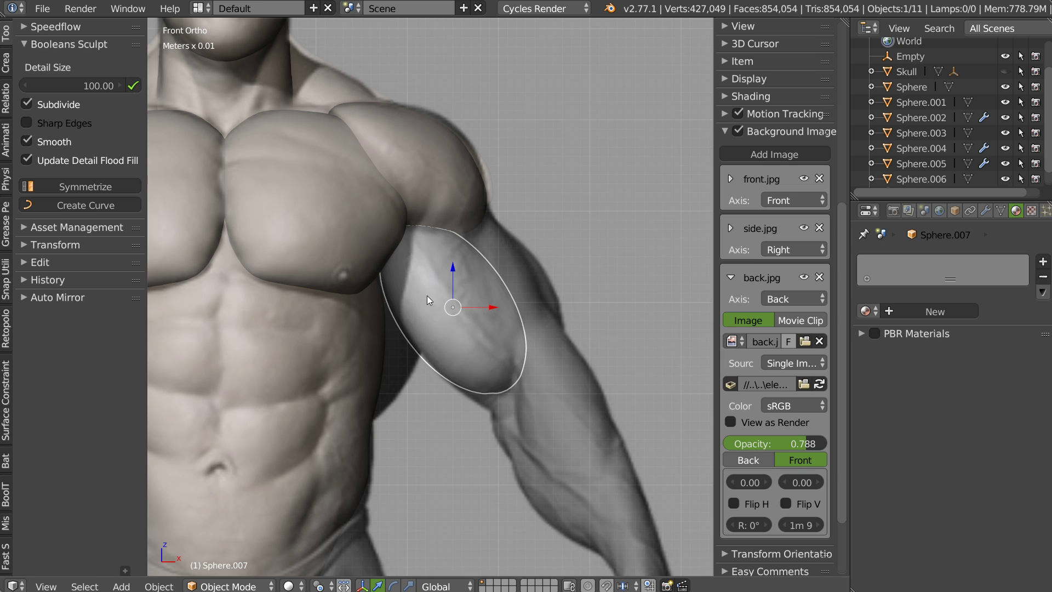
pyautogui.press('Tab')
pyautogui.moveTo(417, 223)
pyautogui.mouseDown()
pyautogui.moveTo(463, 308)
pyautogui.moveTo(533, 262)
pyautogui.moveTo(498, 355)
pyautogui.moveTo(503, 320)
pyautogui.moveTo(512, 369)
pyautogui.moveTo(498, 395)
pyautogui.mouseUp()
pyautogui.press('w')
pyautogui.click(487, 316)
# - Pull and tweak the biceps contour toward the reference with Snake Hook
pyautogui.moveTo(488, 291); pyautogui.dragTo(521, 302)
pyautogui.moveTo(521, 302)
pyautogui.mouseDown(button='middle')
pyautogui.moveTo(424, 314)
pyautogui.moveTo(470, 289)
pyautogui.moveTo(388, 200)
pyautogui.mouseUp(button='middle')
pyautogui.moveTo(388, 199); pyautogui.dragTo(408, 237)
pyautogui.moveTo(408, 237)
pyautogui.mouseDown(button='middle')
pyautogui.moveTo(346, 272)
pyautogui.moveTo(387, 203)
pyautogui.mouseUp(button='middle')
pyautogui.moveTo(387, 202); pyautogui.dragTo(445, 227)
pyautogui.moveTo(445, 227)
pyautogui.mouseDown(button='middle')
pyautogui.moveTo(520, 226)
pyautogui.moveTo(455, 209)
pyautogui.mouseUp(button='middle')
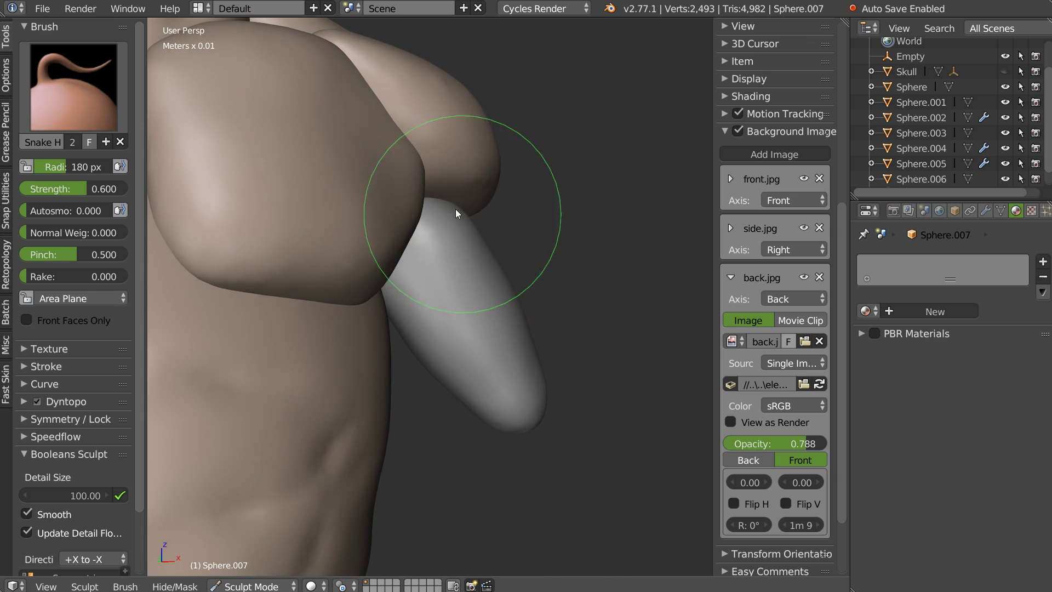
pyautogui.moveTo(514, 223); pyautogui.dragTo(479, 175, button='middle')
pyautogui.moveTo(479, 175); pyautogui.dragTo(554, 219)
pyautogui.moveTo(554, 218)
pyautogui.mouseDown(button='middle')
pyautogui.moveTo(362, 231)
pyautogui.moveTo(331, 208)
pyautogui.moveTo(698, 211)
pyautogui.mouseUp(button='middle')
# - Assign Material.001 to the biceps and return to Object Mode
pyautogui.click(865, 312)
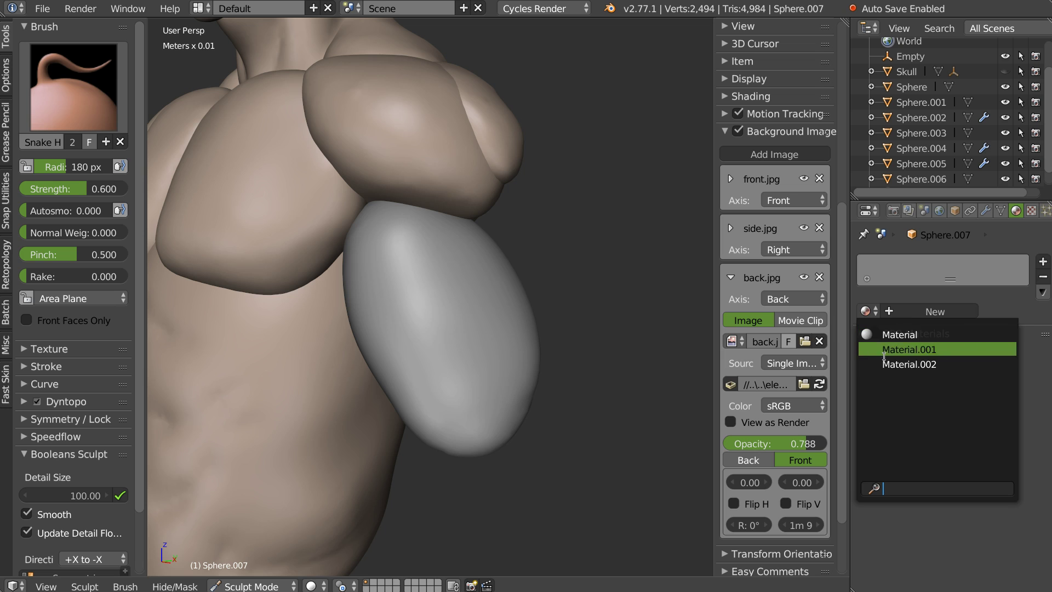
pyautogui.click(884, 354)
pyautogui.moveTo(363, 256)
pyautogui.mouseDown(button='middle')
pyautogui.moveTo(323, 342)
pyautogui.moveTo(329, 283)
pyautogui.moveTo(301, 286)
pyautogui.moveTo(369, 256)
pyautogui.moveTo(461, 269)
pyautogui.moveTo(435, 305)
pyautogui.mouseUp(button='middle')
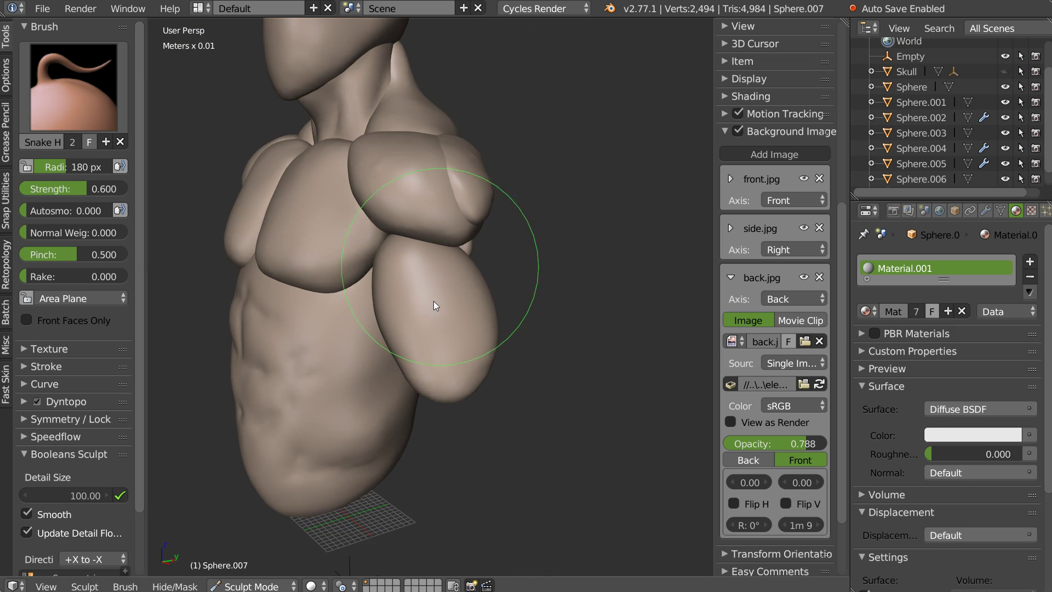
pyautogui.press('Tab')
pyautogui.moveTo(445, 187)
pyautogui.mouseDown(button='middle')
pyautogui.moveTo(465, 274)
pyautogui.moveTo(443, 279)
pyautogui.moveTo(463, 289)
pyautogui.moveTo(435, 289)
pyautogui.moveTo(482, 279)
pyautogui.moveTo(434, 289)
pyautogui.moveTo(568, 283)
pyautogui.moveTo(495, 302)
pyautogui.mouseUp(button='middle')
# - Duplicate the biceps blob and narrow the copy along Y
pyautogui.hotkey('shift', 'd')
pyautogui.click(499, 279)
pyautogui.press('s')
pyautogui.press('y')
pyautogui.click(504, 280)
# - Sculpt the copy in Front view, pulling the new lobe toward the elbow
pyautogui.press('Tab')
pyautogui.click(527, 307)
pyautogui.press('KP_1')
pyautogui.scroll(2, 552, 263)
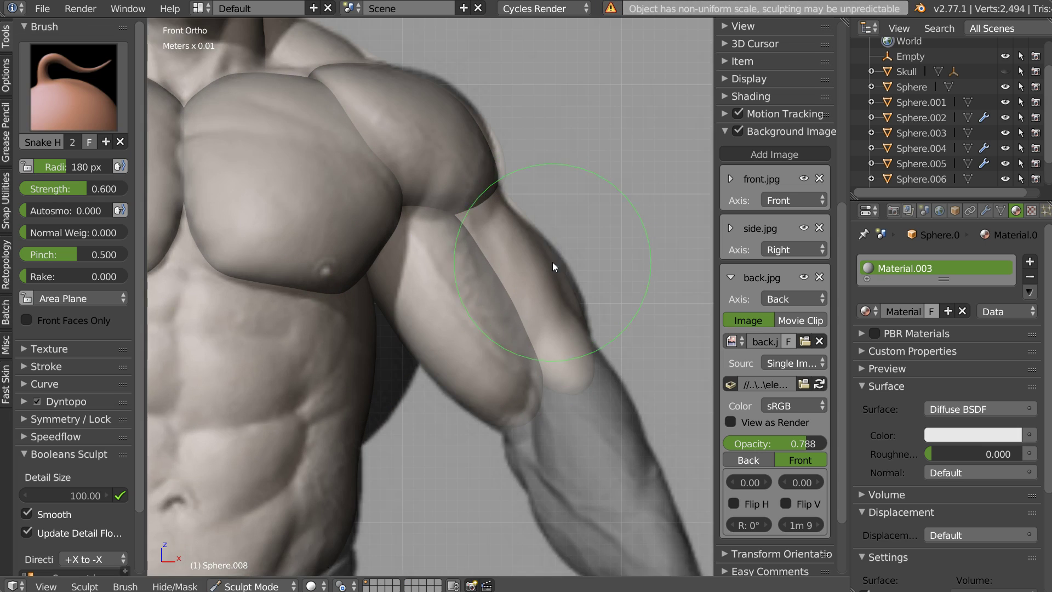
pyautogui.keyDown('shift'); pyautogui.moveTo(552, 263); pyautogui.dragTo(525, 242, button='middle'); pyautogui.keyUp('shift')
pyautogui.moveTo(522, 359)
pyautogui.mouseDown()
pyautogui.moveTo(534, 335)
pyautogui.moveTo(524, 348)
pyautogui.mouseUp()
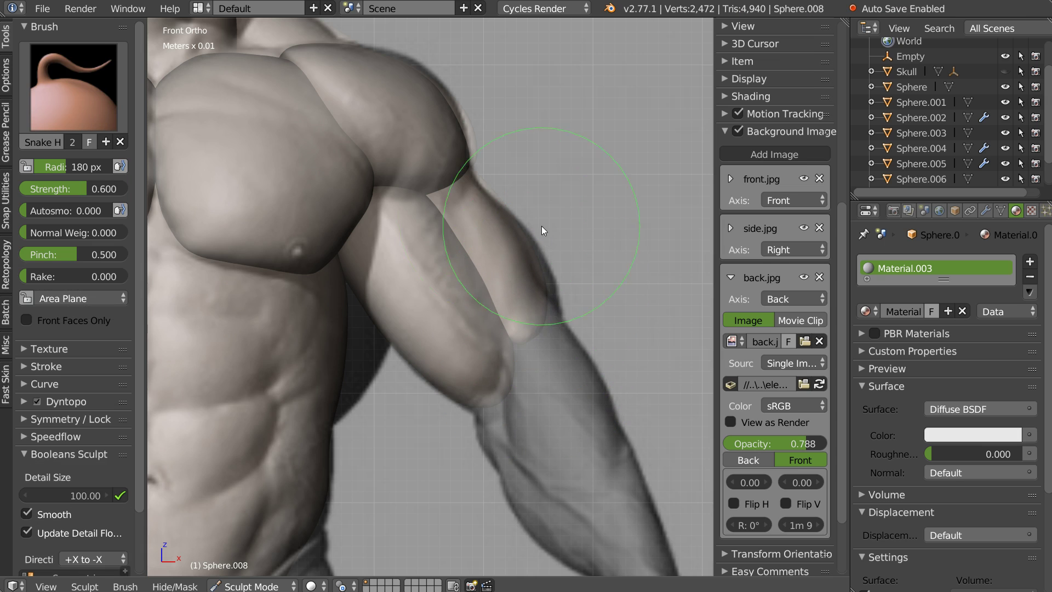
# - Smooth where the lobe meets the deltoid and pull its lower end at the elbow
pyautogui.press('s')
pyautogui.moveTo(441, 202); pyautogui.dragTo(425, 203)
pyautogui.press('k')
pyautogui.moveTo(541, 332); pyautogui.dragTo(523, 330)
# - Reshape the crease between the two lobes and the lobe's tip
pyautogui.moveTo(581, 292)
pyautogui.mouseDown(button='middle')
pyautogui.moveTo(504, 275)
pyautogui.moveTo(453, 242)
pyautogui.moveTo(409, 257)
pyautogui.mouseUp(button='middle')
pyautogui.scroll(2, 455, 212)
pyautogui.moveTo(438, 183); pyautogui.dragTo(409, 157)
pyautogui.moveTo(440, 300)
pyautogui.keyDown('shift'); pyautogui.mouseDown()
pyautogui.moveTo(434, 246)
pyautogui.moveTo(537, 241)
pyautogui.moveTo(533, 328)
pyautogui.moveTo(502, 175)
pyautogui.mouseUp(); pyautogui.keyUp('shift')
pyautogui.moveTo(503, 170); pyautogui.dragTo(541, 208, button='middle')
pyautogui.moveTo(541, 208)
pyautogui.mouseDown()
pyautogui.moveTo(510, 177)
pyautogui.moveTo(548, 205)
pyautogui.moveTo(573, 300)
pyautogui.moveTo(578, 268)
pyautogui.mouseUp()
pyautogui.moveTo(579, 269)
pyautogui.mouseDown(button='middle')
pyautogui.moveTo(508, 213)
pyautogui.moveTo(440, 241)
pyautogui.moveTo(418, 234)
pyautogui.moveTo(550, 239)
pyautogui.moveTo(442, 223)
pyautogui.moveTo(403, 201)
pyautogui.moveTo(473, 224)
pyautogui.moveTo(440, 192)
pyautogui.mouseUp(button='middle')
# - Smooth the lobe surface and return to Object Mode
pyautogui.press('s')
pyautogui.moveTo(437, 195)
pyautogui.mouseDown()
pyautogui.moveTo(478, 176)
pyautogui.moveTo(457, 255)
pyautogui.mouseUp()
pyautogui.press('k')
pyautogui.moveTo(457, 254)
pyautogui.mouseDown(button='middle')
pyautogui.moveTo(626, 273)
pyautogui.moveTo(453, 267)
pyautogui.moveTo(471, 251)
pyautogui.moveTo(450, 216)
pyautogui.moveTo(375, 218)
pyautogui.mouseUp(button='middle')
pyautogui.press('Tab')
pyautogui.moveTo(377, 244)
pyautogui.mouseDown(button='right')
pyautogui.moveTo(362, 253)
pyautogui.moveTo(365, 270)
pyautogui.mouseUp(button='right')
# - Confirm Sphere.007's nudged position against the shoulder in Object Mode
pyautogui.press('Tab')
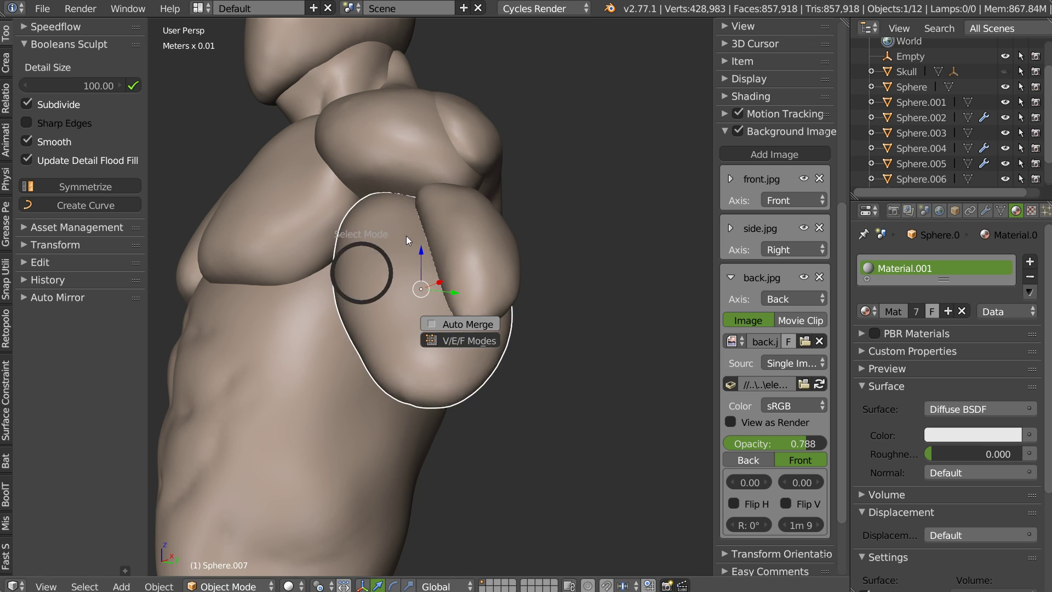
pyautogui.moveTo(349, 214)
pyautogui.mouseDown(button='middle')
pyautogui.moveTo(348, 185)
pyautogui.moveTo(416, 234)
pyautogui.mouseUp(button='middle')
pyautogui.press('Tab')
pyautogui.click(412, 169)
# - Check the Sphere.004 shoulder block in Sculpt Mode, then duplicate the outer arm lobe
pyautogui.rightClick(418, 169)
pyautogui.press('Tab')
pyautogui.press('9')
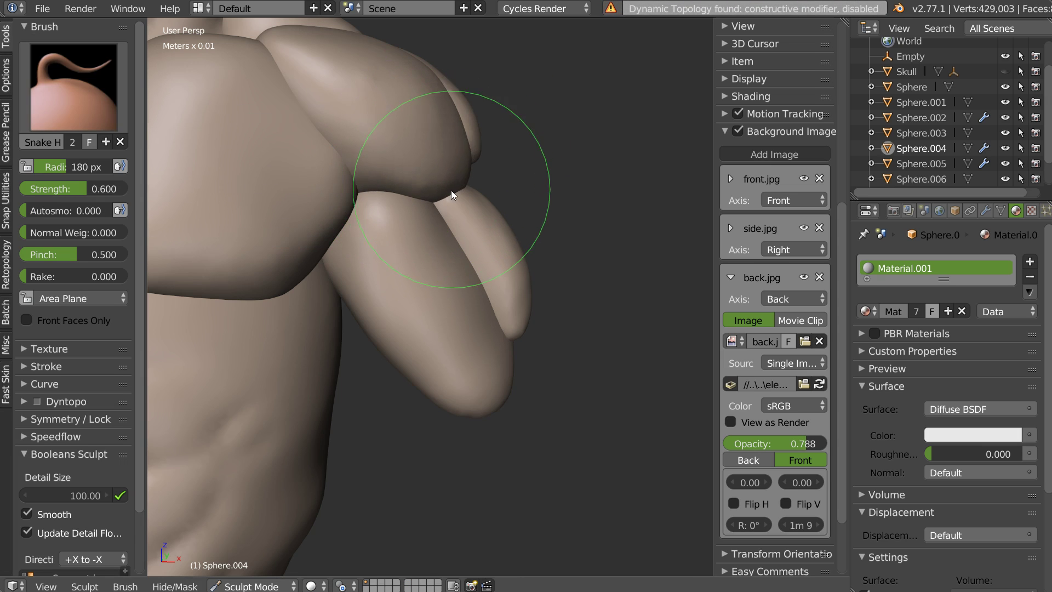
pyautogui.moveTo(438, 189)
pyautogui.mouseDown(button='middle')
pyautogui.moveTo(361, 194)
pyautogui.moveTo(345, 180)
pyautogui.moveTo(481, 217)
pyautogui.moveTo(443, 250)
pyautogui.moveTo(348, 251)
pyautogui.moveTo(475, 211)
pyautogui.moveTo(426, 279)
pyautogui.moveTo(409, 255)
pyautogui.mouseUp(button='middle')
pyautogui.press('Tab')
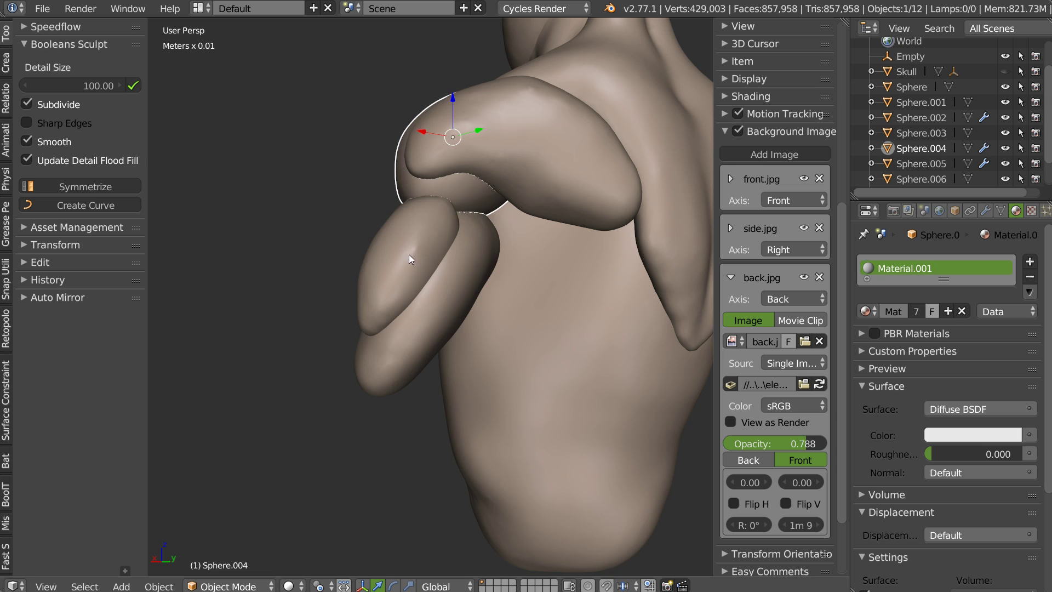
pyautogui.rightClick(409, 254)
pyautogui.hotkey('shift', 'd')
# - Place the copied lobe behind the upper arm and scale it up
pyautogui.click(449, 250)
pyautogui.moveTo(448, 250)
pyautogui.mouseDown(button='middle')
pyautogui.moveTo(427, 270)
pyautogui.moveTo(469, 269)
pyautogui.mouseUp(button='middle')
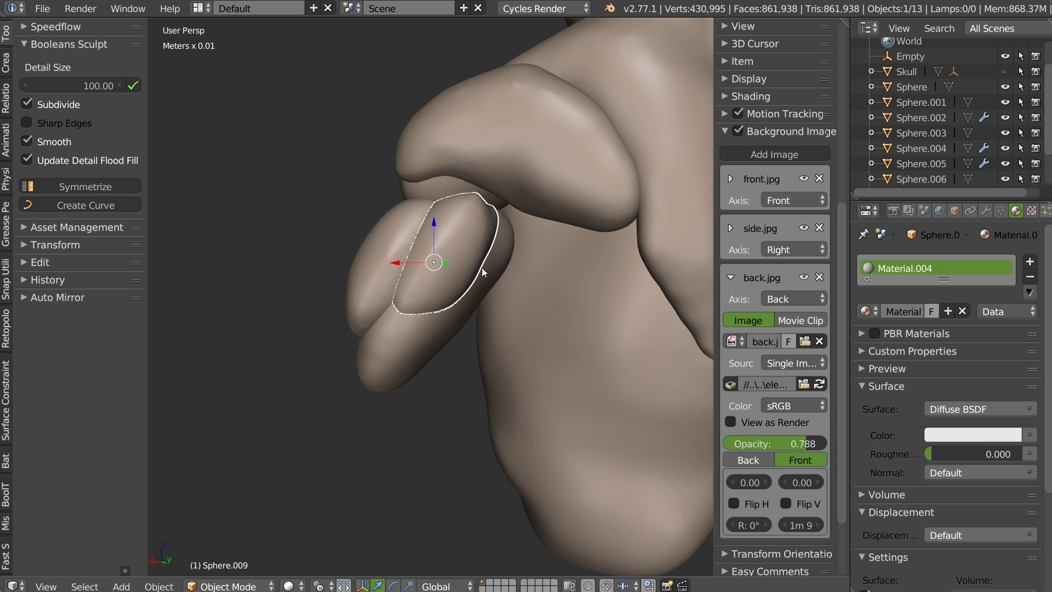
pyautogui.press('s')
pyautogui.click(504, 271)
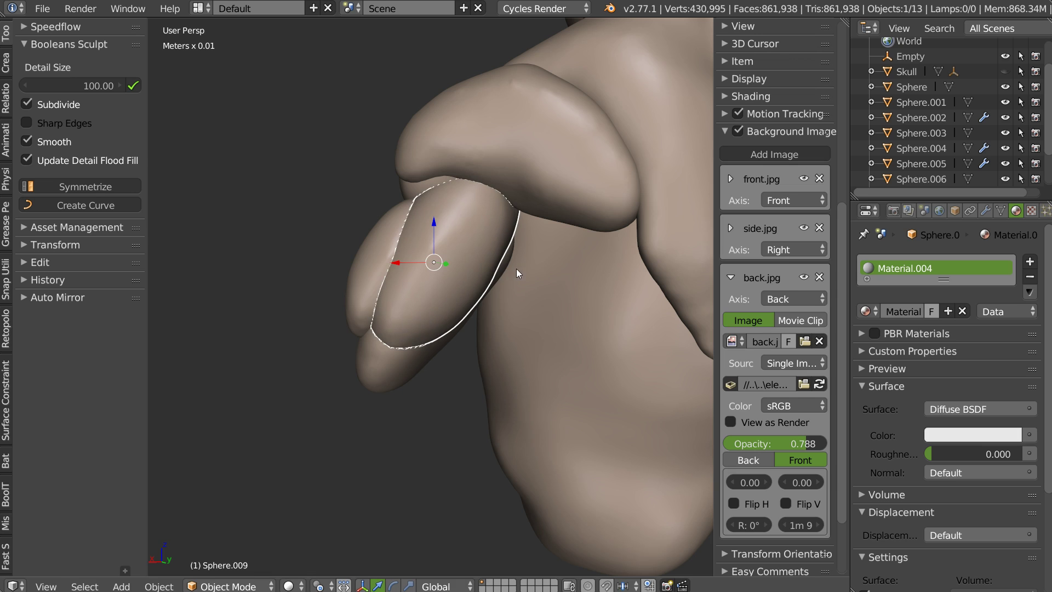
# - In Back Ortho view, move the enlarged lobe onto the reference triceps
pyautogui.press('q')
pyautogui.click(546, 258)
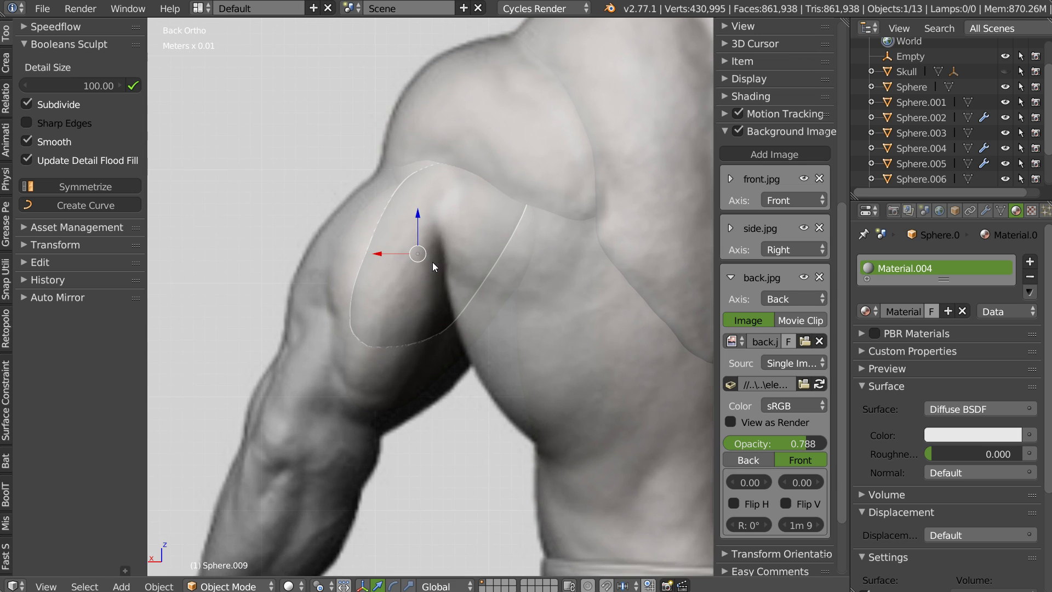
pyautogui.scroll(1, 441, 241)
pyautogui.press('g')
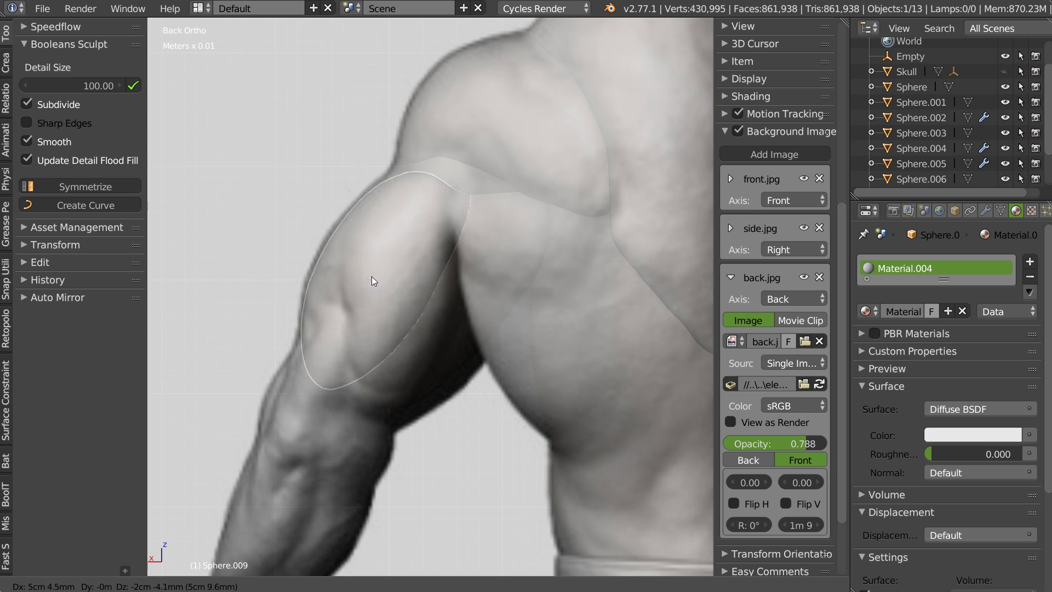
pyautogui.click(376, 270)
pyautogui.keyDown('shift'); pyautogui.moveTo(377, 288); pyautogui.dragTo(388, 279, button='middle'); pyautogui.keyUp('shift')
# - In Sculpt Mode, pull the triceps lobe toward the reference with Snake Hook
pyautogui.press('Tab')
pyautogui.click(396, 326)
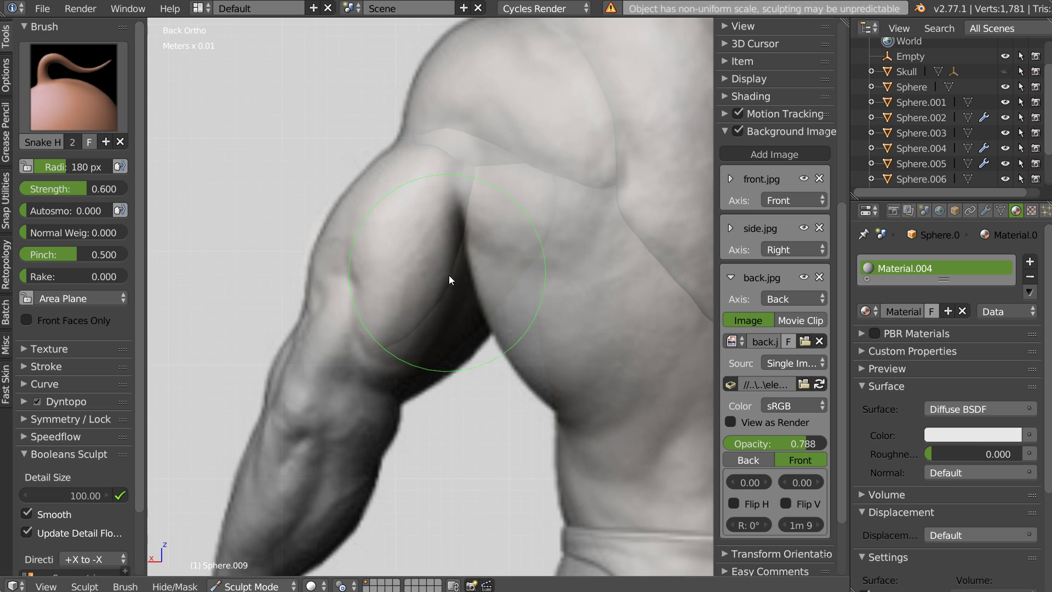
pyautogui.moveTo(421, 348)
pyautogui.mouseDown()
pyautogui.moveTo(376, 365)
pyautogui.moveTo(370, 348)
pyautogui.mouseUp()
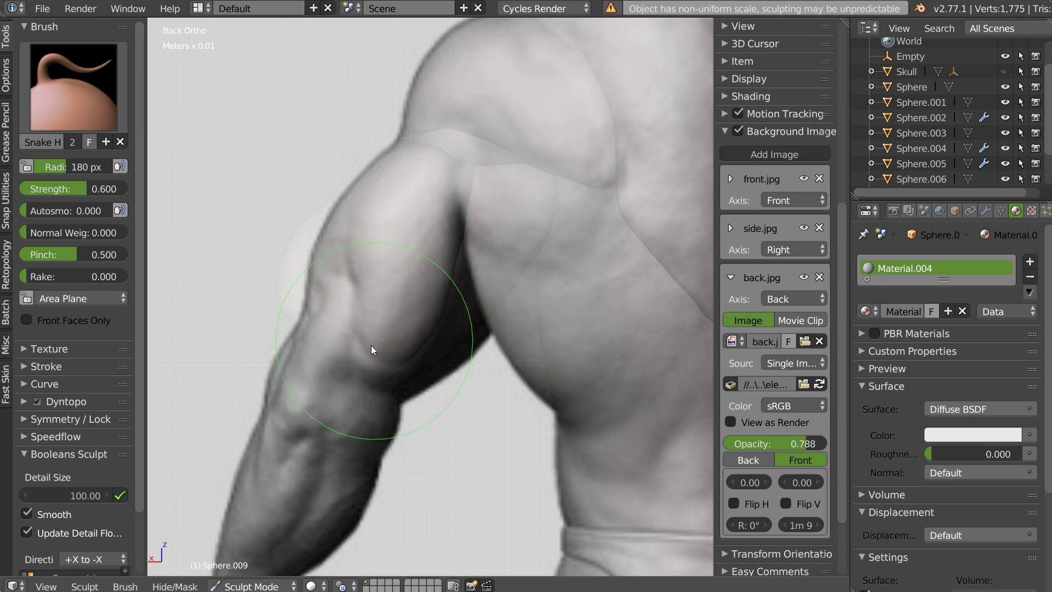
pyautogui.hotkey('ctrl', 'd')
pyautogui.click(258, 374)
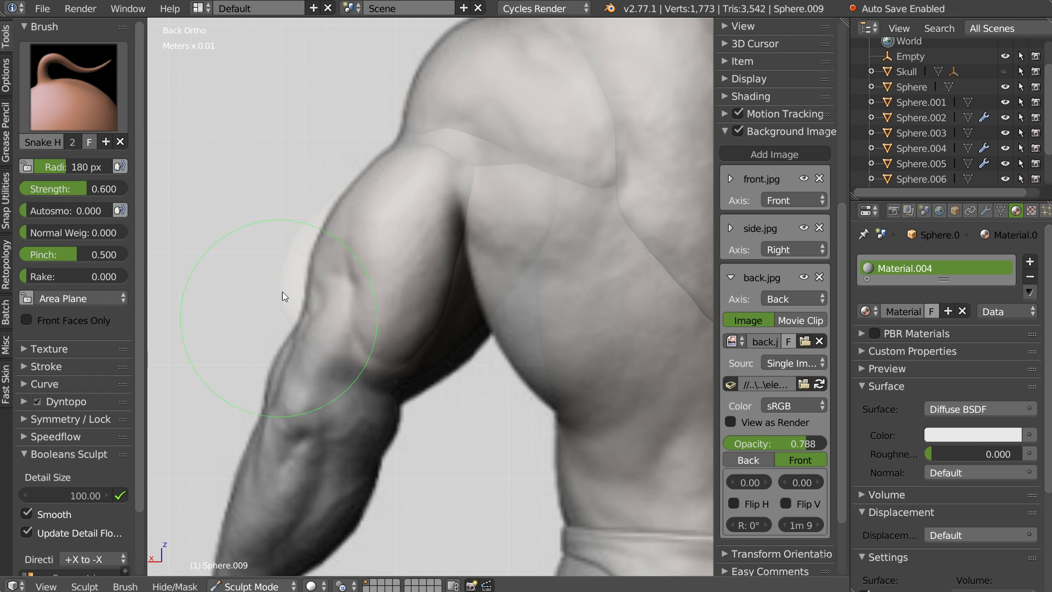
pyautogui.moveTo(307, 284)
pyautogui.mouseDown()
pyautogui.moveTo(313, 241)
pyautogui.moveTo(310, 345)
pyautogui.moveTo(412, 313)
pyautogui.mouseUp()
pyautogui.moveTo(412, 313)
pyautogui.mouseDown(button='middle')
pyautogui.moveTo(399, 287)
pyautogui.moveTo(458, 301)
pyautogui.moveTo(470, 286)
pyautogui.moveTo(381, 270)
pyautogui.mouseUp(button='middle')
# - At 87 px brush size, add a crease to the lobe, then switch to Clay
pyautogui.press('f')
pyautogui.click(380, 266)
pyautogui.moveTo(378, 281)
pyautogui.mouseDown()
pyautogui.moveTo(386, 276)
pyautogui.moveTo(359, 255)
pyautogui.moveTo(338, 275)
pyautogui.moveTo(394, 218)
pyautogui.mouseUp()
pyautogui.press('c')
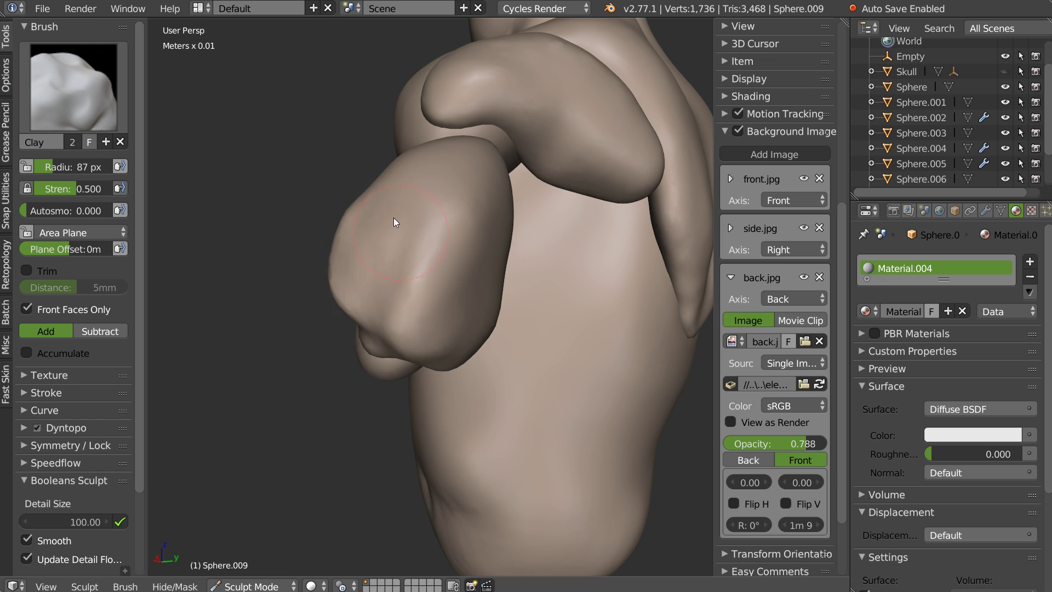
# - Line up the Back Ortho view with the reference and make the photo more opaque
pyautogui.hotkey('shift', 's')
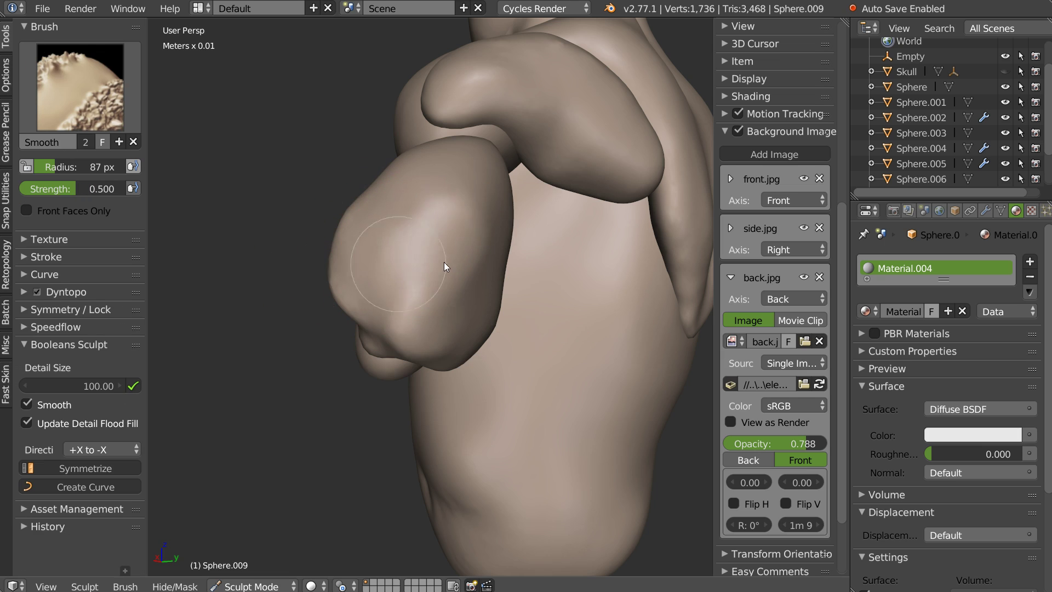
pyautogui.press('c')
pyautogui.moveTo(473, 226)
pyautogui.mouseDown(button='middle')
pyautogui.moveTo(456, 259)
pyautogui.moveTo(461, 192)
pyautogui.mouseUp(button='middle')
pyautogui.press('KP_5')
pyautogui.press('ctrl+KP_1')
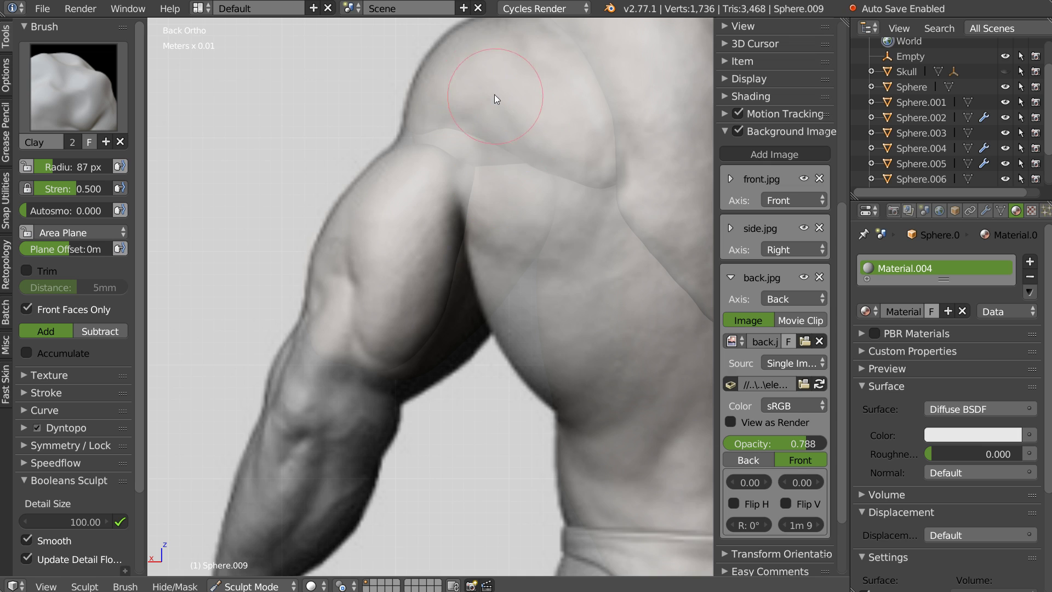
pyautogui.moveTo(800, 443)
pyautogui.mouseDown()
pyautogui.moveTo(829, 447)
pyautogui.moveTo(811, 445)
pyautogui.mouseUp()
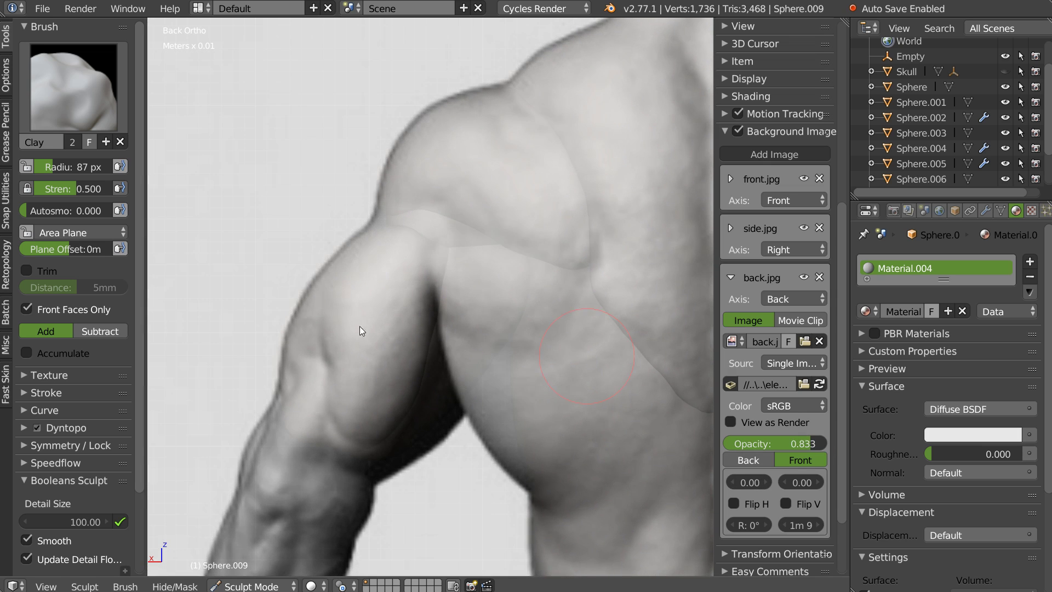
# - With Snake Hook at 166 px, pull the shoulder and arm block into shape
pyautogui.press('w')
pyautogui.click(325, 210)
pyautogui.press('f')
pyautogui.click(413, 233)
pyautogui.moveTo(424, 207)
pyautogui.mouseDown()
pyautogui.moveTo(408, 215)
pyautogui.moveTo(435, 211)
pyautogui.moveTo(435, 259)
pyautogui.mouseUp()
pyautogui.moveTo(422, 248)
pyautogui.mouseDown(button='middle')
pyautogui.moveTo(500, 291)
pyautogui.moveTo(507, 277)
pyautogui.mouseUp(button='middle')
pyautogui.moveTo(507, 277)
pyautogui.mouseDown()
pyautogui.moveTo(505, 320)
pyautogui.moveTo(467, 311)
pyautogui.mouseUp()
pyautogui.moveTo(468, 312)
pyautogui.mouseDown(button='middle')
pyautogui.moveTo(485, 230)
pyautogui.moveTo(475, 241)
pyautogui.mouseUp(button='middle')
pyautogui.moveTo(474, 241)
pyautogui.mouseDown()
pyautogui.moveTo(464, 288)
pyautogui.moveTo(474, 349)
pyautogui.moveTo(489, 341)
pyautogui.moveTo(475, 345)
pyautogui.moveTo(467, 301)
pyautogui.moveTo(509, 242)
pyautogui.moveTo(493, 333)
pyautogui.moveTo(500, 342)
pyautogui.mouseUp()
# - Alternate Smooth and Snake Hook on the lobe surface, pulling the block near its tip
pyautogui.press('s')
pyautogui.press('k')
pyautogui.moveTo(534, 294)
pyautogui.mouseDown(button='middle')
pyautogui.moveTo(416, 329)
pyautogui.moveTo(371, 277)
pyautogui.mouseUp(button='middle')
pyautogui.press('s')
pyautogui.moveTo(369, 277)
pyautogui.mouseDown()
pyautogui.moveTo(413, 291)
pyautogui.moveTo(437, 276)
pyautogui.mouseUp()
pyautogui.press('k')
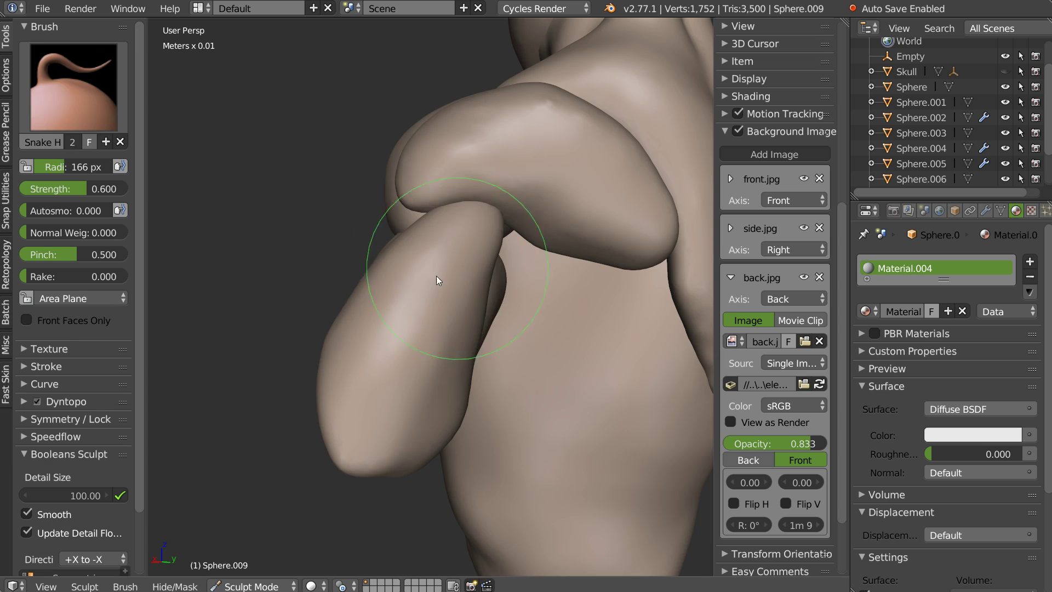
pyautogui.moveTo(436, 275); pyautogui.dragTo(405, 228, button='middle')
pyautogui.moveTo(405, 228); pyautogui.dragTo(480, 220)
pyautogui.moveTo(480, 219)
pyautogui.mouseDown(button='middle')
pyautogui.moveTo(450, 276)
pyautogui.moveTo(452, 210)
pyautogui.moveTo(494, 205)
pyautogui.mouseUp(button='middle')
pyautogui.moveTo(495, 205)
pyautogui.mouseDown()
pyautogui.moveTo(509, 188)
pyautogui.moveTo(456, 263)
pyautogui.mouseUp()
# - Pull the arm mesh outward and reshape the crease between the arm lobes
pyautogui.moveTo(403, 322); pyautogui.dragTo(463, 243, button='middle')
pyautogui.moveTo(462, 243); pyautogui.dragTo(504, 271)
pyautogui.moveTo(504, 272)
pyautogui.mouseDown(button='middle')
pyautogui.moveTo(522, 255)
pyautogui.moveTo(465, 293)
pyautogui.mouseUp(button='middle')
pyautogui.moveTo(466, 294)
pyautogui.mouseDown()
pyautogui.moveTo(464, 325)
pyautogui.moveTo(482, 327)
pyautogui.moveTo(480, 340)
pyautogui.mouseUp()
pyautogui.moveTo(481, 339)
pyautogui.mouseDown(button='middle')
pyautogui.moveTo(474, 321)
pyautogui.moveTo(443, 309)
pyautogui.moveTo(482, 279)
pyautogui.moveTo(475, 243)
pyautogui.moveTo(310, 348)
pyautogui.mouseUp(button='middle')
# - Smooth the tip of the arm lobe and the crease on the arm
pyautogui.press('s')
pyautogui.press('k')
pyautogui.press('s')
pyautogui.moveTo(310, 348); pyautogui.dragTo(311, 363)
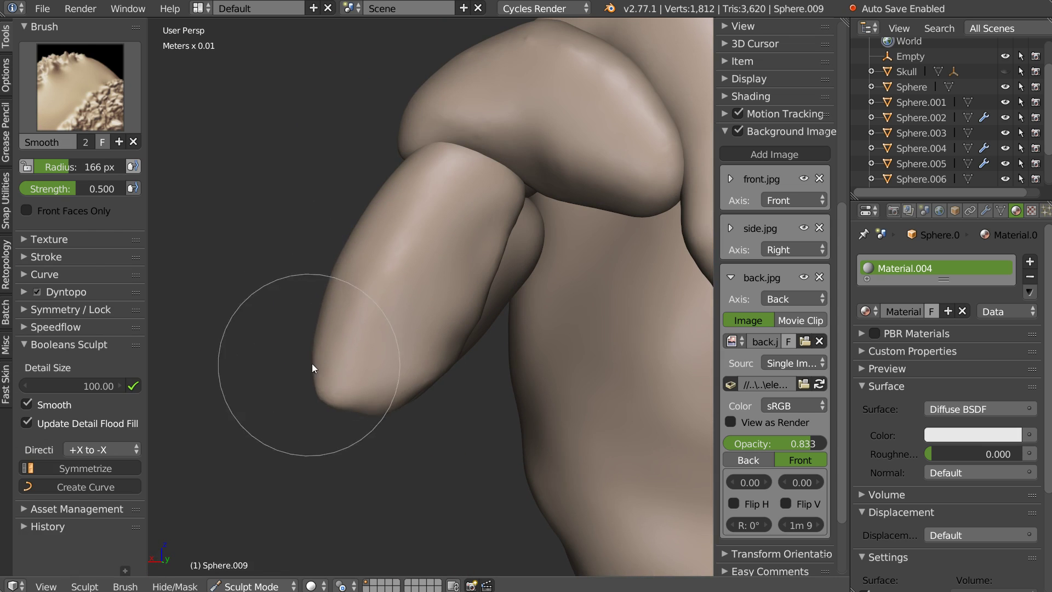
pyautogui.press('k')
pyautogui.moveTo(311, 364); pyautogui.dragTo(367, 305, button='middle')
pyautogui.press('s')
pyautogui.moveTo(485, 291); pyautogui.dragTo(438, 344)
# - Refine the arm lobe with final Snake Hook pulls, then return to Object Mode
pyautogui.press('k')
pyautogui.moveTo(488, 225); pyautogui.dragTo(524, 201)
pyautogui.moveTo(524, 199); pyautogui.dragTo(513, 193, button='middle')
pyautogui.moveTo(514, 193); pyautogui.dragTo(528, 220)
pyautogui.moveTo(529, 221); pyautogui.dragTo(520, 184, button='middle')
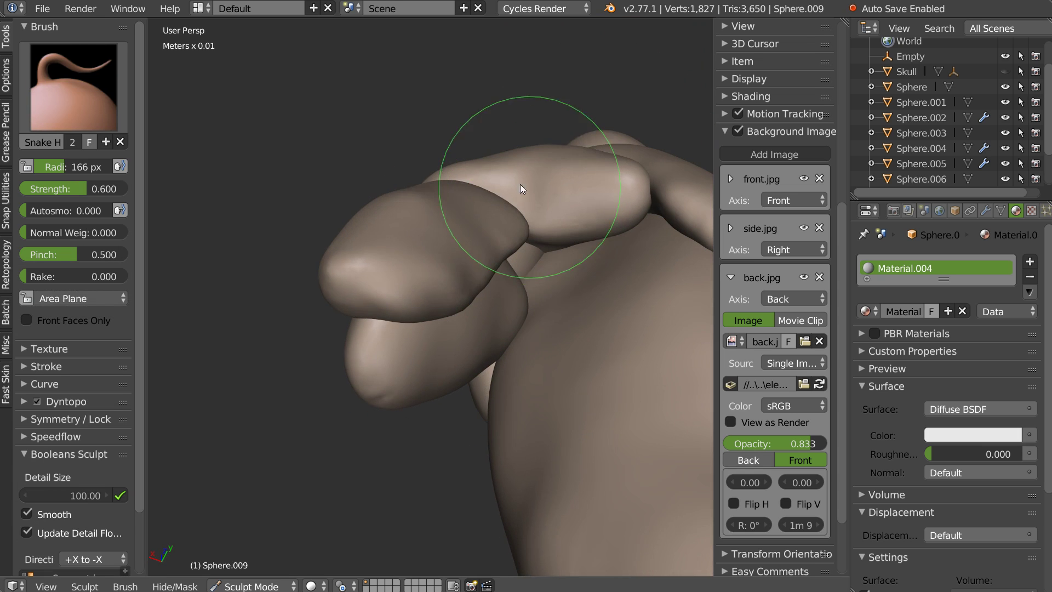
pyautogui.moveTo(505, 196)
pyautogui.mouseDown()
pyautogui.moveTo(495, 220)
pyautogui.moveTo(457, 238)
pyautogui.moveTo(515, 226)
pyautogui.mouseUp()
pyautogui.moveTo(515, 227)
pyautogui.mouseDown(button='middle')
pyautogui.moveTo(487, 228)
pyautogui.moveTo(583, 298)
pyautogui.moveTo(456, 289)
pyautogui.mouseUp(button='middle')
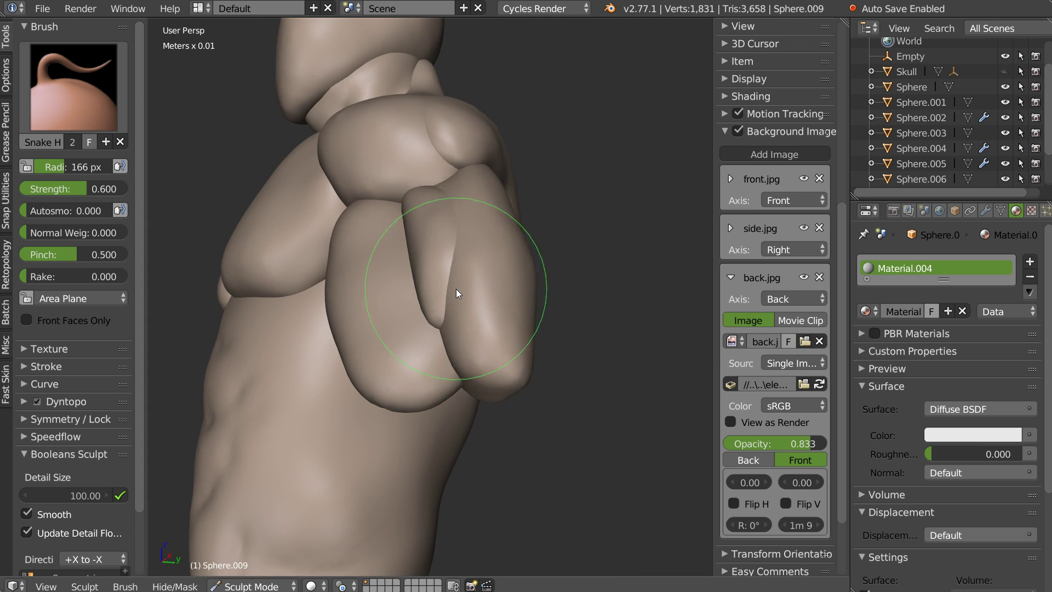
pyautogui.press('Tab')
pyautogui.moveTo(472, 249); pyautogui.dragTo(434, 209, button='middle')
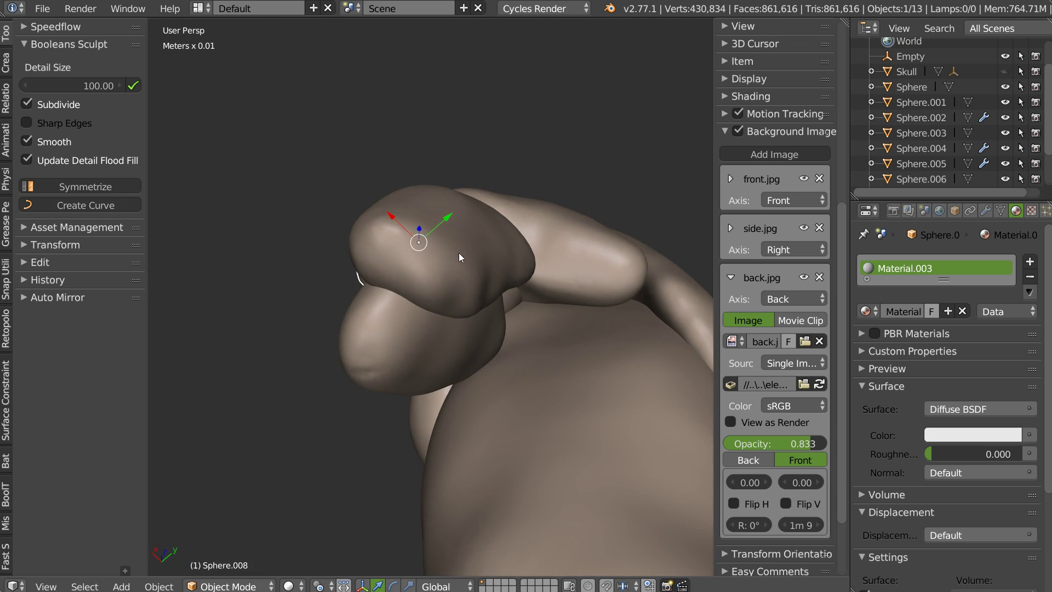
# - Duplicate the arm muscle block and place the copy beside the upper arm
pyautogui.hotkey('shift', 'd')
pyautogui.click(529, 316)
pyautogui.moveTo(529, 316)
pyautogui.mouseDown(button='middle')
pyautogui.moveTo(455, 377)
pyautogui.moveTo(521, 299)
pyautogui.moveTo(601, 261)
pyautogui.moveTo(570, 255)
pyautogui.moveTo(586, 233)
pyautogui.moveTo(483, 290)
pyautogui.moveTo(495, 262)
pyautogui.moveTo(481, 269)
pyautogui.moveTo(478, 301)
pyautogui.mouseUp(button='middle')
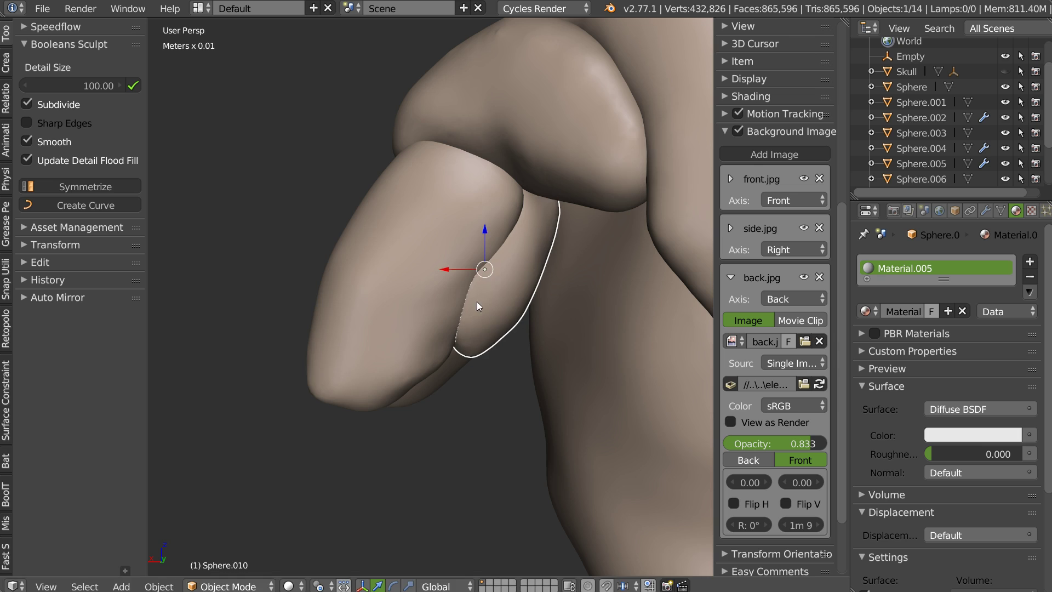
# - In Sculpt Mode, pull the new block's lower lobe into shape with Snake Hook
pyautogui.hotkey('ctrl', 'Tab')
pyautogui.moveTo(505, 282)
pyautogui.mouseDown()
pyautogui.moveTo(455, 357)
pyautogui.moveTo(409, 394)
pyautogui.mouseUp()
pyautogui.moveTo(409, 394)
pyautogui.mouseDown(button='middle')
pyautogui.moveTo(461, 277)
pyautogui.moveTo(440, 325)
pyautogui.mouseUp(button='middle')
pyautogui.moveTo(440, 325)
pyautogui.mouseDown()
pyautogui.moveTo(459, 294)
pyautogui.moveTo(455, 352)
pyautogui.mouseUp()
pyautogui.moveTo(455, 352)
pyautogui.mouseDown(button='middle')
pyautogui.moveTo(424, 322)
pyautogui.moveTo(480, 307)
pyautogui.mouseUp(button='middle')
pyautogui.moveTo(480, 307); pyautogui.dragTo(534, 214)
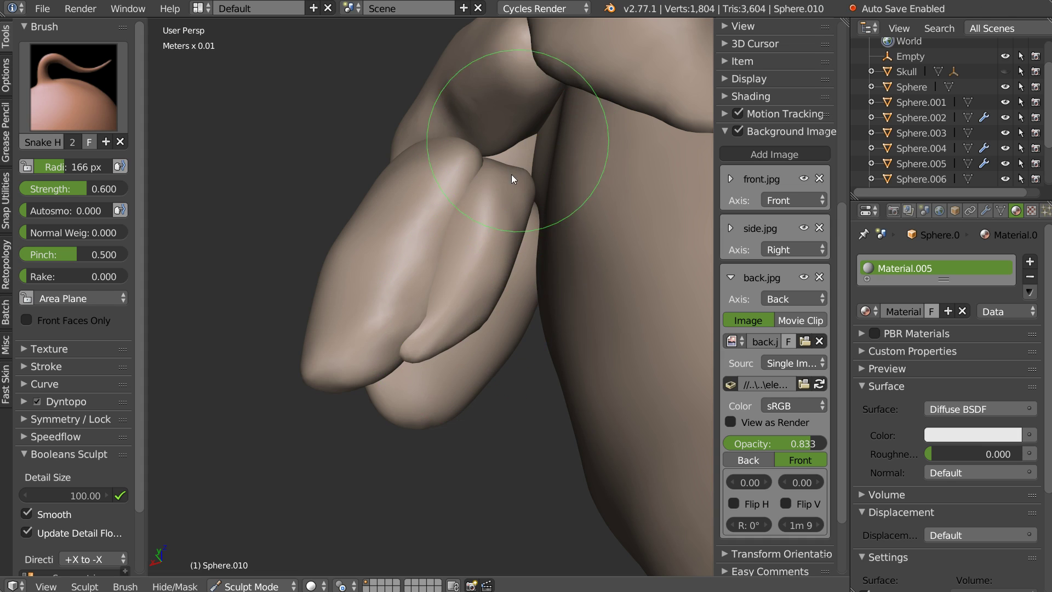
pyautogui.moveTo(512, 175); pyautogui.dragTo(512, 165, button='middle')
pyautogui.moveTo(512, 165)
pyautogui.mouseDown()
pyautogui.moveTo(530, 160)
pyautogui.moveTo(540, 130)
pyautogui.mouseUp()
# - Stretch the new lobe and pull its tip outward beside the triceps
pyautogui.moveTo(541, 129)
pyautogui.mouseDown(button='middle')
pyautogui.moveTo(579, 184)
pyautogui.moveTo(562, 245)
pyautogui.moveTo(503, 200)
pyautogui.moveTo(563, 164)
pyautogui.mouseUp(button='middle')
pyautogui.moveTo(563, 164); pyautogui.dragTo(510, 225)
pyautogui.moveTo(510, 225)
pyautogui.mouseDown(button='middle')
pyautogui.moveTo(540, 216)
pyautogui.moveTo(537, 189)
pyautogui.moveTo(529, 249)
pyautogui.mouseUp(button='middle')
pyautogui.moveTo(529, 248)
pyautogui.mouseDown()
pyautogui.moveTo(520, 272)
pyautogui.moveTo(531, 279)
pyautogui.mouseUp()
pyautogui.moveTo(530, 280)
pyautogui.mouseDown(button='middle')
pyautogui.moveTo(433, 282)
pyautogui.moveTo(453, 302)
pyautogui.moveTo(430, 324)
pyautogui.mouseUp(button='middle')
pyautogui.moveTo(430, 325)
pyautogui.mouseDown()
pyautogui.moveTo(449, 355)
pyautogui.moveTo(413, 360)
pyautogui.moveTo(370, 412)
pyautogui.moveTo(387, 412)
pyautogui.moveTo(442, 336)
pyautogui.mouseUp()
pyautogui.scroll(-5, 548, 323)
pyautogui.moveTo(654, 310); pyautogui.dragTo(596, 199, button='middle')
# - Select the arm block Sphere.008 and go back into Sculpt Mode
pyautogui.scroll(-3, 546, 284)
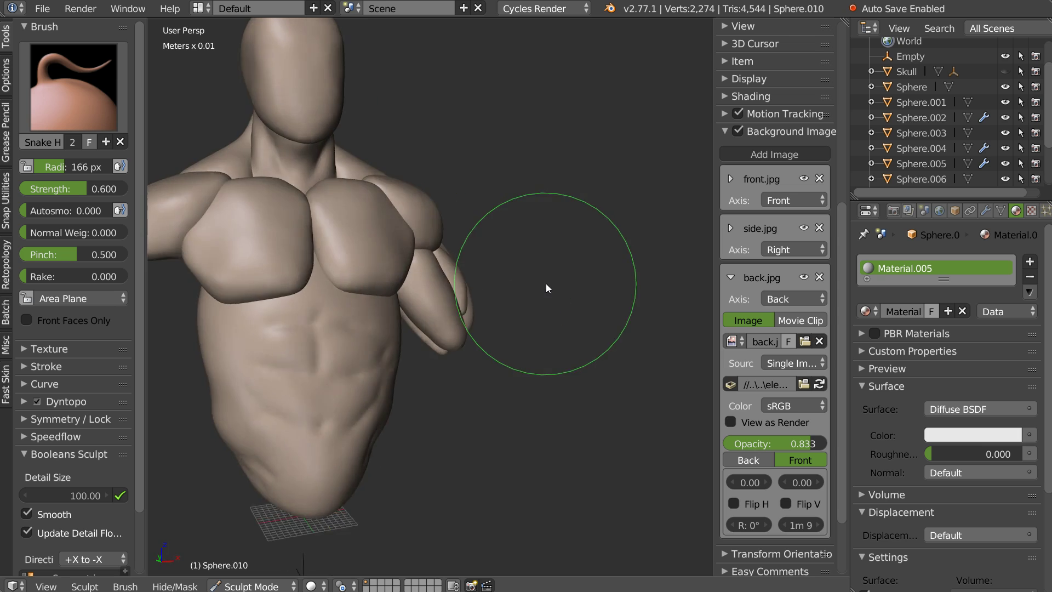
pyautogui.moveTo(547, 284); pyautogui.dragTo(519, 278, button='middle')
pyautogui.scroll(5, 518, 278)
pyautogui.scroll(2, 543, 241)
pyautogui.press('Tab')
pyautogui.click(480, 256)
pyautogui.press('Tab')
pyautogui.click(559, 227)
# - Inspect the torso, then select the rear arm block Sphere.009 for sculpting
pyautogui.scroll(2, 487, 243)
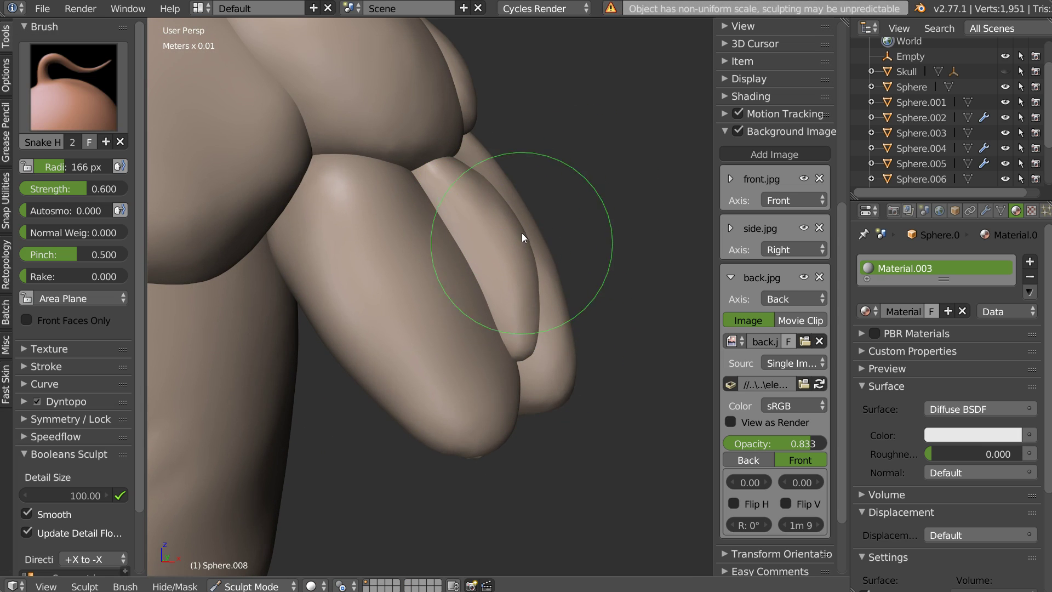
pyautogui.scroll(-5, 531, 261)
pyautogui.moveTo(376, 355)
pyautogui.mouseDown(button='middle')
pyautogui.moveTo(562, 250)
pyautogui.moveTo(526, 250)
pyautogui.mouseUp(button='middle')
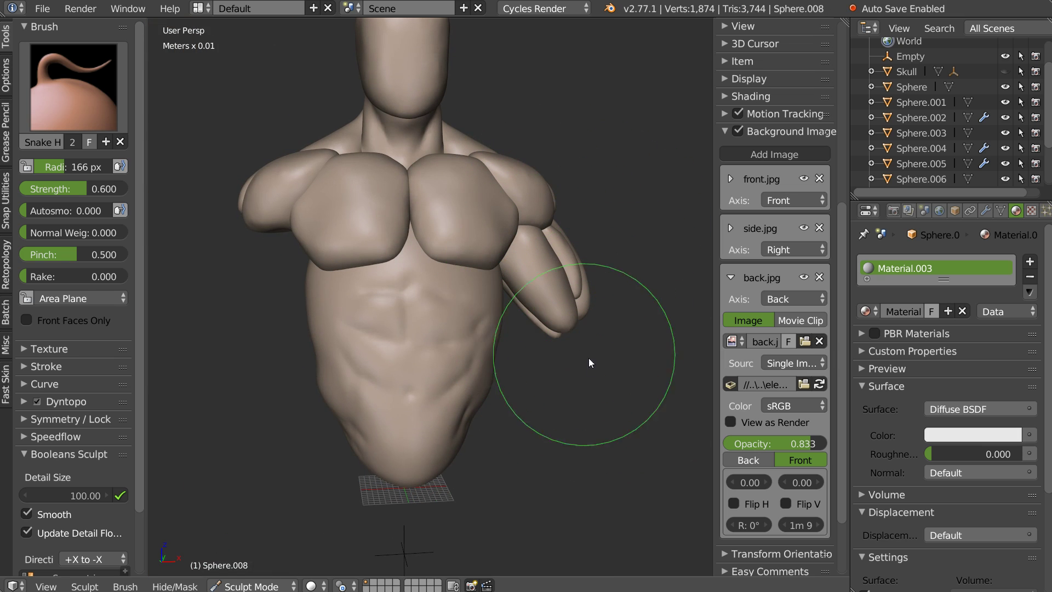
pyautogui.moveTo(486, 295)
pyautogui.mouseDown(button='middle')
pyautogui.moveTo(429, 287)
pyautogui.moveTo(467, 342)
pyautogui.moveTo(454, 245)
pyautogui.mouseUp(button='middle')
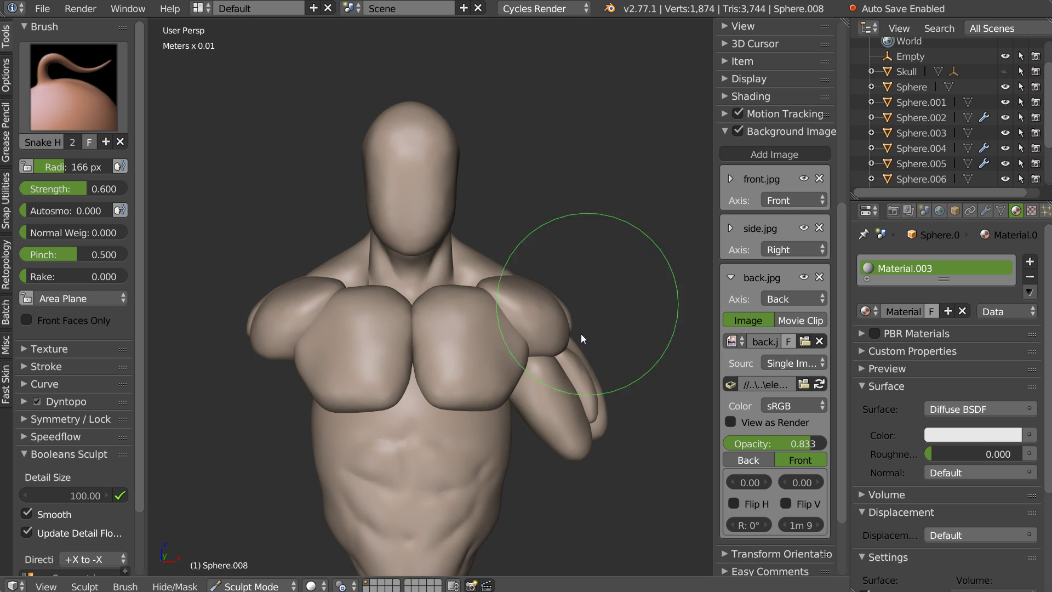
pyautogui.moveTo(627, 491)
pyautogui.mouseDown(button='middle')
pyautogui.moveTo(534, 273)
pyautogui.moveTo(344, 289)
pyautogui.moveTo(409, 285)
pyautogui.moveTo(407, 231)
pyautogui.moveTo(484, 221)
pyautogui.moveTo(423, 285)
pyautogui.mouseUp(button='middle')
pyautogui.scroll(3, 409, 284)
pyautogui.scroll(-2, 485, 221)
pyautogui.press('Tab')
pyautogui.rightClick(437, 258)
pyautogui.press('Tab')
pyautogui.click(509, 227)
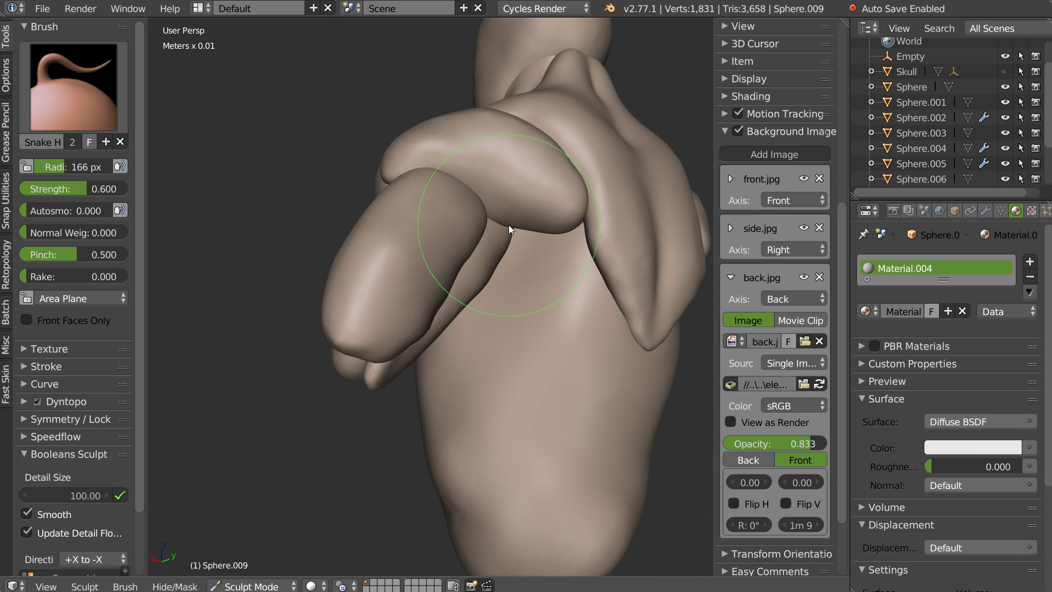
# - Pull Sphere.009 with Snake Hook to match the back reference, stretching it toward the elbow
pyautogui.moveTo(451, 260); pyautogui.dragTo(481, 229)
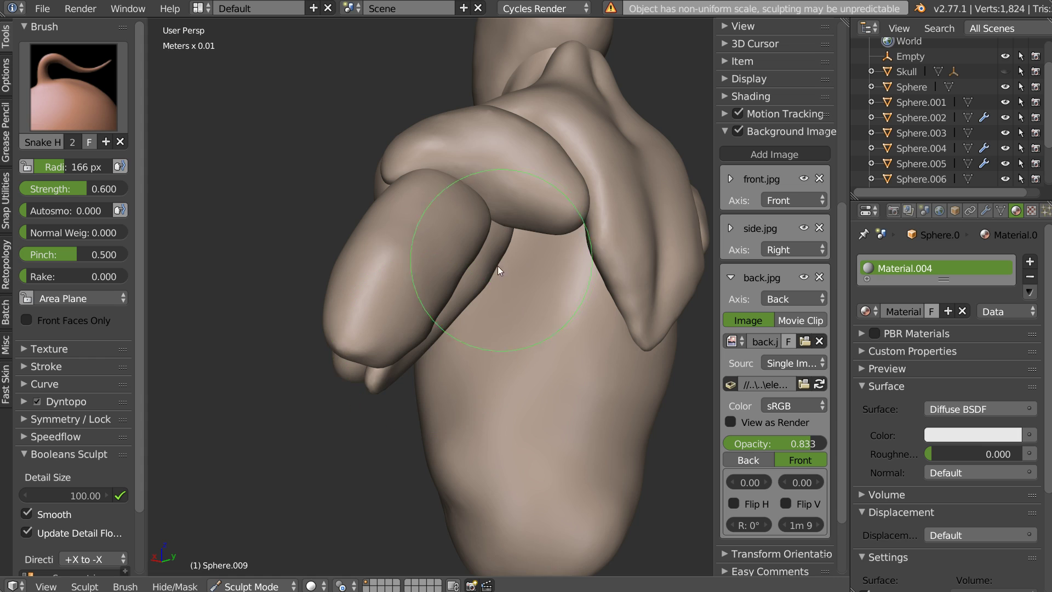
pyautogui.press('ctrl+KP_1')
pyautogui.scroll(2, 459, 271)
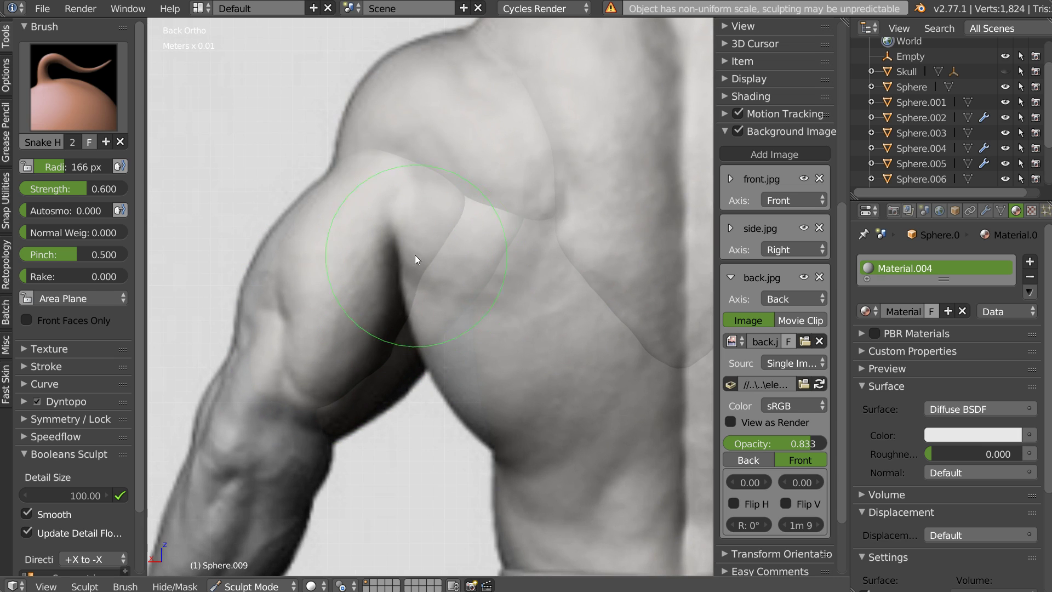
pyautogui.moveTo(414, 245)
pyautogui.mouseDown()
pyautogui.moveTo(392, 292)
pyautogui.moveTo(304, 401)
pyautogui.moveTo(276, 390)
pyautogui.moveTo(254, 364)
pyautogui.moveTo(210, 446)
pyautogui.moveTo(278, 404)
pyautogui.moveTo(228, 432)
pyautogui.mouseUp()
pyautogui.scroll(-3, 292, 369)
pyautogui.moveTo(292, 369); pyautogui.dragTo(419, 339, button='middle')
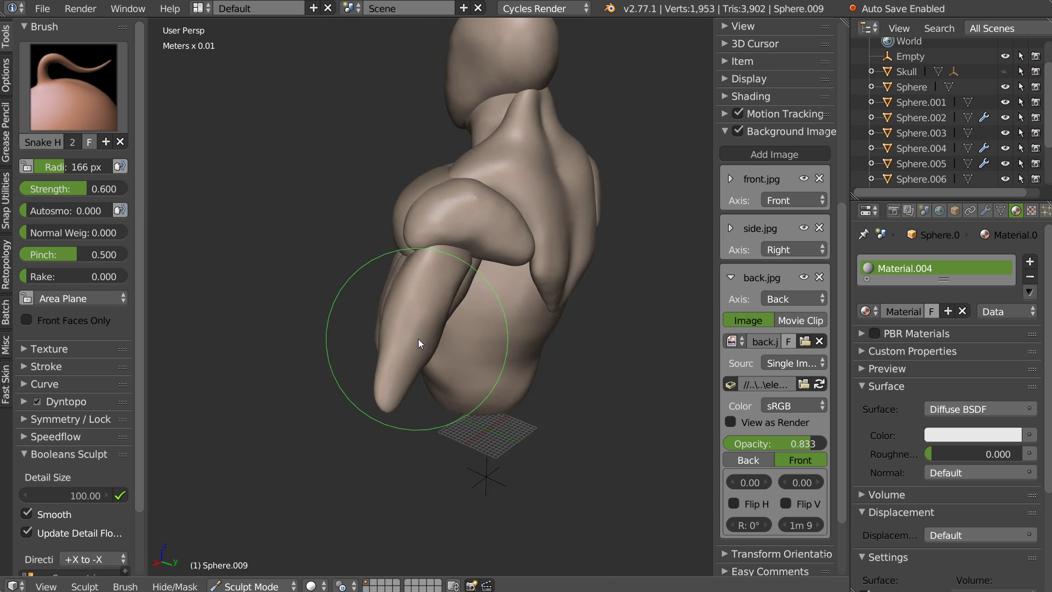
pyautogui.scroll(3, 396, 292)
pyautogui.moveTo(395, 292); pyautogui.dragTo(422, 284, button='middle')
pyautogui.moveTo(422, 284); pyautogui.dragTo(413, 291)
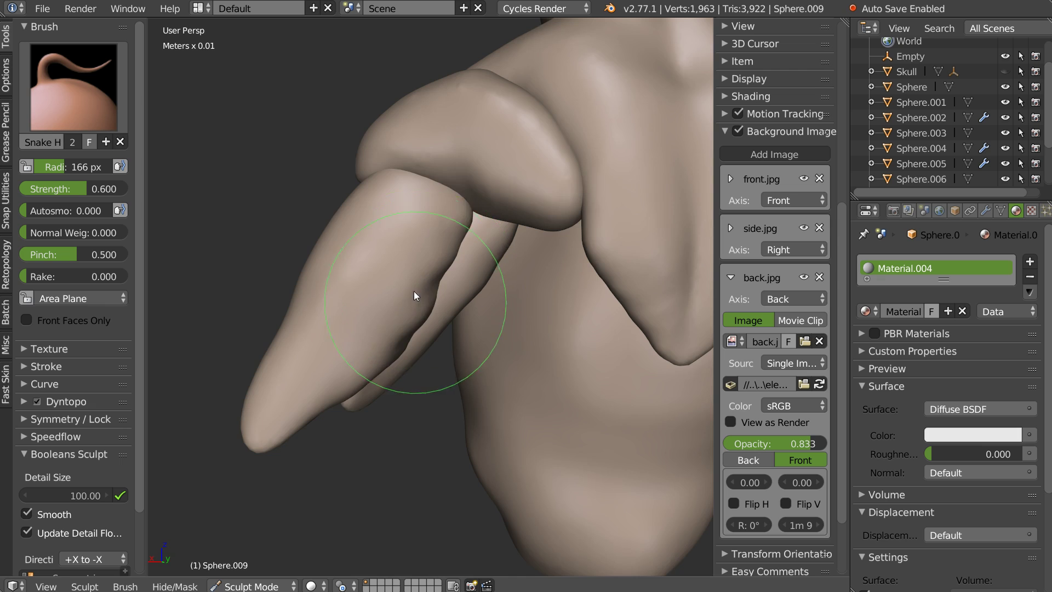
pyautogui.moveTo(414, 292); pyautogui.dragTo(398, 310, button='middle')
# - Smooth the stretched arm block
pyautogui.press('s')
pyautogui.moveTo(399, 311); pyautogui.dragTo(418, 292)
pyautogui.press('k')
pyautogui.moveTo(376, 263)
pyautogui.mouseDown(button='middle')
pyautogui.moveTo(343, 337)
pyautogui.moveTo(395, 293)
pyautogui.moveTo(441, 222)
pyautogui.mouseUp(button='middle')
# - Carve crease lines along the arm with the Crease brush at 73 px
pyautogui.hotkey('shift', 'c')
pyautogui.press('f')
pyautogui.click(317, 316)
pyautogui.moveTo(343, 275); pyautogui.dragTo(405, 237)
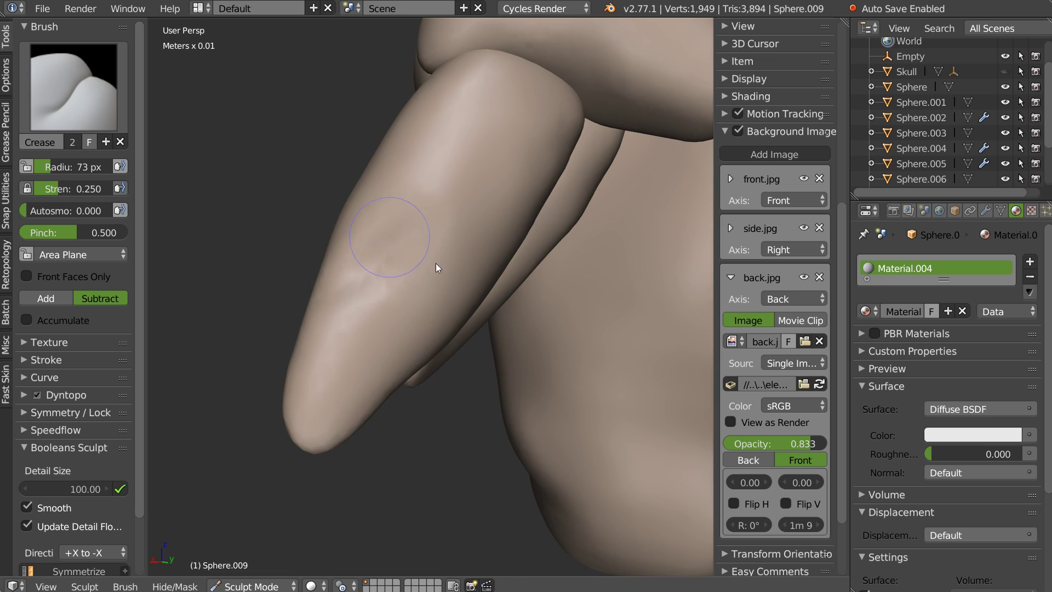
pyautogui.moveTo(436, 263); pyautogui.dragTo(419, 303, button='middle')
pyautogui.press('ctrl+KP_1')
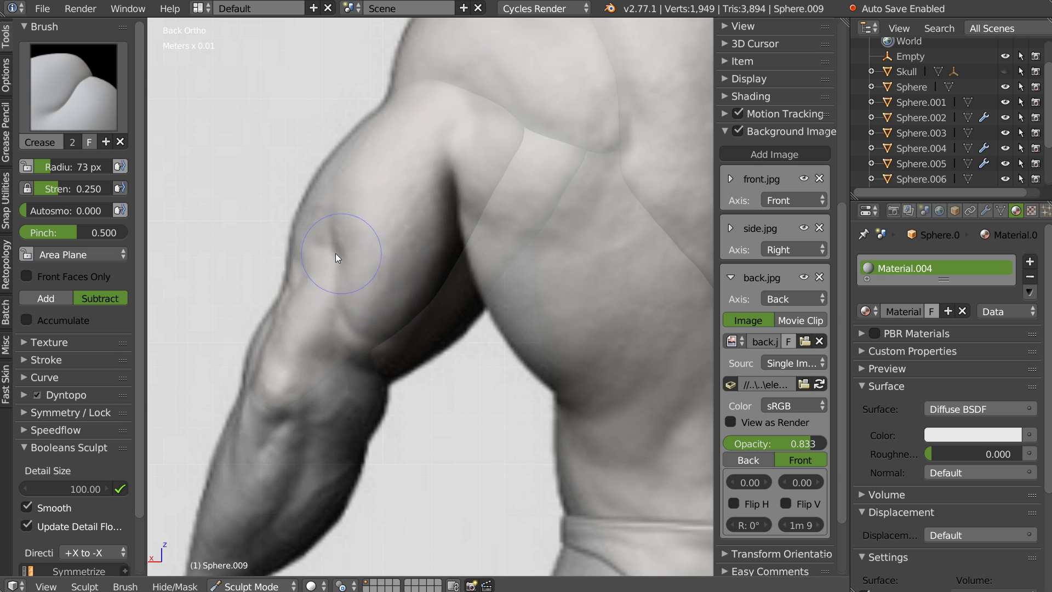
pyautogui.moveTo(364, 338); pyautogui.dragTo(344, 324)
pyautogui.moveTo(325, 259)
pyautogui.mouseDown(button='middle')
pyautogui.moveTo(386, 282)
pyautogui.moveTo(370, 290)
pyautogui.moveTo(415, 277)
pyautogui.moveTo(372, 205)
pyautogui.mouseUp(button='middle')
pyautogui.moveTo(381, 270)
pyautogui.mouseDown(button='middle')
pyautogui.moveTo(472, 261)
pyautogui.moveTo(570, 274)
pyautogui.moveTo(554, 225)
pyautogui.moveTo(446, 252)
pyautogui.moveTo(409, 229)
pyautogui.moveTo(634, 258)
pyautogui.moveTo(487, 290)
pyautogui.moveTo(360, 282)
pyautogui.moveTo(539, 293)
pyautogui.mouseUp(button='middle')
# - Switch to the Clay brush with a 109 px radius
pyautogui.press('c')
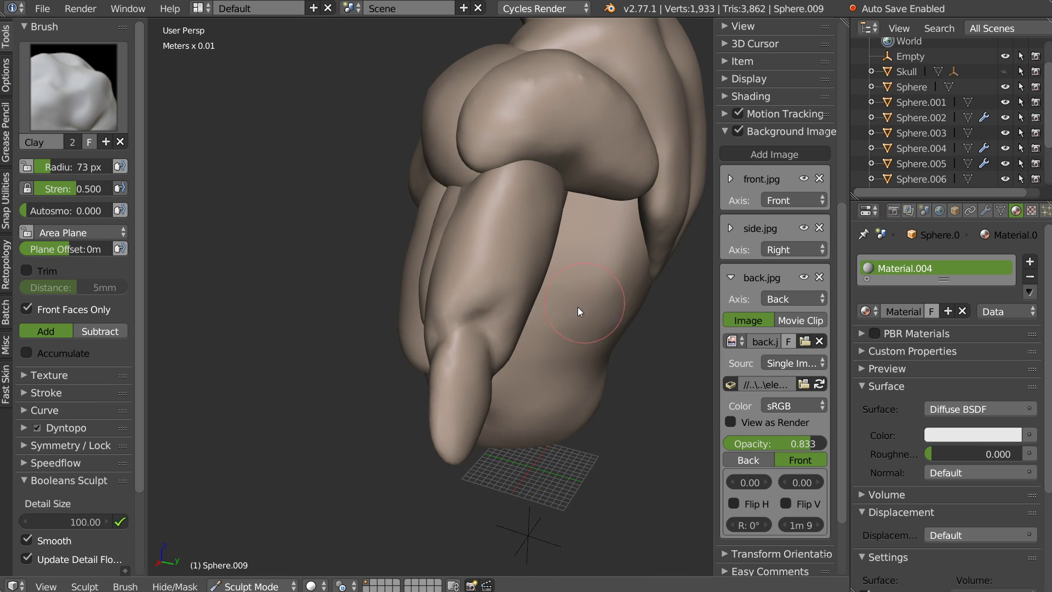
pyautogui.scroll(3, 578, 307)
pyautogui.press('f')
pyautogui.click(475, 258)
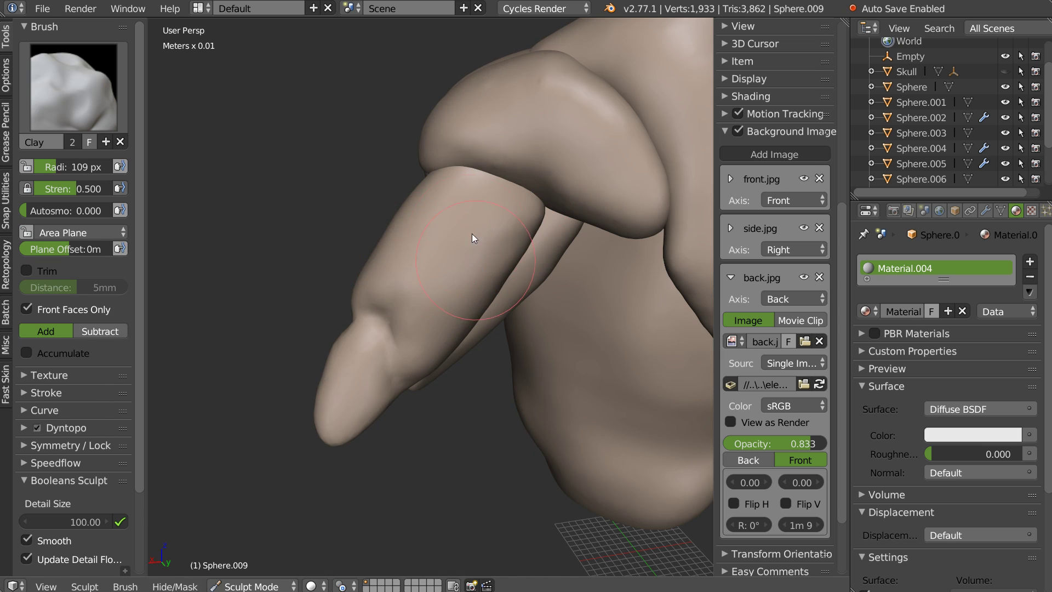
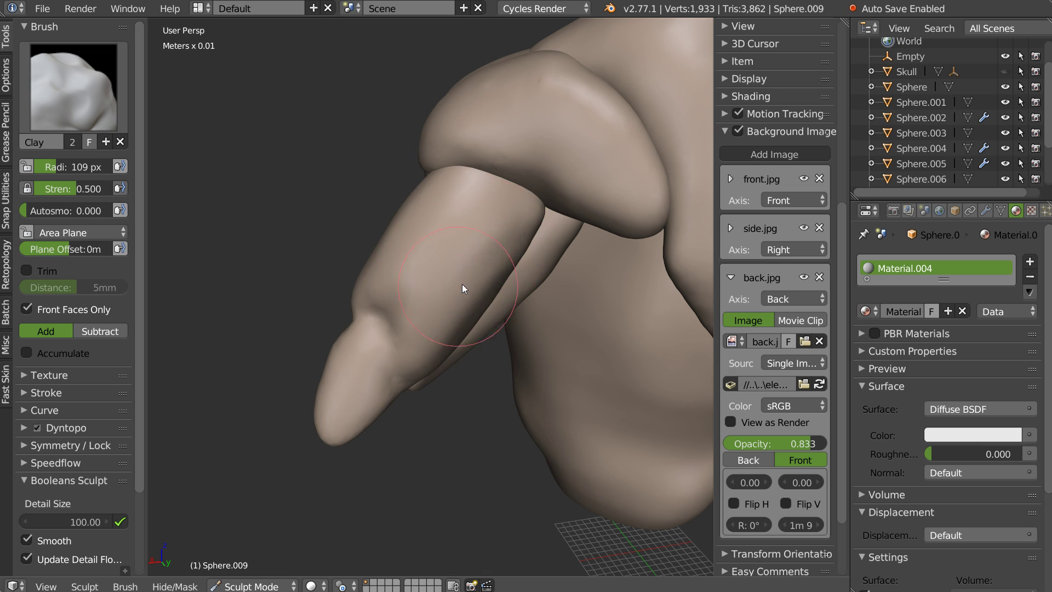
# - Lightly smooth the arm piece and leave Sculpt Mode for Object Mode
pyautogui.keyDown('shift'); pyautogui.moveTo(426, 256); pyautogui.dragTo(404, 264); pyautogui.keyUp('shift')
pyautogui.moveTo(404, 264)
pyautogui.mouseDown(button='middle')
pyautogui.moveTo(475, 265)
pyautogui.moveTo(506, 227)
pyautogui.mouseUp(button='middle')
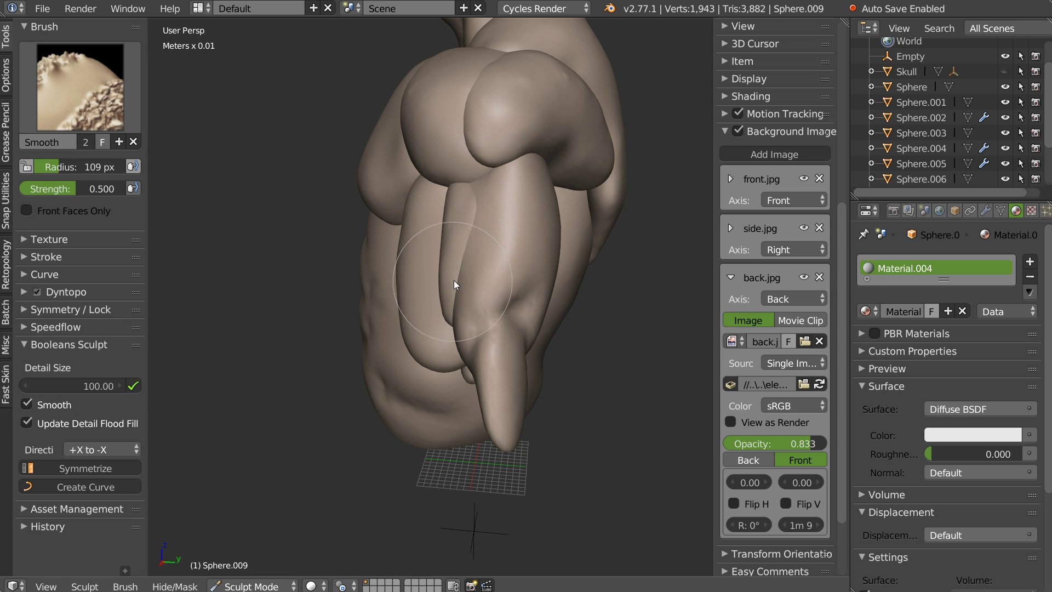
pyautogui.moveTo(487, 236)
pyautogui.mouseDown(button='middle')
pyautogui.moveTo(481, 202)
pyautogui.moveTo(575, 214)
pyautogui.moveTo(475, 205)
pyautogui.mouseUp(button='middle')
pyautogui.press('Tab')
# - Select Sphere.005 and pull its shoulder lobe edge down with Snake Hook, smoothing it
pyautogui.rightClick(487, 131)
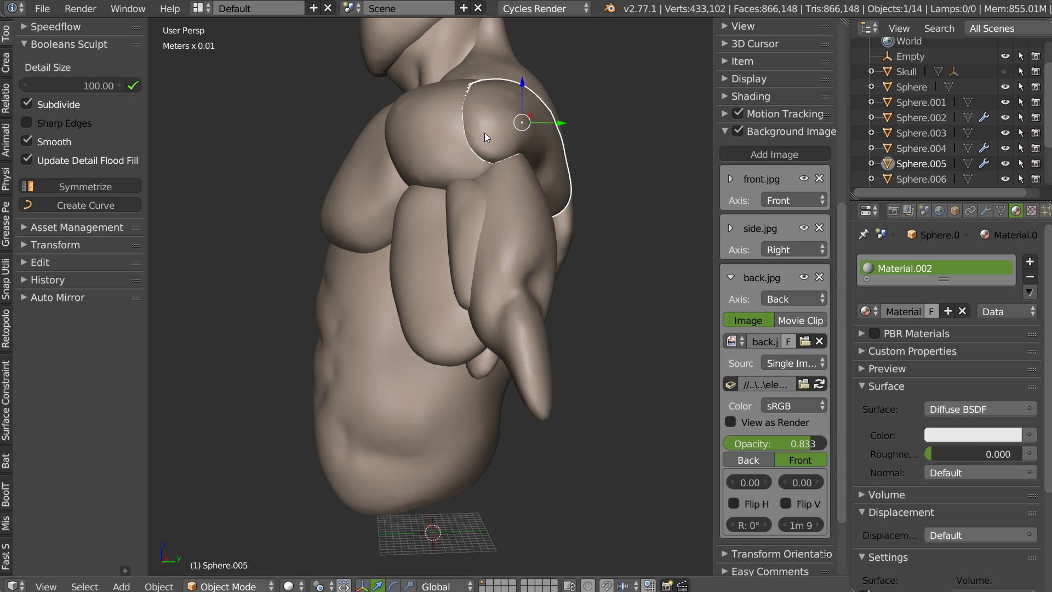
pyautogui.press('Tab')
pyautogui.press('k')
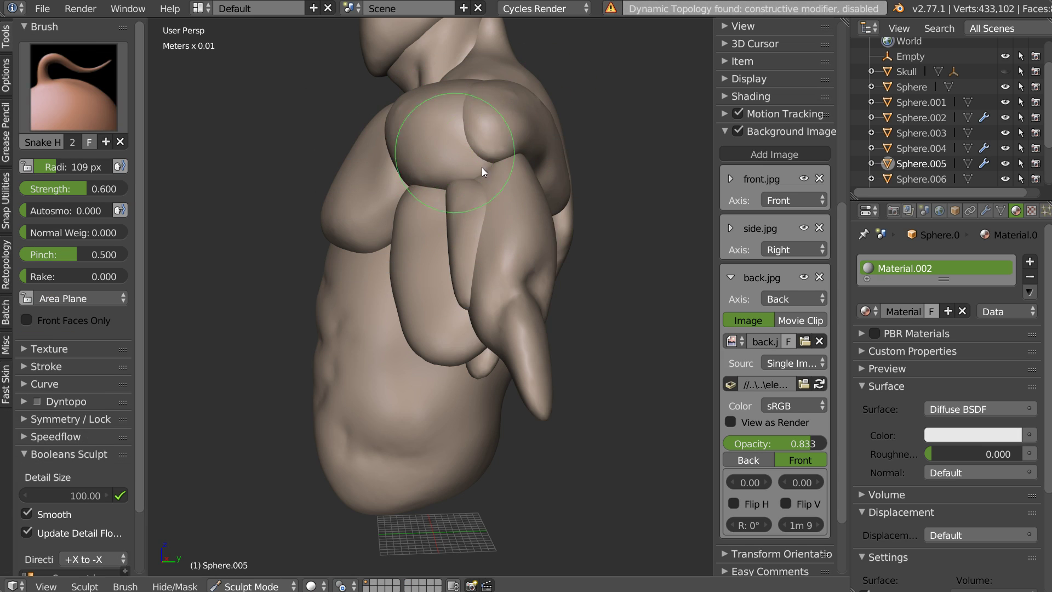
pyautogui.moveTo(490, 165)
pyautogui.mouseDown()
pyautogui.moveTo(474, 181)
pyautogui.moveTo(474, 106)
pyautogui.moveTo(459, 182)
pyautogui.moveTo(458, 133)
pyautogui.mouseUp()
pyautogui.moveTo(458, 132)
pyautogui.mouseDown(button='middle')
pyautogui.moveTo(507, 201)
pyautogui.moveTo(519, 255)
pyautogui.moveTo(483, 182)
pyautogui.mouseUp(button='middle')
pyautogui.scroll(2, 483, 182)
pyautogui.moveTo(468, 148); pyautogui.dragTo(468, 220)
pyautogui.moveTo(488, 226)
pyautogui.mouseDown(button='middle')
pyautogui.moveTo(463, 227)
pyautogui.moveTo(461, 215)
pyautogui.moveTo(430, 234)
pyautogui.moveTo(495, 232)
pyautogui.mouseUp(button='middle')
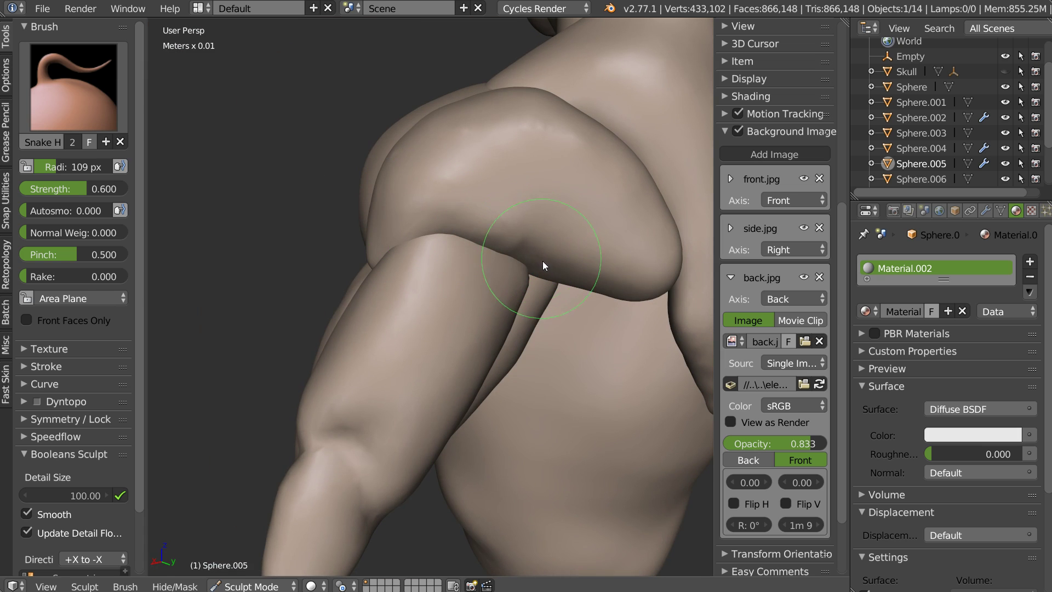
# - Switch from Smooth and Snake Hook to the Clay brush while orbiting the shoulder
pyautogui.press('s')
pyautogui.press('k')
pyautogui.moveTo(537, 124)
pyautogui.mouseDown(button='middle')
pyautogui.moveTo(500, 166)
pyautogui.moveTo(521, 189)
pyautogui.moveTo(564, 190)
pyautogui.moveTo(504, 187)
pyautogui.mouseUp(button='middle')
pyautogui.press('w')
pyautogui.click(608, 205)
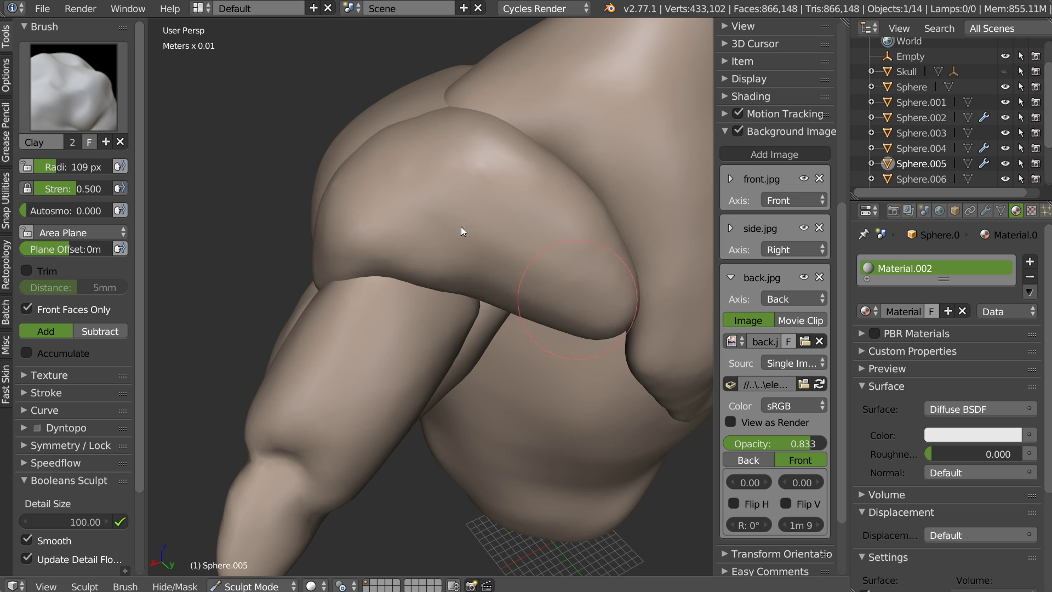
pyautogui.moveTo(585, 313); pyautogui.dragTo(581, 221, button='middle')
pyautogui.scroll(-3, 543, 251)
pyautogui.moveTo(539, 268)
pyautogui.mouseDown(button='middle')
pyautogui.moveTo(526, 169)
pyautogui.moveTo(493, 208)
pyautogui.mouseUp(button='middle')
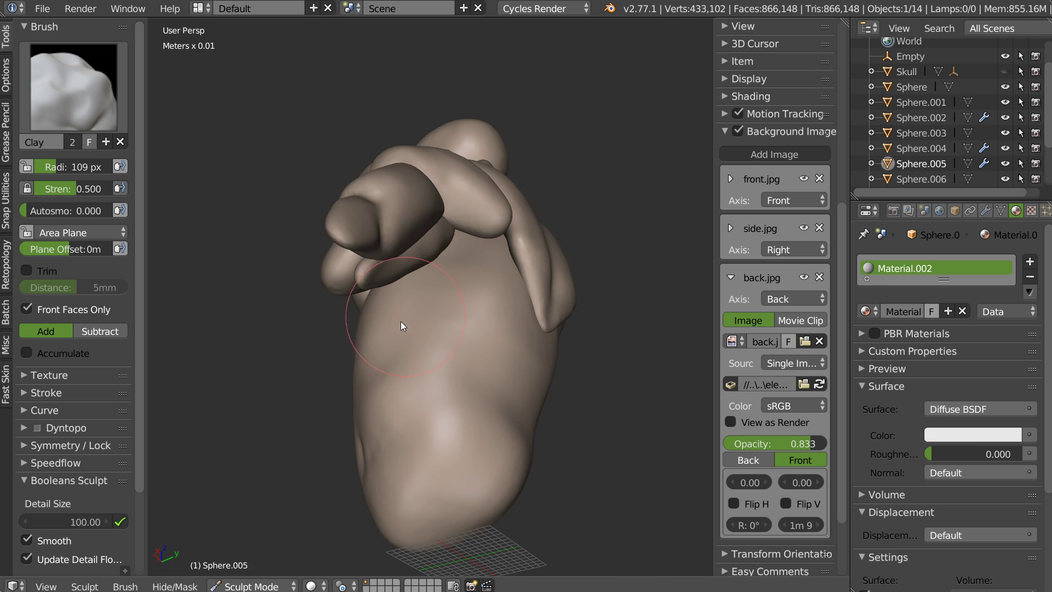
# - Check the shoulder in Back Ortho against the reference, then leave Sculpt Mode for Sphere.001
pyautogui.press('ctrl+KP_1')
pyautogui.press('KP_5')
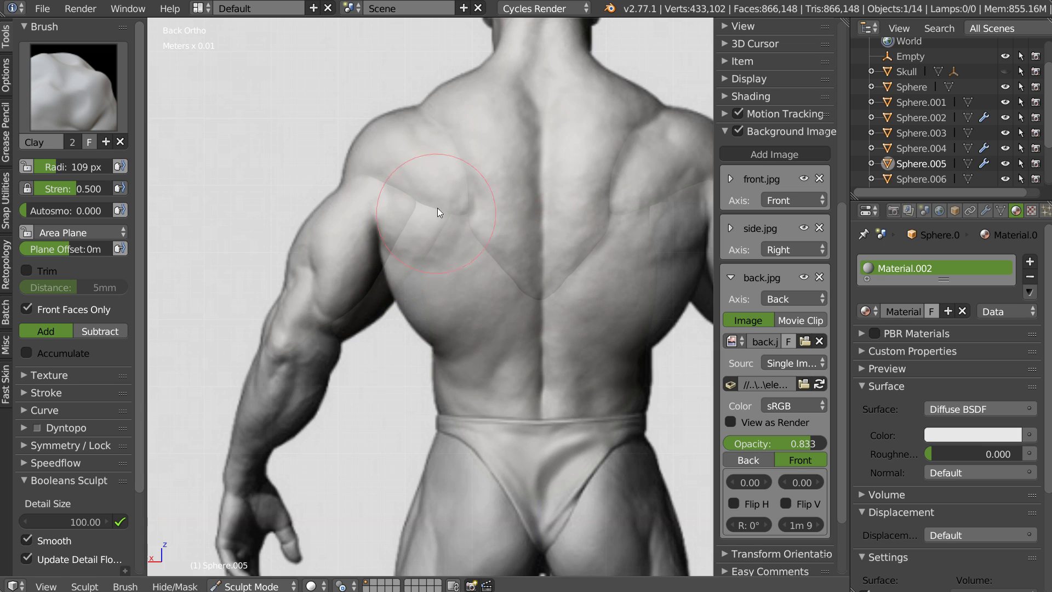
pyautogui.moveTo(464, 296)
pyautogui.keyDown('shift'); pyautogui.mouseDown(button='middle')
pyautogui.moveTo(469, 238)
pyautogui.moveTo(565, 257)
pyautogui.moveTo(439, 263)
pyautogui.moveTo(373, 226)
pyautogui.mouseUp(button='middle'); pyautogui.keyUp('shift')
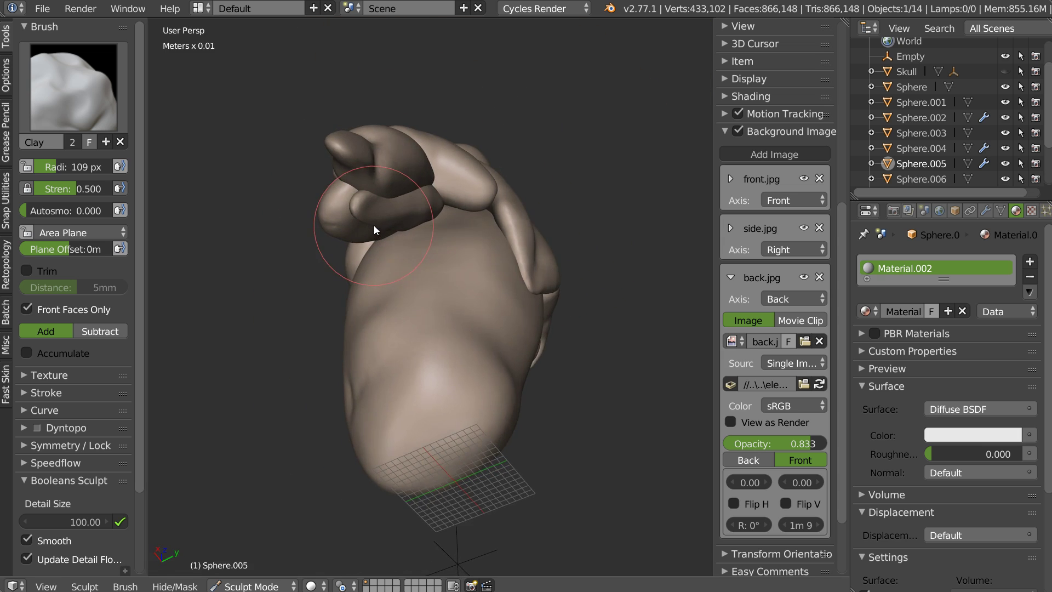
pyautogui.press('Tab')
pyautogui.click(470, 205)
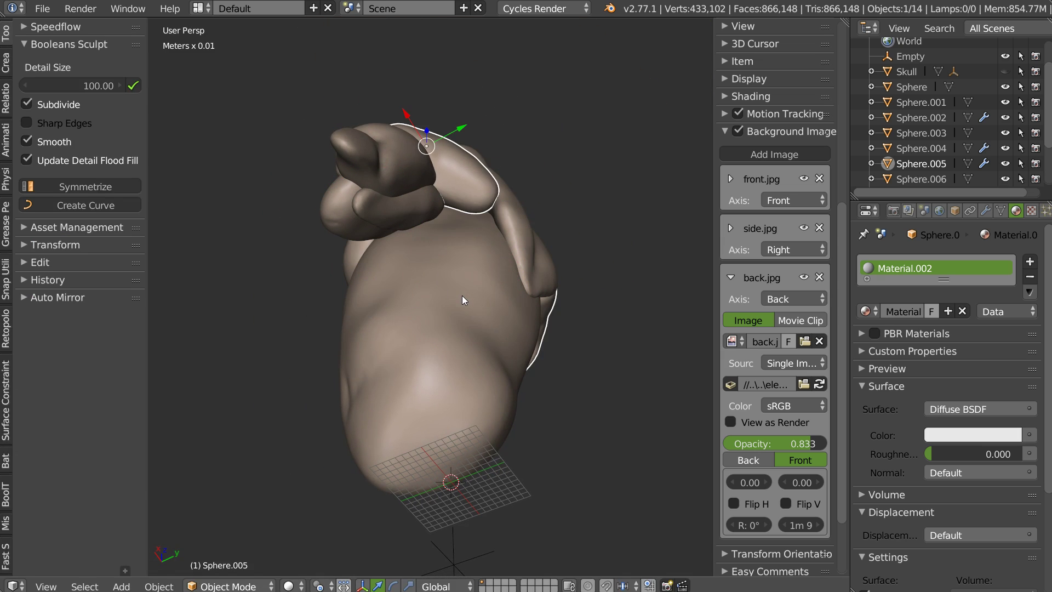
pyautogui.hotkey('ctrl', 'z')
pyautogui.moveTo(461, 276)
pyautogui.mouseDown(button='middle')
pyautogui.moveTo(436, 347)
pyautogui.moveTo(471, 306)
pyautogui.mouseUp(button='middle')
# - Re-enter Sculpt Mode on the torso with Dyntopo and pull its upper ridge down, then smooth
pyautogui.press('Tab')
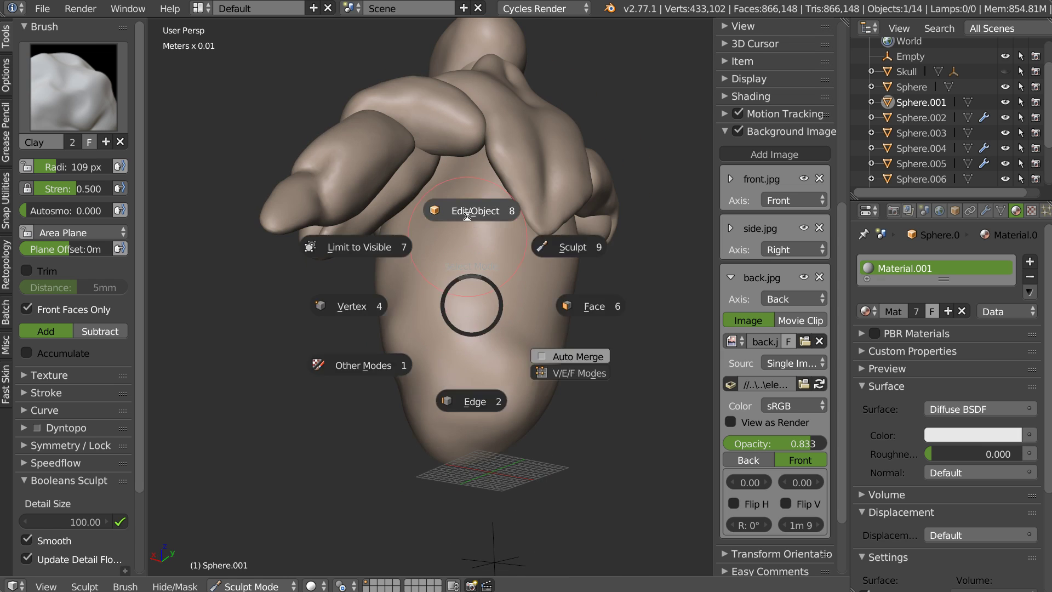
pyautogui.click(468, 216)
pyautogui.press('Tab')
pyautogui.click(500, 259)
pyautogui.moveTo(501, 260)
pyautogui.mouseDown(button='middle')
pyautogui.moveTo(480, 203)
pyautogui.moveTo(474, 265)
pyautogui.mouseUp(button='middle')
pyautogui.press('k')
pyautogui.moveTo(446, 225); pyautogui.dragTo(459, 204, button='middle')
pyautogui.moveTo(457, 183)
pyautogui.mouseDown()
pyautogui.moveTo(457, 203)
pyautogui.moveTo(460, 165)
pyautogui.moveTo(498, 175)
pyautogui.moveTo(437, 188)
pyautogui.moveTo(438, 179)
pyautogui.moveTo(434, 203)
pyautogui.moveTo(490, 176)
pyautogui.moveTo(447, 221)
pyautogui.moveTo(424, 221)
pyautogui.moveTo(457, 209)
pyautogui.moveTo(472, 251)
pyautogui.moveTo(468, 190)
pyautogui.moveTo(488, 218)
pyautogui.moveTo(413, 220)
pyautogui.mouseUp()
pyautogui.moveTo(414, 219)
pyautogui.mouseDown(button='middle')
pyautogui.moveTo(506, 267)
pyautogui.moveTo(470, 277)
pyautogui.moveTo(452, 301)
pyautogui.mouseUp(button='middle')
# - Show the wireframe, go to Back Ortho and shape the upper back V with a 223 px brush
pyautogui.press('z')
pyautogui.click(577, 260)
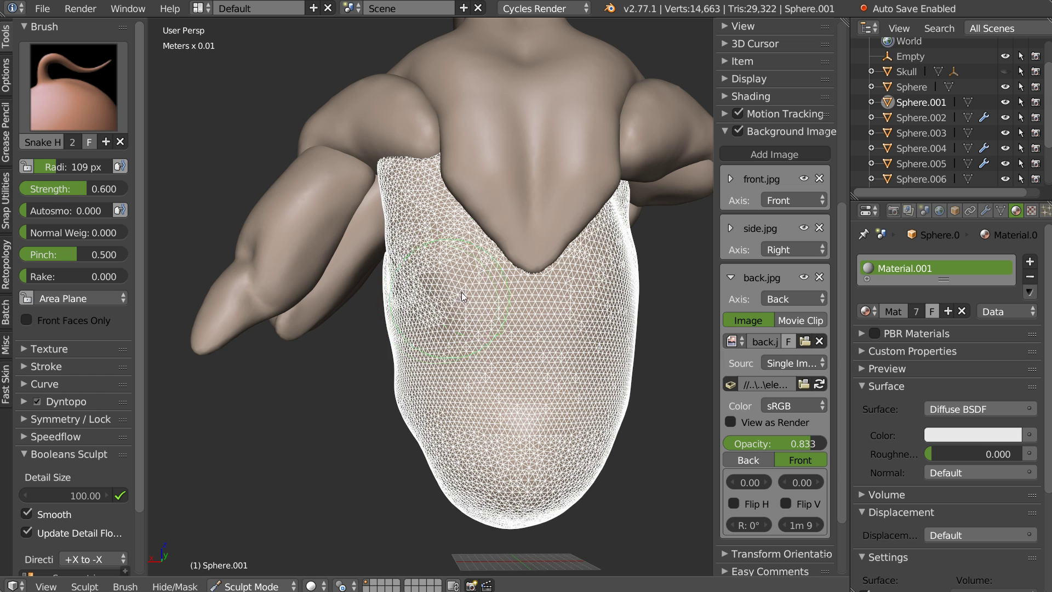
pyautogui.press('ctrl+KP_1')
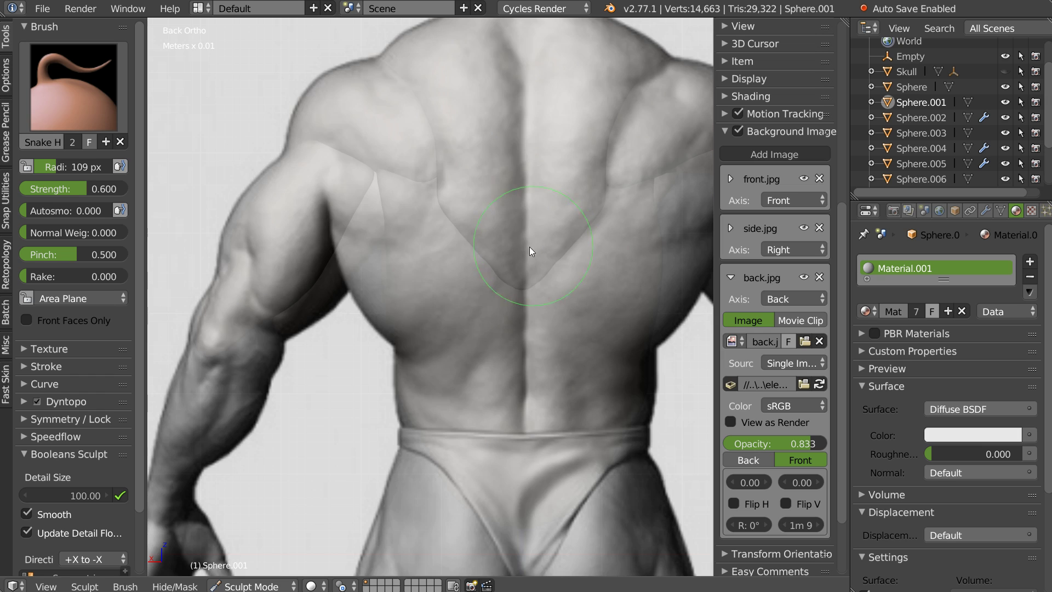
pyautogui.press('f')
pyautogui.click(435, 257)
pyautogui.moveTo(351, 256)
pyautogui.mouseDown()
pyautogui.moveTo(357, 172)
pyautogui.moveTo(363, 280)
pyautogui.moveTo(402, 315)
pyautogui.moveTo(382, 316)
pyautogui.mouseUp()
pyautogui.moveTo(381, 316)
pyautogui.mouseDown(button='middle')
pyautogui.moveTo(492, 305)
pyautogui.moveTo(429, 301)
pyautogui.mouseUp(button='middle')
pyautogui.scroll(3, 429, 300)
pyautogui.moveTo(428, 287); pyautogui.dragTo(373, 328)
pyautogui.moveTo(372, 328)
pyautogui.mouseDown(button='middle')
pyautogui.moveTo(496, 220)
pyautogui.moveTo(409, 227)
pyautogui.mouseUp(button='middle')
pyautogui.moveTo(409, 227)
pyautogui.mouseDown()
pyautogui.moveTo(407, 211)
pyautogui.moveTo(342, 223)
pyautogui.mouseUp()
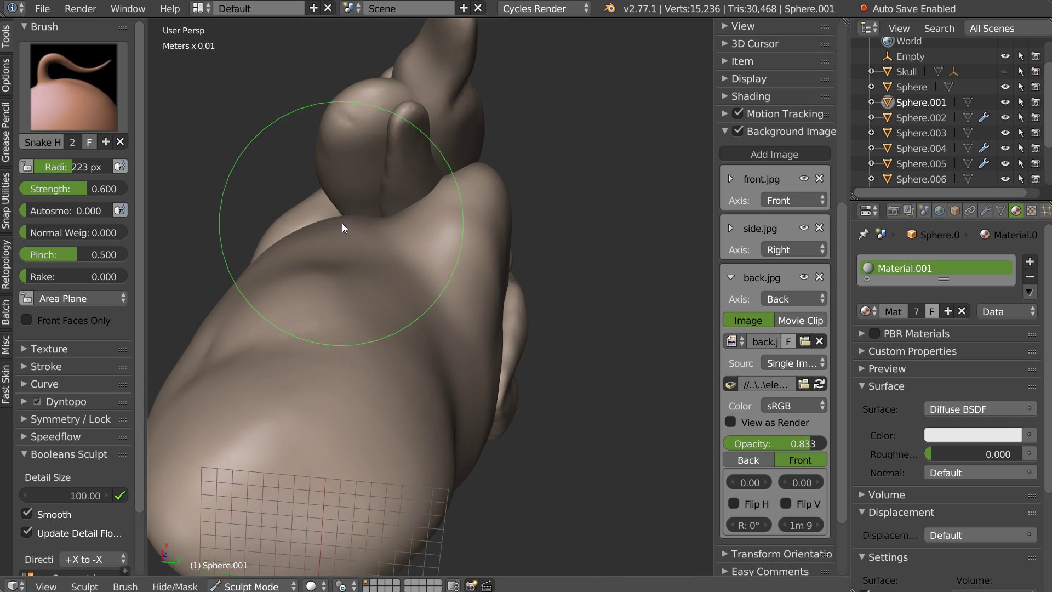
# - Pull the torso surface near the shoulders and neck with a 169 px brush
pyautogui.press('f')
pyautogui.click(406, 229)
pyautogui.moveTo(424, 205)
pyautogui.mouseDown()
pyautogui.moveTo(410, 185)
pyautogui.moveTo(445, 185)
pyautogui.moveTo(416, 202)
pyautogui.mouseUp()
pyautogui.moveTo(415, 202)
pyautogui.mouseDown(button='middle')
pyautogui.moveTo(422, 246)
pyautogui.moveTo(437, 251)
pyautogui.moveTo(404, 176)
pyautogui.mouseUp(button='middle')
pyautogui.moveTo(396, 170); pyautogui.dragTo(396, 171)
pyautogui.moveTo(396, 172); pyautogui.dragTo(395, 201, button='middle')
# - Carve creases along the chest and torso side with a 64 px Crease brush
pyautogui.hotkey('shift', 'c')
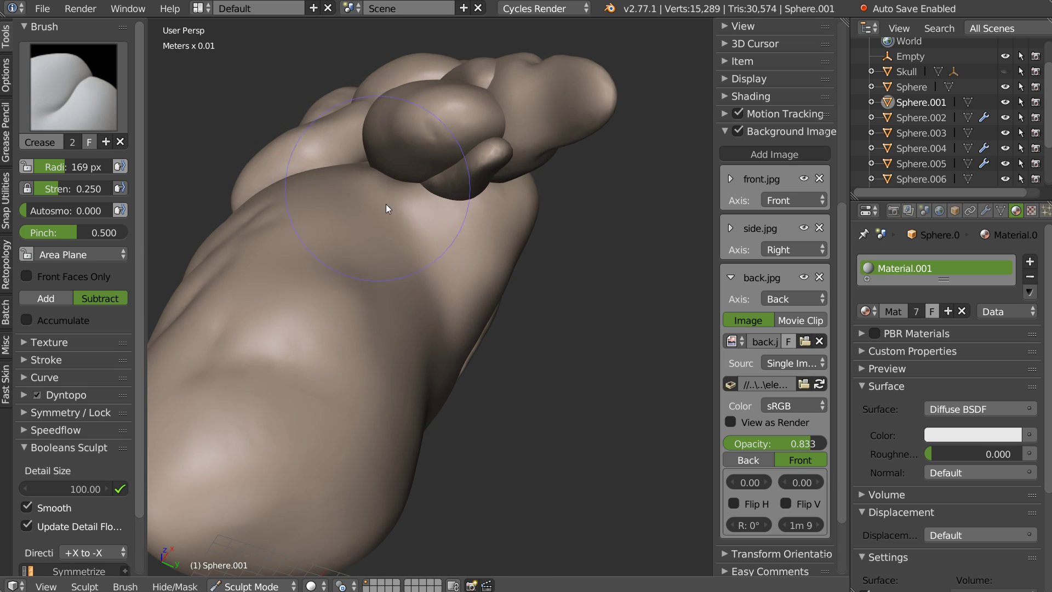
pyautogui.press('f')
pyautogui.click(372, 195)
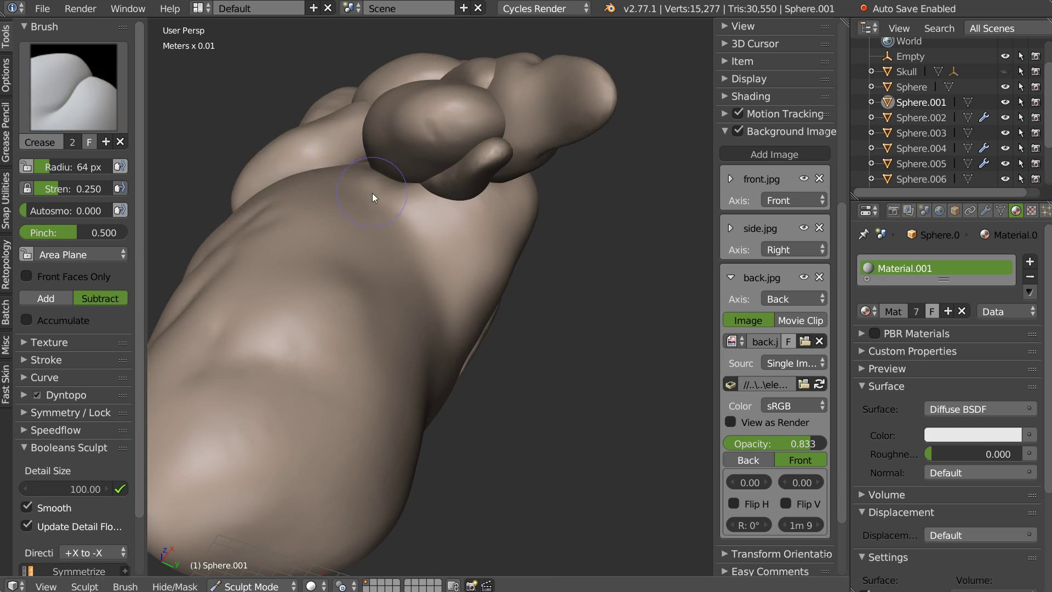
pyautogui.moveTo(372, 194); pyautogui.dragTo(369, 149, button='middle')
pyautogui.moveTo(369, 150); pyautogui.dragTo(340, 150)
pyautogui.moveTo(413, 247); pyautogui.dragTo(452, 300)
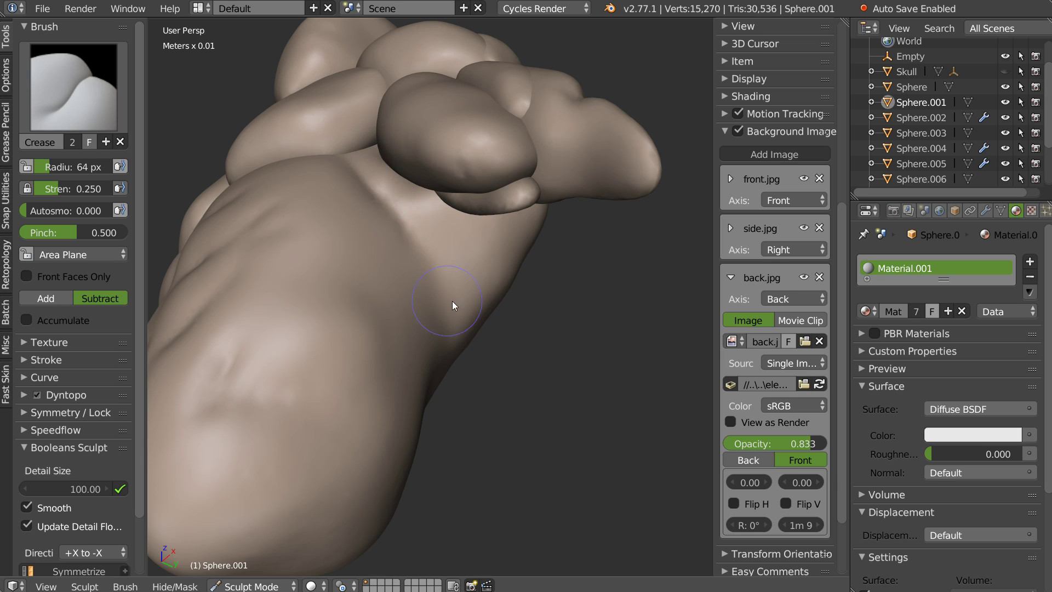
pyautogui.moveTo(452, 301); pyautogui.dragTo(362, 211, button='middle')
pyautogui.moveTo(370, 279); pyautogui.dragTo(401, 351)
pyautogui.moveTo(402, 351)
pyautogui.mouseDown(button='middle')
pyautogui.moveTo(465, 246)
pyautogui.moveTo(390, 194)
pyautogui.moveTo(399, 177)
pyautogui.mouseUp(button='middle')
pyautogui.press('s')
pyautogui.hotkey('shift', 'c')
pyautogui.moveTo(399, 177)
pyautogui.mouseDown()
pyautogui.moveTo(368, 159)
pyautogui.moveTo(400, 205)
pyautogui.moveTo(384, 177)
pyautogui.mouseUp()
pyautogui.moveTo(422, 287)
pyautogui.mouseDown(button='middle')
pyautogui.moveTo(525, 322)
pyautogui.moveTo(443, 286)
pyautogui.mouseUp(button='middle')
# - Switch to the Clay brush at 111 px and orbit to see torso and shoulder
pyautogui.press('c')
pyautogui.moveTo(441, 243); pyautogui.dragTo(369, 221, button='middle')
pyautogui.press('f')
pyautogui.click(409, 240)
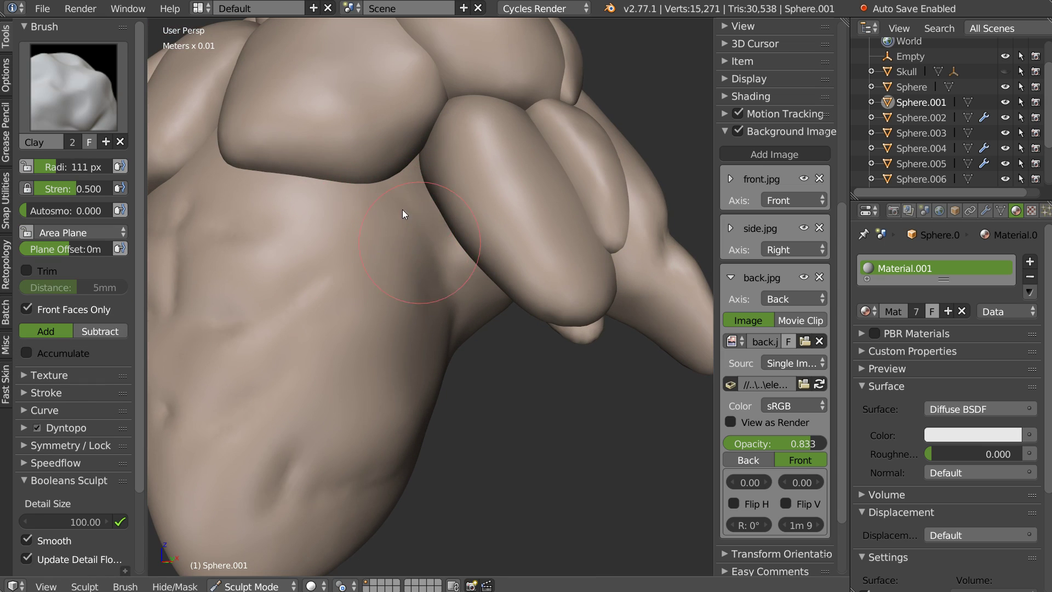
pyautogui.moveTo(382, 370)
pyautogui.mouseDown(button='middle')
pyautogui.moveTo(475, 300)
pyautogui.moveTo(466, 241)
pyautogui.mouseUp(button='middle')
# - From Front Ortho, cycle Snake Hook, Crease, Clay and Smooth brushes while orbiting to the back side
pyautogui.press('KP_1')
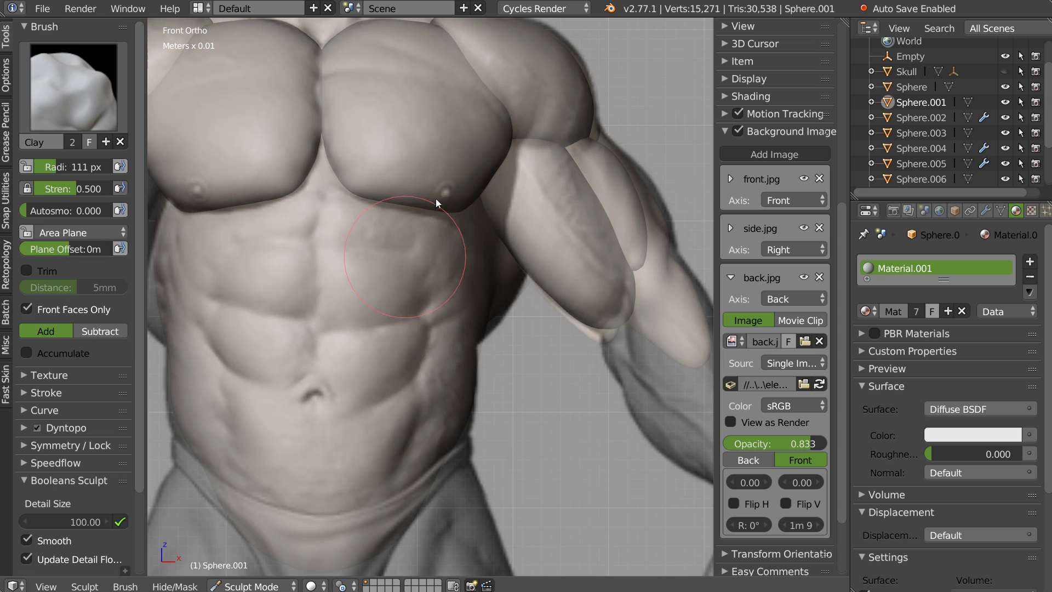
pyautogui.press('k')
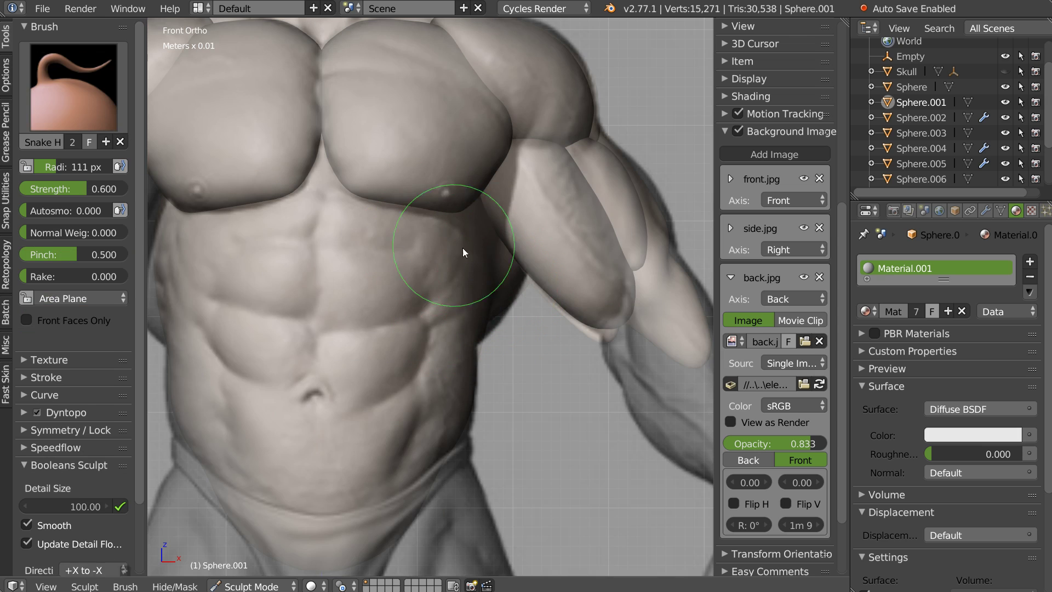
pyautogui.hotkey('shift', 'c')
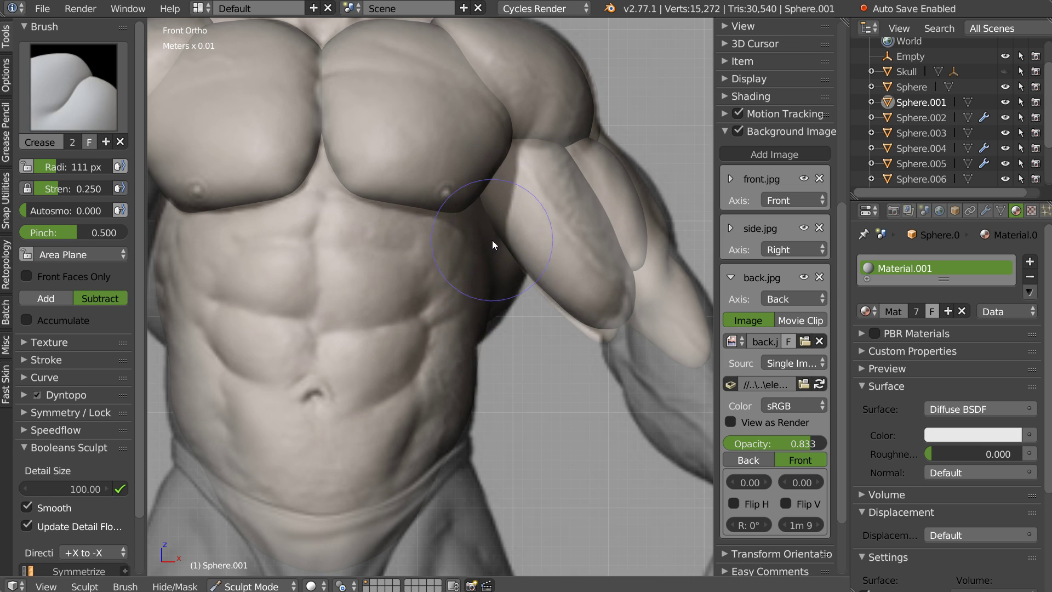
pyautogui.moveTo(494, 238); pyautogui.dragTo(493, 271)
pyautogui.moveTo(494, 265)
pyautogui.mouseDown(button='middle')
pyautogui.moveTo(470, 240)
pyautogui.moveTo(495, 237)
pyautogui.mouseUp(button='middle')
pyautogui.press('c')
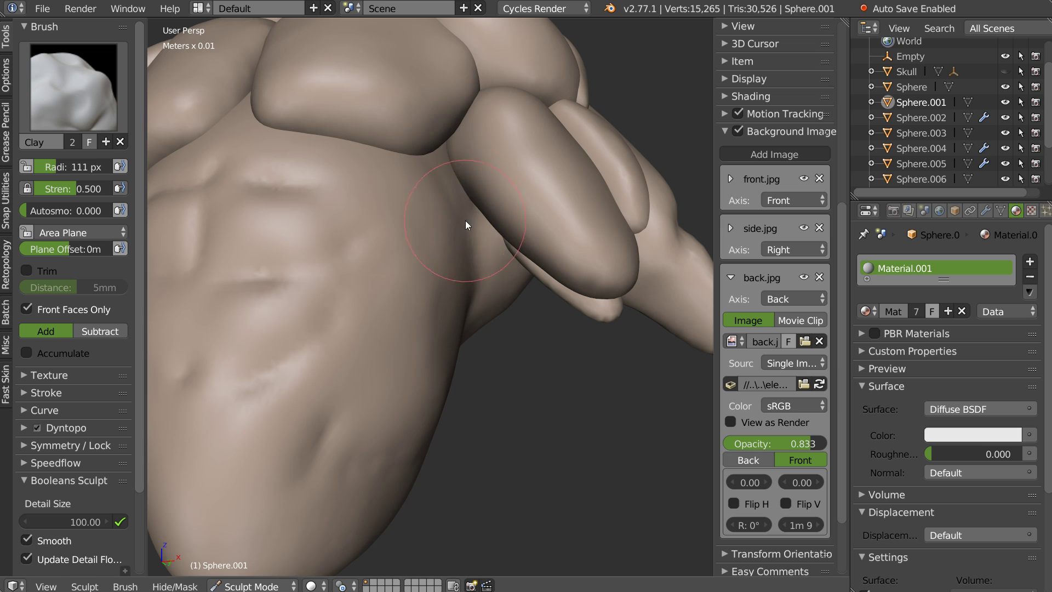
pyautogui.press('s')
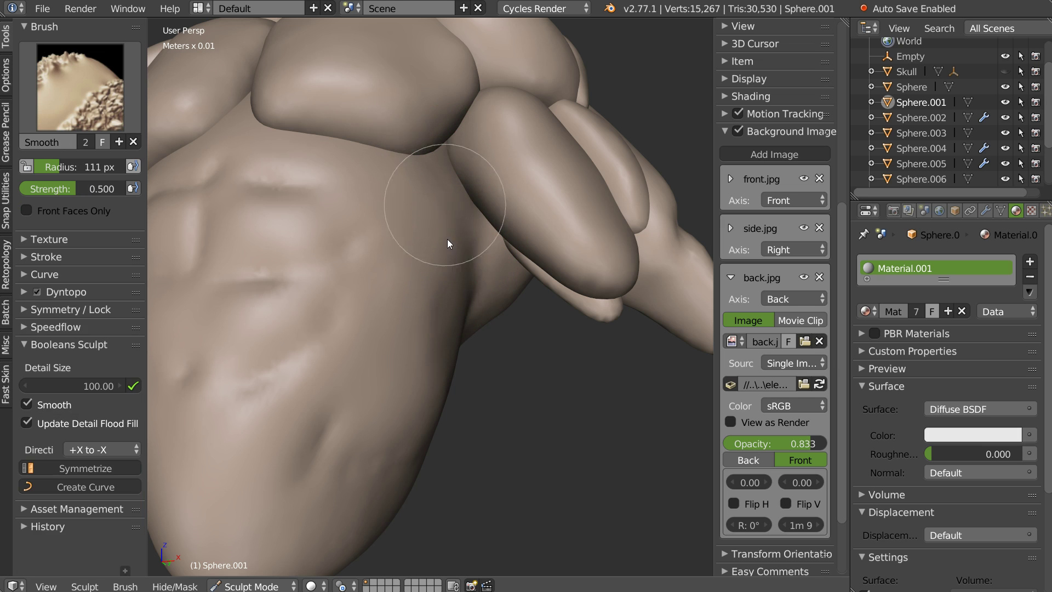
pyautogui.press('c')
pyautogui.scroll(-3, 462, 282)
pyautogui.scroll(-2, 431, 309)
pyautogui.moveTo(490, 270)
pyautogui.mouseDown(button='middle')
pyautogui.moveTo(254, 251)
pyautogui.moveTo(392, 282)
pyautogui.moveTo(486, 251)
pyautogui.moveTo(478, 185)
pyautogui.mouseUp(button='middle')
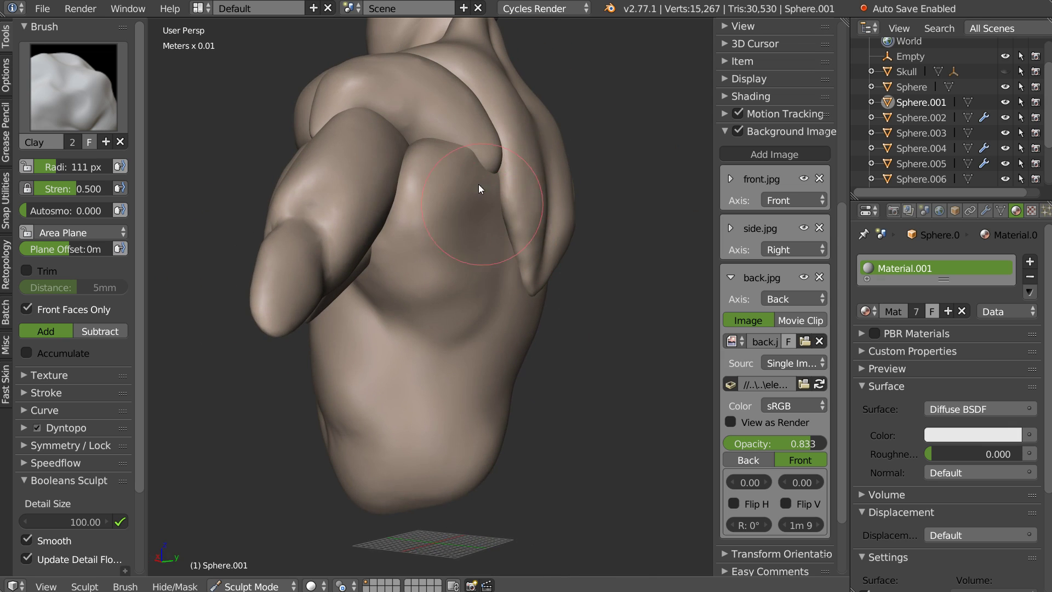
pyautogui.scroll(2, 480, 184)
pyautogui.scroll(2, 457, 174)
# - Pull the shoulder surface with a 154 px Snake Hook brush, smoothing in between
pyautogui.press('k')
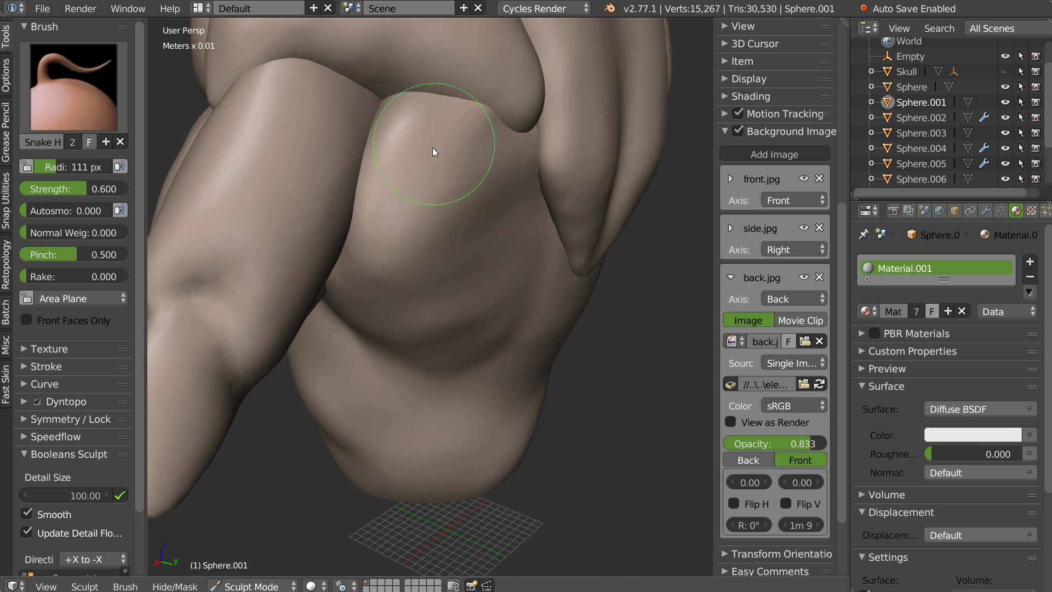
pyautogui.moveTo(433, 147); pyautogui.dragTo(412, 189, button='middle')
pyautogui.press('f')
pyautogui.click(411, 184)
pyautogui.moveTo(378, 154)
pyautogui.mouseDown()
pyautogui.moveTo(359, 136)
pyautogui.moveTo(397, 216)
pyautogui.mouseUp()
pyautogui.moveTo(397, 215)
pyautogui.mouseDown(button='middle')
pyautogui.moveTo(344, 196)
pyautogui.moveTo(305, 161)
pyautogui.mouseUp(button='middle')
pyautogui.press('s')
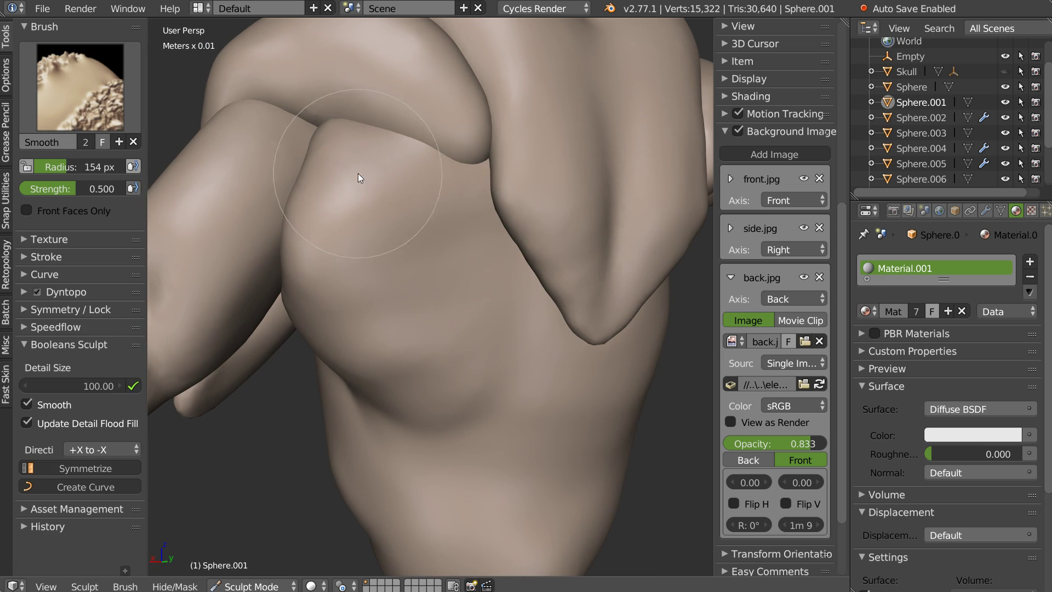
pyautogui.press('k')
pyautogui.moveTo(451, 170); pyautogui.dragTo(525, 192, button='middle')
pyautogui.moveTo(526, 193)
pyautogui.mouseDown()
pyautogui.moveTo(535, 189)
pyautogui.moveTo(520, 167)
pyautogui.moveTo(541, 253)
pyautogui.moveTo(505, 348)
pyautogui.moveTo(502, 390)
pyautogui.moveTo(543, 329)
pyautogui.moveTo(424, 384)
pyautogui.moveTo(434, 413)
pyautogui.mouseUp()
# - Build up the chest and shoulder crease with Clay, checking the Back Ortho view
pyautogui.press('c')
pyautogui.moveTo(534, 222)
pyautogui.mouseDown()
pyautogui.moveTo(560, 250)
pyautogui.moveTo(565, 283)
pyautogui.moveTo(536, 262)
pyautogui.moveTo(465, 282)
pyautogui.moveTo(486, 252)
pyautogui.moveTo(458, 356)
pyautogui.moveTo(486, 266)
pyautogui.moveTo(439, 356)
pyautogui.mouseUp()
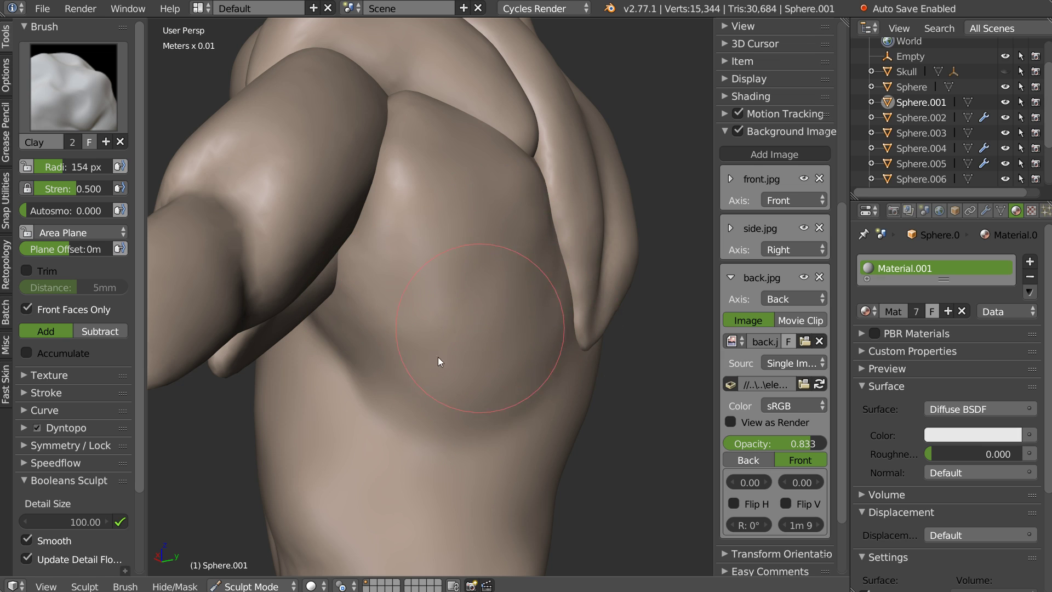
pyautogui.moveTo(498, 336)
pyautogui.mouseDown(button='middle')
pyautogui.moveTo(439, 321)
pyautogui.moveTo(406, 289)
pyautogui.mouseUp(button='middle')
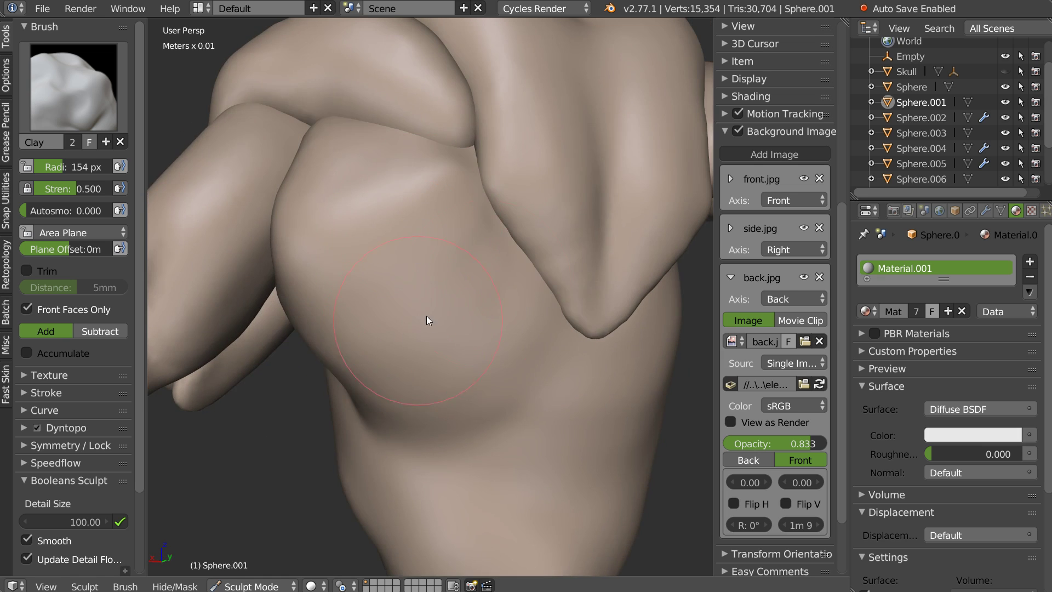
pyautogui.press('ctrl+KP_1')
pyautogui.scroll(-2, 330, 211)
pyautogui.moveTo(292, 182); pyautogui.dragTo(332, 202, button='middle')
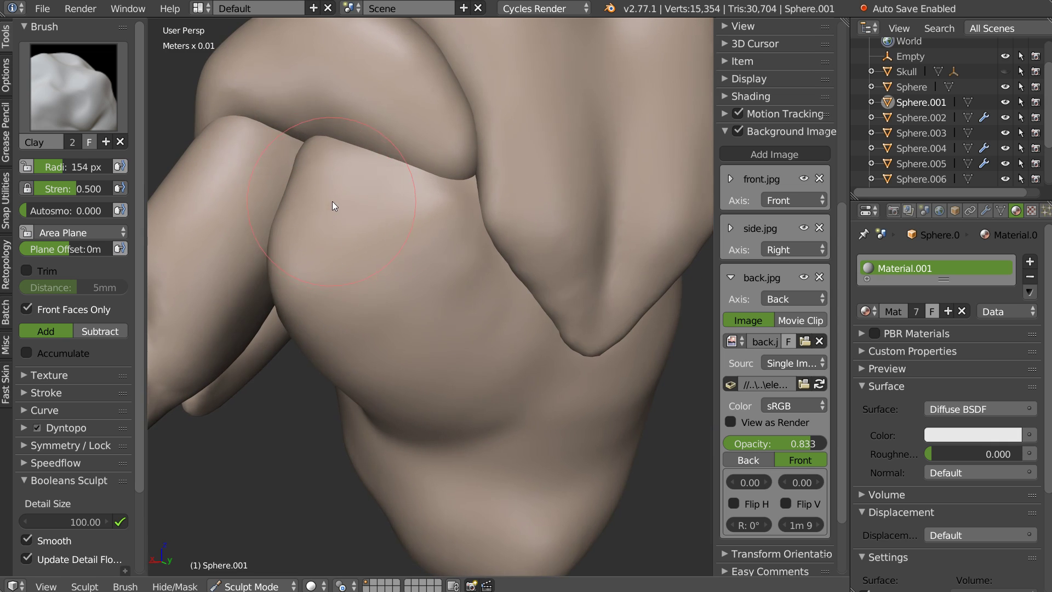
# - In Back Ortho, pull the shoulder outline toward the reference and carve small back creases
pyautogui.press('k')
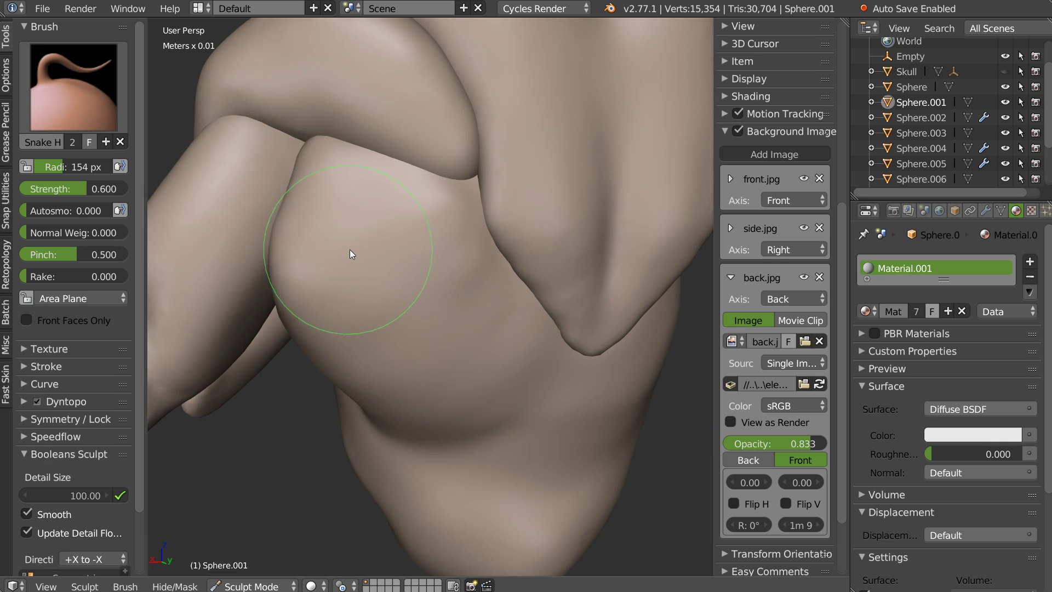
pyautogui.press('ctrl+KP_1')
pyautogui.moveTo(294, 179); pyautogui.dragTo(276, 160)
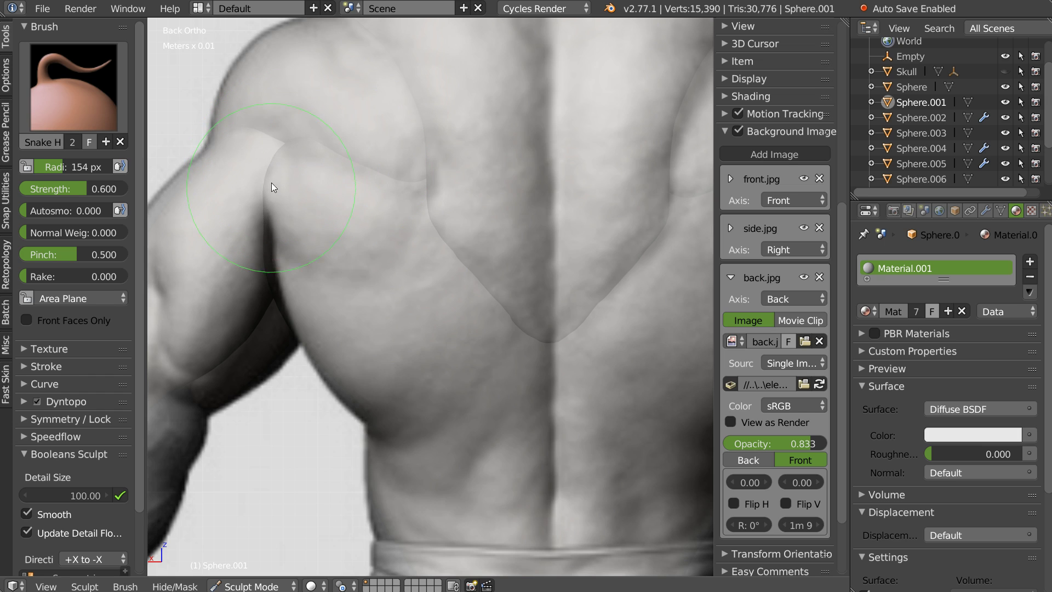
pyautogui.press('s')
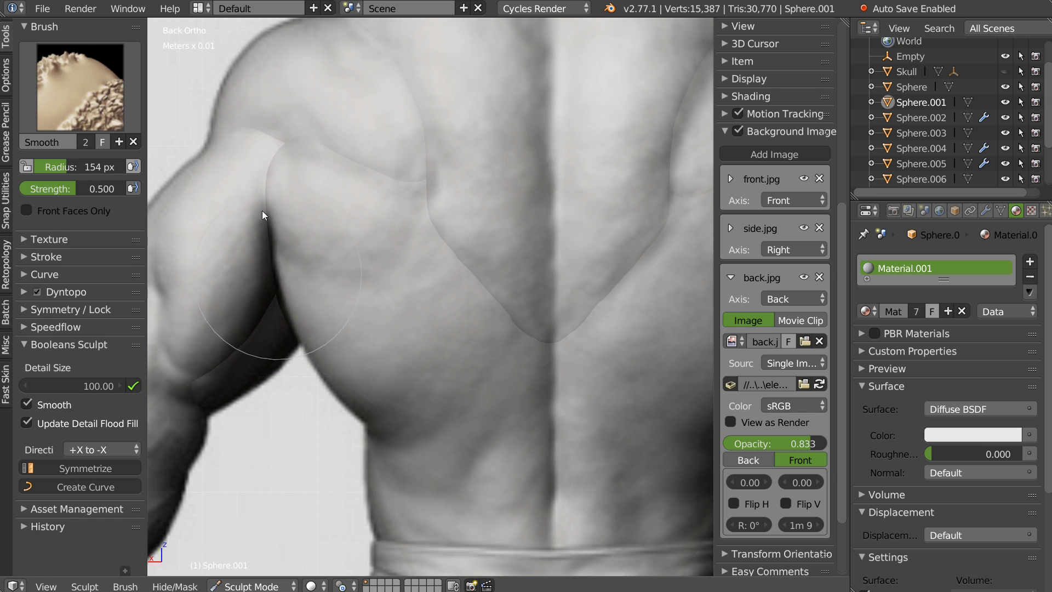
pyautogui.press('k')
pyautogui.hotkey('shift', 'c')
pyautogui.moveTo(337, 296); pyautogui.dragTo(417, 256)
pyautogui.moveTo(391, 268)
pyautogui.mouseDown(button='middle')
pyautogui.moveTo(410, 275)
pyautogui.moveTo(425, 255)
pyautogui.mouseUp(button='middle')
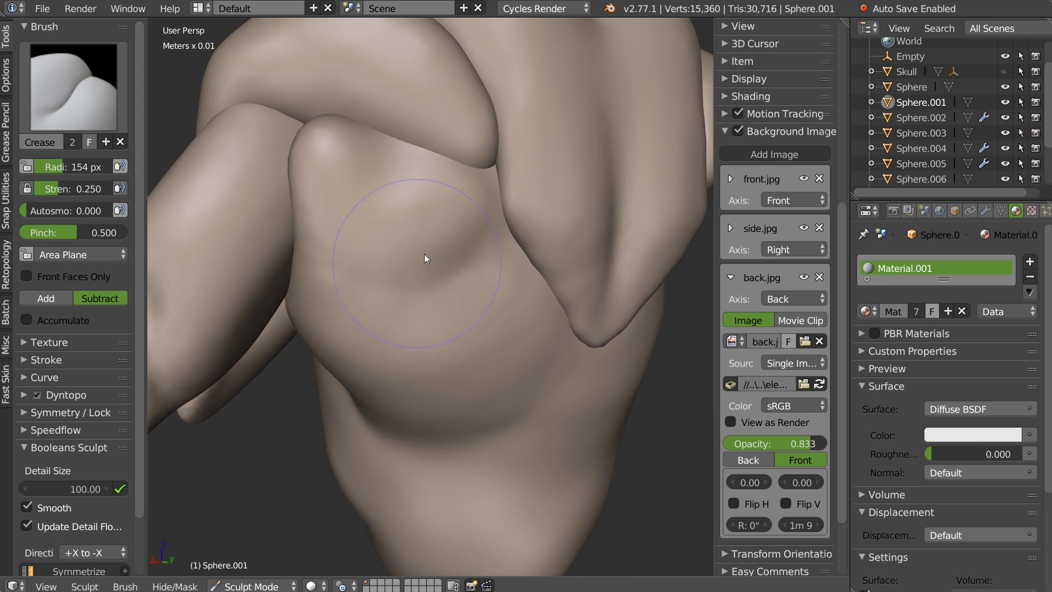
# - Add Clay strokes to the back, then pull out parts of the back surface with Snake Hook
pyautogui.press('c')
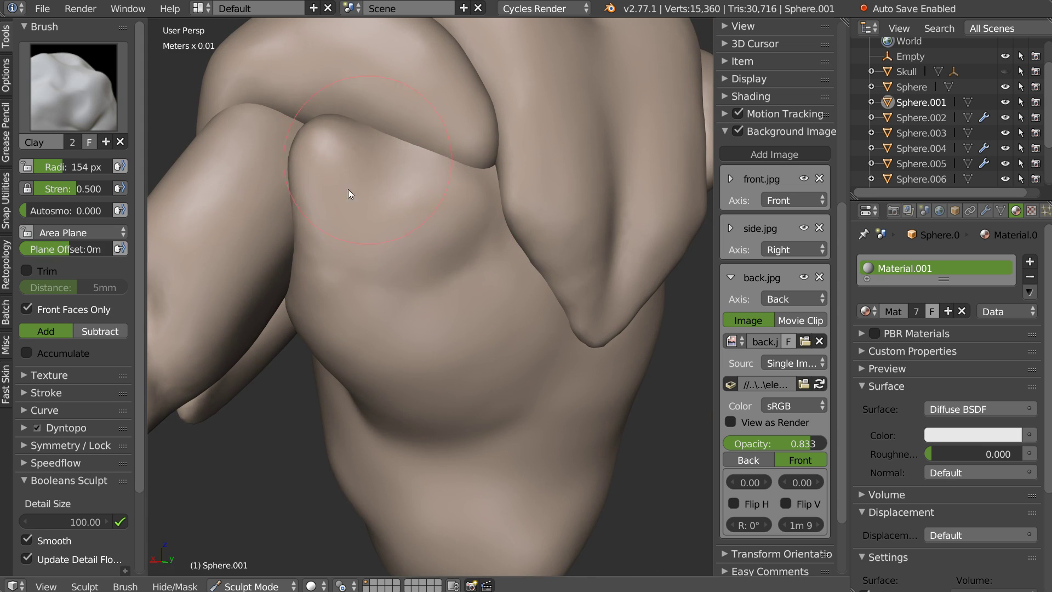
pyautogui.moveTo(347, 189); pyautogui.dragTo(389, 157)
pyautogui.moveTo(349, 127); pyautogui.dragTo(404, 240, button='middle')
pyautogui.press('w')
pyautogui.click(302, 186)
pyautogui.moveTo(301, 186)
pyautogui.mouseDown(button='middle')
pyautogui.moveTo(427, 164)
pyautogui.moveTo(406, 141)
pyautogui.mouseUp(button='middle')
pyautogui.moveTo(369, 122)
pyautogui.mouseDown()
pyautogui.moveTo(481, 163)
pyautogui.moveTo(493, 183)
pyautogui.mouseUp()
pyautogui.moveTo(493, 183); pyautogui.dragTo(481, 144, button='middle')
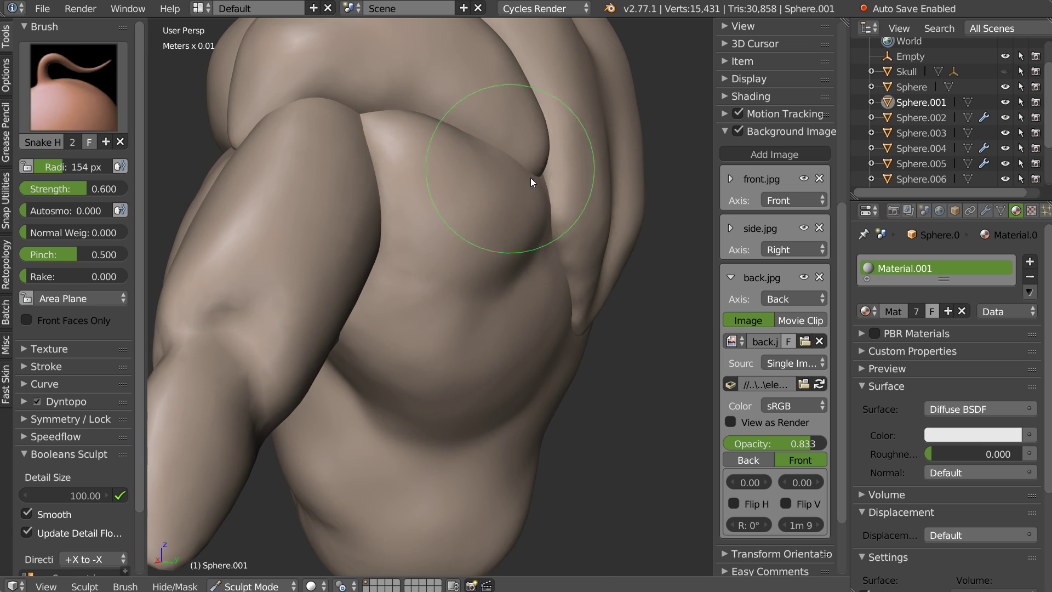
pyautogui.moveTo(531, 181); pyautogui.dragTo(430, 190, button='middle')
# - Carve a crease into the back muscle and recheck it against the back reference
pyautogui.press('w')
pyautogui.click(290, 257)
pyautogui.moveTo(289, 255); pyautogui.dragTo(345, 274)
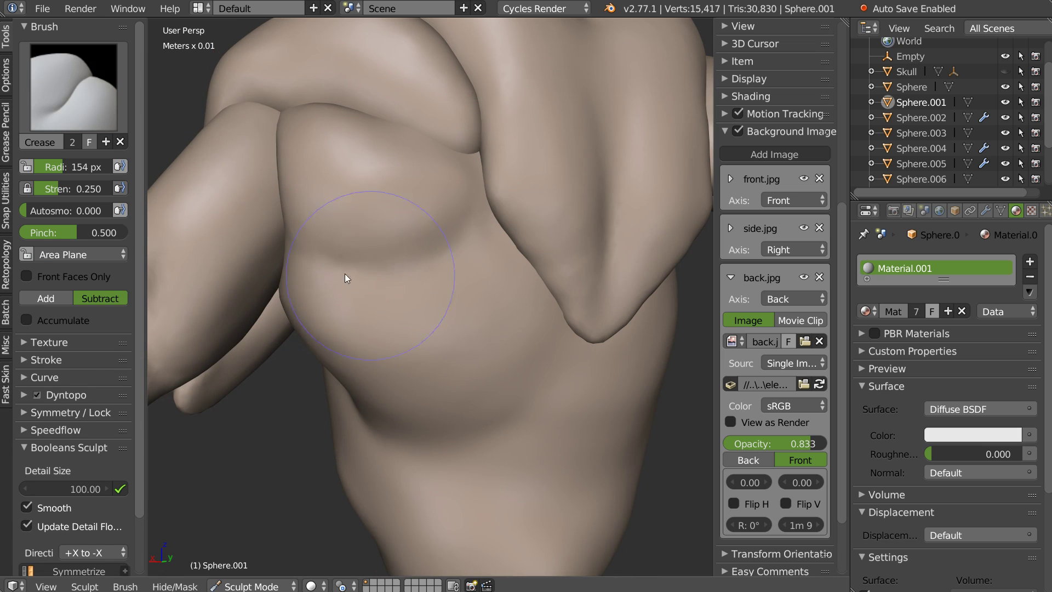
pyautogui.scroll(-4, 511, 275)
pyautogui.moveTo(510, 276); pyautogui.dragTo(451, 287, button='middle')
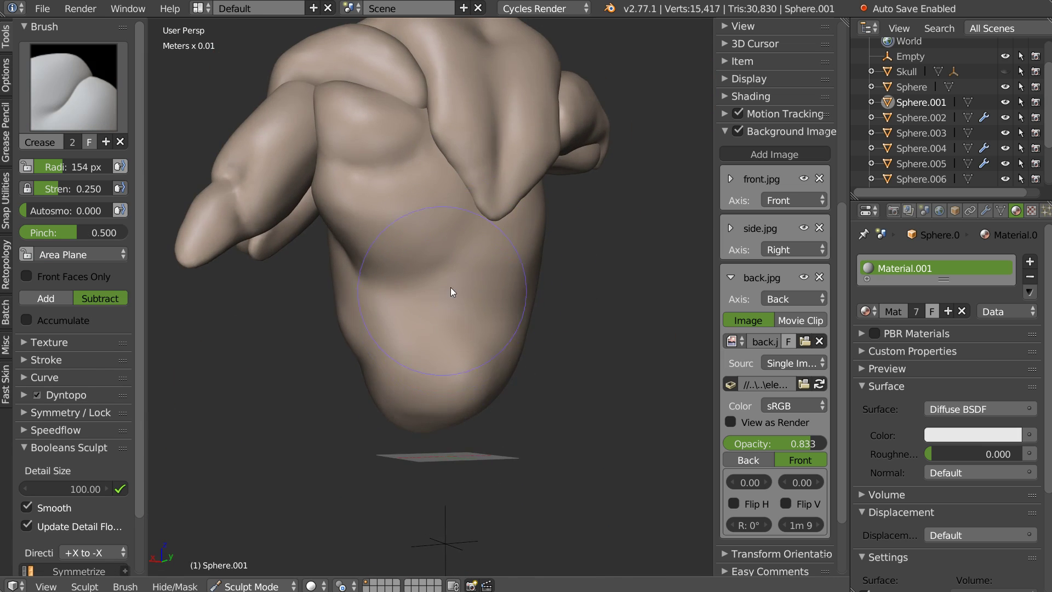
pyautogui.press('ctrl+KP_1')
pyautogui.scroll(1, 427, 314)
pyautogui.scroll(3, 415, 282)
# - Build up the back's left flank with a 97 px Clay brush
pyautogui.press('c')
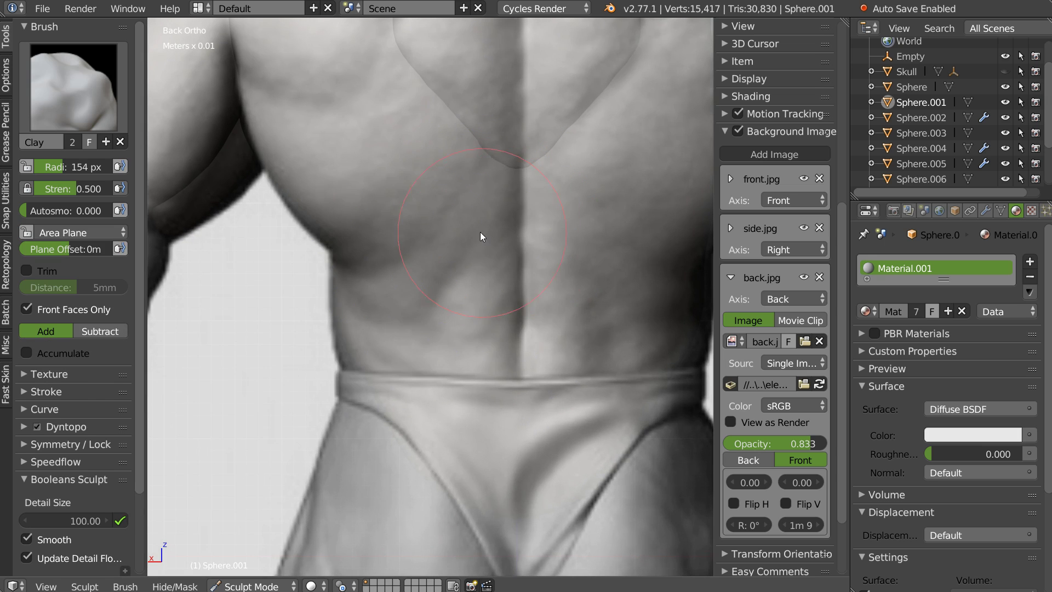
pyautogui.press('f')
pyautogui.click(443, 247)
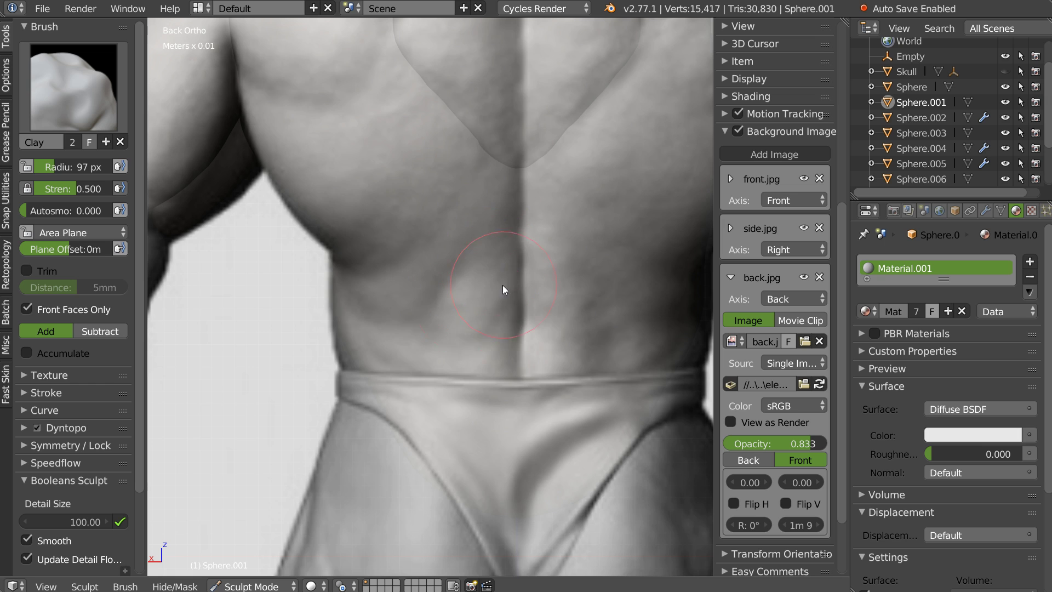
pyautogui.moveTo(409, 348); pyautogui.dragTo(370, 283)
pyautogui.moveTo(515, 238)
pyautogui.mouseDown(button='middle')
pyautogui.moveTo(568, 217)
pyautogui.moveTo(477, 270)
pyautogui.mouseUp(button='middle')
pyautogui.press('w')
pyautogui.press('w')
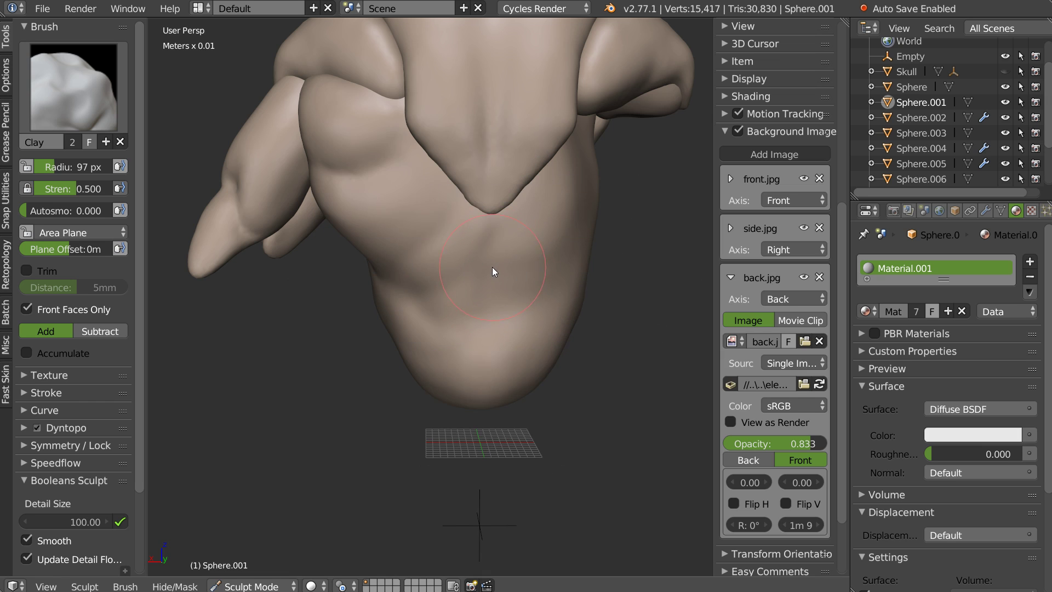
pyautogui.click(21, 428)
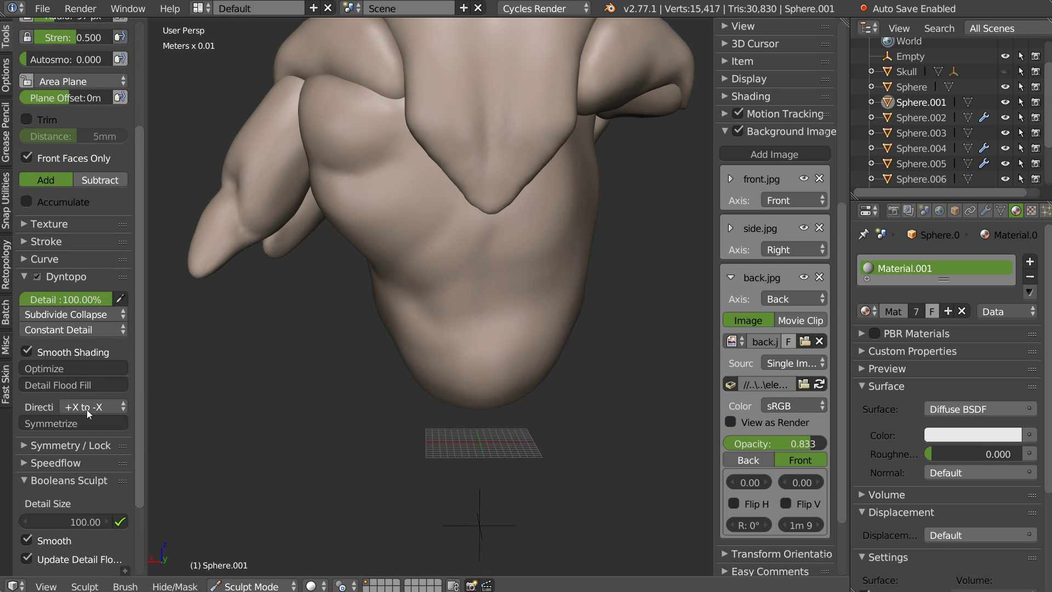
# - Symmetrize the torso sculpt from +X to -X and orbit to inspect the mirrored side
pyautogui.click(69, 423)
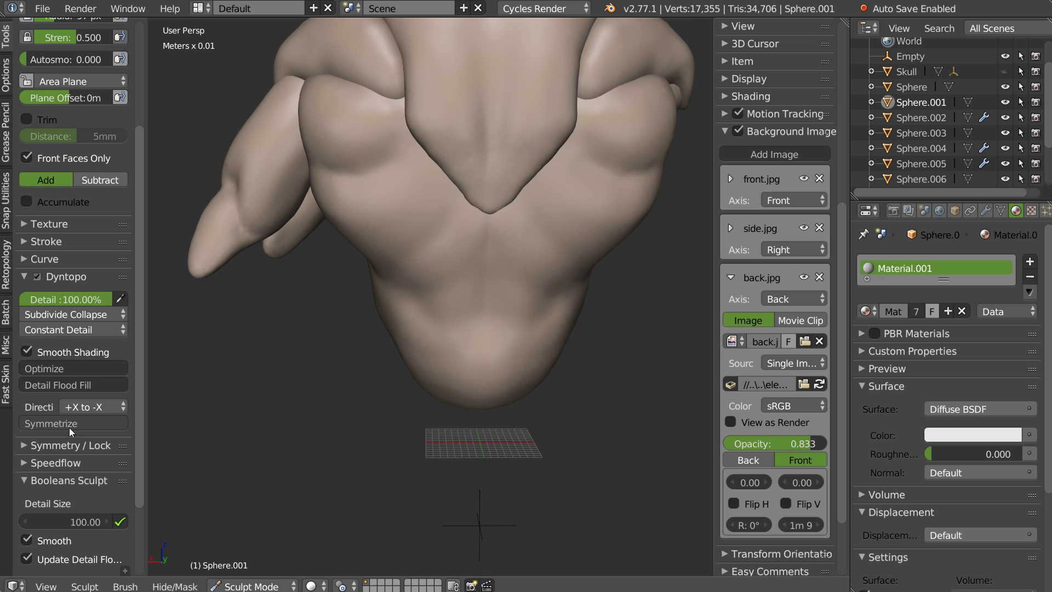
pyautogui.moveTo(488, 219)
pyautogui.mouseDown(button='middle')
pyautogui.moveTo(629, 185)
pyautogui.moveTo(603, 270)
pyautogui.moveTo(697, 267)
pyautogui.moveTo(571, 248)
pyautogui.moveTo(662, 260)
pyautogui.moveTo(552, 227)
pyautogui.moveTo(664, 257)
pyautogui.mouseUp(button='middle')
pyautogui.scroll(3, 357, 222)
pyautogui.moveTo(357, 222)
pyautogui.mouseDown(button='middle')
pyautogui.moveTo(461, 265)
pyautogui.moveTo(458, 234)
pyautogui.moveTo(473, 231)
pyautogui.moveTo(476, 260)
pyautogui.moveTo(430, 263)
pyautogui.moveTo(444, 216)
pyautogui.mouseUp(button='middle')
# - Fill in the crease under the neck and upper lobe with Clay strokes, then orbit to the back
pyautogui.moveTo(387, 219)
pyautogui.mouseDown()
pyautogui.moveTo(398, 233)
pyautogui.moveTo(384, 213)
pyautogui.moveTo(402, 185)
pyautogui.moveTo(438, 236)
pyautogui.moveTo(455, 234)
pyautogui.moveTo(462, 210)
pyautogui.moveTo(413, 201)
pyautogui.mouseUp()
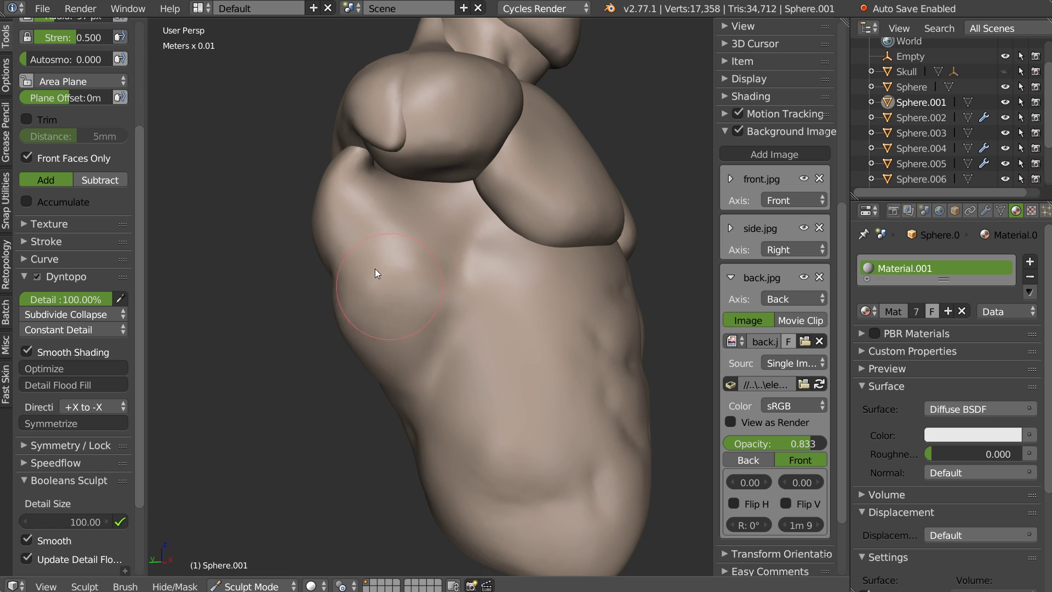
pyautogui.moveTo(427, 197); pyautogui.dragTo(467, 212)
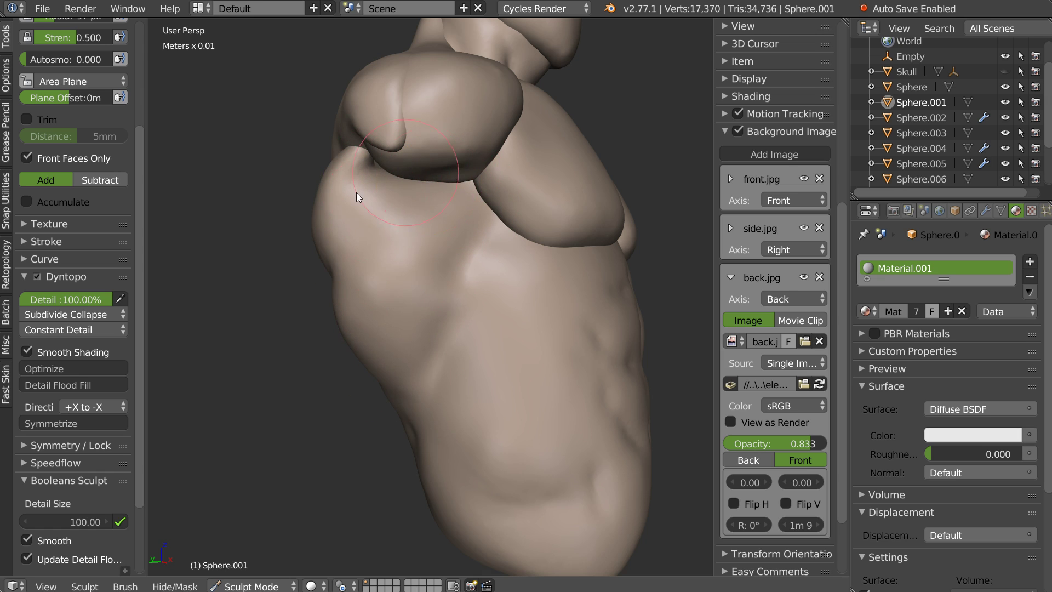
pyautogui.moveTo(434, 210)
pyautogui.mouseDown(button='middle')
pyautogui.moveTo(489, 230)
pyautogui.moveTo(511, 214)
pyautogui.mouseUp(button='middle')
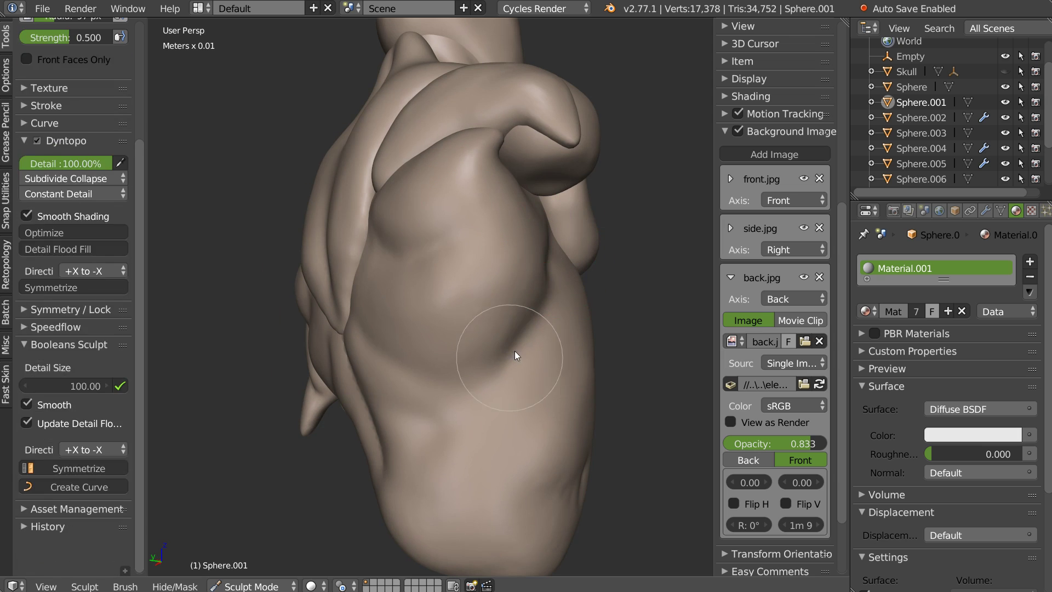
pyautogui.moveTo(535, 287)
pyautogui.mouseDown(button='middle')
pyautogui.moveTo(482, 298)
pyautogui.moveTo(529, 266)
pyautogui.moveTo(411, 305)
pyautogui.moveTo(611, 305)
pyautogui.moveTo(352, 288)
pyautogui.moveTo(643, 298)
pyautogui.moveTo(386, 273)
pyautogui.moveTo(409, 292)
pyautogui.moveTo(294, 316)
pyautogui.moveTo(207, 282)
pyautogui.moveTo(339, 279)
pyautogui.moveTo(450, 290)
pyautogui.moveTo(387, 280)
pyautogui.moveTo(415, 279)
pyautogui.mouseUp(button='middle')
pyautogui.scroll(3, 462, 265)
# - Select the shoulder piece Sphere.005 and return to Sculpt Mode on it
pyautogui.hotkey('ctrl', 'Tab')
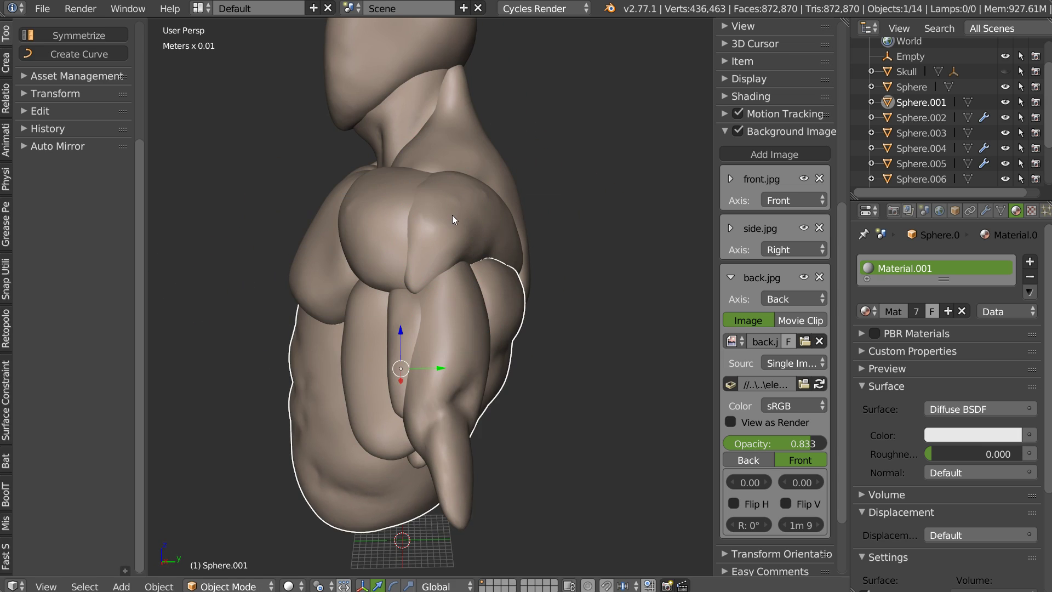
pyautogui.rightClick(453, 217)
pyautogui.hotkey('ctrl', 'Tab')
pyautogui.scroll(2, 472, 185)
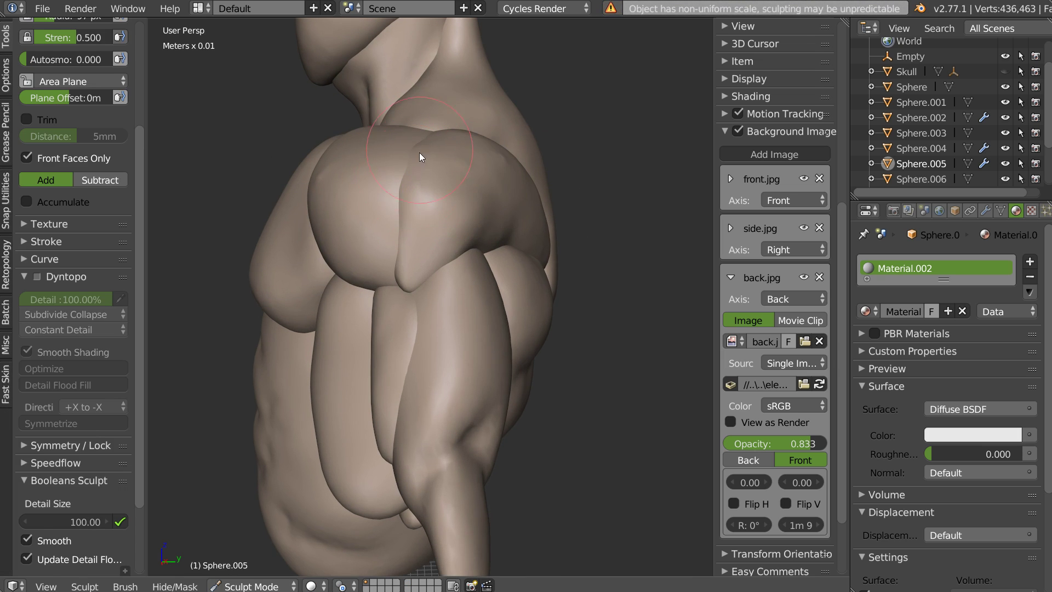
# - Smooth the shoulder surface, then build up its upper right with the Clay brush
pyautogui.press('s')
pyautogui.moveTo(421, 171)
pyautogui.mouseDown()
pyautogui.moveTo(411, 218)
pyautogui.moveTo(484, 209)
pyautogui.mouseUp()
pyautogui.press('c')
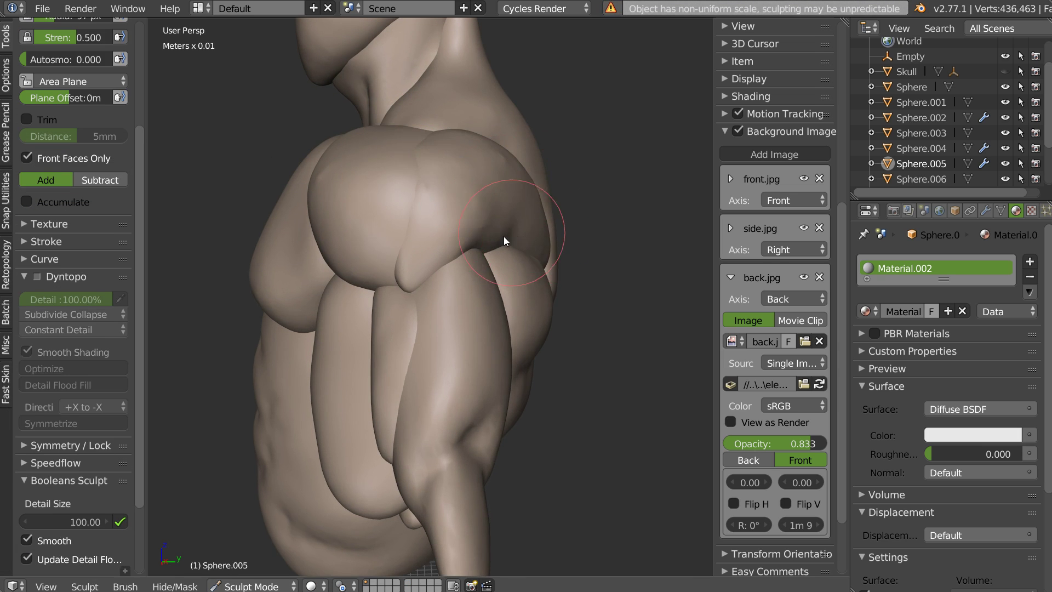
pyautogui.scroll(2, 503, 236)
pyautogui.moveTo(484, 212)
pyautogui.mouseDown()
pyautogui.moveTo(552, 177)
pyautogui.moveTo(514, 185)
pyautogui.mouseUp()
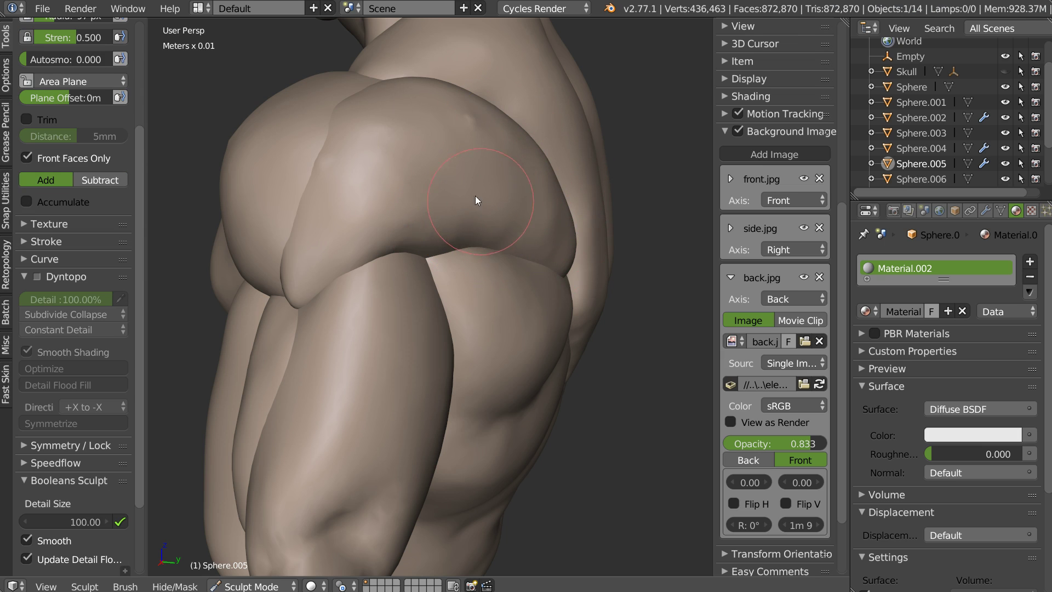
# - Remesh Sphere.005 at the Dyntopo detail size with wireframe shown, then select forearm Sphere.008
pyautogui.click(121, 520)
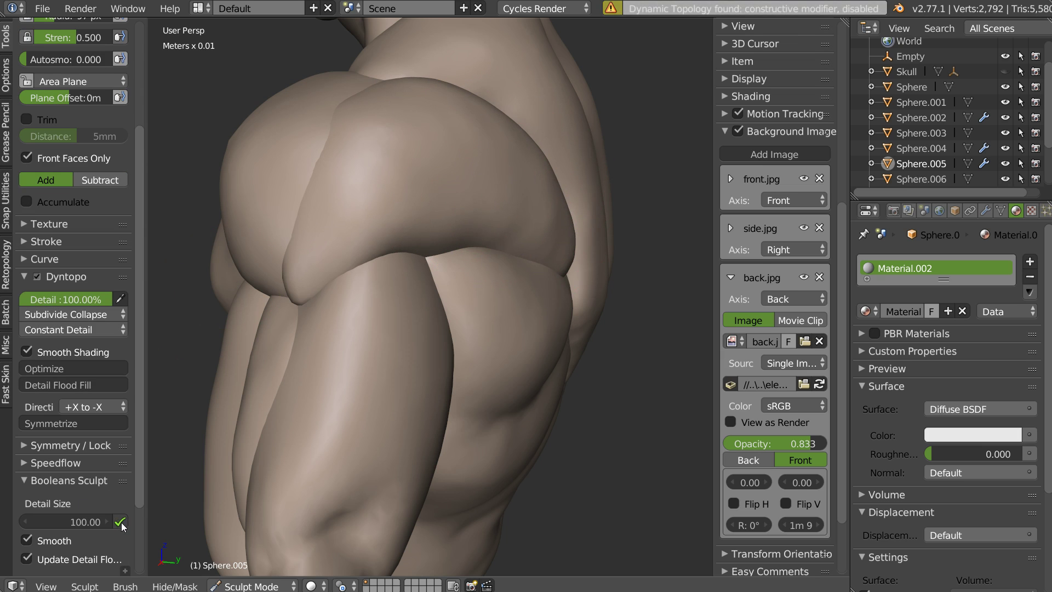
pyautogui.hotkey('shift', 'z')
pyautogui.click(119, 521)
pyautogui.moveTo(403, 217); pyautogui.dragTo(446, 196, button='middle')
pyautogui.scroll(-3, 445, 196)
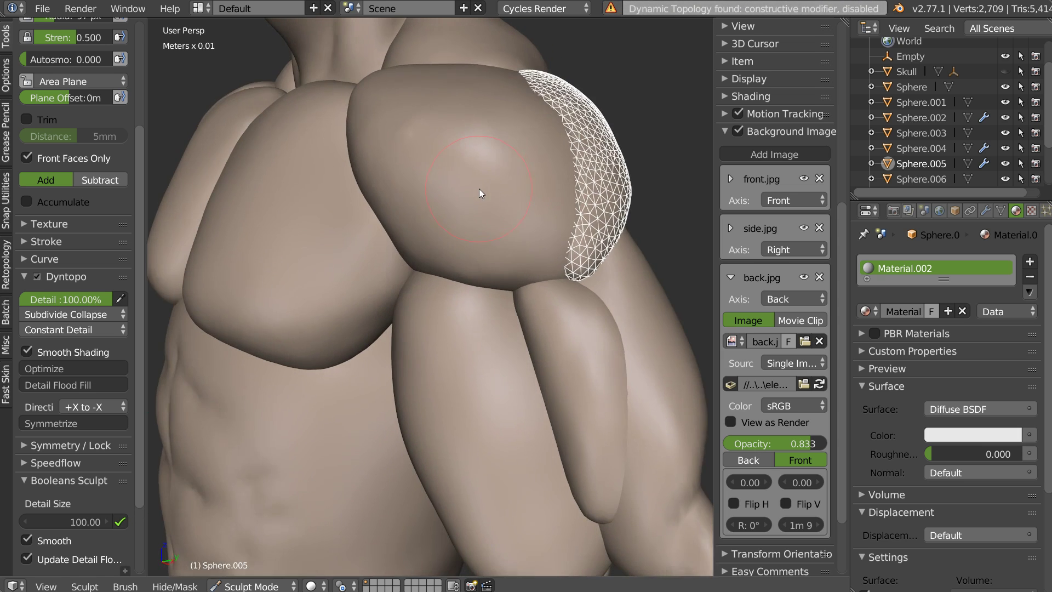
pyautogui.moveTo(540, 202)
pyautogui.mouseDown(button='middle')
pyautogui.moveTo(425, 261)
pyautogui.moveTo(498, 228)
pyautogui.moveTo(469, 218)
pyautogui.moveTo(499, 278)
pyautogui.moveTo(507, 350)
pyautogui.mouseUp(button='middle')
pyautogui.scroll(3, 536, 254)
pyautogui.scroll(2, 452, 244)
pyautogui.hotkey('ctrl', 'Tab')
pyautogui.rightClick(492, 223)
# - Pull the forearm tip of Sphere.008 into a point with the Snake Hook brush
pyautogui.hotkey('ctrl', 'Tab')
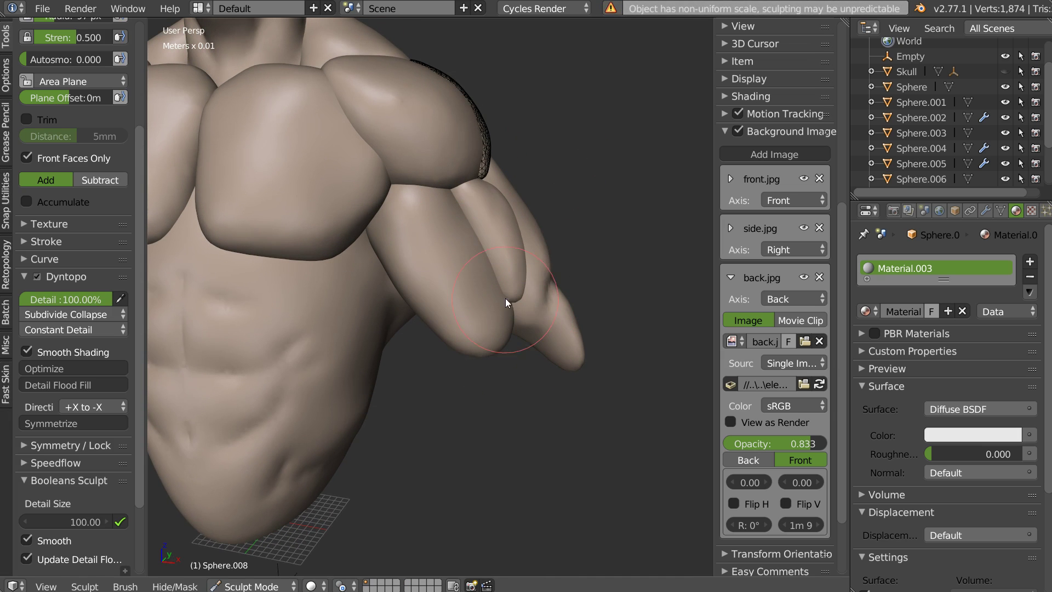
pyautogui.press('k')
pyautogui.moveTo(515, 301); pyautogui.dragTo(518, 317)
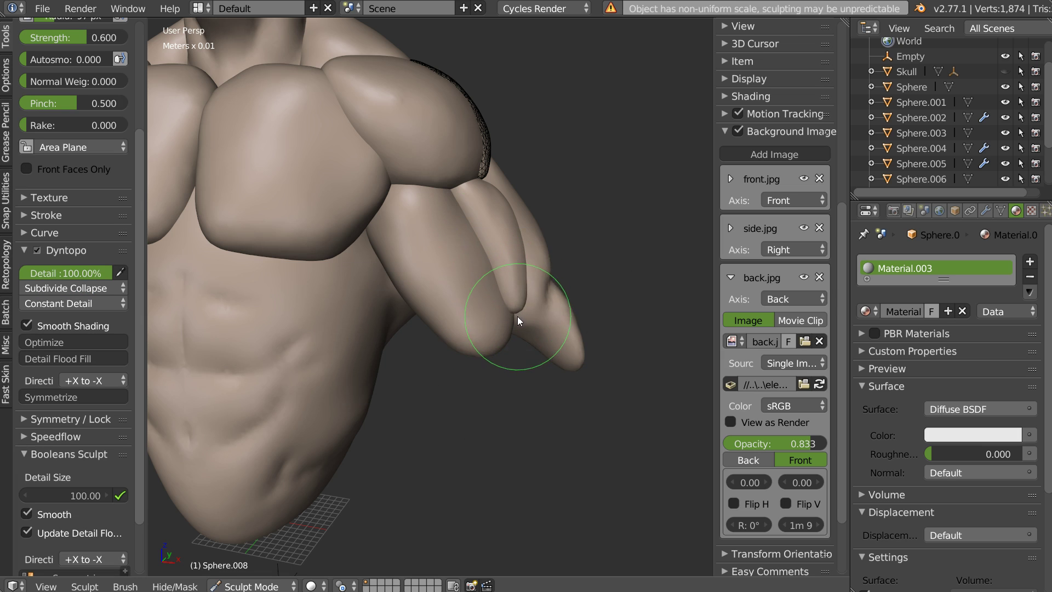
pyautogui.moveTo(518, 303); pyautogui.dragTo(467, 254, button='middle')
# - Merge the forearm lumps and smooth the pointed lump into a soft crease
pyautogui.press('s')
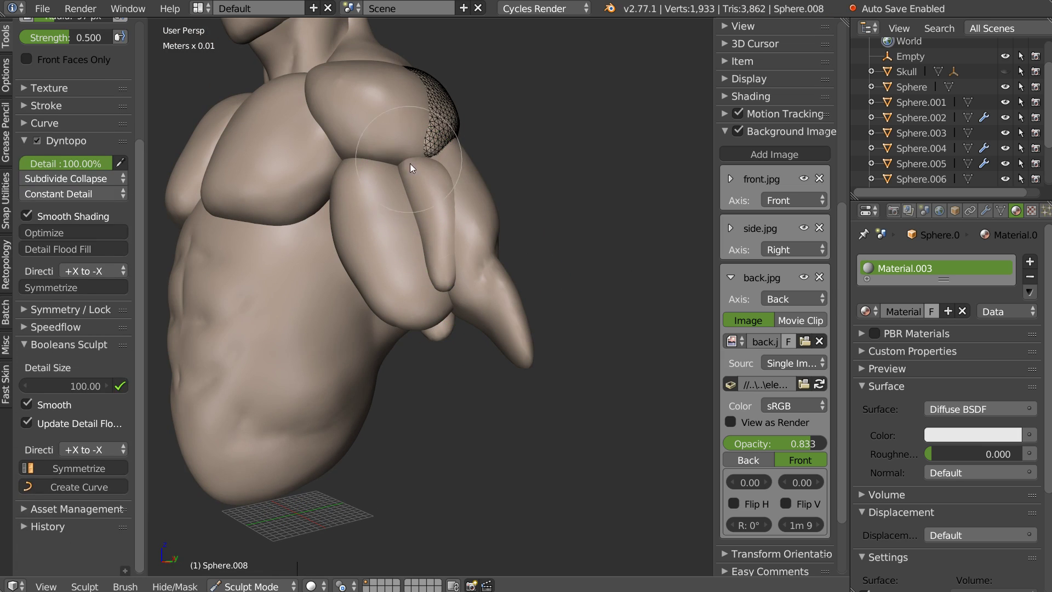
pyautogui.press('k')
pyautogui.scroll(2, 420, 187)
pyautogui.moveTo(420, 186); pyautogui.dragTo(379, 109, button='middle')
pyautogui.moveTo(364, 99)
pyautogui.mouseDown()
pyautogui.moveTo(390, 125)
pyautogui.moveTo(381, 106)
pyautogui.moveTo(394, 151)
pyautogui.moveTo(415, 168)
pyautogui.mouseUp()
pyautogui.moveTo(373, 91)
pyautogui.keyDown('shift'); pyautogui.mouseDown()
pyautogui.moveTo(432, 180)
pyautogui.moveTo(441, 173)
pyautogui.moveTo(433, 169)
pyautogui.mouseUp(); pyautogui.keyUp('shift')
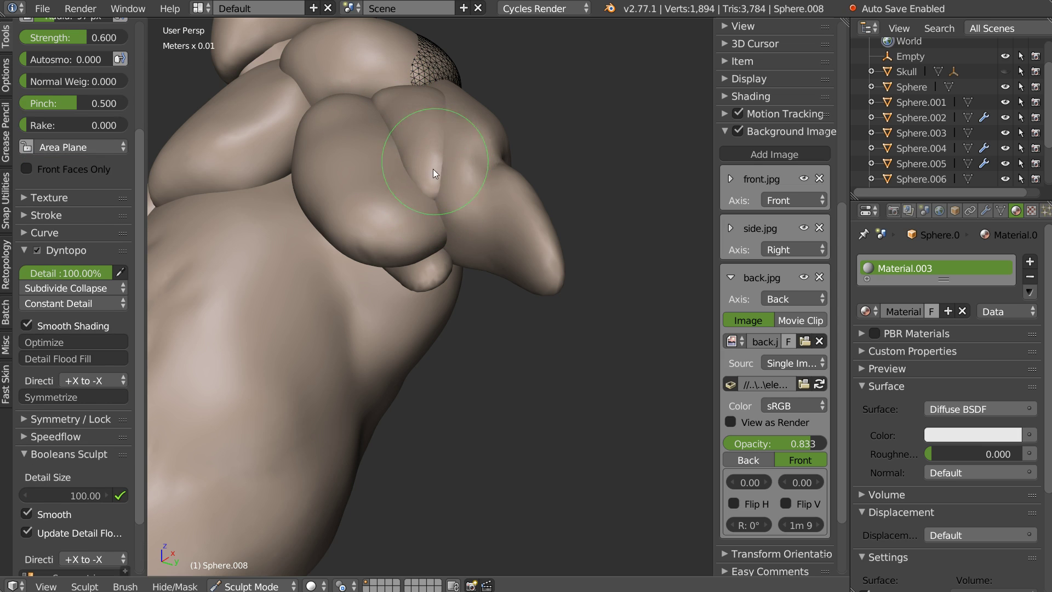
pyautogui.moveTo(434, 169); pyautogui.dragTo(541, 223, button='middle')
# - Orbit to a low close view of the torso and switch to the Clay brush
pyautogui.scroll(-3, 476, 266)
pyautogui.scroll(-2, 480, 240)
pyautogui.moveTo(480, 245)
pyautogui.mouseDown(button='middle')
pyautogui.moveTo(498, 191)
pyautogui.moveTo(419, 244)
pyautogui.moveTo(421, 201)
pyautogui.moveTo(440, 275)
pyautogui.mouseUp(button='middle')
pyautogui.scroll(3, 534, 207)
pyautogui.press('w')
pyautogui.click(460, 255)
pyautogui.scroll(3, 423, 230)
pyautogui.scroll(-2, 365, 157)
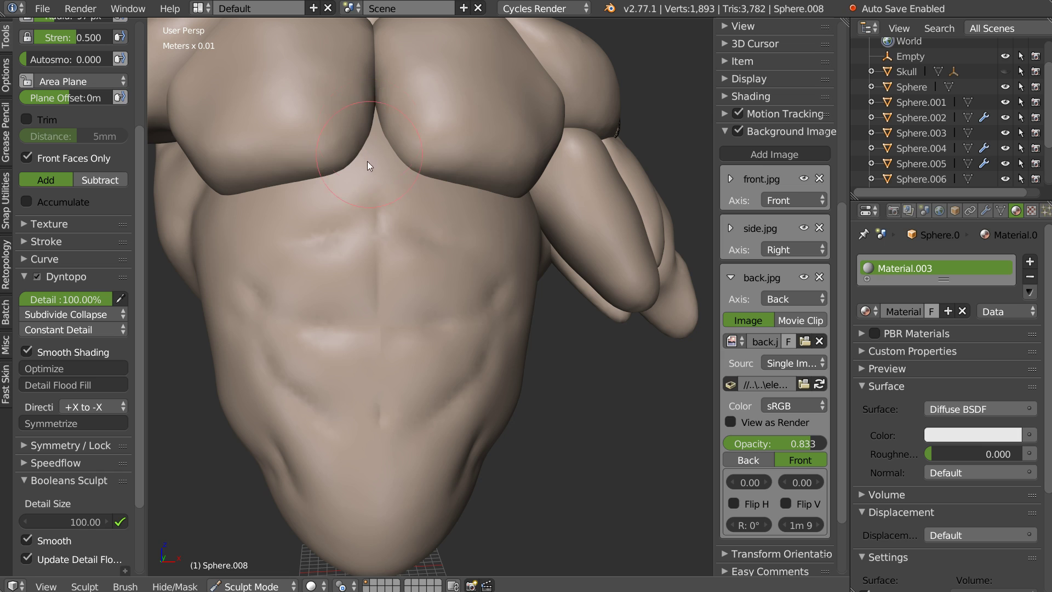
pyautogui.press('w')
pyautogui.click(429, 219)
# - Turn the torso and arm into view and set the brush strength to 0.479
pyautogui.moveTo(395, 228); pyautogui.dragTo(340, 179, button='middle')
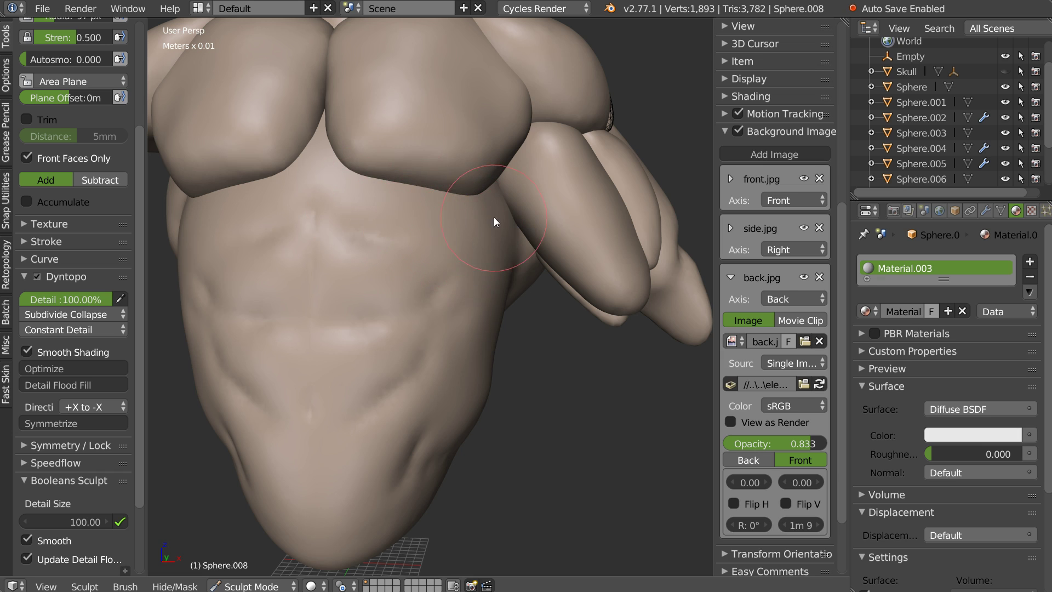
pyautogui.moveTo(493, 220); pyautogui.dragTo(378, 294, button='middle')
pyautogui.press('w')
pyautogui.click(481, 293)
pyautogui.hotkey('shift', 'f')
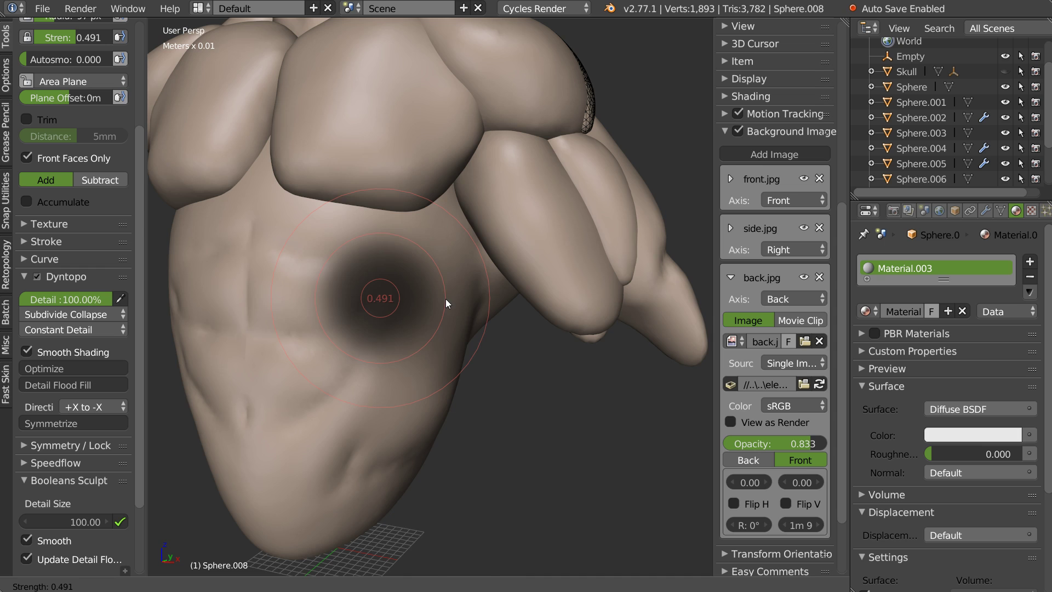
pyautogui.click(447, 299)
pyautogui.scroll(3, 423, 263)
# - Select the torso Sphere.001 and return to Sculpt Mode on it
pyautogui.press('Tab')
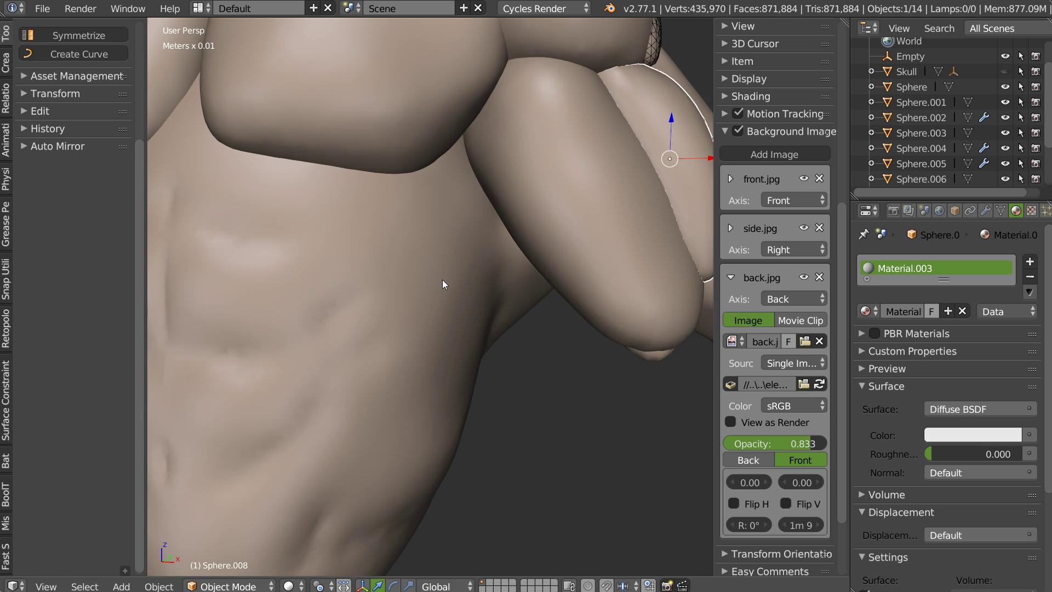
pyautogui.rightClick(443, 279)
pyautogui.press('Tab')
pyautogui.click(532, 212)
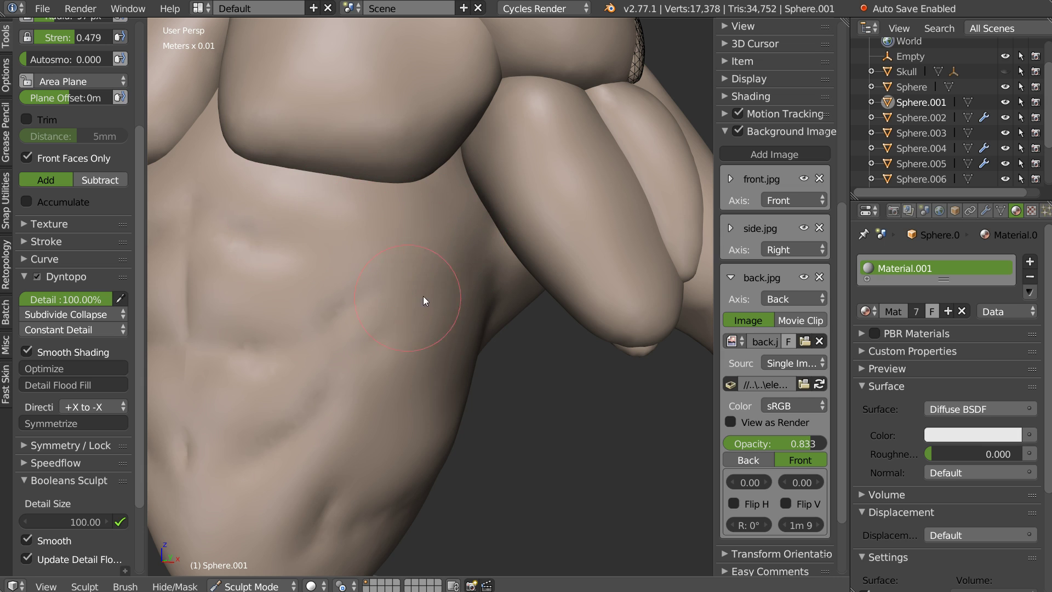
# - Add a small Clay stroke to the torso side and orbit around its underside
pyautogui.moveTo(447, 356)
pyautogui.mouseDown(button='middle')
pyautogui.moveTo(418, 318)
pyautogui.moveTo(490, 337)
pyautogui.mouseUp(button='middle')
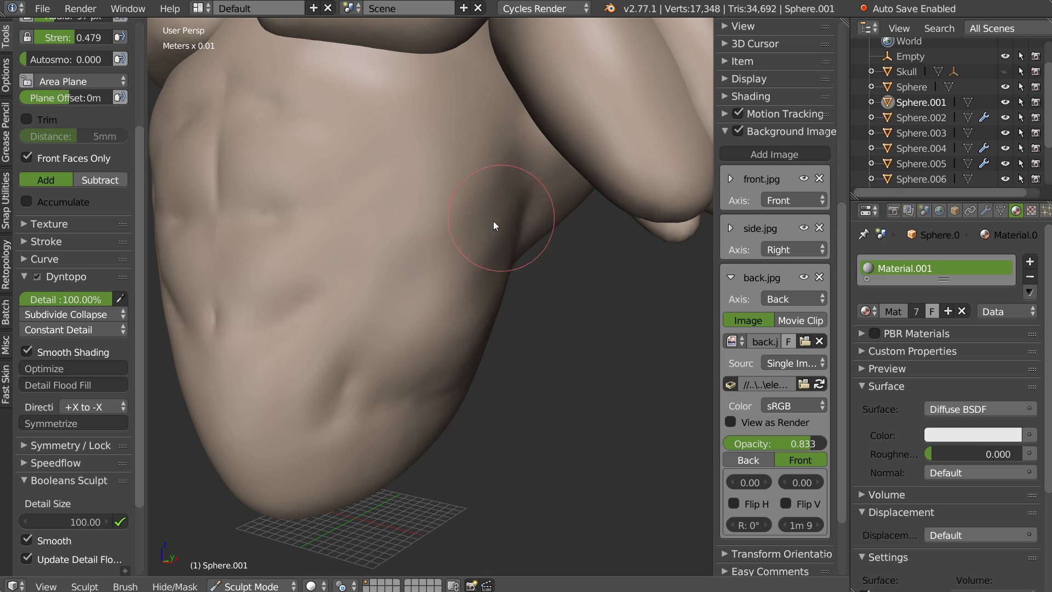
pyautogui.moveTo(488, 260)
pyautogui.mouseDown(button='middle')
pyautogui.moveTo(448, 262)
pyautogui.moveTo(393, 174)
pyautogui.mouseUp(button='middle')
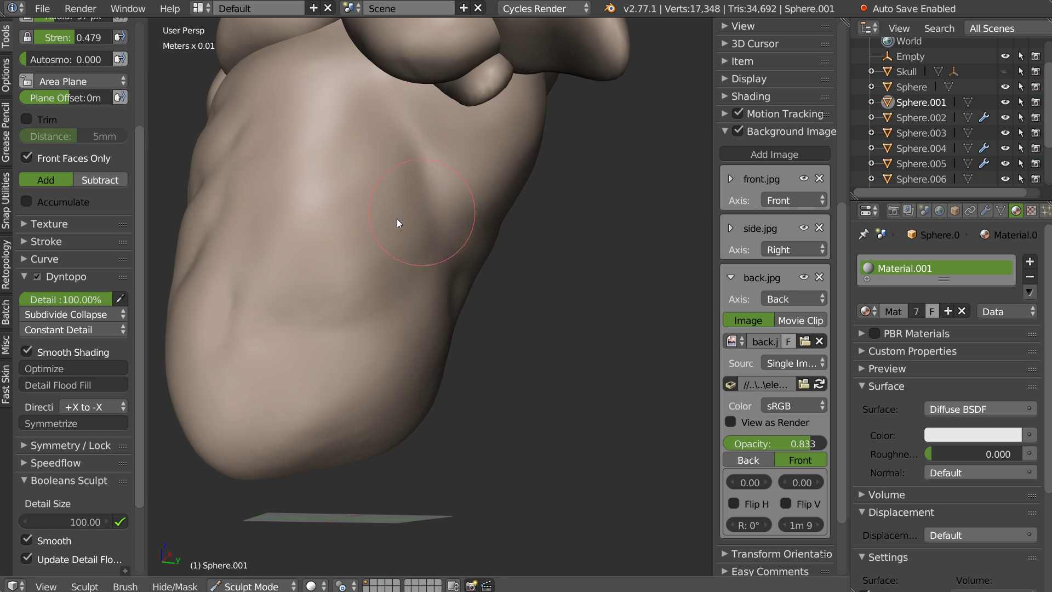
pyautogui.moveTo(345, 154); pyautogui.dragTo(359, 174)
pyautogui.press('s')
pyautogui.press('c')
pyautogui.moveTo(343, 319)
pyautogui.mouseDown(button='middle')
pyautogui.moveTo(427, 284)
pyautogui.moveTo(461, 297)
pyautogui.moveTo(425, 291)
pyautogui.moveTo(436, 282)
pyautogui.moveTo(377, 285)
pyautogui.moveTo(489, 193)
pyautogui.mouseUp(button='middle')
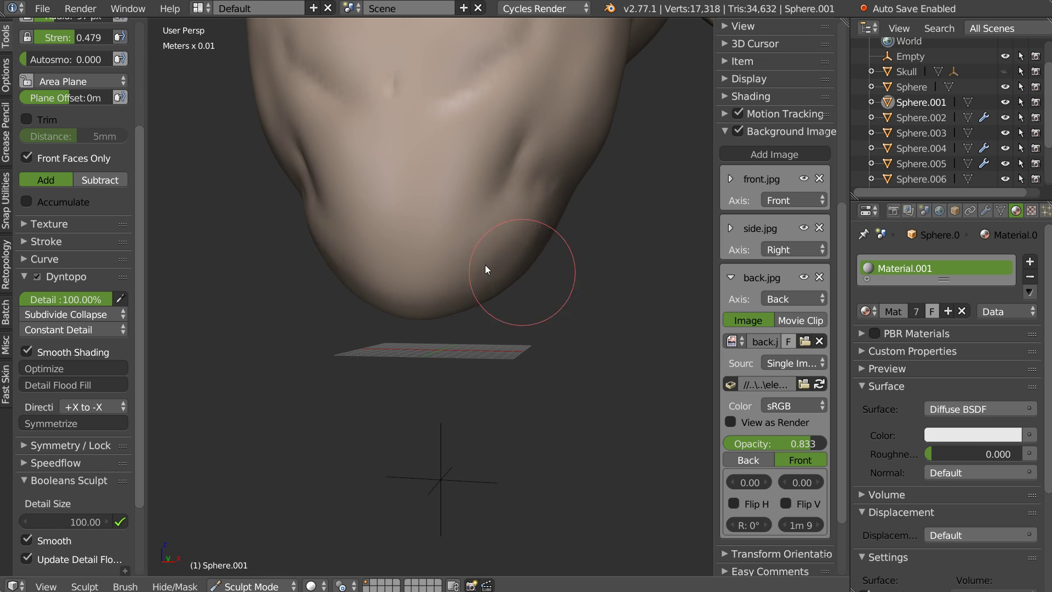
pyautogui.moveTo(485, 265); pyautogui.dragTo(448, 177, button='middle')
pyautogui.moveTo(449, 177)
pyautogui.mouseDown()
pyautogui.moveTo(442, 212)
pyautogui.moveTo(457, 195)
pyautogui.mouseUp()
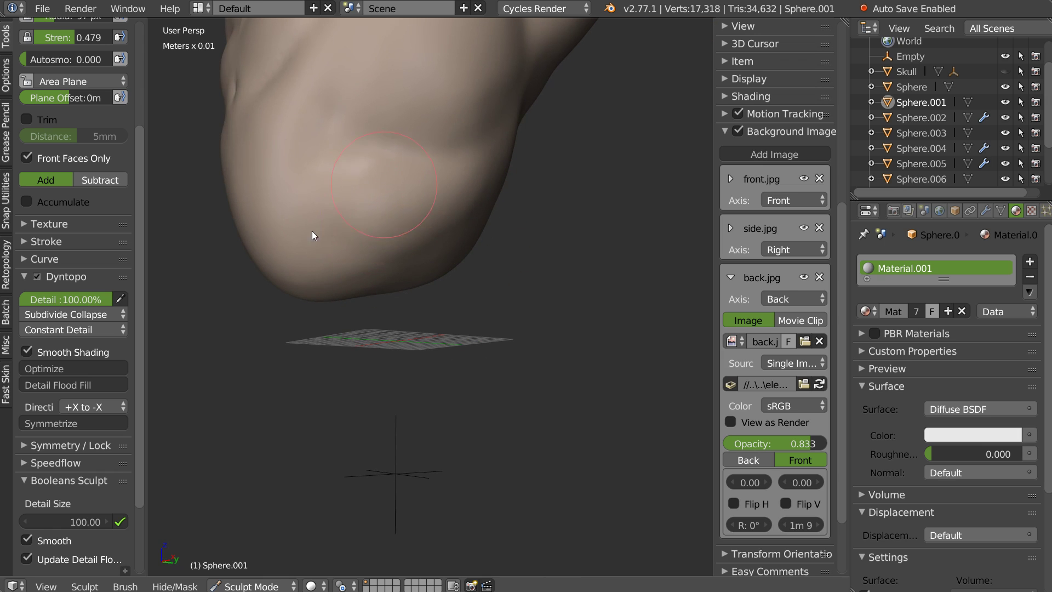
pyautogui.moveTo(419, 235)
pyautogui.mouseDown(button='middle')
pyautogui.moveTo(394, 222)
pyautogui.moveTo(304, 216)
pyautogui.moveTo(424, 276)
pyautogui.moveTo(365, 216)
pyautogui.moveTo(446, 237)
pyautogui.mouseUp(button='middle')
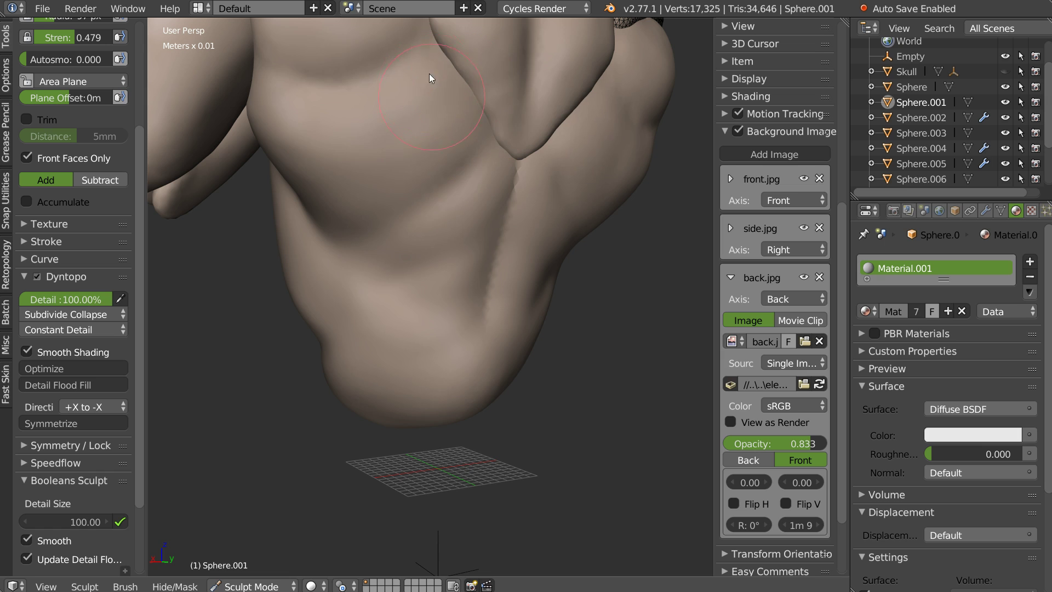
# - Smooth the upper back, lower-back crease and lower-left bulge, then zoom out to the whole torso
pyautogui.moveTo(337, 173)
pyautogui.mouseDown(button='middle')
pyautogui.moveTo(376, 139)
pyautogui.moveTo(331, 119)
pyautogui.mouseUp(button='middle')
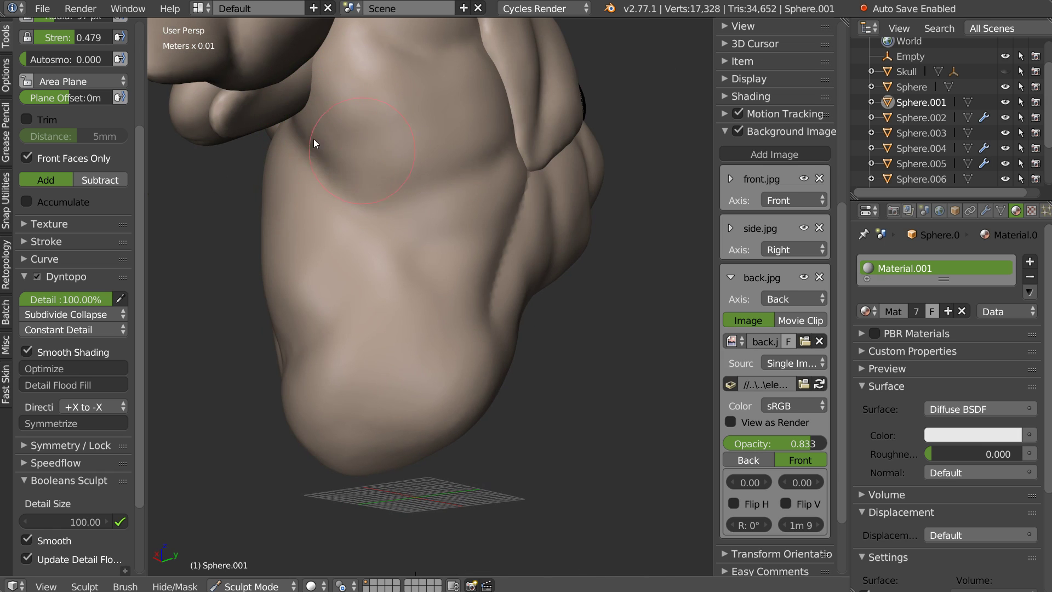
pyautogui.moveTo(435, 172); pyautogui.dragTo(434, 190, button='middle')
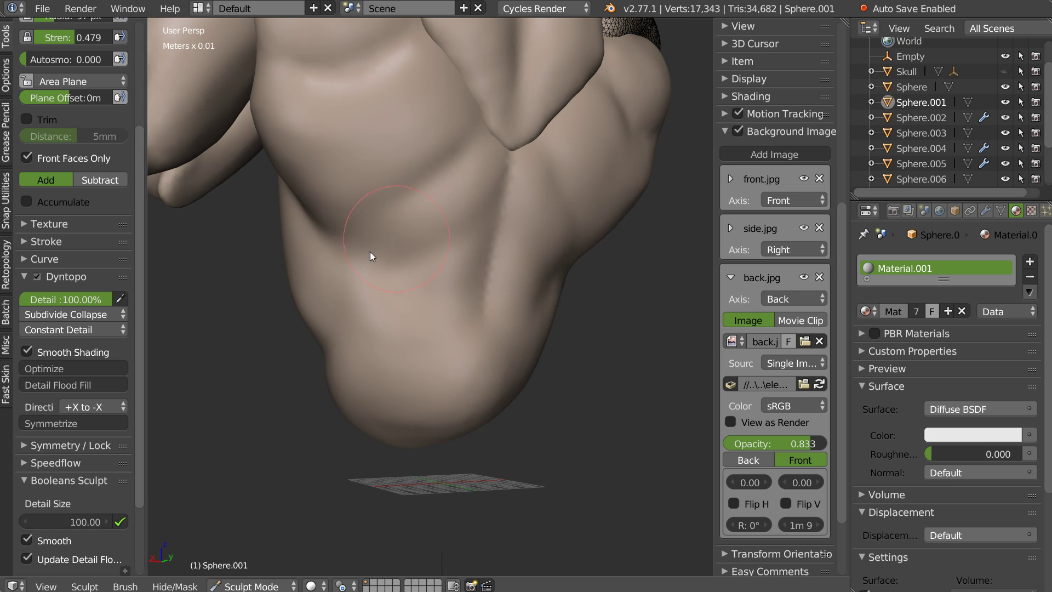
pyautogui.moveTo(371, 256); pyautogui.dragTo(385, 219)
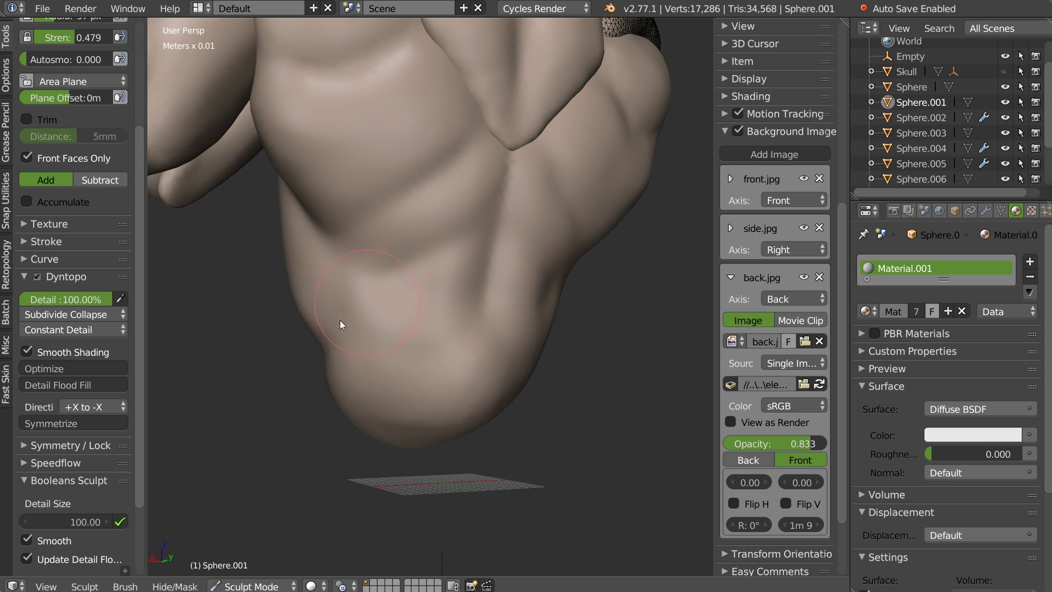
pyautogui.moveTo(388, 396)
pyautogui.mouseDown()
pyautogui.moveTo(346, 386)
pyautogui.moveTo(309, 293)
pyautogui.mouseUp()
pyautogui.moveTo(309, 293); pyautogui.dragTo(429, 246, button='middle')
pyautogui.moveTo(458, 253); pyautogui.dragTo(454, 287)
pyautogui.moveTo(409, 263)
pyautogui.mouseDown(button='middle')
pyautogui.moveTo(502, 267)
pyautogui.moveTo(421, 271)
pyautogui.mouseUp(button='middle')
pyautogui.moveTo(384, 305); pyautogui.dragTo(324, 319)
pyautogui.scroll(-4, 325, 319)
pyautogui.moveTo(325, 319)
pyautogui.mouseDown(button='middle')
pyautogui.moveTo(546, 278)
pyautogui.moveTo(594, 289)
pyautogui.moveTo(498, 251)
pyautogui.moveTo(670, 242)
pyautogui.moveTo(499, 261)
pyautogui.mouseUp(button='middle')
# - Return to Object Mode and remove the wireframe overlay from the shoulder pads
pyautogui.press('Tab')
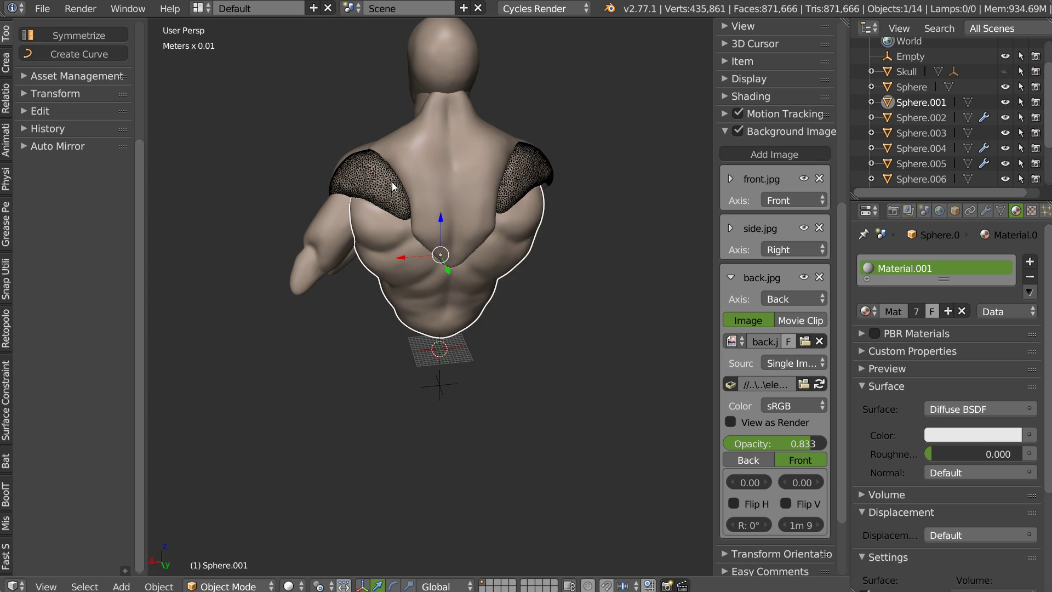
pyautogui.click(392, 182)
pyautogui.press('z')
pyautogui.click(501, 178)
pyautogui.moveTo(501, 179)
pyautogui.mouseDown(button='middle')
pyautogui.moveTo(521, 218)
pyautogui.moveTo(570, 209)
pyautogui.moveTo(463, 219)
pyautogui.moveTo(416, 267)
pyautogui.mouseUp(button='middle')
pyautogui.scroll(2, 569, 209)
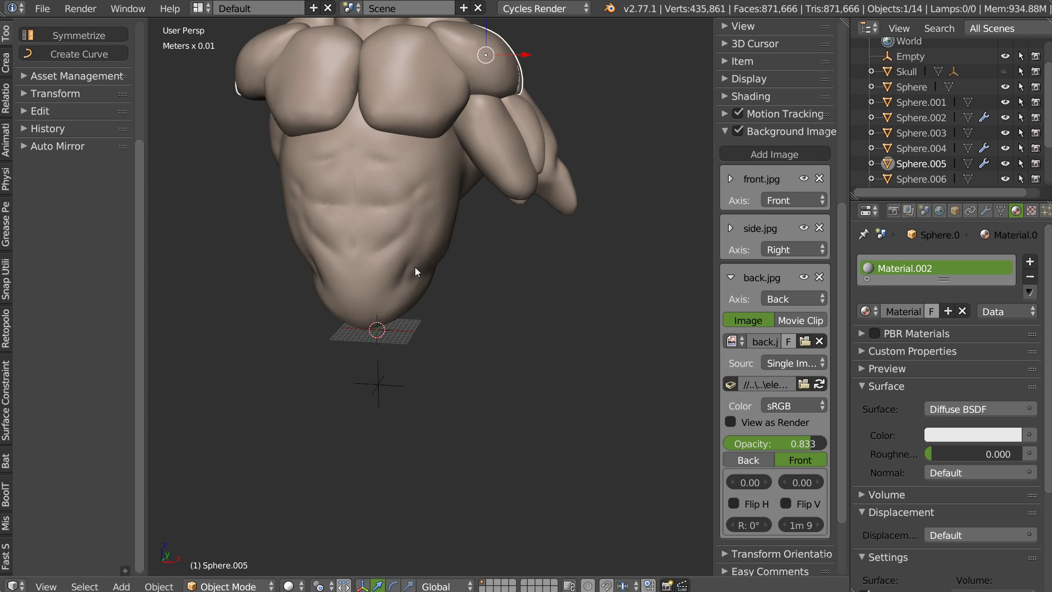
# - Select the Empty and the arm pad and add a Mirror modifier across the Empty
pyautogui.rightClick(384, 387)
pyautogui.keyDown('shift'); pyautogui.rightClick(513, 183); pyautogui.keyUp('shift')
pyautogui.press('q')
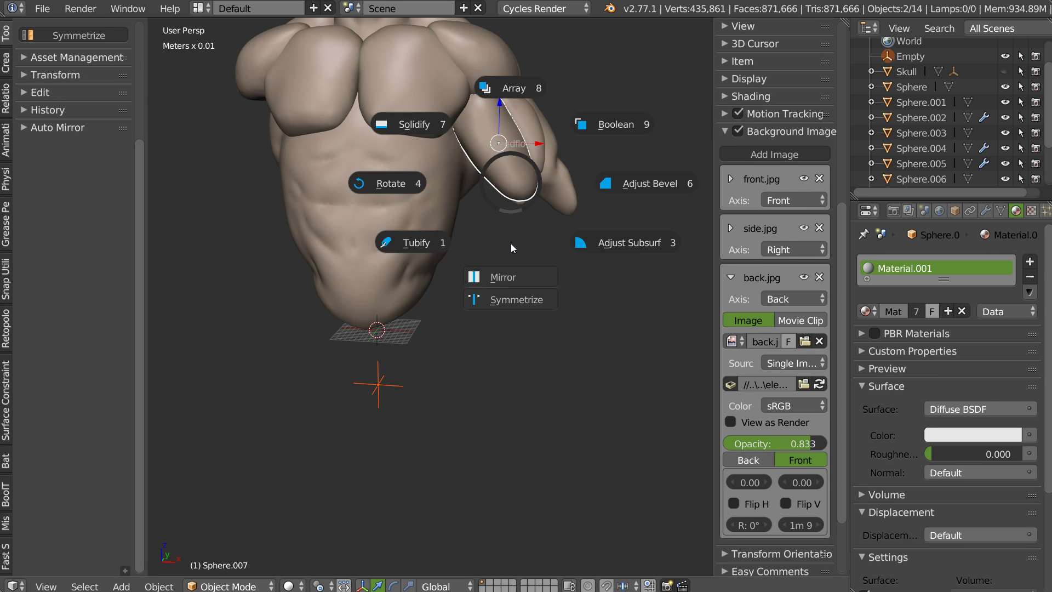
pyautogui.click(507, 277)
pyautogui.press('Escape')
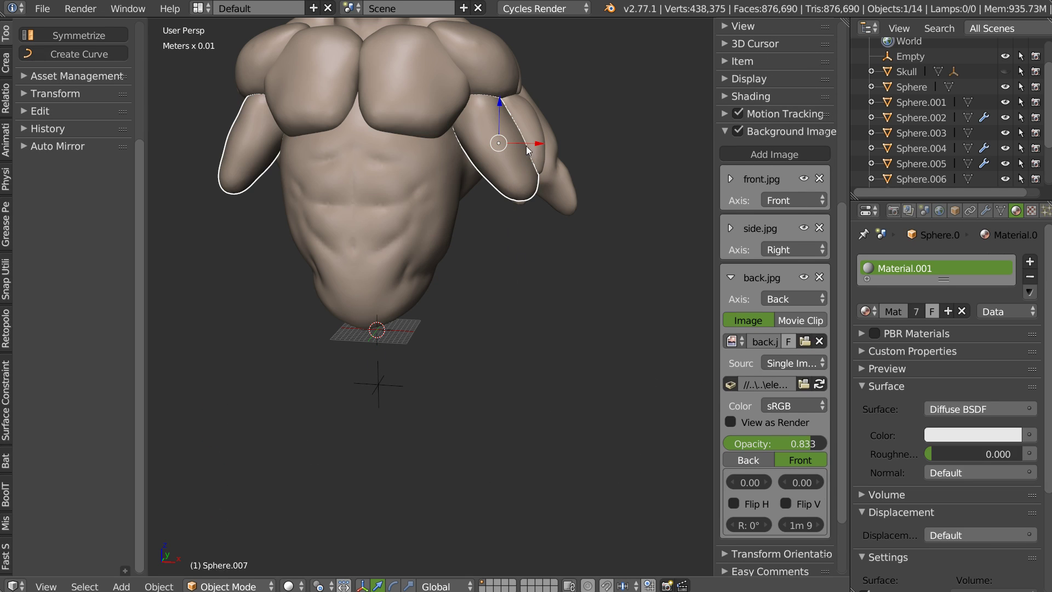
pyautogui.moveTo(457, 266)
pyautogui.mouseDown(button='middle')
pyautogui.moveTo(481, 193)
pyautogui.moveTo(456, 207)
pyautogui.mouseUp(button='middle')
pyautogui.hotkey('shift', 'q')
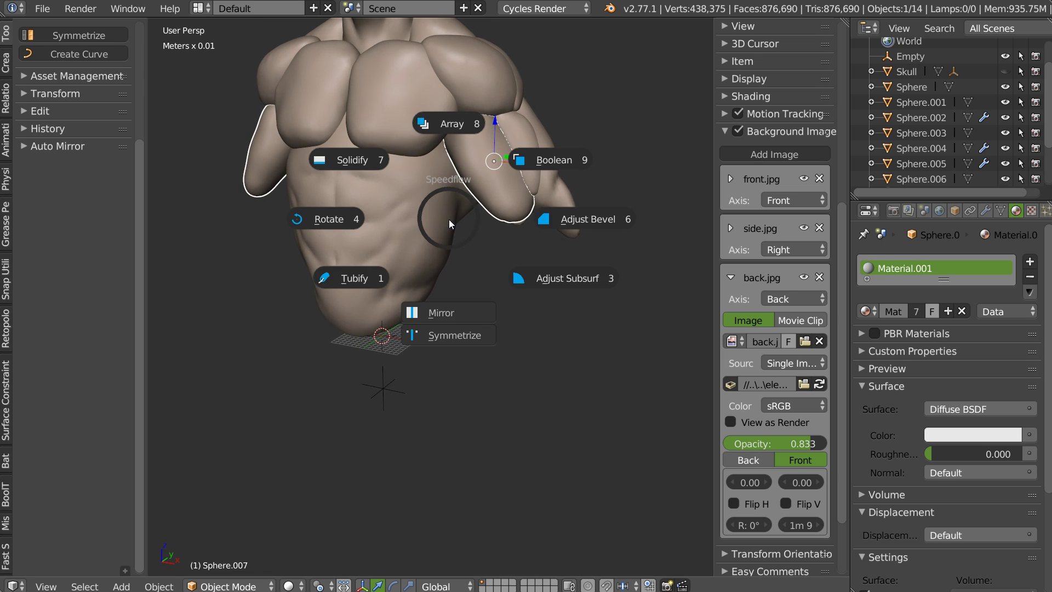
pyautogui.click(450, 314)
pyautogui.press('Escape')
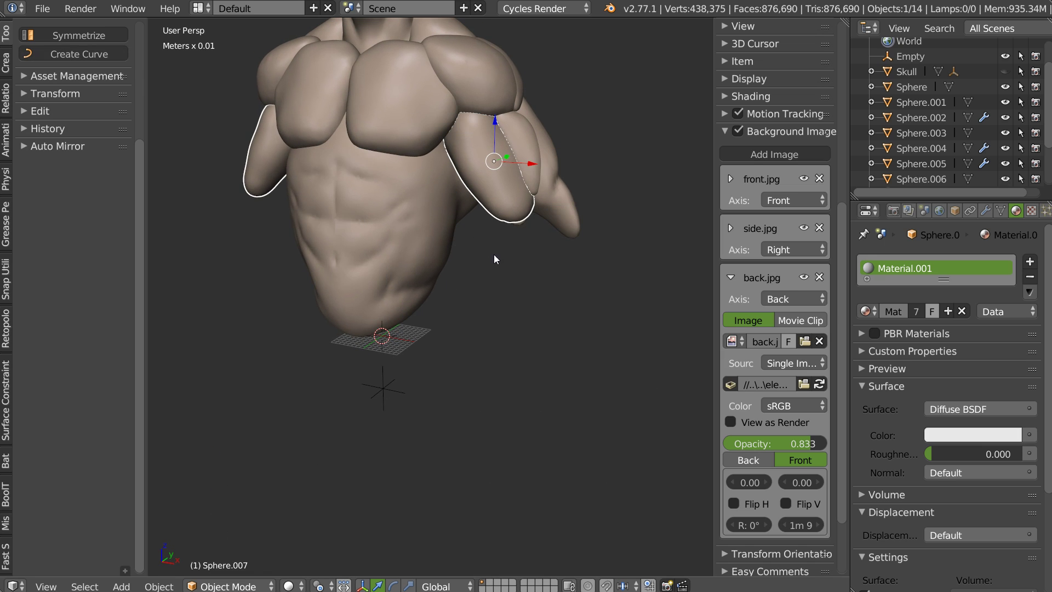
# - Mirror the chest piece and the shoulder piece across the Empty
pyautogui.rightClick(396, 122)
pyautogui.hotkey('shift', 'q')
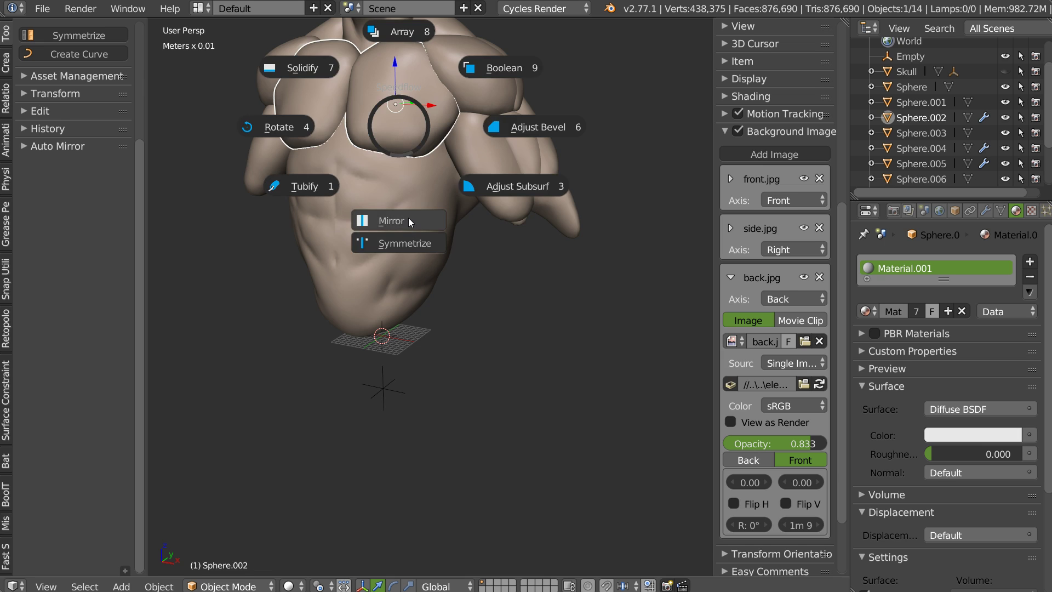
pyautogui.click(409, 220)
pyautogui.press('Escape')
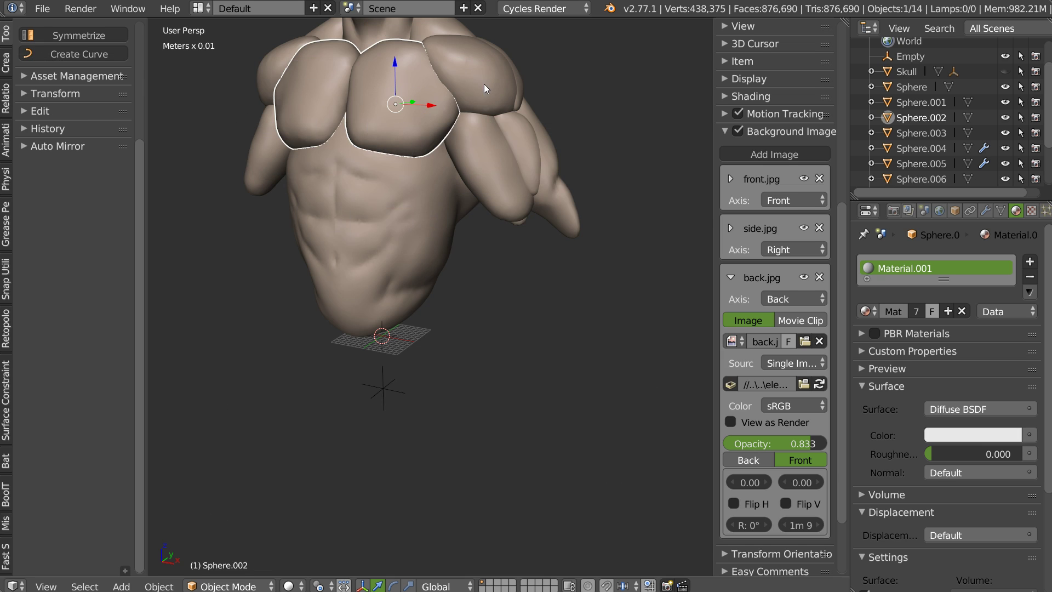
pyautogui.rightClick(485, 85)
pyautogui.keyDown('shift'); pyautogui.moveTo(484, 84); pyautogui.dragTo(455, 213, button='middle'); pyautogui.keyUp('shift')
pyautogui.hotkey('shift', 'q')
pyautogui.click(446, 309)
pyautogui.press('Escape')
# - Mirror the shoulder pads, cancel a misplaced arm mirror and show the arm piece's modifiers
pyautogui.moveTo(446, 310)
pyautogui.mouseDown(button='middle')
pyautogui.moveTo(480, 209)
pyautogui.moveTo(431, 199)
pyautogui.mouseUp(button='middle')
pyautogui.rightClick(431, 198)
pyautogui.hotkey('shift', 'q')
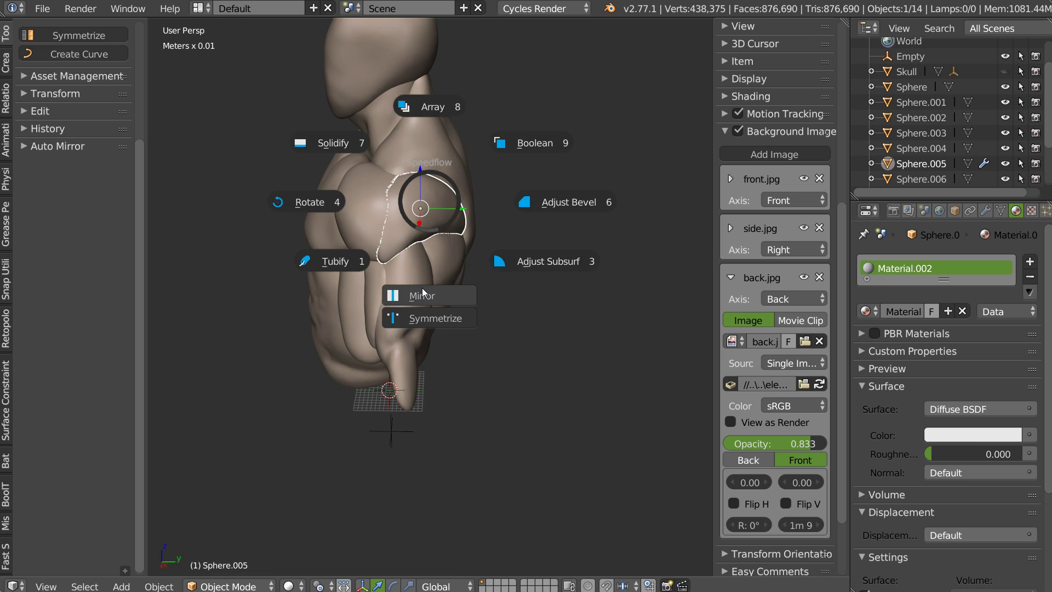
pyautogui.click(421, 292)
pyautogui.moveTo(422, 292); pyautogui.dragTo(434, 271, button='middle')
pyautogui.hotkey('shift', 'q')
pyautogui.click(422, 369)
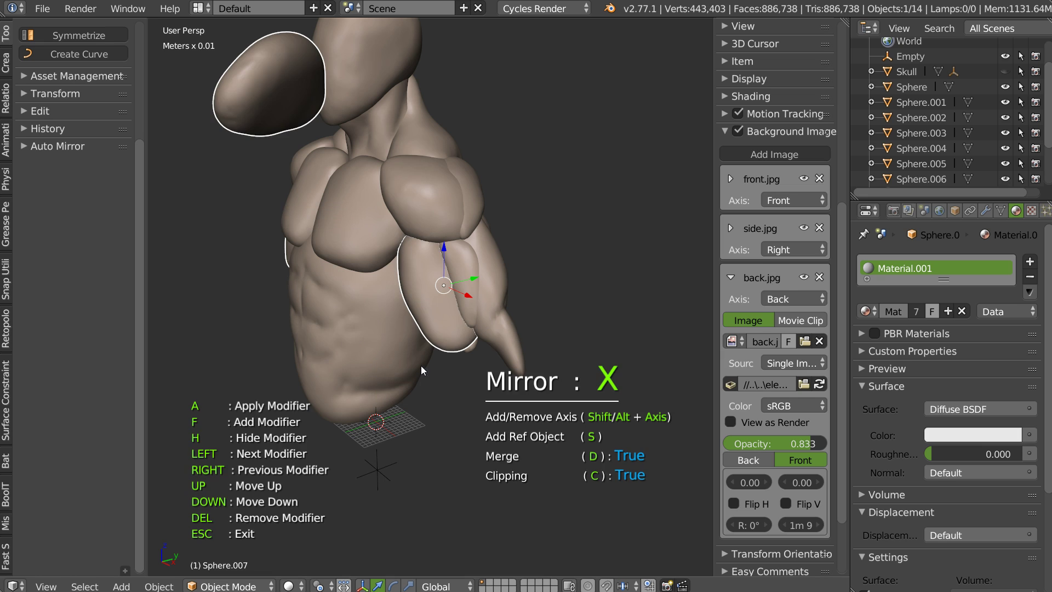
pyautogui.press('Escape')
pyautogui.click(986, 211)
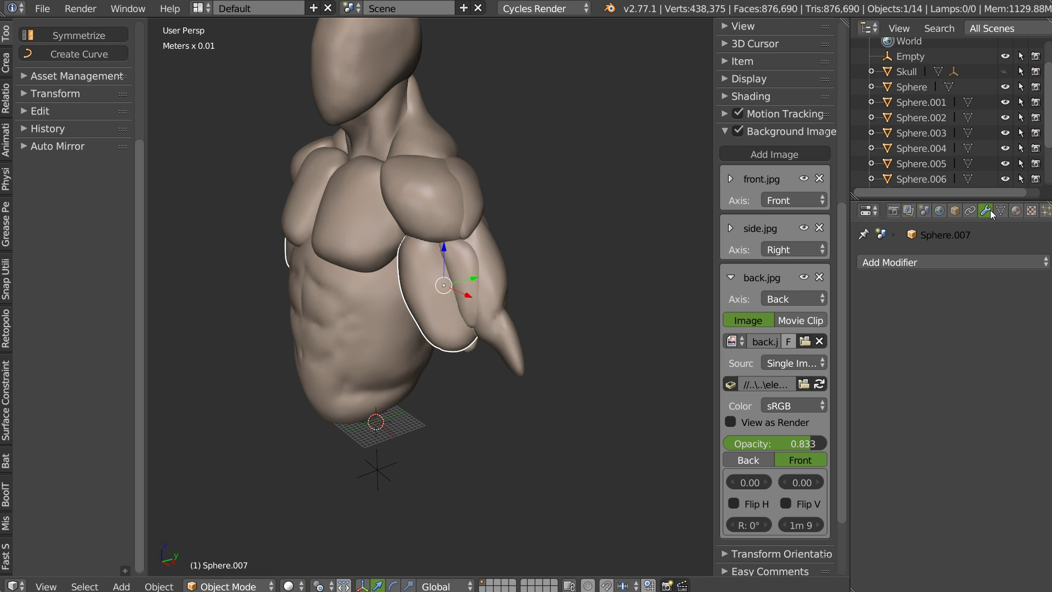
# - From the back view, check the other arm, shoulder, trapezius and main torso pieces
pyautogui.rightClick(450, 286)
pyautogui.moveTo(469, 299); pyautogui.dragTo(446, 283, button='middle')
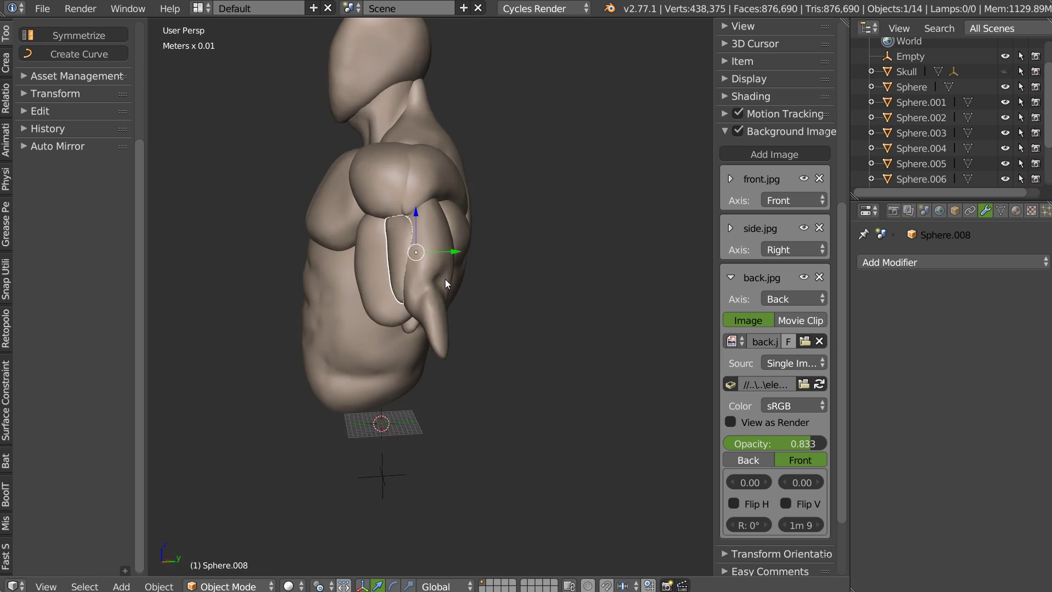
pyautogui.press('ctrl+KP_1')
pyautogui.rightClick(385, 185)
pyautogui.rightClick(458, 222)
pyautogui.rightClick(405, 292)
pyautogui.moveTo(403, 296)
pyautogui.mouseDown(button='middle')
pyautogui.moveTo(602, 301)
pyautogui.moveTo(470, 289)
pyautogui.moveTo(487, 267)
pyautogui.mouseUp(button='middle')
# - Mirror the upper arm piece across the Empty
pyautogui.rightClick(507, 256)
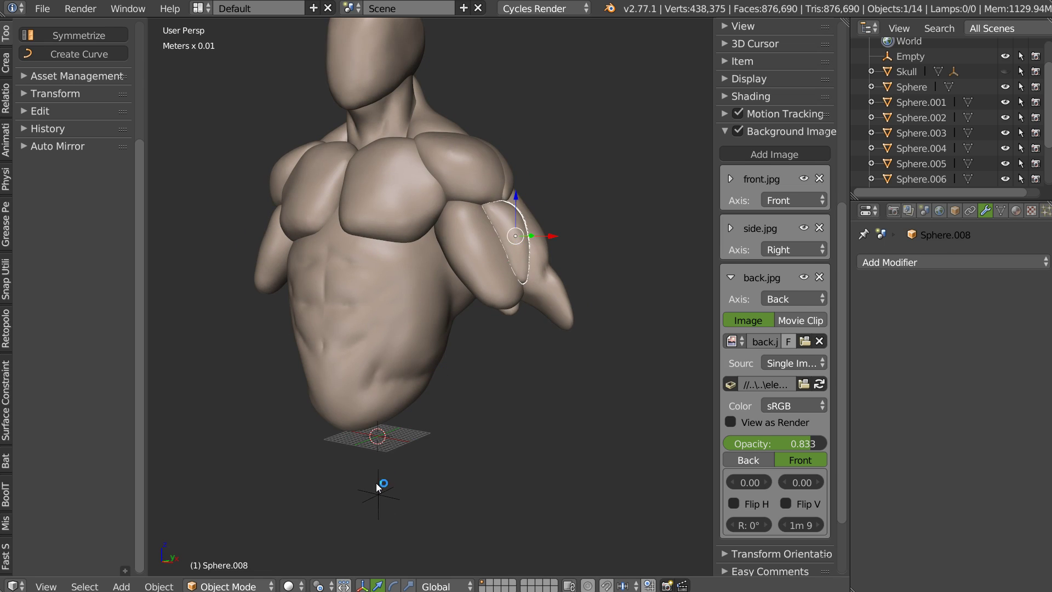
pyautogui.rightClick(377, 486)
pyautogui.rightClick(516, 236)
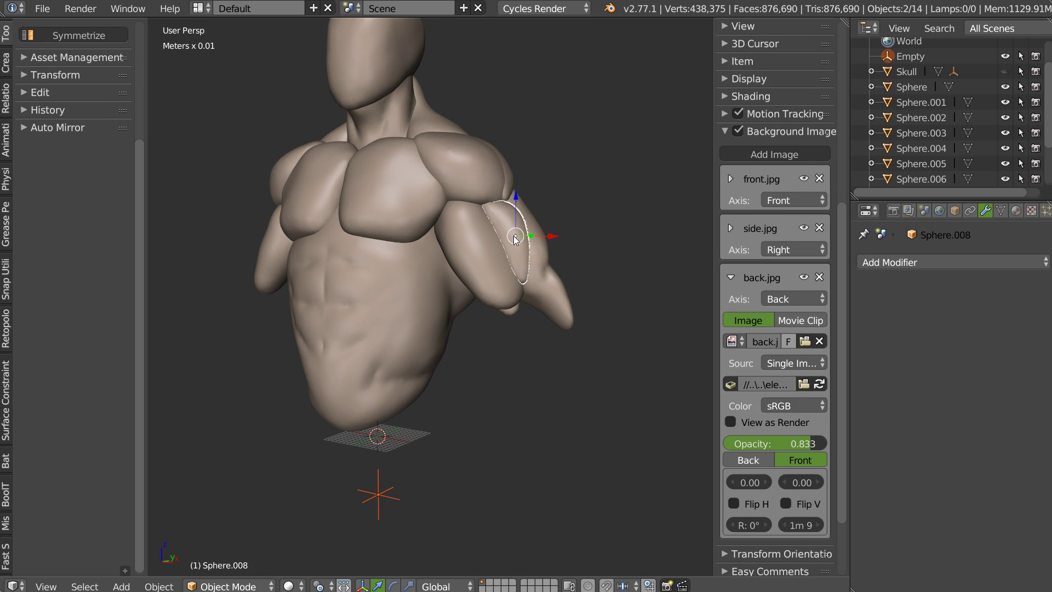
pyautogui.hotkey('shift', 'q')
pyautogui.click(499, 333)
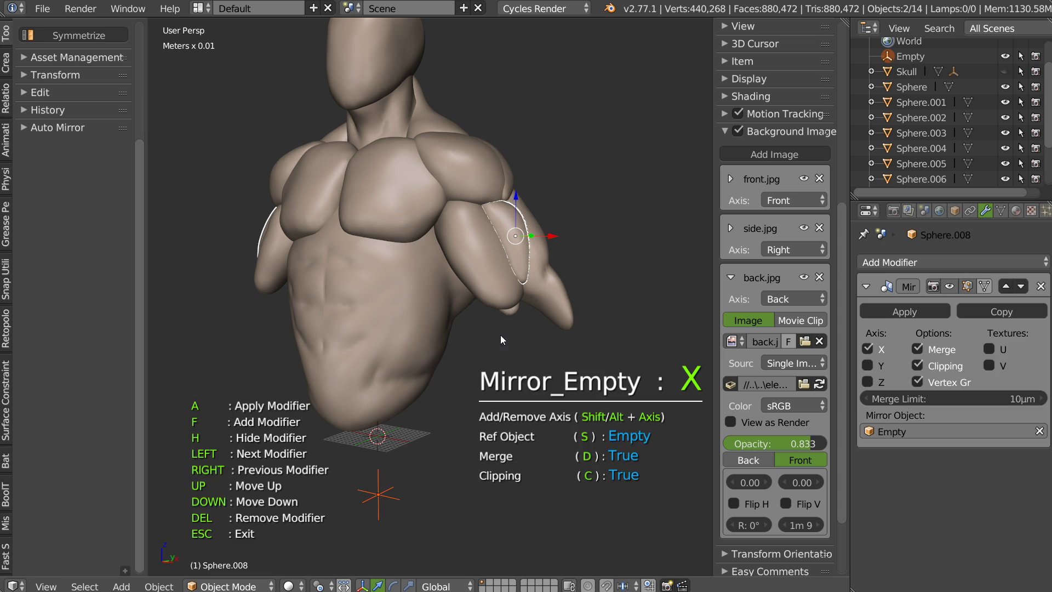
pyautogui.press('a')
# - Mirror the forearm piece across the Empty
pyautogui.rightClick(365, 492)
pyautogui.keyDown('shift'); pyautogui.rightClick(537, 269); pyautogui.keyUp('shift')
pyautogui.hotkey('shift', 'q')
pyautogui.click(517, 354)
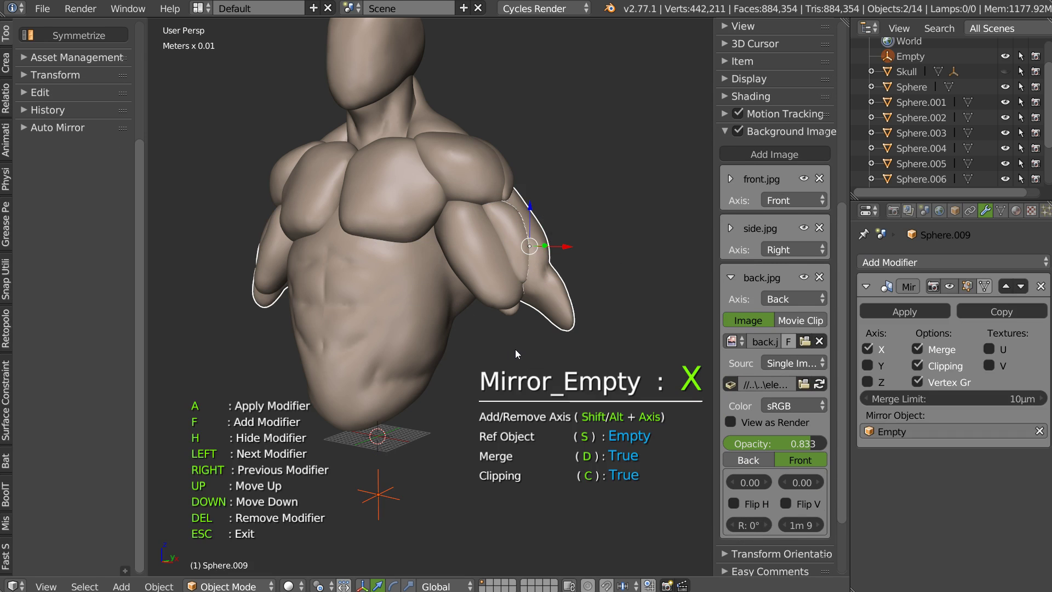
pyautogui.press('a')
# - Mirror the remaining arm piece across the Empty
pyautogui.moveTo(512, 344)
pyautogui.mouseDown(button='middle')
pyautogui.moveTo(668, 257)
pyautogui.moveTo(607, 218)
pyautogui.moveTo(521, 290)
pyautogui.mouseUp(button='middle')
pyautogui.rightClick(489, 494)
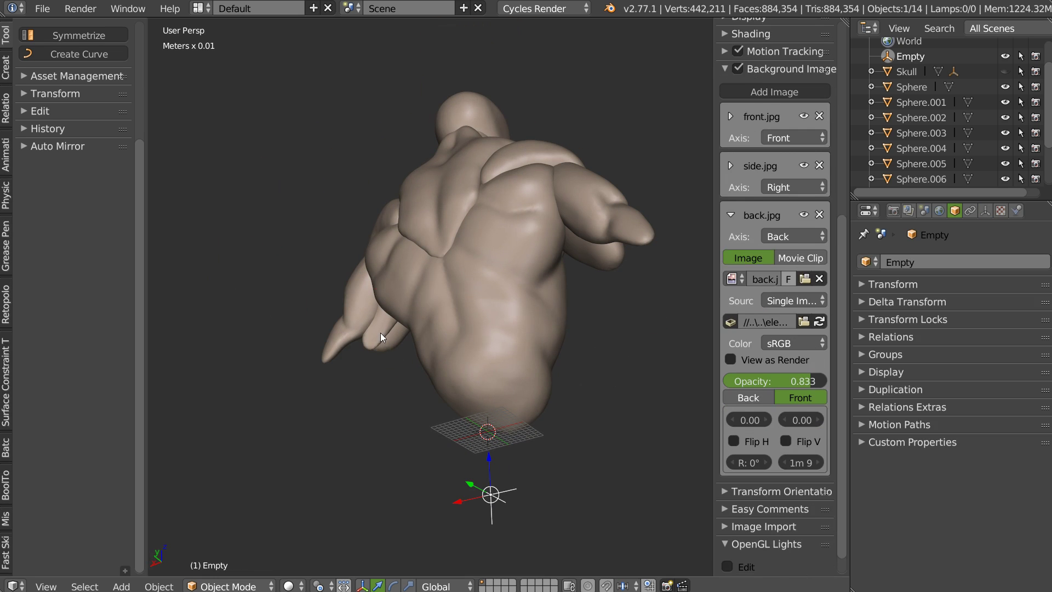
pyautogui.rightClick(381, 333)
pyautogui.press('q')
pyautogui.click(400, 427)
# - Confirm the arm mirror, then select the torso in front ortho view and enter Sculpt Mode
pyautogui.press('a')
pyautogui.moveTo(401, 426)
pyautogui.mouseDown(button='middle')
pyautogui.moveTo(356, 356)
pyautogui.moveTo(401, 306)
pyautogui.moveTo(430, 314)
pyautogui.moveTo(462, 304)
pyautogui.moveTo(462, 261)
pyautogui.moveTo(517, 224)
pyautogui.moveTo(451, 206)
pyautogui.moveTo(453, 174)
pyautogui.moveTo(412, 216)
pyautogui.moveTo(260, 208)
pyautogui.moveTo(356, 229)
pyautogui.moveTo(742, 226)
pyautogui.moveTo(652, 203)
pyautogui.moveTo(537, 252)
pyautogui.moveTo(744, 263)
pyautogui.moveTo(631, 274)
pyautogui.moveTo(523, 312)
pyautogui.moveTo(494, 281)
pyautogui.moveTo(487, 293)
pyautogui.moveTo(408, 276)
pyautogui.moveTo(428, 288)
pyautogui.mouseUp(button='middle')
pyautogui.scroll(3, 523, 312)
pyautogui.press('KP_5')
pyautogui.press('KP_1')
pyautogui.scroll(2, 462, 250)
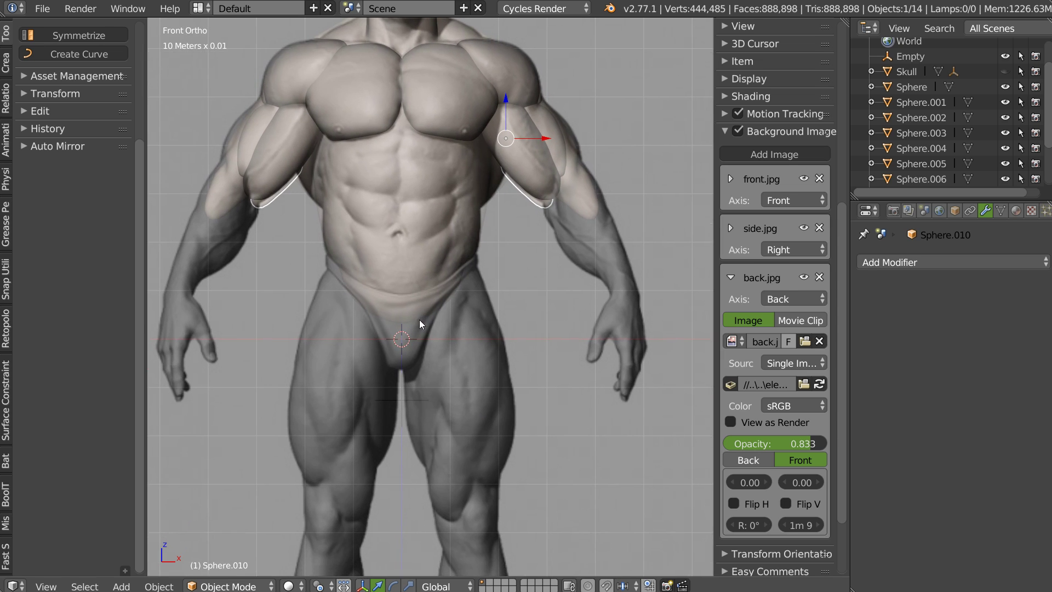
pyautogui.scroll(2, 395, 312)
pyautogui.rightClick(397, 296)
pyautogui.press('Tab')
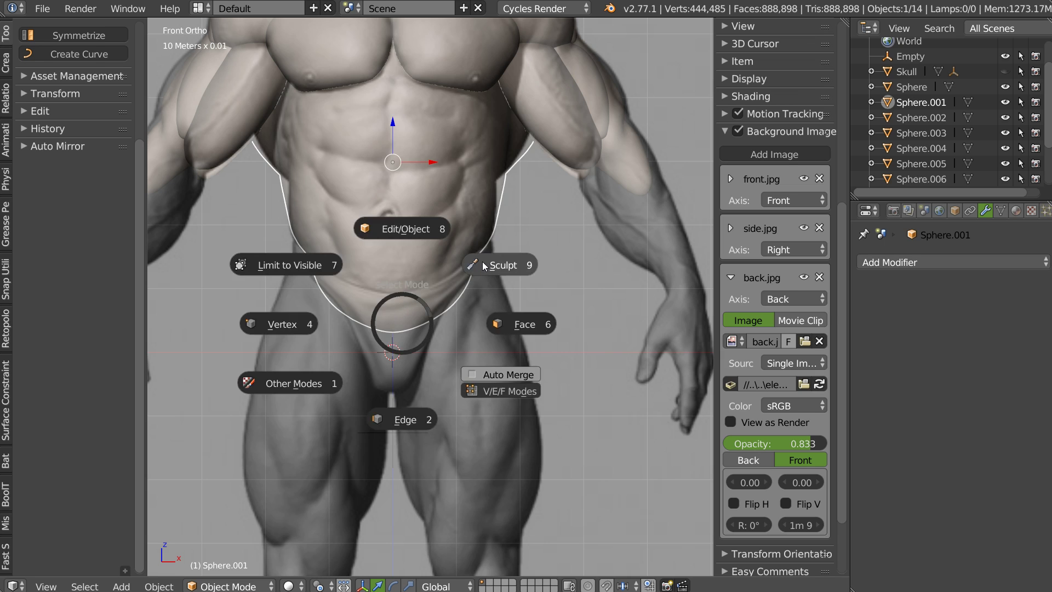
pyautogui.click(483, 262)
# - With the Snakehook brush, pull the crotch area down and stretch the torso's lower tip
pyautogui.press('w')
pyautogui.click(305, 292)
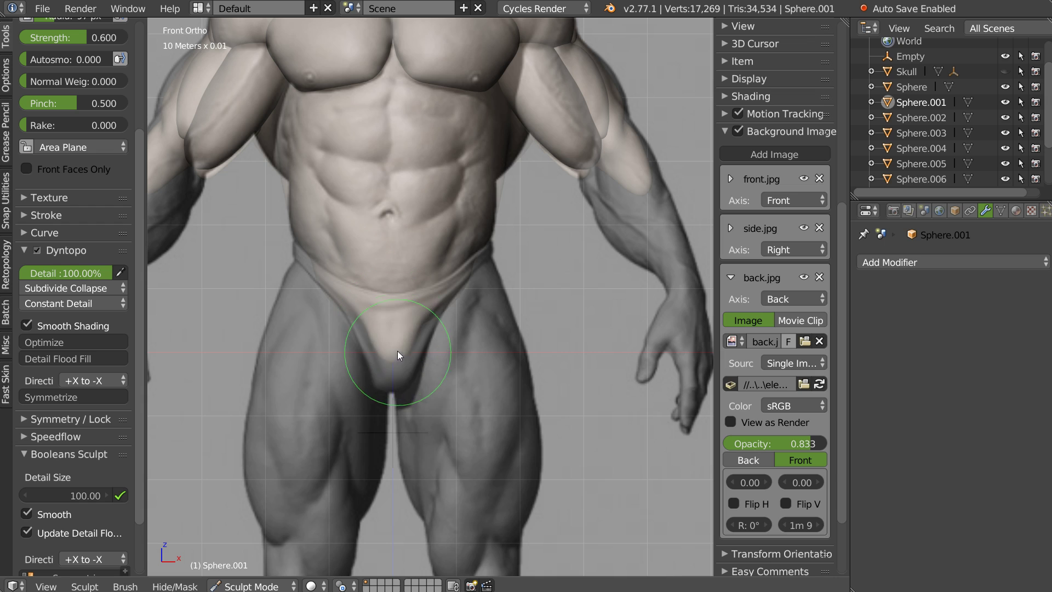
pyautogui.moveTo(397, 372); pyautogui.dragTo(426, 316)
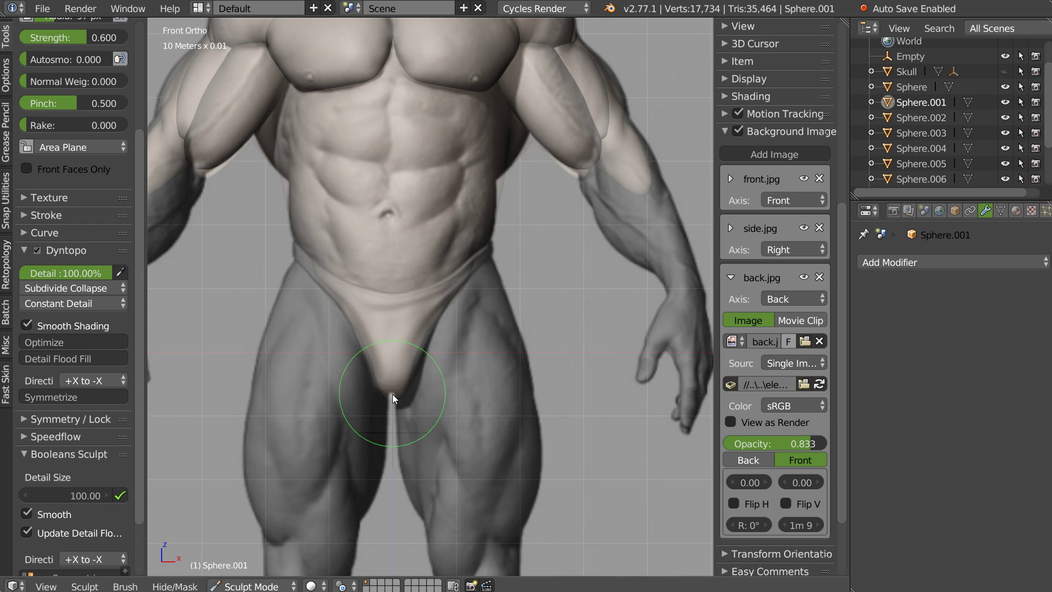
pyautogui.moveTo(440, 348); pyautogui.dragTo(317, 331, button='middle')
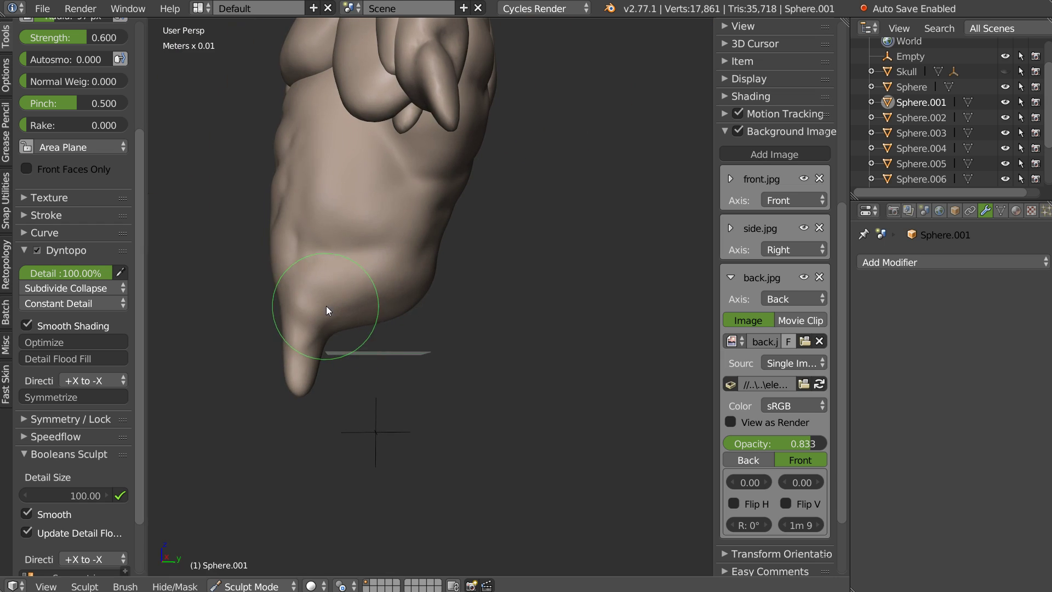
pyautogui.moveTo(349, 351); pyautogui.dragTo(399, 337)
pyautogui.moveTo(399, 336)
pyautogui.mouseDown(button='middle')
pyautogui.moveTo(344, 353)
pyautogui.moveTo(398, 297)
pyautogui.mouseUp(button='middle')
pyautogui.moveTo(399, 297)
pyautogui.mouseDown()
pyautogui.moveTo(442, 257)
pyautogui.moveTo(403, 302)
pyautogui.mouseUp()
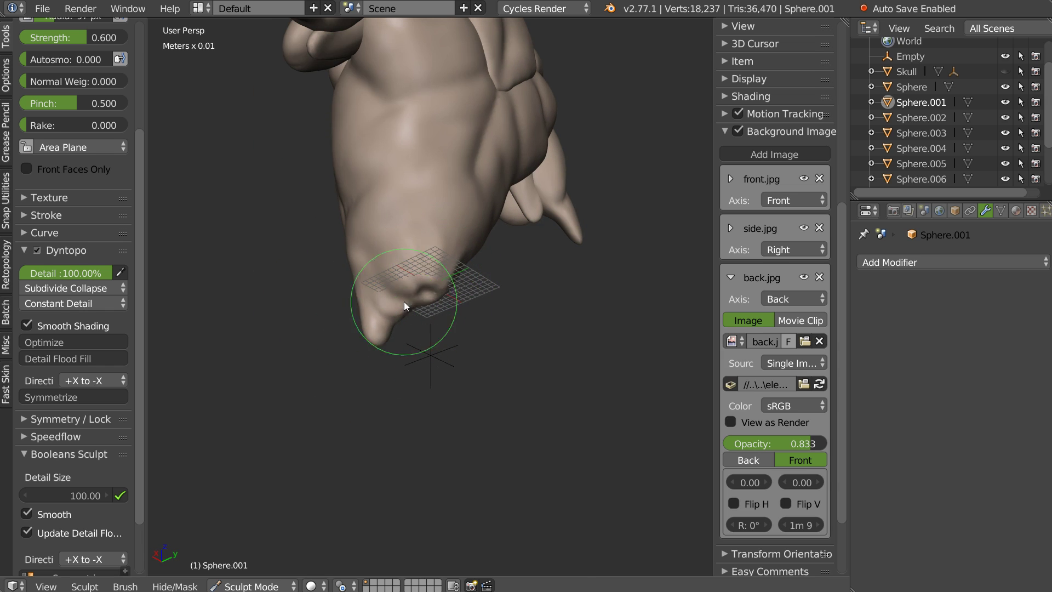
pyautogui.press('s')
pyautogui.press('k')
pyautogui.moveTo(382, 291)
pyautogui.mouseDown(button='middle')
pyautogui.moveTo(532, 310)
pyautogui.moveTo(497, 229)
pyautogui.moveTo(481, 251)
pyautogui.moveTo(429, 231)
pyautogui.moveTo(491, 244)
pyautogui.mouseUp(button='middle')
# - Build up the lower tip and underside of the torso with the Clay brush
pyautogui.press('c')
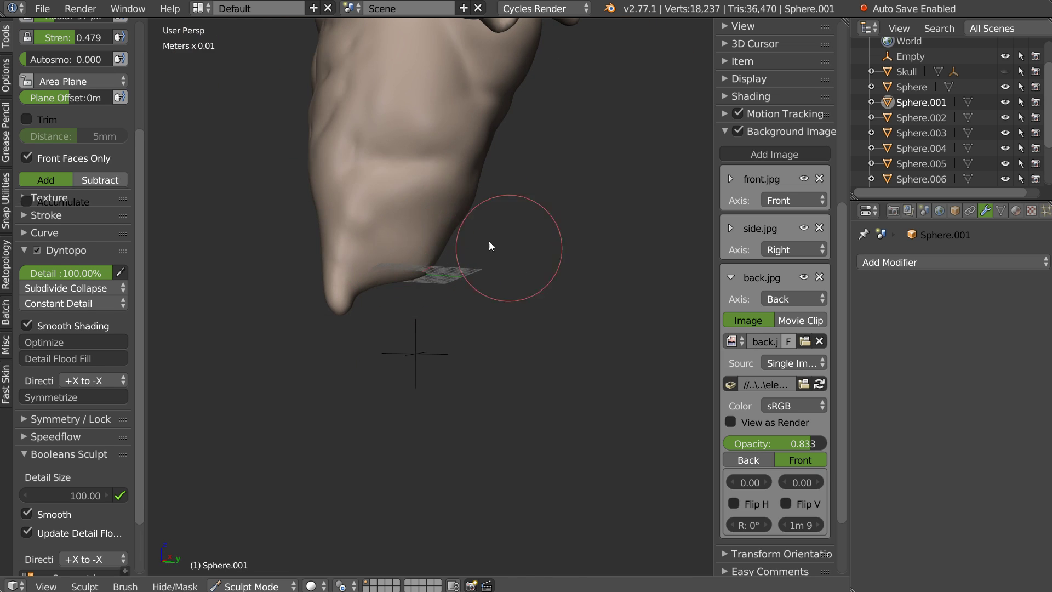
pyautogui.moveTo(431, 227); pyautogui.dragTo(406, 269)
pyautogui.moveTo(407, 269); pyautogui.dragTo(374, 313, button='middle')
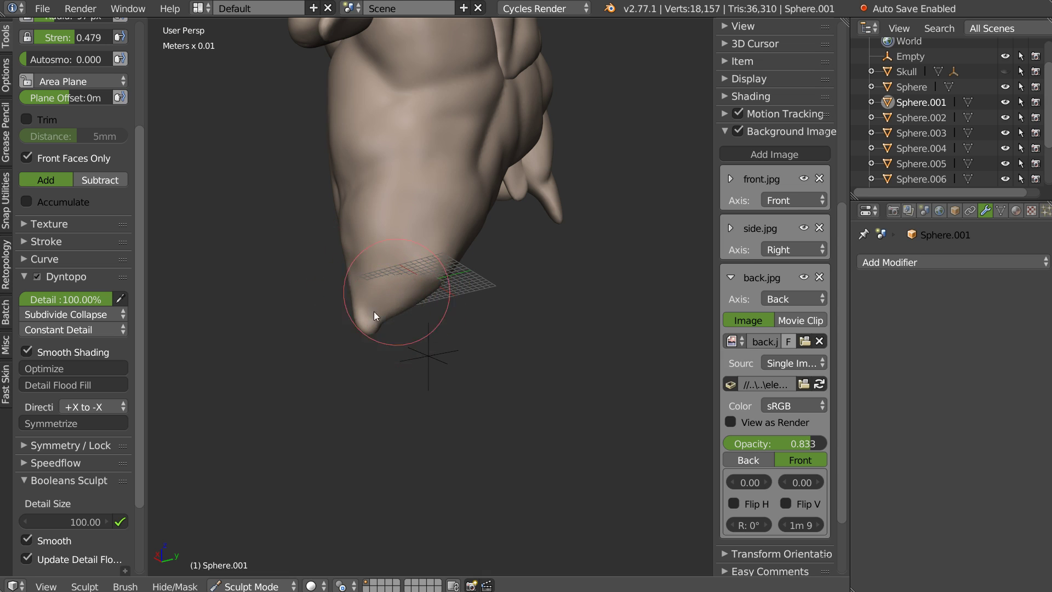
pyautogui.moveTo(428, 220); pyautogui.dragTo(403, 273)
pyautogui.moveTo(403, 274)
pyautogui.mouseDown(button='middle')
pyautogui.moveTo(556, 328)
pyautogui.moveTo(545, 211)
pyautogui.moveTo(469, 223)
pyautogui.moveTo(458, 135)
pyautogui.mouseUp(button='middle')
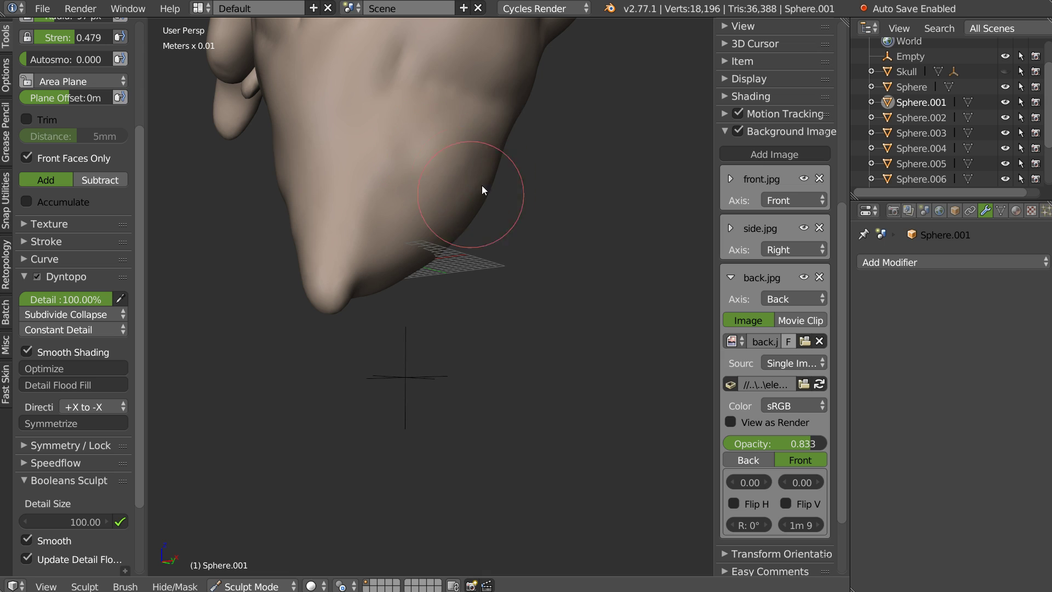
pyautogui.moveTo(512, 159)
pyautogui.mouseDown()
pyautogui.moveTo(485, 198)
pyautogui.moveTo(473, 156)
pyautogui.mouseUp()
pyautogui.moveTo(472, 156)
pyautogui.mouseDown(button='middle')
pyautogui.moveTo(421, 178)
pyautogui.moveTo(395, 219)
pyautogui.mouseUp(button='middle')
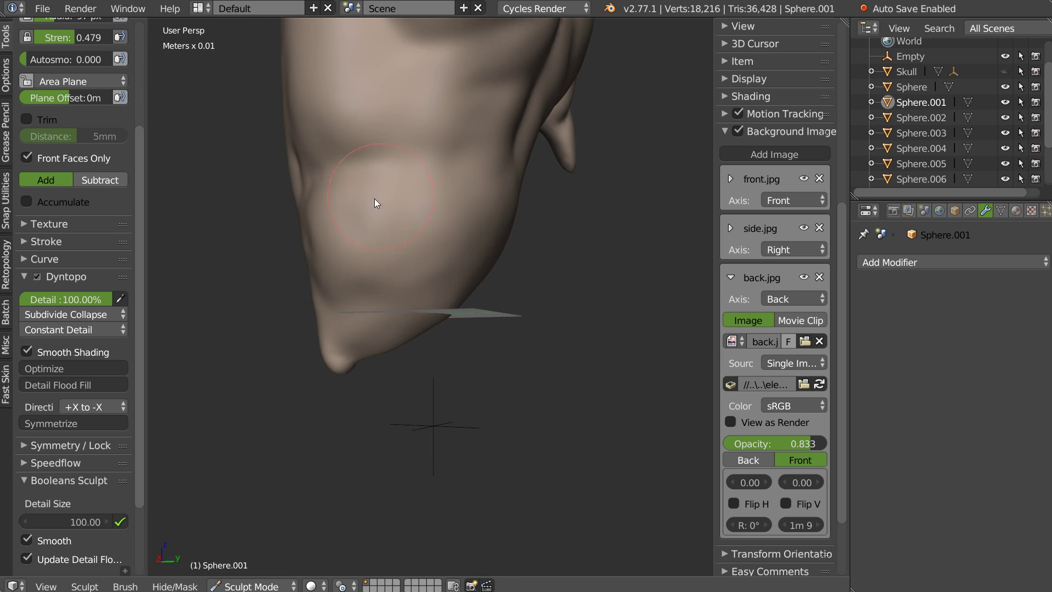
pyautogui.moveTo(395, 284)
pyautogui.mouseDown(button='middle')
pyautogui.moveTo(411, 249)
pyautogui.moveTo(508, 271)
pyautogui.moveTo(404, 258)
pyautogui.mouseUp(button='middle')
# - Flatten the pelvis underside using the Flatten brush with a 4.937mm plane offset
pyautogui.rightClick(402, 279)
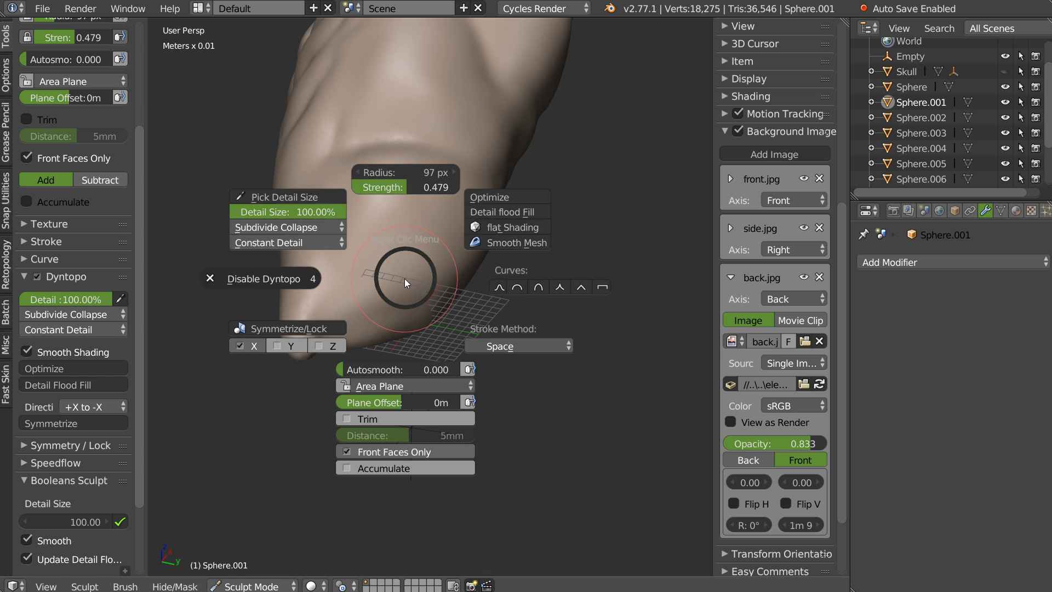
pyautogui.click(538, 287)
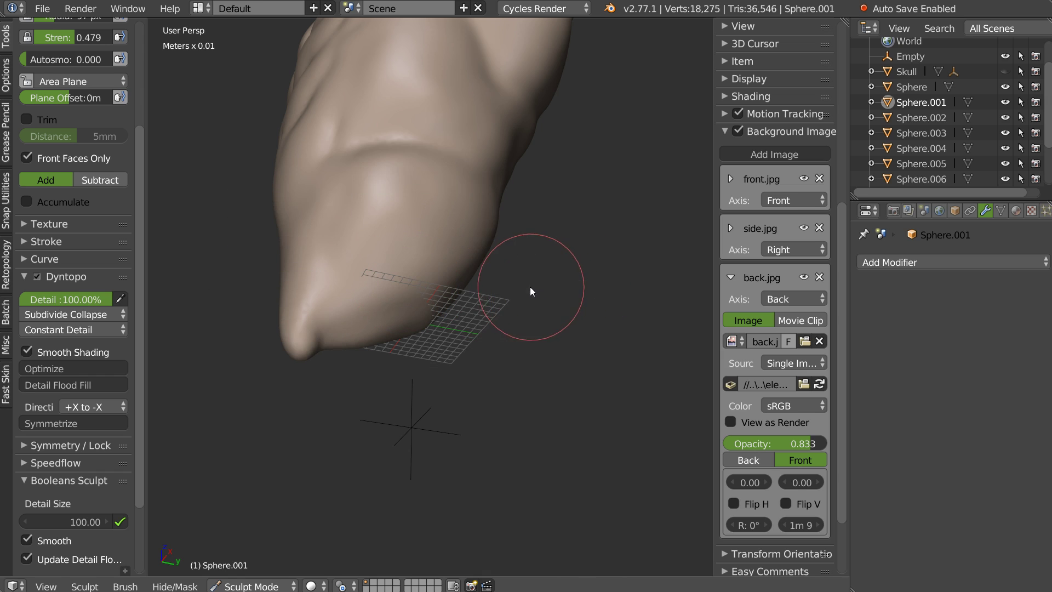
pyautogui.press('w')
pyautogui.click(451, 397)
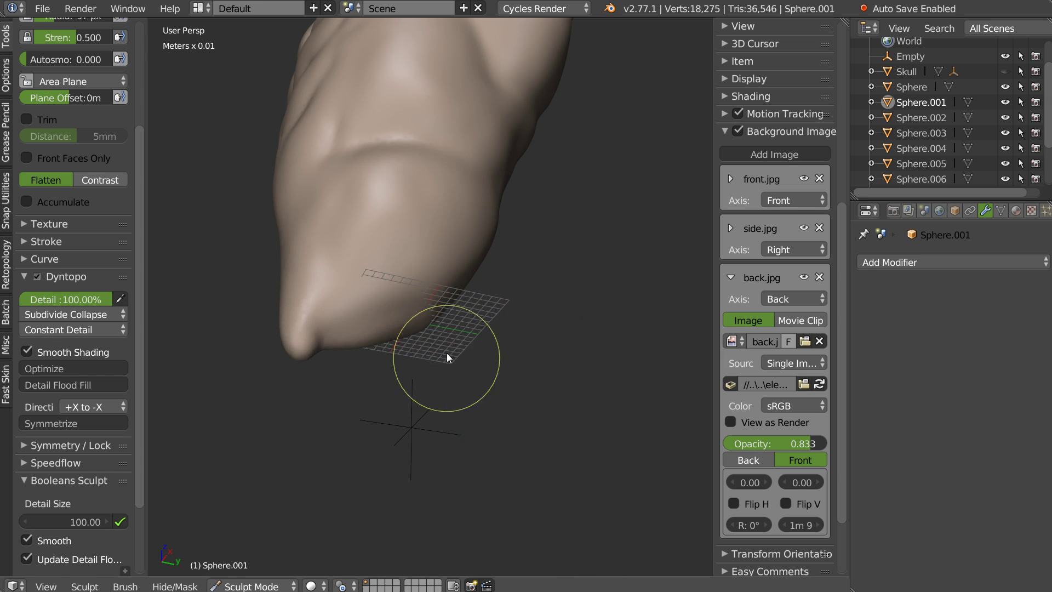
pyautogui.moveTo(68, 99); pyautogui.dragTo(118, 105)
pyautogui.moveTo(384, 208); pyautogui.dragTo(428, 256, button='middle')
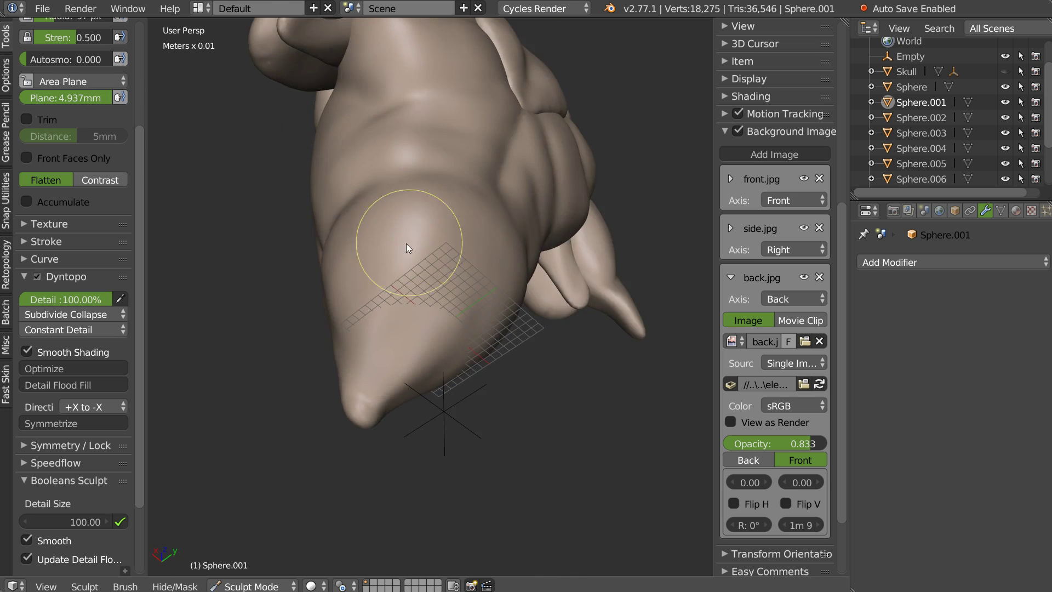
pyautogui.moveTo(428, 257)
pyautogui.mouseDown()
pyautogui.moveTo(399, 233)
pyautogui.moveTo(447, 268)
pyautogui.moveTo(440, 248)
pyautogui.moveTo(379, 307)
pyautogui.moveTo(438, 278)
pyautogui.moveTo(470, 288)
pyautogui.mouseUp()
pyautogui.moveTo(471, 288)
pyautogui.mouseDown(button='middle')
pyautogui.moveTo(543, 331)
pyautogui.moveTo(518, 336)
pyautogui.mouseUp(button='middle')
# - In front ortho, use an enlarged Snakehook brush to pull the lower chest and arm boundary
pyautogui.press('KP_1')
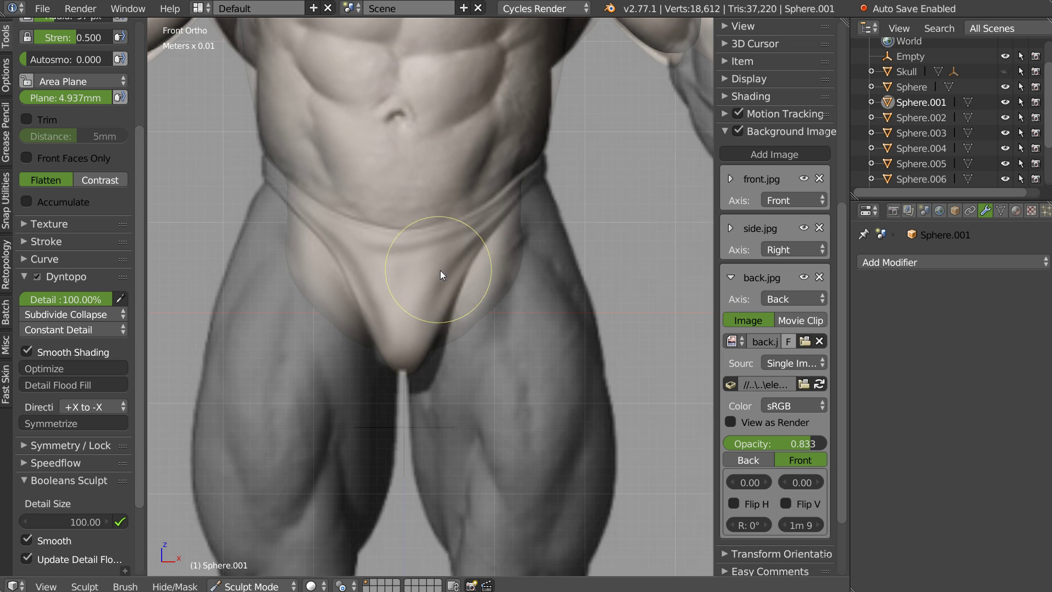
pyautogui.keyDown('shift'); pyautogui.scroll(5, 580, 192); pyautogui.keyUp('shift')
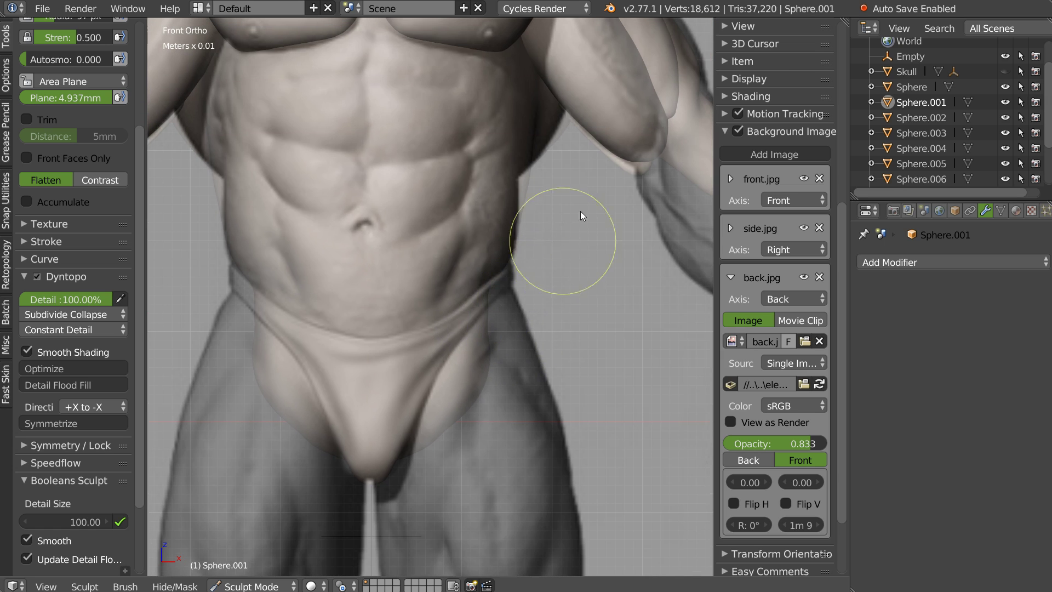
pyautogui.keyDown('shift'); pyautogui.scroll(-1, 532, 231); pyautogui.keyUp('shift')
pyautogui.keyDown('shift'); pyautogui.scroll(1, 526, 239); pyautogui.keyUp('shift')
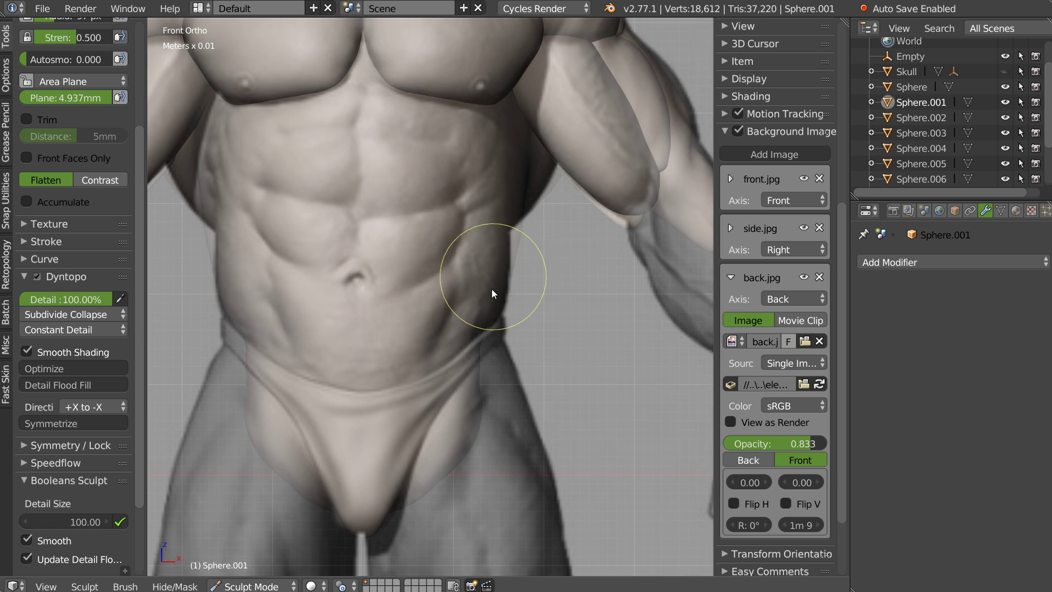
pyautogui.press('w')
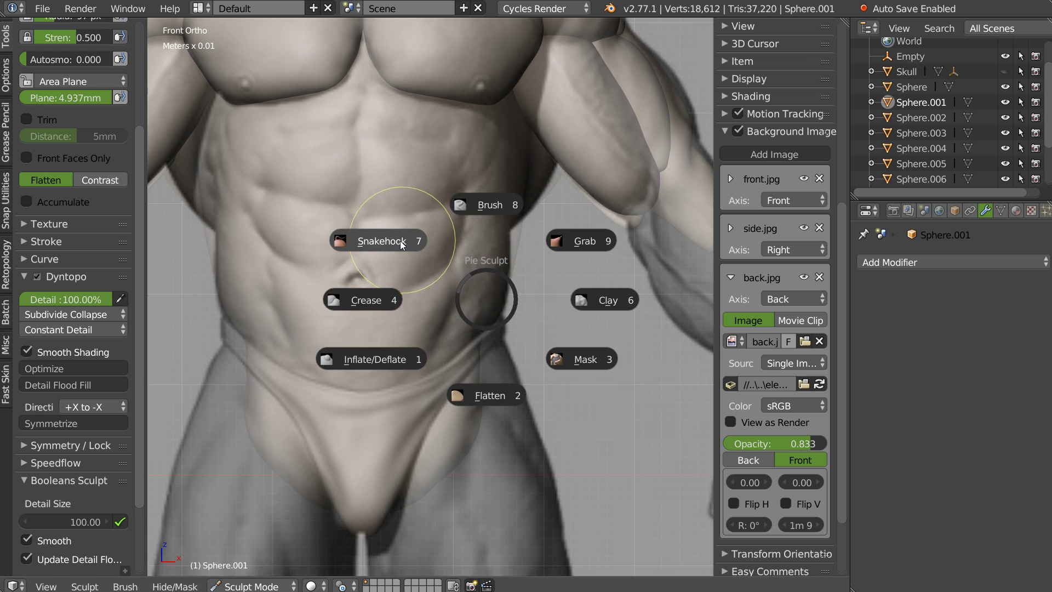
pyautogui.click(465, 277)
pyautogui.press('f')
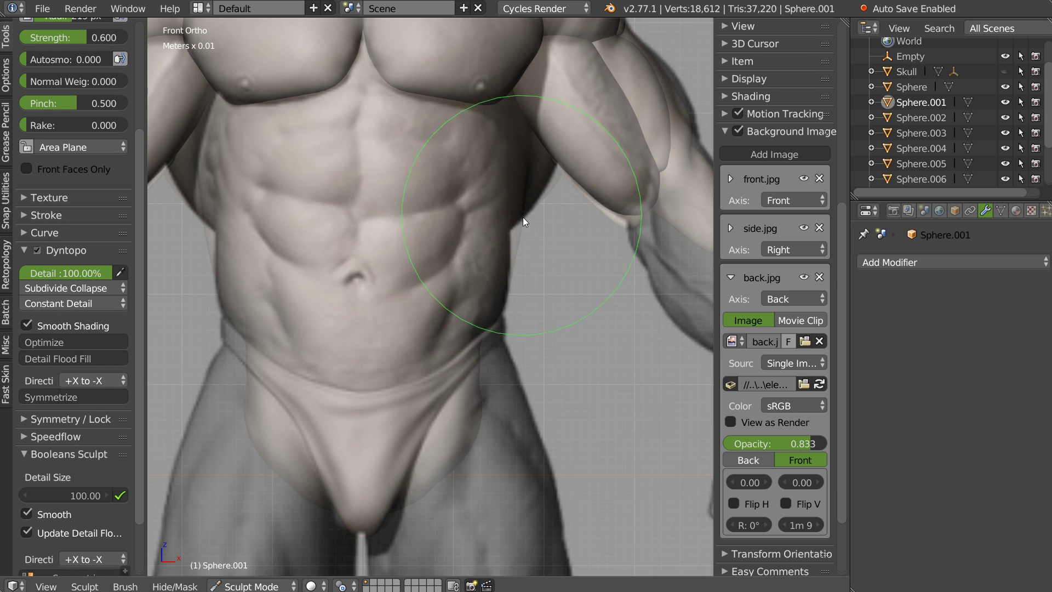
pyautogui.click(521, 206)
pyautogui.moveTo(527, 157)
pyautogui.mouseDown()
pyautogui.moveTo(515, 108)
pyautogui.moveTo(506, 294)
pyautogui.moveTo(538, 177)
pyautogui.moveTo(538, 185)
pyautogui.moveTo(574, 121)
pyautogui.moveTo(572, 142)
pyautogui.moveTo(506, 122)
pyautogui.mouseUp()
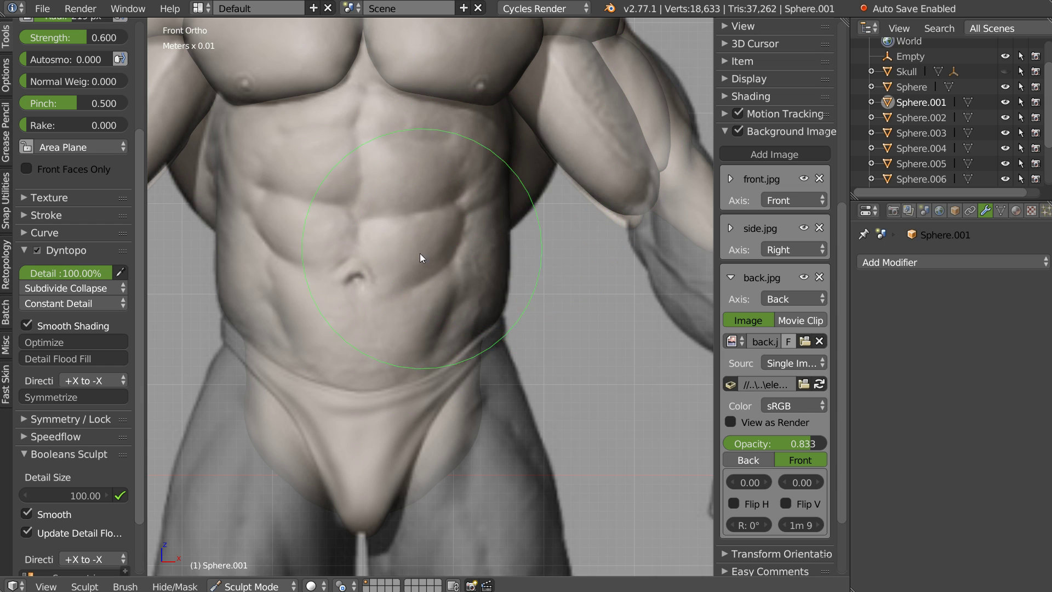
# - Pull the hip and oblique contour outward to match the front and right side references
pyautogui.keyDown('shift'); pyautogui.moveTo(420, 254); pyautogui.dragTo(434, 197, button='middle'); pyautogui.keyUp('shift')
pyautogui.moveTo(499, 345)
pyautogui.mouseDown()
pyautogui.moveTo(498, 316)
pyautogui.moveTo(509, 311)
pyautogui.moveTo(522, 346)
pyautogui.moveTo(564, 348)
pyautogui.moveTo(476, 398)
pyautogui.moveTo(551, 383)
pyautogui.moveTo(492, 425)
pyautogui.moveTo(536, 373)
pyautogui.mouseUp()
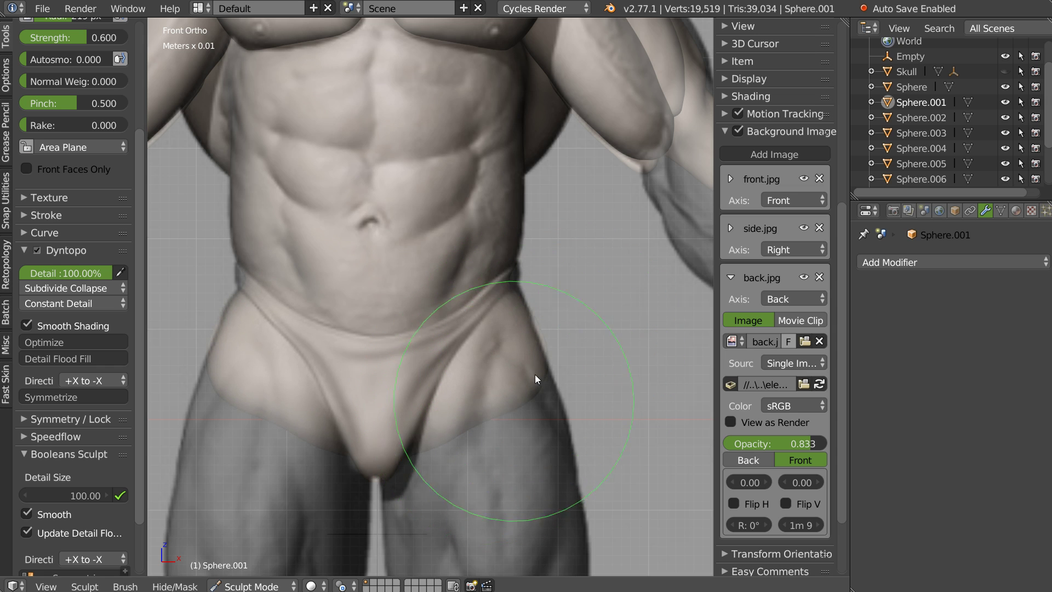
pyautogui.scroll(-5, 562, 325)
pyautogui.moveTo(563, 324); pyautogui.dragTo(428, 348, button='middle')
pyautogui.press('KP_3')
pyautogui.scroll(2, 547, 268)
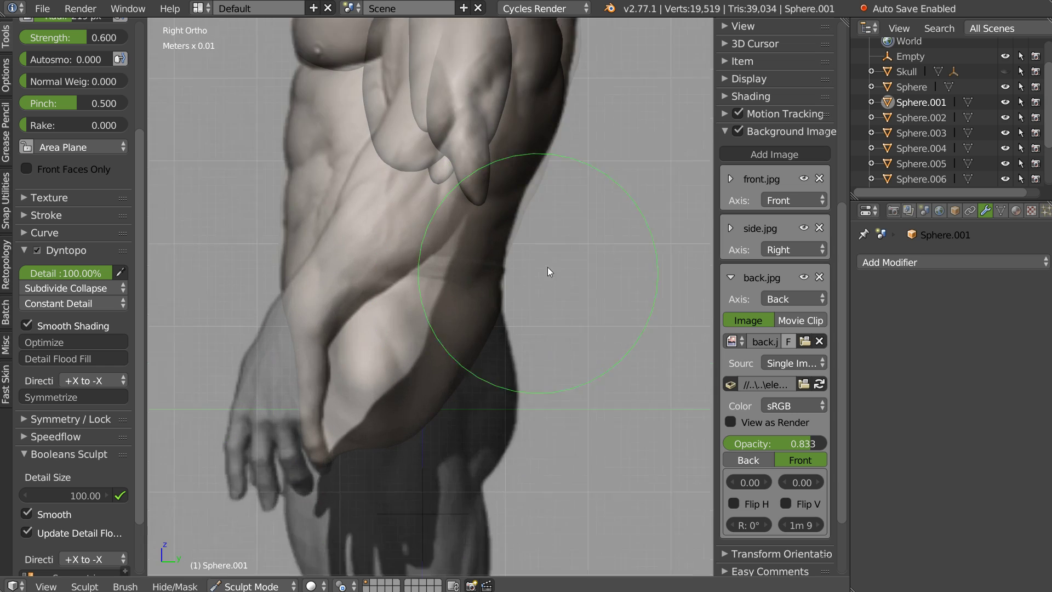
pyautogui.scroll(2, 457, 372)
pyautogui.moveTo(456, 372)
pyautogui.mouseDown()
pyautogui.moveTo(495, 336)
pyautogui.moveTo(487, 382)
pyautogui.moveTo(495, 404)
pyautogui.moveTo(512, 404)
pyautogui.moveTo(507, 353)
pyautogui.mouseUp()
# - In back ortho, fade the reference image to 0.381 opacity and shape the buttocks to it
pyautogui.moveTo(507, 352); pyautogui.dragTo(378, 356, button='middle')
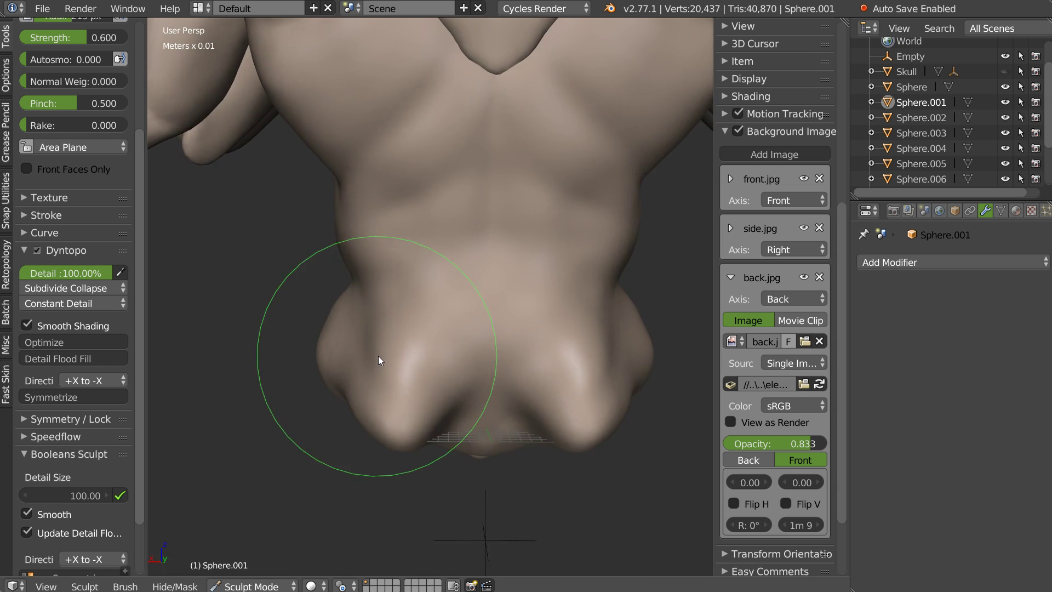
pyautogui.press('ctrl+KP_1')
pyautogui.moveTo(331, 359); pyautogui.dragTo(420, 355)
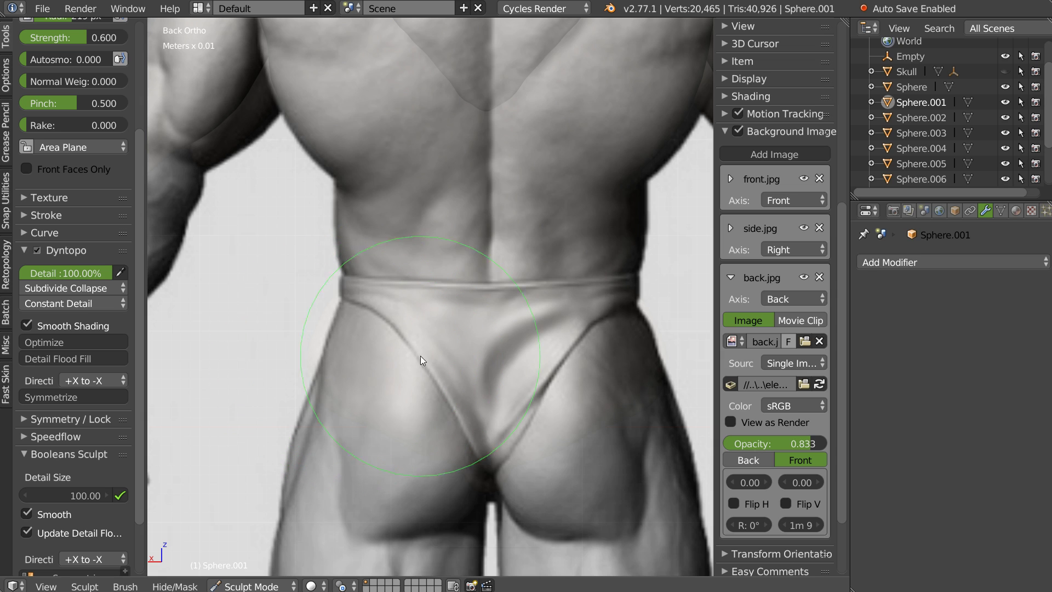
pyautogui.moveTo(807, 443); pyautogui.dragTo(761, 448)
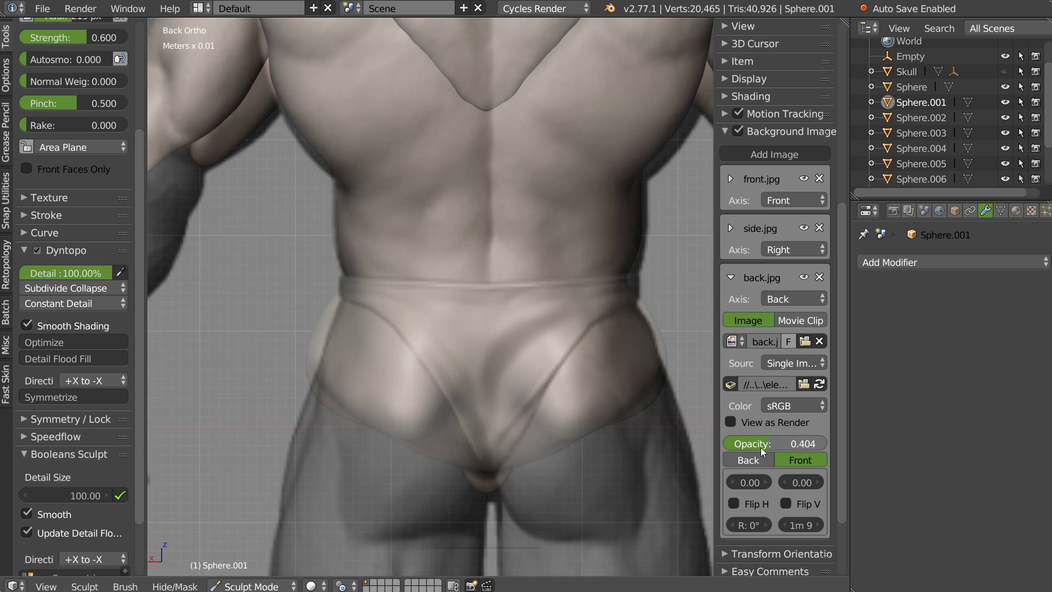
pyautogui.moveTo(346, 361)
pyautogui.mouseDown()
pyautogui.moveTo(334, 346)
pyautogui.moveTo(383, 367)
pyautogui.moveTo(474, 442)
pyautogui.moveTo(455, 429)
pyautogui.mouseUp()
pyautogui.moveTo(455, 429)
pyautogui.mouseDown(button='middle')
pyautogui.moveTo(480, 360)
pyautogui.moveTo(573, 392)
pyautogui.moveTo(430, 363)
pyautogui.moveTo(426, 309)
pyautogui.moveTo(450, 349)
pyautogui.mouseUp(button='middle')
# - Build up the bottom-centre of the pelvis with a smaller-radius Clay brush
pyautogui.hotkey('shift', 't')
pyautogui.press('f')
pyautogui.click(433, 323)
pyautogui.moveTo(468, 315)
pyautogui.mouseDown()
pyautogui.moveTo(449, 323)
pyautogui.moveTo(393, 278)
pyautogui.moveTo(442, 281)
pyautogui.moveTo(435, 364)
pyautogui.moveTo(464, 248)
pyautogui.moveTo(373, 283)
pyautogui.mouseUp()
pyautogui.moveTo(372, 283)
pyautogui.mouseDown(button='middle')
pyautogui.moveTo(478, 304)
pyautogui.moveTo(514, 287)
pyautogui.moveTo(485, 258)
pyautogui.mouseUp(button='middle')
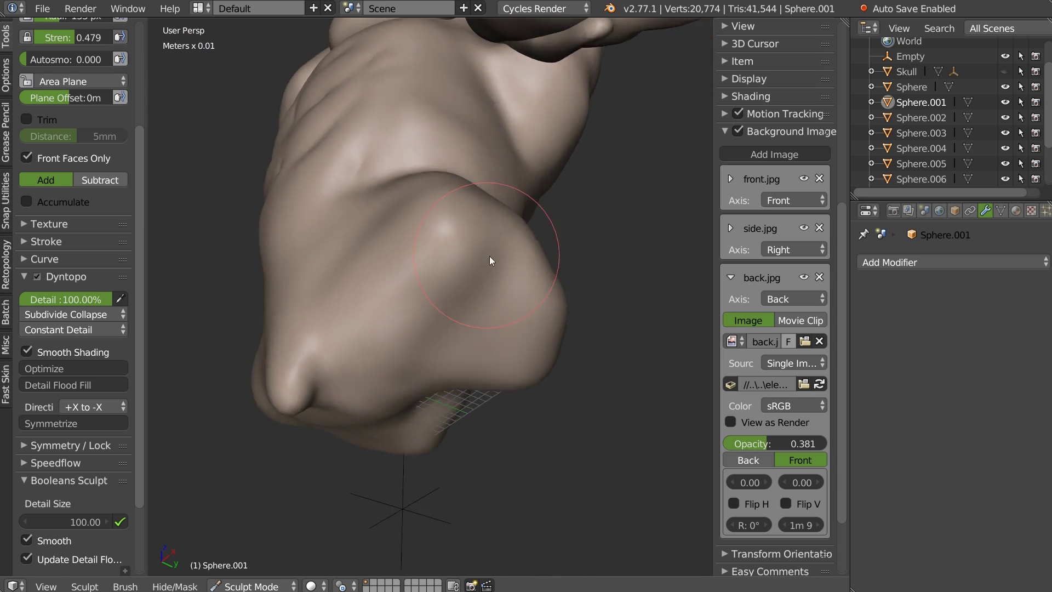
# - Add clay to the lower back and lower torso while orbiting around the back
pyautogui.moveTo(450, 306); pyautogui.dragTo(440, 245)
pyautogui.moveTo(440, 244); pyautogui.dragTo(454, 270, button='middle')
pyautogui.moveTo(454, 269); pyautogui.dragTo(410, 310)
pyautogui.moveTo(410, 310)
pyautogui.mouseDown(button='middle')
pyautogui.moveTo(486, 306)
pyautogui.moveTo(457, 295)
pyautogui.mouseUp(button='middle')
pyautogui.moveTo(498, 317); pyautogui.dragTo(483, 384)
pyautogui.moveTo(483, 383); pyautogui.dragTo(504, 293, button='middle')
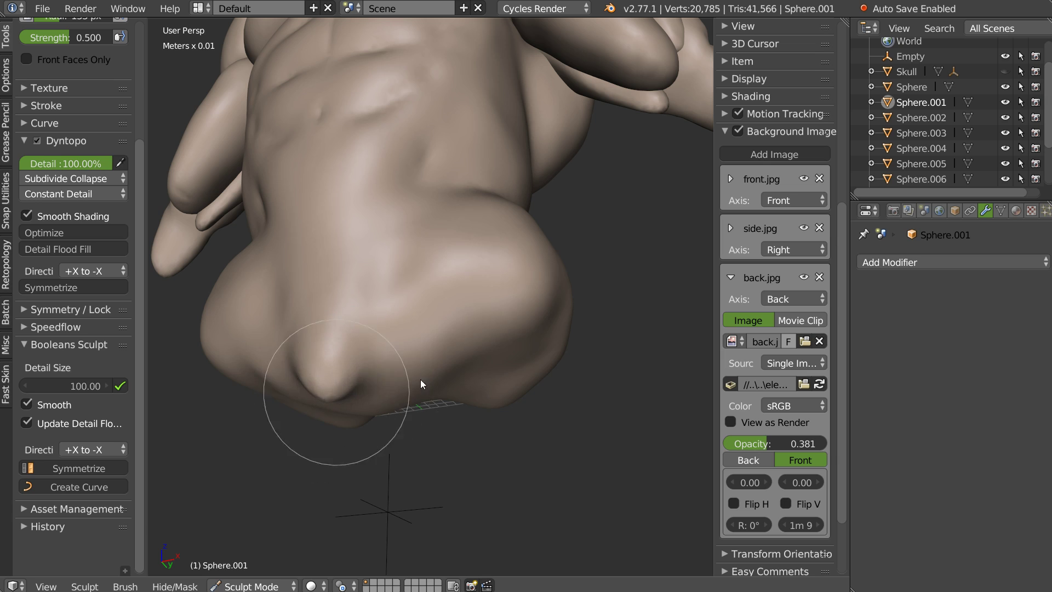
pyautogui.moveTo(499, 359); pyautogui.dragTo(489, 319, button='middle')
pyautogui.moveTo(431, 359); pyautogui.dragTo(471, 304, button='middle')
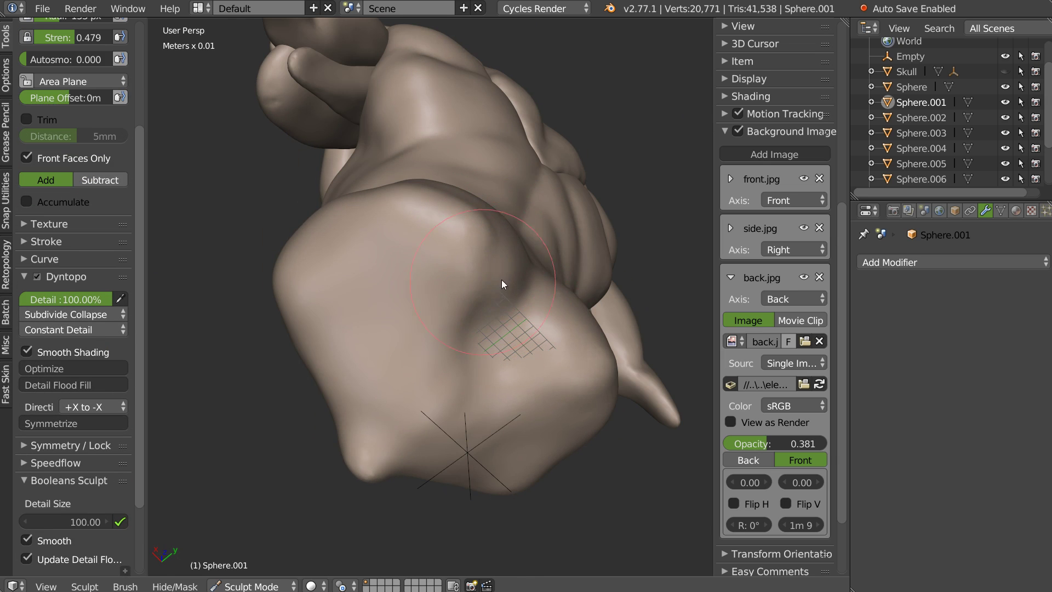
pyautogui.moveTo(502, 281); pyautogui.dragTo(457, 322)
pyautogui.moveTo(458, 321); pyautogui.dragTo(438, 312, button='middle')
pyautogui.moveTo(456, 271); pyautogui.dragTo(472, 266)
# - Smooth the left buttock lobe and add clay to the buttock
pyautogui.press('s')
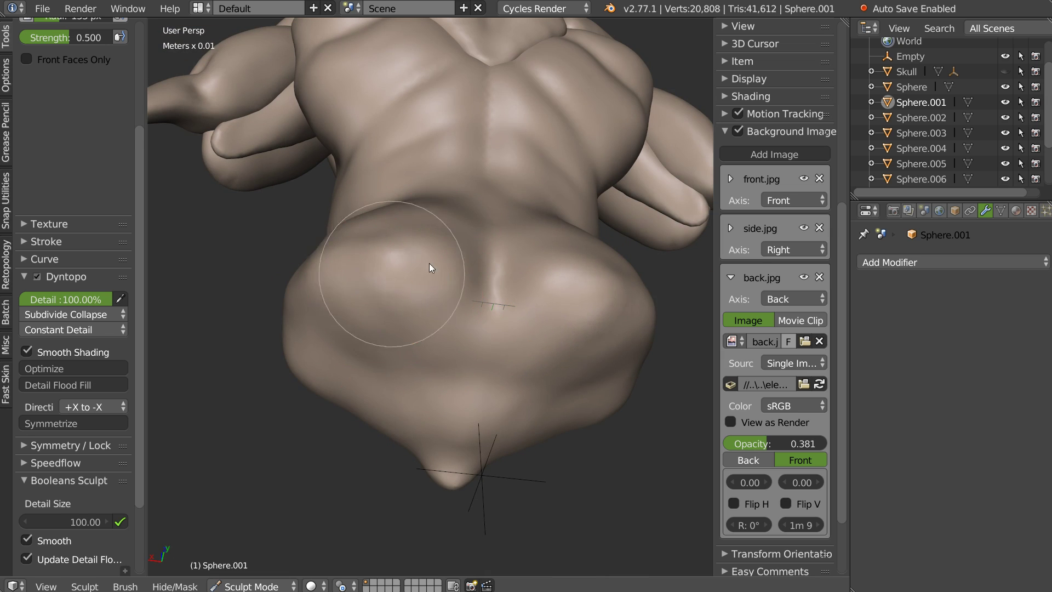
pyautogui.moveTo(445, 313); pyautogui.dragTo(346, 322)
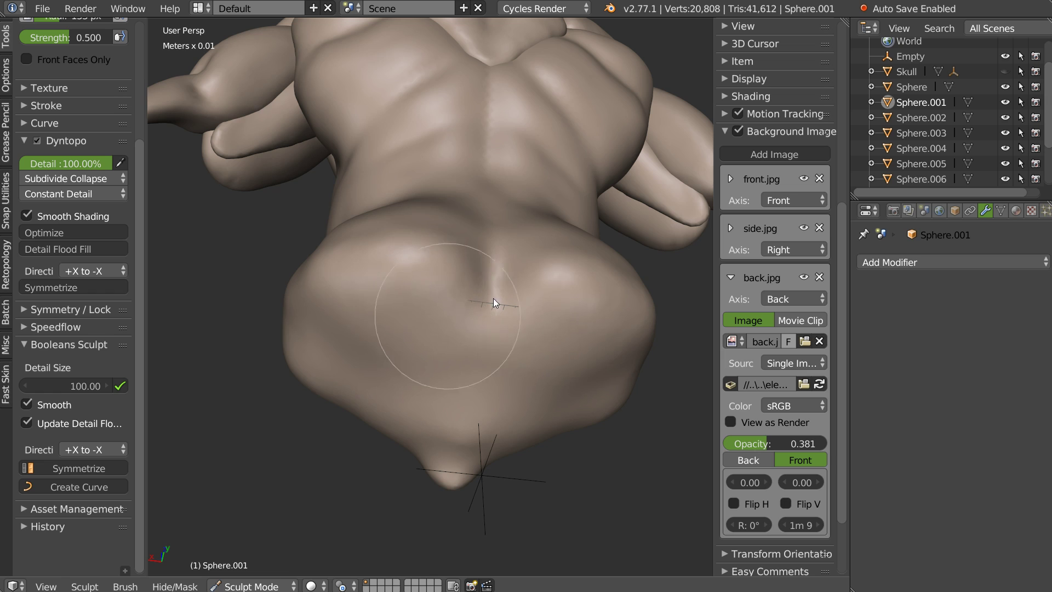
pyautogui.press('c')
pyautogui.moveTo(436, 245)
pyautogui.mouseDown(button='middle')
pyautogui.moveTo(448, 323)
pyautogui.moveTo(405, 308)
pyautogui.mouseUp(button='middle')
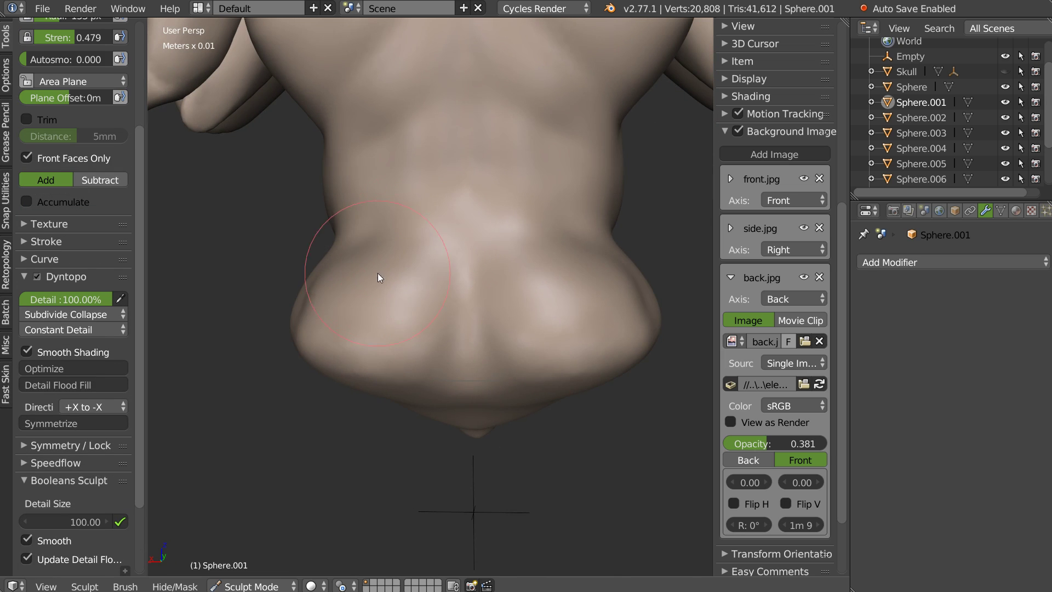
pyautogui.moveTo(426, 343); pyautogui.dragTo(465, 314)
pyautogui.moveTo(465, 314)
pyautogui.mouseDown(button='middle')
pyautogui.moveTo(471, 294)
pyautogui.moveTo(537, 323)
pyautogui.moveTo(554, 312)
pyautogui.mouseUp(button='middle')
# - In right ortho, pull the buttock profile to the side reference with a larger Snakehook, then smooth the bulge
pyautogui.press('KP_3')
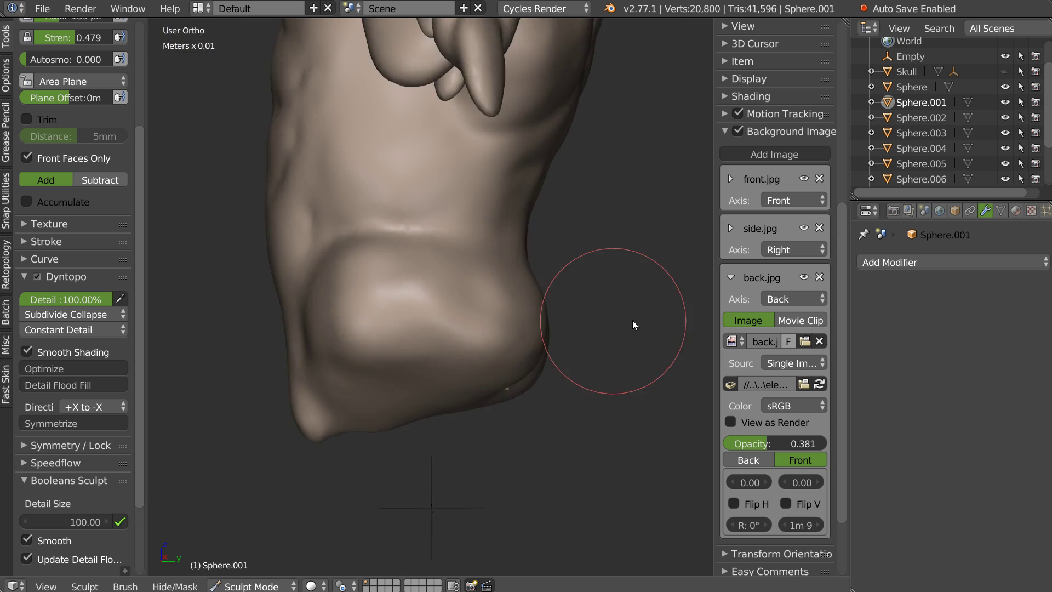
pyautogui.press('s')
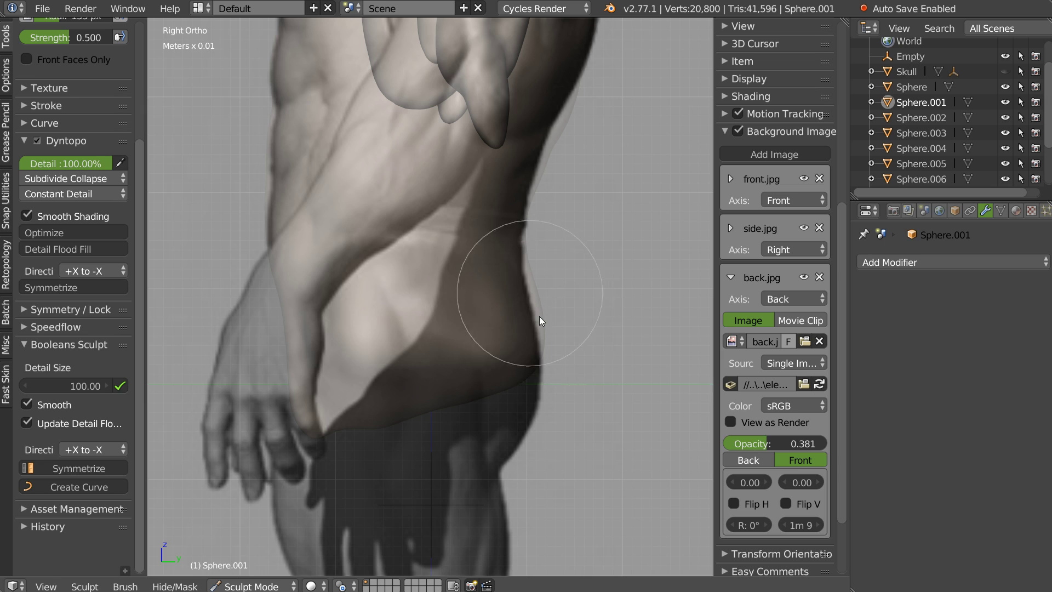
pyautogui.press('d')
pyautogui.press('k')
pyautogui.press('f')
pyautogui.click(508, 314)
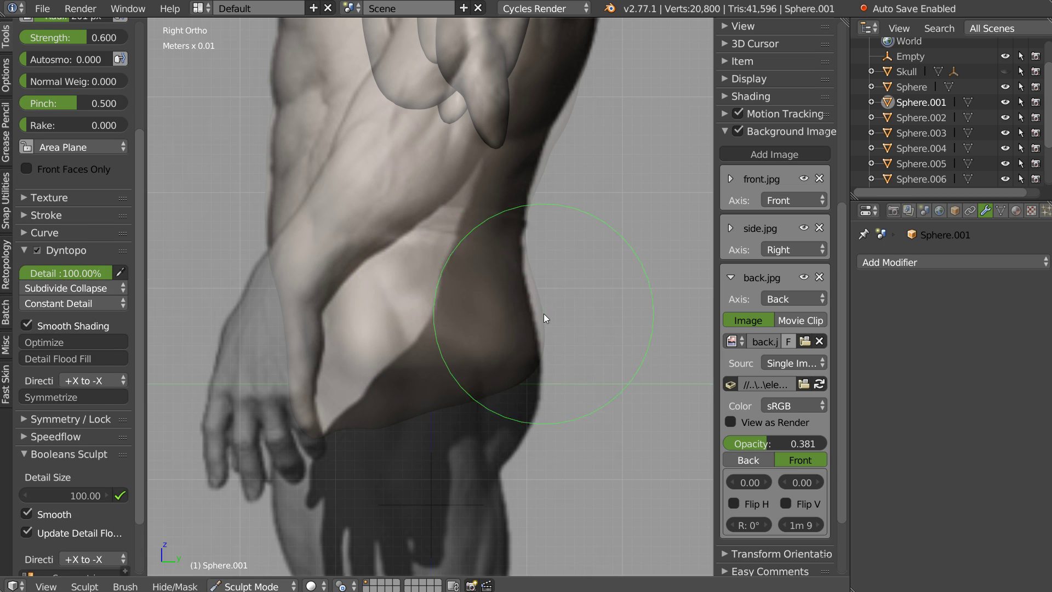
pyautogui.moveTo(529, 309)
pyautogui.mouseDown()
pyautogui.moveTo(525, 289)
pyautogui.moveTo(365, 422)
pyautogui.moveTo(403, 319)
pyautogui.mouseUp()
pyautogui.moveTo(404, 320)
pyautogui.mouseDown(button='middle')
pyautogui.moveTo(507, 326)
pyautogui.moveTo(471, 306)
pyautogui.moveTo(345, 339)
pyautogui.mouseUp(button='middle')
pyautogui.moveTo(344, 339)
pyautogui.mouseDown()
pyautogui.moveTo(332, 398)
pyautogui.moveTo(357, 365)
pyautogui.moveTo(339, 350)
pyautogui.moveTo(330, 387)
pyautogui.moveTo(323, 349)
pyautogui.moveTo(340, 398)
pyautogui.mouseUp()
pyautogui.moveTo(339, 397)
pyautogui.mouseDown(button='middle')
pyautogui.moveTo(478, 339)
pyautogui.moveTo(477, 294)
pyautogui.mouseUp(button='middle')
pyautogui.moveTo(478, 294)
pyautogui.mouseDown()
pyautogui.moveTo(391, 372)
pyautogui.moveTo(466, 316)
pyautogui.mouseUp()
pyautogui.moveTo(466, 316)
pyautogui.mouseDown(button='middle')
pyautogui.moveTo(428, 307)
pyautogui.moveTo(415, 330)
pyautogui.moveTo(488, 316)
pyautogui.moveTo(353, 316)
pyautogui.mouseUp(button='middle')
# - In front ortho, carve small-radius Crease lines above the waistband and along both crotch folds
pyautogui.press('q')
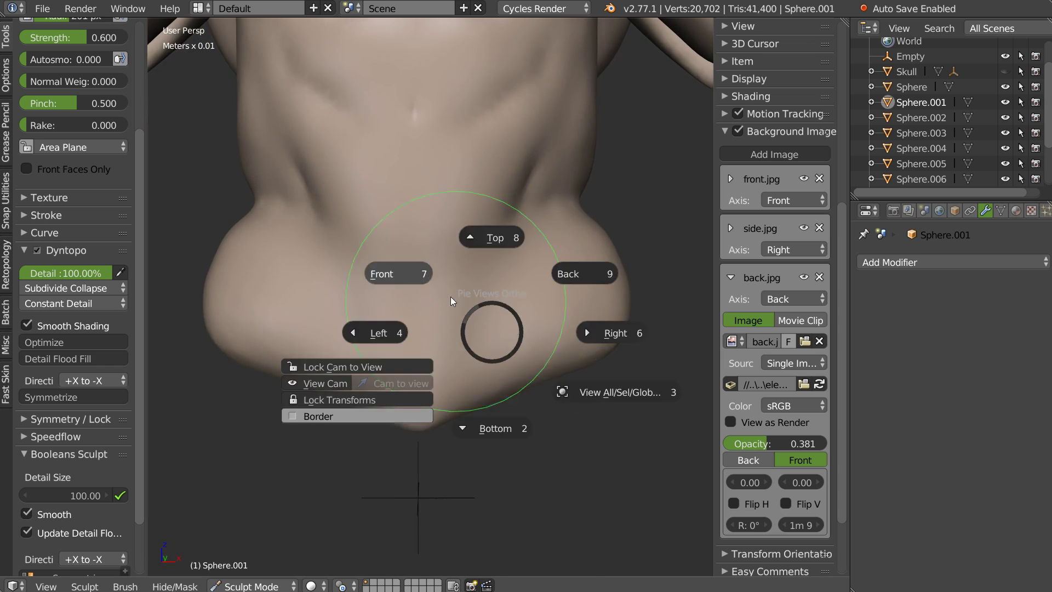
pyautogui.click(450, 297)
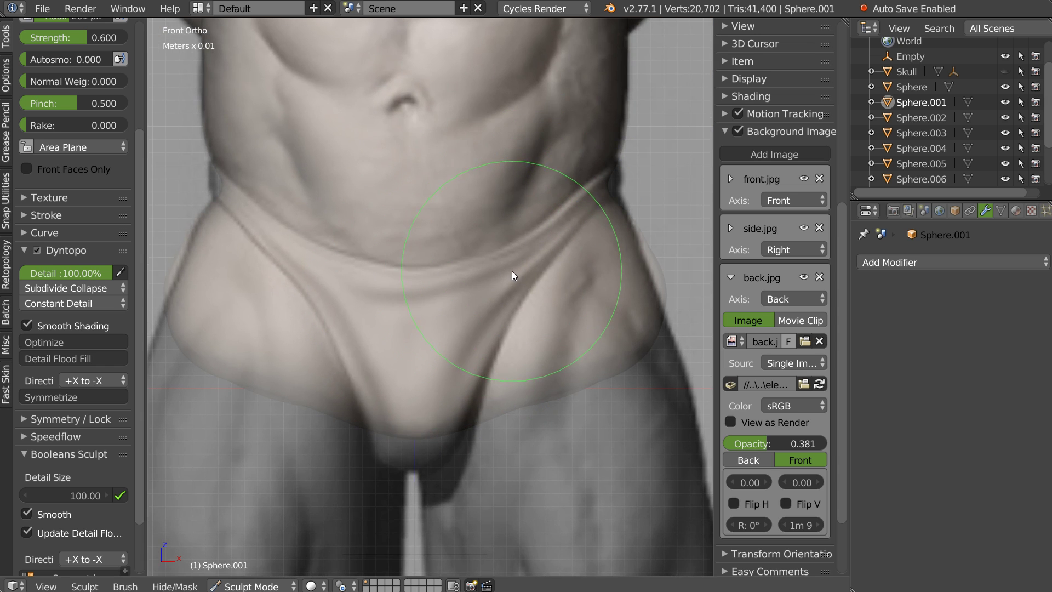
pyautogui.press('c')
pyautogui.press('f')
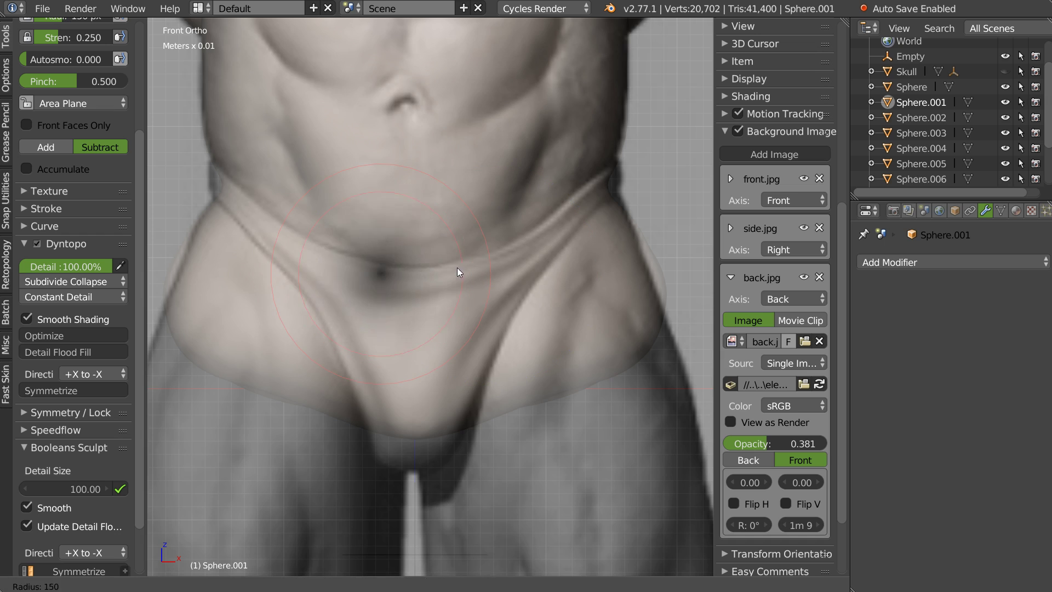
pyautogui.click(438, 269)
pyautogui.moveTo(539, 162); pyautogui.dragTo(515, 200)
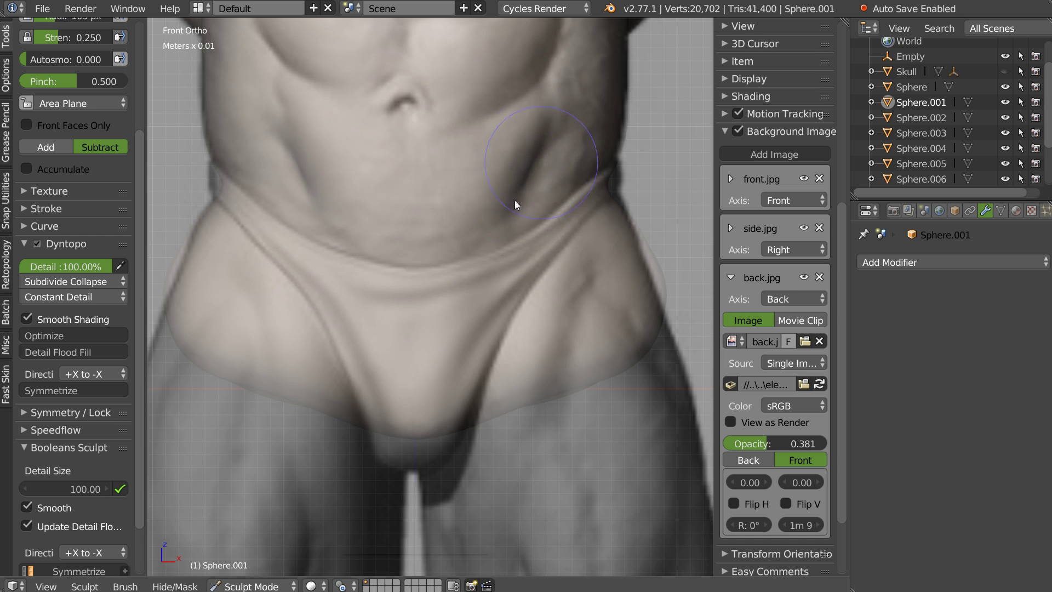
pyautogui.moveTo(507, 293); pyautogui.dragTo(482, 379)
pyautogui.moveTo(597, 218)
pyautogui.mouseDown()
pyautogui.moveTo(570, 361)
pyautogui.moveTo(595, 286)
pyautogui.moveTo(629, 326)
pyautogui.moveTo(640, 292)
pyautogui.mouseUp()
pyautogui.moveTo(576, 179)
pyautogui.mouseDown(button='middle')
pyautogui.moveTo(501, 259)
pyautogui.moveTo(511, 255)
pyautogui.moveTo(452, 283)
pyautogui.moveTo(520, 294)
pyautogui.moveTo(541, 255)
pyautogui.moveTo(516, 324)
pyautogui.mouseUp(button='middle')
# - Round out the pelvis sides with Clay, then smooth the lower-body bulge and crease
pyautogui.press('w')
pyautogui.click(579, 321)
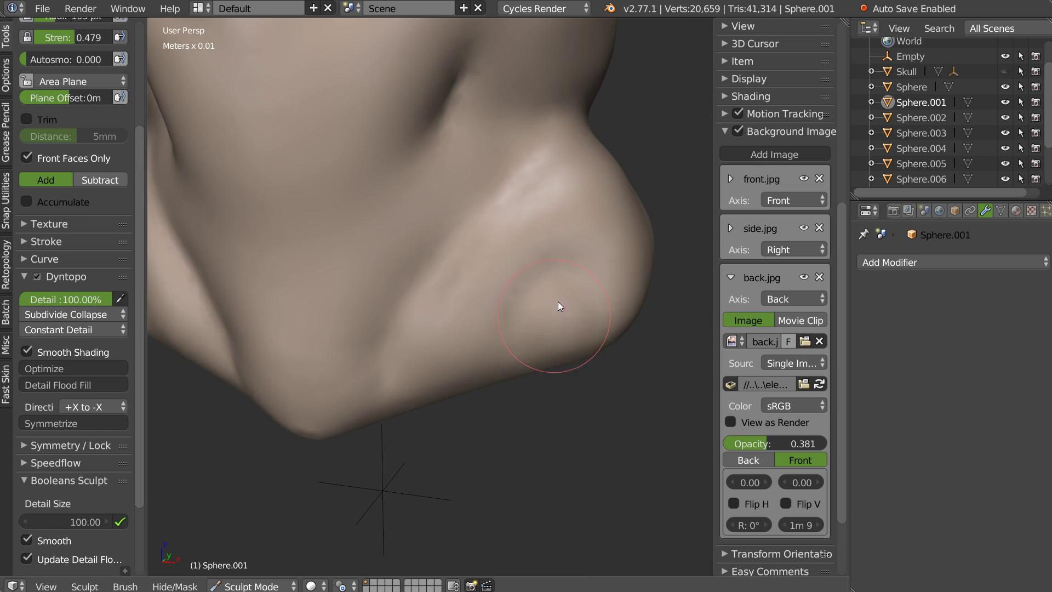
pyautogui.moveTo(611, 238); pyautogui.dragTo(444, 329, button='middle')
pyautogui.moveTo(440, 336); pyautogui.dragTo(477, 309)
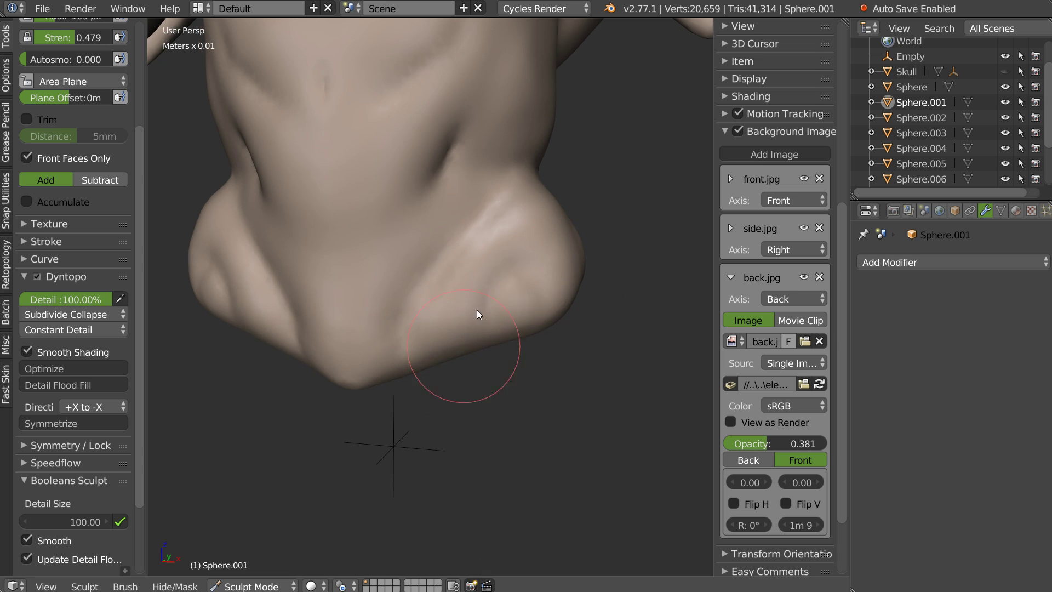
pyautogui.moveTo(529, 213)
pyautogui.mouseDown(button='middle')
pyautogui.moveTo(503, 266)
pyautogui.moveTo(477, 220)
pyautogui.mouseUp(button='middle')
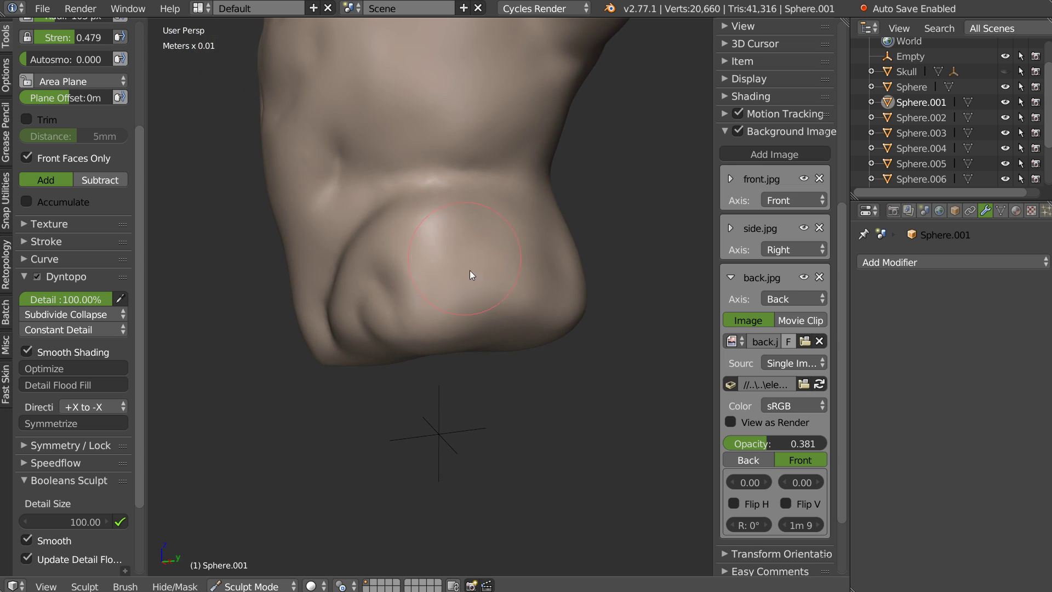
pyautogui.moveTo(549, 238); pyautogui.dragTo(547, 242)
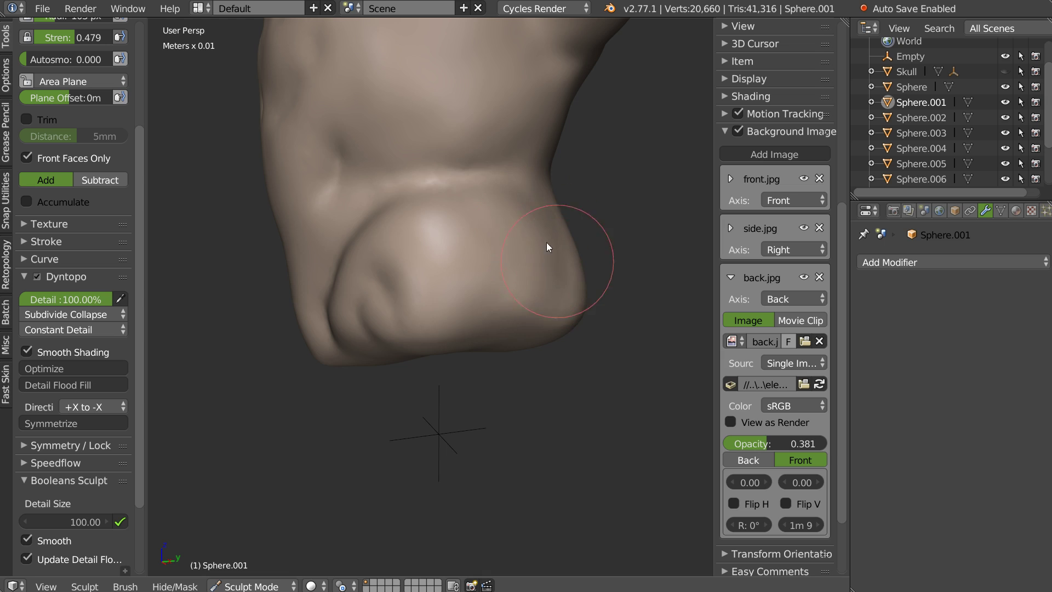
pyautogui.moveTo(470, 269); pyautogui.dragTo(385, 242, button='middle')
pyautogui.moveTo(440, 256); pyautogui.dragTo(460, 250)
pyautogui.press('s')
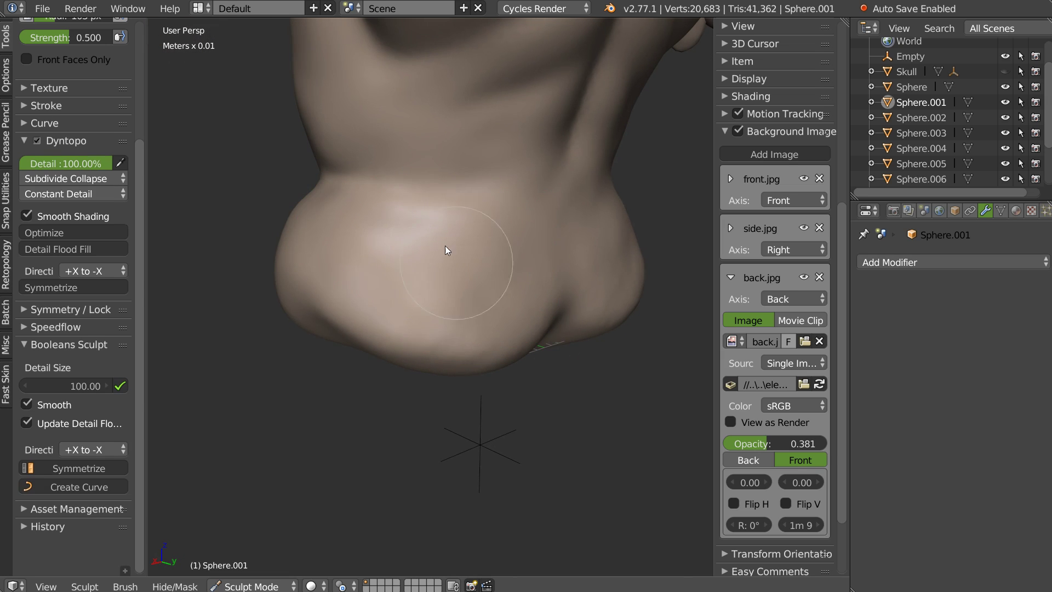
pyautogui.moveTo(413, 309)
pyautogui.mouseDown(button='middle')
pyautogui.moveTo(434, 244)
pyautogui.moveTo(441, 266)
pyautogui.mouseUp(button='middle')
pyautogui.moveTo(398, 233)
pyautogui.mouseDown()
pyautogui.moveTo(523, 262)
pyautogui.moveTo(361, 284)
pyautogui.moveTo(512, 299)
pyautogui.moveTo(471, 351)
pyautogui.moveTo(448, 256)
pyautogui.moveTo(444, 322)
pyautogui.moveTo(455, 344)
pyautogui.moveTo(442, 271)
pyautogui.moveTo(389, 311)
pyautogui.moveTo(414, 224)
pyautogui.moveTo(471, 318)
pyautogui.mouseUp()
pyautogui.moveTo(471, 319)
pyautogui.mouseDown(button='middle')
pyautogui.moveTo(587, 287)
pyautogui.moveTo(675, 240)
pyautogui.mouseUp(button='middle')
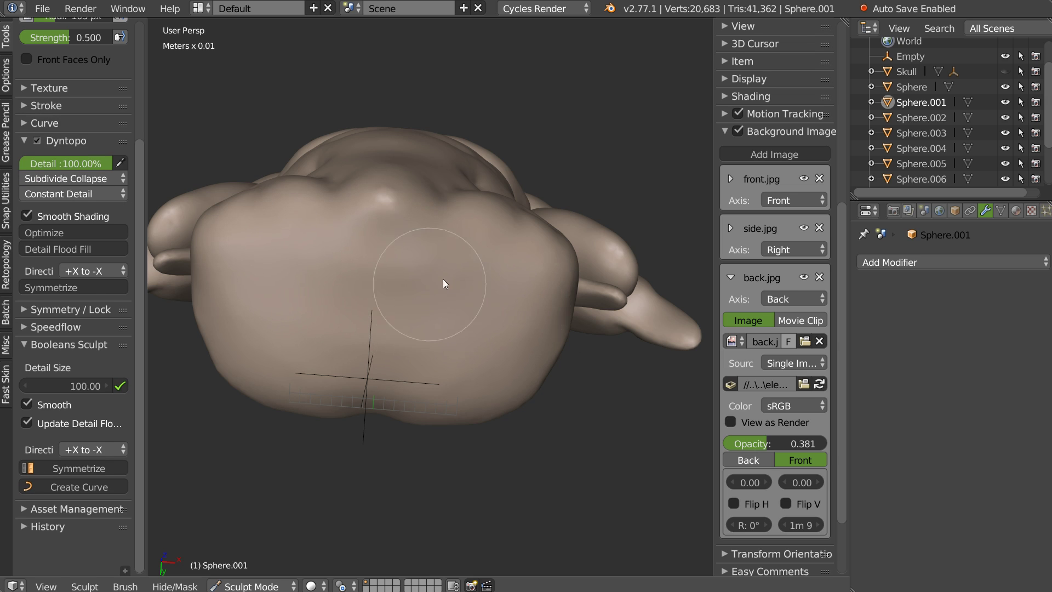
# - Flatten the lower torso surface and reshape the waist silhouette
pyautogui.hotkey('shift', 't')
pyautogui.moveTo(513, 303)
pyautogui.mouseDown(button='middle')
pyautogui.moveTo(411, 352)
pyautogui.moveTo(551, 360)
pyautogui.moveTo(535, 306)
pyautogui.moveTo(492, 320)
pyautogui.mouseUp(button='middle')
pyautogui.scroll(3, 492, 320)
pyautogui.scroll(2, 497, 236)
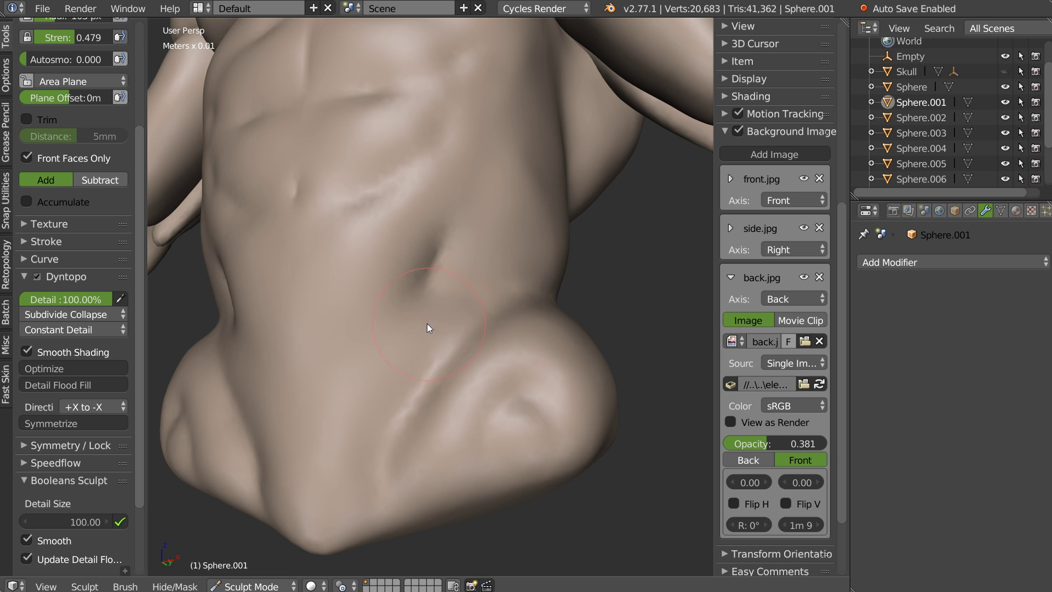
pyautogui.moveTo(483, 276)
pyautogui.mouseDown()
pyautogui.moveTo(548, 257)
pyautogui.moveTo(534, 247)
pyautogui.moveTo(482, 263)
pyautogui.moveTo(492, 228)
pyautogui.mouseUp()
pyautogui.moveTo(491, 228)
pyautogui.mouseDown(button='middle')
pyautogui.moveTo(414, 272)
pyautogui.moveTo(468, 256)
pyautogui.mouseUp(button='middle')
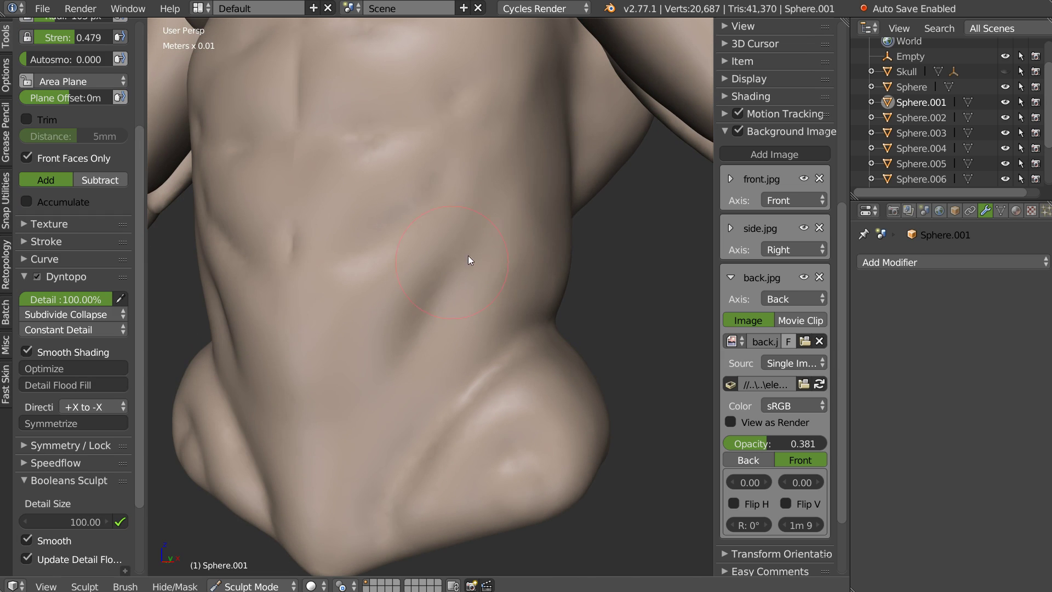
pyautogui.moveTo(542, 261); pyautogui.dragTo(509, 248)
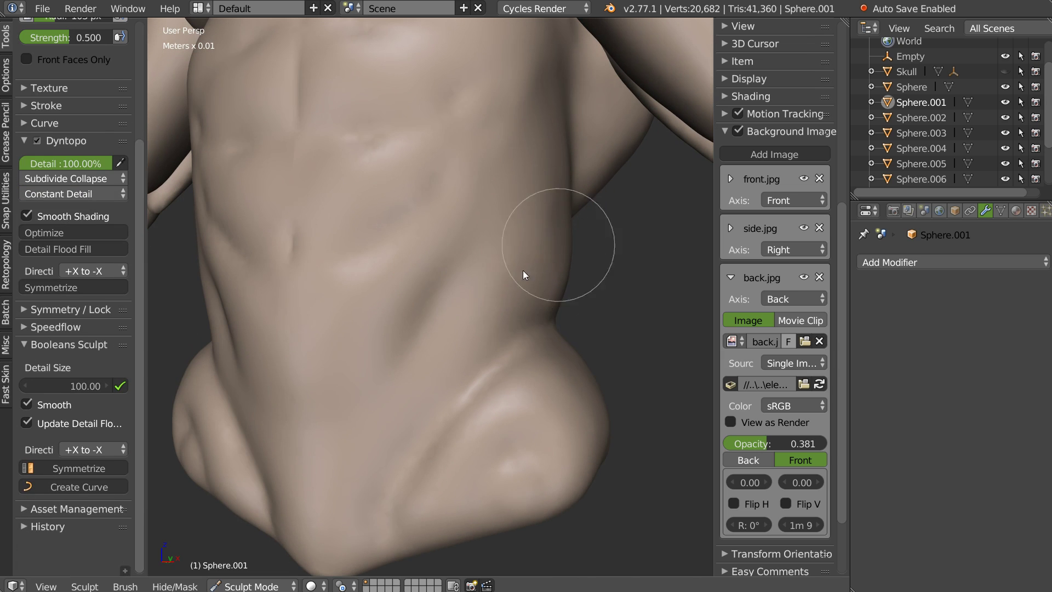
pyautogui.moveTo(458, 340)
pyautogui.mouseDown()
pyautogui.moveTo(530, 305)
pyautogui.moveTo(570, 228)
pyautogui.mouseUp()
pyautogui.moveTo(570, 228)
pyautogui.mouseDown(button='middle')
pyautogui.moveTo(487, 293)
pyautogui.moveTo(482, 369)
pyautogui.moveTo(465, 371)
pyautogui.moveTo(527, 299)
pyautogui.moveTo(480, 319)
pyautogui.moveTo(364, 266)
pyautogui.mouseUp(button='middle')
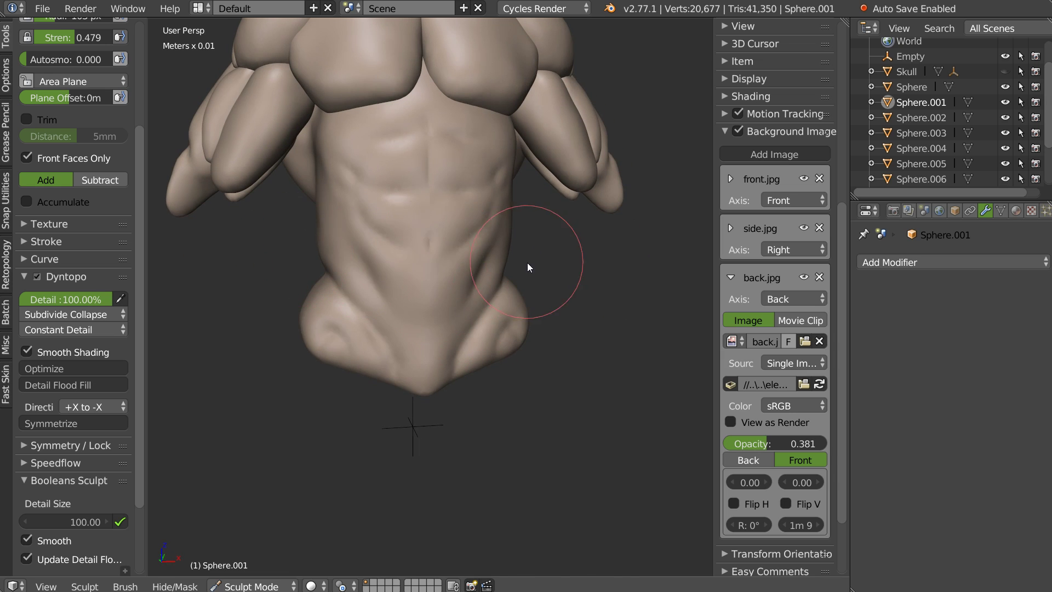
# - Orbit and zoom to inspect the chest and the whole torso from the side
pyautogui.moveTo(472, 252)
pyautogui.mouseDown(button='middle')
pyautogui.moveTo(440, 257)
pyautogui.moveTo(489, 239)
pyautogui.mouseUp(button='middle')
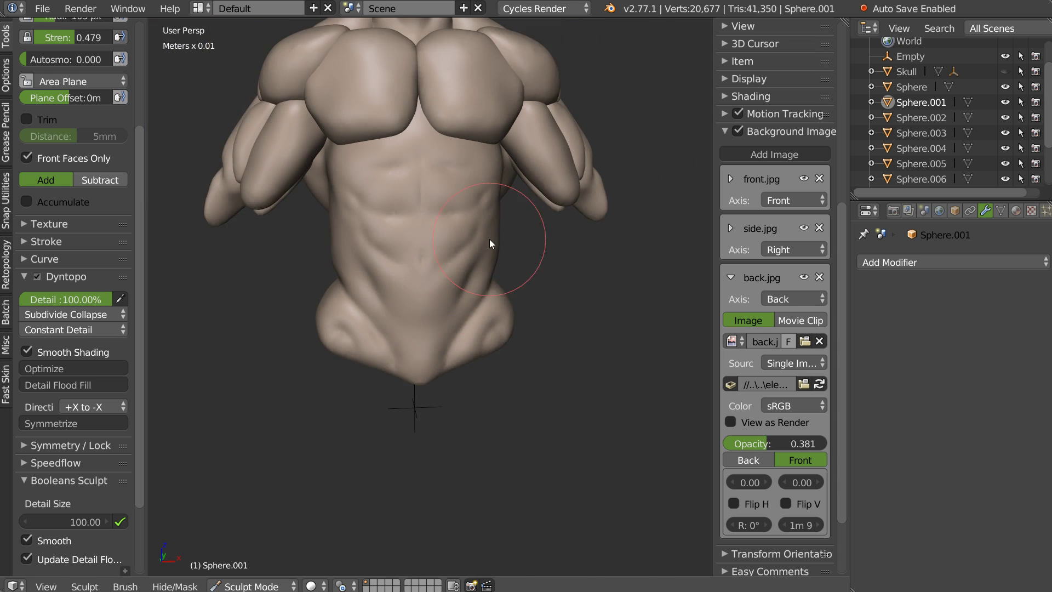
pyautogui.scroll(2, 490, 240)
pyautogui.scroll(3, 473, 226)
pyautogui.scroll(-2, 428, 222)
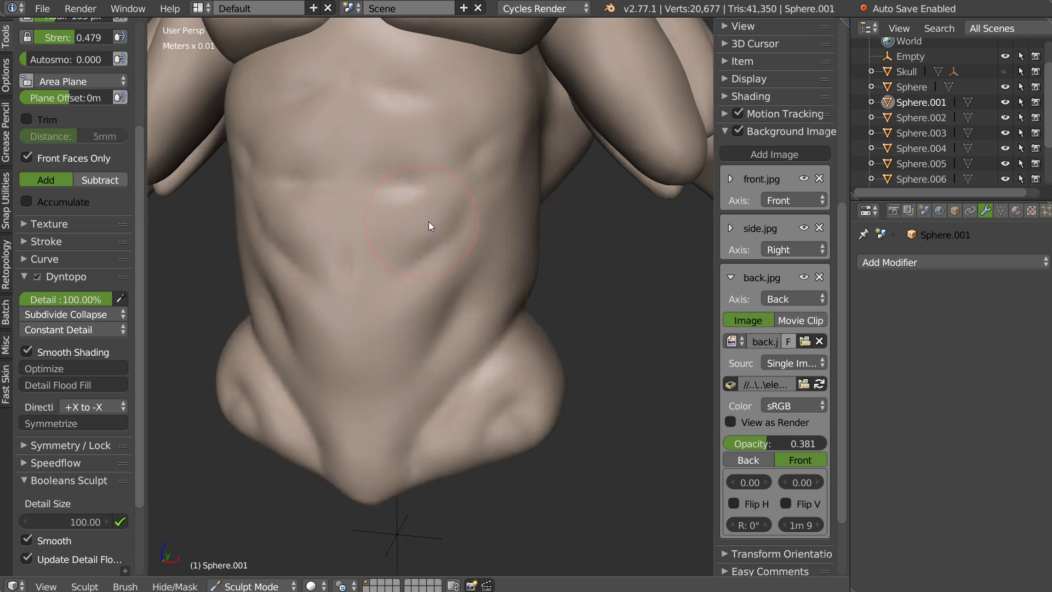
pyautogui.scroll(-3, 388, 200)
pyautogui.moveTo(389, 200)
pyautogui.mouseDown(button='middle')
pyautogui.moveTo(433, 220)
pyautogui.moveTo(380, 236)
pyautogui.moveTo(265, 231)
pyautogui.moveTo(693, 239)
pyautogui.moveTo(633, 220)
pyautogui.moveTo(433, 300)
pyautogui.moveTo(496, 326)
pyautogui.mouseUp(button='middle')
pyautogui.moveTo(441, 286)
pyautogui.mouseDown(button='middle')
pyautogui.moveTo(524, 244)
pyautogui.moveTo(551, 306)
pyautogui.mouseUp(button='middle')
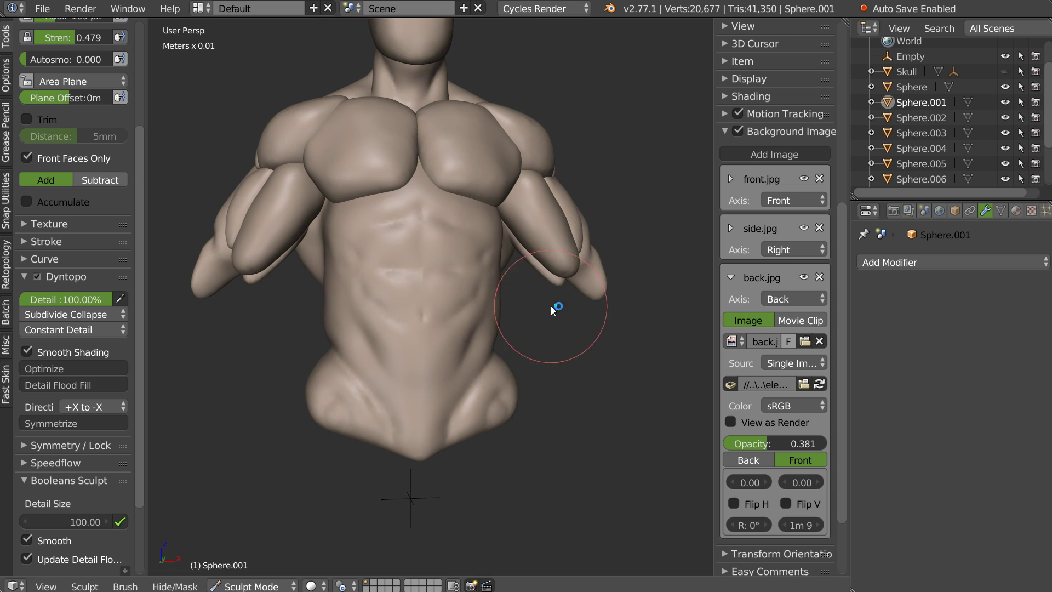
# - Split off a new sphere, Sphere.011, with its origin moved to the right arm tip
pyautogui.hotkey('ctrl', 'Tab')
pyautogui.scroll(2, 543, 316)
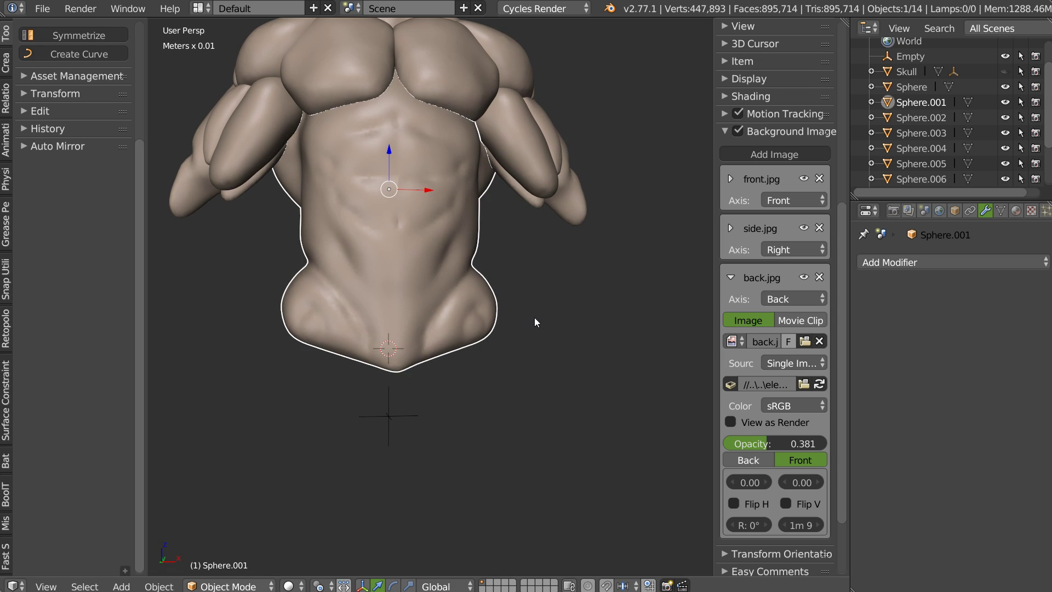
pyautogui.rightClick(540, 334)
pyautogui.click(471, 307)
pyautogui.moveTo(428, 351)
pyautogui.mouseDown()
pyautogui.moveTo(625, 331)
pyautogui.moveTo(575, 182)
pyautogui.mouseUp()
pyautogui.moveTo(627, 220); pyautogui.dragTo(603, 226)
# - Scale up the sphere, then rotate it and move it toward the elbow in front view
pyautogui.press('s')
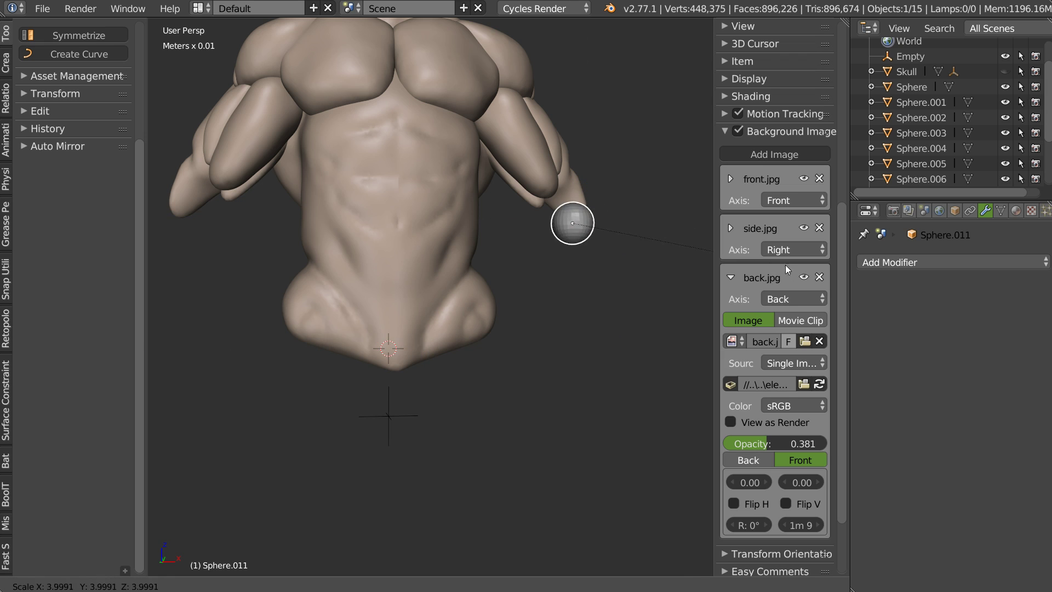
pyautogui.press('KP_1')
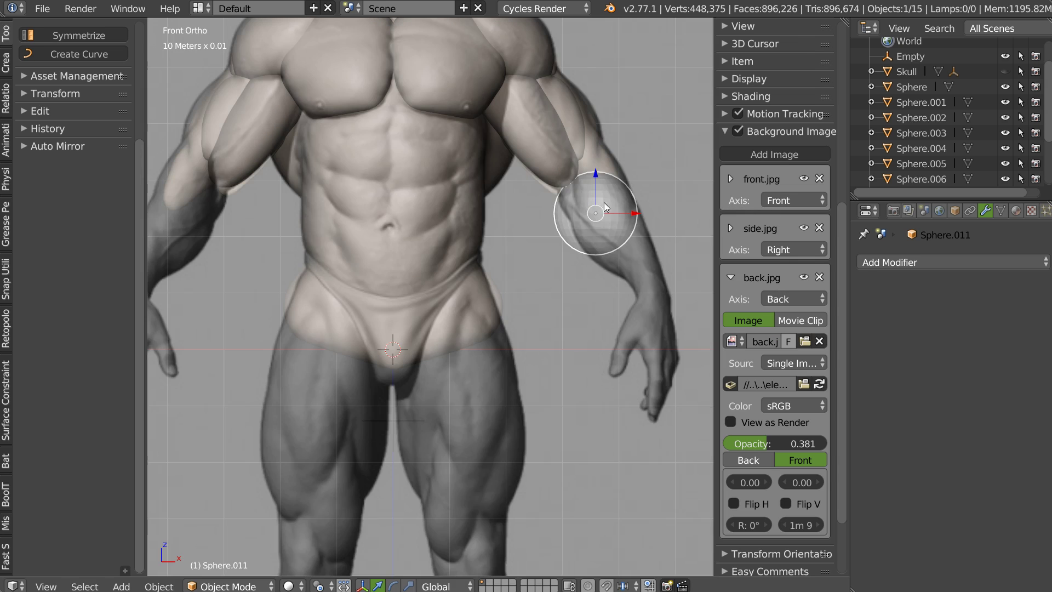
pyautogui.scroll(1, 605, 203)
pyautogui.scroll(3, 590, 184)
pyautogui.keyDown('shift'); pyautogui.moveTo(551, 201); pyautogui.dragTo(519, 300, button='middle'); pyautogui.keyUp('shift')
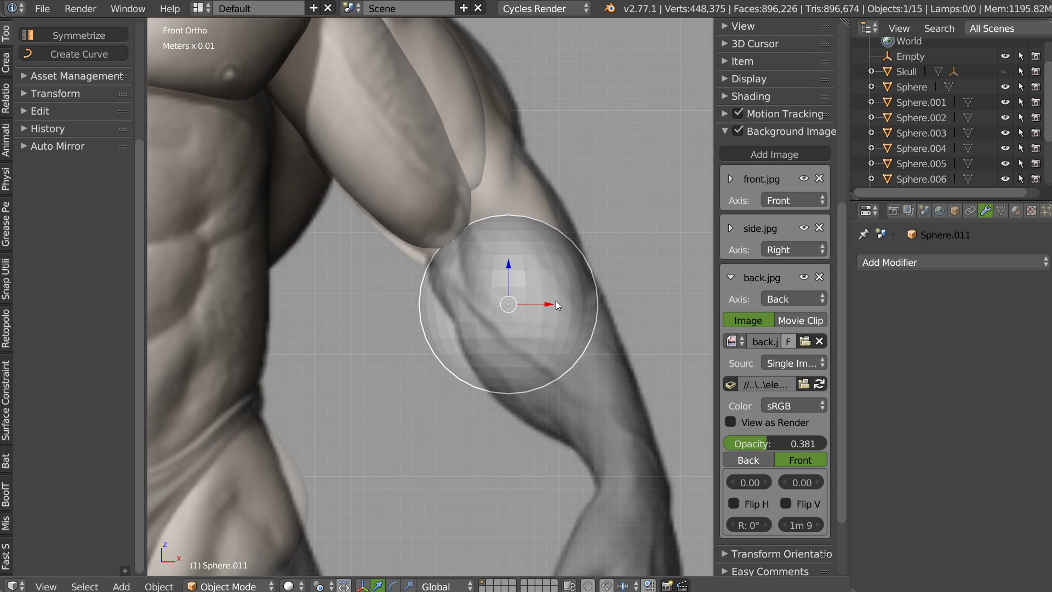
pyautogui.press('r')
pyautogui.click(581, 193)
pyautogui.press('g')
pyautogui.click(531, 210)
# - Shrink the sphere, stretch it along Z into an ellipsoid, and move it down the forearm
pyautogui.press('s')
pyautogui.click(590, 226)
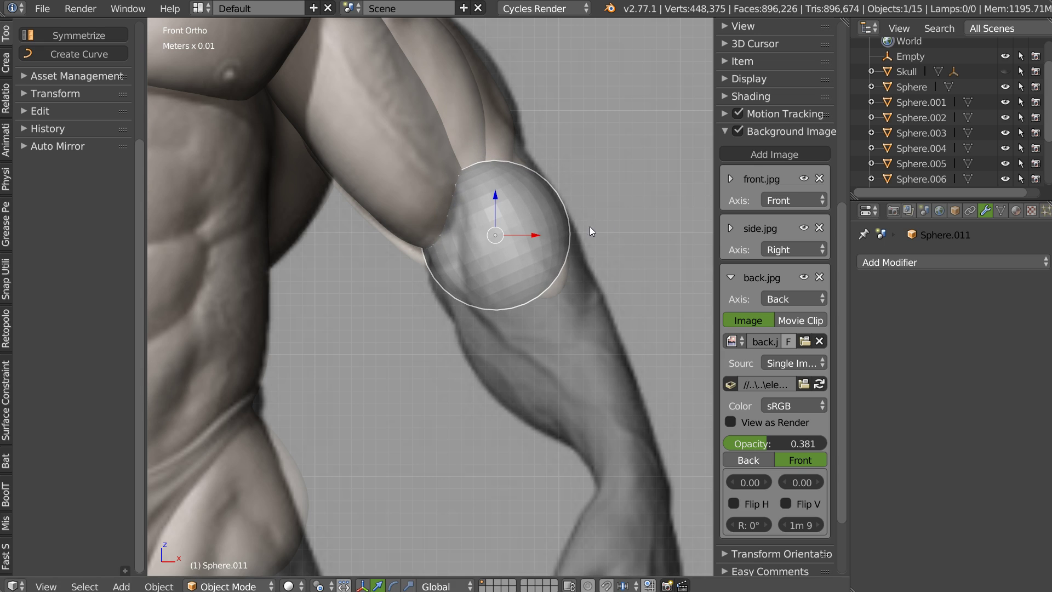
pyautogui.press('s')
pyautogui.press('z')
pyautogui.press('z')
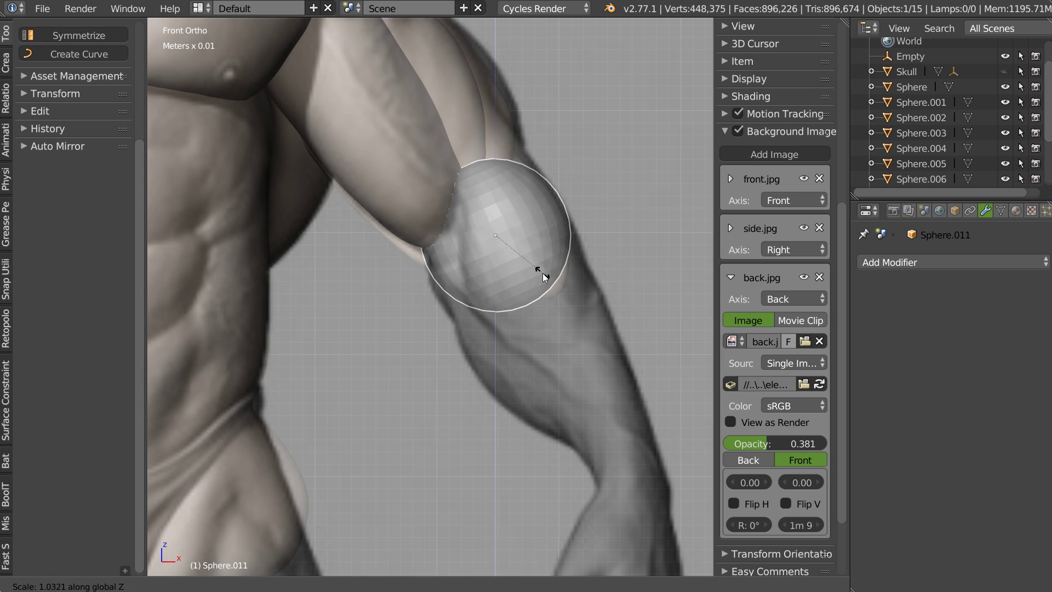
pyautogui.click(569, 303)
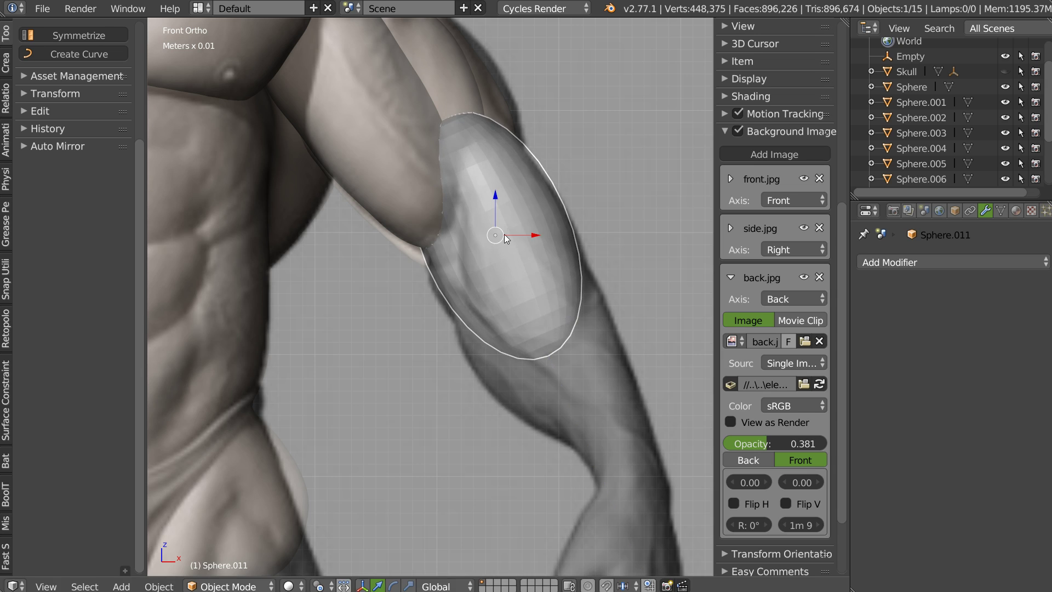
pyautogui.press('g')
pyautogui.click(528, 283)
# - Tilt the ellipsoid diagonally in right side view, then sculpt the upper arm Sphere.007
pyautogui.press('q')
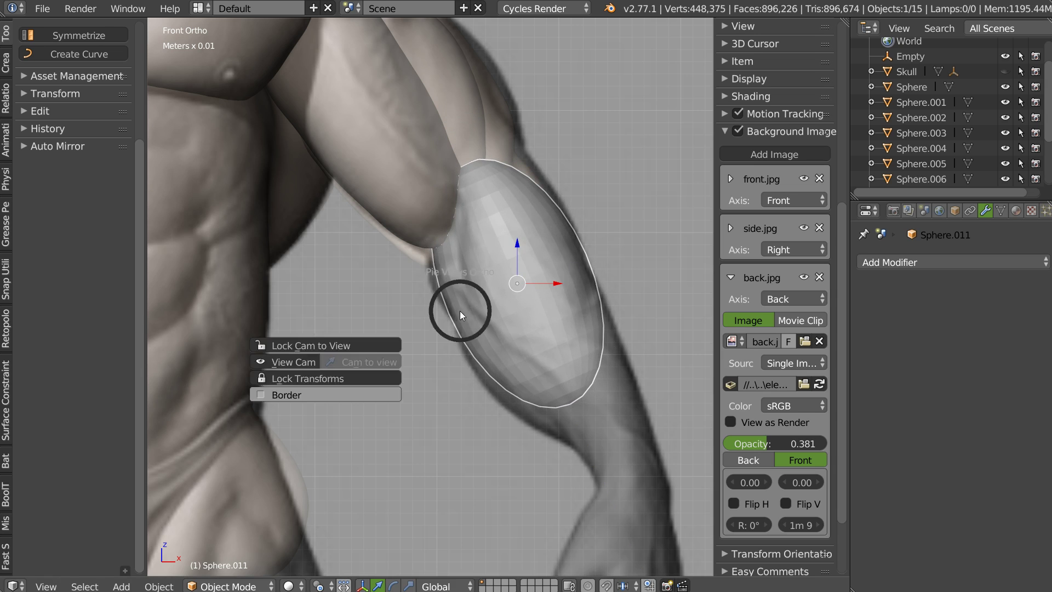
pyautogui.click(533, 294)
pyautogui.press('r')
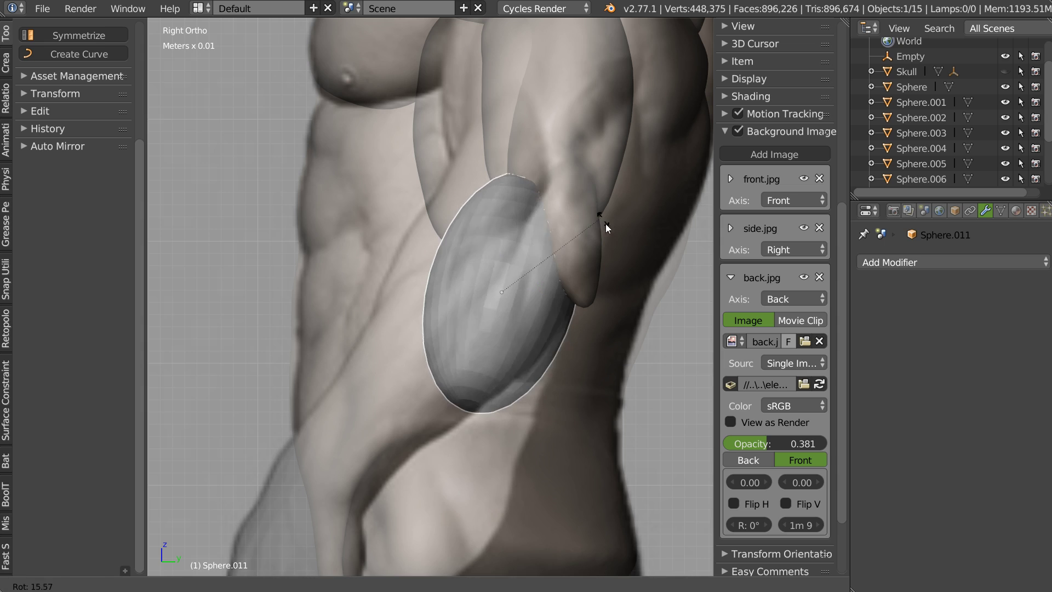
pyautogui.click(614, 252)
pyautogui.press('g')
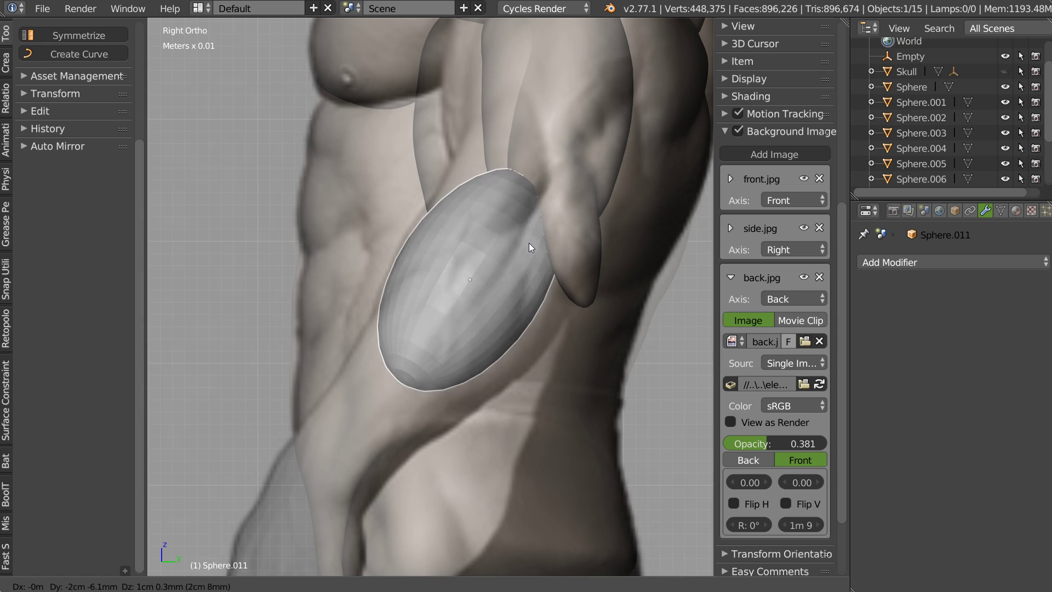
pyautogui.click(538, 247)
pyautogui.scroll(-2, 591, 254)
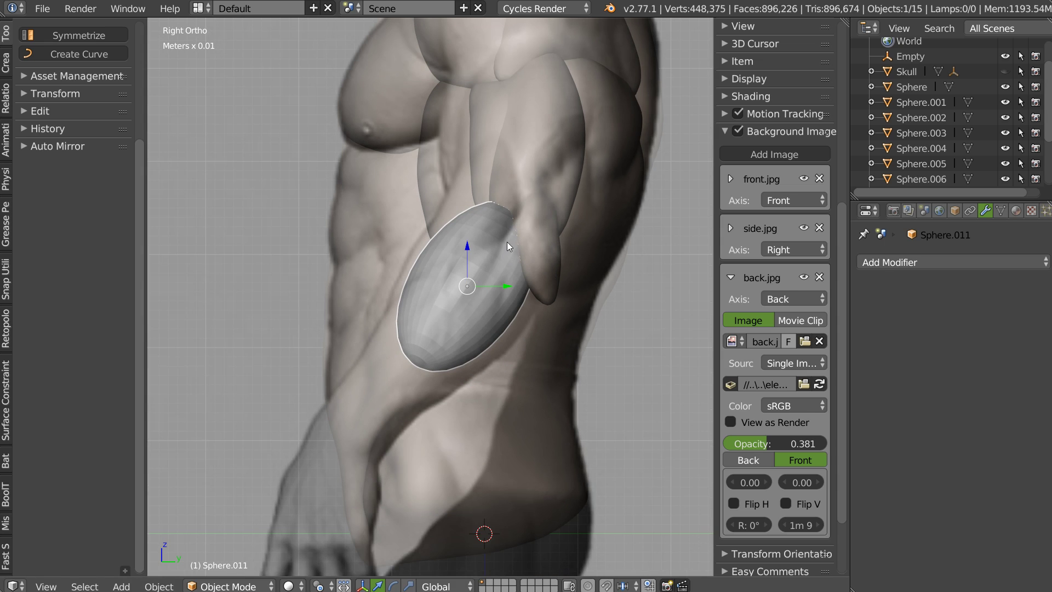
pyautogui.scroll(-3, 513, 224)
pyautogui.scroll(2, 509, 220)
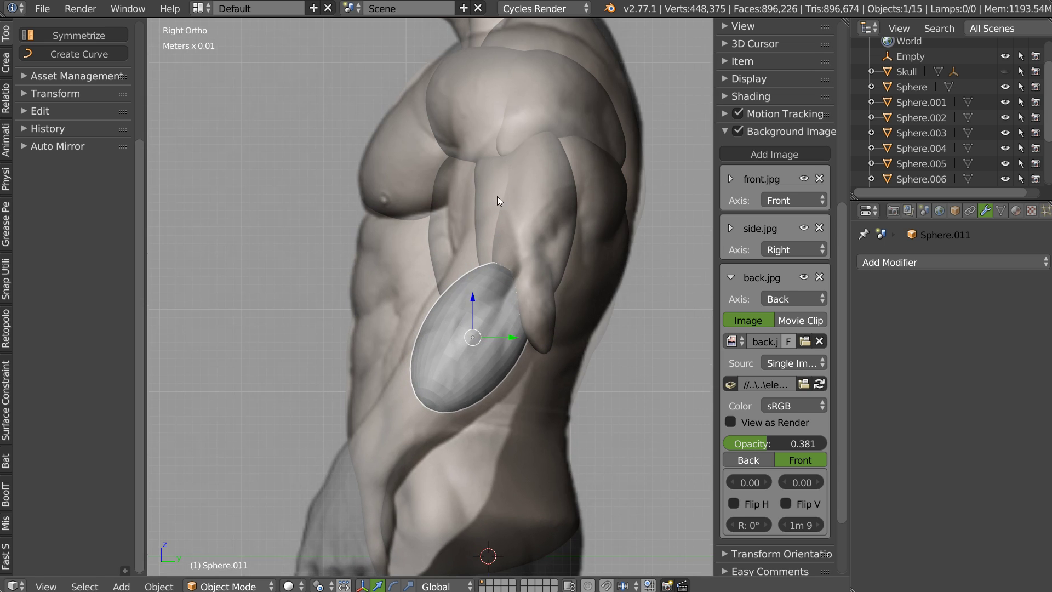
pyautogui.rightClick(450, 226)
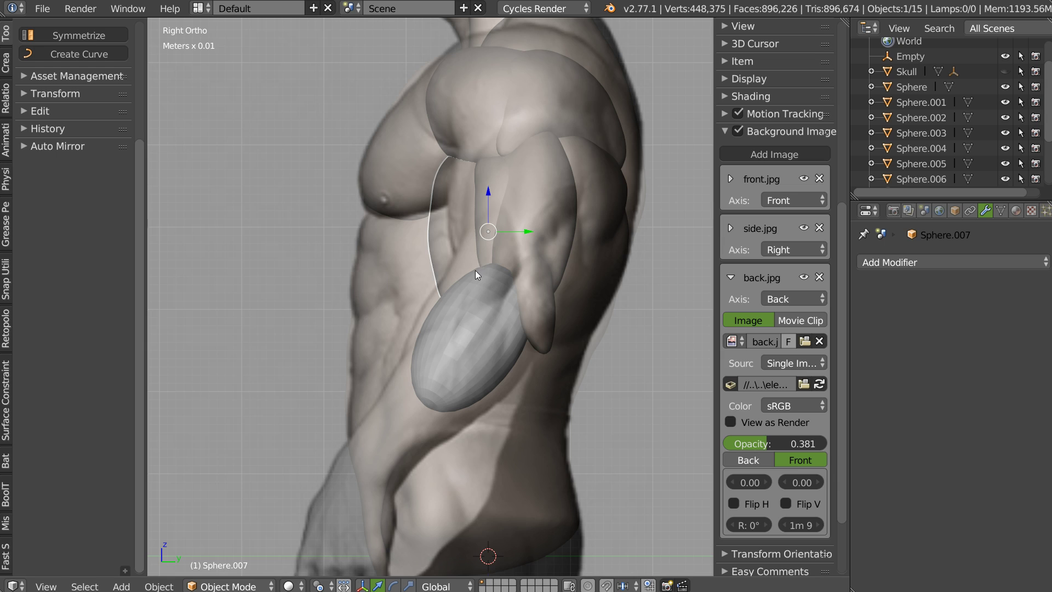
pyautogui.hotkey('ctrl', 'Tab')
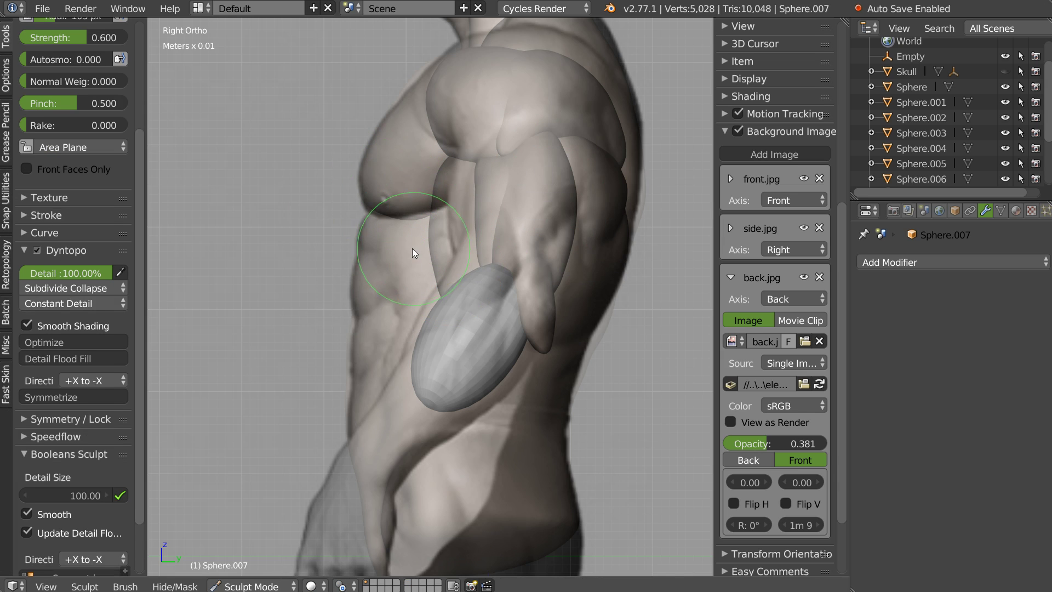
# - Reshape the upper arm with a 212 px brush, then switch to Snake Hook
pyautogui.press('f')
pyautogui.click(474, 239)
pyautogui.moveTo(440, 227)
pyautogui.mouseDown()
pyautogui.moveTo(442, 283)
pyautogui.moveTo(444, 224)
pyautogui.mouseUp()
pyautogui.press('s')
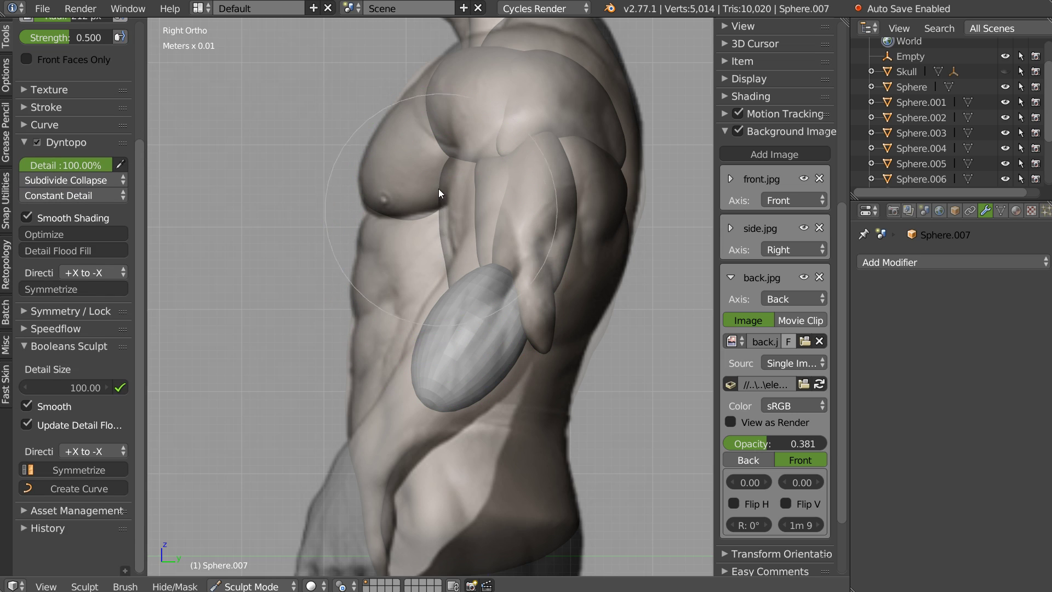
pyautogui.press('k')
pyautogui.moveTo(447, 200)
pyautogui.mouseDown(button='middle')
pyautogui.moveTo(516, 243)
pyautogui.moveTo(585, 245)
pyautogui.moveTo(489, 251)
pyautogui.moveTo(460, 270)
pyautogui.mouseUp(button='middle')
pyautogui.moveTo(543, 164)
pyautogui.mouseDown(button='middle')
pyautogui.moveTo(463, 183)
pyautogui.moveTo(550, 193)
pyautogui.moveTo(493, 219)
pyautogui.mouseUp(button='middle')
# - Smooth out the bulge on the forearm muscle piece Sphere.009
pyautogui.press('Tab')
pyautogui.rightClick(517, 236)
pyautogui.press('Tab')
pyautogui.scroll(2, 498, 203)
pyautogui.moveTo(498, 203)
pyautogui.mouseDown()
pyautogui.moveTo(490, 180)
pyautogui.moveTo(488, 210)
pyautogui.moveTo(514, 264)
pyautogui.mouseUp()
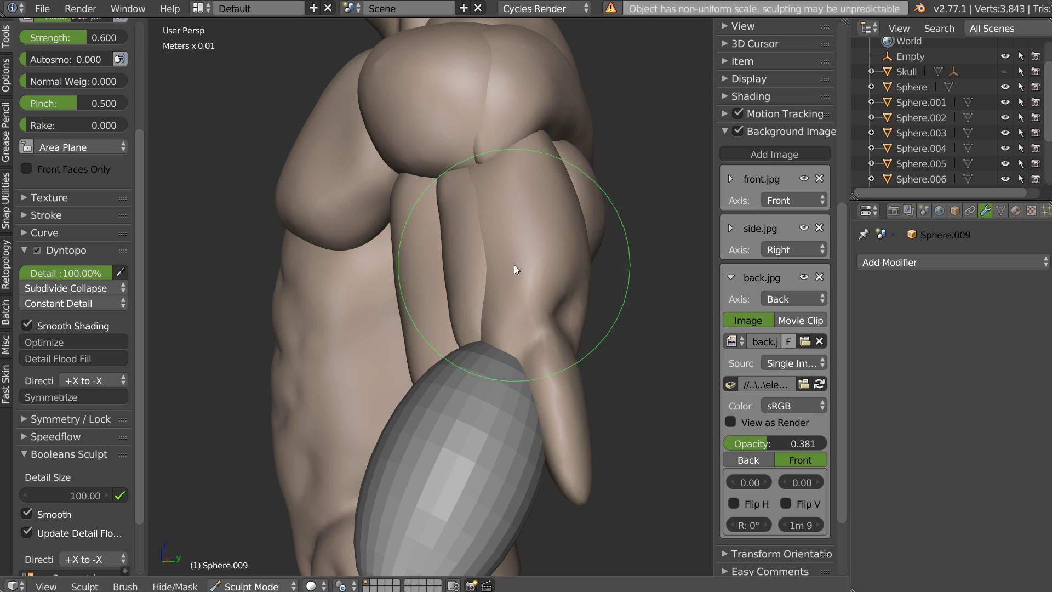
pyautogui.moveTo(554, 251)
pyautogui.mouseDown(button='middle')
pyautogui.moveTo(492, 194)
pyautogui.moveTo(550, 252)
pyautogui.moveTo(459, 308)
pyautogui.mouseUp(button='middle')
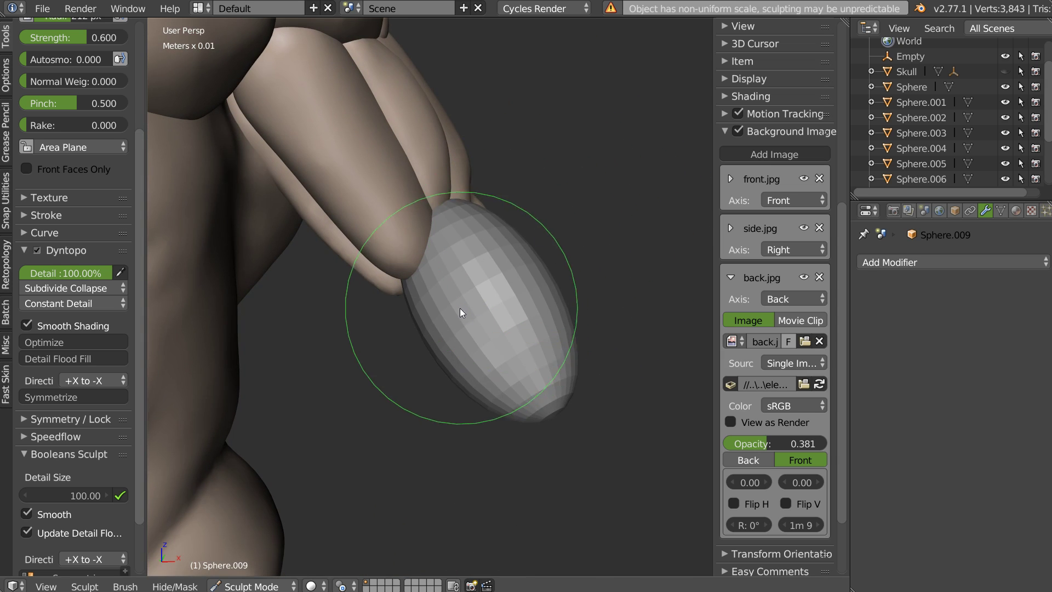
# - Remesh the egg-shaped piece Sphere.011 into a smoother, denser surface
pyautogui.press('Tab')
pyautogui.rightClick(497, 277)
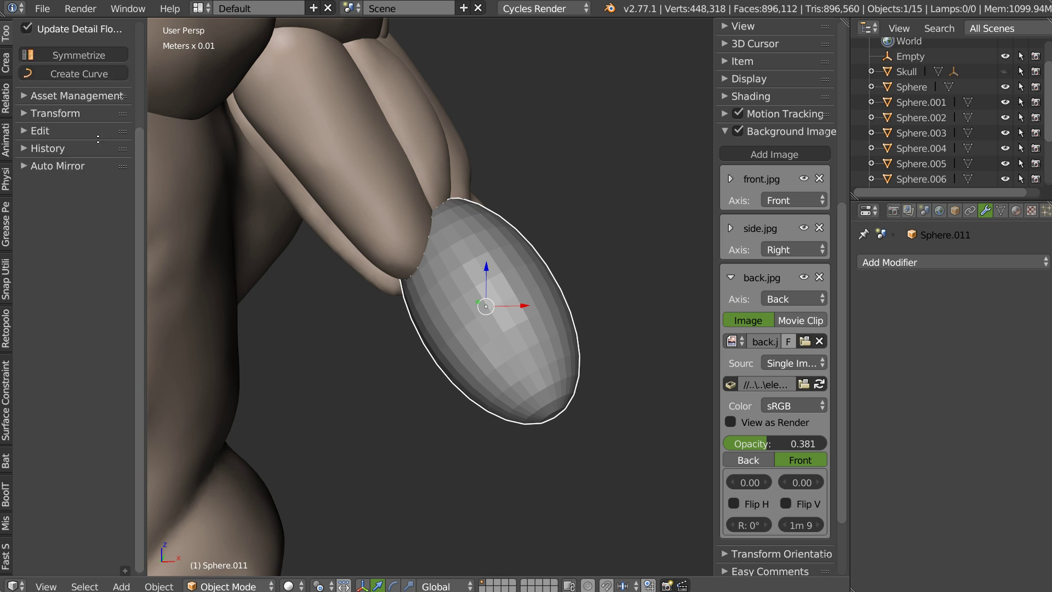
pyautogui.scroll(5, 98, 139)
pyautogui.click(134, 86)
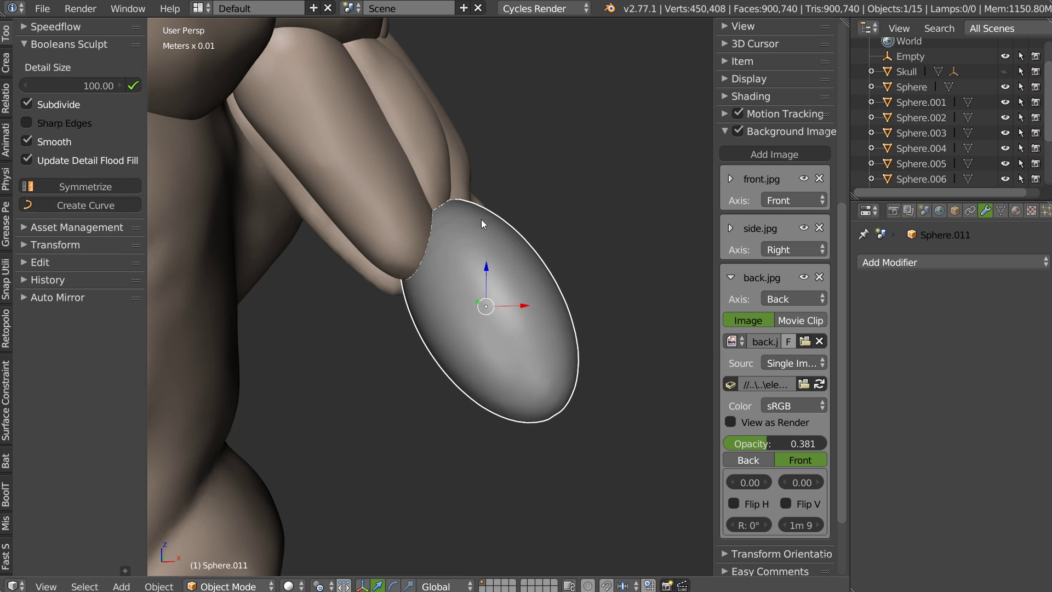
pyautogui.scroll(-6, 483, 311)
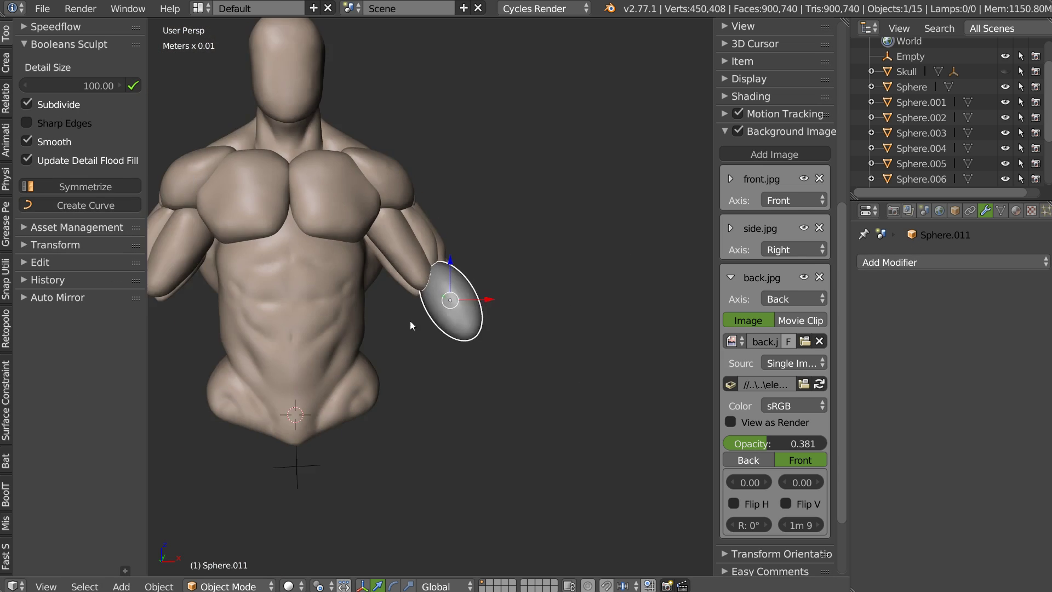
# - Mirror the egg onto the left arm using the Empty as mirror centre
pyautogui.moveTo(410, 321); pyautogui.dragTo(350, 342, button='middle')
pyautogui.rightClick(349, 331)
pyautogui.keyDown('shift'); pyautogui.rightClick(505, 177); pyautogui.keyUp('shift')
pyautogui.hotkey('shift', 'space')
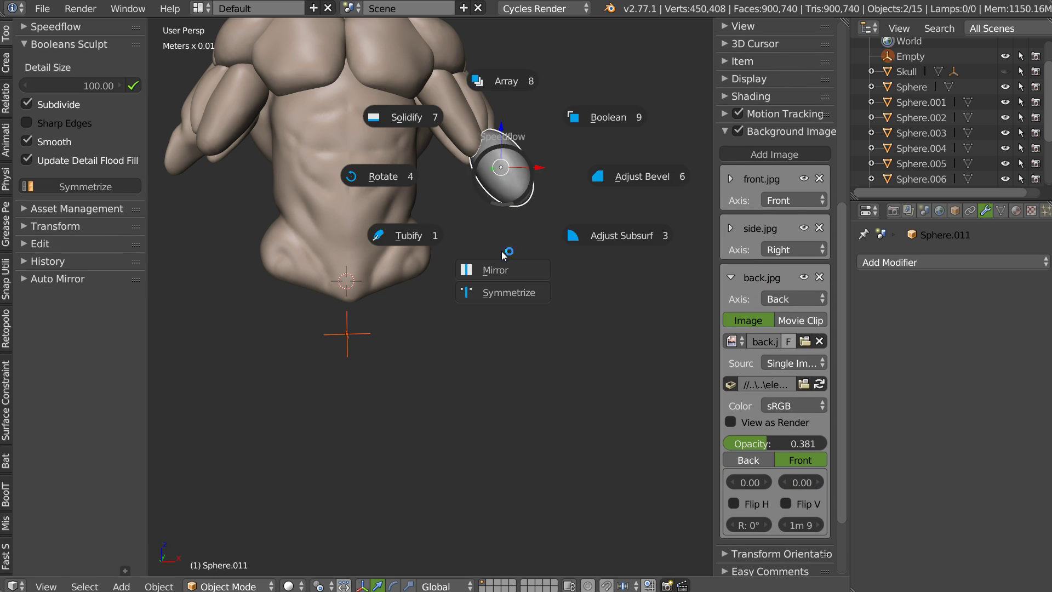
pyautogui.click(501, 267)
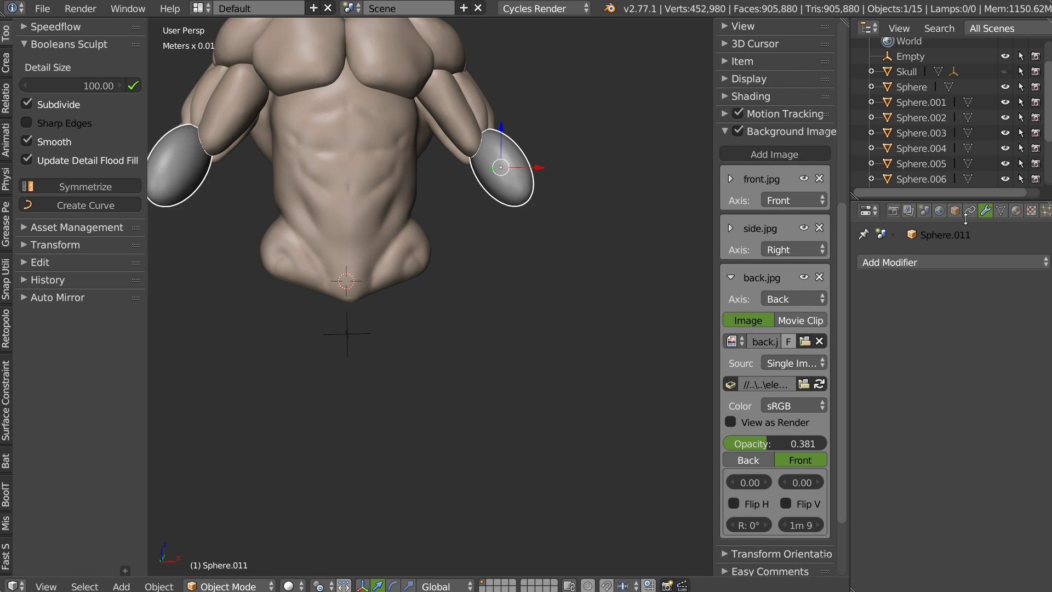
# - Link the upper arm Sphere.007's material to both eggs
pyautogui.keyDown('shift'); pyautogui.rightClick(473, 141); pyautogui.keyUp('shift')
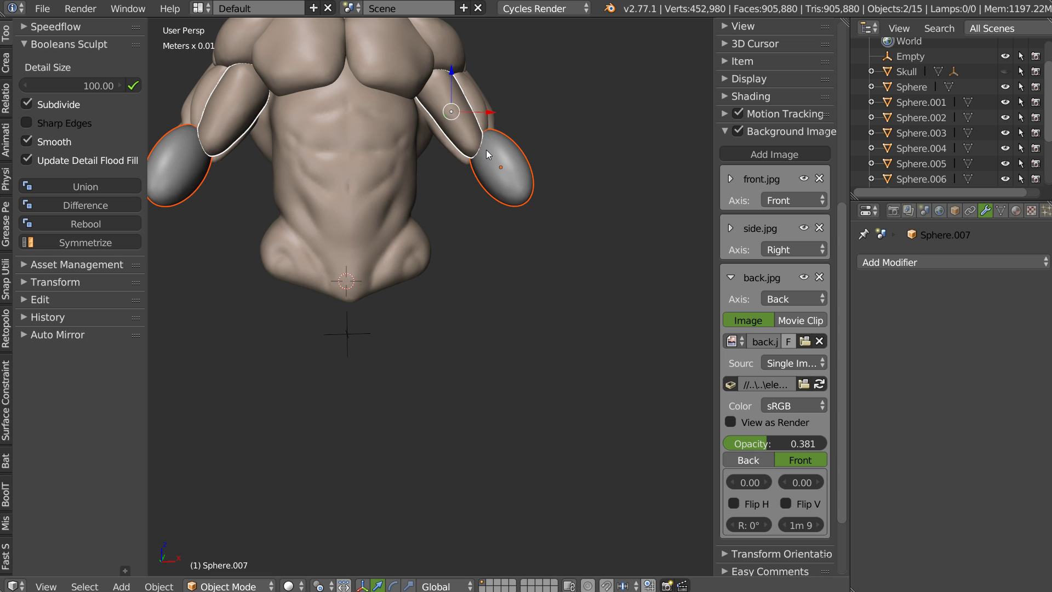
pyautogui.hotkey('ctrl', 'l')
pyautogui.click(486, 150)
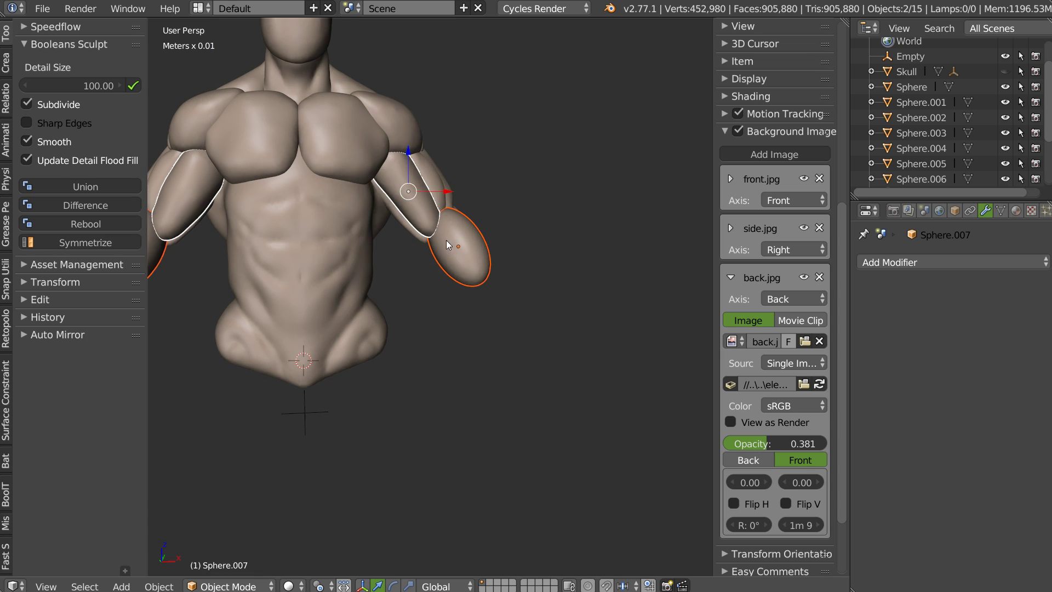
pyautogui.scroll(2, 447, 240)
# - Reshape the top of the bicep and inner upper arm in front view
pyautogui.scroll(2, 482, 214)
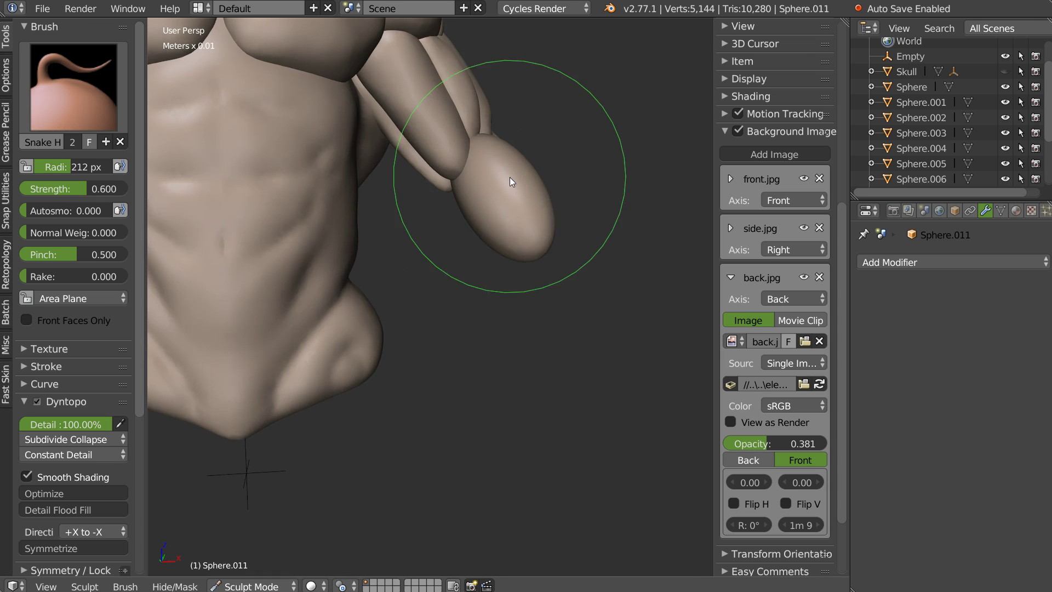
pyautogui.press('KP_1')
pyautogui.scroll(2, 488, 219)
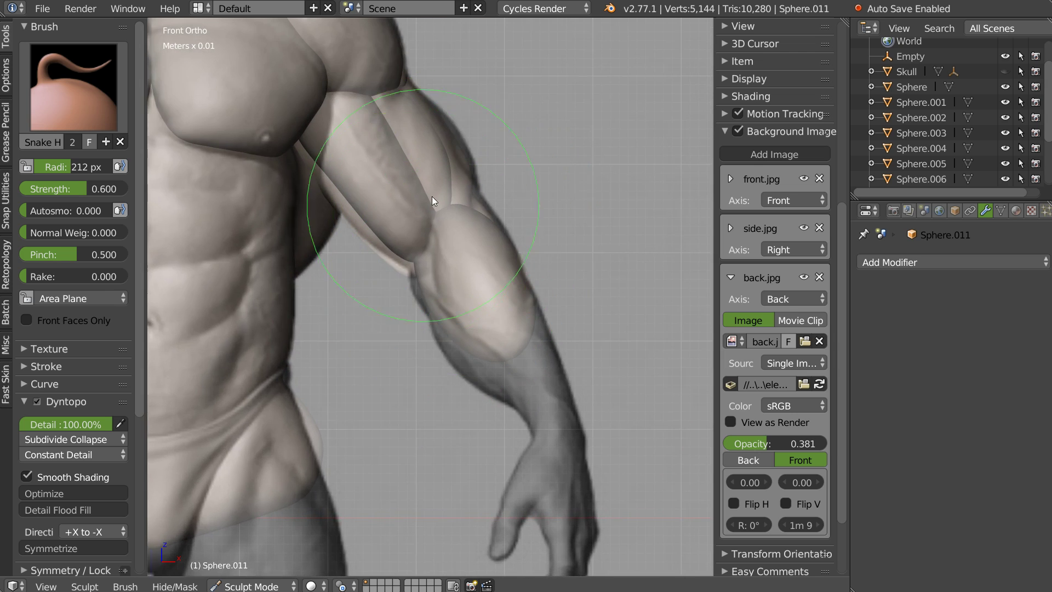
pyautogui.scroll(4, 432, 197)
pyautogui.moveTo(480, 132); pyautogui.dragTo(500, 148)
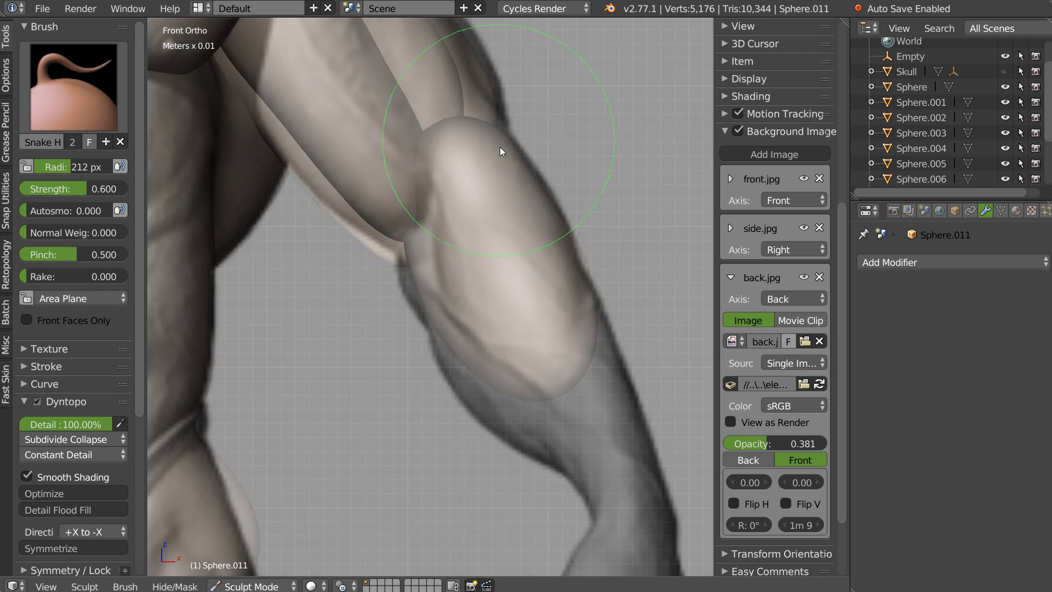
pyautogui.press('w')
pyautogui.keyDown('shift'); pyautogui.moveTo(427, 141); pyautogui.dragTo(428, 167); pyautogui.keyUp('shift')
pyautogui.moveTo(476, 121)
pyautogui.mouseDown()
pyautogui.moveTo(407, 269)
pyautogui.moveTo(401, 236)
pyautogui.moveTo(371, 219)
pyautogui.moveTo(389, 273)
pyautogui.moveTo(377, 231)
pyautogui.moveTo(399, 242)
pyautogui.moveTo(483, 387)
pyautogui.moveTo(600, 408)
pyautogui.moveTo(613, 361)
pyautogui.moveTo(608, 435)
pyautogui.moveTo(605, 336)
pyautogui.mouseUp()
# - Sculpt and smooth the forearm to match the side reference in right view
pyautogui.press('KP_3')
pyautogui.moveTo(552, 306)
pyautogui.keyDown('shift'); pyautogui.mouseDown()
pyautogui.moveTo(507, 266)
pyautogui.moveTo(430, 242)
pyautogui.moveTo(422, 182)
pyautogui.moveTo(504, 75)
pyautogui.moveTo(452, 151)
pyautogui.moveTo(393, 274)
pyautogui.moveTo(403, 245)
pyautogui.moveTo(367, 398)
pyautogui.moveTo(338, 351)
pyautogui.moveTo(356, 372)
pyautogui.moveTo(352, 415)
pyautogui.moveTo(334, 423)
pyautogui.mouseUp(); pyautogui.keyUp('shift')
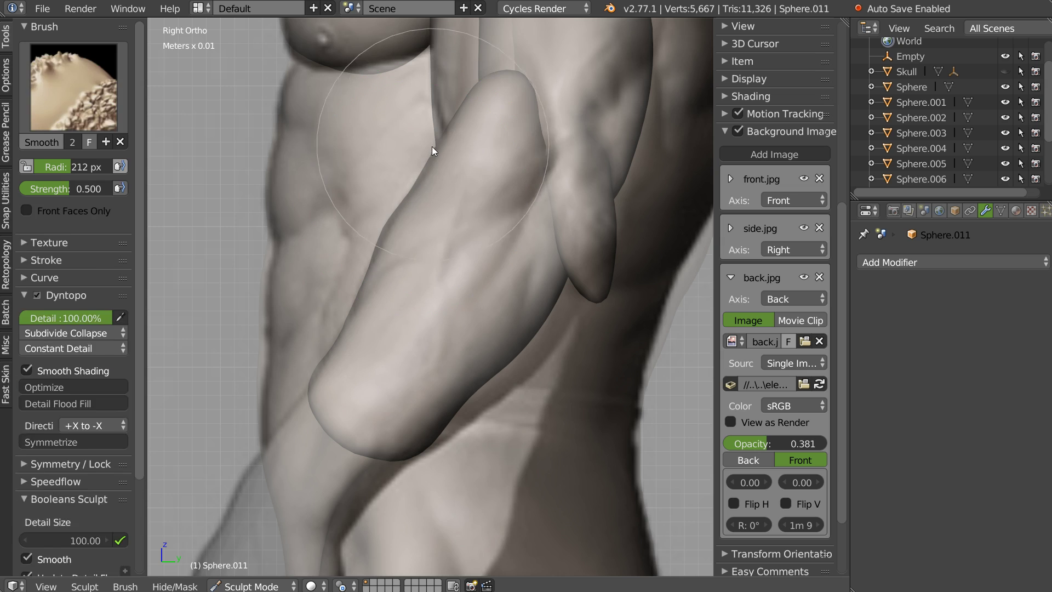
pyautogui.keyDown('shift'); pyautogui.moveTo(426, 180); pyautogui.dragTo(492, 81); pyautogui.keyUp('shift')
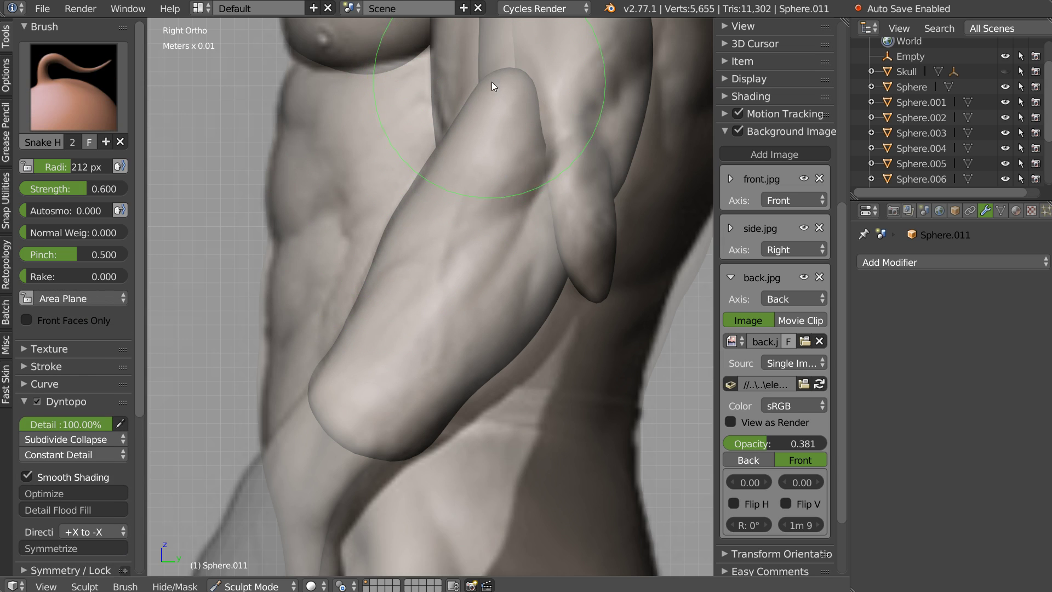
pyautogui.moveTo(570, 273)
pyautogui.mouseDown()
pyautogui.moveTo(566, 315)
pyautogui.moveTo(509, 388)
pyautogui.moveTo(486, 397)
pyautogui.mouseUp()
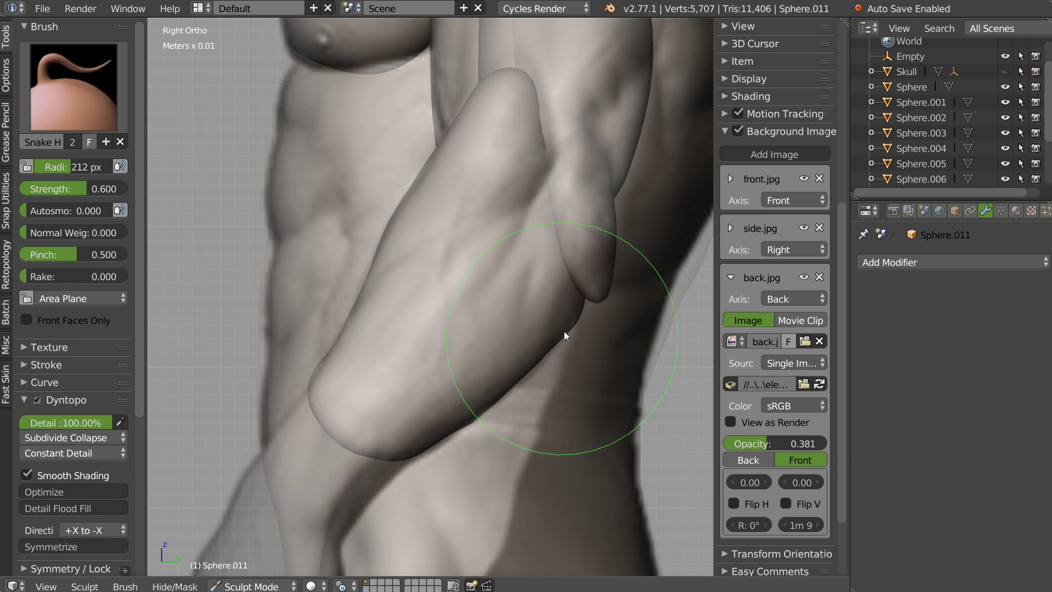
# - Pull the forearm surface into shape from behind with Snake Hook
pyautogui.press('q')
pyautogui.moveTo(476, 380); pyautogui.dragTo(382, 302, button='middle')
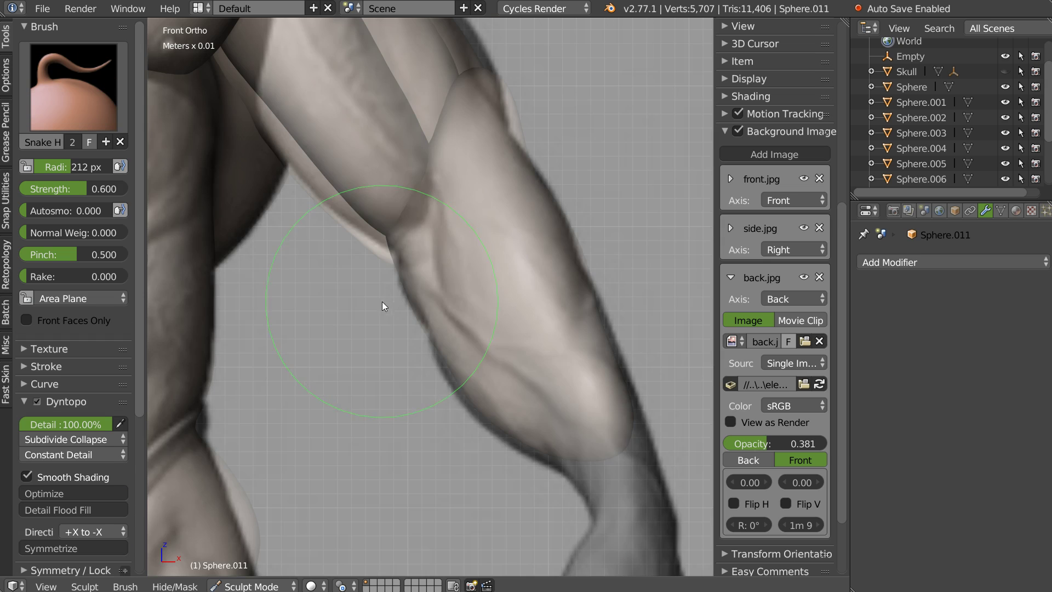
pyautogui.moveTo(385, 344)
pyautogui.mouseDown(button='middle')
pyautogui.moveTo(475, 258)
pyautogui.moveTo(454, 298)
pyautogui.moveTo(478, 247)
pyautogui.mouseUp(button='middle')
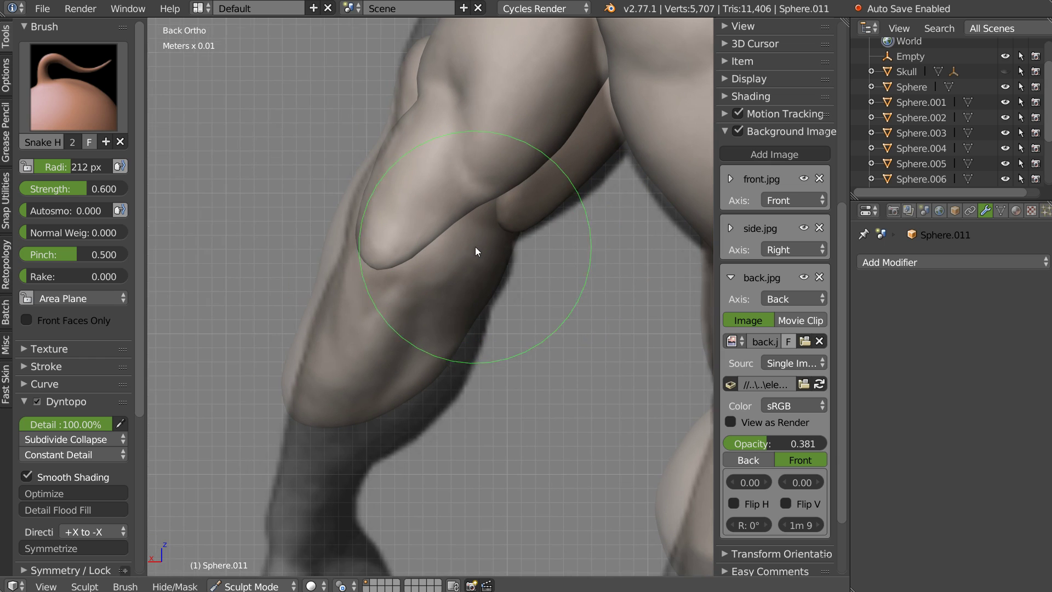
pyautogui.moveTo(330, 246)
pyautogui.mouseDown()
pyautogui.moveTo(294, 350)
pyautogui.moveTo(301, 358)
pyautogui.moveTo(420, 404)
pyautogui.moveTo(430, 357)
pyautogui.moveTo(452, 340)
pyautogui.moveTo(451, 381)
pyautogui.moveTo(477, 348)
pyautogui.moveTo(419, 354)
pyautogui.moveTo(386, 430)
pyautogui.moveTo(406, 439)
pyautogui.moveTo(315, 413)
pyautogui.moveTo(309, 365)
pyautogui.mouseUp()
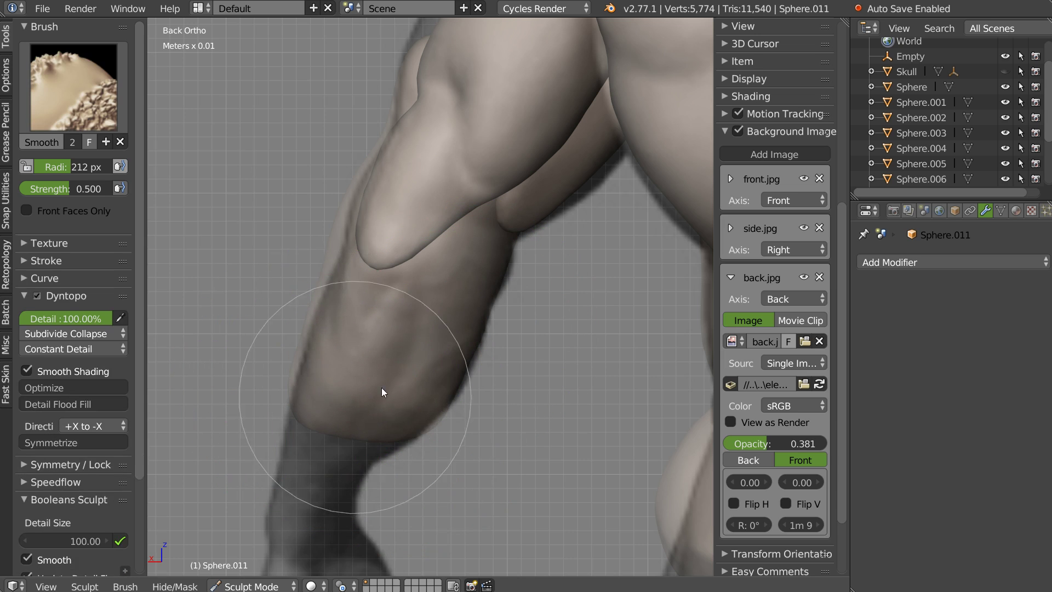
pyautogui.scroll(-5, 394, 329)
pyautogui.moveTo(395, 317)
pyautogui.mouseDown(button='middle')
pyautogui.moveTo(525, 328)
pyautogui.moveTo(556, 351)
pyautogui.moveTo(505, 274)
pyautogui.moveTo(466, 344)
pyautogui.mouseUp(button='middle')
pyautogui.press('KP_3')
pyautogui.scroll(2, 536, 247)
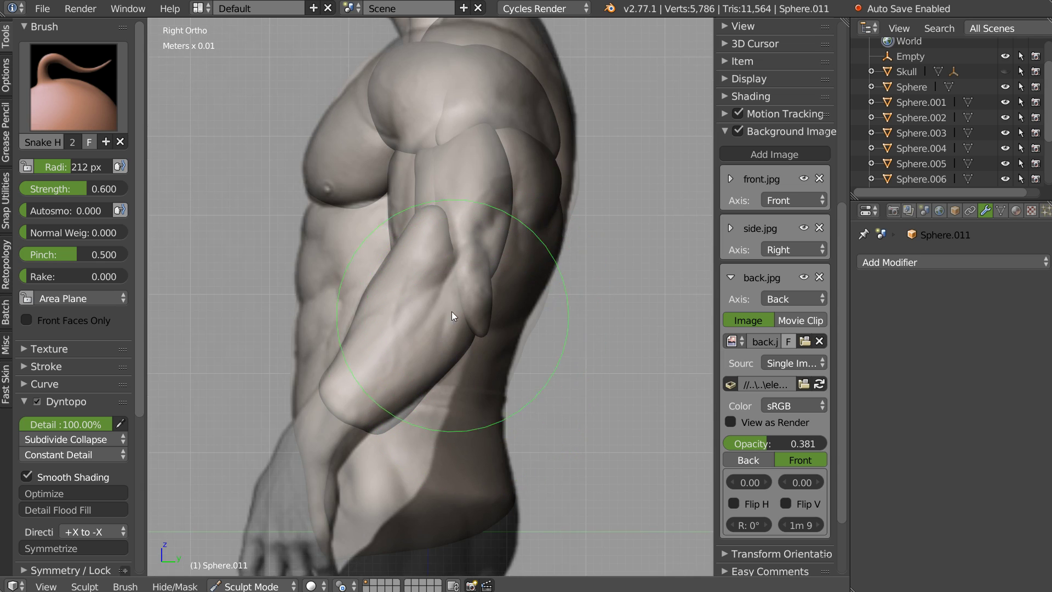
# - Reshape the biceps surface on Sphere.009
pyautogui.press('Tab')
pyautogui.click(494, 239)
pyautogui.rightClick(503, 319)
pyautogui.press('Tab')
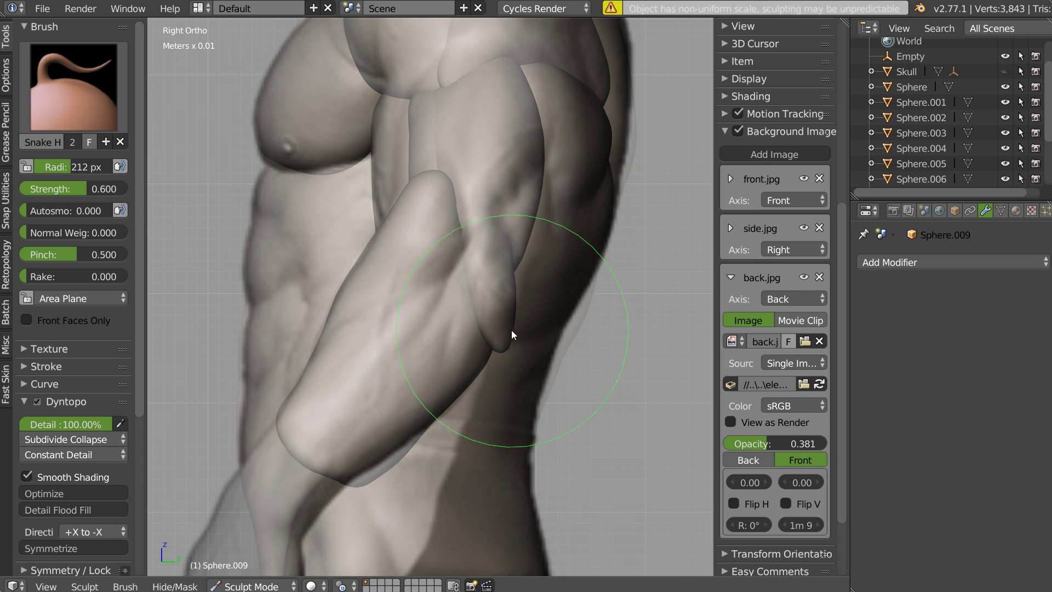
pyautogui.moveTo(461, 313); pyautogui.dragTo(459, 273)
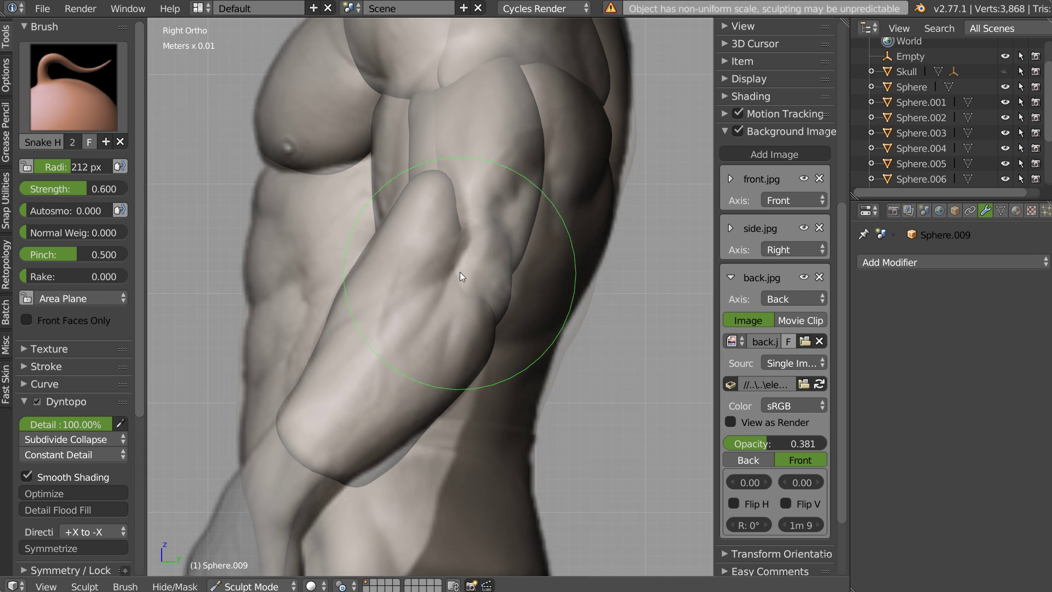
# - Smooth and reshape the forearm surface on Sphere.011
pyautogui.press('Tab')
pyautogui.moveTo(445, 236)
pyautogui.mouseDown(button='middle')
pyautogui.moveTo(562, 240)
pyautogui.moveTo(458, 270)
pyautogui.mouseUp(button='middle')
pyautogui.rightClick(458, 271)
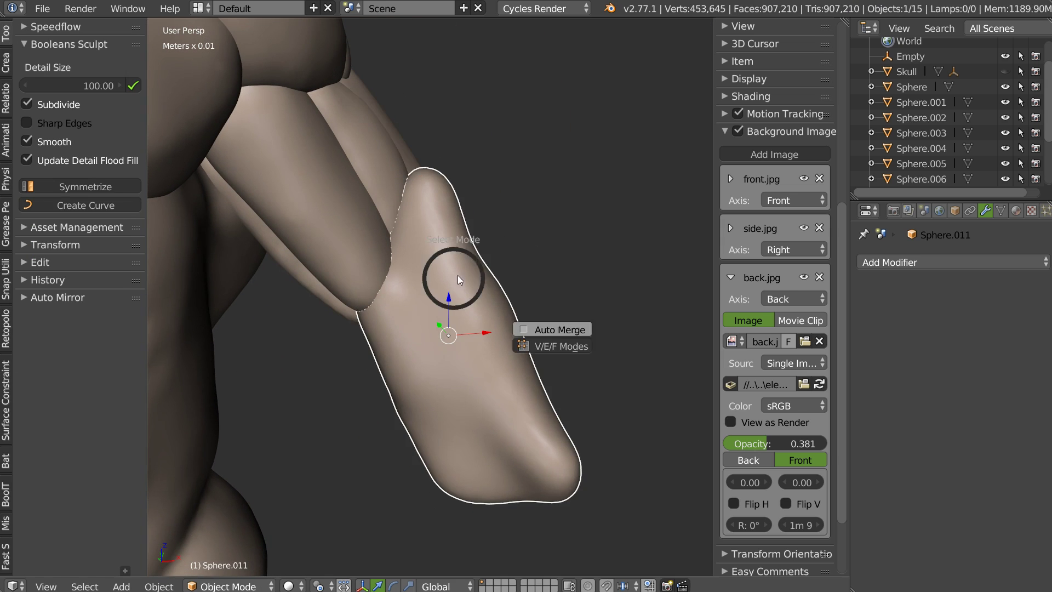
pyautogui.press('Tab')
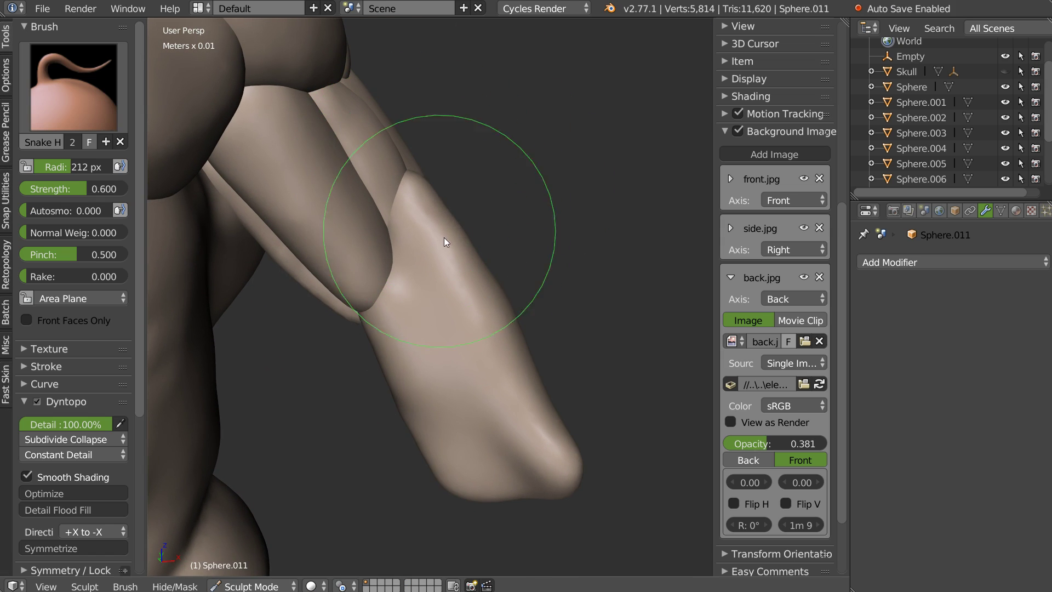
pyautogui.keyDown('shift'); pyautogui.moveTo(449, 247); pyautogui.dragTo(532, 433); pyautogui.keyUp('shift')
pyautogui.moveTo(472, 421); pyautogui.dragTo(428, 442, button='middle')
pyautogui.moveTo(427, 442); pyautogui.dragTo(418, 486)
# - Refine the forearm near the elbow from several angles
pyautogui.moveTo(418, 487)
pyautogui.mouseDown(button='middle')
pyautogui.moveTo(493, 367)
pyautogui.moveTo(438, 317)
pyautogui.moveTo(387, 231)
pyautogui.mouseUp(button='middle')
pyautogui.moveTo(388, 230)
pyautogui.mouseDown()
pyautogui.moveTo(370, 245)
pyautogui.moveTo(381, 235)
pyautogui.mouseUp()
pyautogui.moveTo(380, 235)
pyautogui.mouseDown(button='middle')
pyautogui.moveTo(415, 223)
pyautogui.moveTo(448, 239)
pyautogui.mouseUp(button='middle')
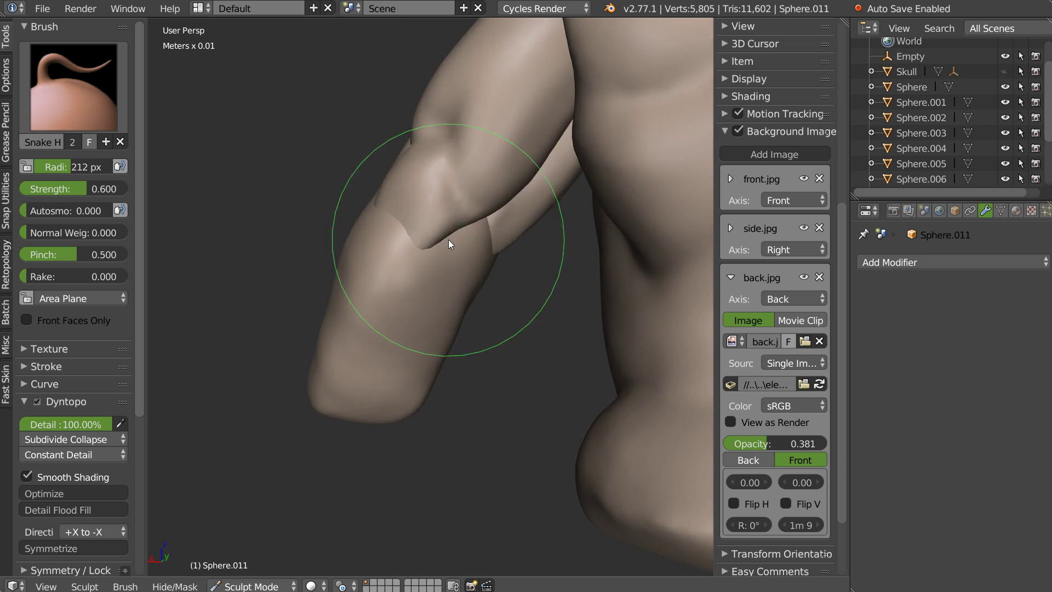
pyautogui.moveTo(448, 240); pyautogui.dragTo(474, 256)
pyautogui.moveTo(475, 256); pyautogui.dragTo(443, 239, button='middle')
pyautogui.moveTo(444, 239); pyautogui.dragTo(414, 231)
pyautogui.moveTo(415, 230); pyautogui.dragTo(397, 230, button='middle')
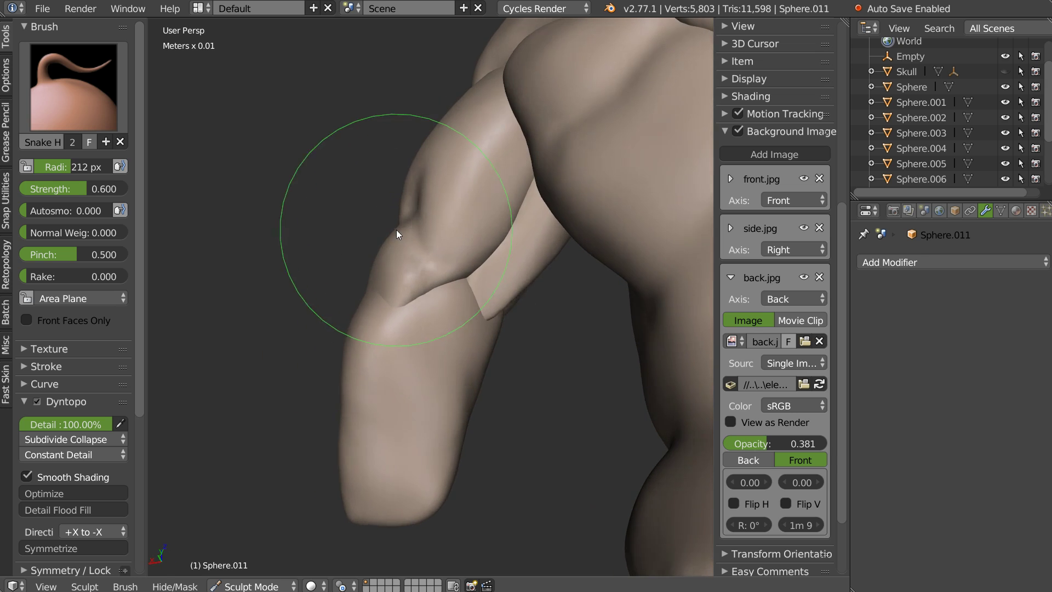
# - Reshape the upper arm Sphere.009 near the elbow
pyautogui.press('Tab')
pyautogui.rightClick(409, 266)
pyautogui.press('Tab')
pyautogui.moveTo(393, 239); pyautogui.dragTo(377, 274)
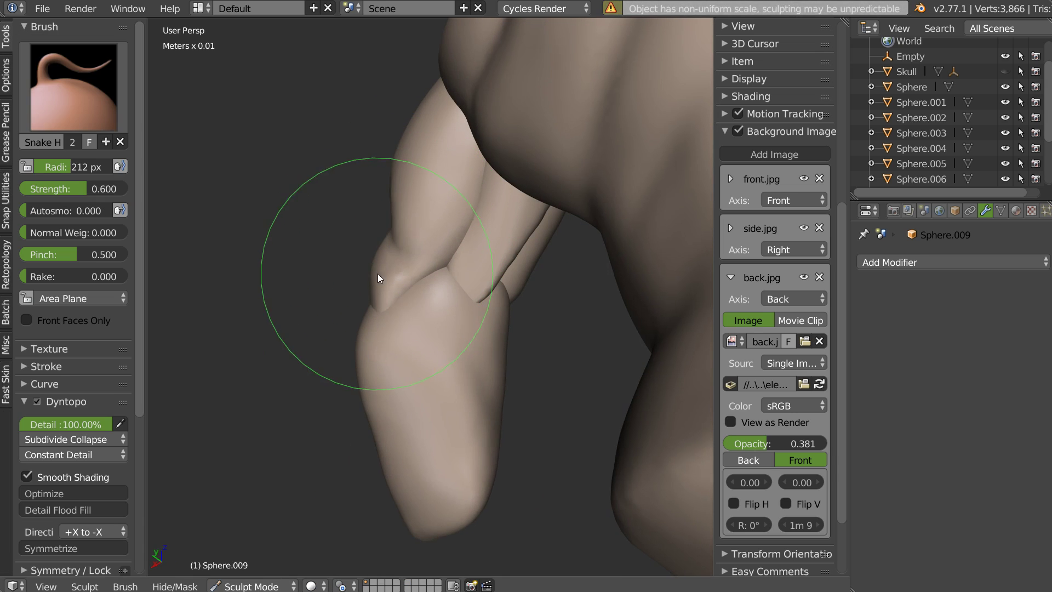
# - Sculpt Sphere.011's forearm near the elbow notch against the torso
pyautogui.press('Tab')
pyautogui.rightClick(383, 329)
pyautogui.press('Tab')
pyautogui.click(385, 260)
pyautogui.press('Tab')
pyautogui.click(499, 260)
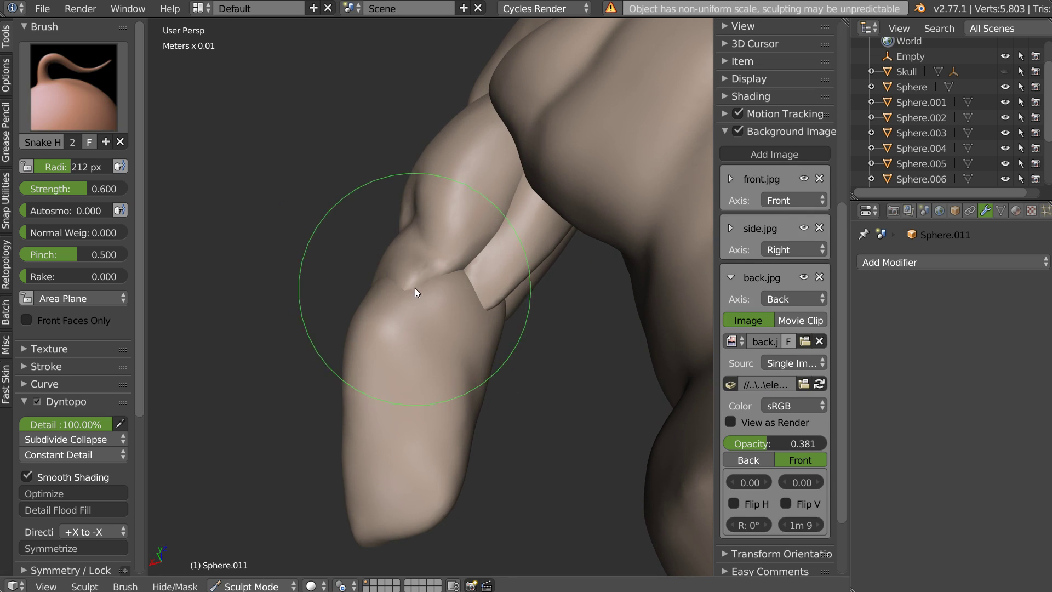
pyautogui.moveTo(402, 215); pyautogui.dragTo(461, 283, button='middle')
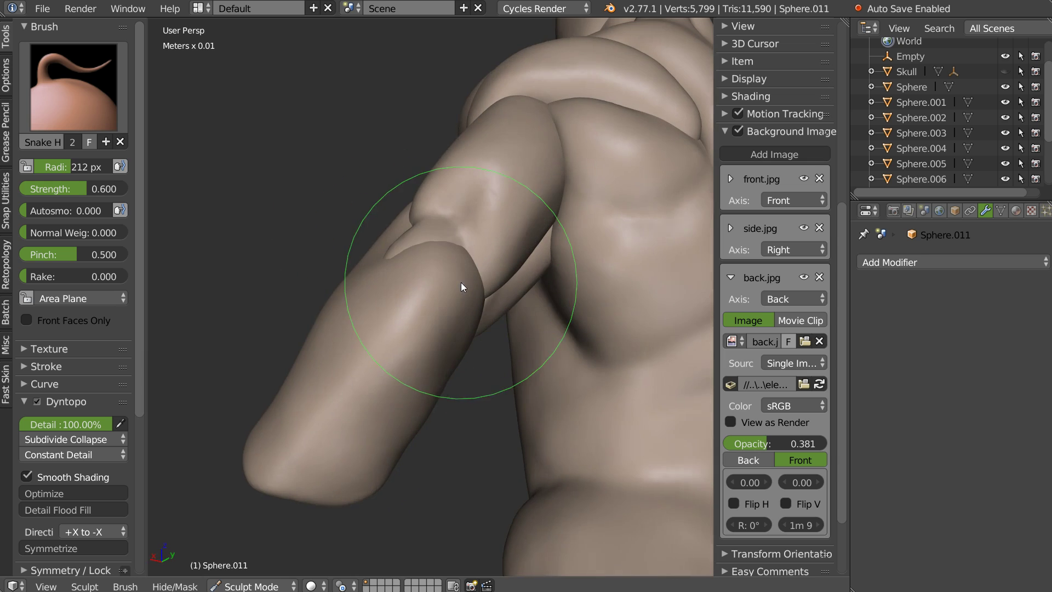
pyautogui.moveTo(440, 221); pyautogui.dragTo(417, 241)
pyautogui.moveTo(417, 241); pyautogui.dragTo(511, 292, button='middle')
pyautogui.moveTo(462, 247); pyautogui.dragTo(426, 282)
pyautogui.moveTo(465, 336)
pyautogui.mouseDown(button='middle')
pyautogui.moveTo(420, 267)
pyautogui.moveTo(451, 281)
pyautogui.mouseUp(button='middle')
pyautogui.moveTo(451, 281); pyautogui.dragTo(449, 207)
# - Cut a crease groove at the elbow with the Crease brush at radius 91 px
pyautogui.hotkey('shift', 'c')
pyautogui.moveTo(460, 275)
pyautogui.mouseDown(button='middle')
pyautogui.moveTo(427, 277)
pyautogui.moveTo(453, 284)
pyautogui.mouseUp(button='middle')
pyautogui.press('f')
pyautogui.click(383, 273)
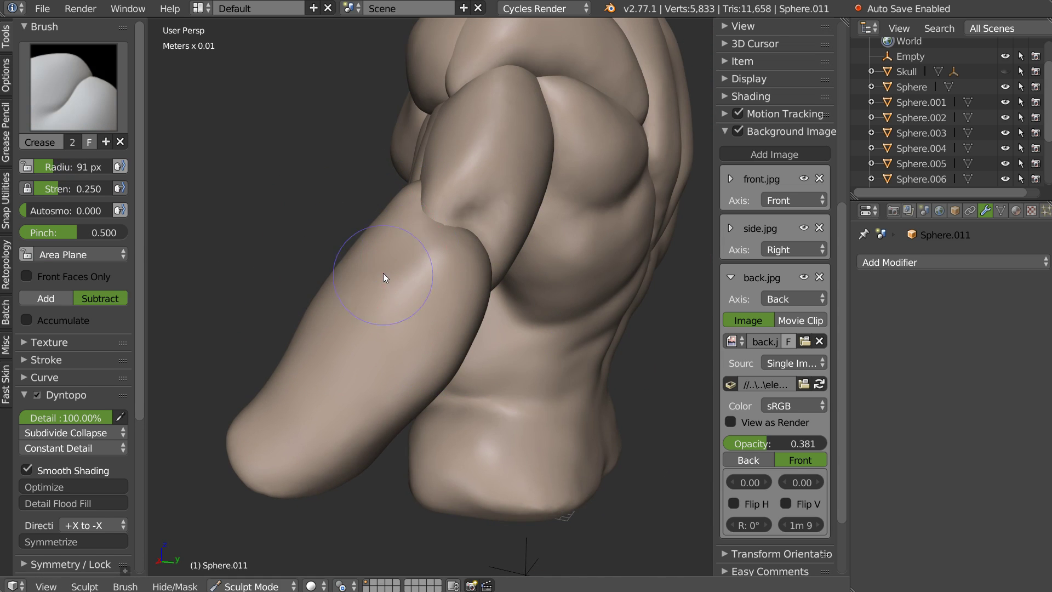
pyautogui.moveTo(427, 265); pyautogui.dragTo(459, 231)
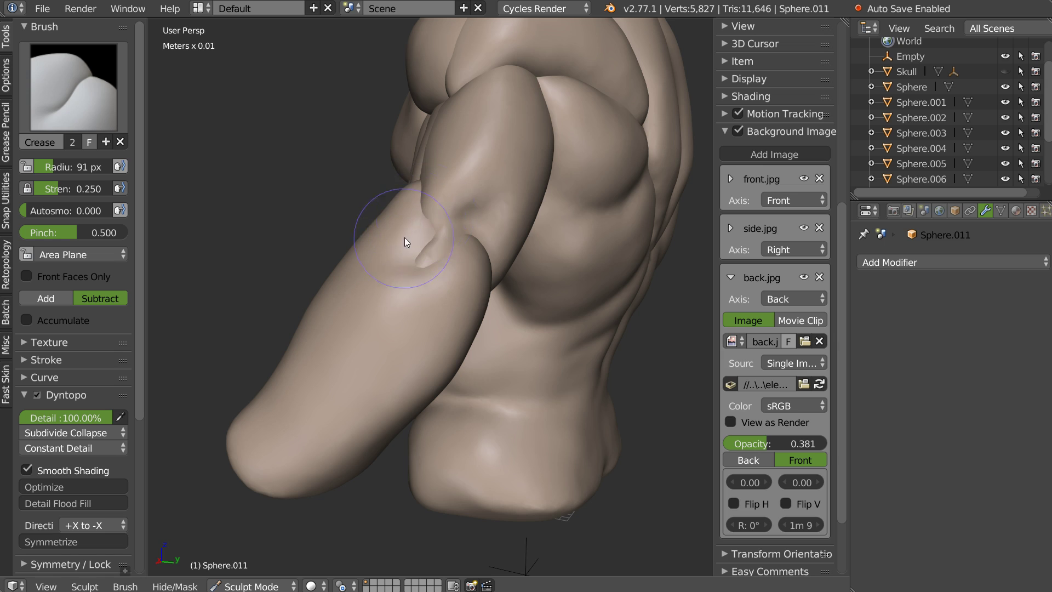
pyautogui.press('Tab')
# - Sculpt and crease the elbow on upper-arm piece Sphere.009
pyautogui.rightClick(461, 185)
pyautogui.press('Tab')
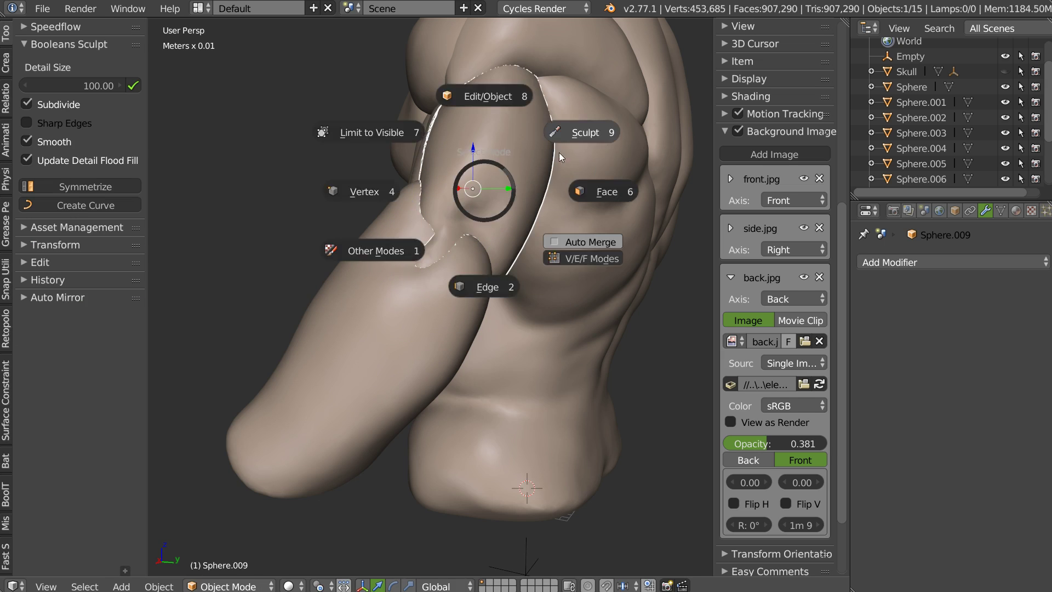
pyautogui.click(560, 153)
pyautogui.moveTo(429, 216)
pyautogui.mouseDown()
pyautogui.moveTo(446, 213)
pyautogui.moveTo(407, 256)
pyautogui.moveTo(431, 205)
pyautogui.mouseUp()
pyautogui.press('w')
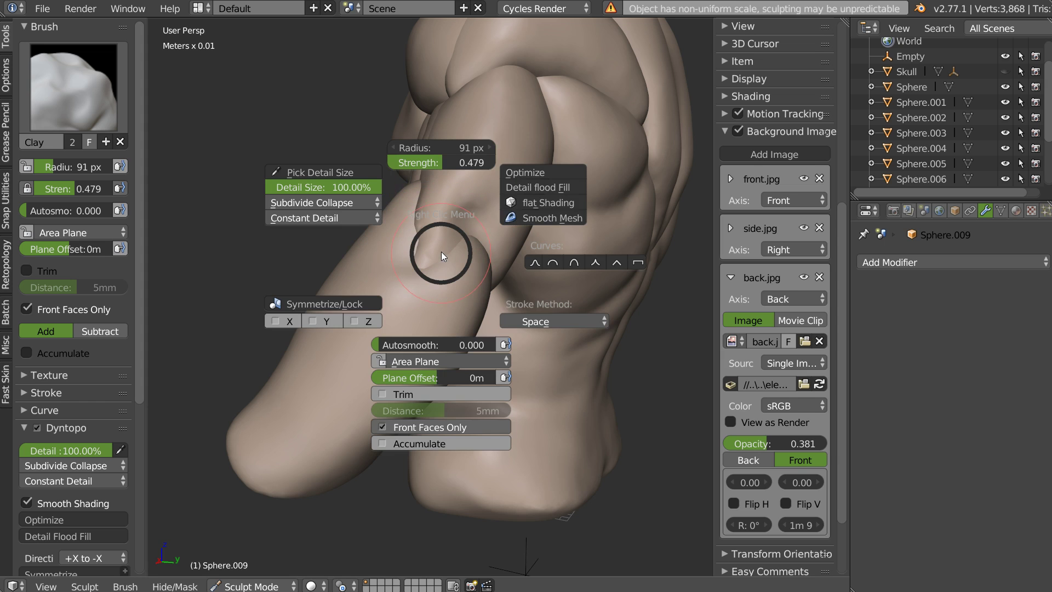
pyautogui.press('Escape')
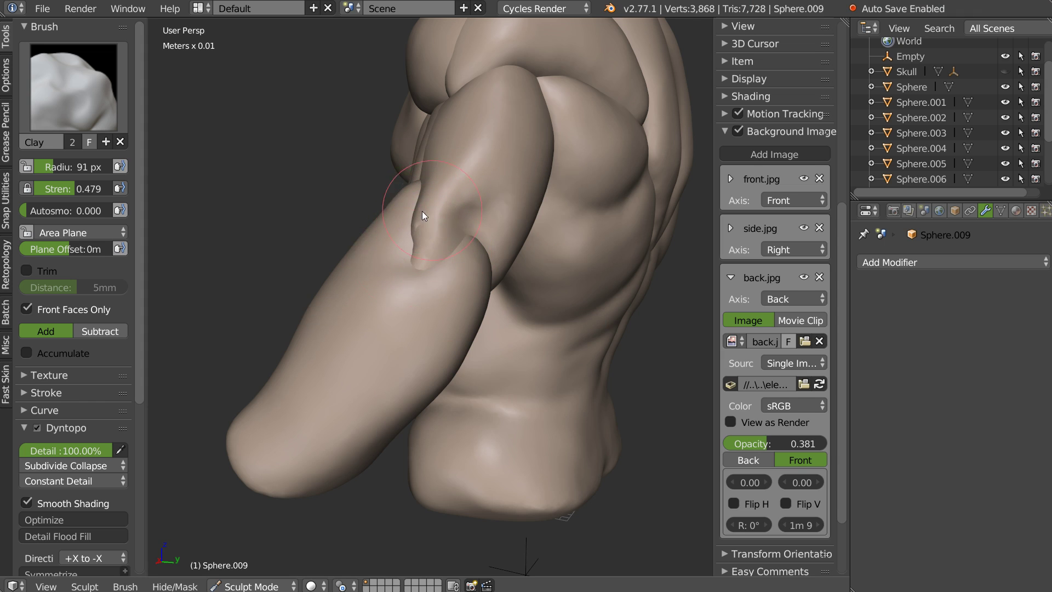
pyautogui.moveTo(417, 220)
pyautogui.mouseDown(button='middle')
pyautogui.moveTo(434, 247)
pyautogui.moveTo(451, 216)
pyautogui.mouseUp(button='middle')
pyautogui.moveTo(451, 221)
pyautogui.mouseDown()
pyautogui.moveTo(443, 215)
pyautogui.moveTo(459, 147)
pyautogui.moveTo(435, 164)
pyautogui.mouseUp()
pyautogui.moveTo(434, 163)
pyautogui.mouseDown(button='middle')
pyautogui.moveTo(570, 196)
pyautogui.moveTo(465, 284)
pyautogui.mouseUp(button='middle')
pyautogui.hotkey('shift', 'c')
pyautogui.moveTo(438, 283)
pyautogui.mouseDown()
pyautogui.moveTo(420, 269)
pyautogui.moveTo(449, 361)
pyautogui.mouseUp()
# - Move to forearm piece Sphere.011 and add volume to the arm in Right view
pyautogui.hotkey('ctrl', 'Tab')
pyautogui.rightClick(525, 266)
pyautogui.hotkey('ctrl', 'Tab')
pyautogui.moveTo(525, 266)
pyautogui.mouseDown(button='middle')
pyautogui.moveTo(479, 262)
pyautogui.moveTo(397, 294)
pyautogui.mouseUp(button='middle')
pyautogui.press('q')
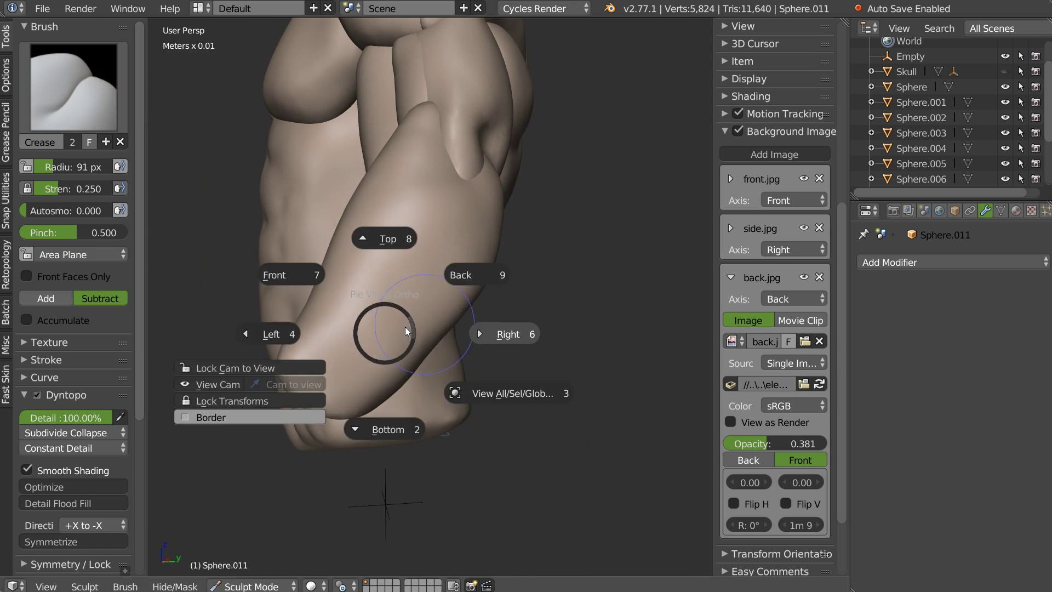
pyautogui.click(460, 298)
pyautogui.moveTo(453, 168)
pyautogui.mouseDown()
pyautogui.moveTo(414, 253)
pyautogui.moveTo(379, 262)
pyautogui.mouseUp()
# - Deepen the crease under the bicep near the elbow in Front view, with Smooth and Crease
pyautogui.moveTo(380, 262)
pyautogui.mouseDown(button='middle')
pyautogui.moveTo(458, 277)
pyautogui.moveTo(448, 191)
pyautogui.moveTo(477, 259)
pyautogui.mouseUp(button='middle')
pyautogui.press('q')
pyautogui.click(399, 238)
pyautogui.moveTo(392, 212)
pyautogui.mouseDown()
pyautogui.moveTo(405, 233)
pyautogui.moveTo(377, 256)
pyautogui.moveTo(368, 234)
pyautogui.moveTo(387, 234)
pyautogui.moveTo(440, 371)
pyautogui.moveTo(420, 348)
pyautogui.moveTo(470, 384)
pyautogui.mouseUp()
pyautogui.press('s')
pyautogui.hotkey('shift', 'c')
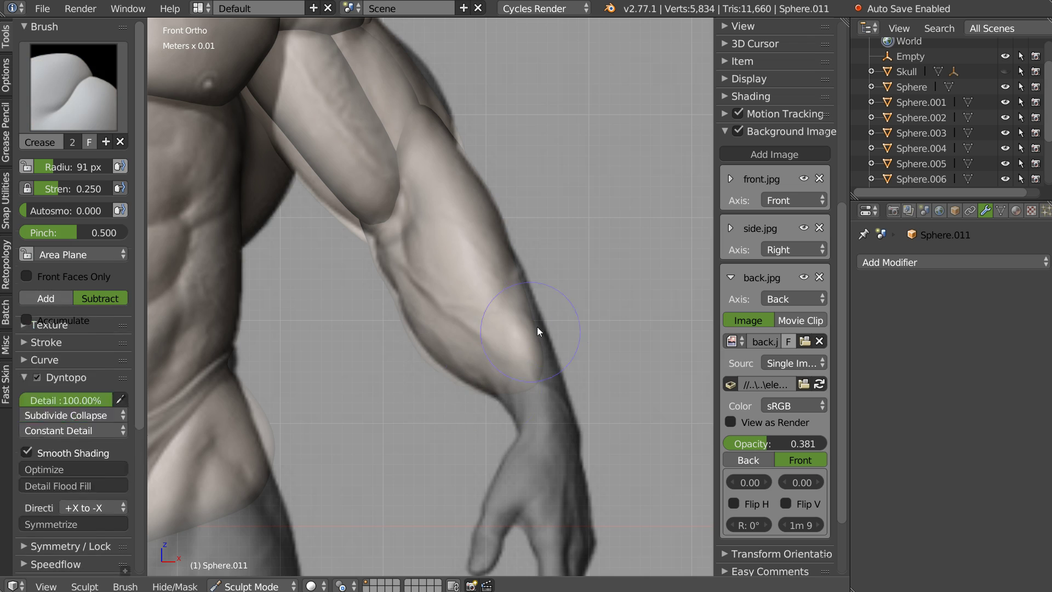
pyautogui.moveTo(503, 259)
pyautogui.mouseDown(button='middle')
pyautogui.moveTo(405, 284)
pyautogui.moveTo(521, 293)
pyautogui.moveTo(531, 285)
pyautogui.mouseUp(button='middle')
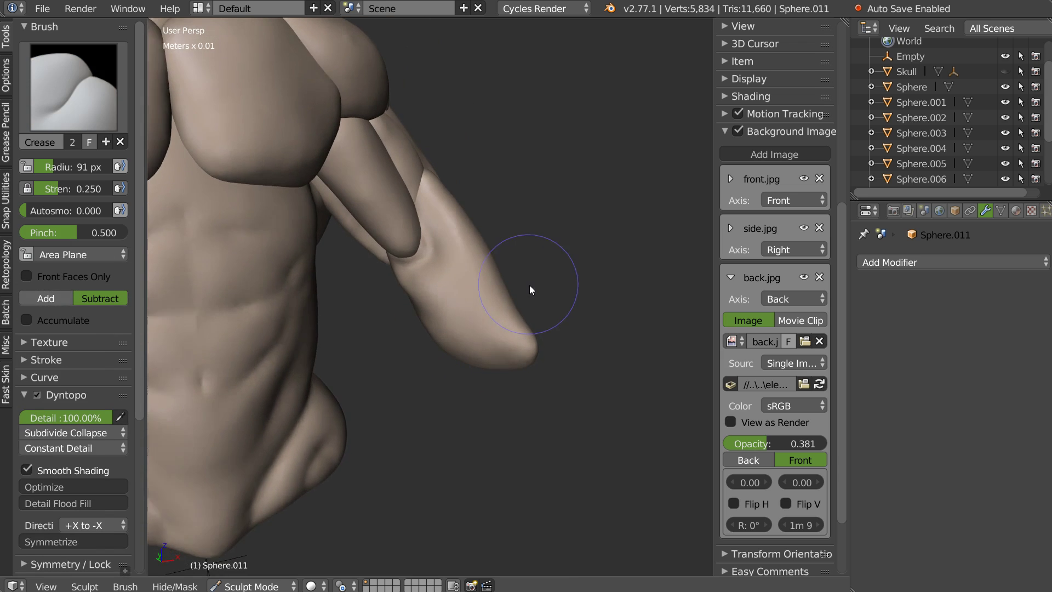
pyautogui.scroll(3, 530, 285)
# - Snake Hook Sphere.007's upper-arm tip into place with a 167 px brush
pyautogui.hotkey('ctrl', 'Tab')
pyautogui.rightClick(367, 176)
pyautogui.hotkey('ctrl', 'Tab')
pyautogui.press('k')
pyautogui.press('f')
pyautogui.click(390, 201)
pyautogui.moveTo(391, 201)
pyautogui.mouseDown()
pyautogui.moveTo(401, 216)
pyautogui.moveTo(413, 199)
pyautogui.moveTo(410, 225)
pyautogui.mouseUp()
pyautogui.moveTo(411, 226)
pyautogui.mouseDown(button='middle')
pyautogui.moveTo(497, 214)
pyautogui.moveTo(478, 147)
pyautogui.moveTo(341, 150)
pyautogui.moveTo(289, 175)
pyautogui.mouseUp(button='middle')
pyautogui.moveTo(288, 179)
pyautogui.mouseDown()
pyautogui.moveTo(364, 233)
pyautogui.moveTo(322, 204)
pyautogui.mouseUp()
# - Pull Sphere.007's upper arm to match the front reference in Front view
pyautogui.moveTo(322, 206)
pyautogui.mouseDown(button='middle')
pyautogui.moveTo(308, 253)
pyautogui.moveTo(379, 214)
pyautogui.moveTo(363, 155)
pyautogui.mouseUp(button='middle')
pyautogui.press('q')
pyautogui.click(397, 205)
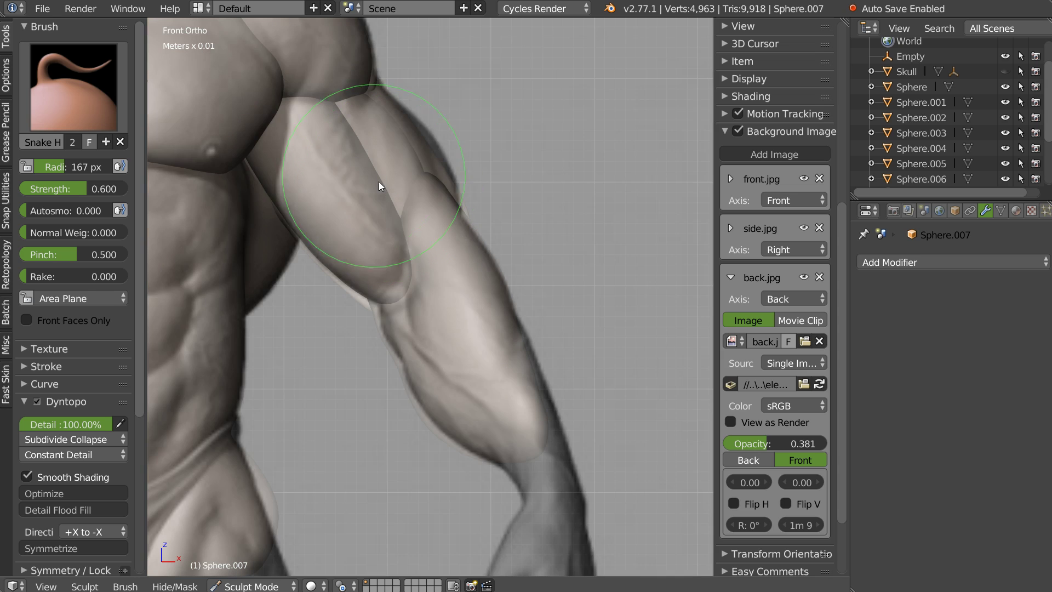
pyautogui.moveTo(354, 106)
pyautogui.mouseDown()
pyautogui.moveTo(371, 168)
pyautogui.moveTo(399, 202)
pyautogui.moveTo(378, 147)
pyautogui.mouseUp()
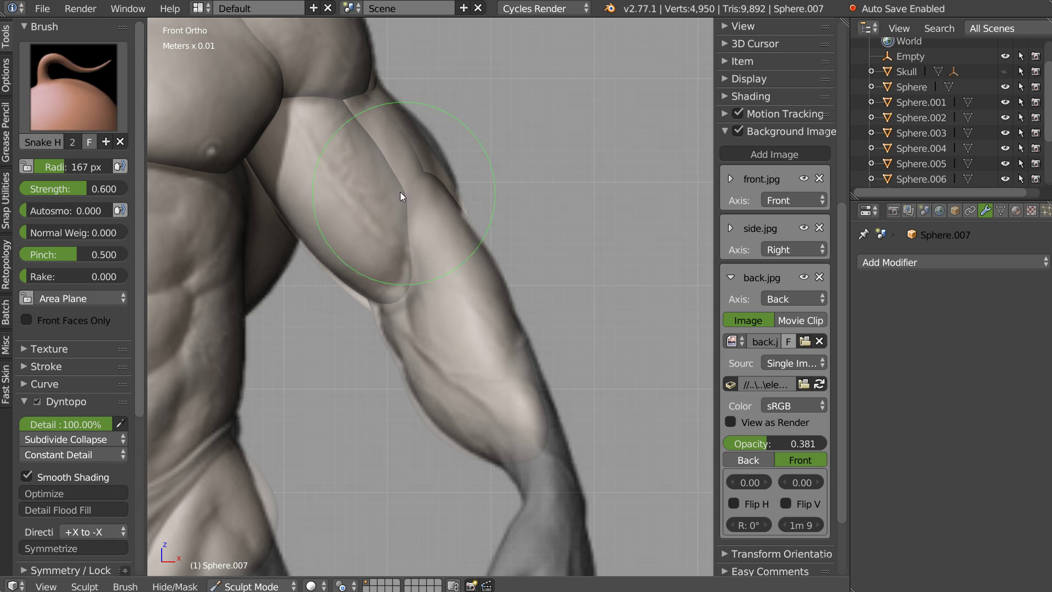
pyautogui.scroll(-5, 454, 142)
pyautogui.keyDown('shift'); pyautogui.moveTo(412, 202); pyautogui.dragTo(515, 161, button='middle'); pyautogui.keyUp('shift')
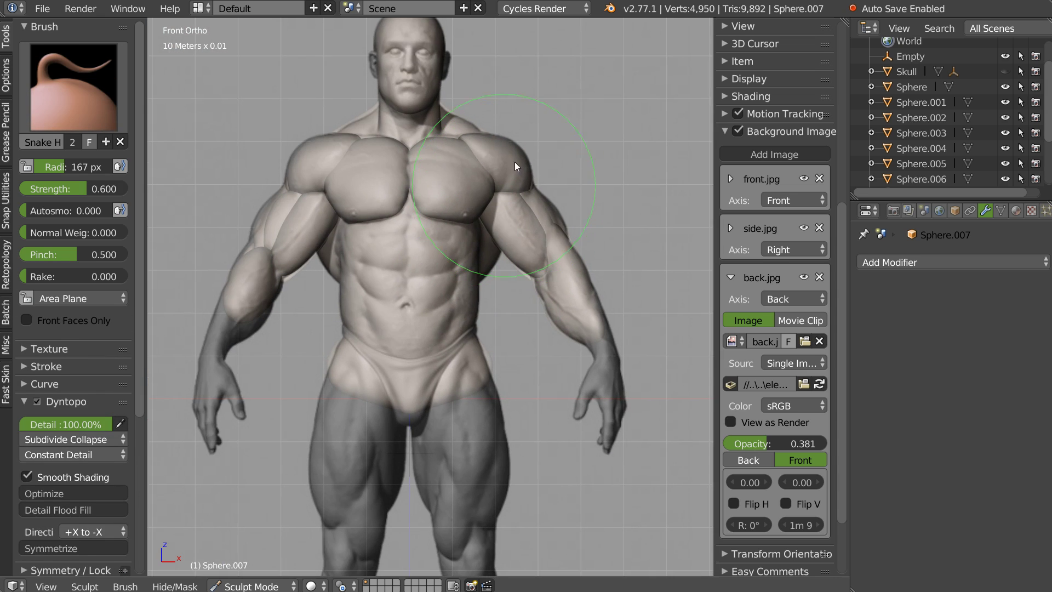
pyautogui.moveTo(502, 260)
pyautogui.mouseDown(button='middle')
pyautogui.moveTo(430, 263)
pyautogui.moveTo(613, 275)
pyautogui.moveTo(732, 268)
pyautogui.mouseUp(button='middle')
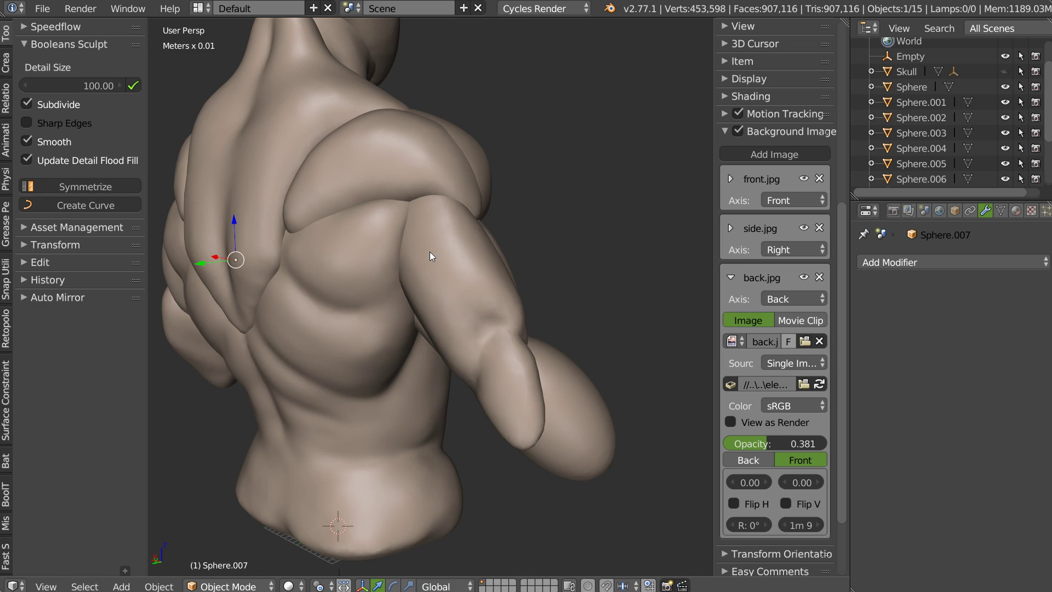
# - Sculpt the shoulder surface of arm piece Sphere.009 from several angles
pyautogui.rightClick(430, 255)
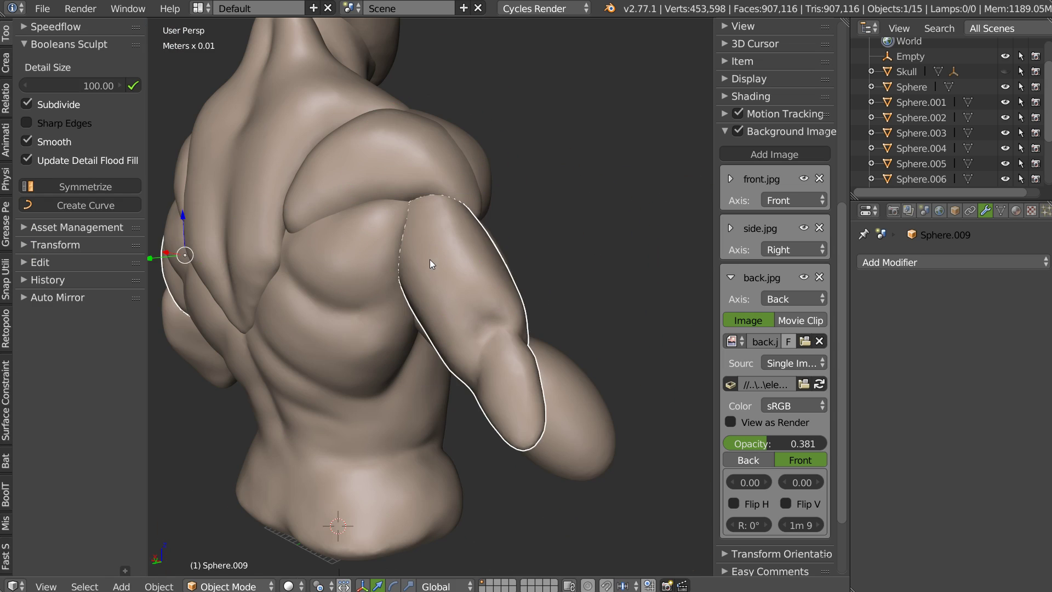
pyautogui.hotkey('ctrl', 'Tab')
pyautogui.moveTo(421, 247); pyautogui.dragTo(368, 227, button='middle')
pyautogui.moveTo(367, 227)
pyautogui.mouseDown()
pyautogui.moveTo(383, 294)
pyautogui.moveTo(348, 303)
pyautogui.mouseUp()
pyautogui.scroll(3, 383, 199)
pyautogui.scroll(2, 352, 171)
pyautogui.moveTo(352, 171)
pyautogui.mouseDown()
pyautogui.moveTo(378, 195)
pyautogui.moveTo(374, 143)
pyautogui.moveTo(456, 185)
pyautogui.mouseUp()
pyautogui.moveTo(457, 185)
pyautogui.mouseDown(button='middle')
pyautogui.moveTo(558, 213)
pyautogui.moveTo(490, 201)
pyautogui.moveTo(494, 217)
pyautogui.moveTo(370, 228)
pyautogui.mouseUp(button='middle')
pyautogui.scroll(-4, 489, 202)
pyautogui.scroll(2, 463, 194)
pyautogui.moveTo(462, 198)
pyautogui.mouseDown(button='middle')
pyautogui.moveTo(379, 270)
pyautogui.moveTo(391, 220)
pyautogui.mouseUp(button='middle')
pyautogui.scroll(2, 450, 186)
pyautogui.scroll(1, 386, 218)
# - Pull the shoulder crease down and left, then smooth out its dent
pyautogui.hotkey('ctrl', 'Tab')
pyautogui.rightClick(379, 146)
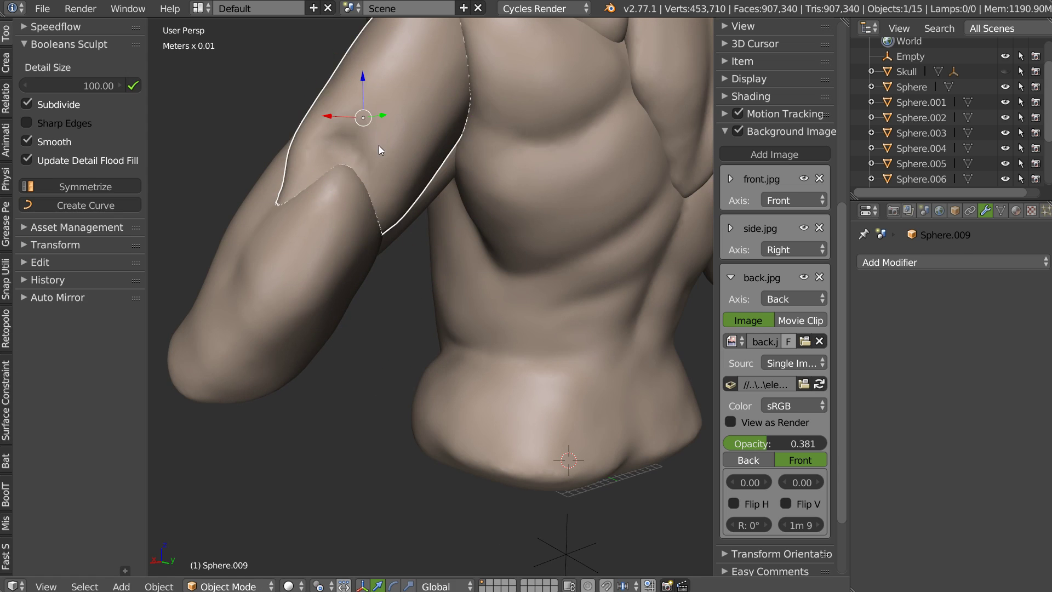
pyautogui.press('Tab')
pyautogui.hotkey('ctrl', 'Tab')
pyautogui.click(375, 102)
pyautogui.rightClick(311, 157)
pyautogui.press('Tab')
pyautogui.press('9')
pyautogui.moveTo(269, 180); pyautogui.dragTo(257, 165)
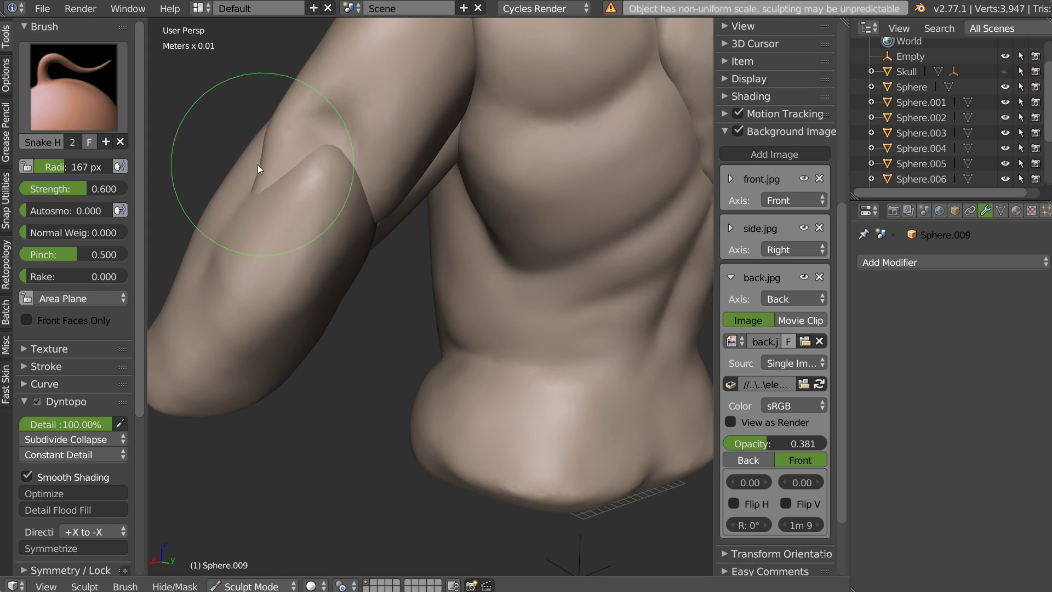
pyautogui.moveTo(292, 129); pyautogui.dragTo(367, 136)
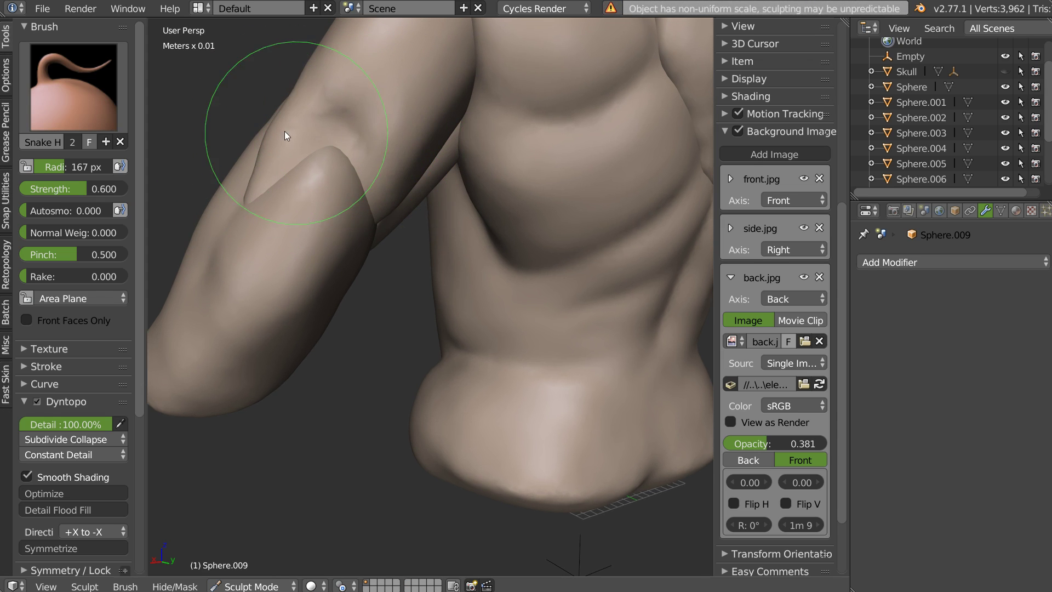
pyautogui.moveTo(256, 170)
pyautogui.keyDown('shift'); pyautogui.mouseDown()
pyautogui.moveTo(297, 91)
pyautogui.moveTo(266, 165)
pyautogui.mouseUp(); pyautogui.keyUp('shift')
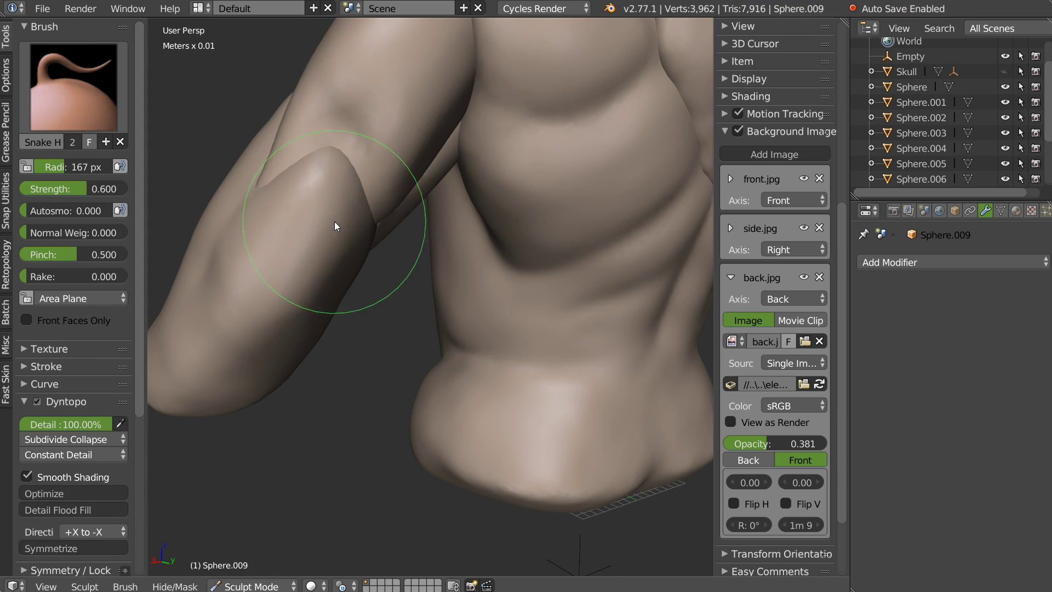
# - Pull Sphere.011's skin flap upward to match the reference in Back Ortho view
pyautogui.press('Tab')
pyautogui.rightClick(307, 226)
pyautogui.press('Tab')
pyautogui.click(341, 161)
pyautogui.moveTo(342, 161)
pyautogui.mouseDown()
pyautogui.moveTo(359, 123)
pyautogui.moveTo(326, 134)
pyautogui.moveTo(365, 147)
pyautogui.moveTo(370, 137)
pyautogui.moveTo(328, 142)
pyautogui.moveTo(334, 233)
pyautogui.mouseUp()
pyautogui.press('ctrl+KP_1')
pyautogui.moveTo(382, 183)
pyautogui.mouseDown()
pyautogui.moveTo(336, 194)
pyautogui.moveTo(266, 144)
pyautogui.moveTo(237, 157)
pyautogui.moveTo(266, 118)
pyautogui.moveTo(246, 148)
pyautogui.moveTo(287, 158)
pyautogui.moveTo(297, 224)
pyautogui.moveTo(274, 141)
pyautogui.moveTo(355, 144)
pyautogui.moveTo(374, 237)
pyautogui.moveTo(368, 230)
pyautogui.mouseUp()
pyautogui.press('Tab')
pyautogui.rightClick(318, 134)
pyautogui.hotkey('ctrl', 'Tab')
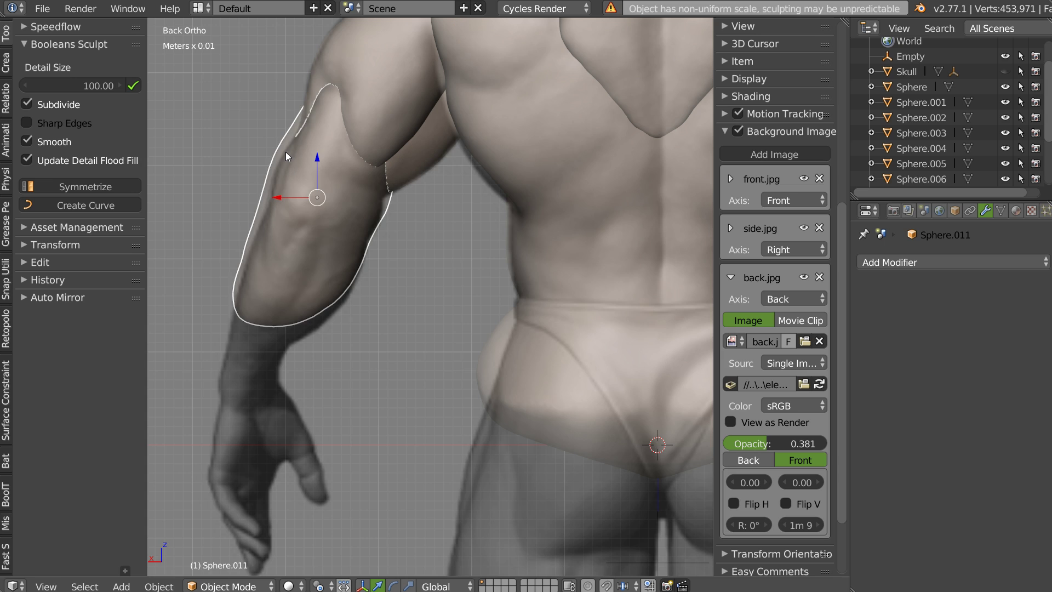
# - Carve crease folds along Sphere.011's arm with an 81 px Crease brush
pyautogui.moveTo(278, 156)
pyautogui.mouseDown()
pyautogui.moveTo(302, 141)
pyautogui.moveTo(291, 134)
pyautogui.moveTo(261, 214)
pyautogui.mouseUp()
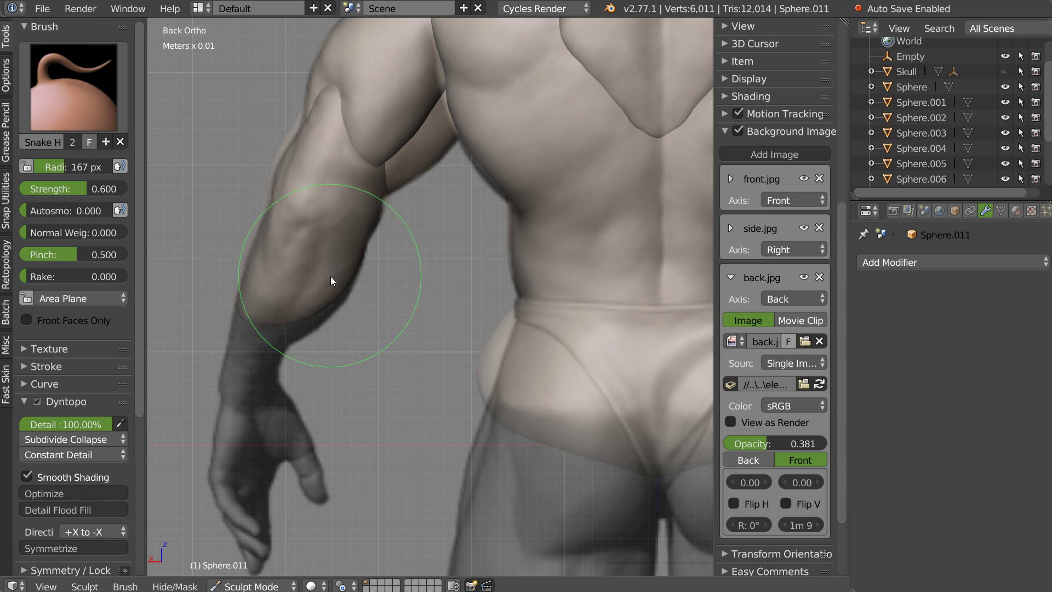
pyautogui.hotkey('shift', 'c')
pyautogui.press('f')
pyautogui.click(285, 277)
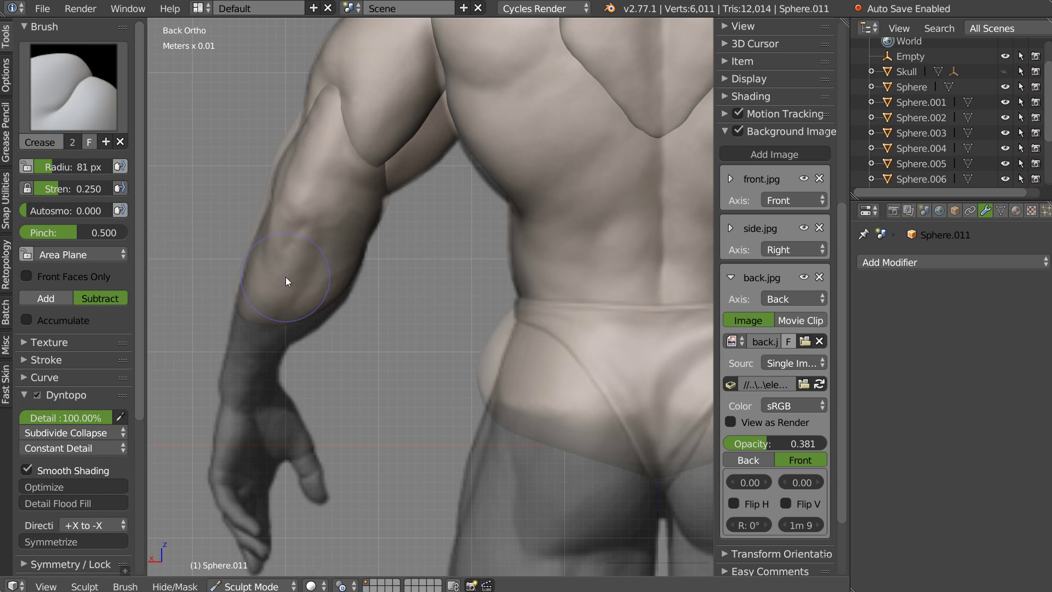
pyautogui.moveTo(318, 267); pyautogui.dragTo(312, 226)
pyautogui.moveTo(344, 199)
pyautogui.mouseDown(button='middle')
pyautogui.moveTo(426, 216)
pyautogui.moveTo(388, 200)
pyautogui.moveTo(392, 206)
pyautogui.moveTo(359, 157)
pyautogui.moveTo(550, 165)
pyautogui.mouseUp(button='middle')
pyautogui.moveTo(545, 187); pyautogui.dragTo(483, 231)
pyautogui.moveTo(483, 231)
pyautogui.mouseDown(button='middle')
pyautogui.moveTo(599, 191)
pyautogui.moveTo(469, 237)
pyautogui.mouseUp(button='middle')
pyautogui.moveTo(469, 237)
pyautogui.mouseDown()
pyautogui.moveTo(441, 308)
pyautogui.moveTo(428, 255)
pyautogui.mouseUp()
pyautogui.moveTo(428, 256); pyautogui.dragTo(507, 253, button='middle')
pyautogui.moveTo(543, 332); pyautogui.dragTo(565, 312)
pyautogui.moveTo(565, 312)
pyautogui.mouseDown(button='middle')
pyautogui.moveTo(519, 288)
pyautogui.moveTo(565, 255)
pyautogui.moveTo(442, 229)
pyautogui.moveTo(448, 210)
pyautogui.mouseUp(button='middle')
# - Soften the crease fold and build up Clay beside it to refine the arm
pyautogui.press('c')
pyautogui.hotkey('shift', 'c')
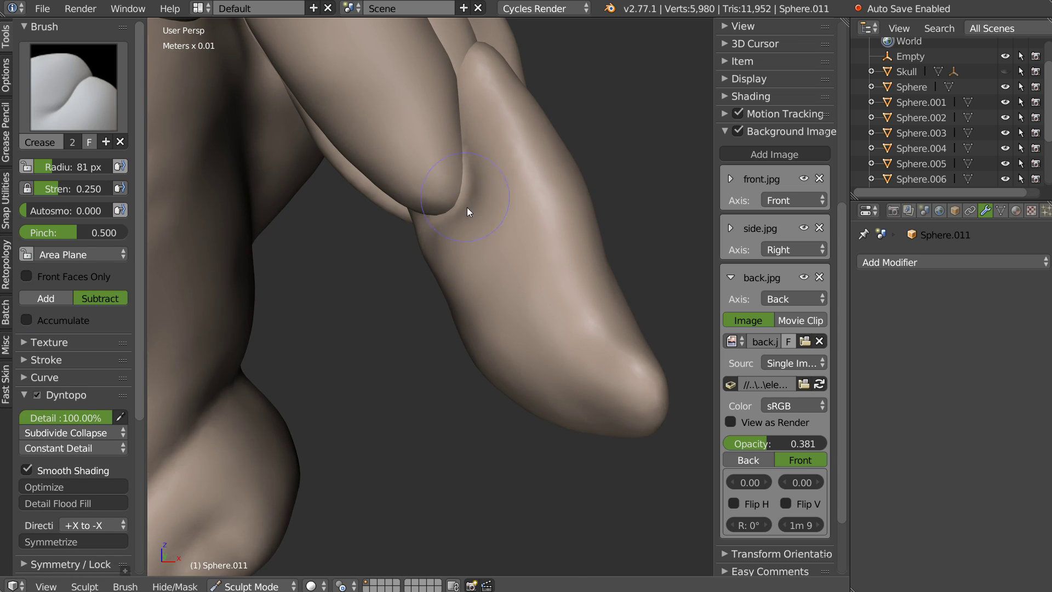
pyautogui.keyDown('shift'); pyautogui.moveTo(468, 207); pyautogui.dragTo(465, 165); pyautogui.keyUp('shift')
pyautogui.press('c')
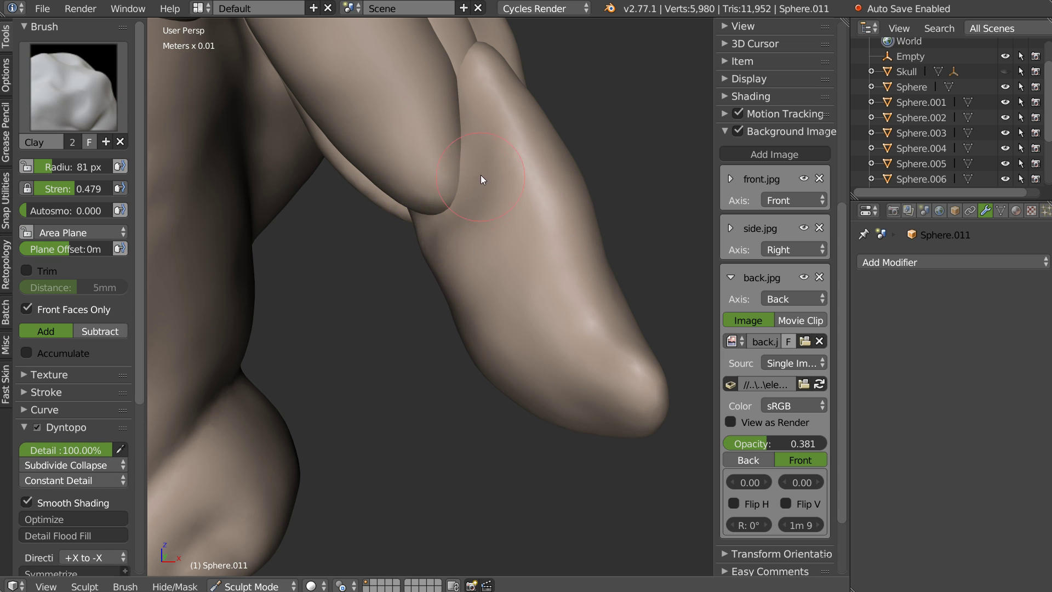
pyautogui.moveTo(472, 234); pyautogui.dragTo(522, 325)
pyautogui.moveTo(475, 241); pyautogui.dragTo(462, 273, button='middle')
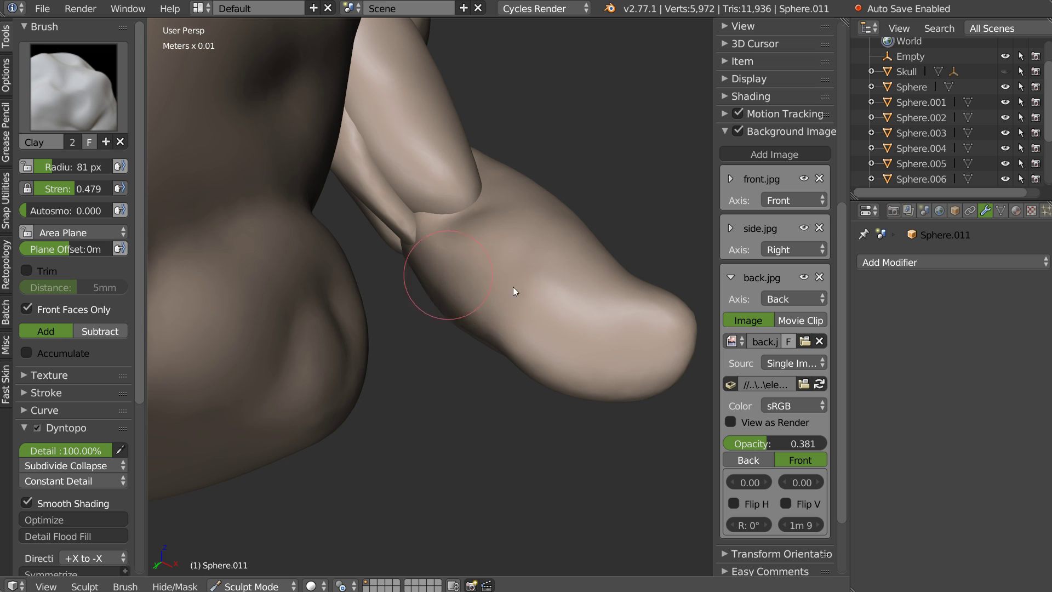
pyautogui.moveTo(573, 264); pyautogui.dragTo(508, 302)
pyautogui.moveTo(509, 301)
pyautogui.mouseDown(button='middle')
pyautogui.moveTo(559, 248)
pyautogui.moveTo(480, 185)
pyautogui.moveTo(367, 254)
pyautogui.moveTo(213, 240)
pyautogui.moveTo(320, 272)
pyautogui.mouseUp(button='middle')
pyautogui.scroll(2, 319, 274)
# - Resize Snake Hook to 132 px and smooth the arm's end
pyautogui.press('k')
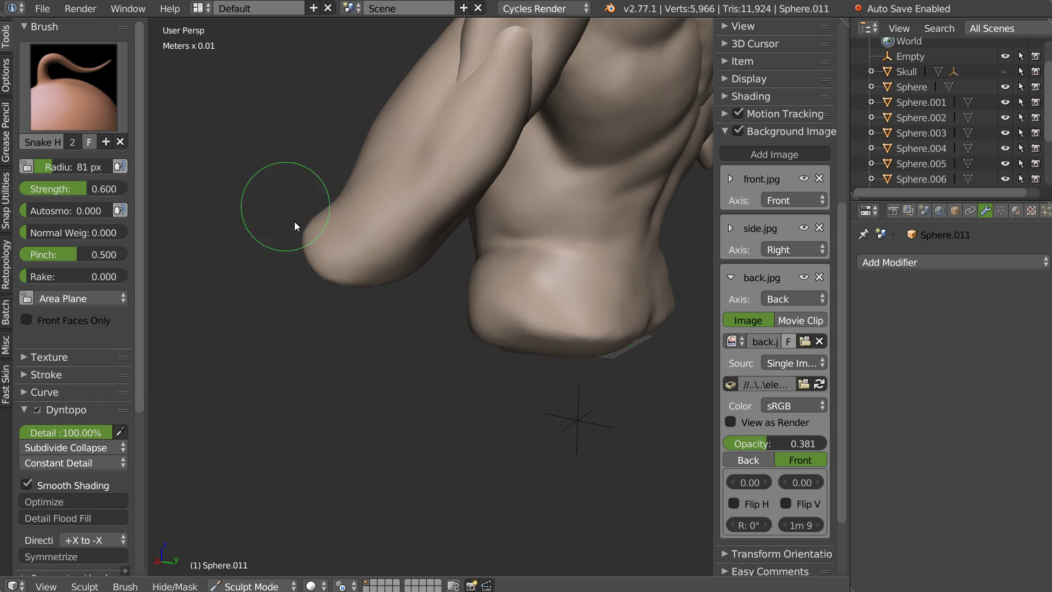
pyautogui.press('f')
pyautogui.click(349, 236)
pyautogui.press('s')
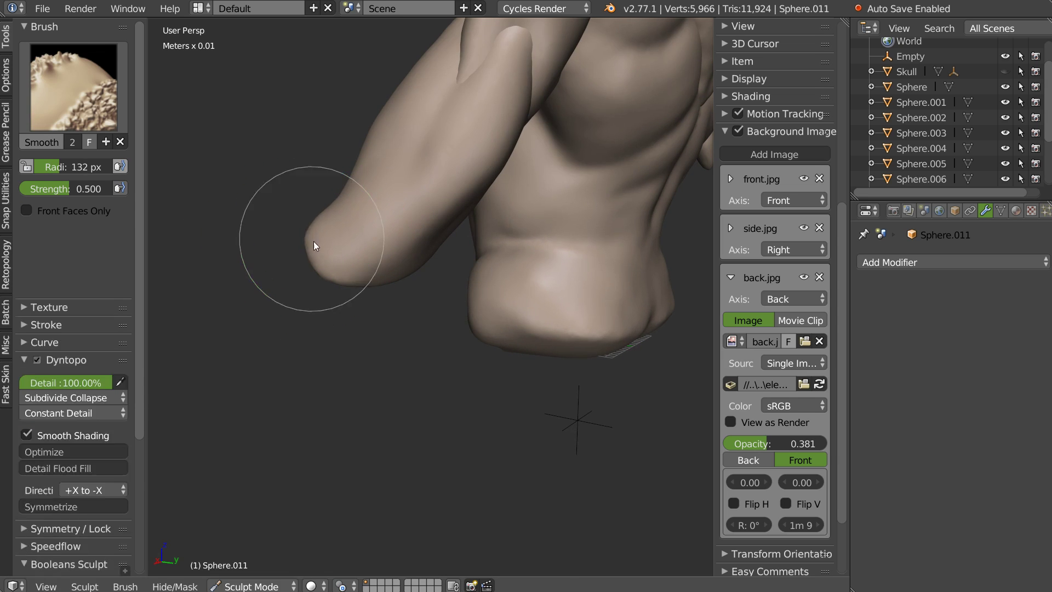
pyautogui.press('k')
pyautogui.moveTo(360, 223)
pyautogui.mouseDown(button='middle')
pyautogui.moveTo(348, 180)
pyautogui.moveTo(375, 238)
pyautogui.moveTo(429, 237)
pyautogui.moveTo(313, 205)
pyautogui.moveTo(349, 189)
pyautogui.moveTo(449, 185)
pyautogui.moveTo(447, 258)
pyautogui.moveTo(508, 240)
pyautogui.moveTo(422, 261)
pyautogui.mouseUp(button='middle')
pyautogui.press('Tab')
# - Put arm piece Sphere.010 into Sculpt Mode and start reshaping its junction
pyautogui.click(445, 193)
pyautogui.rightClick(462, 242)
pyautogui.press('Tab')
pyautogui.click(485, 153)
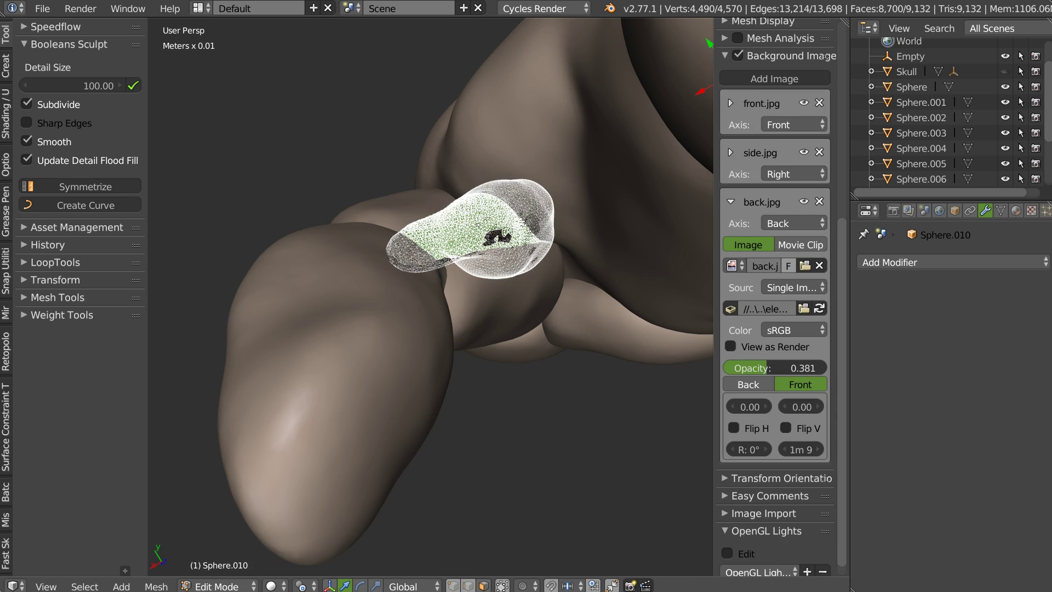
pyautogui.press('Tab')
pyautogui.click(535, 196)
pyautogui.moveTo(500, 234)
pyautogui.mouseDown()
pyautogui.moveTo(451, 251)
pyautogui.moveTo(540, 230)
pyautogui.moveTo(512, 246)
pyautogui.moveTo(481, 225)
pyautogui.mouseUp()
# - Deepen Sphere.010's junction crease and refine its top, returning to Object Mode
pyautogui.moveTo(480, 225); pyautogui.dragTo(446, 162, button='middle')
pyautogui.moveTo(445, 162)
pyautogui.mouseDown()
pyautogui.moveTo(390, 129)
pyautogui.moveTo(399, 111)
pyautogui.mouseUp()
pyautogui.moveTo(400, 112)
pyautogui.mouseDown(button='middle')
pyautogui.moveTo(419, 173)
pyautogui.moveTo(434, 167)
pyautogui.mouseUp(button='middle')
pyautogui.moveTo(434, 167); pyautogui.dragTo(360, 148)
pyautogui.moveTo(421, 86); pyautogui.dragTo(448, 60)
pyautogui.moveTo(448, 60)
pyautogui.mouseDown(button='middle')
pyautogui.moveTo(361, 189)
pyautogui.moveTo(452, 253)
pyautogui.moveTo(507, 181)
pyautogui.moveTo(432, 185)
pyautogui.moveTo(295, 236)
pyautogui.moveTo(562, 244)
pyautogui.moveTo(584, 239)
pyautogui.moveTo(584, 167)
pyautogui.moveTo(708, 241)
pyautogui.moveTo(467, 228)
pyautogui.moveTo(460, 162)
pyautogui.mouseUp(button='middle')
pyautogui.press('Tab')
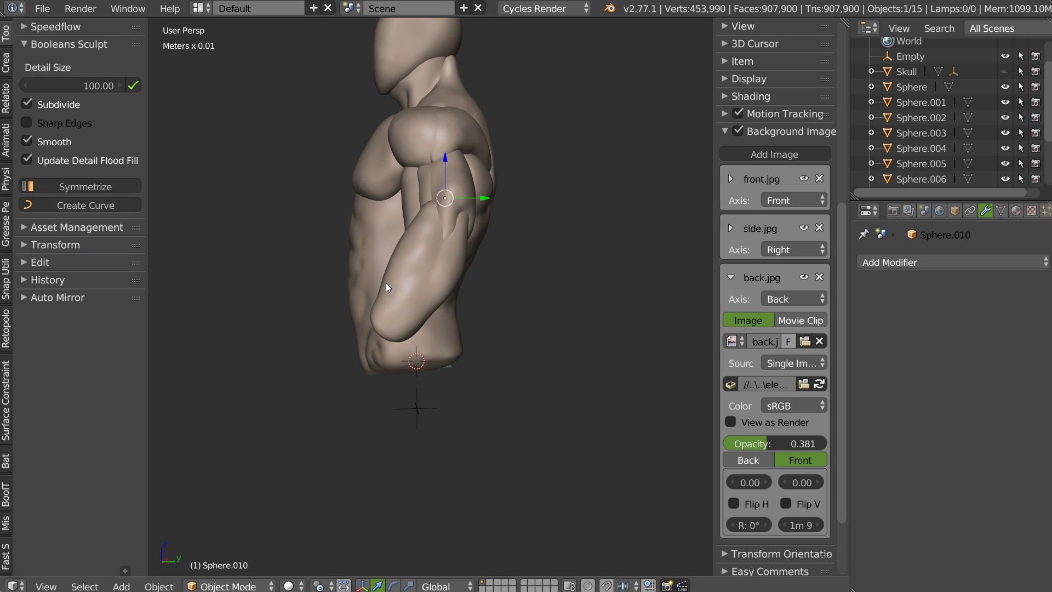
pyautogui.moveTo(386, 283); pyautogui.dragTo(558, 289, button='middle')
pyautogui.rightClick(570, 293)
# - Reshape the forearm and wrist with Snake Hook to match the front and back references
pyautogui.press('KP_1')
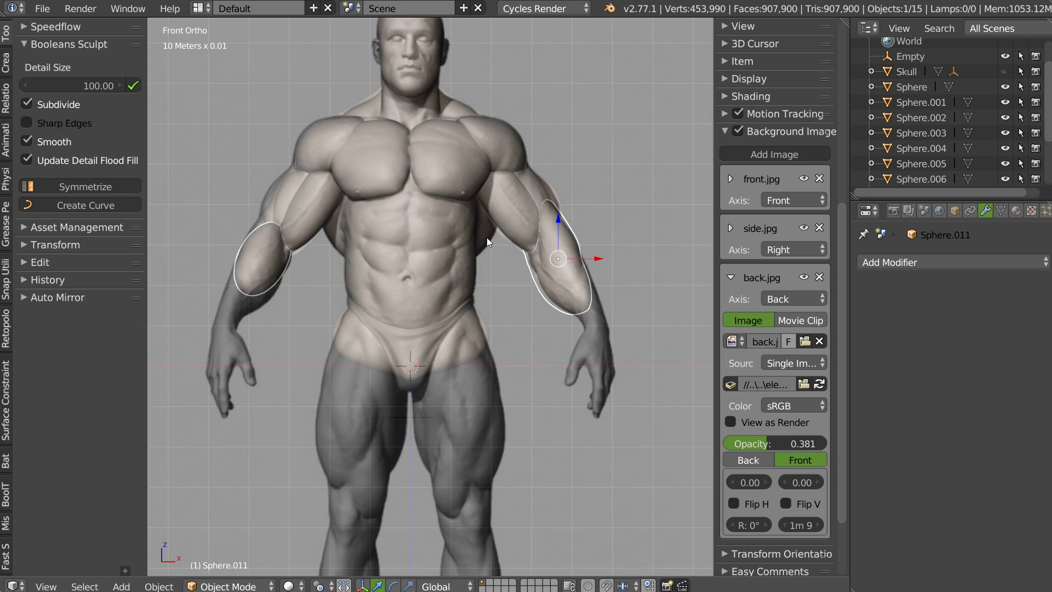
pyautogui.scroll(4, 472, 241)
pyautogui.press('Tab')
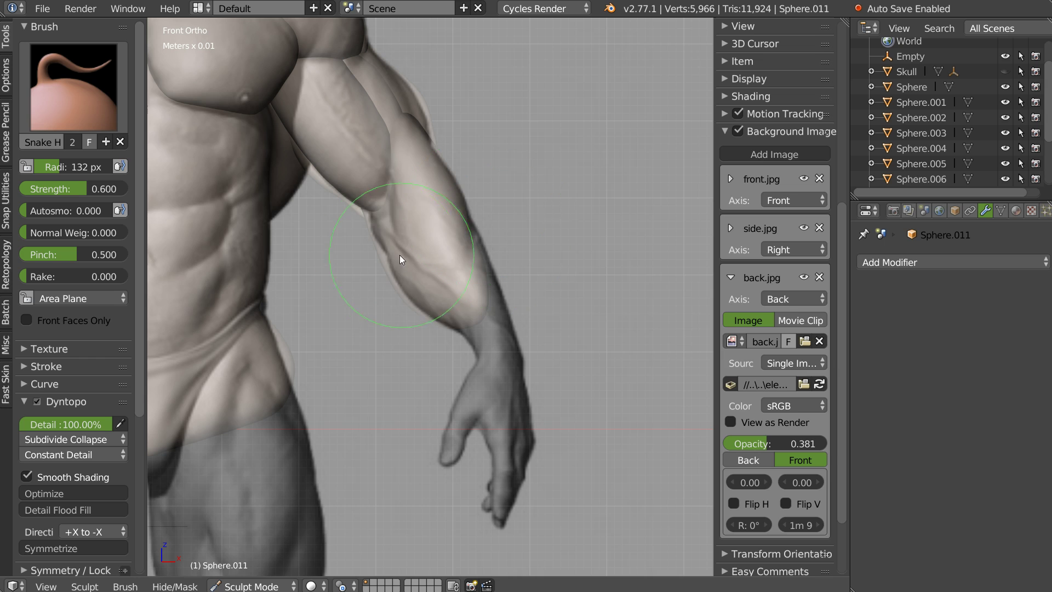
pyautogui.moveTo(488, 318)
pyautogui.mouseDown()
pyautogui.moveTo(485, 328)
pyautogui.moveTo(500, 321)
pyautogui.moveTo(498, 292)
pyautogui.moveTo(520, 328)
pyautogui.mouseUp()
pyautogui.moveTo(520, 328); pyautogui.dragTo(394, 333, button='middle')
pyautogui.press('ctrl+KP_1')
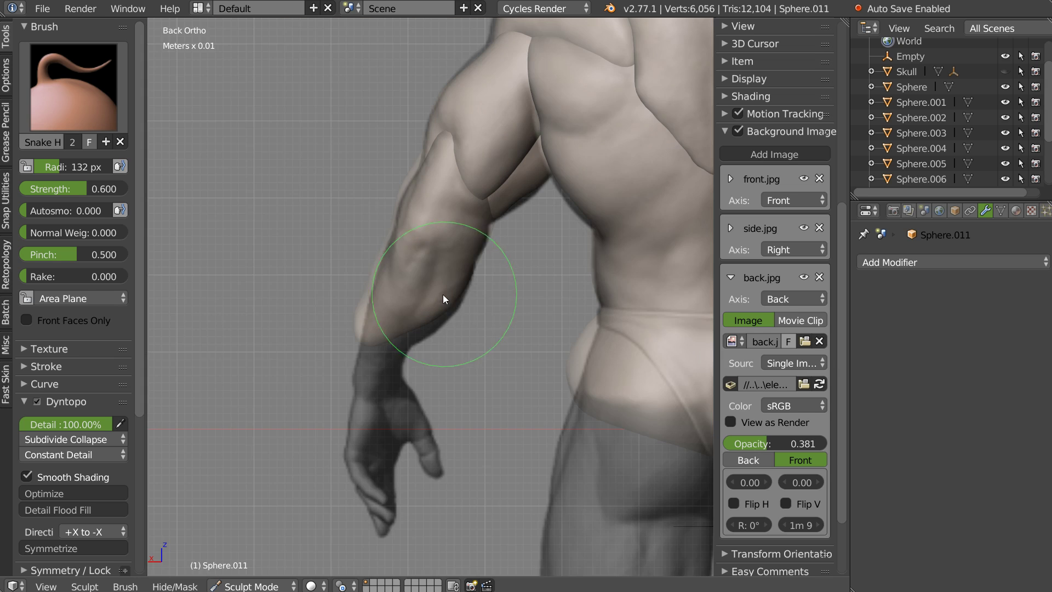
pyautogui.moveTo(361, 329)
pyautogui.mouseDown()
pyautogui.moveTo(419, 343)
pyautogui.moveTo(363, 379)
pyautogui.moveTo(388, 262)
pyautogui.moveTo(378, 286)
pyautogui.mouseUp()
pyautogui.moveTo(359, 339)
pyautogui.mouseDown(button='middle')
pyautogui.moveTo(407, 316)
pyautogui.moveTo(436, 330)
pyautogui.moveTo(320, 381)
pyautogui.mouseUp(button='middle')
# - Pull and smooth the elbow bulge to match the right side reference
pyautogui.press('q')
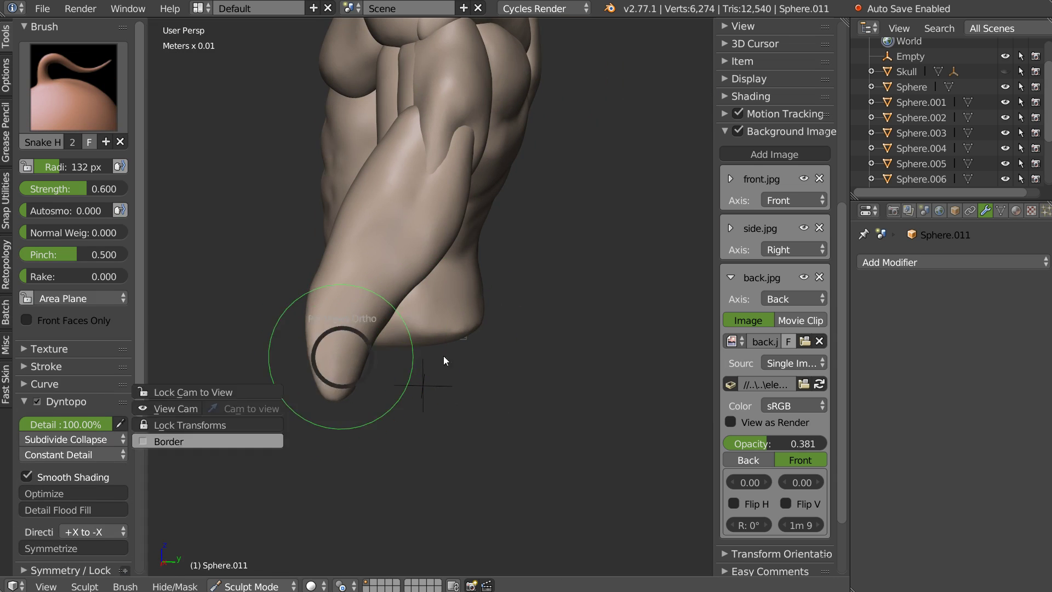
pyautogui.click(443, 356)
pyautogui.moveTo(322, 359)
pyautogui.mouseDown()
pyautogui.moveTo(356, 362)
pyautogui.moveTo(302, 311)
pyautogui.moveTo(370, 335)
pyautogui.moveTo(362, 317)
pyautogui.moveTo(392, 313)
pyautogui.mouseUp()
pyautogui.press('s')
pyautogui.moveTo(329, 344)
pyautogui.mouseDown()
pyautogui.moveTo(370, 323)
pyautogui.moveTo(354, 313)
pyautogui.mouseUp()
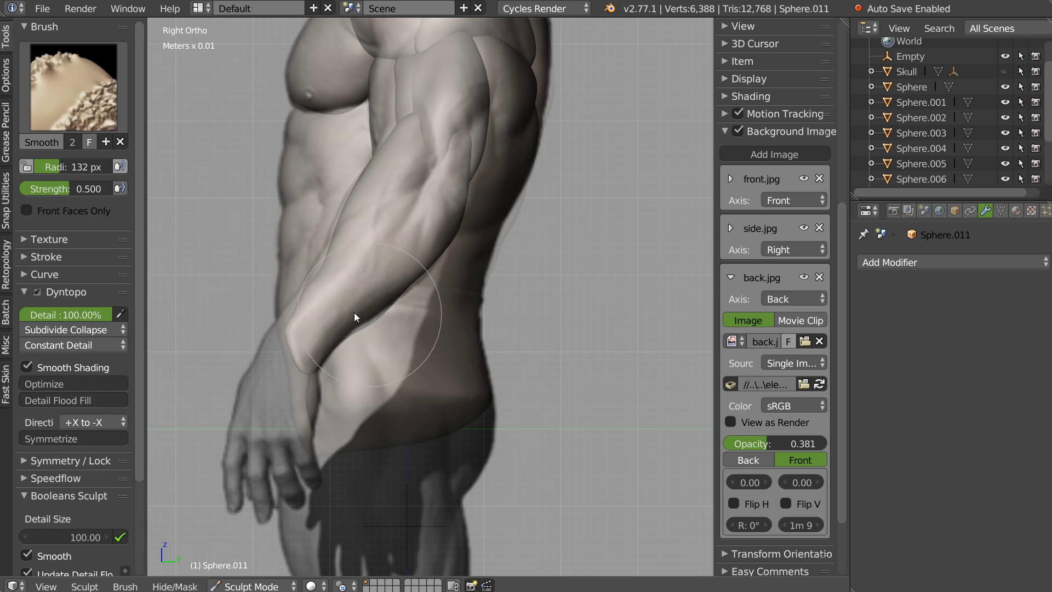
pyautogui.press('k')
pyautogui.moveTo(310, 284); pyautogui.dragTo(285, 319)
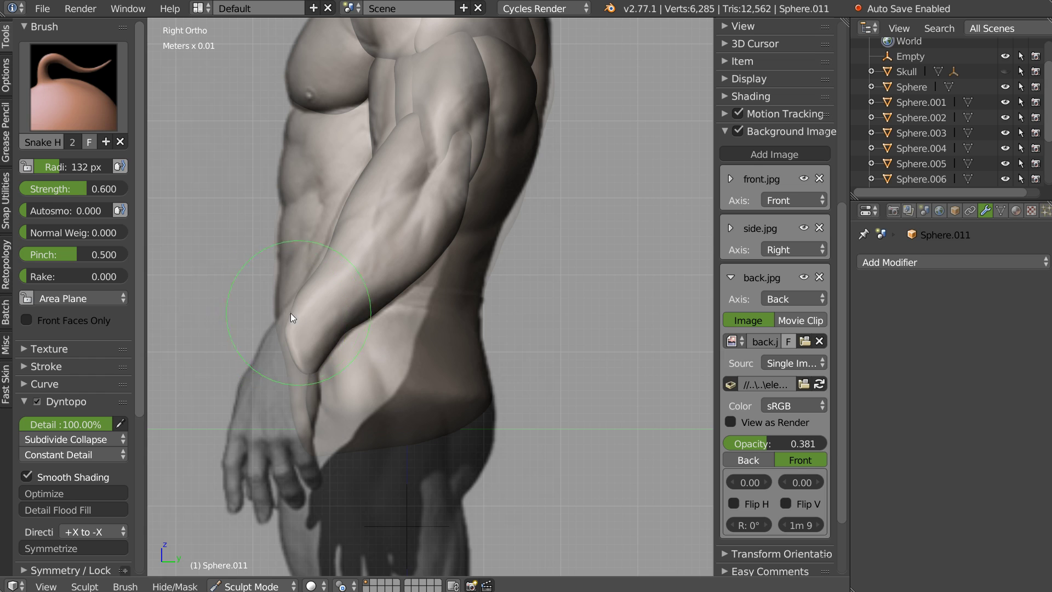
pyautogui.press('s')
pyautogui.press('k')
pyautogui.moveTo(358, 207)
pyautogui.mouseDown(button='middle')
pyautogui.moveTo(409, 256)
pyautogui.moveTo(372, 255)
pyautogui.moveTo(409, 269)
pyautogui.mouseUp(button='middle')
pyautogui.scroll(2, 425, 258)
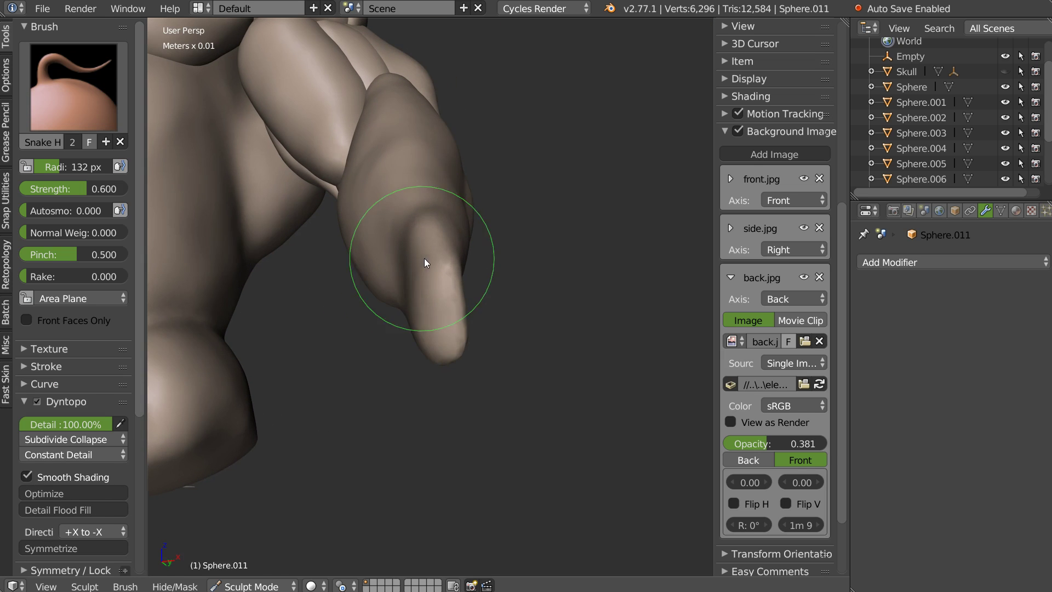
pyautogui.moveTo(374, 270); pyautogui.dragTo(397, 301)
# - Inflate the forearm tip with Inflate/Deflate at 215 px, then smooth it
pyautogui.press('w')
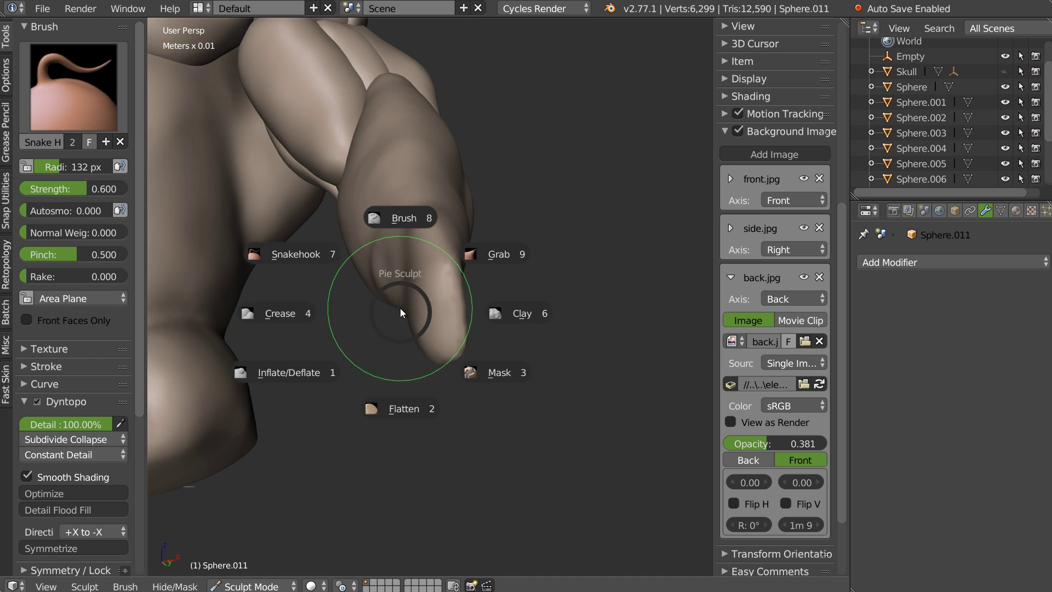
pyautogui.click(289, 383)
pyautogui.moveTo(300, 357)
pyautogui.mouseDown(button='middle')
pyautogui.moveTo(413, 276)
pyautogui.moveTo(461, 279)
pyautogui.mouseUp(button='middle')
pyautogui.press('f')
pyautogui.click(502, 270)
pyautogui.moveTo(500, 269)
pyautogui.mouseDown()
pyautogui.moveTo(496, 243)
pyautogui.moveTo(451, 226)
pyautogui.moveTo(491, 285)
pyautogui.moveTo(443, 210)
pyautogui.moveTo(542, 218)
pyautogui.moveTo(404, 211)
pyautogui.moveTo(450, 287)
pyautogui.mouseUp()
pyautogui.press('s')
pyautogui.press('i')
pyautogui.moveTo(450, 286)
pyautogui.mouseDown(button='middle')
pyautogui.moveTo(523, 291)
pyautogui.moveTo(489, 292)
pyautogui.moveTo(490, 320)
pyautogui.mouseUp(button='middle')
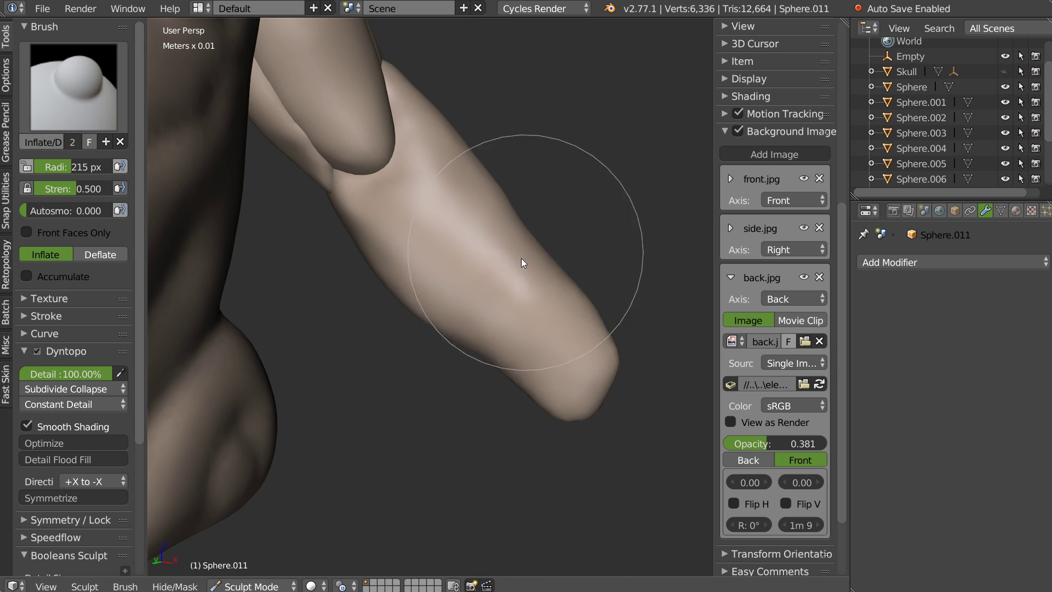
# - Reshape the wrist bulge and forearm's outer edge in front view, with brush size 145 px
pyautogui.press('k')
pyautogui.press('KP_1')
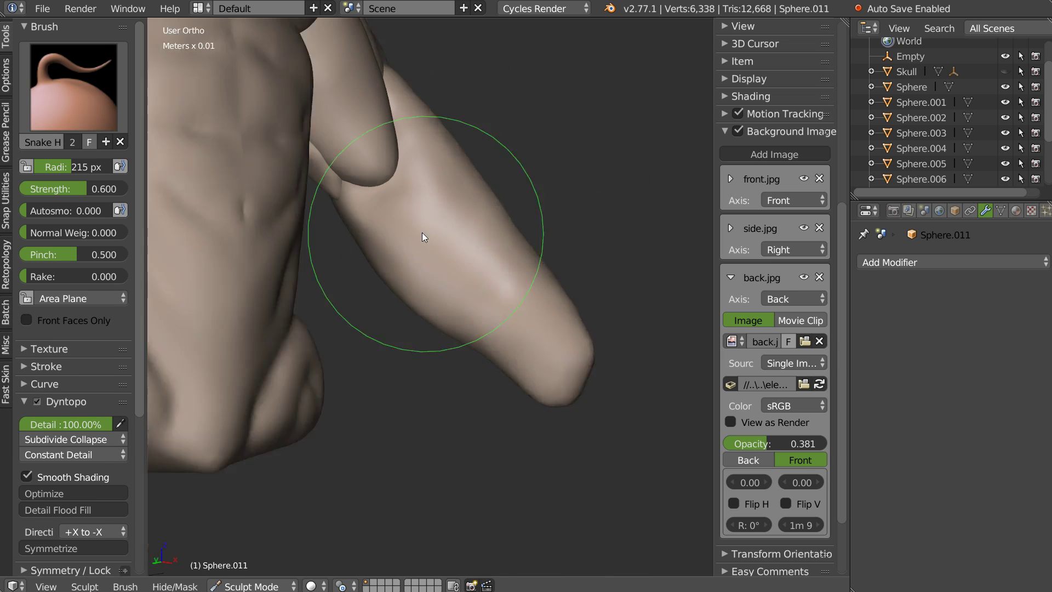
pyautogui.moveTo(428, 375)
pyautogui.mouseDown()
pyautogui.moveTo(455, 376)
pyautogui.moveTo(440, 371)
pyautogui.mouseUp()
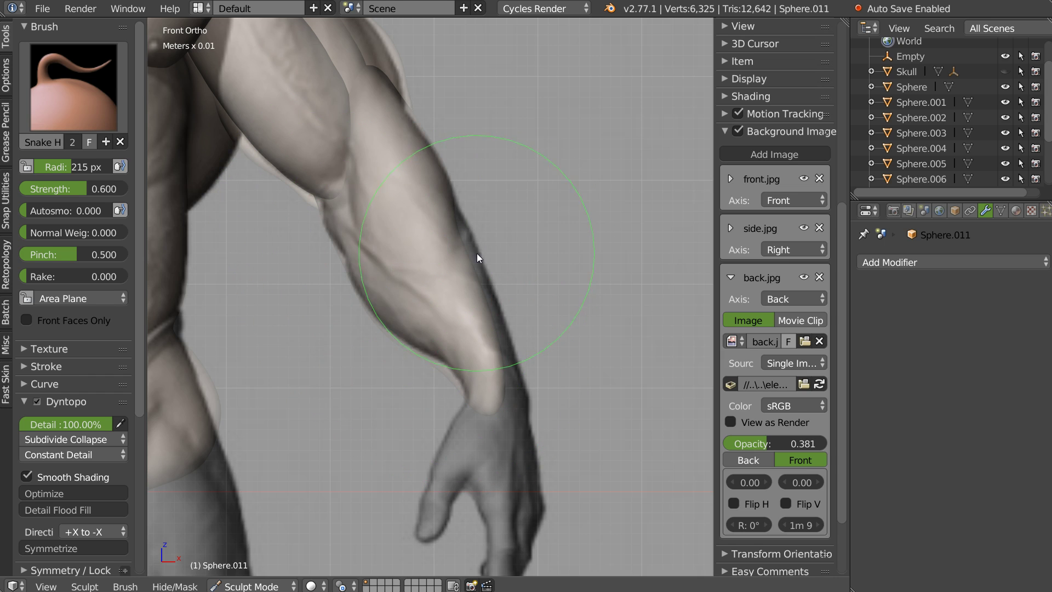
pyautogui.moveTo(473, 279)
pyautogui.mouseDown()
pyautogui.moveTo(491, 359)
pyautogui.moveTo(482, 393)
pyautogui.moveTo(456, 366)
pyautogui.moveTo(510, 375)
pyautogui.mouseUp()
pyautogui.moveTo(616, 273)
pyautogui.mouseDown(button='middle')
pyautogui.moveTo(365, 322)
pyautogui.moveTo(445, 241)
pyautogui.moveTo(535, 234)
pyautogui.moveTo(407, 235)
pyautogui.moveTo(486, 276)
pyautogui.moveTo(454, 279)
pyautogui.mouseUp(button='middle')
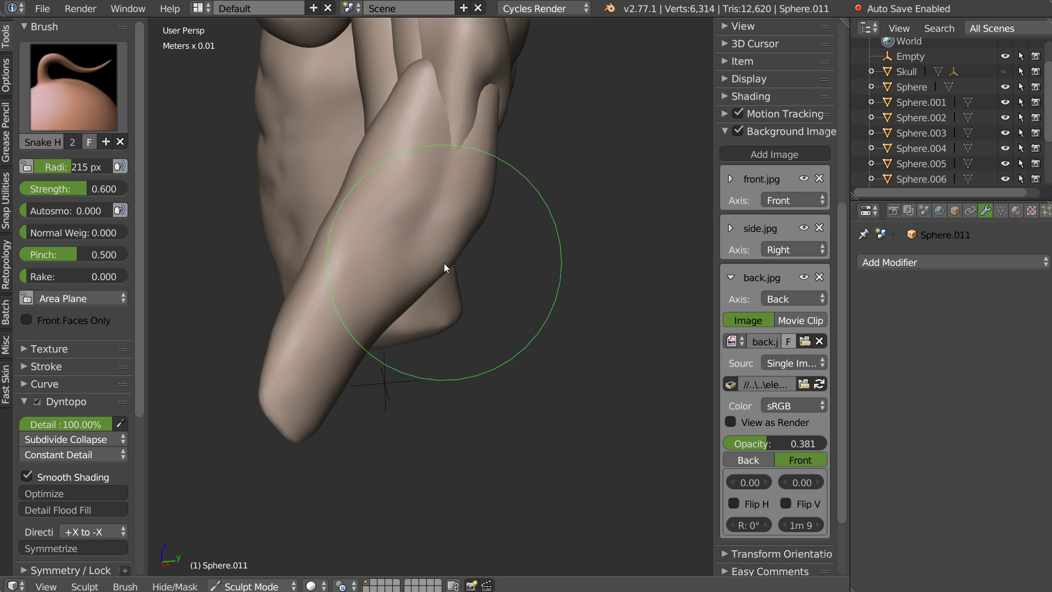
pyautogui.press('f')
pyautogui.click(418, 268)
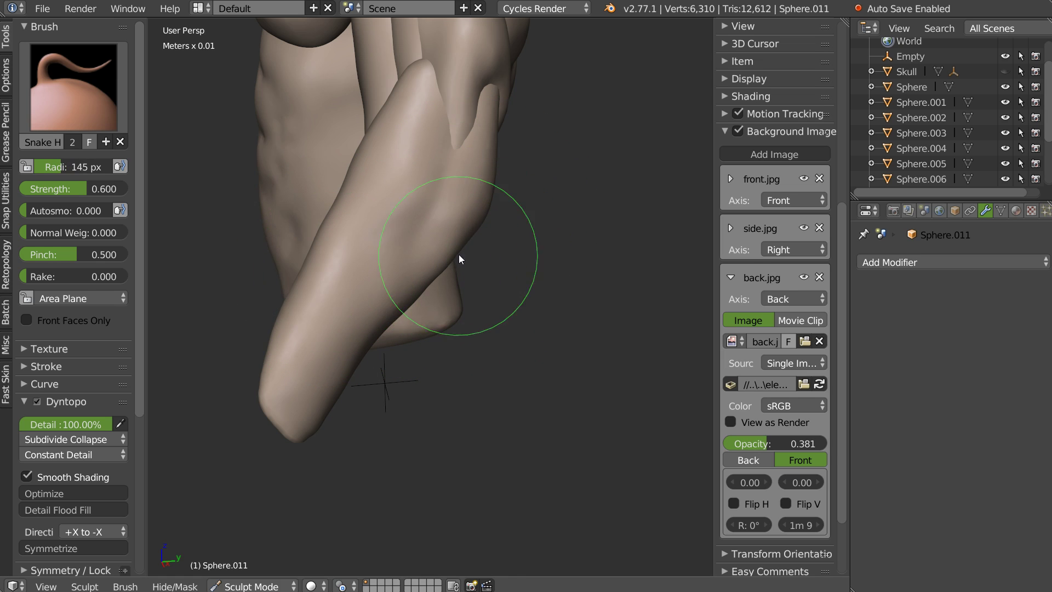
# - Sculpt the forearm and arm tip to match the back and right side references
pyautogui.press('ctrl+KP_1')
pyautogui.moveTo(465, 283); pyautogui.dragTo(358, 261, button='middle')
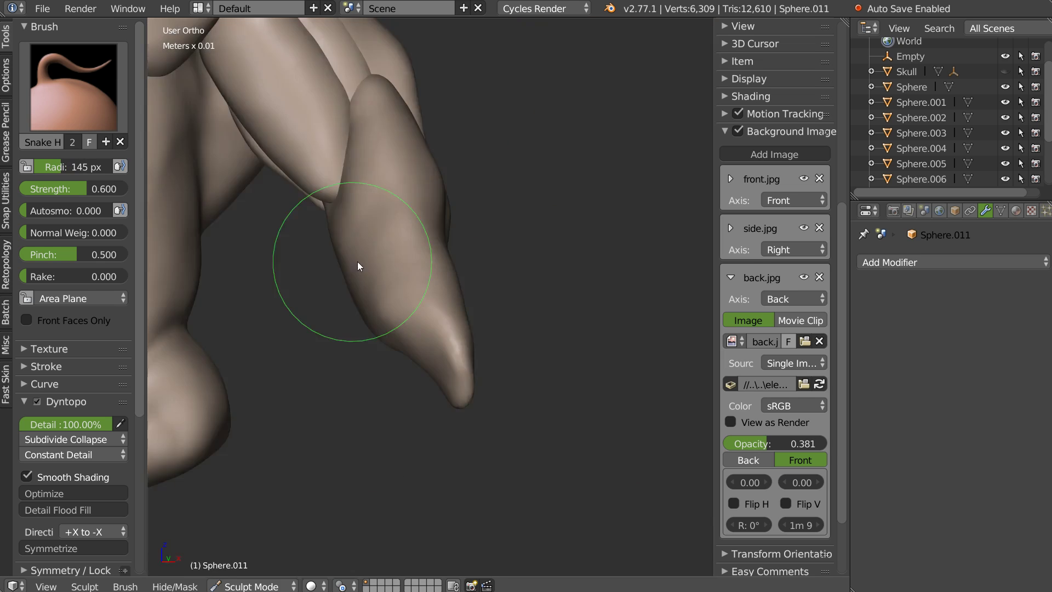
pyautogui.press('q')
pyautogui.click(496, 274)
pyautogui.moveTo(444, 274)
pyautogui.mouseDown()
pyautogui.moveTo(485, 233)
pyautogui.moveTo(408, 308)
pyautogui.mouseUp()
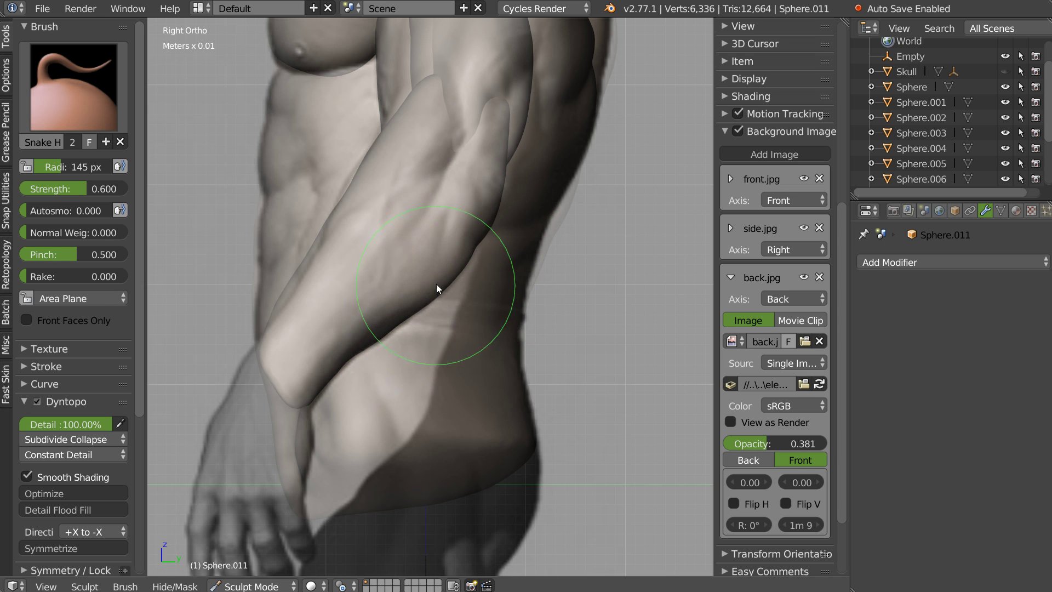
pyautogui.scroll(-2, 488, 223)
pyautogui.moveTo(488, 224)
pyautogui.mouseDown(button='middle')
pyautogui.moveTo(376, 280)
pyautogui.moveTo(555, 281)
pyautogui.moveTo(542, 278)
pyautogui.mouseUp(button='middle')
pyautogui.scroll(5, 510, 296)
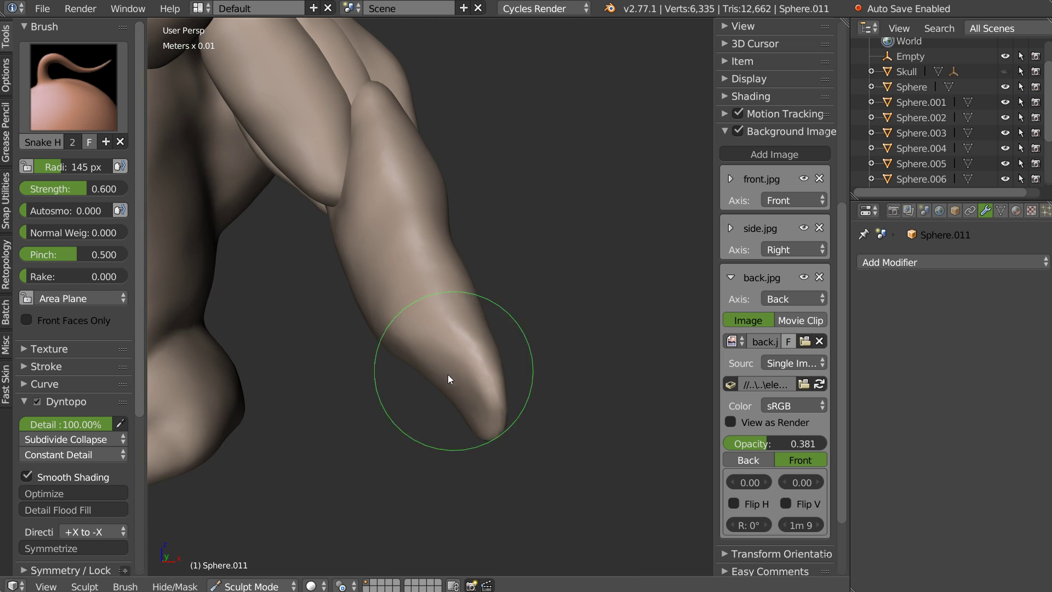
pyautogui.moveTo(412, 361); pyautogui.dragTo(442, 302, button='middle')
pyautogui.moveTo(433, 226)
pyautogui.keyDown('shift'); pyautogui.mouseDown()
pyautogui.moveTo(409, 204)
pyautogui.moveTo(453, 192)
pyautogui.mouseUp(); pyautogui.keyUp('shift')
pyautogui.moveTo(453, 192)
pyautogui.mouseDown(button='middle')
pyautogui.moveTo(416, 260)
pyautogui.moveTo(461, 244)
pyautogui.mouseUp(button='middle')
# - Crease the arm surface with the Crease brush, then orbit out to view torso and arm
pyautogui.hotkey('shift', 'c')
pyautogui.moveTo(381, 251); pyautogui.dragTo(374, 200, button='middle')
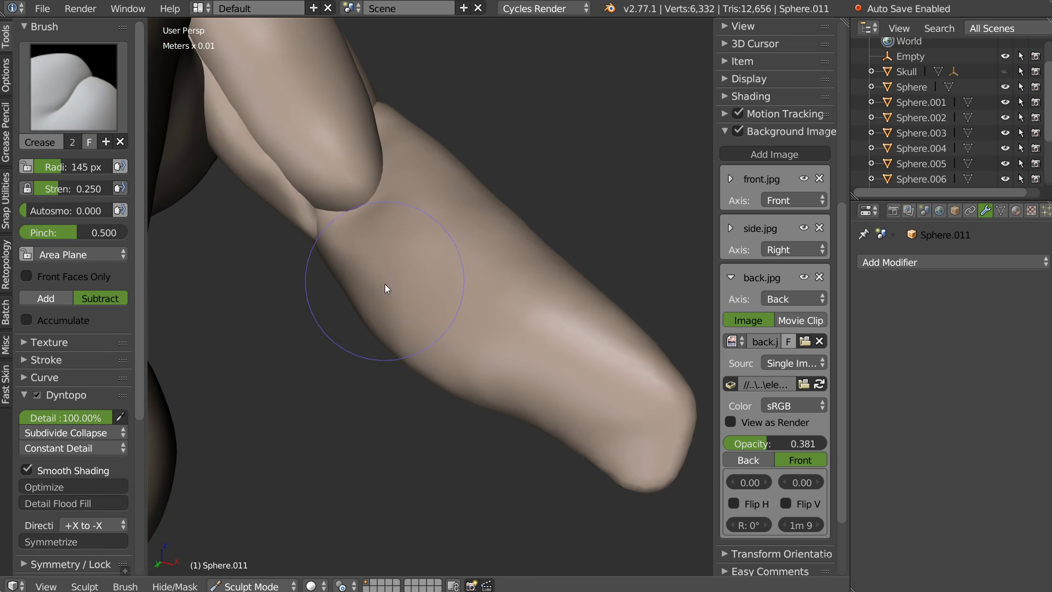
pyautogui.moveTo(380, 257)
pyautogui.mouseDown(button='middle')
pyautogui.moveTo(393, 233)
pyautogui.moveTo(364, 296)
pyautogui.moveTo(377, 280)
pyautogui.moveTo(411, 312)
pyautogui.moveTo(470, 263)
pyautogui.mouseUp(button='middle')
pyautogui.scroll(3, 434, 264)
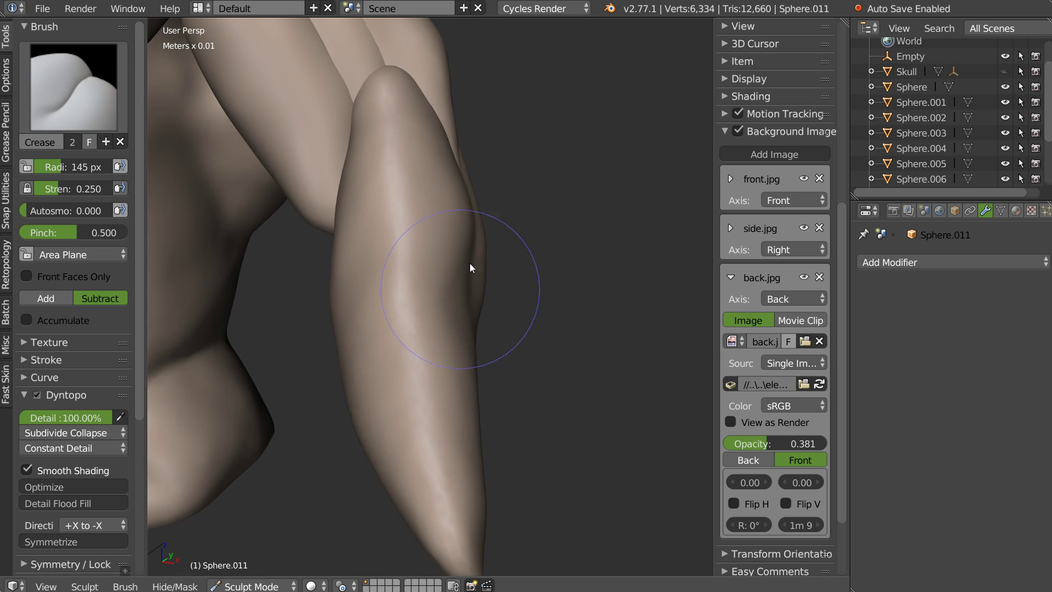
pyautogui.moveTo(407, 428); pyautogui.dragTo(425, 322)
pyautogui.moveTo(425, 322); pyautogui.dragTo(410, 344, button='middle')
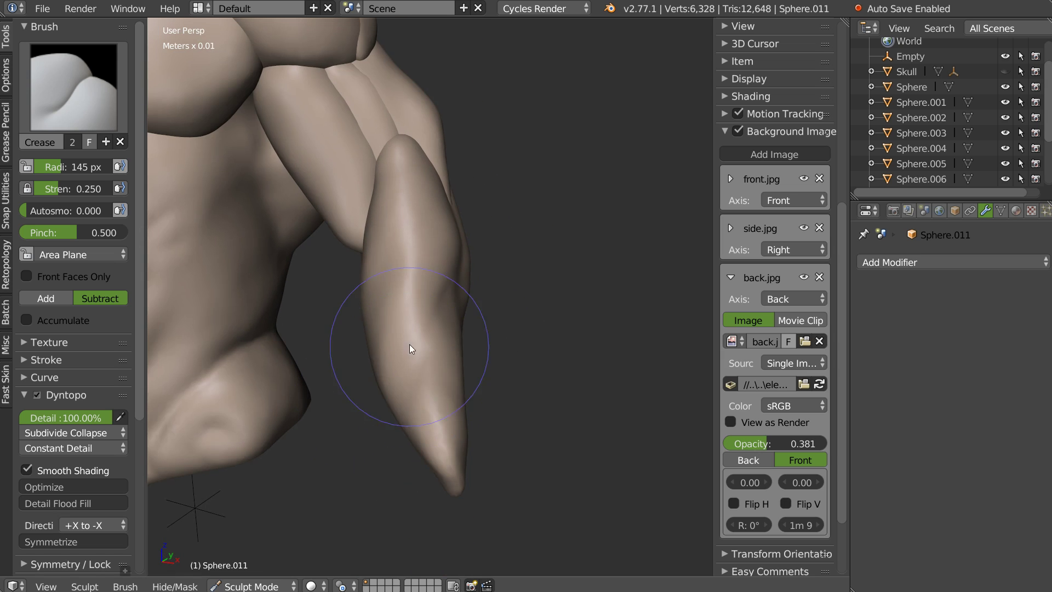
pyautogui.moveTo(401, 408)
pyautogui.mouseDown(button='middle')
pyautogui.moveTo(479, 336)
pyautogui.moveTo(343, 387)
pyautogui.moveTo(282, 395)
pyautogui.moveTo(289, 434)
pyautogui.moveTo(411, 329)
pyautogui.moveTo(481, 321)
pyautogui.moveTo(394, 290)
pyautogui.moveTo(319, 304)
pyautogui.moveTo(347, 355)
pyautogui.moveTo(368, 279)
pyautogui.moveTo(403, 310)
pyautogui.moveTo(463, 234)
pyautogui.moveTo(404, 235)
pyautogui.mouseUp(button='middle')
# - Make the chest-side piece active and switch to the Snake Hook brush
pyautogui.rightClick(392, 274)
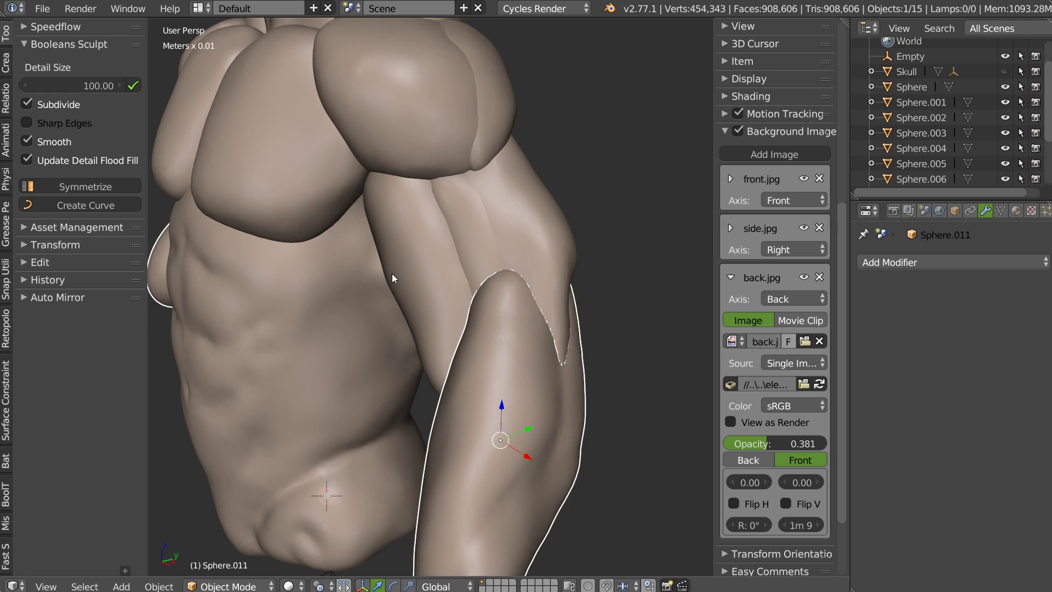
pyautogui.click(406, 322)
pyautogui.press('k')
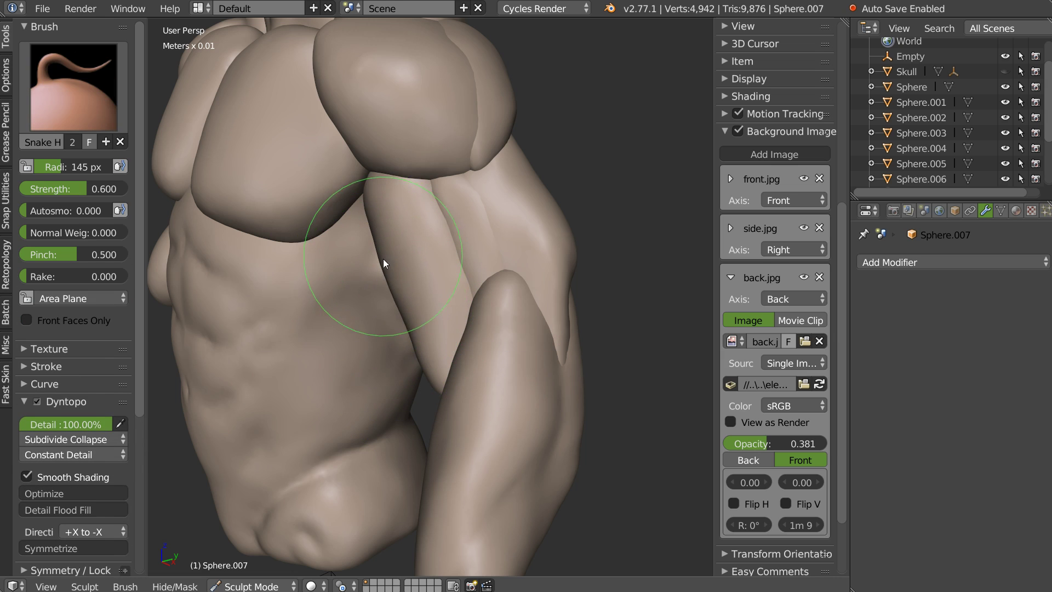
pyautogui.moveTo(384, 260); pyautogui.dragTo(457, 243, button='middle')
pyautogui.moveTo(451, 292)
pyautogui.mouseDown(button='middle')
pyautogui.moveTo(400, 356)
pyautogui.moveTo(342, 326)
pyautogui.moveTo(453, 305)
pyautogui.moveTo(429, 282)
pyautogui.moveTo(463, 300)
pyautogui.moveTo(473, 329)
pyautogui.mouseUp(button='middle')
# - Try mirroring the forearm across the mirror empty, cancel it, and resume sculpting
pyautogui.press('Tab')
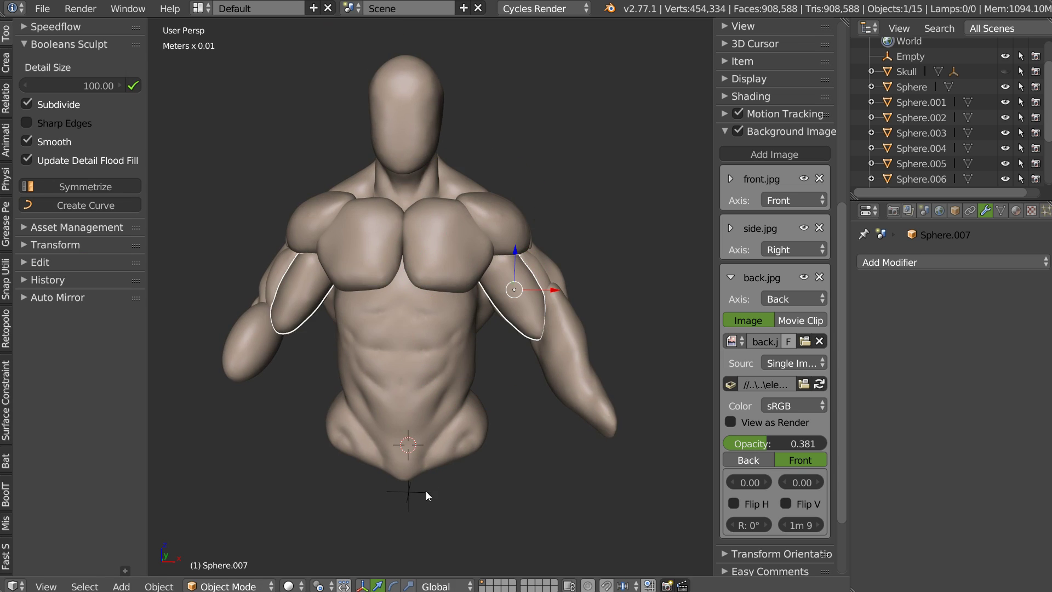
pyautogui.scroll(2, 420, 460)
pyautogui.rightClick(411, 427)
pyautogui.keyDown('shift'); pyautogui.rightClick(563, 329); pyautogui.keyUp('shift')
pyautogui.press('space')
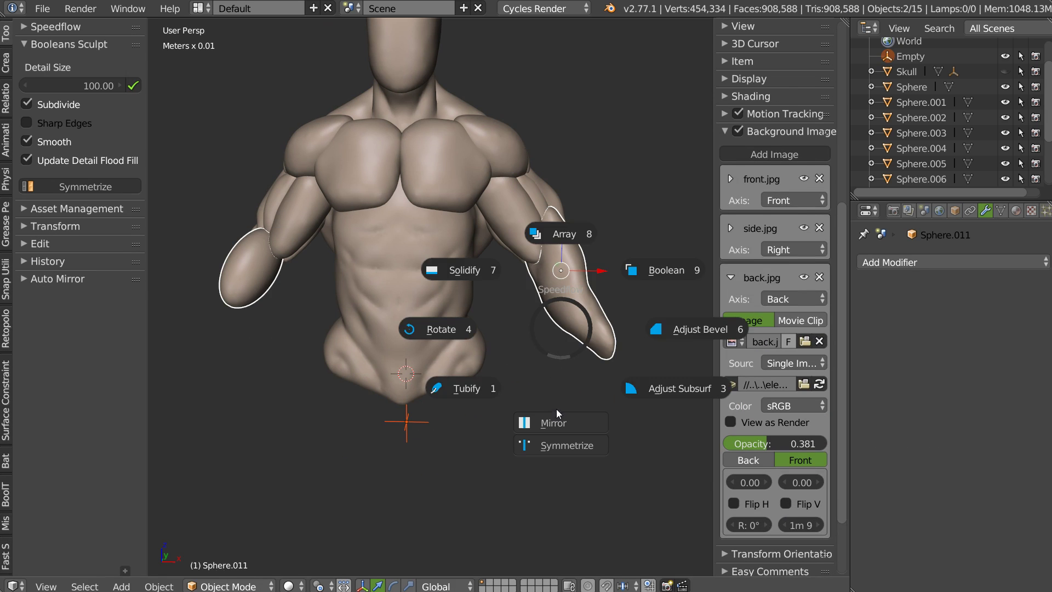
pyautogui.click(559, 418)
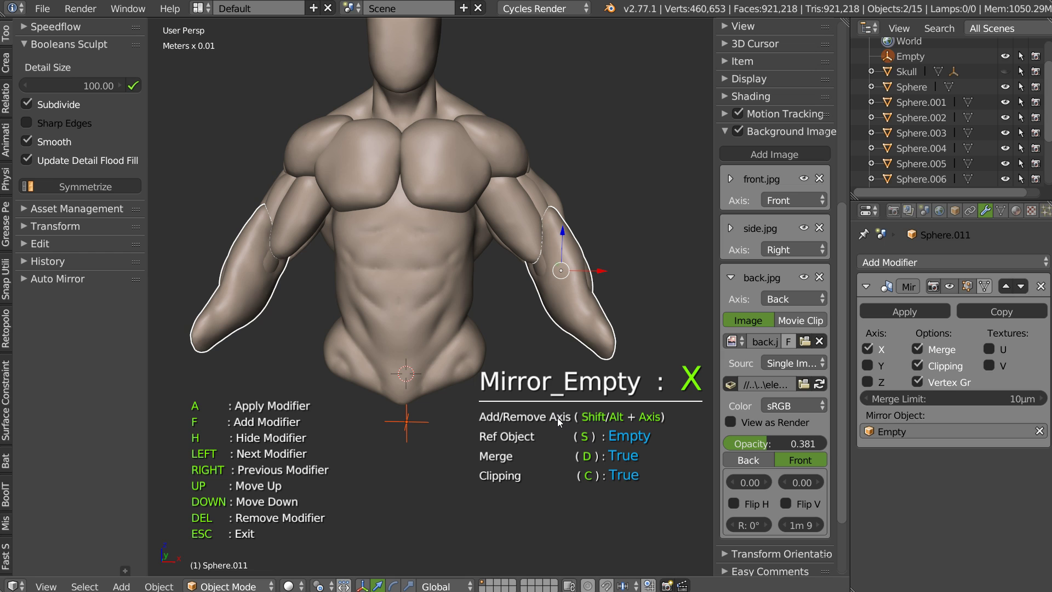
pyautogui.press('Escape')
pyautogui.moveTo(551, 412)
pyautogui.mouseDown(button='middle')
pyautogui.moveTo(479, 353)
pyautogui.moveTo(407, 362)
pyautogui.moveTo(443, 366)
pyautogui.mouseUp(button='middle')
pyautogui.hotkey('ctrl', 'Tab')
pyautogui.scroll(2, 464, 296)
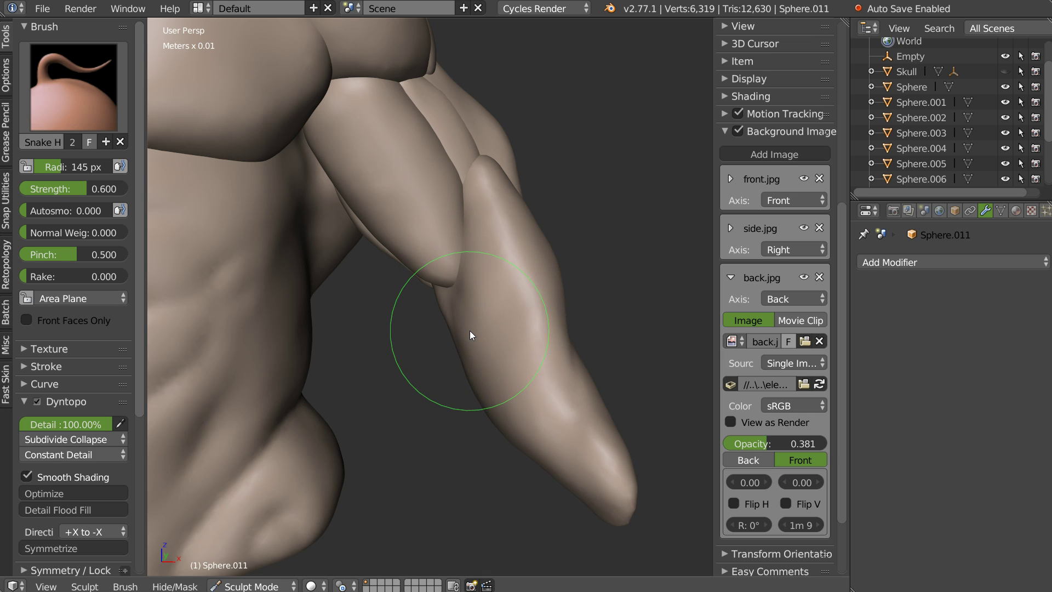
# - Return to Object Mode and symmetrize the arm across the torso
pyautogui.moveTo(532, 310)
pyautogui.mouseDown(button='middle')
pyautogui.moveTo(475, 294)
pyautogui.moveTo(527, 293)
pyautogui.mouseUp(button='middle')
pyautogui.scroll(-4, 475, 294)
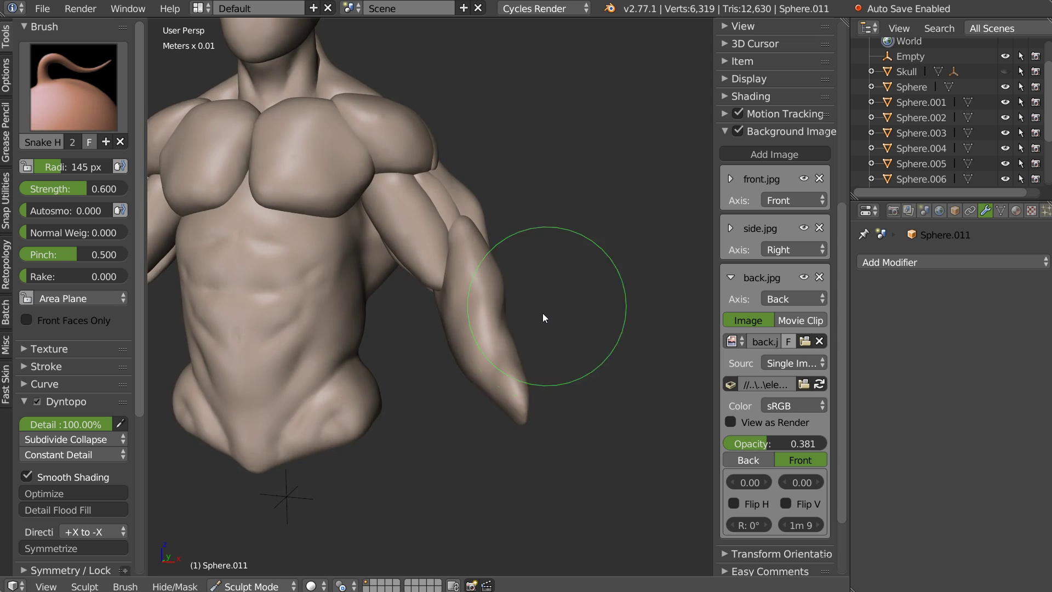
pyautogui.moveTo(505, 346)
pyautogui.mouseDown(button='middle')
pyautogui.moveTo(528, 344)
pyautogui.moveTo(510, 364)
pyautogui.mouseUp(button='middle')
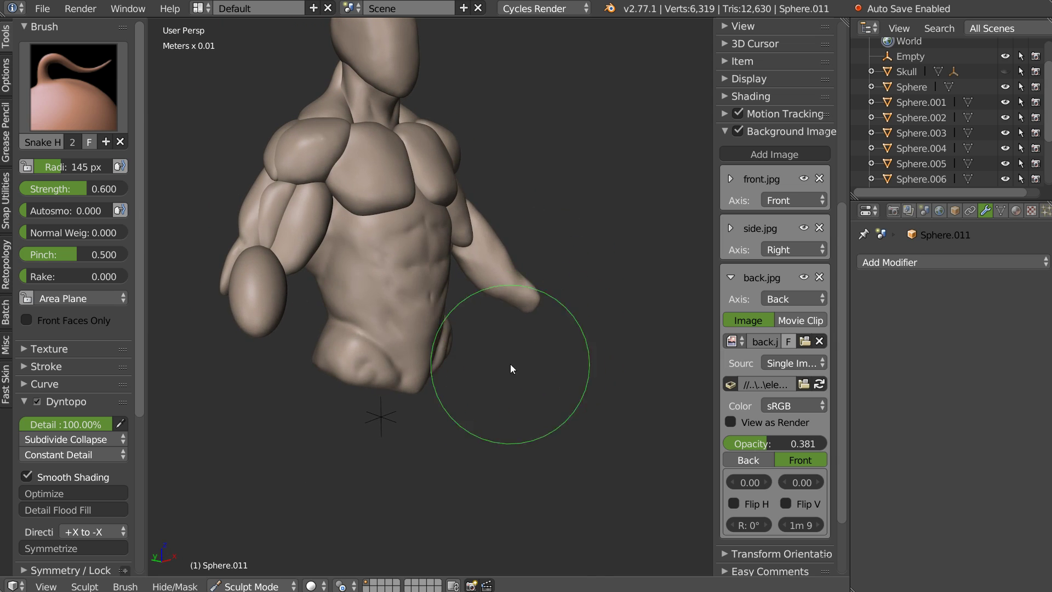
pyautogui.hotkey('ctrl', 'Tab')
pyautogui.moveTo(438, 293); pyautogui.dragTo(410, 282, button='middle')
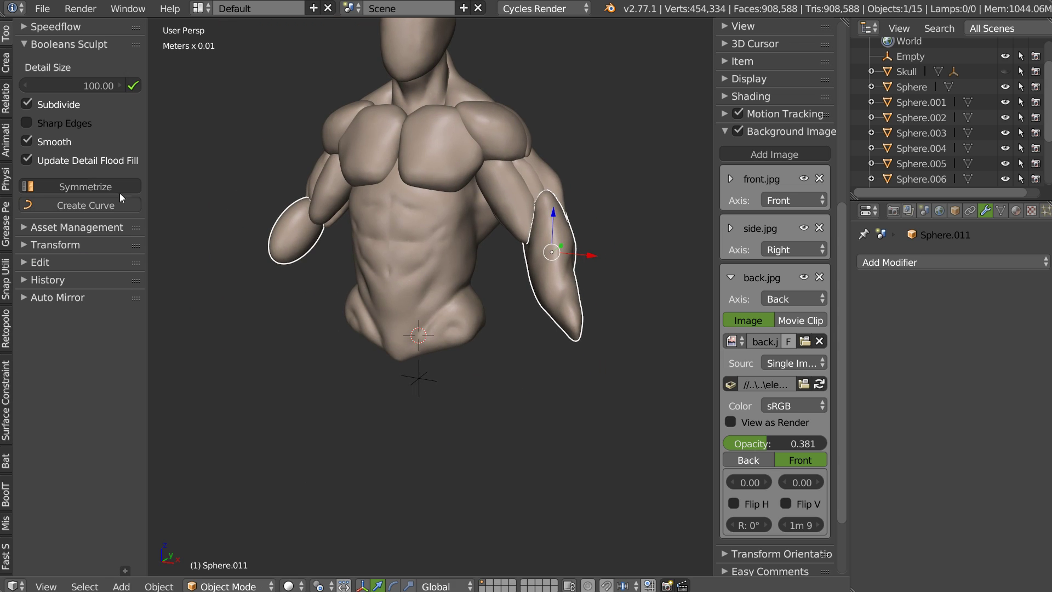
pyautogui.click(93, 184)
# - Apply the arm's transforms from the right-click pie
pyautogui.moveTo(470, 244)
pyautogui.mouseDown(button='middle')
pyautogui.moveTo(516, 249)
pyautogui.moveTo(474, 244)
pyautogui.moveTo(467, 254)
pyautogui.mouseUp(button='middle')
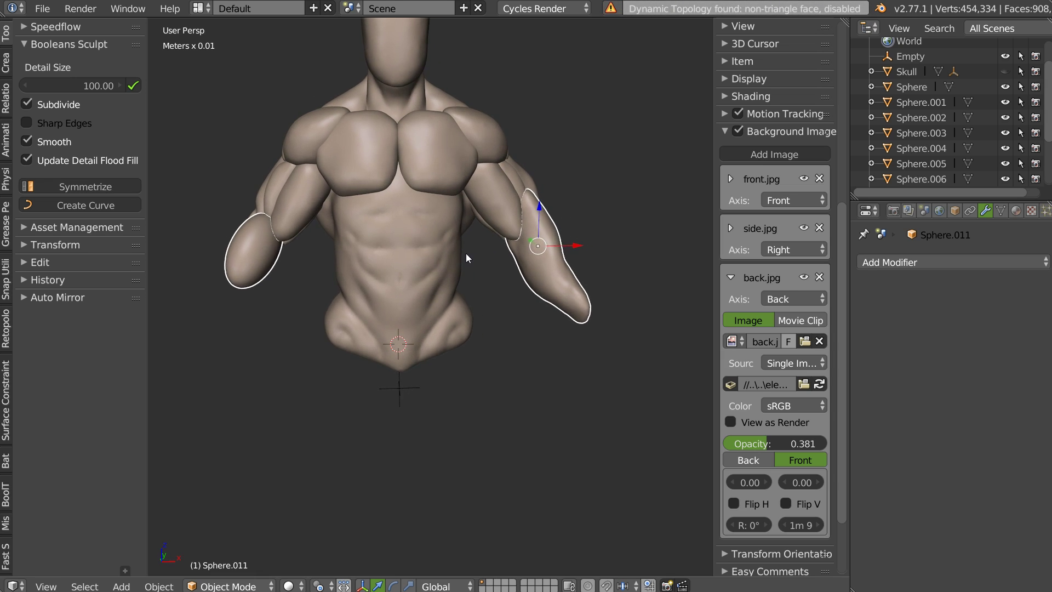
pyautogui.rightClick(471, 259)
pyautogui.click(323, 328)
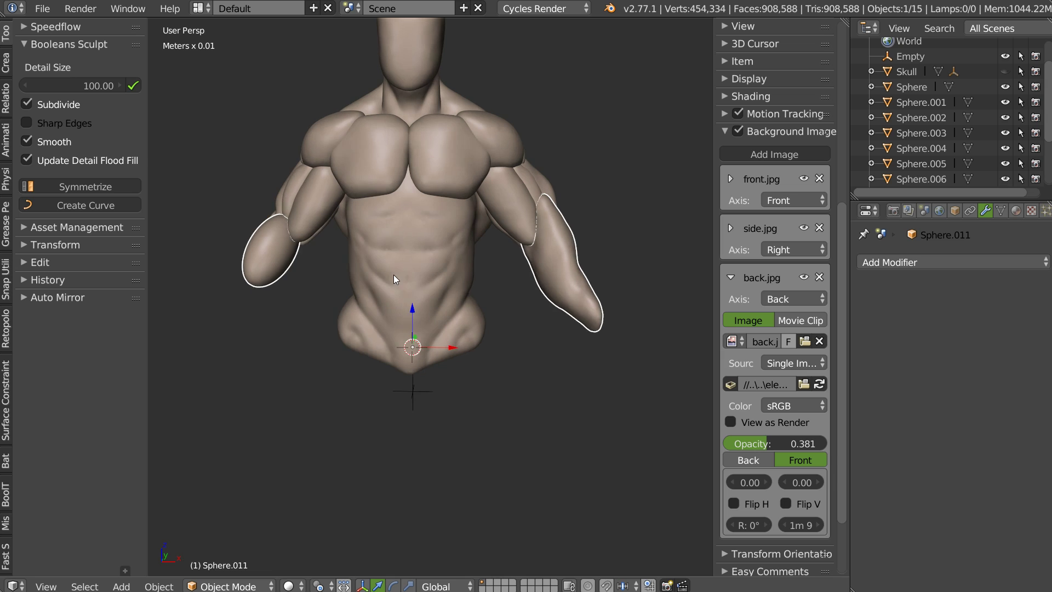
# - Symmetrize the arm again, then apply transforms to shoulder piece Sphere.009 and symmetrize it
pyautogui.click(74, 183)
pyautogui.moveTo(461, 230)
pyautogui.mouseDown(button='middle')
pyautogui.moveTo(575, 230)
pyautogui.moveTo(340, 206)
pyautogui.mouseUp(button='middle')
pyautogui.click(346, 207)
pyautogui.rightClick(391, 222)
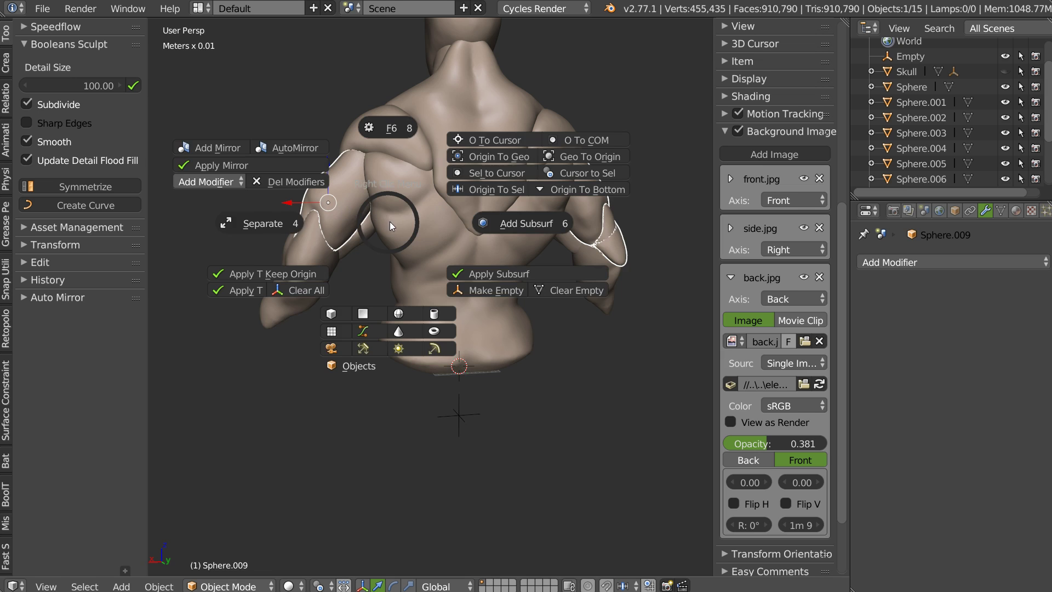
pyautogui.click(249, 290)
pyautogui.moveTo(317, 273)
pyautogui.mouseDown(button='middle')
pyautogui.moveTo(605, 212)
pyautogui.moveTo(691, 217)
pyautogui.moveTo(486, 212)
pyautogui.moveTo(675, 186)
pyautogui.moveTo(738, 202)
pyautogui.moveTo(588, 251)
pyautogui.moveTo(642, 213)
pyautogui.moveTo(538, 274)
pyautogui.moveTo(495, 254)
pyautogui.mouseUp(button='middle')
pyautogui.click(81, 187)
# - Incrementally save the file as orc_002.blend and orbit to review the torso
pyautogui.hotkey('ctrl', 's')
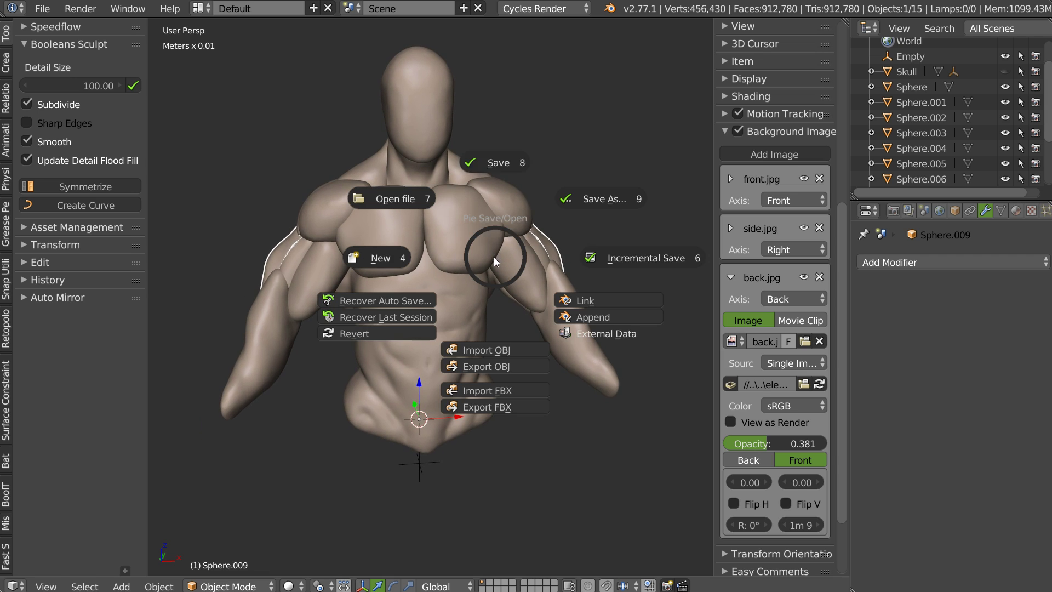
pyautogui.click(625, 257)
pyautogui.moveTo(624, 255)
pyautogui.mouseDown(button='middle')
pyautogui.moveTo(480, 247)
pyautogui.moveTo(672, 246)
pyautogui.moveTo(675, 196)
pyautogui.moveTo(482, 250)
pyautogui.moveTo(272, 247)
pyautogui.moveTo(549, 252)
pyautogui.moveTo(526, 229)
pyautogui.moveTo(635, 242)
pyautogui.moveTo(441, 88)
pyautogui.moveTo(412, 146)
pyautogui.moveTo(364, 148)
pyautogui.mouseUp(button='middle')
pyautogui.moveTo(379, 289)
pyautogui.mouseDown(button='middle')
pyautogui.moveTo(354, 294)
pyautogui.moveTo(451, 298)
pyautogui.mouseUp(button='middle')
# - Add a UV sphere and move it to the side of the head along X
pyautogui.press('q')
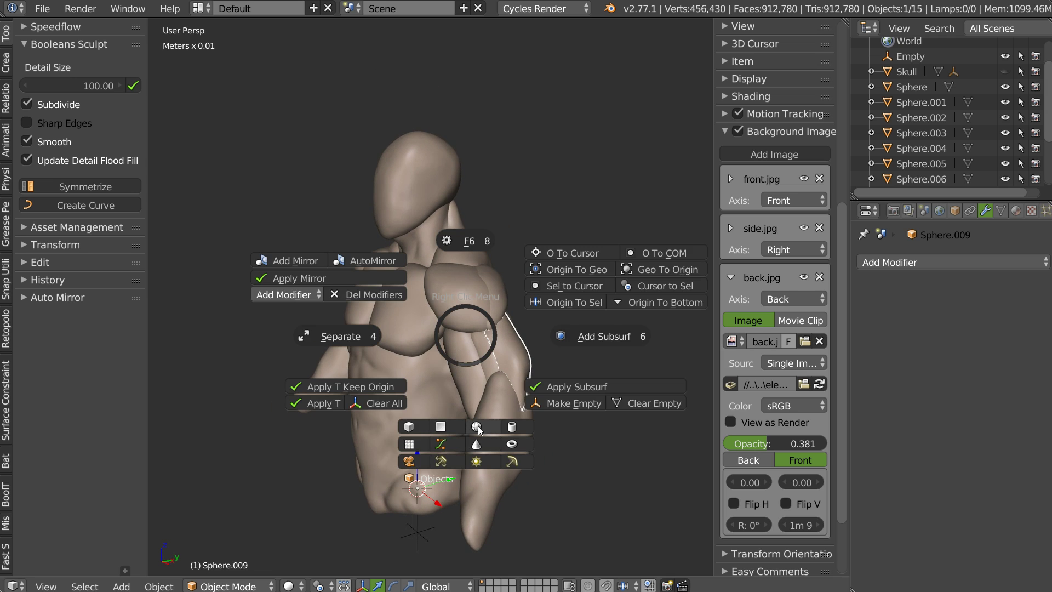
pyautogui.click(478, 427)
pyautogui.press('g')
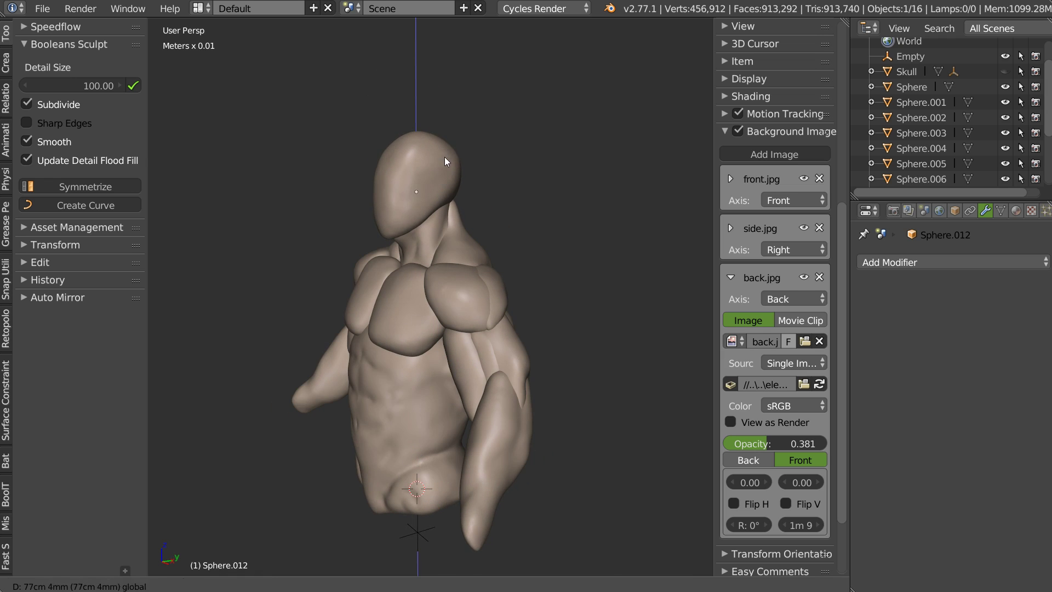
pyautogui.click(445, 157)
pyautogui.press('g')
pyautogui.press('x')
pyautogui.click(501, 202)
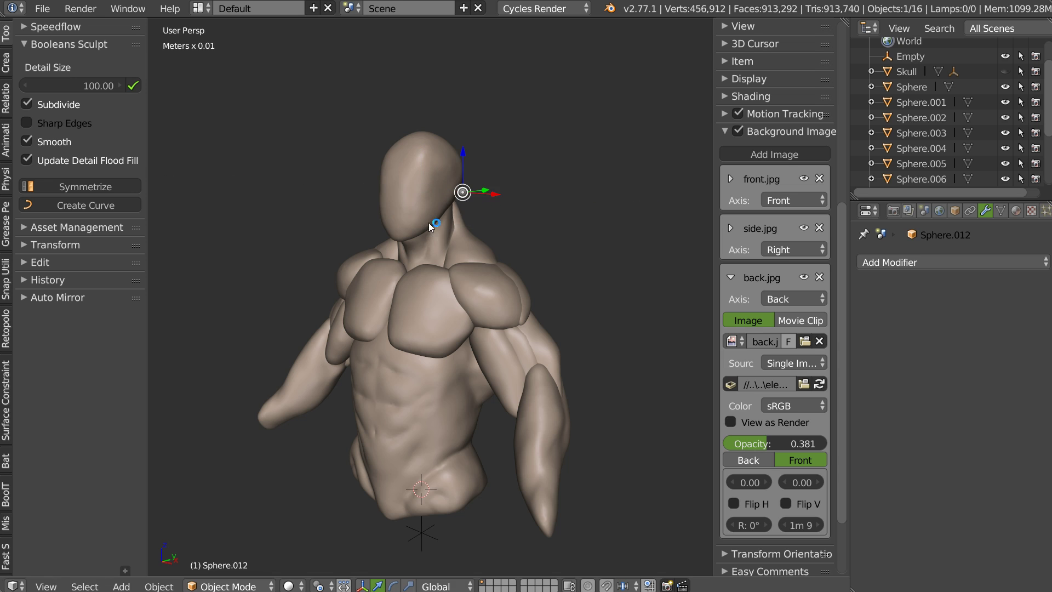
pyautogui.scroll(5, 519, 123)
pyautogui.moveTo(520, 123)
pyautogui.keyDown('shift'); pyautogui.mouseDown(button='middle')
pyautogui.moveTo(464, 215)
pyautogui.moveTo(570, 218)
pyautogui.moveTo(465, 218)
pyautogui.mouseUp(button='middle'); pyautogui.keyUp('shift')
# - Flatten the sphere along X and stretch it along Z into an oval
pyautogui.press('s')
pyautogui.rightClick(472, 222)
pyautogui.press('s')
pyautogui.press('x')
pyautogui.click(575, 221)
pyautogui.press('s')
pyautogui.press('z')
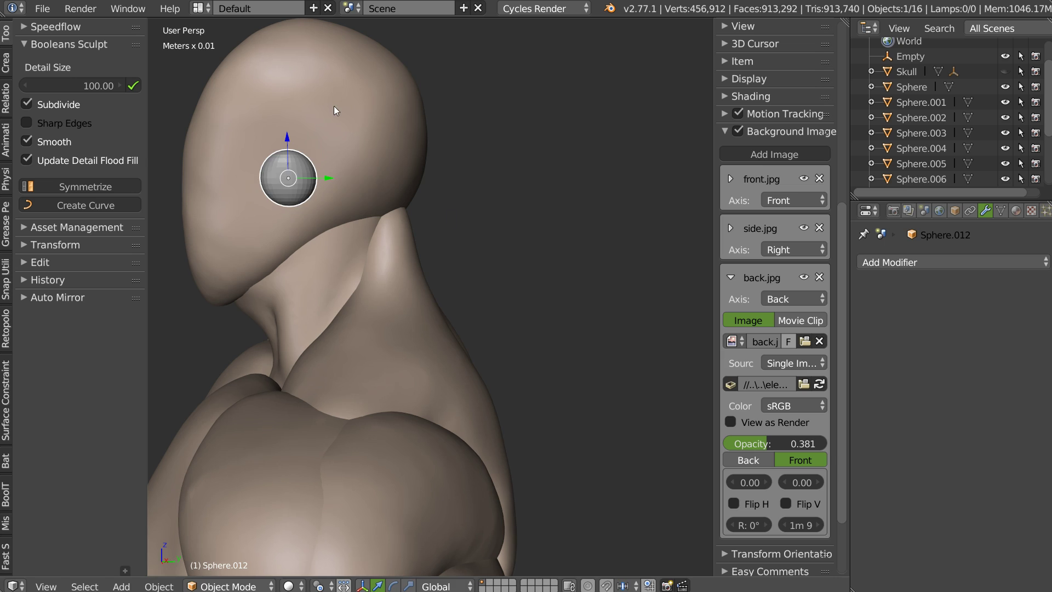
pyautogui.click(329, 34)
pyautogui.keyDown('shift'); pyautogui.moveTo(329, 34); pyautogui.dragTo(417, 67, button='middle'); pyautogui.keyUp('shift')
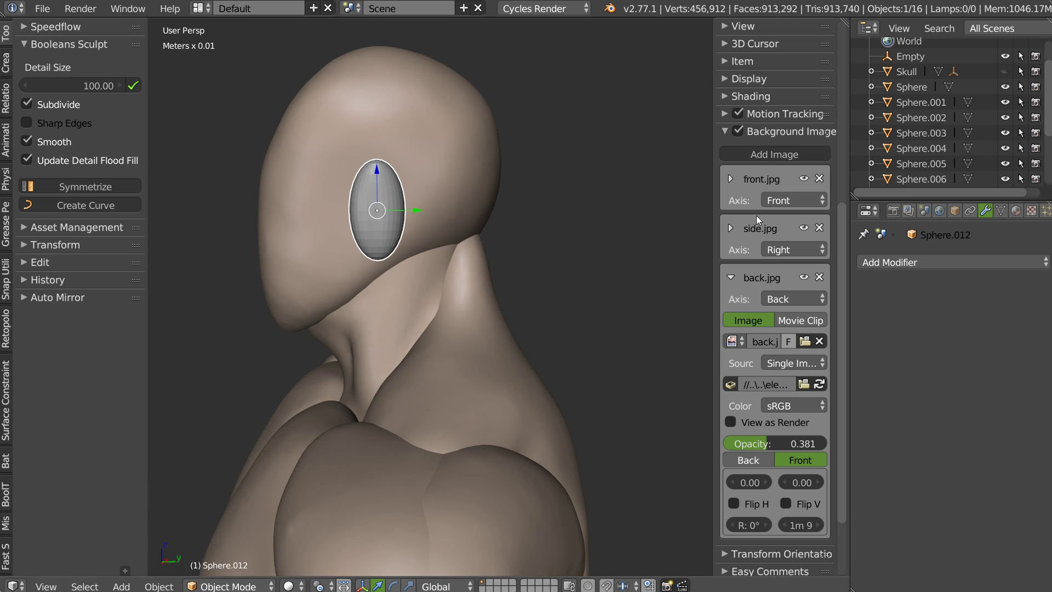
# - Link the head's skin material to the oval using Ctrl+L Materials
pyautogui.keyDown('shift'); pyautogui.rightClick(453, 195); pyautogui.keyUp('shift')
pyautogui.press('Tab')
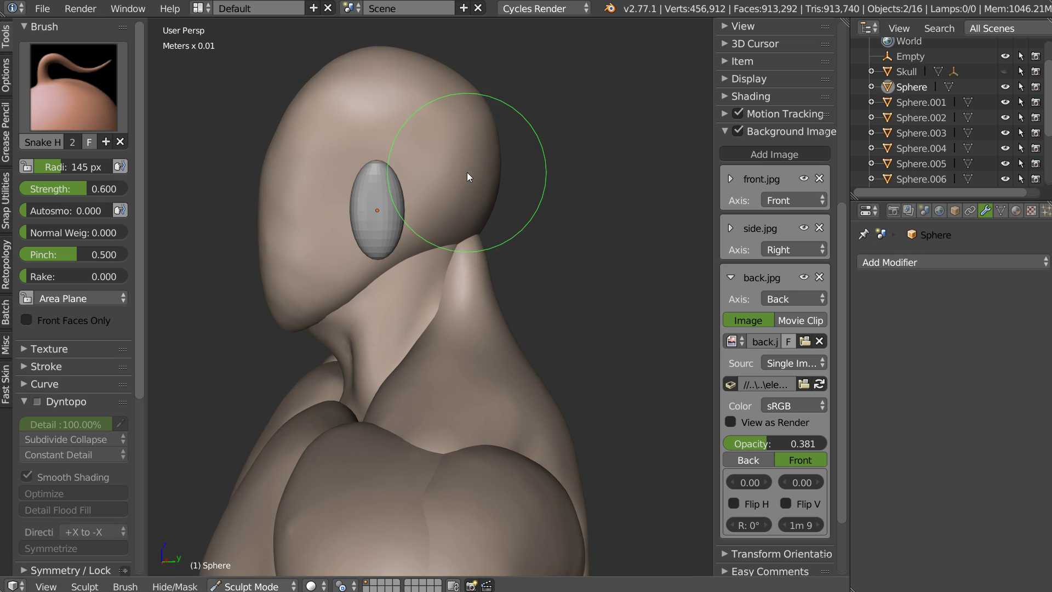
pyautogui.press('Tab')
pyautogui.click(467, 195)
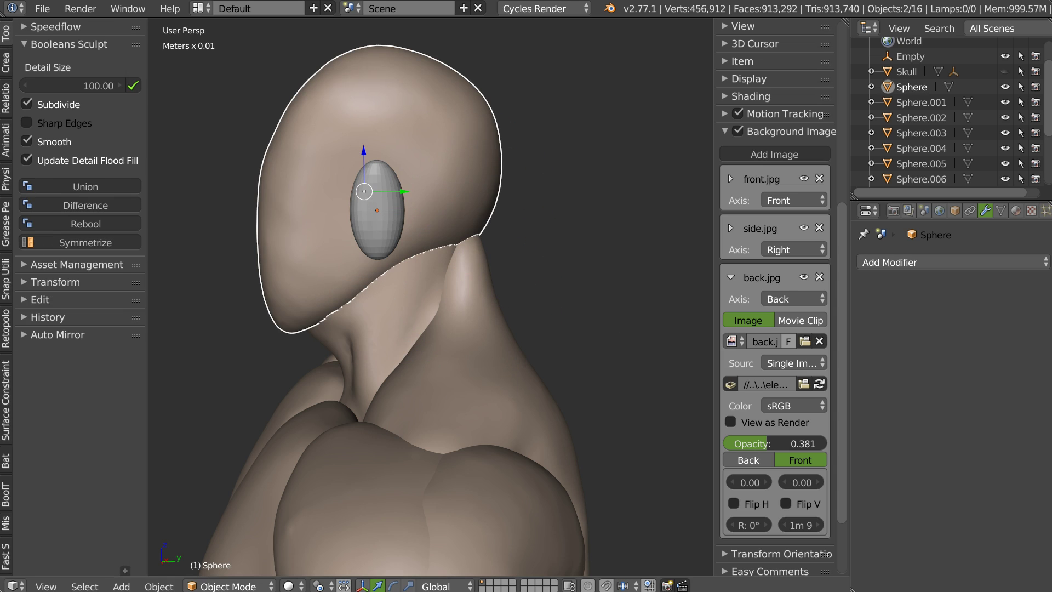
pyautogui.hotkey('ctrl', 'm')
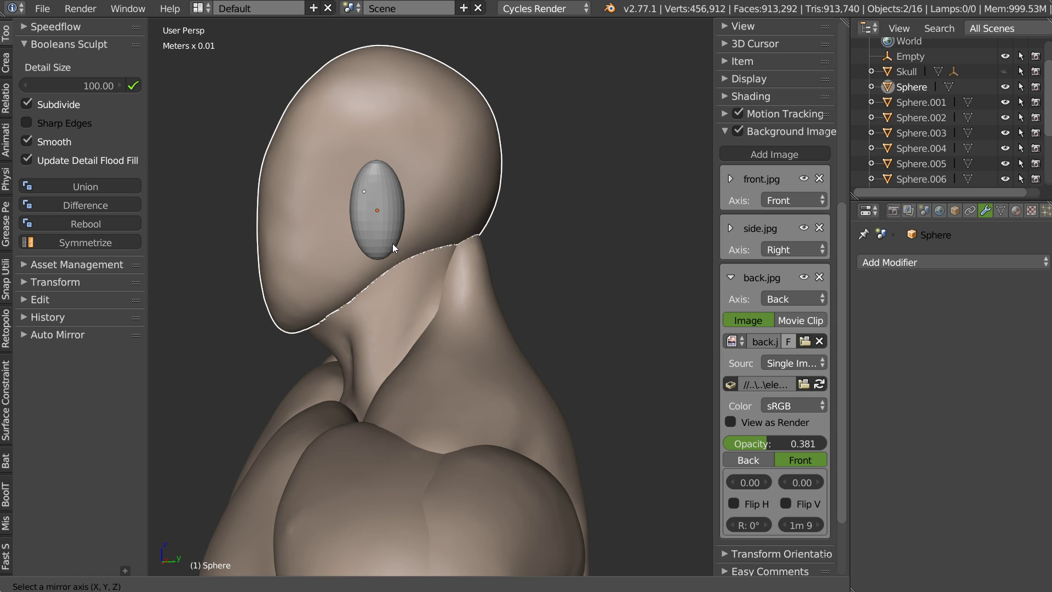
pyautogui.press('x')
pyautogui.hotkey('ctrl', 'l')
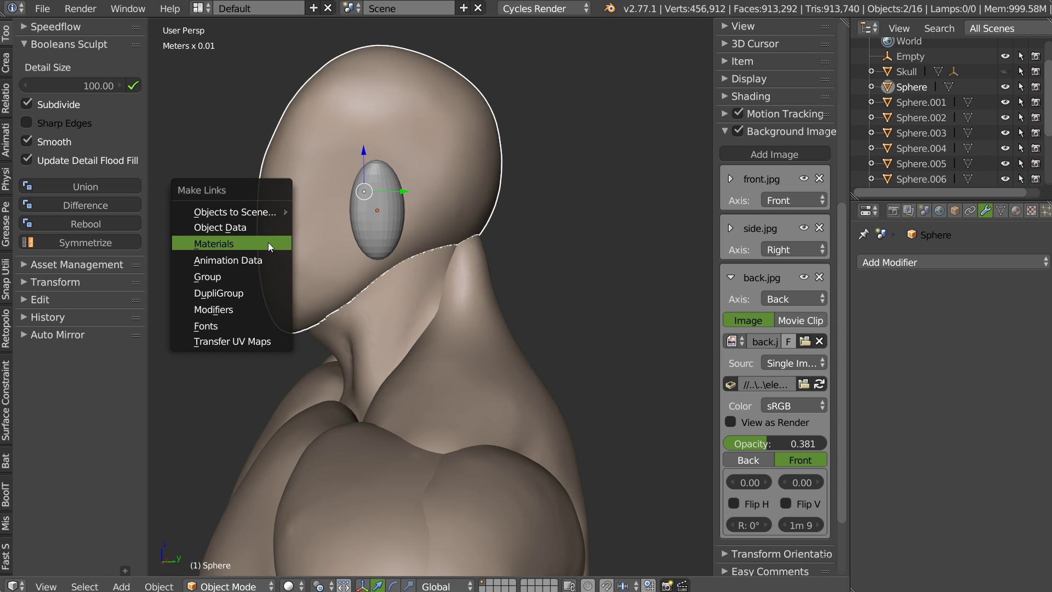
pyautogui.click(269, 243)
# - Enlarge the oval, remesh it at the Detail Size, then select the head
pyautogui.rightClick(385, 211)
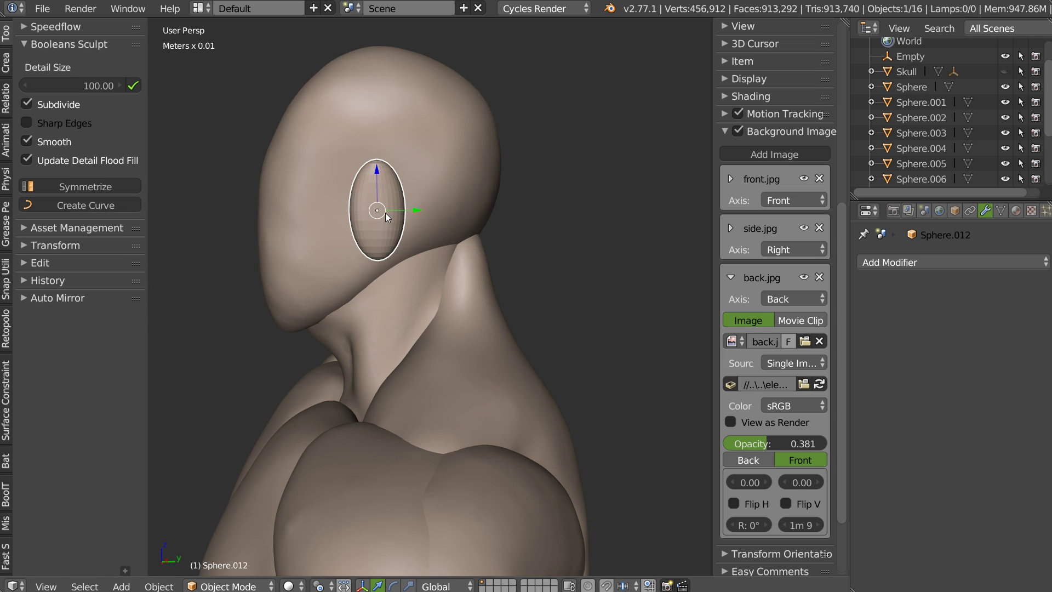
pyautogui.press('ctrl+shift+KP_Multiply')
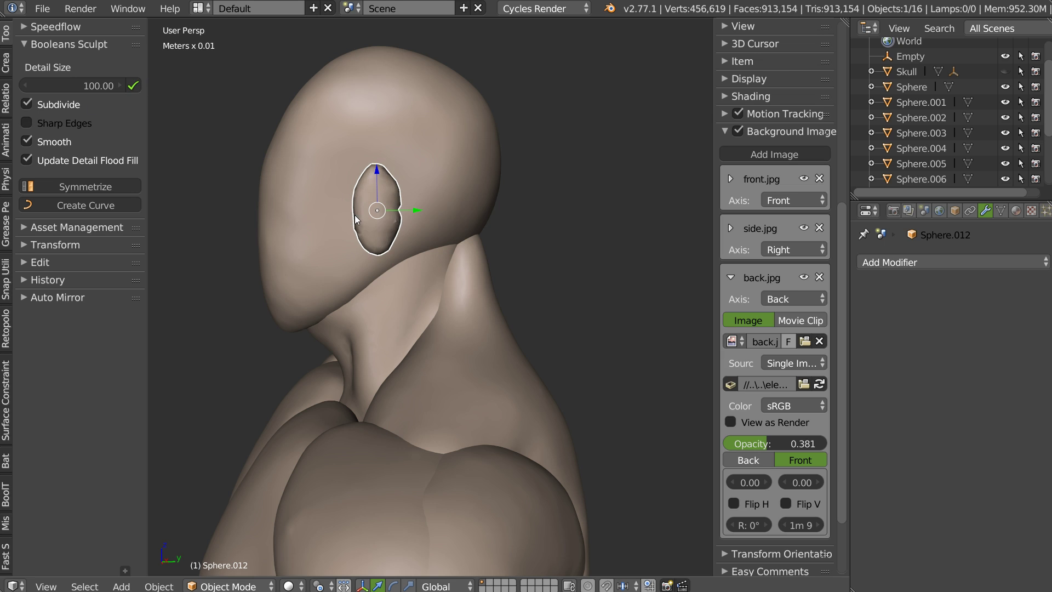
pyautogui.hotkey('ctrl', 'z')
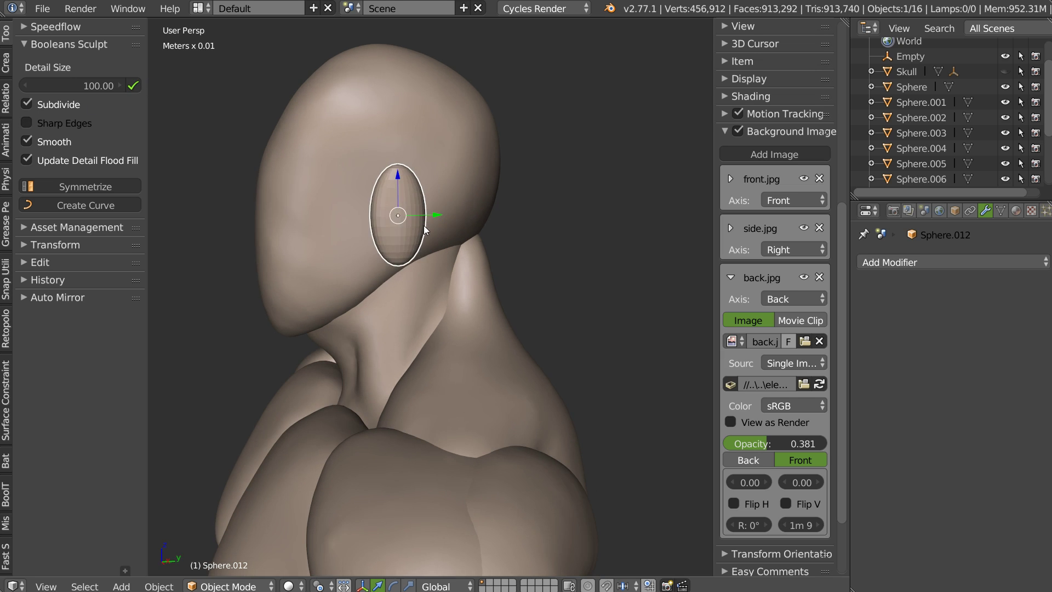
pyautogui.press('s')
pyautogui.click(437, 224)
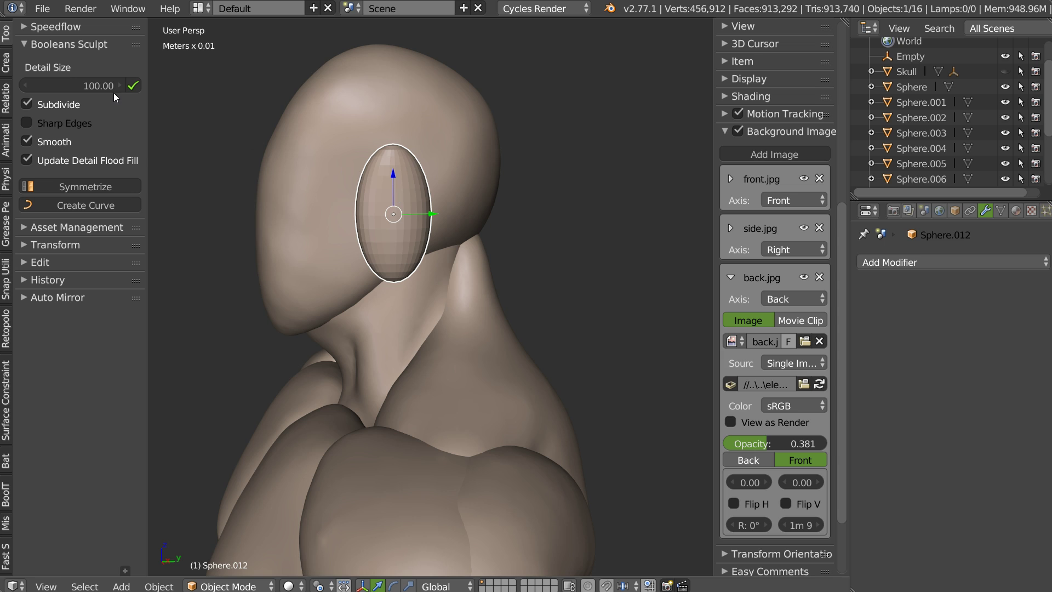
pyautogui.moveTo(412, 199)
pyautogui.mouseDown(button='middle')
pyautogui.moveTo(448, 205)
pyautogui.moveTo(413, 194)
pyautogui.mouseUp(button='middle')
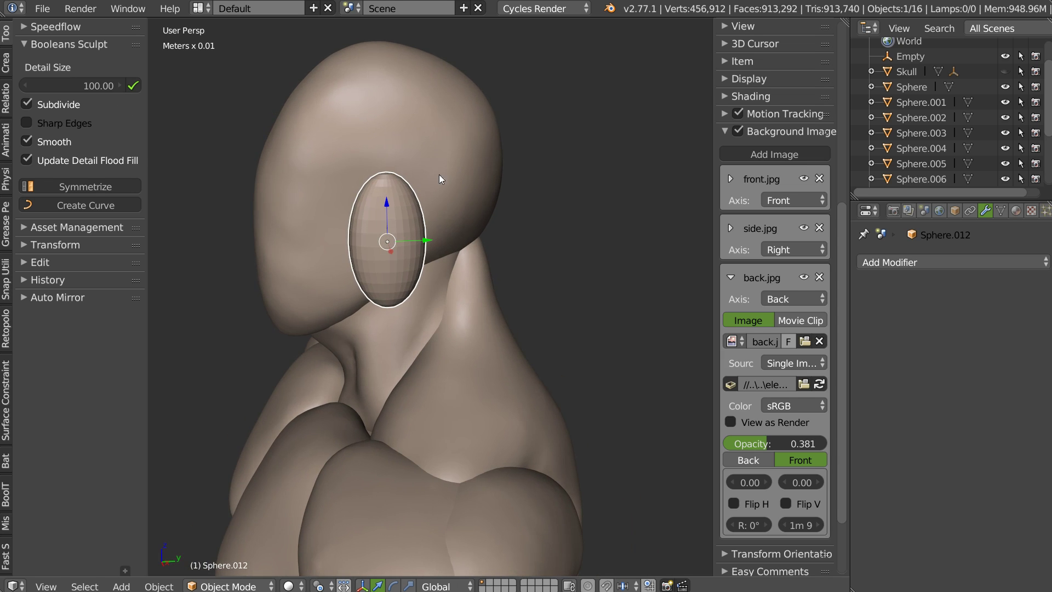
pyautogui.moveTo(407, 261); pyautogui.dragTo(433, 250, button='middle')
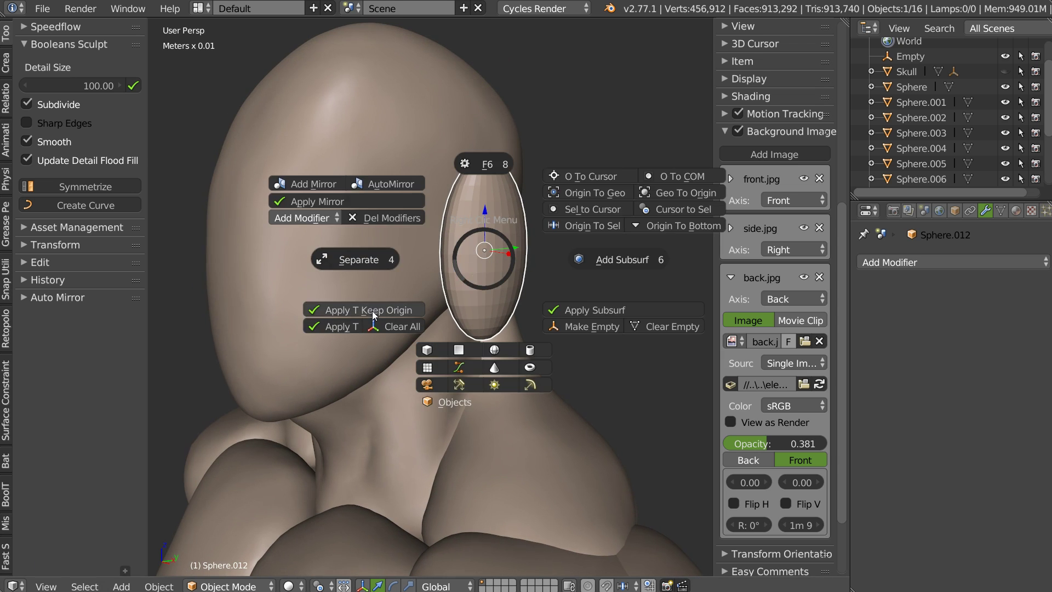
pyautogui.click(133, 87)
pyautogui.moveTo(349, 198)
pyautogui.mouseDown(button='middle')
pyautogui.moveTo(425, 239)
pyautogui.moveTo(381, 254)
pyautogui.mouseUp(button='middle')
pyautogui.rightClick(326, 270)
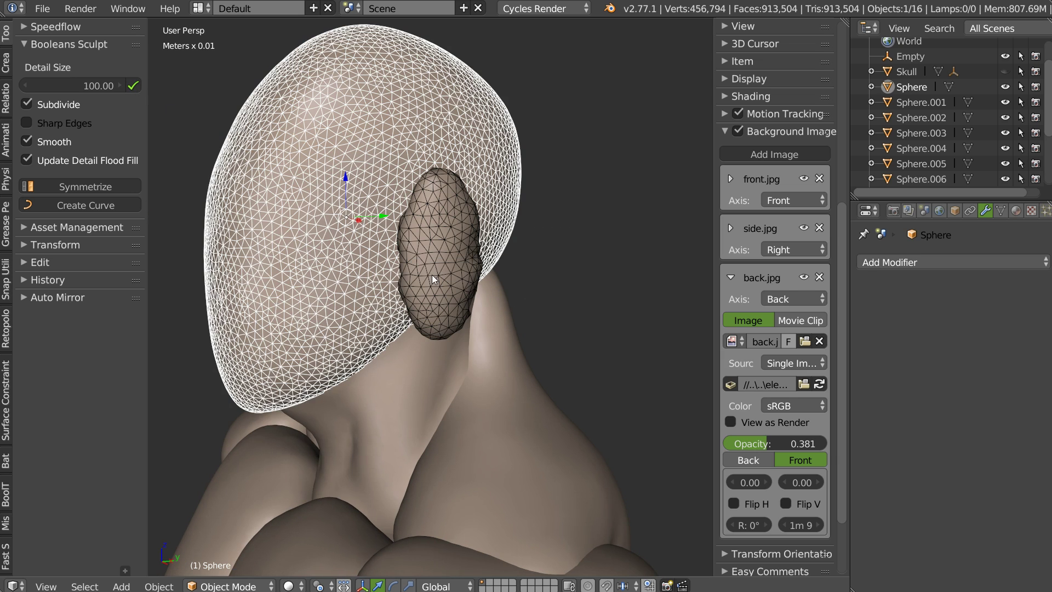
# - Select the oval ear piece and rotate it to an ear-like angle
pyautogui.rightClick(435, 262)
pyautogui.moveTo(435, 263); pyautogui.dragTo(464, 177, button='middle')
pyautogui.press('r')
pyautogui.click(505, 220)
# - Sculpt the oval into a pointed ear, pulling the tip up and slimming the lower part
pyautogui.hotkey('ctrl', 'Tab')
pyautogui.moveTo(492, 225); pyautogui.dragTo(494, 192)
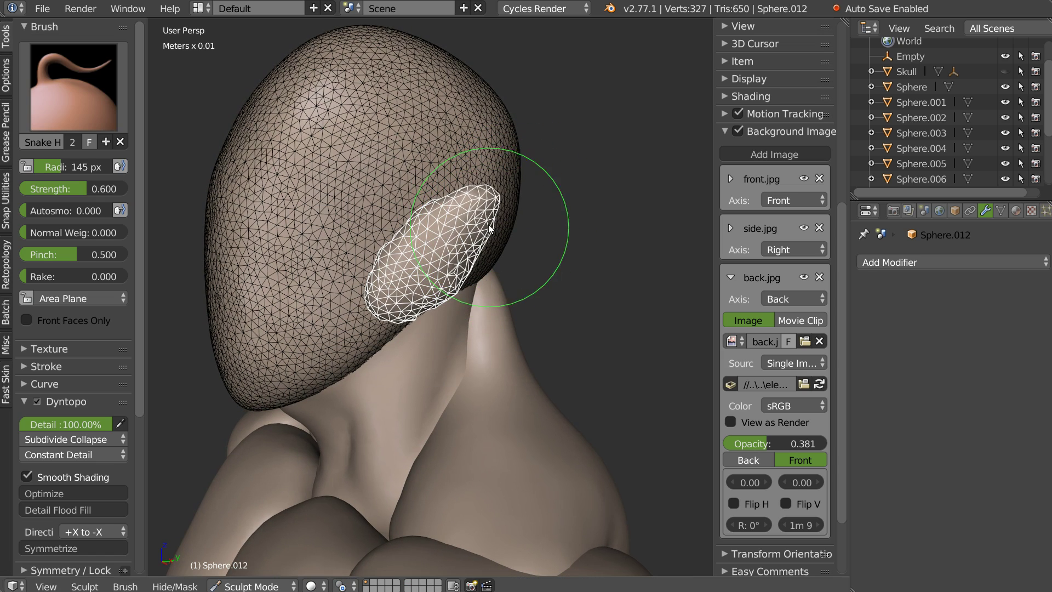
pyautogui.moveTo(494, 192)
pyautogui.mouseDown(button='middle')
pyautogui.moveTo(470, 241)
pyautogui.moveTo(482, 223)
pyautogui.mouseUp(button='middle')
pyautogui.moveTo(509, 253)
pyautogui.mouseDown()
pyautogui.moveTo(485, 280)
pyautogui.moveTo(486, 228)
pyautogui.mouseUp()
pyautogui.moveTo(531, 200); pyautogui.dragTo(503, 232)
pyautogui.moveTo(503, 233)
pyautogui.mouseDown(button='middle')
pyautogui.moveTo(482, 212)
pyautogui.moveTo(388, 223)
pyautogui.moveTo(404, 144)
pyautogui.moveTo(379, 82)
pyautogui.mouseUp(button='middle')
pyautogui.moveTo(378, 81); pyautogui.dragTo(419, 52)
pyautogui.moveTo(355, 146); pyautogui.dragTo(457, 120, button='middle')
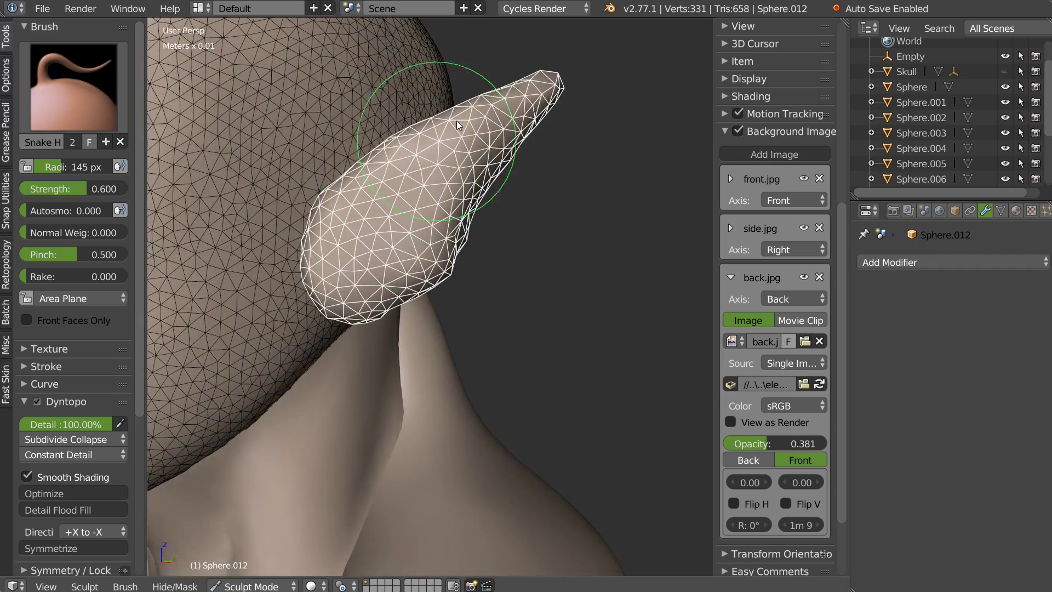
pyautogui.scroll(-3, 438, 193)
pyautogui.moveTo(439, 193)
pyautogui.mouseDown(button='middle')
pyautogui.moveTo(454, 258)
pyautogui.moveTo(500, 285)
pyautogui.mouseUp(button='middle')
pyautogui.moveTo(500, 288); pyautogui.dragTo(485, 304)
# - Return to Object Mode and view the head in Right Ortho
pyautogui.press('w')
pyautogui.click(326, 371)
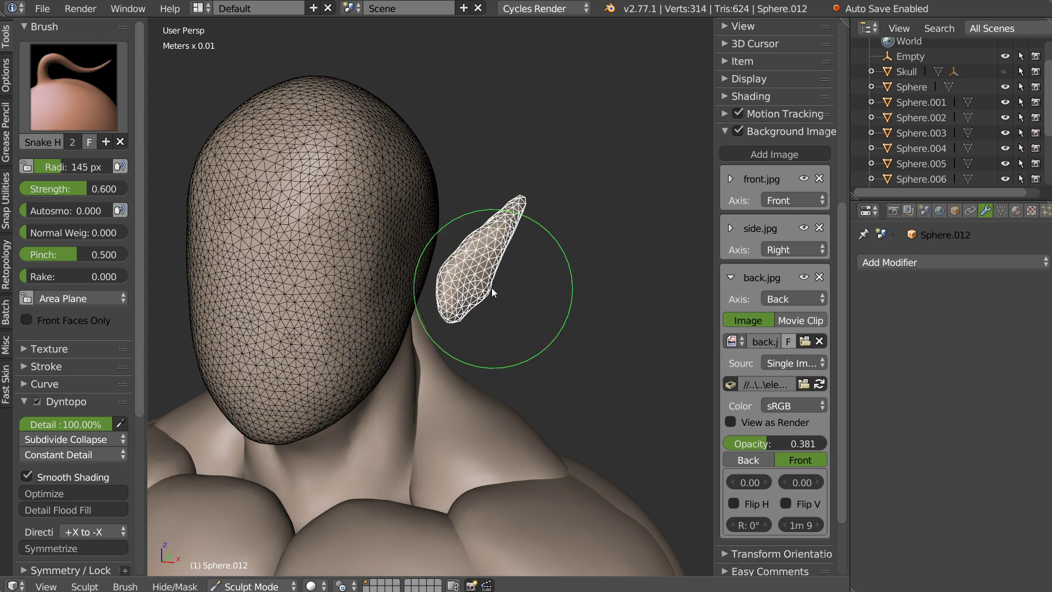
pyautogui.press('Tab')
pyautogui.click(492, 217)
pyautogui.click(481, 277)
pyautogui.press('KP_3')
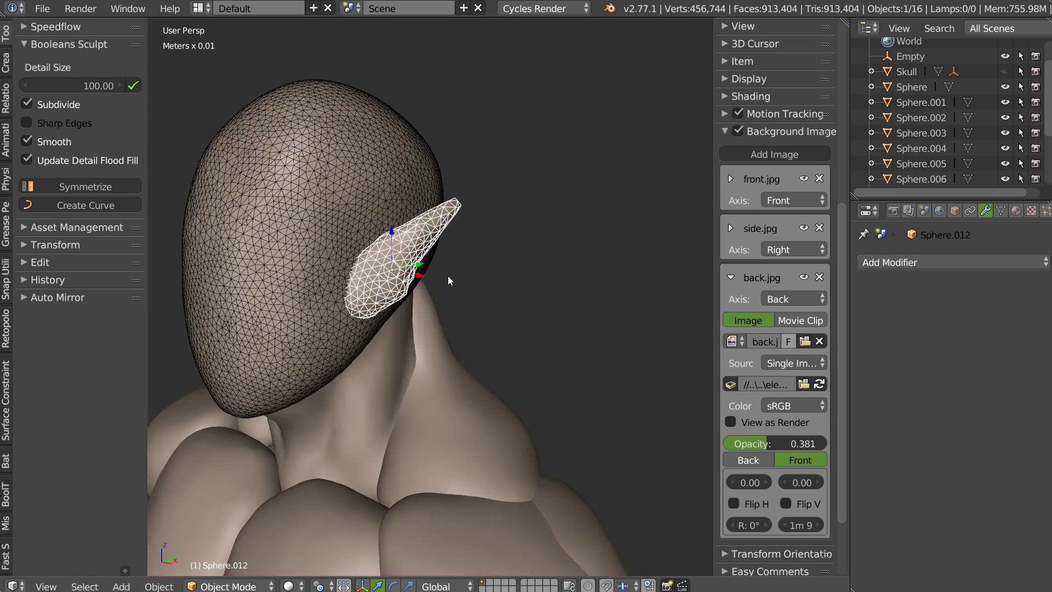
# - Grab the ear and place it against the side of the head
pyautogui.rightClick(366, 254)
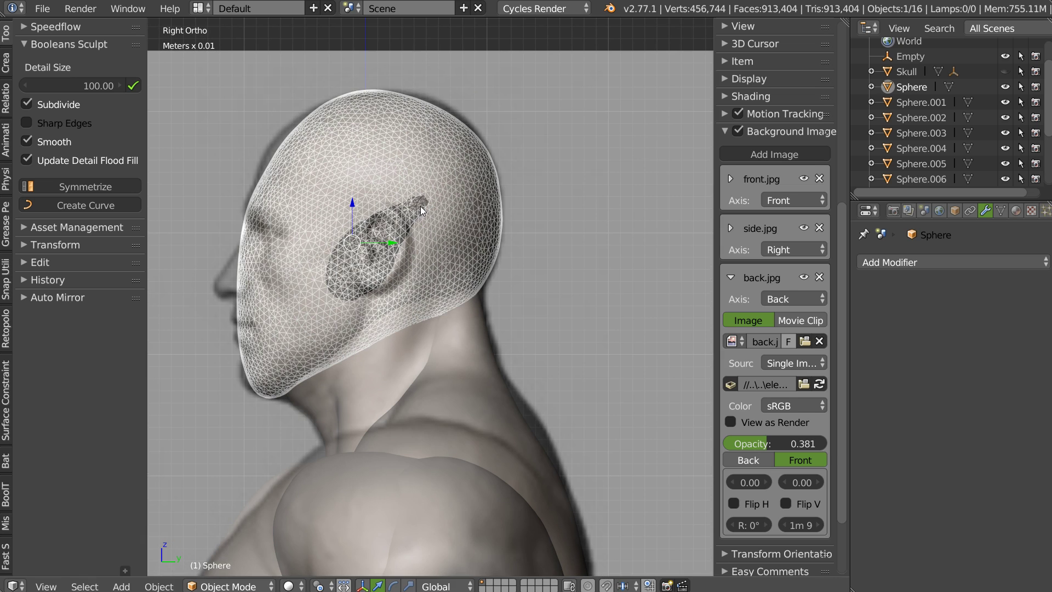
pyautogui.rightClick(415, 212)
pyautogui.press('g')
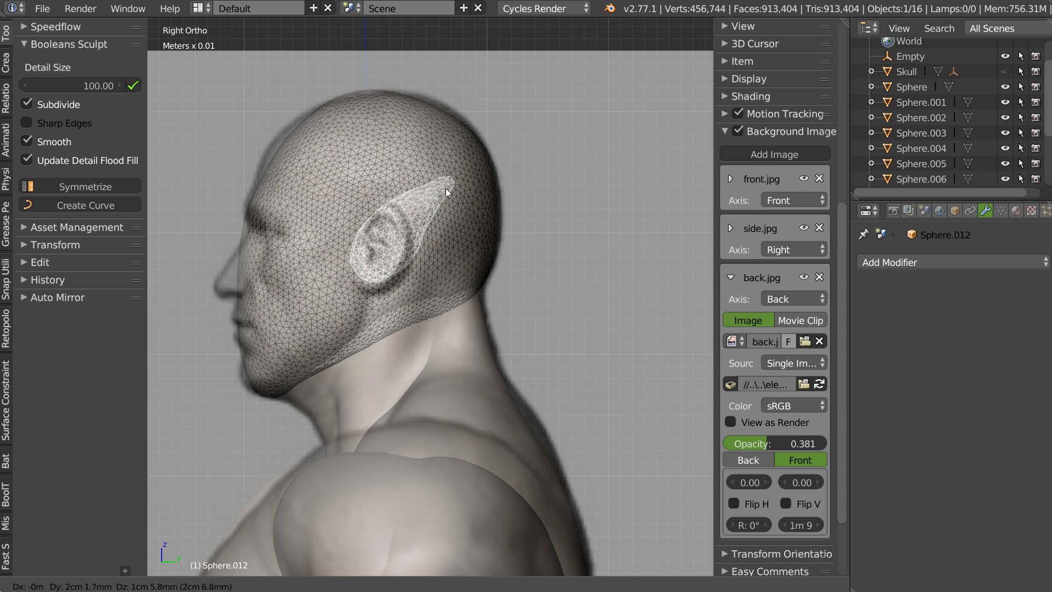
pyautogui.click(446, 188)
pyautogui.scroll(1, 461, 203)
# - Re-sculpt the ear tip into a point with Snake Hook and Smooth, then return to Object Mode
pyautogui.hotkey('ctrl', 'Tab')
pyautogui.moveTo(376, 288)
pyautogui.mouseDown()
pyautogui.moveTo(419, 250)
pyautogui.moveTo(465, 168)
pyautogui.moveTo(450, 179)
pyautogui.mouseUp()
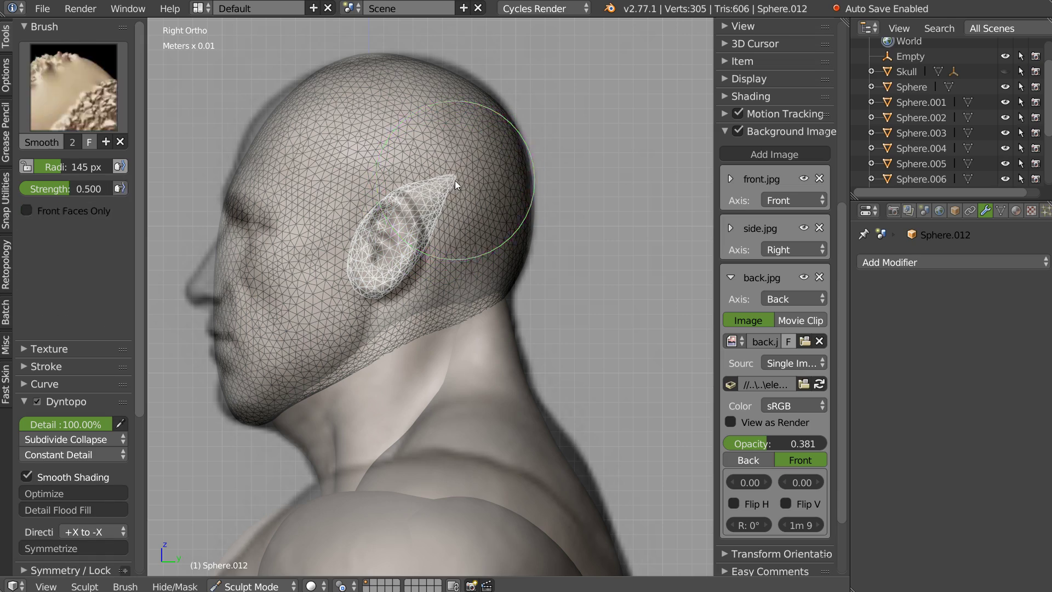
pyautogui.moveTo(364, 211)
pyautogui.mouseDown(button='middle')
pyautogui.moveTo(479, 218)
pyautogui.moveTo(471, 208)
pyautogui.mouseUp(button='middle')
pyautogui.moveTo(470, 207)
pyautogui.mouseDown()
pyautogui.moveTo(446, 183)
pyautogui.moveTo(404, 259)
pyautogui.moveTo(456, 262)
pyautogui.mouseUp()
pyautogui.moveTo(457, 262)
pyautogui.mouseDown(button='middle')
pyautogui.moveTo(459, 234)
pyautogui.moveTo(313, 235)
pyautogui.moveTo(387, 234)
pyautogui.moveTo(333, 220)
pyautogui.moveTo(520, 180)
pyautogui.mouseUp(button='middle')
pyautogui.scroll(3, 365, 184)
pyautogui.scroll(-3, 364, 184)
pyautogui.scroll(-4, 519, 176)
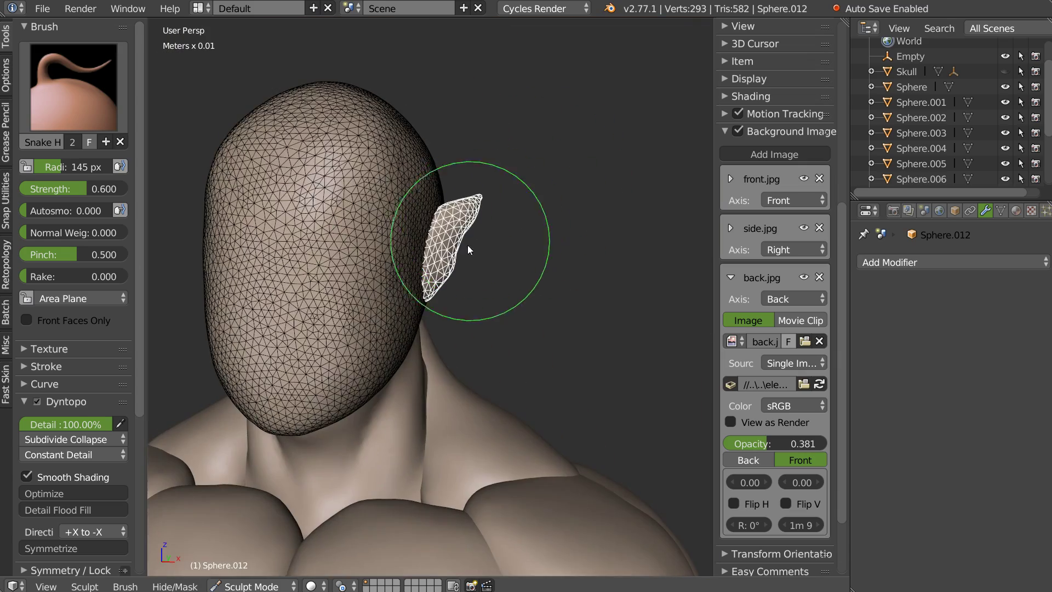
pyautogui.hotkey('ctrl', 'Tab')
pyautogui.scroll(-3, 423, 102)
# - Mirror the ear across the Empty using the Speedflow pie menu
pyautogui.rightClick(406, 527)
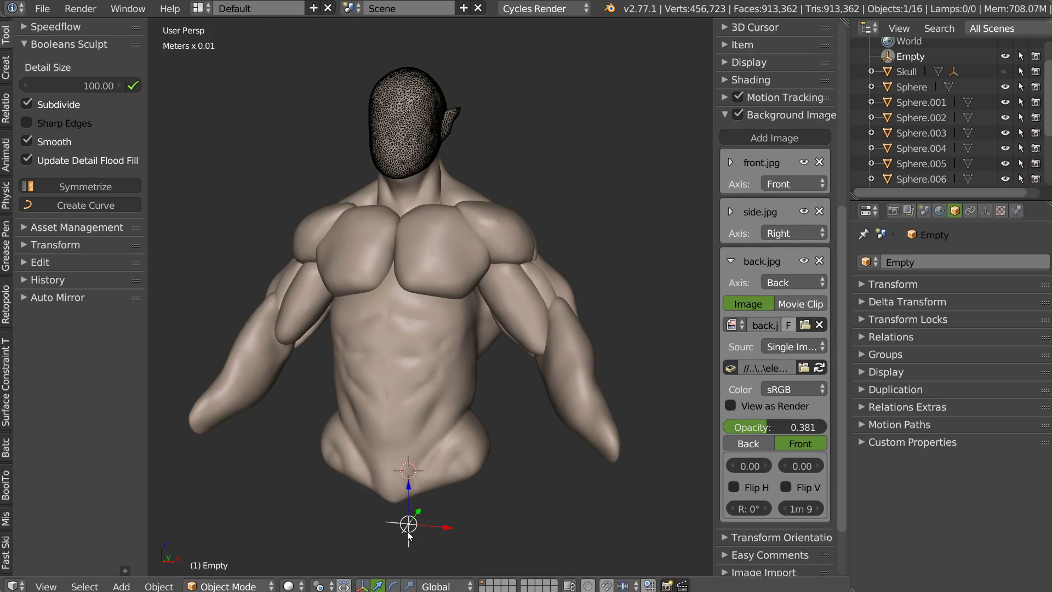
pyautogui.keyDown('shift'); pyautogui.rightClick(461, 113); pyautogui.keyUp('shift')
pyautogui.press('space')
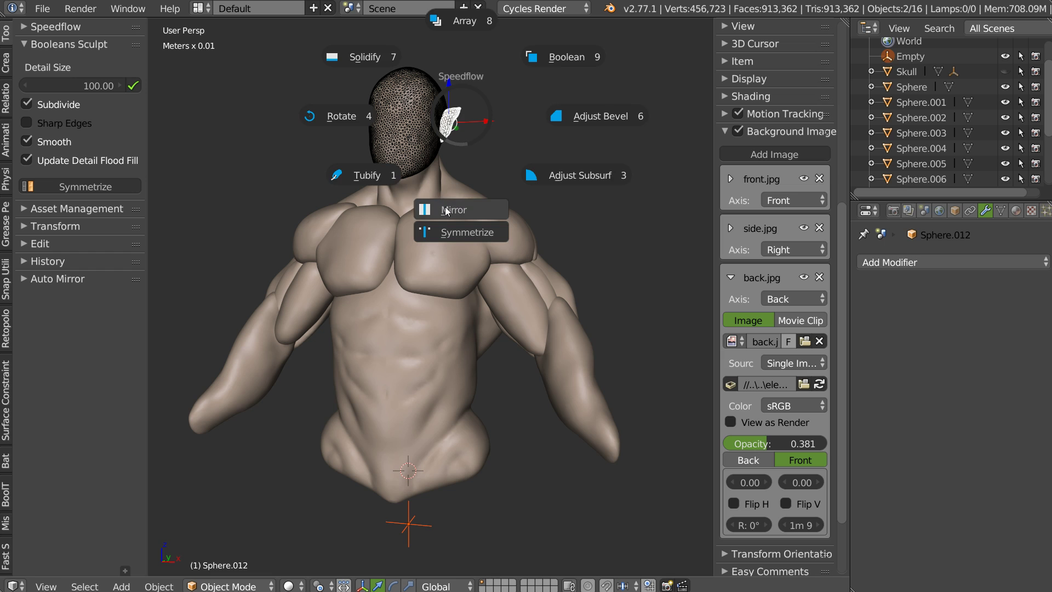
pyautogui.click(446, 211)
pyautogui.press('Escape')
# - Apply the ear's Mirror modifier, then apply Ctrl+A options to the parts with the Empty active
pyautogui.rightClick(441, 177)
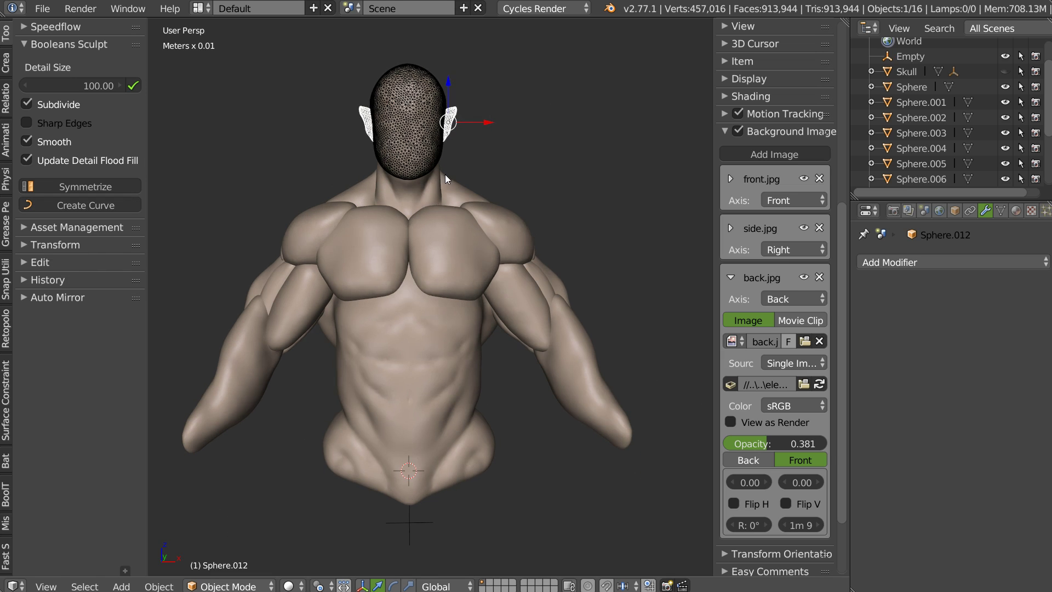
pyautogui.click(314, 227)
pyautogui.scroll(-4, 340, 209)
pyautogui.keyDown('ctrl'); pyautogui.moveTo(319, 493); pyautogui.dragTo(410, 306); pyautogui.keyUp('ctrl')
pyautogui.scroll(4, 424, 226)
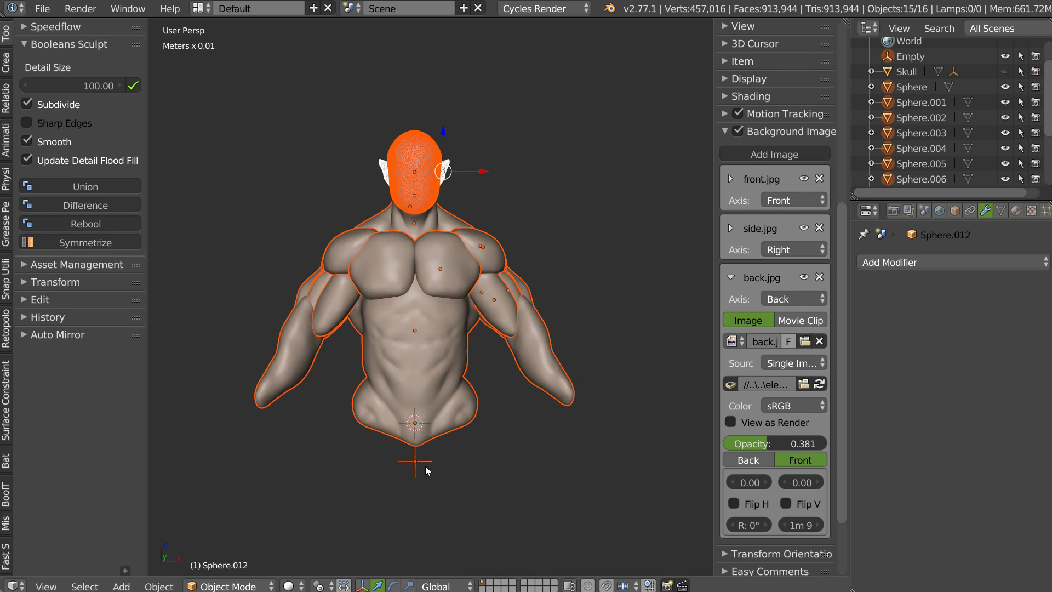
pyautogui.keyDown('shift'); pyautogui.click(415, 461); pyautogui.keyUp('shift')
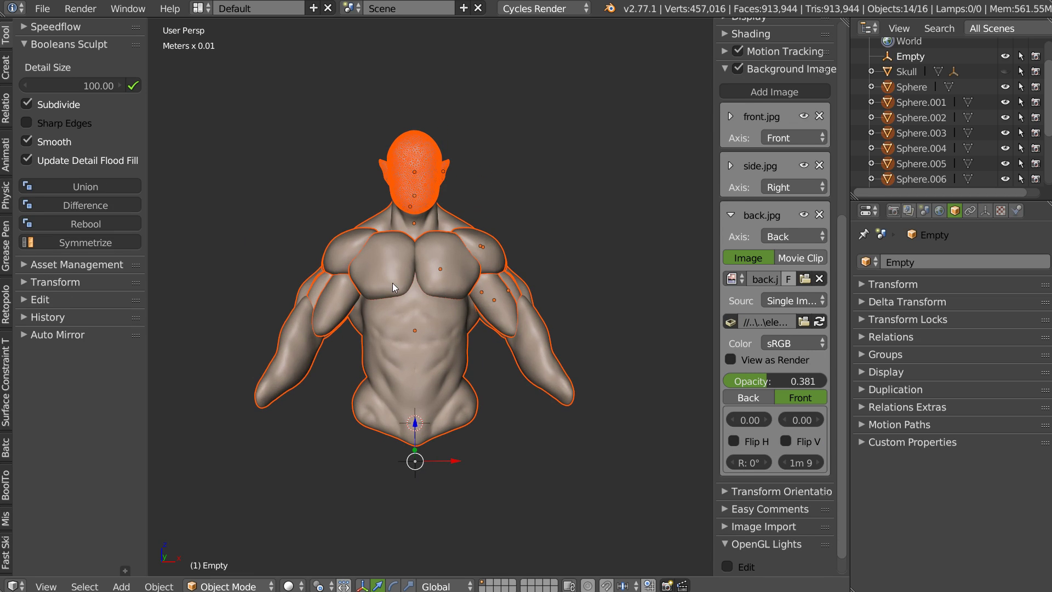
pyautogui.hotkey('ctrl', 'a')
pyautogui.click(254, 352)
# - Deselect everything and select only the head and the ear
pyautogui.moveTo(296, 318)
pyautogui.mouseDown(button='middle')
pyautogui.moveTo(378, 274)
pyautogui.moveTo(565, 265)
pyautogui.moveTo(556, 262)
pyautogui.moveTo(582, 236)
pyautogui.moveTo(589, 293)
pyautogui.moveTo(460, 324)
pyautogui.mouseUp(button='middle')
pyautogui.press('a')
pyautogui.scroll(3, 435, 252)
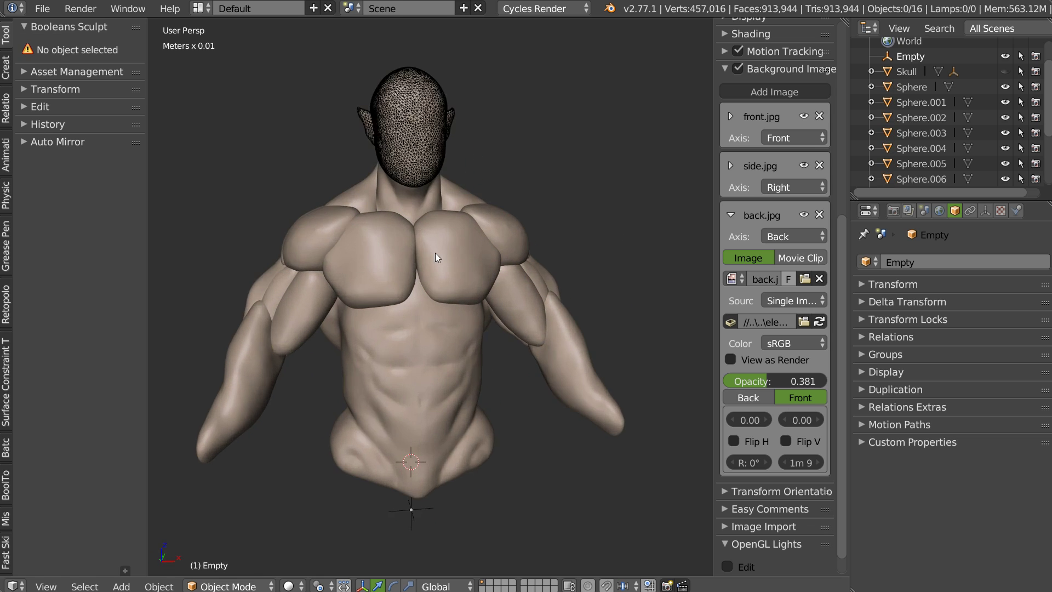
pyautogui.click(406, 137)
pyautogui.click(455, 122)
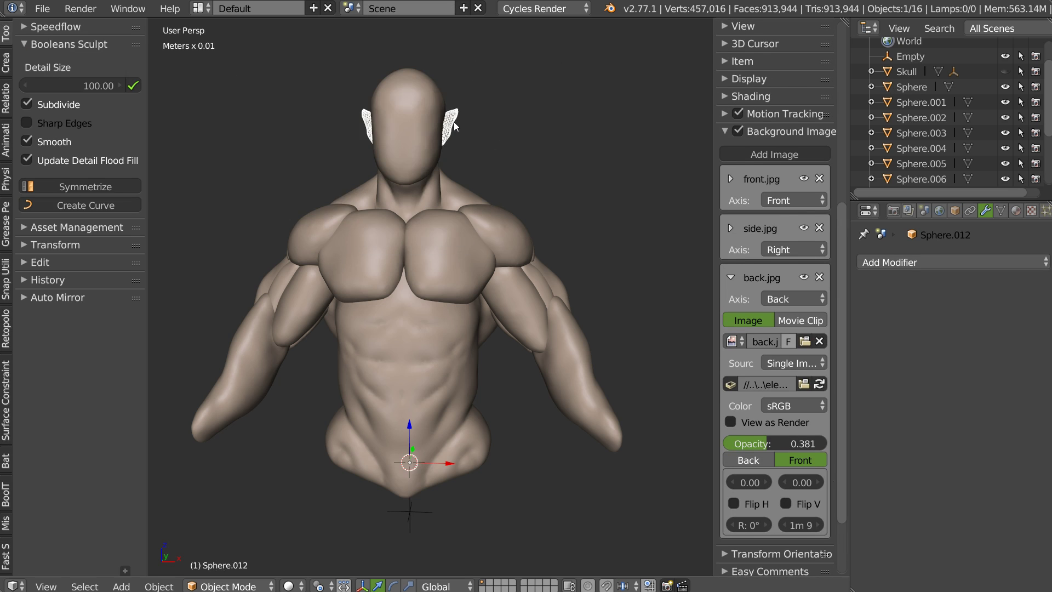
# - Inspect both ears and the torso from several angles, then save over blenderorc_002.blend
pyautogui.moveTo(460, 171)
pyautogui.mouseDown(button='middle')
pyautogui.moveTo(497, 172)
pyautogui.moveTo(454, 176)
pyautogui.moveTo(459, 215)
pyautogui.moveTo(213, 217)
pyautogui.moveTo(215, 204)
pyautogui.moveTo(255, 198)
pyautogui.moveTo(510, 233)
pyautogui.moveTo(431, 219)
pyautogui.moveTo(374, 235)
pyautogui.moveTo(305, 184)
pyautogui.moveTo(302, 219)
pyautogui.moveTo(383, 281)
pyautogui.moveTo(295, 249)
pyautogui.mouseUp(button='middle')
pyautogui.moveTo(465, 258)
pyautogui.mouseDown(button='middle')
pyautogui.moveTo(241, 257)
pyautogui.moveTo(335, 258)
pyautogui.moveTo(333, 217)
pyautogui.mouseUp(button='middle')
pyautogui.moveTo(439, 317)
pyautogui.mouseDown(button='middle')
pyautogui.moveTo(421, 276)
pyautogui.moveTo(454, 184)
pyautogui.moveTo(541, 193)
pyautogui.moveTo(571, 263)
pyautogui.moveTo(453, 247)
pyautogui.mouseUp(button='middle')
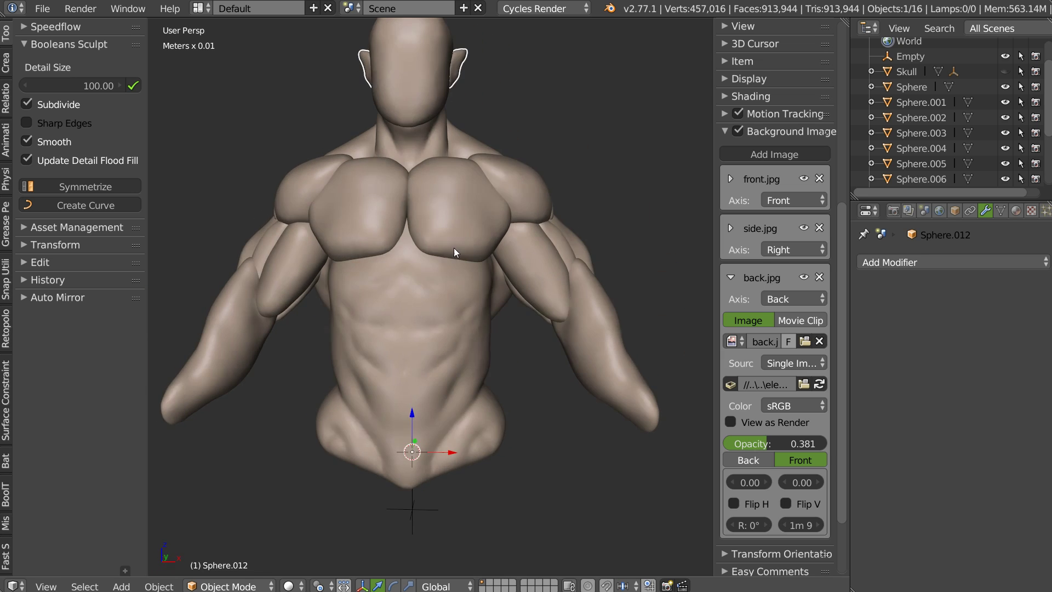
pyautogui.scroll(2, 424, 212)
pyautogui.moveTo(527, 201); pyautogui.dragTo(471, 186, button='middle')
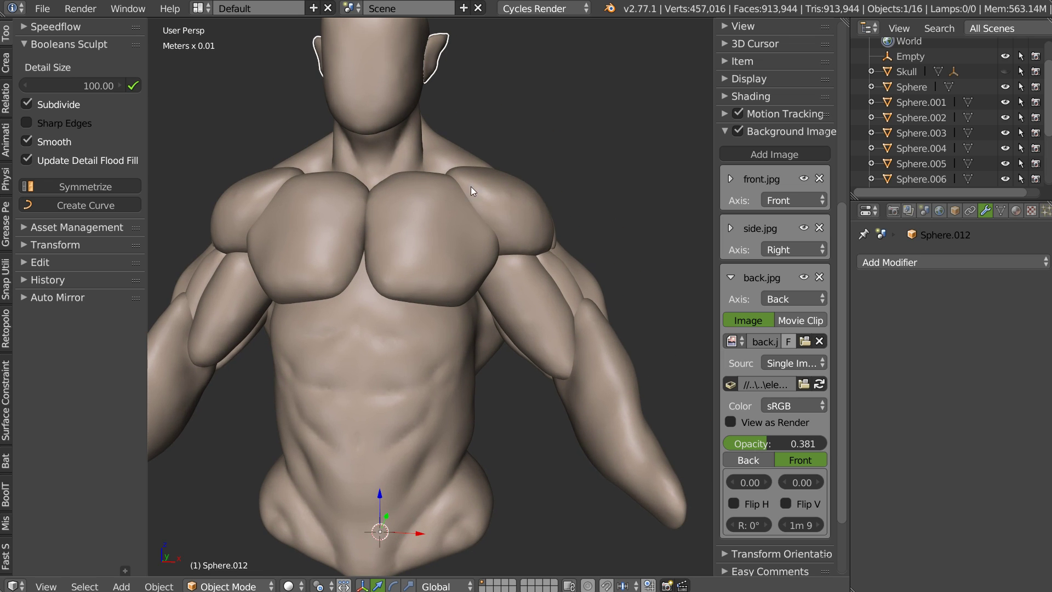
pyautogui.scroll(-2, 473, 185)
pyautogui.scroll(-2, 410, 221)
pyautogui.moveTo(410, 221)
pyautogui.mouseDown(button='middle')
pyautogui.moveTo(275, 216)
pyautogui.moveTo(381, 228)
pyautogui.moveTo(420, 183)
pyautogui.mouseUp(button='middle')
pyautogui.scroll(1, 411, 214)
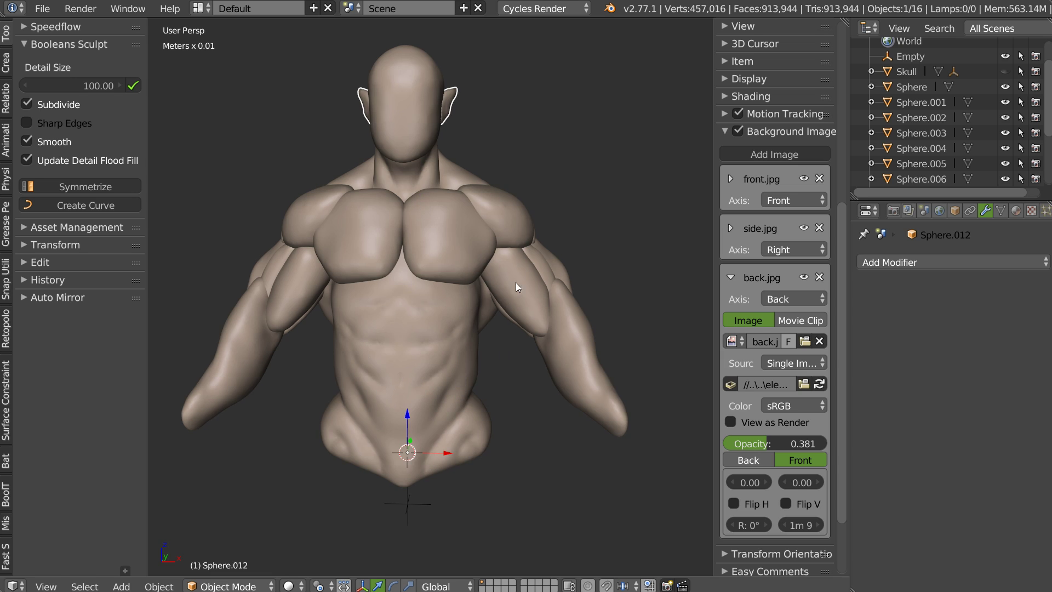
pyautogui.moveTo(554, 313); pyautogui.dragTo(579, 403, button='middle')
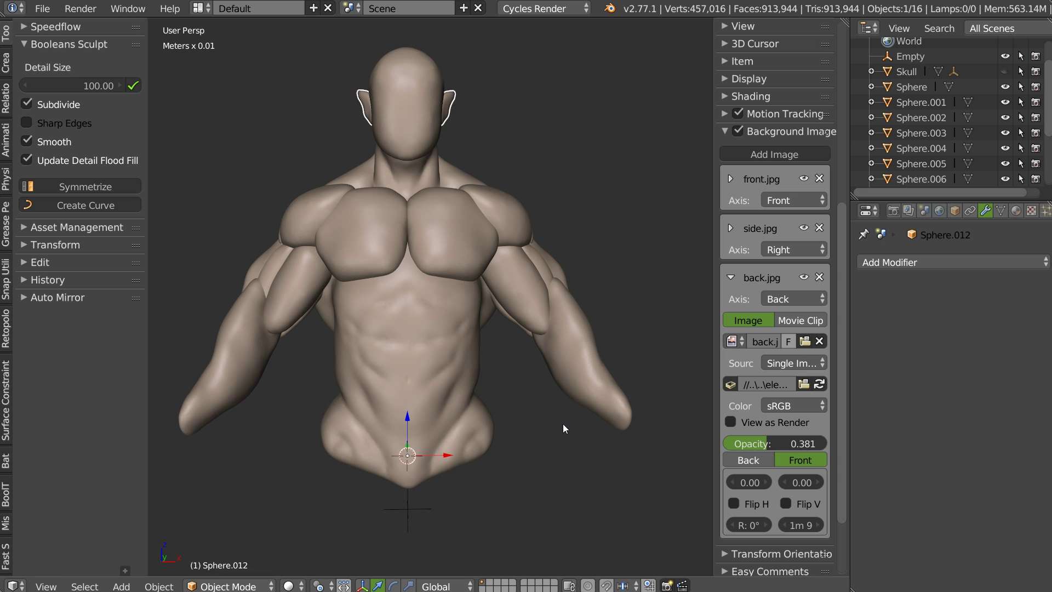
pyautogui.moveTo(443, 337); pyautogui.dragTo(547, 215, button='middle')
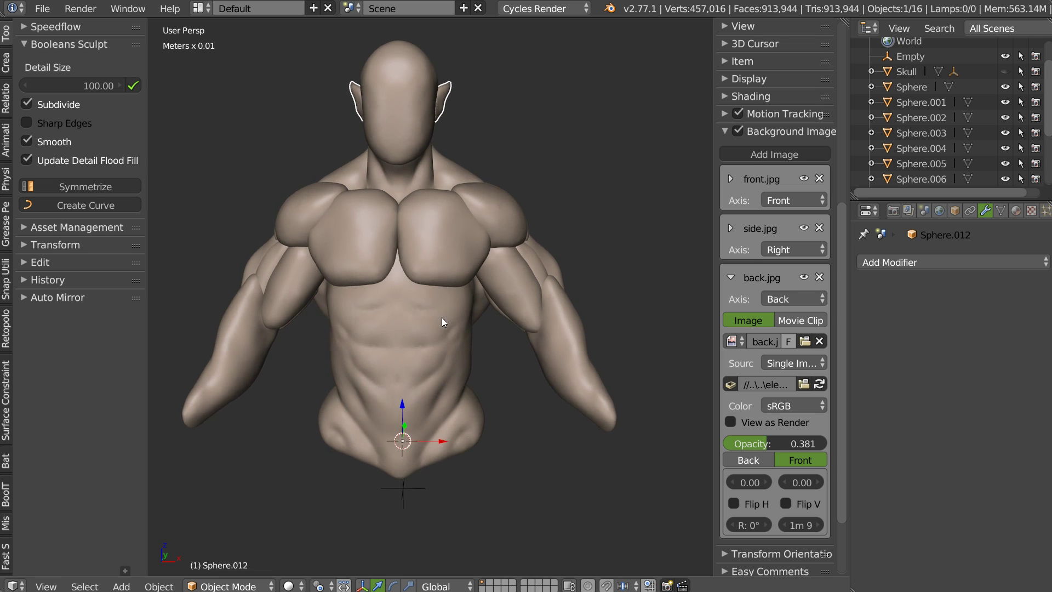
pyautogui.moveTo(431, 305)
pyautogui.mouseDown(button='middle')
pyautogui.moveTo(233, 309)
pyautogui.moveTo(463, 315)
pyautogui.mouseUp(button='middle')
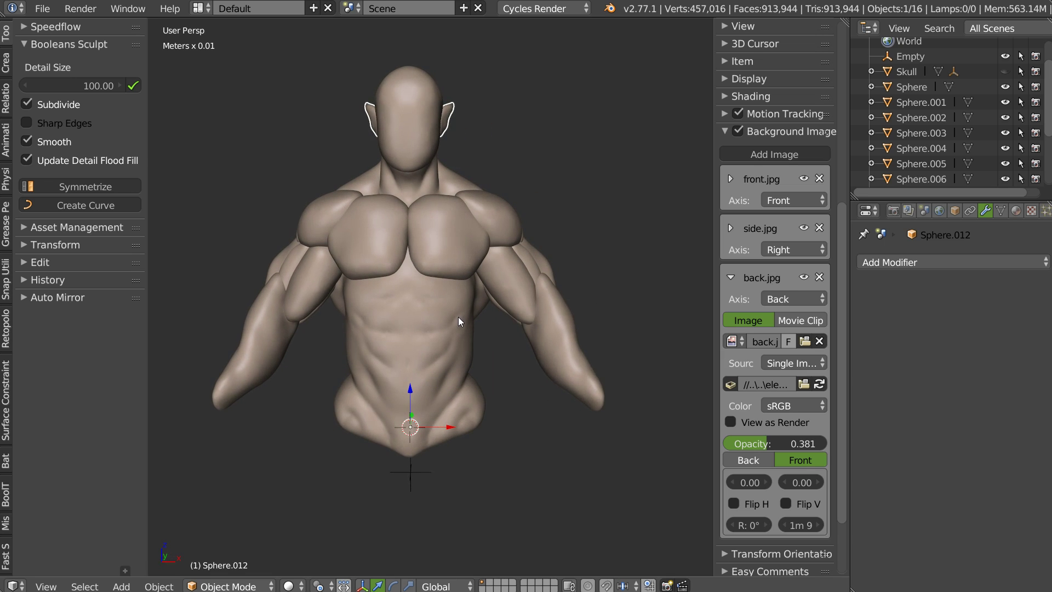
pyautogui.hotkey('ctrl', 's')
pyautogui.click(450, 223)
# - Make hips mesh Sphere.001 active and lasso-select the arms, shoulders and head with it
pyautogui.rightClick(424, 469)
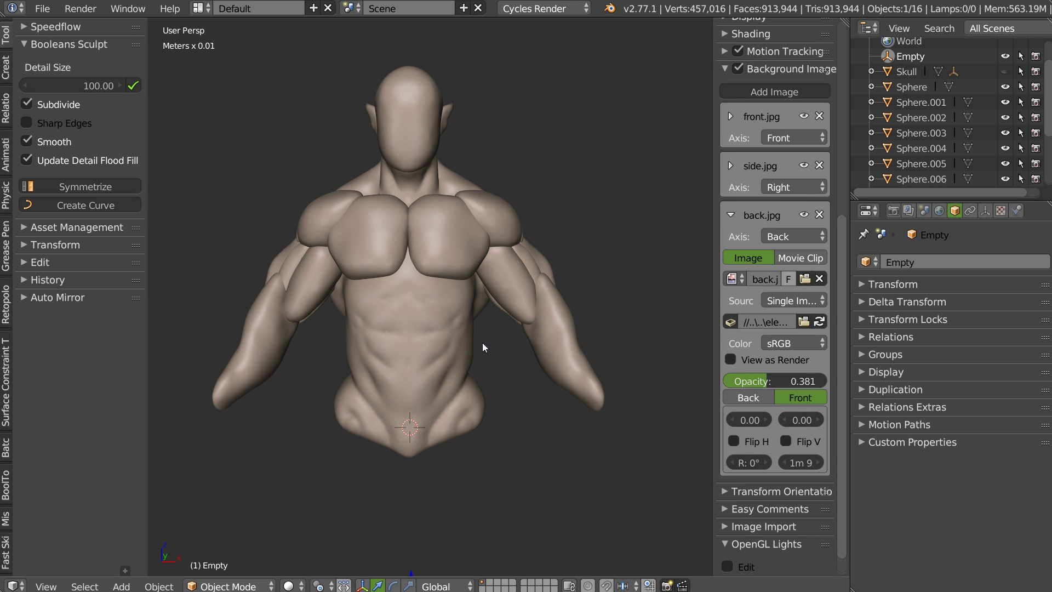
pyautogui.rightClick(460, 419)
pyautogui.keyDown('ctrl'); pyautogui.moveTo(613, 370); pyautogui.dragTo(421, 488); pyautogui.keyUp('ctrl')
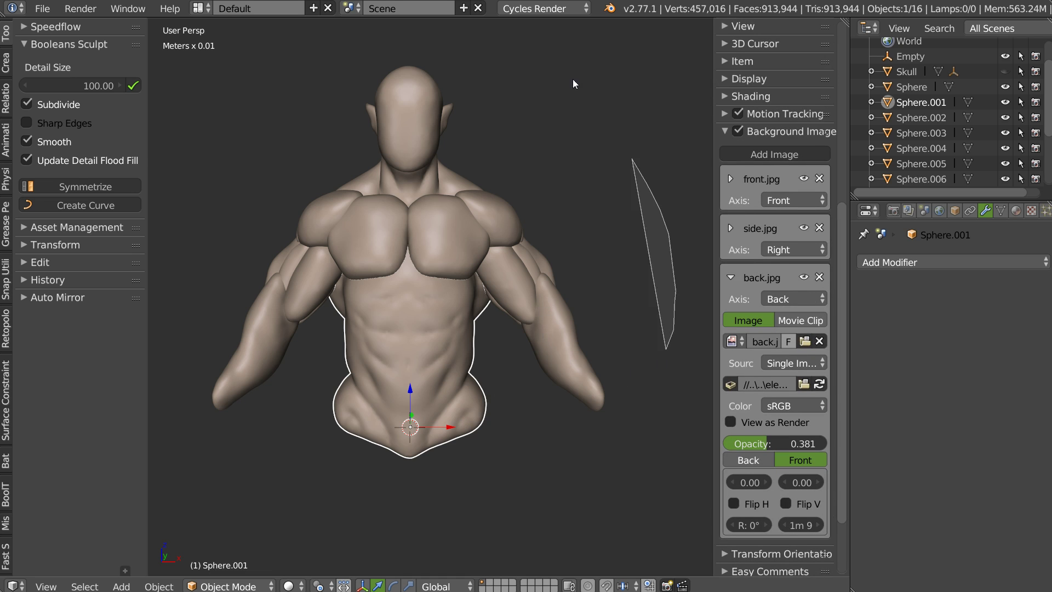
pyautogui.keyDown('shift'); pyautogui.moveTo(414, 333); pyautogui.dragTo(437, 262, button='middle'); pyautogui.keyUp('shift')
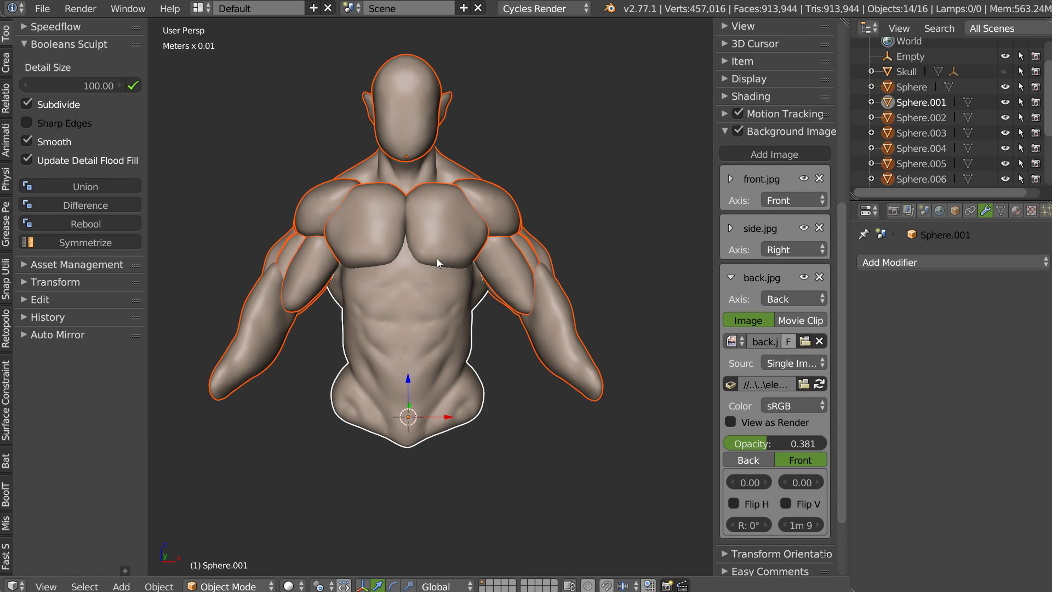
# - Turn off Subdivide and Smooth in Booleans Sculpt and run Union on the selected parts
pyautogui.click(37, 102)
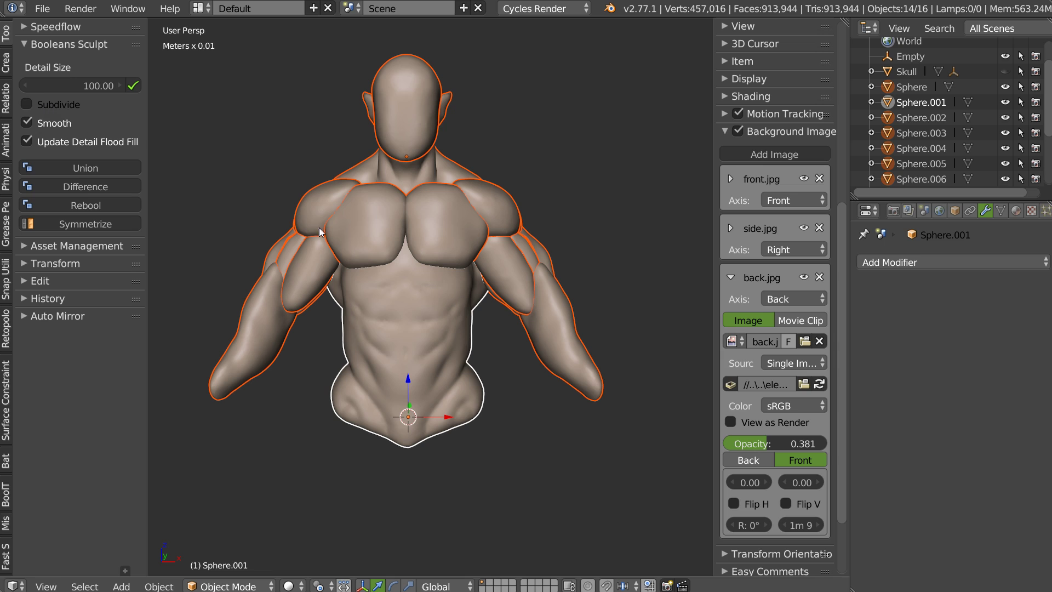
pyautogui.moveTo(221, 224)
pyautogui.mouseDown(button='middle')
pyautogui.moveTo(350, 247)
pyautogui.moveTo(388, 237)
pyautogui.mouseUp(button='middle')
pyautogui.click(27, 124)
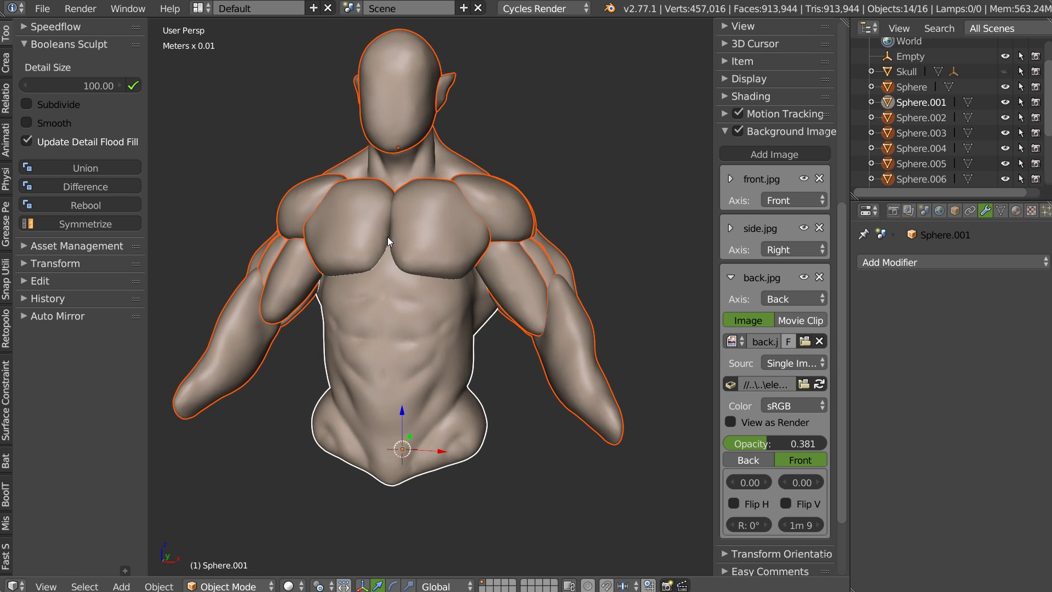
pyautogui.moveTo(434, 190)
pyautogui.mouseDown(button='middle')
pyautogui.moveTo(416, 182)
pyautogui.moveTo(430, 218)
pyautogui.mouseUp(button='middle')
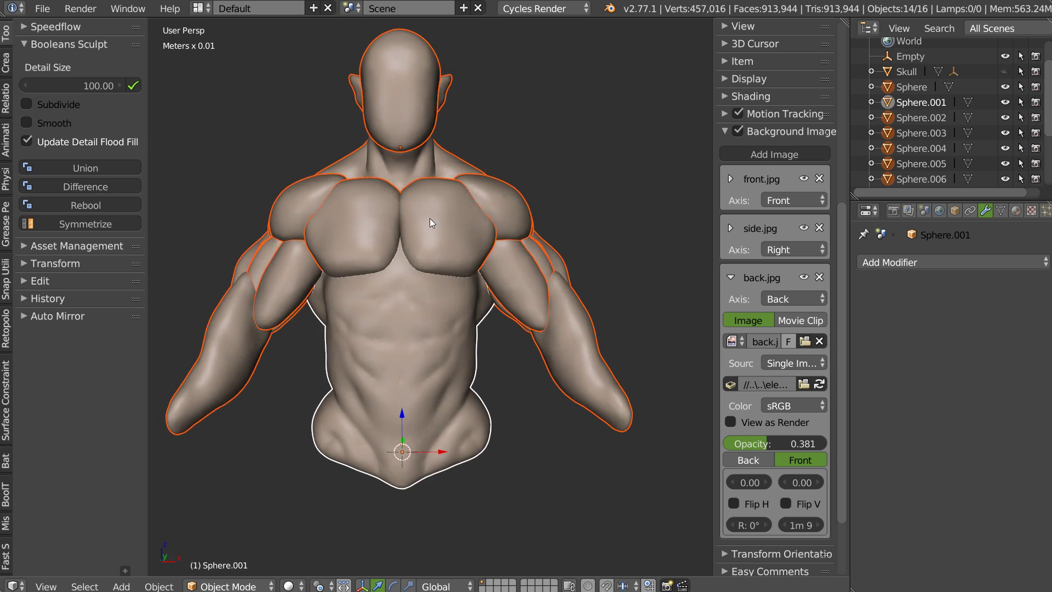
pyautogui.click(79, 168)
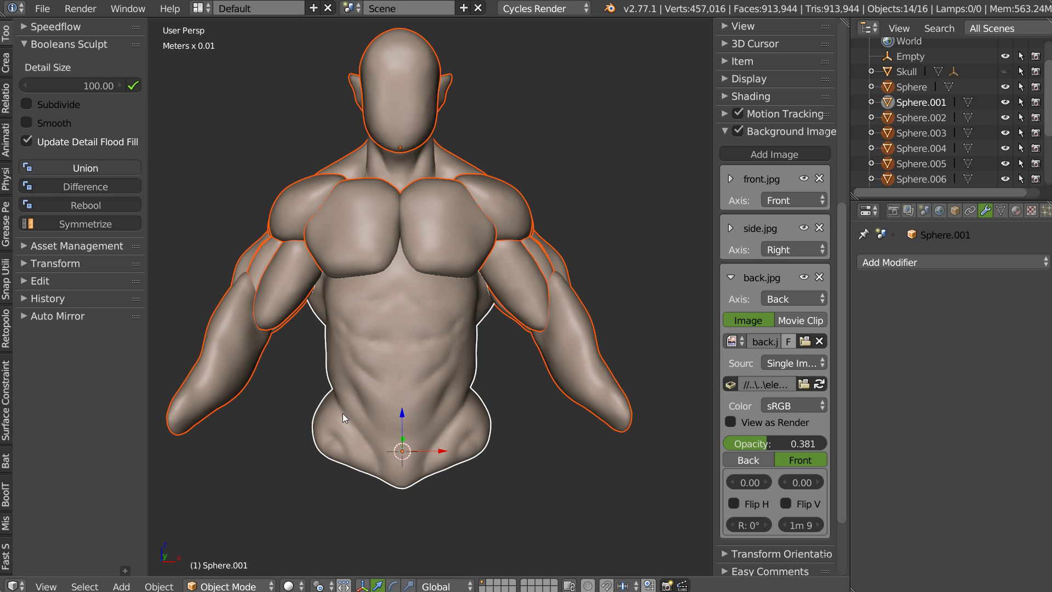
# - Enable Smooth on the Sculpt Union remesh of the merged Sphere.001 torso
pyautogui.moveTo(468, 303)
pyautogui.mouseDown(button='middle')
pyautogui.moveTo(234, 294)
pyautogui.moveTo(392, 271)
pyautogui.moveTo(465, 277)
pyautogui.moveTo(510, 295)
pyautogui.moveTo(605, 273)
pyautogui.moveTo(499, 285)
pyautogui.moveTo(368, 334)
pyautogui.mouseUp(button='middle')
pyautogui.scroll(3, 499, 285)
pyautogui.scroll(3, 437, 290)
pyautogui.moveTo(437, 293)
pyautogui.mouseDown(button='middle')
pyautogui.moveTo(403, 307)
pyautogui.moveTo(329, 274)
pyautogui.mouseUp(button='middle')
pyautogui.click(27, 124)
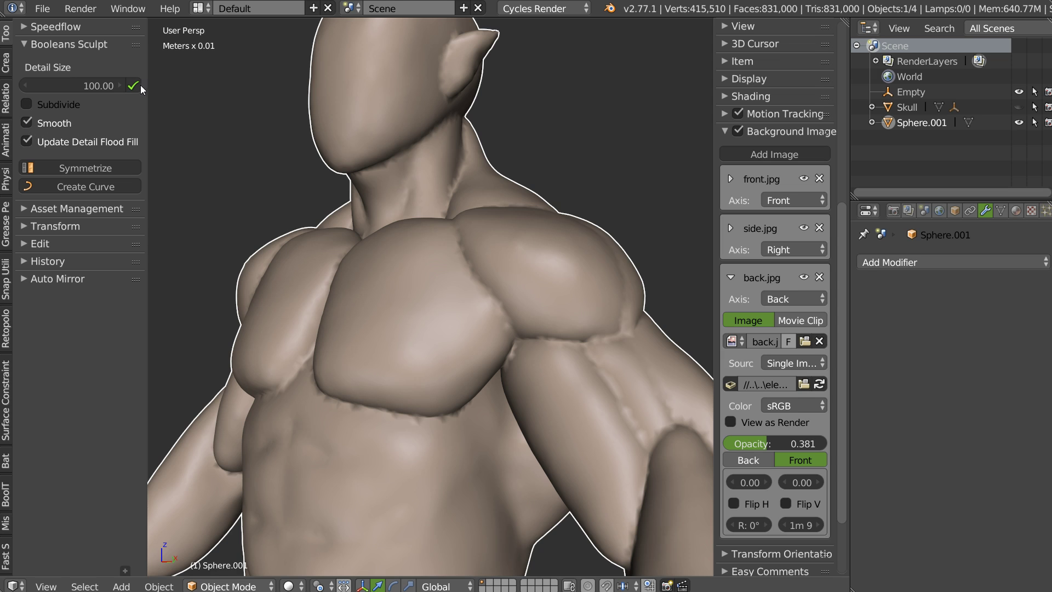
# - Orbit the smoothed torso to inspect the chest, head and pointed ear
pyautogui.moveTo(458, 241); pyautogui.dragTo(430, 269, button='middle')
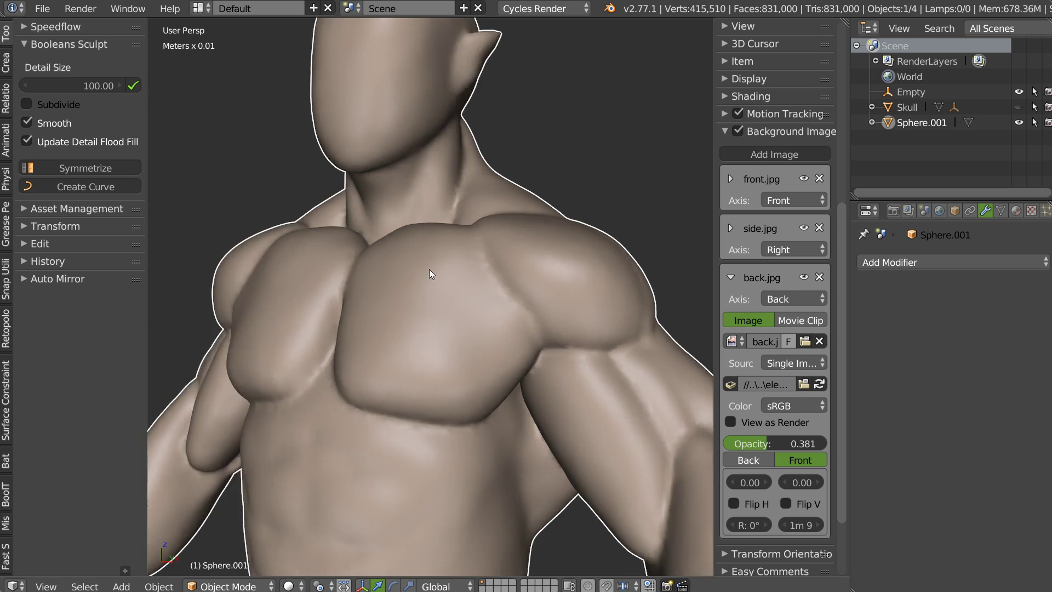
pyautogui.scroll(-5, 377, 304)
pyautogui.moveTo(377, 305)
pyautogui.mouseDown(button='middle')
pyautogui.moveTo(442, 256)
pyautogui.moveTo(292, 253)
pyautogui.moveTo(409, 256)
pyautogui.moveTo(356, 233)
pyautogui.mouseUp(button='middle')
pyautogui.moveTo(450, 99); pyautogui.dragTo(486, 118, button='middle')
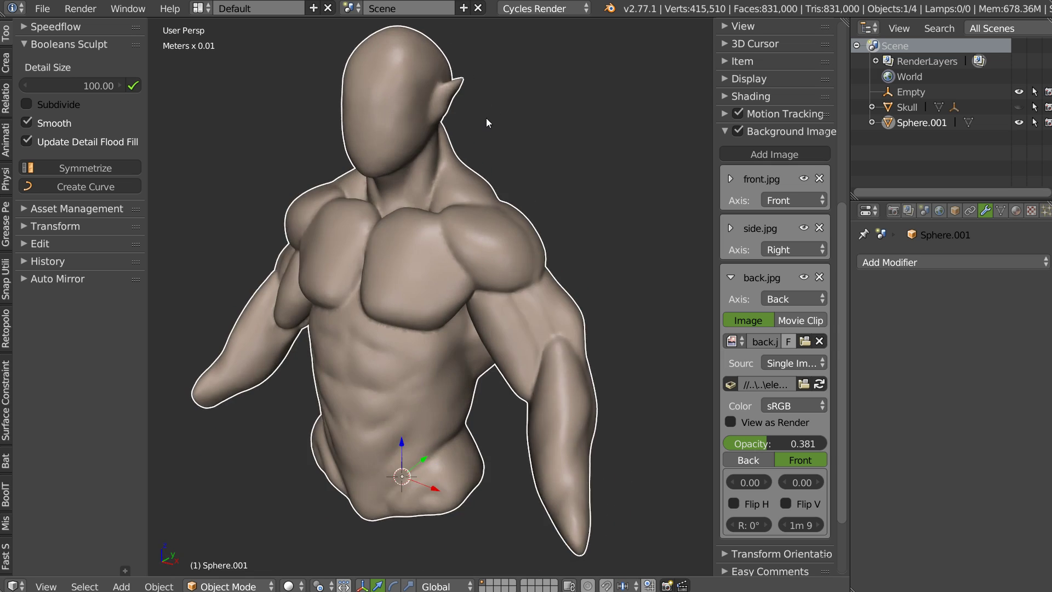
pyautogui.scroll(2, 403, 253)
pyautogui.moveTo(403, 253); pyautogui.dragTo(292, 283, button='middle')
pyautogui.scroll(5, 282, 257)
# - Orbit to check the head, shoulders and side profile of the torso
pyautogui.moveTo(250, 217)
pyautogui.mouseDown(button='middle')
pyautogui.moveTo(461, 200)
pyautogui.moveTo(443, 228)
pyautogui.mouseUp(button='middle')
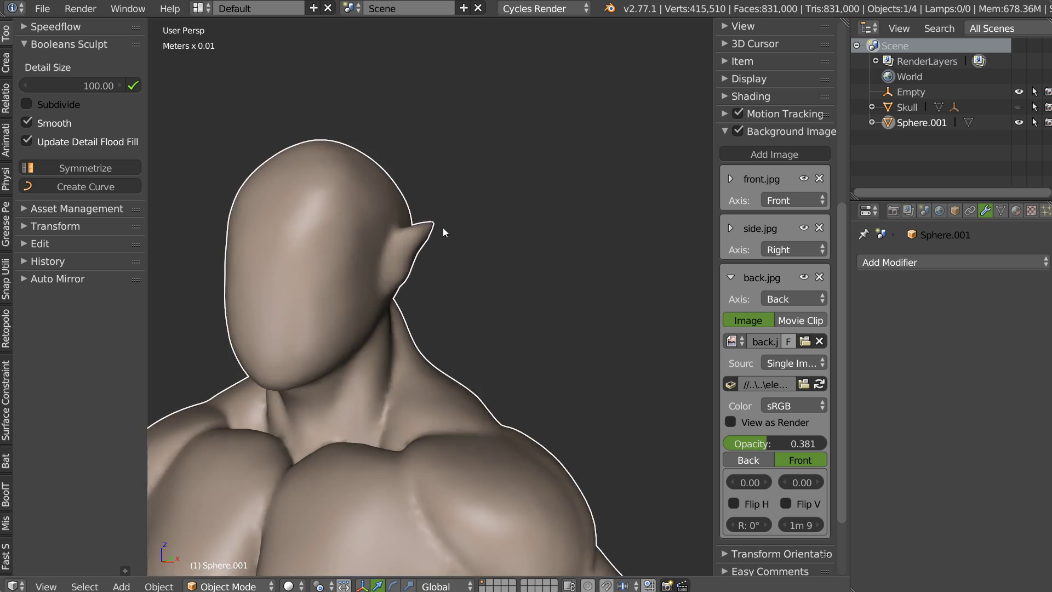
pyautogui.scroll(-3, 443, 228)
pyautogui.moveTo(370, 213); pyautogui.dragTo(486, 223, button='middle')
pyautogui.scroll(-2, 428, 194)
pyautogui.moveTo(428, 195)
pyautogui.mouseDown(button='middle')
pyautogui.moveTo(483, 242)
pyautogui.moveTo(141, 233)
pyautogui.moveTo(209, 246)
pyautogui.moveTo(536, 236)
pyautogui.moveTo(348, 266)
pyautogui.moveTo(302, 164)
pyautogui.moveTo(331, 237)
pyautogui.moveTo(566, 233)
pyautogui.moveTo(409, 254)
pyautogui.moveTo(499, 237)
pyautogui.moveTo(385, 158)
pyautogui.moveTo(340, 163)
pyautogui.moveTo(310, 215)
pyautogui.moveTo(427, 242)
pyautogui.moveTo(427, 232)
pyautogui.moveTo(459, 268)
pyautogui.moveTo(254, 250)
pyautogui.moveTo(318, 217)
pyautogui.moveTo(309, 176)
pyautogui.moveTo(453, 244)
pyautogui.moveTo(720, 258)
pyautogui.moveTo(228, 249)
pyautogui.moveTo(454, 261)
pyautogui.moveTo(453, 251)
pyautogui.moveTo(436, 264)
pyautogui.moveTo(446, 253)
pyautogui.moveTo(457, 265)
pyautogui.moveTo(396, 315)
pyautogui.mouseUp(button='middle')
pyautogui.scroll(2, 347, 267)
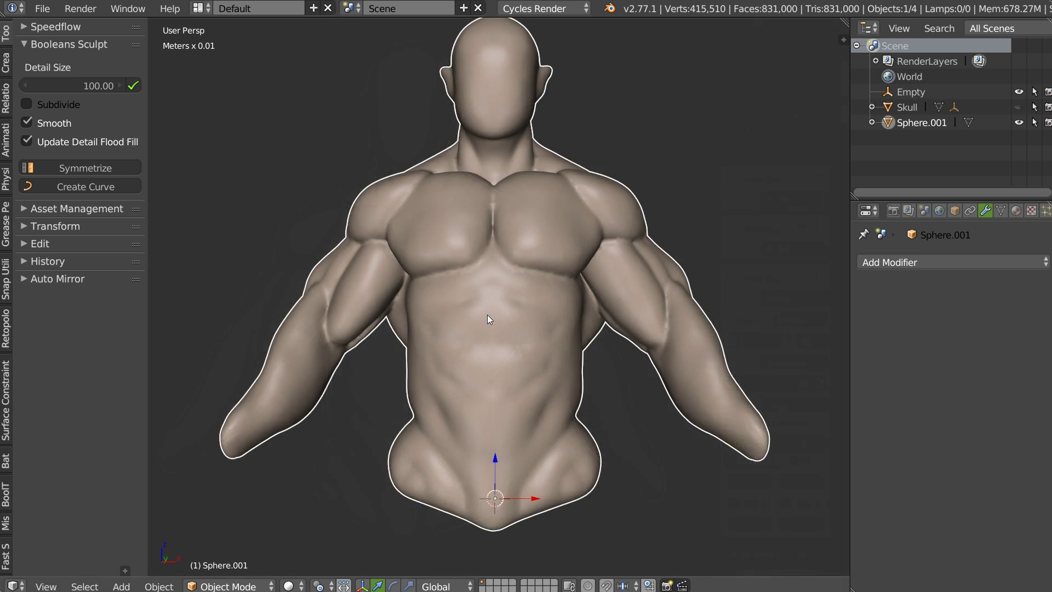
pyautogui.moveTo(488, 315)
pyautogui.mouseDown(button='middle')
pyautogui.moveTo(525, 311)
pyautogui.moveTo(512, 311)
pyautogui.moveTo(525, 233)
pyautogui.moveTo(440, 281)
pyautogui.moveTo(429, 275)
pyautogui.moveTo(523, 231)
pyautogui.mouseUp(button='middle')
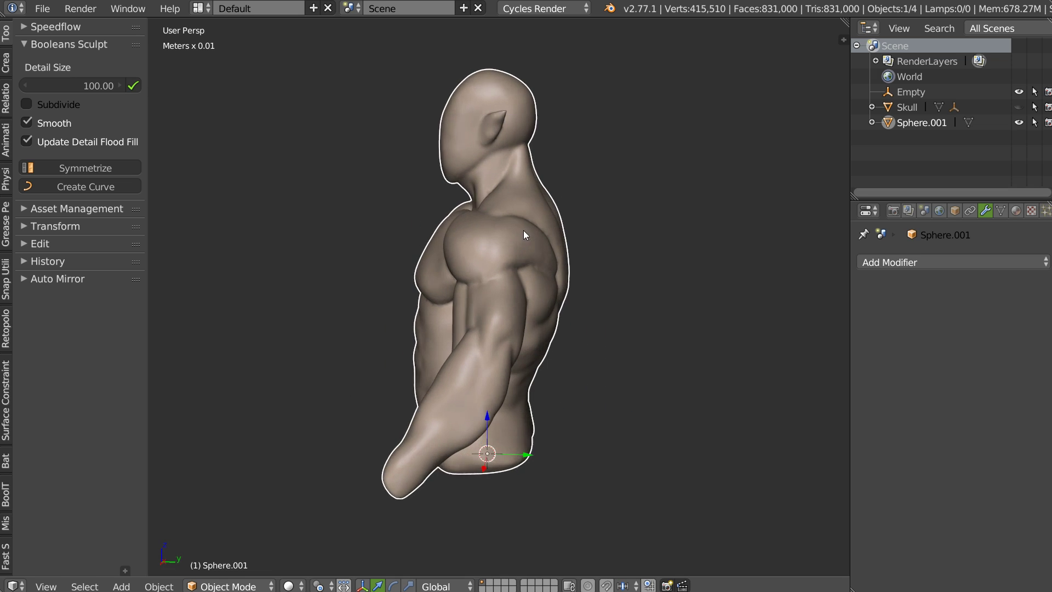
pyautogui.scroll(1, 540, 256)
pyautogui.scroll(2, 560, 256)
# - Switch to Right Ortho view and zoom in on the torso
pyautogui.press('q')
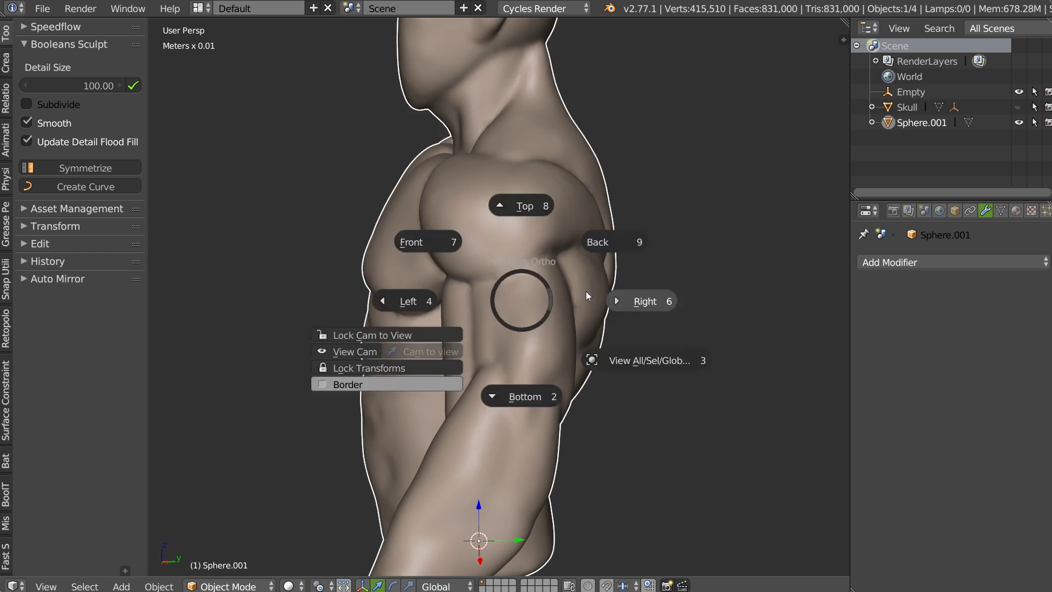
pyautogui.click(587, 291)
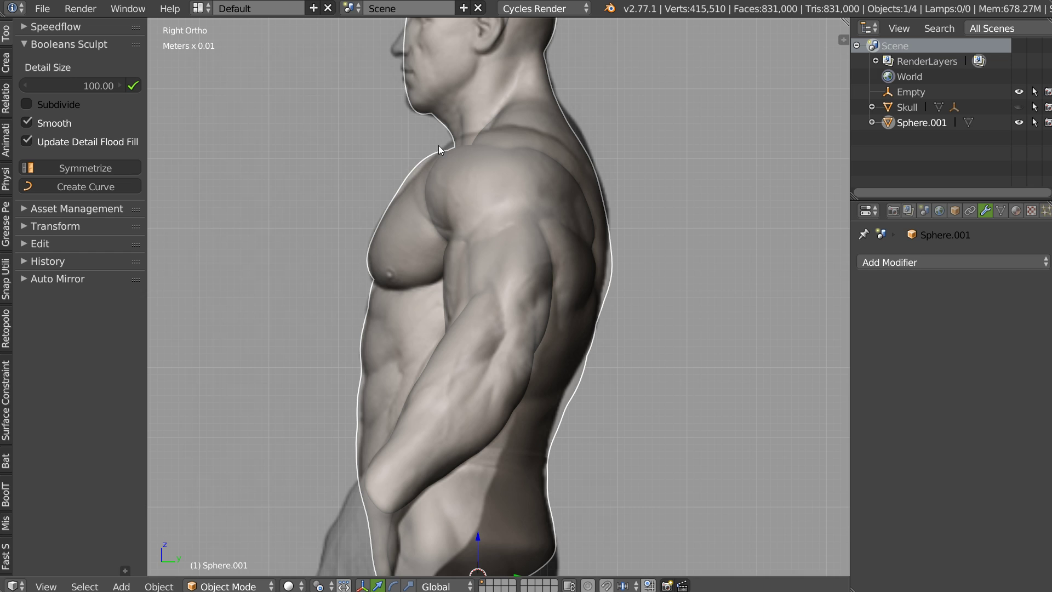
pyautogui.scroll(-5, 498, 175)
pyautogui.scroll(1, 501, 241)
pyautogui.scroll(2, 459, 280)
pyautogui.scroll(1, 476, 238)
# - Put the torso into Sculpt Mode and review the sculpt settings
pyautogui.press('Tab')
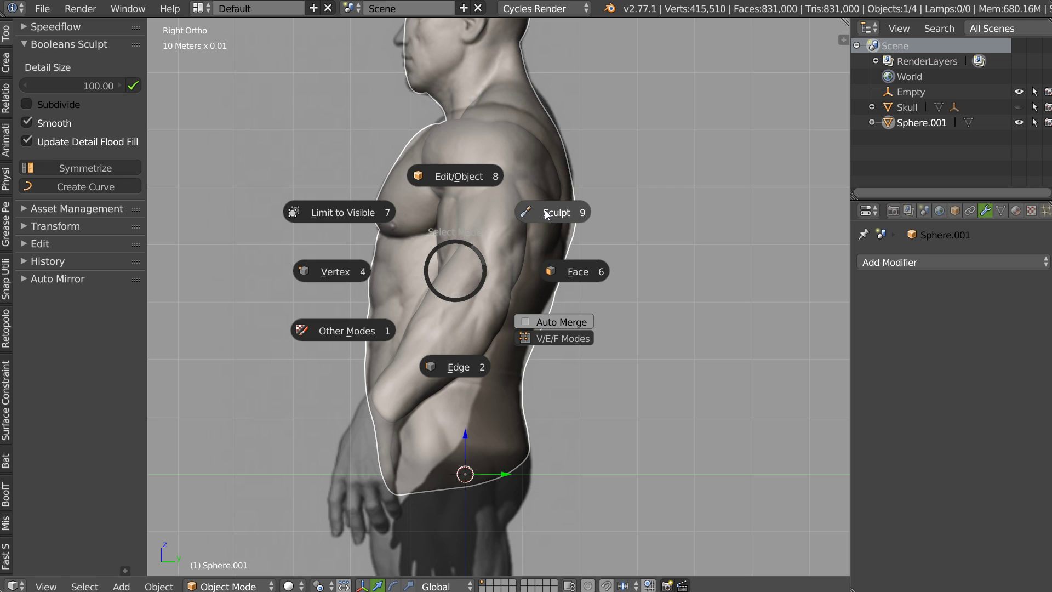
pyautogui.click(547, 215)
pyautogui.moveTo(467, 223); pyautogui.dragTo(567, 238, button='middle')
pyautogui.press('w')
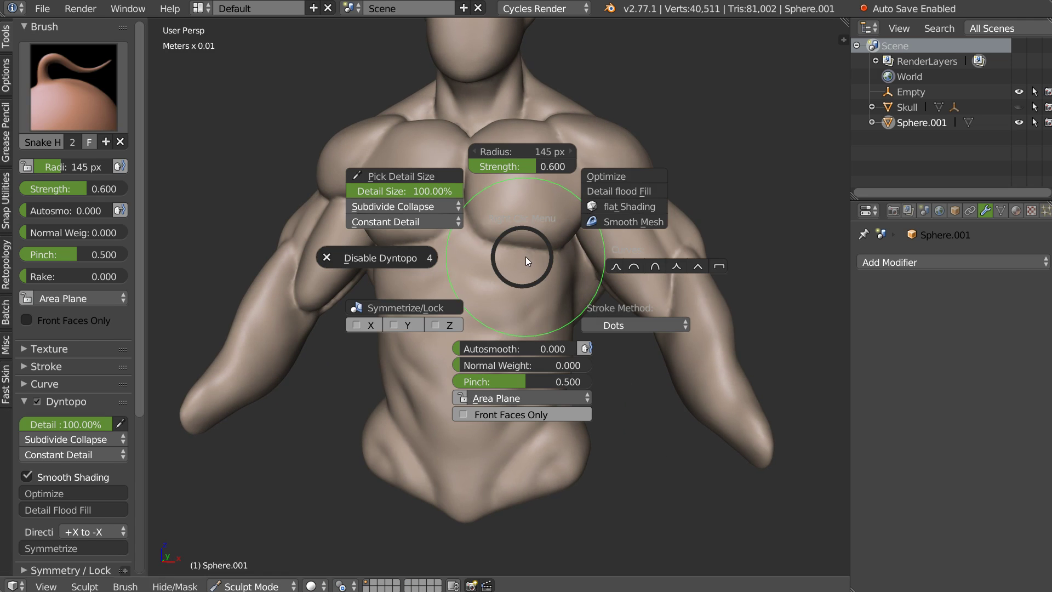
pyautogui.press('Escape')
# - In Right Ortho, reshape the chest, shoulder and neck profile to match the side reference
pyautogui.moveTo(473, 276)
pyautogui.mouseDown(button='middle')
pyautogui.moveTo(456, 290)
pyautogui.moveTo(418, 285)
pyautogui.mouseUp(button='middle')
pyautogui.press('KP_3')
pyautogui.scroll(2, 451, 298)
pyautogui.scroll(3, 415, 279)
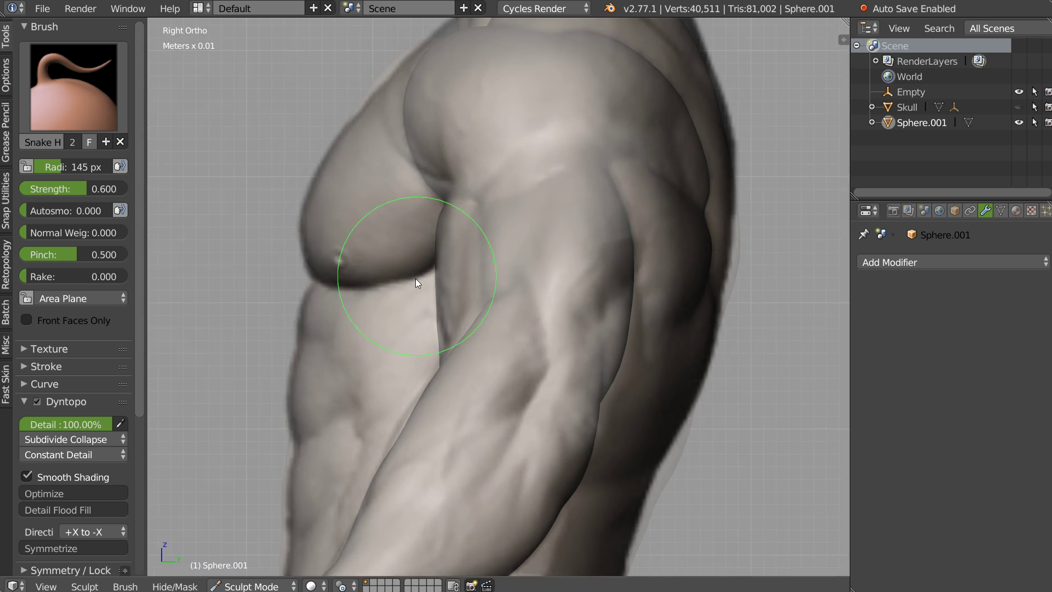
pyautogui.scroll(2, 500, 228)
pyautogui.keyDown('shift'); pyautogui.moveTo(500, 228); pyautogui.dragTo(444, 223, button='middle'); pyautogui.keyUp('shift')
pyautogui.moveTo(437, 196); pyautogui.dragTo(444, 194)
pyautogui.keyDown('shift'); pyautogui.moveTo(540, 146); pyautogui.dragTo(468, 195, button='middle'); pyautogui.keyUp('shift')
pyautogui.moveTo(501, 164); pyautogui.dragTo(503, 154)
pyautogui.keyDown('shift'); pyautogui.moveTo(503, 153); pyautogui.dragTo(516, 234, button='middle'); pyautogui.keyUp('shift')
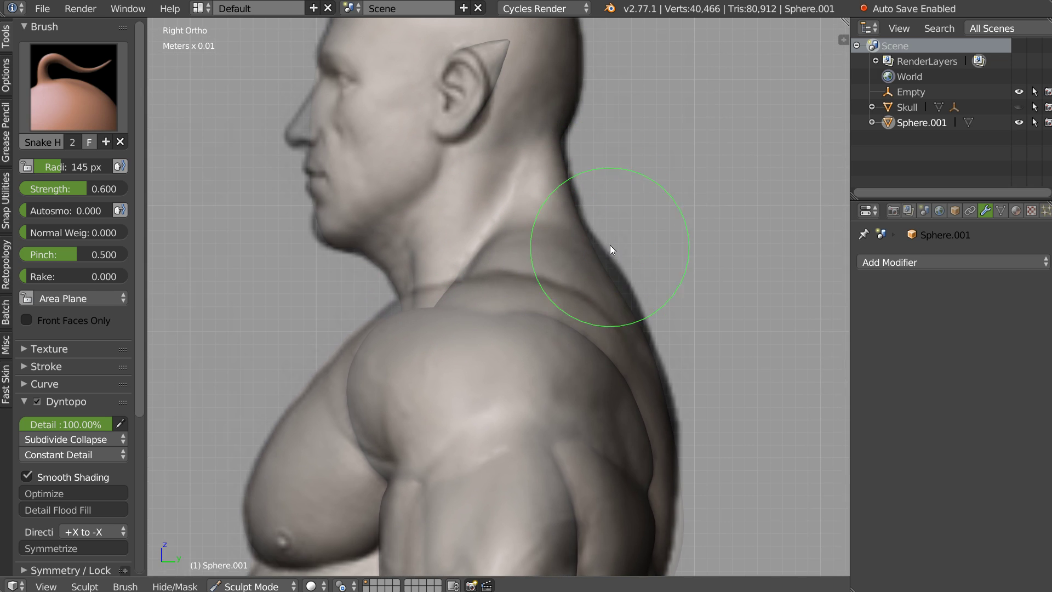
pyautogui.moveTo(620, 265); pyautogui.dragTo(641, 338)
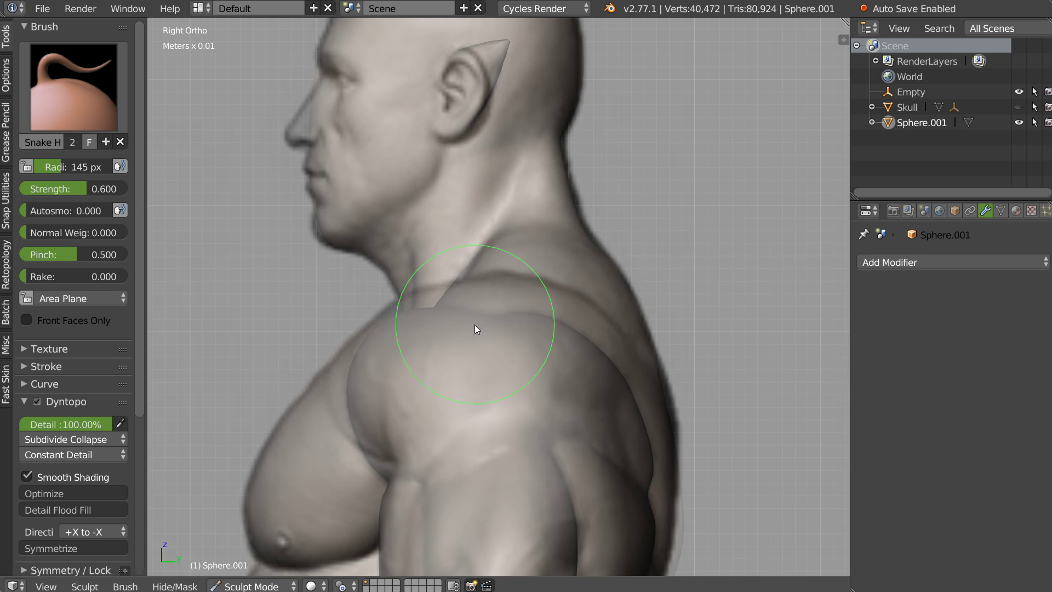
# - From behind, reshape the upper arm, armpit and shoulder contours
pyautogui.moveTo(628, 279)
pyautogui.mouseDown(button='middle')
pyautogui.moveTo(548, 280)
pyautogui.moveTo(573, 258)
pyautogui.moveTo(581, 200)
pyautogui.mouseUp(button='middle')
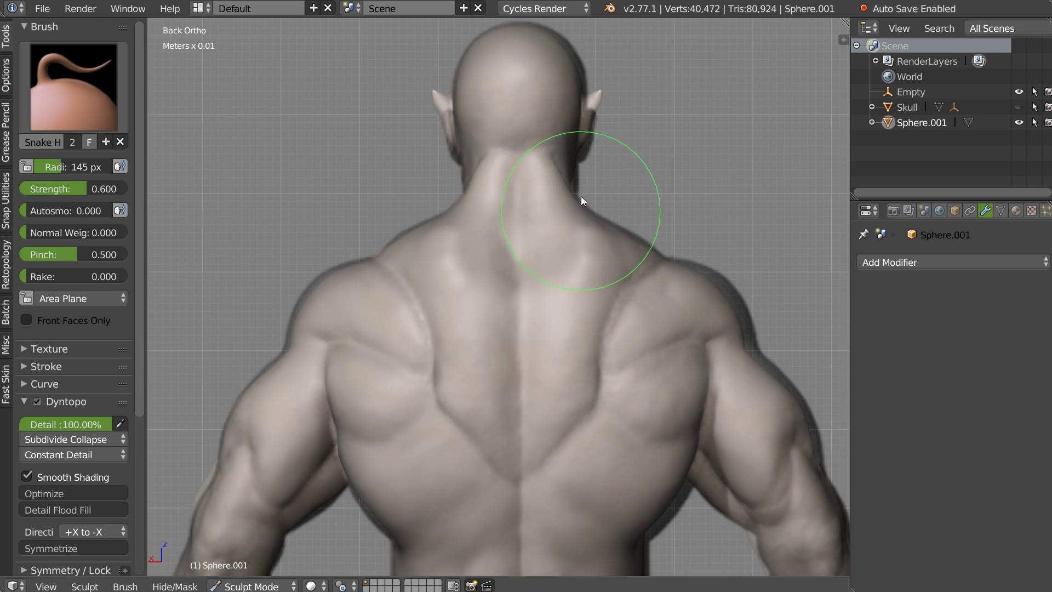
pyautogui.scroll(2, 413, 253)
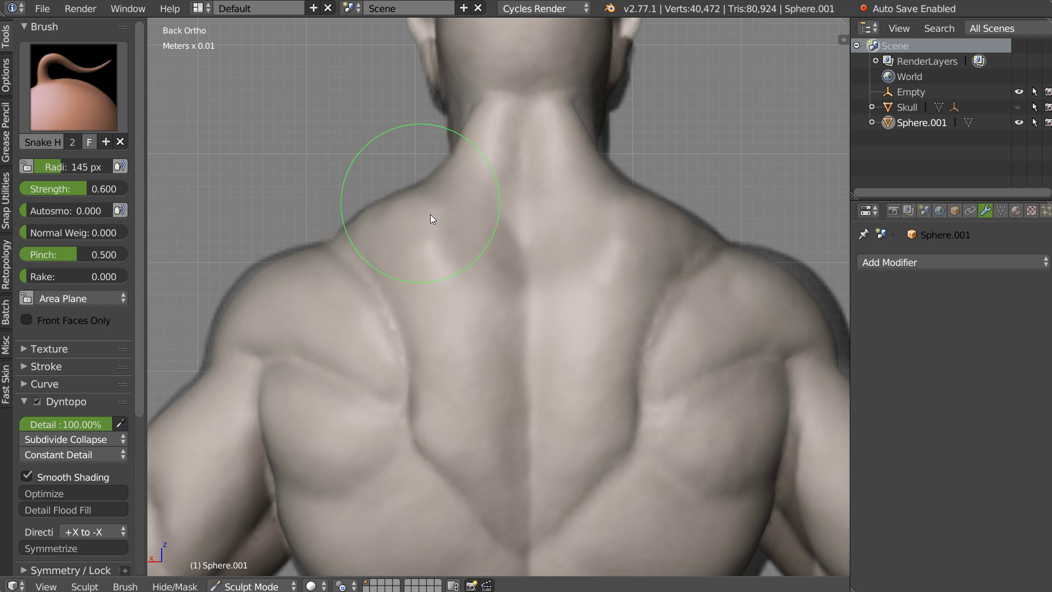
pyautogui.scroll(2, 357, 258)
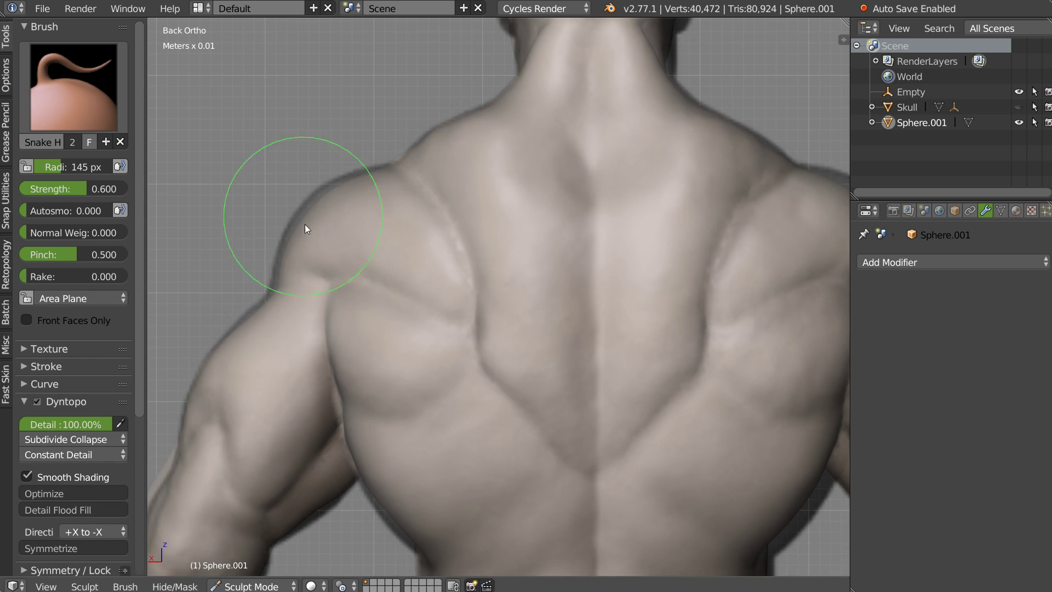
pyautogui.moveTo(282, 270); pyautogui.dragTo(263, 311)
pyautogui.scroll(1, 286, 247)
pyautogui.scroll(1, 300, 198)
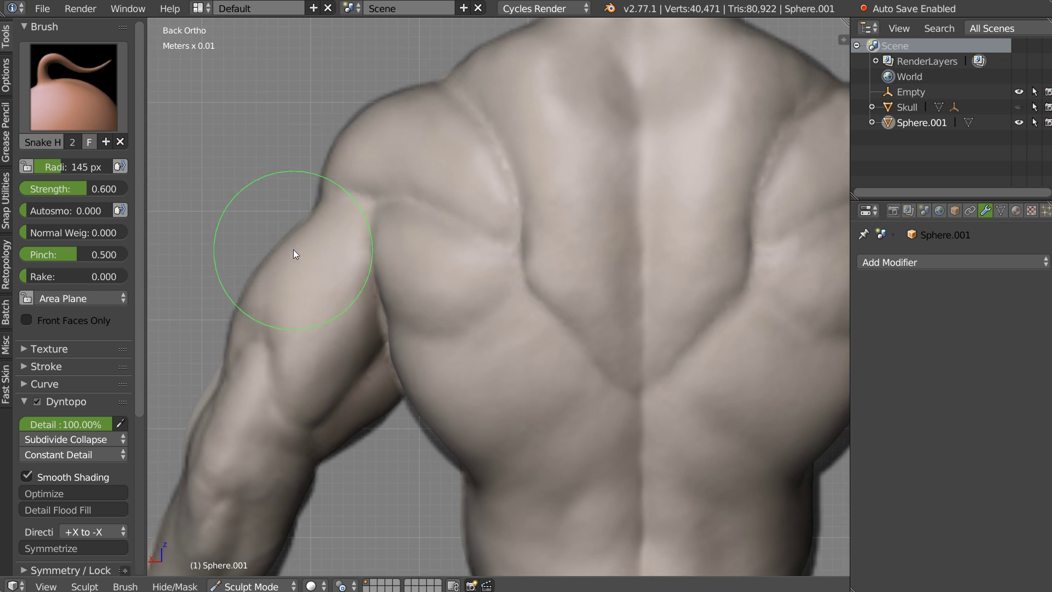
pyautogui.moveTo(423, 288)
pyautogui.mouseDown()
pyautogui.moveTo(367, 340)
pyautogui.moveTo(392, 328)
pyautogui.mouseUp()
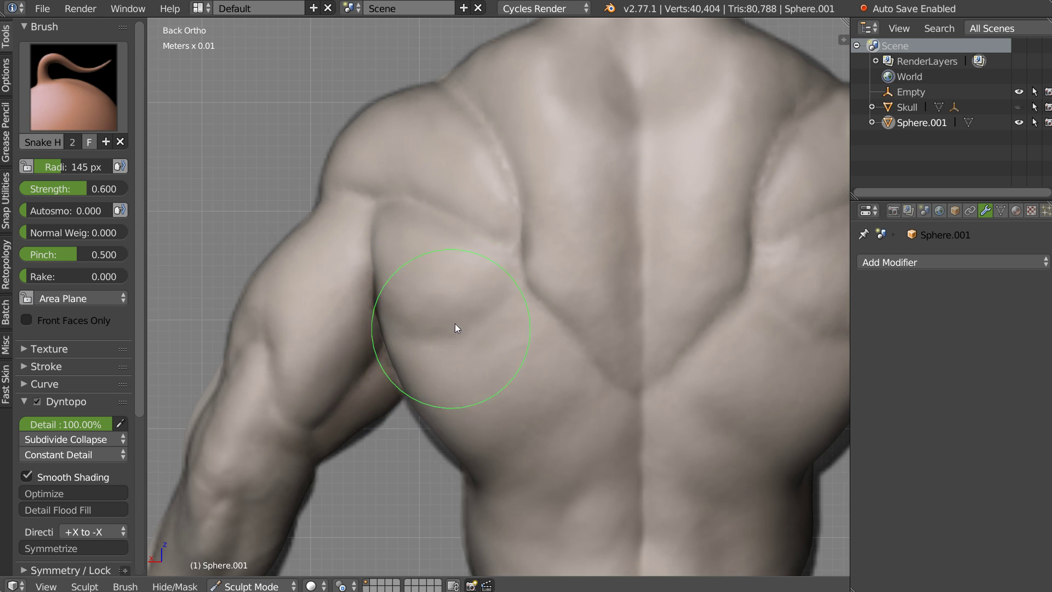
pyautogui.keyDown('shift'); pyautogui.moveTo(425, 328); pyautogui.dragTo(437, 214, button='middle'); pyautogui.keyUp('shift')
pyautogui.scroll(-2, 467, 315)
pyautogui.moveTo(468, 316); pyautogui.dragTo(464, 316)
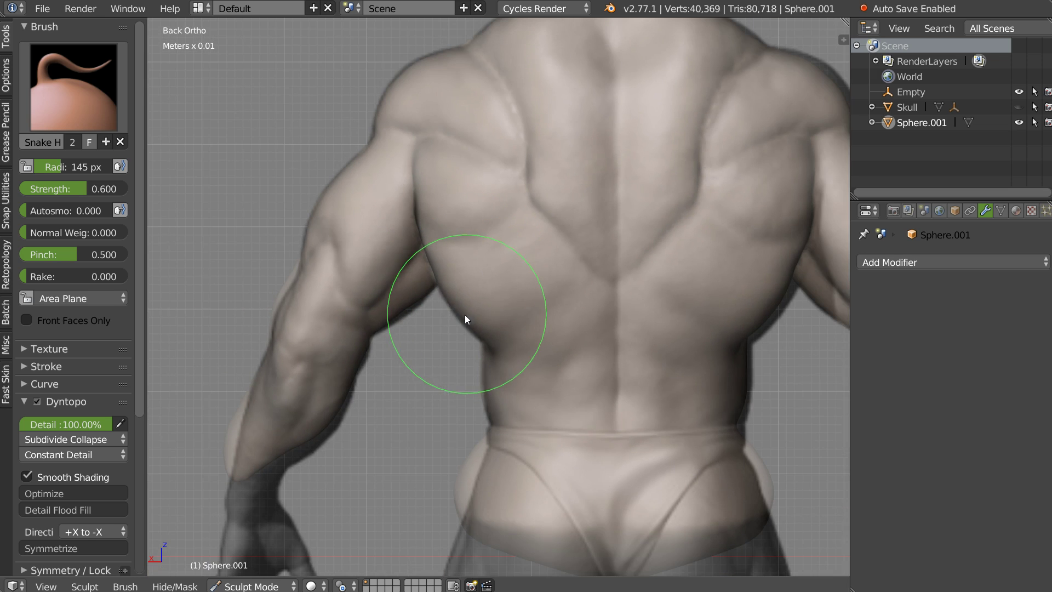
pyautogui.scroll(2, 336, 311)
pyautogui.scroll(1, 335, 315)
pyautogui.moveTo(321, 236); pyautogui.dragTo(321, 260)
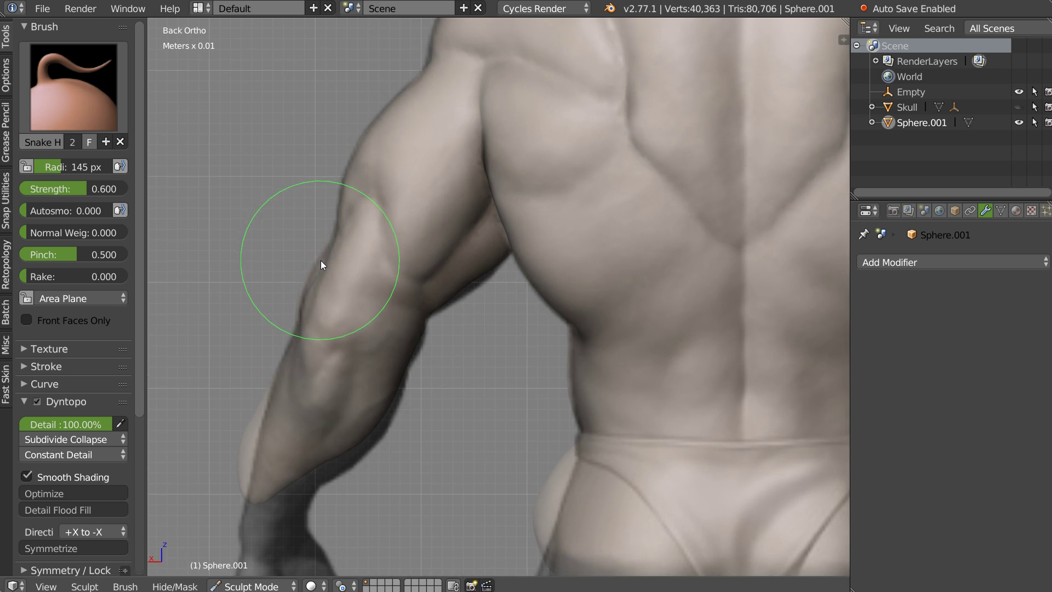
# - Build up the deltoid from behind with the Clay brush
pyautogui.moveTo(473, 210)
pyautogui.mouseDown(button='middle')
pyautogui.moveTo(537, 249)
pyautogui.moveTo(497, 213)
pyautogui.moveTo(490, 140)
pyautogui.moveTo(452, 207)
pyautogui.moveTo(478, 179)
pyautogui.mouseUp(button='middle')
pyautogui.moveTo(478, 181); pyautogui.dragTo(491, 167)
pyautogui.moveTo(491, 168)
pyautogui.mouseDown(button='middle')
pyautogui.moveTo(471, 232)
pyautogui.moveTo(468, 186)
pyautogui.mouseUp(button='middle')
pyautogui.press('c')
pyautogui.moveTo(468, 185)
pyautogui.mouseDown()
pyautogui.moveTo(440, 190)
pyautogui.moveTo(460, 247)
pyautogui.moveTo(484, 225)
pyautogui.moveTo(440, 180)
pyautogui.mouseUp()
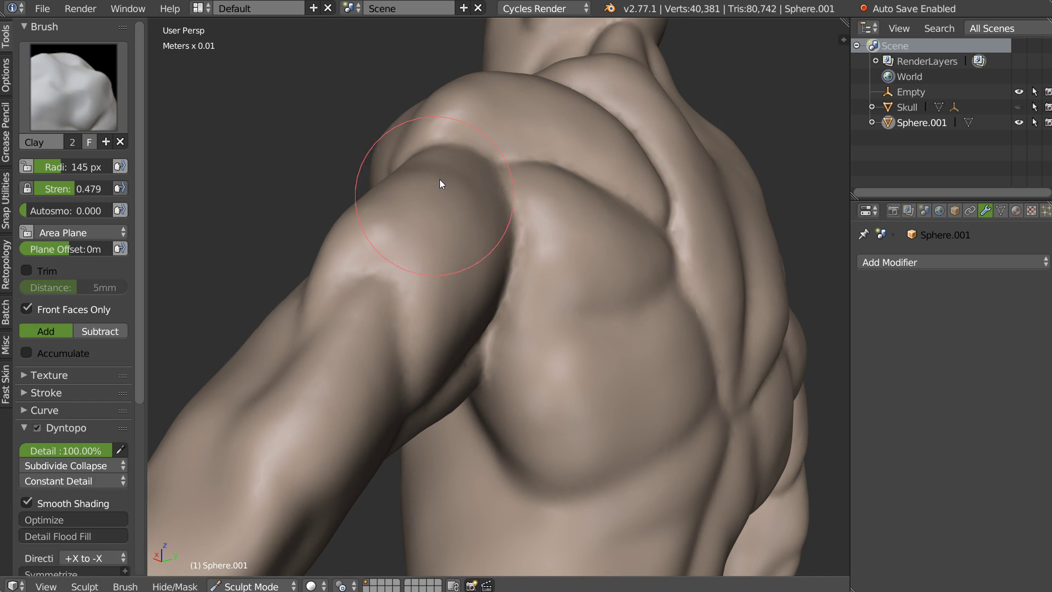
# - Add clay to the shoulder, crease the arm muscle, and set a 109 px Clay brush
pyautogui.moveTo(440, 180); pyautogui.dragTo(444, 219, button='middle')
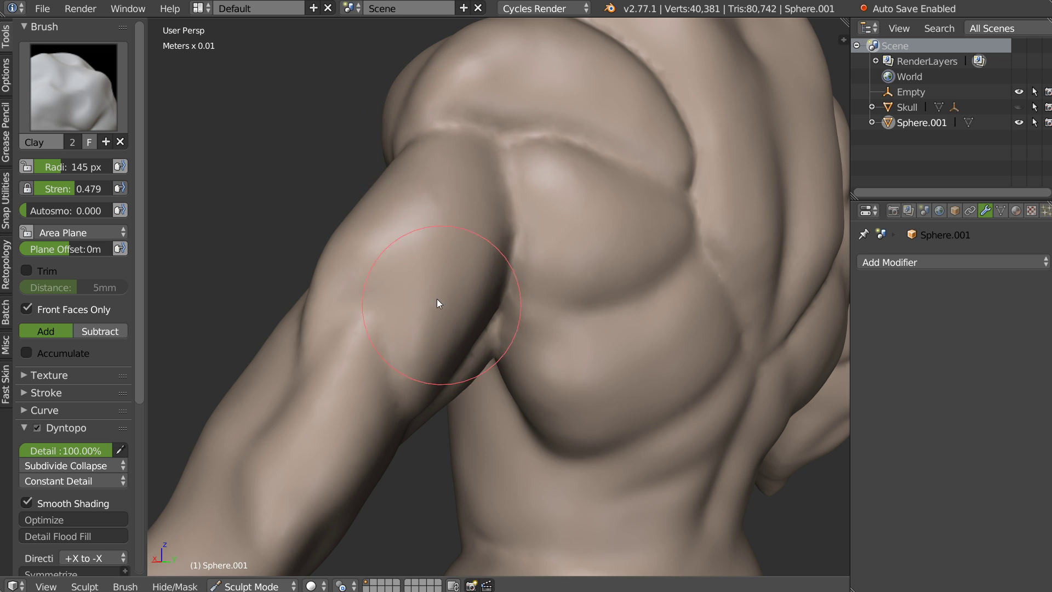
pyautogui.moveTo(395, 275)
pyautogui.mouseDown(button='middle')
pyautogui.moveTo(413, 224)
pyautogui.moveTo(469, 222)
pyautogui.mouseUp(button='middle')
pyautogui.hotkey('shift', 'c')
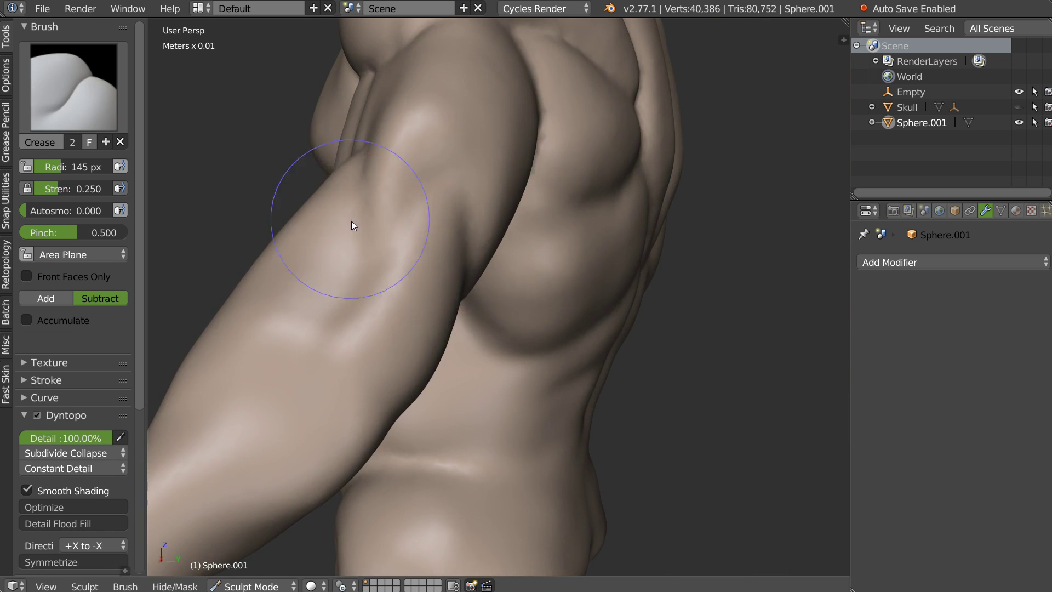
pyautogui.scroll(3, 353, 225)
pyautogui.moveTo(455, 211); pyautogui.dragTo(468, 198)
pyautogui.moveTo(467, 198); pyautogui.dragTo(443, 243, button='middle')
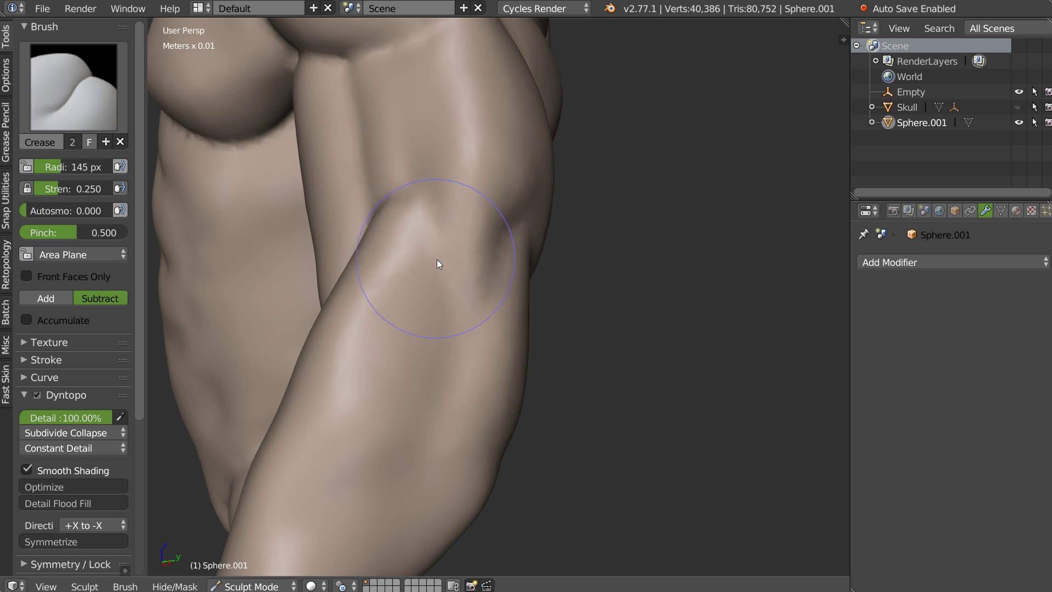
pyautogui.press('c')
pyautogui.press('f')
pyautogui.click(447, 256)
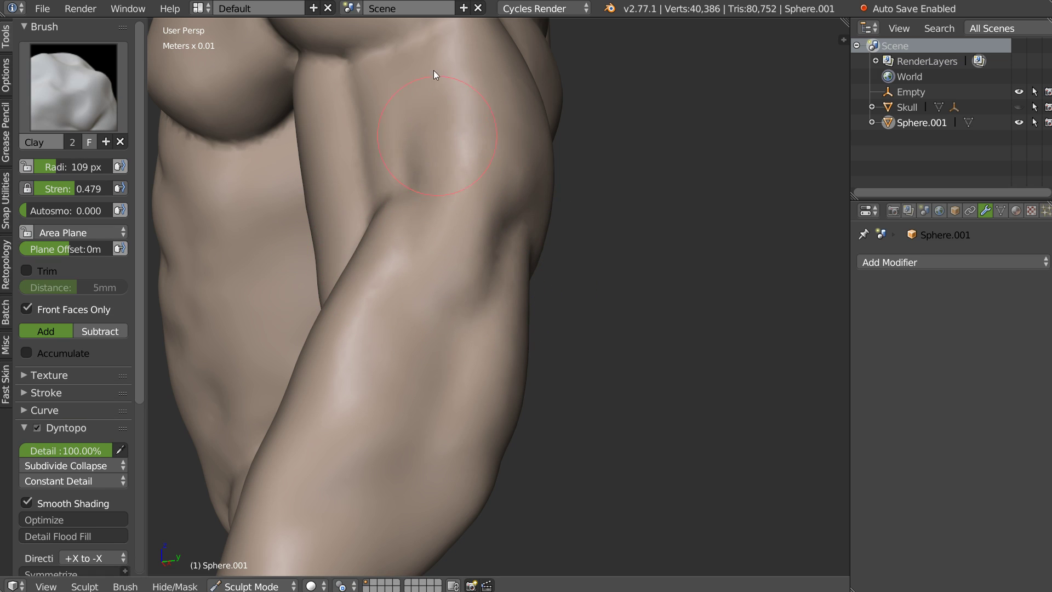
# - Switch to the Crease brush and, in front view, crease the line under the deltoid
pyautogui.moveTo(469, 60); pyautogui.dragTo(459, 206, button='middle')
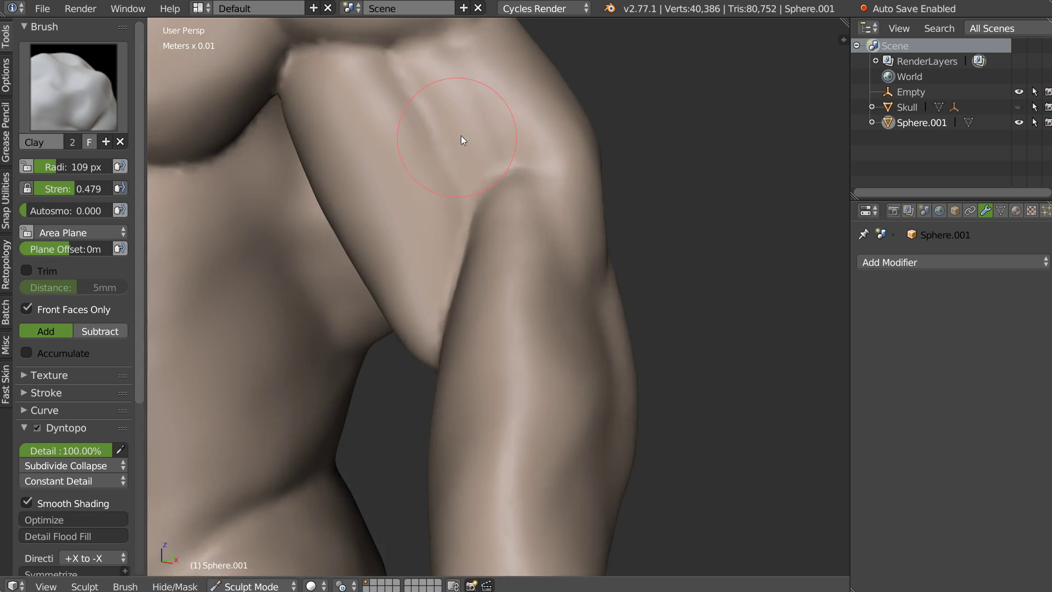
pyautogui.moveTo(488, 147)
pyautogui.keyDown('shift'); pyautogui.mouseDown(button='middle')
pyautogui.moveTo(453, 253)
pyautogui.moveTo(423, 217)
pyautogui.mouseUp(button='middle'); pyautogui.keyUp('shift')
pyautogui.press('w')
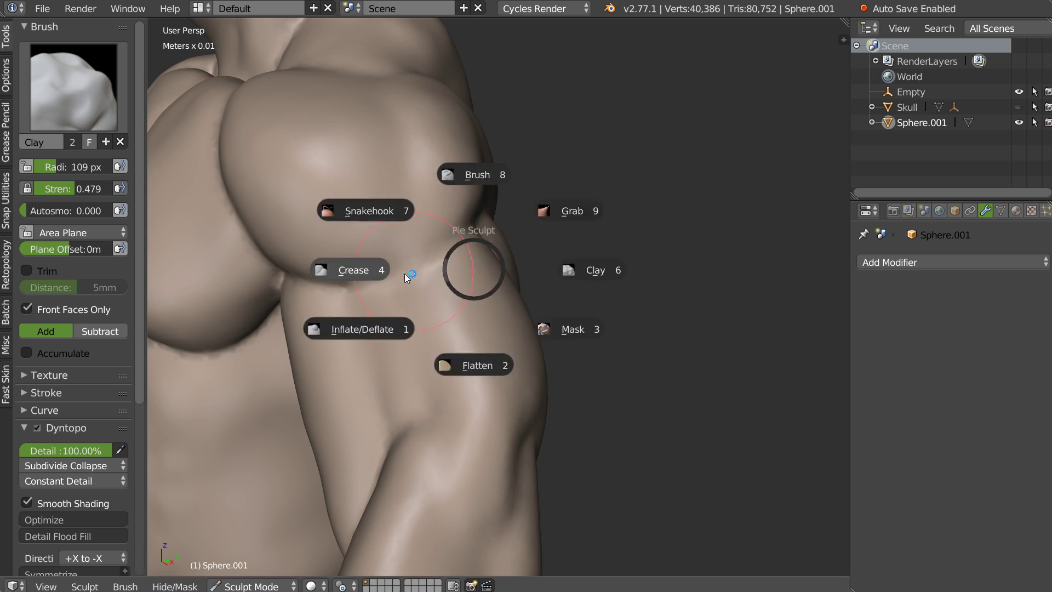
pyautogui.click(354, 306)
pyautogui.moveTo(355, 304); pyautogui.dragTo(379, 273, button='middle')
pyautogui.moveTo(256, 219); pyautogui.dragTo(336, 236, button='middle')
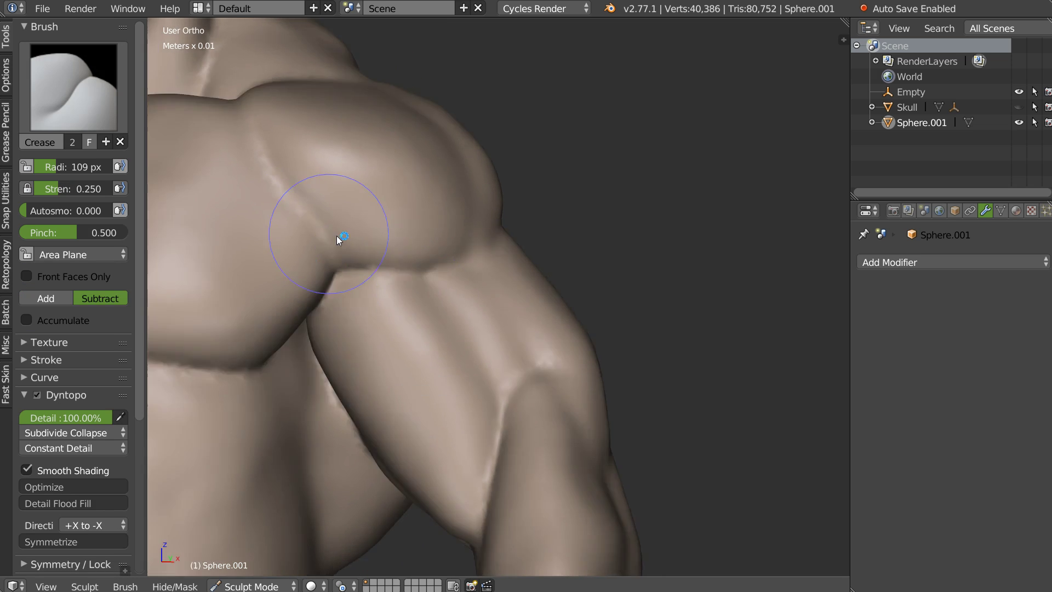
pyautogui.press('KP_1')
pyautogui.scroll(2, 486, 272)
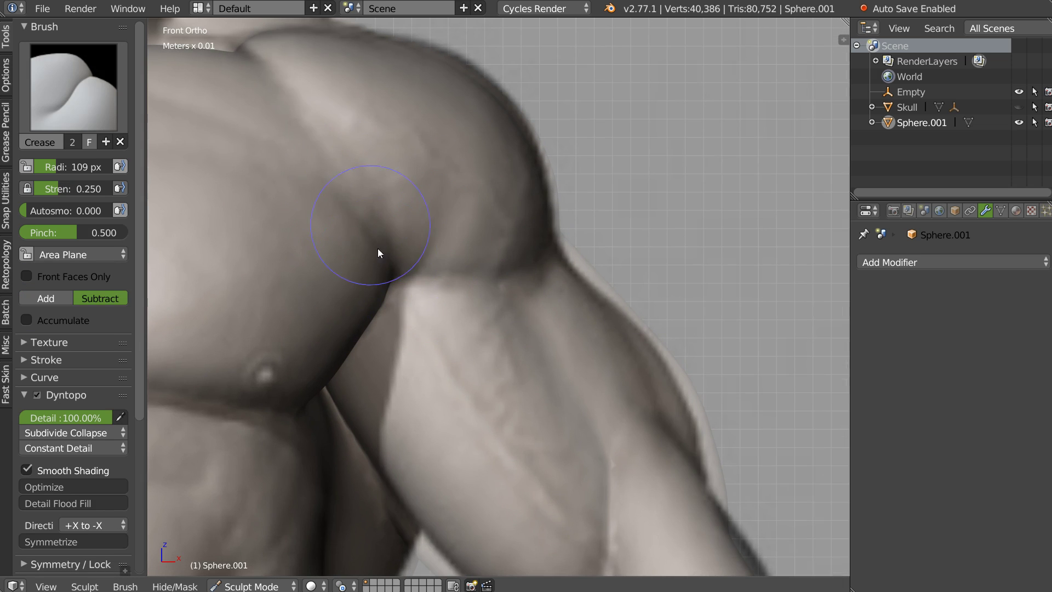
pyautogui.moveTo(400, 277); pyautogui.dragTo(525, 271)
# - Crease the deltoid edge and the groove between deltoid and chest
pyautogui.moveTo(446, 214); pyautogui.dragTo(498, 237)
pyautogui.moveTo(498, 236)
pyautogui.mouseDown(button='middle')
pyautogui.moveTo(439, 278)
pyautogui.moveTo(465, 278)
pyautogui.mouseUp(button='middle')
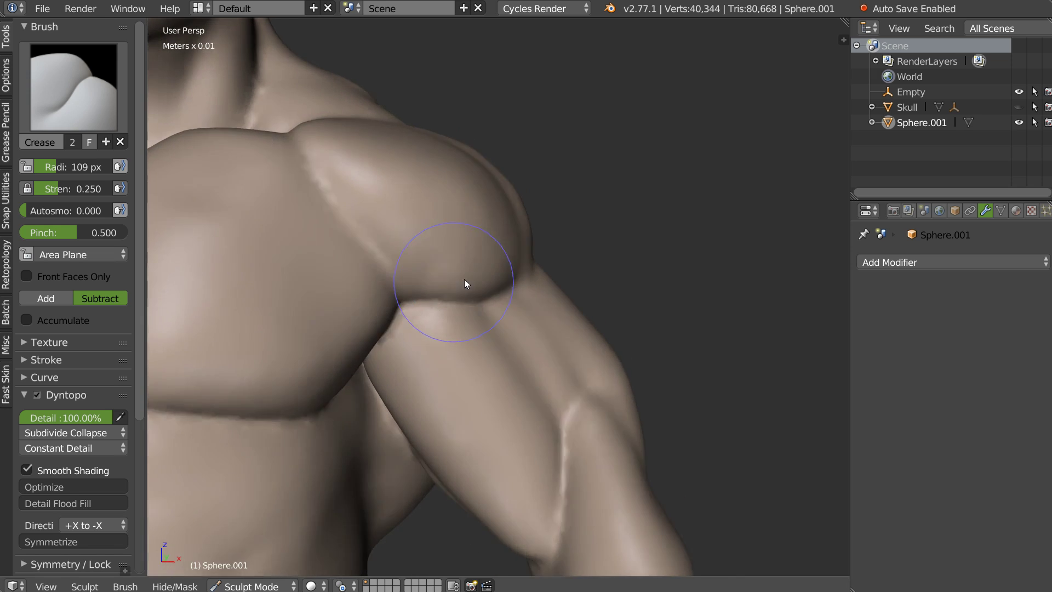
pyautogui.scroll(3, 476, 231)
pyautogui.moveTo(438, 138); pyautogui.dragTo(508, 206)
pyautogui.scroll(-5, 508, 206)
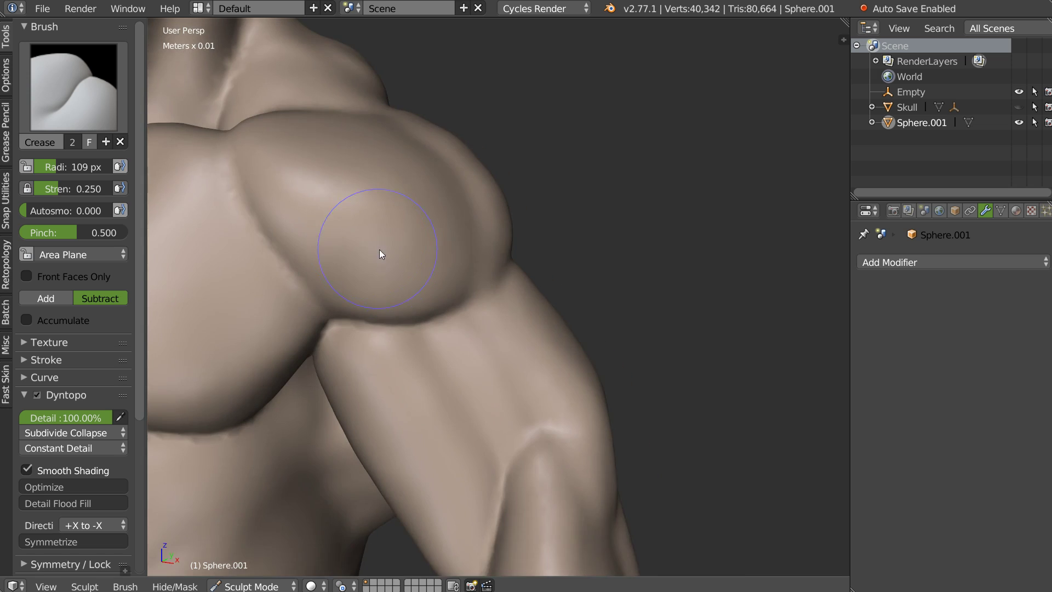
pyautogui.scroll(1, 380, 249)
# - Carve a crease along the lower right pec from the front view
pyautogui.press('KP_1')
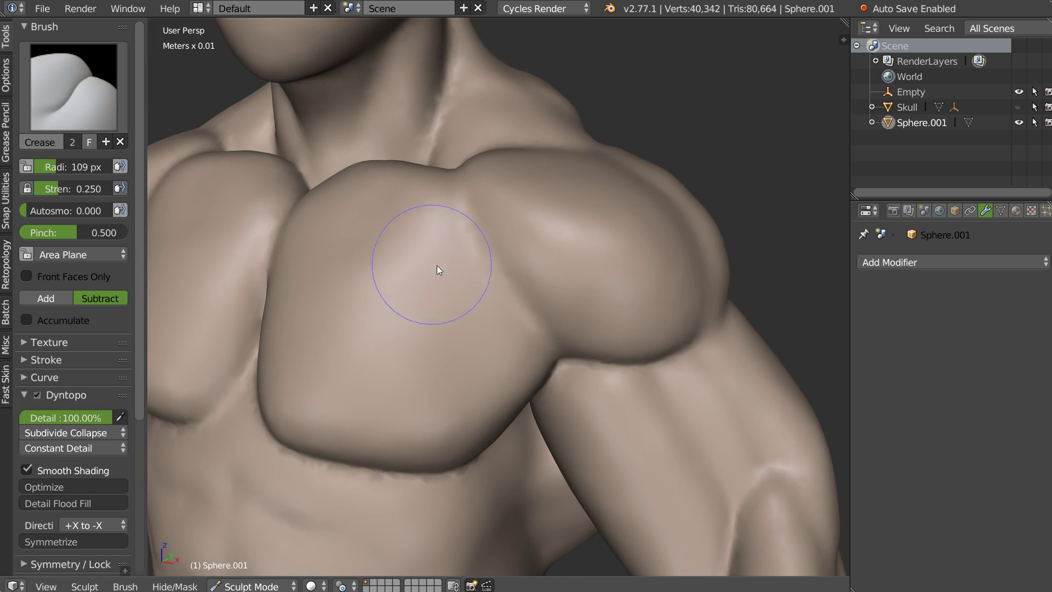
pyautogui.moveTo(421, 211)
pyautogui.mouseDown(button='middle')
pyautogui.moveTo(400, 237)
pyautogui.moveTo(463, 269)
pyautogui.moveTo(423, 270)
pyautogui.moveTo(526, 272)
pyautogui.moveTo(445, 272)
pyautogui.mouseUp(button='middle')
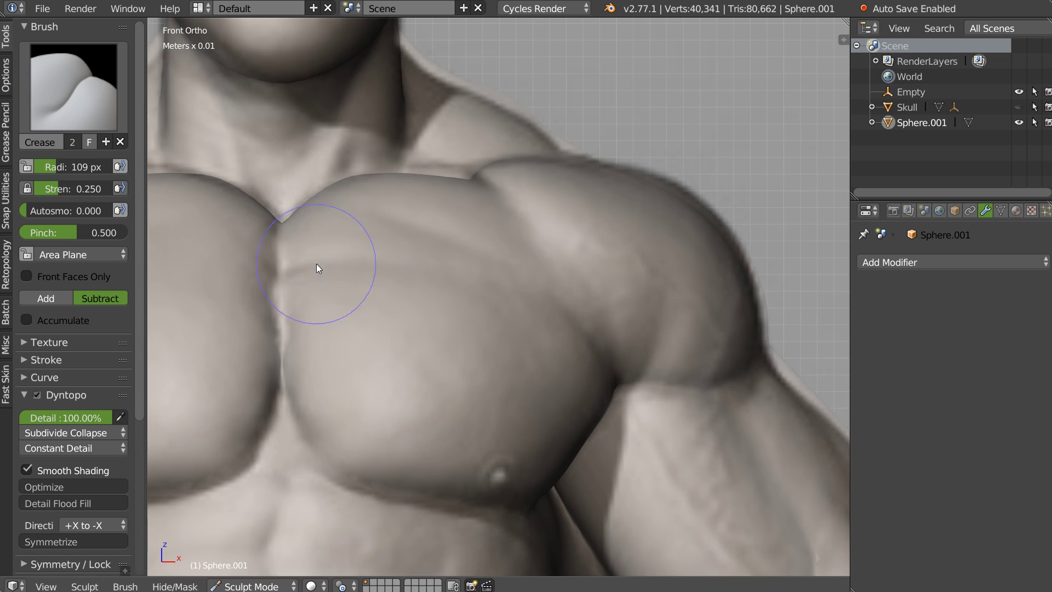
pyautogui.keyDown('shift'); pyautogui.moveTo(432, 268); pyautogui.dragTo(499, 142, button='middle'); pyautogui.keyUp('shift')
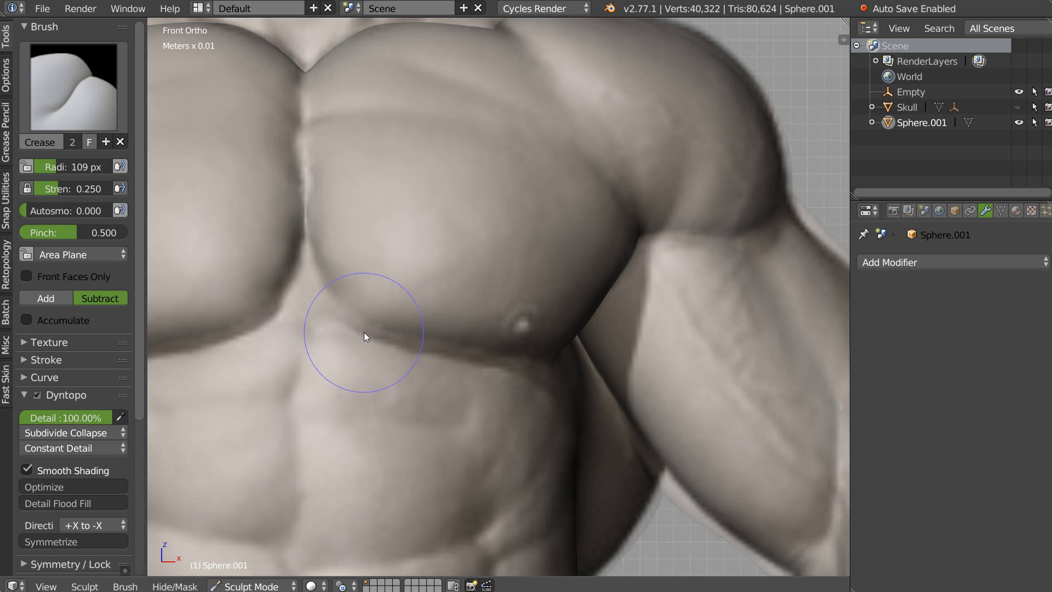
pyautogui.moveTo(527, 371); pyautogui.dragTo(513, 310)
pyautogui.scroll(-5, 471, 309)
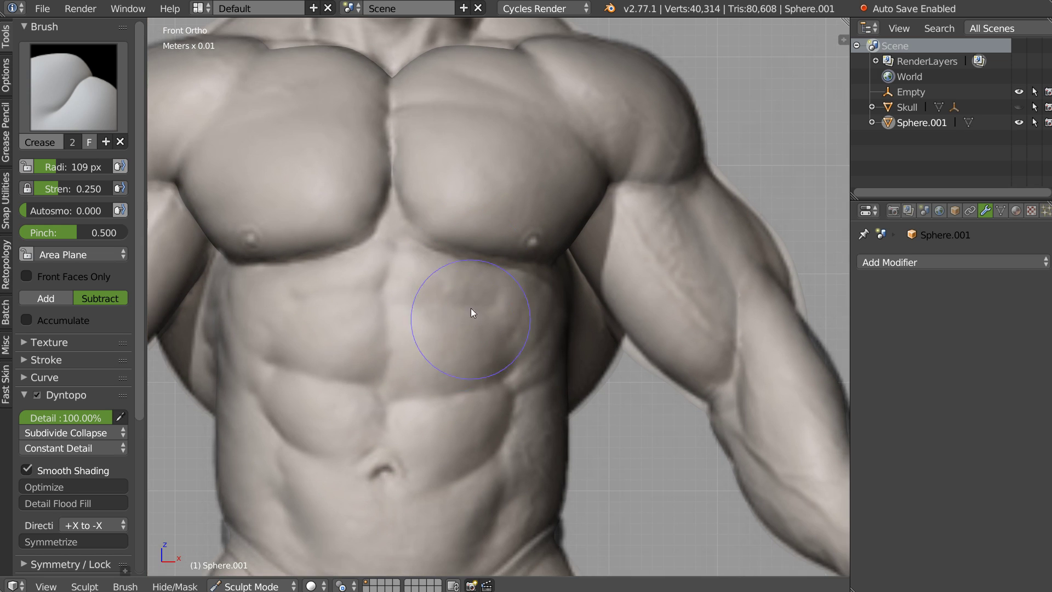
pyautogui.moveTo(425, 245)
pyautogui.mouseDown(button='middle')
pyautogui.moveTo(409, 205)
pyautogui.moveTo(496, 223)
pyautogui.moveTo(417, 244)
pyautogui.mouseUp(button='middle')
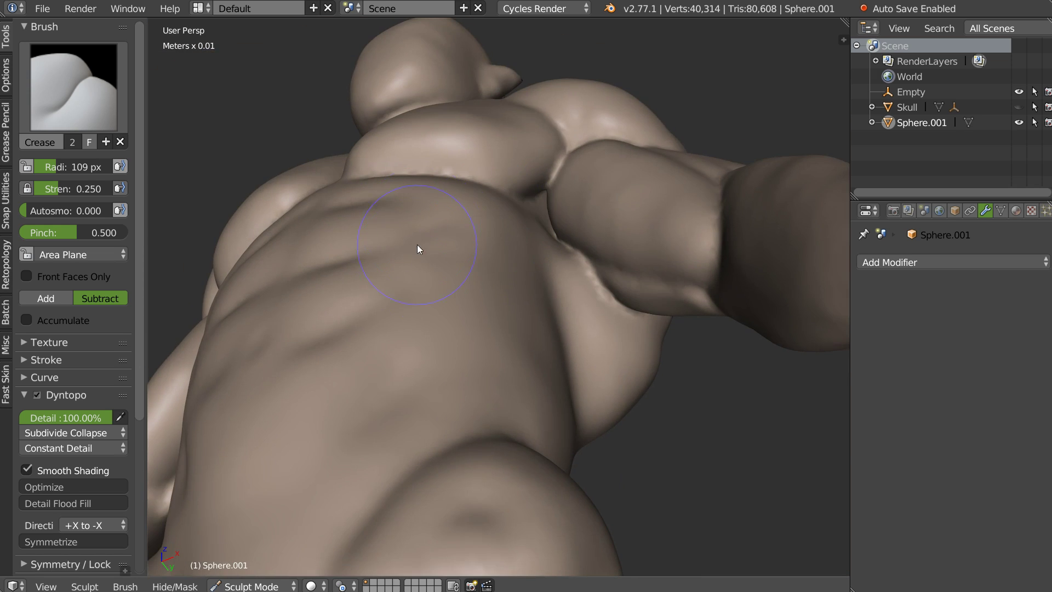
pyautogui.press('KP_1')
pyautogui.moveTo(427, 298); pyautogui.dragTo(405, 218, button='middle')
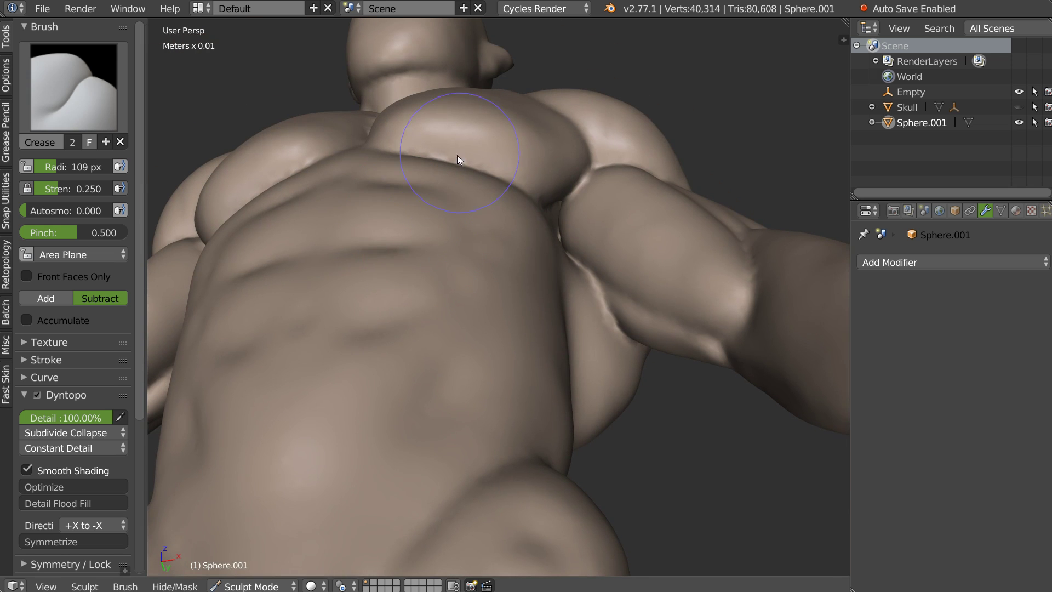
# - Use Snake Hook to pull the pec mass into the front of the shoulder
pyautogui.press('k')
pyautogui.moveTo(451, 183)
pyautogui.mouseDown(button='middle')
pyautogui.moveTo(454, 231)
pyautogui.moveTo(463, 216)
pyautogui.mouseUp(button='middle')
pyautogui.moveTo(461, 210)
pyautogui.mouseDown()
pyautogui.moveTo(420, 202)
pyautogui.moveTo(503, 234)
pyautogui.mouseUp()
pyautogui.moveTo(504, 235); pyautogui.dragTo(540, 274, button='middle')
pyautogui.moveTo(539, 274)
pyautogui.mouseDown()
pyautogui.moveTo(589, 319)
pyautogui.moveTo(579, 279)
pyautogui.mouseUp()
pyautogui.moveTo(580, 279)
pyautogui.mouseDown(button='middle')
pyautogui.moveTo(599, 315)
pyautogui.moveTo(645, 287)
pyautogui.moveTo(546, 305)
pyautogui.mouseUp(button='middle')
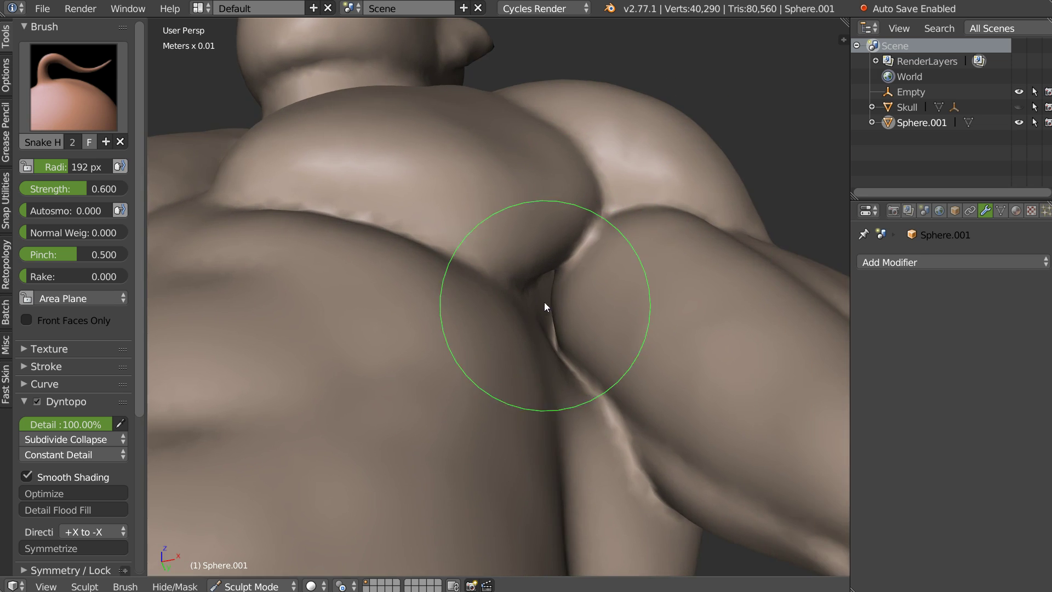
# - Smooth the rough armpit crease, then view the whole torso
pyautogui.scroll(3, 573, 291)
pyautogui.moveTo(574, 300)
pyautogui.keyDown('shift'); pyautogui.mouseDown()
pyautogui.moveTo(578, 315)
pyautogui.moveTo(574, 307)
pyautogui.mouseUp(); pyautogui.keyUp('shift')
pyautogui.moveTo(597, 300); pyautogui.dragTo(687, 326, button='middle')
pyautogui.scroll(-3, 688, 326)
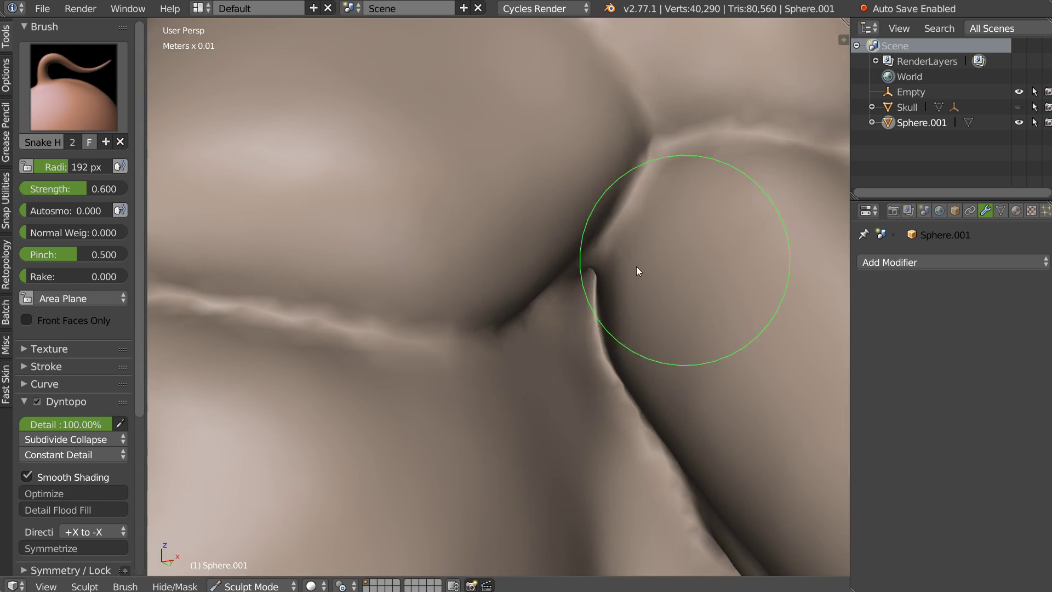
pyautogui.scroll(-3, 637, 267)
pyautogui.scroll(-2, 575, 300)
pyautogui.moveTo(557, 273)
pyautogui.mouseDown(button='middle')
pyautogui.moveTo(610, 190)
pyautogui.moveTo(549, 240)
pyautogui.mouseUp(button='middle')
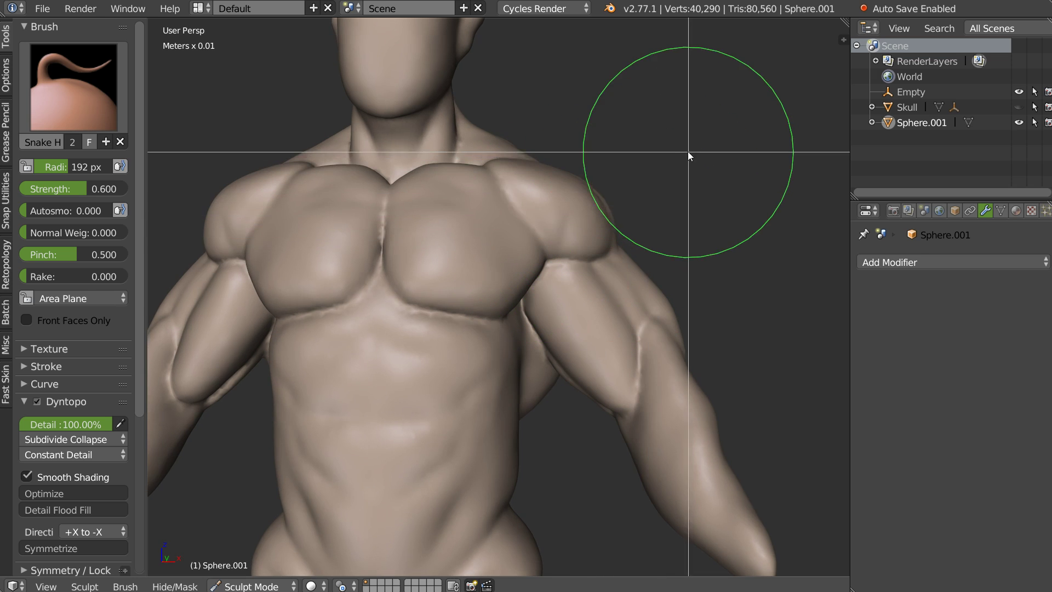
# - Box-hide the neck and upper shoulder region with Shift+H
pyautogui.moveTo(704, 102); pyautogui.dragTo(359, 226)
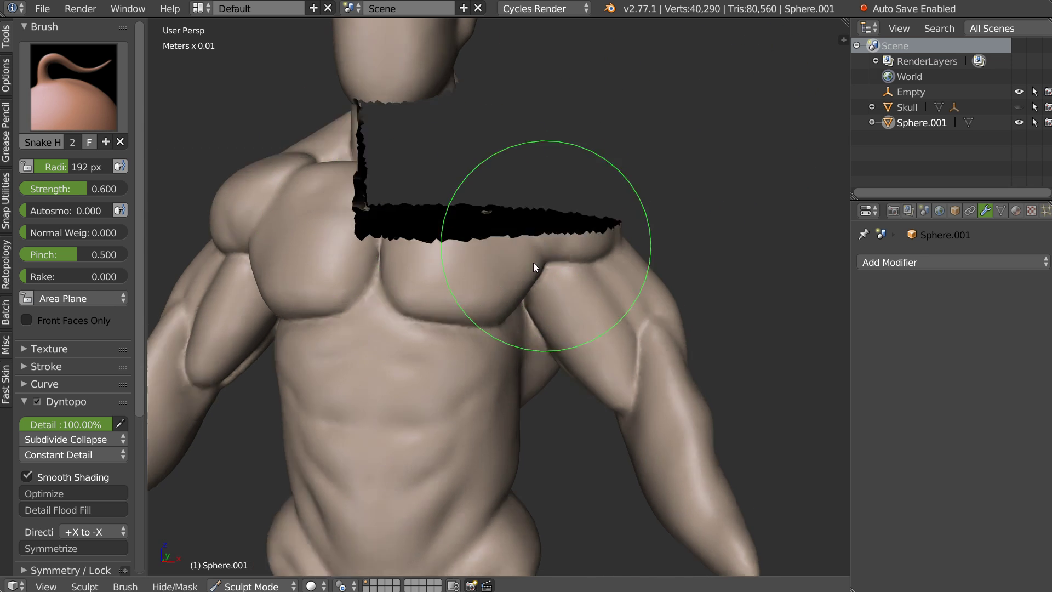
pyautogui.moveTo(534, 262); pyautogui.dragTo(374, 290, button='middle')
pyautogui.press('z')
pyautogui.moveTo(538, 235)
pyautogui.mouseDown(button='middle')
pyautogui.moveTo(416, 320)
pyautogui.moveTo(431, 256)
pyautogui.moveTo(460, 266)
pyautogui.moveTo(441, 253)
pyautogui.mouseUp(button='middle')
# - Smooth away the spike where the pec meets the shoulder
pyautogui.scroll(5, 433, 295)
pyautogui.keyDown('shift'); pyautogui.moveTo(446, 225); pyautogui.dragTo(492, 273); pyautogui.keyUp('shift')
pyautogui.moveTo(492, 273)
pyautogui.mouseDown(button='middle')
pyautogui.moveTo(485, 290)
pyautogui.moveTo(494, 272)
pyautogui.mouseUp(button='middle')
pyautogui.keyDown('shift'); pyautogui.moveTo(494, 272); pyautogui.dragTo(493, 275); pyautogui.keyUp('shift')
pyautogui.moveTo(492, 275)
pyautogui.mouseDown(button='middle')
pyautogui.moveTo(467, 283)
pyautogui.moveTo(509, 266)
pyautogui.moveTo(497, 277)
pyautogui.moveTo(491, 268)
pyautogui.mouseUp(button='middle')
pyautogui.moveTo(491, 269)
pyautogui.keyDown('shift'); pyautogui.mouseDown()
pyautogui.moveTo(502, 267)
pyautogui.moveTo(506, 290)
pyautogui.moveTo(521, 296)
pyautogui.mouseUp(); pyautogui.keyUp('shift')
pyautogui.moveTo(521, 296); pyautogui.dragTo(499, 302, button='middle')
# - Show the mesh wireframe to inspect the topology at the pec-shoulder junction
pyautogui.press('c')
pyautogui.moveTo(590, 293); pyautogui.dragTo(476, 287)
pyautogui.moveTo(476, 287); pyautogui.dragTo(541, 261, button='middle')
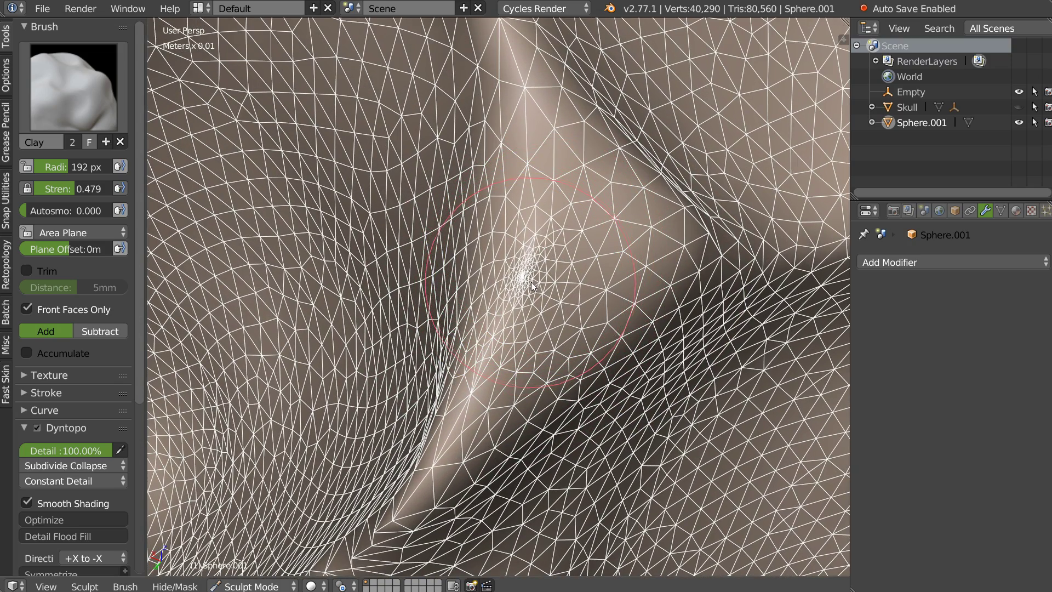
pyautogui.press('w')
pyautogui.hotkey('ctrl', 'd')
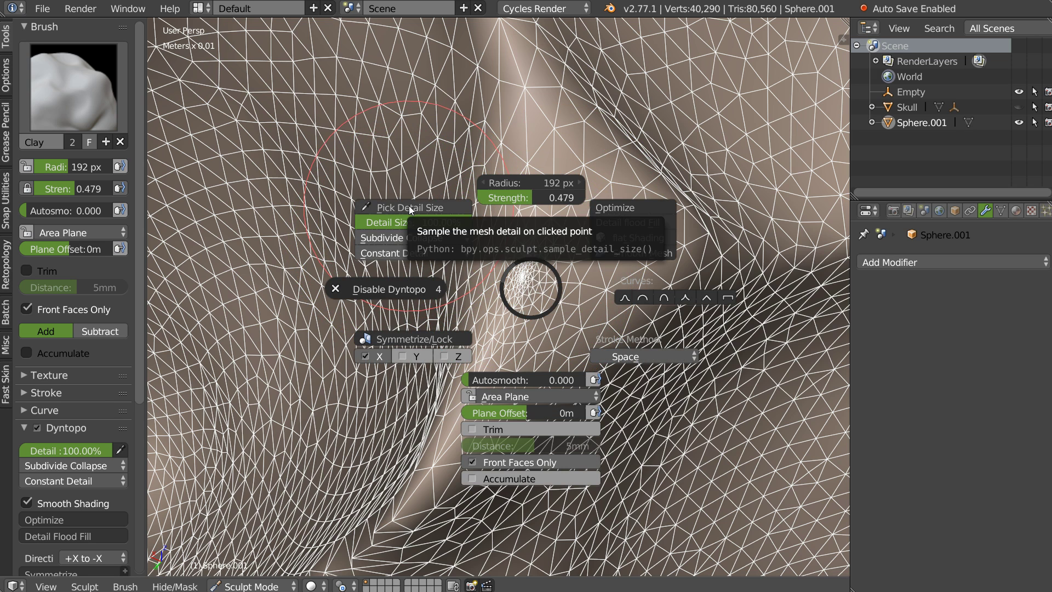
pyautogui.click(507, 265)
# - Set brush strength to 1.000 and radius to 133 px
pyautogui.press('w')
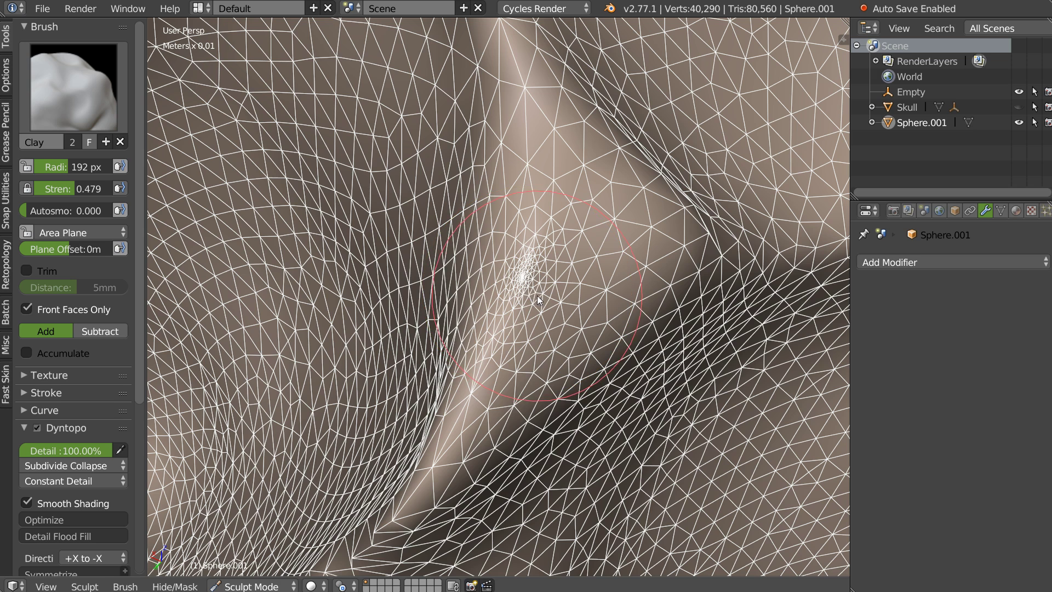
pyautogui.hotkey('shift', 'f')
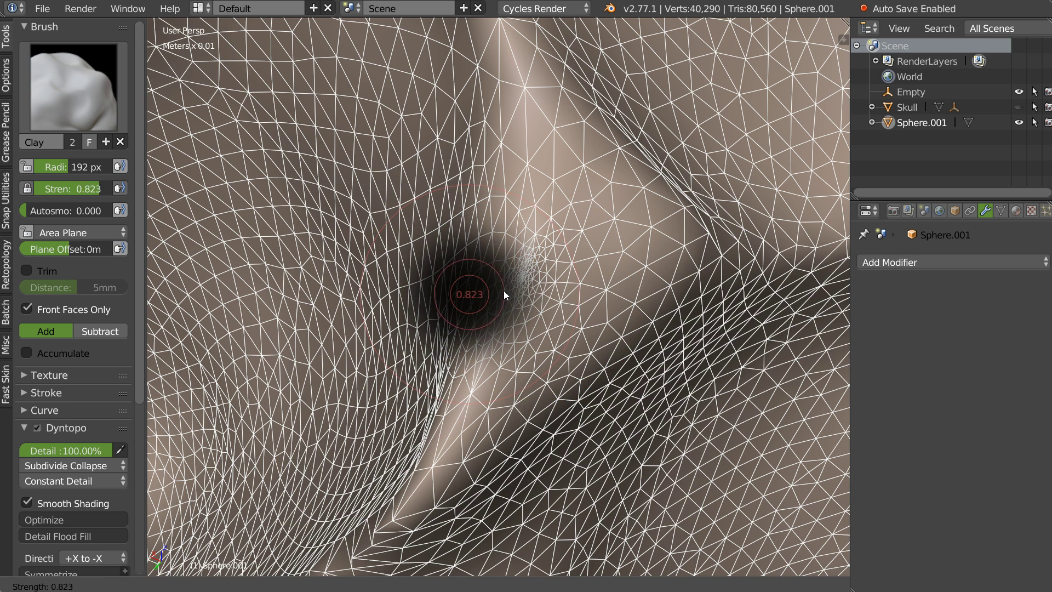
pyautogui.click(485, 292)
pyautogui.press('f')
pyautogui.click(496, 280)
# - Collapse the vertex knot at the junction with a 186 px Snake Hook brush
pyautogui.press('w')
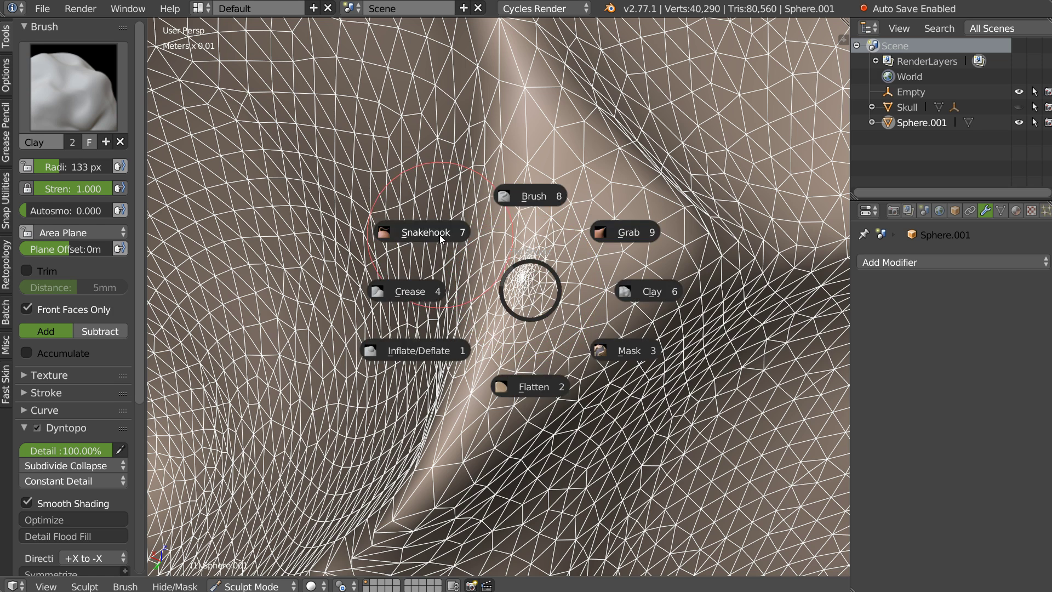
pyautogui.click(440, 234)
pyautogui.press('f')
pyautogui.click(513, 276)
pyautogui.moveTo(513, 276); pyautogui.dragTo(524, 274)
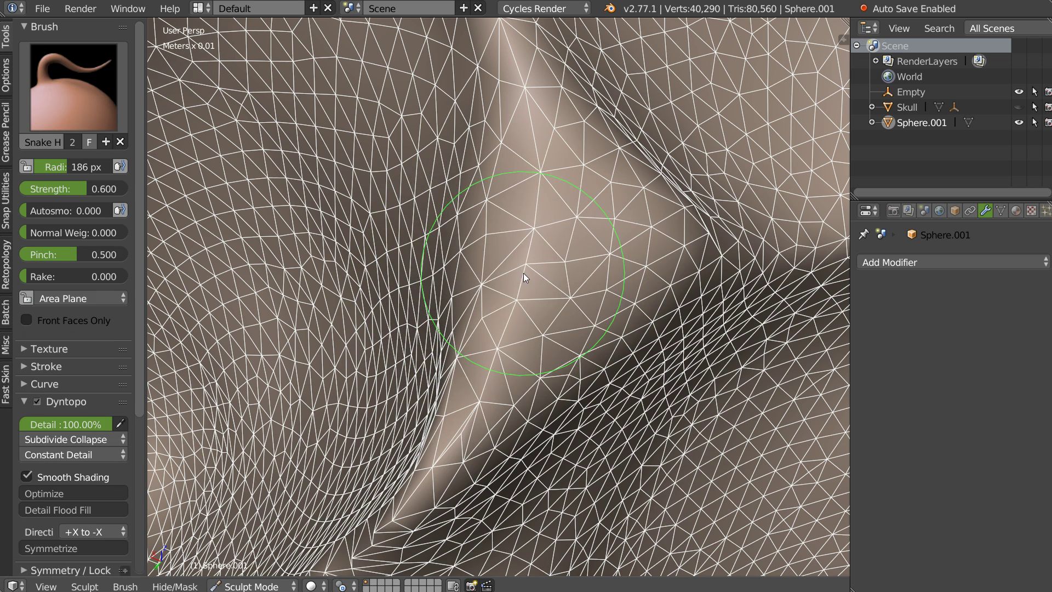
# - Crease and deepen the fold between the pec and shoulder
pyautogui.moveTo(559, 292)
pyautogui.mouseDown(button='middle')
pyautogui.moveTo(555, 314)
pyautogui.moveTo(358, 209)
pyautogui.moveTo(497, 252)
pyautogui.mouseUp(button='middle')
pyautogui.hotkey('shift', 'c')
pyautogui.moveTo(497, 310); pyautogui.dragTo(466, 198)
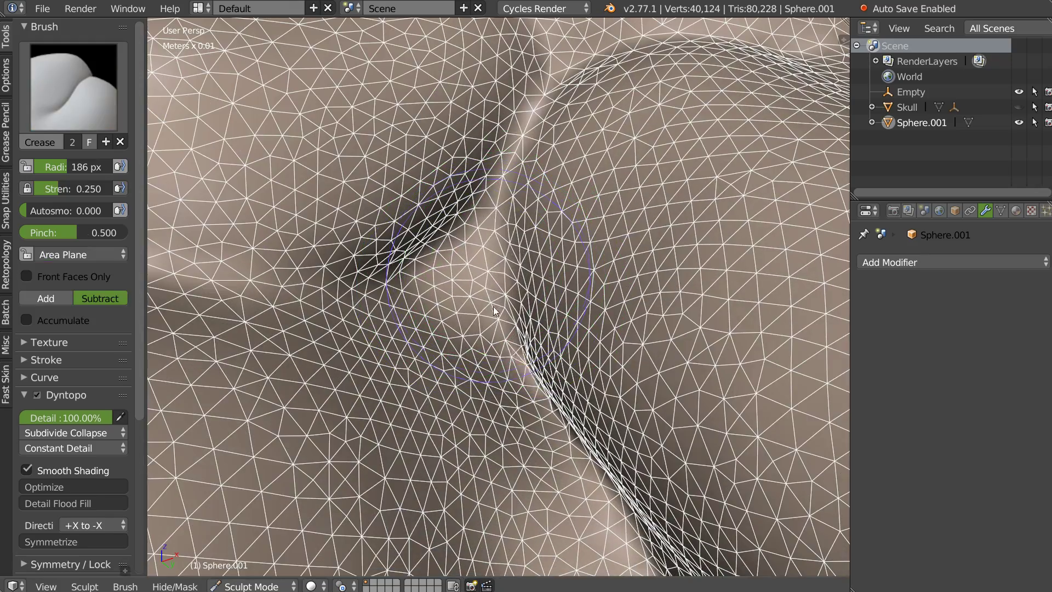
pyautogui.moveTo(493, 312); pyautogui.dragTo(488, 233)
pyautogui.scroll(-5, 562, 210)
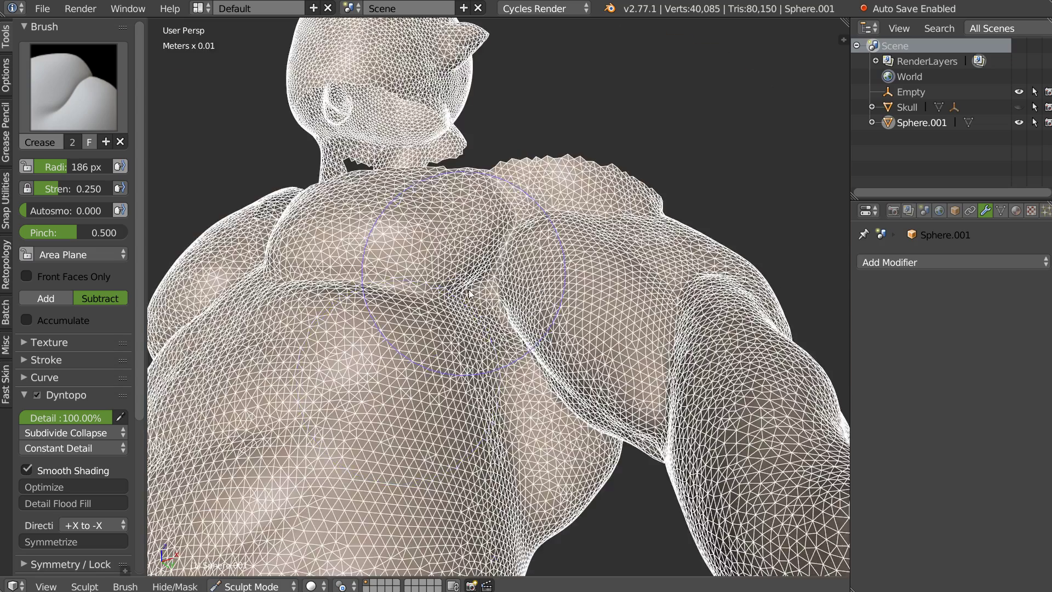
pyautogui.moveTo(561, 210); pyautogui.dragTo(524, 305, button='middle')
# - Hide the wireframe overlay and orbit to a low angle under the chest
pyautogui.press('z')
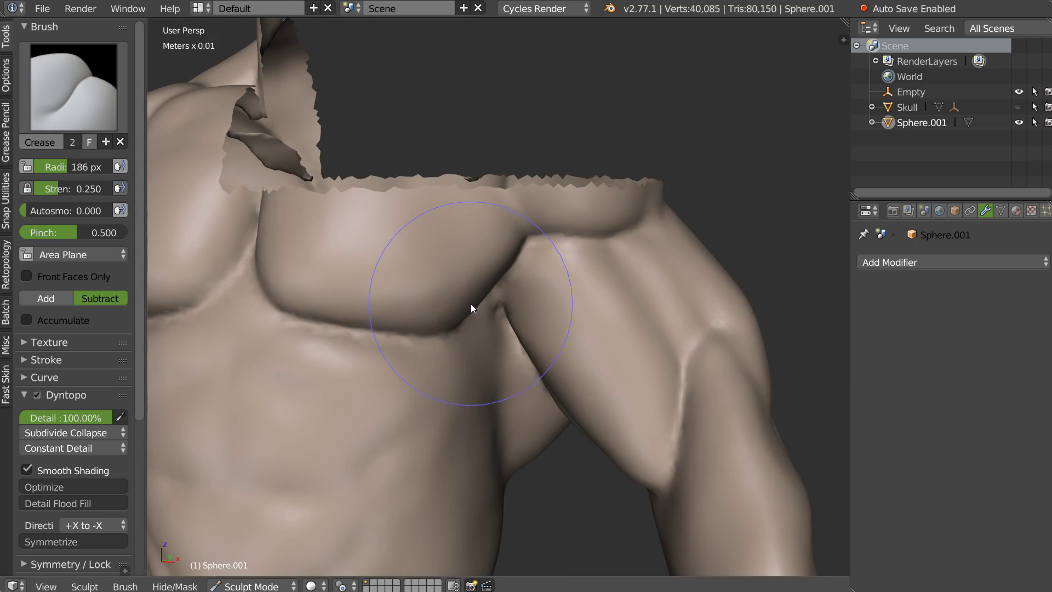
pyautogui.scroll(-2, 472, 305)
pyautogui.scroll(-3, 482, 295)
pyautogui.scroll(2, 474, 334)
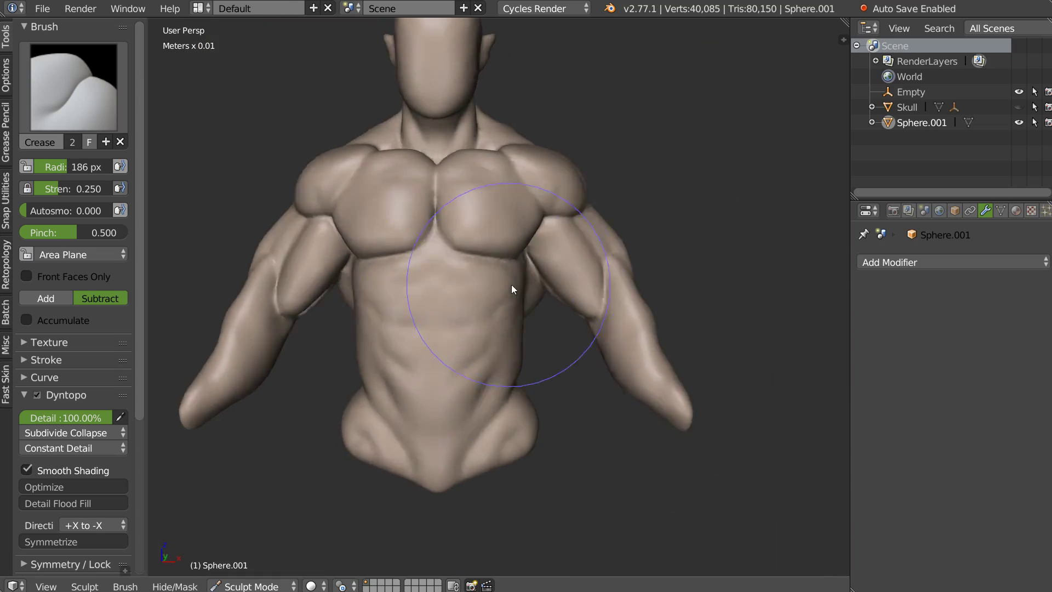
pyautogui.moveTo(511, 284); pyautogui.dragTo(483, 354, button='middle')
pyautogui.scroll(2, 483, 355)
pyautogui.moveTo(543, 261)
pyautogui.mouseDown(button='middle')
pyautogui.moveTo(470, 217)
pyautogui.moveTo(437, 284)
pyautogui.moveTo(526, 224)
pyautogui.moveTo(486, 286)
pyautogui.moveTo(575, 200)
pyautogui.mouseUp(button='middle')
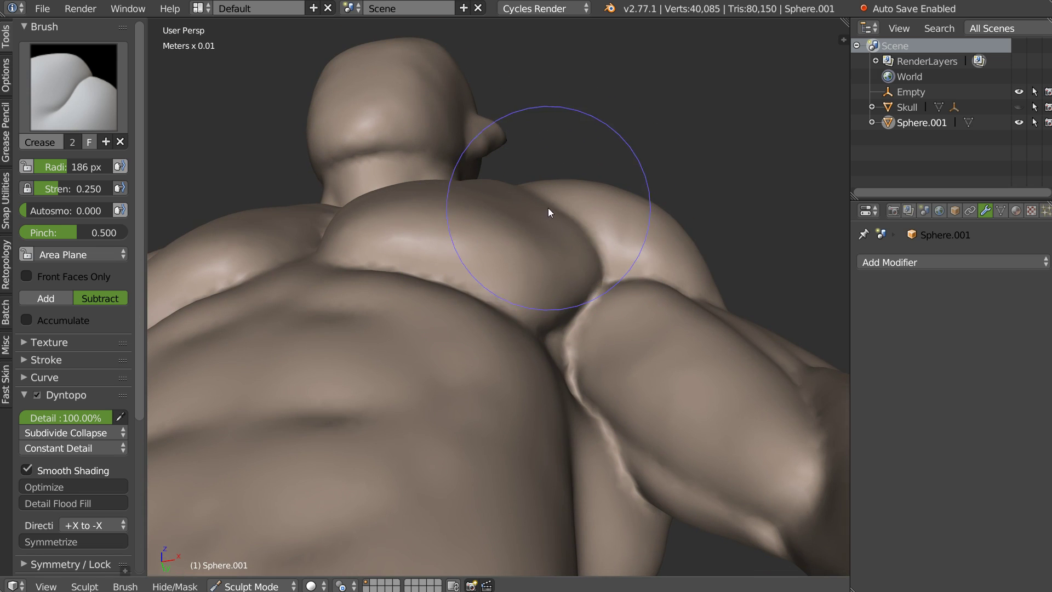
# - Pull the shoulder surface into shape and hook the pec edge under the arm with Snake Hook
pyautogui.press('k')
pyautogui.press('s')
pyautogui.press('k')
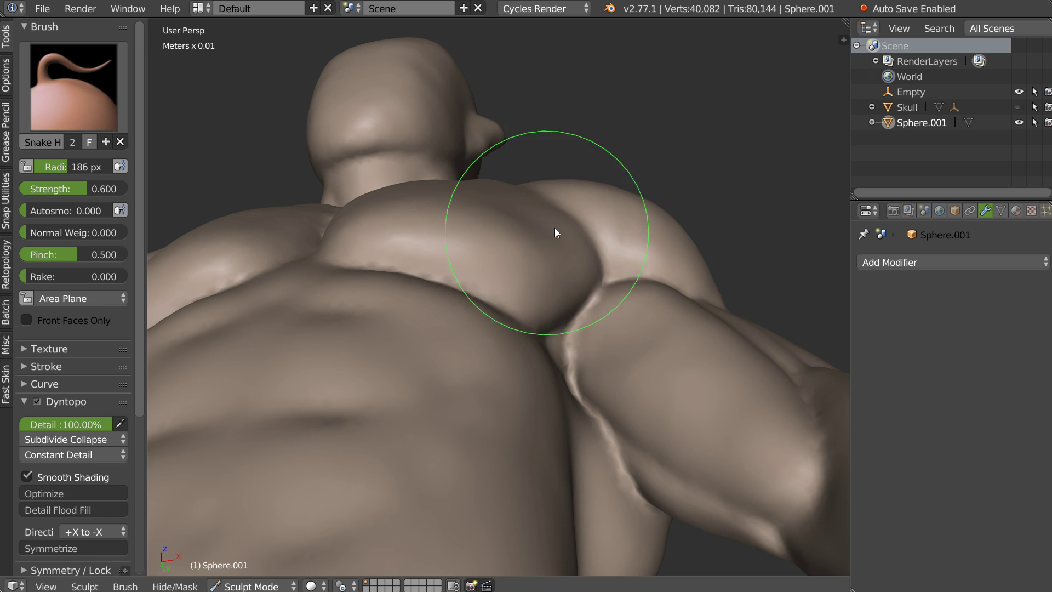
pyautogui.moveTo(495, 215)
pyautogui.mouseDown(button='middle')
pyautogui.moveTo(481, 281)
pyautogui.moveTo(454, 222)
pyautogui.moveTo(404, 195)
pyautogui.mouseUp(button='middle')
pyautogui.moveTo(375, 191); pyautogui.dragTo(532, 157)
pyautogui.moveTo(531, 157)
pyautogui.mouseDown(button='middle')
pyautogui.moveTo(441, 204)
pyautogui.moveTo(542, 256)
pyautogui.moveTo(527, 241)
pyautogui.moveTo(493, 256)
pyautogui.mouseUp(button='middle')
pyautogui.moveTo(492, 257)
pyautogui.mouseDown()
pyautogui.moveTo(507, 240)
pyautogui.moveTo(539, 251)
pyautogui.mouseUp()
pyautogui.moveTo(526, 228)
pyautogui.mouseDown(button='middle')
pyautogui.moveTo(565, 220)
pyautogui.moveTo(604, 230)
pyautogui.moveTo(556, 270)
pyautogui.mouseUp(button='middle')
# - Carve the armpit seam between pec and arm with a 64 px Crease brush
pyautogui.hotkey('shift', 'c')
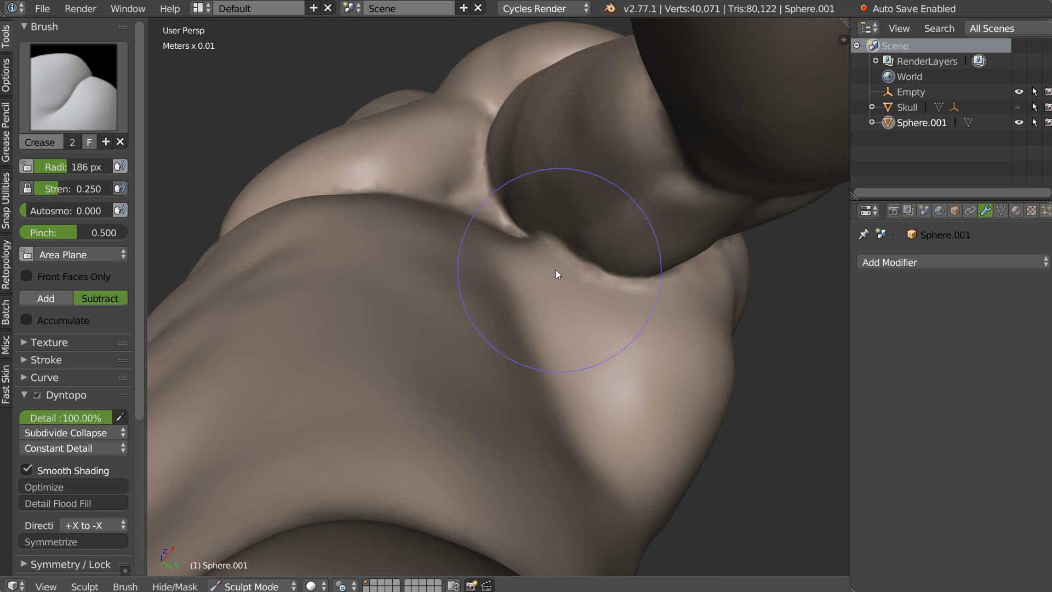
pyautogui.press('f')
pyautogui.click(490, 269)
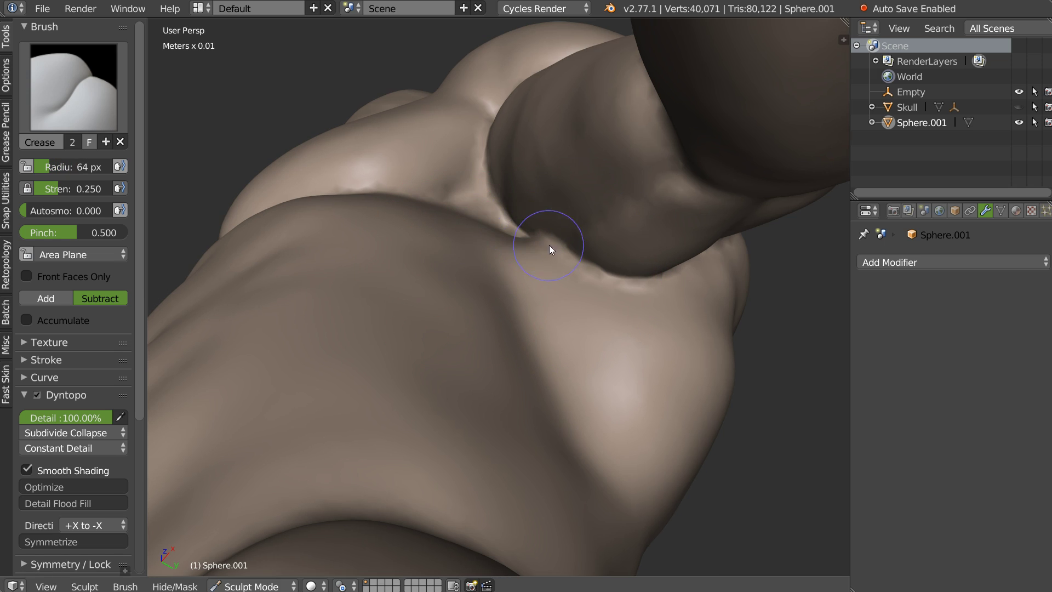
pyautogui.moveTo(564, 259)
pyautogui.mouseDown()
pyautogui.moveTo(518, 231)
pyautogui.moveTo(594, 267)
pyautogui.moveTo(660, 279)
pyautogui.mouseUp()
pyautogui.moveTo(660, 279); pyautogui.dragTo(574, 282, button='middle')
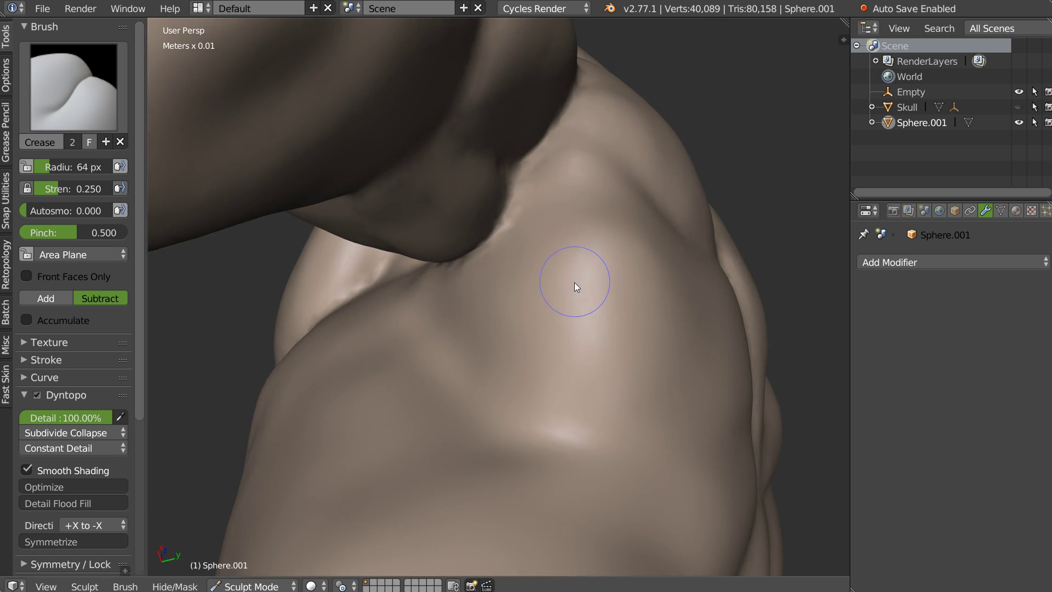
# - Re-view the shoulder and deepen the armpit crease further with the Crease brush
pyautogui.moveTo(517, 193); pyautogui.dragTo(462, 248)
pyautogui.moveTo(462, 247); pyautogui.dragTo(540, 247, button='middle')
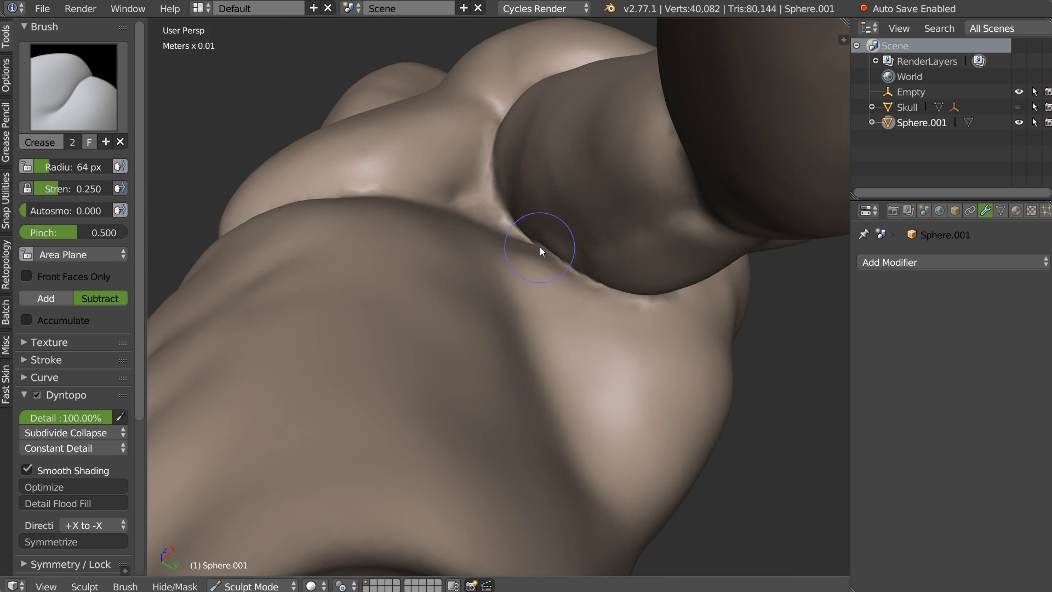
pyautogui.scroll(-2, 568, 266)
pyautogui.moveTo(595, 290)
pyautogui.mouseDown(button='middle')
pyautogui.moveTo(677, 290)
pyautogui.moveTo(525, 284)
pyautogui.mouseUp(button='middle')
pyautogui.press('s')
pyautogui.hotkey('shift', 'c')
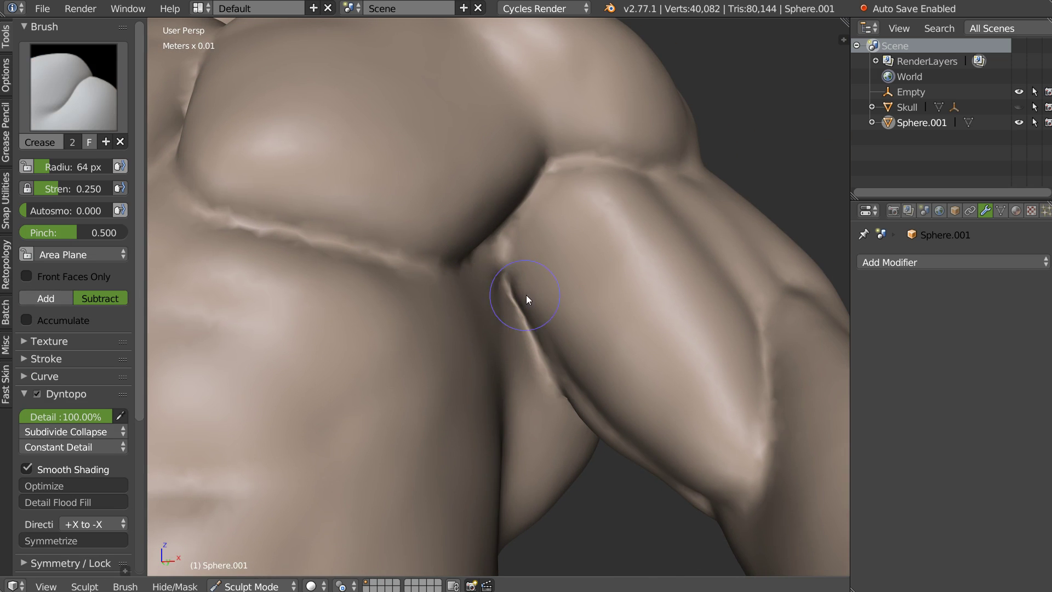
pyautogui.moveTo(491, 258)
pyautogui.mouseDown()
pyautogui.moveTo(506, 235)
pyautogui.moveTo(505, 259)
pyautogui.moveTo(473, 263)
pyautogui.mouseUp()
pyautogui.moveTo(473, 262); pyautogui.dragTo(445, 258, button='middle')
# - Build up clay near the armpit, then snap to the front orthographic view
pyautogui.press('c')
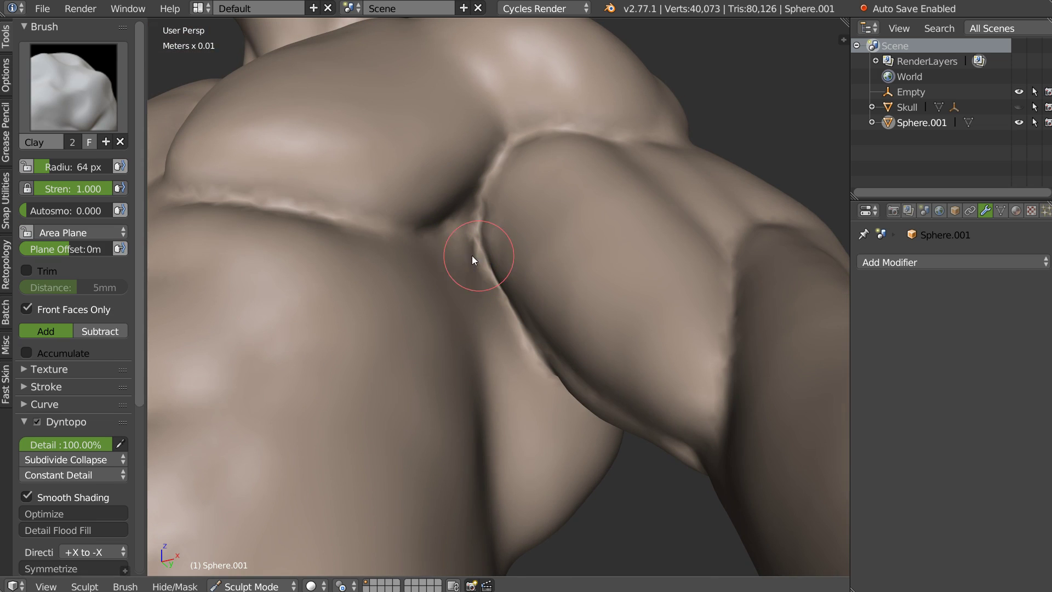
pyautogui.moveTo(464, 245)
pyautogui.mouseDown()
pyautogui.moveTo(477, 249)
pyautogui.moveTo(469, 259)
pyautogui.moveTo(490, 251)
pyautogui.mouseUp()
pyautogui.moveTo(491, 251)
pyautogui.mouseDown(button='middle')
pyautogui.moveTo(460, 336)
pyautogui.moveTo(432, 277)
pyautogui.moveTo(442, 277)
pyautogui.moveTo(455, 228)
pyautogui.moveTo(482, 307)
pyautogui.mouseUp(button='middle')
pyautogui.scroll(-4, 460, 337)
pyautogui.scroll(3, 436, 279)
pyautogui.press('q')
pyautogui.click(411, 245)
# - Carve a groove along the right collarbone with the Crease brush
pyautogui.scroll(-3, 409, 244)
pyautogui.scroll(2, 437, 238)
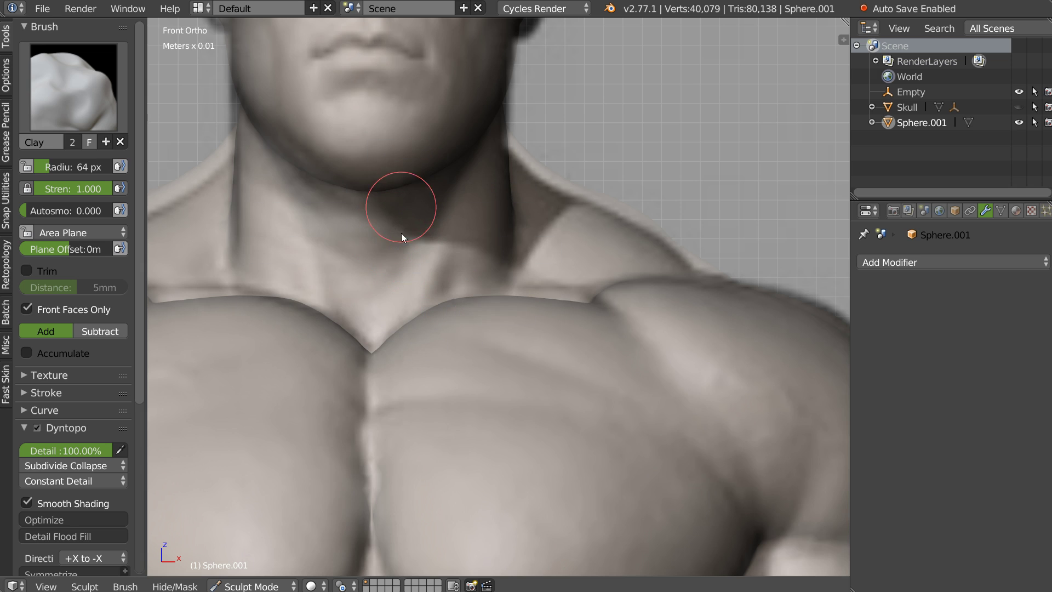
pyautogui.scroll(1, 372, 244)
pyautogui.hotkey('shift', 'c')
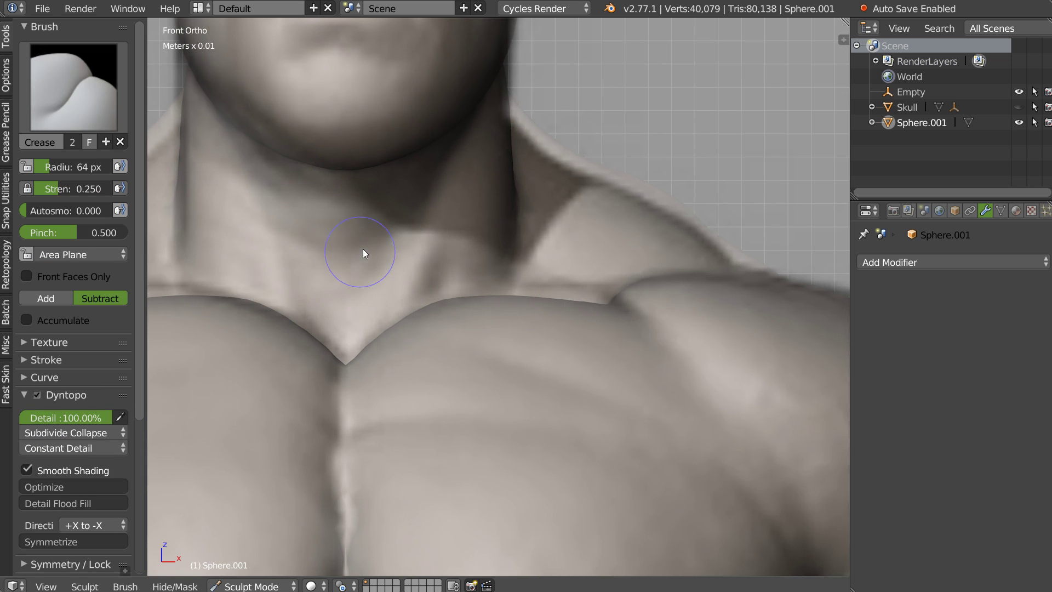
pyautogui.moveTo(444, 223); pyautogui.dragTo(436, 292)
# - Smooth the collarbone ridge from a perspective view of head and chest
pyautogui.moveTo(539, 282)
pyautogui.mouseDown(button='middle')
pyautogui.moveTo(500, 274)
pyautogui.moveTo(490, 315)
pyautogui.moveTo(442, 259)
pyautogui.moveTo(458, 276)
pyautogui.mouseUp(button='middle')
pyautogui.scroll(4, 447, 274)
pyautogui.press('s')
pyautogui.moveTo(384, 293); pyautogui.dragTo(410, 296)
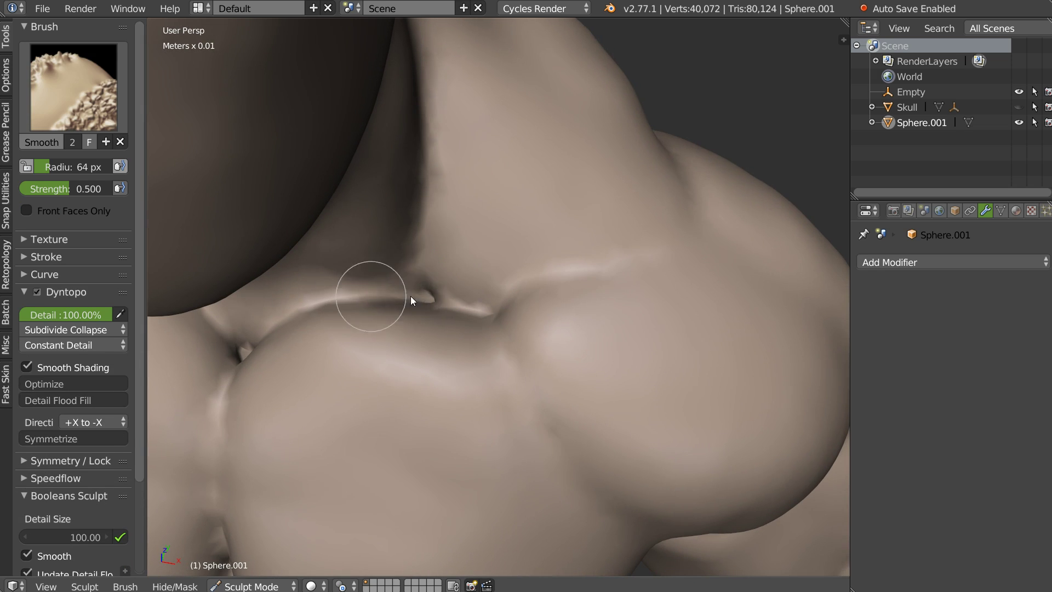
# - Soften the sharp collarbone notch into a V crease, alternating Smooth and Crease
pyautogui.hotkey('shift', 'c')
pyautogui.moveTo(403, 293); pyautogui.dragTo(326, 315, button='middle')
pyautogui.press('s')
pyautogui.moveTo(297, 334); pyautogui.dragTo(293, 338)
pyautogui.hotkey('shift', 'c')
pyautogui.moveTo(301, 331); pyautogui.dragTo(316, 315, button='middle')
pyautogui.press('s')
pyautogui.hotkey('shift', 'c')
pyautogui.press('s')
pyautogui.hotkey('shift', 'c')
pyautogui.moveTo(473, 247)
pyautogui.mouseDown(button='middle')
pyautogui.moveTo(480, 204)
pyautogui.moveTo(433, 228)
pyautogui.moveTo(445, 235)
pyautogui.mouseUp(button='middle')
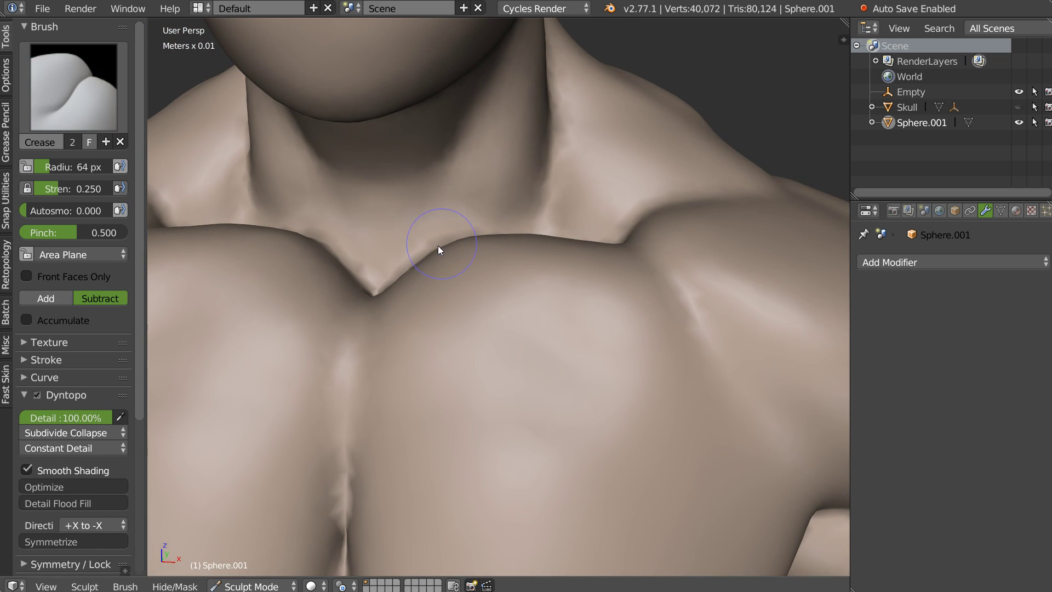
# - Build up the neck base with SculptDraw, then orbit around the collarbones with Clay active
pyautogui.press('x')
pyautogui.moveTo(447, 171)
pyautogui.mouseDown()
pyautogui.moveTo(447, 222)
pyautogui.moveTo(467, 162)
pyautogui.mouseUp()
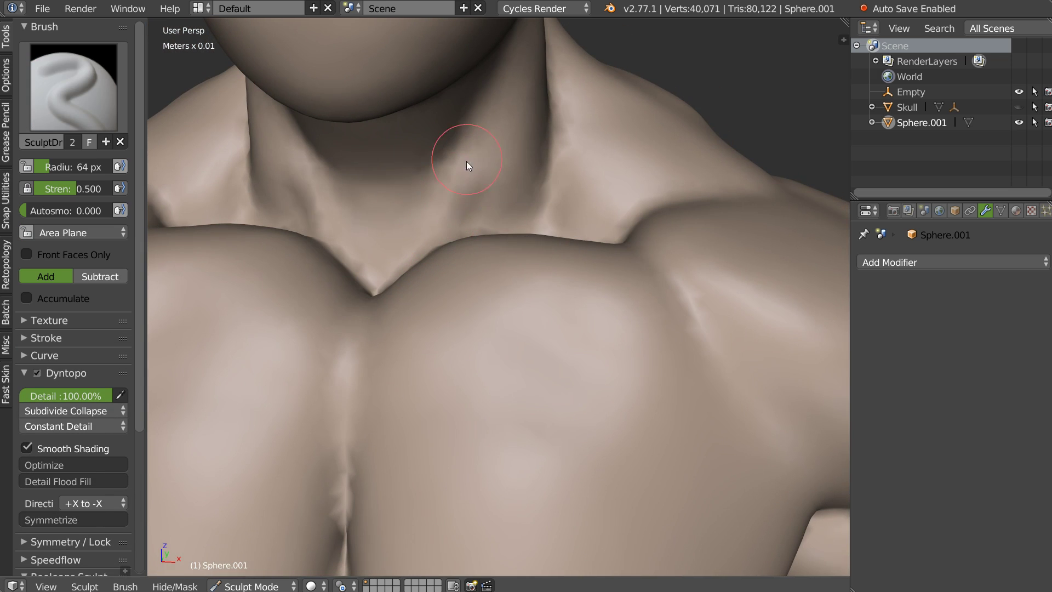
pyautogui.press('c')
pyautogui.moveTo(507, 213); pyautogui.dragTo(485, 203, button='middle')
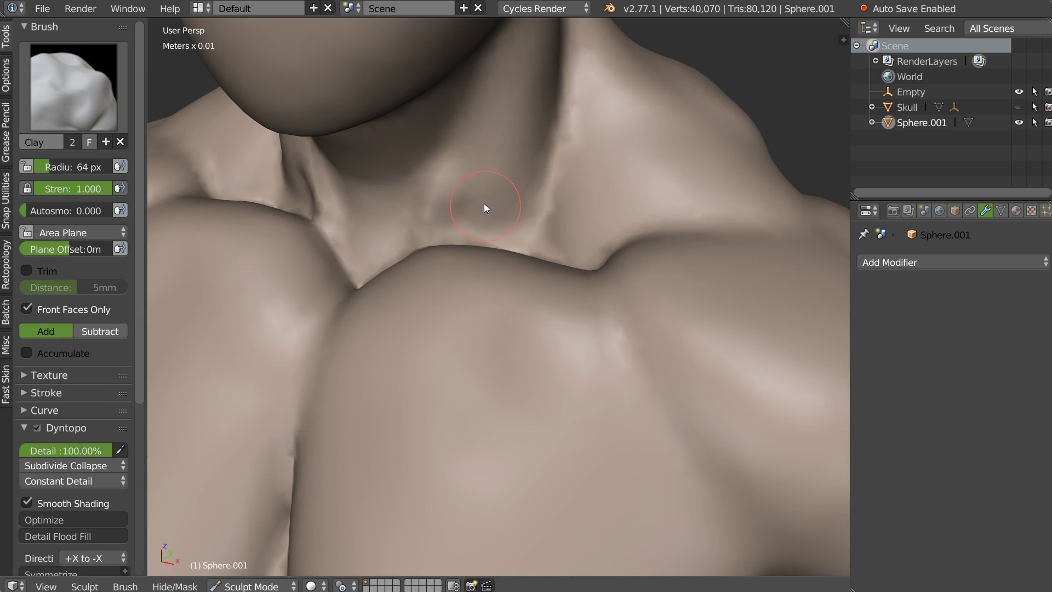
pyautogui.moveTo(514, 224); pyautogui.dragTo(510, 226)
pyautogui.moveTo(510, 220); pyautogui.dragTo(544, 202, button='middle')
pyautogui.scroll(-3, 544, 203)
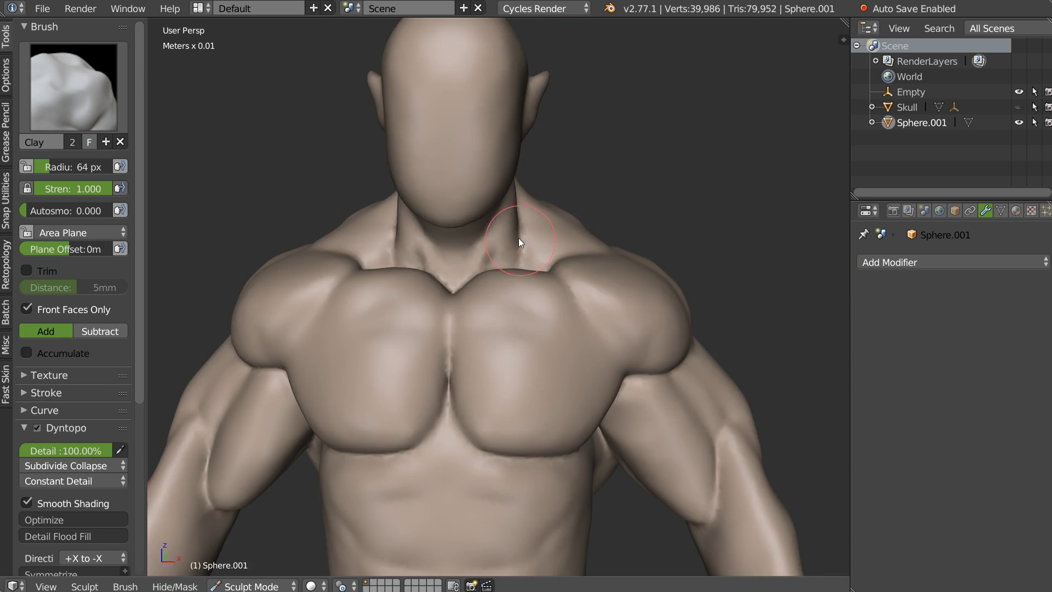
pyautogui.moveTo(518, 238)
pyautogui.mouseDown(button='middle')
pyautogui.moveTo(530, 241)
pyautogui.moveTo(523, 230)
pyautogui.moveTo(445, 215)
pyautogui.moveTo(480, 221)
pyautogui.moveTo(547, 272)
pyautogui.moveTo(549, 256)
pyautogui.mouseUp(button='middle')
# - Deepen the seam between chest and arm with repeated Crease strokes
pyautogui.scroll(2, 558, 247)
pyautogui.hotkey('shift', 'c')
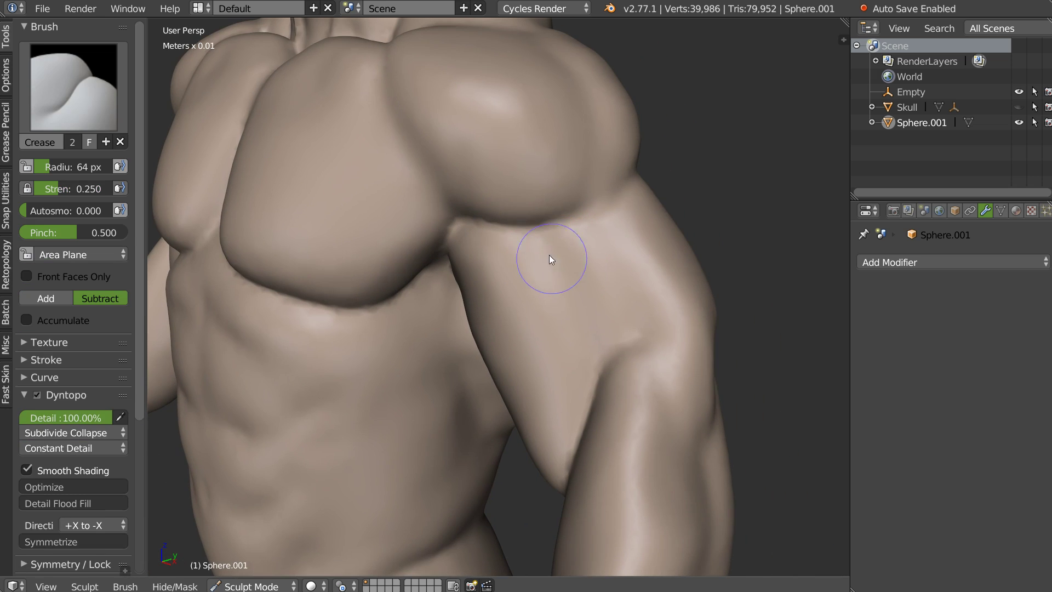
pyautogui.moveTo(594, 318); pyautogui.dragTo(561, 235, button='middle')
pyautogui.moveTo(483, 200); pyautogui.dragTo(575, 187)
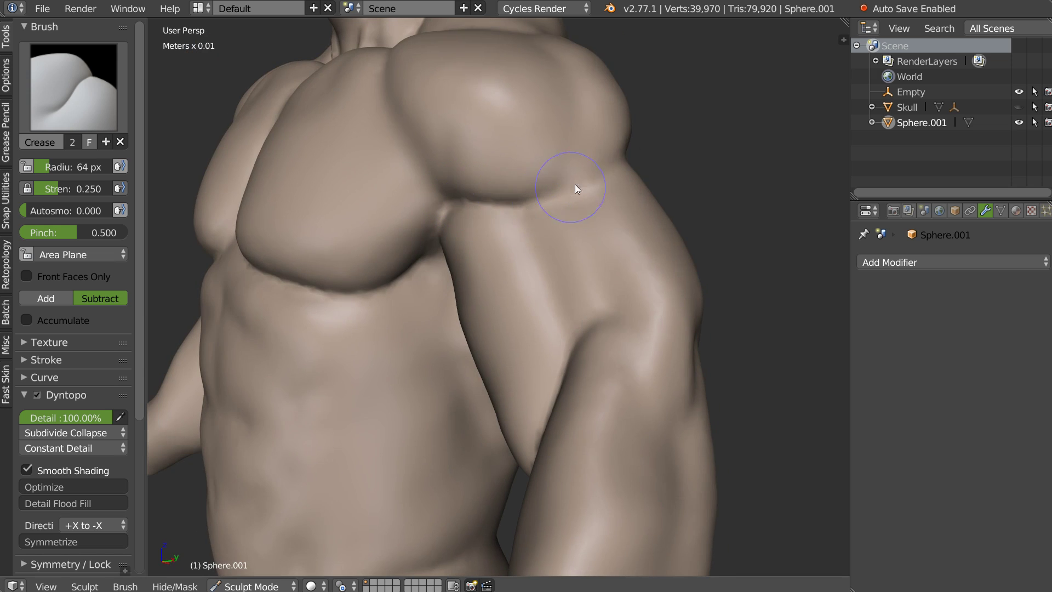
pyautogui.moveTo(575, 187); pyautogui.dragTo(486, 238, button='middle')
pyautogui.moveTo(486, 237); pyautogui.dragTo(587, 197)
pyautogui.moveTo(587, 196); pyautogui.dragTo(493, 215, button='middle')
pyautogui.moveTo(493, 217); pyautogui.dragTo(567, 192)
pyautogui.moveTo(566, 192); pyautogui.dragTo(460, 204, button='middle')
pyautogui.moveTo(460, 204); pyautogui.dragTo(495, 199)
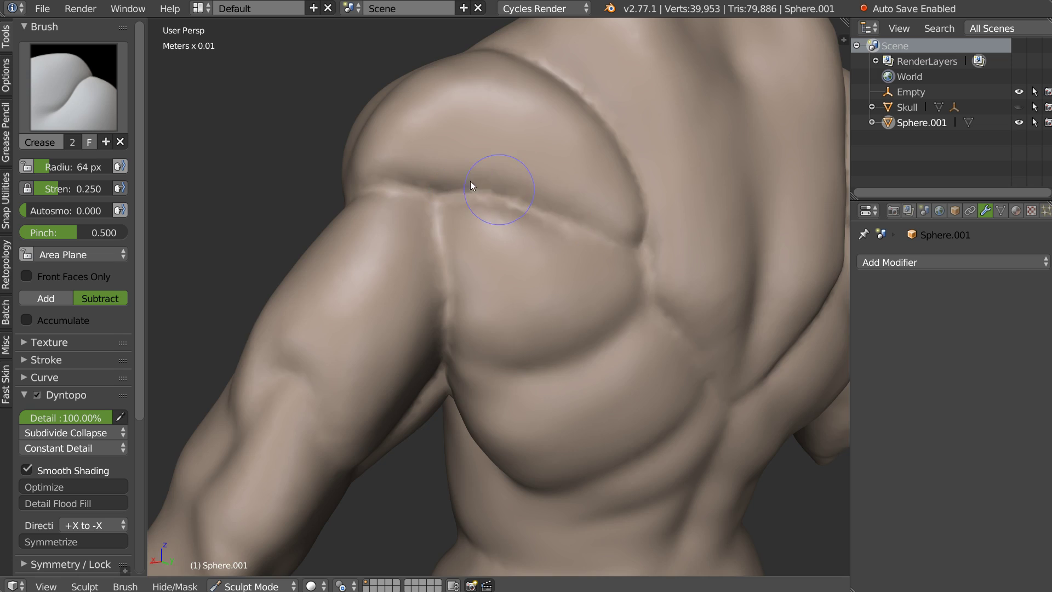
# - Set the Clay brush to 141 px radius and 0.587 strength
pyautogui.moveTo(470, 182); pyautogui.dragTo(469, 219, button='middle')
pyautogui.press('w')
pyautogui.click(610, 190)
pyautogui.press('f')
pyautogui.click(530, 184)
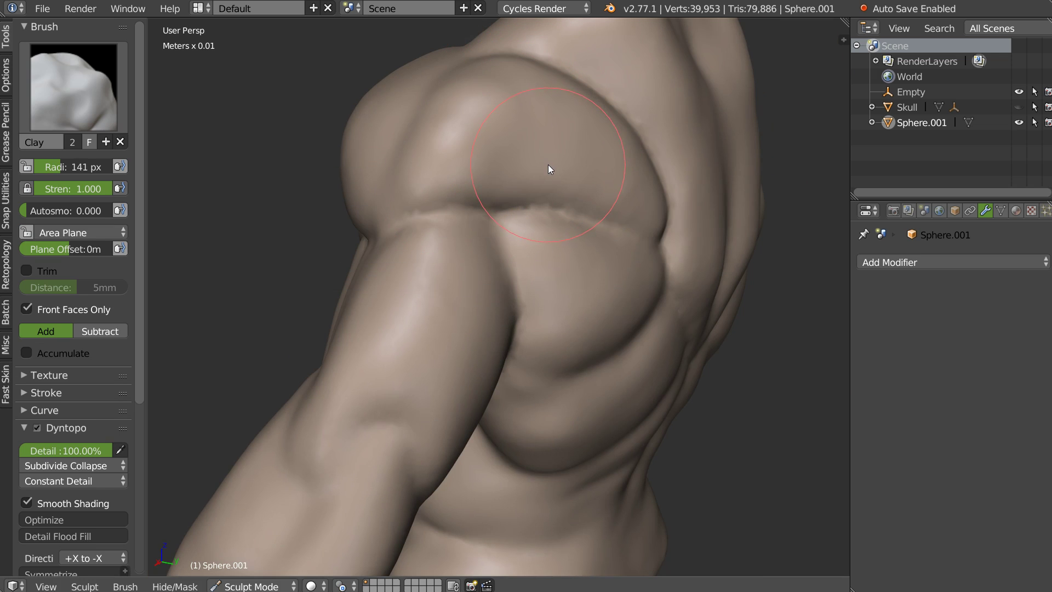
pyautogui.hotkey('shift', 'f')
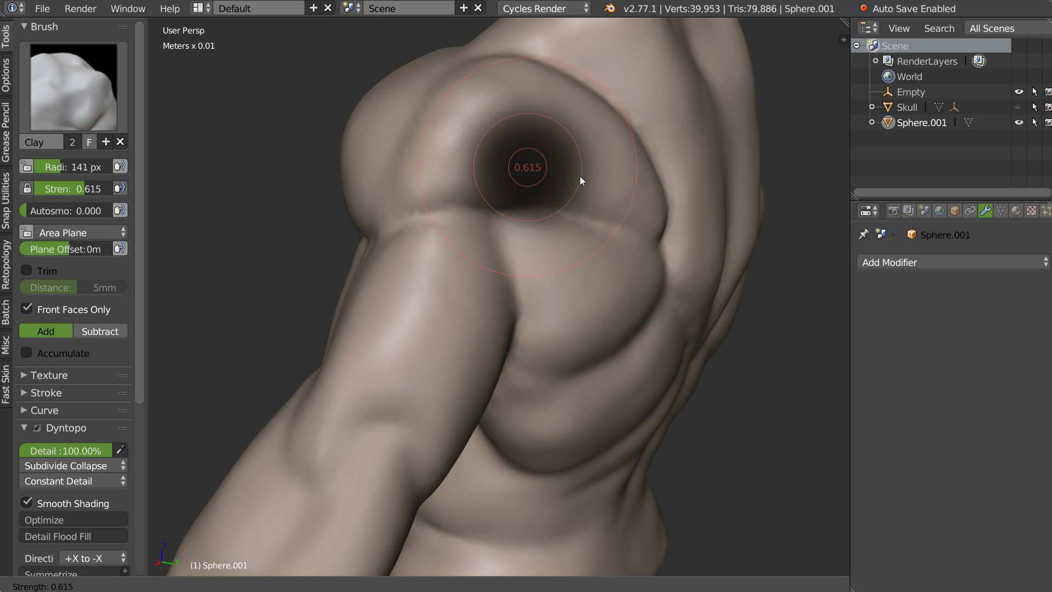
pyautogui.click(565, 158)
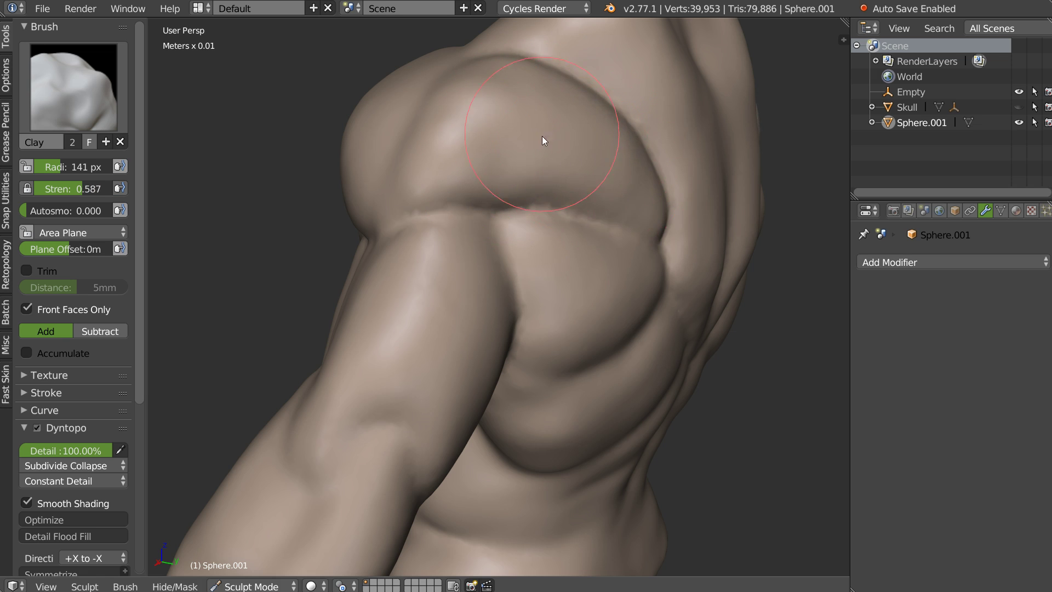
# - Switch to back orthographic view and smooth the upper-back crease
pyautogui.press('ctrl+KP_1')
pyautogui.scroll(2, 508, 222)
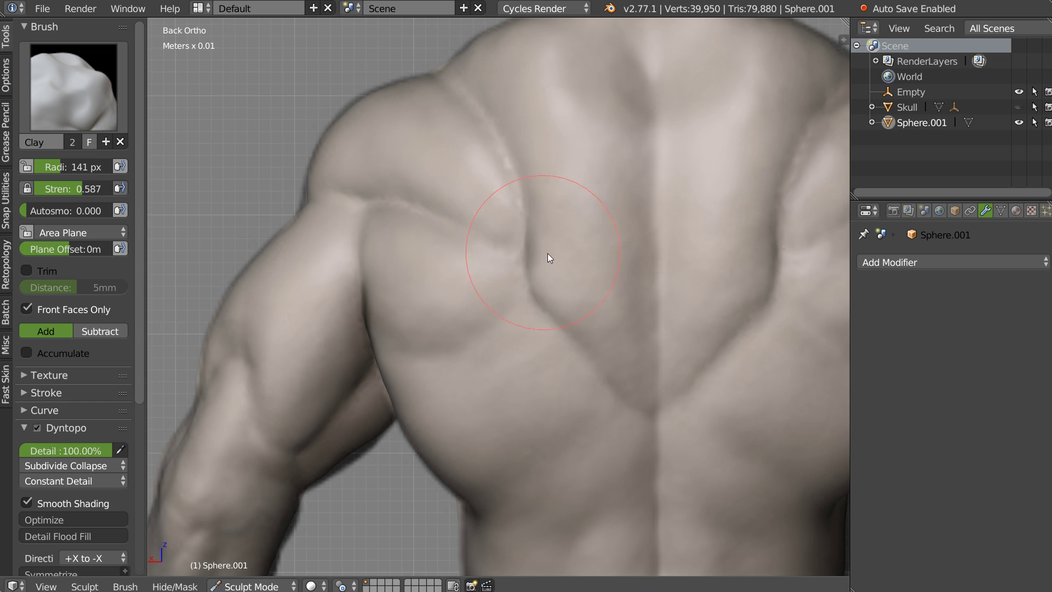
pyautogui.press('s')
pyautogui.moveTo(533, 236); pyautogui.dragTo(522, 270)
pyautogui.press('c')
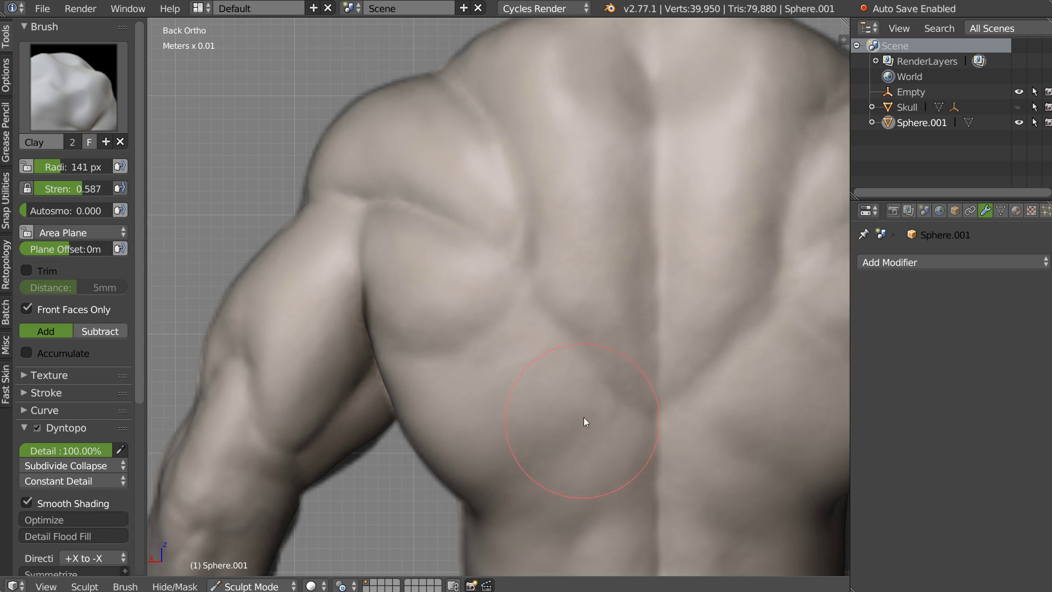
pyautogui.keyDown('shift'); pyautogui.moveTo(585, 417); pyautogui.dragTo(570, 220, button='middle'); pyautogui.keyUp('shift')
# - Crease the left back, shoulder-blade edge and shoulder with an 87 px Crease brush
pyautogui.hotkey('shift', 'c')
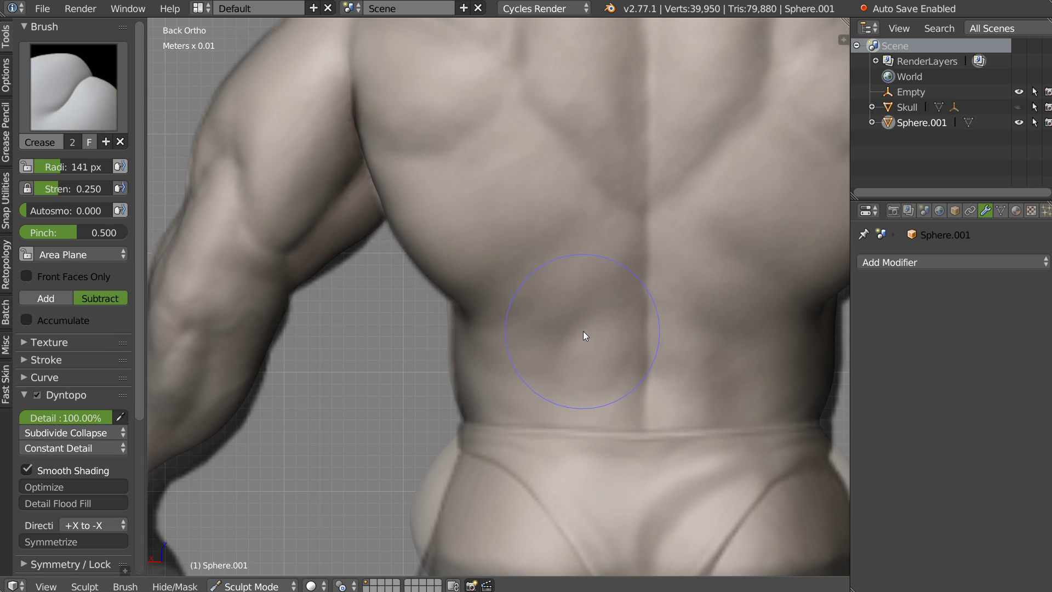
pyautogui.press('f')
pyautogui.click(555, 328)
pyautogui.moveTo(563, 326)
pyautogui.mouseDown()
pyautogui.moveTo(488, 300)
pyautogui.moveTo(559, 252)
pyautogui.mouseUp()
pyautogui.moveTo(606, 184)
pyautogui.mouseDown()
pyautogui.moveTo(566, 164)
pyautogui.moveTo(385, 142)
pyautogui.moveTo(456, 138)
pyautogui.mouseUp()
pyautogui.moveTo(457, 137)
pyautogui.mouseDown(button='middle')
pyautogui.moveTo(443, 173)
pyautogui.moveTo(532, 160)
pyautogui.moveTo(439, 184)
pyautogui.mouseUp(button='middle')
# - Set up the Clay brush at 0.463 strength and 141 px radius, testing it on the shoulder blade
pyautogui.press('g')
pyautogui.press('w')
pyautogui.click(542, 161)
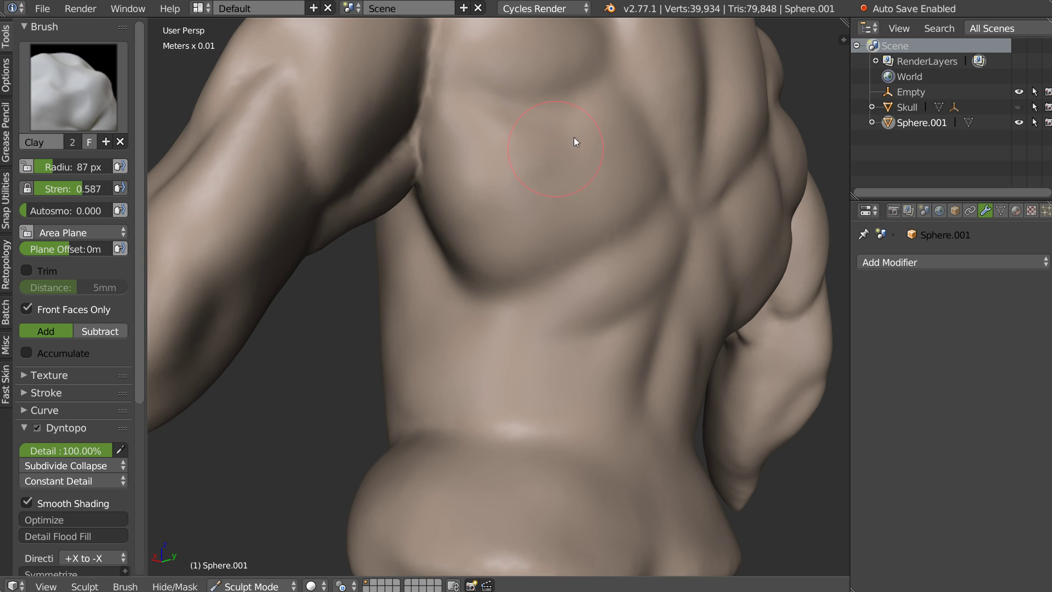
pyautogui.moveTo(574, 137); pyautogui.dragTo(514, 219)
pyautogui.press('s')
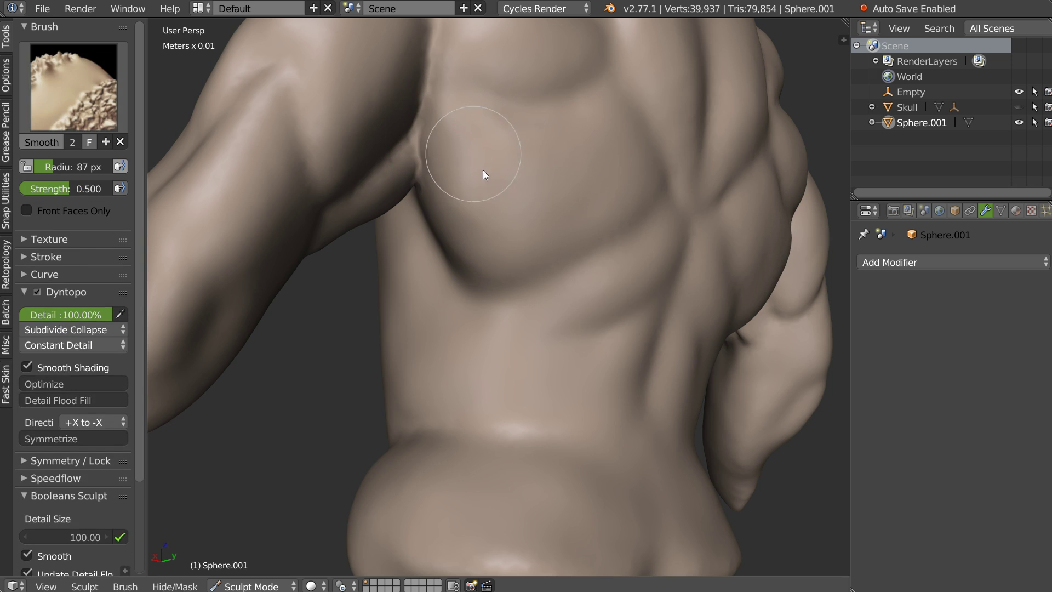
pyautogui.press('c')
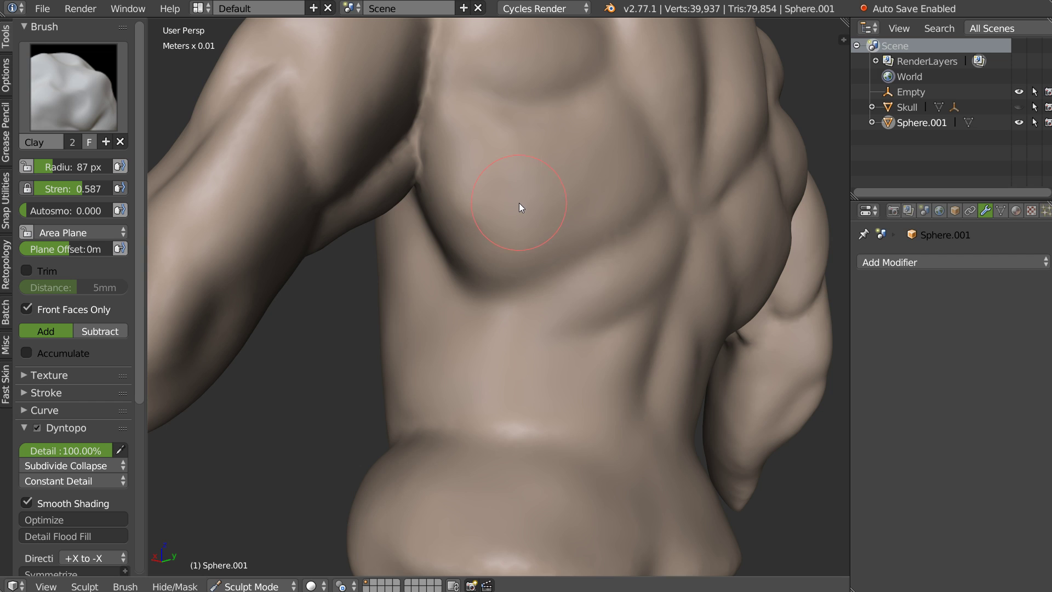
pyautogui.press('w')
pyautogui.click(633, 211)
pyautogui.hotkey('shift', 'f')
pyautogui.click(552, 200)
pyautogui.press('f')
pyautogui.click(573, 202)
# - Build up the shoulder-blade and trapezius muscles with clay, smoothing the top of the shoulder
pyautogui.moveTo(596, 211)
pyautogui.mouseDown()
pyautogui.moveTo(644, 213)
pyautogui.moveTo(620, 242)
pyautogui.moveTo(542, 274)
pyautogui.moveTo(623, 182)
pyautogui.mouseUp()
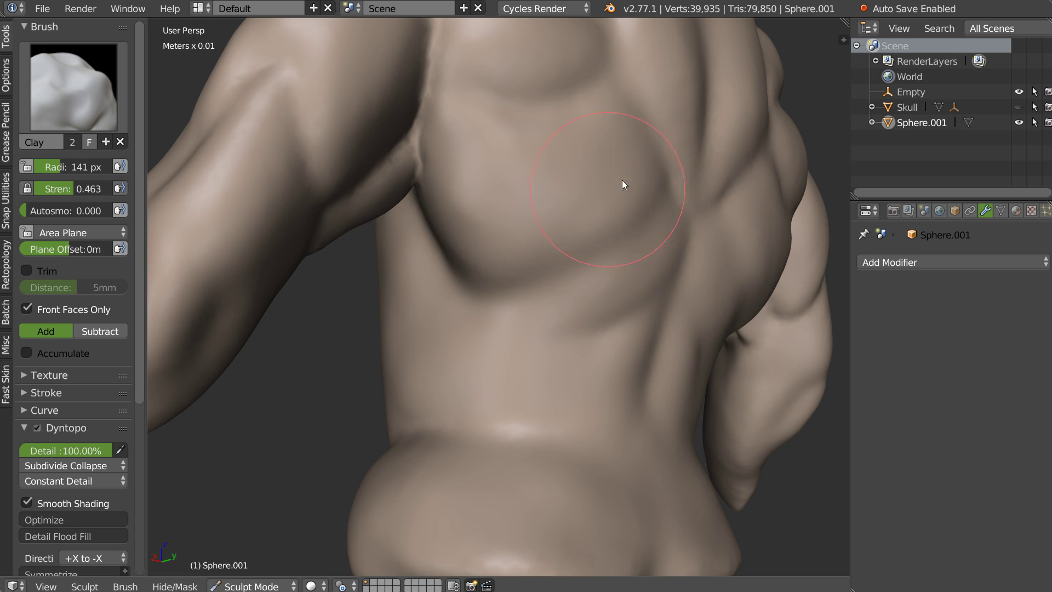
pyautogui.moveTo(548, 191); pyautogui.dragTo(608, 134, button='middle')
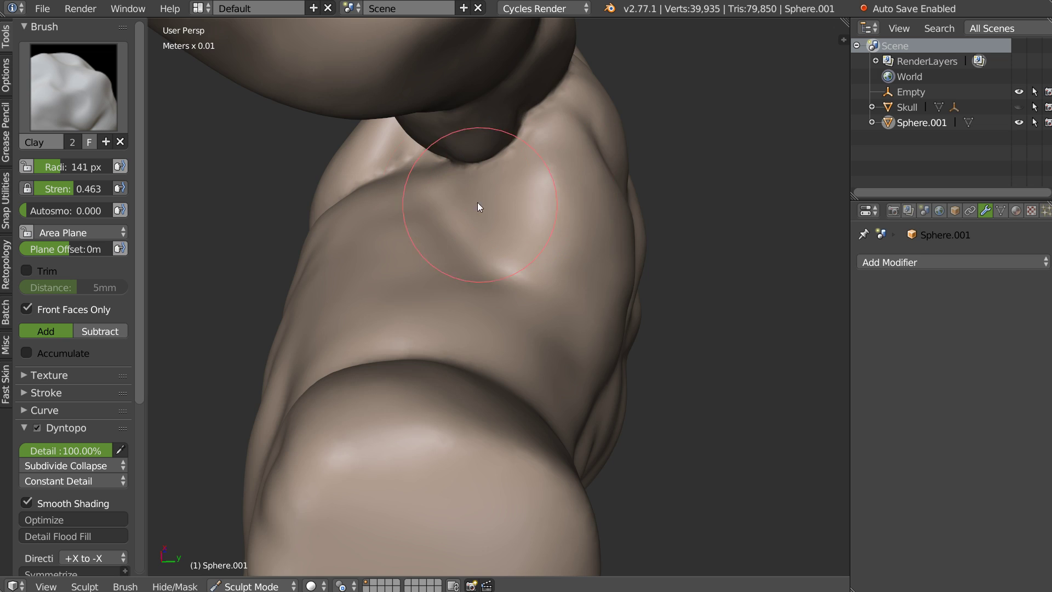
pyautogui.moveTo(477, 206); pyautogui.dragTo(472, 170, button='middle')
pyautogui.moveTo(498, 157); pyautogui.dragTo(516, 217)
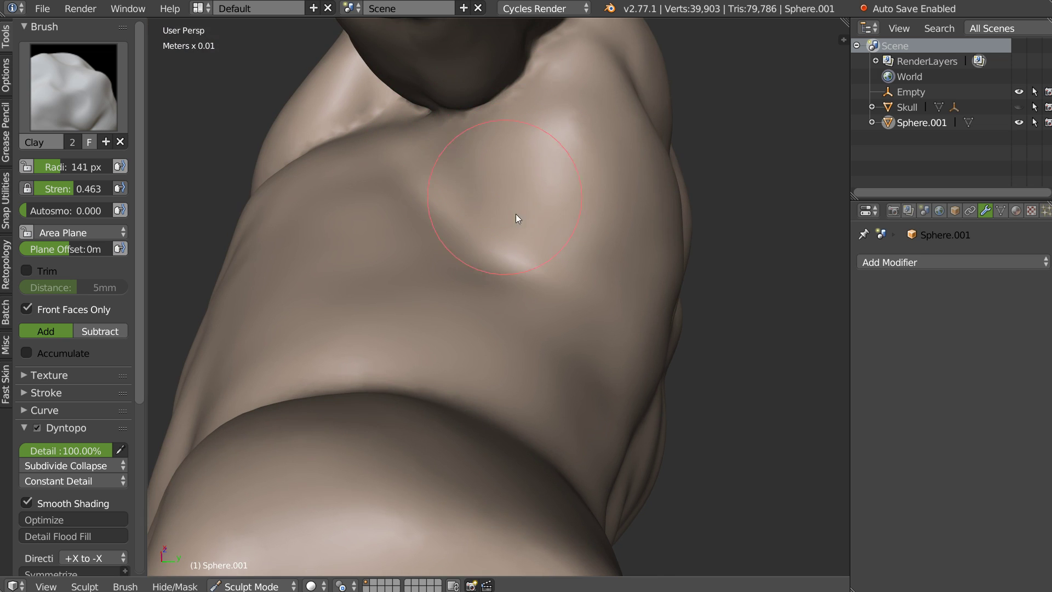
pyautogui.moveTo(465, 183); pyautogui.dragTo(474, 165, button='middle')
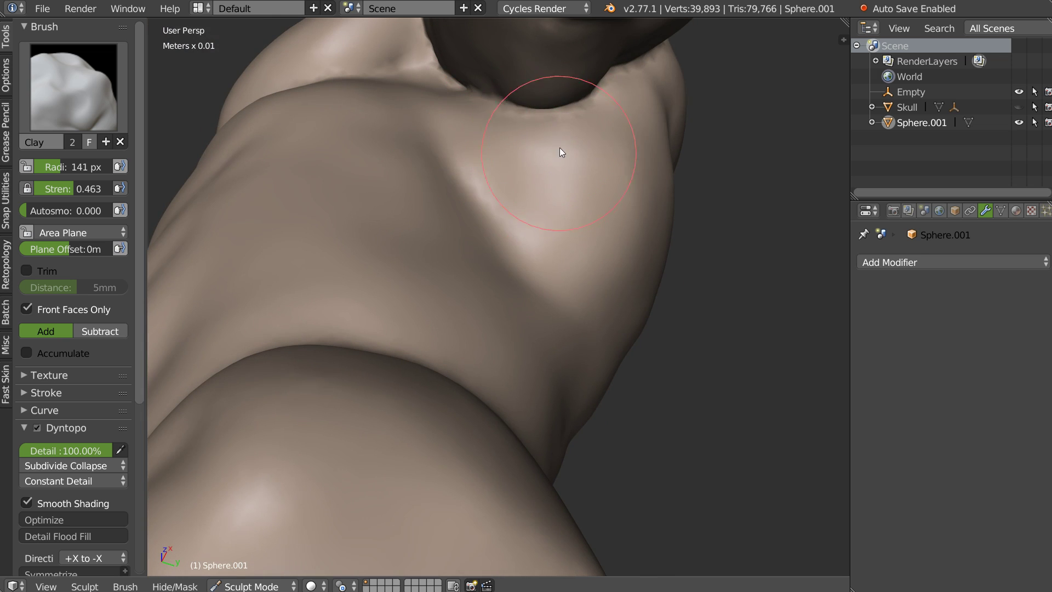
pyautogui.press('s')
pyautogui.moveTo(596, 139); pyautogui.dragTo(553, 230)
pyautogui.press('c')
# - Flood fill the whole mesh at uniform detail using the Detail Size checkmark
pyautogui.scroll(-3, 542, 231)
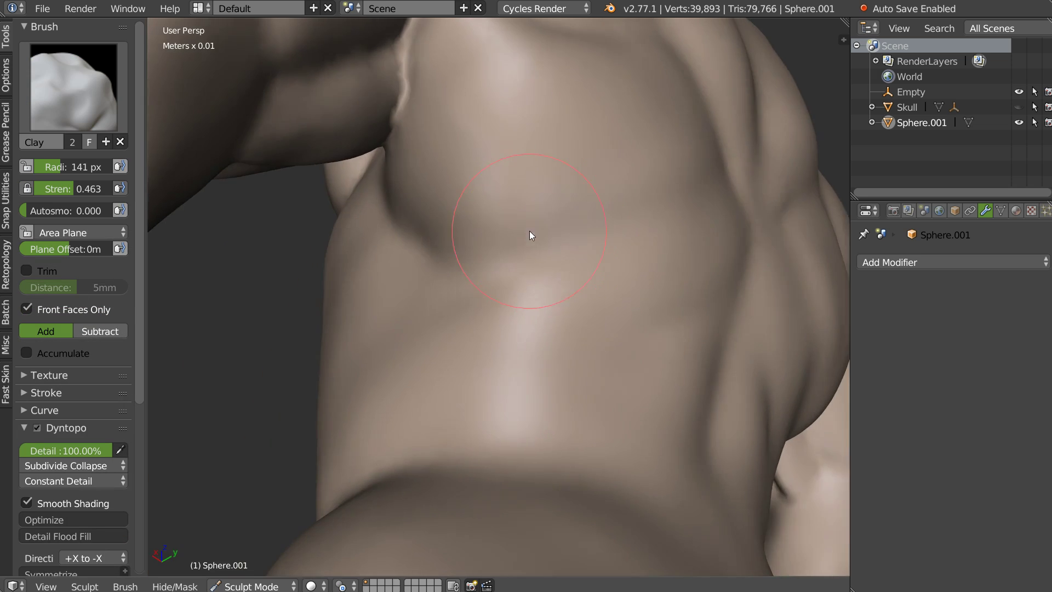
pyautogui.scroll(-2, 535, 233)
pyautogui.scroll(-2, 538, 246)
pyautogui.scroll(1, 493, 175)
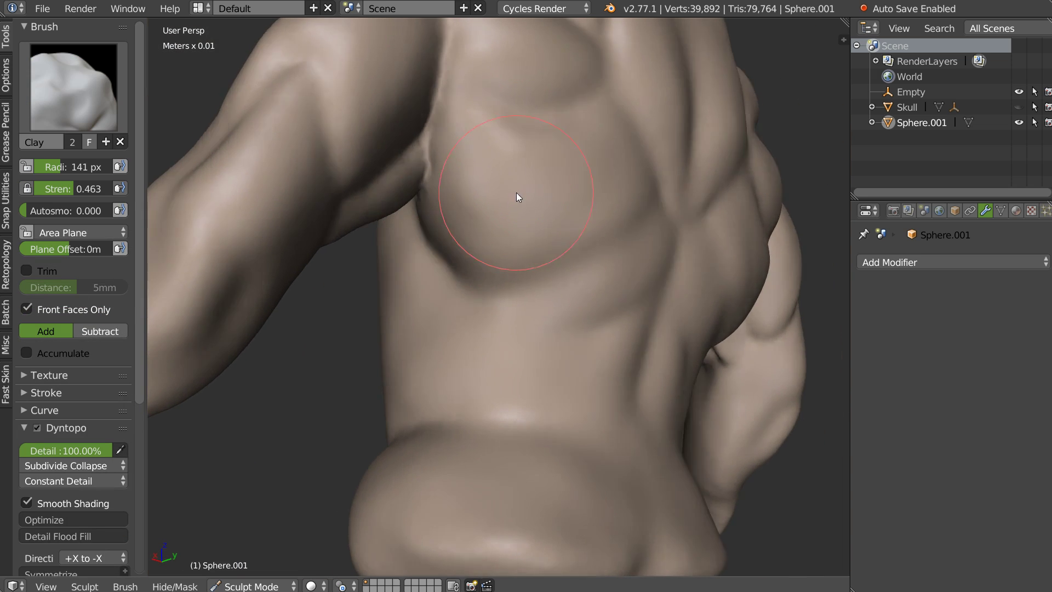
pyautogui.scroll(2, 511, 176)
pyautogui.scroll(2, 466, 126)
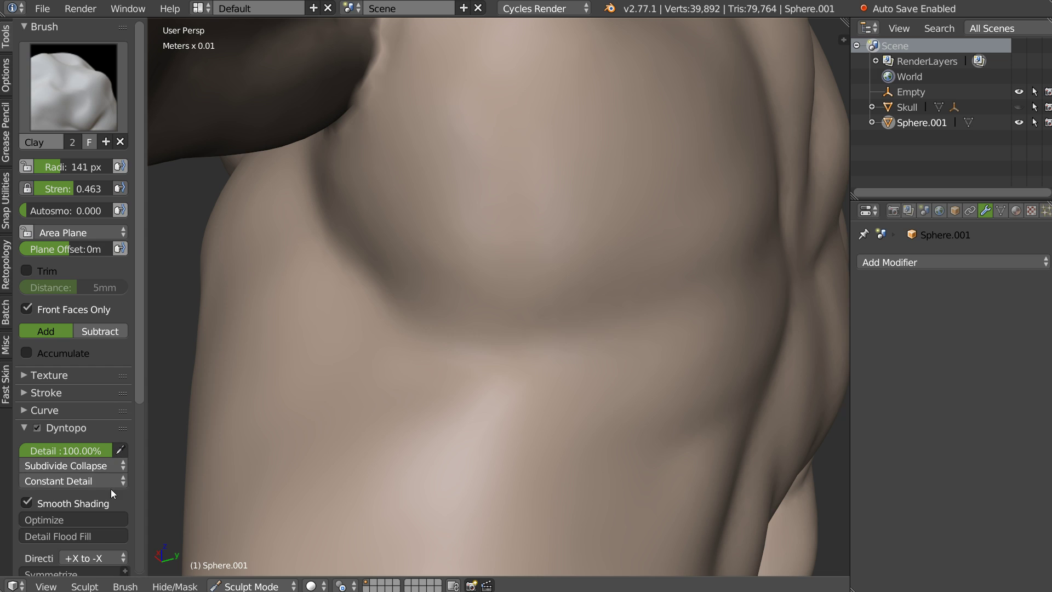
pyautogui.scroll(-5, 99, 474)
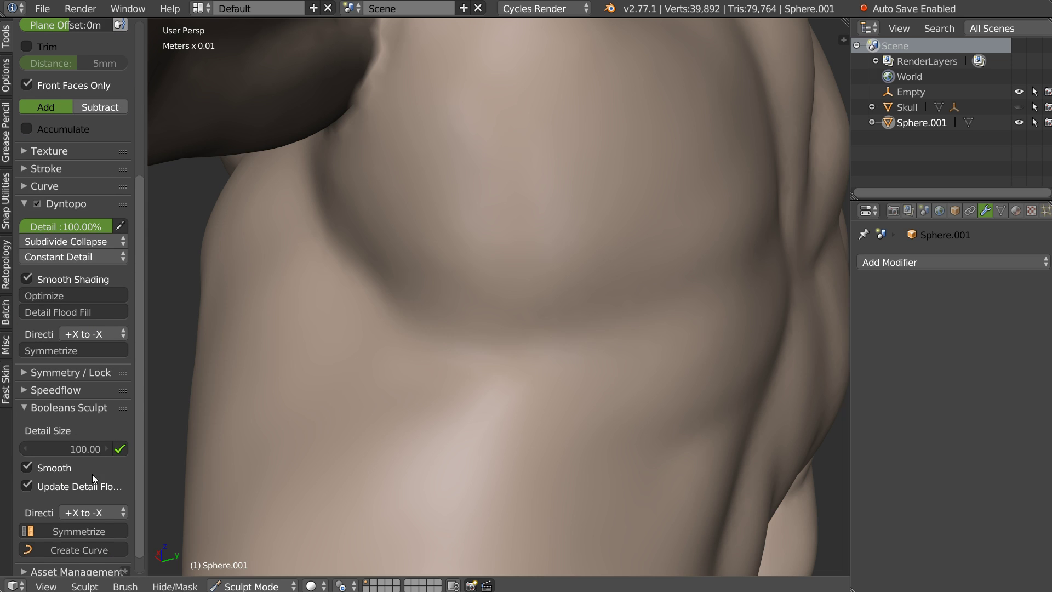
pyautogui.click(121, 450)
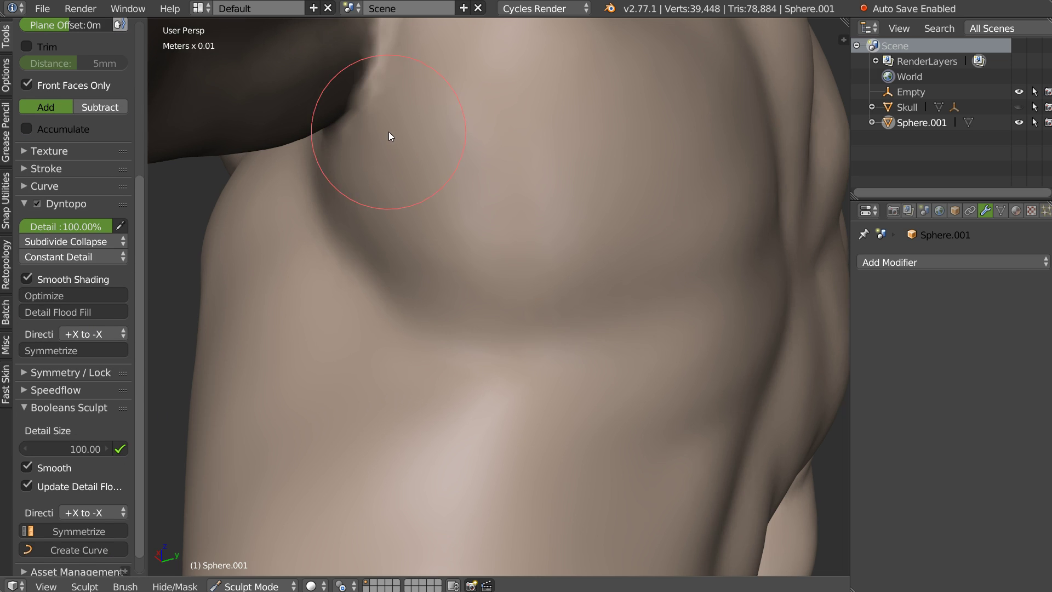
# - From a back view, reshape the crease along the back of the shoulder with clay
pyautogui.scroll(-3, 388, 149)
pyautogui.moveTo(493, 169); pyautogui.dragTo(492, 199, button='middle')
pyautogui.moveTo(423, 207)
pyautogui.mouseDown(button='middle')
pyautogui.moveTo(426, 186)
pyautogui.moveTo(409, 236)
pyautogui.mouseUp(button='middle')
pyautogui.scroll(-4, 425, 186)
pyautogui.scroll(4, 408, 236)
pyautogui.moveTo(467, 200)
pyautogui.mouseDown(button='middle')
pyautogui.moveTo(432, 236)
pyautogui.moveTo(449, 221)
pyautogui.mouseUp(button='middle')
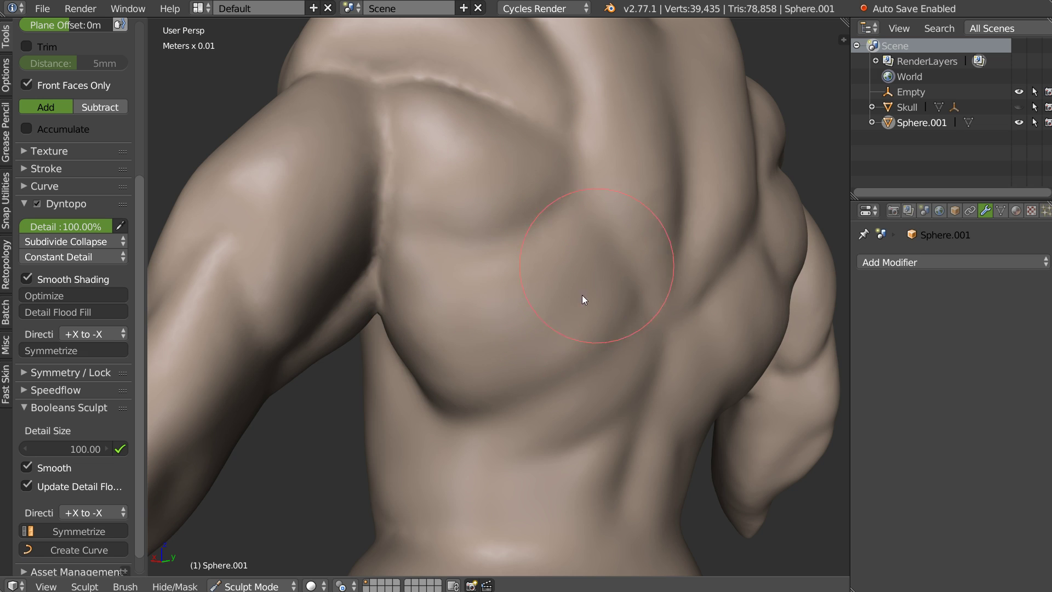
pyautogui.moveTo(616, 250); pyautogui.dragTo(494, 264, button='middle')
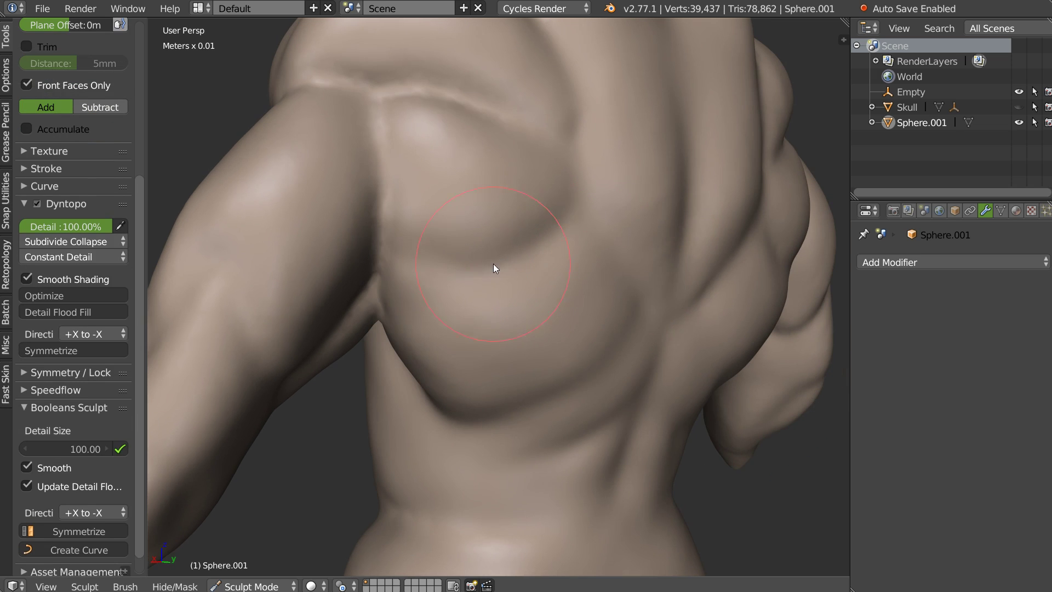
pyautogui.press('c')
pyautogui.scroll(1, 458, 166)
pyautogui.scroll(1, 475, 203)
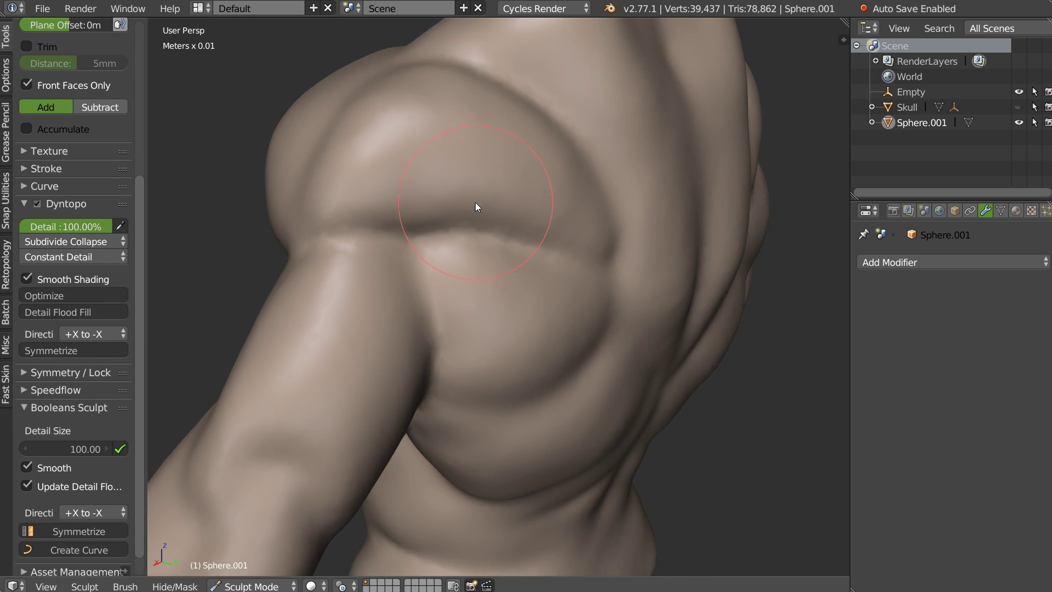
pyautogui.scroll(1, 379, 181)
pyautogui.moveTo(379, 181)
pyautogui.mouseDown()
pyautogui.moveTo(450, 199)
pyautogui.moveTo(366, 188)
pyautogui.moveTo(621, 229)
pyautogui.mouseUp()
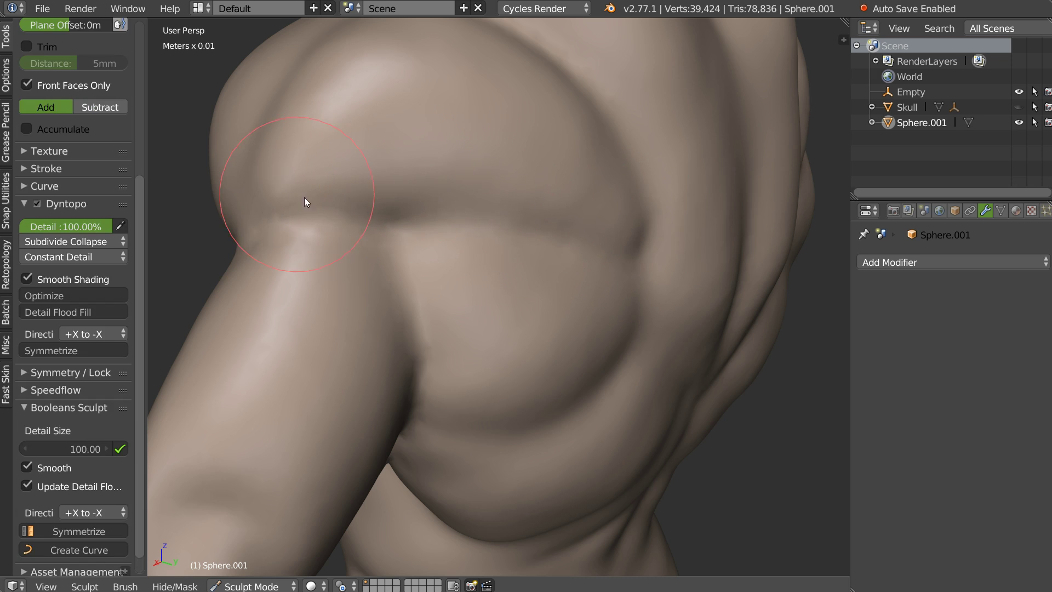
pyautogui.press('s')
pyautogui.press('c')
# - Sculpt the side of the neck and build it up from behind with clay
pyautogui.moveTo(639, 252)
pyautogui.mouseDown(button='middle')
pyautogui.moveTo(534, 248)
pyautogui.moveTo(492, 263)
pyautogui.mouseUp(button='middle')
pyautogui.moveTo(626, 253)
pyautogui.mouseDown(button='middle')
pyautogui.moveTo(508, 257)
pyautogui.moveTo(495, 274)
pyautogui.mouseUp(button='middle')
pyautogui.moveTo(453, 189)
pyautogui.mouseDown()
pyautogui.moveTo(454, 214)
pyautogui.moveTo(478, 155)
pyautogui.mouseUp()
pyautogui.moveTo(427, 219); pyautogui.dragTo(460, 131)
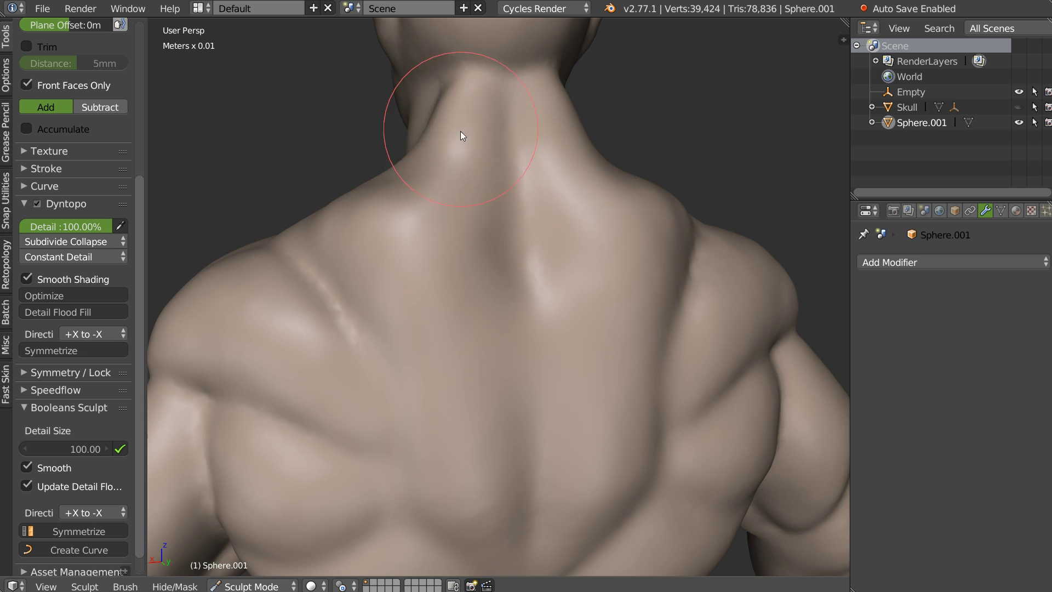
pyautogui.moveTo(461, 131); pyautogui.dragTo(431, 201, button='middle')
pyautogui.moveTo(431, 200); pyautogui.dragTo(424, 184)
pyautogui.moveTo(424, 185); pyautogui.dragTo(533, 179, button='middle')
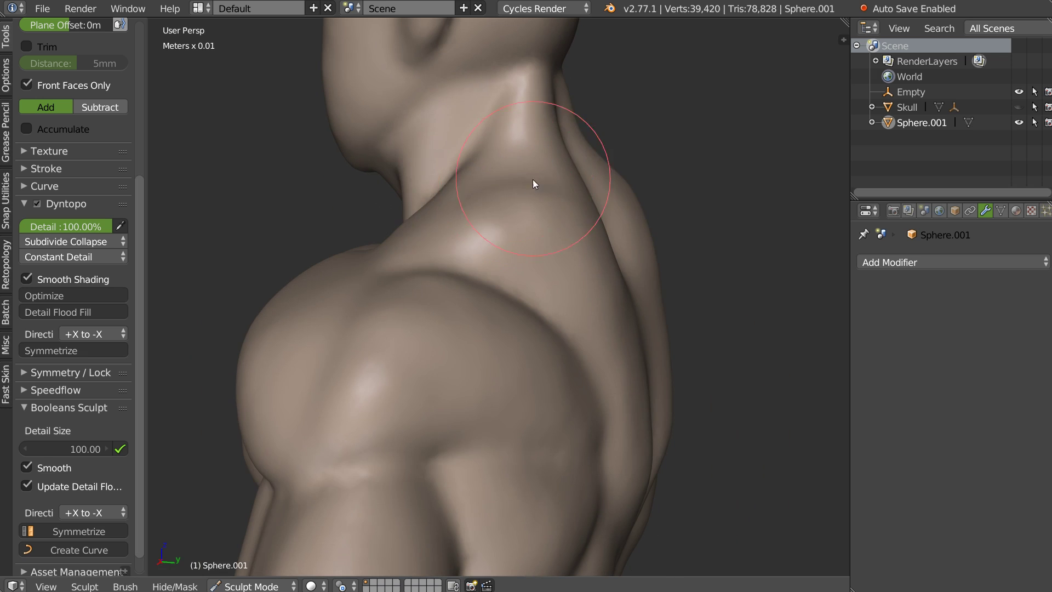
pyautogui.moveTo(516, 168); pyautogui.dragTo(512, 156)
pyautogui.moveTo(512, 156)
pyautogui.mouseDown(button='middle')
pyautogui.moveTo(475, 263)
pyautogui.moveTo(477, 187)
pyautogui.moveTo(380, 136)
pyautogui.mouseUp(button='middle')
pyautogui.moveTo(379, 136); pyautogui.dragTo(477, 154)
# - Carve creases along the back of the neck with the Crease brush
pyautogui.hotkey('shift', 'c')
pyautogui.moveTo(379, 134)
pyautogui.mouseDown()
pyautogui.moveTo(395, 130)
pyautogui.moveTo(383, 131)
pyautogui.moveTo(395, 152)
pyautogui.moveTo(364, 134)
pyautogui.moveTo(327, 143)
pyautogui.moveTo(315, 182)
pyautogui.mouseUp()
pyautogui.moveTo(314, 181)
pyautogui.mouseDown(button='middle')
pyautogui.moveTo(525, 168)
pyautogui.moveTo(510, 177)
pyautogui.mouseUp(button='middle')
pyautogui.moveTo(469, 148); pyautogui.dragTo(445, 184)
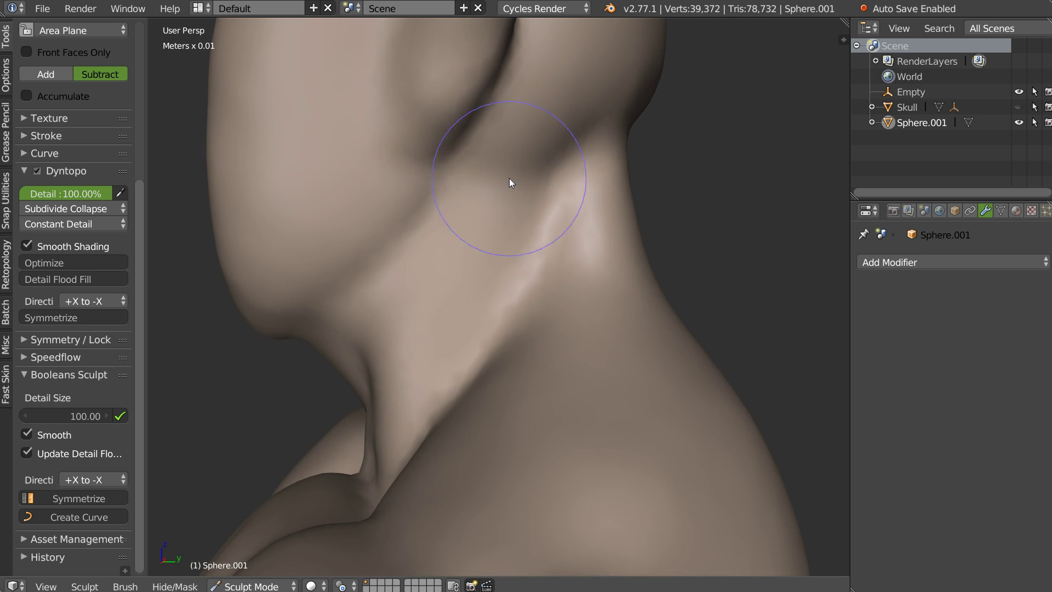
# - Crease the side of the neck, smooth the chin and deepen the crease under it
pyautogui.moveTo(509, 179); pyautogui.dragTo(441, 213, button='middle')
pyautogui.moveTo(349, 293)
pyautogui.mouseDown()
pyautogui.moveTo(332, 302)
pyautogui.moveTo(336, 279)
pyautogui.mouseUp()
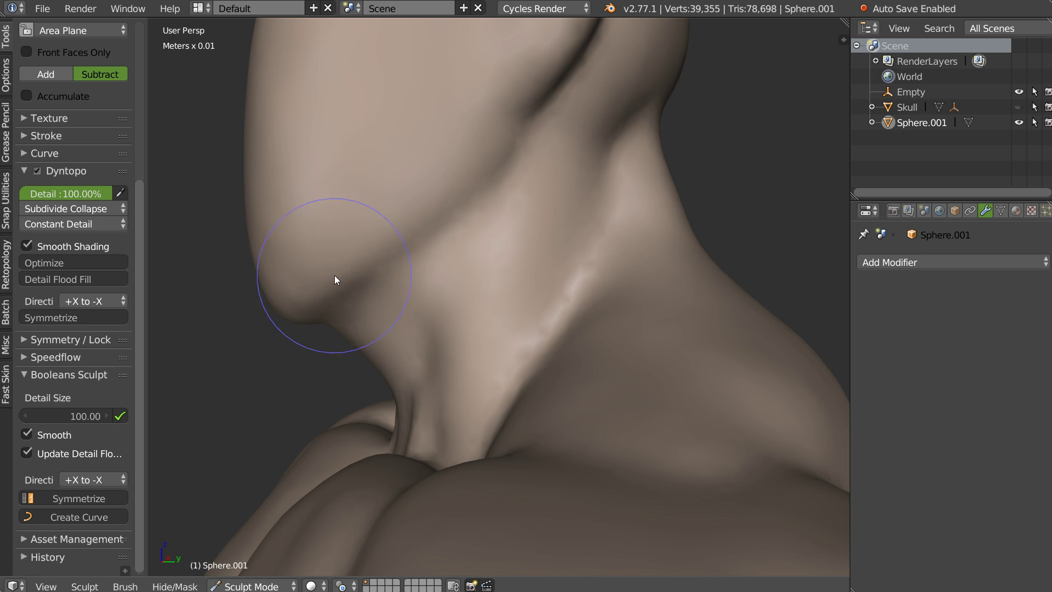
pyautogui.moveTo(442, 222); pyautogui.dragTo(492, 130)
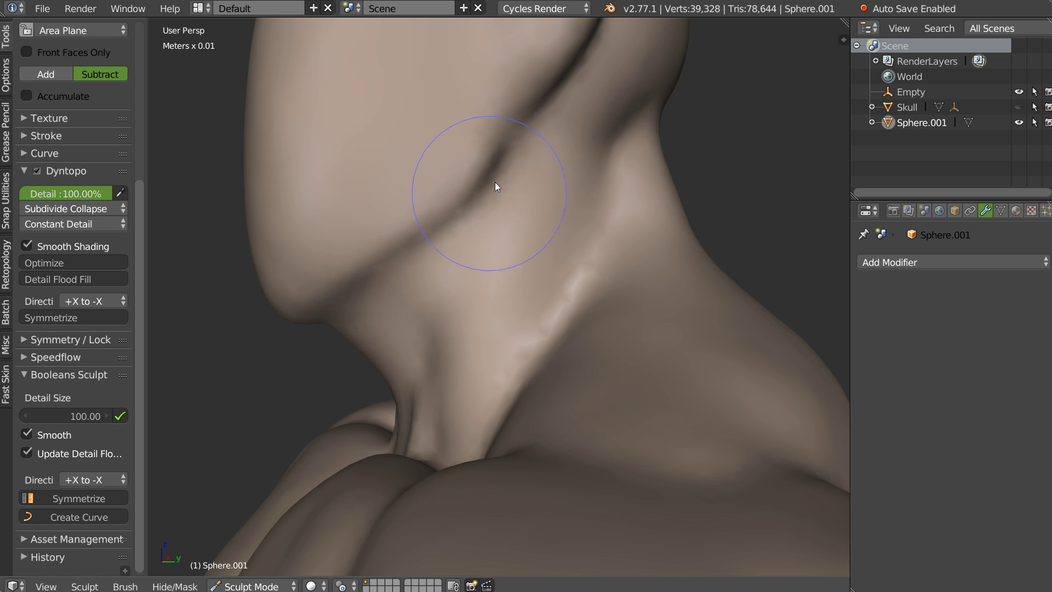
pyautogui.moveTo(496, 182); pyautogui.dragTo(406, 274)
pyautogui.moveTo(382, 293); pyautogui.dragTo(460, 196, button='middle')
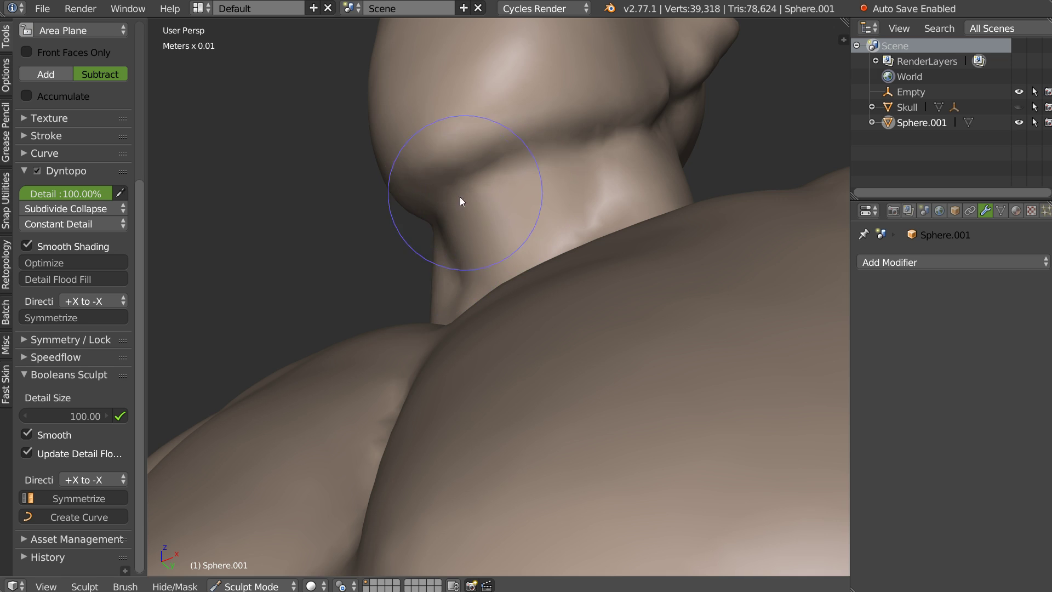
pyautogui.moveTo(456, 199)
pyautogui.mouseDown()
pyautogui.moveTo(566, 159)
pyautogui.moveTo(464, 201)
pyautogui.moveTo(514, 172)
pyautogui.moveTo(573, 200)
pyautogui.mouseUp()
pyautogui.moveTo(573, 200); pyautogui.dragTo(503, 214, button='middle')
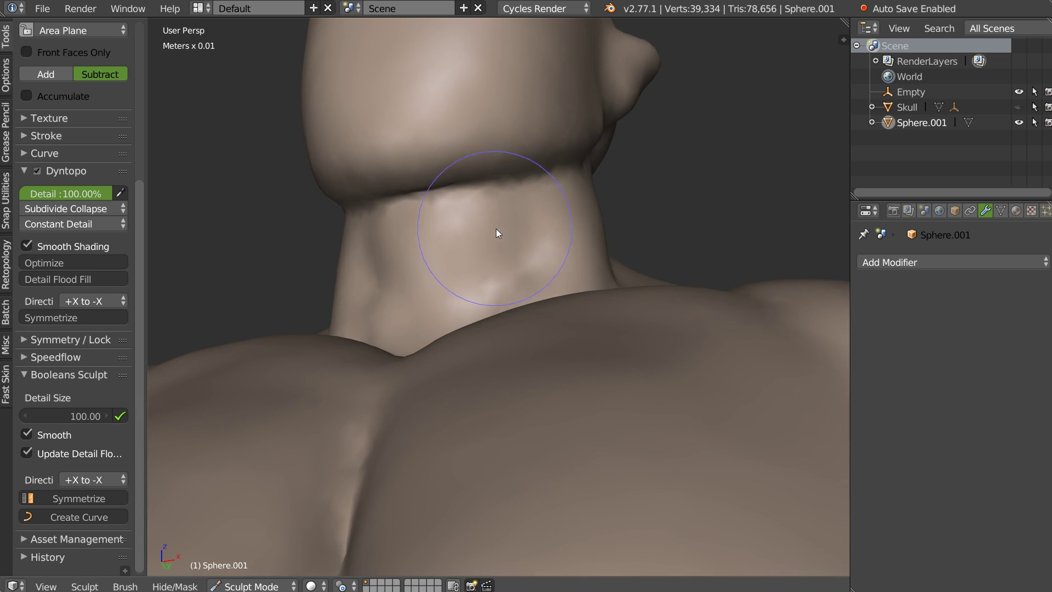
# - Build up small areas of the neck with a plane brush that adds volume
pyautogui.press('c')
pyautogui.moveTo(502, 210); pyautogui.dragTo(525, 192)
pyautogui.moveTo(526, 193)
pyautogui.mouseDown(button='middle')
pyautogui.moveTo(522, 225)
pyautogui.moveTo(502, 242)
pyautogui.moveTo(515, 225)
pyautogui.mouseUp(button='middle')
pyautogui.moveTo(514, 225); pyautogui.dragTo(538, 237)
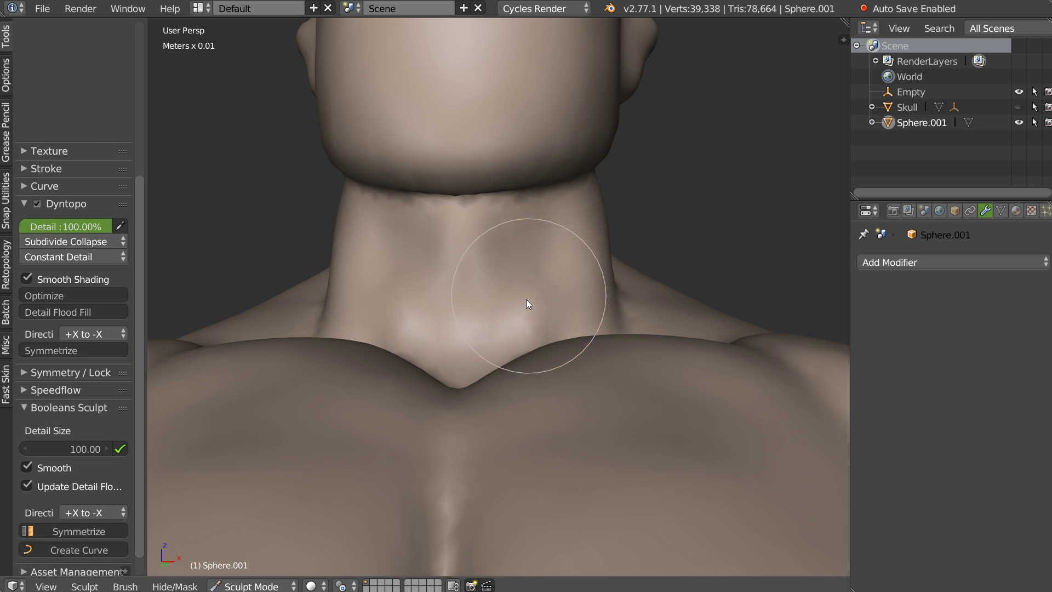
pyautogui.scroll(-5, 483, 305)
pyautogui.moveTo(443, 310)
pyautogui.mouseDown(button='middle')
pyautogui.moveTo(539, 294)
pyautogui.moveTo(519, 173)
pyautogui.moveTo(499, 235)
pyautogui.moveTo(571, 194)
pyautogui.moveTo(544, 249)
pyautogui.mouseUp(button='middle')
pyautogui.scroll(5, 530, 262)
# - Sculpt the neck base near the collarbone, then lightly touch the shoulder and mid-back
pyautogui.press('w')
pyautogui.click(515, 239)
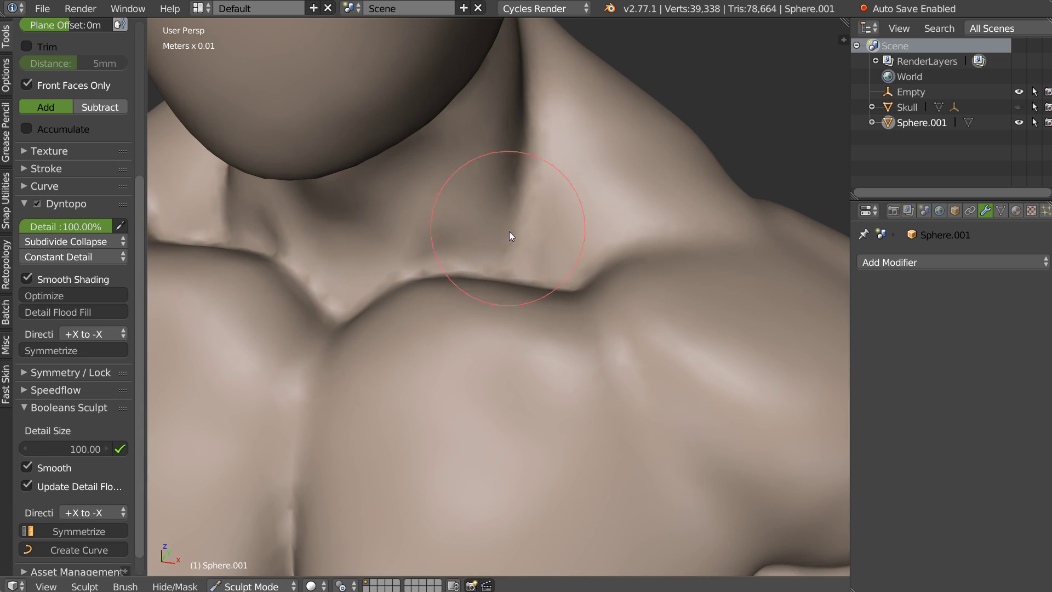
pyautogui.moveTo(511, 196); pyautogui.dragTo(506, 164)
pyautogui.scroll(-3, 524, 185)
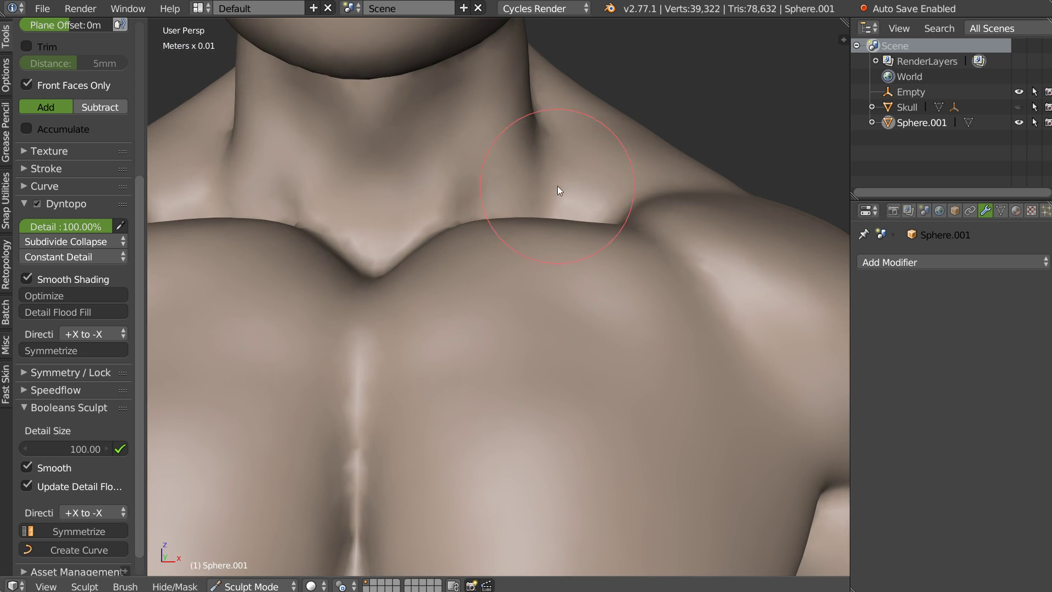
pyautogui.moveTo(558, 186); pyautogui.dragTo(548, 188, button='middle')
pyautogui.scroll(-3, 537, 213)
pyautogui.moveTo(587, 221); pyautogui.dragTo(474, 254, button='middle')
pyautogui.moveTo(547, 187); pyautogui.dragTo(543, 226)
pyautogui.moveTo(649, 265); pyautogui.dragTo(393, 267, button='middle')
pyautogui.moveTo(393, 263); pyautogui.dragTo(547, 363)
pyautogui.moveTo(612, 354)
pyautogui.mouseDown(button='middle')
pyautogui.moveTo(546, 234)
pyautogui.moveTo(500, 220)
pyautogui.mouseUp(button='middle')
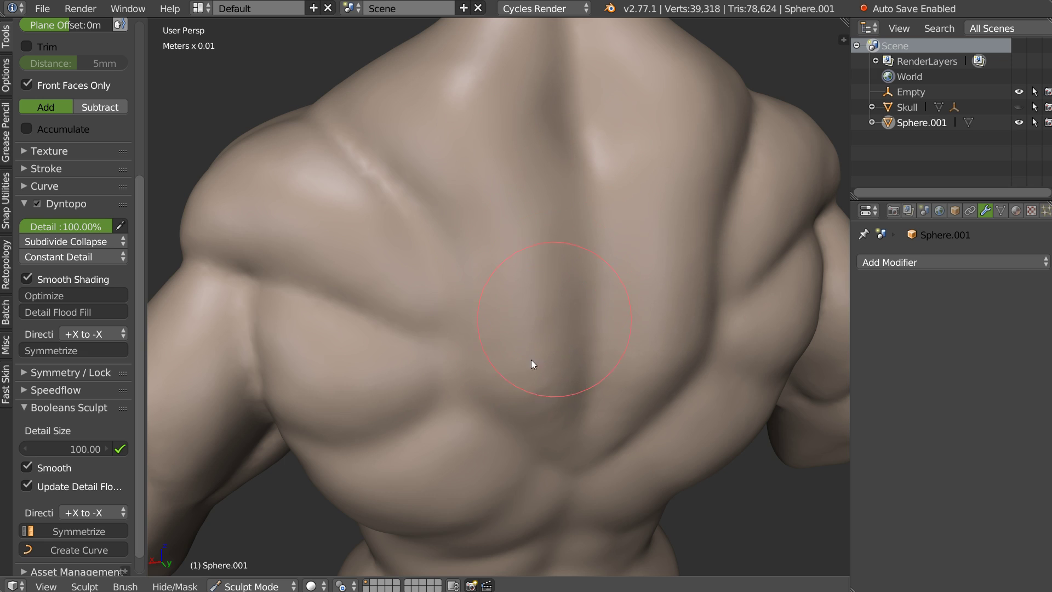
# - Plane and smooth the upper back muscles, checking them in Back Ortho view
pyautogui.press('s')
pyautogui.press('c')
pyautogui.moveTo(525, 270)
pyautogui.mouseDown(button='middle')
pyautogui.moveTo(568, 270)
pyautogui.moveTo(552, 238)
pyautogui.moveTo(482, 187)
pyautogui.mouseUp(button='middle')
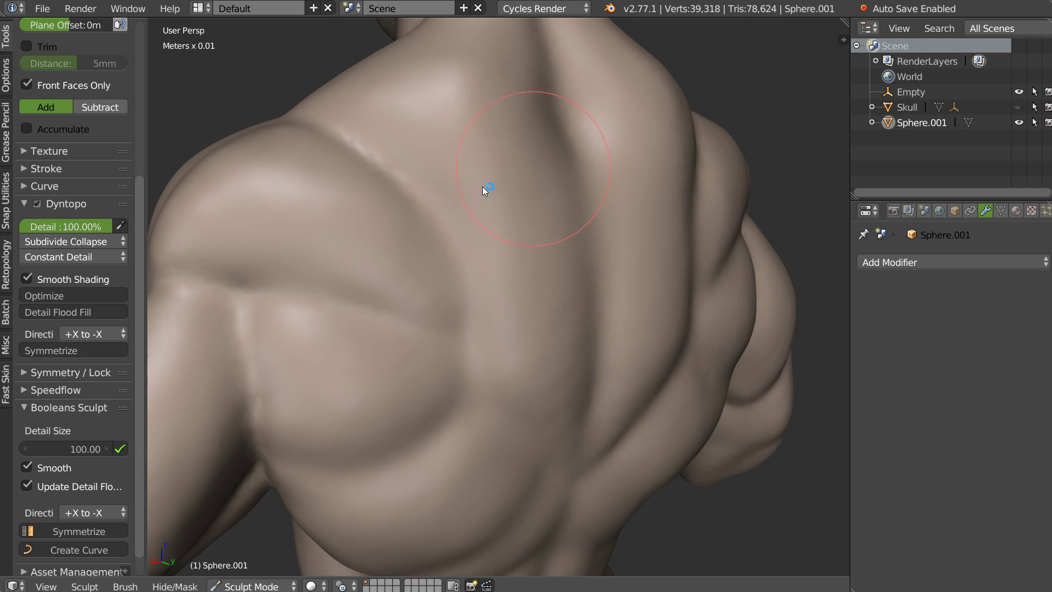
pyautogui.moveTo(523, 200); pyautogui.dragTo(529, 215)
pyautogui.press('s')
pyautogui.moveTo(466, 185); pyautogui.dragTo(434, 246)
pyautogui.press('c')
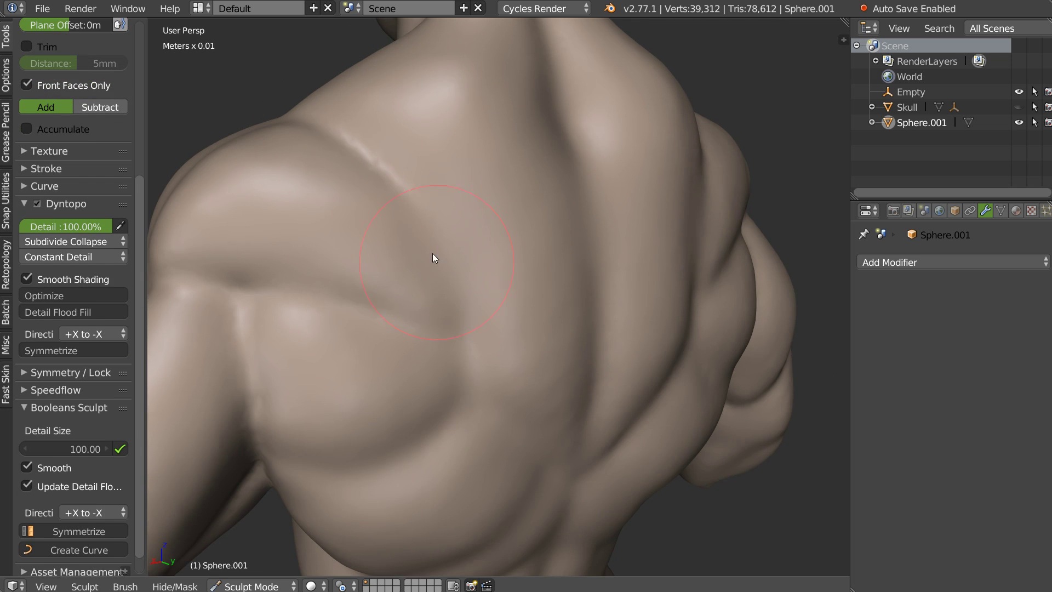
pyautogui.press('ctrl+KP_1')
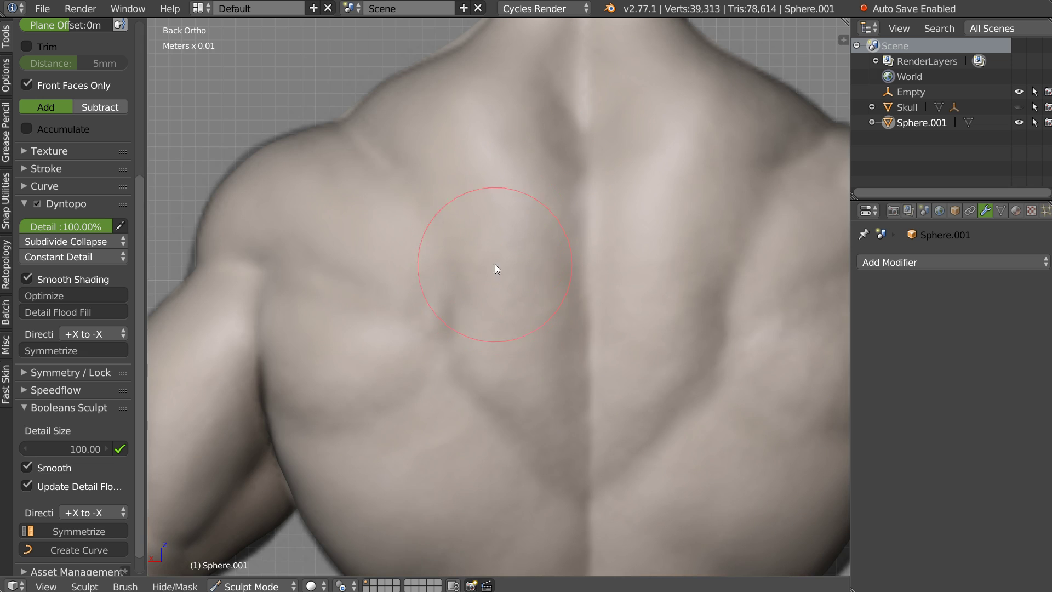
pyautogui.moveTo(424, 233); pyautogui.dragTo(431, 260)
pyautogui.moveTo(545, 185); pyautogui.dragTo(480, 255, button='middle')
pyautogui.scroll(4, 437, 258)
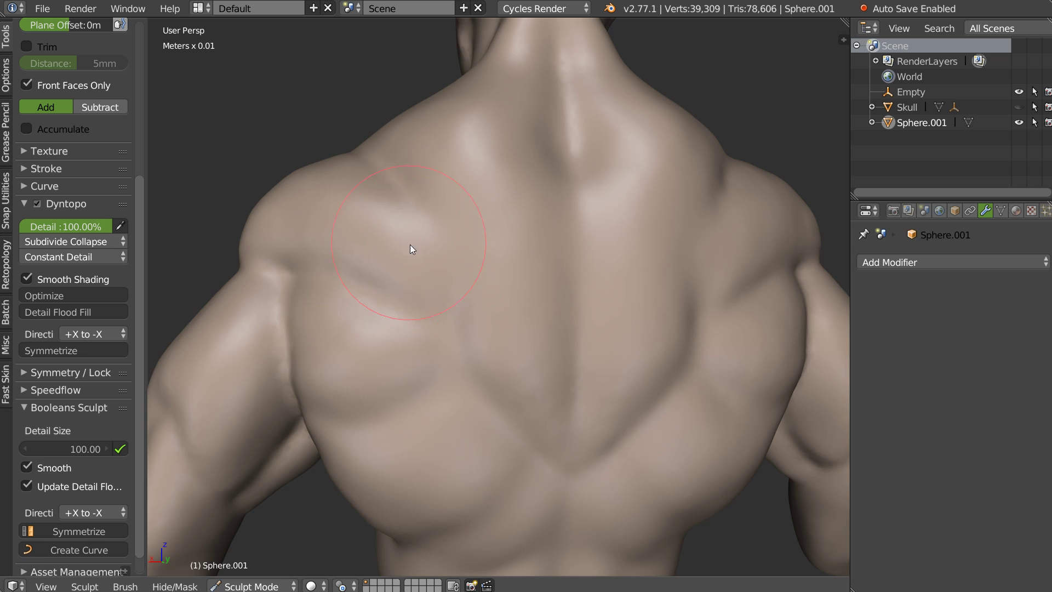
pyautogui.scroll(2, 427, 236)
# - Carve a faint crease on the upper back with an inward-carving brush
pyautogui.hotkey('shift', 'c')
pyautogui.moveTo(448, 235)
pyautogui.mouseDown()
pyautogui.moveTo(443, 311)
pyautogui.moveTo(477, 247)
pyautogui.mouseUp()
pyautogui.moveTo(477, 246)
pyautogui.mouseDown(button='middle')
pyautogui.moveTo(516, 285)
pyautogui.moveTo(566, 292)
pyautogui.moveTo(553, 289)
pyautogui.moveTo(581, 307)
pyautogui.mouseUp(button='middle')
pyautogui.scroll(2, 552, 213)
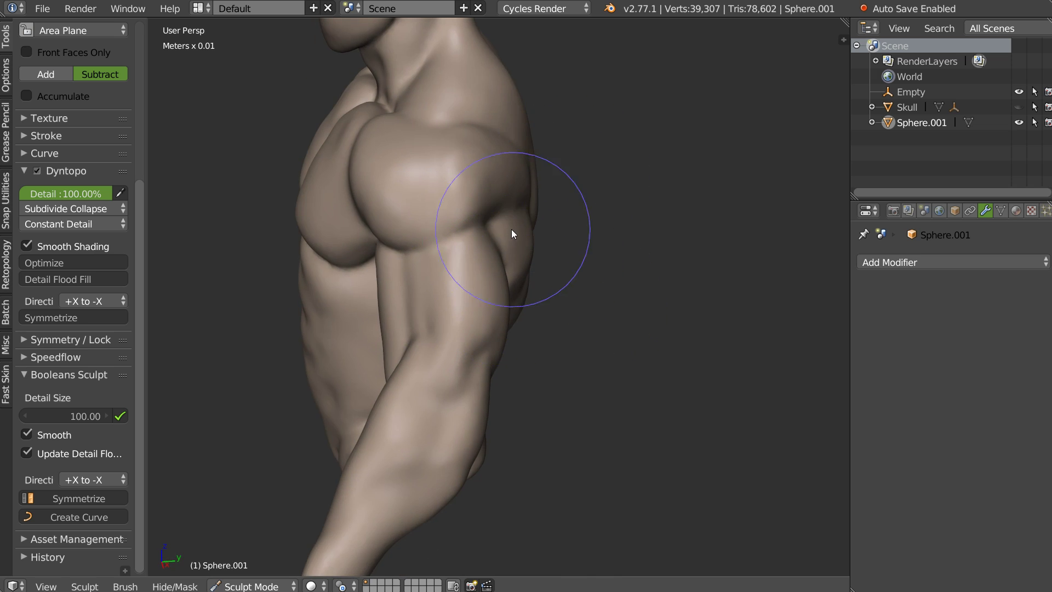
pyautogui.scroll(2, 515, 241)
pyautogui.moveTo(519, 257); pyautogui.dragTo(483, 282, button='middle')
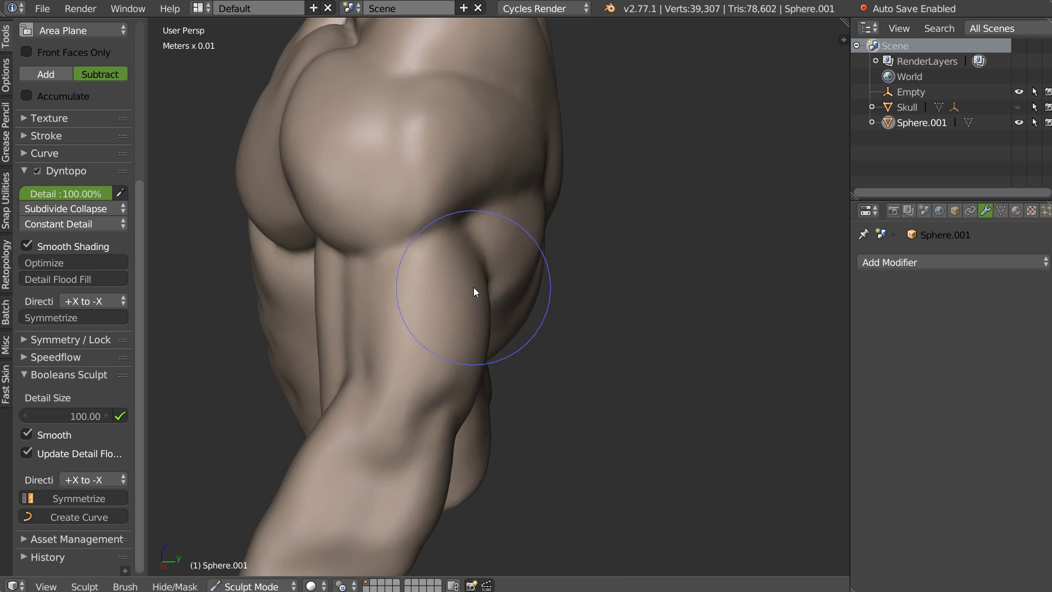
# - Pinch the groove below the shoulder muscle to sharpen its edge
pyautogui.press('w')
pyautogui.click(366, 231)
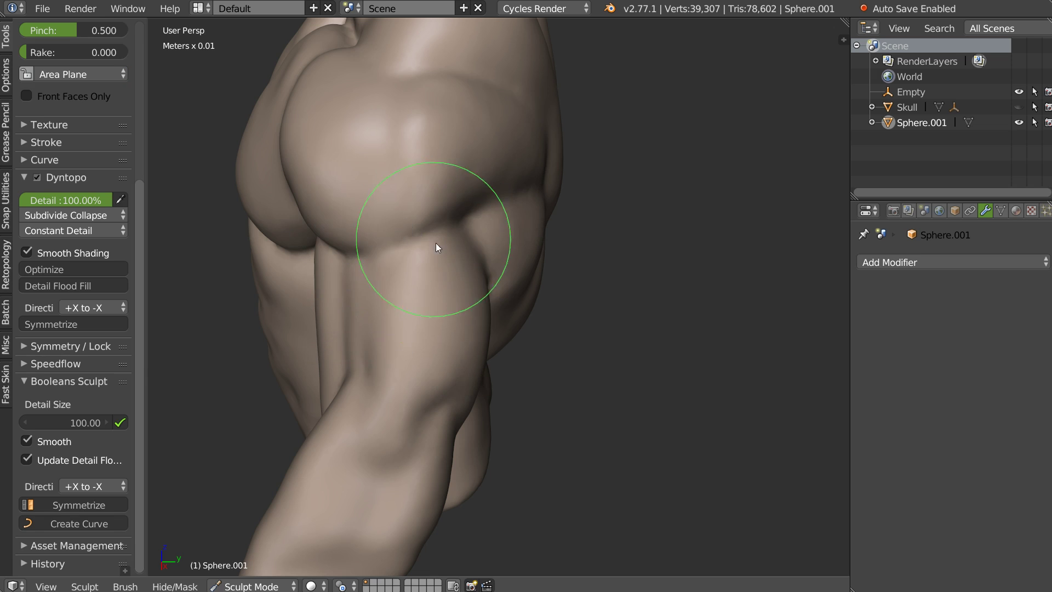
pyautogui.moveTo(434, 277); pyautogui.dragTo(491, 260)
pyautogui.moveTo(490, 261); pyautogui.dragTo(474, 262, button='middle')
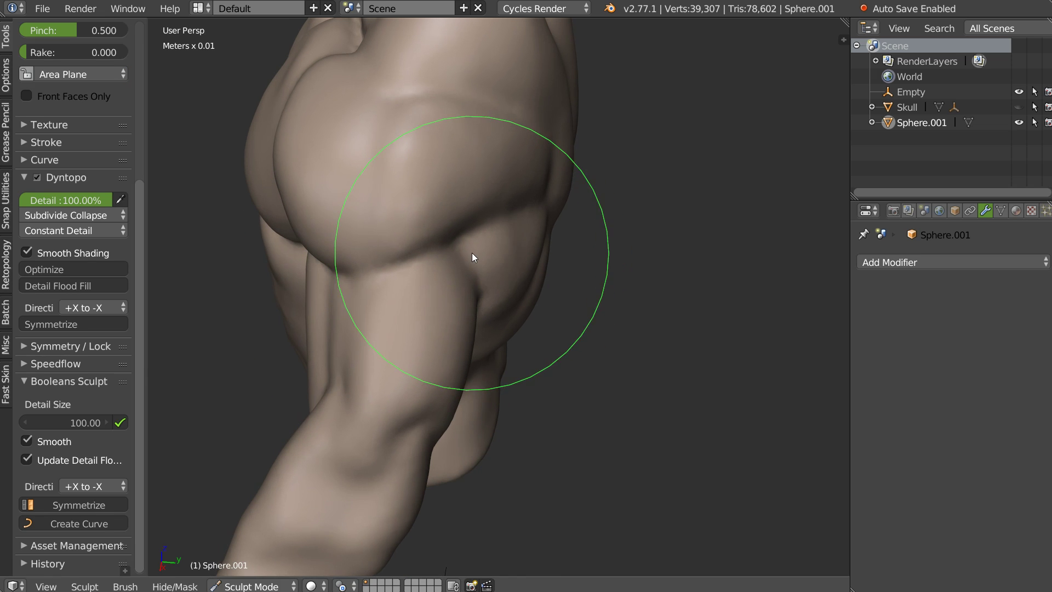
pyautogui.moveTo(465, 255); pyautogui.dragTo(450, 266)
pyautogui.moveTo(449, 267)
pyautogui.mouseDown(button='middle')
pyautogui.moveTo(492, 172)
pyautogui.moveTo(458, 195)
pyautogui.mouseUp(button='middle')
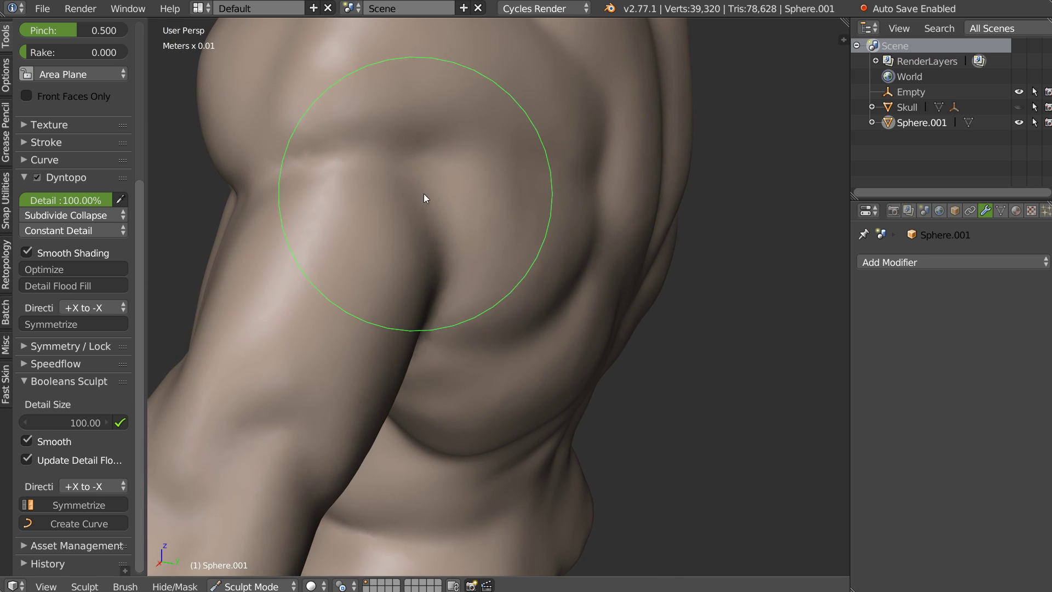
pyautogui.moveTo(426, 193); pyautogui.dragTo(445, 207)
pyautogui.moveTo(445, 207)
pyautogui.mouseDown(button='middle')
pyautogui.moveTo(422, 248)
pyautogui.moveTo(427, 217)
pyautogui.mouseUp(button='middle')
# - Carve the shoulder down toward the upper arm with Area Plane Subtract
pyautogui.press('w')
pyautogui.click(448, 223)
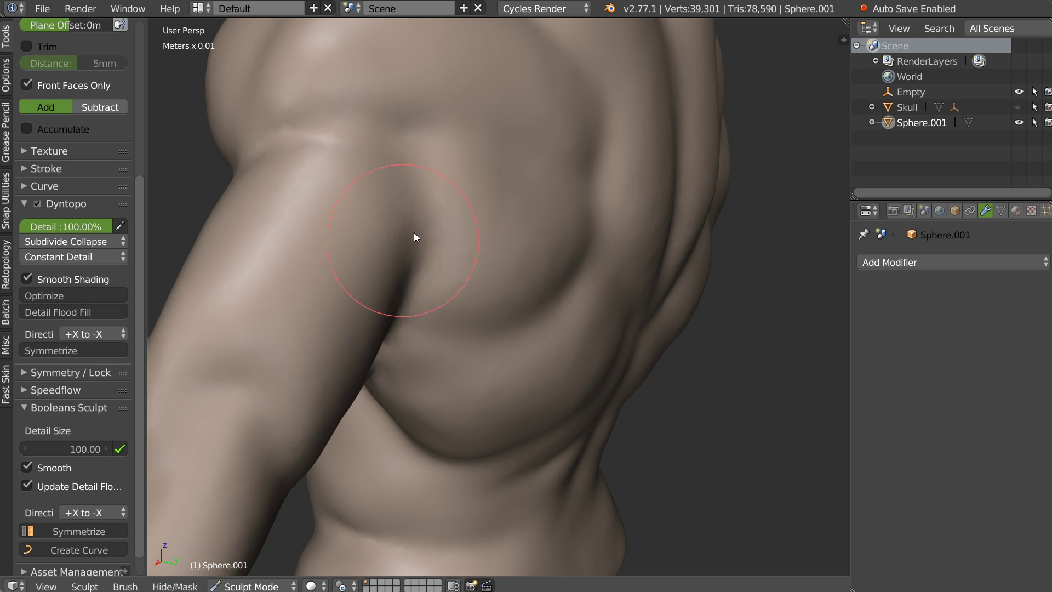
pyautogui.press('w')
pyautogui.click(357, 196)
pyautogui.moveTo(355, 191)
pyautogui.mouseDown()
pyautogui.moveTo(296, 141)
pyautogui.moveTo(409, 159)
pyautogui.moveTo(399, 137)
pyautogui.moveTo(458, 131)
pyautogui.mouseUp()
pyautogui.moveTo(506, 166); pyautogui.dragTo(417, 121, button='middle')
pyautogui.moveTo(417, 121)
pyautogui.mouseDown()
pyautogui.moveTo(363, 209)
pyautogui.moveTo(377, 135)
pyautogui.moveTo(363, 170)
pyautogui.moveTo(350, 169)
pyautogui.mouseUp()
pyautogui.moveTo(349, 168)
pyautogui.mouseDown(button='middle')
pyautogui.moveTo(462, 137)
pyautogui.moveTo(418, 210)
pyautogui.moveTo(310, 205)
pyautogui.mouseUp(button='middle')
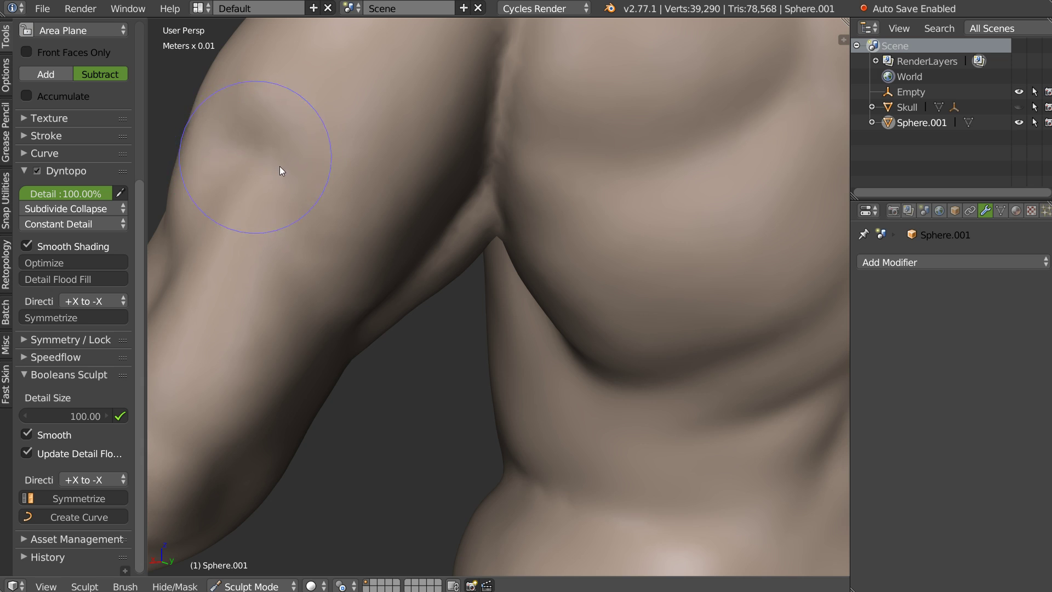
pyautogui.moveTo(291, 288); pyautogui.dragTo(298, 190, button='middle')
pyautogui.moveTo(287, 247); pyautogui.dragTo(382, 315)
pyautogui.moveTo(383, 309); pyautogui.dragTo(409, 208, button='middle')
pyautogui.moveTo(325, 244)
pyautogui.mouseDown(button='middle')
pyautogui.moveTo(317, 289)
pyautogui.moveTo(395, 238)
pyautogui.moveTo(503, 250)
pyautogui.mouseUp(button='middle')
# - Soften the armpit crease and shape the inner upper arm and elbow with Plane Add
pyautogui.press('c')
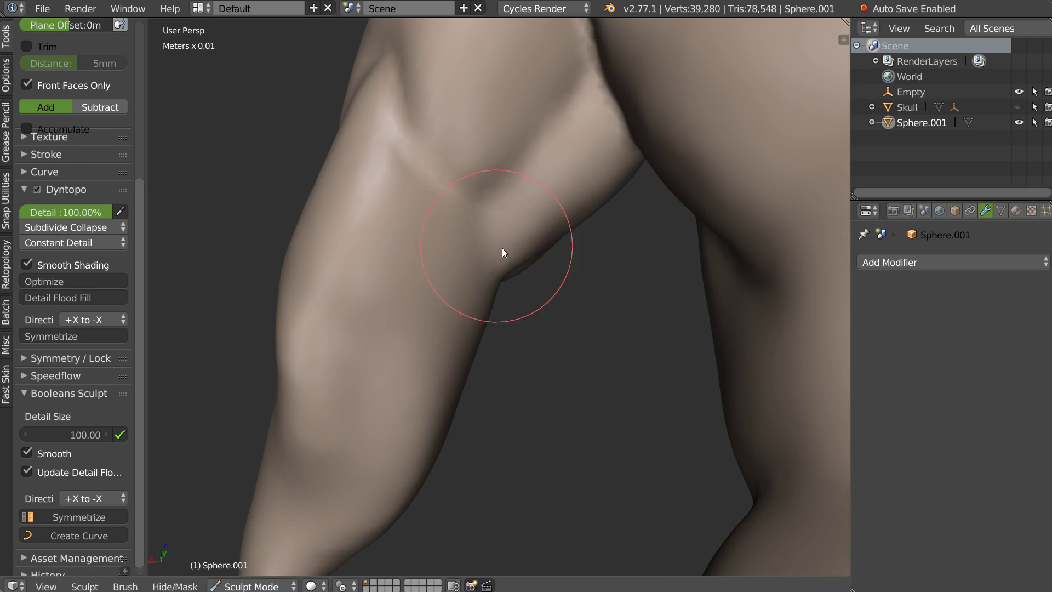
pyautogui.moveTo(511, 211)
pyautogui.mouseDown()
pyautogui.moveTo(462, 254)
pyautogui.moveTo(535, 203)
pyautogui.moveTo(434, 280)
pyautogui.mouseUp()
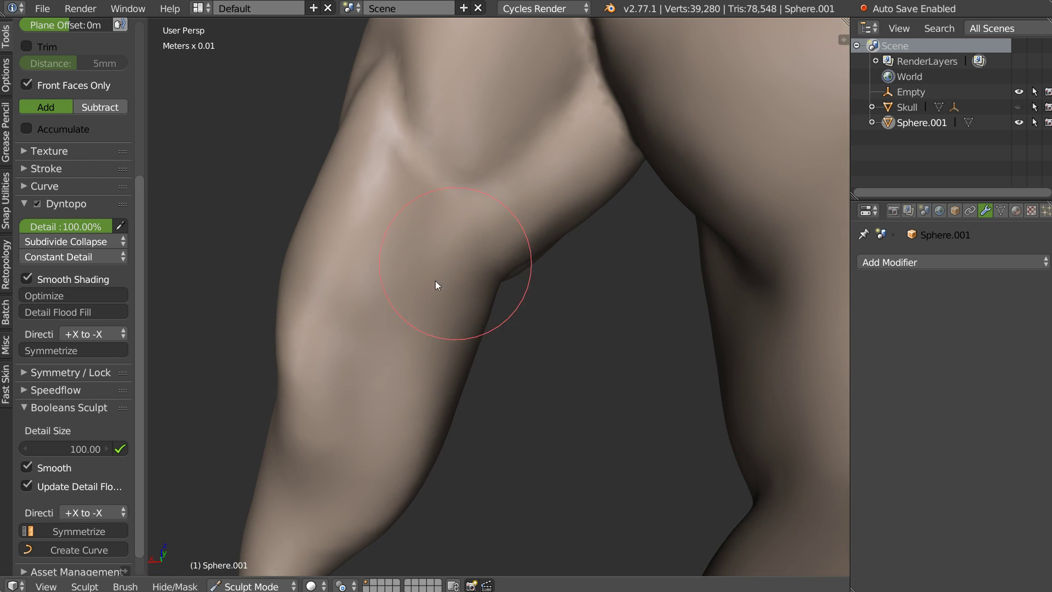
pyautogui.moveTo(410, 264); pyautogui.dragTo(404, 258, button='middle')
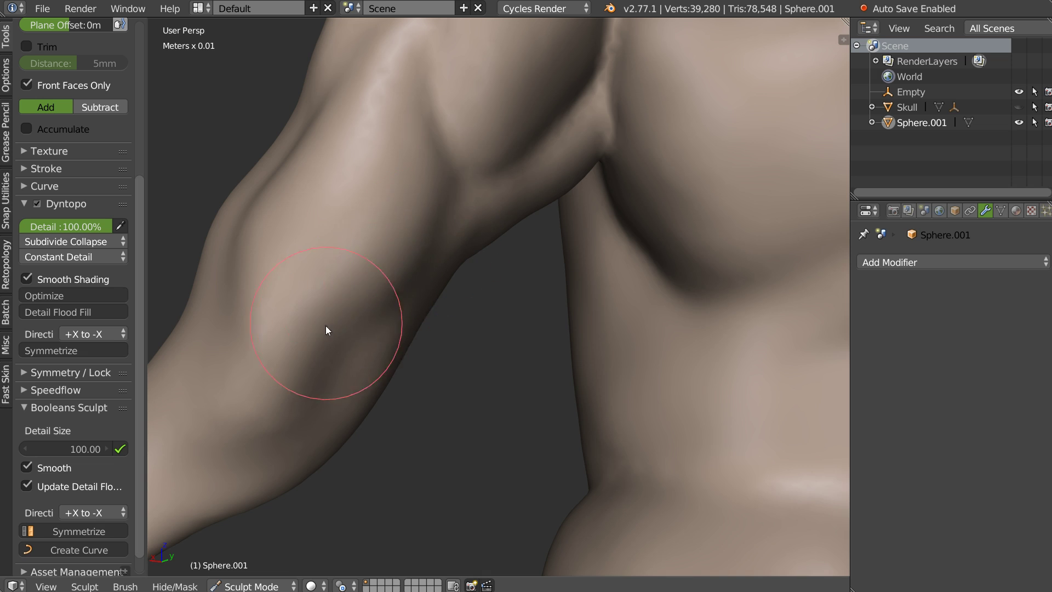
pyautogui.moveTo(435, 217); pyautogui.dragTo(447, 233)
pyautogui.moveTo(446, 233)
pyautogui.mouseDown(button='middle')
pyautogui.moveTo(469, 204)
pyautogui.moveTo(455, 260)
pyautogui.moveTo(469, 247)
pyautogui.mouseUp(button='middle')
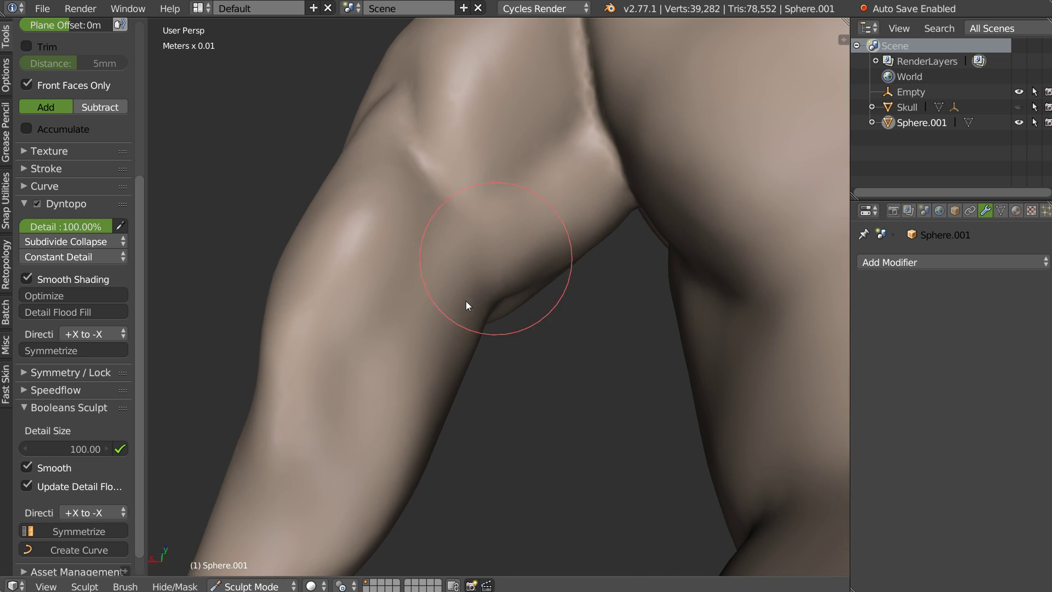
pyautogui.moveTo(565, 219); pyautogui.dragTo(521, 247)
pyautogui.moveTo(520, 247)
pyautogui.mouseDown(button='middle')
pyautogui.moveTo(578, 244)
pyautogui.moveTo(573, 177)
pyautogui.moveTo(498, 281)
pyautogui.moveTo(464, 273)
pyautogui.moveTo(508, 237)
pyautogui.moveTo(442, 210)
pyautogui.moveTo(530, 201)
pyautogui.moveTo(505, 292)
pyautogui.moveTo(578, 263)
pyautogui.moveTo(603, 299)
pyautogui.moveTo(536, 278)
pyautogui.moveTo(503, 245)
pyautogui.moveTo(543, 201)
pyautogui.moveTo(550, 245)
pyautogui.moveTo(501, 213)
pyautogui.mouseUp(button='middle')
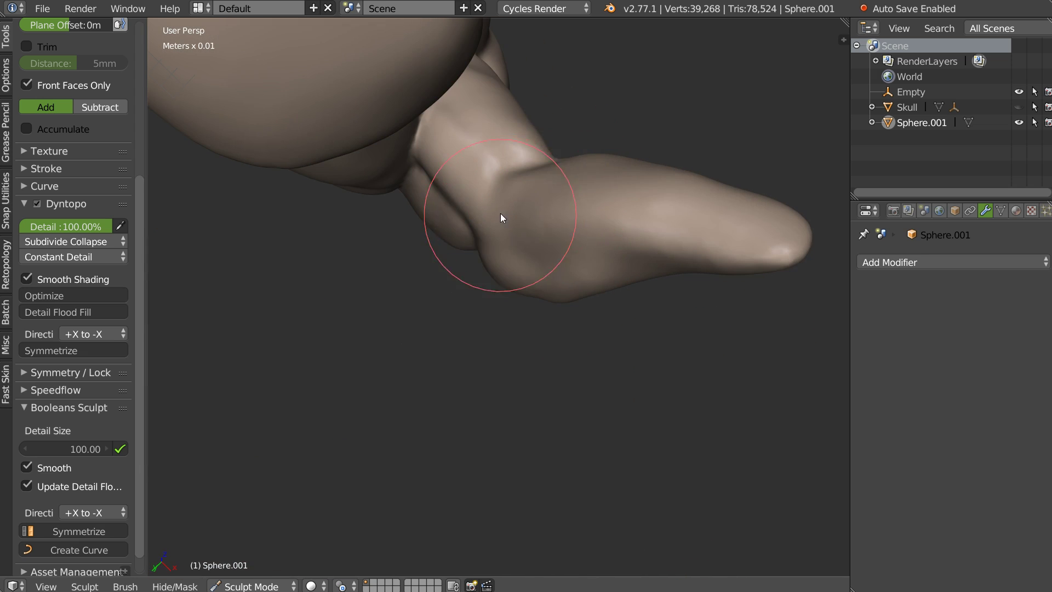
pyautogui.moveTo(563, 202); pyautogui.dragTo(522, 245)
pyautogui.moveTo(600, 162)
pyautogui.mouseDown(button='middle')
pyautogui.moveTo(588, 258)
pyautogui.moveTo(548, 347)
pyautogui.mouseUp(button='middle')
# - Check the arm from several angles and smooth out a crease on it
pyautogui.moveTo(548, 347); pyautogui.dragTo(588, 403)
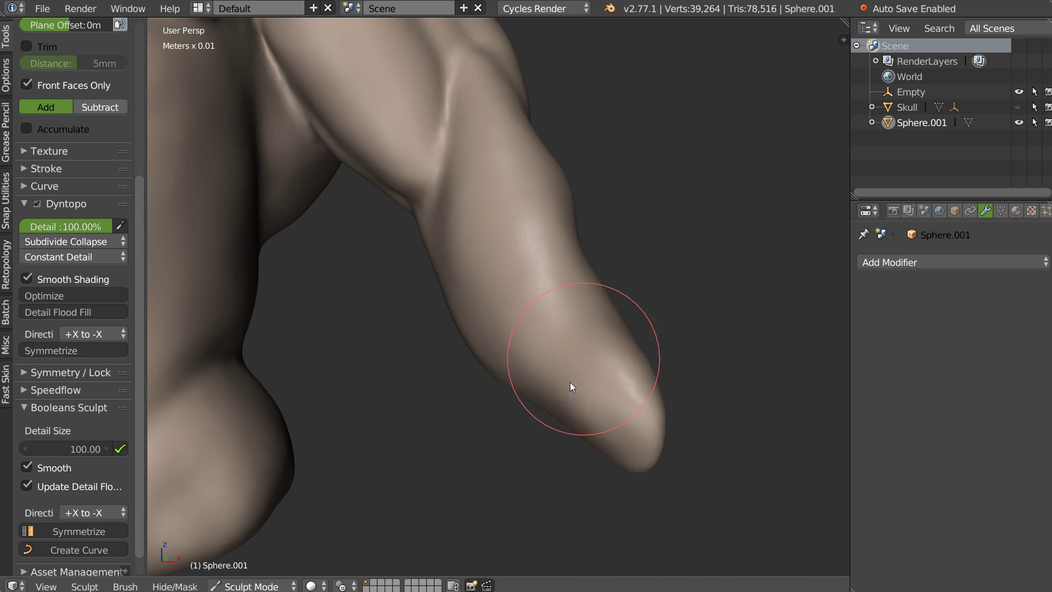
pyautogui.moveTo(543, 251); pyautogui.dragTo(586, 200, button='middle')
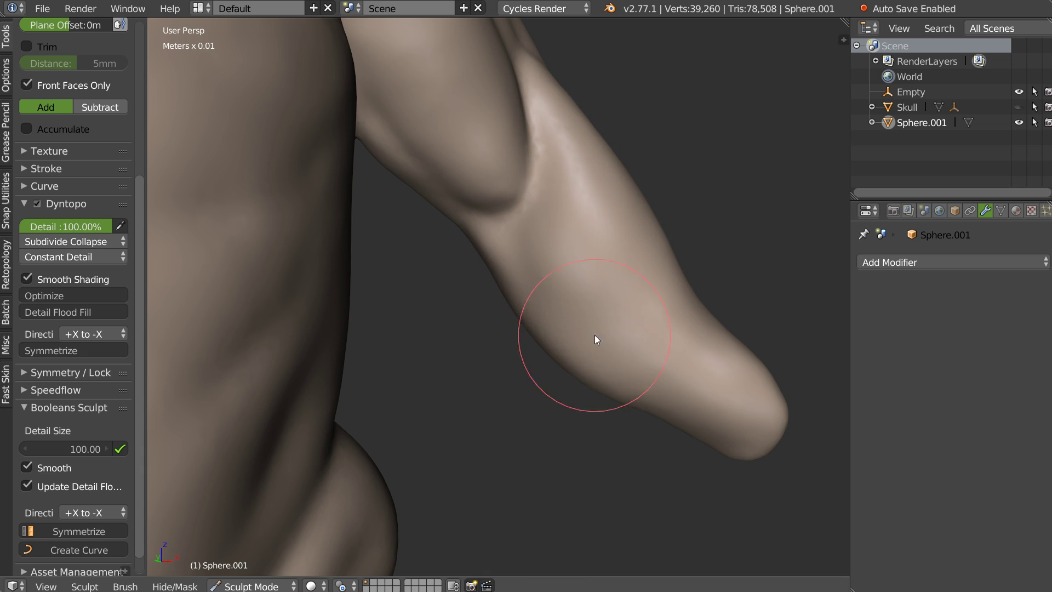
pyautogui.moveTo(611, 286); pyautogui.dragTo(634, 232, button='middle')
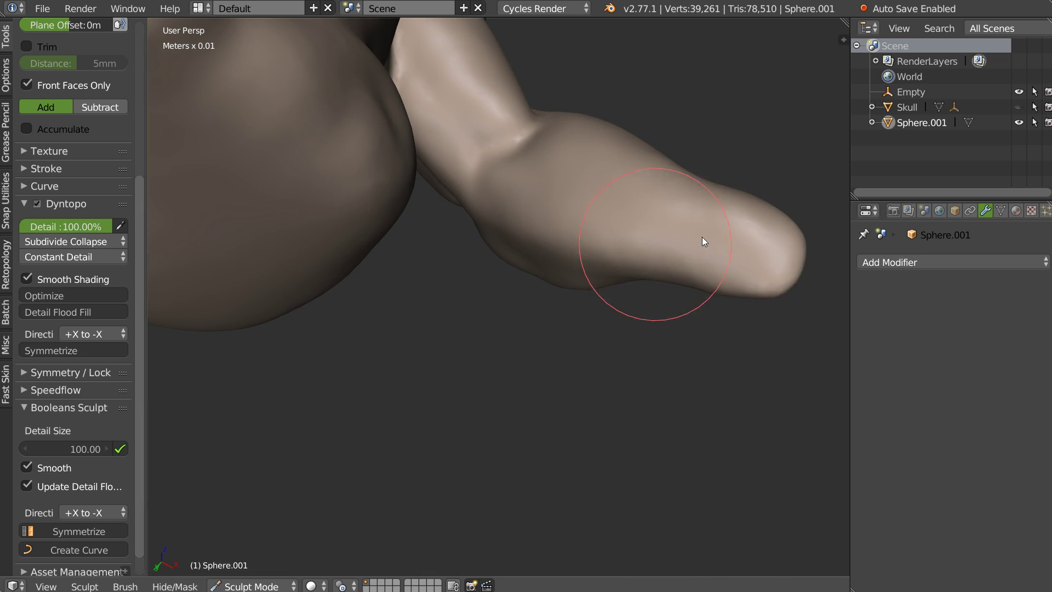
pyautogui.moveTo(555, 159)
pyautogui.mouseDown(button='middle')
pyautogui.moveTo(553, 244)
pyautogui.moveTo(452, 164)
pyautogui.mouseUp(button='middle')
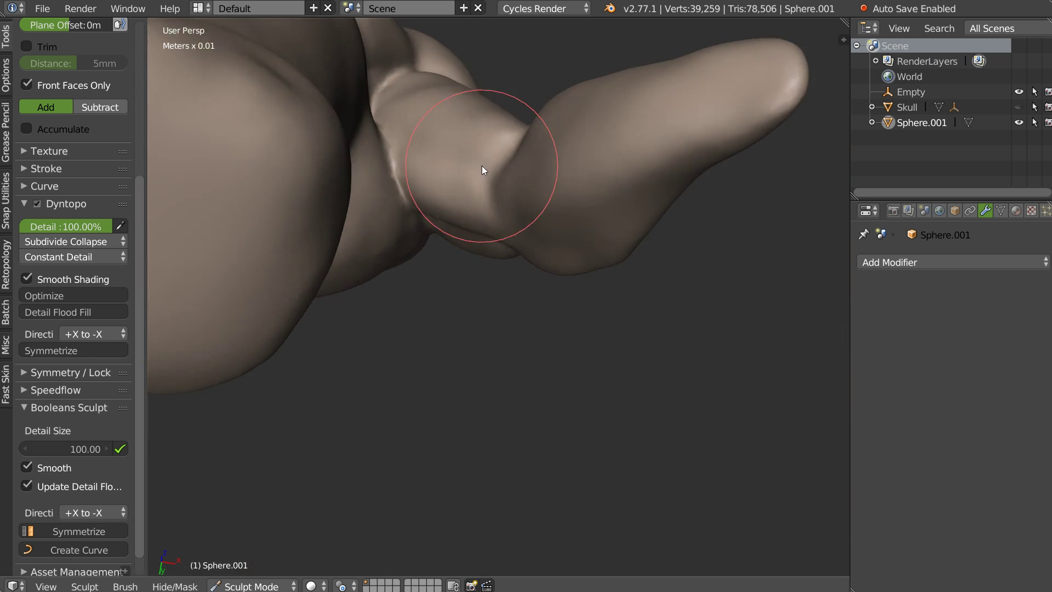
pyautogui.moveTo(522, 169)
pyautogui.mouseDown(button='middle')
pyautogui.moveTo(572, 96)
pyautogui.moveTo(619, 244)
pyautogui.moveTo(509, 193)
pyautogui.moveTo(605, 185)
pyautogui.moveTo(478, 223)
pyautogui.moveTo(505, 218)
pyautogui.moveTo(536, 159)
pyautogui.mouseUp(button='middle')
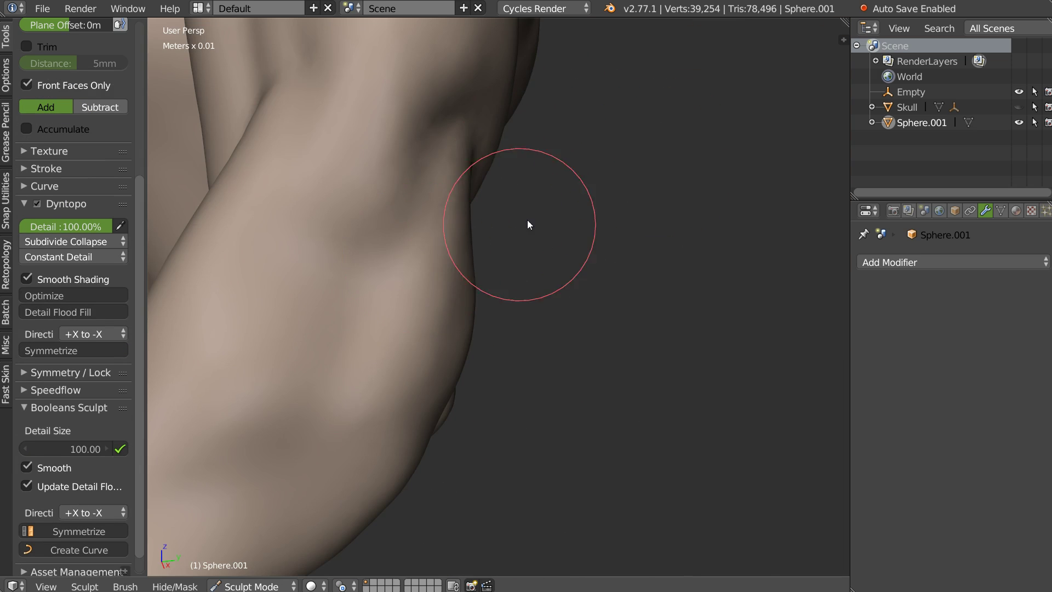
pyautogui.moveTo(526, 220); pyautogui.dragTo(399, 286, button='middle')
pyautogui.moveTo(399, 287)
pyautogui.mouseDown()
pyautogui.moveTo(389, 264)
pyautogui.moveTo(379, 301)
pyautogui.moveTo(412, 218)
pyautogui.moveTo(383, 315)
pyautogui.moveTo(355, 340)
pyautogui.moveTo(438, 303)
pyautogui.moveTo(427, 320)
pyautogui.moveTo(281, 431)
pyautogui.mouseUp()
pyautogui.moveTo(377, 365); pyautogui.dragTo(435, 305, button='middle')
# - Carve a short groove on the upper arm with Area Plane Subtract, then view Back Ortho
pyautogui.press('x')
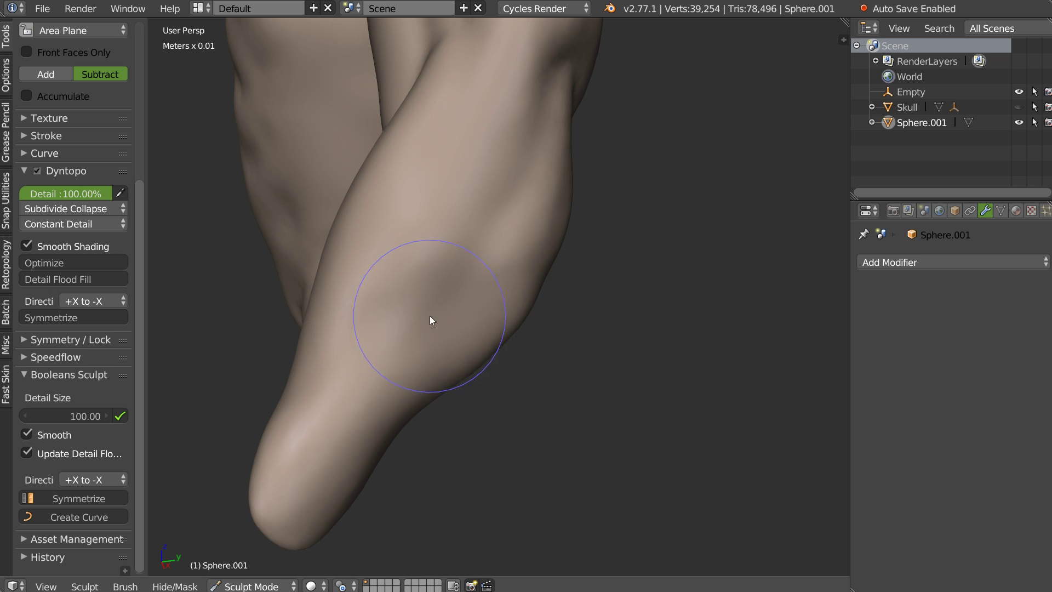
pyautogui.moveTo(456, 308); pyautogui.dragTo(429, 305)
pyautogui.moveTo(543, 183)
pyautogui.mouseDown(button='middle')
pyautogui.moveTo(501, 193)
pyautogui.moveTo(473, 168)
pyautogui.moveTo(455, 183)
pyautogui.mouseUp(button='middle')
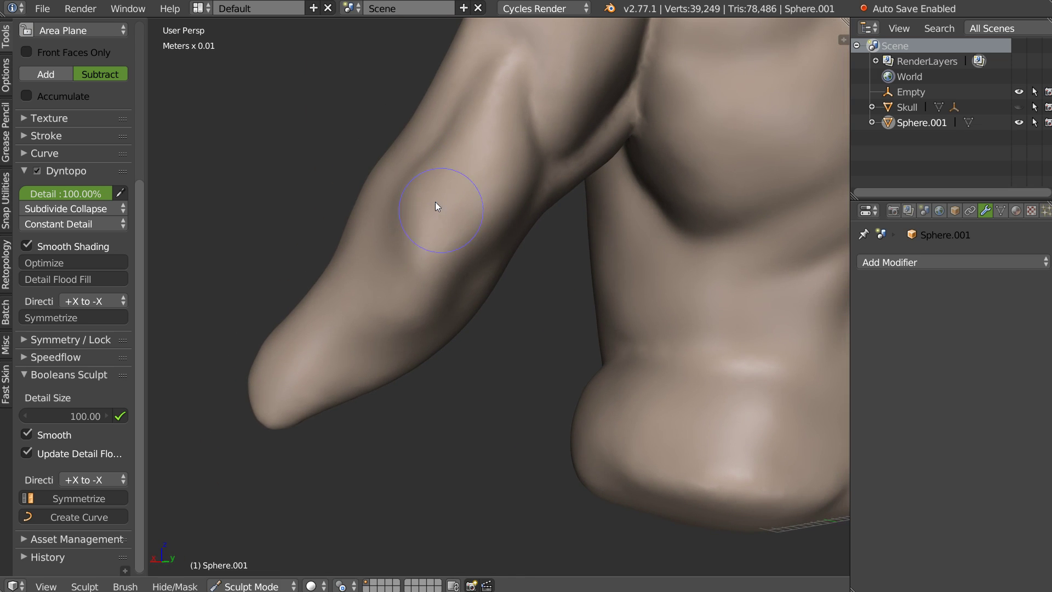
pyautogui.press('ctrl+KP_1')
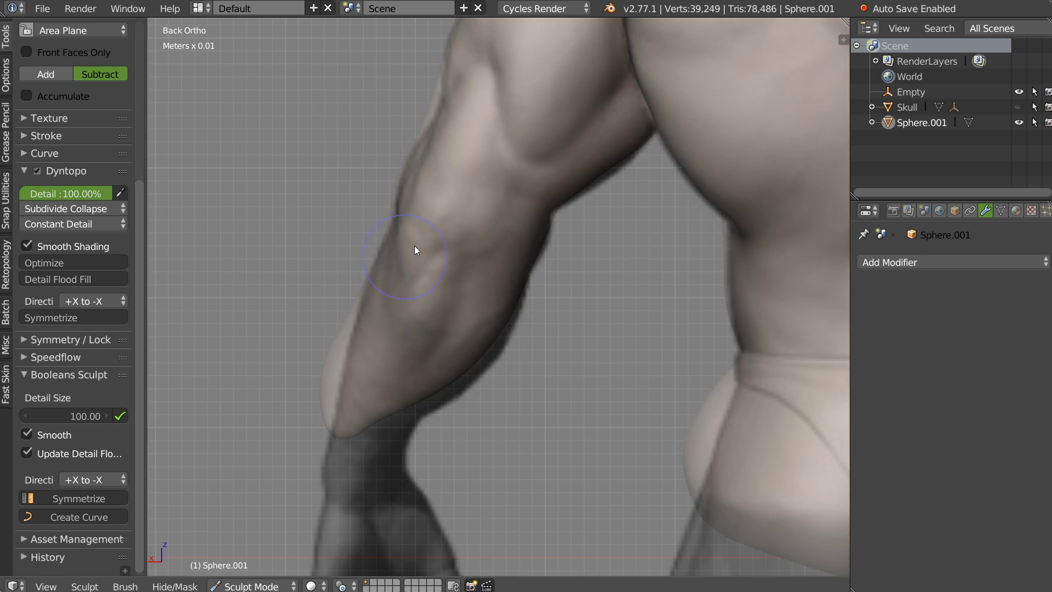
# - Carve muscle forms and sharper ridges into the forearm, with a dent near the elbow
pyautogui.scroll(2, 416, 241)
pyautogui.moveTo(374, 283); pyautogui.dragTo(445, 241)
pyautogui.moveTo(431, 338); pyautogui.dragTo(456, 260)
pyautogui.moveTo(354, 323); pyautogui.dragTo(430, 247)
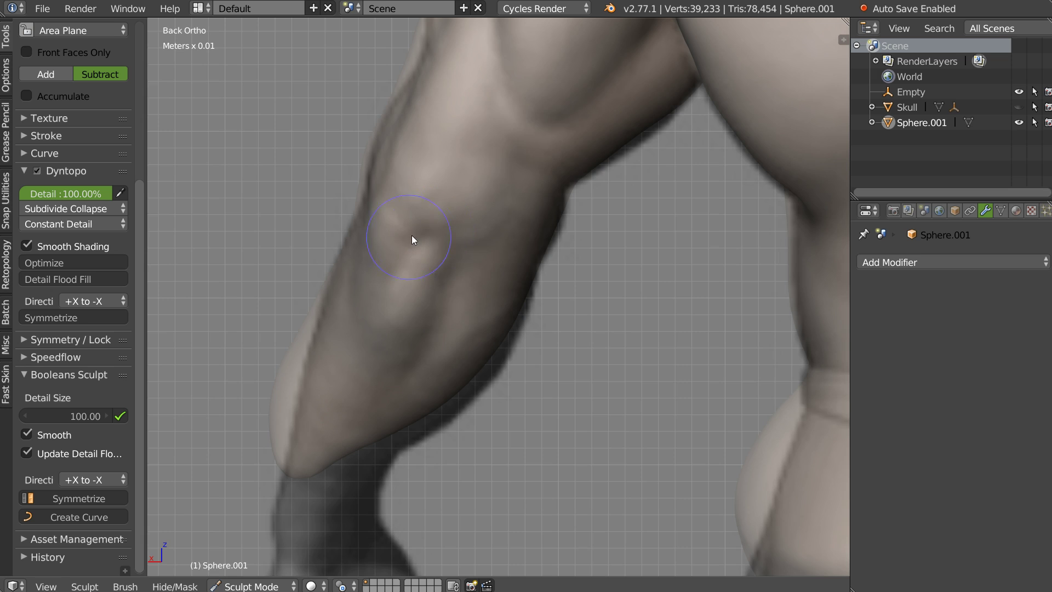
pyautogui.moveTo(524, 192)
pyautogui.mouseDown()
pyautogui.moveTo(496, 152)
pyautogui.moveTo(538, 173)
pyautogui.moveTo(516, 231)
pyautogui.mouseUp()
pyautogui.moveTo(516, 231)
pyautogui.mouseDown(button='middle')
pyautogui.moveTo(504, 237)
pyautogui.moveTo(555, 243)
pyautogui.moveTo(484, 286)
pyautogui.mouseUp(button='middle')
pyautogui.scroll(2, 508, 233)
# - Switch to Right Ortho view and frame the upper arm
pyautogui.press('q')
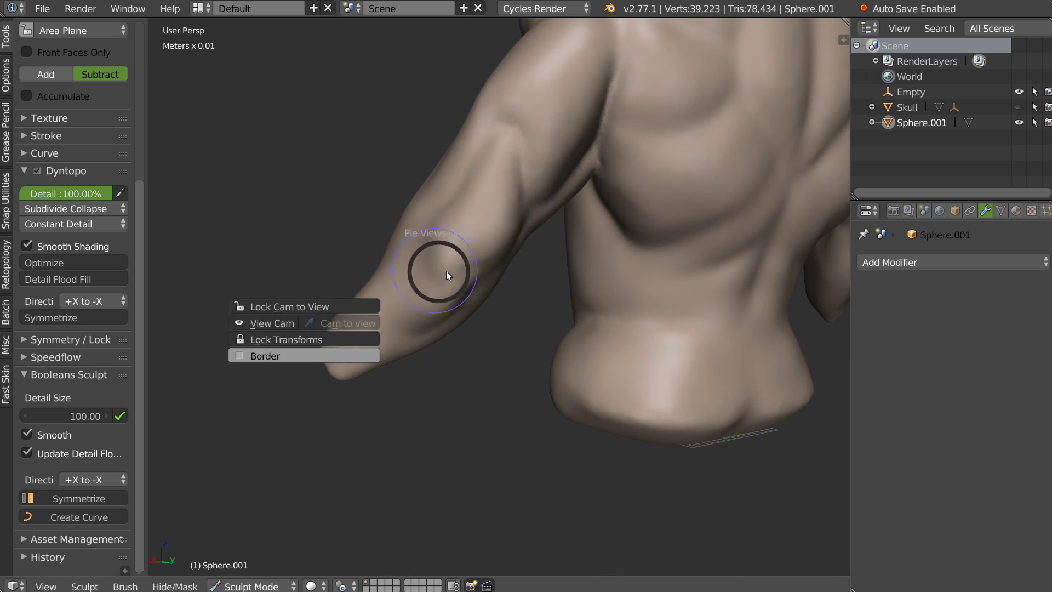
pyautogui.click(484, 276)
pyautogui.scroll(2, 484, 276)
pyautogui.scroll(2, 493, 233)
pyautogui.keyDown('shift'); pyautogui.moveTo(495, 124); pyautogui.dragTo(520, 189, button='middle'); pyautogui.keyUp('shift')
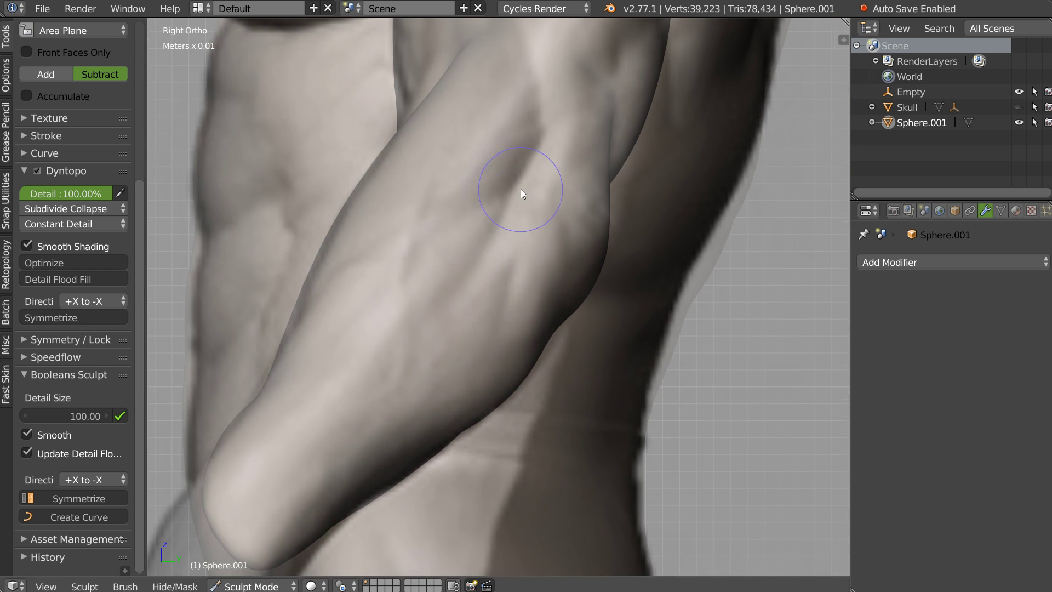
# - Plane back the upper arm surface from elbow toward the shoulder with the subtract brush
pyautogui.moveTo(465, 216); pyautogui.dragTo(449, 277)
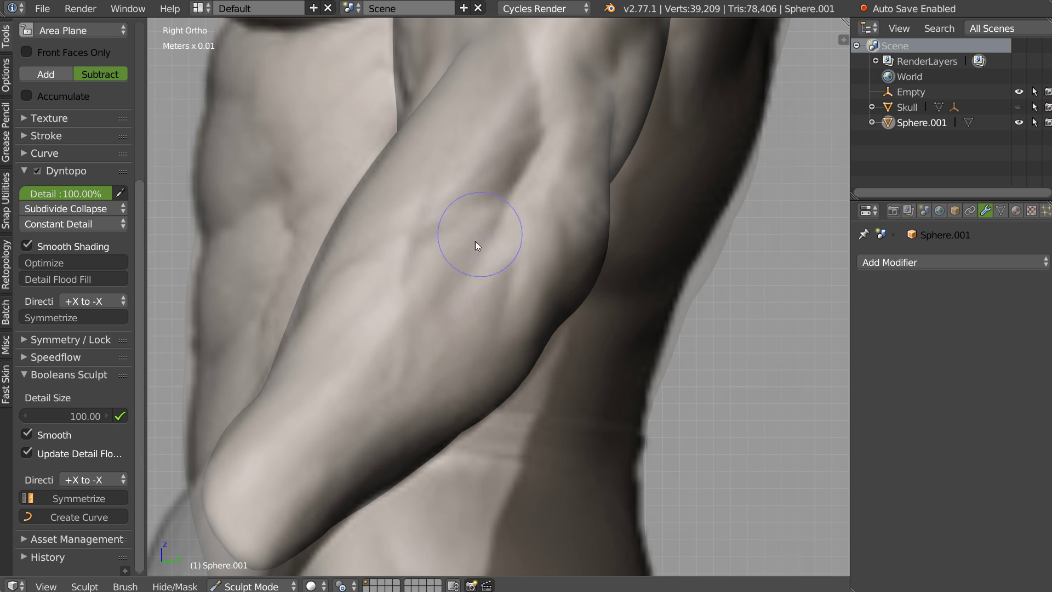
pyautogui.keyDown('shift'); pyautogui.moveTo(535, 290); pyautogui.dragTo(526, 362, button='middle'); pyautogui.keyUp('shift')
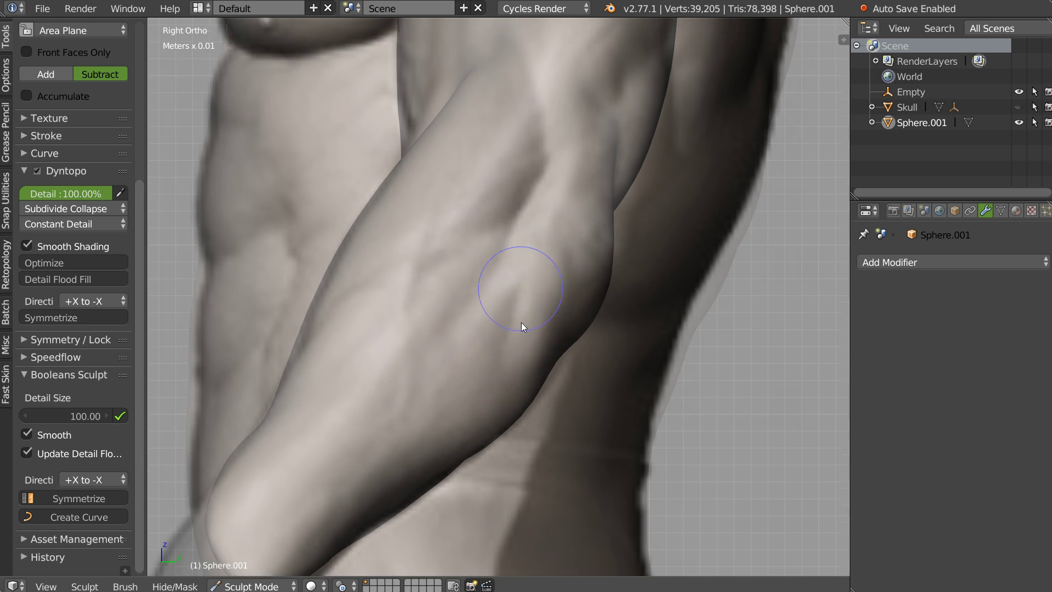
pyautogui.keyDown('shift'); pyautogui.moveTo(495, 250); pyautogui.dragTo(494, 241, button='middle'); pyautogui.keyUp('shift')
pyautogui.moveTo(374, 333); pyautogui.dragTo(600, 161)
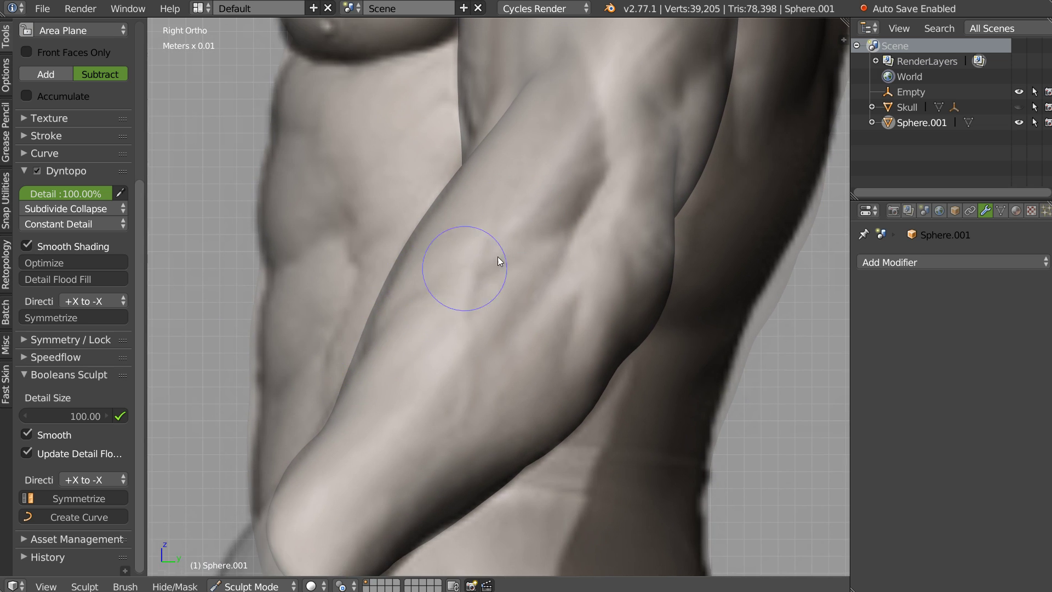
pyautogui.keyDown('shift'); pyautogui.moveTo(601, 161); pyautogui.dragTo(529, 295, button='middle'); pyautogui.keyUp('shift')
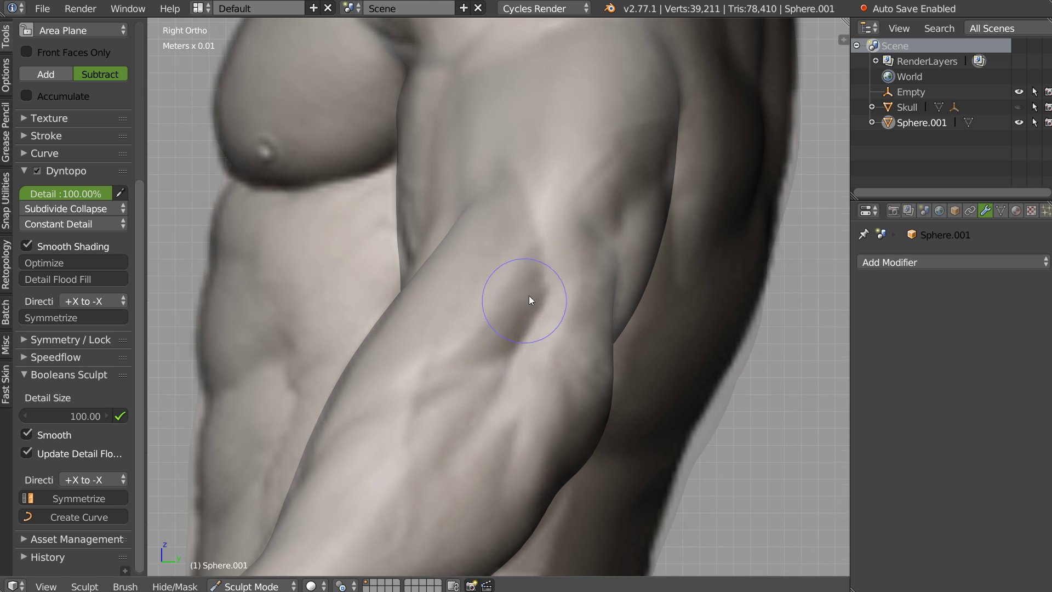
pyautogui.moveTo(531, 236); pyautogui.dragTo(553, 277)
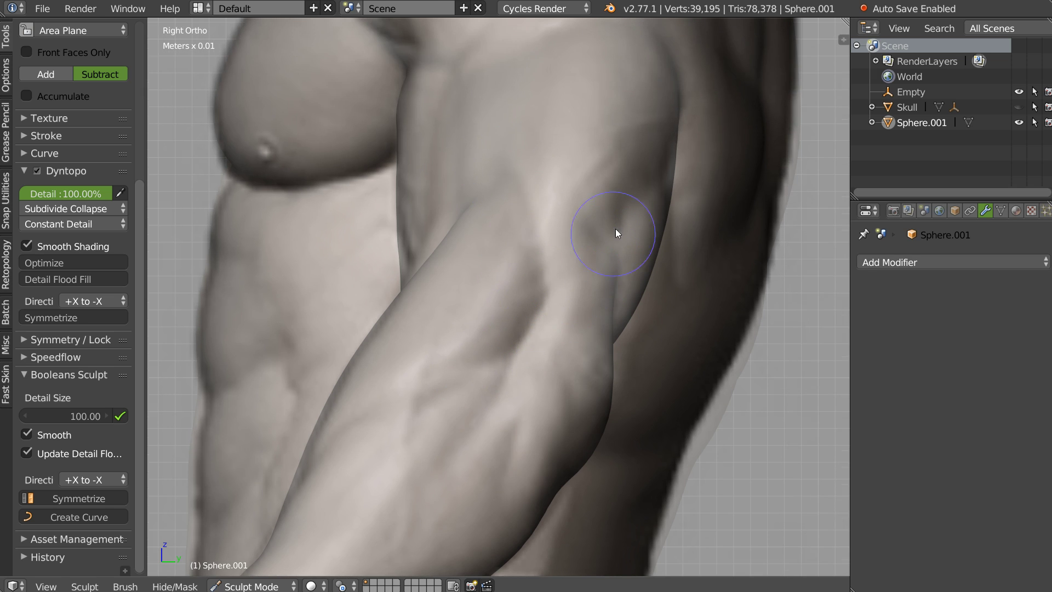
# - Return to Right Ortho view and make small planing edits at the deltoid–upper arm border
pyautogui.moveTo(653, 278)
pyautogui.mouseDown(button='middle')
pyautogui.moveTo(597, 302)
pyautogui.moveTo(621, 318)
pyautogui.moveTo(596, 306)
pyautogui.moveTo(582, 241)
pyautogui.mouseUp(button='middle')
pyautogui.press('KP_3')
pyautogui.keyDown('shift'); pyautogui.moveTo(605, 206); pyautogui.dragTo(575, 250, button='middle'); pyautogui.keyUp('shift')
pyautogui.moveTo(491, 162)
pyautogui.mouseDown()
pyautogui.moveTo(522, 134)
pyautogui.moveTo(616, 99)
pyautogui.mouseUp()
pyautogui.moveTo(616, 99)
pyautogui.mouseDown(button='middle')
pyautogui.moveTo(606, 160)
pyautogui.moveTo(509, 159)
pyautogui.mouseUp(button='middle')
# - In Right Ortho view, soften the crease on the upper arm with light strokes
pyautogui.press('KP_3')
pyautogui.keyDown('shift'); pyautogui.moveTo(537, 118); pyautogui.dragTo(506, 217, button='middle'); pyautogui.keyUp('shift')
pyautogui.press('KP_3')
pyautogui.moveTo(506, 230)
pyautogui.mouseDown()
pyautogui.moveTo(455, 243)
pyautogui.moveTo(539, 187)
pyautogui.mouseUp()
pyautogui.moveTo(538, 187)
pyautogui.mouseDown(button='middle')
pyautogui.moveTo(595, 193)
pyautogui.moveTo(596, 210)
pyautogui.moveTo(448, 194)
pyautogui.moveTo(518, 208)
pyautogui.mouseUp(button='middle')
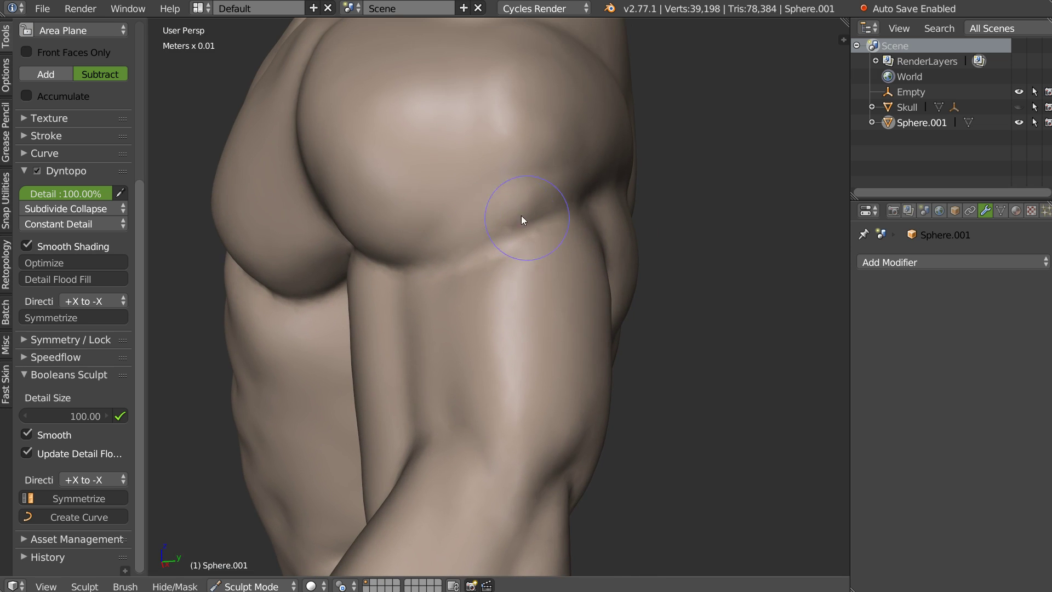
# - Switch between add and subtract plane brushes and carve the groove along the shoulder crease
pyautogui.press('c')
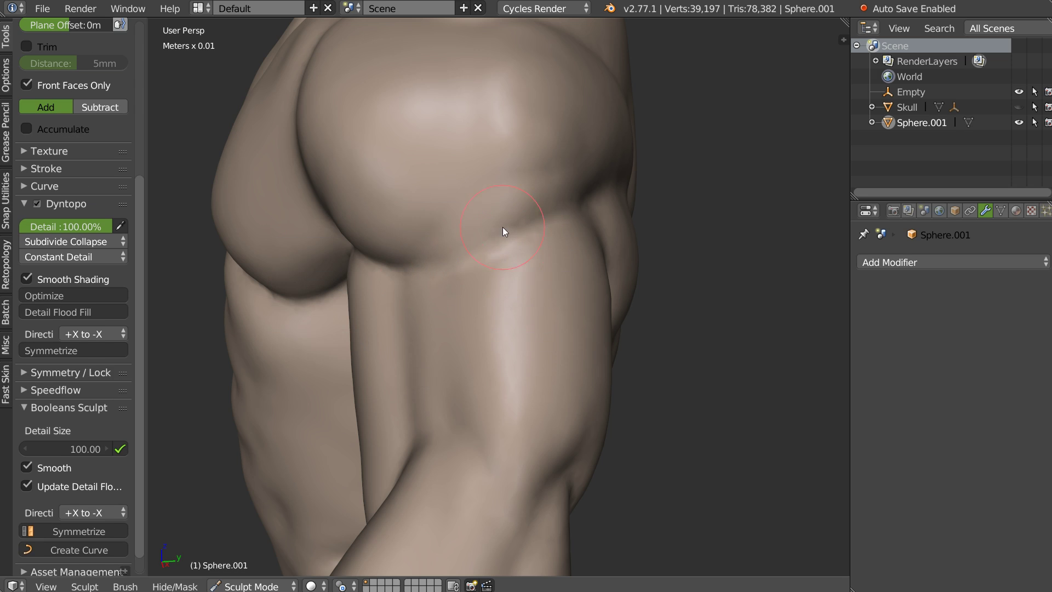
pyautogui.moveTo(507, 220)
pyautogui.mouseDown(button='middle')
pyautogui.moveTo(593, 208)
pyautogui.moveTo(444, 224)
pyautogui.moveTo(514, 204)
pyautogui.moveTo(556, 167)
pyautogui.mouseUp(button='middle')
pyautogui.hotkey('shift', 'c')
pyautogui.moveTo(423, 227)
pyautogui.mouseDown(button='middle')
pyautogui.moveTo(500, 176)
pyautogui.moveTo(435, 298)
pyautogui.moveTo(417, 292)
pyautogui.moveTo(472, 246)
pyautogui.mouseUp(button='middle')
pyautogui.moveTo(472, 249)
pyautogui.mouseDown()
pyautogui.moveTo(547, 214)
pyautogui.moveTo(505, 233)
pyautogui.mouseUp()
pyautogui.moveTo(596, 228); pyautogui.dragTo(550, 258, button='middle')
pyautogui.moveTo(581, 242)
pyautogui.mouseDown()
pyautogui.moveTo(698, 292)
pyautogui.moveTo(627, 254)
pyautogui.mouseUp()
# - Smooth the deltoid–arm crease and inspect the shoulder from several angles, including front view
pyautogui.moveTo(575, 259); pyautogui.dragTo(384, 322, button='middle')
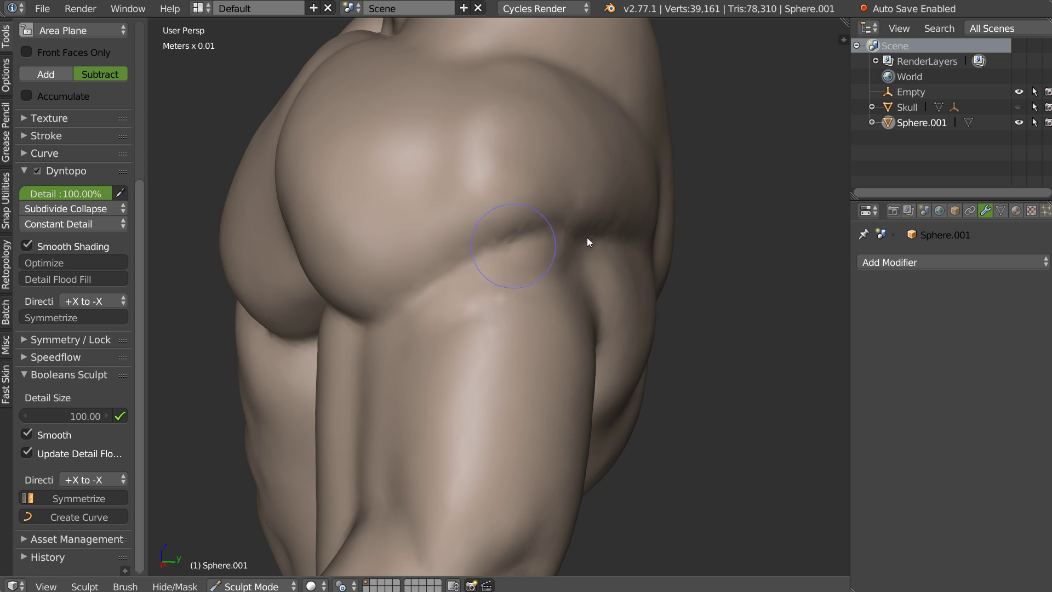
pyautogui.keyDown('shift'); pyautogui.moveTo(550, 239); pyautogui.dragTo(453, 237); pyautogui.keyUp('shift')
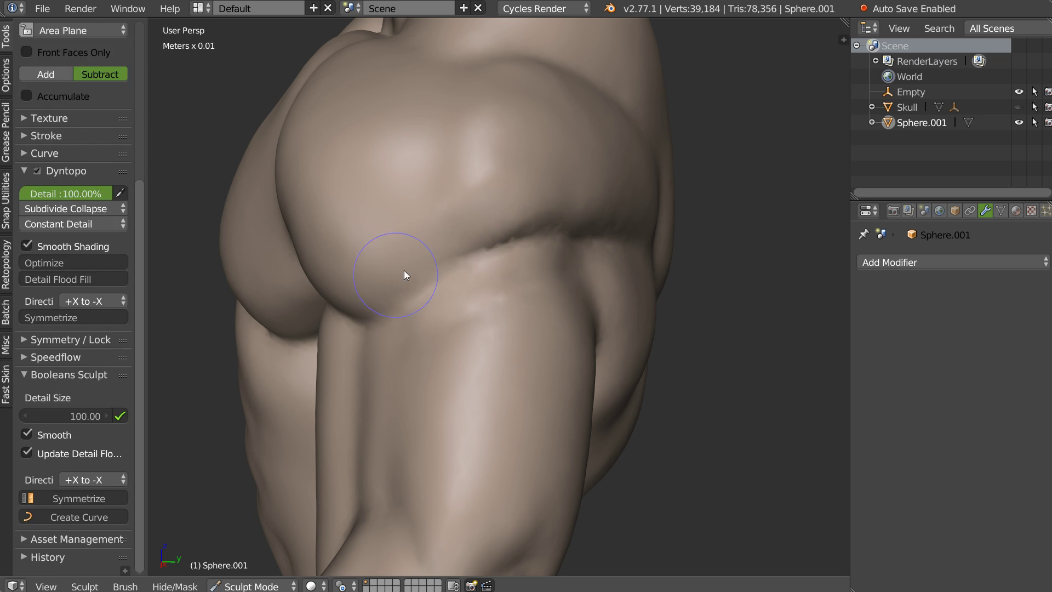
pyautogui.scroll(3, 465, 239)
pyautogui.moveTo(537, 209)
pyautogui.mouseDown(button='middle')
pyautogui.moveTo(520, 178)
pyautogui.moveTo(438, 270)
pyautogui.mouseUp(button='middle')
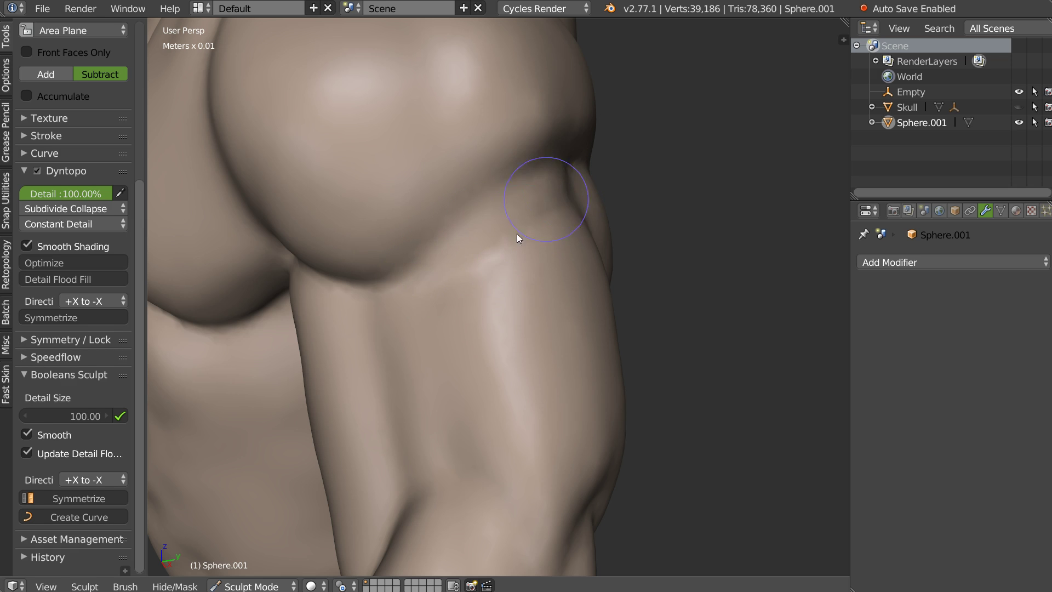
pyautogui.moveTo(485, 239)
pyautogui.mouseDown(button='middle')
pyautogui.moveTo(565, 196)
pyautogui.moveTo(517, 122)
pyautogui.moveTo(452, 249)
pyautogui.mouseUp(button='middle')
pyautogui.press('KP_1')
pyautogui.moveTo(567, 266)
pyautogui.mouseDown(button='middle')
pyautogui.moveTo(509, 272)
pyautogui.moveTo(460, 301)
pyautogui.moveTo(515, 290)
pyautogui.mouseUp(button='middle')
pyautogui.press('c')
# - View the arm in Left Ortho and switch to the subtractive plane brush
pyautogui.moveTo(579, 270); pyautogui.dragTo(513, 278, button='middle')
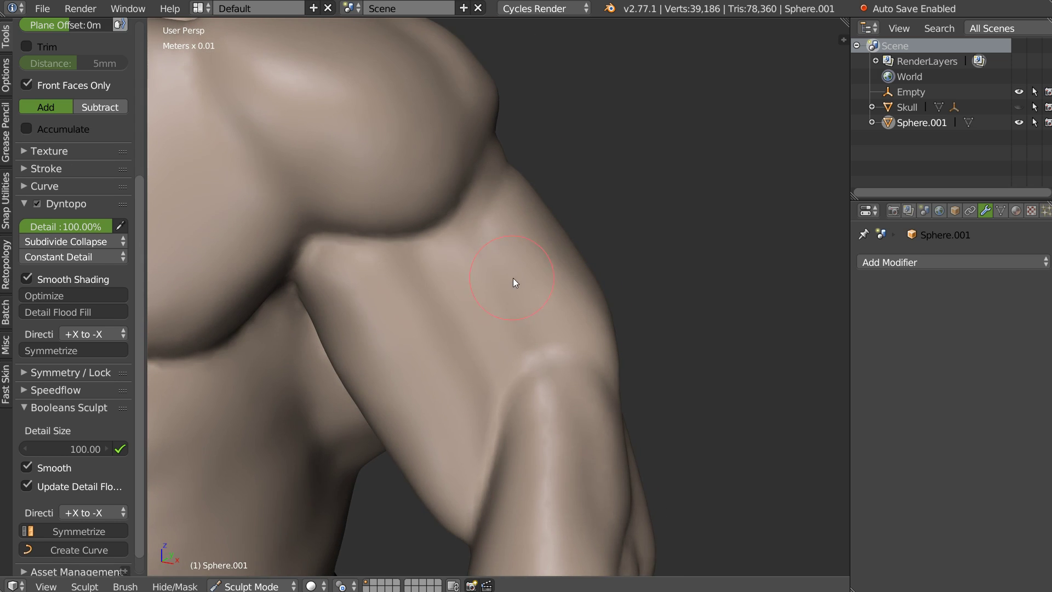
pyautogui.scroll(-5, 482, 288)
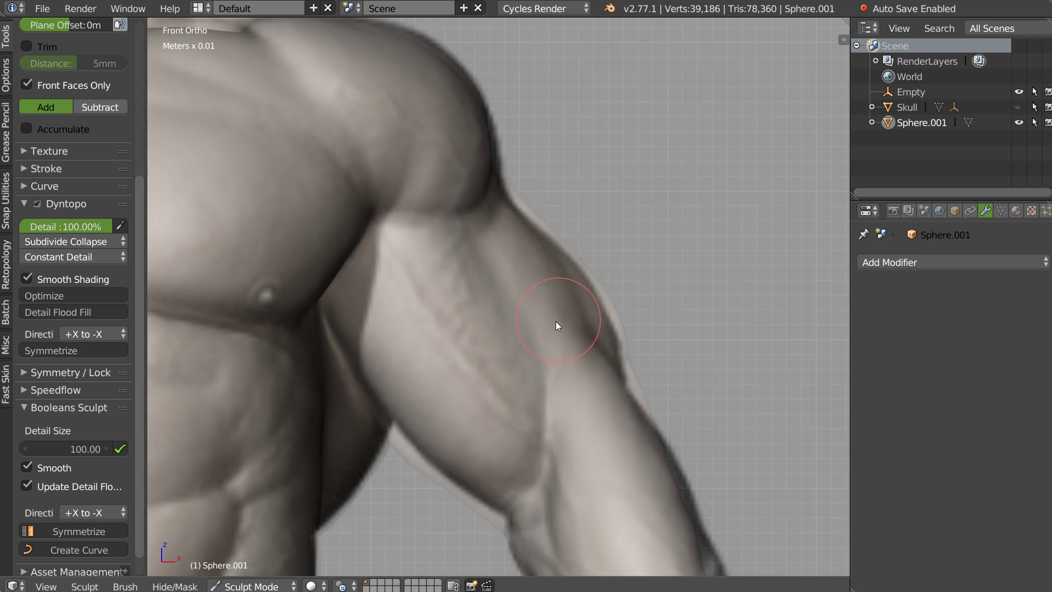
pyautogui.scroll(5, 510, 296)
pyautogui.moveTo(509, 295)
pyautogui.mouseDown(button='middle')
pyautogui.moveTo(441, 308)
pyautogui.moveTo(570, 313)
pyautogui.mouseUp(button='middle')
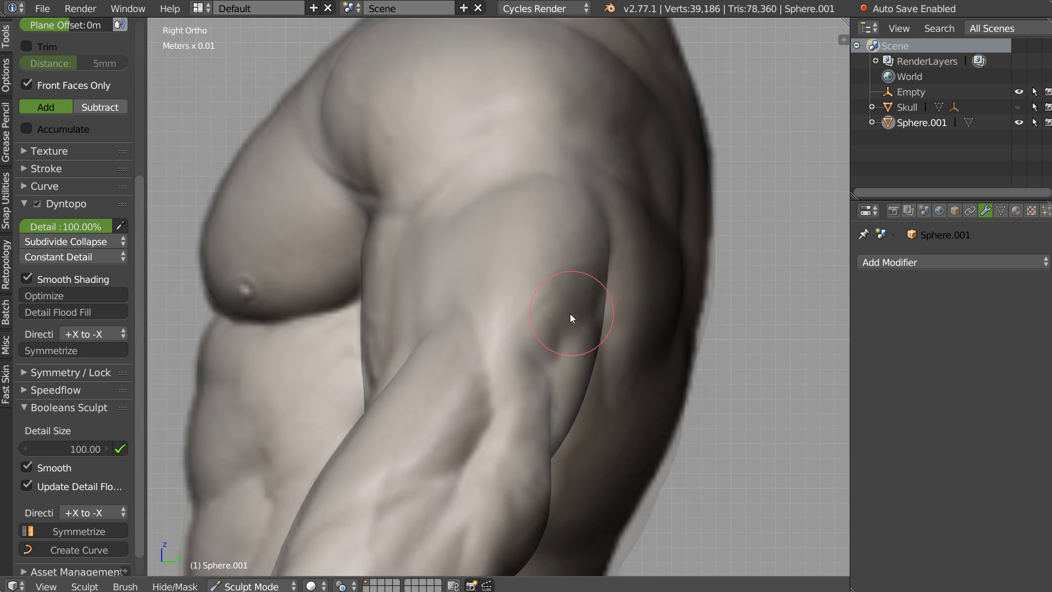
pyautogui.press('q')
pyautogui.click(392, 313)
pyautogui.moveTo(501, 303)
pyautogui.mouseDown(button='middle')
pyautogui.moveTo(586, 306)
pyautogui.moveTo(513, 312)
pyautogui.mouseUp(button='middle')
pyautogui.hotkey('shift', 'c')
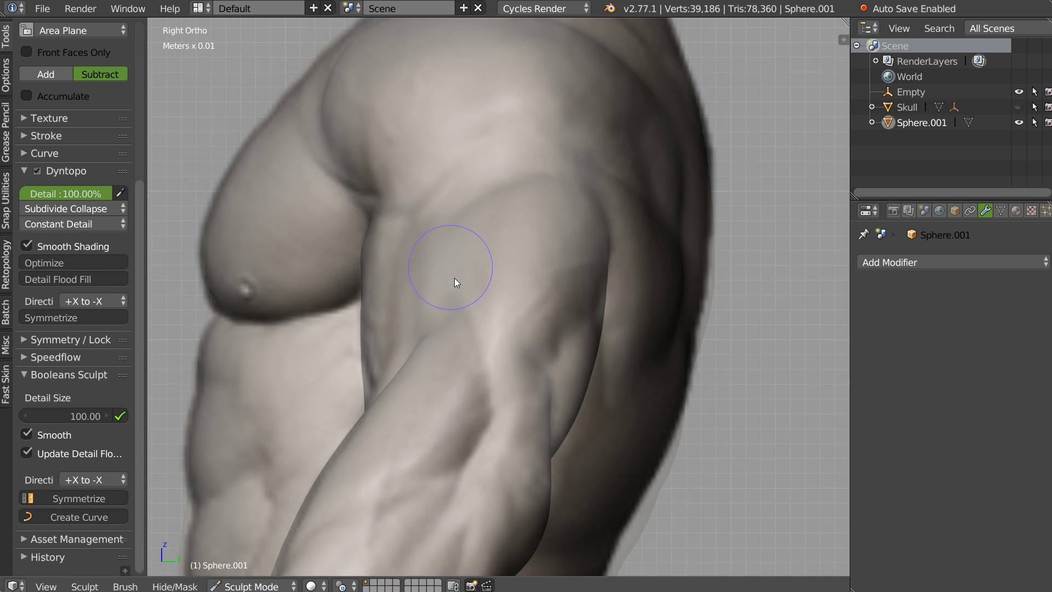
# - Flatten the upper arm surface, then build it back up with the additive plane brush
pyautogui.moveTo(460, 286)
pyautogui.mouseDown()
pyautogui.moveTo(465, 216)
pyautogui.moveTo(522, 181)
pyautogui.moveTo(418, 299)
pyautogui.mouseUp()
pyautogui.moveTo(419, 299)
pyautogui.mouseDown(button='middle')
pyautogui.moveTo(484, 296)
pyautogui.moveTo(464, 307)
pyautogui.moveTo(517, 324)
pyautogui.mouseUp(button='middle')
pyautogui.moveTo(556, 368)
pyautogui.mouseDown(button='middle')
pyautogui.moveTo(512, 272)
pyautogui.moveTo(526, 283)
pyautogui.mouseUp(button='middle')
pyautogui.moveTo(526, 282); pyautogui.dragTo(494, 298)
pyautogui.press('c')
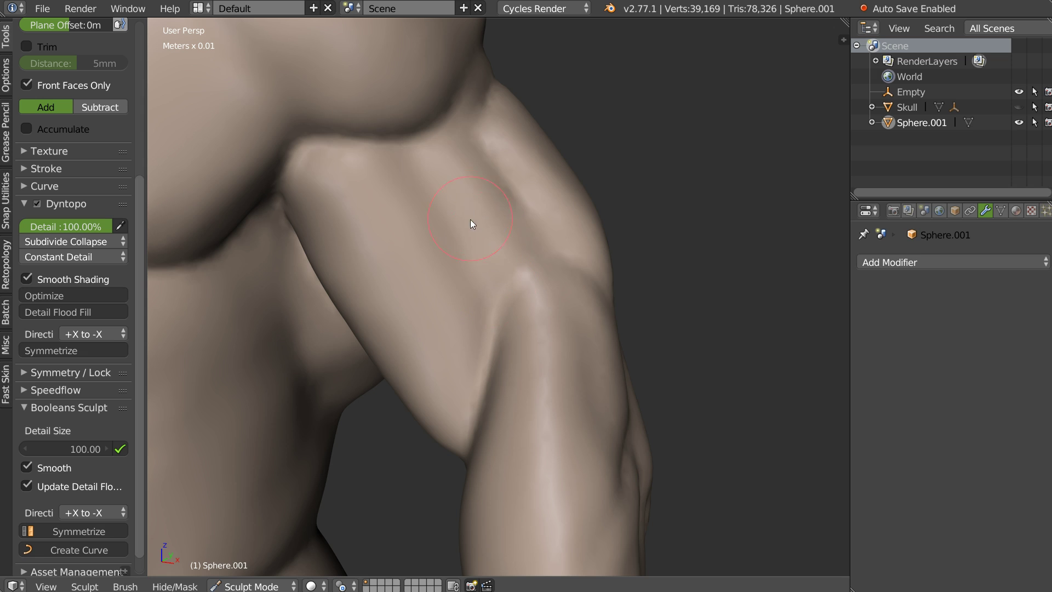
pyautogui.moveTo(463, 156); pyautogui.dragTo(472, 139)
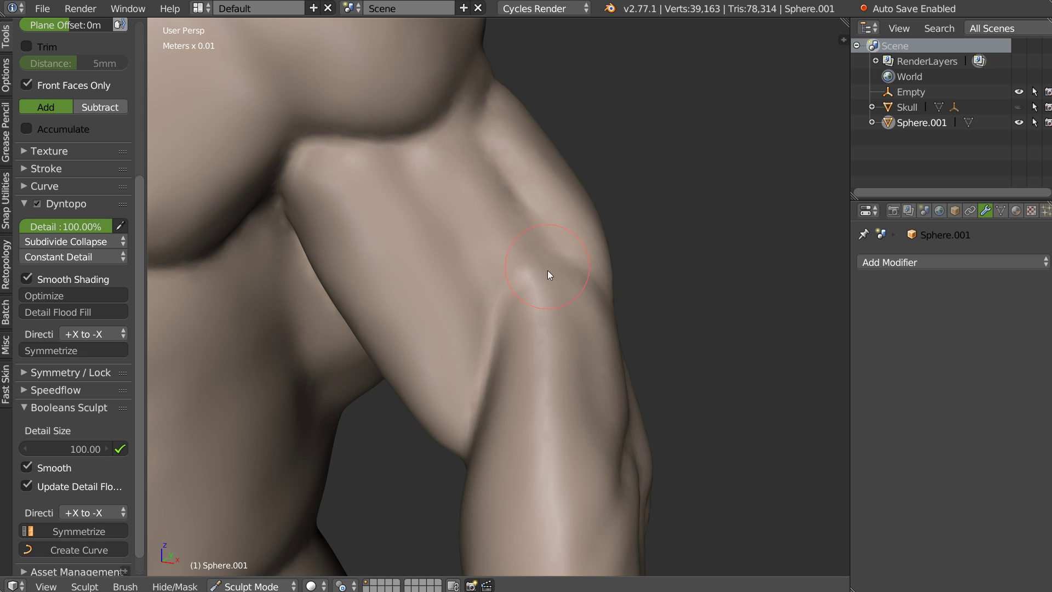
# - Enlarge the brush and soften the crease on the upper arm
pyautogui.moveTo(587, 412)
pyautogui.mouseDown(button='middle')
pyautogui.moveTo(602, 261)
pyautogui.moveTo(559, 228)
pyautogui.mouseUp(button='middle')
pyautogui.press('w')
pyautogui.click(558, 307)
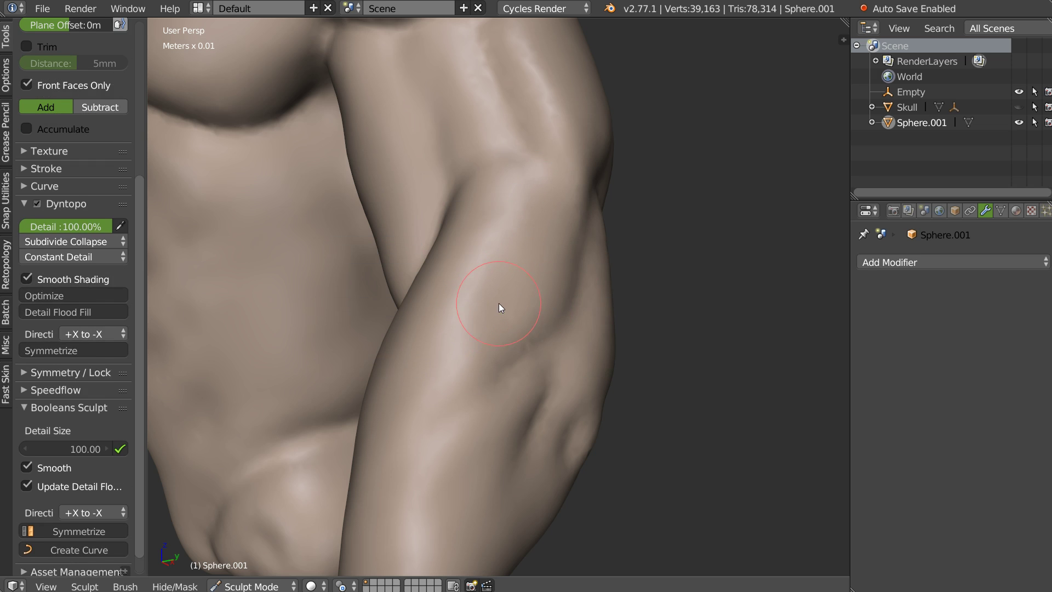
pyautogui.press('f')
pyautogui.moveTo(545, 232)
pyautogui.mouseDown(button='middle')
pyautogui.moveTo(546, 267)
pyautogui.moveTo(455, 313)
pyautogui.moveTo(564, 217)
pyautogui.mouseUp(button='middle')
pyautogui.moveTo(564, 218); pyautogui.dragTo(566, 255)
pyautogui.moveTo(623, 419)
pyautogui.mouseDown(button='middle')
pyautogui.moveTo(517, 322)
pyautogui.moveTo(526, 265)
pyautogui.mouseUp(button='middle')
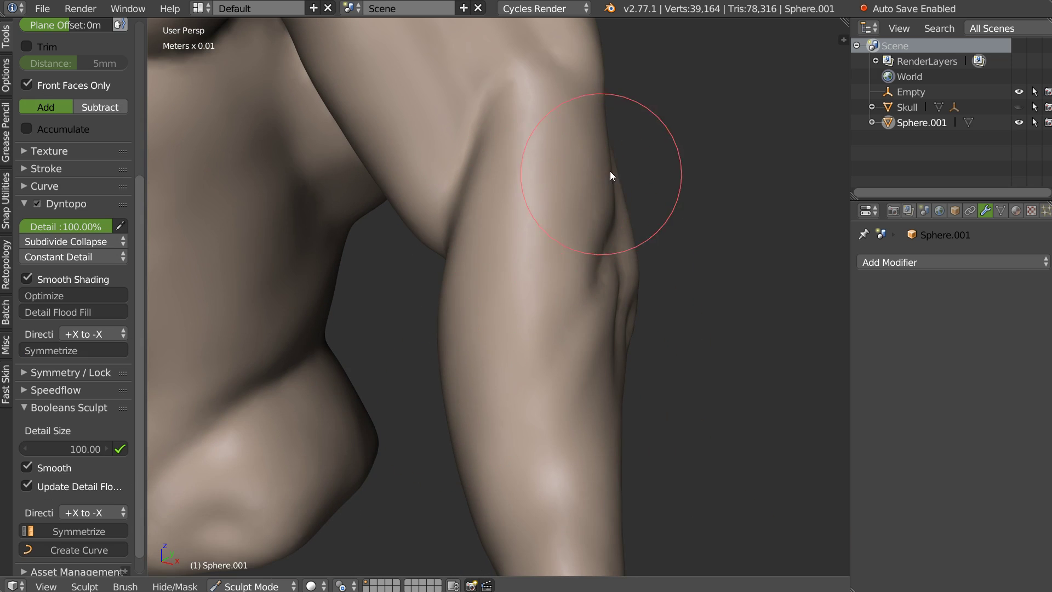
# - Close in on the shoulder and sculpt its crease with repeated strokes
pyautogui.scroll(-5, 462, 257)
pyautogui.moveTo(462, 256); pyautogui.dragTo(476, 250, button='middle')
pyautogui.scroll(5, 536, 225)
pyautogui.moveTo(536, 225); pyautogui.dragTo(538, 208, button='middle')
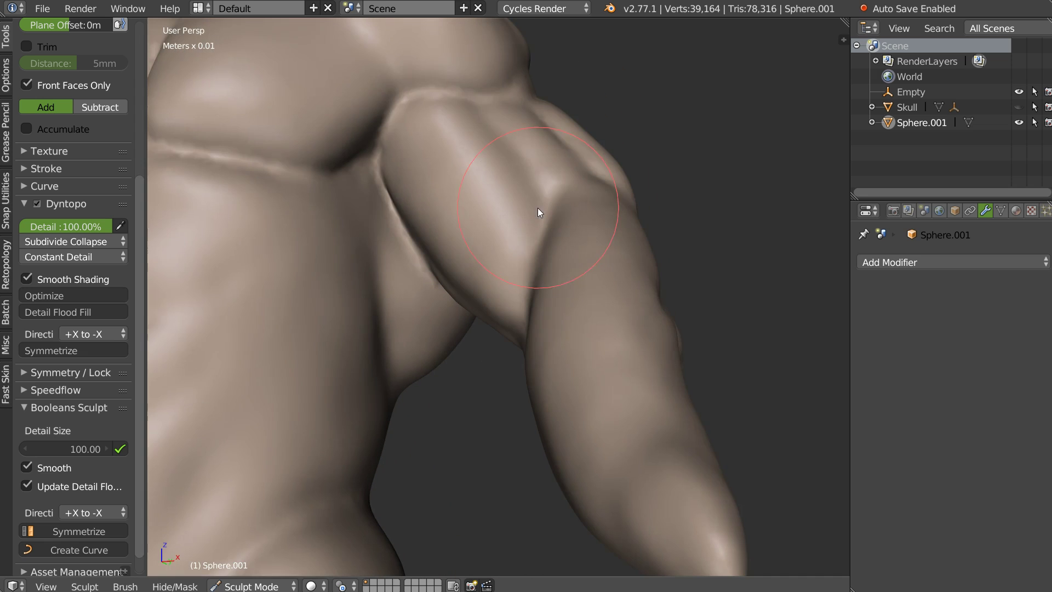
pyautogui.moveTo(405, 156); pyautogui.dragTo(390, 82, button='middle')
pyautogui.moveTo(390, 83)
pyautogui.mouseDown()
pyautogui.moveTo(414, 82)
pyautogui.moveTo(395, 156)
pyautogui.mouseUp()
pyautogui.moveTo(395, 156)
pyautogui.mouseDown(button='middle')
pyautogui.moveTo(388, 214)
pyautogui.moveTo(441, 152)
pyautogui.moveTo(378, 114)
pyautogui.moveTo(454, 254)
pyautogui.mouseUp(button='middle')
pyautogui.moveTo(453, 254); pyautogui.dragTo(483, 271)
pyautogui.moveTo(483, 271)
pyautogui.mouseDown(button='middle')
pyautogui.moveTo(521, 253)
pyautogui.moveTo(414, 286)
pyautogui.mouseUp(button='middle')
# - Flatten the armpit crease with a smaller subtractive plane brush
pyautogui.hotkey('shift', 'c')
pyautogui.press('f')
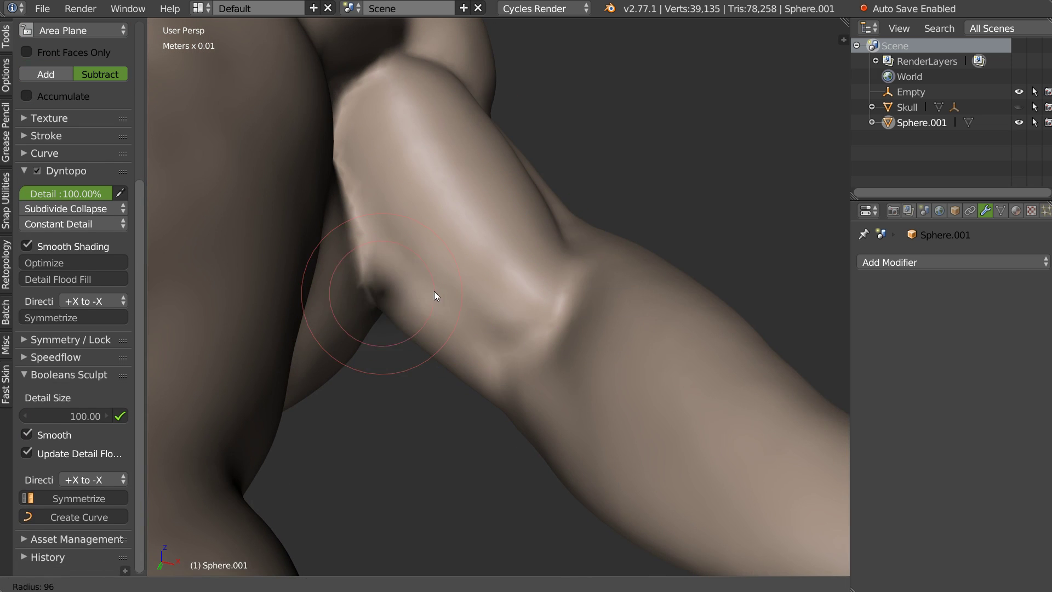
pyautogui.click(428, 298)
pyautogui.moveTo(419, 269); pyautogui.dragTo(510, 356)
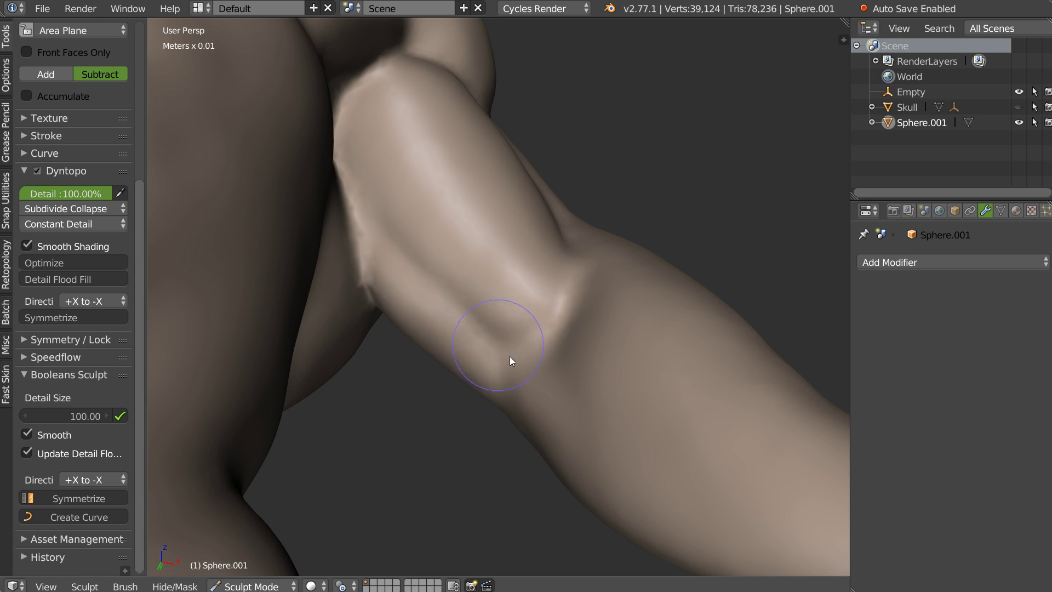
# - Refill the armpit crease with the additive brush, then zoom out to the whole torso
pyautogui.moveTo(557, 365); pyautogui.dragTo(530, 270, button='middle')
pyautogui.moveTo(525, 259); pyautogui.dragTo(540, 223)
pyautogui.moveTo(540, 223)
pyautogui.mouseDown(button='middle')
pyautogui.moveTo(539, 314)
pyautogui.moveTo(464, 356)
pyautogui.moveTo(491, 292)
pyautogui.moveTo(482, 270)
pyautogui.moveTo(512, 327)
pyautogui.moveTo(489, 403)
pyautogui.mouseUp(button='middle')
pyautogui.press('c')
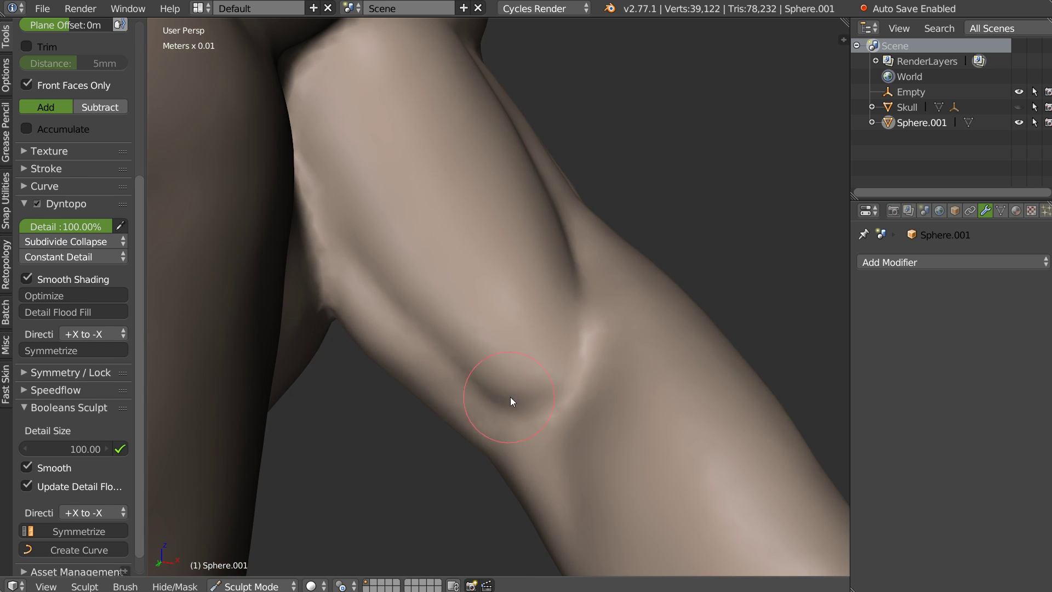
pyautogui.moveTo(500, 391); pyautogui.dragTo(508, 383)
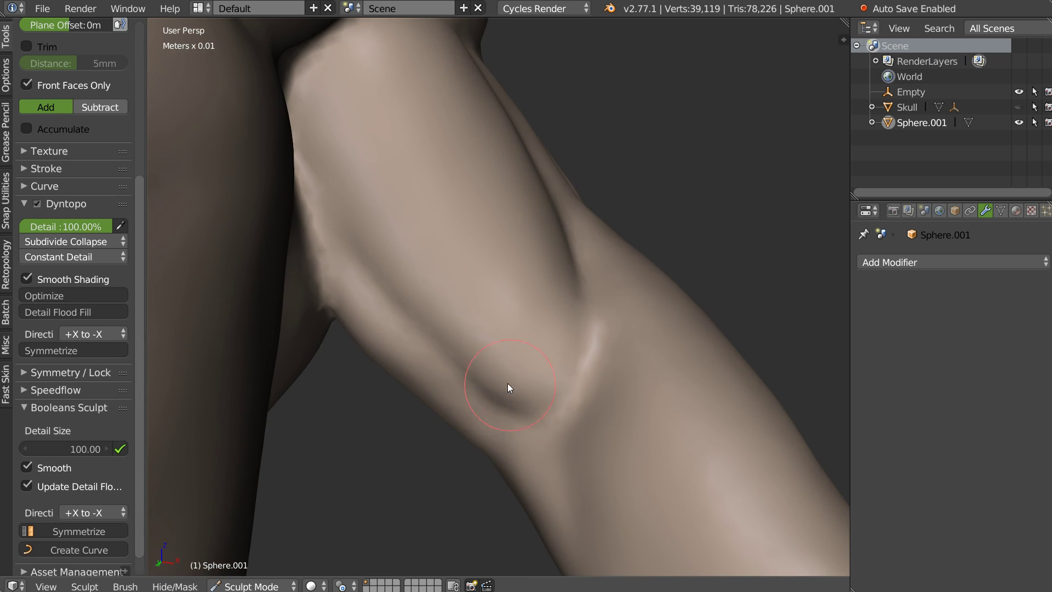
pyautogui.moveTo(476, 234)
pyautogui.mouseDown(button='middle')
pyautogui.moveTo(357, 280)
pyautogui.moveTo(487, 333)
pyautogui.moveTo(432, 343)
pyautogui.moveTo(465, 274)
pyautogui.moveTo(447, 282)
pyautogui.mouseUp(button='middle')
pyautogui.scroll(-2, 433, 343)
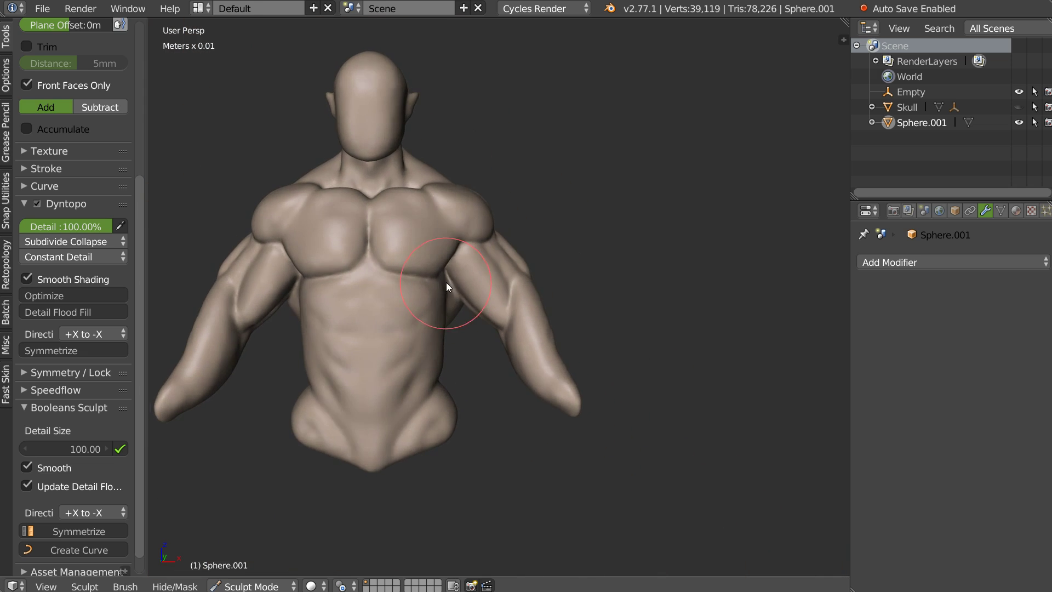
# - In Front Ortho view, pick the Area Plane subtract brush with radius 48
pyautogui.scroll(4, 525, 221)
pyautogui.moveTo(526, 221); pyautogui.dragTo(453, 313, button='middle')
pyautogui.scroll(3, 442, 239)
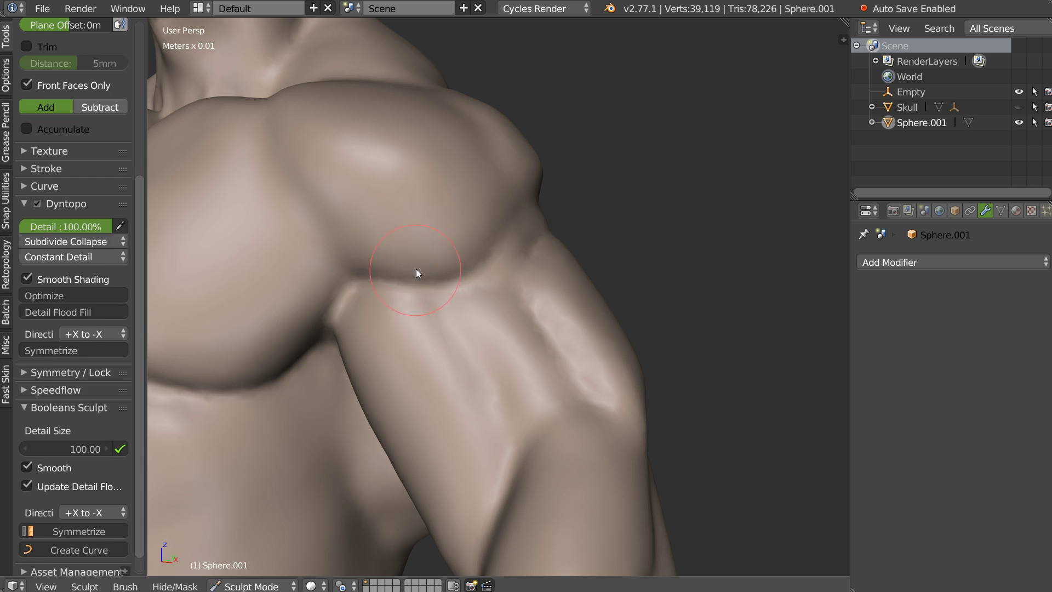
pyautogui.press('KP_1')
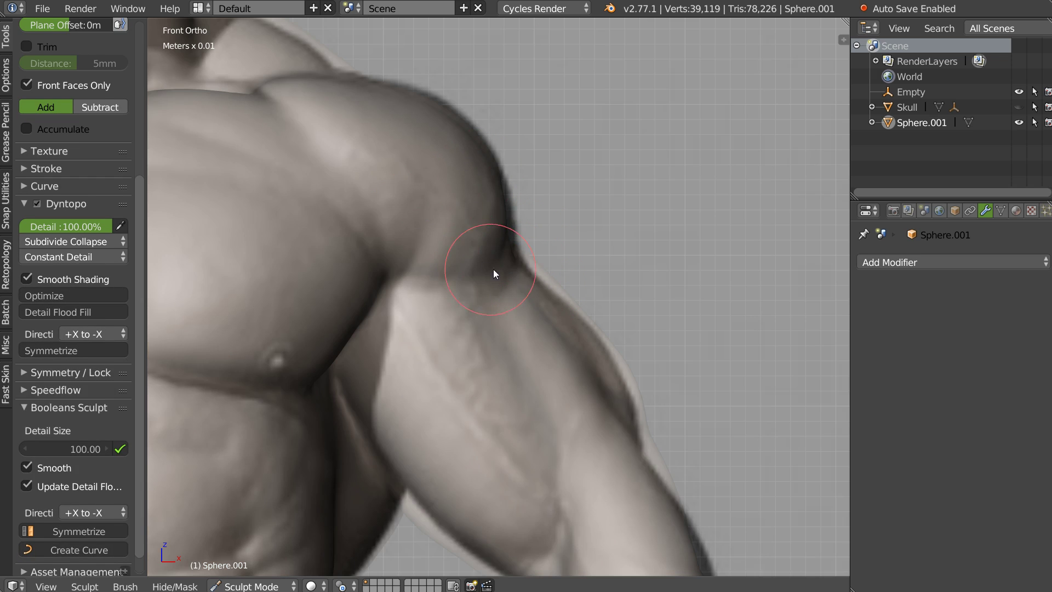
pyautogui.hotkey('shift', 'c')
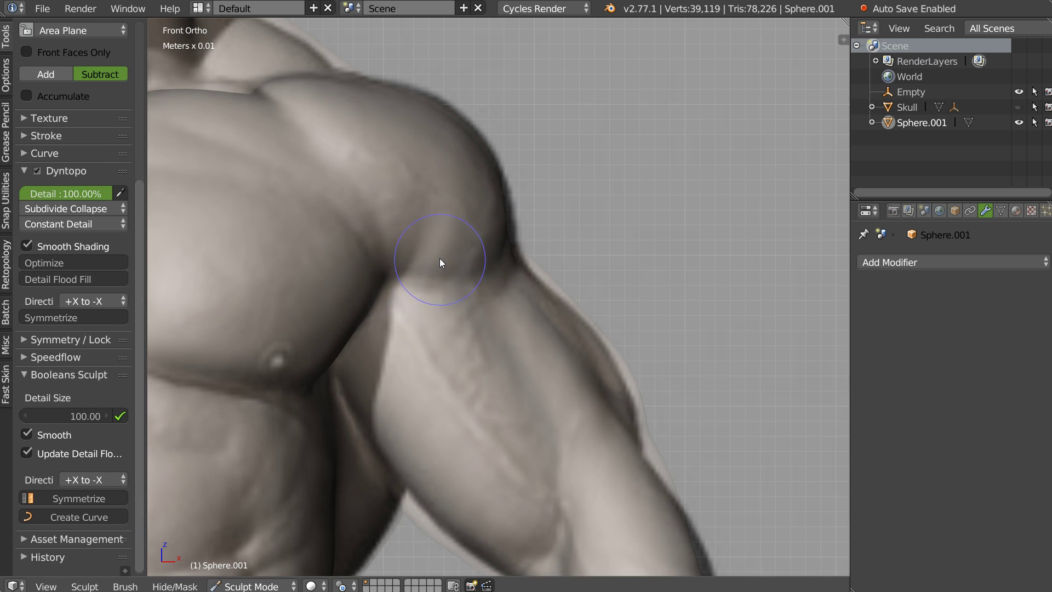
pyautogui.press('f')
pyautogui.click(425, 253)
# - Plane down the shoulder and the collarbone area
pyautogui.moveTo(329, 147); pyautogui.dragTo(284, 107)
pyautogui.moveTo(296, 119)
pyautogui.mouseDown(button='middle')
pyautogui.moveTo(348, 131)
pyautogui.moveTo(343, 188)
pyautogui.moveTo(296, 231)
pyautogui.mouseUp(button='middle')
pyautogui.moveTo(296, 231)
pyautogui.mouseDown()
pyautogui.moveTo(340, 183)
pyautogui.moveTo(287, 202)
pyautogui.moveTo(401, 165)
pyautogui.mouseUp()
pyautogui.moveTo(401, 165)
pyautogui.mouseDown(button='middle')
pyautogui.moveTo(345, 169)
pyautogui.moveTo(321, 207)
pyautogui.moveTo(422, 194)
pyautogui.mouseUp(button='middle')
# - Add a faint crease across the upper pectoral and plane the chest surface from the front
pyautogui.press('KP_1')
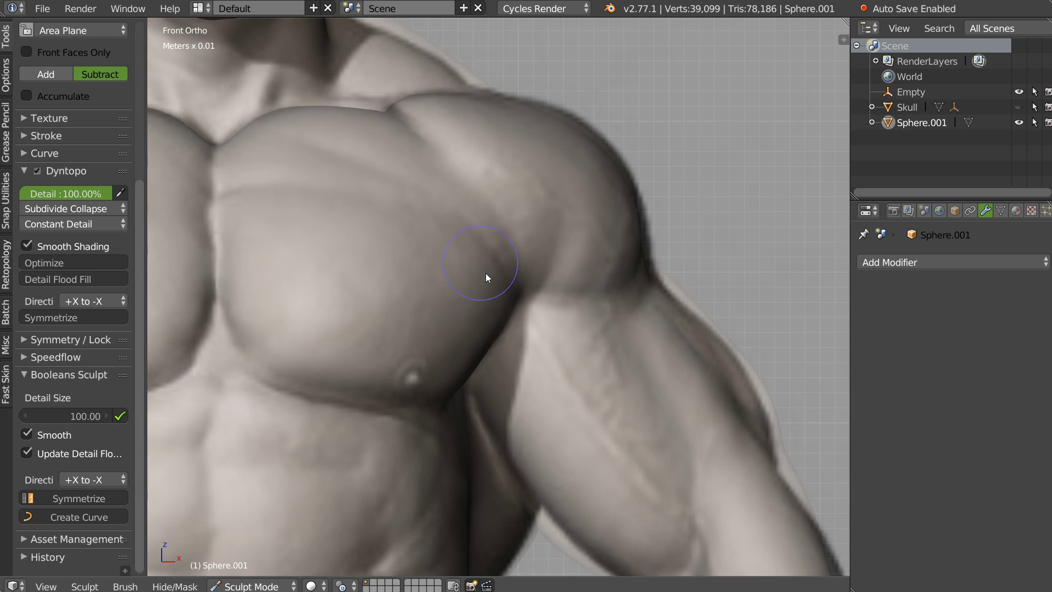
pyautogui.moveTo(317, 187)
pyautogui.mouseDown()
pyautogui.moveTo(204, 194)
pyautogui.moveTo(324, 190)
pyautogui.mouseUp()
pyautogui.moveTo(305, 153); pyautogui.dragTo(404, 178)
pyautogui.keyDown('shift'); pyautogui.moveTo(376, 172); pyautogui.dragTo(430, 67, button='middle'); pyautogui.keyUp('shift')
pyautogui.scroll(-3, 358, 311)
pyautogui.moveTo(359, 311); pyautogui.dragTo(358, 309, button='middle')
pyautogui.press('KP_1')
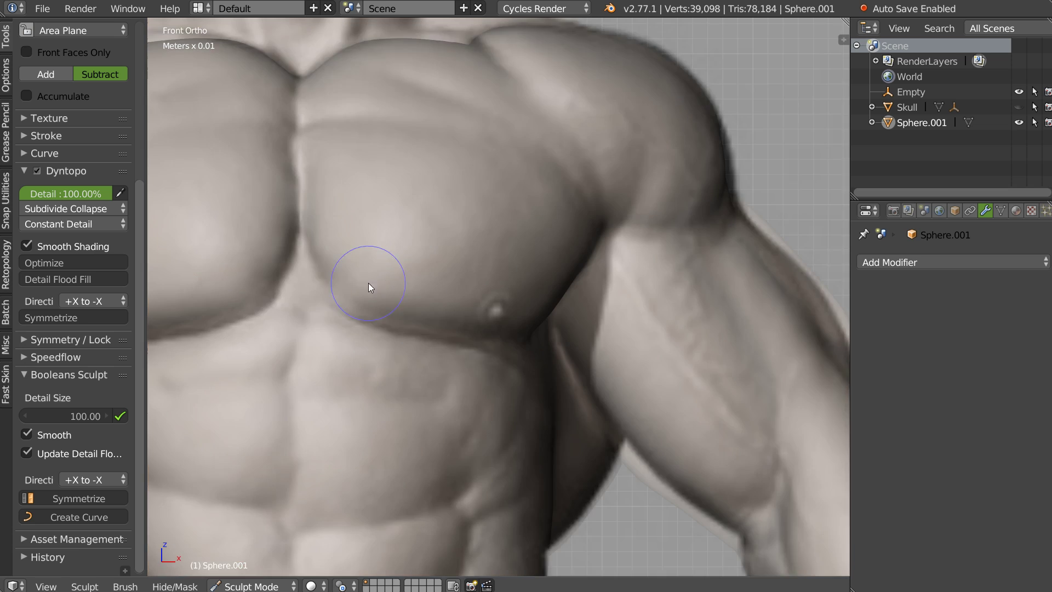
pyautogui.scroll(3, 368, 283)
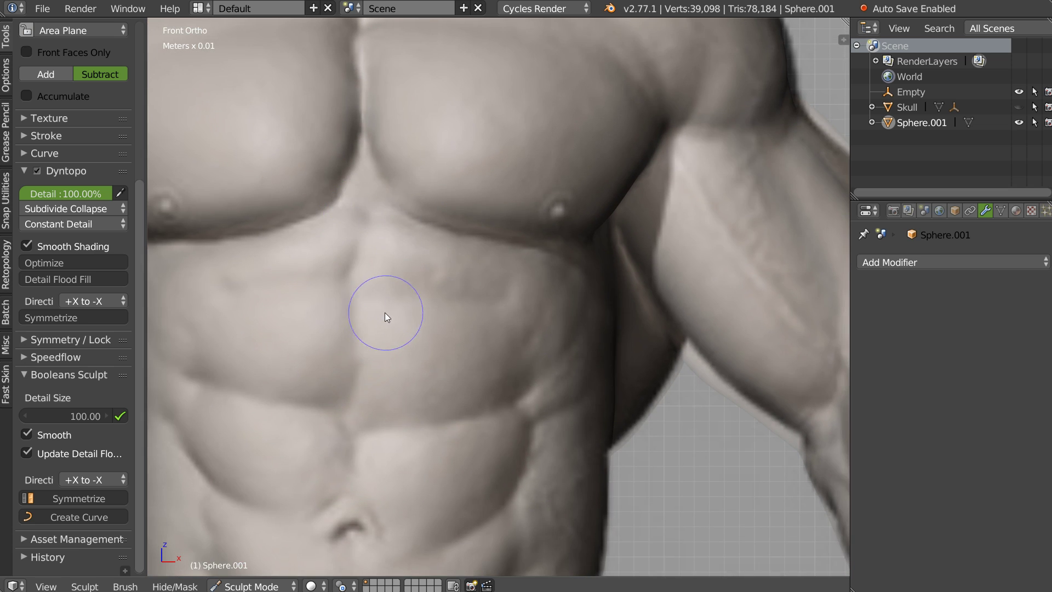
# - Carve the upper abdomen and deepen the lower abdominal groove with the Area Plane subtract brush
pyautogui.press('w')
pyautogui.hotkey('ctrl', 'd')
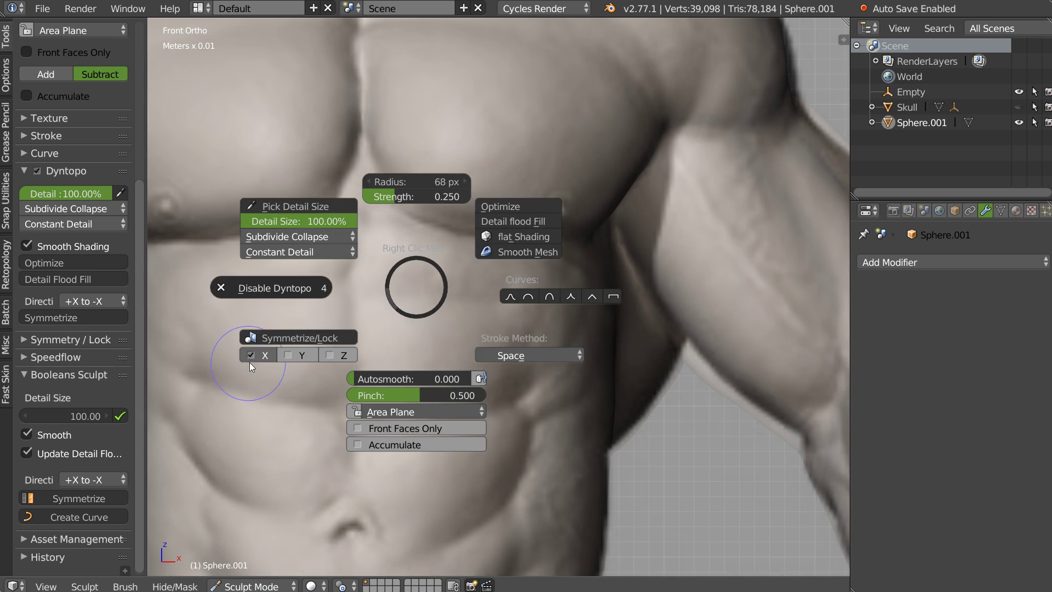
pyautogui.moveTo(349, 275); pyautogui.dragTo(389, 299)
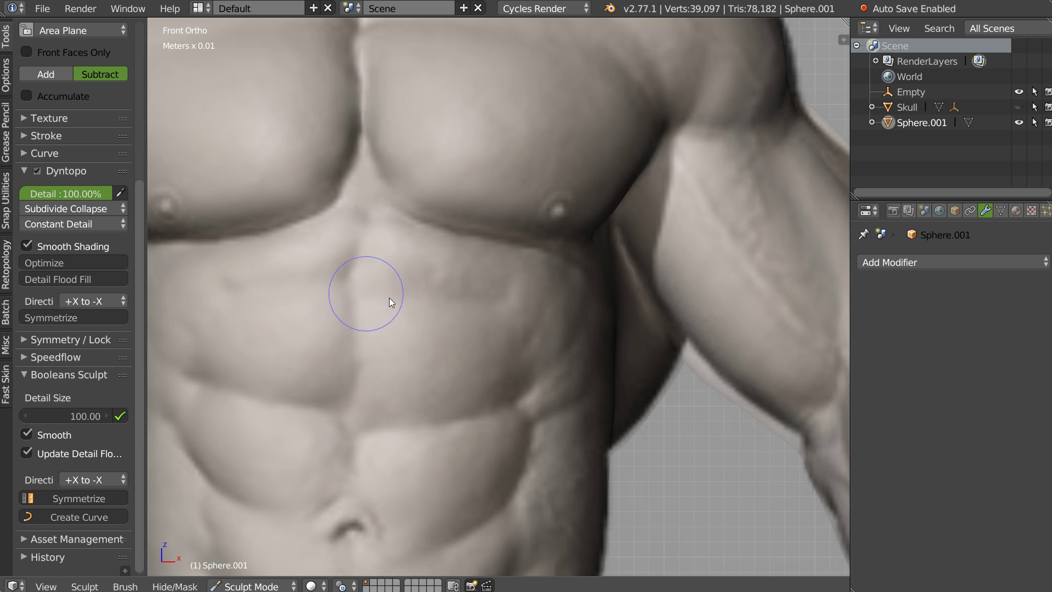
pyautogui.moveTo(514, 289); pyautogui.dragTo(359, 343)
pyautogui.moveTo(336, 413); pyautogui.dragTo(325, 411)
# - Sculpt and refine the area around the navel, zooming in and out between strokes
pyautogui.scroll(-3, 382, 268)
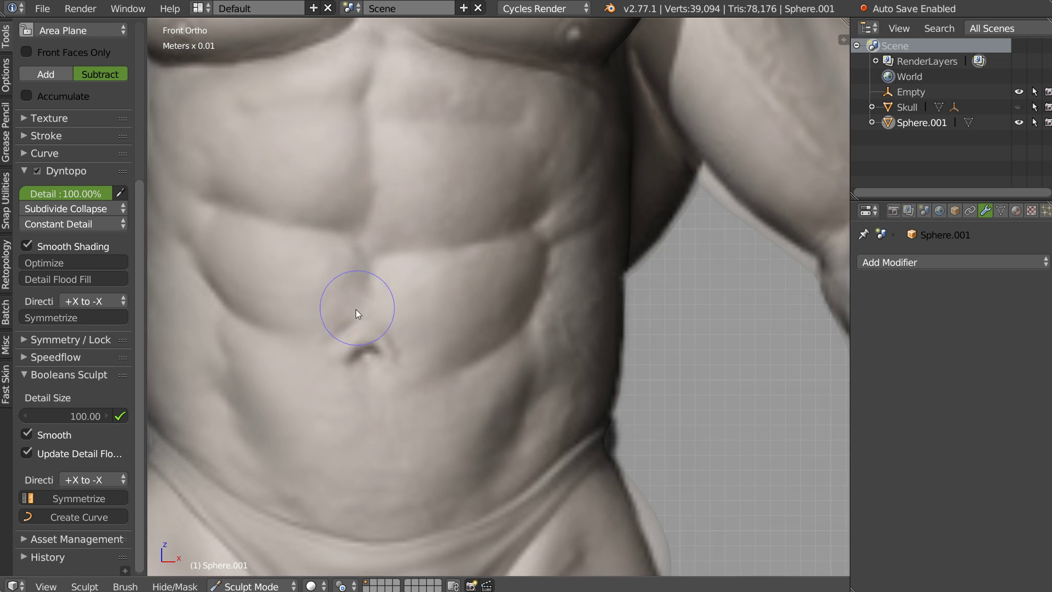
pyautogui.moveTo(357, 309); pyautogui.dragTo(351, 311)
pyautogui.scroll(3, 338, 313)
pyautogui.scroll(-3, 337, 316)
pyautogui.scroll(3, 397, 263)
pyautogui.moveTo(409, 276)
pyautogui.mouseDown()
pyautogui.moveTo(423, 296)
pyautogui.moveTo(391, 323)
pyautogui.mouseUp()
pyautogui.scroll(-3, 424, 296)
pyautogui.scroll(3, 570, 302)
pyautogui.scroll(-3, 623, 268)
# - Shape the abs beside the navel and the lower side of the abdomen
pyautogui.moveTo(638, 177)
pyautogui.mouseDown()
pyautogui.moveTo(620, 144)
pyautogui.moveTo(629, 172)
pyautogui.mouseUp()
pyautogui.scroll(3, 492, 178)
pyautogui.scroll(-3, 492, 178)
pyautogui.scroll(3, 609, 429)
pyautogui.scroll(-3, 609, 431)
pyautogui.moveTo(618, 350); pyautogui.dragTo(614, 409)
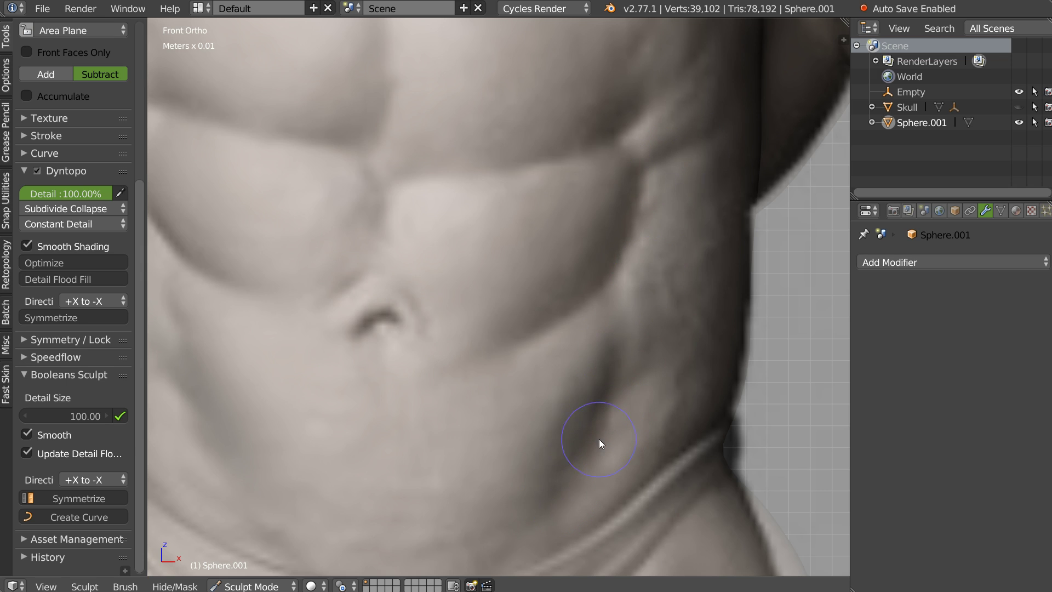
pyautogui.scroll(2, 677, 293)
# - Define the left-side abdominal muscles and the upper abs
pyautogui.moveTo(350, 254); pyautogui.dragTo(344, 304)
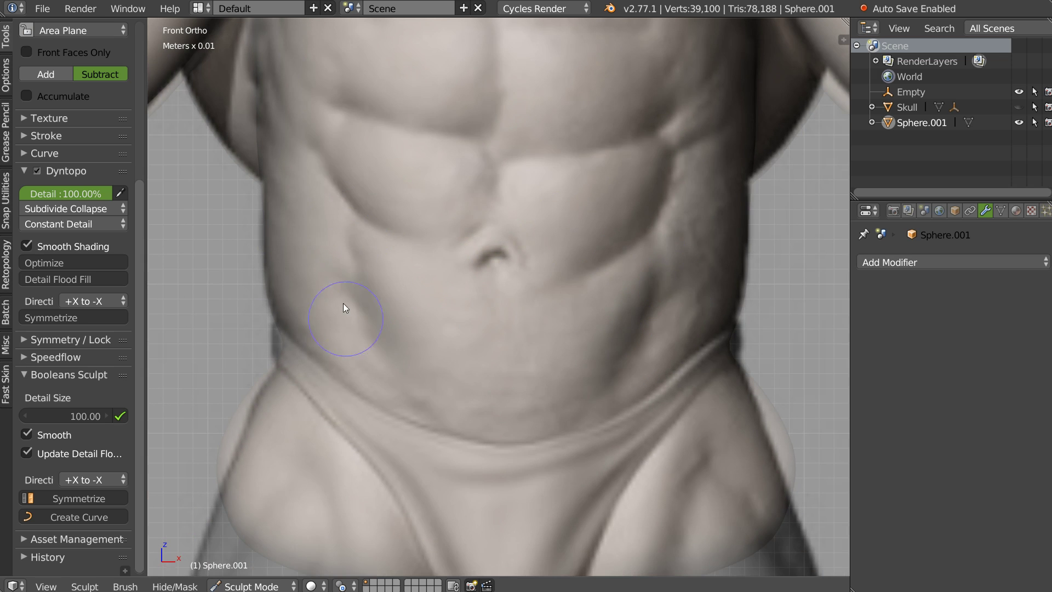
pyautogui.moveTo(375, 338); pyautogui.dragTo(387, 296)
pyautogui.scroll(-2, 339, 110)
pyautogui.moveTo(392, 134); pyautogui.dragTo(478, 138)
pyautogui.scroll(2, 461, 227)
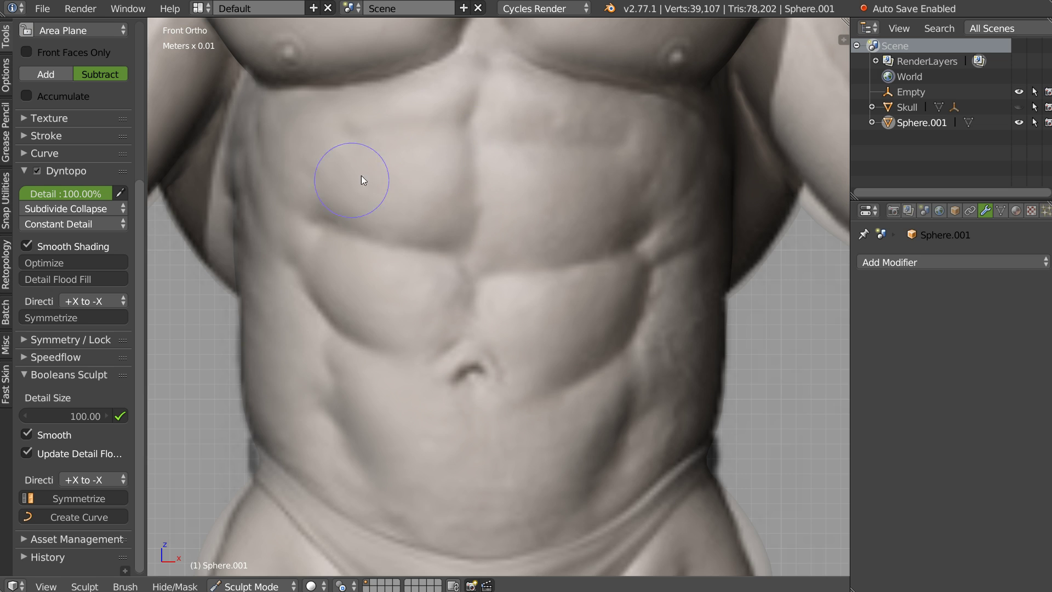
# - From an orthographic front view, add small planing strokes across the abs
pyautogui.moveTo(493, 135)
pyautogui.mouseDown(button='middle')
pyautogui.moveTo(530, 223)
pyautogui.moveTo(606, 243)
pyautogui.moveTo(509, 222)
pyautogui.mouseUp(button='middle')
pyautogui.scroll(-3, 496, 225)
pyautogui.scroll(4, 428, 181)
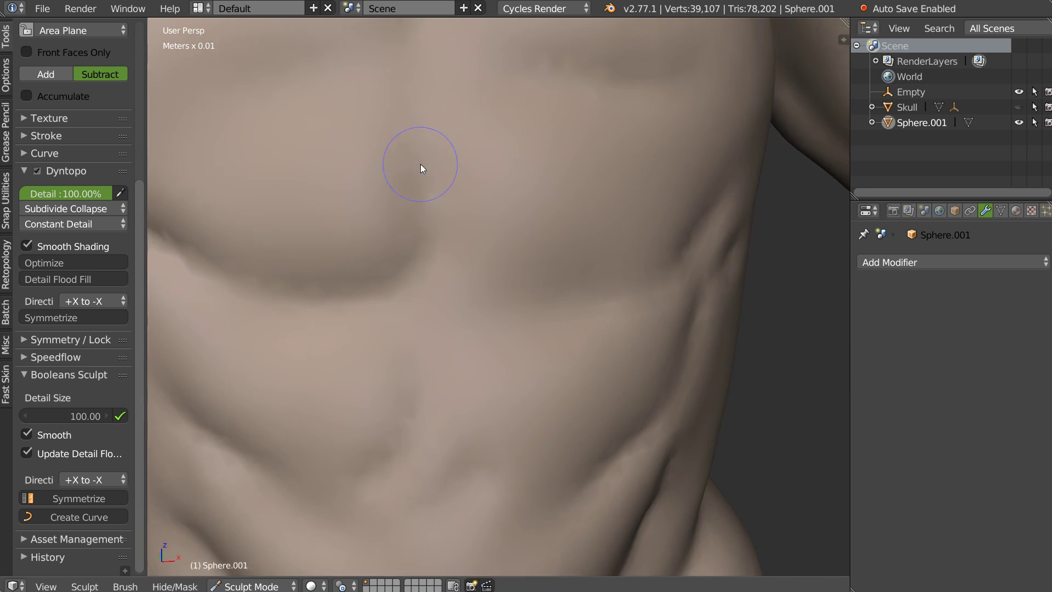
pyautogui.scroll(2, 445, 167)
pyautogui.scroll(-3, 461, 167)
pyautogui.scroll(4, 469, 170)
pyautogui.scroll(-3, 492, 124)
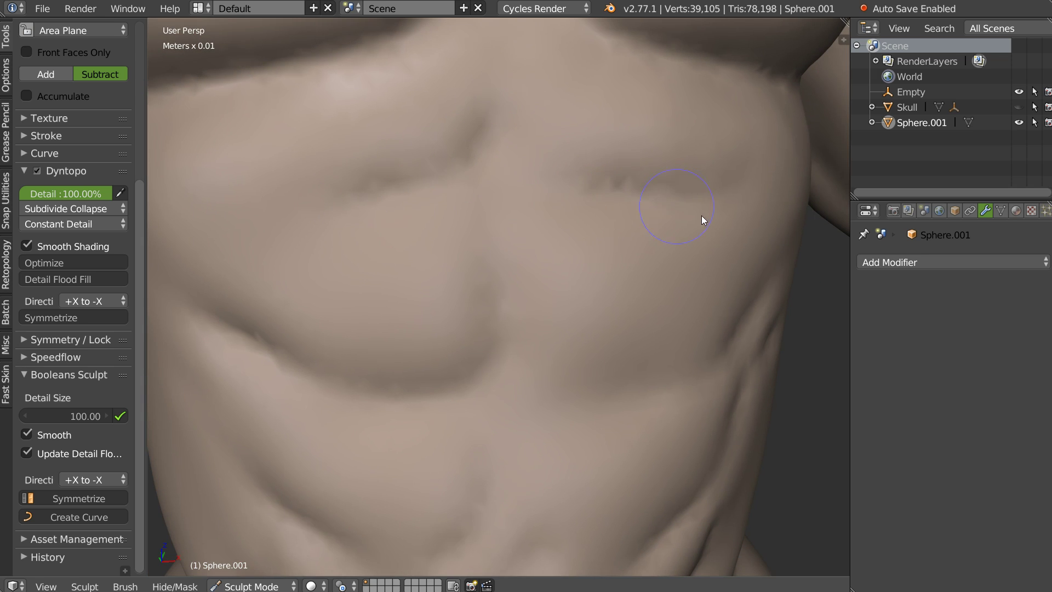
pyautogui.moveTo(619, 181); pyautogui.dragTo(601, 200, button='middle')
pyautogui.press('KP_1')
pyautogui.scroll(-3, 543, 195)
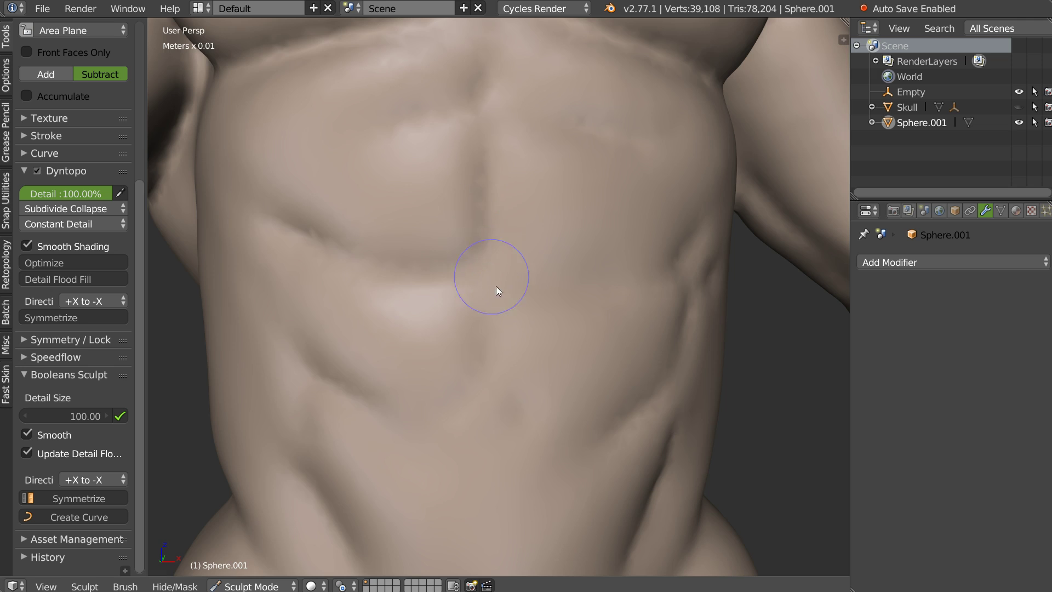
pyautogui.press('KP_5')
pyautogui.moveTo(447, 285); pyautogui.dragTo(559, 277)
pyautogui.moveTo(616, 233)
pyautogui.mouseDown(button='middle')
pyautogui.moveTo(608, 259)
pyautogui.moveTo(580, 274)
pyautogui.moveTo(602, 267)
pyautogui.moveTo(532, 235)
pyautogui.moveTo(484, 254)
pyautogui.mouseUp(button='middle')
# - Orbit down to the lower abdomen and hip, then around to the torso's side
pyautogui.scroll(2, 532, 264)
pyautogui.moveTo(483, 254); pyautogui.dragTo(486, 232)
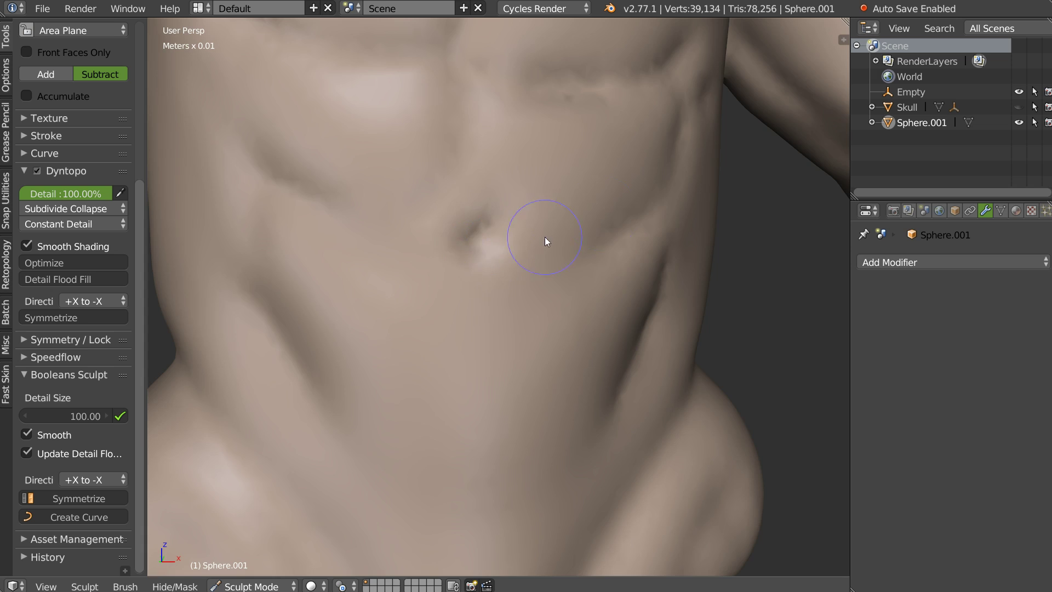
pyautogui.scroll(-2, 545, 238)
pyautogui.scroll(-2, 496, 297)
pyautogui.moveTo(557, 255)
pyautogui.mouseDown(button='middle')
pyautogui.moveTo(554, 293)
pyautogui.moveTo(621, 287)
pyautogui.moveTo(383, 305)
pyautogui.mouseUp(button='middle')
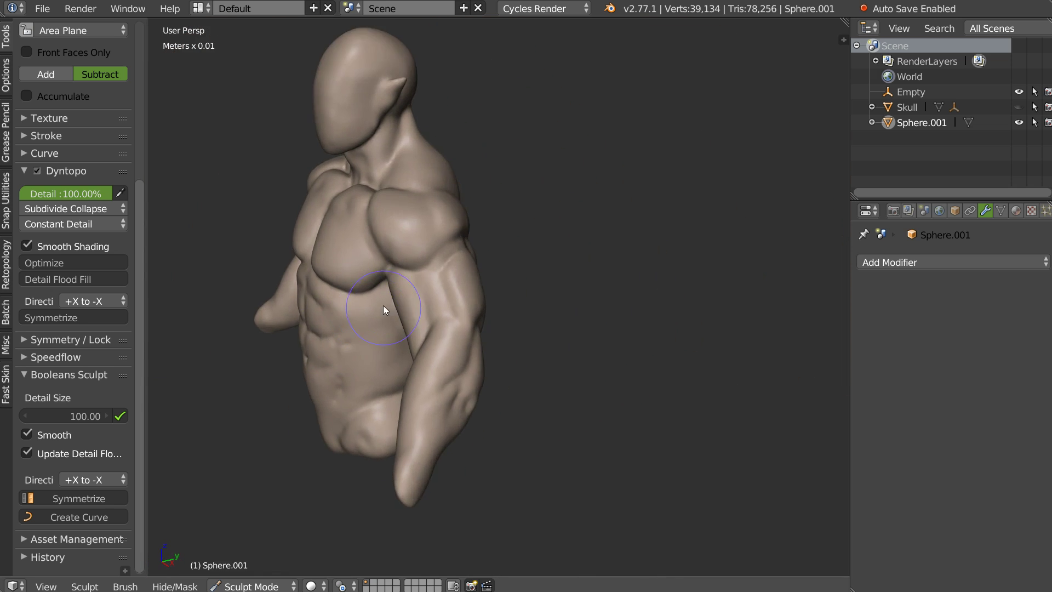
# - Enlarge the brush and smooth the ridge on the side of the torso
pyautogui.scroll(4, 475, 227)
pyautogui.press('f')
pyautogui.click(356, 257)
pyautogui.moveTo(356, 257); pyautogui.dragTo(352, 218)
pyautogui.moveTo(358, 265); pyautogui.dragTo(375, 219)
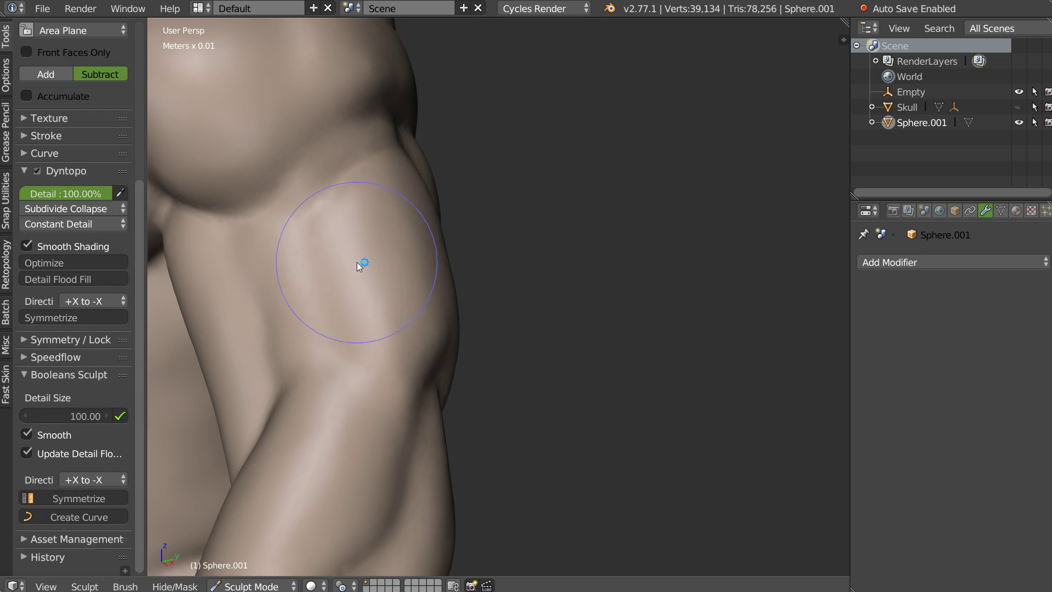
# - Switch to the adding brush with a larger radius while orbiting to the shoulder
pyautogui.scroll(-4, 401, 186)
pyautogui.moveTo(400, 186)
pyautogui.mouseDown(button='middle')
pyautogui.moveTo(341, 194)
pyautogui.moveTo(440, 217)
pyautogui.mouseUp(button='middle')
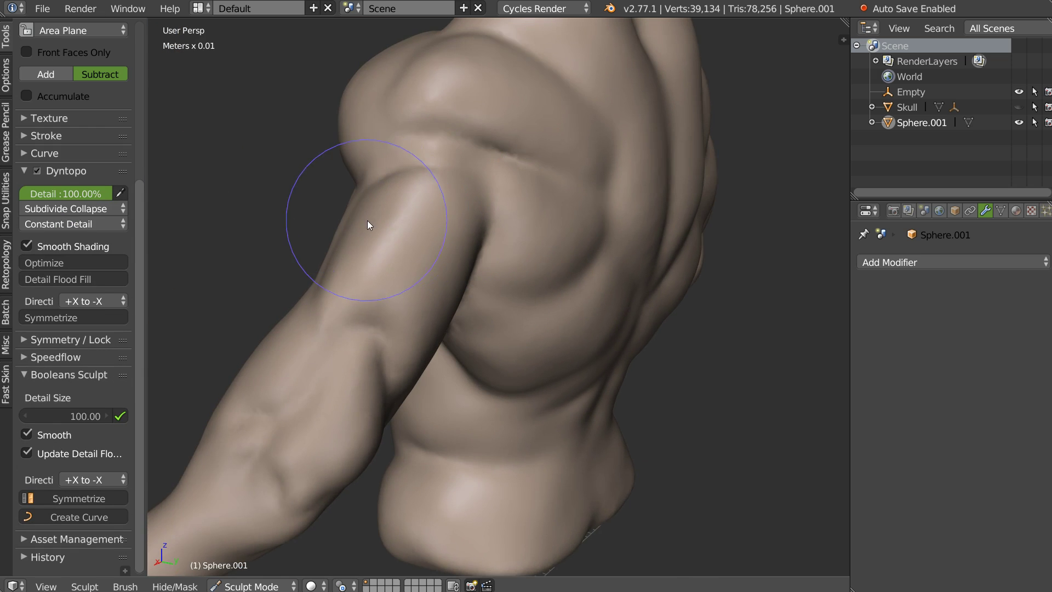
pyautogui.scroll(3, 368, 221)
pyautogui.moveTo(371, 198)
pyautogui.mouseDown(button='middle')
pyautogui.moveTo(362, 249)
pyautogui.moveTo(423, 247)
pyautogui.moveTo(439, 271)
pyautogui.moveTo(372, 306)
pyautogui.mouseUp(button='middle')
pyautogui.press('c')
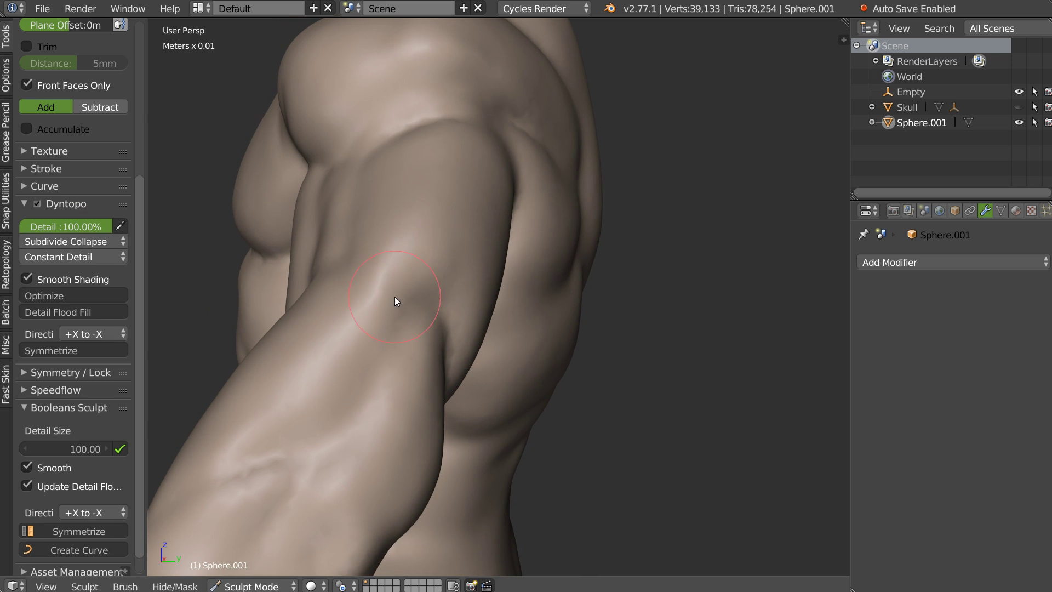
pyautogui.moveTo(456, 253); pyautogui.dragTo(356, 274, button='middle')
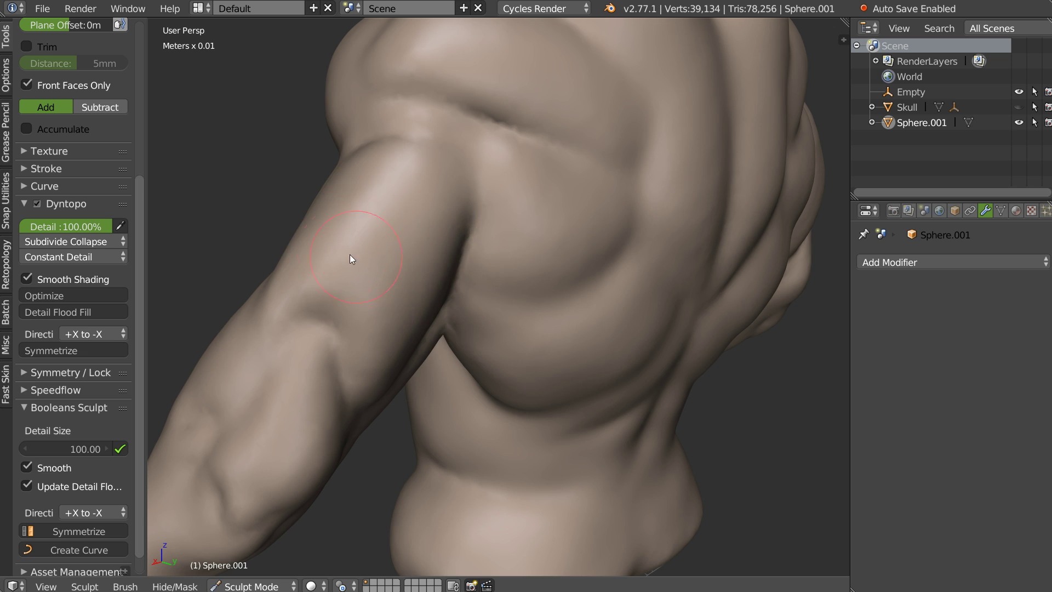
pyautogui.press('f')
pyautogui.click(365, 264)
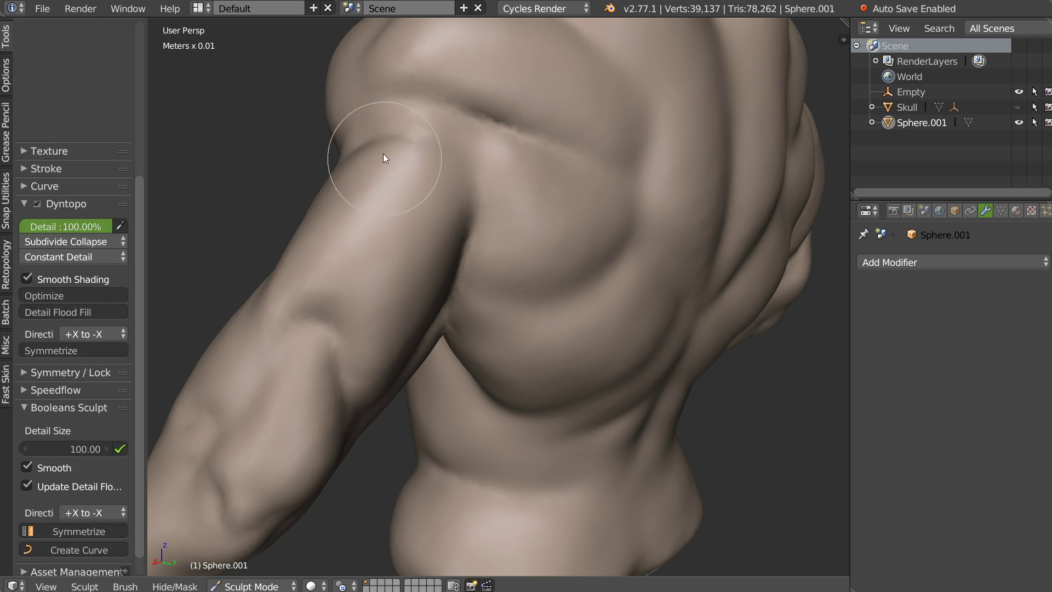
# - Sculpt the chest near the shoulder crease with Area Plane subtract at radius 64
pyautogui.moveTo(401, 161)
pyautogui.mouseDown(button='middle')
pyautogui.moveTo(470, 239)
pyautogui.moveTo(429, 128)
pyautogui.mouseUp(button='middle')
pyautogui.moveTo(429, 127)
pyautogui.mouseDown()
pyautogui.moveTo(415, 98)
pyautogui.moveTo(501, 158)
pyautogui.moveTo(448, 128)
pyautogui.moveTo(506, 148)
pyautogui.moveTo(531, 116)
pyautogui.mouseUp()
pyautogui.moveTo(531, 117)
pyautogui.mouseDown(button='middle')
pyautogui.moveTo(498, 160)
pyautogui.moveTo(501, 148)
pyautogui.mouseUp(button='middle')
pyautogui.moveTo(482, 199)
pyautogui.mouseDown(button='middle')
pyautogui.moveTo(529, 214)
pyautogui.moveTo(507, 226)
pyautogui.mouseUp(button='middle')
pyautogui.scroll(1, 516, 231)
pyautogui.scroll(3, 535, 187)
pyautogui.scroll(-1, 535, 187)
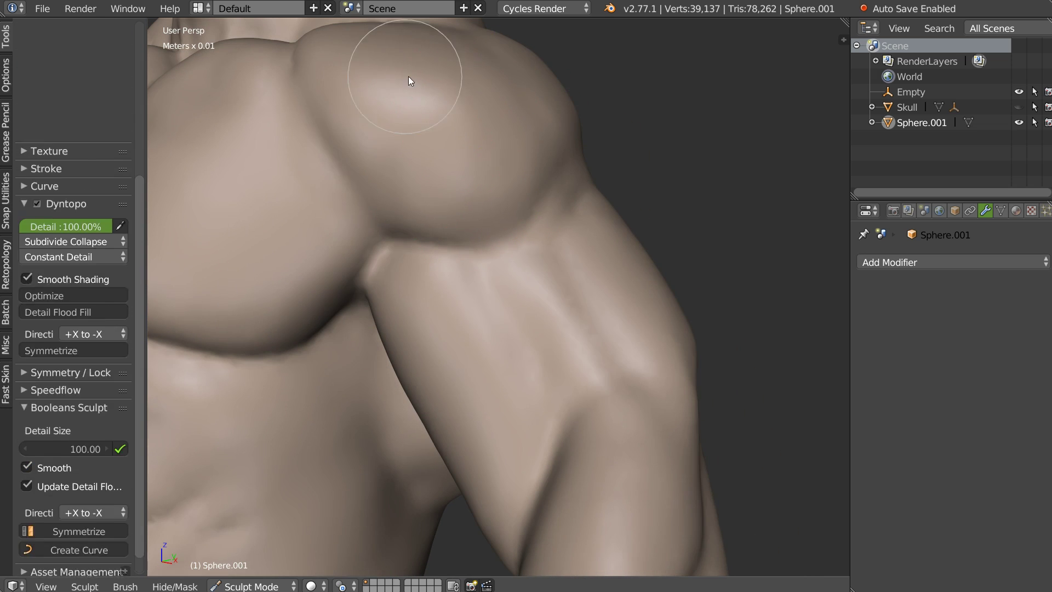
pyautogui.moveTo(404, 82)
pyautogui.mouseDown(button='middle')
pyautogui.moveTo(492, 191)
pyautogui.moveTo(471, 192)
pyautogui.mouseUp(button='middle')
pyautogui.press('w')
pyautogui.click(430, 219)
pyautogui.press('f')
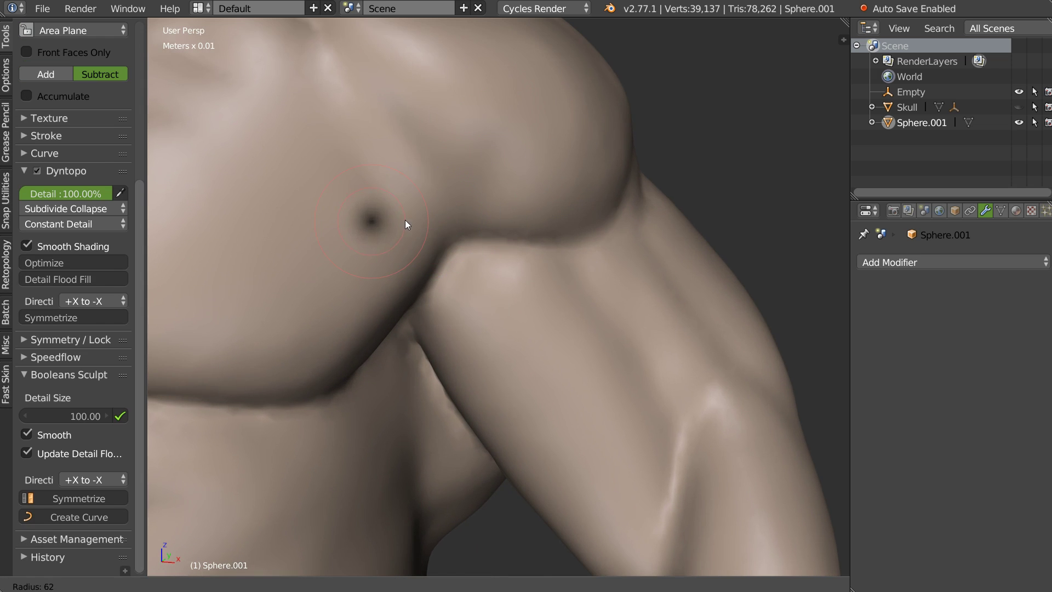
pyautogui.click(405, 219)
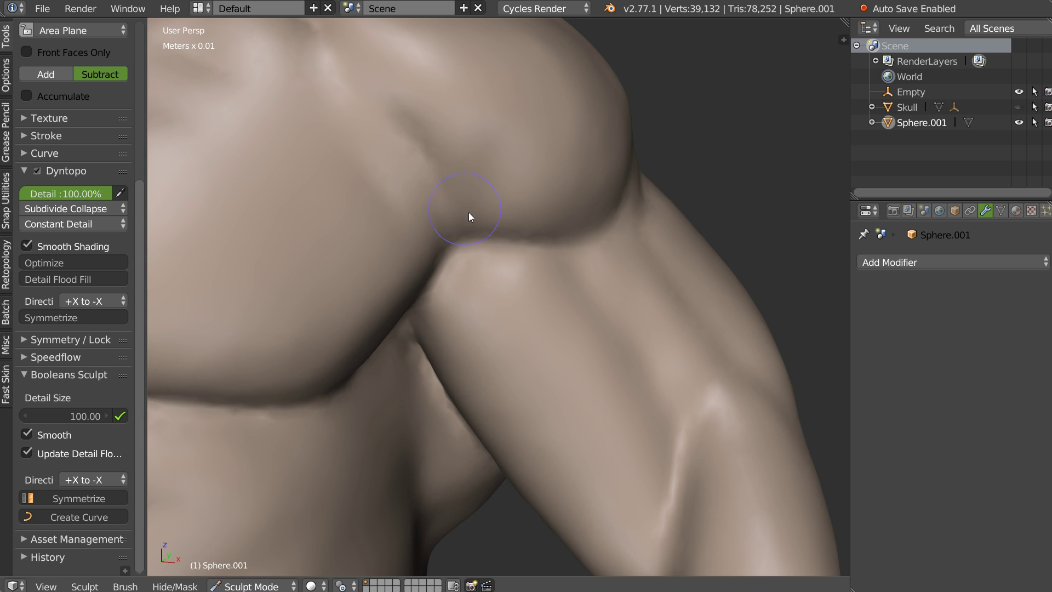
pyautogui.moveTo(446, 231)
pyautogui.mouseDown()
pyautogui.moveTo(433, 194)
pyautogui.moveTo(447, 258)
pyautogui.moveTo(404, 248)
pyautogui.mouseUp()
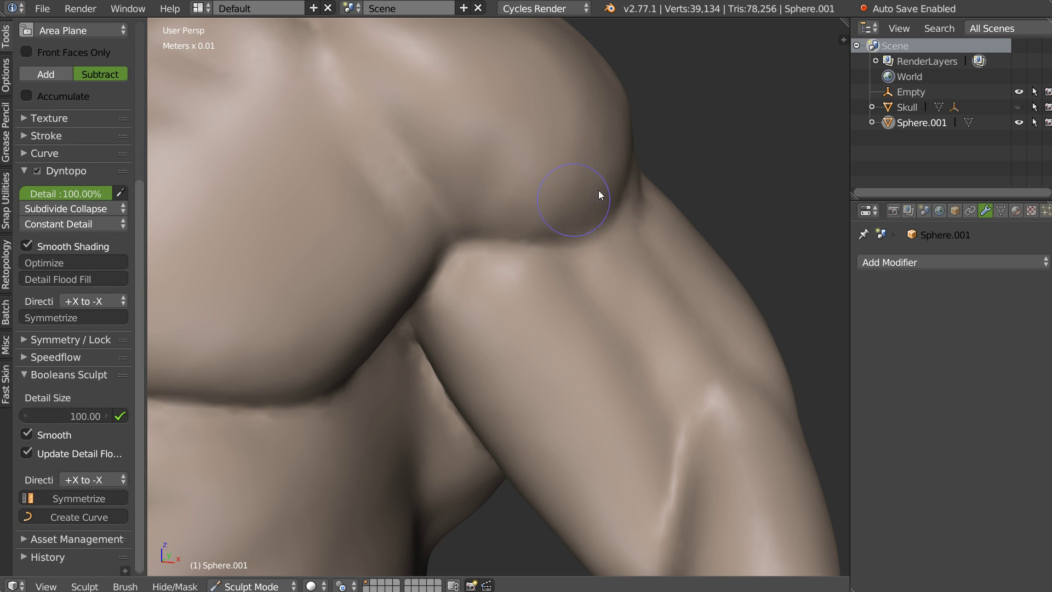
# - Enlarge the brush radius to 78 and smooth the shoulder
pyautogui.scroll(-4, 598, 192)
pyautogui.press('f')
pyautogui.click(523, 257)
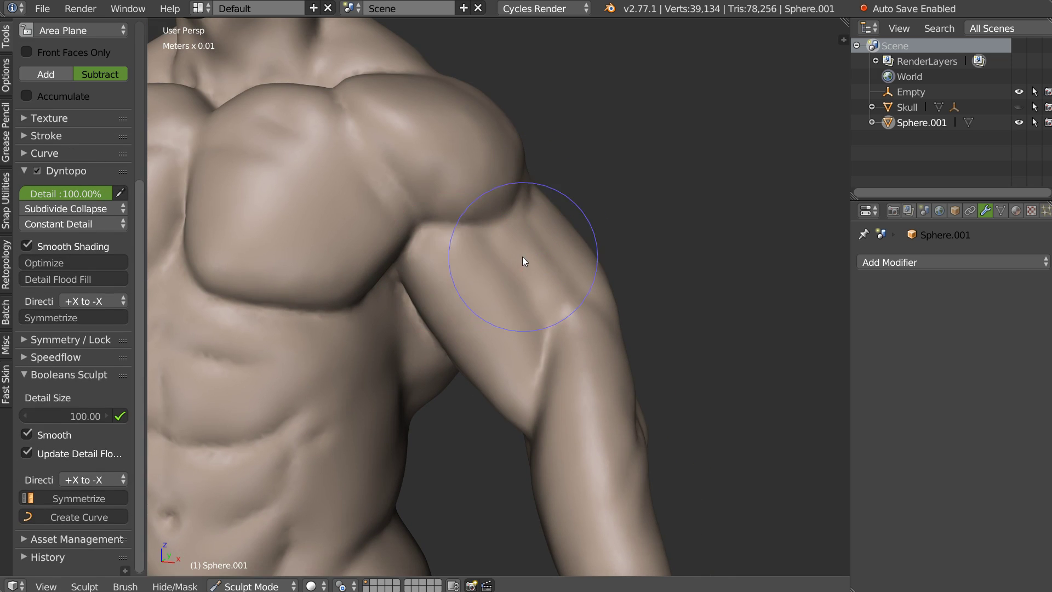
pyautogui.scroll(1, 535, 266)
pyautogui.scroll(2, 486, 203)
pyautogui.scroll(2, 542, 189)
pyautogui.press('shift')
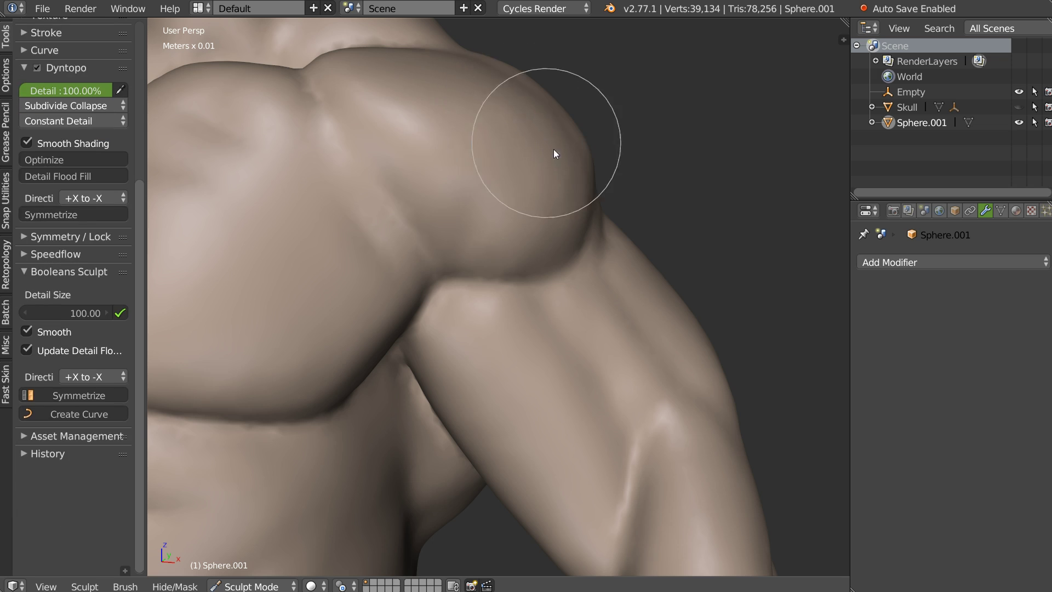
pyautogui.press('shift')
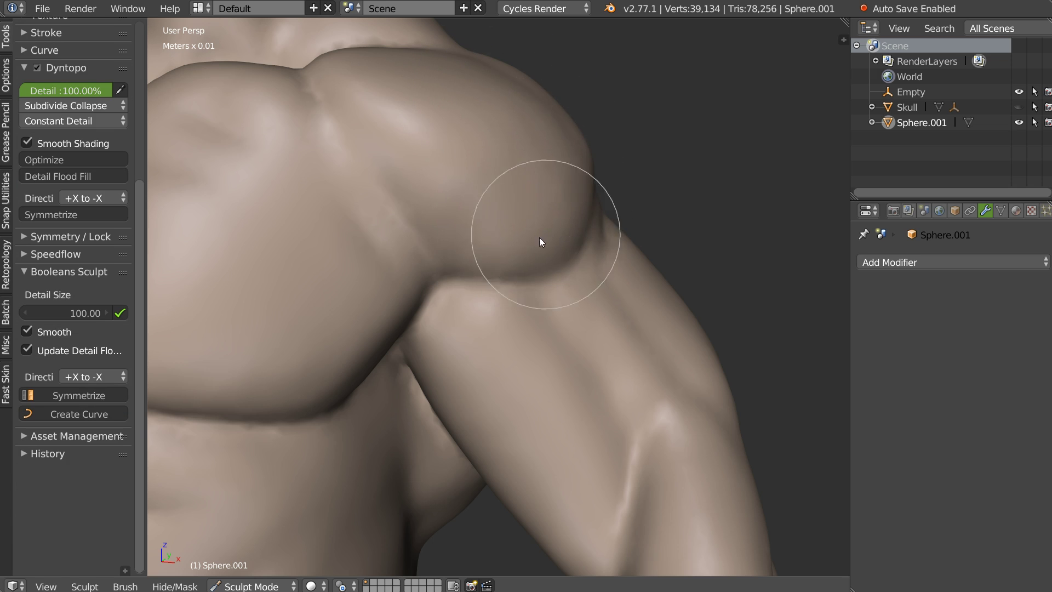
pyautogui.press('shift')
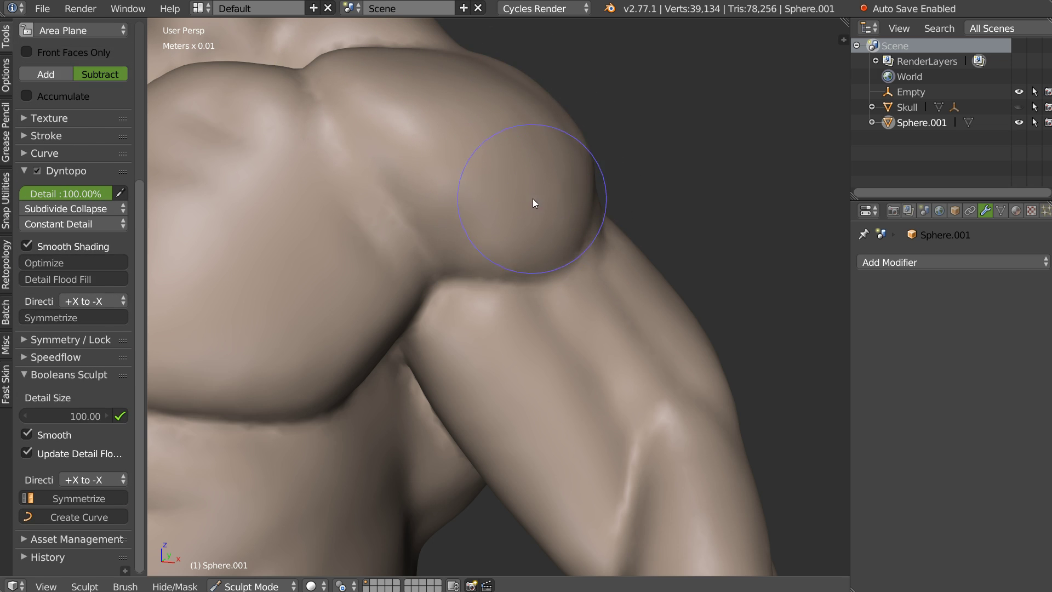
pyautogui.keyDown('shift'); pyautogui.scroll(-3, 512, 139); pyautogui.keyUp('shift')
pyautogui.keyDown('shift'); pyautogui.scroll(-3, 536, 245); pyautogui.keyUp('shift')
# - Work around the arm, alternating between smoothing and the adding brush
pyautogui.moveTo(607, 228)
pyautogui.mouseDown(button='middle')
pyautogui.moveTo(554, 192)
pyautogui.moveTo(537, 214)
pyautogui.moveTo(509, 212)
pyautogui.mouseUp(button='middle')
pyautogui.press('shift')
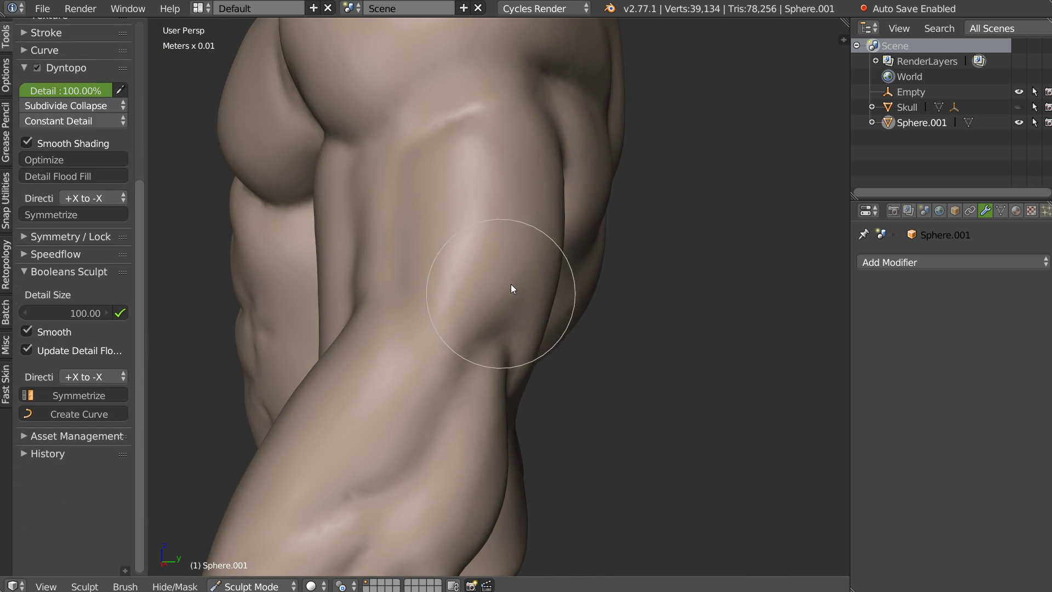
pyautogui.moveTo(500, 140)
pyautogui.mouseDown(button='middle')
pyautogui.moveTo(457, 190)
pyautogui.moveTo(528, 129)
pyautogui.moveTo(550, 176)
pyautogui.moveTo(495, 203)
pyautogui.mouseUp(button='middle')
pyautogui.press('c')
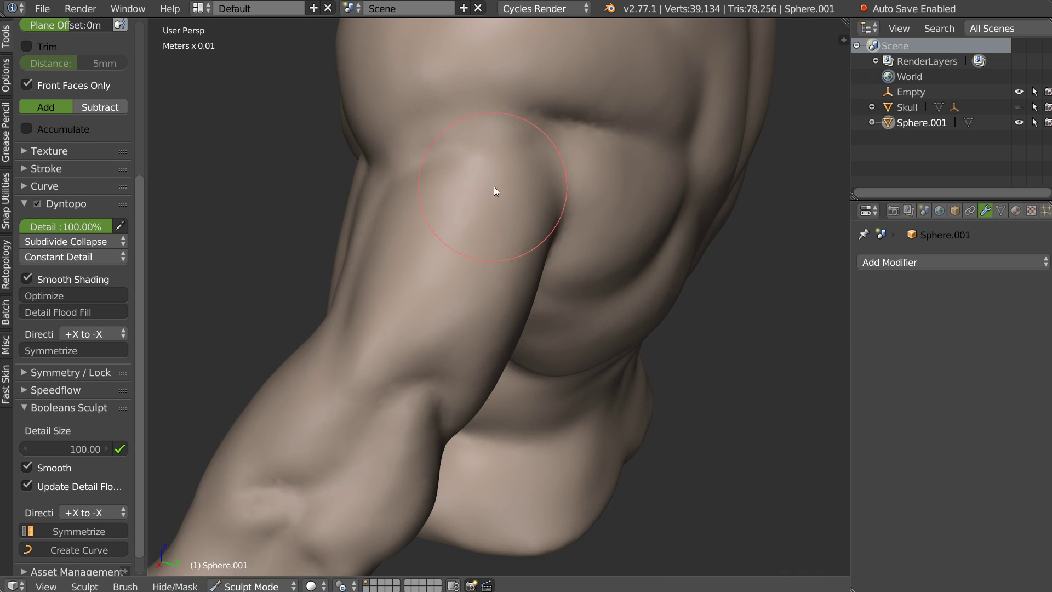
pyautogui.press('s')
pyautogui.press('c')
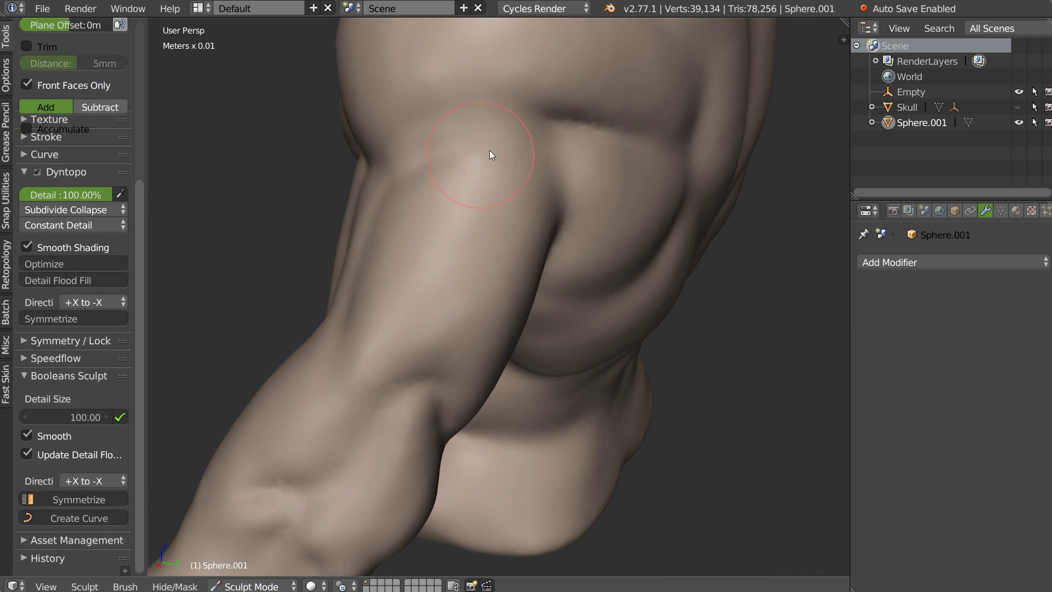
pyautogui.moveTo(481, 174)
pyautogui.mouseDown(button='middle')
pyautogui.moveTo(421, 170)
pyautogui.moveTo(523, 175)
pyautogui.moveTo(532, 151)
pyautogui.mouseUp(button='middle')
# - Carve grooves across the shoulder where the deltoid meets the arm using Area Plane subtract
pyautogui.hotkey('shift', 'c')
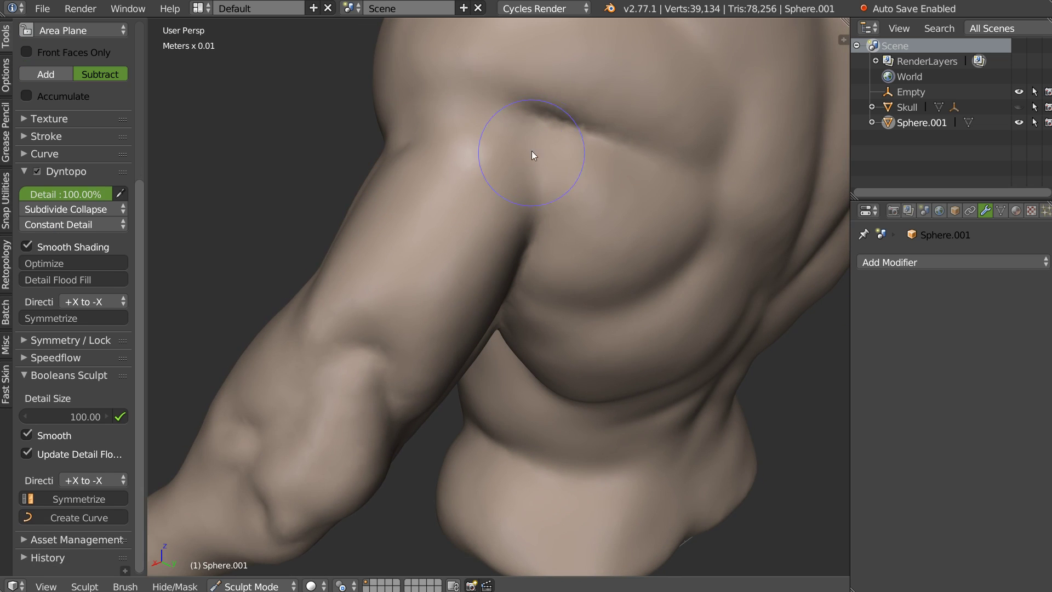
pyautogui.moveTo(474, 103); pyautogui.dragTo(669, 156)
pyautogui.moveTo(668, 157)
pyautogui.mouseDown(button='middle')
pyautogui.moveTo(638, 159)
pyautogui.moveTo(535, 114)
pyautogui.mouseUp(button='middle')
pyautogui.moveTo(533, 111)
pyautogui.mouseDown()
pyautogui.moveTo(480, 158)
pyautogui.moveTo(457, 199)
pyautogui.mouseUp()
pyautogui.moveTo(457, 198); pyautogui.dragTo(467, 194, button='middle')
pyautogui.moveTo(466, 188)
pyautogui.mouseDown()
pyautogui.moveTo(509, 148)
pyautogui.moveTo(458, 233)
pyautogui.moveTo(580, 100)
pyautogui.moveTo(479, 201)
pyautogui.mouseUp()
pyautogui.moveTo(479, 201)
pyautogui.mouseDown(button='middle')
pyautogui.moveTo(543, 144)
pyautogui.moveTo(550, 160)
pyautogui.moveTo(573, 94)
pyautogui.mouseUp(button='middle')
# - Orbit to the back of the torso and shoulder blade, then select the adding brush
pyautogui.scroll(-5, 542, 139)
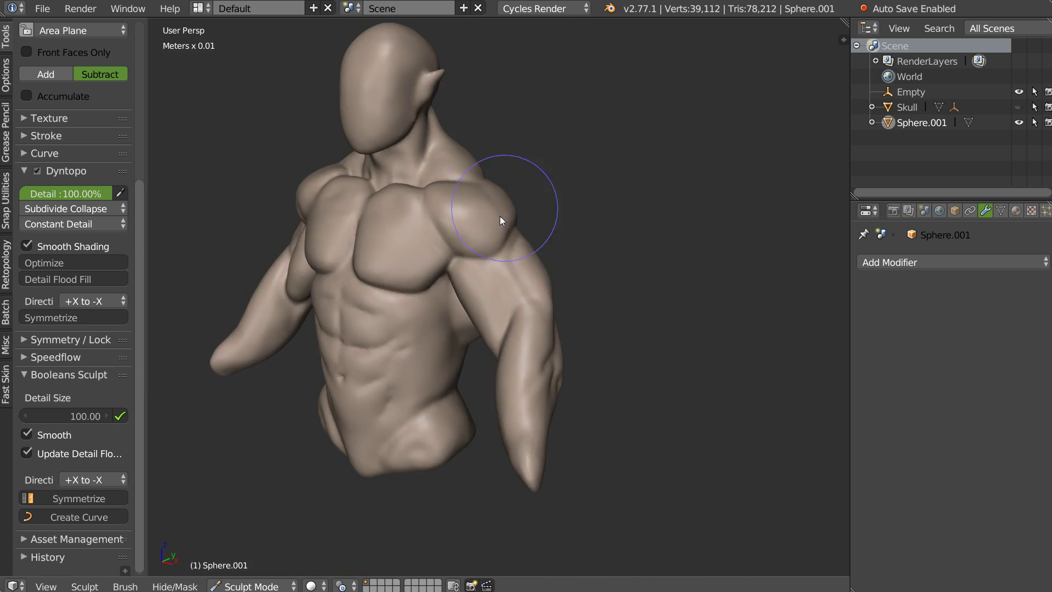
pyautogui.moveTo(500, 216); pyautogui.dragTo(477, 189, button='middle')
pyautogui.scroll(5, 492, 154)
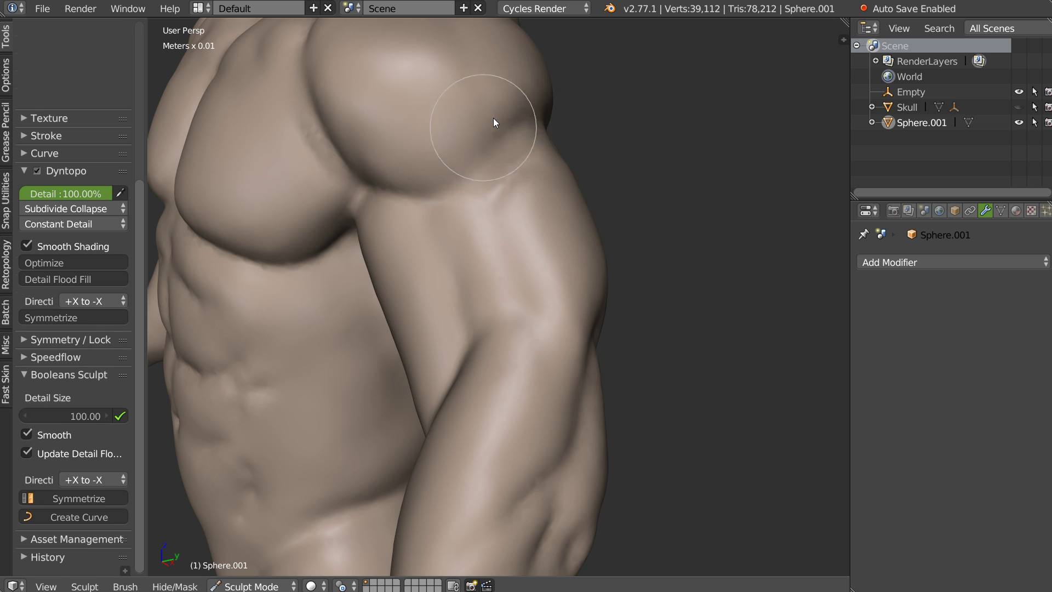
pyautogui.scroll(-4, 451, 187)
pyautogui.moveTo(451, 205); pyautogui.dragTo(334, 200, button='middle')
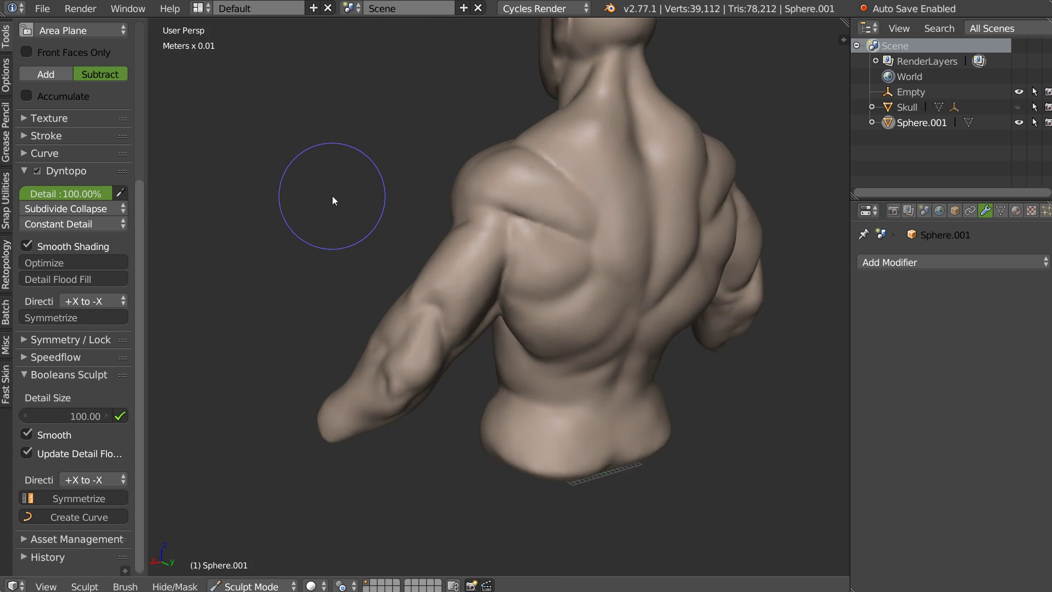
pyautogui.scroll(3, 571, 169)
pyautogui.scroll(2, 545, 207)
pyautogui.moveTo(544, 203)
pyautogui.mouseDown(button='middle')
pyautogui.moveTo(461, 237)
pyautogui.moveTo(502, 137)
pyautogui.mouseUp(button='middle')
pyautogui.press('c')
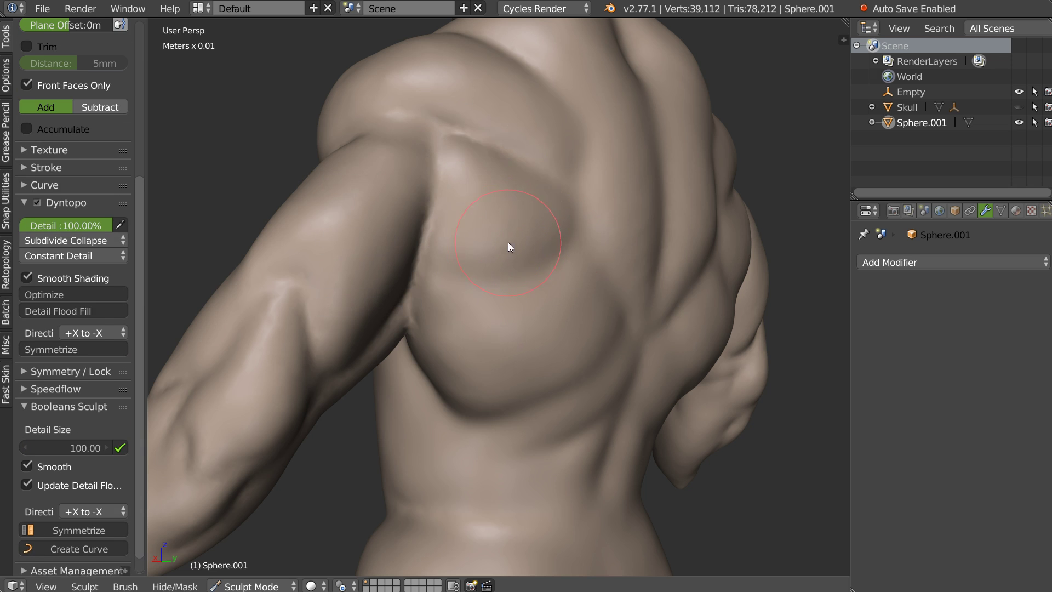
# - In a Numpad 3 side view, add a short stroke on the upper arm and inspect it
pyautogui.moveTo(508, 242); pyautogui.dragTo(516, 191, button='middle')
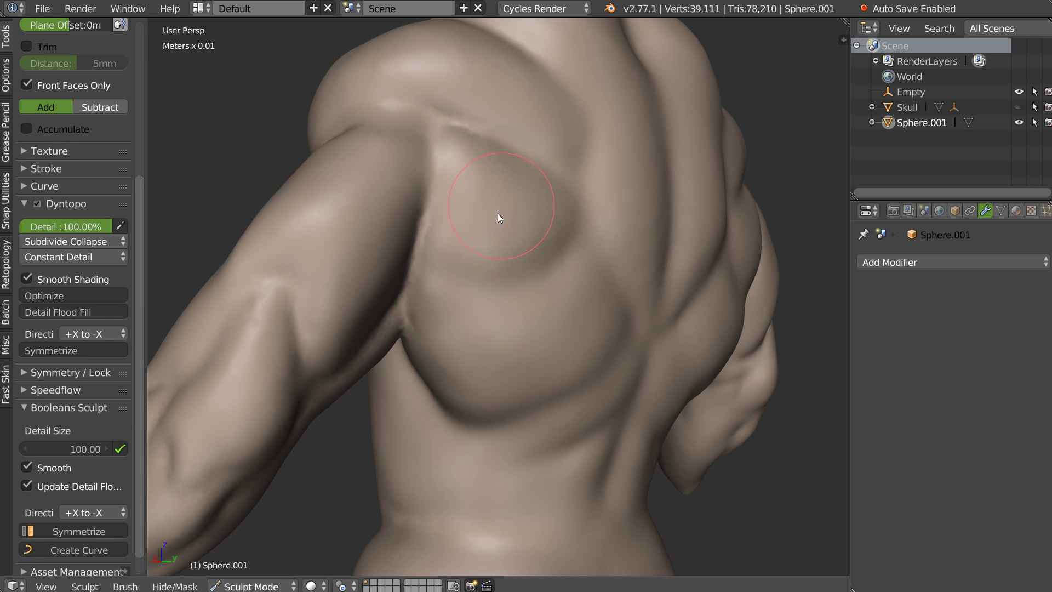
pyautogui.moveTo(491, 243)
pyautogui.mouseDown(button='middle')
pyautogui.moveTo(551, 179)
pyautogui.moveTo(471, 208)
pyautogui.moveTo(481, 223)
pyautogui.moveTo(510, 220)
pyautogui.moveTo(553, 250)
pyautogui.moveTo(491, 202)
pyautogui.moveTo(441, 211)
pyautogui.mouseUp(button='middle')
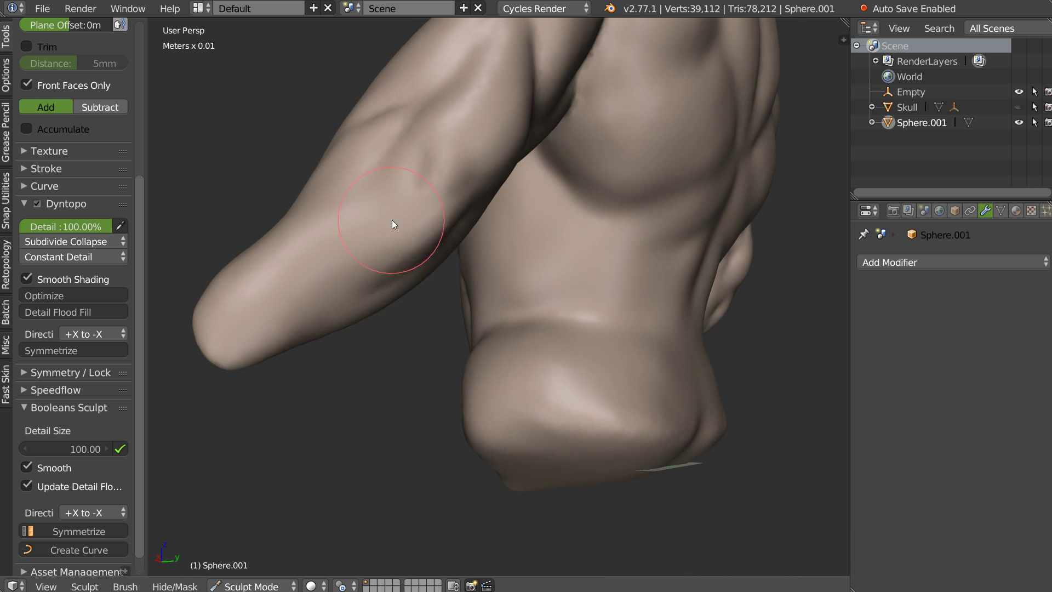
pyautogui.moveTo(358, 255); pyautogui.dragTo(487, 214, button='middle')
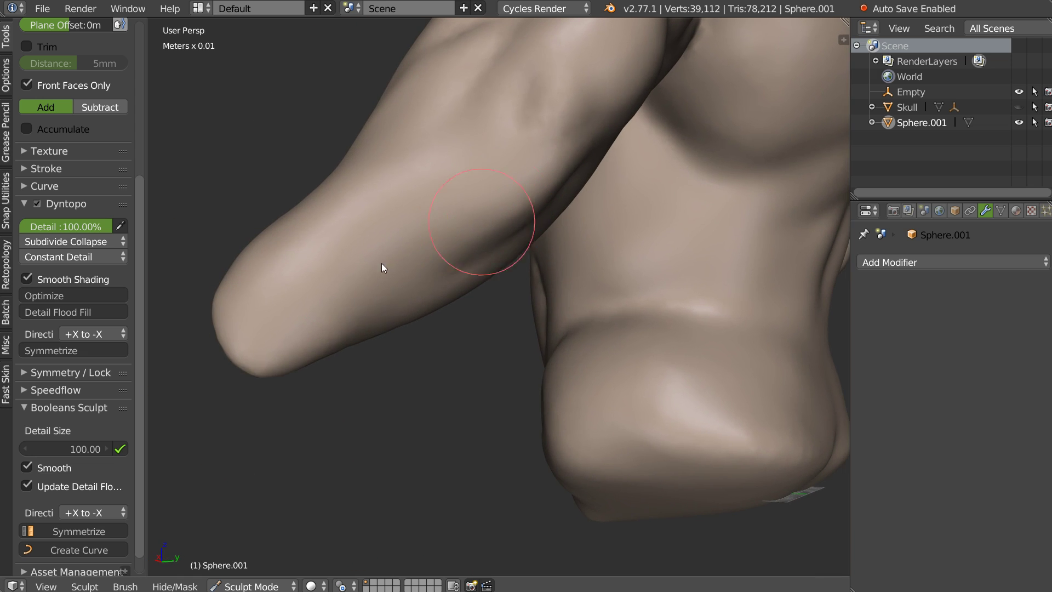
pyautogui.press('KP_3')
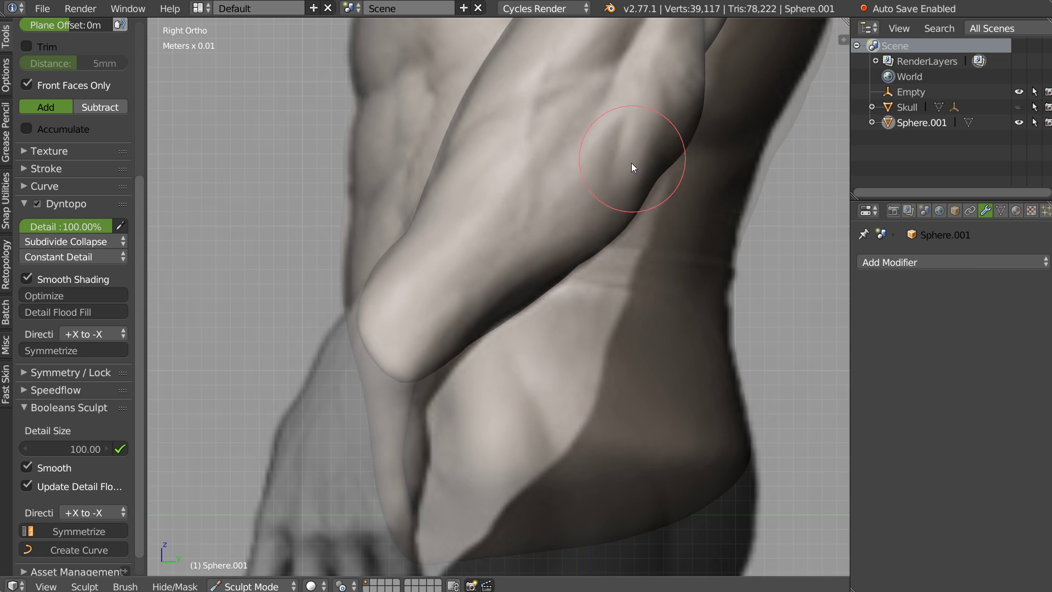
pyautogui.moveTo(634, 211); pyautogui.dragTo(573, 221)
pyautogui.moveTo(609, 193)
pyautogui.mouseDown(button='middle')
pyautogui.moveTo(545, 221)
pyautogui.moveTo(537, 196)
pyautogui.moveTo(484, 203)
pyautogui.mouseUp(button='middle')
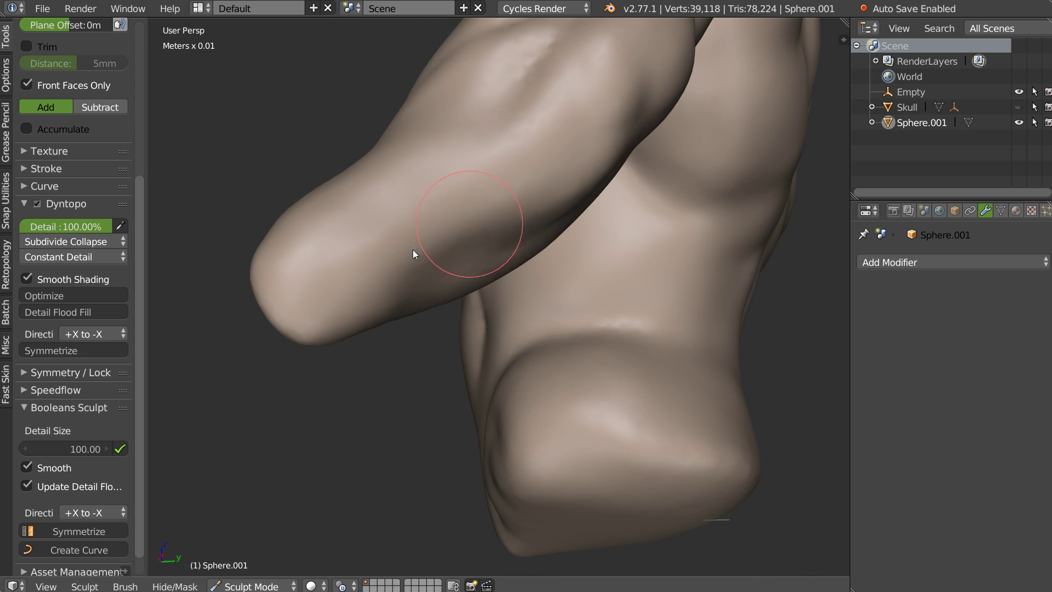
pyautogui.moveTo(600, 121)
pyautogui.mouseDown(button='middle')
pyautogui.moveTo(551, 176)
pyautogui.moveTo(556, 203)
pyautogui.moveTo(514, 232)
pyautogui.mouseUp(button='middle')
pyautogui.moveTo(423, 322)
pyautogui.mouseDown(button='middle')
pyautogui.moveTo(413, 231)
pyautogui.moveTo(393, 242)
pyautogui.moveTo(423, 212)
pyautogui.moveTo(538, 287)
pyautogui.moveTo(512, 226)
pyautogui.moveTo(568, 233)
pyautogui.moveTo(629, 182)
pyautogui.mouseUp(button='middle')
# - Flatten and carve down the upper arm surface with the subtractive plane brush
pyautogui.hotkey('shift', 'c')
pyautogui.moveTo(628, 181)
pyautogui.mouseDown()
pyautogui.moveTo(618, 238)
pyautogui.moveTo(636, 175)
pyautogui.mouseUp()
pyautogui.moveTo(635, 175)
pyautogui.mouseDown(button='middle')
pyautogui.moveTo(610, 236)
pyautogui.moveTo(537, 223)
pyautogui.mouseUp(button='middle')
pyautogui.moveTo(538, 223)
pyautogui.mouseDown()
pyautogui.moveTo(555, 188)
pyautogui.moveTo(513, 275)
pyautogui.mouseUp()
pyautogui.moveTo(513, 275)
pyautogui.mouseDown(button='middle')
pyautogui.moveTo(500, 240)
pyautogui.moveTo(626, 205)
pyautogui.moveTo(629, 156)
pyautogui.moveTo(545, 146)
pyautogui.moveTo(577, 225)
pyautogui.moveTo(565, 239)
pyautogui.moveTo(613, 215)
pyautogui.moveTo(569, 248)
pyautogui.moveTo(542, 234)
pyautogui.moveTo(403, 246)
pyautogui.moveTo(458, 247)
pyautogui.moveTo(484, 206)
pyautogui.moveTo(537, 167)
pyautogui.mouseUp(button='middle')
pyautogui.scroll(-5, 577, 225)
pyautogui.scroll(4, 565, 239)
pyautogui.moveTo(425, 167)
pyautogui.mouseDown(button='middle')
pyautogui.moveTo(436, 202)
pyautogui.moveTo(480, 249)
pyautogui.moveTo(512, 244)
pyautogui.mouseUp(button='middle')
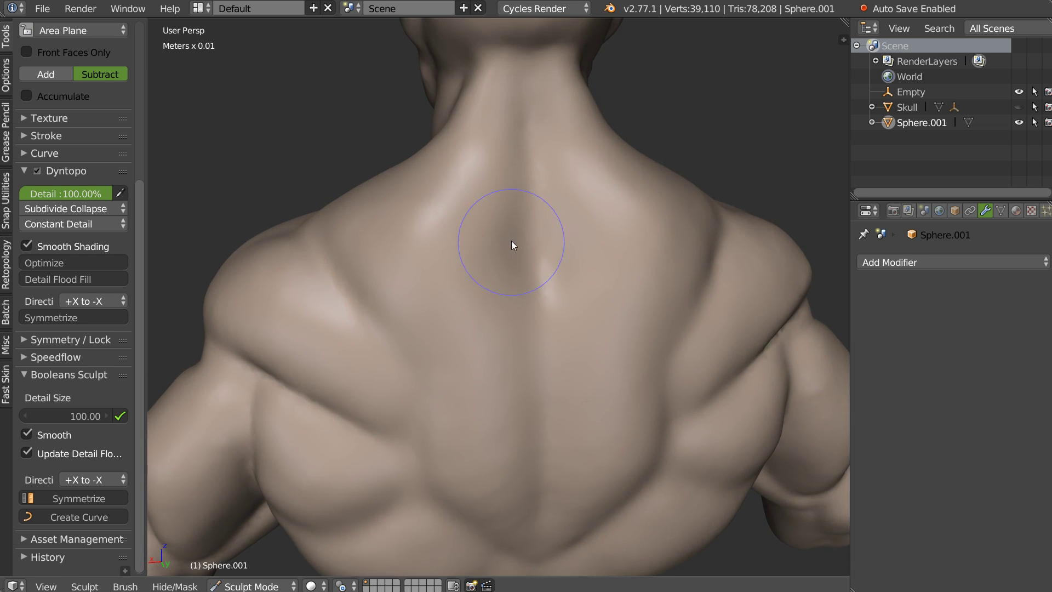
# - Sculpt along the side of the neck with the plane brush from the pie menu
pyautogui.moveTo(527, 194)
pyautogui.mouseDown(button='middle')
pyautogui.moveTo(554, 258)
pyautogui.moveTo(523, 223)
pyautogui.mouseUp(button='middle')
pyautogui.press('w')
pyautogui.click(549, 224)
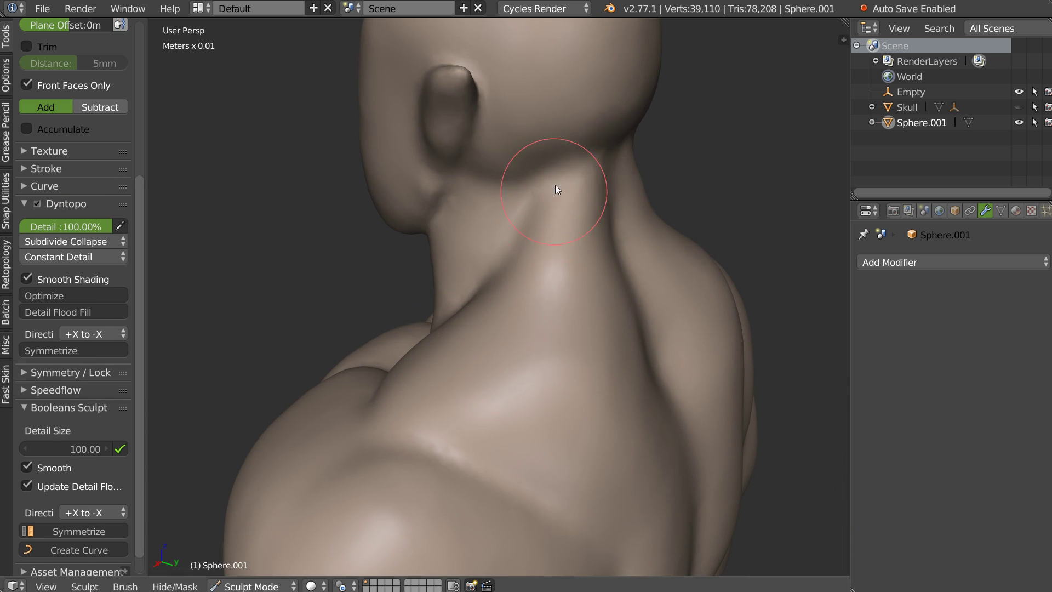
pyautogui.moveTo(546, 221); pyautogui.dragTo(510, 255)
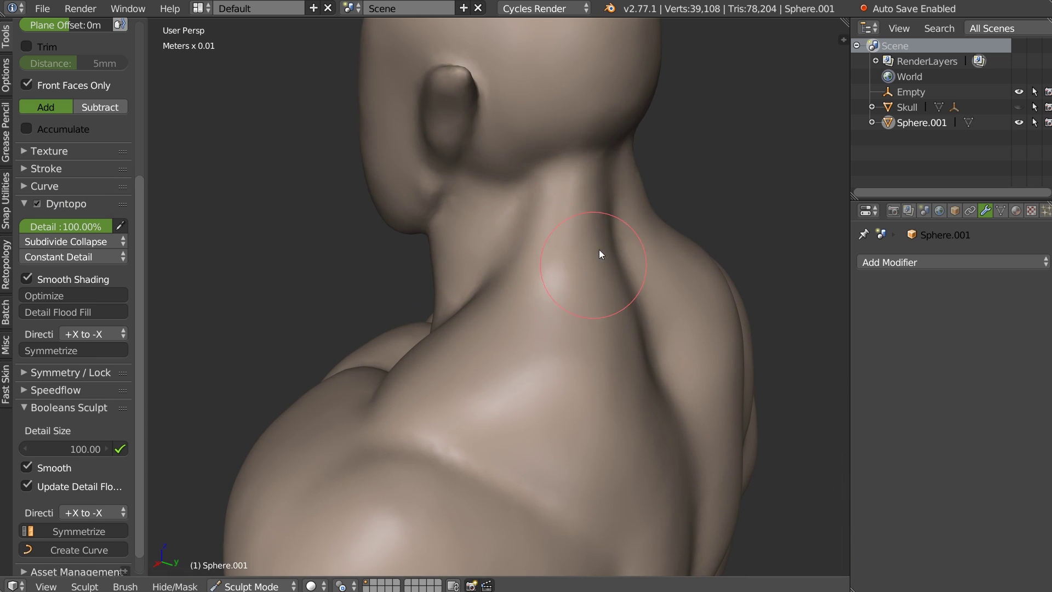
pyautogui.moveTo(599, 250); pyautogui.dragTo(528, 148, button='middle')
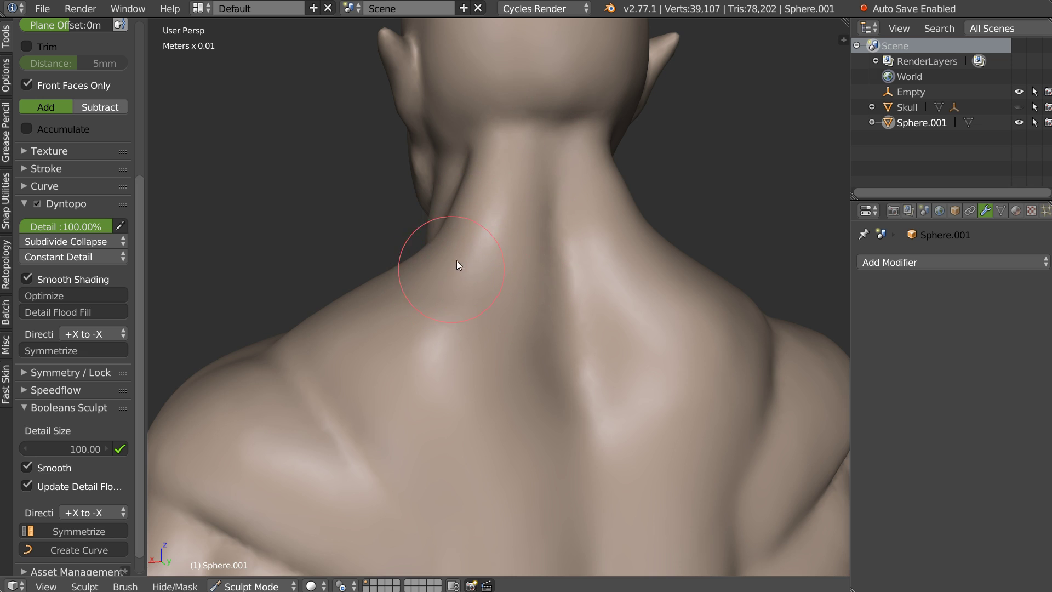
pyautogui.moveTo(515, 231)
pyautogui.mouseDown(button='middle')
pyautogui.moveTo(513, 206)
pyautogui.moveTo(618, 212)
pyautogui.moveTo(583, 162)
pyautogui.mouseUp(button='middle')
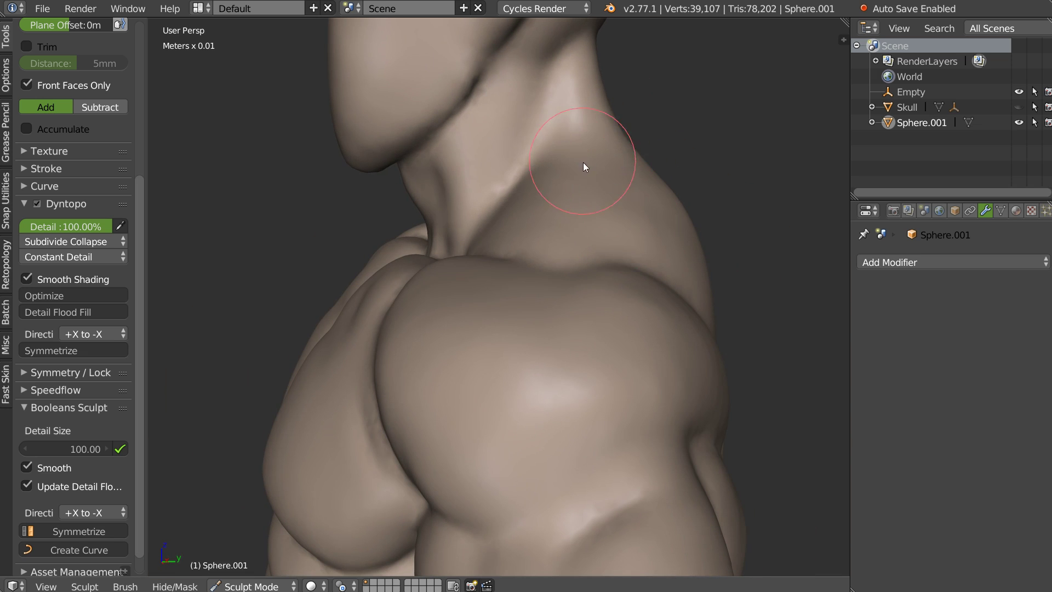
# - In front ortho view, sharpen the neck crease and pectoral top edge with the Pinch brush
pyautogui.press('KP_1')
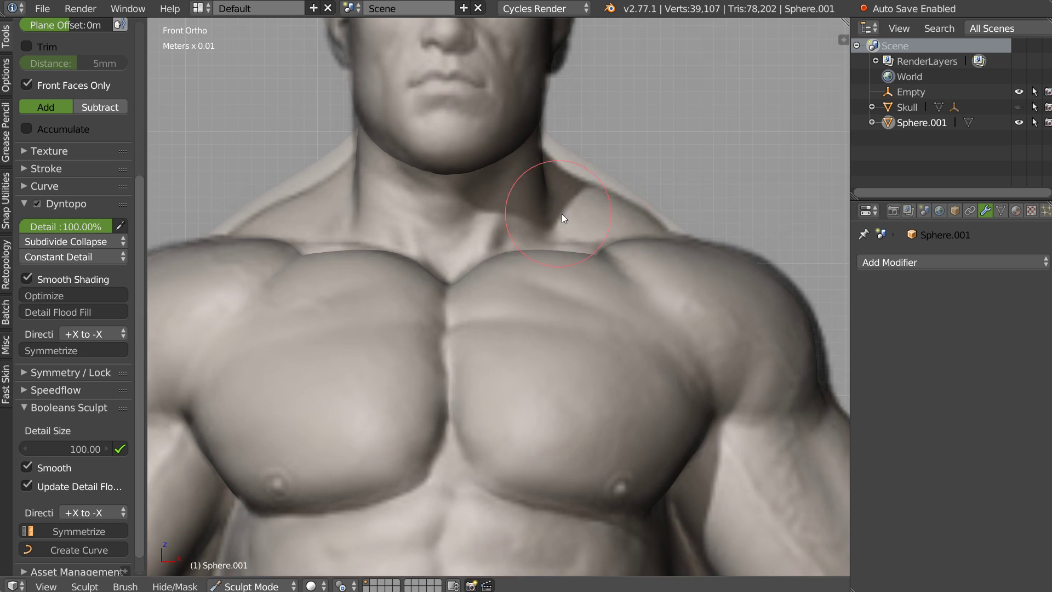
pyautogui.press('g')
pyautogui.press('k')
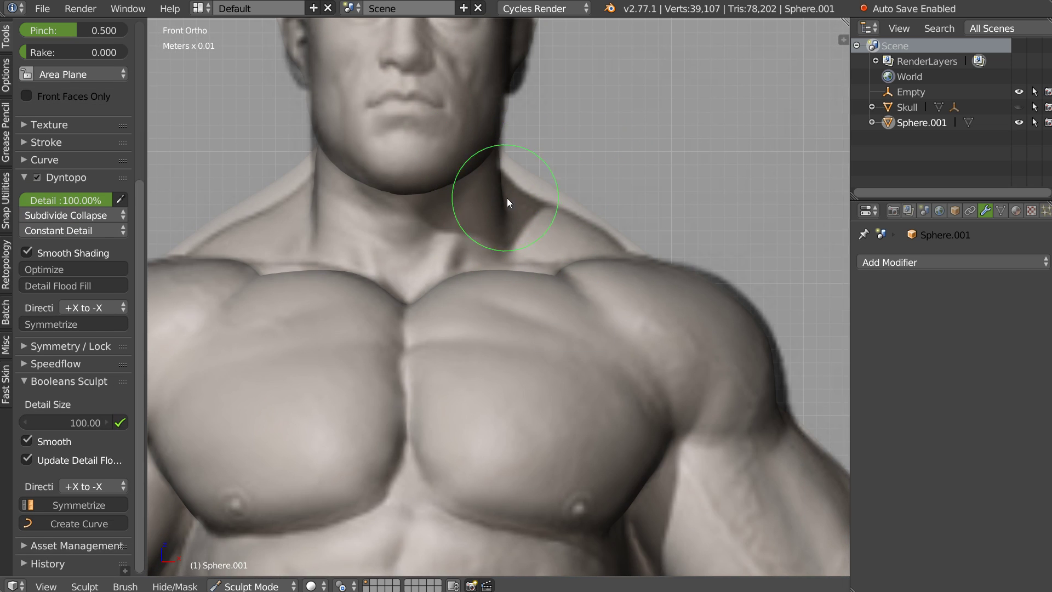
pyautogui.moveTo(542, 172)
pyautogui.mouseDown()
pyautogui.moveTo(519, 177)
pyautogui.moveTo(536, 189)
pyautogui.mouseUp()
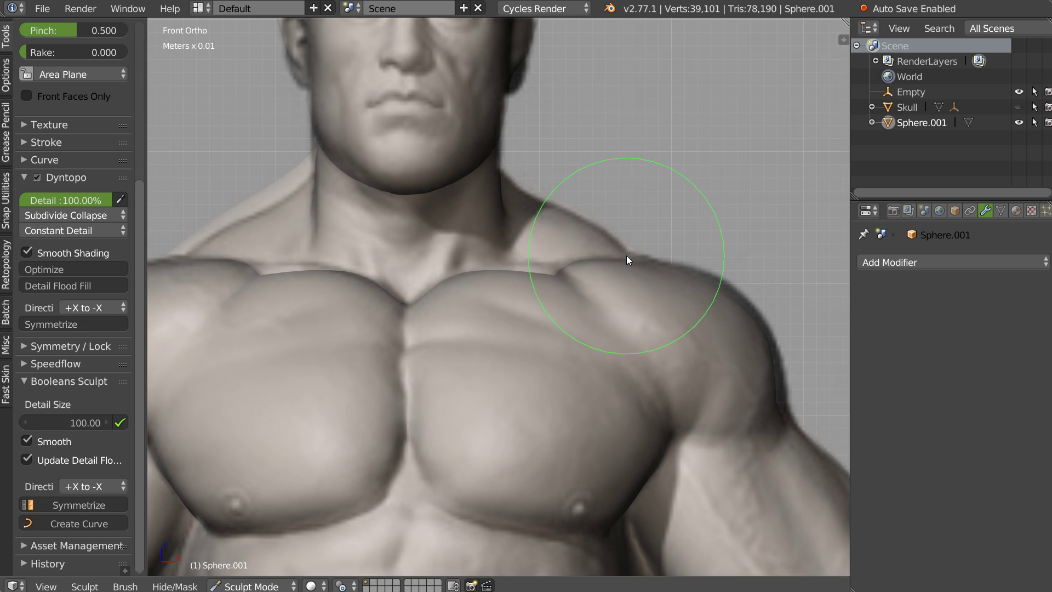
pyautogui.moveTo(548, 268); pyautogui.dragTo(539, 273)
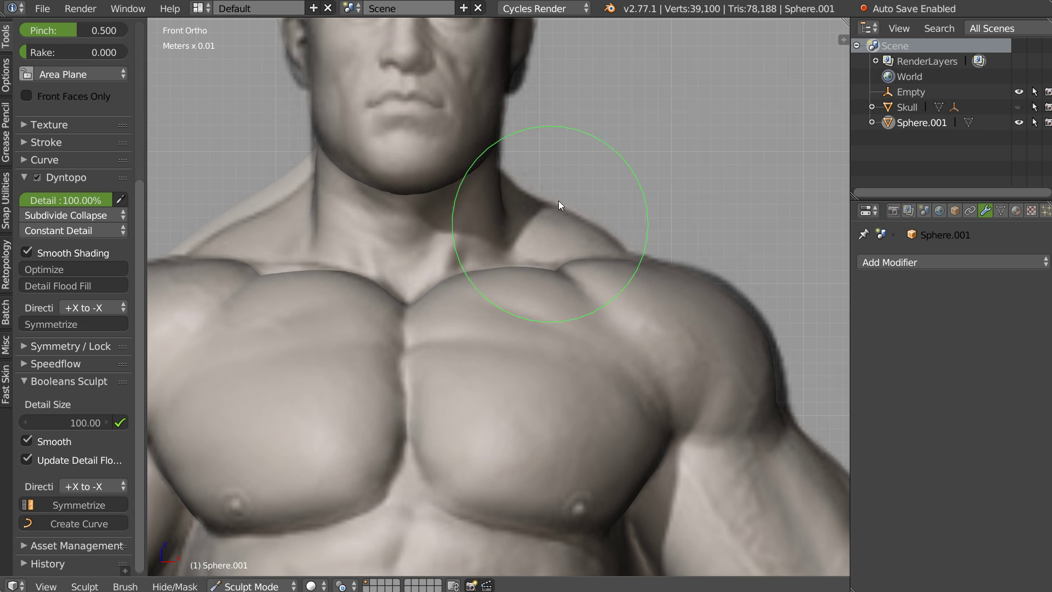
pyautogui.rightClick(571, 226)
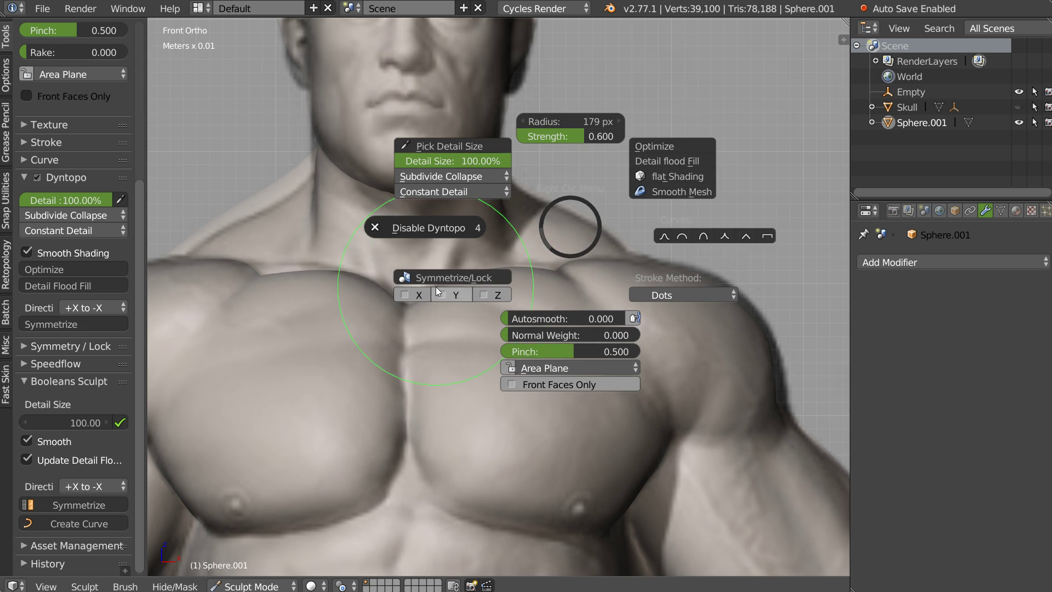
pyautogui.press('Escape')
# - Symmetrize the mesh so both sides of the chest match
pyautogui.scroll(-1, 605, 163)
pyautogui.scroll(-2, 544, 147)
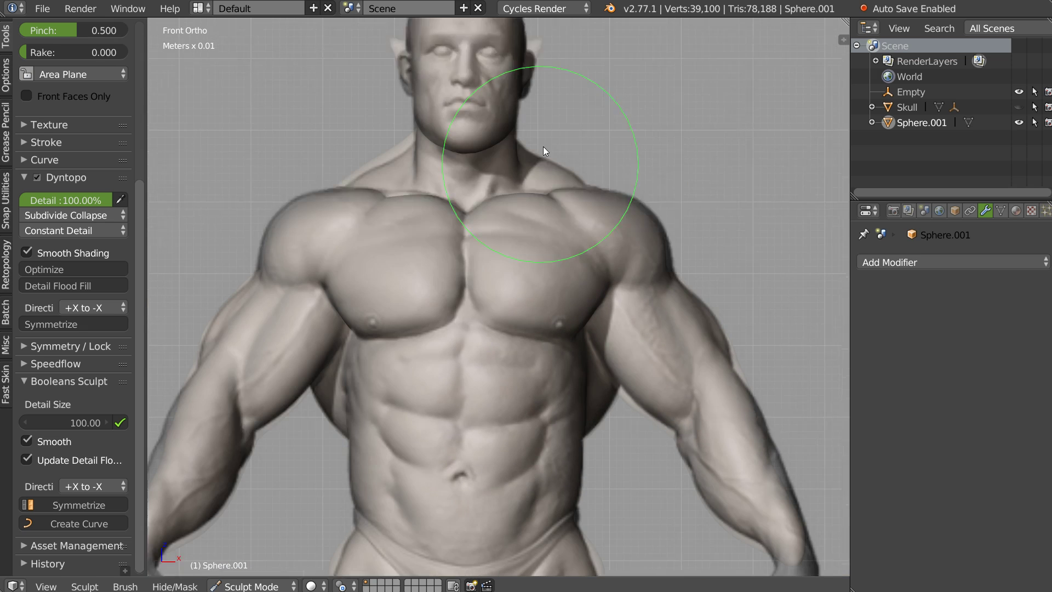
pyautogui.scroll(1, 536, 182)
pyautogui.keyDown('shift'); pyautogui.moveTo(484, 159); pyautogui.dragTo(493, 232, button='middle'); pyautogui.keyUp('shift')
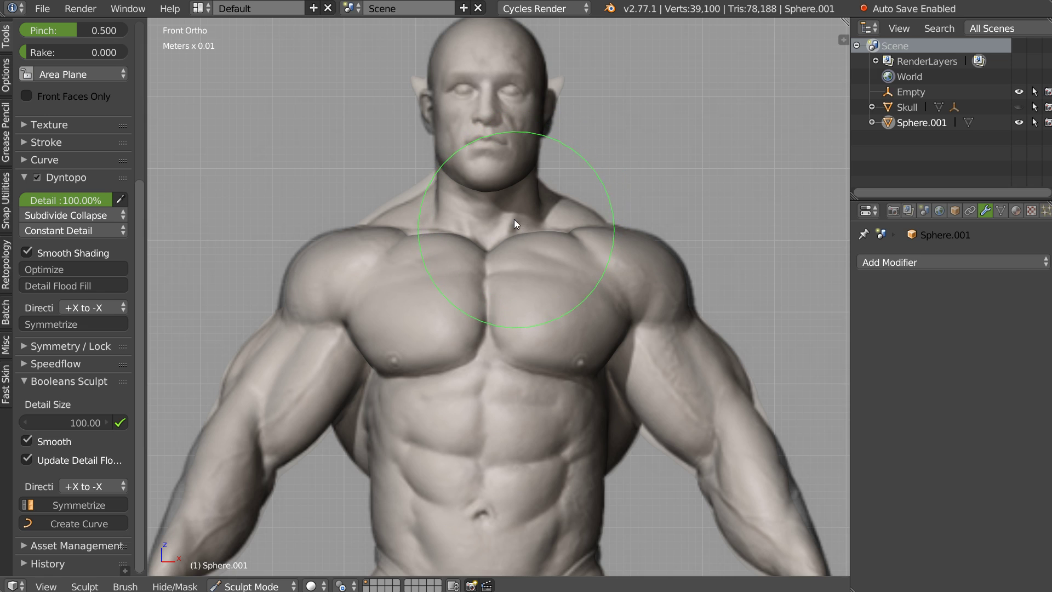
pyautogui.click(91, 506)
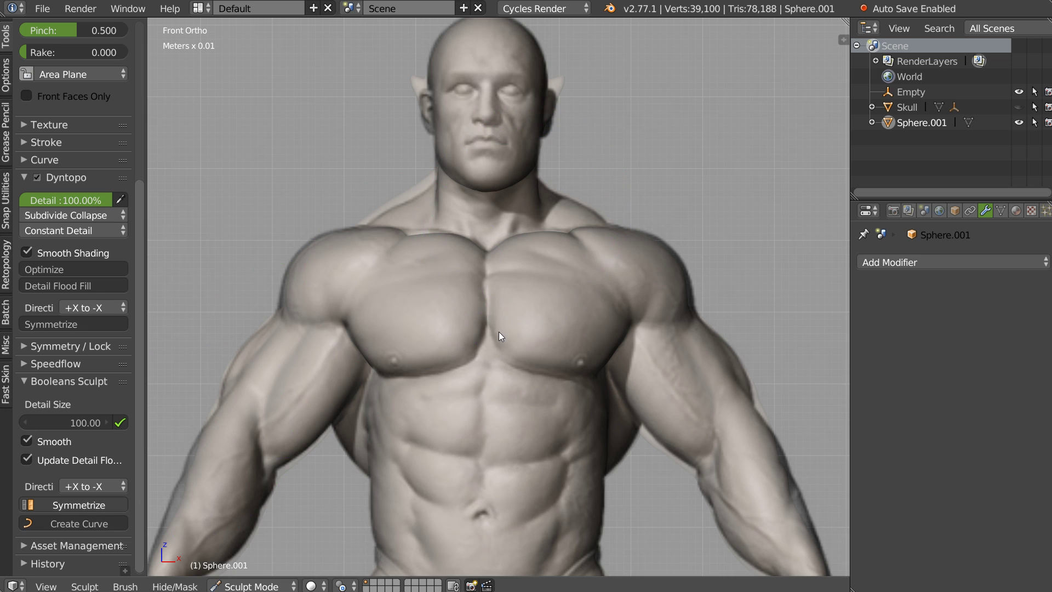
pyautogui.moveTo(563, 212)
pyautogui.mouseDown(button='middle')
pyautogui.moveTo(514, 230)
pyautogui.moveTo(561, 262)
pyautogui.moveTo(554, 273)
pyautogui.moveTo(361, 278)
pyautogui.moveTo(315, 244)
pyautogui.moveTo(342, 264)
pyautogui.mouseUp(button='middle')
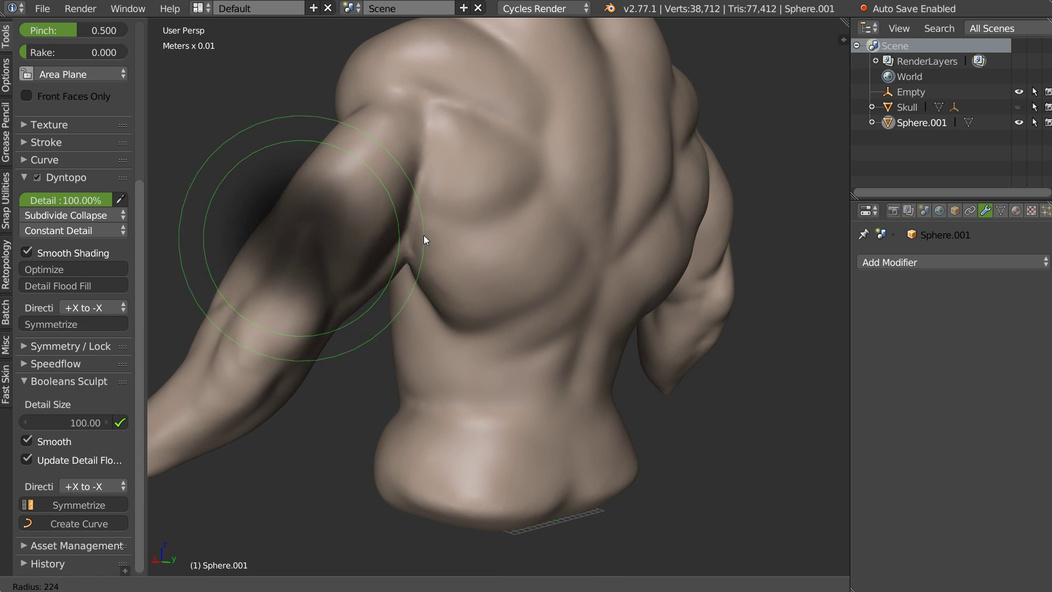
# - Pinch along the back of the shoulder to deepen the crease against the upper arm
pyautogui.moveTo(402, 180)
pyautogui.mouseDown(button='middle')
pyautogui.moveTo(436, 120)
pyautogui.moveTo(479, 141)
pyautogui.moveTo(436, 203)
pyautogui.moveTo(465, 173)
pyautogui.moveTo(433, 128)
pyautogui.mouseUp(button='middle')
pyautogui.moveTo(452, 136)
pyautogui.mouseDown()
pyautogui.moveTo(463, 115)
pyautogui.moveTo(442, 138)
pyautogui.moveTo(462, 154)
pyautogui.mouseUp()
pyautogui.moveTo(462, 155)
pyautogui.mouseDown(button='middle')
pyautogui.moveTo(446, 201)
pyautogui.moveTo(471, 168)
pyautogui.moveTo(394, 195)
pyautogui.moveTo(440, 214)
pyautogui.moveTo(491, 213)
pyautogui.moveTo(504, 230)
pyautogui.mouseUp(button='middle')
pyautogui.moveTo(499, 224); pyautogui.dragTo(459, 342)
pyautogui.moveTo(478, 312)
pyautogui.mouseDown(button='middle')
pyautogui.moveTo(473, 179)
pyautogui.moveTo(478, 266)
pyautogui.mouseUp(button='middle')
pyautogui.moveTo(478, 266)
pyautogui.mouseDown()
pyautogui.moveTo(477, 187)
pyautogui.moveTo(419, 244)
pyautogui.moveTo(450, 218)
pyautogui.mouseUp()
pyautogui.moveTo(451, 217); pyautogui.dragTo(477, 183, button='middle')
# - Carve small arm details with a smaller Area Plane Subtract brush
pyautogui.press('x')
pyautogui.moveTo(373, 245)
pyautogui.mouseDown(button='middle')
pyautogui.moveTo(494, 96)
pyautogui.moveTo(492, 227)
pyautogui.moveTo(504, 250)
pyautogui.mouseUp(button='middle')
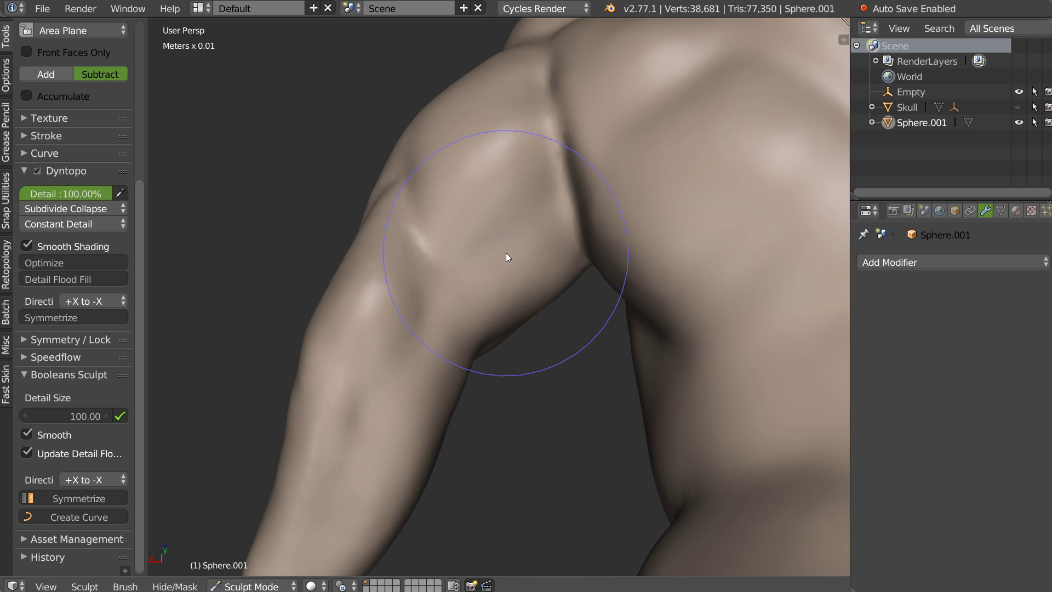
pyautogui.press('f')
pyautogui.click(452, 260)
pyautogui.moveTo(532, 221)
pyautogui.mouseDown()
pyautogui.moveTo(528, 231)
pyautogui.moveTo(558, 202)
pyautogui.mouseUp()
pyautogui.moveTo(558, 202)
pyautogui.mouseDown(button='middle')
pyautogui.moveTo(509, 281)
pyautogui.moveTo(514, 298)
pyautogui.moveTo(615, 269)
pyautogui.moveTo(500, 310)
pyautogui.moveTo(477, 289)
pyautogui.moveTo(481, 300)
pyautogui.moveTo(472, 230)
pyautogui.moveTo(461, 244)
pyautogui.moveTo(466, 291)
pyautogui.mouseUp(button='middle')
# - In Front Ortho view, pinch the edge of the biceps to sharpen it
pyautogui.press('q')
pyautogui.click(420, 244)
pyautogui.moveTo(490, 231); pyautogui.dragTo(395, 218, button='middle')
pyautogui.press('KP_1')
pyautogui.keyDown('shift'); pyautogui.moveTo(430, 179); pyautogui.dragTo(413, 251, button='middle'); pyautogui.keyUp('shift')
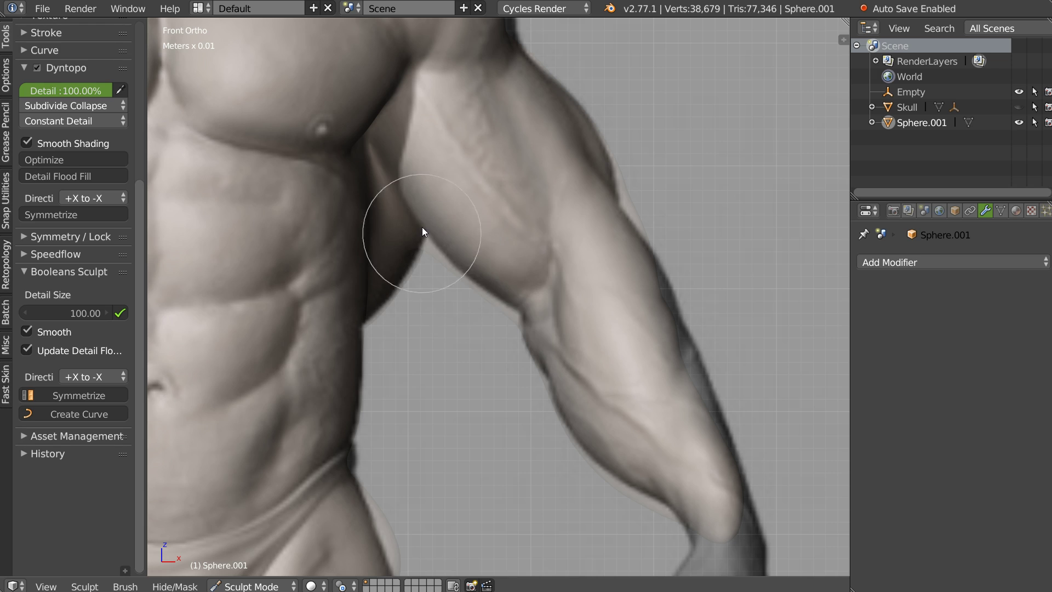
pyautogui.press('k')
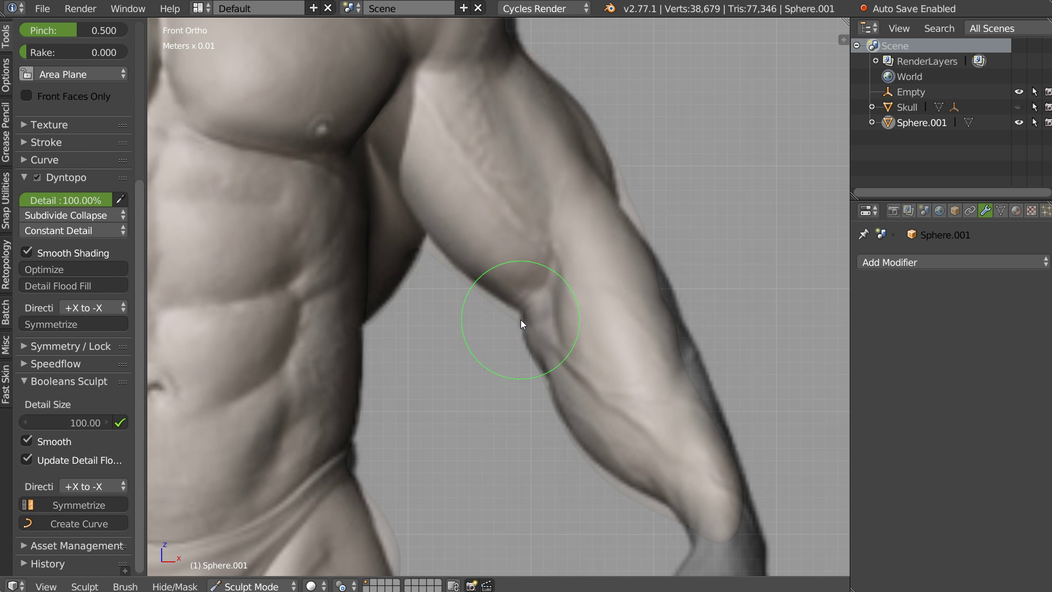
pyautogui.click(619, 197)
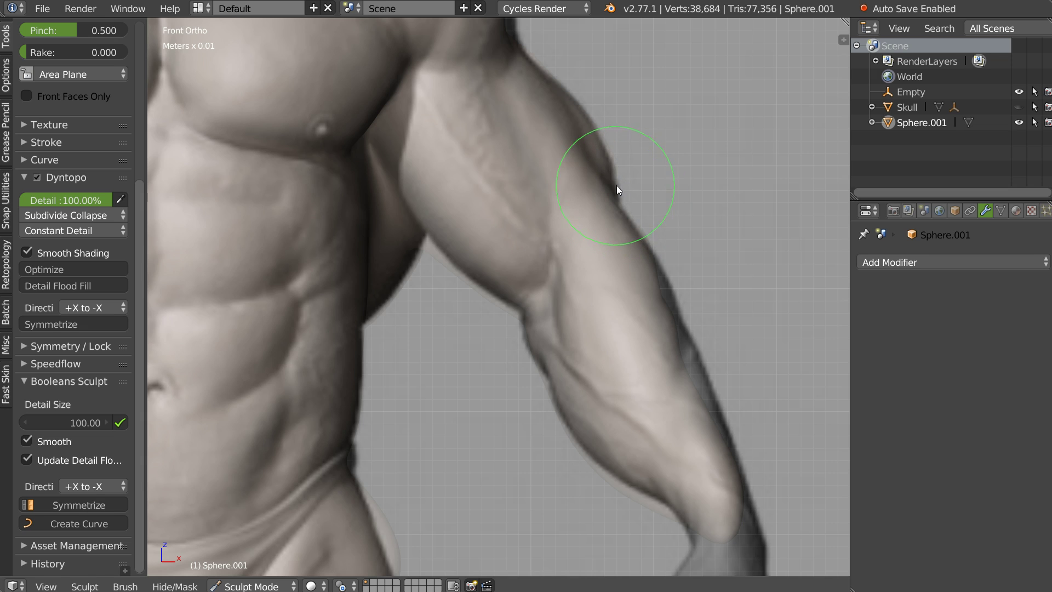
pyautogui.scroll(-5, 621, 156)
pyautogui.scroll(-4, 577, 220)
pyautogui.moveTo(515, 275)
pyautogui.mouseDown(button='middle')
pyautogui.moveTo(526, 222)
pyautogui.moveTo(467, 227)
pyautogui.moveTo(623, 228)
pyautogui.moveTo(391, 230)
pyautogui.moveTo(399, 250)
pyautogui.moveTo(540, 199)
pyautogui.moveTo(498, 229)
pyautogui.mouseUp(button='middle')
pyautogui.scroll(5, 540, 199)
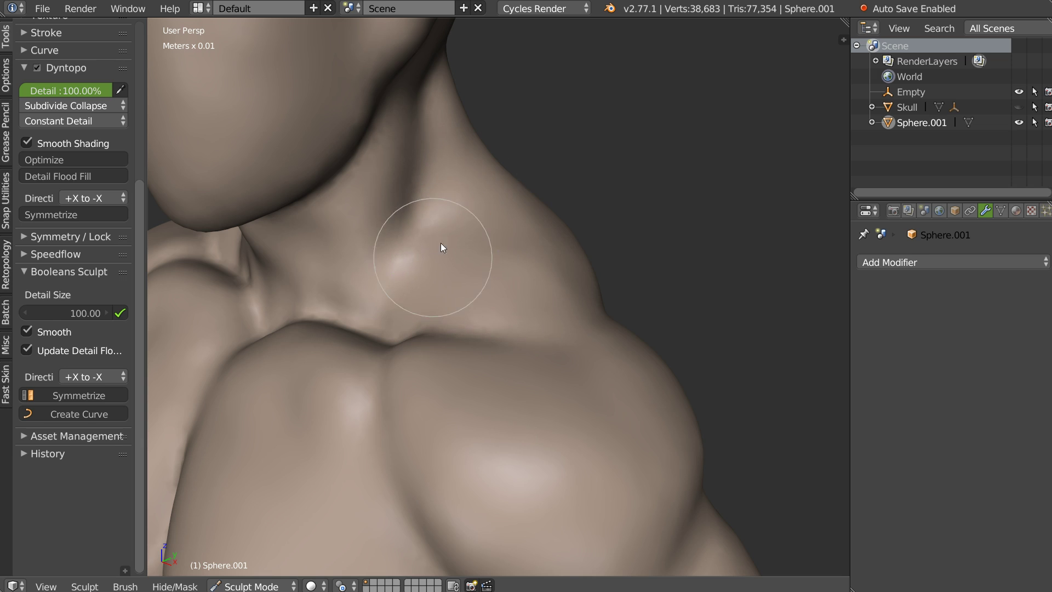
# - Plane a small stroke along the neck-to-shoulder transition from a side view
pyautogui.moveTo(505, 159)
pyautogui.mouseDown(button='middle')
pyautogui.moveTo(489, 167)
pyautogui.moveTo(487, 209)
pyautogui.mouseUp(button='middle')
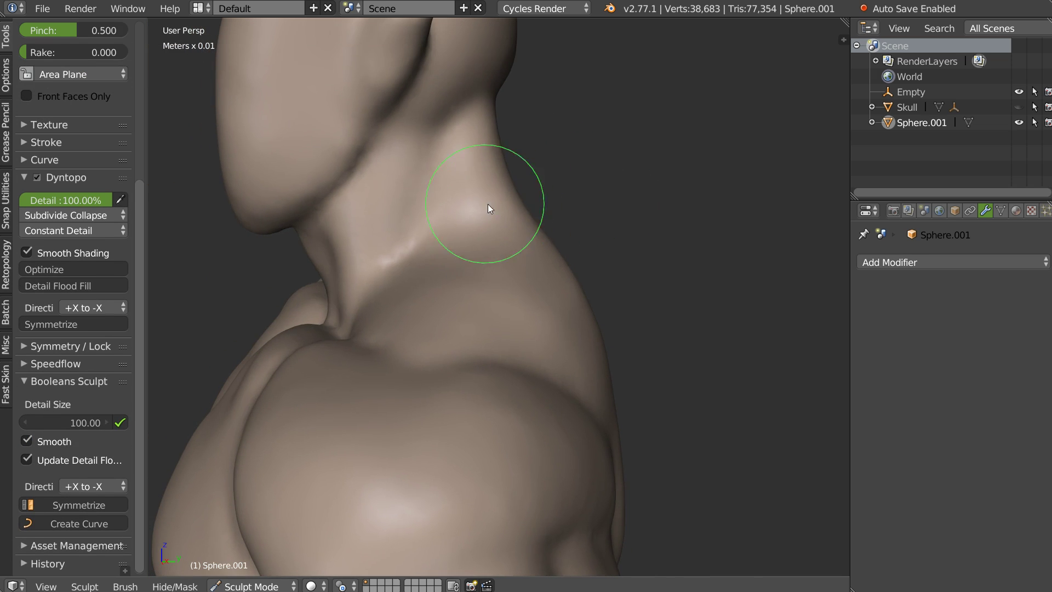
pyautogui.moveTo(451, 243); pyautogui.dragTo(504, 234, button='middle')
pyautogui.moveTo(520, 232); pyautogui.dragTo(438, 279)
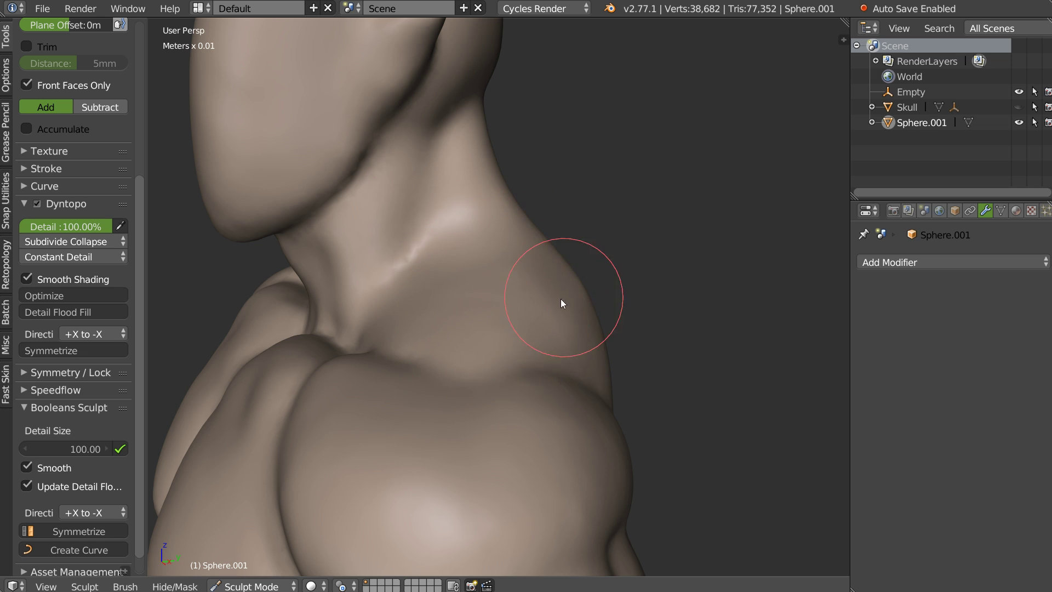
pyautogui.moveTo(646, 321); pyautogui.dragTo(532, 255, button='middle')
pyautogui.moveTo(482, 232); pyautogui.dragTo(419, 300, button='middle')
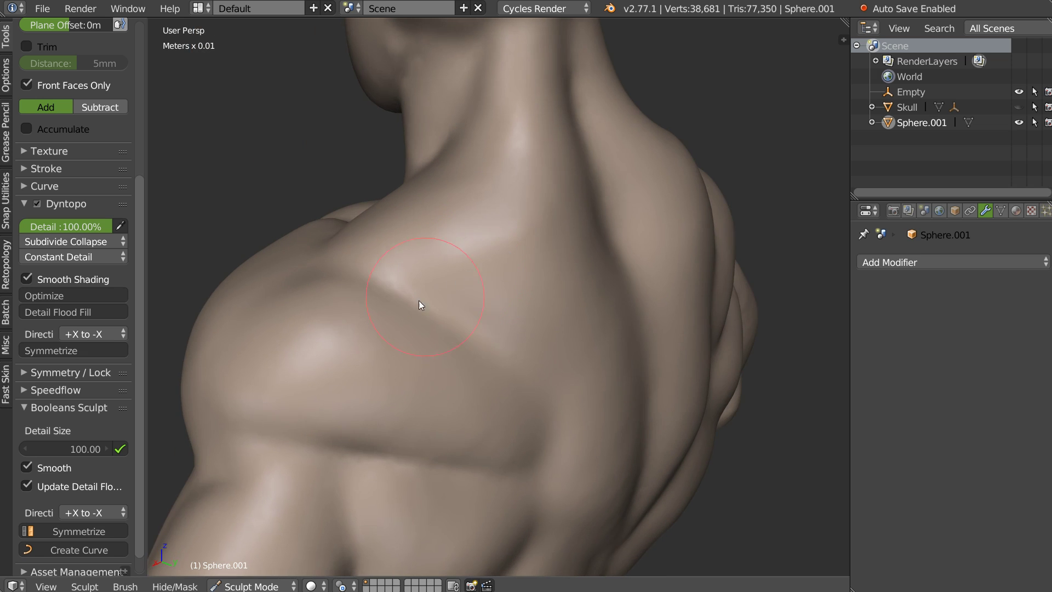
# - In Back Ortho view, reshape the trapezius bulge on the upper back
pyautogui.press('q')
pyautogui.click(569, 274)
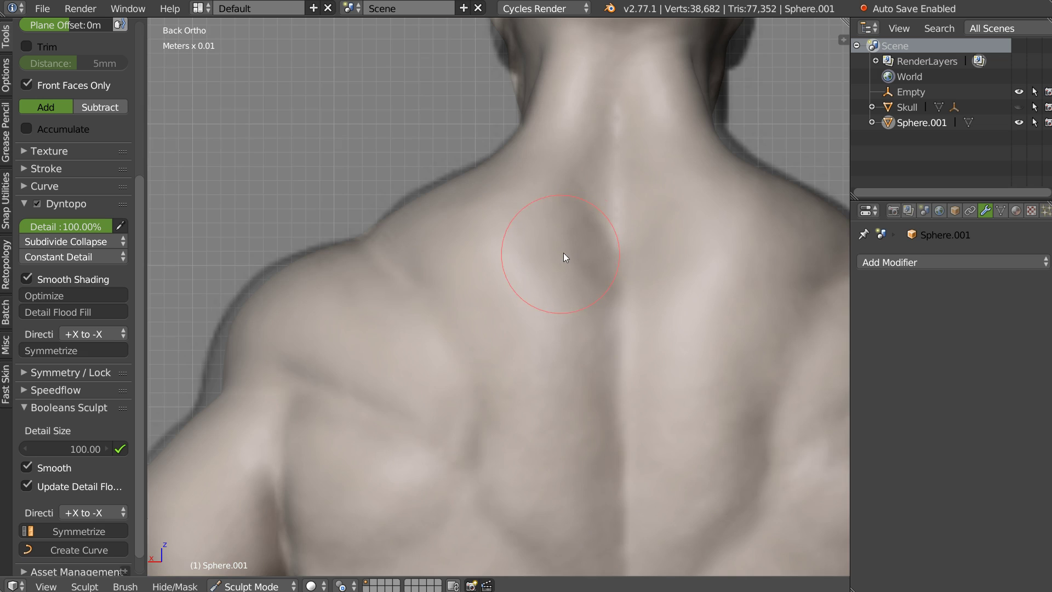
pyautogui.moveTo(498, 256); pyautogui.dragTo(527, 292)
pyautogui.keyDown('shift'); pyautogui.moveTo(585, 524); pyautogui.dragTo(552, 341, button='middle'); pyautogui.keyUp('shift')
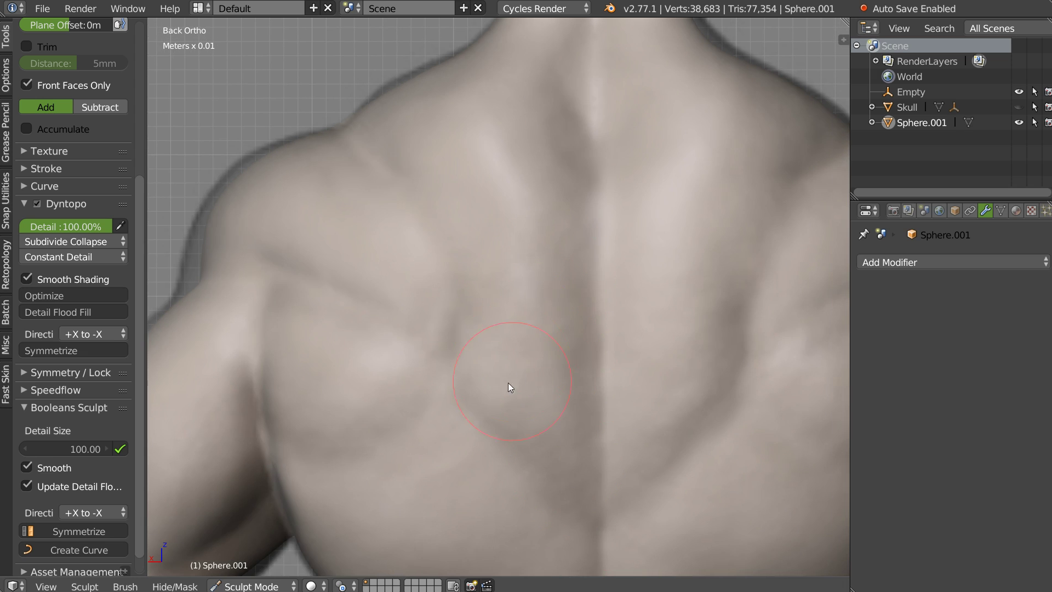
pyautogui.moveTo(508, 383); pyautogui.dragTo(489, 224, button='middle')
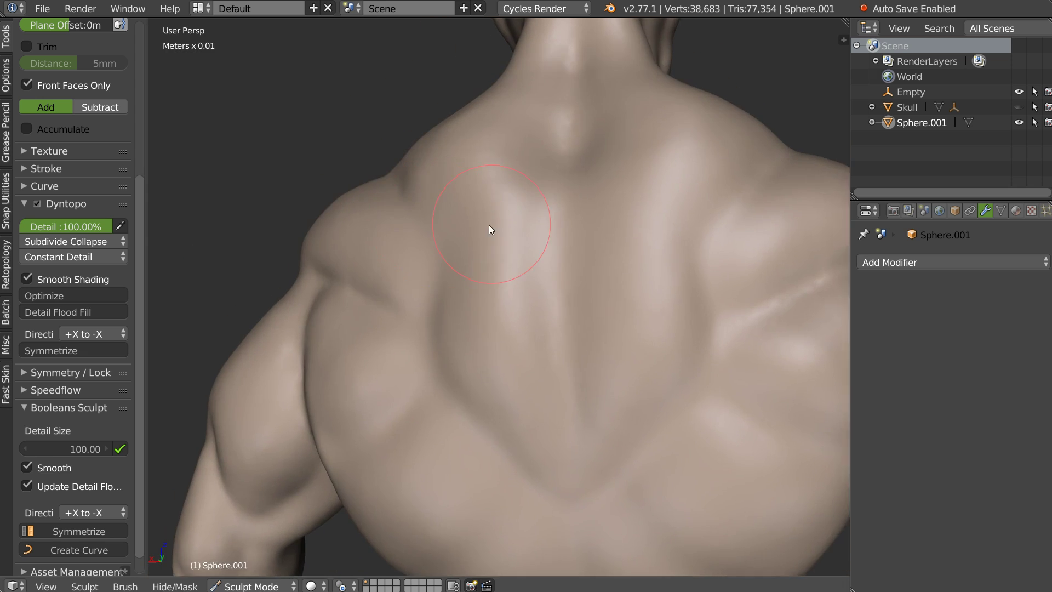
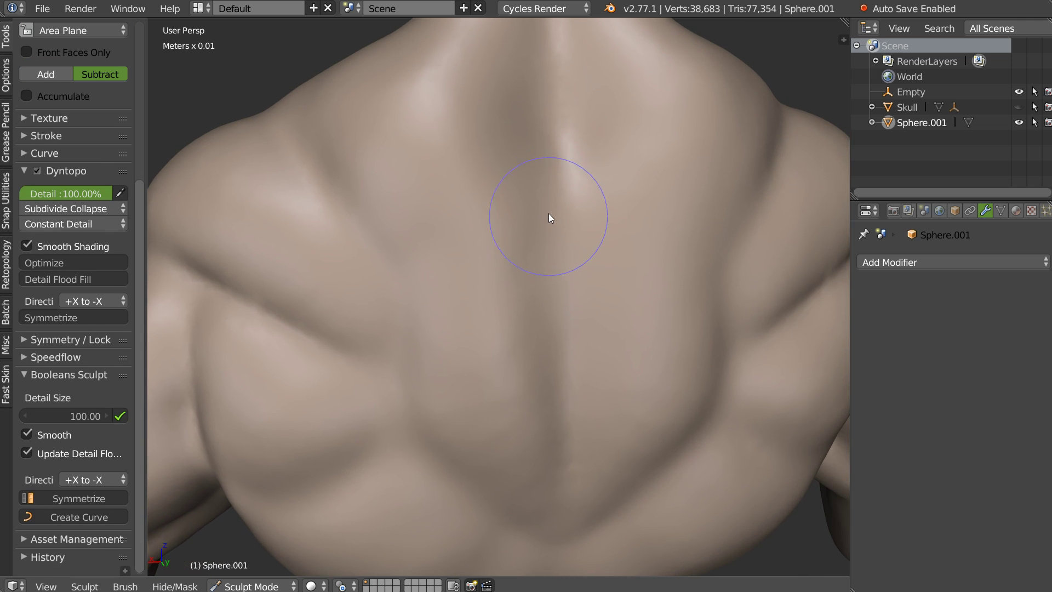
# - Carve small strokes on the upper back, the spine dimple and the right side of the waist
pyautogui.moveTo(549, 213); pyautogui.dragTo(572, 228)
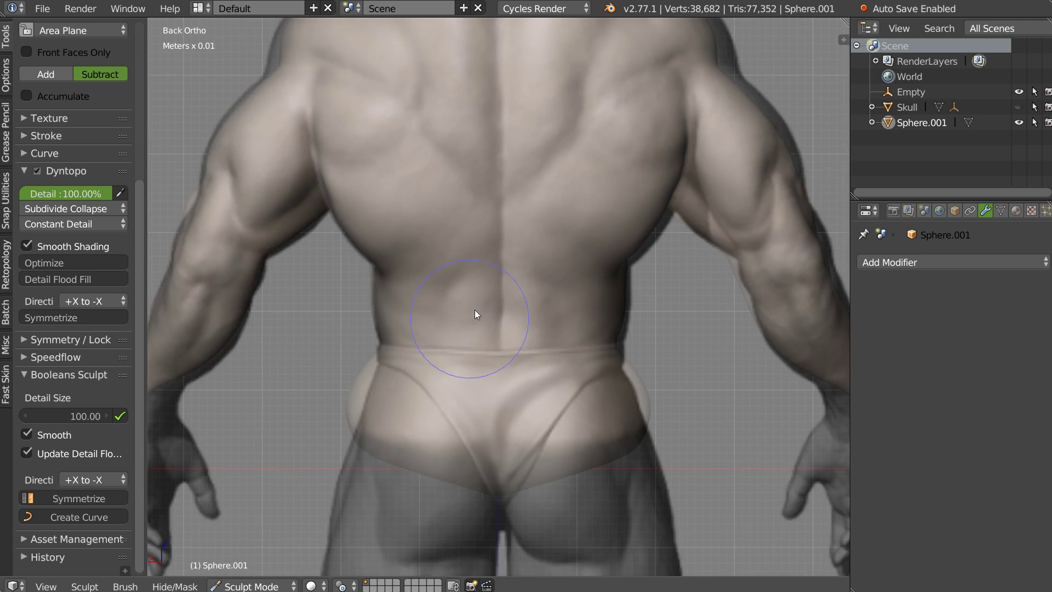
pyautogui.scroll(4, 475, 310)
pyautogui.moveTo(501, 353); pyautogui.dragTo(502, 328)
pyautogui.moveTo(361, 421); pyautogui.dragTo(458, 422)
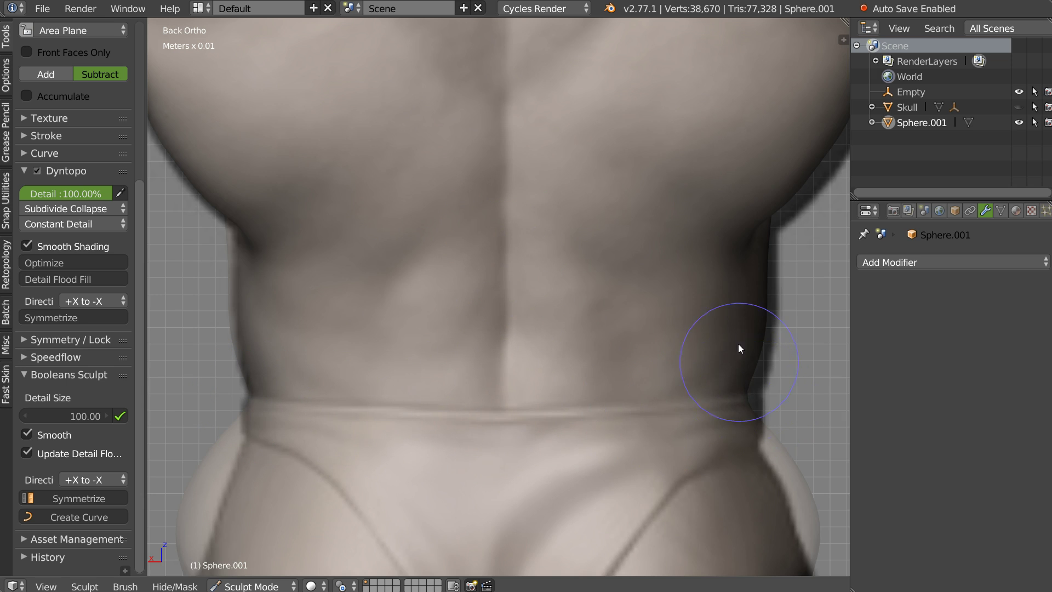
pyautogui.scroll(-3, 458, 423)
pyautogui.moveTo(458, 423)
pyautogui.mouseDown(button='middle')
pyautogui.moveTo(555, 396)
pyautogui.moveTo(583, 400)
pyautogui.moveTo(648, 323)
pyautogui.moveTo(478, 328)
pyautogui.moveTo(486, 310)
pyautogui.mouseUp(button='middle')
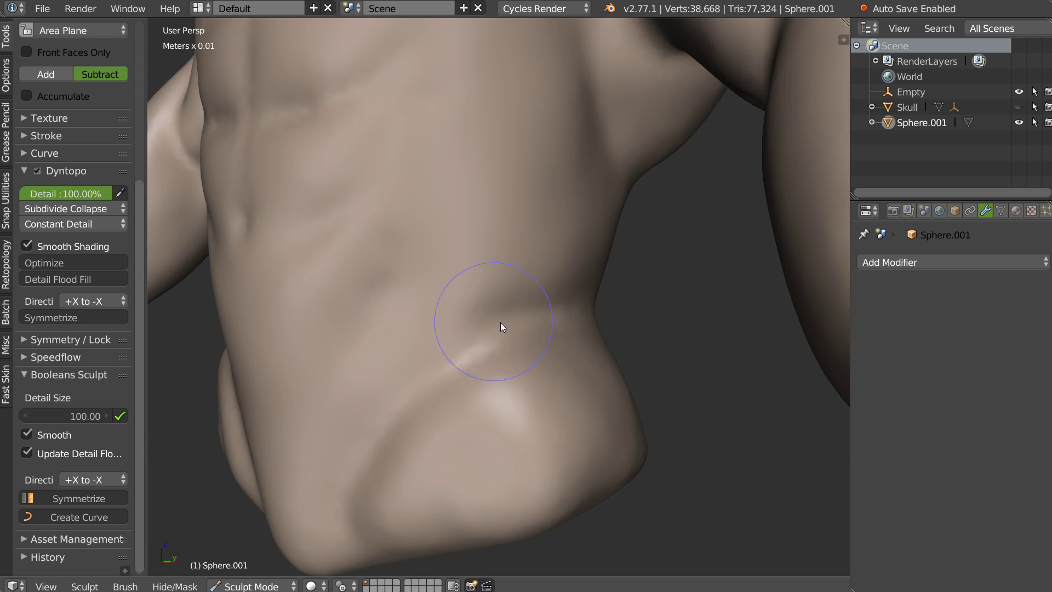
# - Carve the lower-left torso, reshape the right hip bulge and soften the hip crease
pyautogui.moveTo(344, 534); pyautogui.dragTo(358, 525)
pyautogui.moveTo(357, 525)
pyautogui.mouseDown(button='middle')
pyautogui.moveTo(422, 359)
pyautogui.moveTo(467, 321)
pyautogui.moveTo(618, 270)
pyautogui.mouseUp(button='middle')
pyautogui.moveTo(652, 313)
pyautogui.mouseDown()
pyautogui.moveTo(669, 236)
pyautogui.moveTo(723, 271)
pyautogui.moveTo(717, 252)
pyautogui.mouseUp()
pyautogui.moveTo(718, 253); pyautogui.dragTo(526, 275, button='middle')
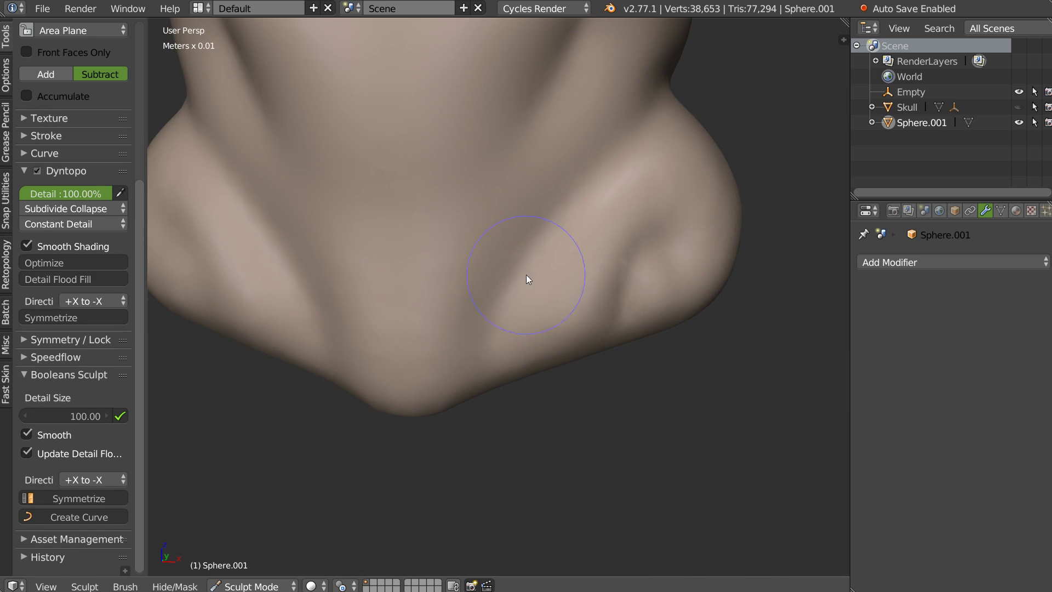
pyautogui.moveTo(514, 268); pyautogui.dragTo(644, 124)
pyautogui.moveTo(484, 379); pyautogui.dragTo(626, 143)
pyautogui.moveTo(626, 142)
pyautogui.mouseDown(button='middle')
pyautogui.moveTo(554, 285)
pyautogui.moveTo(475, 281)
pyautogui.mouseUp(button='middle')
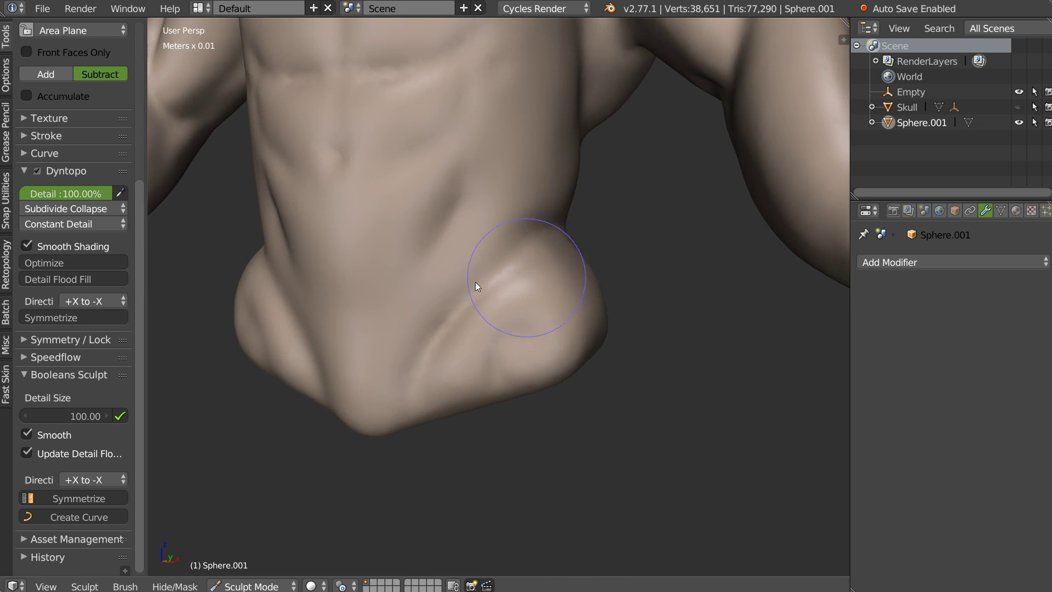
# - In Front Ortho view, carve and refine the hip crease
pyautogui.press('KP_1')
pyautogui.scroll(2, 635, 206)
pyautogui.scroll(3, 615, 195)
pyautogui.moveTo(614, 196); pyautogui.dragTo(678, 133)
pyautogui.moveTo(492, 270); pyautogui.dragTo(653, 183)
# - Lightly sculpt the hips while turning the torso to a more frontal angle
pyautogui.moveTo(611, 235)
pyautogui.mouseDown(button='middle')
pyautogui.moveTo(497, 267)
pyautogui.moveTo(517, 274)
pyautogui.mouseUp(button='middle')
pyautogui.moveTo(517, 274); pyautogui.dragTo(331, 305)
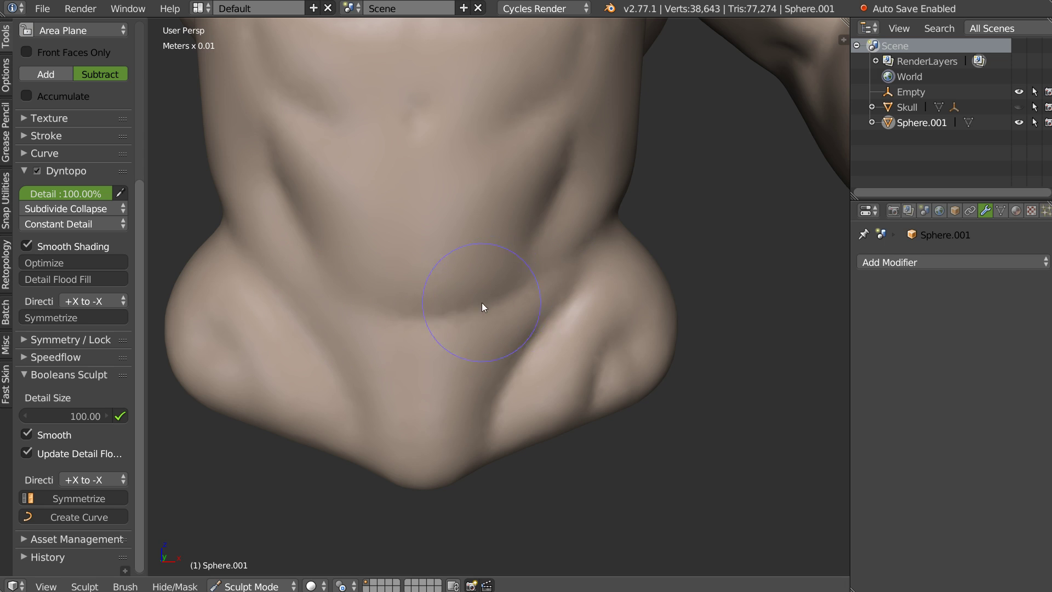
pyautogui.moveTo(524, 268); pyautogui.dragTo(341, 286, button='middle')
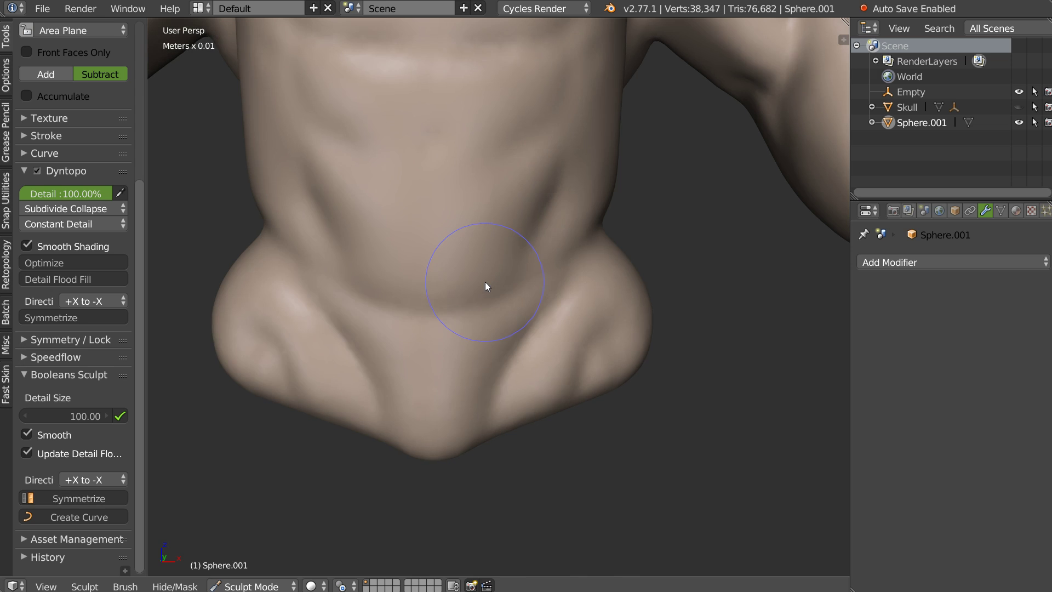
pyautogui.press('w')
pyautogui.moveTo(487, 220)
pyautogui.mouseDown(button='middle')
pyautogui.moveTo(476, 287)
pyautogui.moveTo(385, 299)
pyautogui.moveTo(409, 330)
pyautogui.moveTo(486, 242)
pyautogui.mouseUp(button='middle')
# - In Front Ortho view, shrink the brush and deepen the crease beside the abs
pyautogui.press('KP_1')
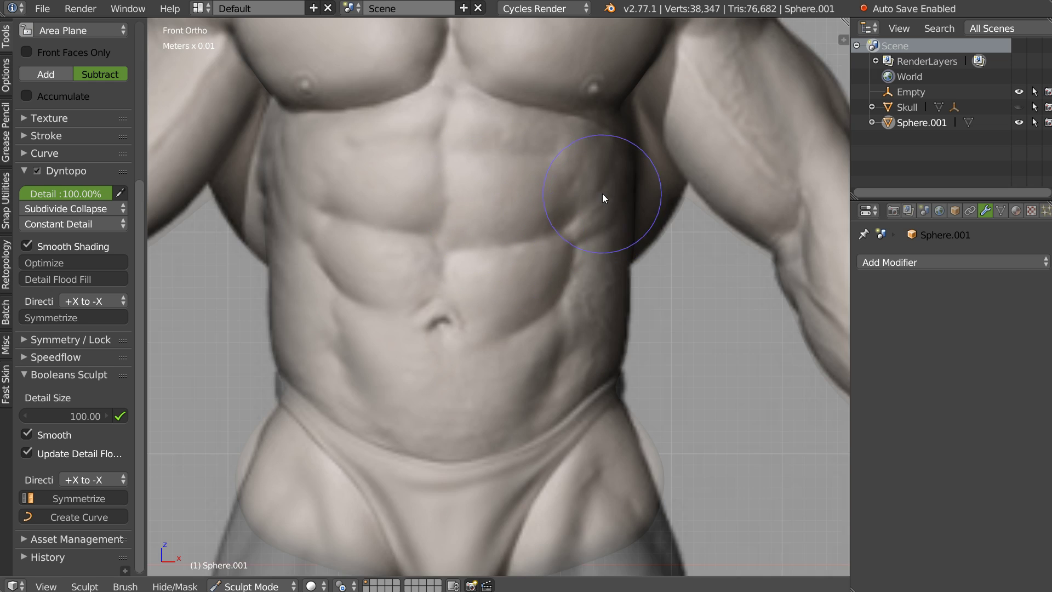
pyautogui.scroll(4, 484, 242)
pyautogui.scroll(1, 494, 248)
pyautogui.scroll(2, 483, 286)
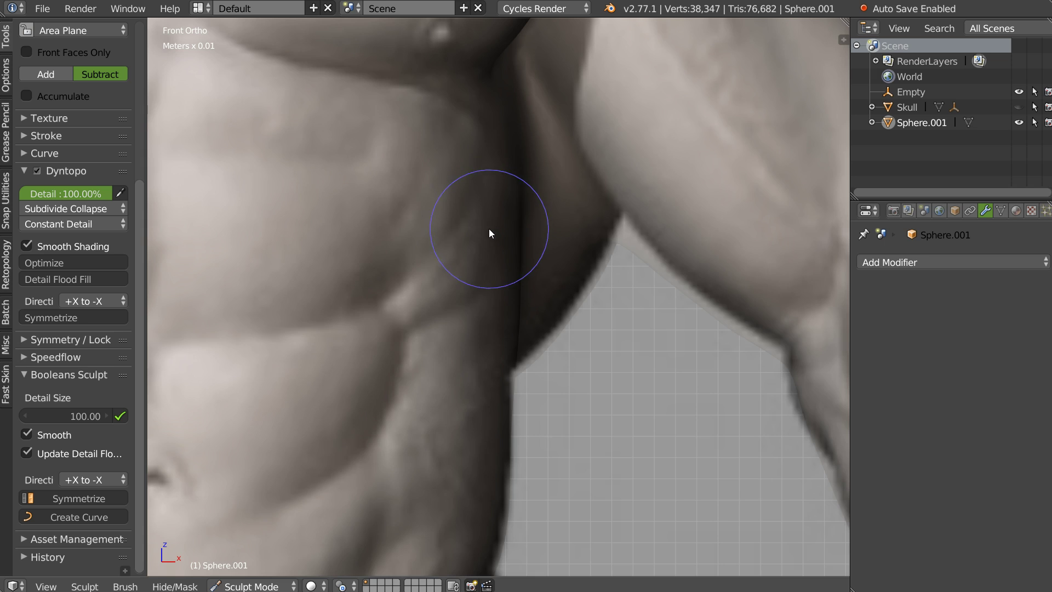
pyautogui.press('f')
pyautogui.click(469, 233)
pyautogui.moveTo(496, 276); pyautogui.dragTo(526, 134)
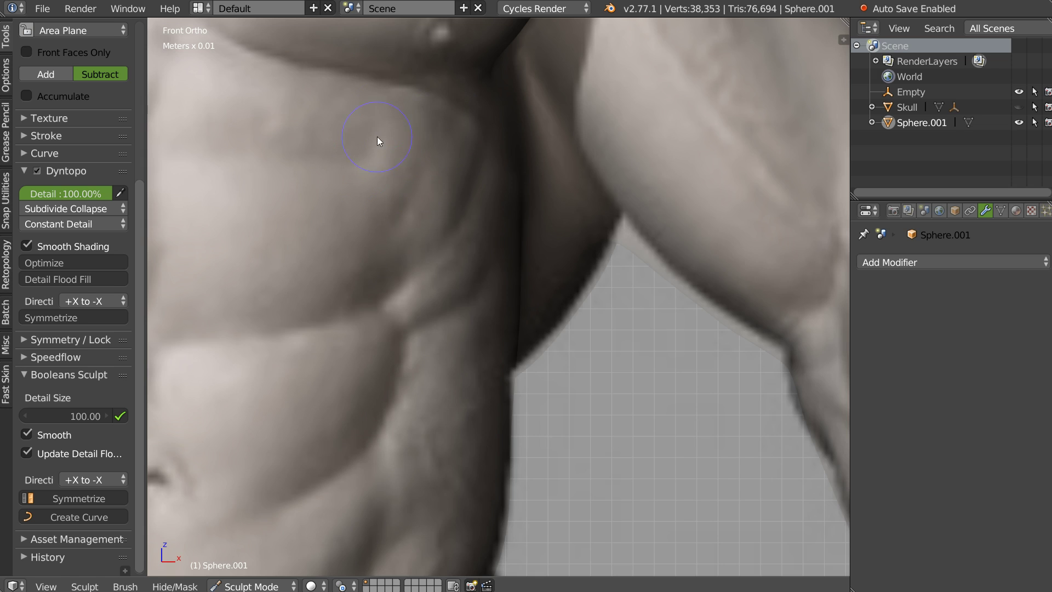
# - Add faint creases along the side ribs and ribcage in a perspective view
pyautogui.moveTo(528, 135)
pyautogui.mouseDown(button='middle')
pyautogui.moveTo(527, 218)
pyautogui.moveTo(469, 217)
pyautogui.moveTo(481, 190)
pyautogui.mouseUp(button='middle')
pyautogui.scroll(-4, 420, 266)
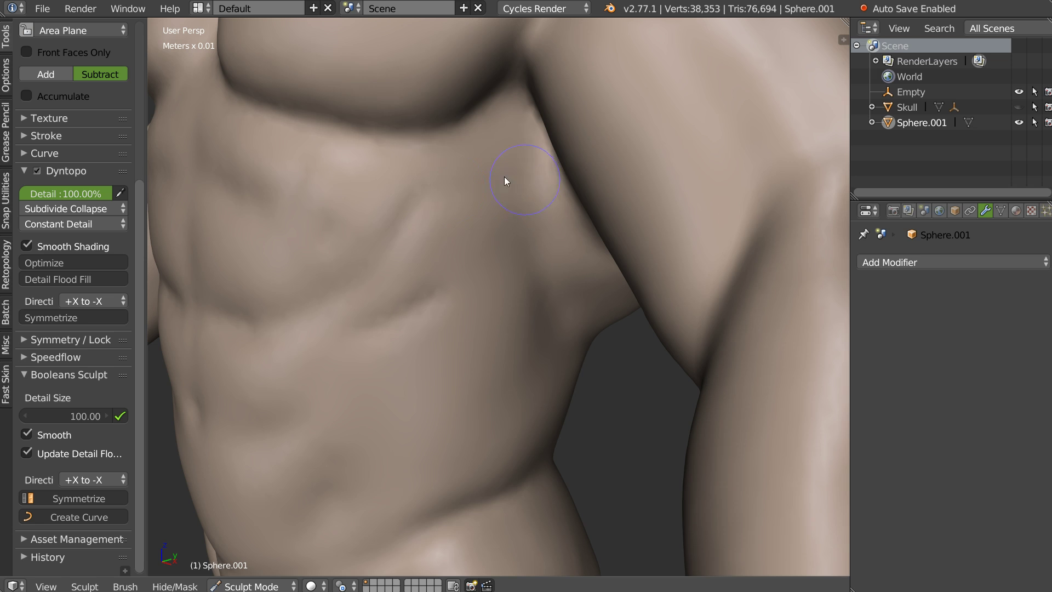
pyautogui.moveTo(412, 210)
pyautogui.mouseDown()
pyautogui.moveTo(415, 261)
pyautogui.moveTo(489, 257)
pyautogui.moveTo(454, 282)
pyautogui.mouseUp()
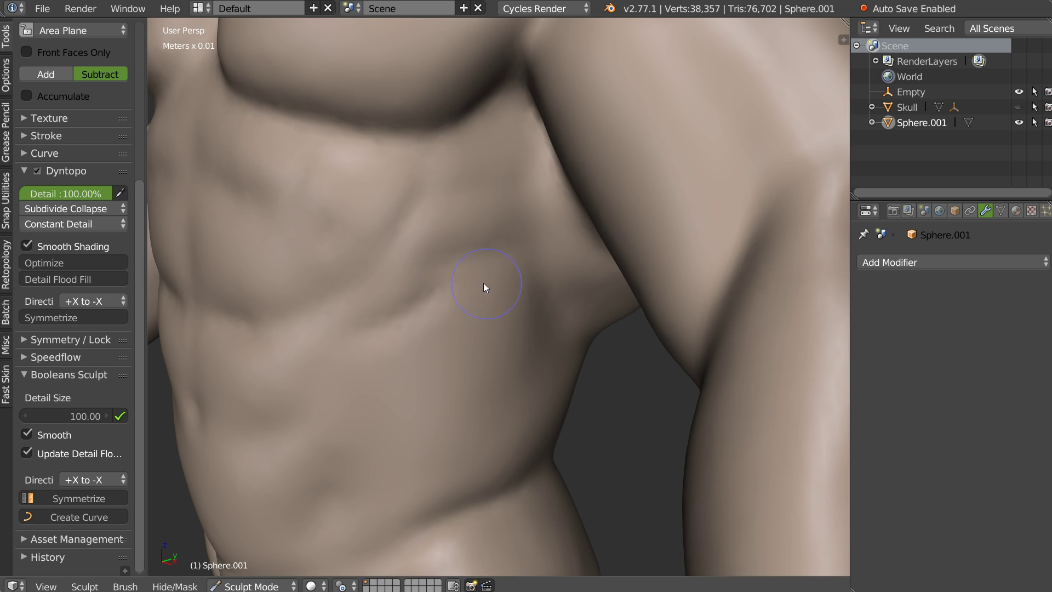
pyautogui.moveTo(529, 298); pyautogui.dragTo(424, 246)
pyautogui.moveTo(433, 302)
pyautogui.mouseDown()
pyautogui.moveTo(491, 298)
pyautogui.moveTo(430, 362)
pyautogui.mouseUp()
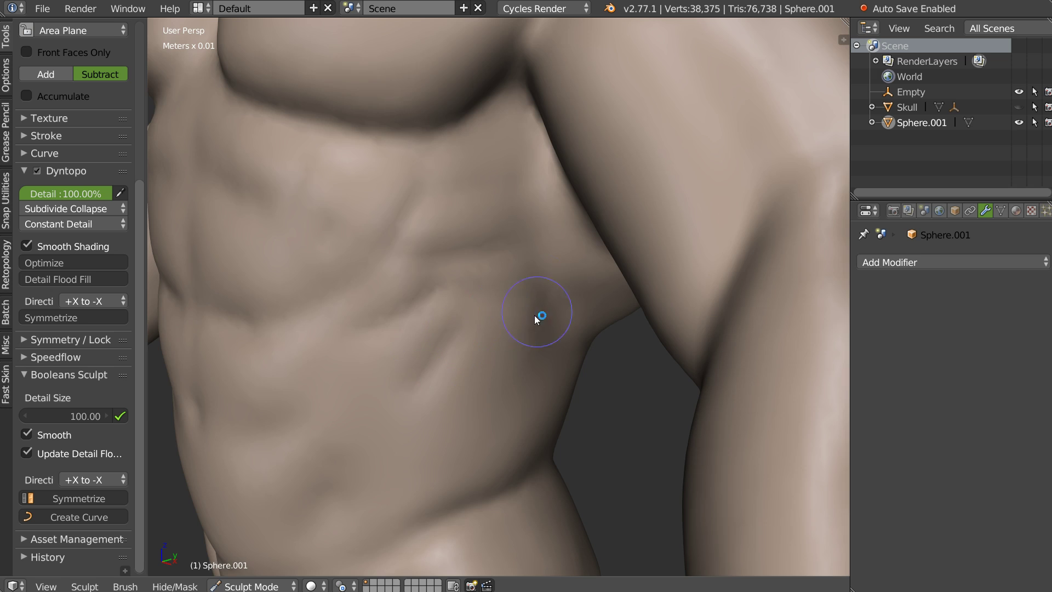
pyautogui.moveTo(535, 315); pyautogui.dragTo(437, 218, button='middle')
# - Reshape the surface near the pec line, then undo that stroke
pyautogui.moveTo(460, 182)
pyautogui.mouseDown()
pyautogui.moveTo(503, 177)
pyautogui.moveTo(515, 164)
pyautogui.moveTo(483, 112)
pyautogui.moveTo(498, 178)
pyautogui.mouseUp()
pyautogui.moveTo(498, 182)
pyautogui.mouseDown(button='middle')
pyautogui.moveTo(456, 258)
pyautogui.moveTo(502, 285)
pyautogui.mouseUp(button='middle')
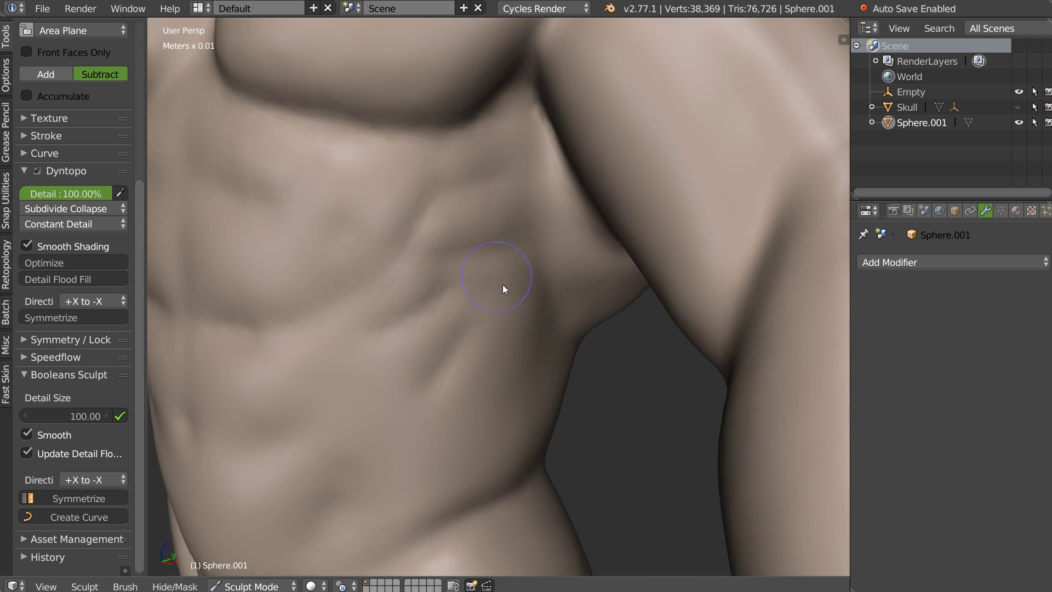
pyautogui.hotkey('ctrl', 'z')
pyautogui.scroll(-4, 74, 273)
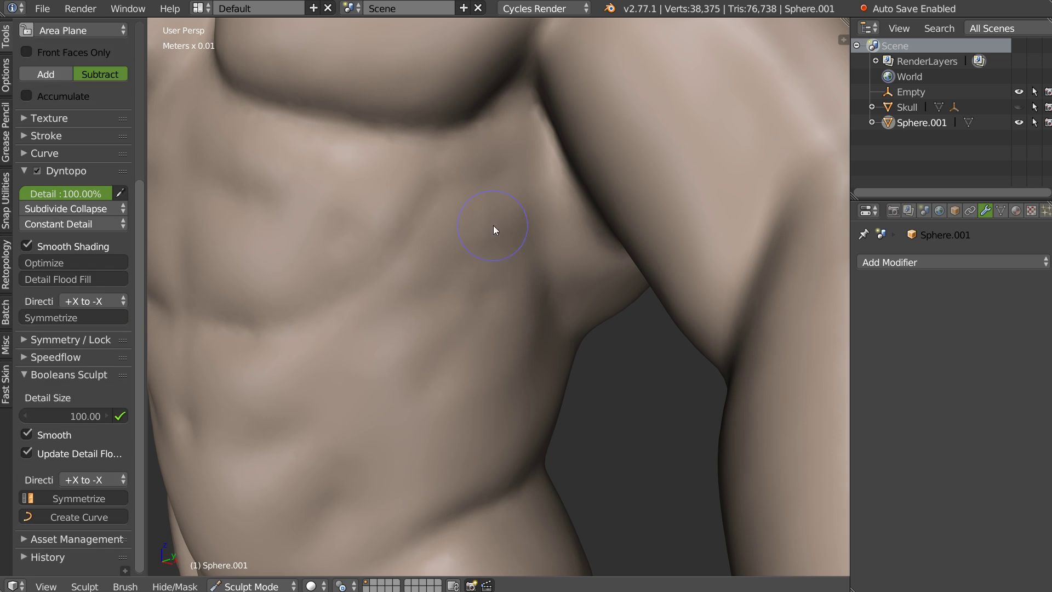
pyautogui.moveTo(545, 298); pyautogui.dragTo(515, 259, button='middle')
# - With a larger additive brush, build up the torso side, back and lat below the armpit
pyautogui.press('c')
pyautogui.press('f')
pyautogui.click(545, 257)
pyautogui.moveTo(529, 220); pyautogui.dragTo(553, 197)
pyautogui.moveTo(555, 226); pyautogui.dragTo(477, 225, button='middle')
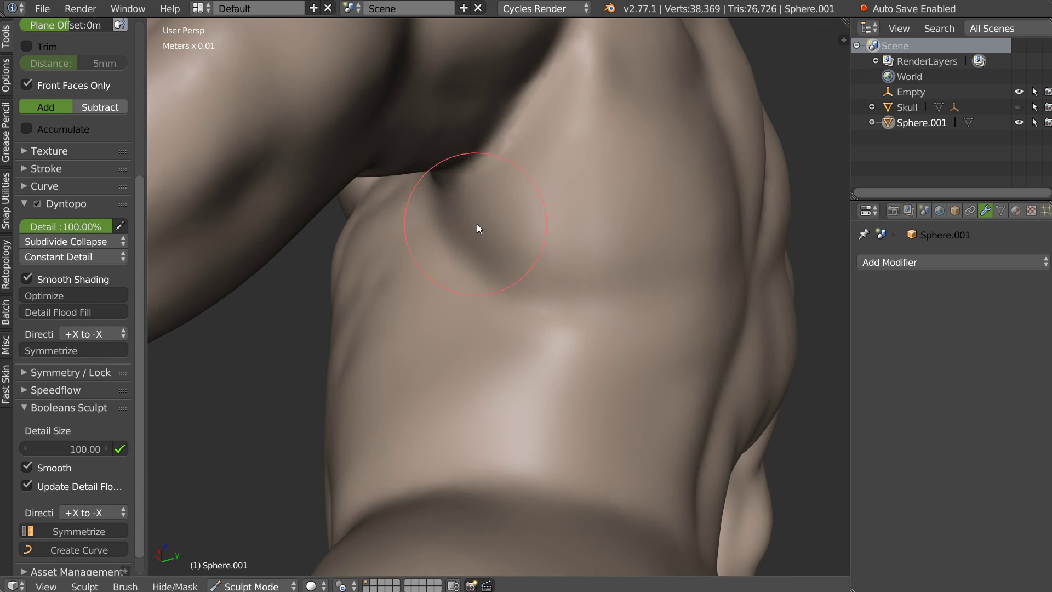
pyautogui.moveTo(586, 260); pyautogui.dragTo(554, 309, button='middle')
pyautogui.moveTo(606, 287)
pyautogui.mouseDown()
pyautogui.moveTo(479, 208)
pyautogui.moveTo(468, 136)
pyautogui.moveTo(489, 221)
pyautogui.mouseUp()
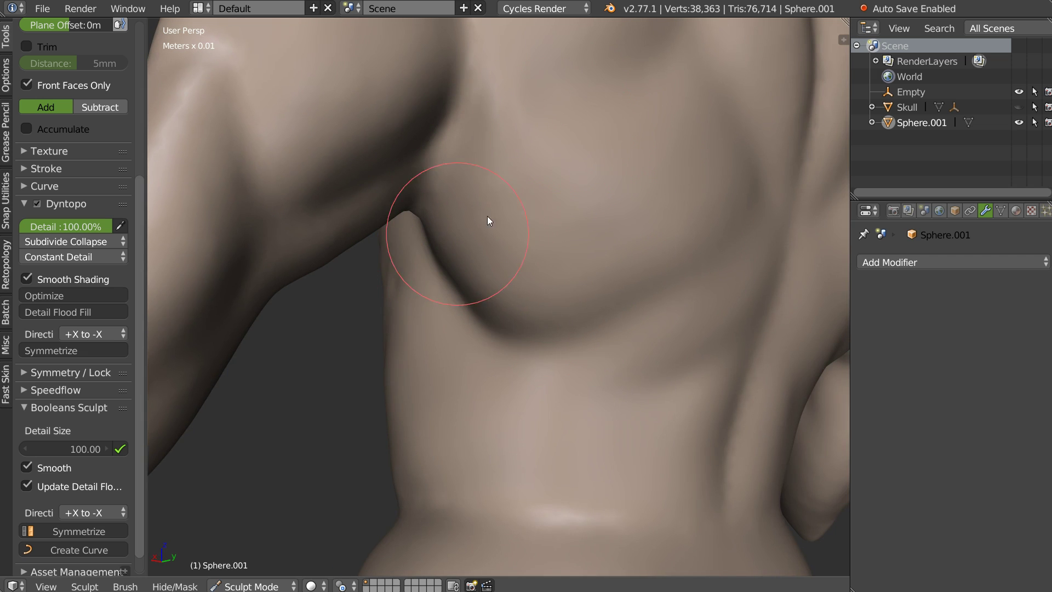
pyautogui.moveTo(696, 319); pyautogui.dragTo(547, 381)
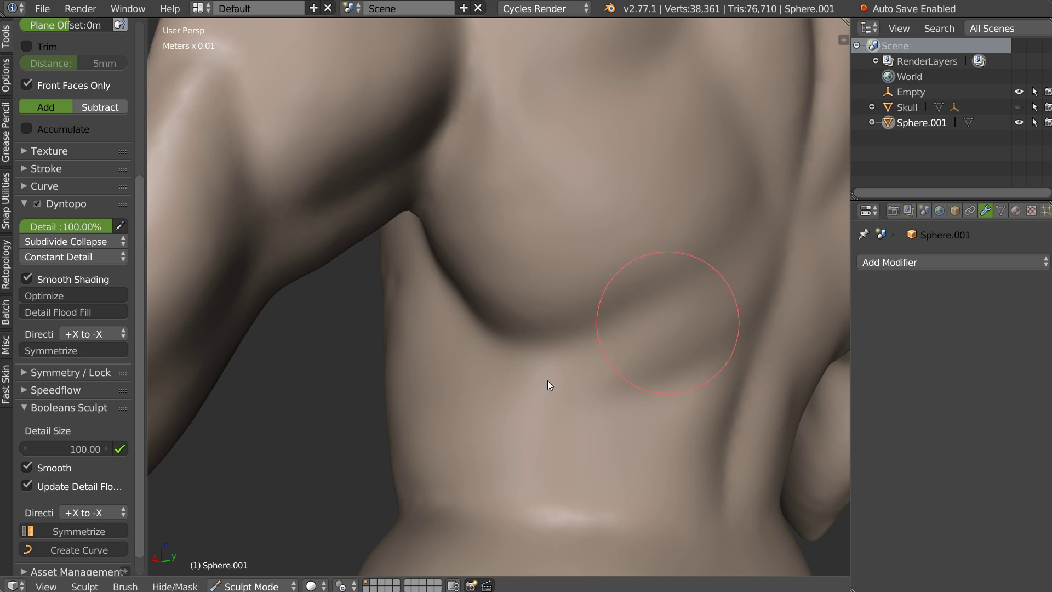
# - In Back Ortho view, try several brushes from the brush menu, settling on Clay
pyautogui.press('ctrl+KP_1')
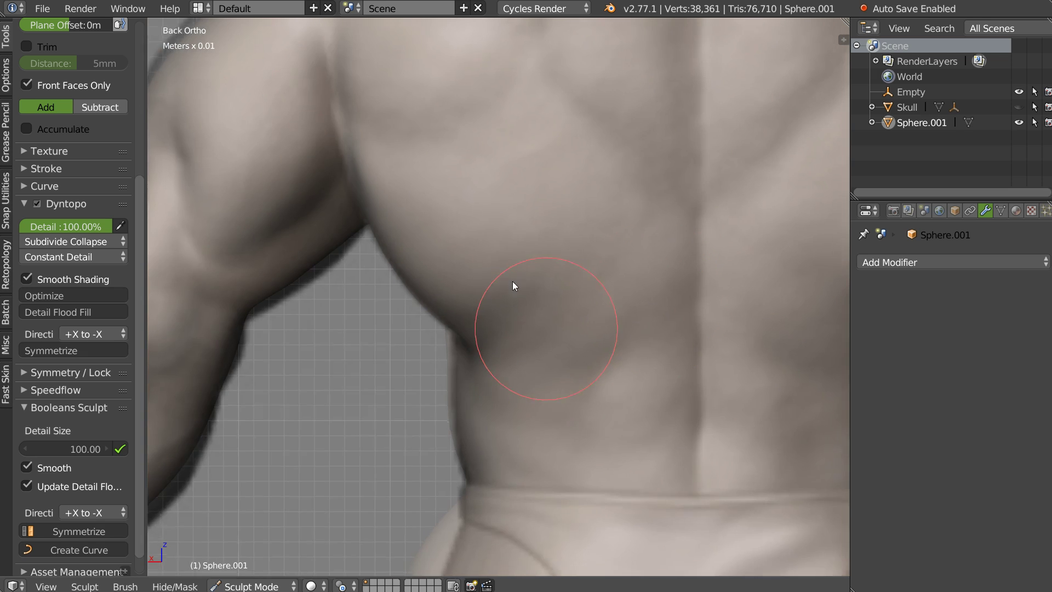
pyautogui.scroll(2, 513, 281)
pyautogui.hotkey('shift', 'c')
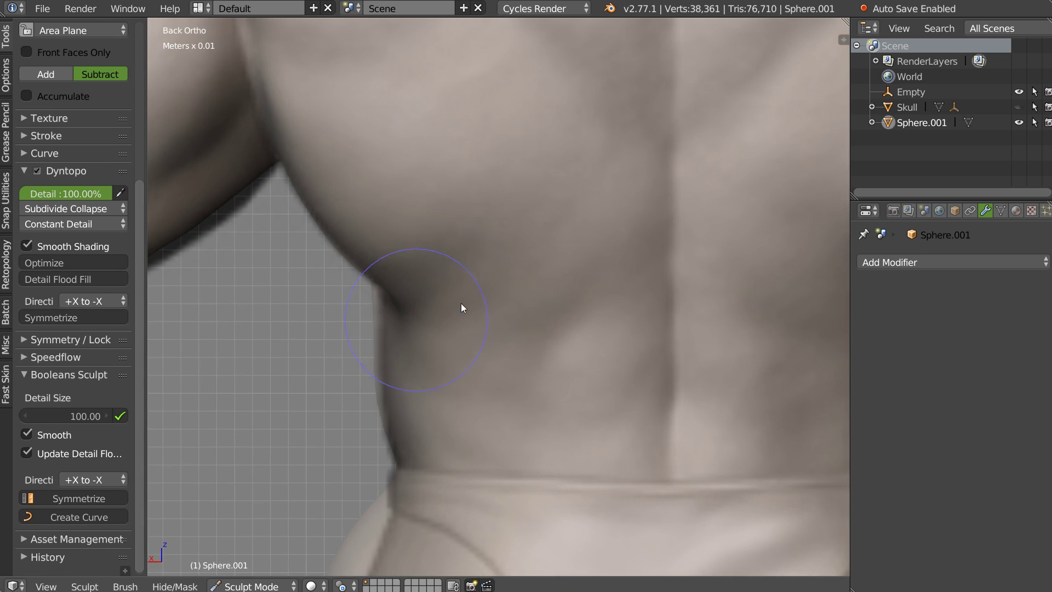
pyautogui.click(582, 324)
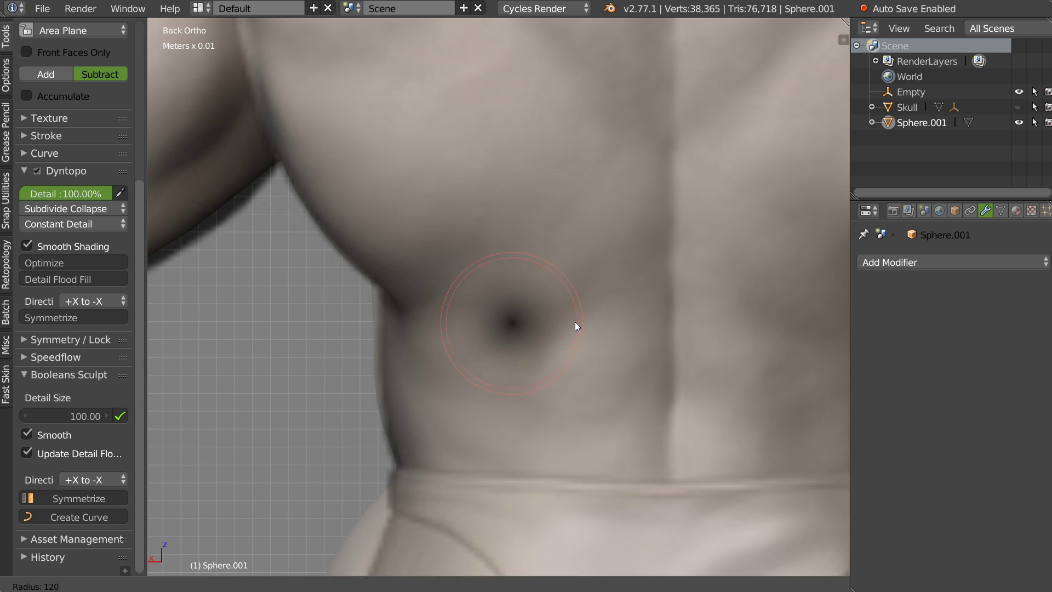
pyautogui.hotkey('ctrl', 'z')
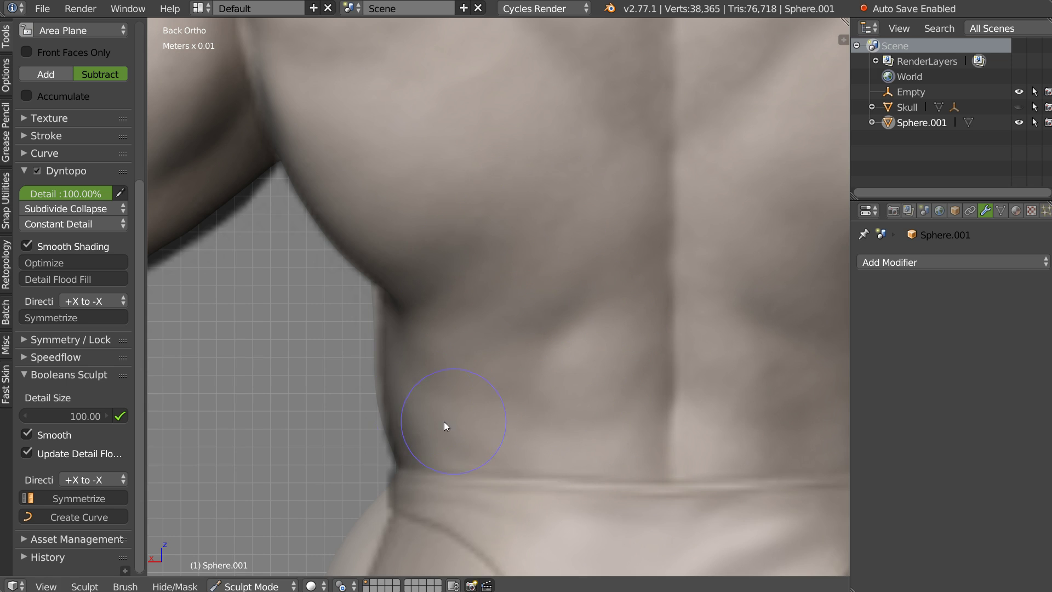
pyautogui.press('w')
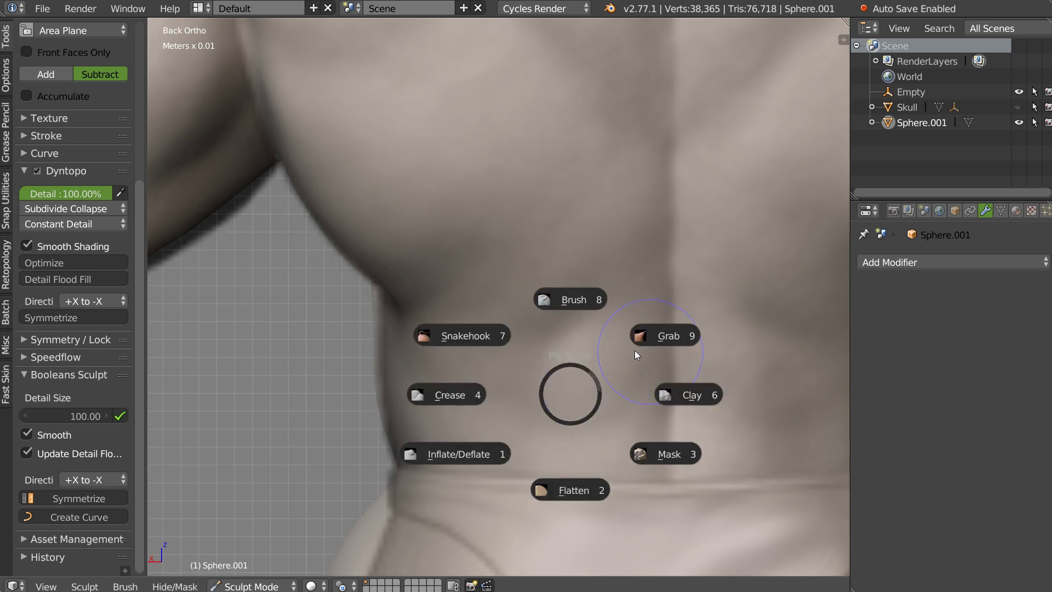
pyautogui.click(634, 353)
pyautogui.moveTo(636, 351); pyautogui.dragTo(636, 377)
pyautogui.hotkey('ctrl', 'z')
pyautogui.press('w')
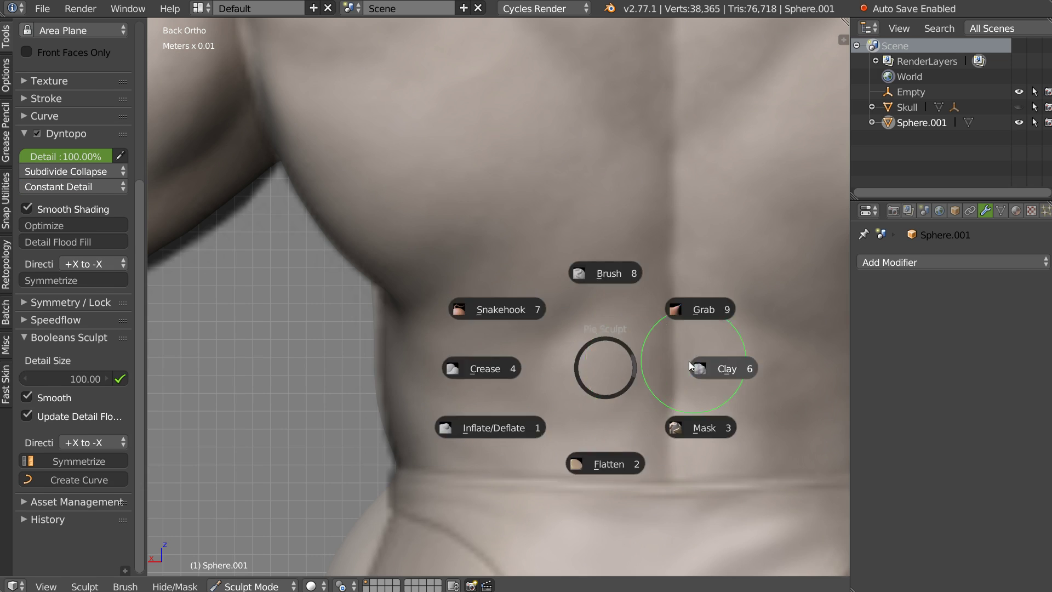
pyautogui.click(693, 362)
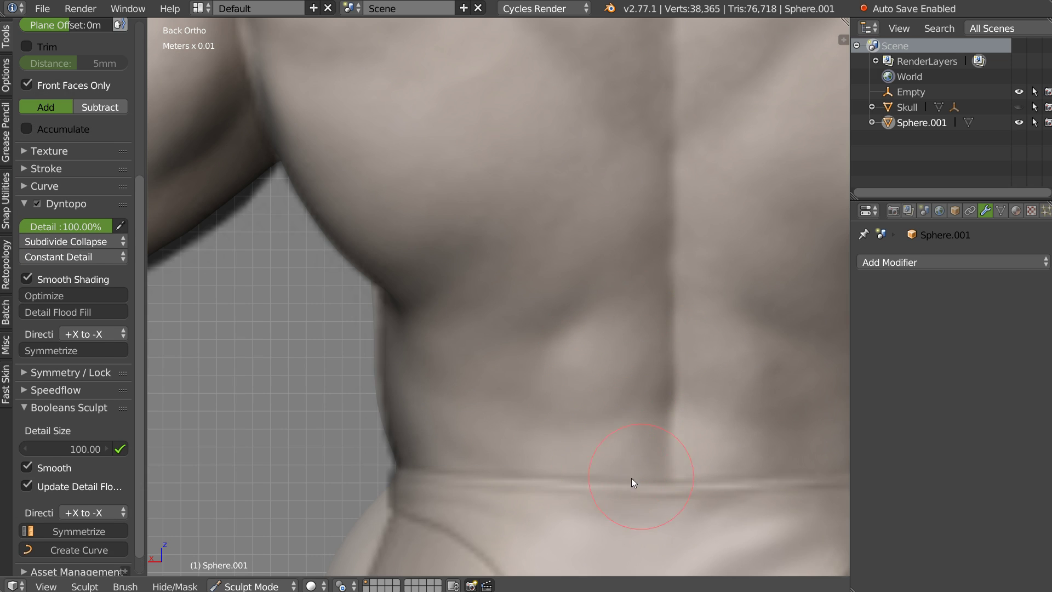
pyautogui.scroll(-2, 652, 244)
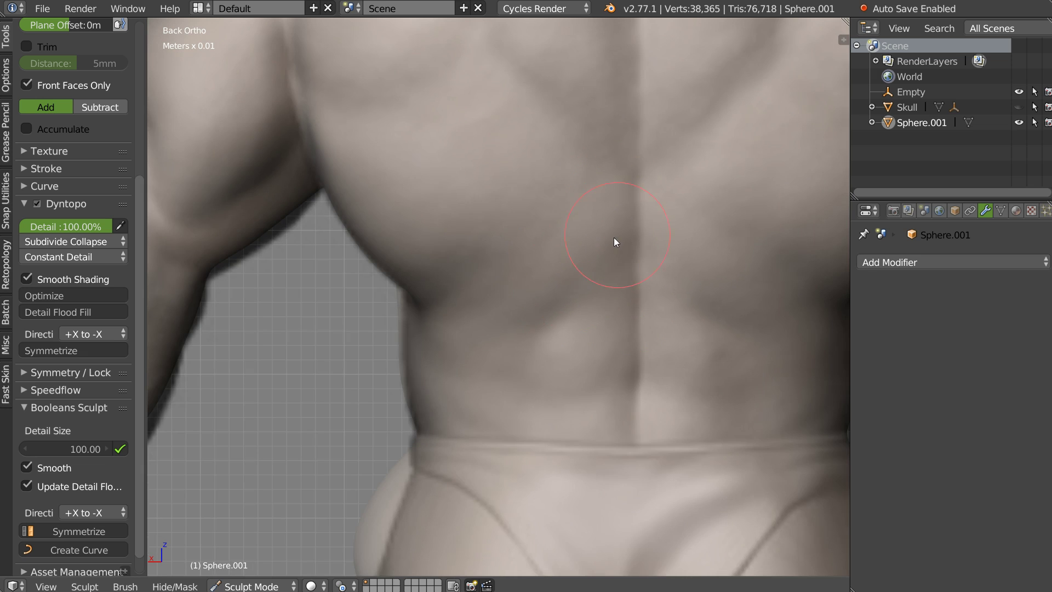
# - With the subtractive Area Plane brush, carve a groove down the spine and on the back
pyautogui.moveTo(469, 298)
pyautogui.mouseDown(button='middle')
pyautogui.moveTo(557, 278)
pyautogui.moveTo(598, 242)
pyautogui.mouseUp(button='middle')
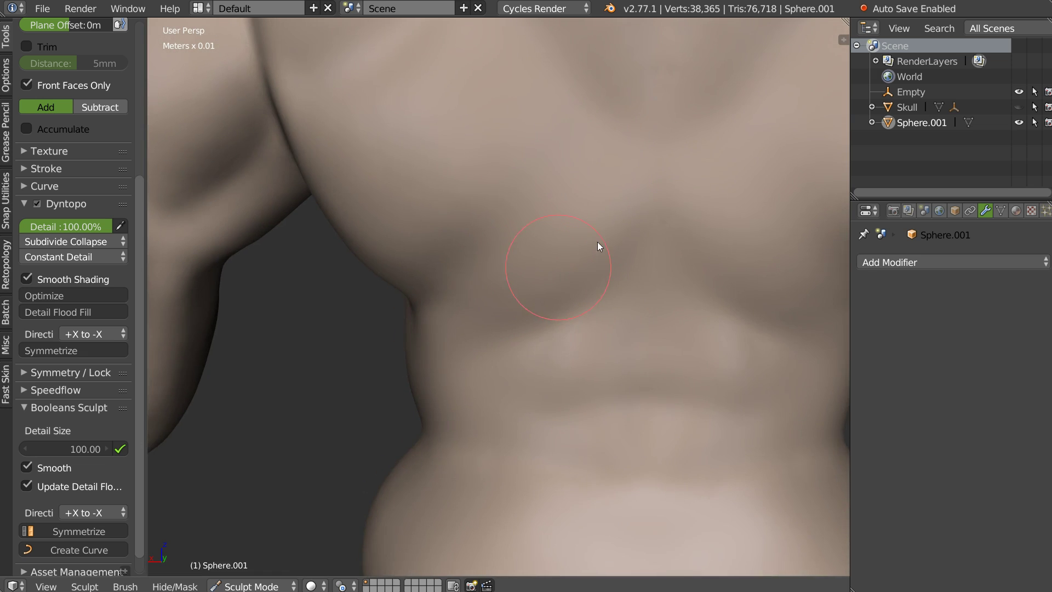
pyautogui.scroll(-3, 598, 242)
pyautogui.scroll(3, 560, 305)
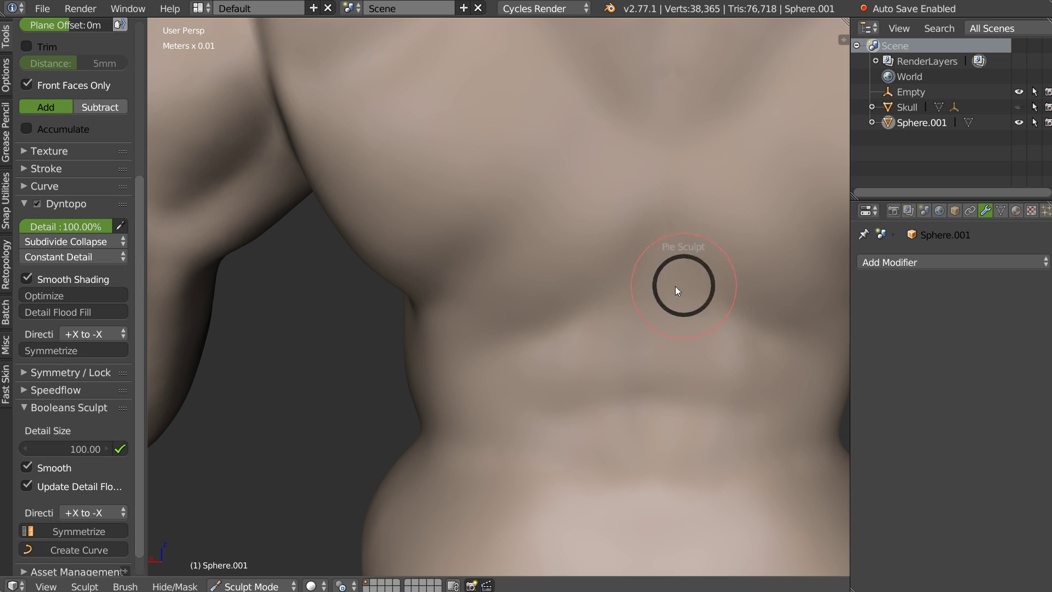
pyautogui.press('c')
pyautogui.moveTo(656, 306); pyautogui.dragTo(646, 503)
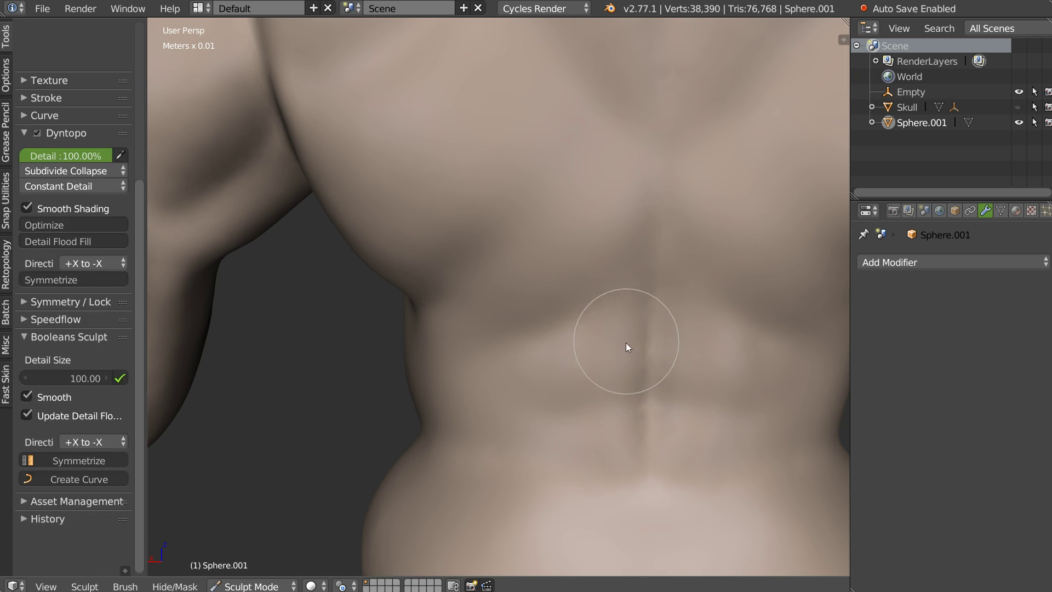
pyautogui.scroll(-2, 656, 430)
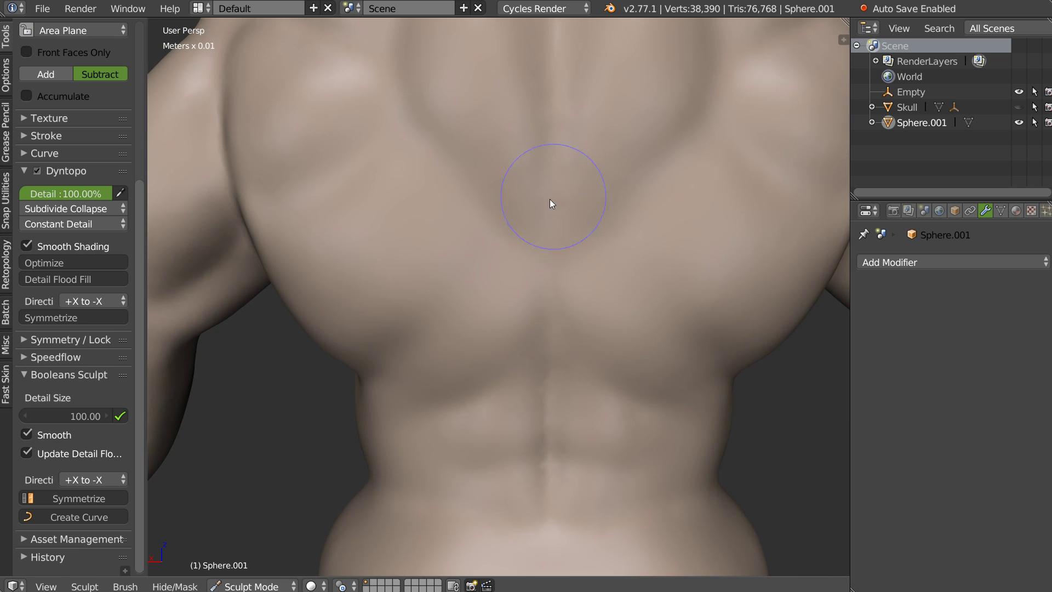
pyautogui.moveTo(555, 228); pyautogui.dragTo(556, 266)
# - Carve grooves by the left shoulder blade and along the upper back, touching the neck
pyautogui.scroll(1, 581, 302)
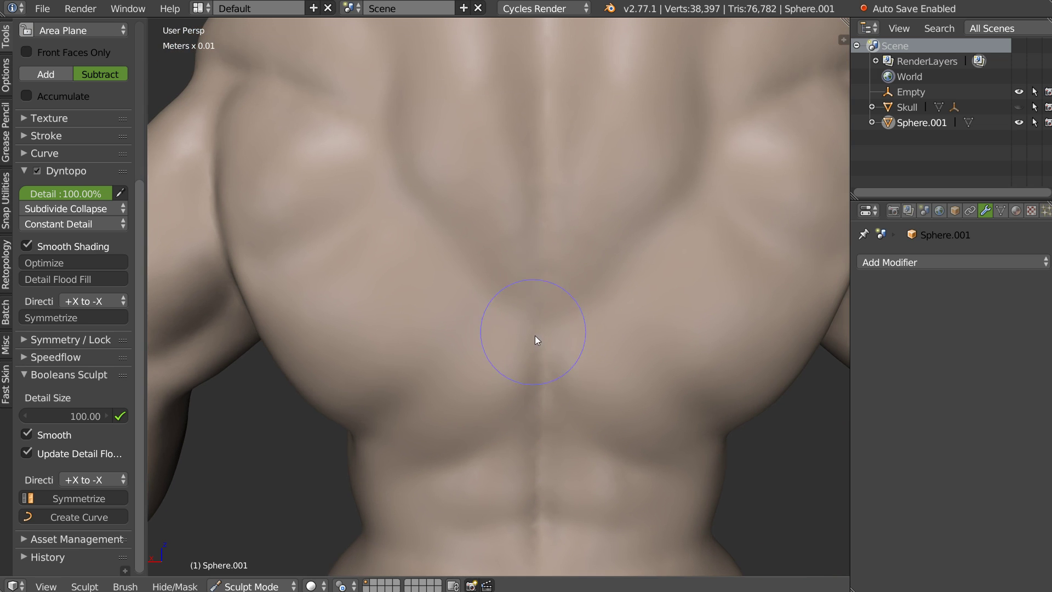
pyautogui.moveTo(481, 272)
pyautogui.mouseDown()
pyautogui.moveTo(452, 235)
pyautogui.moveTo(496, 262)
pyautogui.mouseUp()
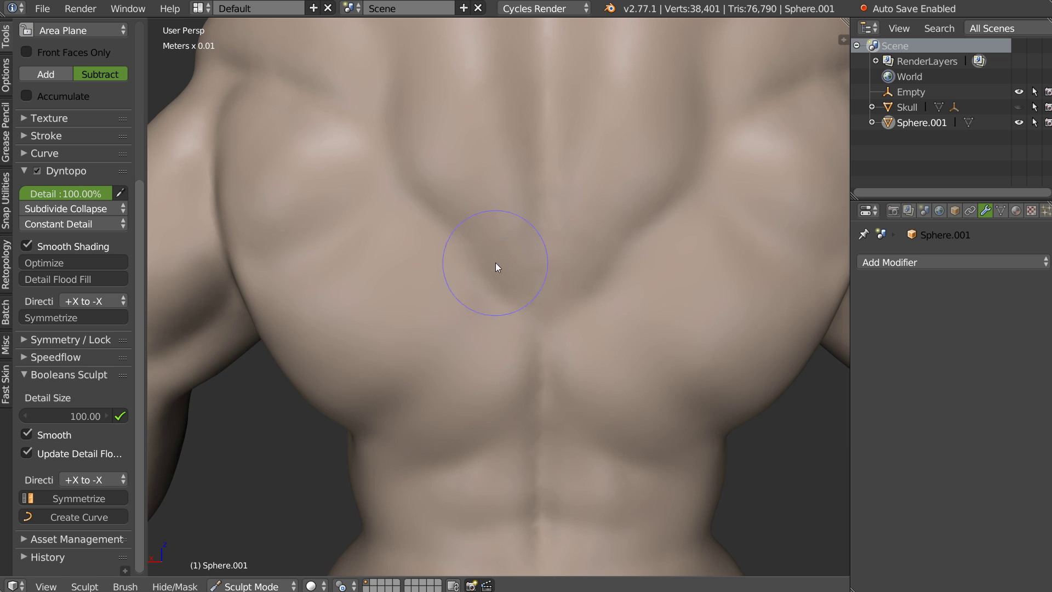
pyautogui.scroll(-1, 520, 274)
pyautogui.moveTo(564, 220)
pyautogui.mouseDown(button='middle')
pyautogui.moveTo(571, 252)
pyautogui.moveTo(600, 216)
pyautogui.mouseUp(button='middle')
pyautogui.moveTo(594, 250); pyautogui.dragTo(605, 259)
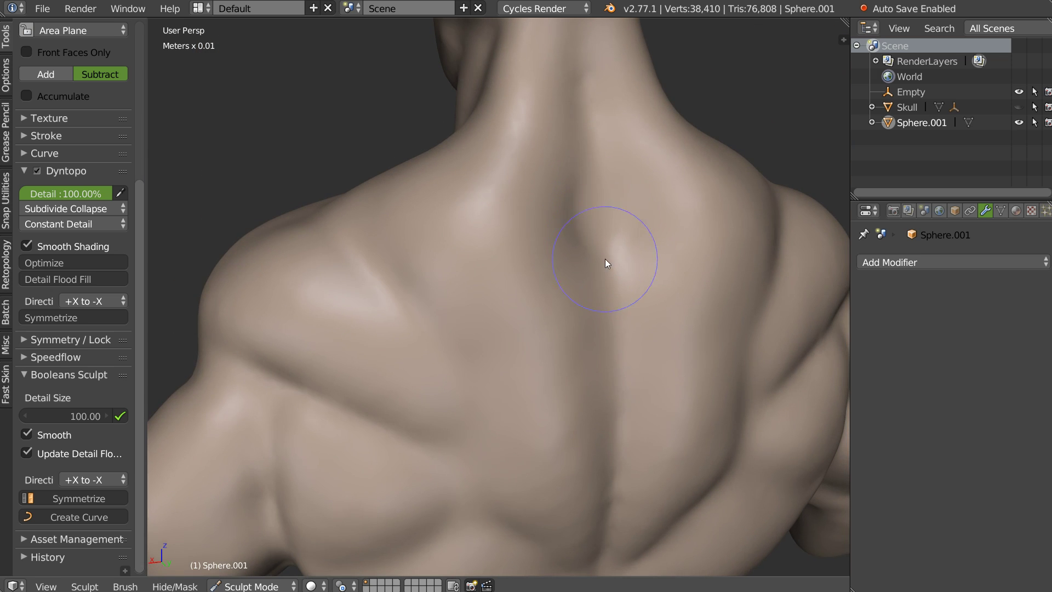
pyautogui.keyDown('shift'); pyautogui.moveTo(592, 157); pyautogui.dragTo(567, 249, button='middle'); pyautogui.keyUp('shift')
pyautogui.moveTo(544, 165); pyautogui.dragTo(545, 169)
pyautogui.moveTo(545, 169)
pyautogui.mouseDown(button='middle')
pyautogui.moveTo(643, 163)
pyautogui.moveTo(544, 147)
pyautogui.moveTo(552, 235)
pyautogui.moveTo(644, 243)
pyautogui.moveTo(522, 305)
pyautogui.moveTo(539, 166)
pyautogui.mouseUp(button='middle')
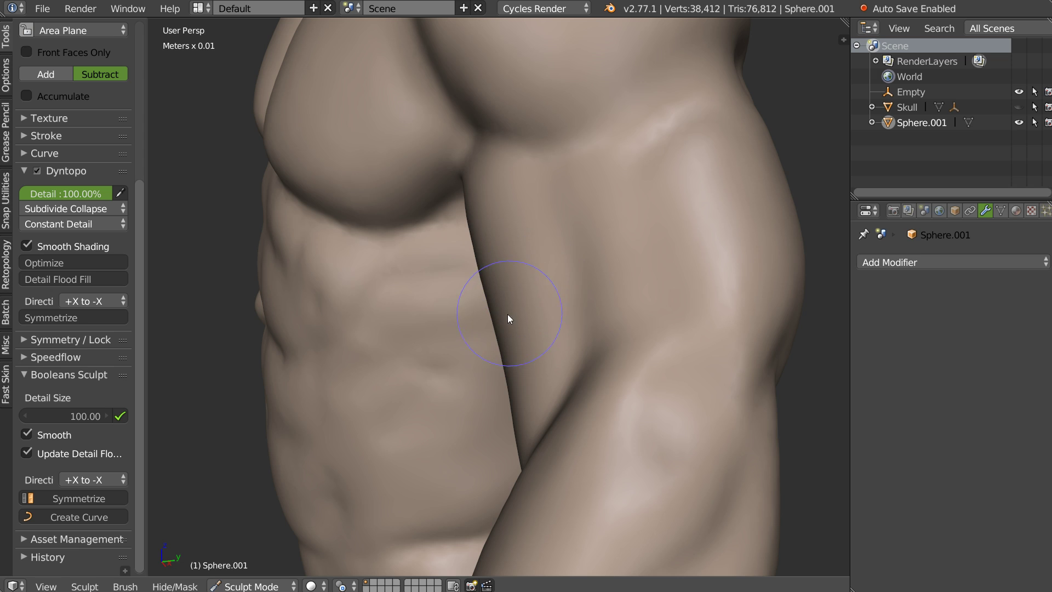
# - Select the Snake Hook brush and enlarge its radius considerably
pyautogui.press('w')
pyautogui.click(419, 266)
pyautogui.scroll(-3, 455, 306)
pyautogui.press('f')
pyautogui.click(528, 300)
# - Zoom and orbit to inspect the chest frontally and the torso's side contour
pyautogui.scroll(2, 526, 290)
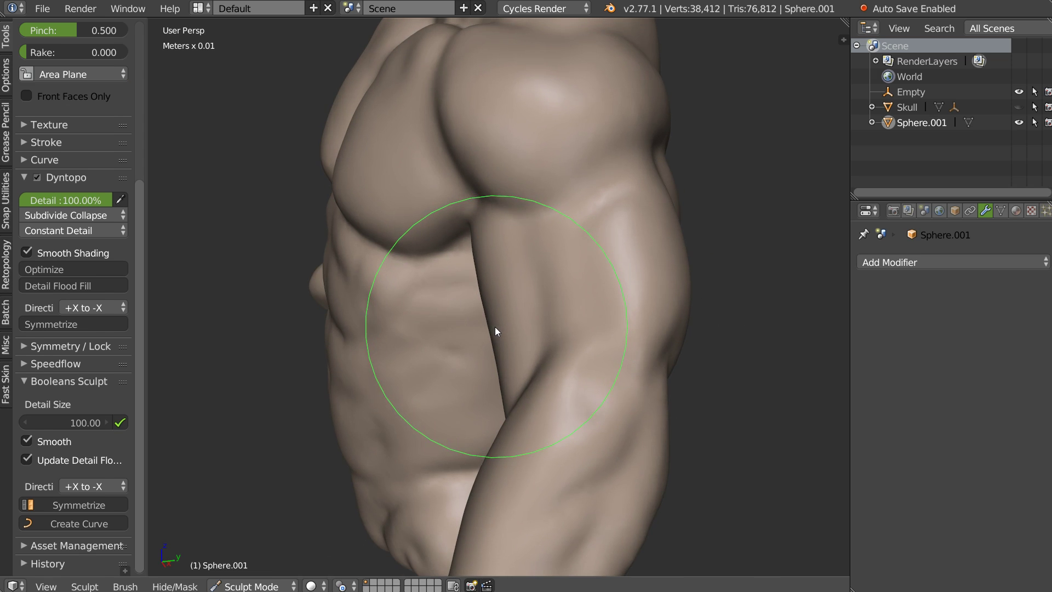
pyautogui.scroll(2, 486, 334)
pyautogui.scroll(-3, 485, 329)
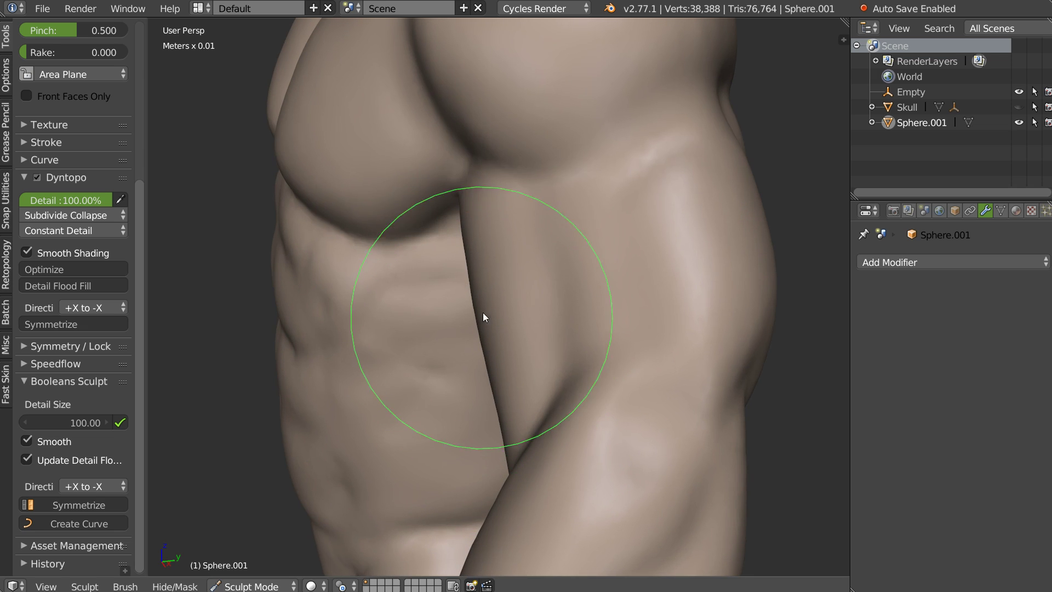
pyautogui.scroll(3, 494, 372)
pyautogui.scroll(-3, 483, 329)
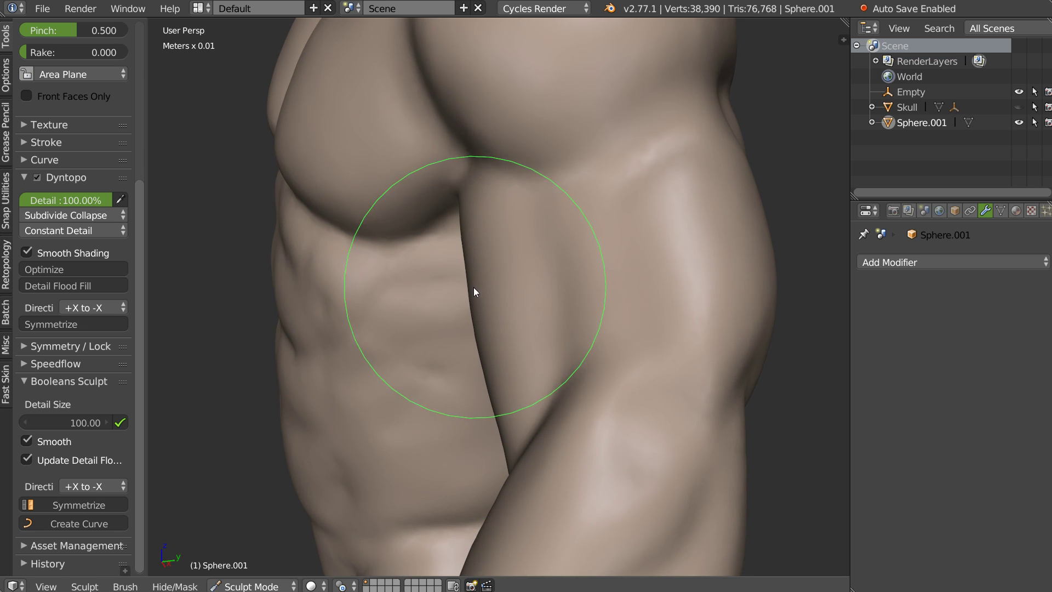
pyautogui.scroll(3, 493, 351)
pyautogui.moveTo(483, 320)
pyautogui.mouseDown(button='middle')
pyautogui.moveTo(496, 305)
pyautogui.moveTo(603, 269)
pyautogui.moveTo(536, 310)
pyautogui.mouseUp(button='middle')
pyautogui.scroll(2, 629, 285)
pyautogui.scroll(-4, 629, 284)
pyautogui.moveTo(650, 330)
pyautogui.mouseDown(button='middle')
pyautogui.moveTo(445, 286)
pyautogui.moveTo(602, 294)
pyautogui.moveTo(556, 305)
pyautogui.moveTo(504, 279)
pyautogui.moveTo(619, 238)
pyautogui.moveTo(529, 228)
pyautogui.moveTo(535, 247)
pyautogui.moveTo(599, 210)
pyautogui.moveTo(575, 251)
pyautogui.moveTo(564, 238)
pyautogui.mouseUp(button='middle')
pyautogui.press('c')
# - With a smaller brush, flatten the crease under the chin and refine the shoulder crease
pyautogui.press('f')
pyautogui.click(438, 213)
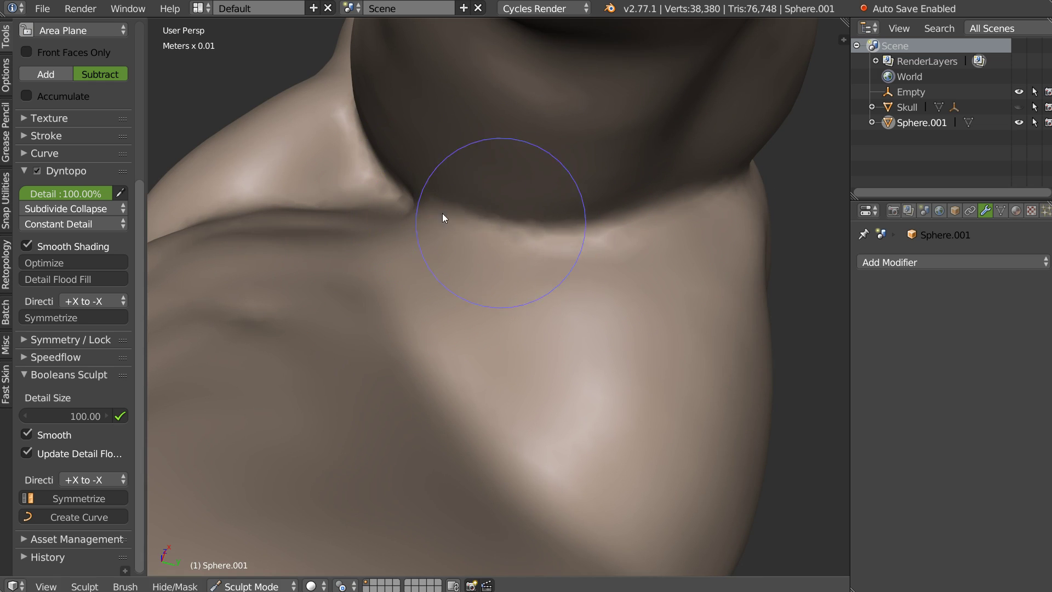
pyautogui.moveTo(425, 207)
pyautogui.mouseDown()
pyautogui.moveTo(530, 230)
pyautogui.moveTo(646, 209)
pyautogui.mouseUp()
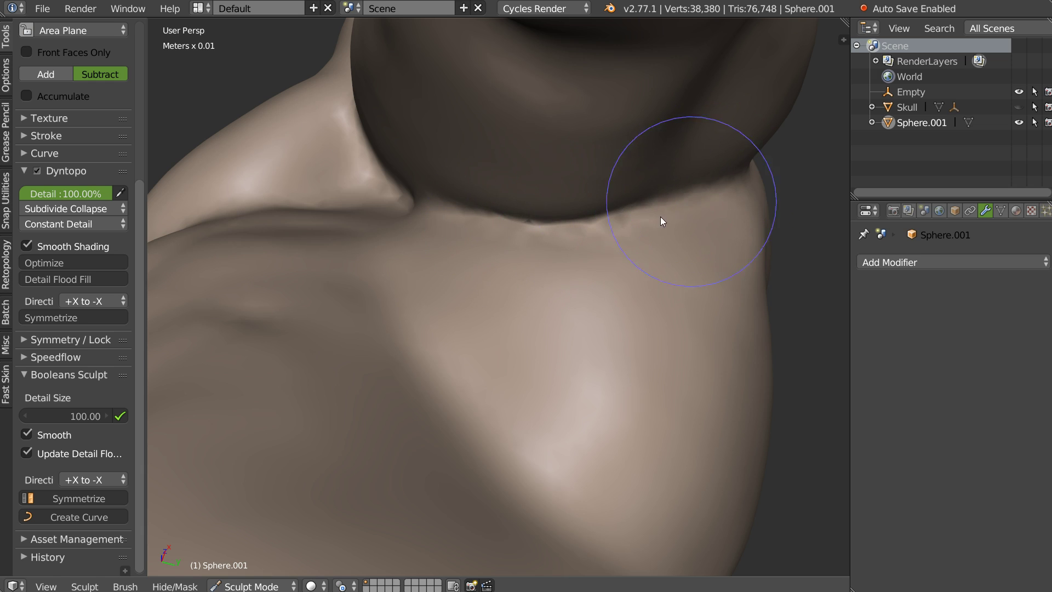
pyautogui.moveTo(408, 204); pyautogui.dragTo(474, 220)
pyautogui.moveTo(474, 220)
pyautogui.mouseDown(button='middle')
pyautogui.moveTo(567, 279)
pyautogui.moveTo(501, 242)
pyautogui.moveTo(522, 214)
pyautogui.moveTo(503, 228)
pyautogui.moveTo(449, 186)
pyautogui.moveTo(562, 274)
pyautogui.mouseUp(button='middle')
pyautogui.moveTo(506, 186)
pyautogui.mouseDown()
pyautogui.moveTo(383, 213)
pyautogui.moveTo(506, 181)
pyautogui.mouseUp()
pyautogui.moveTo(506, 181)
pyautogui.mouseDown(button='middle')
pyautogui.moveTo(495, 227)
pyautogui.moveTo(364, 231)
pyautogui.mouseUp(button='middle')
# - Carve along the pectoral crease, the chest and abs, and the chest centre
pyautogui.moveTo(365, 230)
pyautogui.mouseDown()
pyautogui.moveTo(458, 293)
pyautogui.moveTo(554, 305)
pyautogui.mouseUp()
pyautogui.moveTo(567, 243)
pyautogui.mouseDown(button='middle')
pyautogui.moveTo(543, 296)
pyautogui.moveTo(440, 255)
pyautogui.mouseUp(button='middle')
pyautogui.moveTo(439, 254)
pyautogui.mouseDown()
pyautogui.moveTo(597, 259)
pyautogui.moveTo(489, 240)
pyautogui.mouseUp()
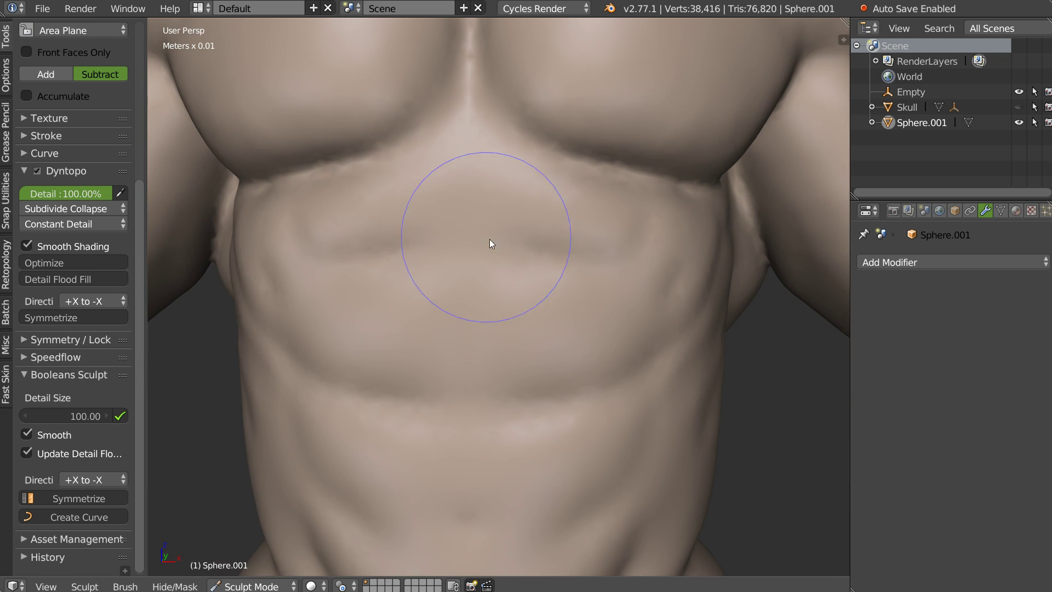
pyautogui.moveTo(477, 231); pyautogui.dragTo(504, 203, button='middle')
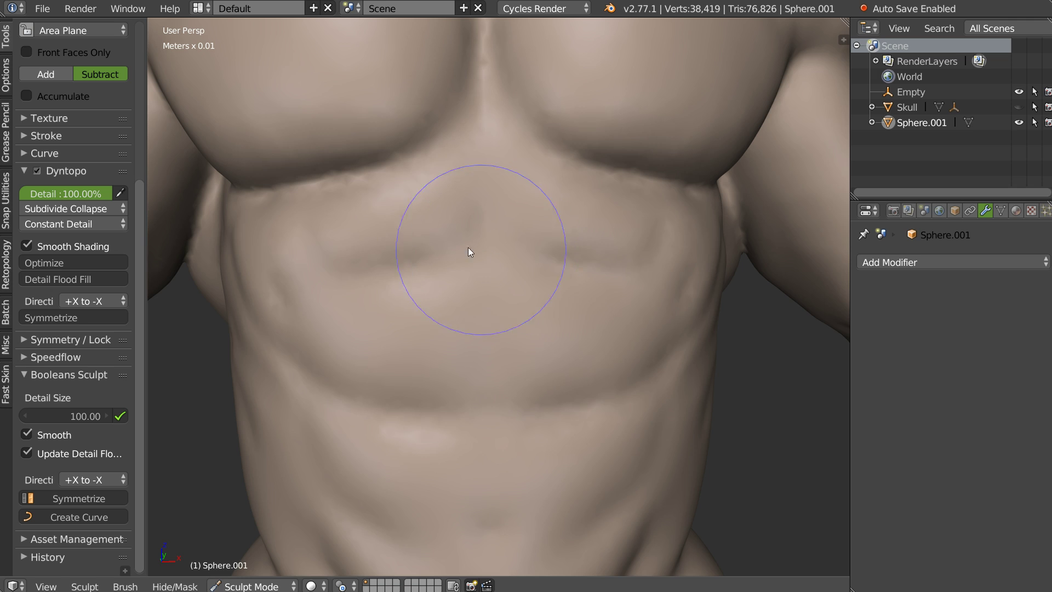
# - With a resized Clay brush, build up the lower-chest ridge and check it from several angles
pyautogui.press('f')
pyautogui.click(452, 250)
pyautogui.moveTo(453, 179); pyautogui.dragTo(444, 254, button='middle')
pyautogui.press('w')
pyautogui.click(492, 253)
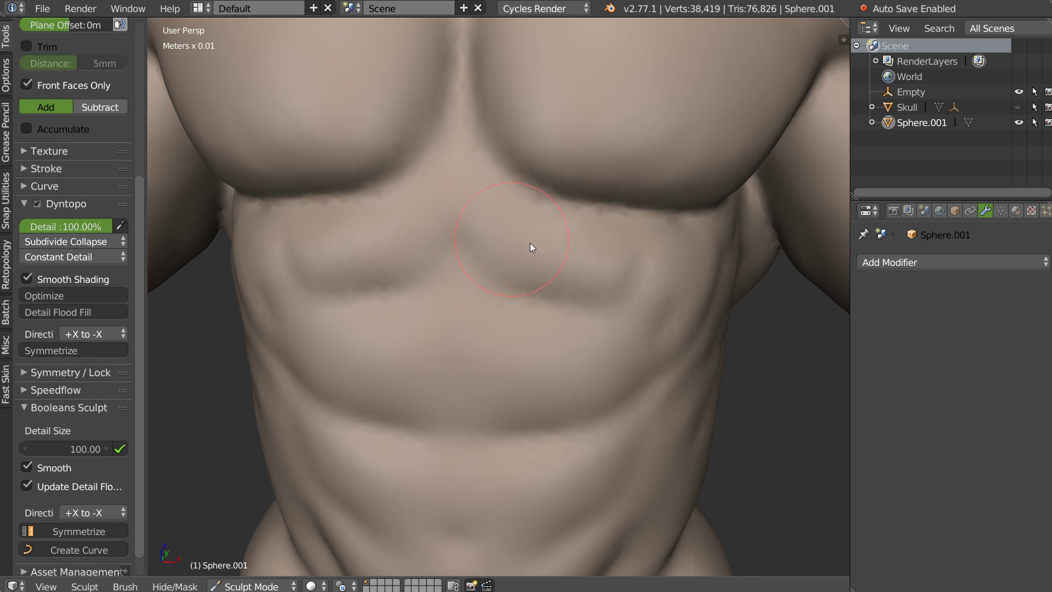
pyautogui.moveTo(524, 248); pyautogui.dragTo(637, 257)
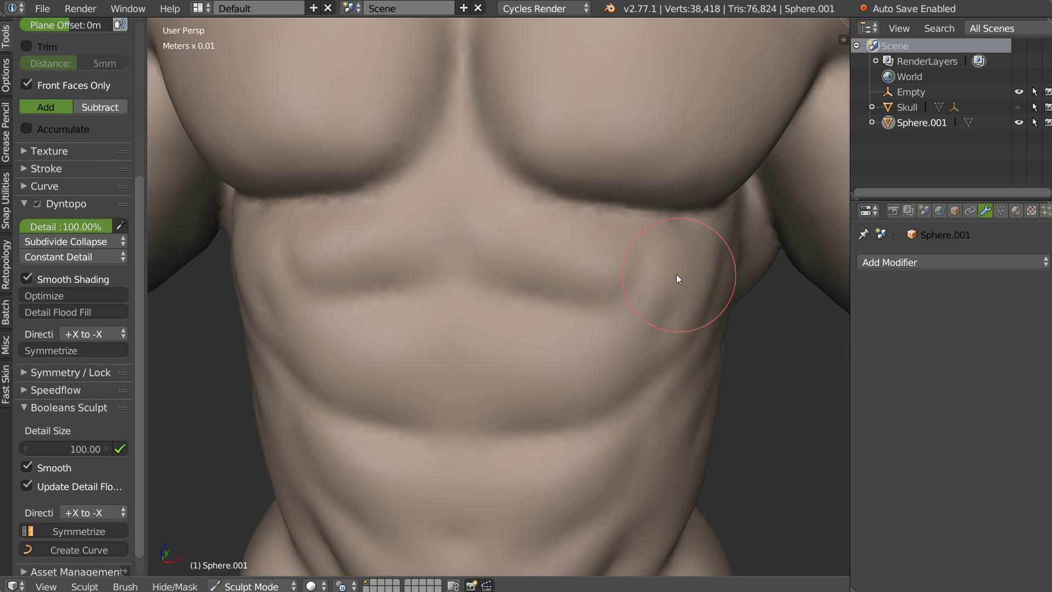
pyautogui.moveTo(677, 274); pyautogui.dragTo(666, 223, button='middle')
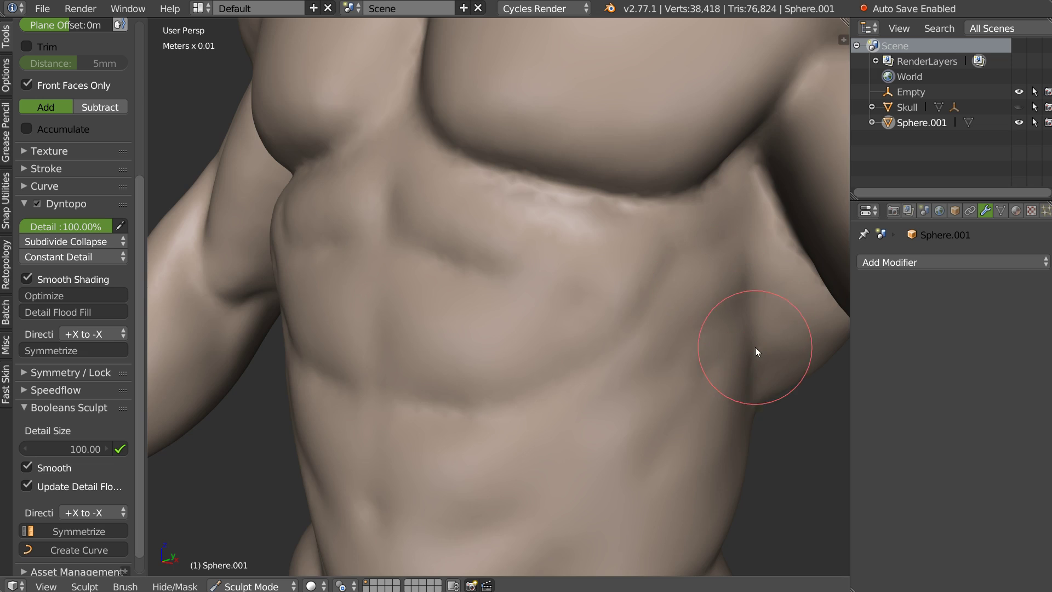
pyautogui.moveTo(755, 347); pyautogui.dragTo(631, 271, button='middle')
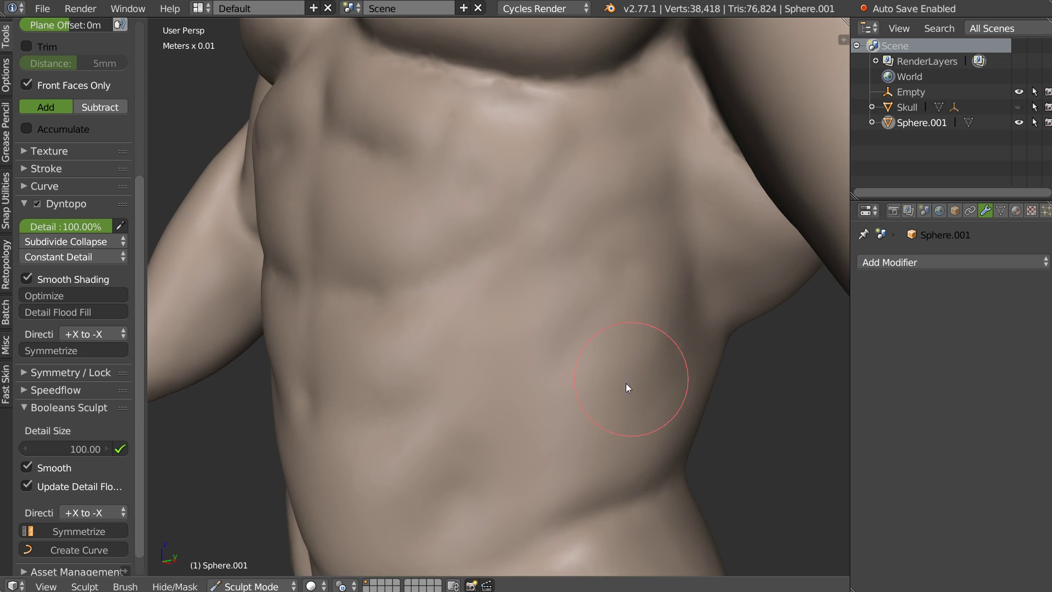
pyautogui.moveTo(659, 418)
pyautogui.mouseDown(button='middle')
pyautogui.moveTo(606, 381)
pyautogui.moveTo(611, 309)
pyautogui.moveTo(567, 327)
pyautogui.moveTo(571, 285)
pyautogui.mouseUp(button='middle')
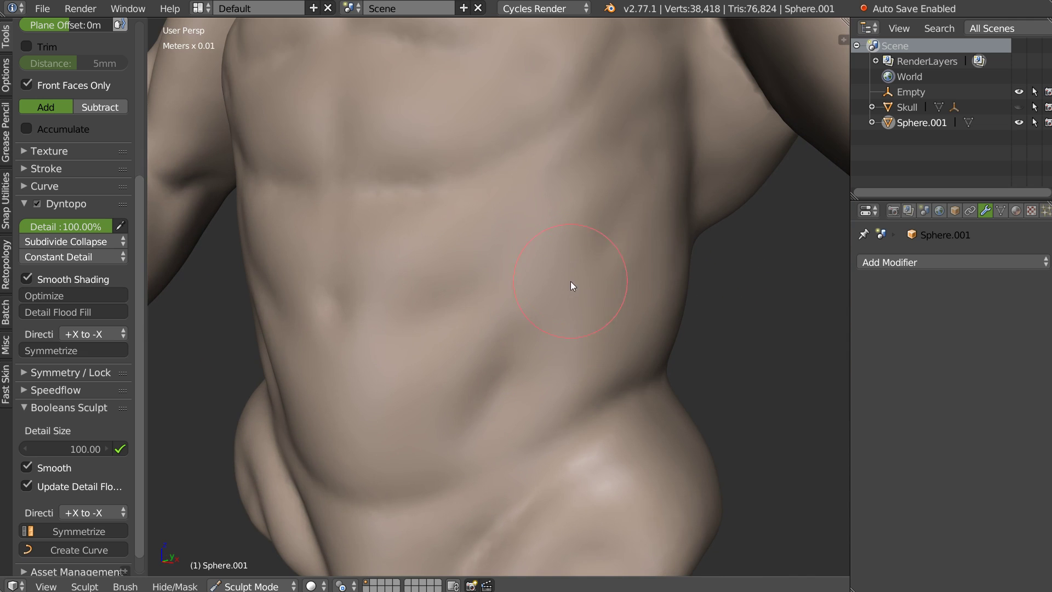
# - Carve a new groove down the torso and a small stroke on the lower back
pyautogui.hotkey('shift', 'c')
pyautogui.moveTo(534, 329); pyautogui.dragTo(483, 417)
pyautogui.moveTo(560, 407)
pyautogui.mouseDown(button='middle')
pyautogui.moveTo(496, 413)
pyautogui.moveTo(787, 372)
pyautogui.moveTo(698, 356)
pyautogui.moveTo(643, 277)
pyautogui.moveTo(587, 366)
pyautogui.moveTo(483, 368)
pyautogui.moveTo(537, 345)
pyautogui.mouseUp(button='middle')
pyautogui.scroll(2, 537, 344)
pyautogui.moveTo(388, 390); pyautogui.dragTo(466, 386)
pyautogui.scroll(-3, 530, 278)
pyautogui.moveTo(531, 278)
pyautogui.mouseDown(button='middle')
pyautogui.moveTo(626, 316)
pyautogui.moveTo(527, 332)
pyautogui.moveTo(536, 388)
pyautogui.mouseUp(button='middle')
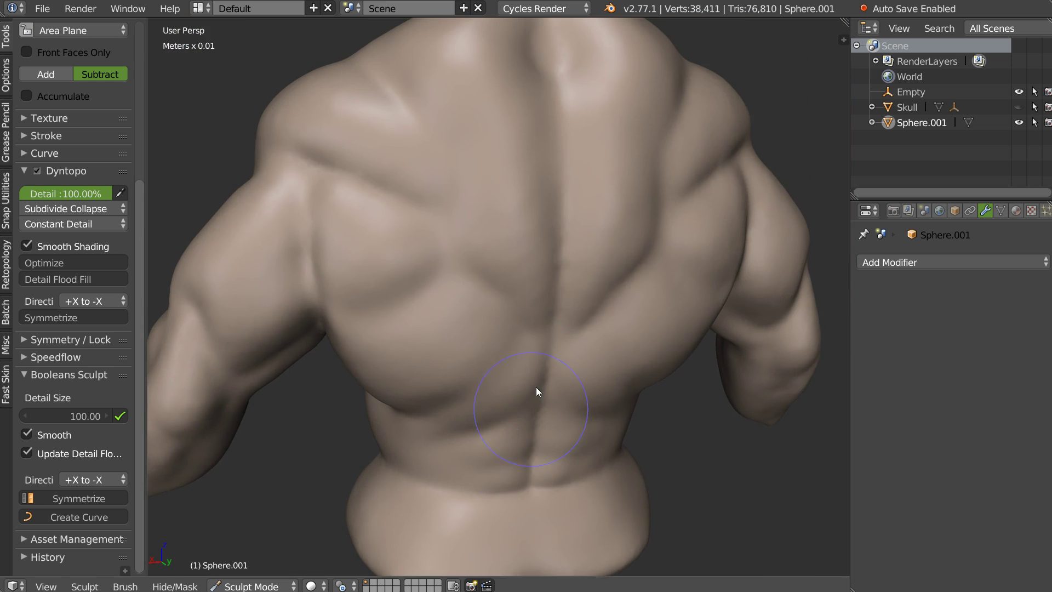
pyautogui.scroll(-3, 517, 342)
pyautogui.moveTo(533, 335)
pyautogui.mouseDown(button='middle')
pyautogui.moveTo(376, 338)
pyautogui.moveTo(442, 312)
pyautogui.moveTo(515, 313)
pyautogui.moveTo(514, 278)
pyautogui.moveTo(407, 278)
pyautogui.moveTo(408, 169)
pyautogui.moveTo(448, 206)
pyautogui.mouseUp(button='middle')
# - Dent and smooth the shoulder, then build up clay on top of it
pyautogui.click(438, 214)
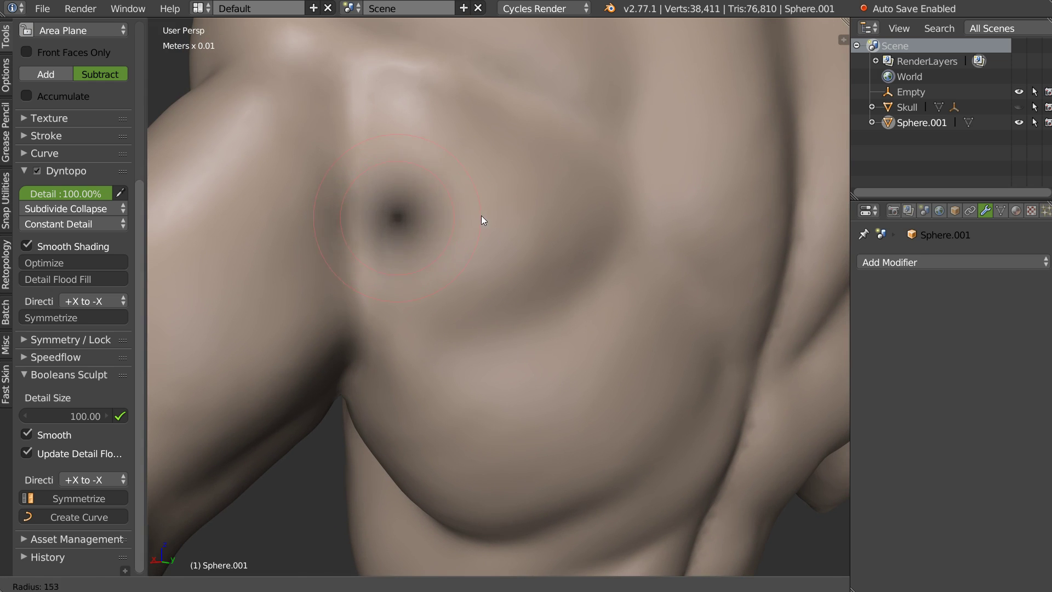
pyautogui.keyDown('shift'); pyautogui.moveTo(481, 216); pyautogui.dragTo(416, 107); pyautogui.keyUp('shift')
pyautogui.moveTo(509, 239)
pyautogui.mouseDown(button='middle')
pyautogui.moveTo(461, 235)
pyautogui.moveTo(490, 163)
pyautogui.mouseUp(button='middle')
pyautogui.moveTo(473, 87)
pyautogui.mouseDown(button='middle')
pyautogui.moveTo(504, 148)
pyautogui.moveTo(471, 193)
pyautogui.mouseUp(button='middle')
pyautogui.press('w')
pyautogui.click(471, 193)
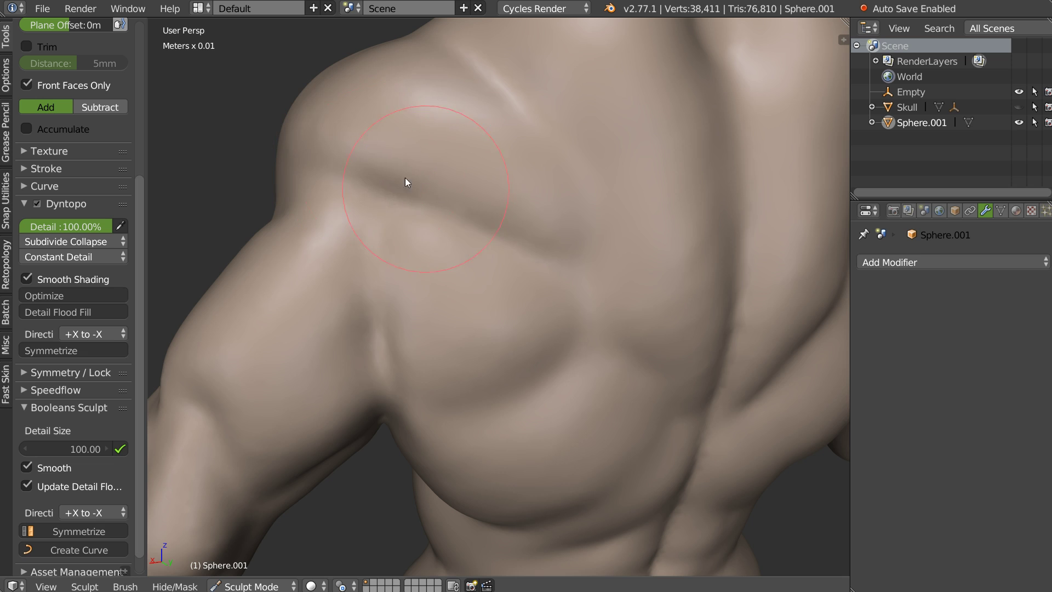
pyautogui.moveTo(491, 220); pyautogui.dragTo(490, 171)
pyautogui.press('s')
pyautogui.press('c')
# - Carve a groove running from the neck crease down across the chest
pyautogui.moveTo(570, 214)
pyautogui.mouseDown(button='middle')
pyautogui.moveTo(554, 250)
pyautogui.moveTo(501, 261)
pyautogui.moveTo(607, 260)
pyautogui.moveTo(665, 232)
pyautogui.moveTo(505, 294)
pyautogui.mouseUp(button='middle')
pyautogui.scroll(3, 504, 294)
pyautogui.hotkey('shift', 'c')
pyautogui.moveTo(389, 282)
pyautogui.mouseDown(button='middle')
pyautogui.moveTo(418, 233)
pyautogui.moveTo(448, 251)
pyautogui.mouseUp(button='middle')
pyautogui.moveTo(448, 252)
pyautogui.mouseDown()
pyautogui.moveTo(460, 296)
pyautogui.moveTo(490, 313)
pyautogui.moveTo(405, 246)
pyautogui.mouseUp()
pyautogui.moveTo(423, 185)
pyautogui.mouseDown(button='middle')
pyautogui.moveTo(476, 210)
pyautogui.moveTo(457, 183)
pyautogui.moveTo(469, 205)
pyautogui.moveTo(475, 91)
pyautogui.mouseUp(button='middle')
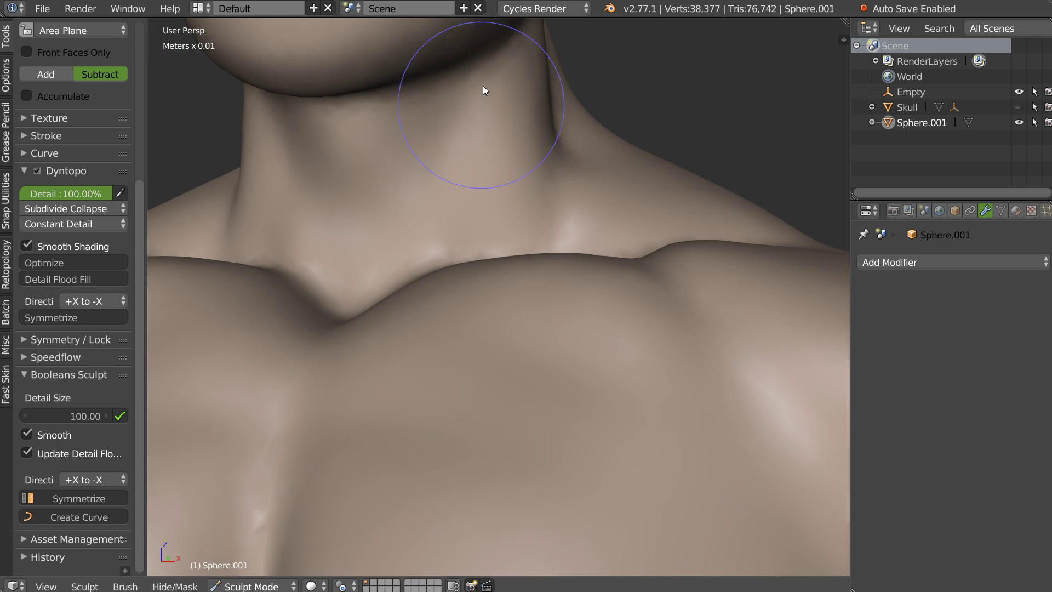
# - Carve and refine the jugular notch between the collarbones at the base of the neck
pyautogui.moveTo(442, 155)
pyautogui.mouseDown(button='middle')
pyautogui.moveTo(478, 139)
pyautogui.moveTo(497, 146)
pyautogui.mouseUp(button='middle')
pyautogui.moveTo(497, 146); pyautogui.dragTo(512, 110)
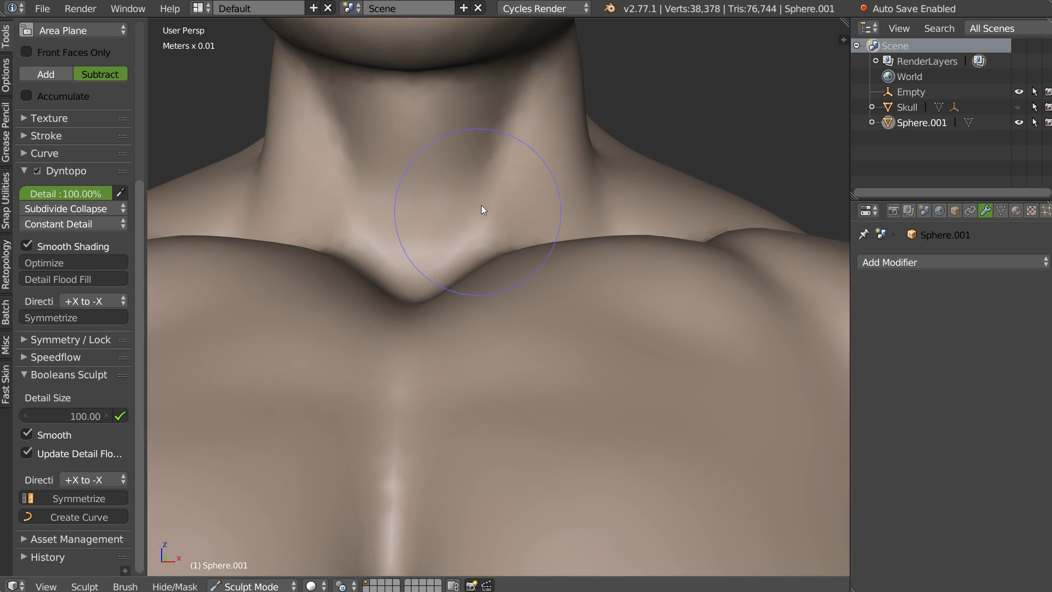
pyautogui.moveTo(459, 253); pyautogui.dragTo(467, 255, button='middle')
pyautogui.scroll(3, 466, 255)
pyautogui.moveTo(496, 258)
pyautogui.mouseDown()
pyautogui.moveTo(487, 273)
pyautogui.moveTo(524, 217)
pyautogui.moveTo(542, 226)
pyautogui.moveTo(550, 179)
pyautogui.moveTo(635, 99)
pyautogui.moveTo(684, 199)
pyautogui.mouseUp()
pyautogui.scroll(-5, 756, 153)
pyautogui.scroll(3, 553, 248)
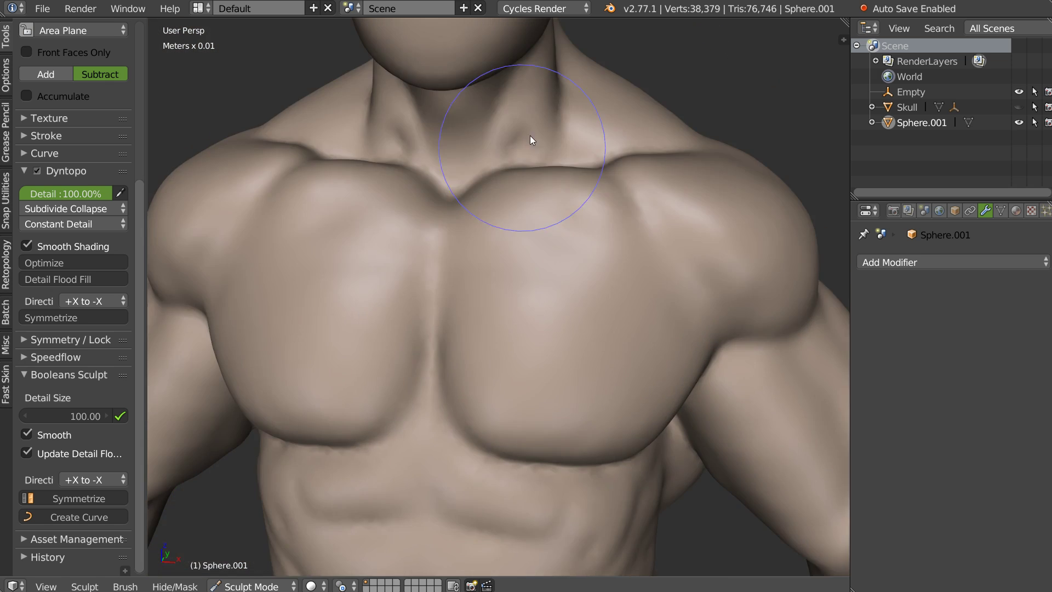
pyautogui.scroll(2, 530, 136)
pyautogui.scroll(2, 477, 275)
# - Frame the chest in Front Ortho view and shrink the brush for finer carving
pyautogui.keyDown('shift'); pyautogui.moveTo(495, 262); pyautogui.dragTo(470, 196, button='middle'); pyautogui.keyUp('shift')
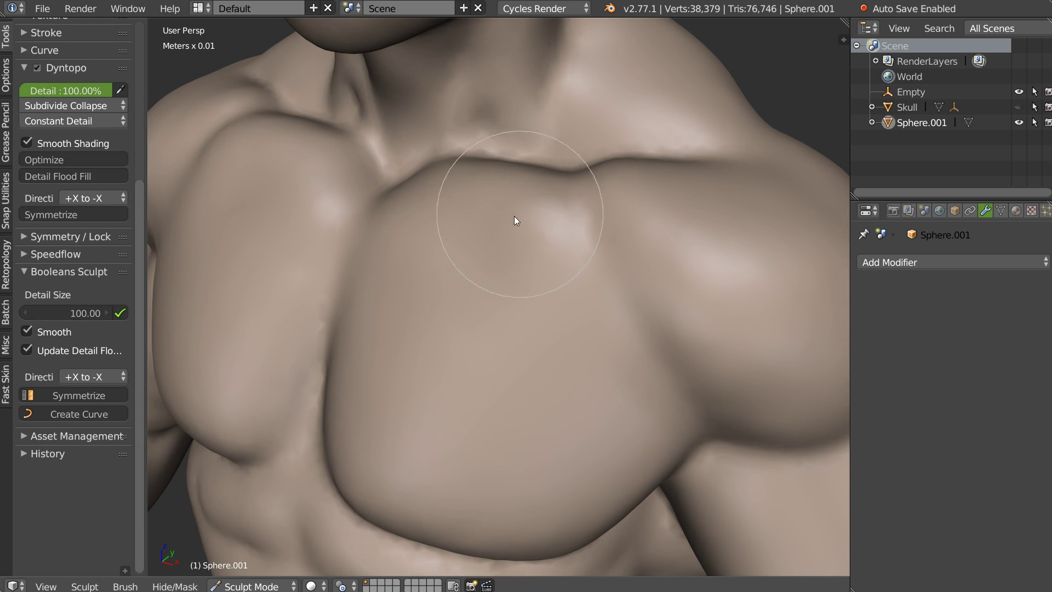
pyautogui.moveTo(518, 251); pyautogui.dragTo(578, 242, button='middle')
pyautogui.scroll(-1, 561, 243)
pyautogui.scroll(-3, 525, 274)
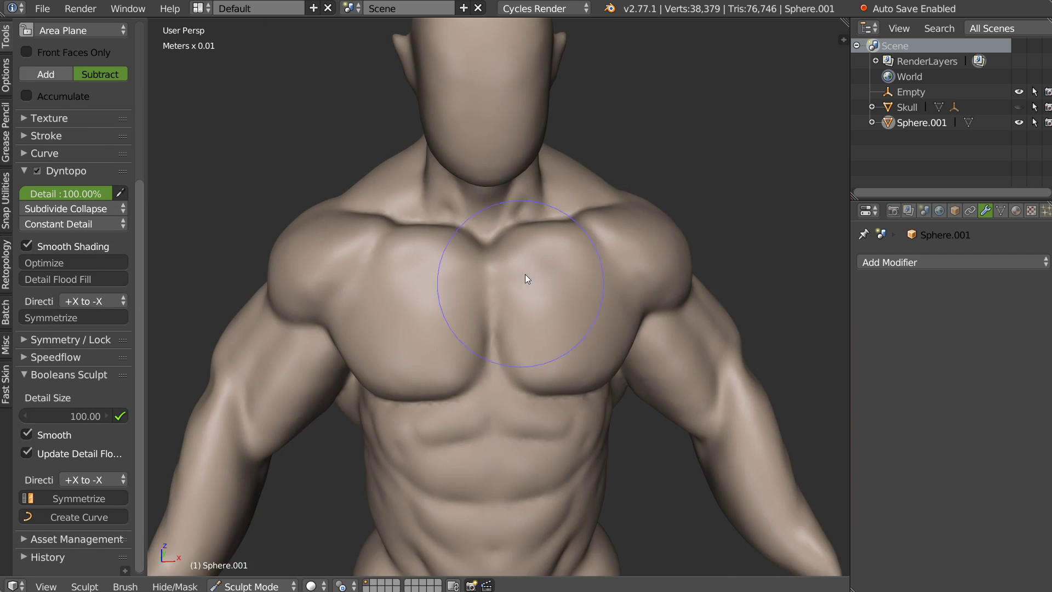
pyautogui.scroll(4, 530, 227)
pyautogui.press('KP_1')
pyautogui.scroll(2, 500, 225)
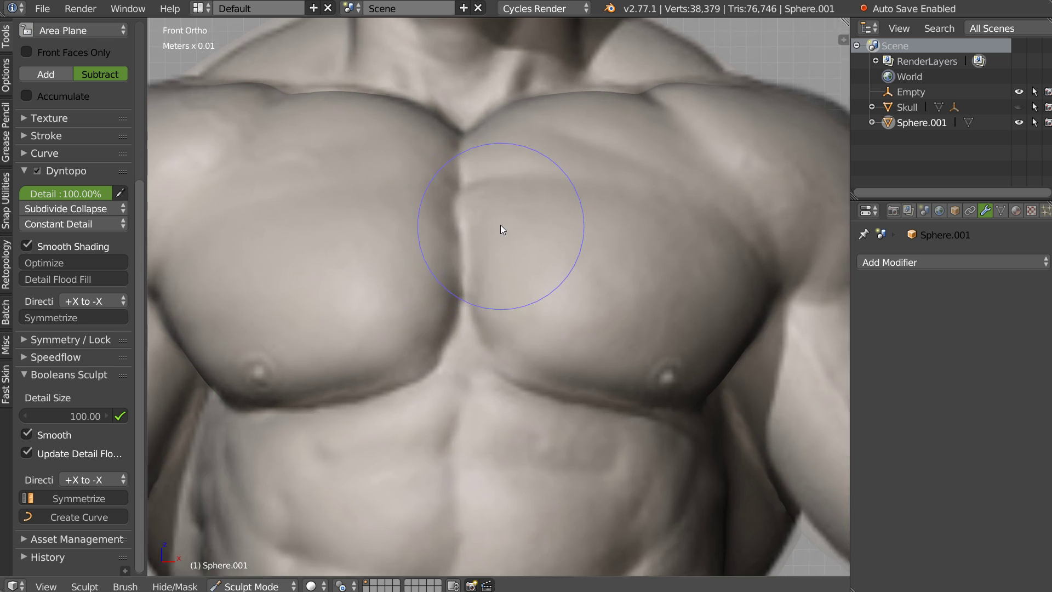
pyautogui.scroll(2, 504, 221)
pyautogui.press('f')
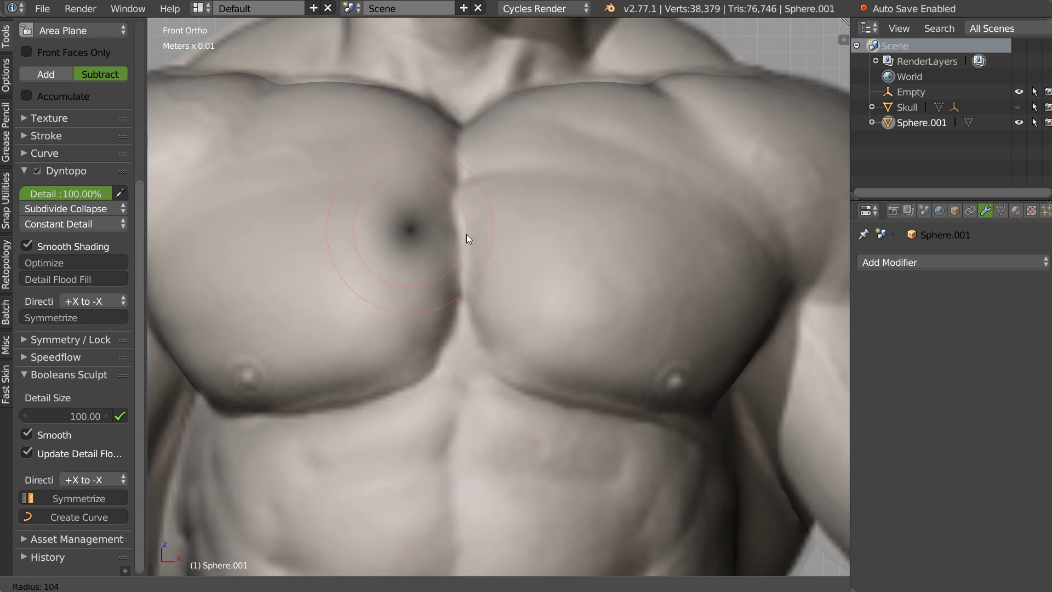
pyautogui.click(456, 237)
# - Carve the line between the pectorals along the sternum and upper chest
pyautogui.moveTo(455, 157)
pyautogui.mouseDown()
pyautogui.moveTo(573, 181)
pyautogui.moveTo(573, 134)
pyautogui.moveTo(661, 162)
pyautogui.mouseUp()
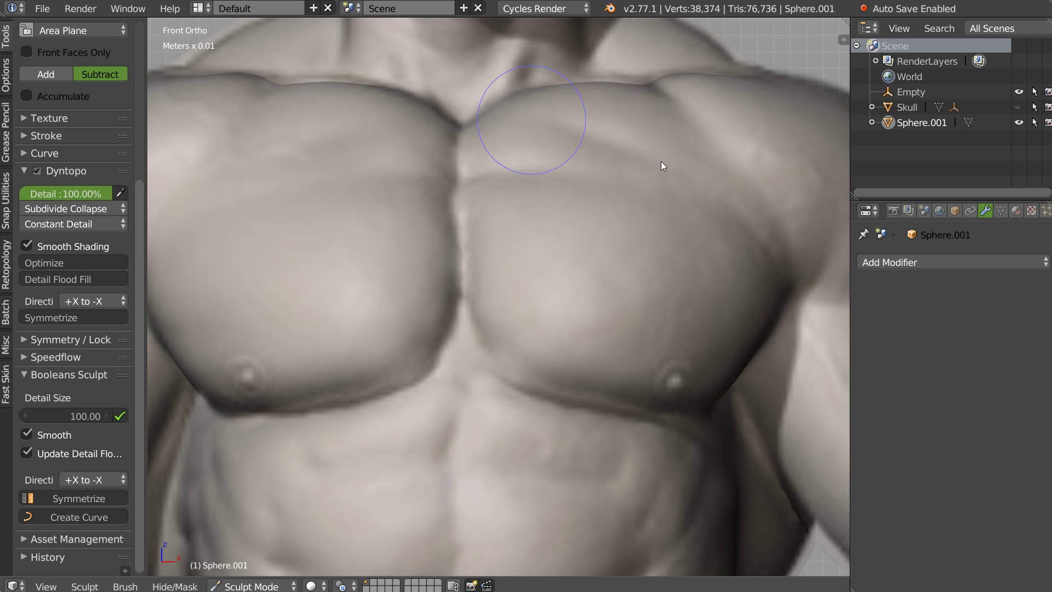
pyautogui.keyDown('shift'); pyautogui.moveTo(717, 273); pyautogui.dragTo(614, 240, button='middle'); pyautogui.keyUp('shift')
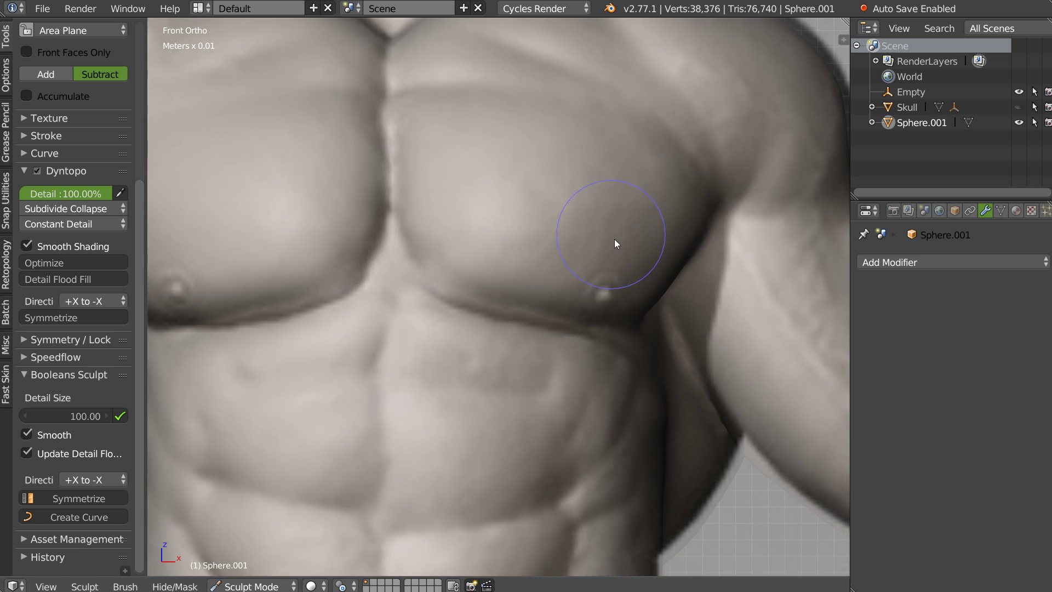
pyautogui.scroll(-5, 588, 236)
pyautogui.moveTo(491, 318)
pyautogui.mouseDown(button='middle')
pyautogui.moveTo(634, 321)
pyautogui.moveTo(550, 299)
pyautogui.moveTo(474, 296)
pyautogui.moveTo(663, 305)
pyautogui.moveTo(603, 282)
pyautogui.moveTo(529, 346)
pyautogui.mouseUp(button='middle')
pyautogui.scroll(-3, 606, 313)
pyautogui.scroll(2, 549, 298)
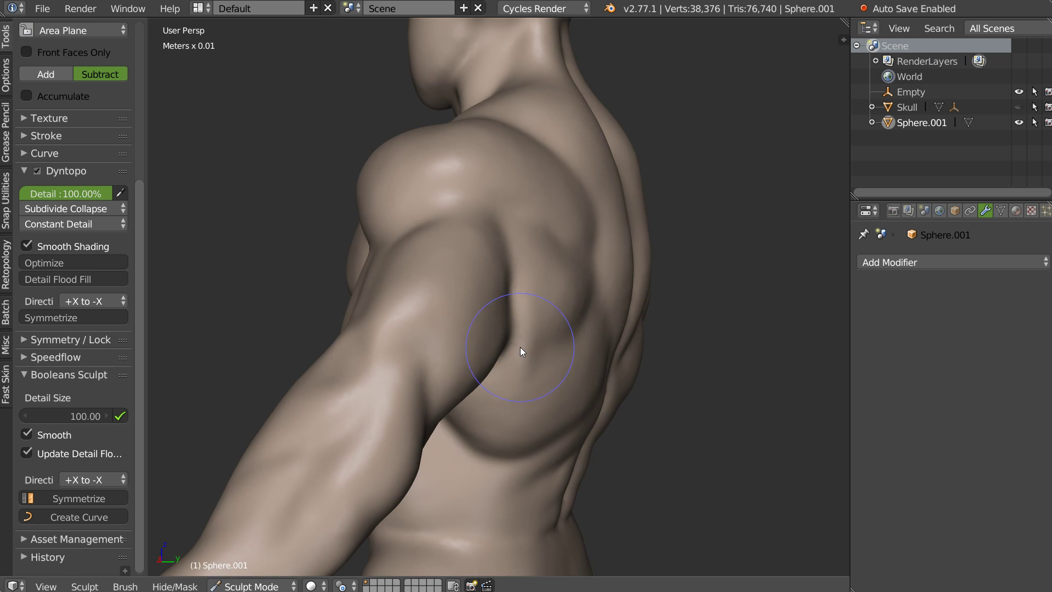
# - Dab the shoulder with the Snake Hook brush at adjusted strength
pyautogui.press('w')
pyautogui.click(426, 294)
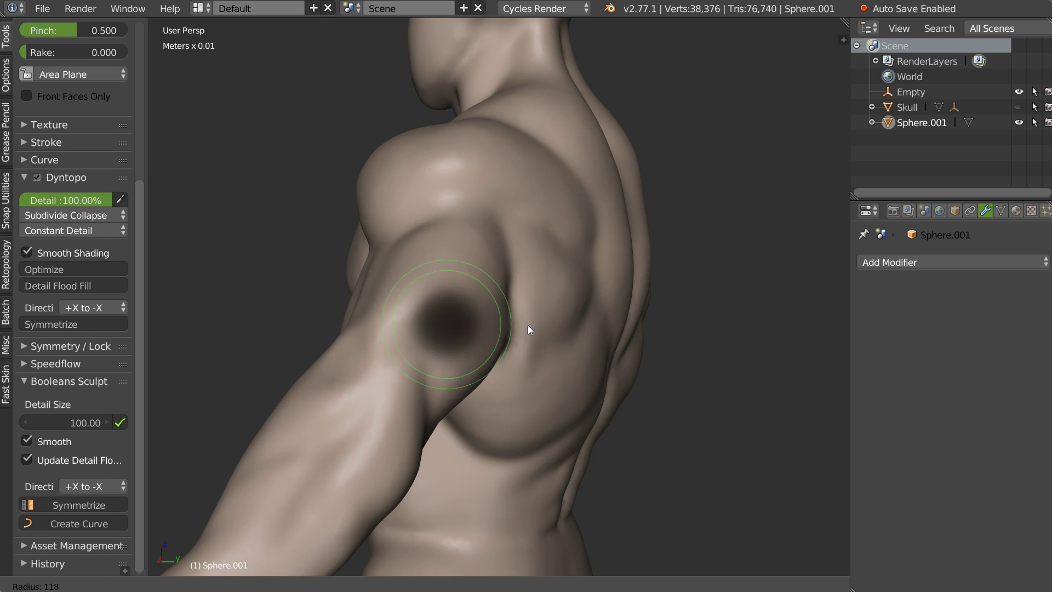
pyautogui.hotkey('shift', 'f')
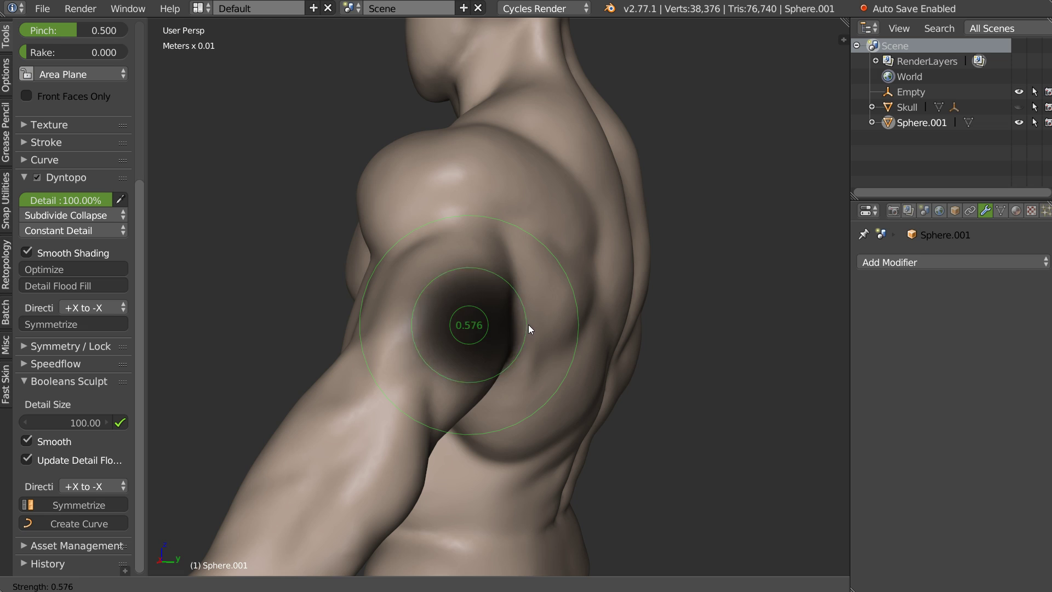
pyautogui.click(543, 327)
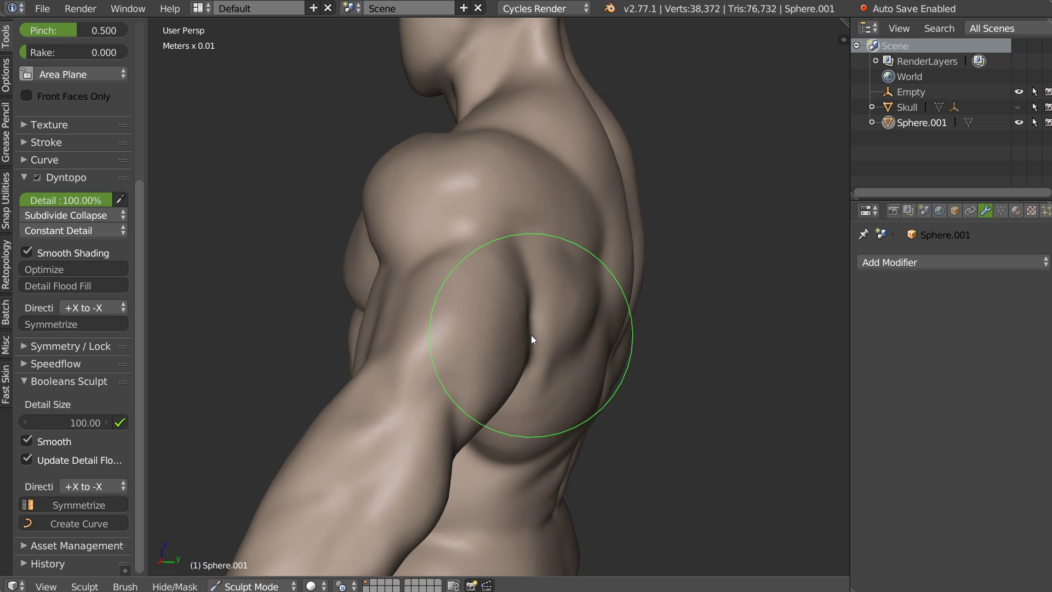
pyautogui.moveTo(530, 347)
pyautogui.mouseDown(button='middle')
pyautogui.moveTo(557, 324)
pyautogui.moveTo(543, 294)
pyautogui.moveTo(605, 228)
pyautogui.moveTo(522, 283)
pyautogui.moveTo(487, 271)
pyautogui.moveTo(504, 269)
pyautogui.moveTo(498, 262)
pyautogui.mouseUp(button='middle')
pyautogui.click(487, 270)
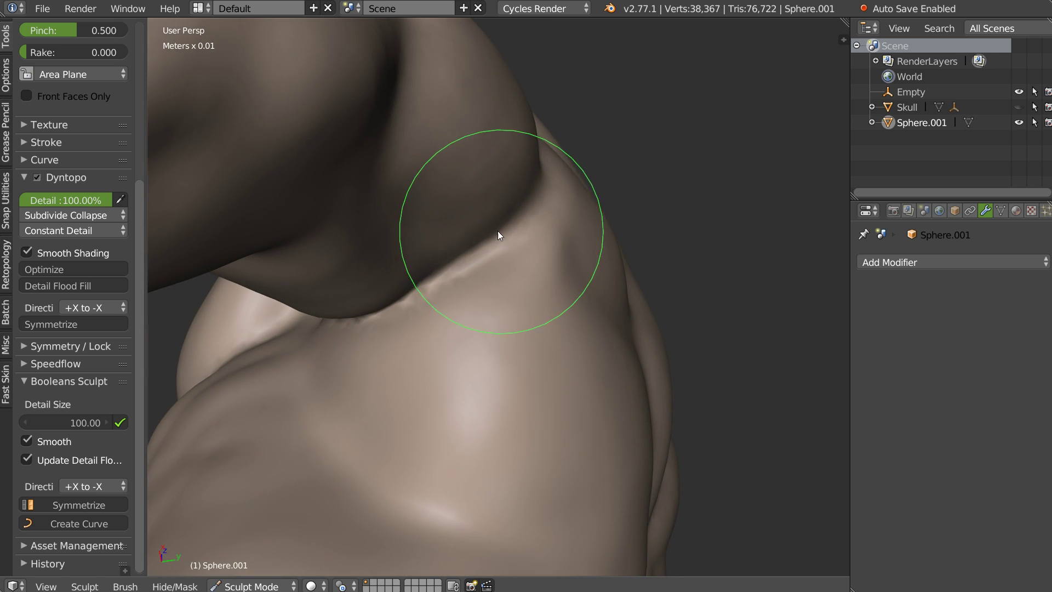
# - Smooth and flatten the small dimple on the upper arm with a smaller subtracting brush
pyautogui.press('s')
pyautogui.moveTo(501, 223)
pyautogui.mouseDown(button='middle')
pyautogui.moveTo(507, 266)
pyautogui.moveTo(428, 326)
pyautogui.moveTo(506, 271)
pyautogui.moveTo(576, 279)
pyautogui.moveTo(516, 272)
pyautogui.moveTo(545, 263)
pyautogui.moveTo(522, 236)
pyautogui.moveTo(481, 244)
pyautogui.mouseUp(button='middle')
pyautogui.press('x')
pyautogui.press('f')
pyautogui.click(447, 230)
pyautogui.hotkey('ctrl', 'z')
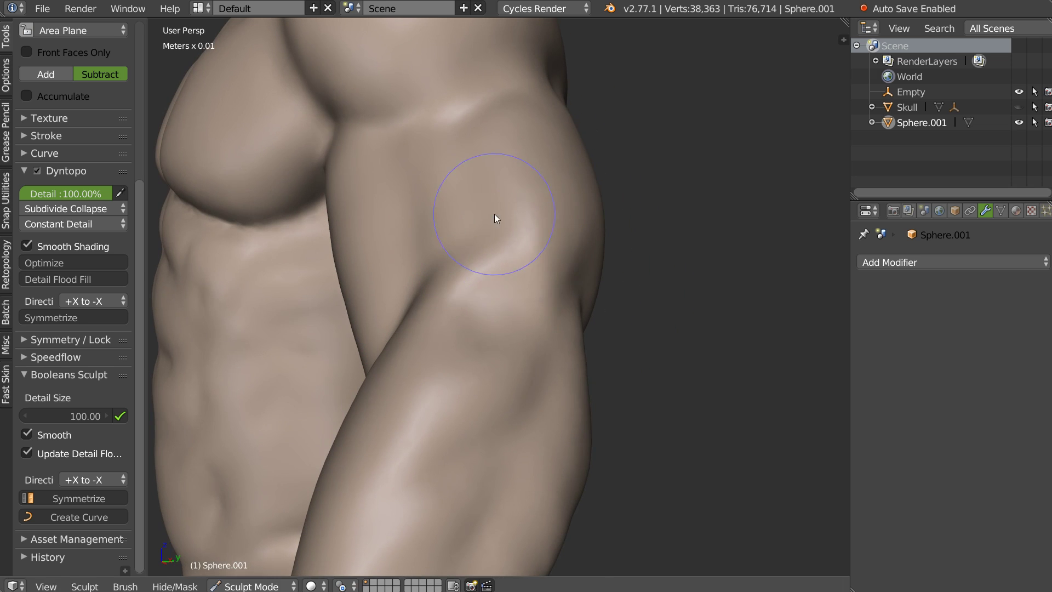
pyautogui.click(515, 302)
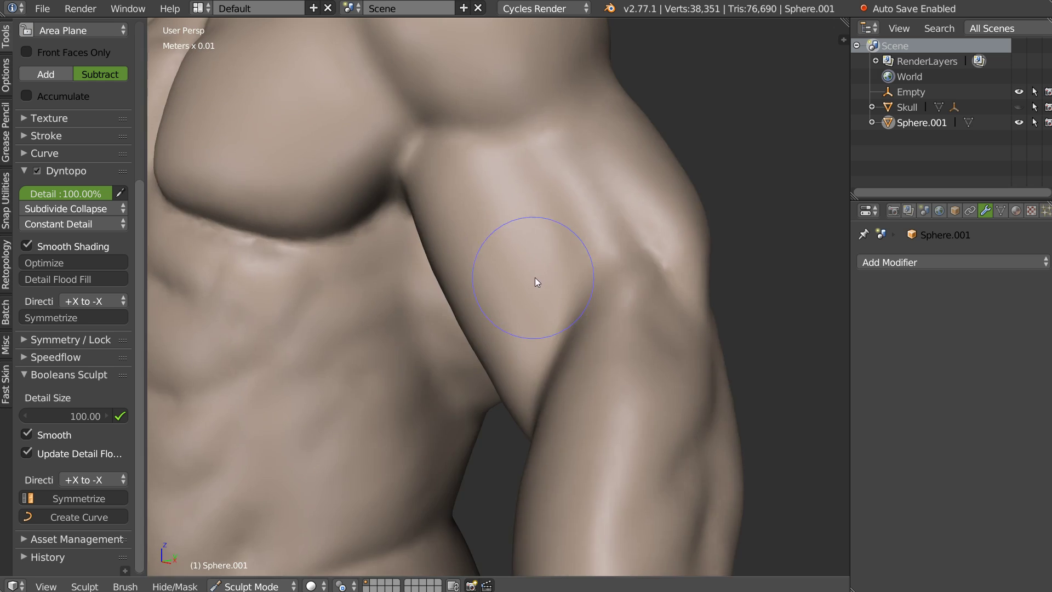
pyautogui.moveTo(509, 304)
pyautogui.mouseDown(button='middle')
pyautogui.moveTo(541, 274)
pyautogui.moveTo(527, 247)
pyautogui.mouseUp(button='middle')
# - Build up the outer arm silhouette with the Clay brush
pyautogui.press('w')
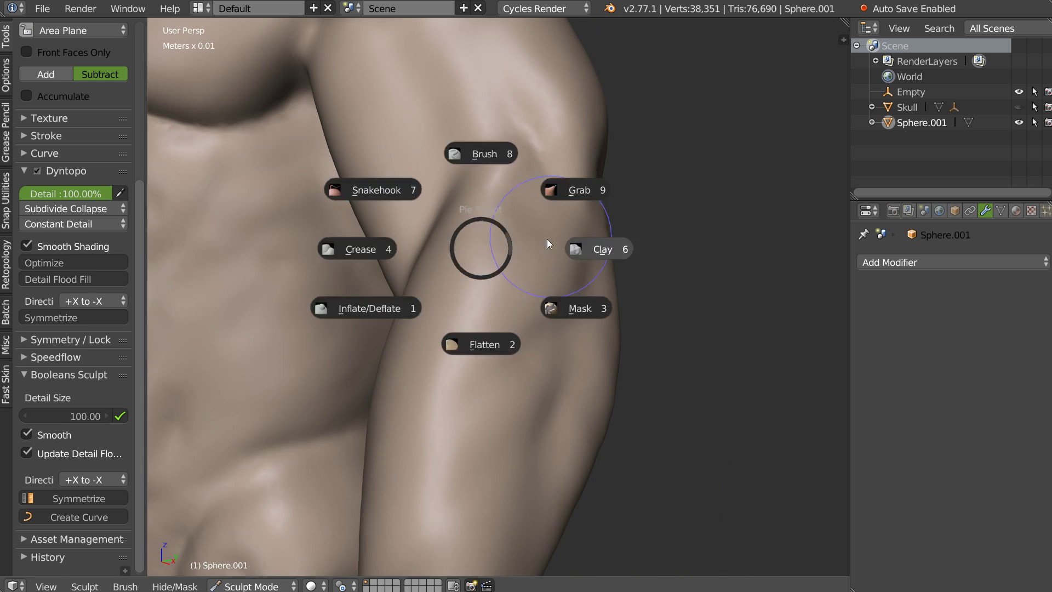
pyautogui.click(547, 240)
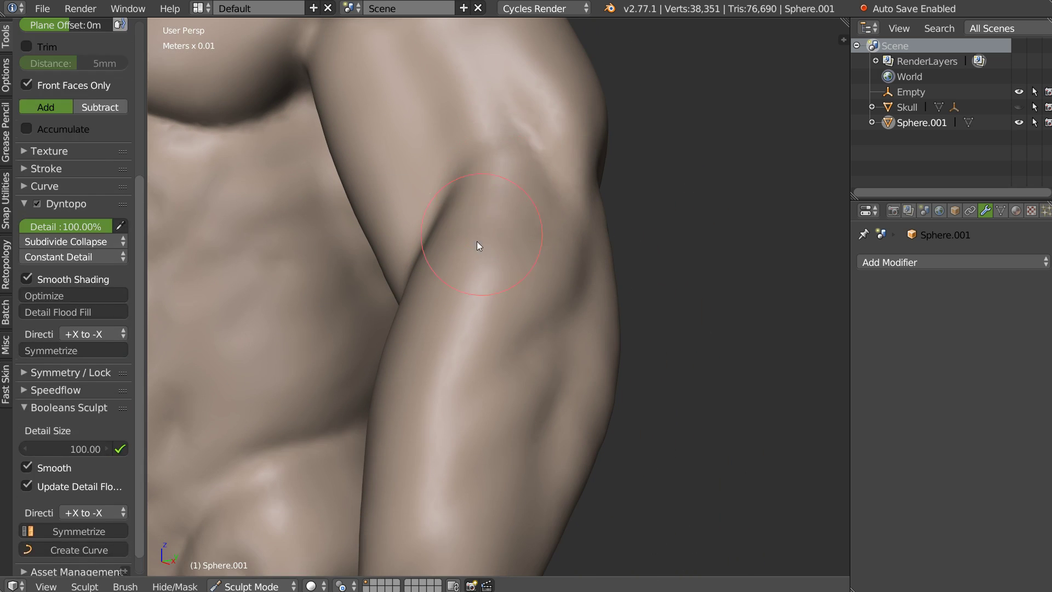
pyautogui.moveTo(552, 199); pyautogui.dragTo(532, 207)
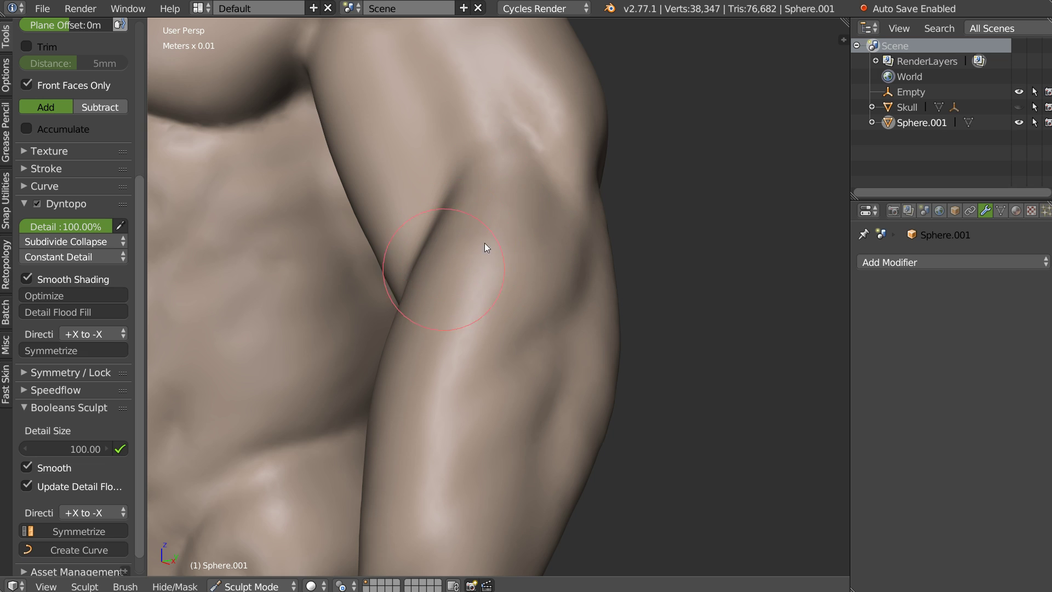
pyautogui.moveTo(600, 229)
pyautogui.mouseDown(button='middle')
pyautogui.moveTo(436, 252)
pyautogui.moveTo(486, 282)
pyautogui.mouseUp(button='middle')
pyautogui.scroll(3, 486, 282)
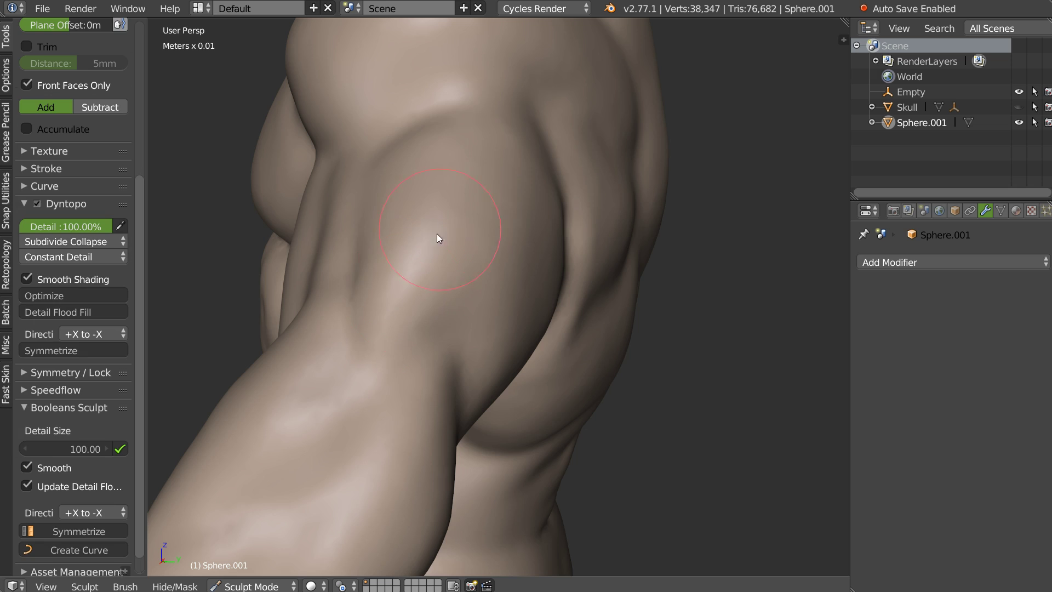
pyautogui.moveTo(493, 188); pyautogui.dragTo(442, 179, button='middle')
pyautogui.scroll(-3, 390, 218)
pyautogui.moveTo(389, 219)
pyautogui.mouseDown(button='middle')
pyautogui.moveTo(396, 239)
pyautogui.moveTo(471, 241)
pyautogui.mouseUp(button='middle')
pyautogui.scroll(3, 366, 248)
pyautogui.scroll(2, 406, 249)
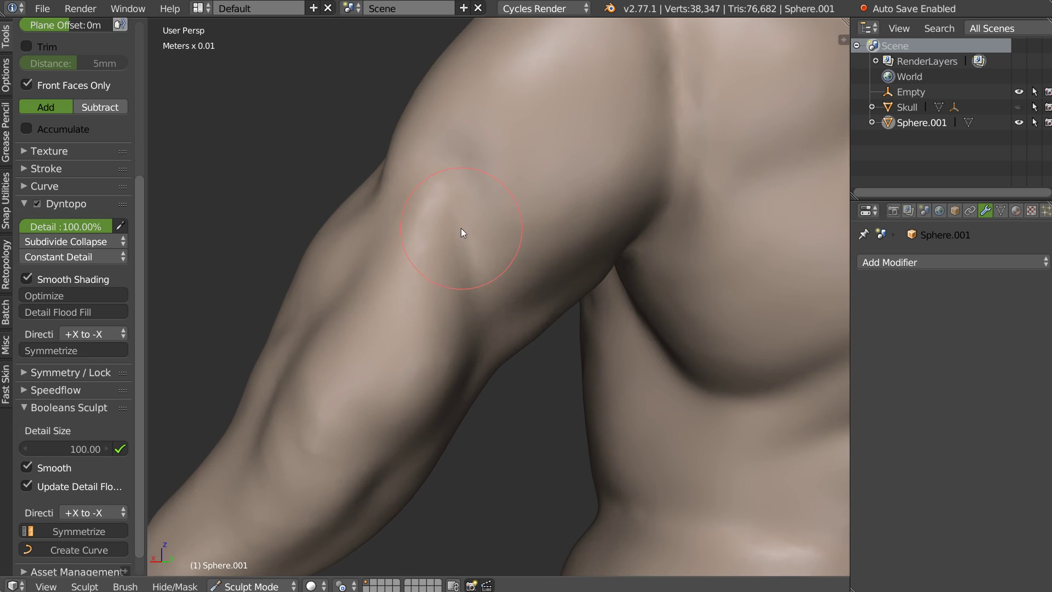
# - Carve deltoid creases, then add small bumps and ridges with a smaller Clay brush
pyautogui.hotkey('shift', 'c')
pyautogui.moveTo(407, 252)
pyautogui.mouseDown()
pyautogui.moveTo(474, 245)
pyautogui.moveTo(493, 217)
pyautogui.moveTo(468, 179)
pyautogui.moveTo(411, 195)
pyautogui.moveTo(493, 233)
pyautogui.moveTo(506, 249)
pyautogui.moveTo(491, 257)
pyautogui.mouseUp()
pyautogui.press('c')
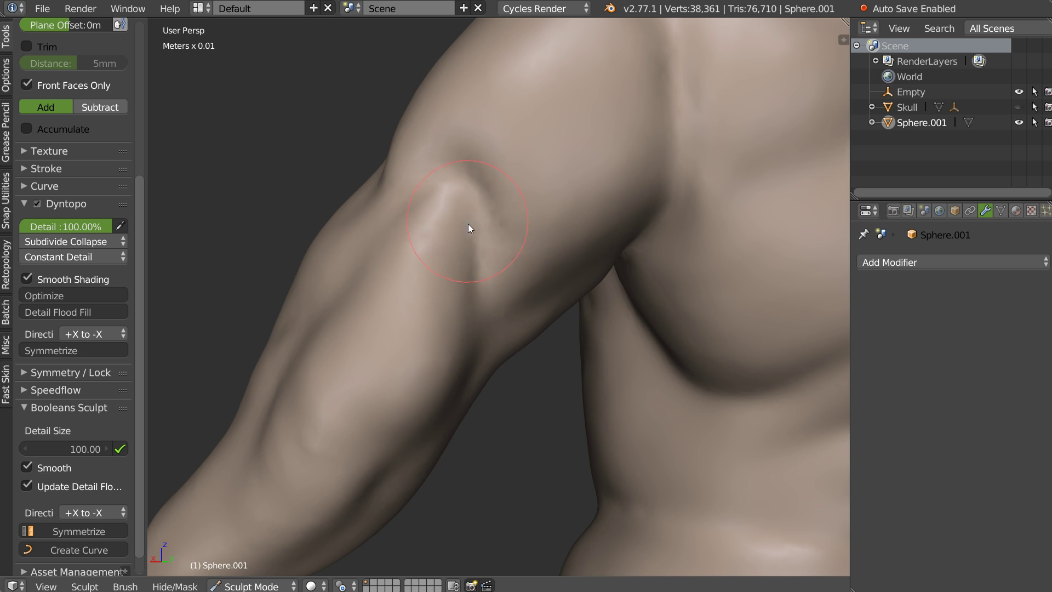
pyautogui.moveTo(356, 350)
pyautogui.mouseDown(button='middle')
pyautogui.moveTo(422, 236)
pyautogui.moveTo(431, 292)
pyautogui.moveTo(343, 301)
pyautogui.moveTo(406, 266)
pyautogui.mouseUp(button='middle')
pyautogui.press('KP_5')
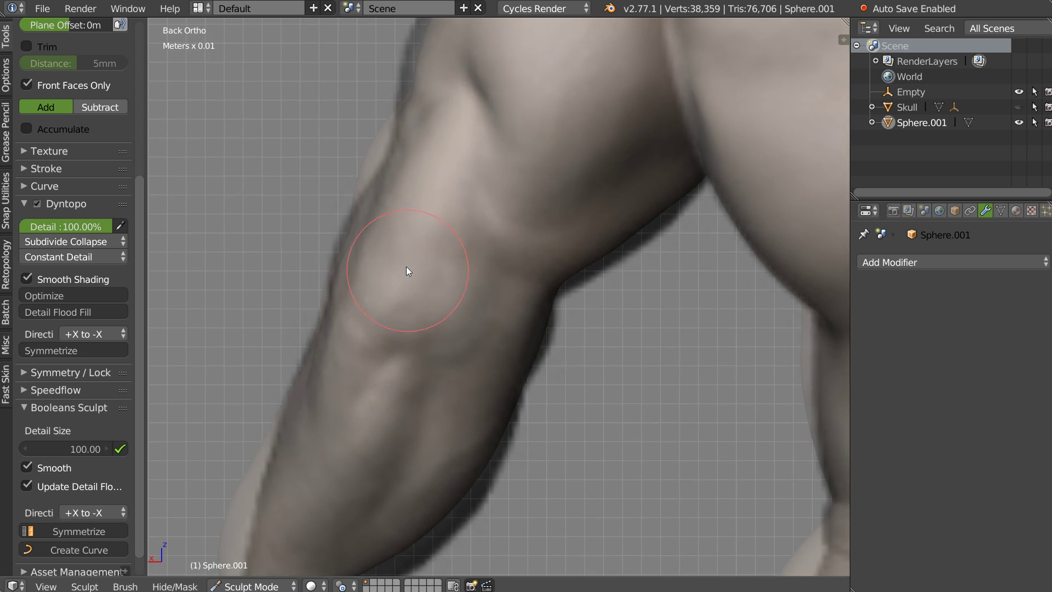
pyautogui.press('f')
pyautogui.click(384, 327)
pyautogui.moveTo(348, 351); pyautogui.dragTo(404, 376)
pyautogui.moveTo(387, 303); pyautogui.dragTo(370, 253)
pyautogui.moveTo(415, 353)
pyautogui.mouseDown()
pyautogui.moveTo(353, 328)
pyautogui.moveTo(362, 383)
pyautogui.moveTo(397, 454)
pyautogui.moveTo(434, 379)
pyautogui.mouseUp()
# - Carve into the arm surface with the subtracting flatten brush
pyautogui.hotkey('shift', 'c')
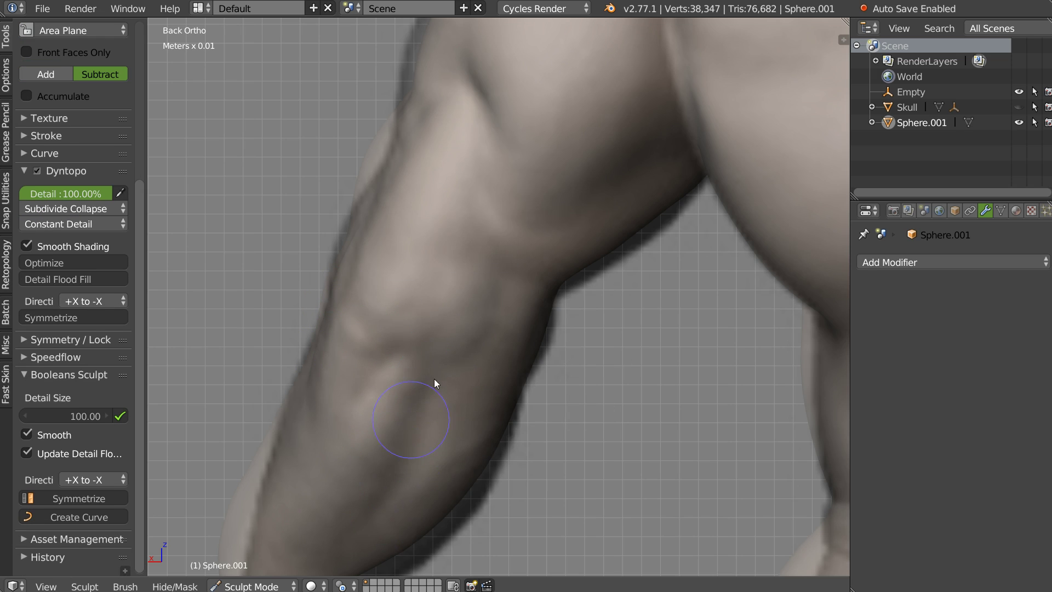
pyautogui.moveTo(521, 309); pyautogui.dragTo(431, 357, button='middle')
pyautogui.scroll(1, 458, 332)
pyautogui.scroll(1, 447, 341)
pyautogui.press('c')
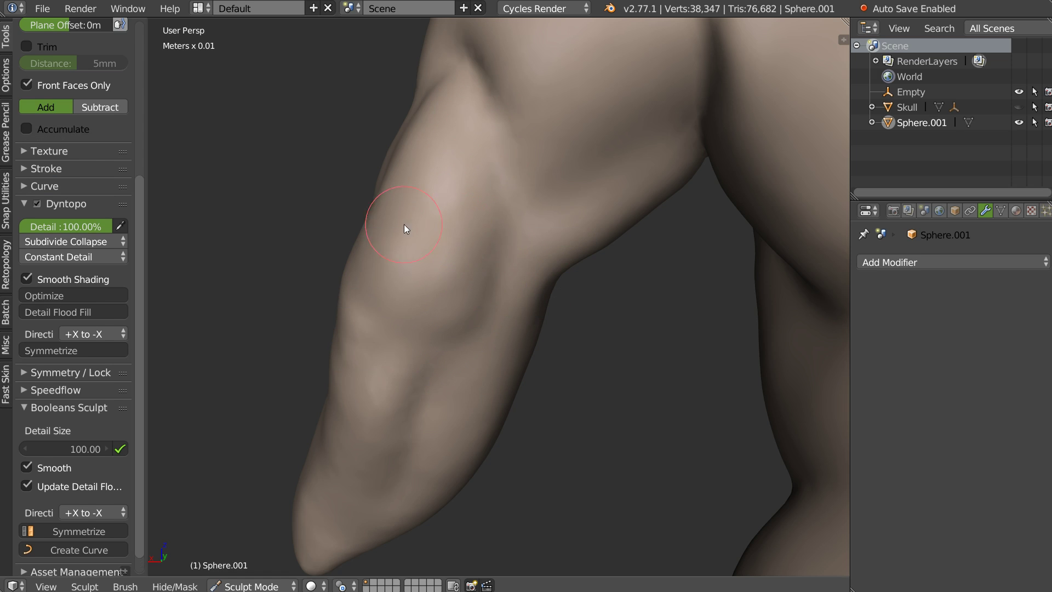
pyautogui.moveTo(404, 224); pyautogui.dragTo(466, 226, button='middle')
pyautogui.scroll(-3, 491, 291)
pyautogui.moveTo(491, 291); pyautogui.dragTo(478, 289, button='middle')
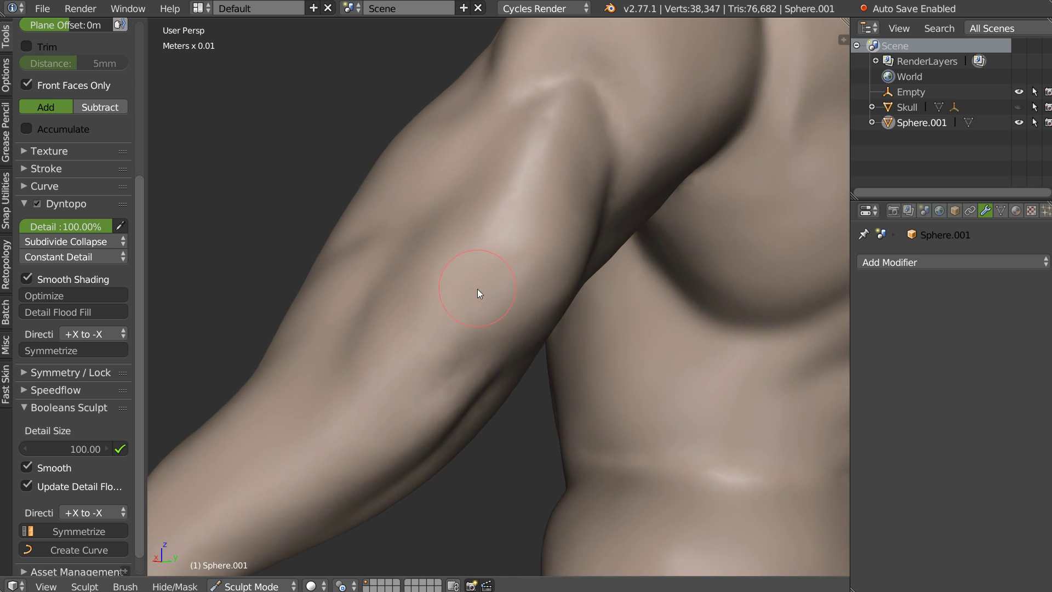
pyautogui.scroll(3, 456, 322)
pyautogui.moveTo(360, 330)
pyautogui.mouseDown(button='middle')
pyautogui.moveTo(399, 326)
pyautogui.moveTo(399, 293)
pyautogui.mouseUp(button='middle')
pyautogui.moveTo(386, 335)
pyautogui.mouseDown(button='middle')
pyautogui.moveTo(508, 172)
pyautogui.moveTo(482, 288)
pyautogui.moveTo(396, 314)
pyautogui.moveTo(299, 384)
pyautogui.mouseUp(button='middle')
# - From the Right view, carve the upper arm, undoing one stray stroke
pyautogui.press('q')
pyautogui.click(408, 331)
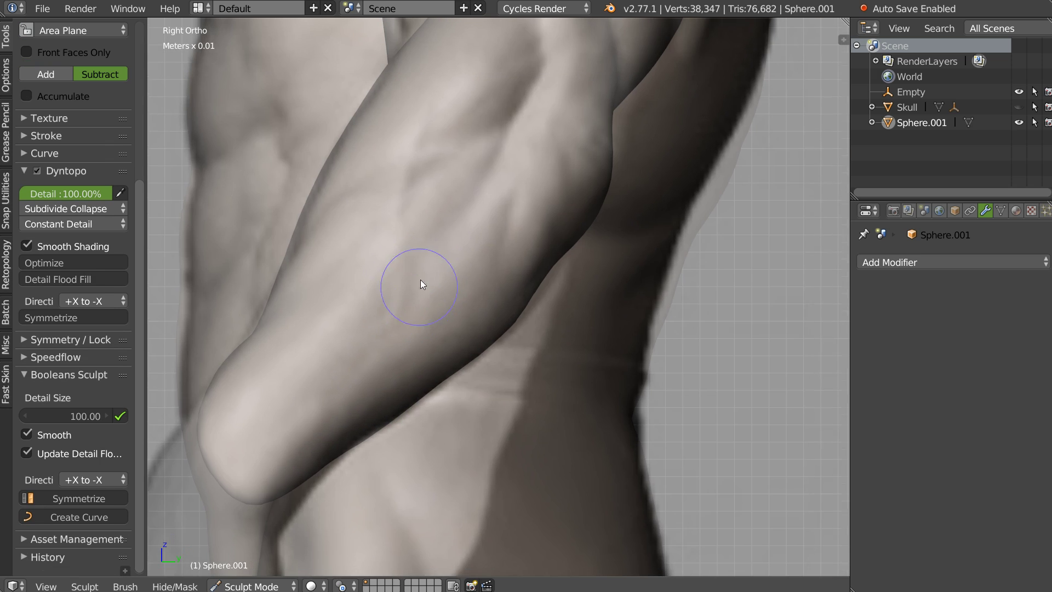
pyautogui.keyDown('shift'); pyautogui.moveTo(469, 225); pyautogui.dragTo(420, 280, button='middle'); pyautogui.keyUp('shift')
pyautogui.moveTo(535, 75)
pyautogui.mouseDown()
pyautogui.moveTo(446, 141)
pyautogui.moveTo(462, 221)
pyautogui.mouseUp()
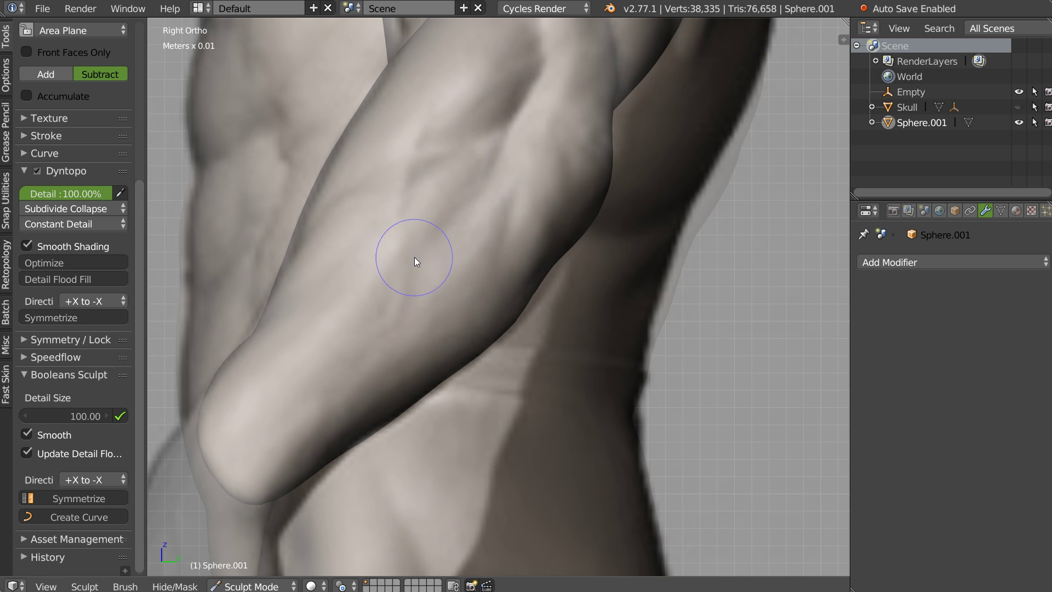
pyautogui.moveTo(274, 440); pyautogui.dragTo(440, 212)
pyautogui.hotkey('ctrl', 'z')
pyautogui.moveTo(329, 206)
pyautogui.mouseDown(button='middle')
pyautogui.moveTo(465, 178)
pyautogui.moveTo(390, 235)
pyautogui.moveTo(313, 223)
pyautogui.moveTo(257, 188)
pyautogui.mouseUp(button='middle')
pyautogui.scroll(5, 502, 223)
pyautogui.moveTo(503, 223)
pyautogui.mouseDown(button='middle')
pyautogui.moveTo(510, 254)
pyautogui.moveTo(509, 168)
pyautogui.mouseUp(button='middle')
# - Reshape the shoulder with an enlarged Clay brush and soften its crease
pyautogui.press('c')
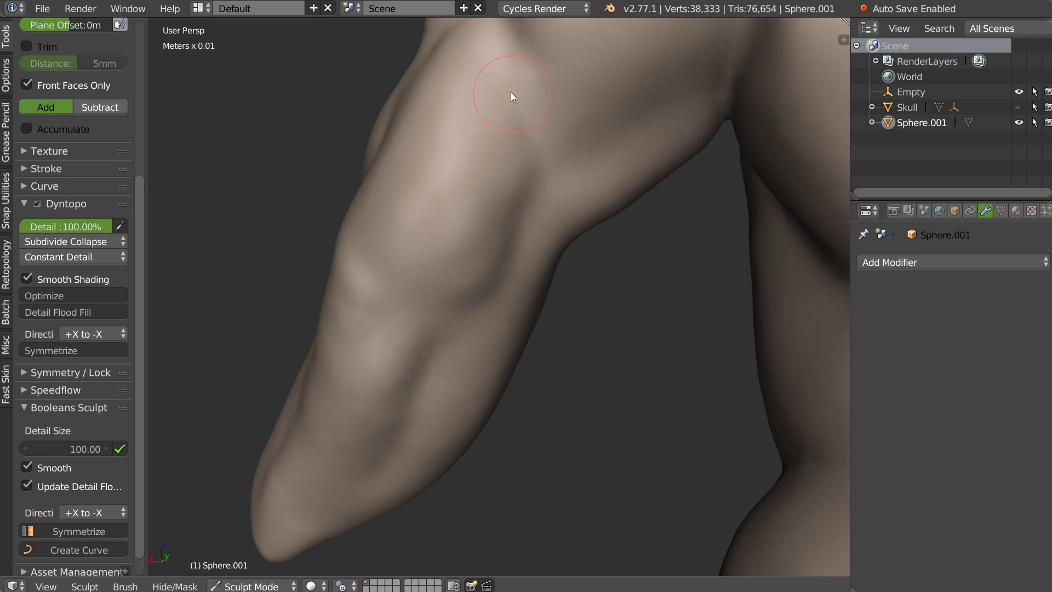
pyautogui.moveTo(517, 195)
pyautogui.mouseDown(button='middle')
pyautogui.moveTo(549, 207)
pyautogui.moveTo(518, 176)
pyautogui.moveTo(537, 189)
pyautogui.moveTo(522, 200)
pyautogui.mouseUp(button='middle')
pyautogui.press('f')
pyautogui.click(559, 194)
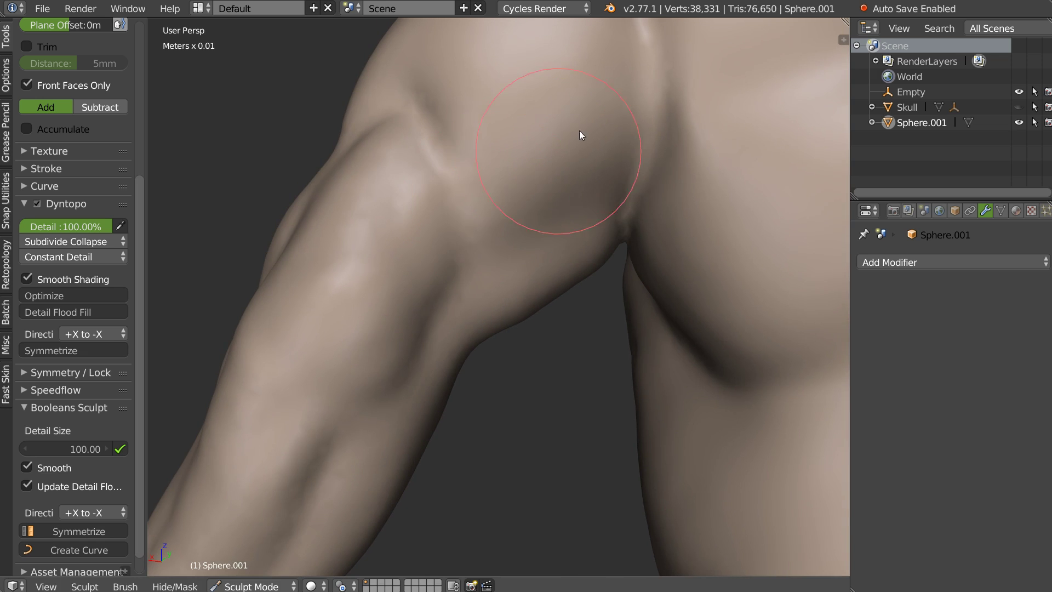
pyautogui.moveTo(591, 96); pyautogui.dragTo(544, 211)
pyautogui.moveTo(544, 211)
pyautogui.mouseDown(button='middle')
pyautogui.moveTo(535, 150)
pyautogui.moveTo(524, 291)
pyautogui.mouseUp(button='middle')
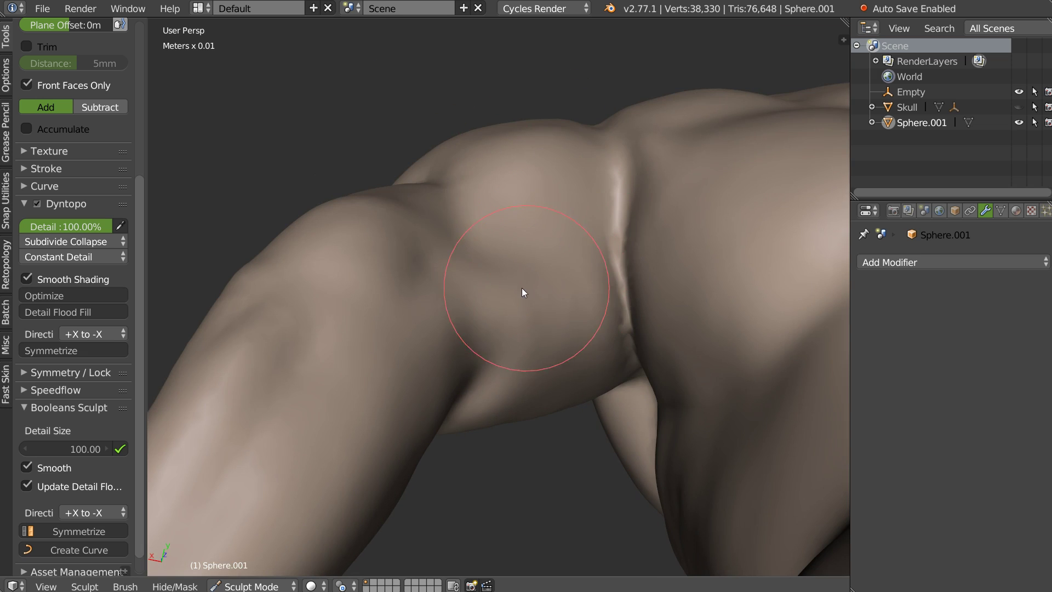
pyautogui.moveTo(520, 299)
pyautogui.mouseDown()
pyautogui.moveTo(506, 285)
pyautogui.moveTo(571, 324)
pyautogui.moveTo(510, 306)
pyautogui.moveTo(576, 294)
pyautogui.mouseUp()
pyautogui.moveTo(575, 294)
pyautogui.mouseDown(button='middle')
pyautogui.moveTo(532, 335)
pyautogui.moveTo(514, 313)
pyautogui.moveTo(526, 341)
pyautogui.moveTo(524, 280)
pyautogui.moveTo(437, 259)
pyautogui.moveTo(425, 272)
pyautogui.mouseUp(button='middle')
pyautogui.scroll(-3, 526, 274)
pyautogui.scroll(-4, 549, 269)
pyautogui.scroll(2, 433, 257)
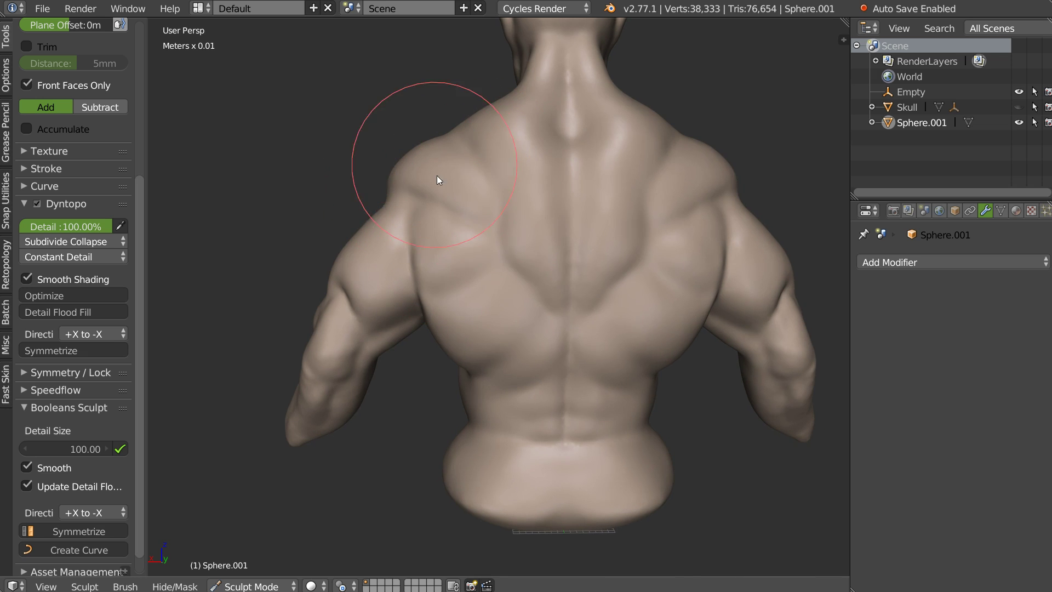
pyautogui.press('ctrl+KP_1')
pyautogui.scroll(2, 471, 165)
# - Pull the shoulder silhouette up and outward and reshape the armpit with an enlarged Snake Hook brush
pyautogui.scroll(2, 469, 208)
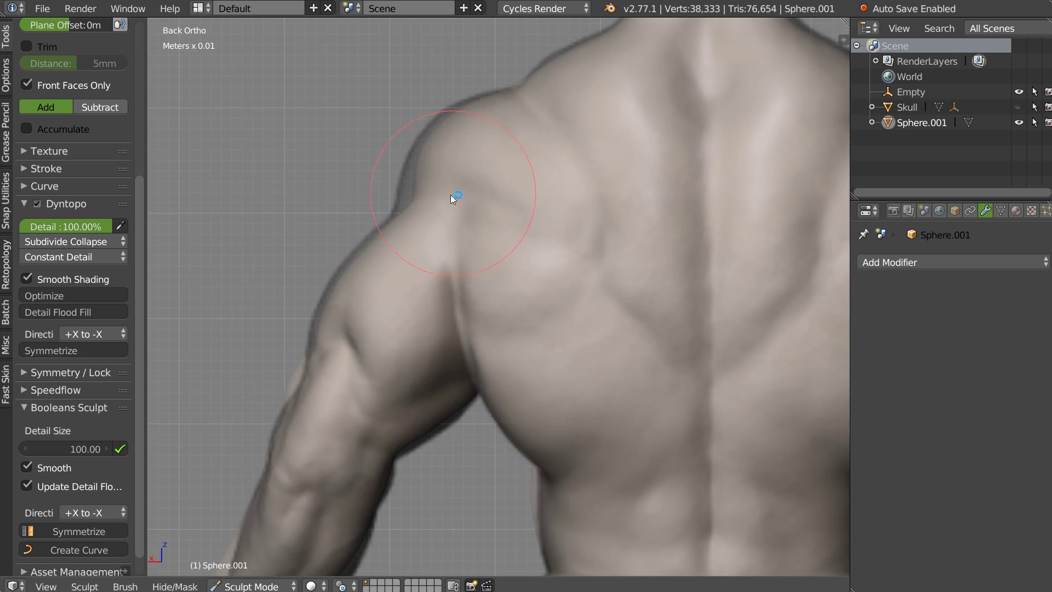
pyautogui.press('w')
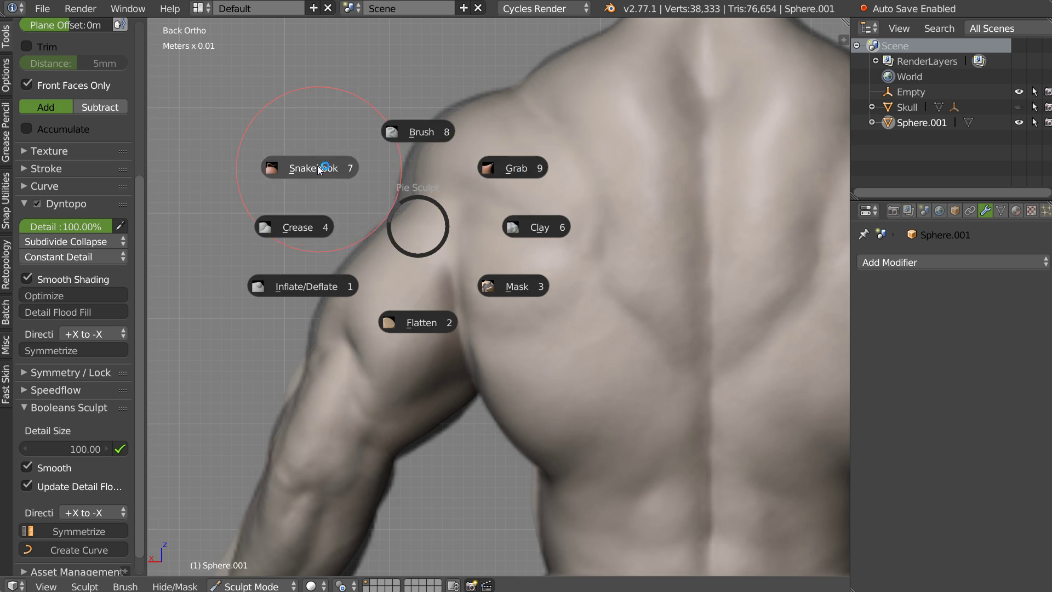
pyautogui.click(319, 170)
pyautogui.press('f')
pyautogui.click(417, 236)
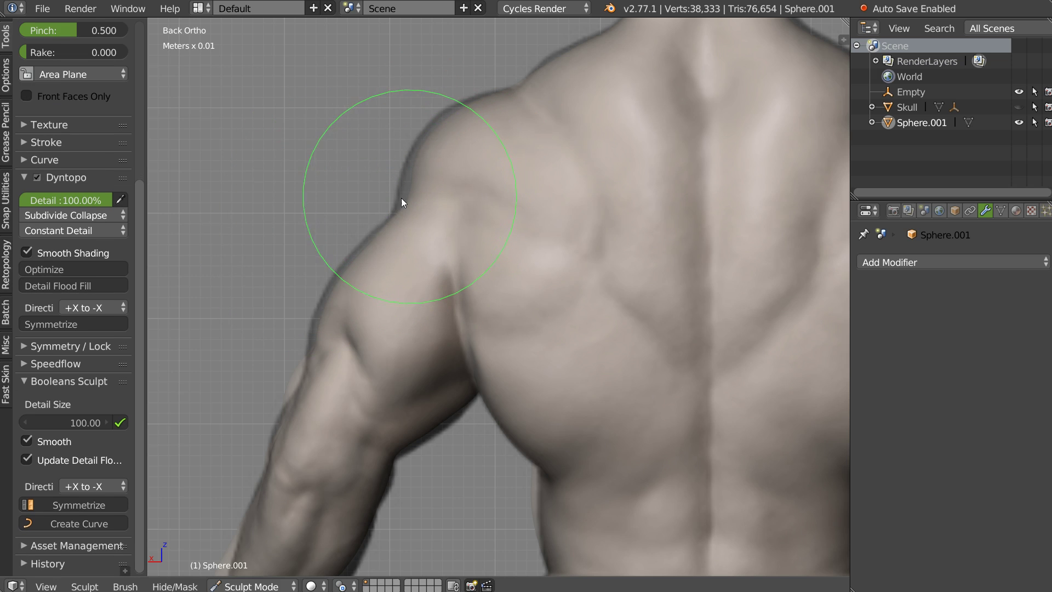
pyautogui.moveTo(391, 201)
pyautogui.mouseDown()
pyautogui.moveTo(443, 113)
pyautogui.moveTo(478, 302)
pyautogui.moveTo(447, 318)
pyautogui.moveTo(482, 388)
pyautogui.mouseUp()
pyautogui.keyDown('shift'); pyautogui.moveTo(486, 386); pyautogui.dragTo(482, 174, button='middle'); pyautogui.keyUp('shift')
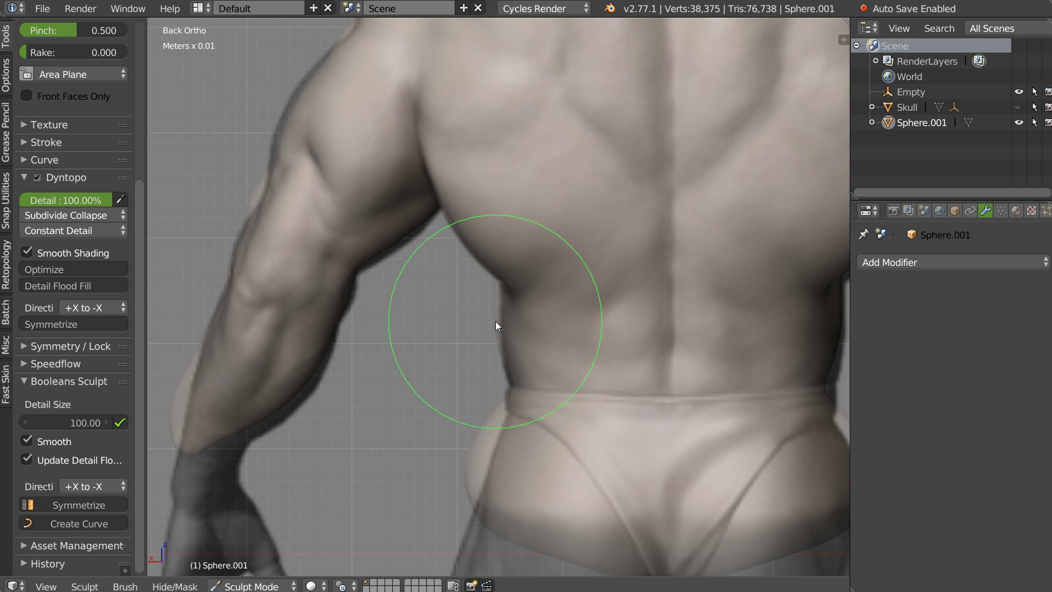
# - Adjust the neck-shoulder edge and back with short strokes, undoing one neck stroke
pyautogui.scroll(-3, 515, 314)
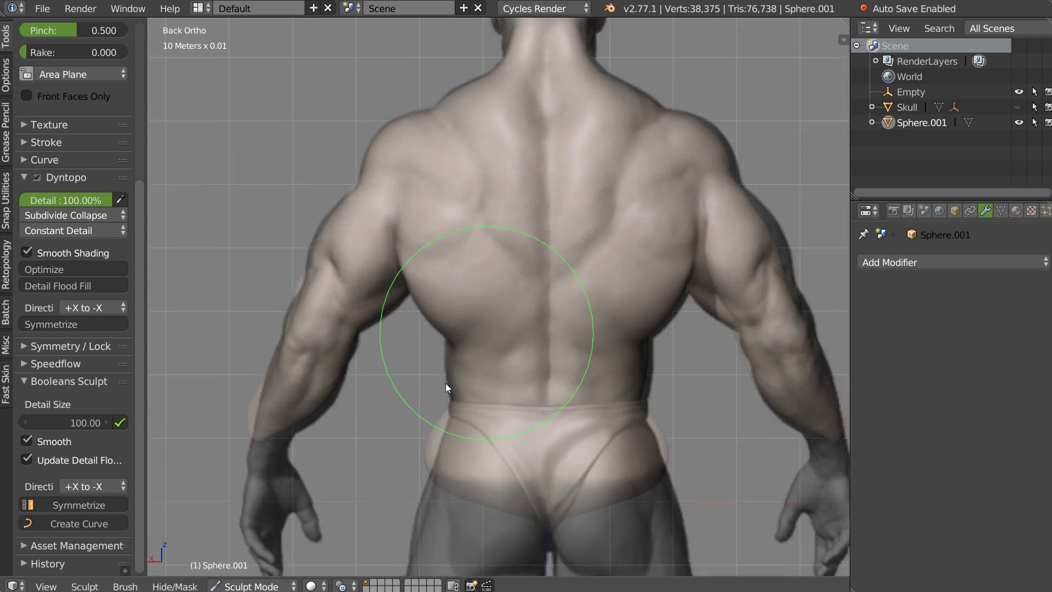
pyautogui.keyDown('shift'); pyautogui.scroll(2, 446, 384); pyautogui.keyUp('shift')
pyautogui.scroll(1, 449, 267)
pyautogui.scroll(3, 449, 267)
pyautogui.moveTo(406, 192); pyautogui.dragTo(405, 185)
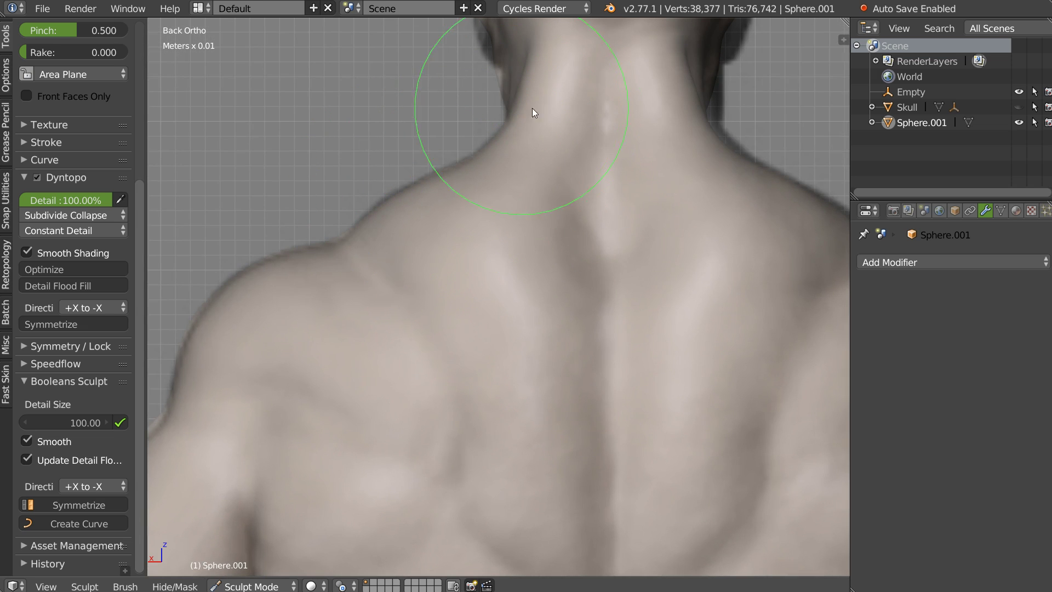
pyautogui.hotkey('ctrl', 'z')
pyautogui.scroll(-3, 556, 85)
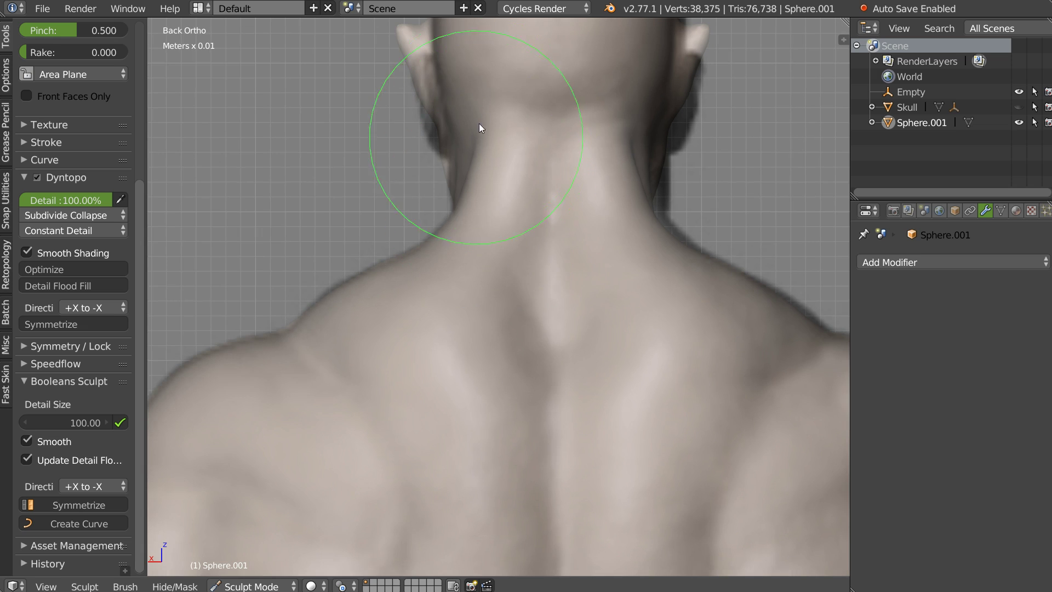
pyautogui.moveTo(485, 107); pyautogui.dragTo(524, 89)
# - Nudge the shoulder surface and reshape the forearm from the back
pyautogui.scroll(-2, 445, 242)
pyautogui.scroll(-3, 506, 144)
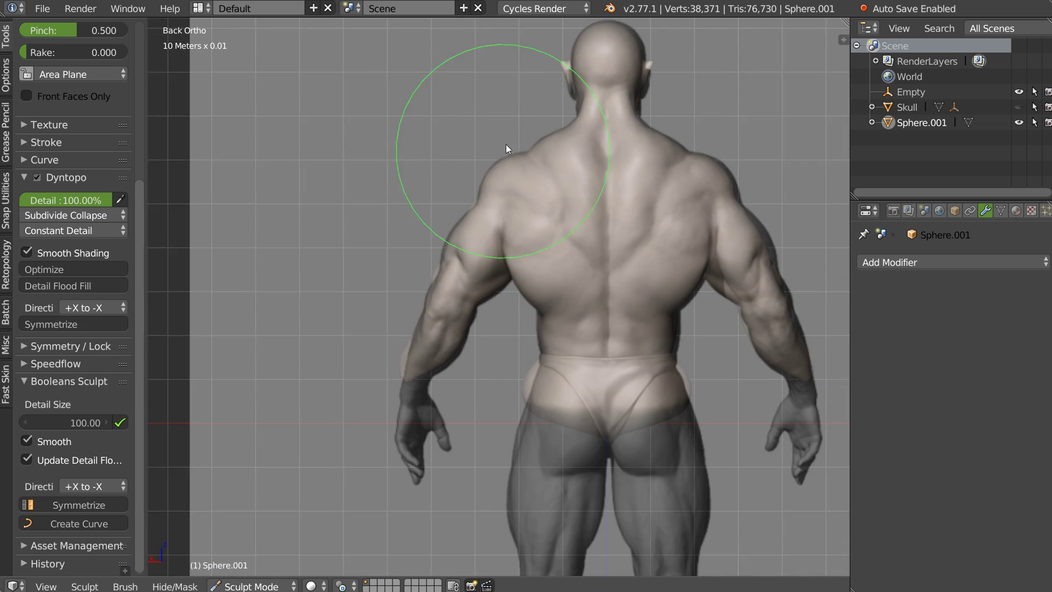
pyautogui.scroll(3, 476, 226)
pyautogui.scroll(2, 428, 202)
pyautogui.scroll(2, 376, 167)
pyautogui.moveTo(365, 165); pyautogui.dragTo(389, 143)
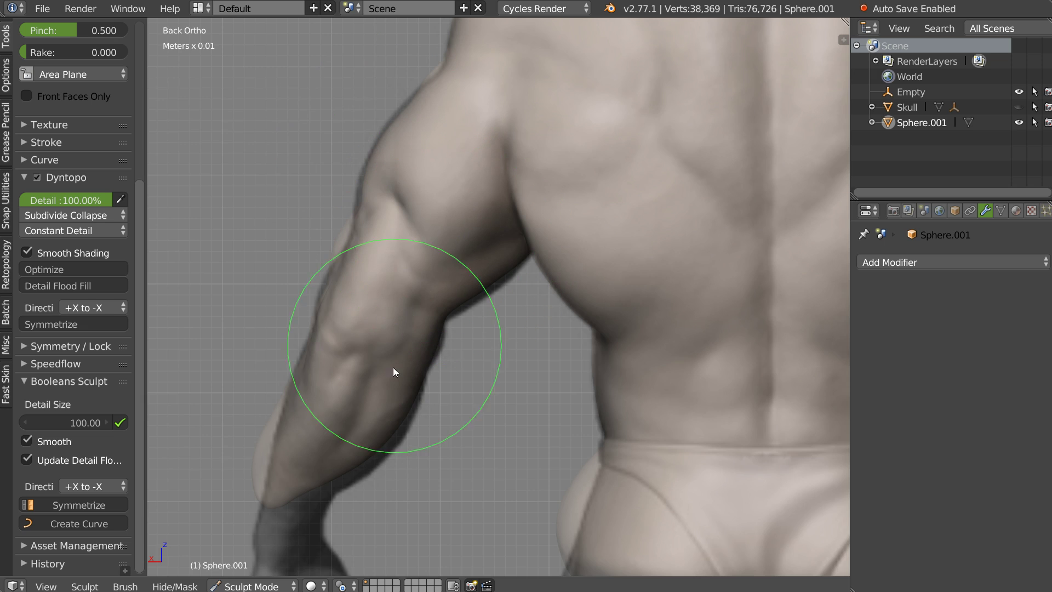
pyautogui.moveTo(411, 419)
pyautogui.mouseDown()
pyautogui.moveTo(350, 461)
pyautogui.moveTo(280, 465)
pyautogui.moveTo(270, 504)
pyautogui.moveTo(306, 514)
pyautogui.moveTo(391, 452)
pyautogui.moveTo(425, 381)
pyautogui.moveTo(391, 366)
pyautogui.mouseUp()
# - Switch to a smaller Clay brush and orbit to a perspective view of the arm
pyautogui.scroll(2, 390, 366)
pyautogui.moveTo(391, 381)
pyautogui.mouseDown(button='middle')
pyautogui.moveTo(362, 327)
pyautogui.moveTo(434, 375)
pyautogui.moveTo(478, 279)
pyautogui.mouseUp(button='middle')
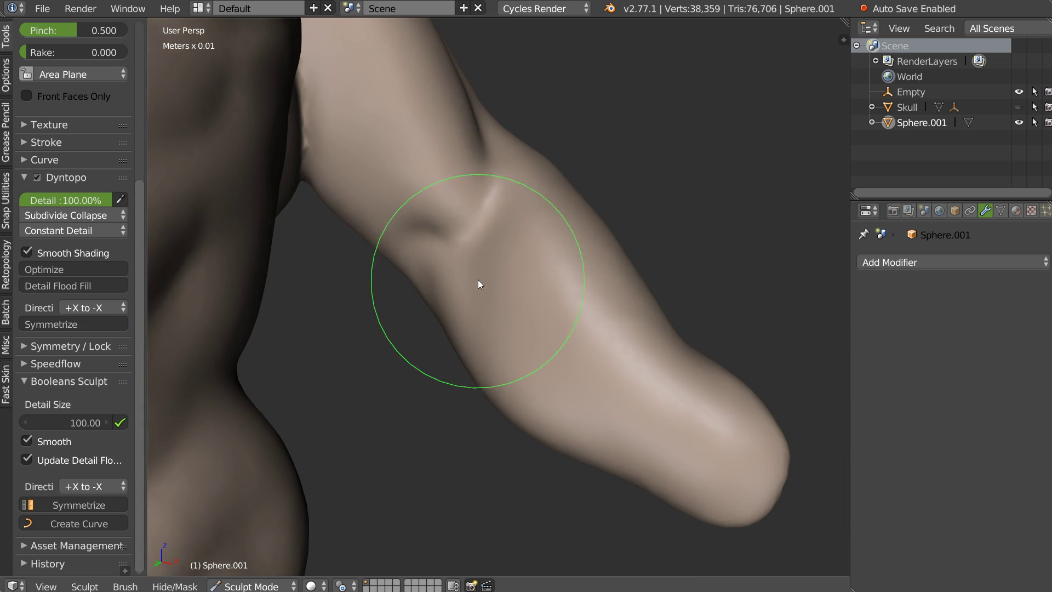
pyautogui.press('c')
pyautogui.press('f')
pyautogui.click(401, 288)
pyautogui.moveTo(377, 294)
pyautogui.mouseDown(button='middle')
pyautogui.moveTo(487, 281)
pyautogui.moveTo(453, 226)
pyautogui.moveTo(469, 229)
pyautogui.mouseUp(button='middle')
# - Carve a stroke into the armpit crease, then sharpen the upper-arm crease
pyautogui.moveTo(453, 193)
pyautogui.mouseDown(button='middle')
pyautogui.moveTo(490, 259)
pyautogui.moveTo(458, 238)
pyautogui.moveTo(456, 263)
pyautogui.moveTo(455, 253)
pyautogui.moveTo(428, 248)
pyautogui.mouseUp(button='middle')
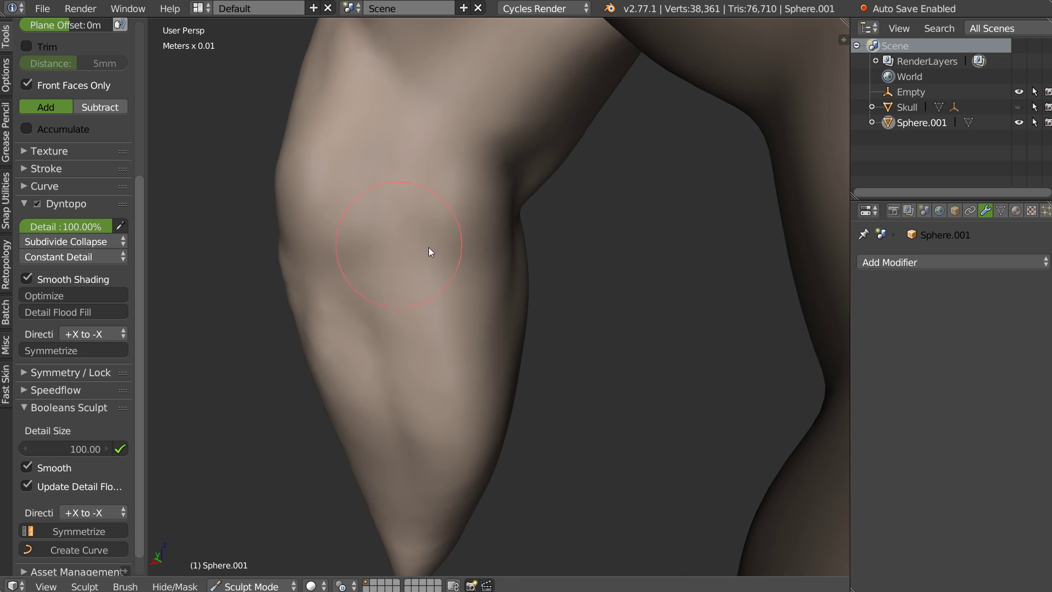
pyautogui.press('x')
pyautogui.moveTo(489, 263)
pyautogui.mouseDown()
pyautogui.moveTo(502, 165)
pyautogui.moveTo(455, 126)
pyautogui.mouseUp()
pyautogui.moveTo(456, 127)
pyautogui.mouseDown(button='middle')
pyautogui.moveTo(487, 221)
pyautogui.moveTo(517, 230)
pyautogui.moveTo(400, 321)
pyautogui.moveTo(459, 305)
pyautogui.moveTo(613, 327)
pyautogui.moveTo(683, 317)
pyautogui.moveTo(527, 282)
pyautogui.moveTo(512, 219)
pyautogui.moveTo(434, 211)
pyautogui.mouseUp(button='middle')
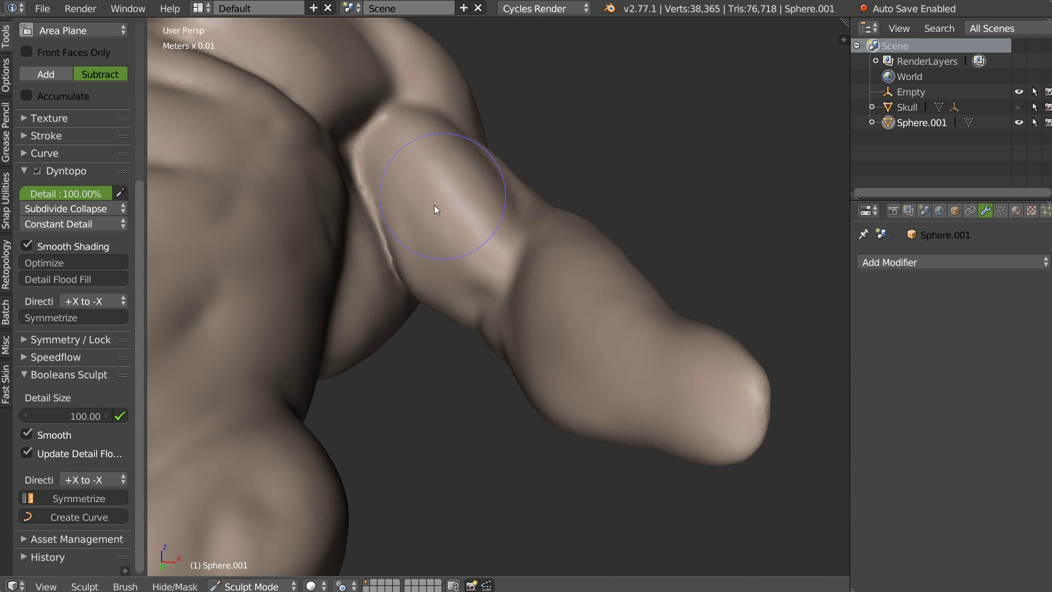
pyautogui.press('c')
pyautogui.scroll(4, 387, 178)
pyautogui.moveTo(388, 178); pyautogui.dragTo(364, 228, button='middle')
# - Sharpen the upper-arm crease with Clay Strips and set it to subtract
pyautogui.press('w')
pyautogui.click(426, 230)
pyautogui.moveTo(345, 162)
pyautogui.mouseDown()
pyautogui.moveTo(362, 231)
pyautogui.moveTo(372, 224)
pyautogui.moveTo(423, 247)
pyautogui.moveTo(387, 217)
pyautogui.moveTo(425, 258)
pyautogui.mouseUp()
pyautogui.hotkey('shift', 'c')
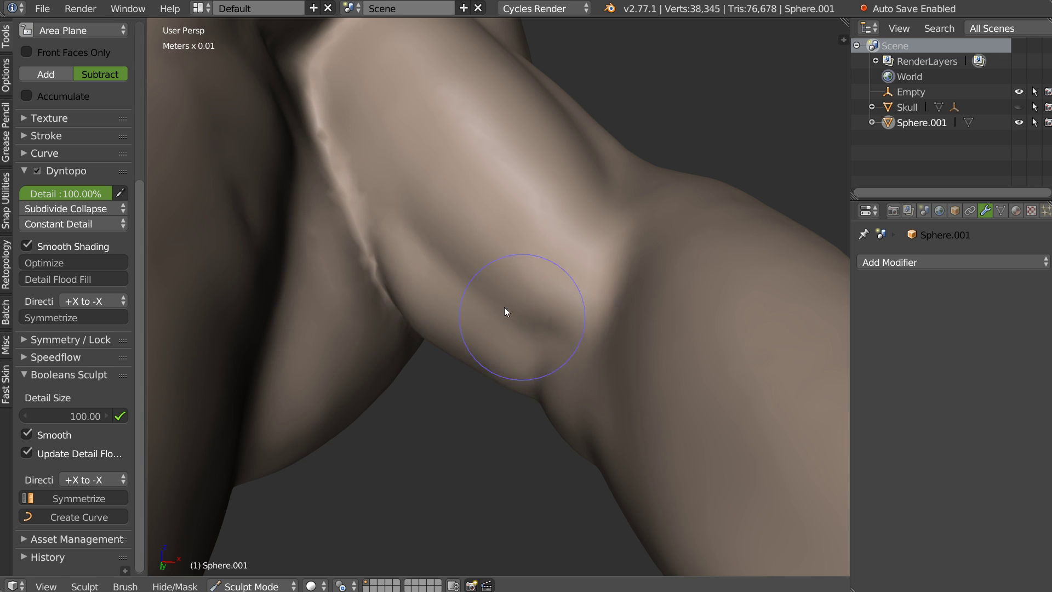
pyautogui.moveTo(538, 270)
pyautogui.mouseDown(button='middle')
pyautogui.moveTo(510, 303)
pyautogui.moveTo(406, 355)
pyautogui.mouseUp(button='middle')
pyautogui.scroll(-2, 406, 355)
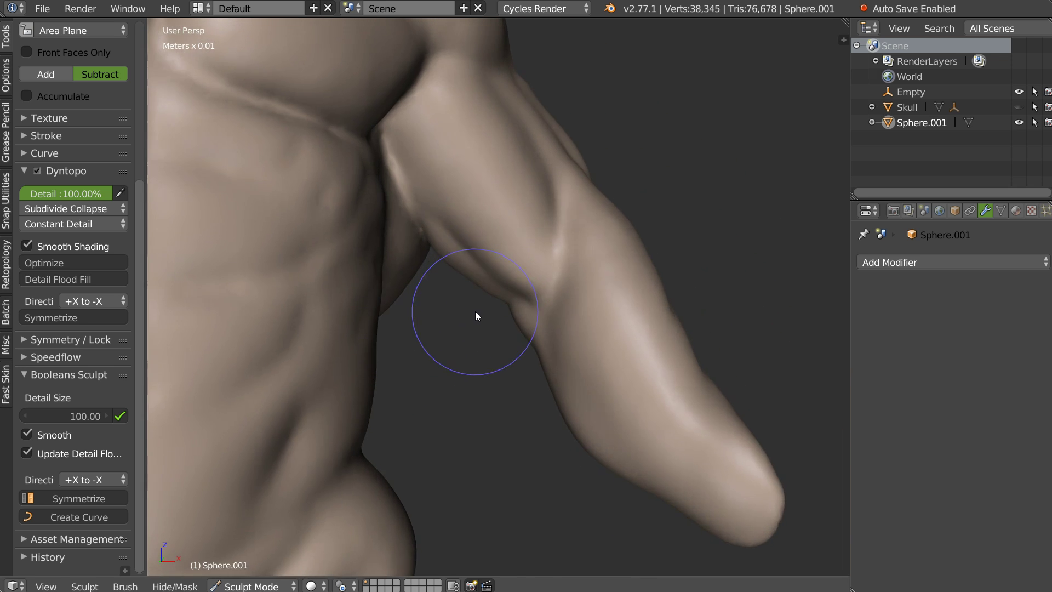
pyautogui.scroll(-2, 474, 260)
pyautogui.moveTo(482, 285)
pyautogui.mouseDown(button='middle')
pyautogui.moveTo(450, 326)
pyautogui.moveTo(450, 287)
pyautogui.moveTo(349, 285)
pyautogui.moveTo(388, 293)
pyautogui.mouseUp(button='middle')
pyautogui.scroll(-2, 450, 327)
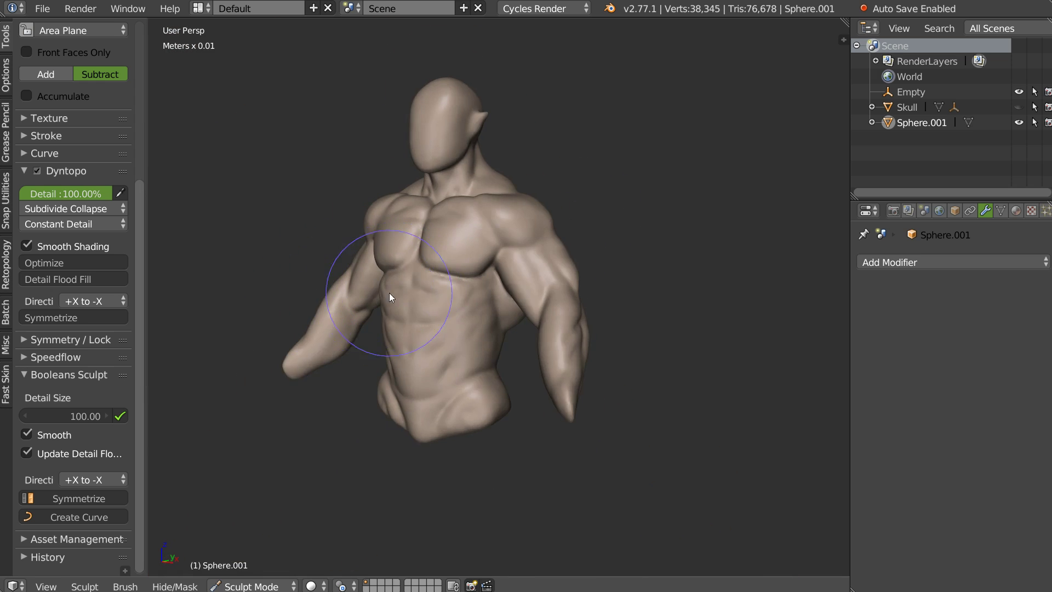
# - Add a subtle Clay Strips build-up stroke on the deltoid
pyautogui.scroll(5, 489, 300)
pyautogui.scroll(2, 493, 225)
pyautogui.scroll(2, 474, 156)
pyautogui.scroll(-3, 474, 156)
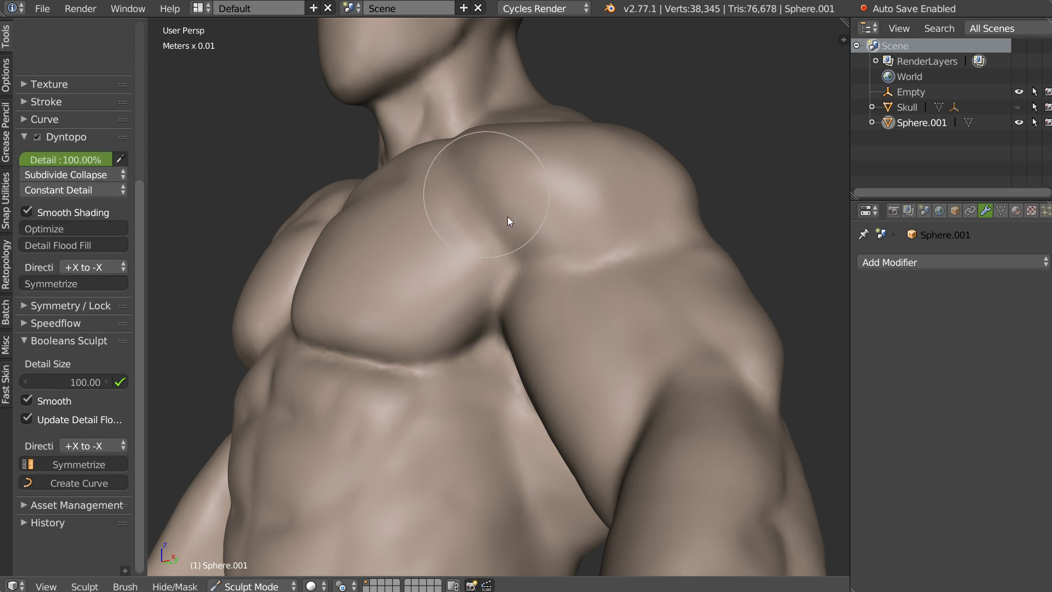
pyautogui.moveTo(527, 194); pyautogui.dragTo(575, 211, button='middle')
pyautogui.scroll(2, 637, 236)
pyautogui.press('c')
pyautogui.moveTo(647, 229)
pyautogui.mouseDown(button='middle')
pyautogui.moveTo(595, 243)
pyautogui.moveTo(671, 244)
pyautogui.mouseUp(button='middle')
pyautogui.moveTo(681, 192); pyautogui.dragTo(615, 183)
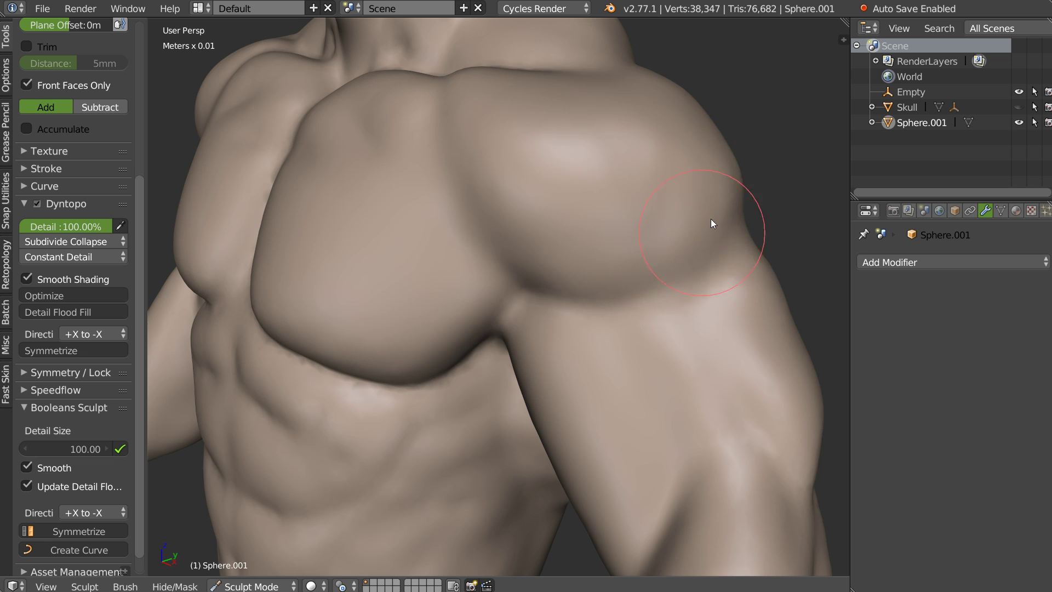
# - Alternate carving and build-up on the chest side and upper back, evening the back with a light stroke
pyautogui.moveTo(736, 180); pyautogui.dragTo(618, 171, button='middle')
pyautogui.hotkey('shift', 'c')
pyautogui.moveTo(648, 221)
pyautogui.mouseDown(button='middle')
pyautogui.moveTo(552, 248)
pyautogui.moveTo(611, 233)
pyautogui.moveTo(606, 308)
pyautogui.mouseUp(button='middle')
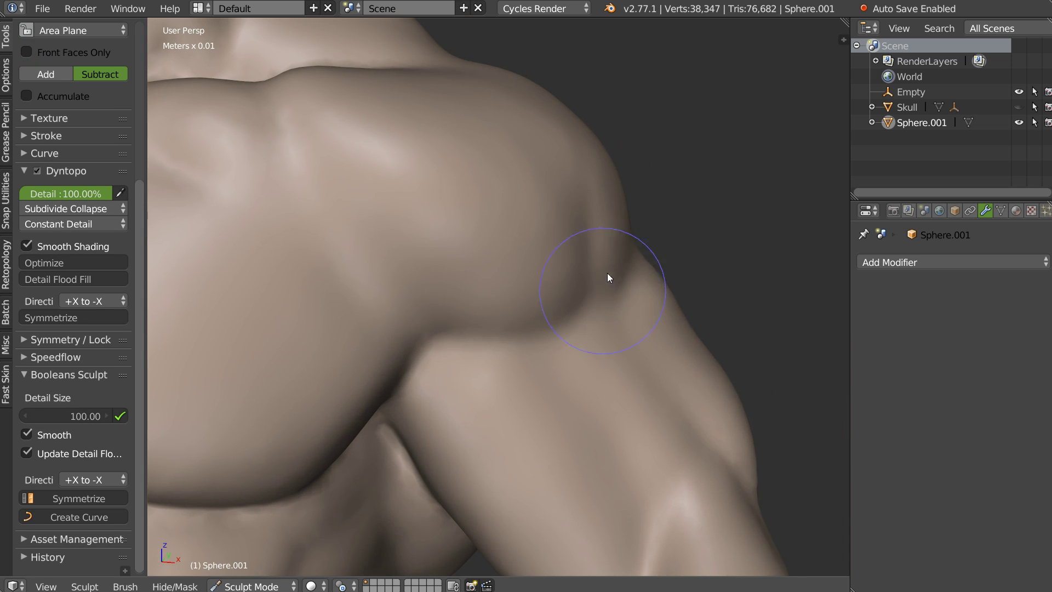
pyautogui.moveTo(604, 239)
pyautogui.mouseDown(button='middle')
pyautogui.moveTo(517, 282)
pyautogui.moveTo(375, 278)
pyautogui.moveTo(614, 219)
pyautogui.moveTo(527, 238)
pyautogui.moveTo(537, 249)
pyautogui.moveTo(594, 205)
pyautogui.mouseUp(button='middle')
pyautogui.press('c')
pyautogui.moveTo(629, 260)
pyautogui.mouseDown(button='middle')
pyautogui.moveTo(490, 286)
pyautogui.moveTo(459, 240)
pyautogui.mouseUp(button='middle')
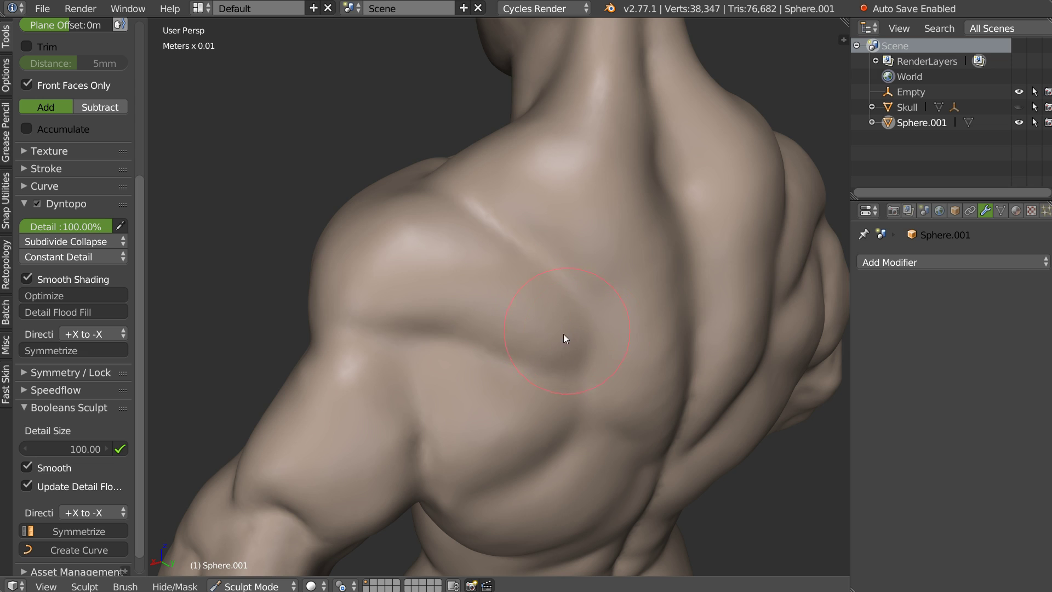
pyautogui.moveTo(642, 245)
pyautogui.mouseDown(button='middle')
pyautogui.moveTo(547, 237)
pyautogui.moveTo(536, 292)
pyautogui.moveTo(538, 173)
pyautogui.moveTo(525, 269)
pyautogui.moveTo(509, 226)
pyautogui.moveTo(340, 220)
pyautogui.mouseUp(button='middle')
pyautogui.scroll(-3, 548, 237)
pyautogui.press('c')
pyautogui.moveTo(456, 163)
pyautogui.mouseDown()
pyautogui.moveTo(439, 94)
pyautogui.moveTo(441, 183)
pyautogui.moveTo(474, 162)
pyautogui.mouseUp()
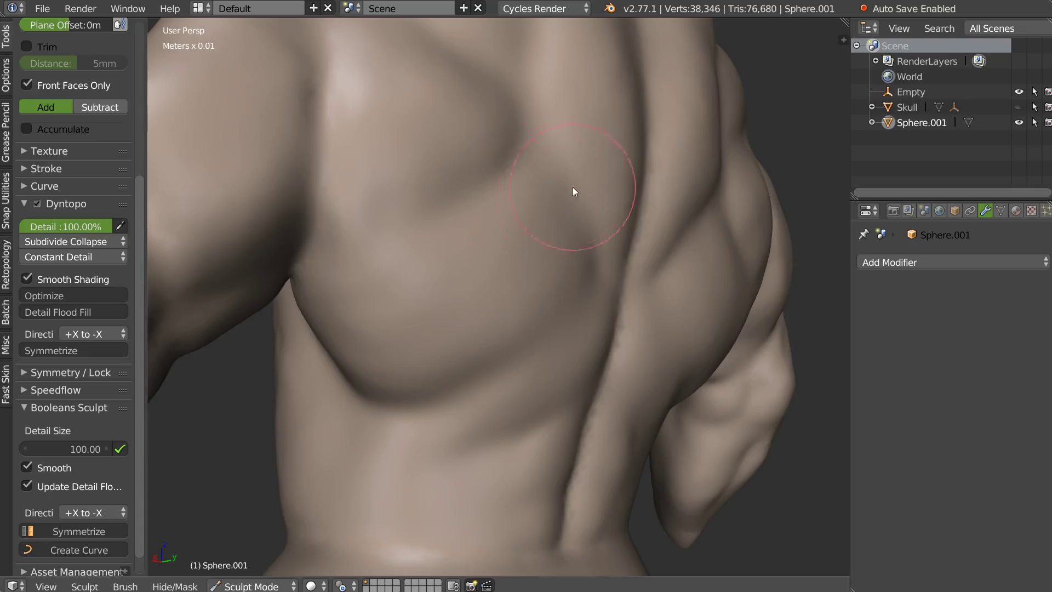
pyautogui.moveTo(573, 186); pyautogui.dragTo(510, 255, button='middle')
# - Inspect the dense mesh in wireframe overlay, then return to plain solid shading
pyautogui.hotkey('shift', 'w')
pyautogui.scroll(3, 488, 257)
pyautogui.scroll(3, 563, 205)
pyautogui.scroll(-4, 564, 205)
pyautogui.scroll(-2, 510, 260)
pyautogui.scroll(-3, 524, 260)
pyautogui.scroll(-1, 471, 285)
pyautogui.moveTo(483, 267); pyautogui.dragTo(533, 226, button='middle')
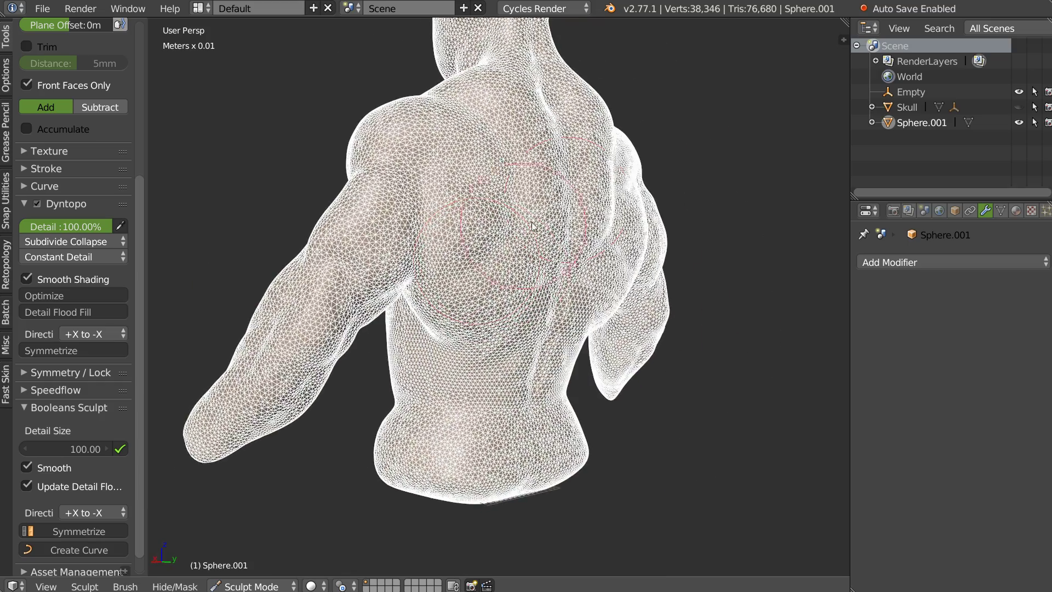
pyautogui.moveTo(770, 43)
pyautogui.mouseDown(button='middle')
pyautogui.moveTo(466, 241)
pyautogui.moveTo(526, 231)
pyautogui.moveTo(483, 239)
pyautogui.moveTo(629, 254)
pyautogui.moveTo(365, 243)
pyautogui.mouseUp(button='middle')
pyautogui.press('z')
pyautogui.click(568, 239)
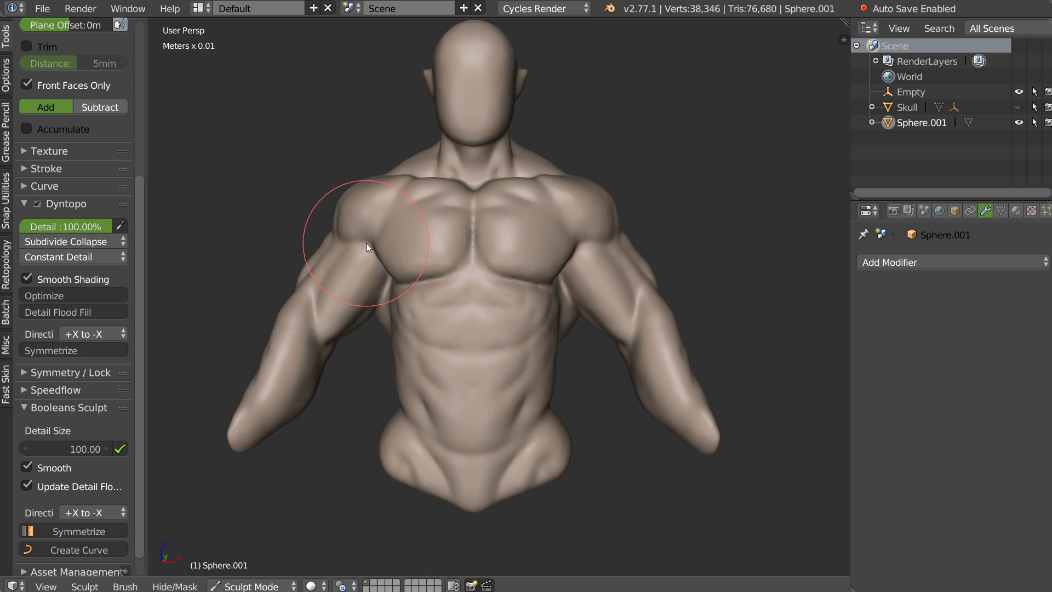
# - Carve and deepen the crease down the back with subtract Clay Strips strokes
pyautogui.scroll(2, 428, 257)
pyautogui.moveTo(429, 258)
pyautogui.mouseDown(button='middle')
pyautogui.moveTo(493, 274)
pyautogui.moveTo(455, 262)
pyautogui.moveTo(347, 286)
pyautogui.moveTo(173, 264)
pyautogui.moveTo(452, 289)
pyautogui.mouseUp(button='middle')
pyautogui.scroll(3, 451, 233)
pyautogui.scroll(-4, 451, 232)
pyautogui.scroll(3, 460, 236)
pyautogui.moveTo(459, 235)
pyautogui.mouseDown(button='middle')
pyautogui.moveTo(395, 211)
pyautogui.moveTo(393, 176)
pyautogui.moveTo(480, 214)
pyautogui.moveTo(506, 186)
pyautogui.moveTo(456, 192)
pyautogui.moveTo(435, 213)
pyautogui.moveTo(438, 248)
pyautogui.moveTo(389, 273)
pyautogui.moveTo(454, 266)
pyautogui.moveTo(468, 208)
pyautogui.mouseUp(button='middle')
pyautogui.hotkey('shift', 'c')
pyautogui.moveTo(469, 208); pyautogui.dragTo(448, 289)
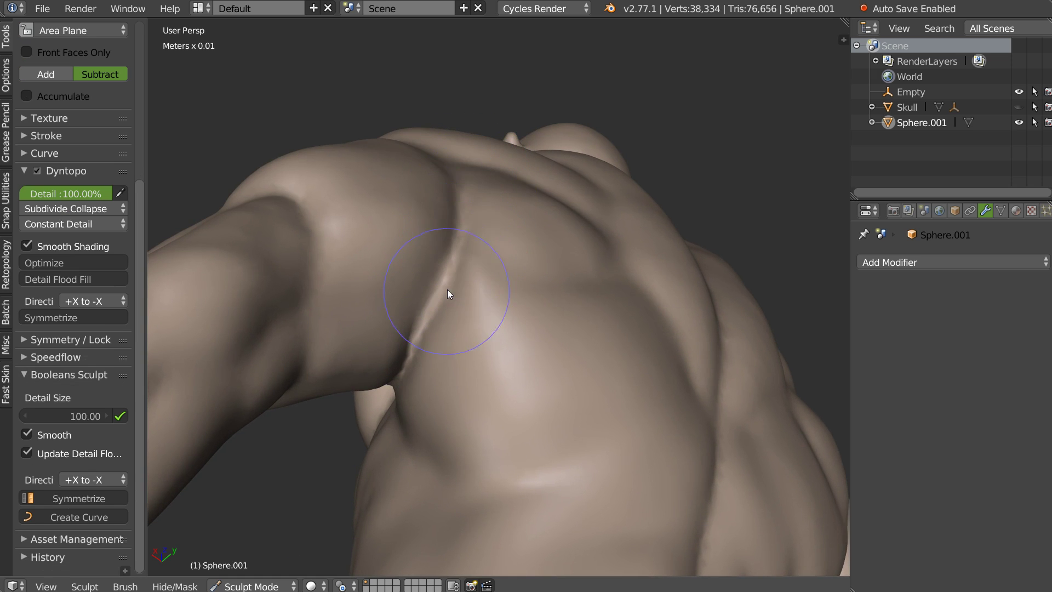
pyautogui.moveTo(463, 214); pyautogui.dragTo(472, 206)
pyautogui.moveTo(472, 206)
pyautogui.mouseDown(button='middle')
pyautogui.moveTo(486, 236)
pyautogui.moveTo(483, 168)
pyautogui.mouseUp(button='middle')
pyautogui.moveTo(483, 167); pyautogui.dragTo(483, 276)
pyautogui.moveTo(482, 276)
pyautogui.mouseDown(button='middle')
pyautogui.moveTo(494, 209)
pyautogui.moveTo(475, 239)
pyautogui.mouseUp(button='middle')
pyautogui.moveTo(441, 289)
pyautogui.mouseDown()
pyautogui.moveTo(474, 249)
pyautogui.moveTo(407, 332)
pyautogui.mouseUp()
# - Extend the carved crease toward the neck and reshape it at the shoulder
pyautogui.moveTo(407, 334)
pyautogui.mouseDown(button='middle')
pyautogui.moveTo(494, 277)
pyautogui.moveTo(410, 257)
pyautogui.mouseUp(button='middle')
pyautogui.moveTo(410, 257)
pyautogui.mouseDown()
pyautogui.moveTo(368, 260)
pyautogui.moveTo(544, 242)
pyautogui.mouseUp()
pyautogui.moveTo(544, 242)
pyautogui.mouseDown(button='middle')
pyautogui.moveTo(485, 303)
pyautogui.moveTo(449, 308)
pyautogui.moveTo(451, 231)
pyautogui.mouseUp(button='middle')
pyautogui.moveTo(451, 230); pyautogui.dragTo(455, 169)
pyautogui.moveTo(455, 168); pyautogui.dragTo(452, 231, button='middle')
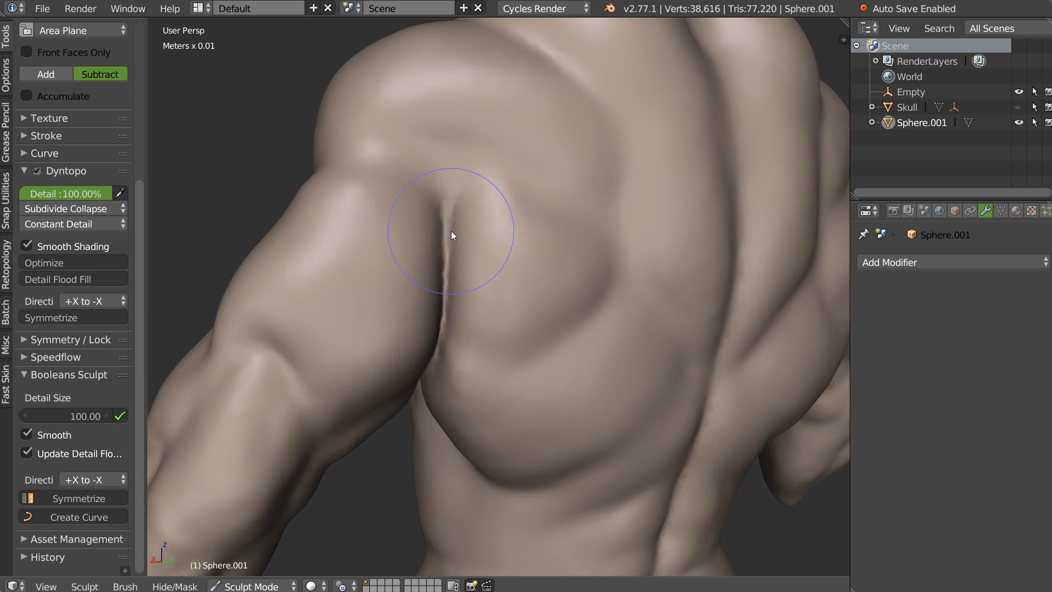
pyautogui.moveTo(469, 180)
pyautogui.mouseDown(button='middle')
pyautogui.moveTo(404, 230)
pyautogui.moveTo(353, 226)
pyautogui.moveTo(481, 223)
pyautogui.moveTo(447, 189)
pyautogui.moveTo(512, 204)
pyautogui.moveTo(503, 215)
pyautogui.moveTo(486, 200)
pyautogui.mouseUp(button='middle')
# - Set the brush radius to 129 and survey the shoulder and upper back
pyautogui.press('f')
pyautogui.click(421, 285)
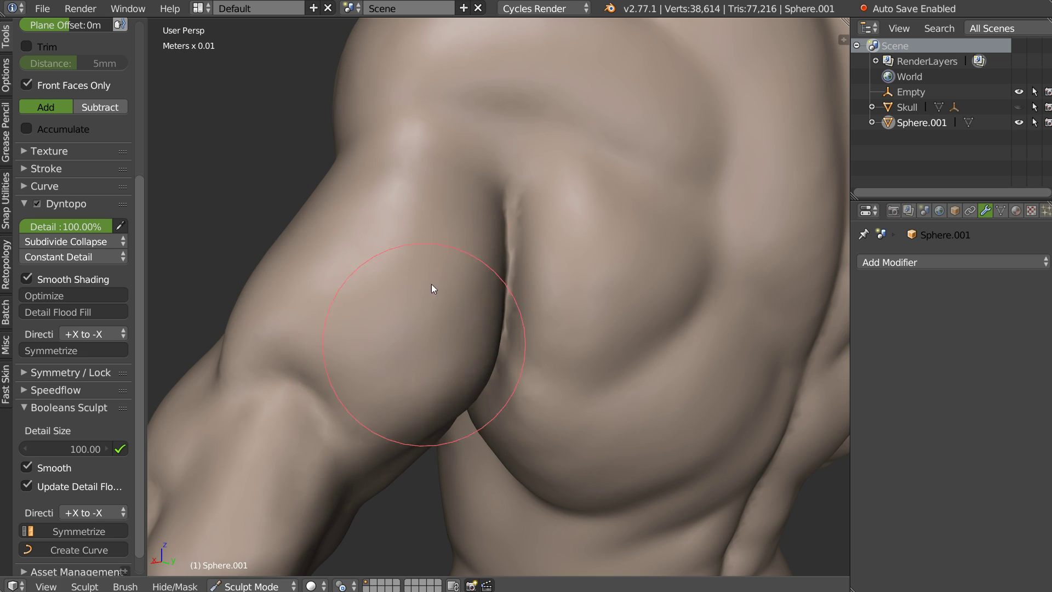
pyautogui.moveTo(470, 160); pyautogui.dragTo(514, 195, button='middle')
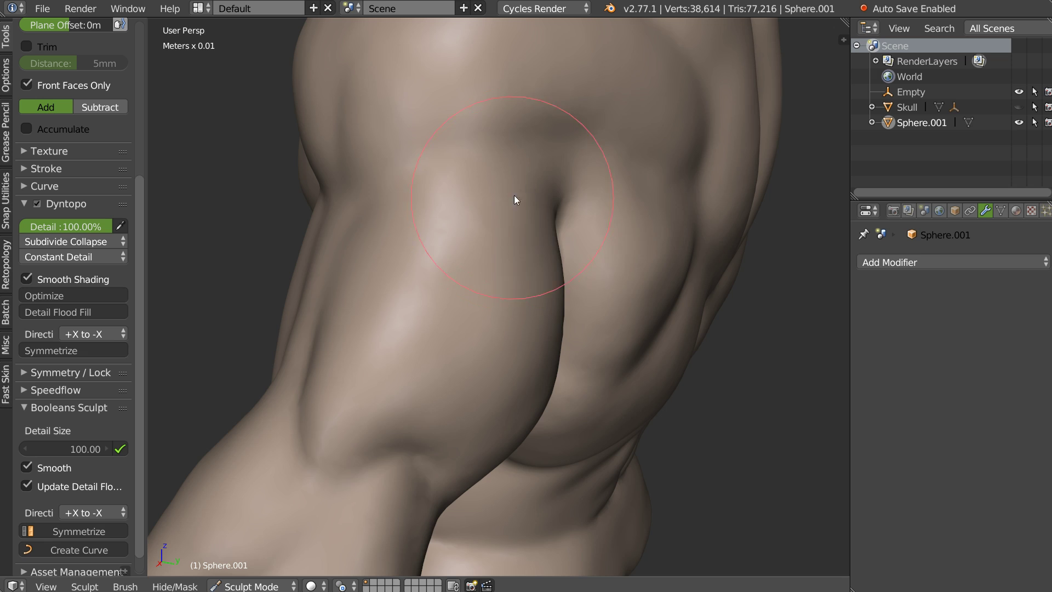
pyautogui.moveTo(543, 159)
pyautogui.mouseDown(button='middle')
pyautogui.moveTo(481, 226)
pyautogui.moveTo(435, 227)
pyautogui.mouseUp(button='middle')
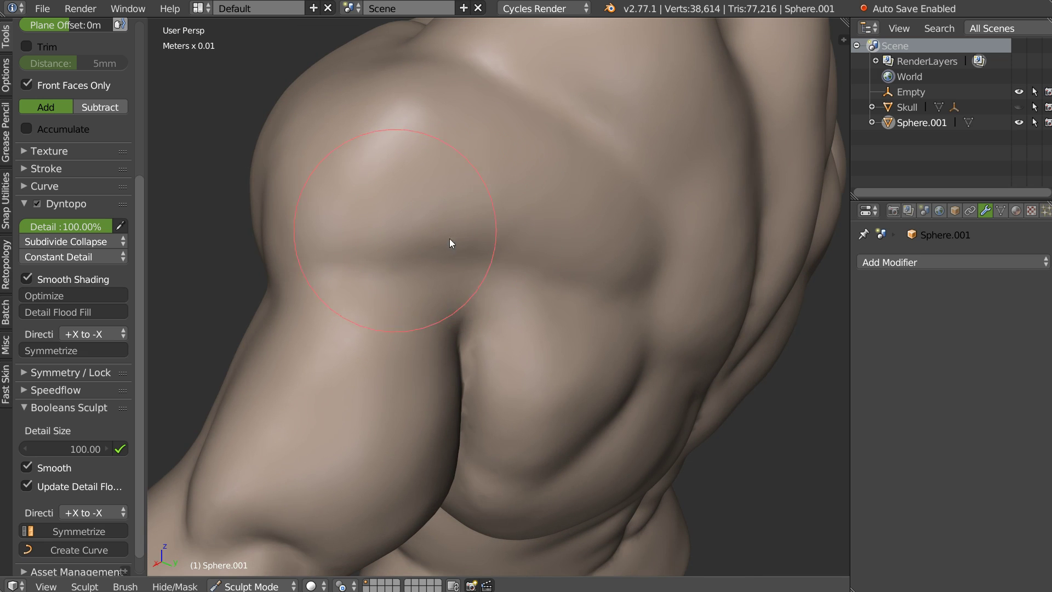
pyautogui.moveTo(533, 213)
pyautogui.mouseDown(button='middle')
pyautogui.moveTo(580, 203)
pyautogui.moveTo(554, 200)
pyautogui.mouseUp(button='middle')
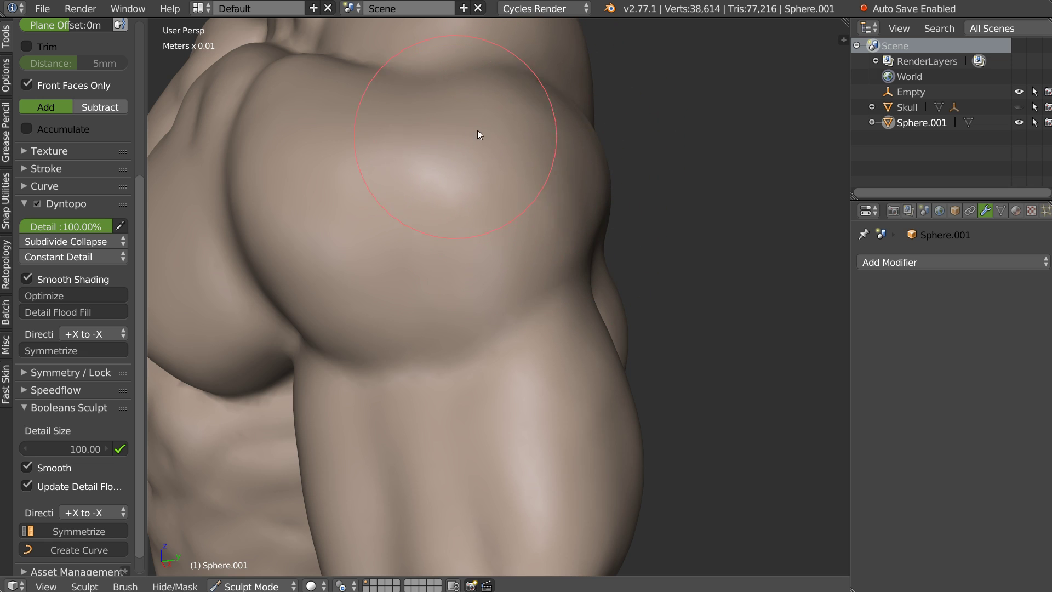
pyautogui.moveTo(478, 134); pyautogui.dragTo(474, 179, button='middle')
pyautogui.moveTo(536, 156)
pyautogui.mouseDown(button='middle')
pyautogui.moveTo(487, 162)
pyautogui.moveTo(509, 145)
pyautogui.moveTo(497, 221)
pyautogui.moveTo(522, 273)
pyautogui.mouseUp(button='middle')
# - Build up the upper shoulder muscle ridge with clay, then smooth the shoulder bulge
pyautogui.hotkey('shift', 't')
pyautogui.moveTo(417, 279)
pyautogui.mouseDown(button='middle')
pyautogui.moveTo(505, 253)
pyautogui.moveTo(457, 250)
pyautogui.mouseUp(button='middle')
pyautogui.press('c')
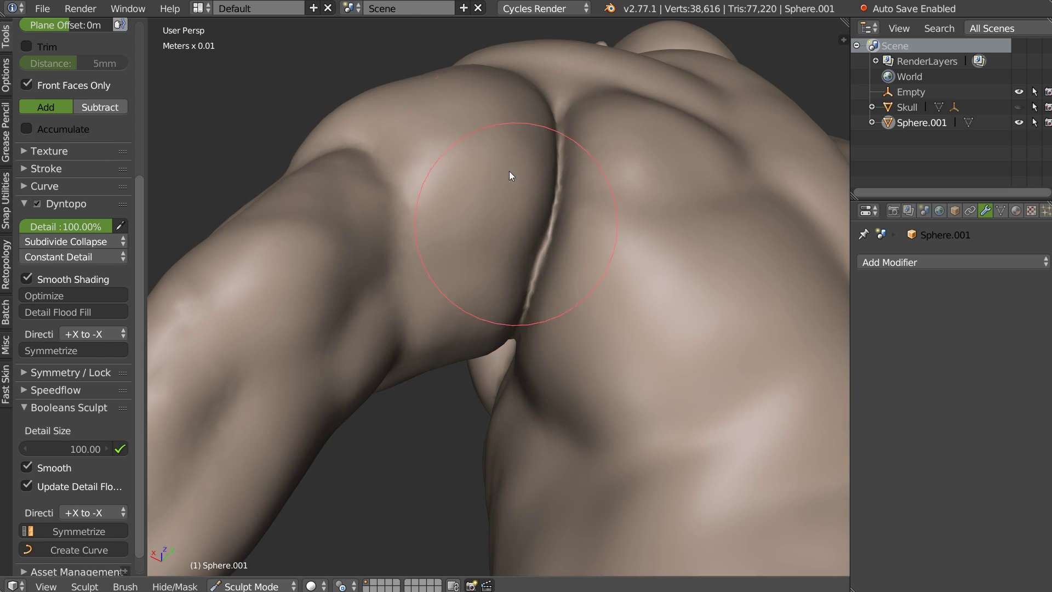
pyautogui.moveTo(456, 127)
pyautogui.mouseDown()
pyautogui.moveTo(438, 99)
pyautogui.moveTo(529, 100)
pyautogui.mouseUp()
pyautogui.moveTo(524, 207)
pyautogui.mouseDown(button='middle')
pyautogui.moveTo(611, 235)
pyautogui.moveTo(555, 259)
pyautogui.moveTo(483, 316)
pyautogui.moveTo(494, 189)
pyautogui.moveTo(601, 172)
pyautogui.moveTo(533, 192)
pyautogui.moveTo(540, 183)
pyautogui.moveTo(520, 231)
pyautogui.mouseUp(button='middle')
pyautogui.scroll(3, 533, 188)
pyautogui.scroll(3, 519, 176)
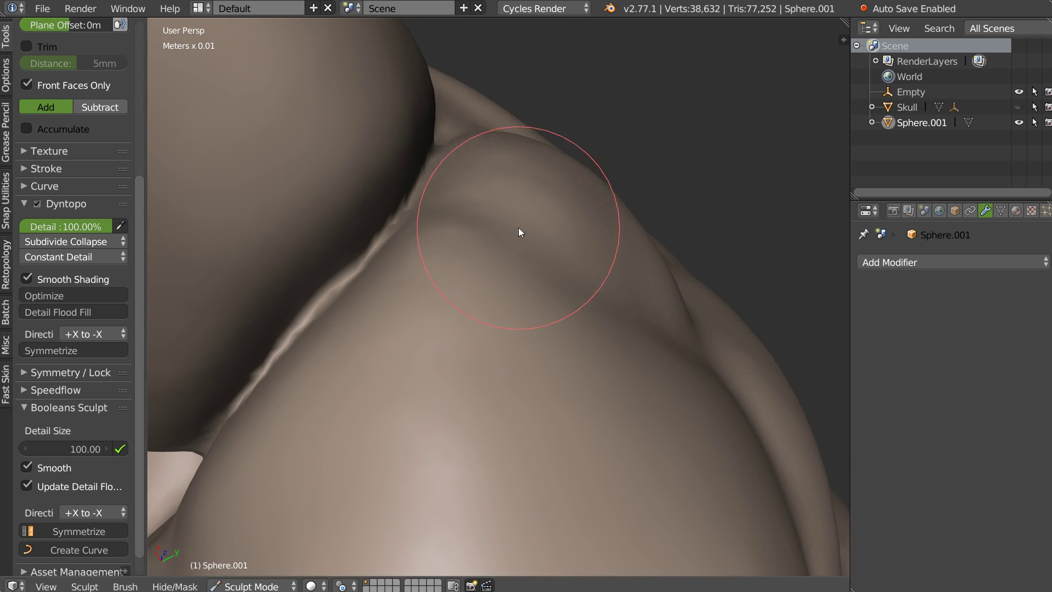
pyautogui.press('s')
pyautogui.moveTo(498, 135); pyautogui.dragTo(552, 161)
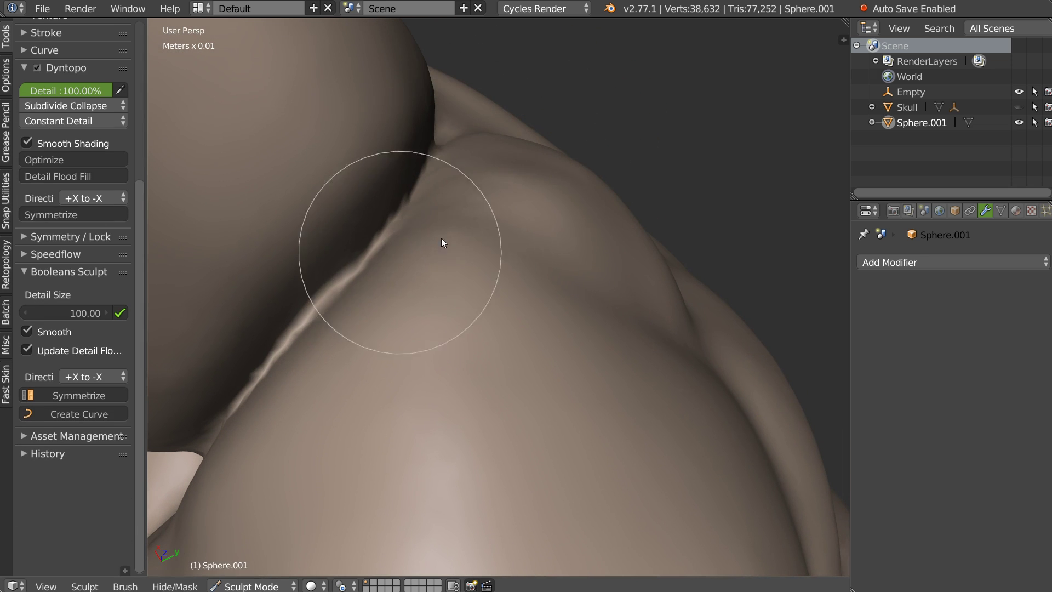
# - Alternate clay and smooth brushes, smoothing the shoulder and upper arm surface
pyautogui.moveTo(442, 237); pyautogui.dragTo(421, 263, button='middle')
pyautogui.press('c')
pyautogui.moveTo(534, 230); pyautogui.dragTo(446, 306, button='middle')
pyautogui.press('s')
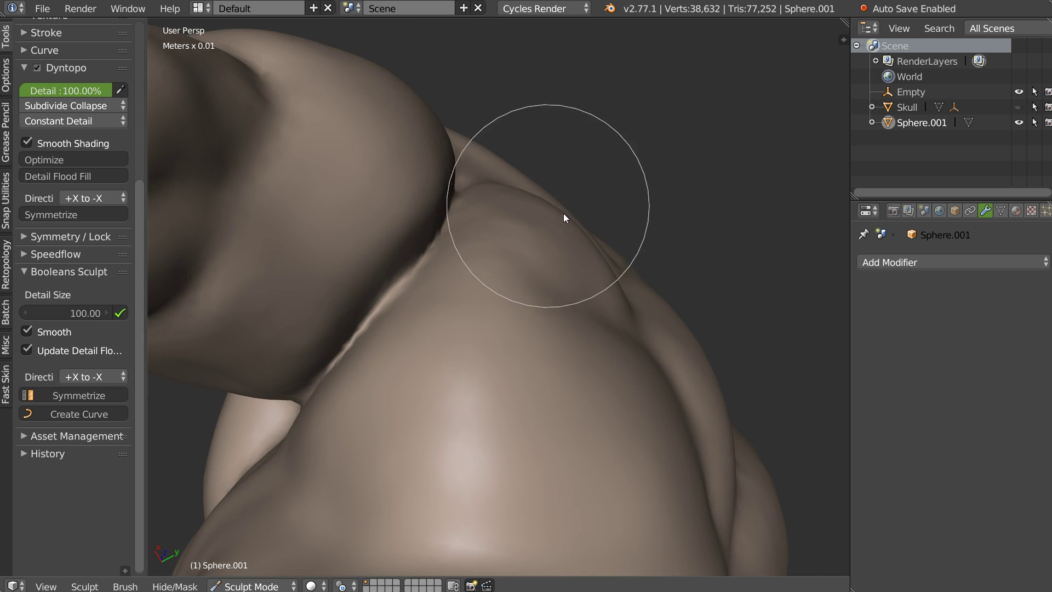
pyautogui.press('c')
pyautogui.moveTo(530, 220)
pyautogui.mouseDown(button='middle')
pyautogui.moveTo(552, 250)
pyautogui.moveTo(540, 228)
pyautogui.moveTo(564, 195)
pyautogui.mouseUp(button='middle')
pyautogui.press('s')
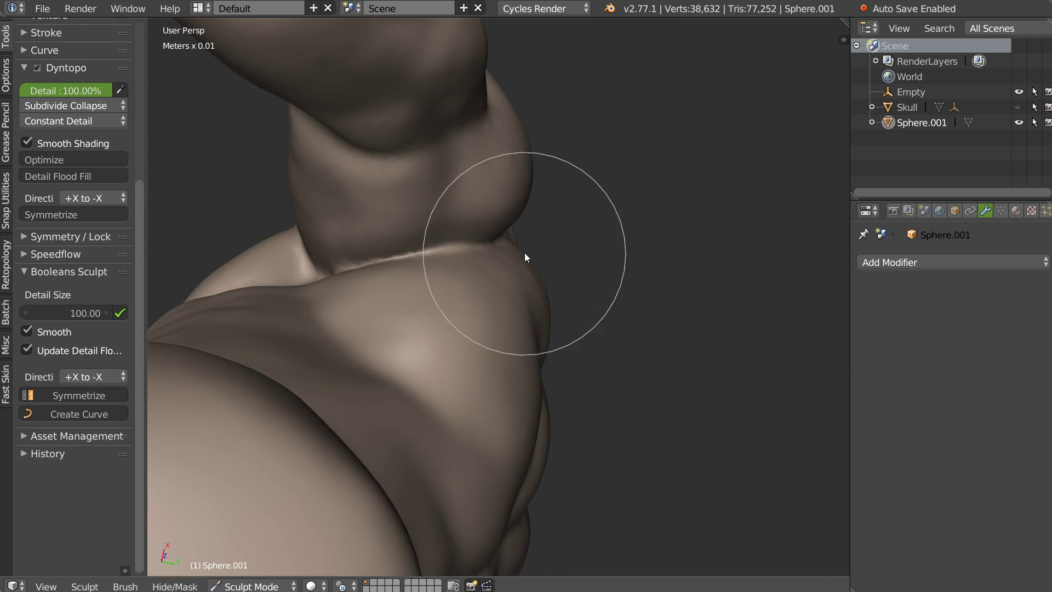
pyautogui.press('c')
pyautogui.scroll(-3, 513, 302)
pyautogui.moveTo(502, 350)
pyautogui.mouseDown(button='middle')
pyautogui.moveTo(500, 381)
pyautogui.moveTo(480, 392)
pyautogui.moveTo(383, 382)
pyautogui.moveTo(414, 321)
pyautogui.moveTo(540, 391)
pyautogui.moveTo(521, 317)
pyautogui.moveTo(469, 315)
pyautogui.moveTo(453, 266)
pyautogui.moveTo(419, 228)
pyautogui.moveTo(428, 198)
pyautogui.moveTo(446, 239)
pyautogui.moveTo(412, 273)
pyautogui.moveTo(446, 226)
pyautogui.moveTo(407, 192)
pyautogui.mouseUp(button='middle')
pyautogui.moveTo(433, 234)
pyautogui.mouseDown(button='middle')
pyautogui.moveTo(381, 161)
pyautogui.moveTo(475, 246)
pyautogui.moveTo(419, 198)
pyautogui.moveTo(349, 199)
pyautogui.moveTo(432, 222)
pyautogui.moveTo(386, 121)
pyautogui.mouseUp(button='middle')
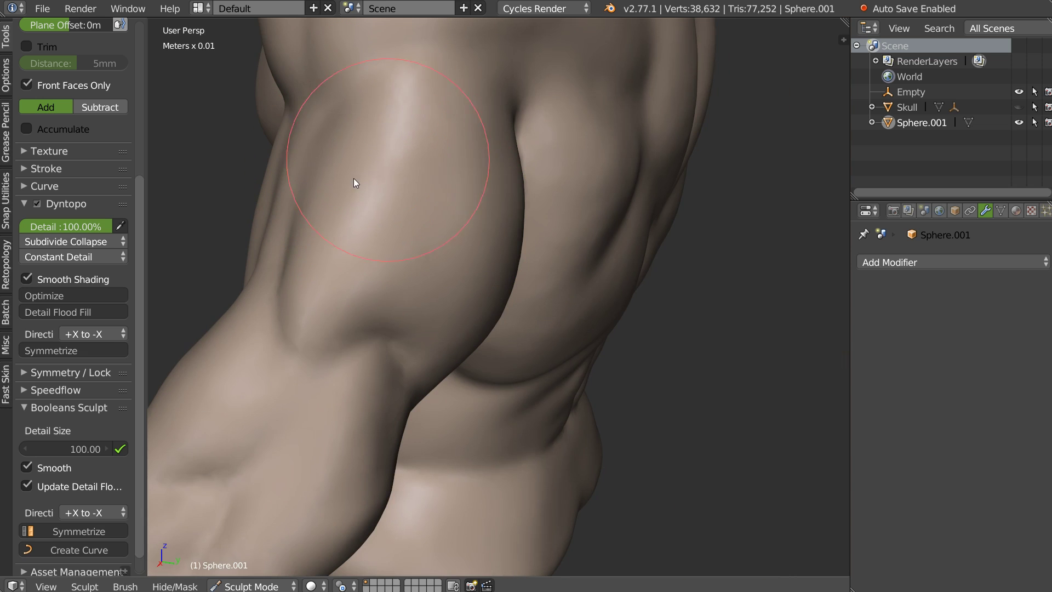
pyautogui.press('s')
pyautogui.moveTo(340, 164); pyautogui.dragTo(437, 222)
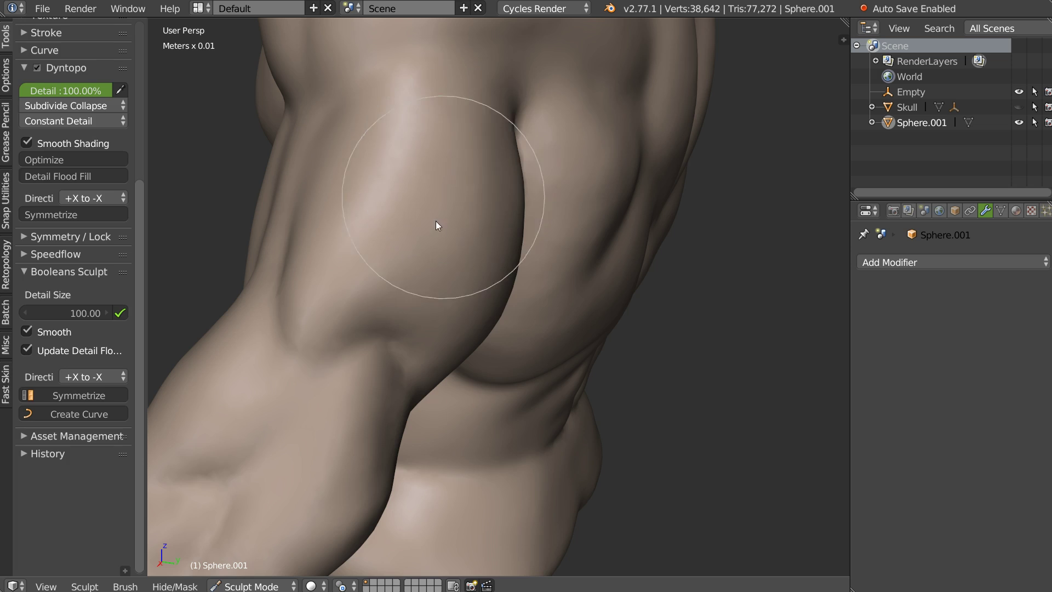
pyautogui.moveTo(484, 228)
pyautogui.mouseDown(button='middle')
pyautogui.moveTo(400, 242)
pyautogui.moveTo(280, 214)
pyautogui.moveTo(528, 243)
pyautogui.moveTo(586, 228)
pyautogui.moveTo(457, 284)
pyautogui.moveTo(493, 251)
pyautogui.moveTo(396, 247)
pyautogui.moveTo(444, 241)
pyautogui.mouseUp(button='middle')
pyautogui.scroll(2, 479, 203)
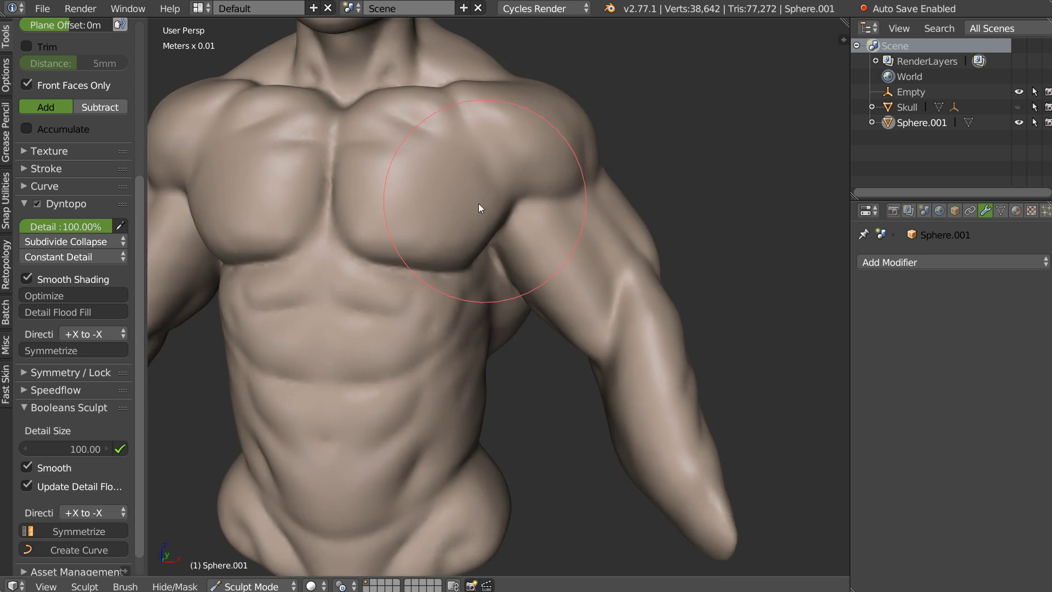
pyautogui.moveTo(478, 203); pyautogui.dragTo(416, 266, button='middle')
pyautogui.scroll(2, 433, 200)
pyautogui.press('KP_1')
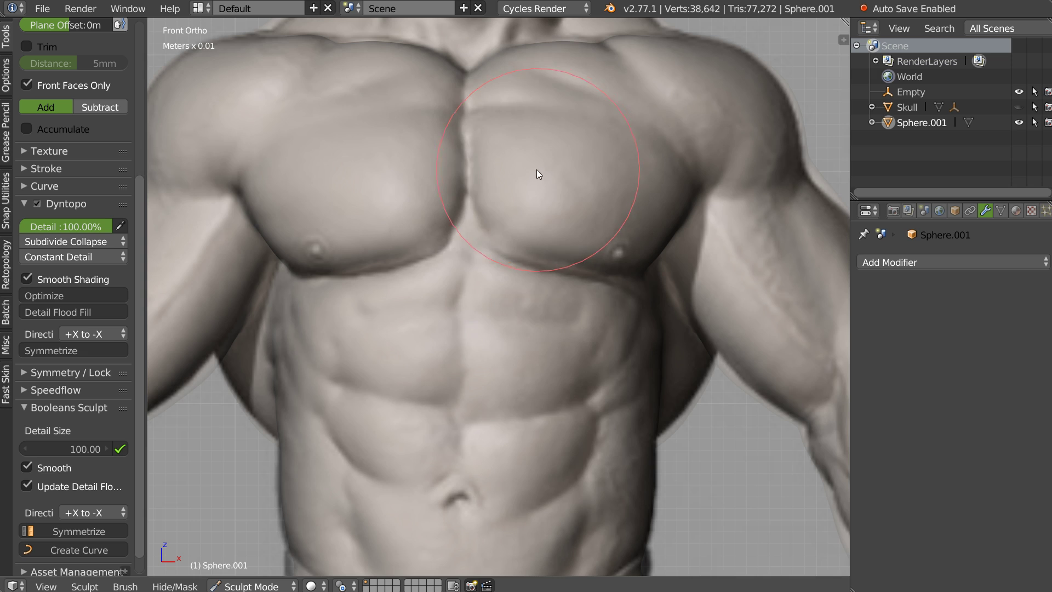
pyautogui.keyDown('shift'); pyautogui.moveTo(672, 373); pyautogui.dragTo(544, 330, button='middle'); pyautogui.keyUp('shift')
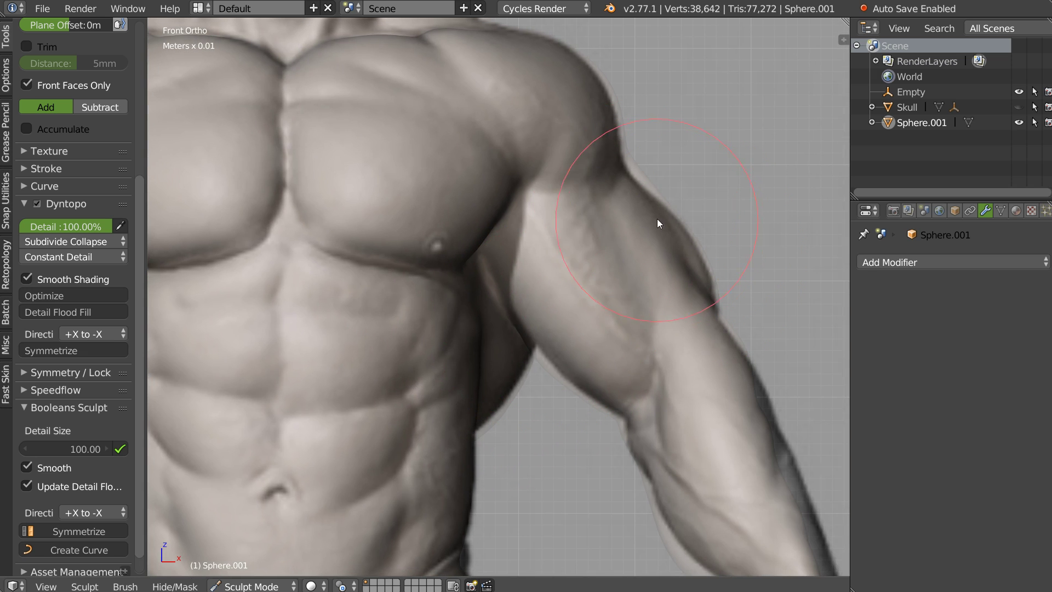
pyautogui.hotkey('shift', 'c')
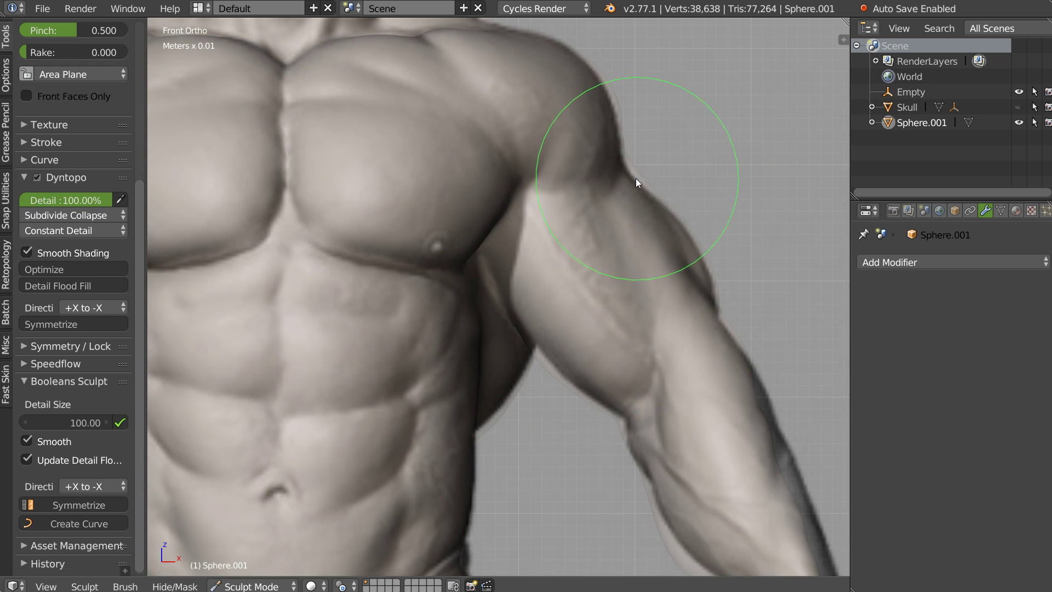
pyautogui.keyDown('shift'); pyautogui.moveTo(634, 184); pyautogui.dragTo(613, 238, button='middle'); pyautogui.keyUp('shift')
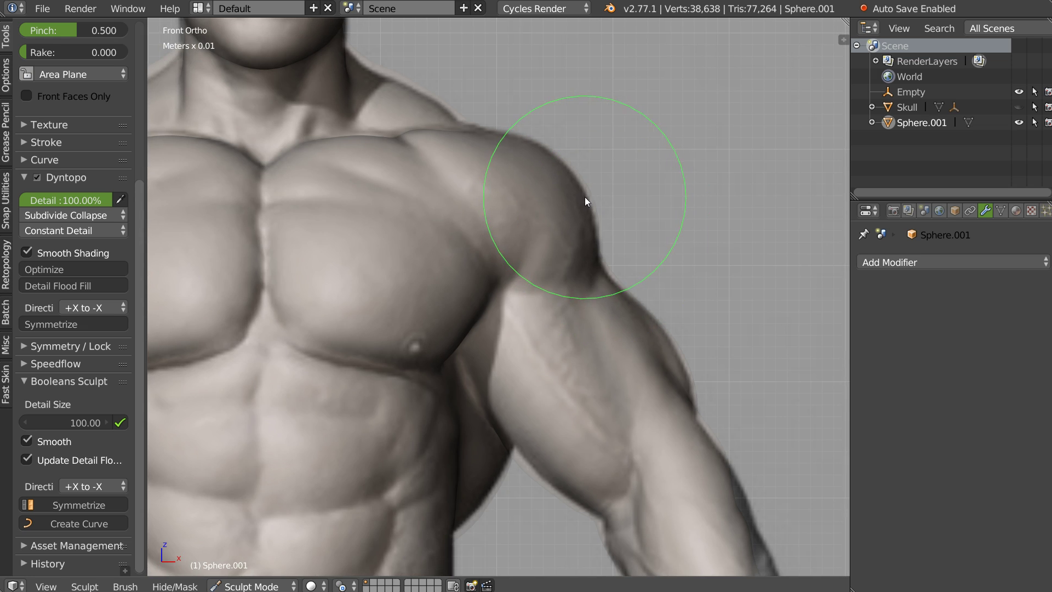
pyautogui.scroll(-5, 584, 196)
pyautogui.scroll(1, 600, 209)
pyautogui.scroll(4, 469, 268)
pyautogui.scroll(2, 541, 180)
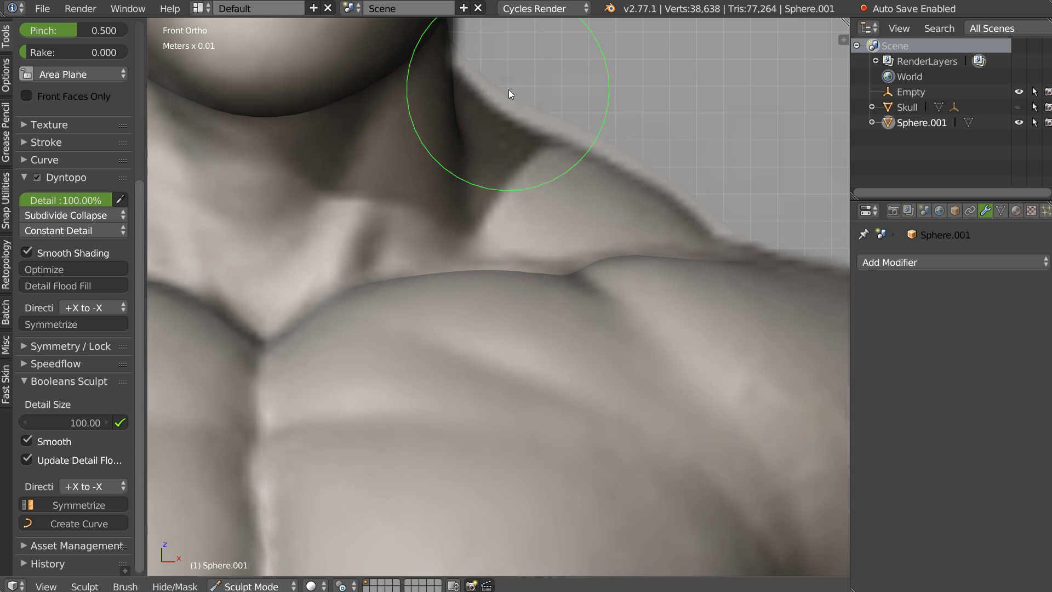
pyautogui.scroll(-1, 606, 159)
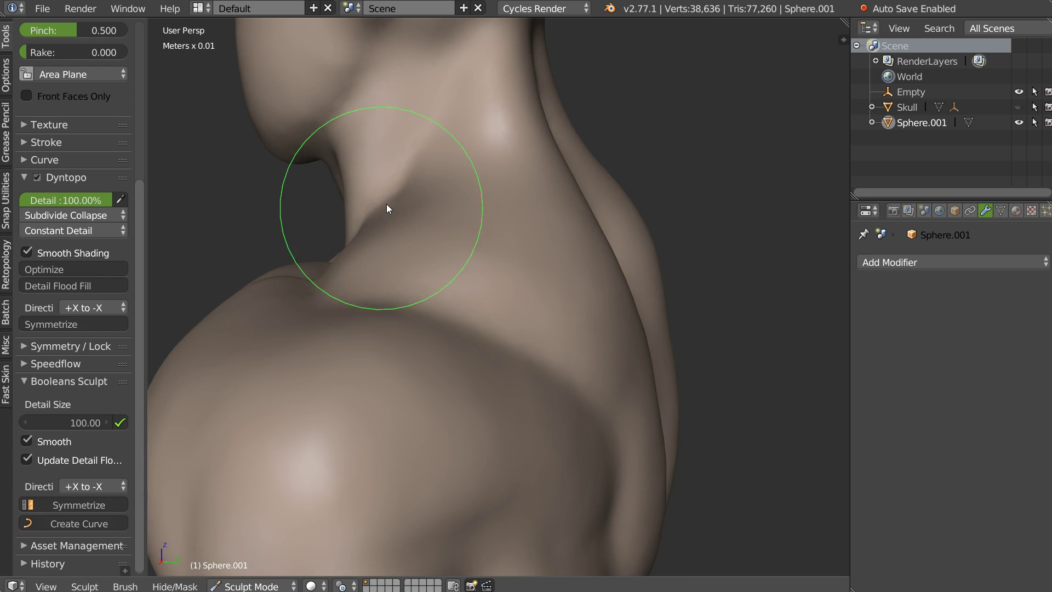
# - Switch to the Trim brush with a smaller radius, viewing head and shoulder from above
pyautogui.scroll(-3, 397, 247)
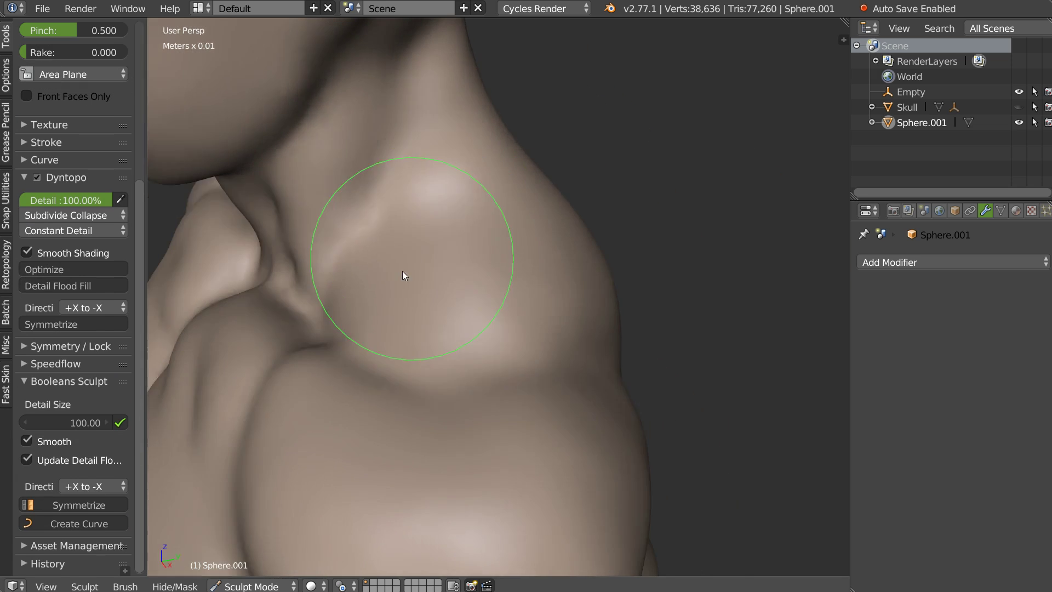
pyautogui.moveTo(545, 255)
pyautogui.mouseDown(button='middle')
pyautogui.moveTo(497, 373)
pyautogui.moveTo(491, 320)
pyautogui.moveTo(440, 331)
pyautogui.mouseUp(button='middle')
pyautogui.scroll(3, 498, 378)
pyautogui.press('c')
pyautogui.press('f')
pyautogui.click(439, 320)
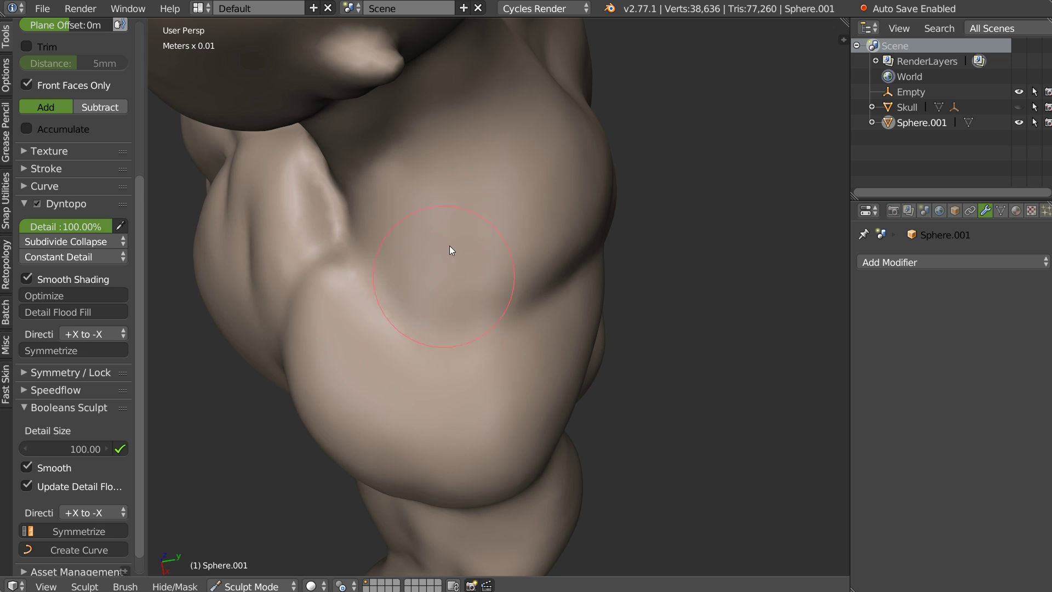
# - Flatten and soften the shoulder creases with Area Plane subtract strokes
pyautogui.moveTo(424, 339); pyautogui.dragTo(481, 321, button='middle')
pyautogui.hotkey('shift', 'c')
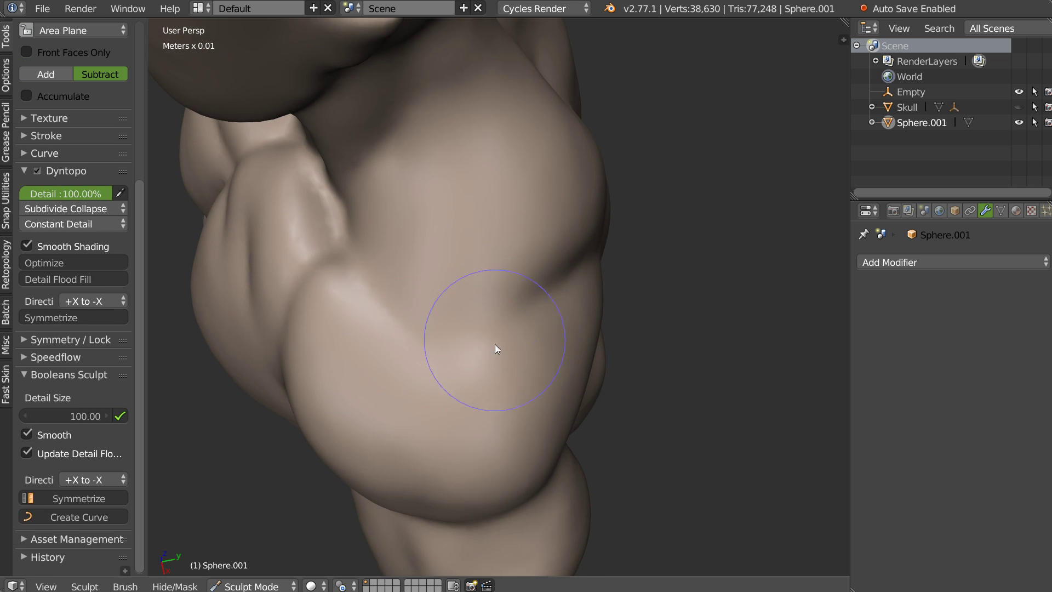
pyautogui.moveTo(522, 322)
pyautogui.mouseDown()
pyautogui.moveTo(475, 371)
pyautogui.moveTo(367, 320)
pyautogui.moveTo(345, 279)
pyautogui.mouseUp()
pyautogui.moveTo(345, 279)
pyautogui.mouseDown(button='middle')
pyautogui.moveTo(405, 285)
pyautogui.moveTo(469, 274)
pyautogui.moveTo(420, 333)
pyautogui.moveTo(423, 363)
pyautogui.mouseUp(button='middle')
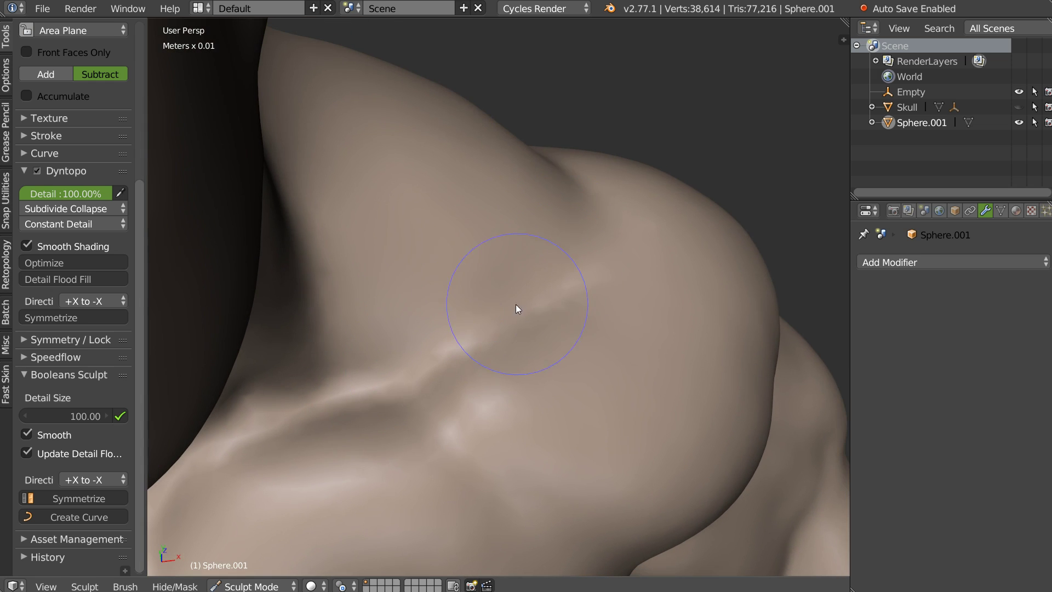
pyautogui.moveTo(481, 325); pyautogui.dragTo(508, 259, button='middle')
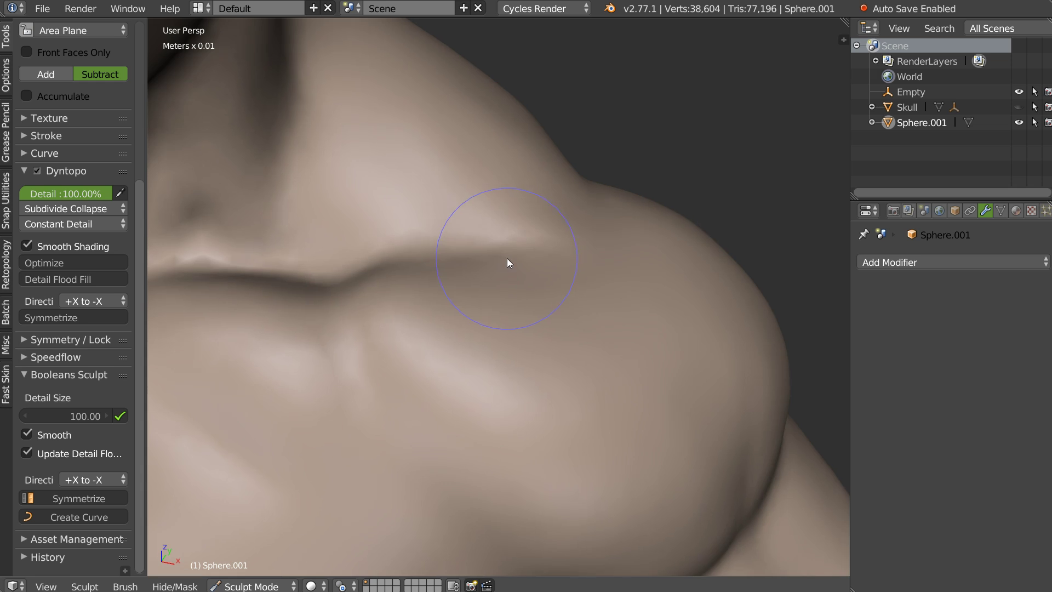
pyautogui.moveTo(406, 255); pyautogui.dragTo(534, 249)
pyautogui.scroll(-5, 634, 228)
pyautogui.moveTo(377, 263)
pyautogui.mouseDown(button='middle')
pyautogui.moveTo(354, 253)
pyautogui.moveTo(421, 240)
pyautogui.mouseUp(button='middle')
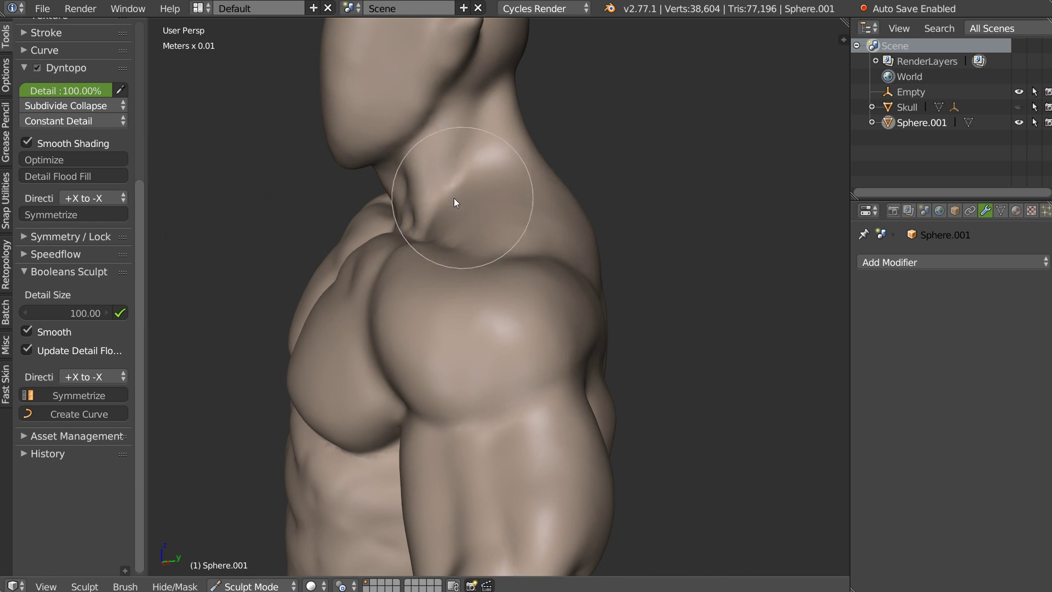
# - Toggle between adding and lowering flattening brushes while examining the neck from several angles
pyautogui.hotkey('shift', 'c')
pyautogui.moveTo(493, 202)
pyautogui.mouseDown(button='middle')
pyautogui.moveTo(429, 284)
pyautogui.moveTo(496, 188)
pyautogui.mouseUp(button='middle')
pyautogui.moveTo(397, 217)
pyautogui.mouseDown(button='middle')
pyautogui.moveTo(382, 251)
pyautogui.moveTo(424, 193)
pyautogui.moveTo(475, 225)
pyautogui.moveTo(371, 198)
pyautogui.mouseUp(button='middle')
pyautogui.press('c')
pyautogui.moveTo(447, 98)
pyautogui.mouseDown(button='middle')
pyautogui.moveTo(463, 178)
pyautogui.moveTo(483, 167)
pyautogui.moveTo(409, 172)
pyautogui.moveTo(367, 238)
pyautogui.moveTo(413, 195)
pyautogui.mouseUp(button='middle')
pyautogui.moveTo(352, 299)
pyautogui.mouseDown(button='middle')
pyautogui.moveTo(382, 255)
pyautogui.moveTo(458, 190)
pyautogui.moveTo(447, 138)
pyautogui.mouseUp(button='middle')
pyautogui.hotkey('shift', 't')
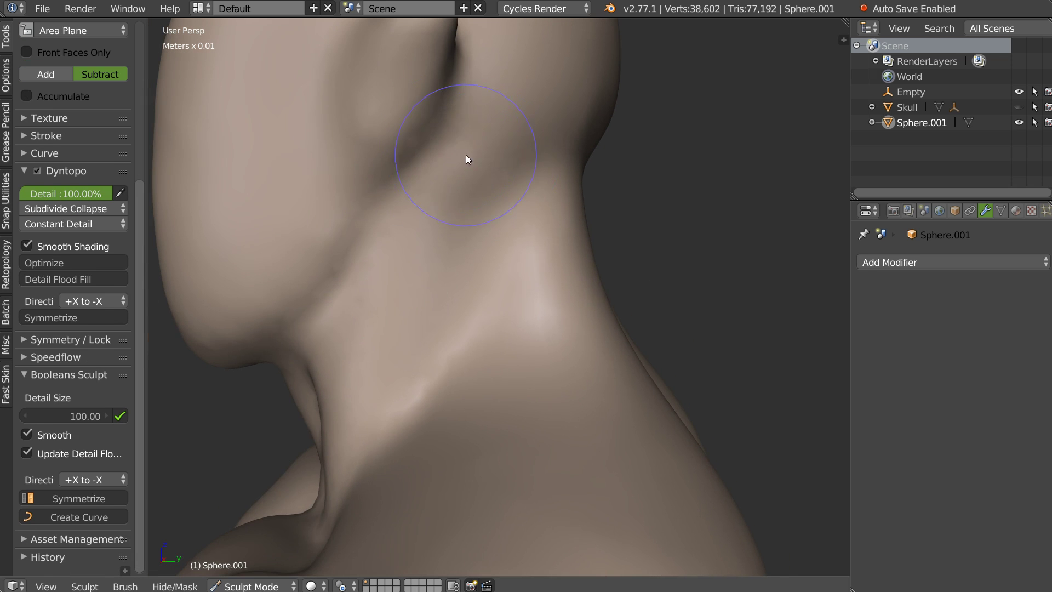
# - Pull the ear tip out into a longer spike with Snake Hook
pyautogui.moveTo(476, 188)
pyautogui.mouseDown(button='middle')
pyautogui.moveTo(441, 151)
pyautogui.moveTo(408, 237)
pyautogui.moveTo(413, 280)
pyautogui.mouseUp(button='middle')
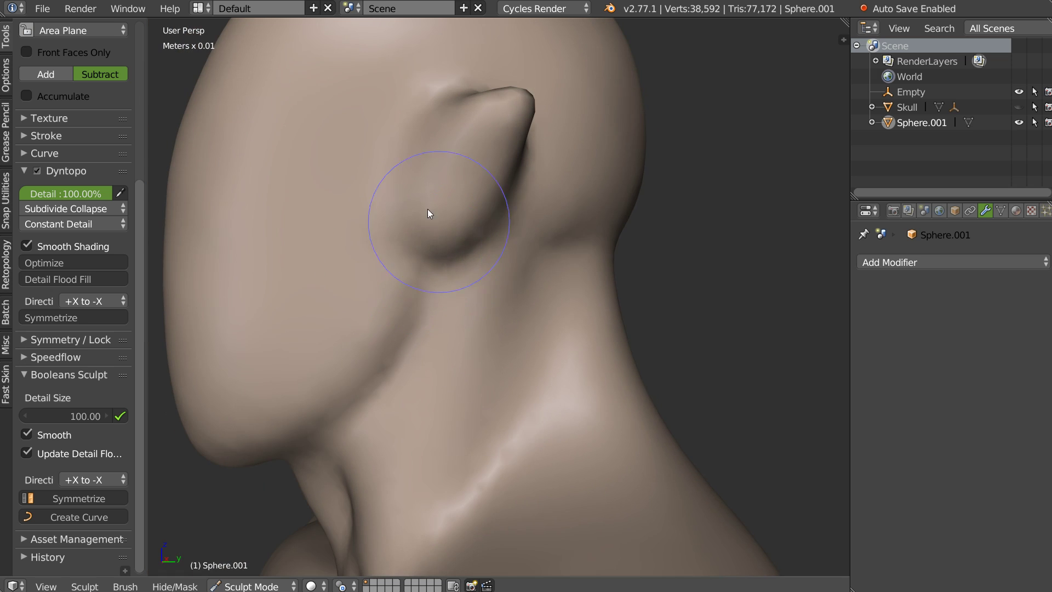
pyautogui.moveTo(428, 214); pyautogui.dragTo(458, 201, button='middle')
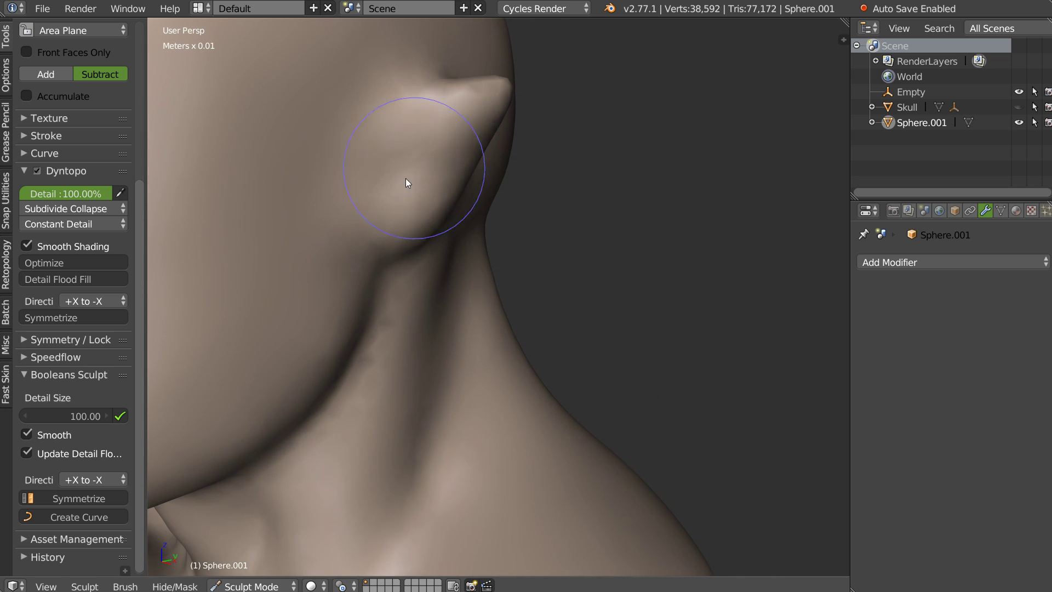
pyautogui.moveTo(410, 171); pyautogui.dragTo(474, 196, button='middle')
pyautogui.press('k')
pyautogui.moveTo(481, 187)
pyautogui.mouseDown()
pyautogui.moveTo(514, 144)
pyautogui.moveTo(547, 124)
pyautogui.moveTo(542, 135)
pyautogui.mouseUp()
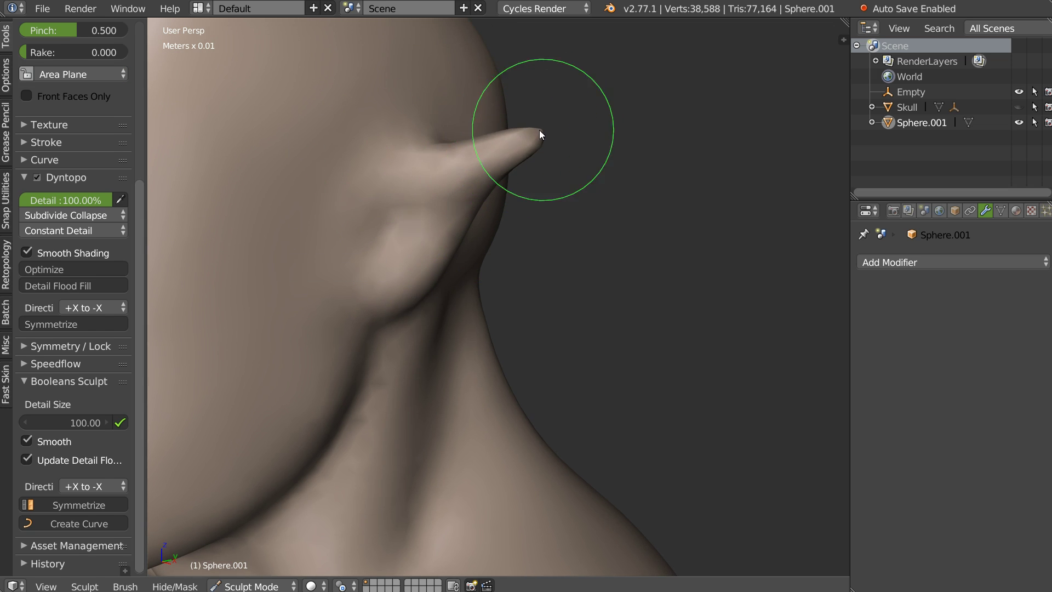
pyautogui.moveTo(442, 188); pyautogui.dragTo(464, 198, button='middle')
pyautogui.scroll(-3, 465, 193)
pyautogui.scroll(-5, 538, 153)
# - Check the torso front and back, refining the upper torso surface
pyautogui.moveTo(481, 107)
pyautogui.mouseDown(button='middle')
pyautogui.moveTo(514, 177)
pyautogui.moveTo(433, 266)
pyautogui.moveTo(503, 181)
pyautogui.mouseUp(button='middle')
pyautogui.scroll(-4, 496, 241)
pyautogui.moveTo(495, 240)
pyautogui.mouseDown(button='middle')
pyautogui.moveTo(284, 237)
pyautogui.moveTo(499, 226)
pyautogui.moveTo(436, 238)
pyautogui.moveTo(470, 294)
pyautogui.moveTo(458, 257)
pyautogui.mouseUp(button='middle')
pyautogui.scroll(4, 500, 226)
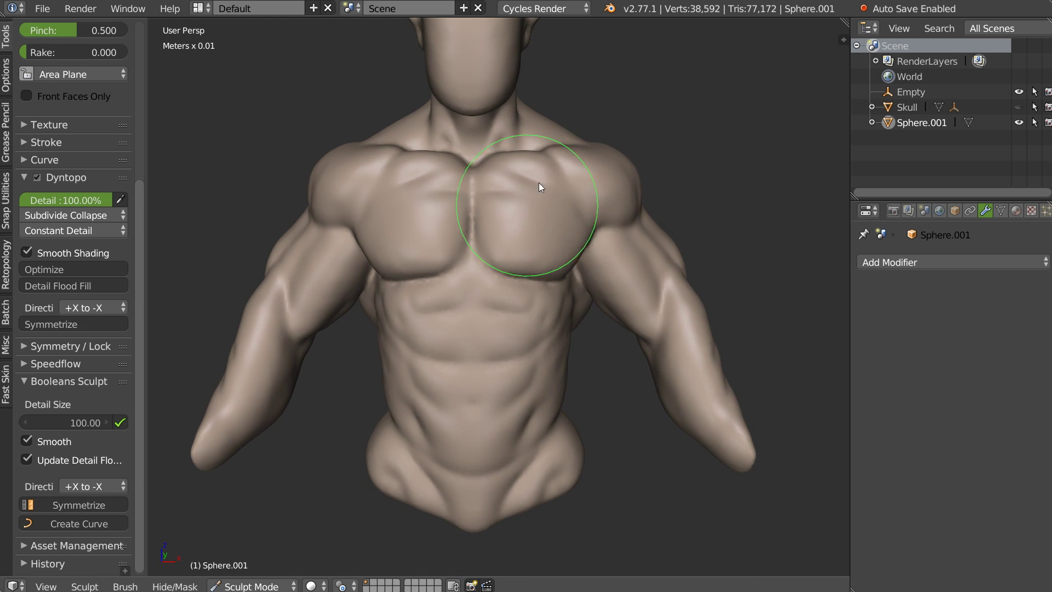
pyautogui.moveTo(456, 323)
pyautogui.mouseDown(button='middle')
pyautogui.moveTo(465, 231)
pyautogui.moveTo(506, 236)
pyautogui.moveTo(470, 247)
pyautogui.moveTo(455, 281)
pyautogui.moveTo(423, 274)
pyautogui.moveTo(383, 200)
pyautogui.moveTo(624, 246)
pyautogui.moveTo(535, 206)
pyautogui.mouseUp(button='middle')
pyautogui.moveTo(535, 206)
pyautogui.mouseDown()
pyautogui.moveTo(576, 238)
pyautogui.moveTo(570, 227)
pyautogui.mouseUp()
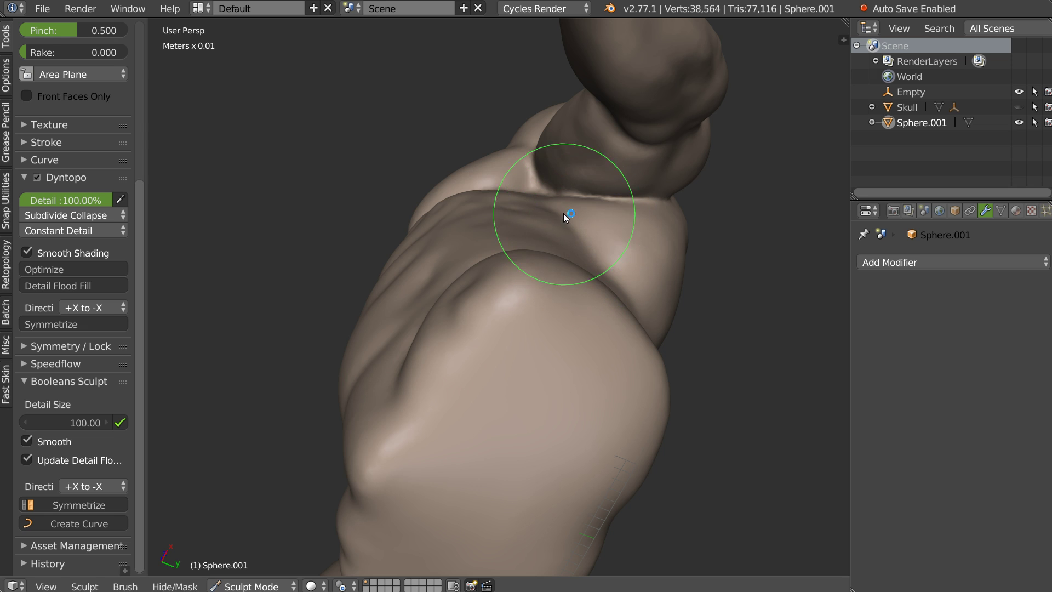
pyautogui.press('s')
pyautogui.press('k')
pyautogui.moveTo(584, 235)
pyautogui.mouseDown(button='middle')
pyautogui.moveTo(619, 308)
pyautogui.moveTo(651, 329)
pyautogui.mouseUp(button='middle')
pyautogui.scroll(2, 550, 269)
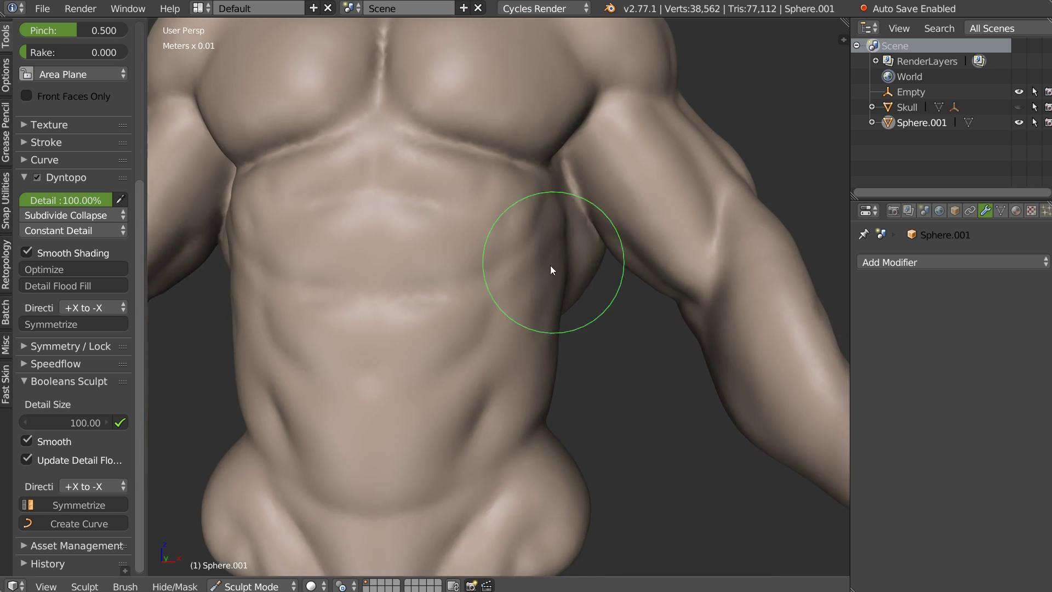
pyautogui.scroll(1, 576, 273)
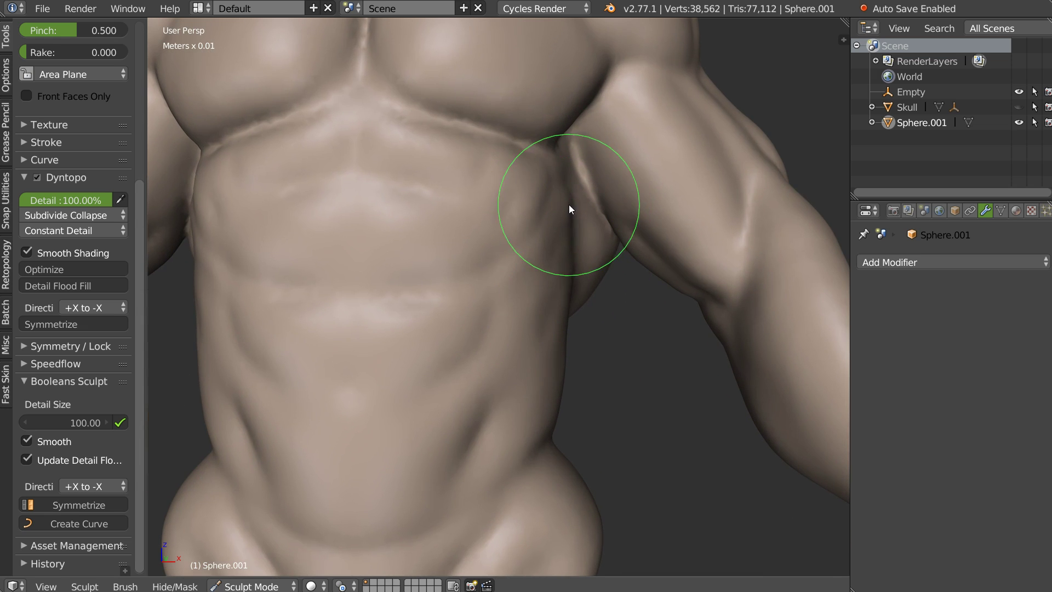
pyautogui.scroll(-2, 575, 209)
# - Carve a vertical crease on the torso side below the armpit
pyautogui.moveTo(538, 298)
pyautogui.mouseDown(button='middle')
pyautogui.moveTo(522, 306)
pyautogui.moveTo(501, 284)
pyautogui.mouseUp(button='middle')
pyautogui.moveTo(526, 250); pyautogui.dragTo(559, 213, button='middle')
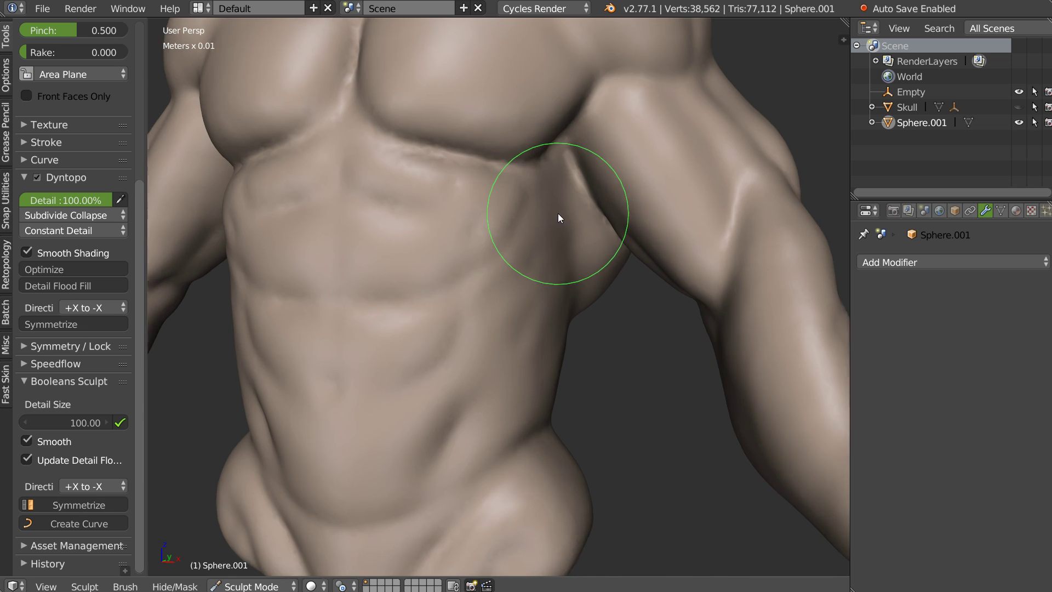
pyautogui.scroll(2, 559, 213)
pyautogui.moveTo(565, 173)
pyautogui.mouseDown()
pyautogui.moveTo(554, 181)
pyautogui.moveTo(564, 256)
pyautogui.mouseUp()
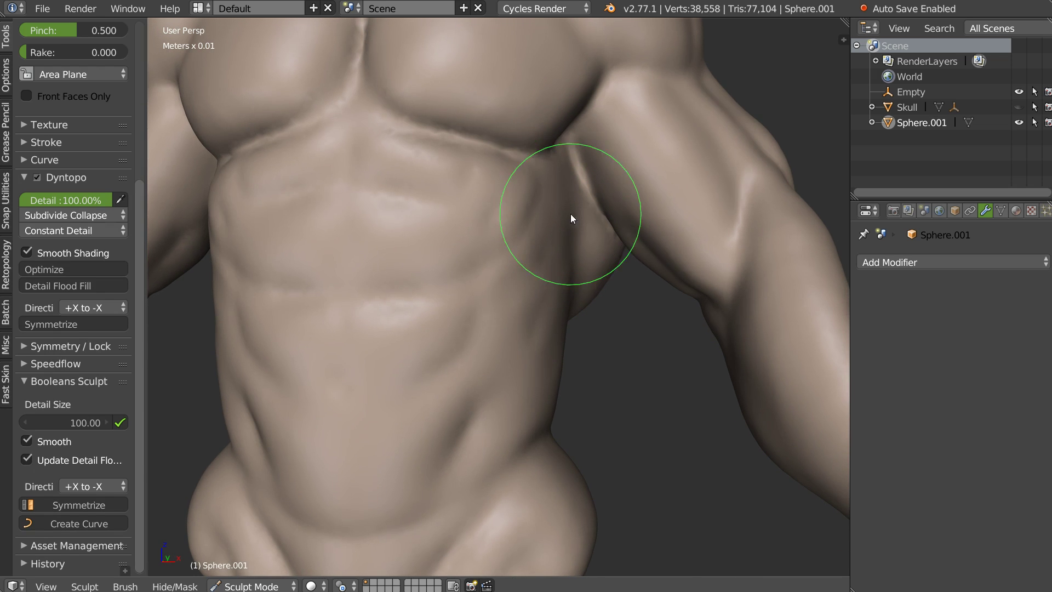
pyautogui.scroll(-2, 537, 255)
pyautogui.scroll(-2, 536, 252)
pyautogui.moveTo(554, 264)
pyautogui.mouseDown(button='middle')
pyautogui.moveTo(512, 283)
pyautogui.moveTo(533, 239)
pyautogui.moveTo(519, 271)
pyautogui.moveTo(516, 237)
pyautogui.moveTo(787, 253)
pyautogui.moveTo(371, 249)
pyautogui.moveTo(828, 263)
pyautogui.moveTo(658, 270)
pyautogui.moveTo(639, 261)
pyautogui.moveTo(774, 261)
pyautogui.moveTo(615, 261)
pyautogui.moveTo(754, 232)
pyautogui.moveTo(560, 249)
pyautogui.moveTo(513, 207)
pyautogui.moveTo(519, 263)
pyautogui.moveTo(545, 254)
pyautogui.mouseUp(button='middle')
pyautogui.scroll(2, 542, 240)
pyautogui.scroll(2, 474, 237)
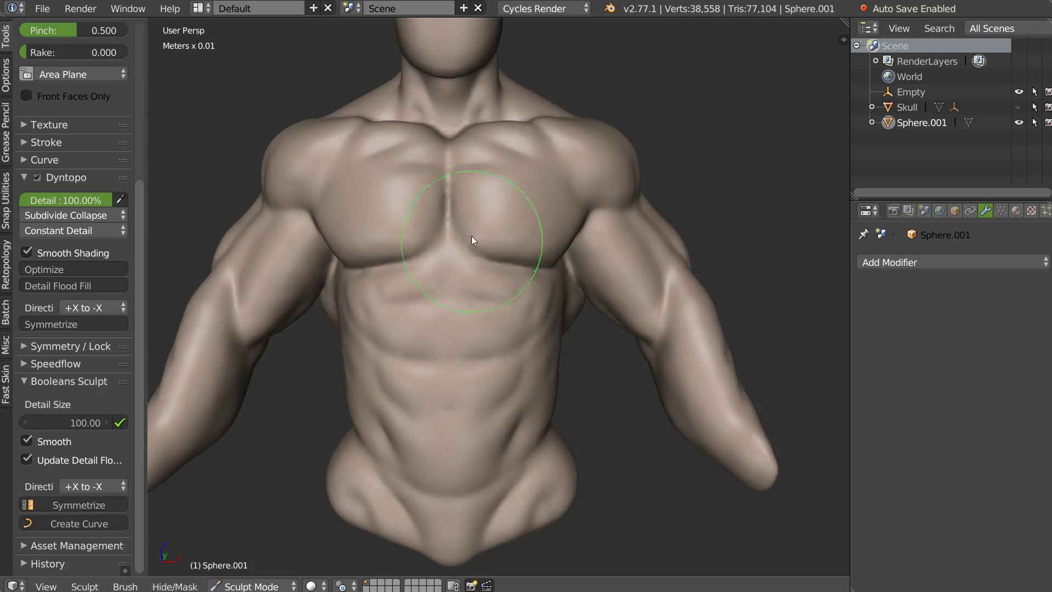
pyautogui.hotkey('shift', 'w')
pyautogui.scroll(3, 529, 222)
pyautogui.scroll(2, 528, 222)
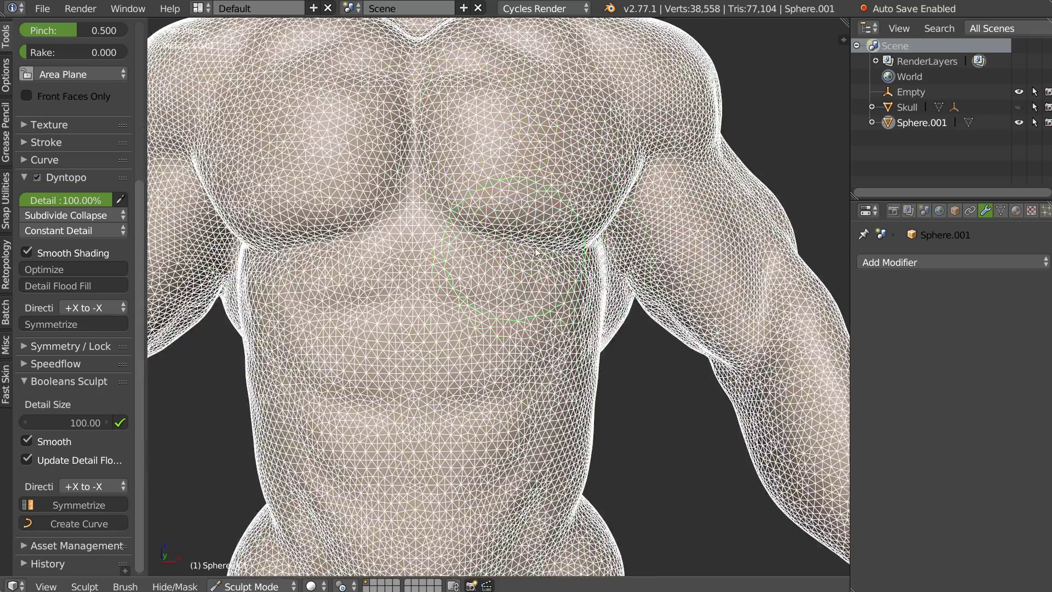
pyautogui.scroll(-3, 521, 256)
pyautogui.moveTo(506, 260)
pyautogui.mouseDown(button='middle')
pyautogui.moveTo(570, 253)
pyautogui.moveTo(557, 251)
pyautogui.mouseUp(button='middle')
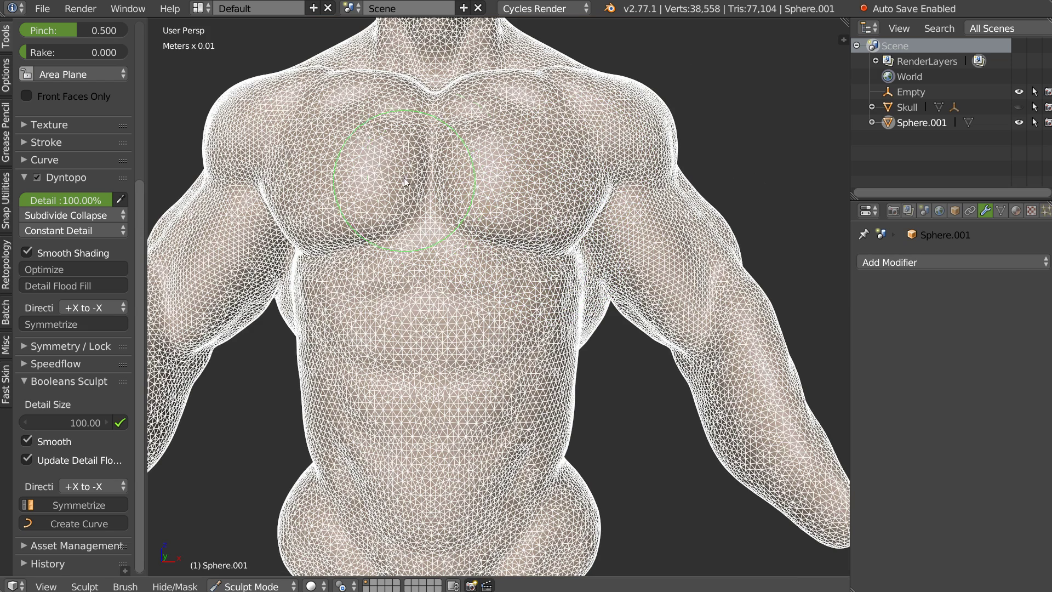
pyautogui.scroll(-3, 452, 247)
pyautogui.scroll(-2, 595, 249)
pyautogui.moveTo(518, 299)
pyautogui.mouseDown(button='middle')
pyautogui.moveTo(762, 290)
pyautogui.moveTo(536, 292)
pyautogui.moveTo(543, 208)
pyautogui.mouseUp(button='middle')
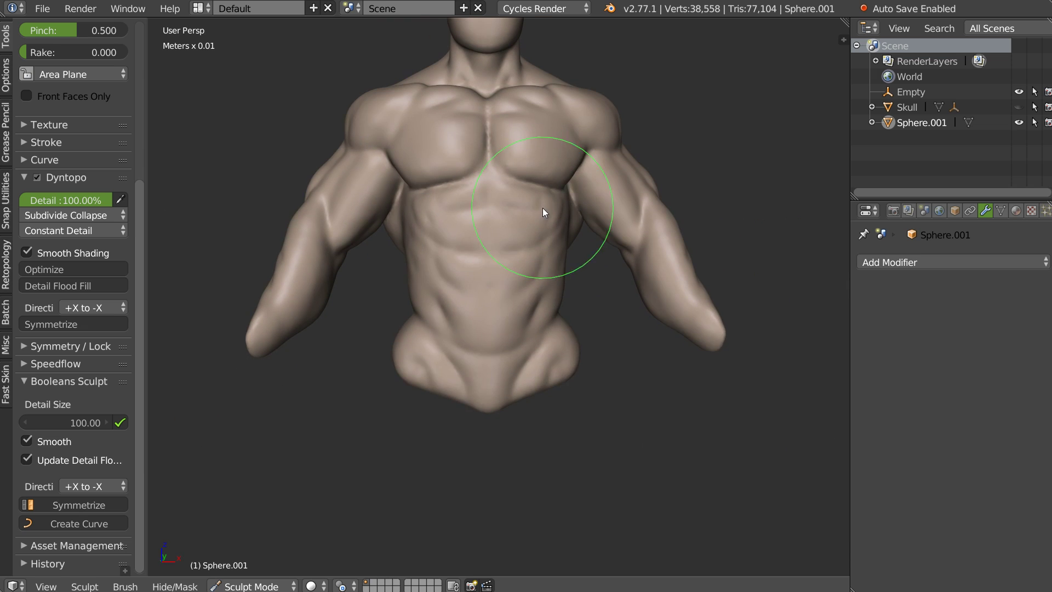
pyautogui.moveTo(611, 401)
pyautogui.mouseDown(button='middle')
pyautogui.moveTo(482, 377)
pyautogui.moveTo(505, 327)
pyautogui.moveTo(535, 360)
pyautogui.moveTo(432, 299)
pyautogui.moveTo(390, 299)
pyautogui.moveTo(451, 369)
pyautogui.moveTo(484, 347)
pyautogui.moveTo(458, 370)
pyautogui.moveTo(553, 353)
pyautogui.moveTo(528, 362)
pyautogui.mouseUp(button='middle')
# - Frame the hip in right side view and switch from Sculpt Mode to Object Mode
pyautogui.press('KP_3')
pyautogui.scroll(2, 510, 356)
pyautogui.scroll(1, 521, 316)
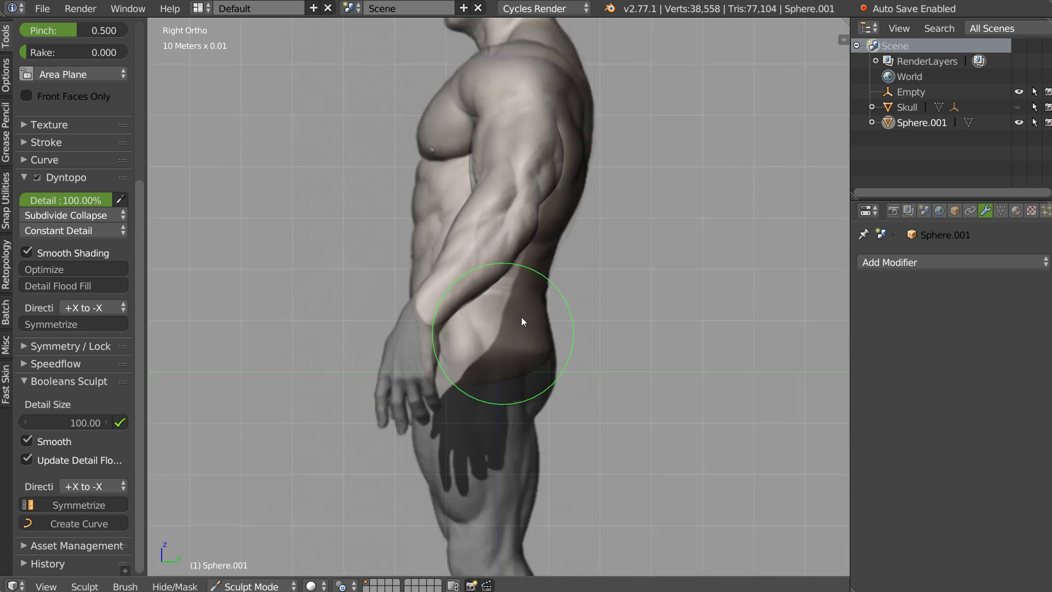
pyautogui.scroll(2, 522, 317)
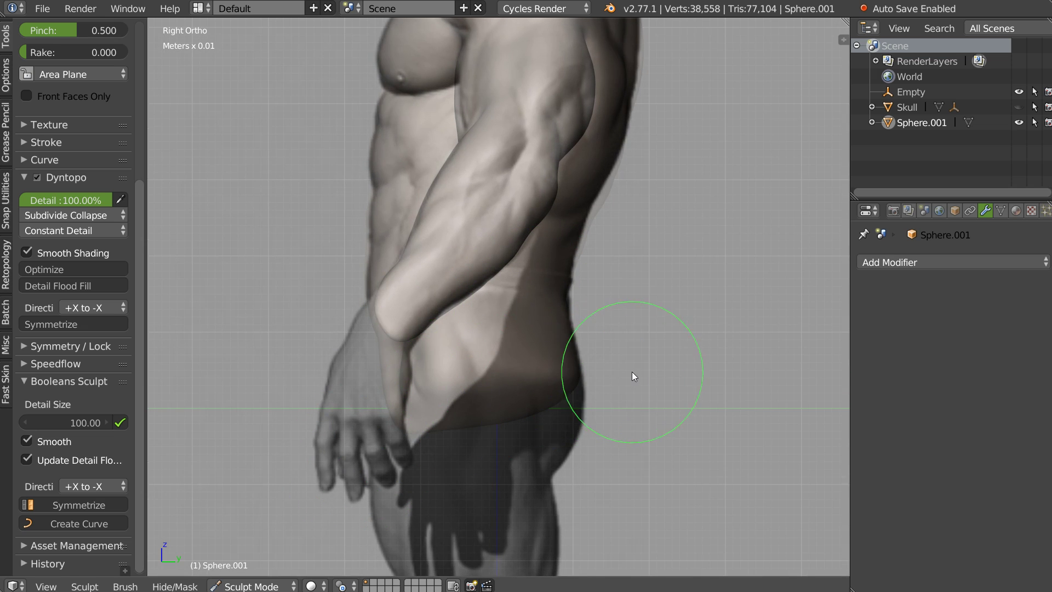
pyautogui.keyDown('shift'); pyautogui.moveTo(472, 361); pyautogui.dragTo(496, 255, button='middle'); pyautogui.keyUp('shift')
pyautogui.press('Tab')
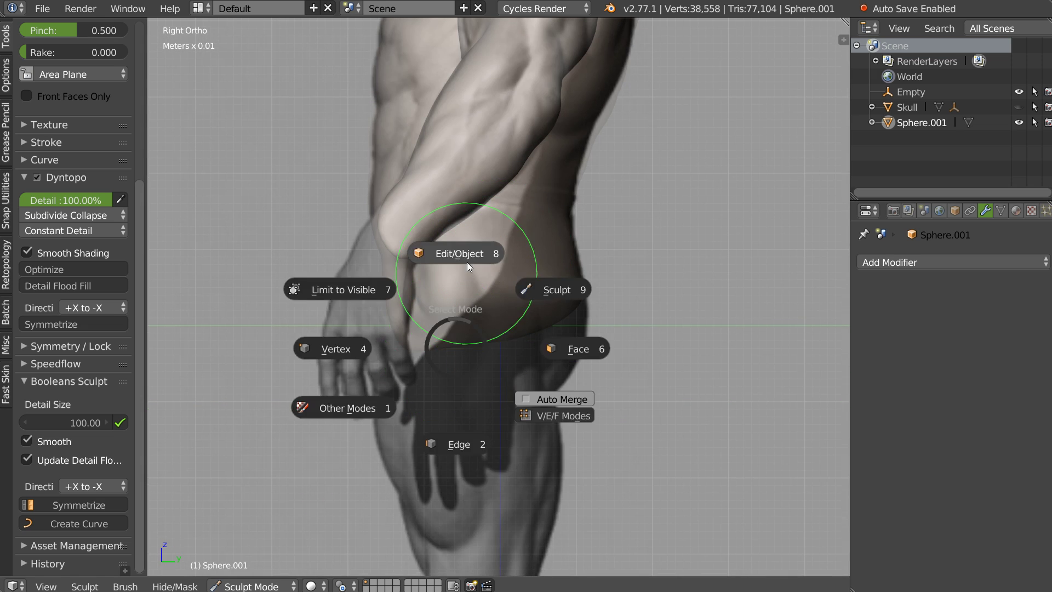
pyautogui.click(467, 262)
# - Save the bust scene over its existing .blend file
pyautogui.hotkey('ctrl', 's')
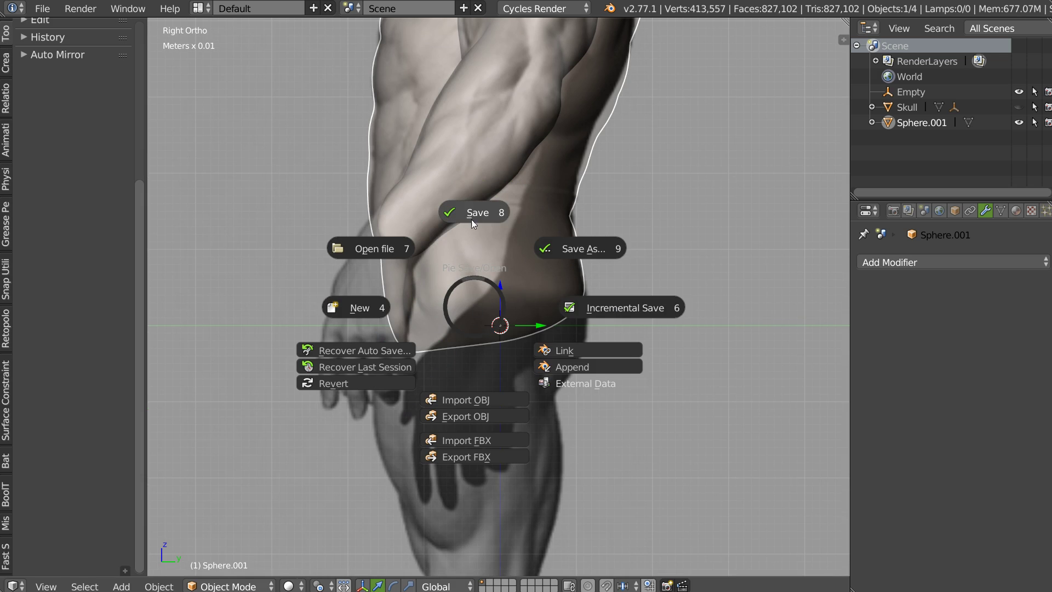
pyautogui.click(471, 211)
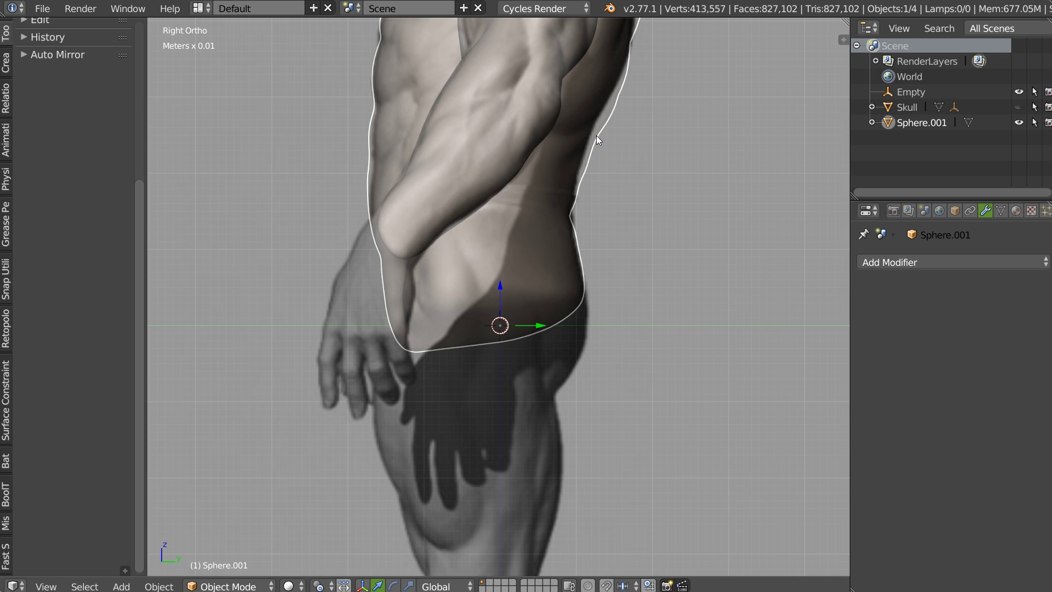
pyautogui.keyDown('shift'); pyautogui.scroll(5, 596, 136); pyautogui.keyUp('shift')
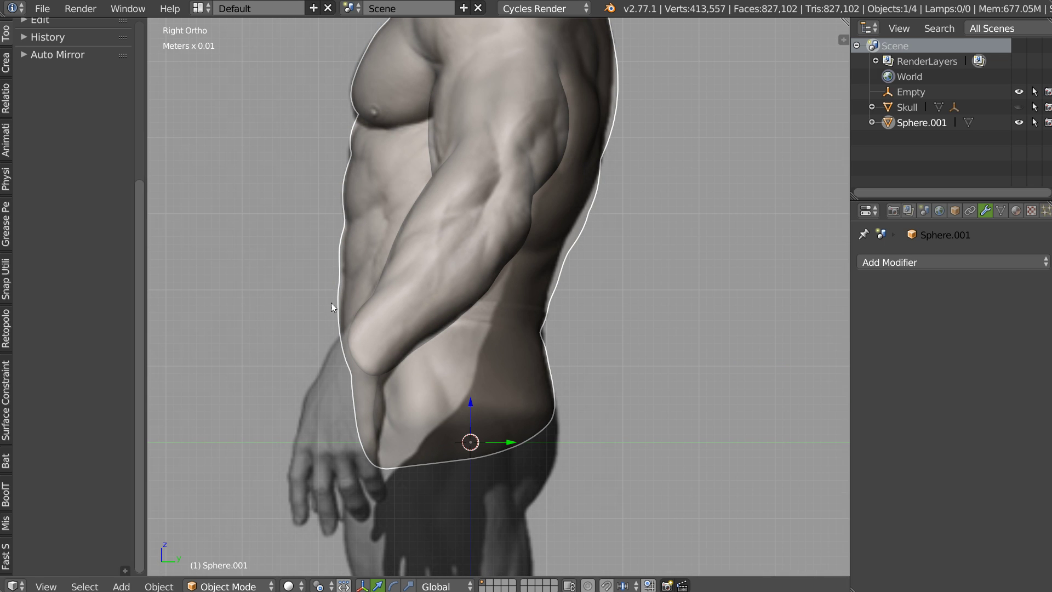
pyautogui.keyDown('shift'); pyautogui.scroll(-2, 350, 156); pyautogui.keyUp('shift')
pyautogui.scroll(10, 119, 146)
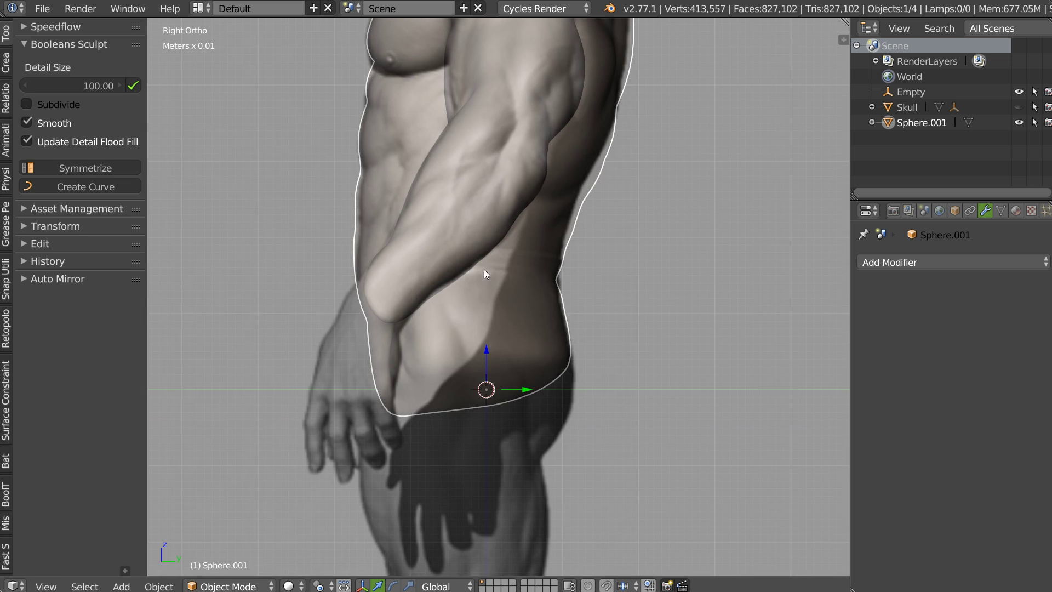
# - Add the cutting curve Plane and extrude a new point from its end
pyautogui.click(74, 188)
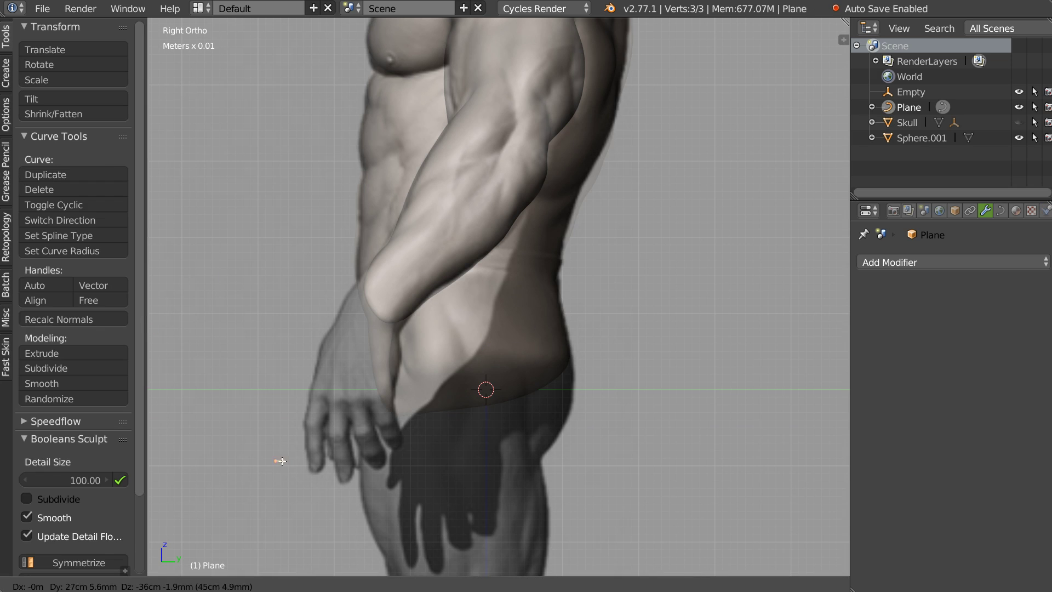
pyautogui.click(274, 483)
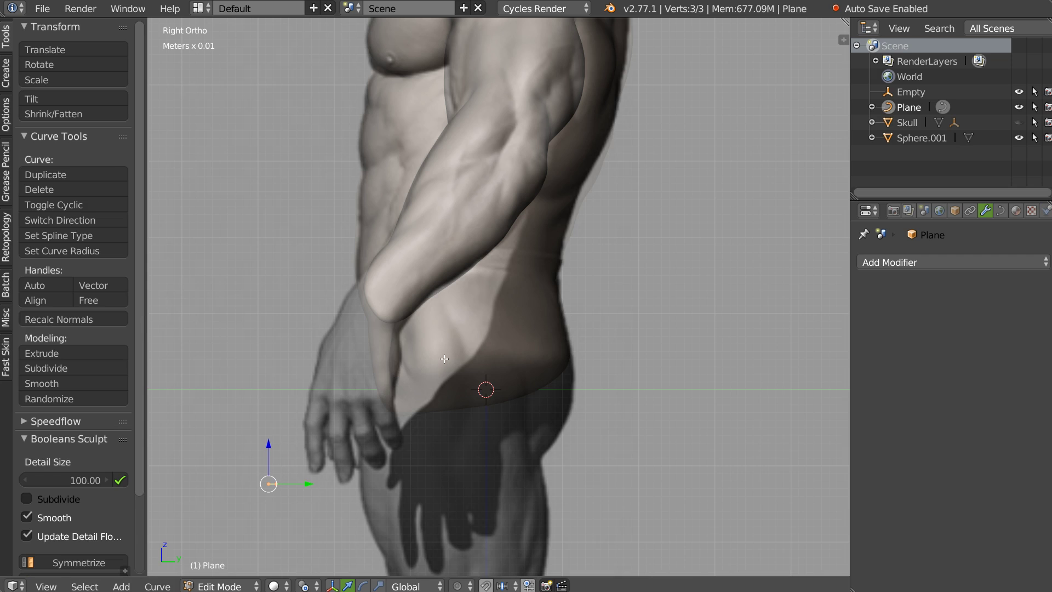
pyautogui.keyDown('ctrl'); pyautogui.click(673, 499); pyautogui.keyUp('ctrl')
# - Shape the curve points into an arc beneath the hip and return to Object Mode
pyautogui.press('z')
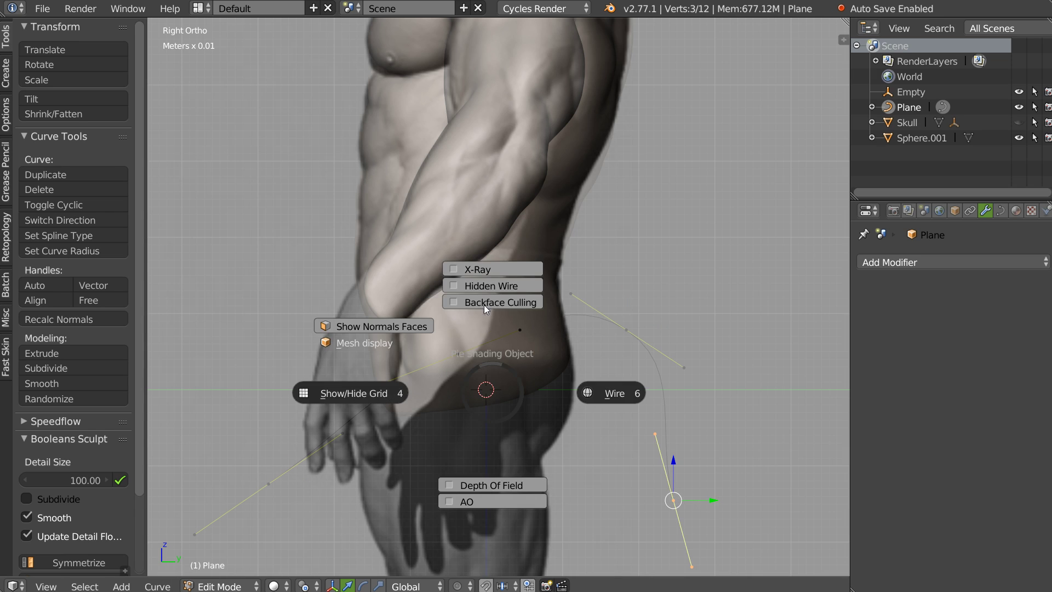
pyautogui.moveTo(458, 354)
pyautogui.mouseDown(button='right')
pyautogui.moveTo(456, 334)
pyautogui.moveTo(458, 349)
pyautogui.mouseUp(button='right')
pyautogui.moveTo(626, 329); pyautogui.dragTo(650, 378, button='right')
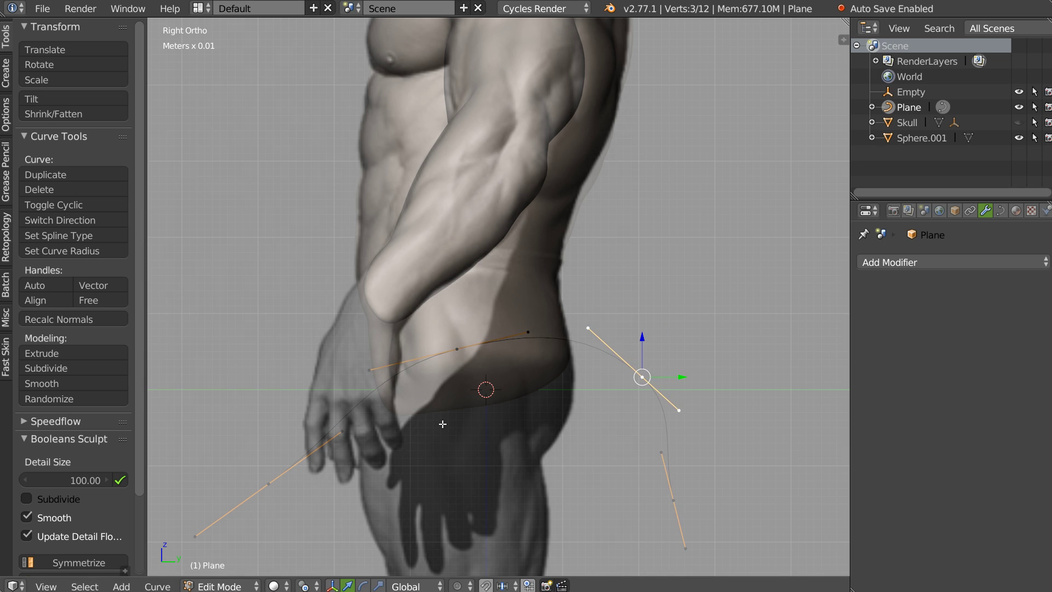
pyautogui.moveTo(269, 484)
pyautogui.mouseDown(button='right')
pyautogui.moveTo(294, 519)
pyautogui.moveTo(277, 519)
pyautogui.mouseUp(button='right')
pyautogui.moveTo(278, 519)
pyautogui.mouseDown(button='middle')
pyautogui.moveTo(527, 365)
pyautogui.moveTo(433, 379)
pyautogui.mouseUp(button='middle')
pyautogui.press('Tab')
pyautogui.press('Tab')
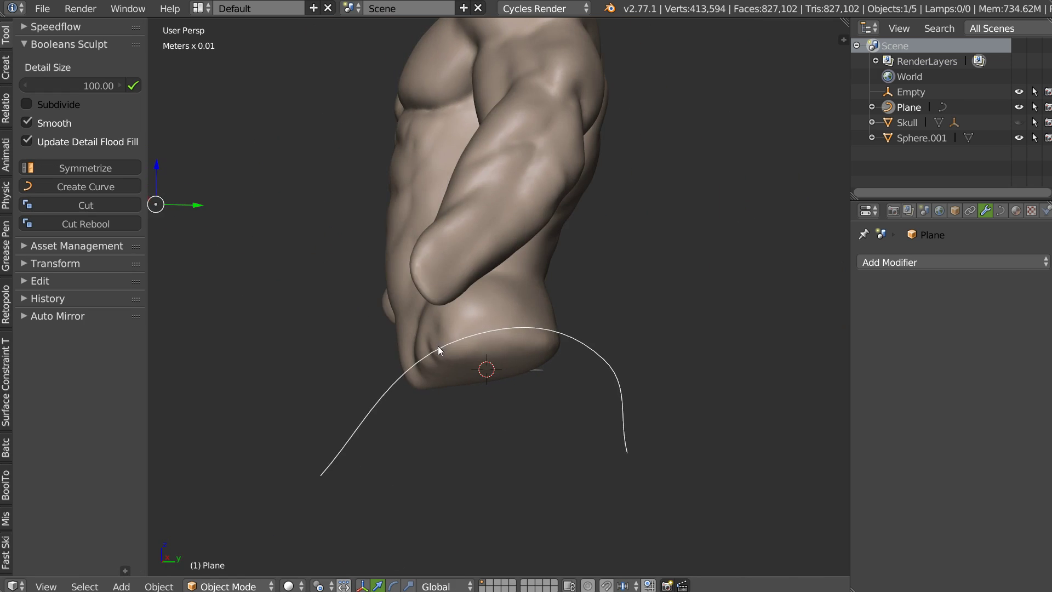
pyautogui.press('KP_3')
pyautogui.keyDown('shift'); pyautogui.rightClick(509, 314); pyautogui.keyUp('shift')
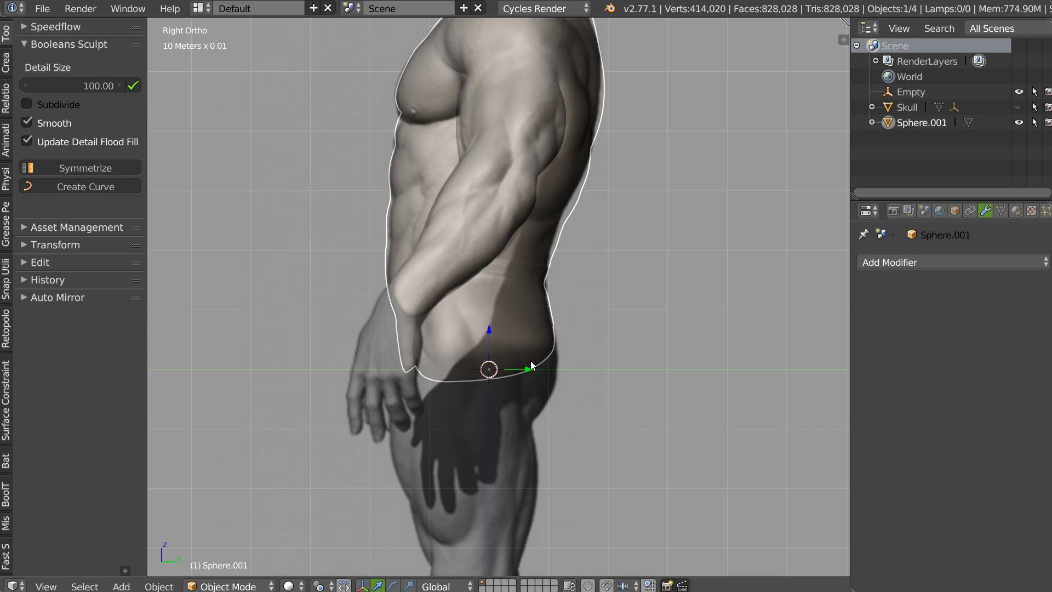
pyautogui.moveTo(531, 362)
pyautogui.mouseDown(button='middle')
pyautogui.moveTo(612, 298)
pyautogui.moveTo(517, 321)
pyautogui.moveTo(531, 293)
pyautogui.moveTo(504, 362)
pyautogui.mouseUp(button='middle')
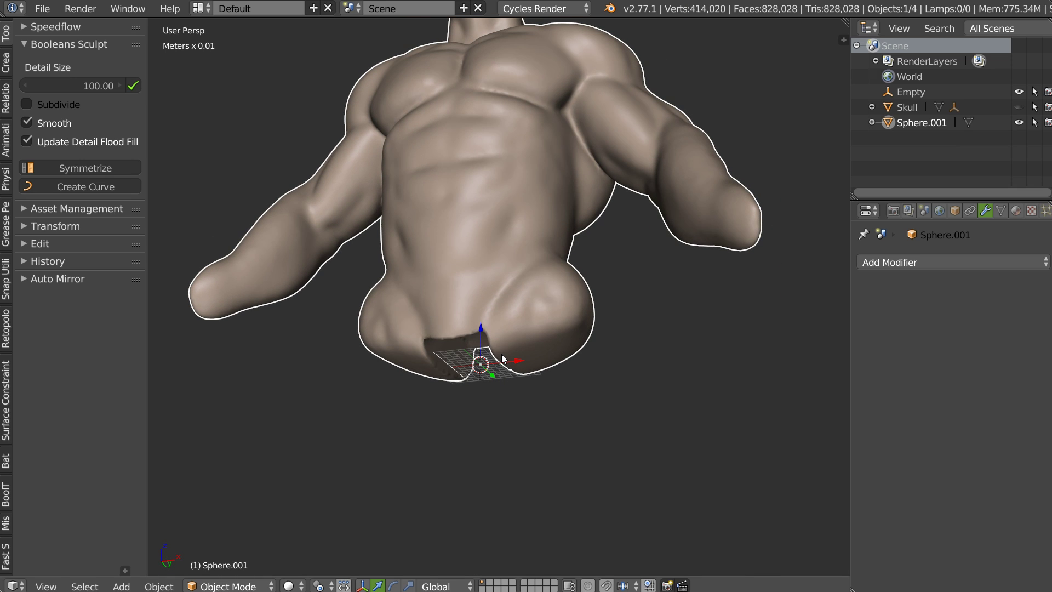
pyautogui.hotkey('ctrl', 'z')
pyautogui.moveTo(501, 356); pyautogui.dragTo(461, 398, button='middle')
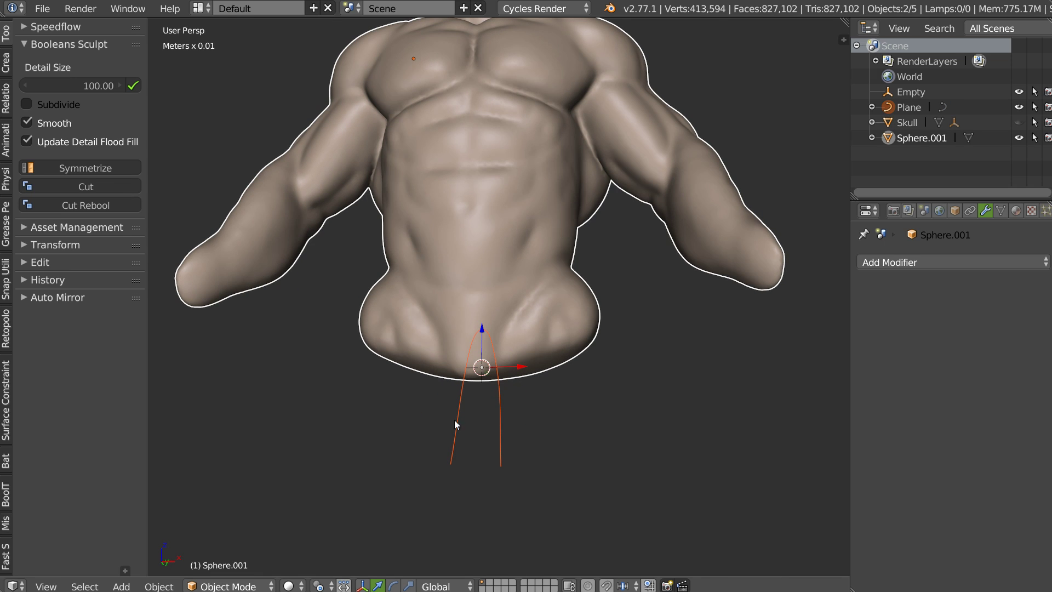
# - Select the cutting curve and convert it to a mesh with Alt+C
pyautogui.rightClick(451, 410)
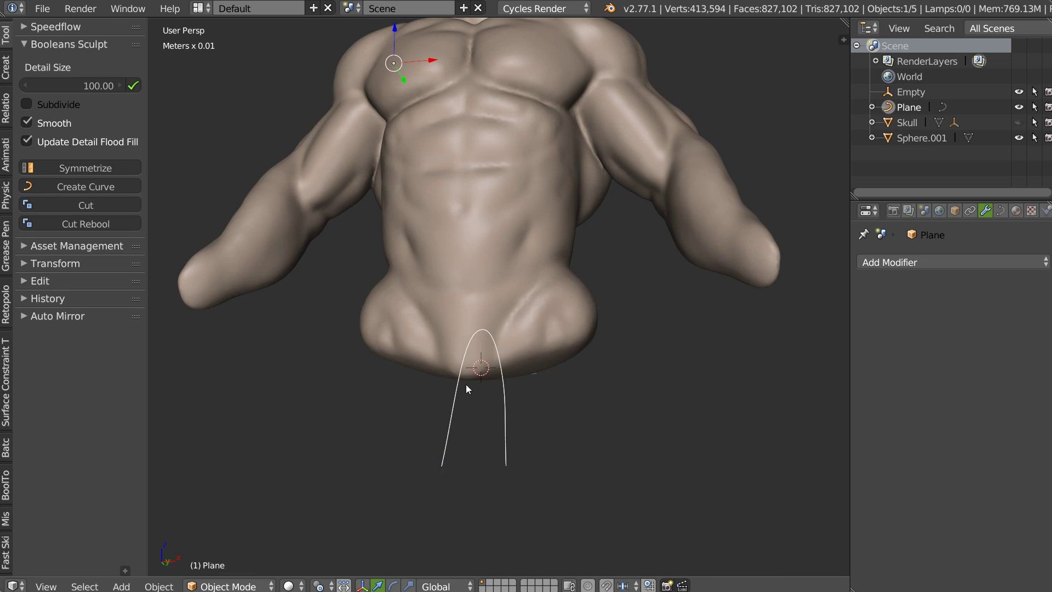
pyautogui.press('Tab')
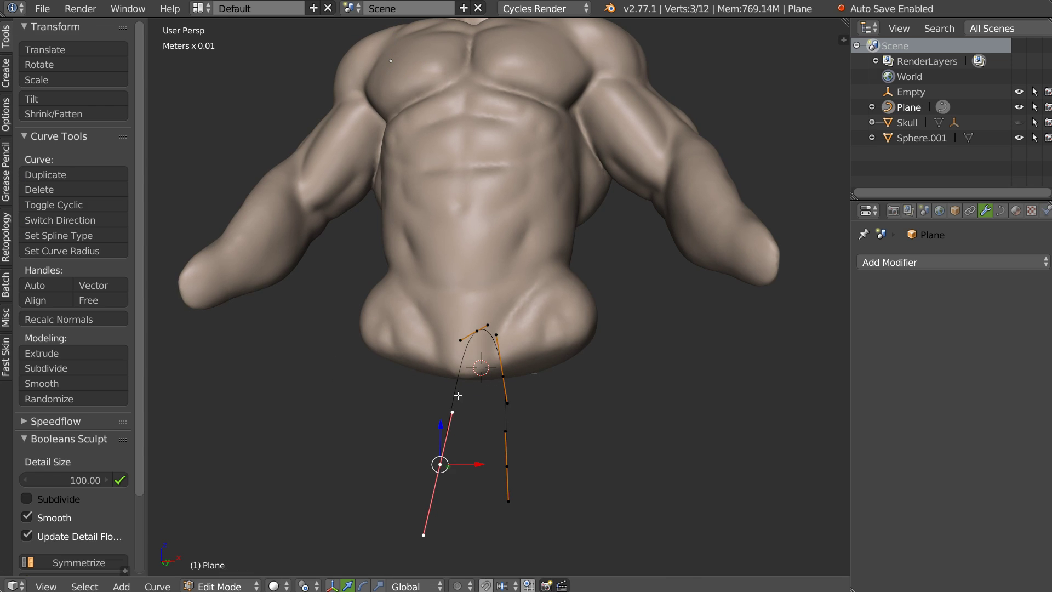
pyautogui.press('Tab')
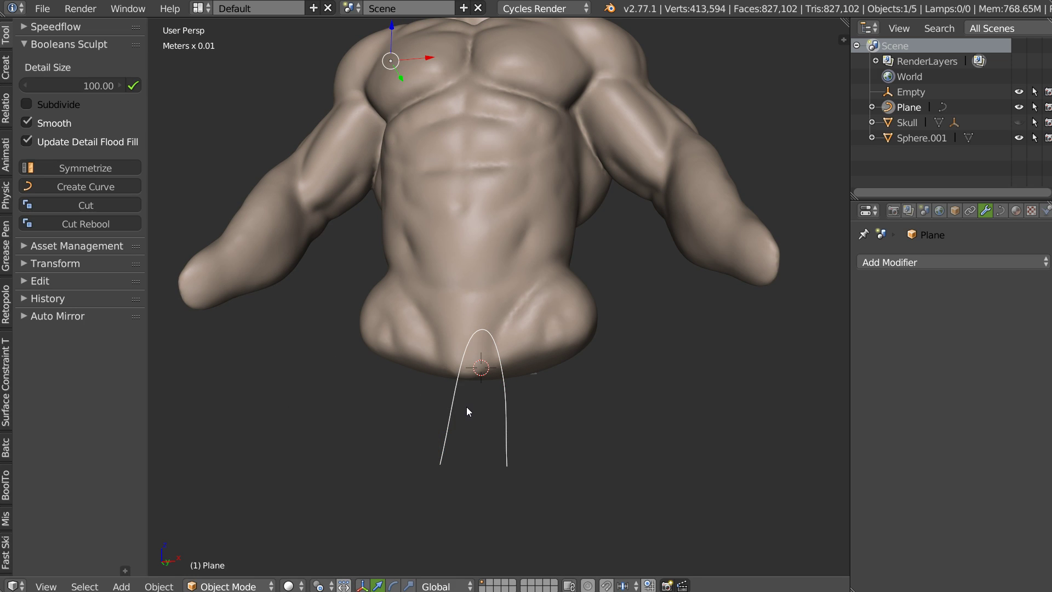
pyautogui.hotkey('alt', 'c')
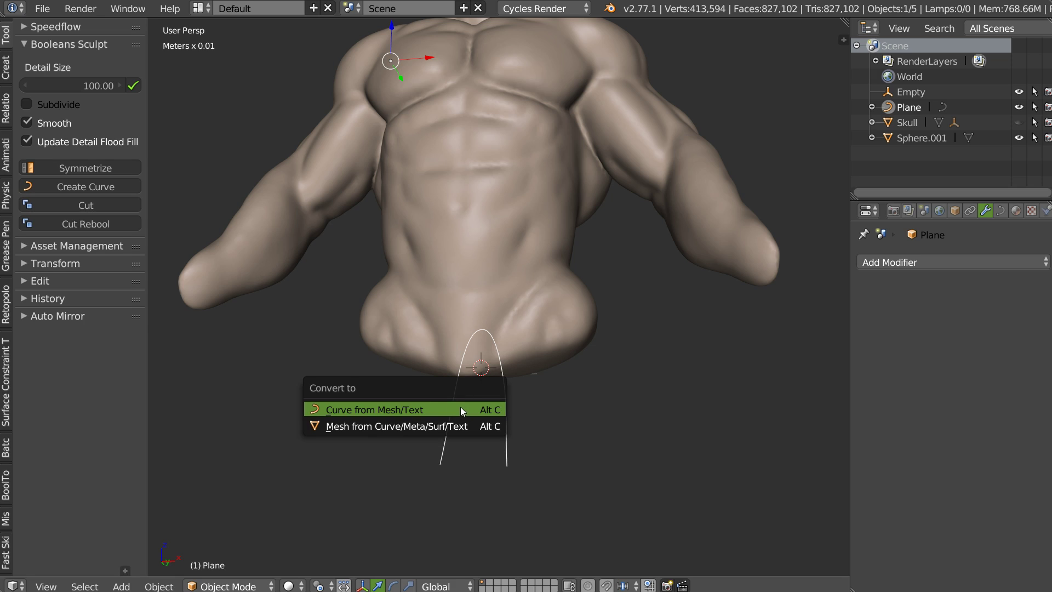
pyautogui.click(374, 427)
# - Select all outline vertices and fill them with a single face, back in Object Mode
pyautogui.moveTo(374, 429)
pyautogui.mouseDown(button='middle')
pyautogui.moveTo(495, 340)
pyautogui.moveTo(488, 345)
pyautogui.mouseUp(button='middle')
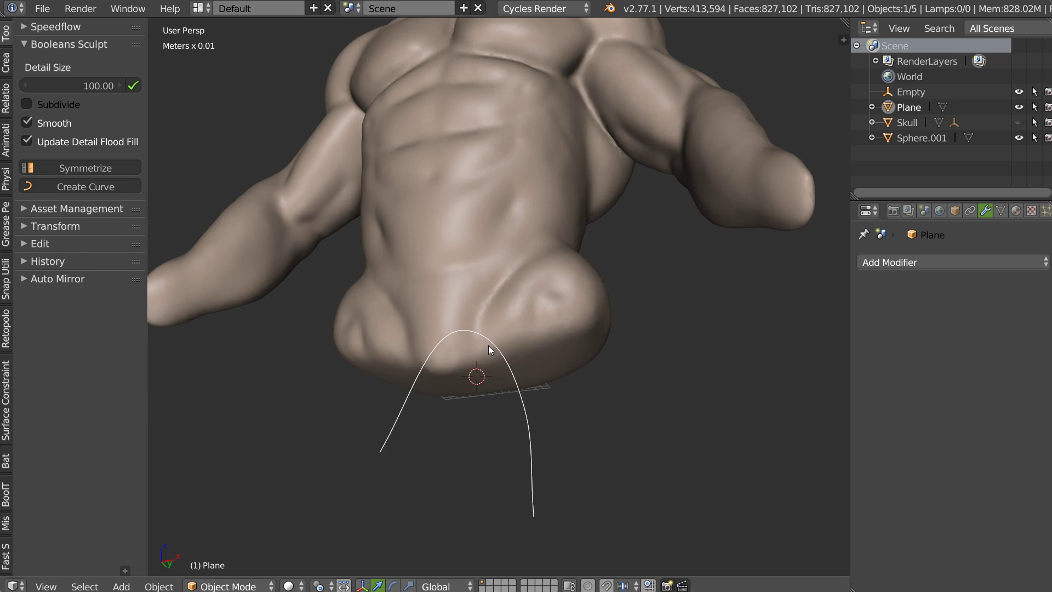
pyautogui.press('Tab')
pyautogui.click(427, 378)
pyautogui.press('Tab')
pyautogui.press('Tab')
pyautogui.press('a')
pyautogui.press('f')
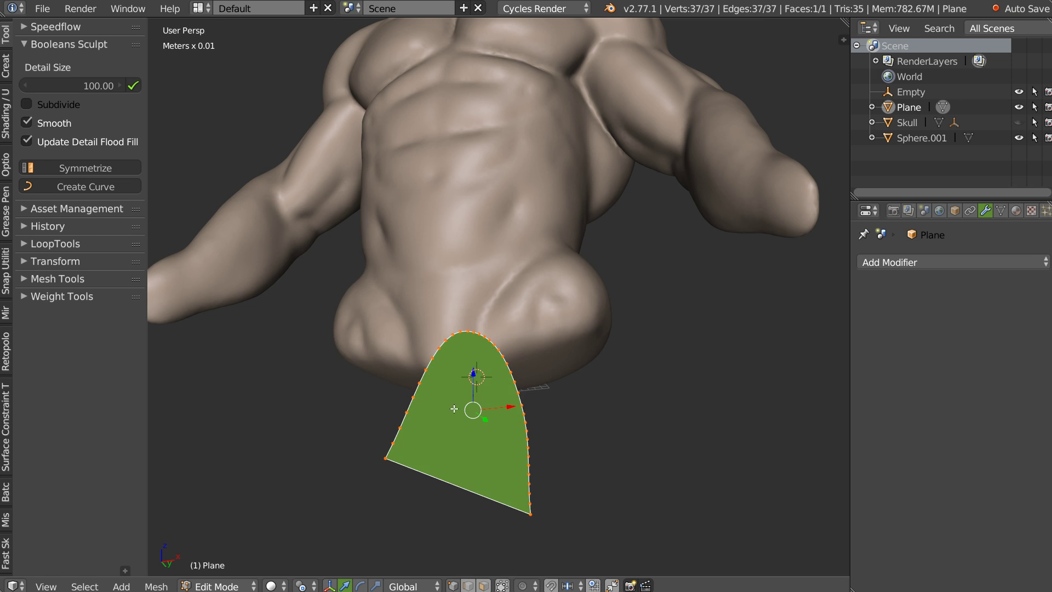
pyautogui.press('Tab')
pyautogui.press('space')
# - Add a Solidify modifier with offset 0 and thicken the slab to about 3.37
pyautogui.click(374, 342)
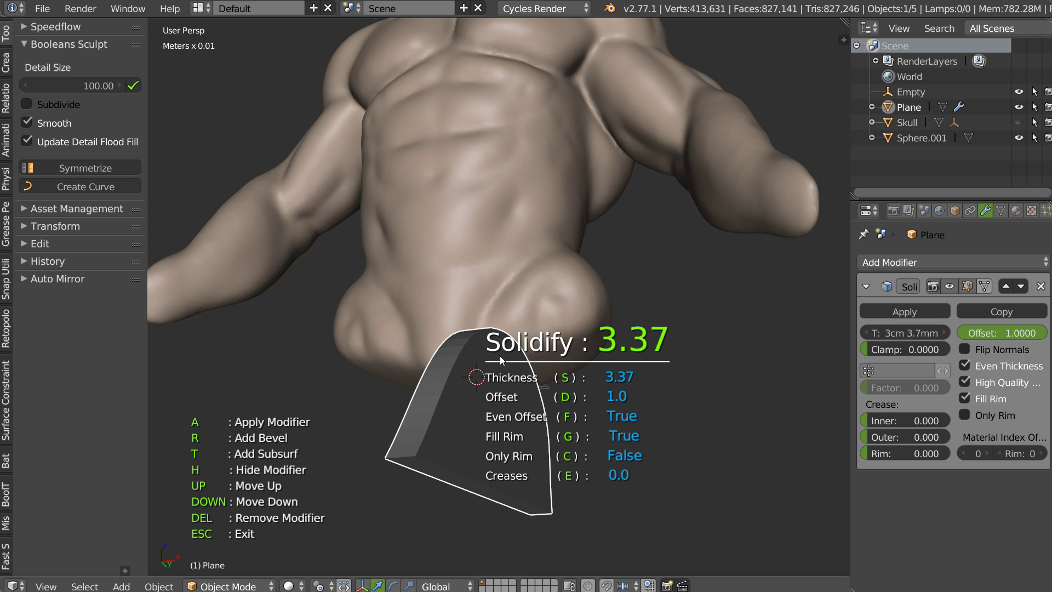
pyautogui.press('d')
pyautogui.press('n')
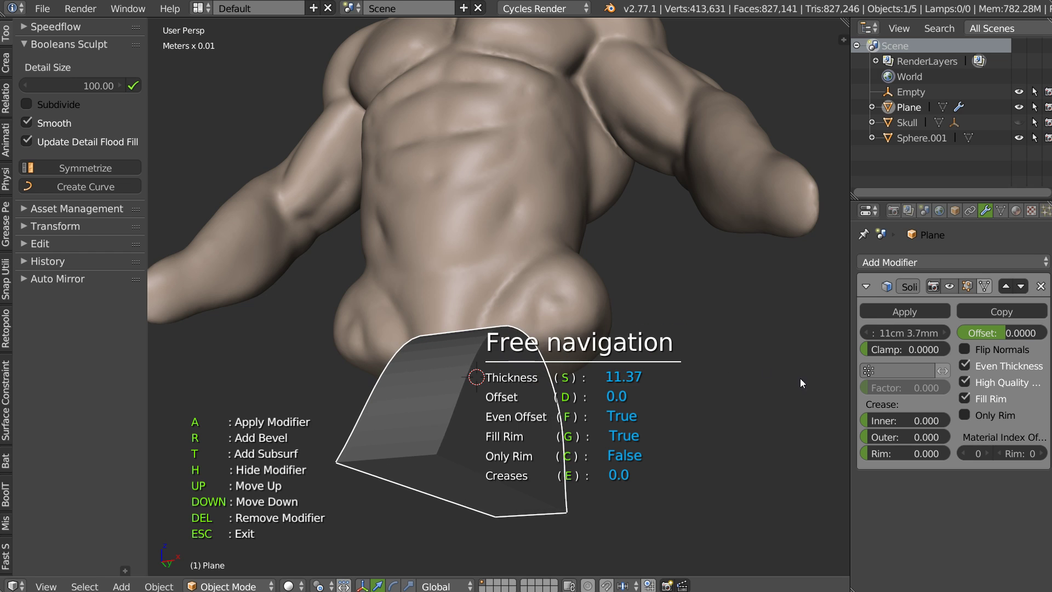
pyautogui.moveTo(800, 378); pyautogui.dragTo(601, 420, button='middle')
pyautogui.press('n')
pyautogui.press('n')
pyautogui.press('n')
pyautogui.press('n')
pyautogui.press('n')
pyautogui.press('n')
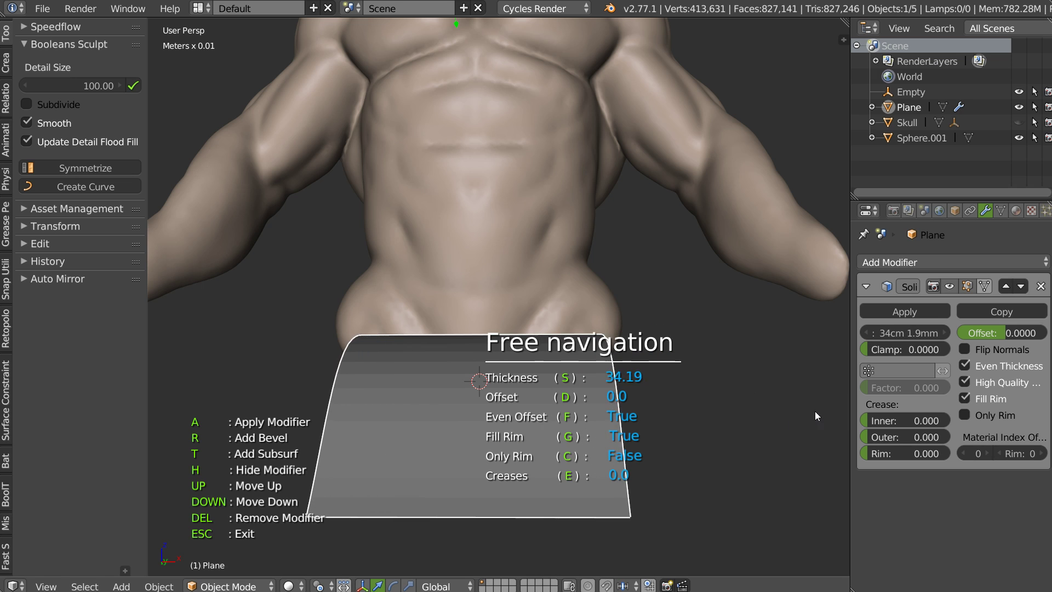
pyautogui.press('n')
pyautogui.press('n')
pyautogui.press('n')
pyautogui.press('n')
pyautogui.moveTo(749, 419)
pyautogui.mouseDown(button='middle')
pyautogui.moveTo(562, 418)
pyautogui.moveTo(462, 467)
pyautogui.moveTo(391, 425)
pyautogui.moveTo(469, 406)
pyautogui.mouseUp(button='middle')
pyautogui.press('Escape')
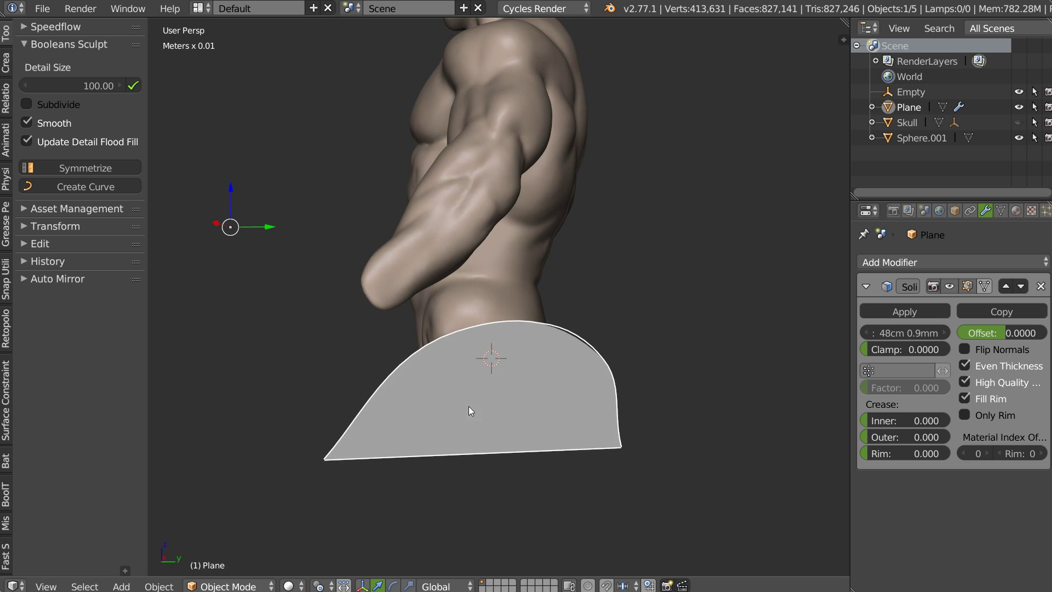
# - Select the torso together with the slab for the Boolean Difference cut
pyautogui.press('z')
pyautogui.click(424, 288)
pyautogui.moveTo(419, 296); pyautogui.dragTo(409, 357, button='middle')
pyautogui.keyDown('shift'); pyautogui.click(434, 314); pyautogui.keyUp('shift')
pyautogui.moveTo(434, 314); pyautogui.dragTo(531, 315, button='middle')
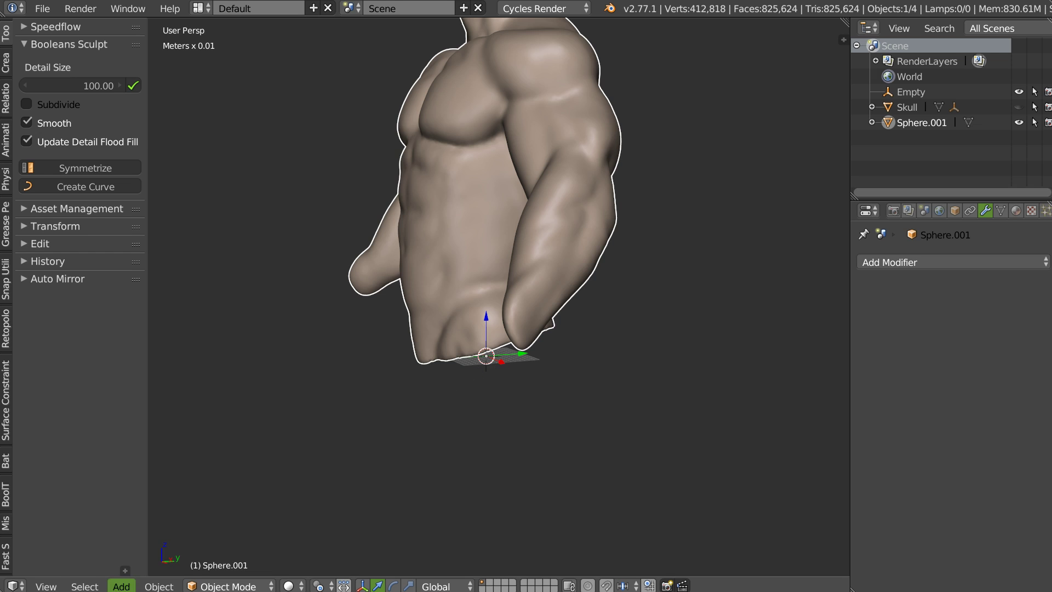
# - Inspect the trimmed underside in wireframe and switch the torso into Sculpt Mode
pyautogui.moveTo(475, 383)
pyautogui.mouseDown(button='middle')
pyautogui.moveTo(474, 285)
pyautogui.moveTo(489, 310)
pyautogui.moveTo(479, 367)
pyautogui.moveTo(659, 363)
pyautogui.moveTo(618, 329)
pyautogui.moveTo(611, 256)
pyautogui.moveTo(497, 288)
pyautogui.moveTo(508, 312)
pyautogui.moveTo(448, 320)
pyautogui.mouseUp(button='middle')
pyautogui.press('z')
pyautogui.press('z')
pyautogui.press('Tab')
pyautogui.click(562, 326)
pyautogui.press('Tab')
pyautogui.click(529, 271)
# - Smooth the rim of the flat cut bottom with the Smooth brush
pyautogui.press('s')
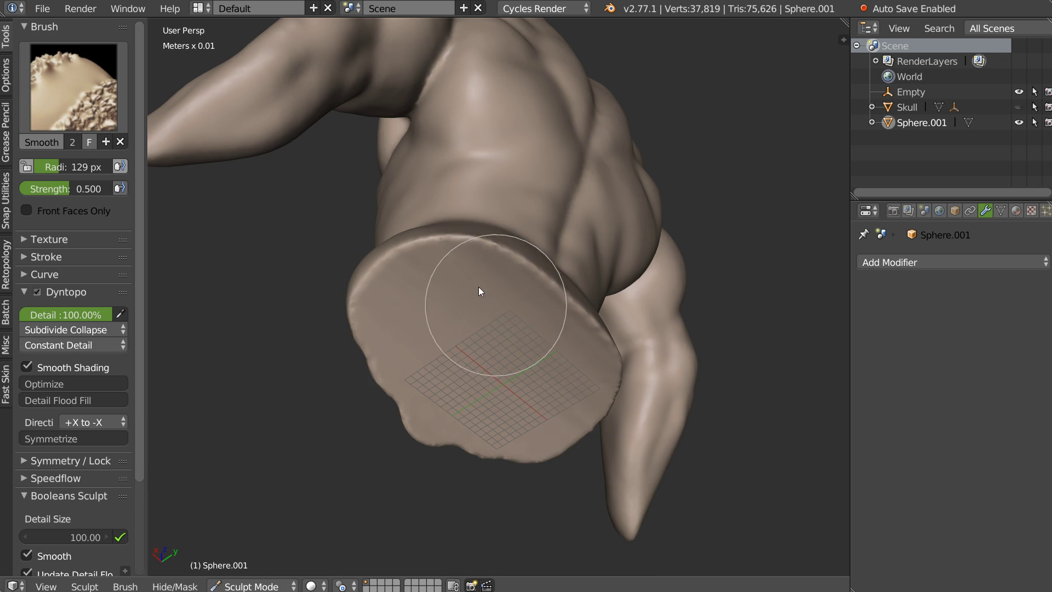
pyautogui.keyDown('shift'); pyautogui.moveTo(493, 290); pyautogui.dragTo(440, 395); pyautogui.keyUp('shift')
pyautogui.moveTo(481, 436)
pyautogui.mouseDown(button='middle')
pyautogui.moveTo(540, 357)
pyautogui.moveTo(633, 404)
pyautogui.moveTo(548, 383)
pyautogui.mouseUp(button='middle')
pyautogui.scroll(5, 656, 308)
pyautogui.moveTo(657, 309); pyautogui.dragTo(542, 430, button='middle')
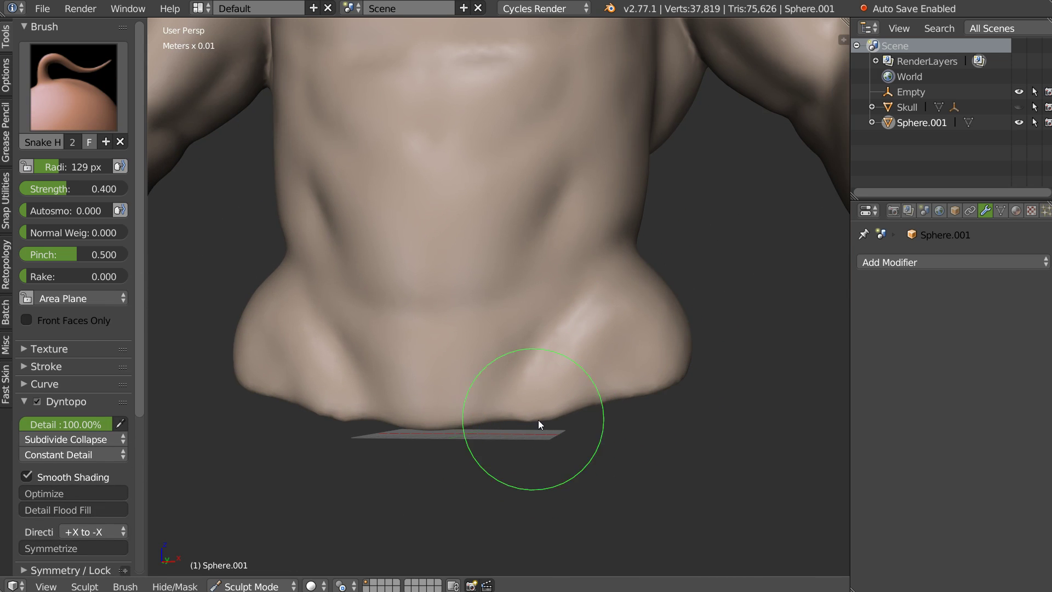
# - In right side view, enlarge the Snake Hook radius to 220 px and pull the lower back outline
pyautogui.press('KP_3')
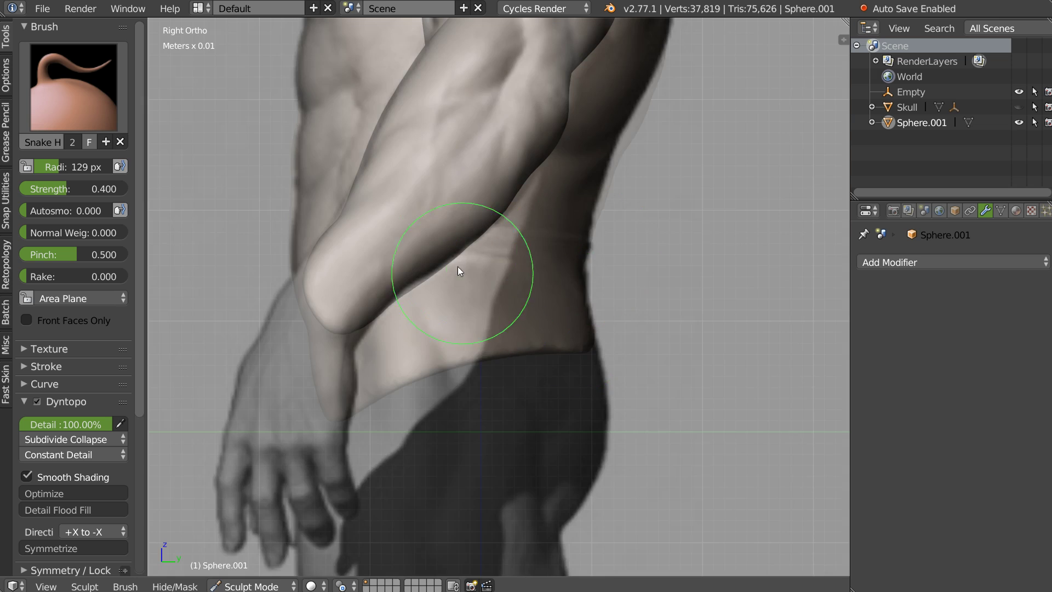
pyautogui.scroll(2, 458, 266)
pyautogui.scroll(2, 526, 318)
pyautogui.press('ctrl+KP_6')
pyautogui.press('ctrl+KP_8')
pyautogui.press('f')
pyautogui.click(559, 327)
pyautogui.moveTo(564, 331); pyautogui.dragTo(559, 324)
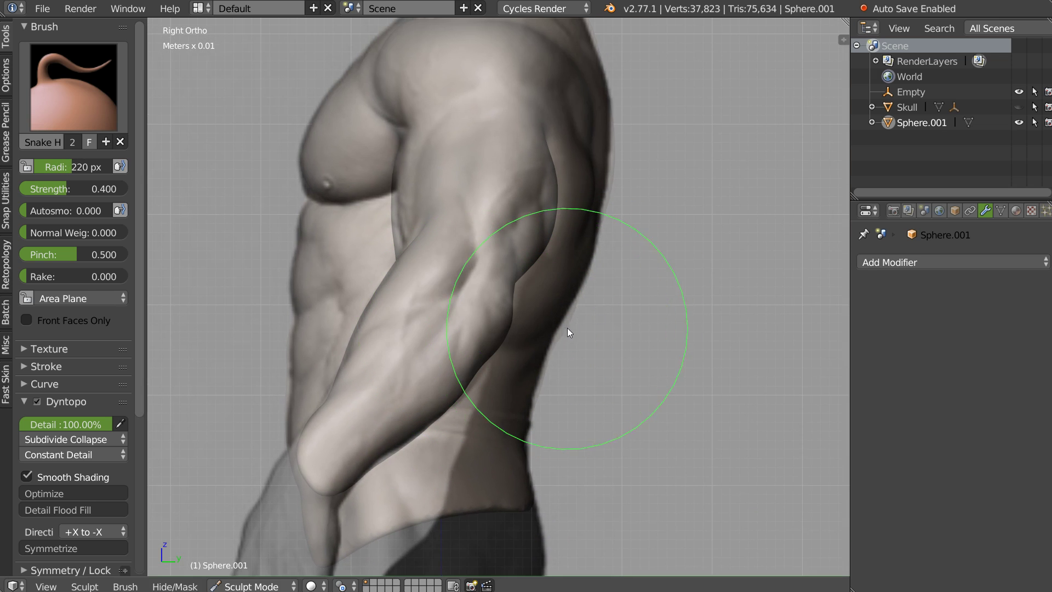
# - Reshape the forearm, upper arm and shoulder silhouettes with Snake Hook strokes
pyautogui.moveTo(280, 379)
pyautogui.mouseDown()
pyautogui.moveTo(287, 429)
pyautogui.moveTo(294, 380)
pyautogui.mouseUp()
pyautogui.moveTo(444, 236)
pyautogui.mouseDown()
pyautogui.moveTo(392, 247)
pyautogui.moveTo(443, 250)
pyautogui.moveTo(597, 325)
pyautogui.moveTo(591, 256)
pyautogui.moveTo(618, 162)
pyautogui.moveTo(605, 167)
pyautogui.mouseUp()
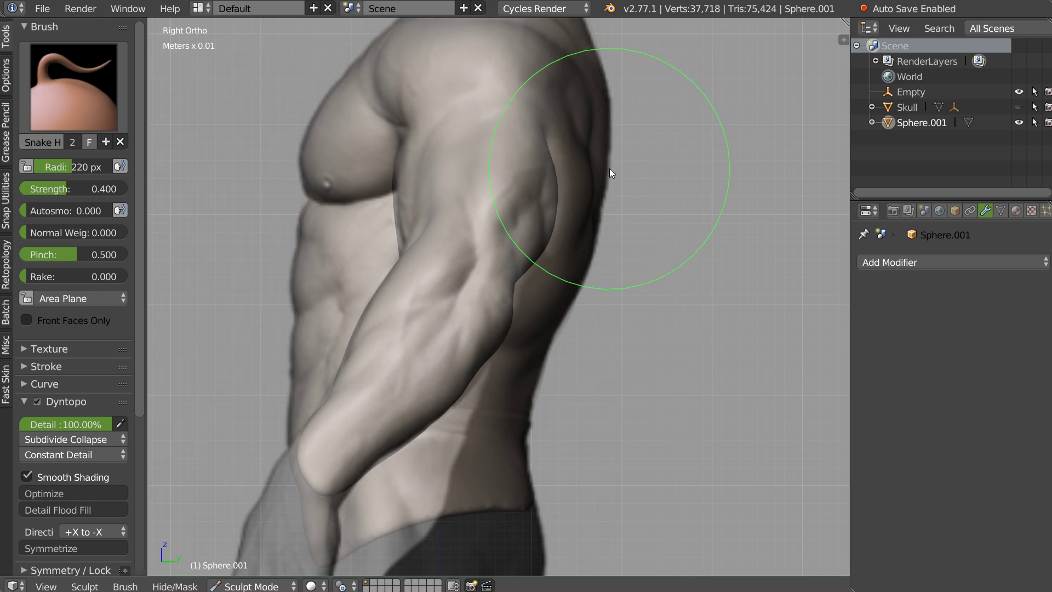
pyautogui.keyDown('shift'); pyautogui.moveTo(609, 165); pyautogui.dragTo(565, 257, button='middle'); pyautogui.keyUp('shift')
pyautogui.scroll(2, 548, 229)
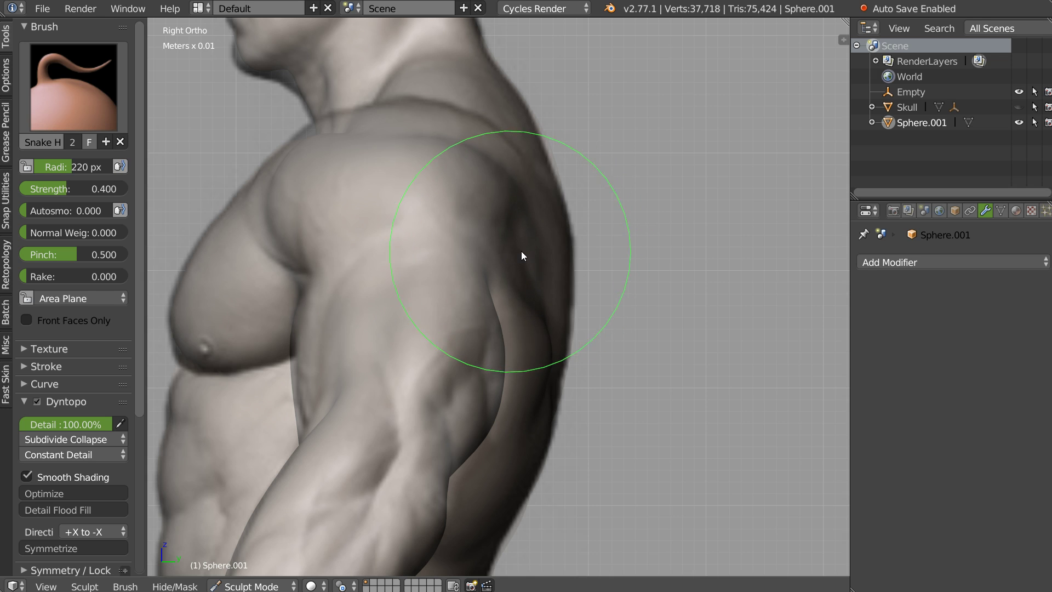
pyautogui.moveTo(522, 254); pyautogui.dragTo(517, 179)
# - Reshape the back of the head and neck, then orbit to view the figure's back
pyautogui.scroll(-3, 504, 173)
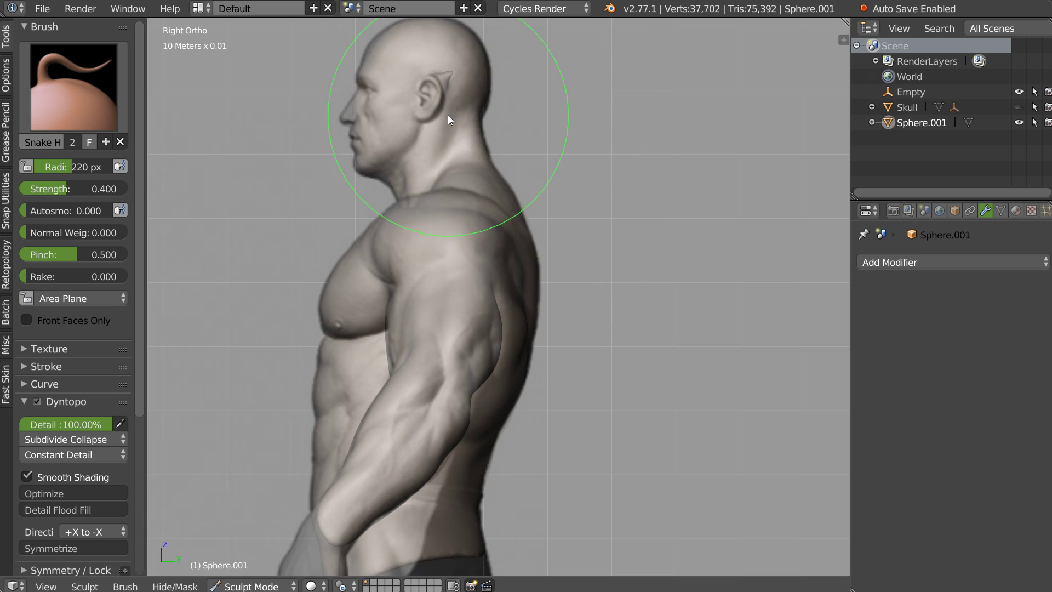
pyautogui.scroll(3, 476, 189)
pyautogui.moveTo(456, 197); pyautogui.dragTo(468, 194)
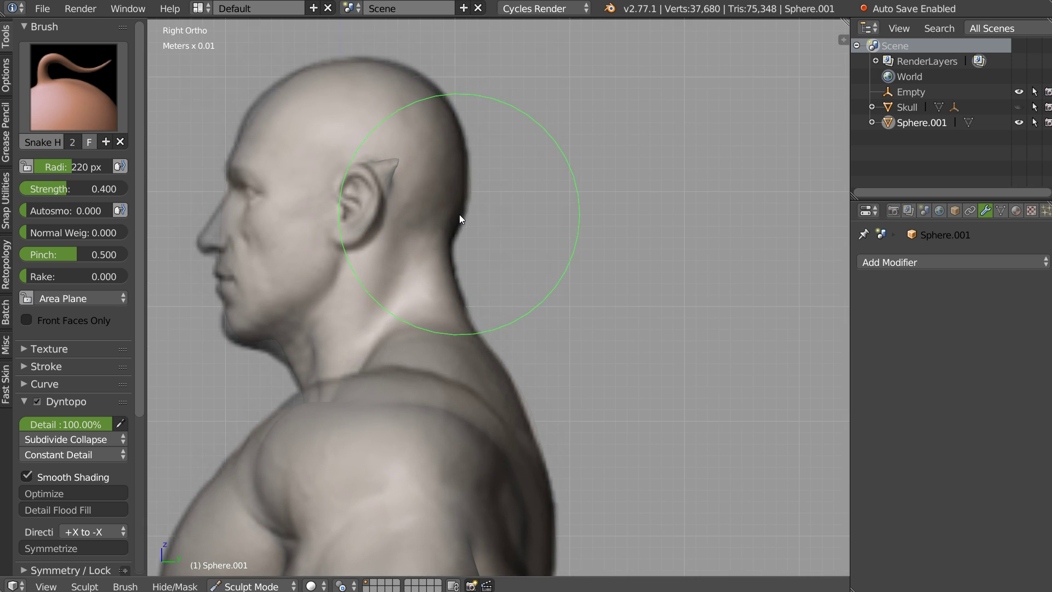
pyautogui.scroll(-2, 468, 193)
pyautogui.scroll(-1, 473, 188)
pyautogui.moveTo(497, 275)
pyautogui.mouseDown(button='middle')
pyautogui.moveTo(463, 279)
pyautogui.moveTo(445, 244)
pyautogui.moveTo(598, 287)
pyautogui.moveTo(638, 281)
pyautogui.mouseUp(button='middle')
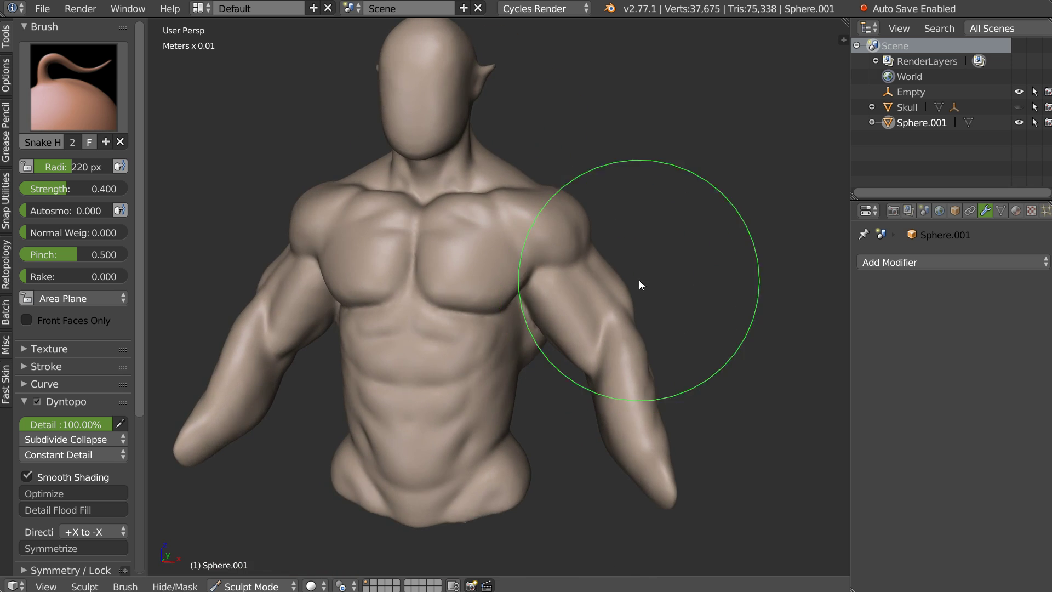
pyautogui.scroll(-2, 544, 321)
pyautogui.scroll(2, 532, 306)
pyautogui.keyDown('shift'); pyautogui.moveTo(532, 306); pyautogui.dragTo(545, 307, button='middle'); pyautogui.keyUp('shift')
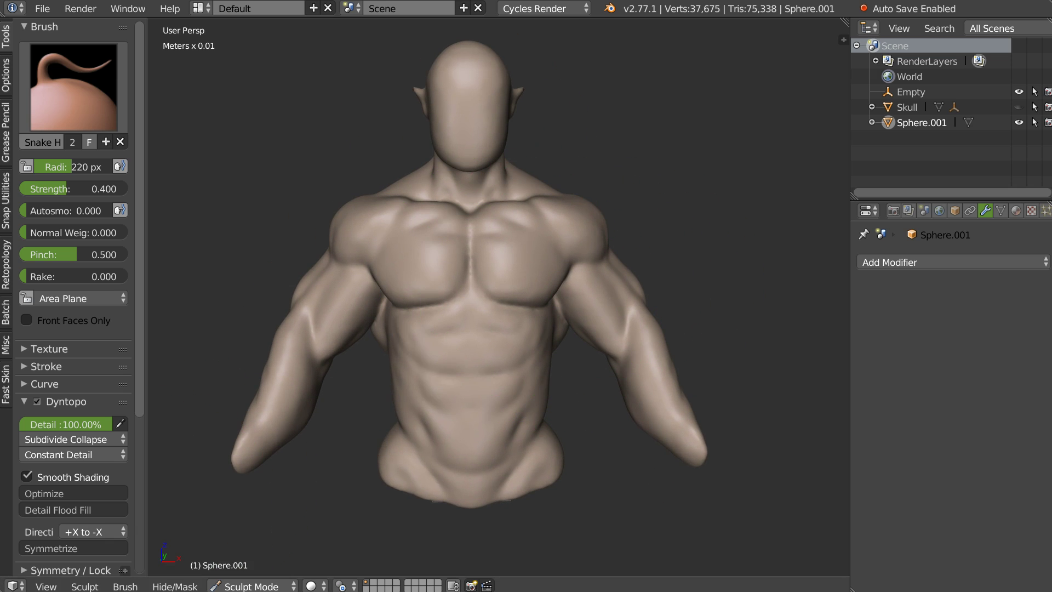